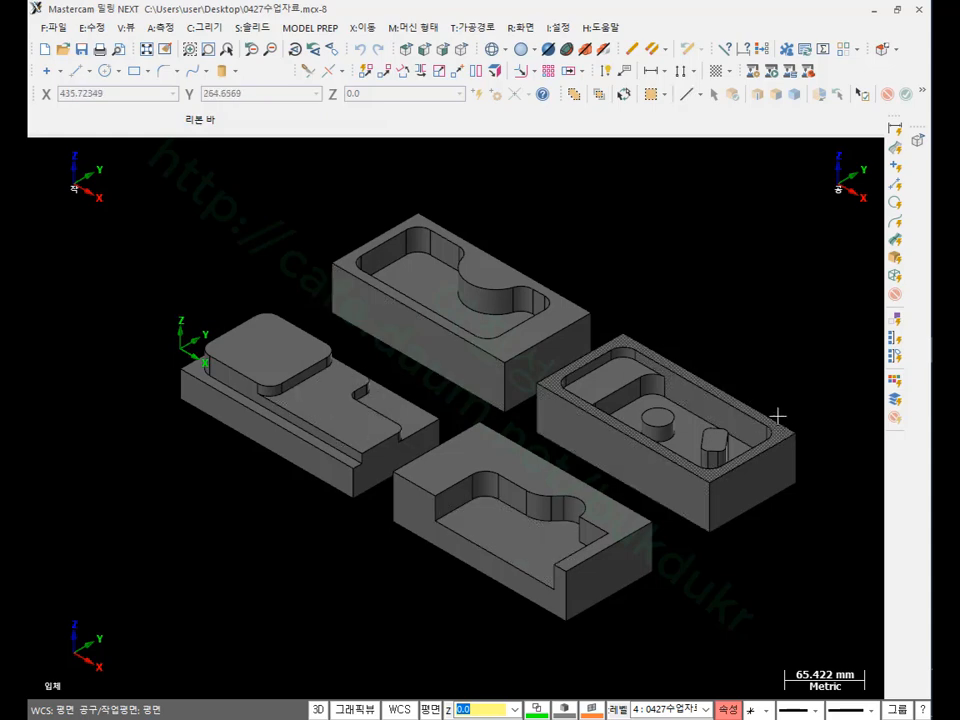
Step: Isolate the block with the S-curved pocket so that the other three solids are hidden
left_click(529, 331)
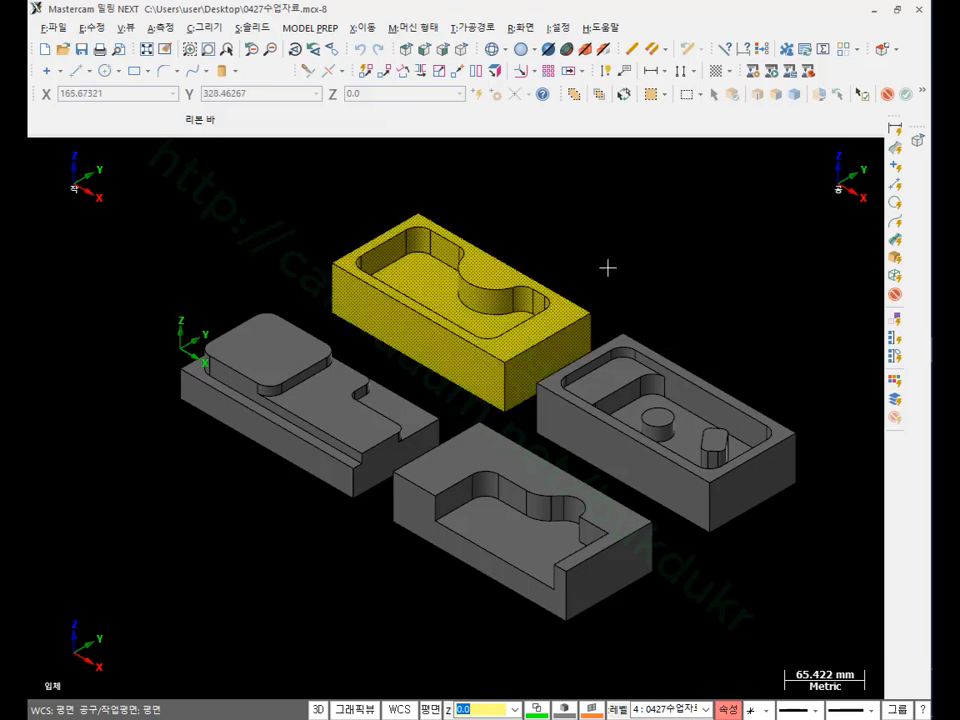
key("alt+e")
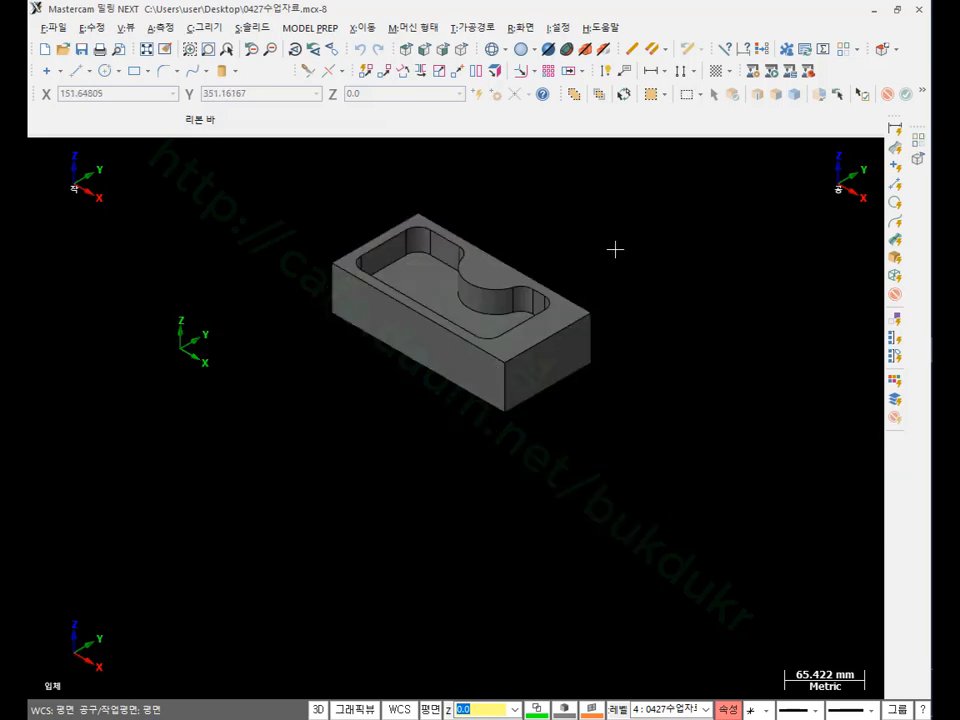
scroll(615, 249, "up", 5)
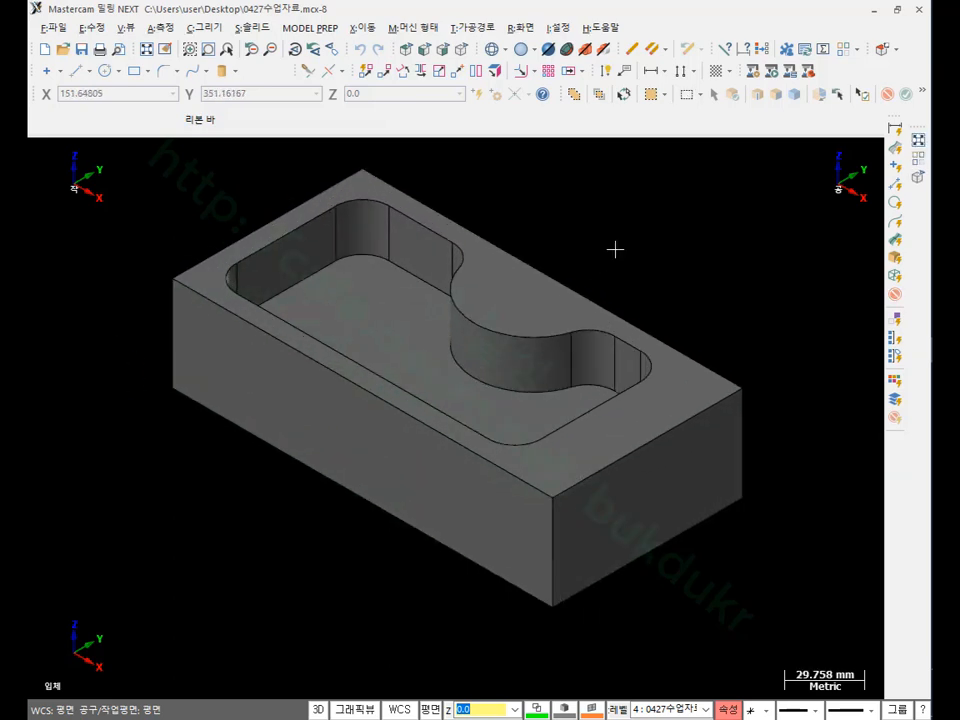
scroll(681, 343, "down", 2)
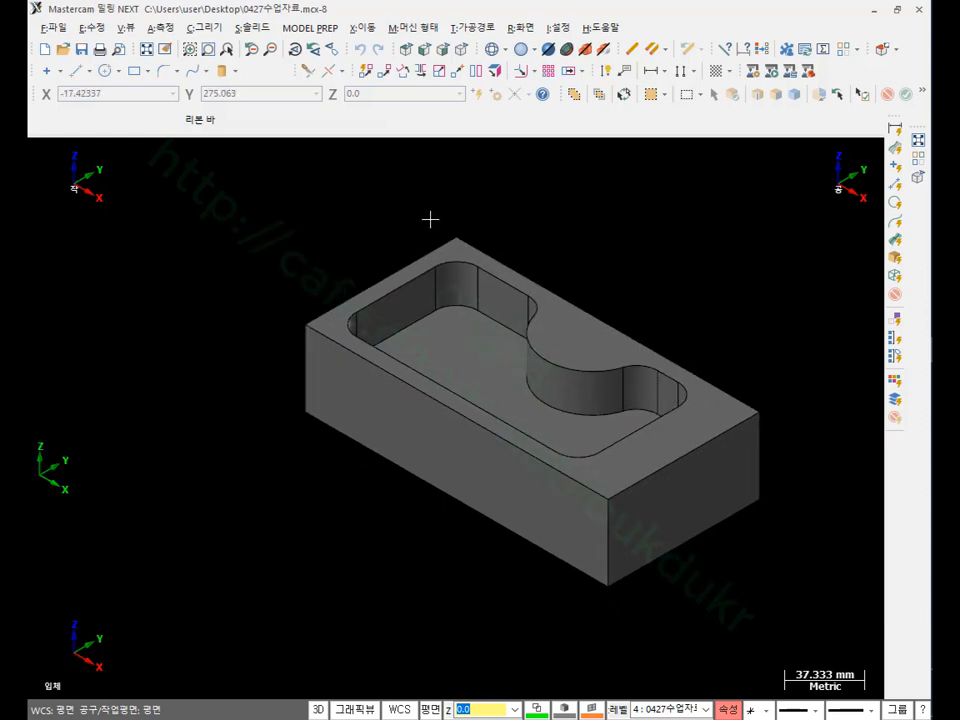
scroll(525, 381, "up", 2)
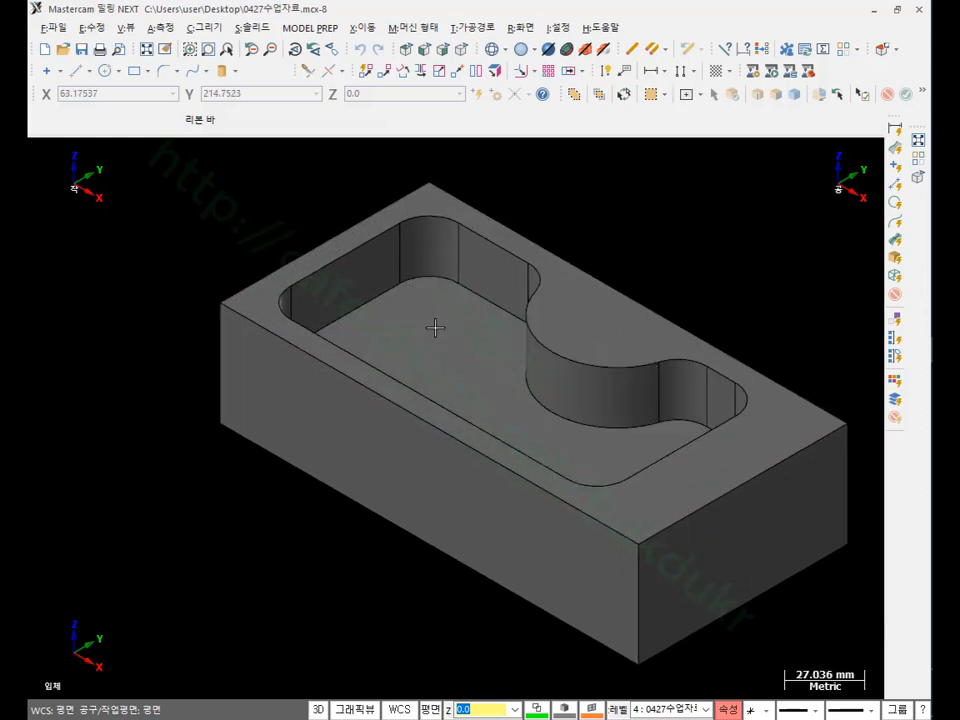
middle_click_drag(435, 326, 450, 375)
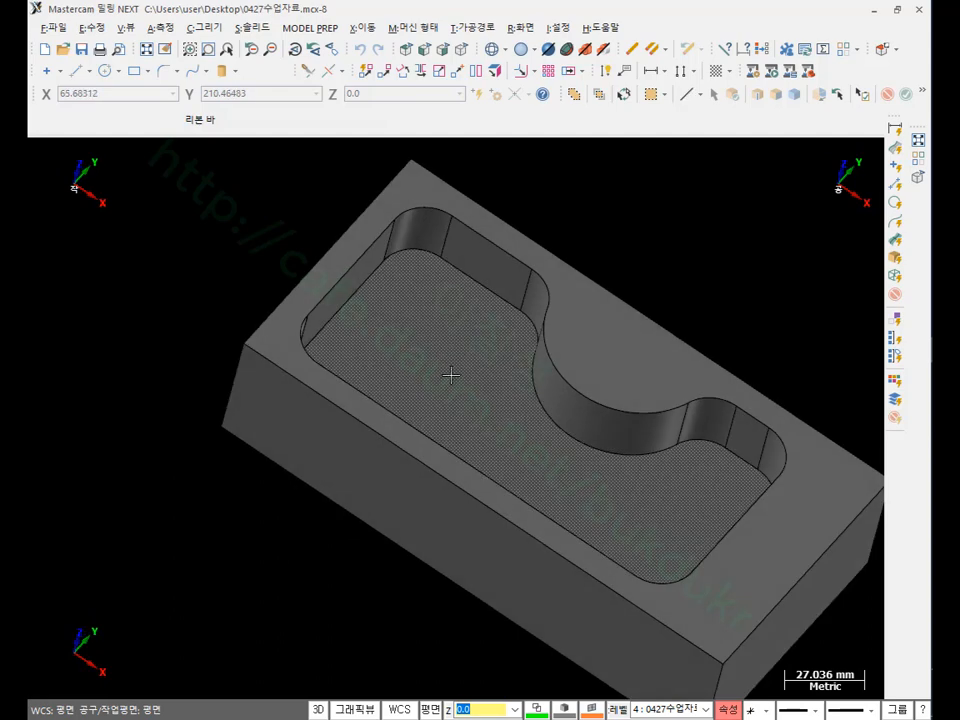
Step: Show the toolpath manager (가공경로), narrow it, and set the isometric view of the block
left_click(126, 28)
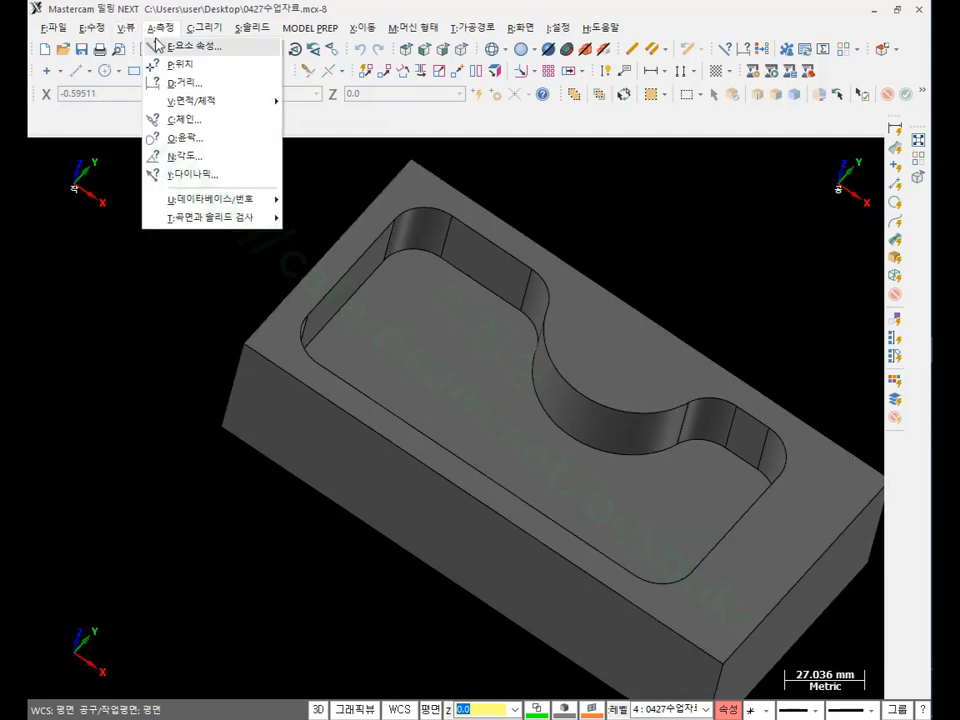
left_click(125, 45)
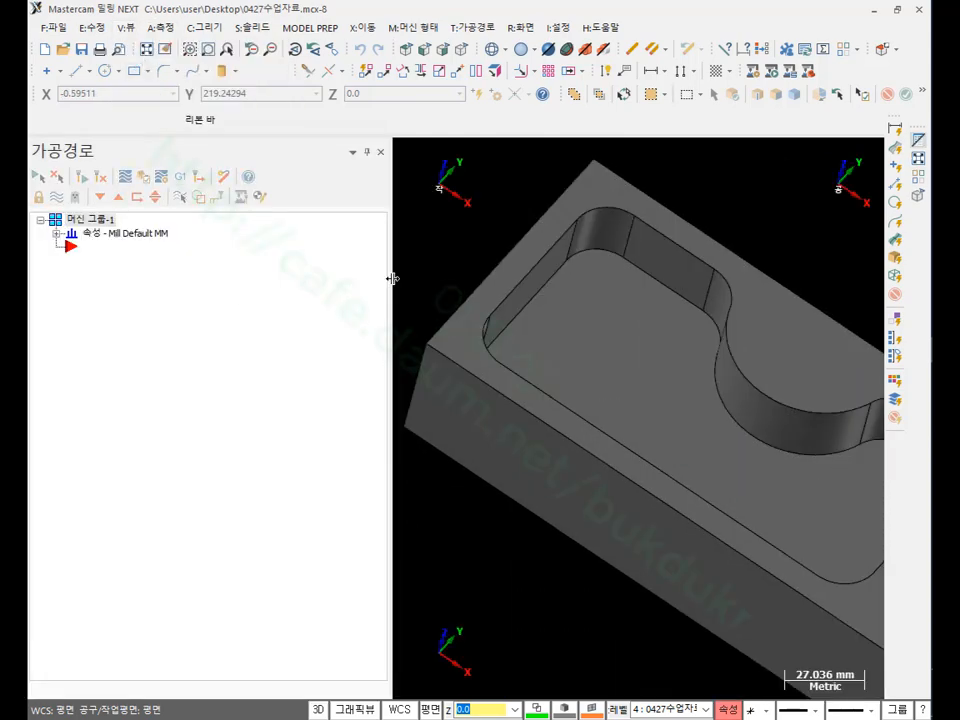
left_click_drag(390, 274, 273, 306)
scroll(450, 305, "down", 4)
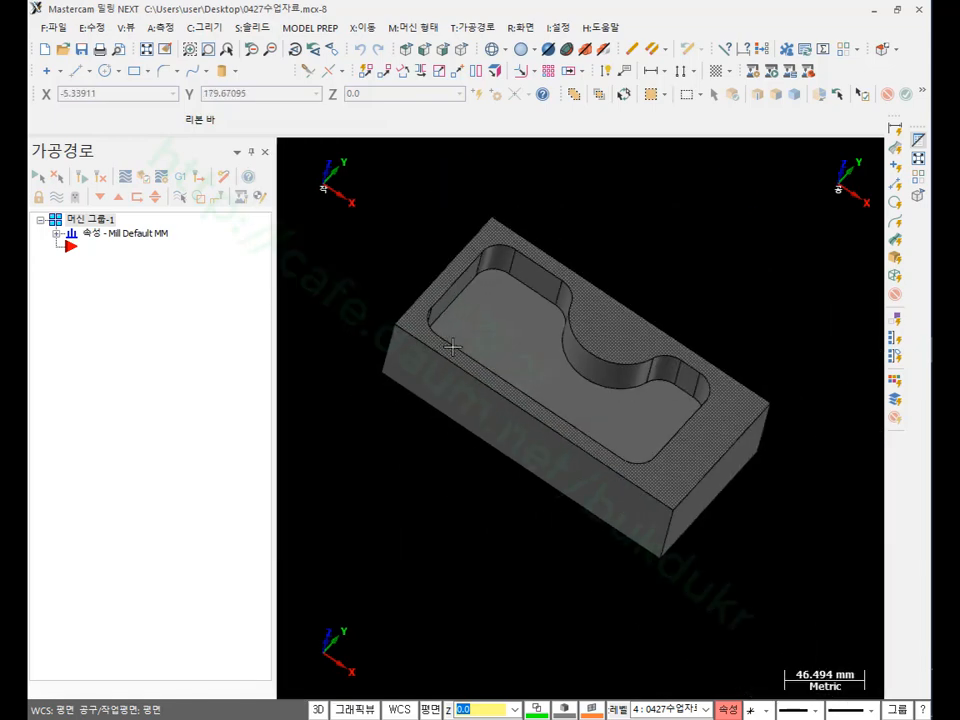
left_click(464, 51)
scroll(677, 272, "down", 4)
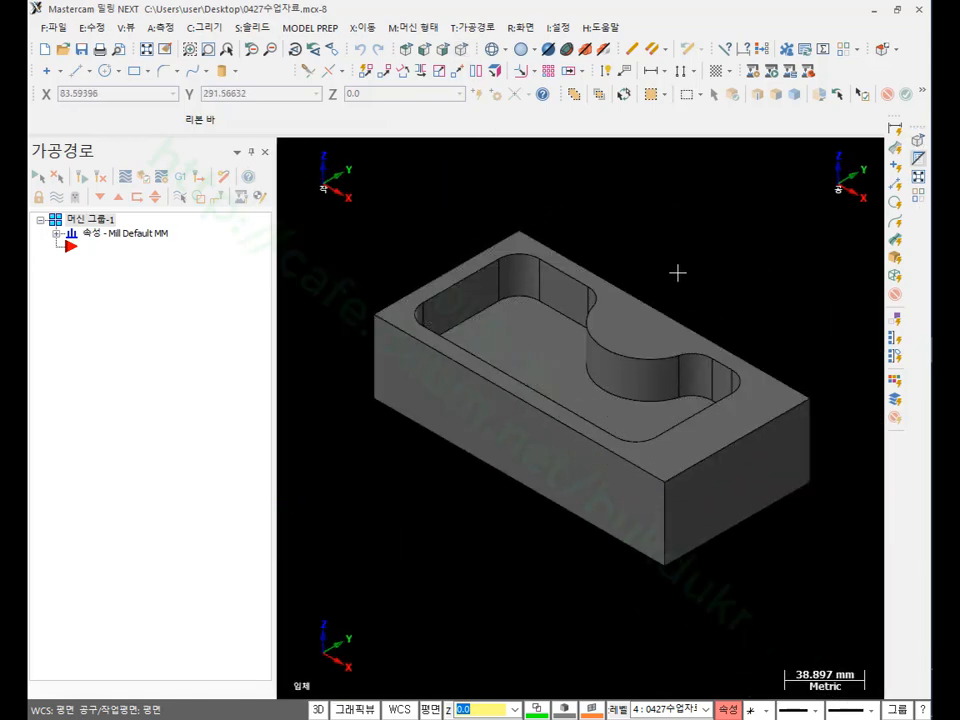
scroll(677, 257, "up", 1)
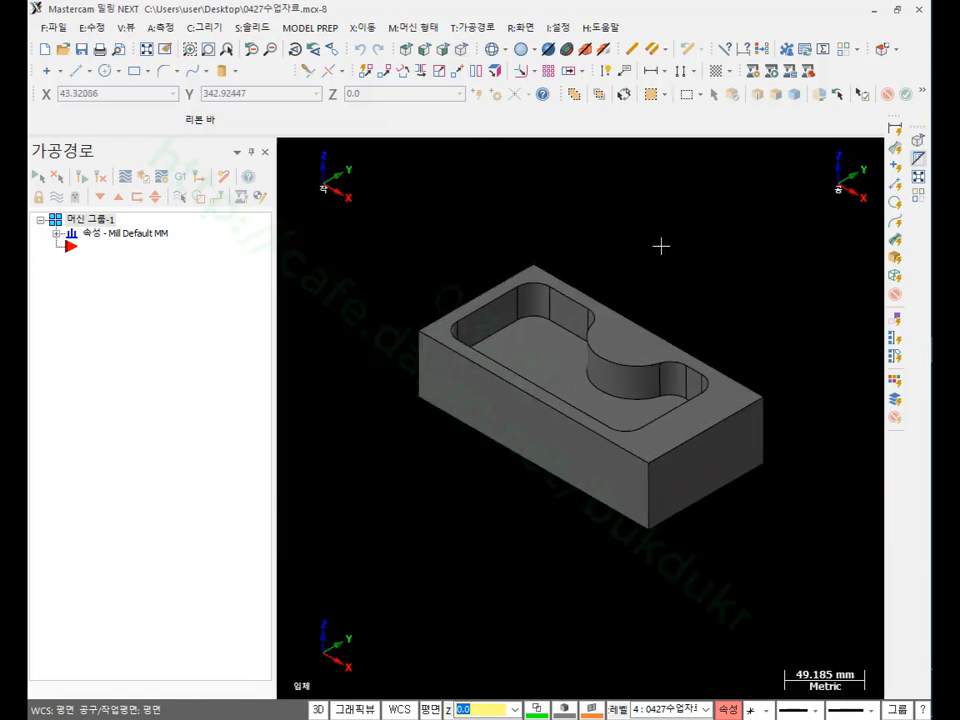
Step: Define the machine group's rectangular stock from all solids (전체 솔리드)
left_click(57, 234)
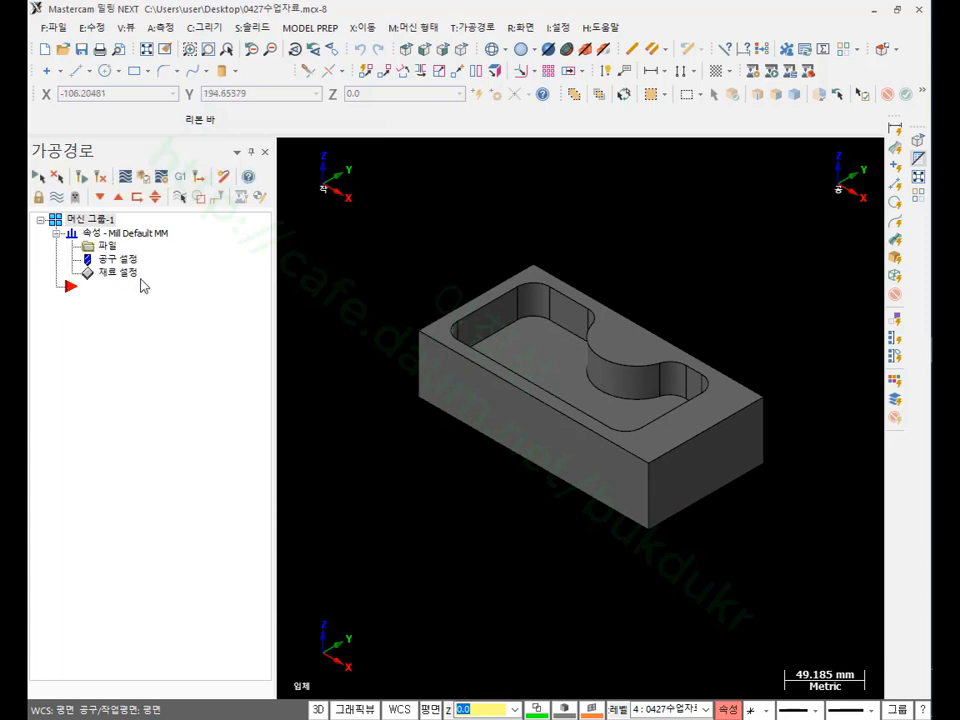
left_click(118, 276)
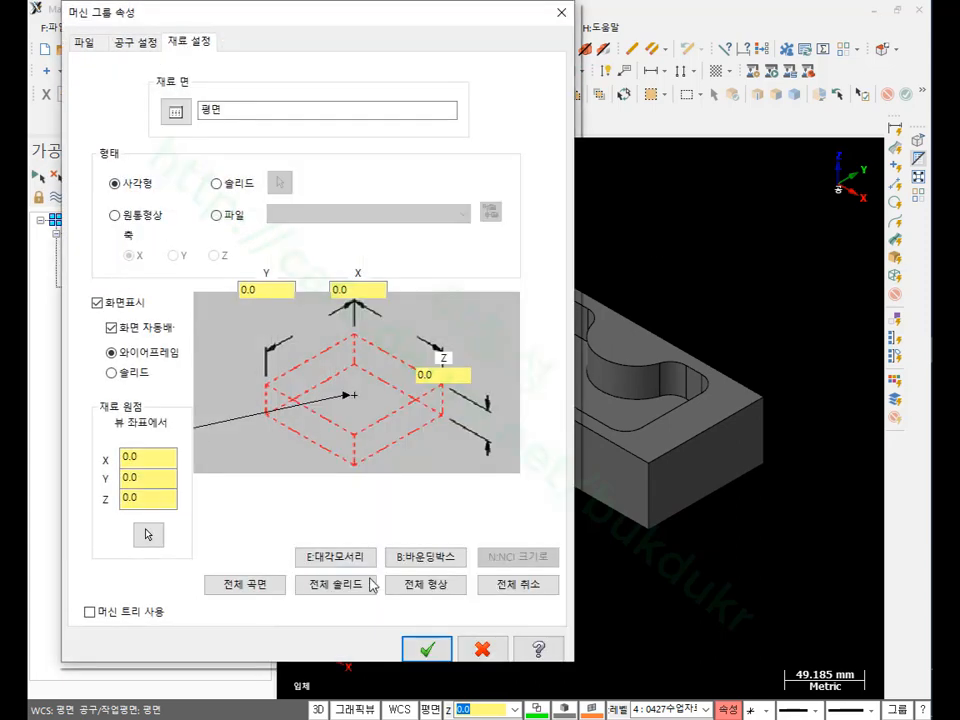
left_click(340, 588)
left_click(425, 650)
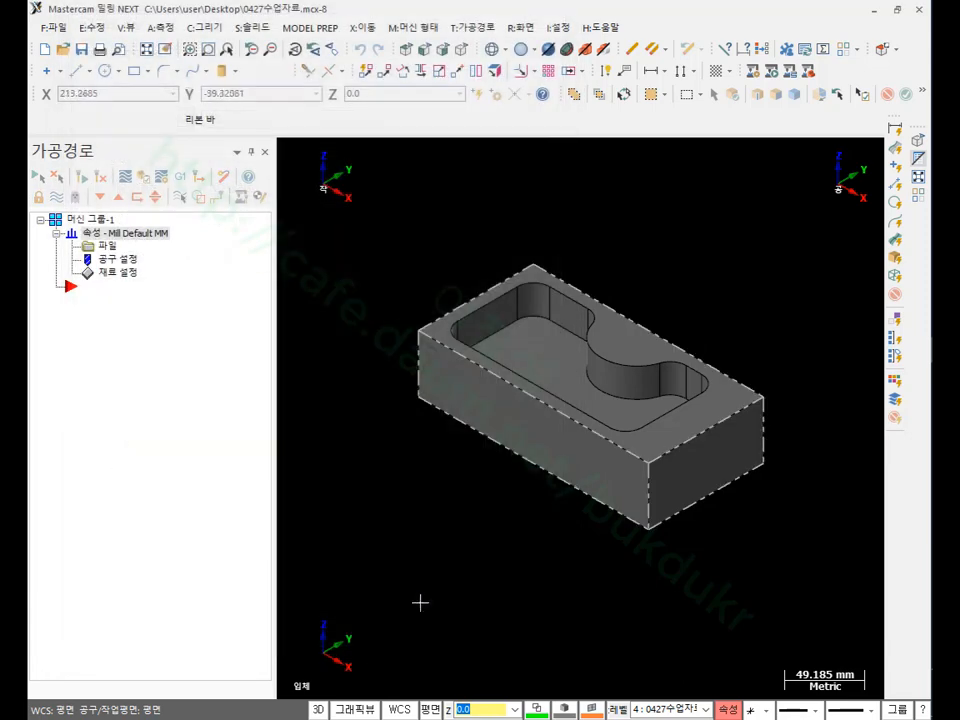
scroll(585, 317, "up", 2)
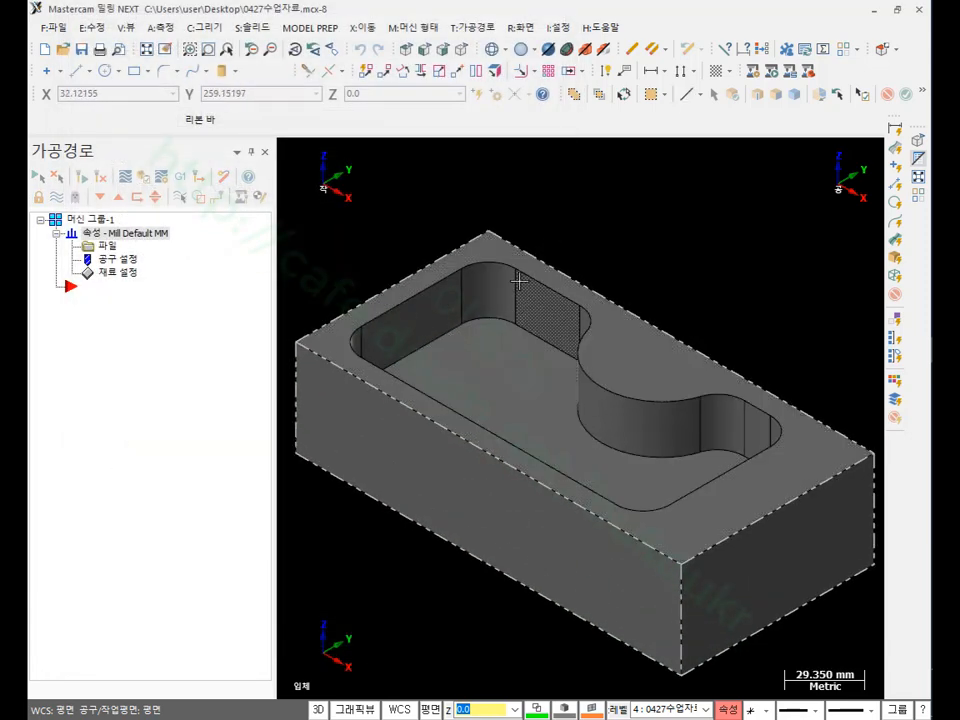
scroll(545, 300, "down", 1)
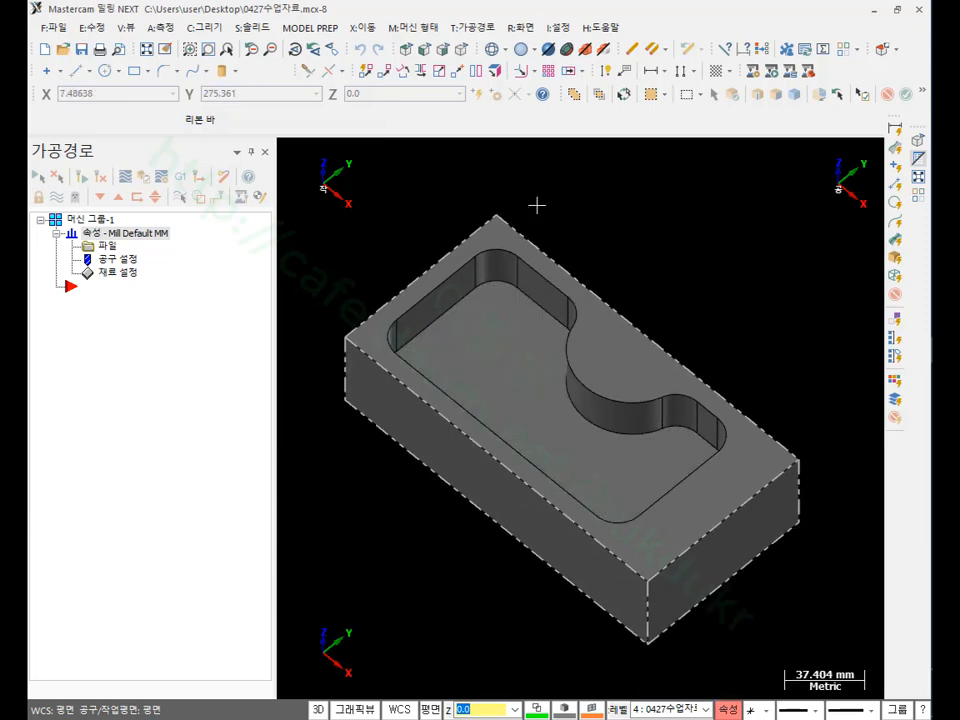
Step: Examine where the pocket block lies relative to the coordinate origin
left_click(484, 28)
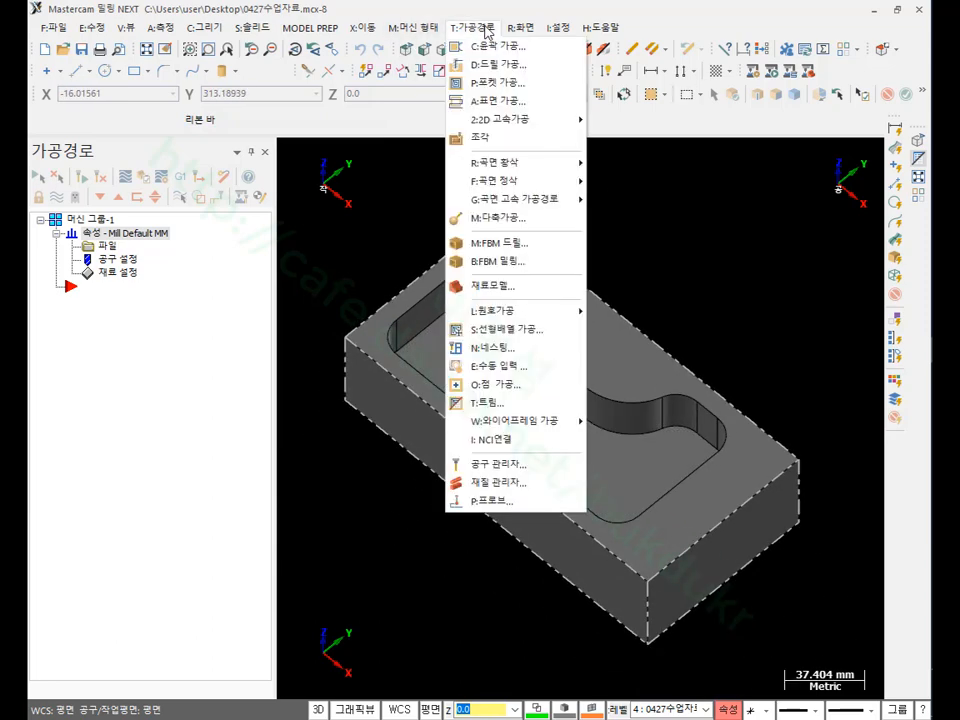
left_click(630, 234)
scroll(470, 270, "down", 2)
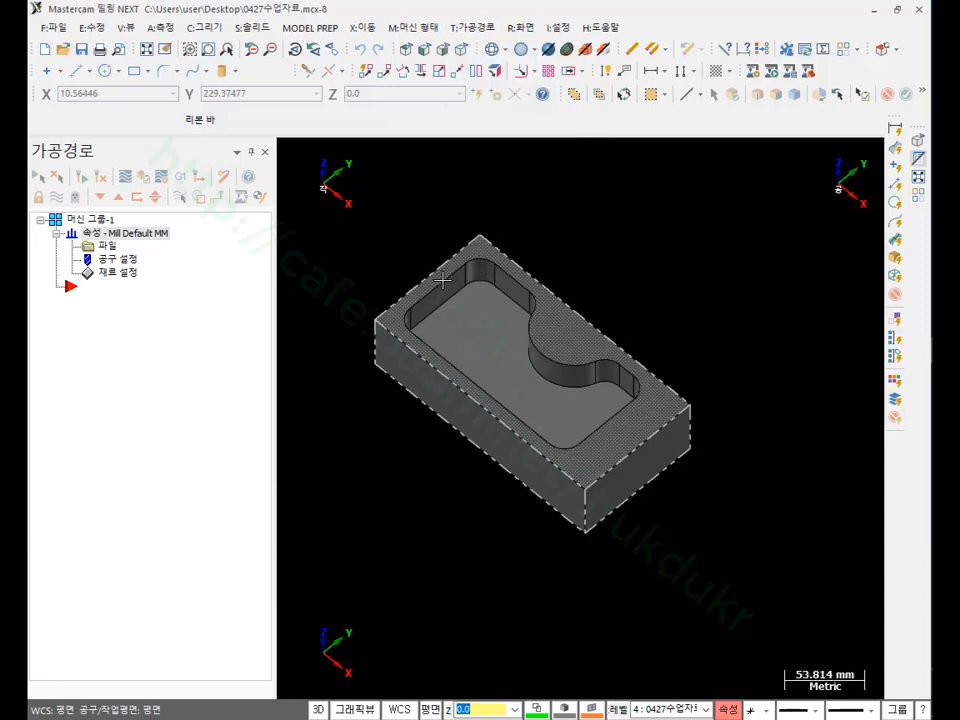
scroll(591, 261, "down", 4)
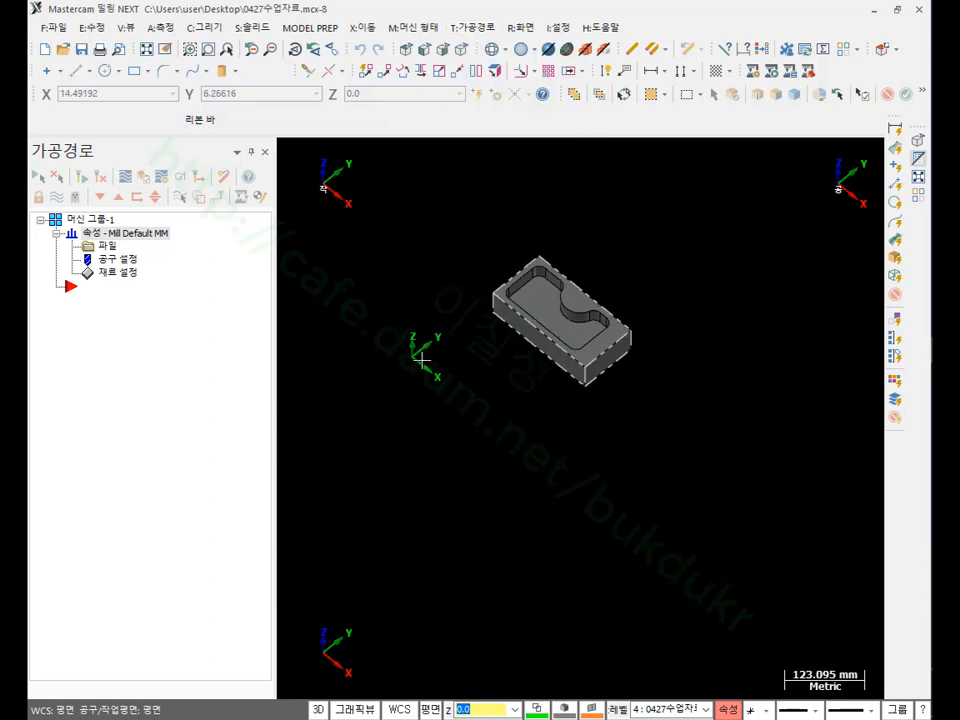
scroll(495, 324, "up", 1)
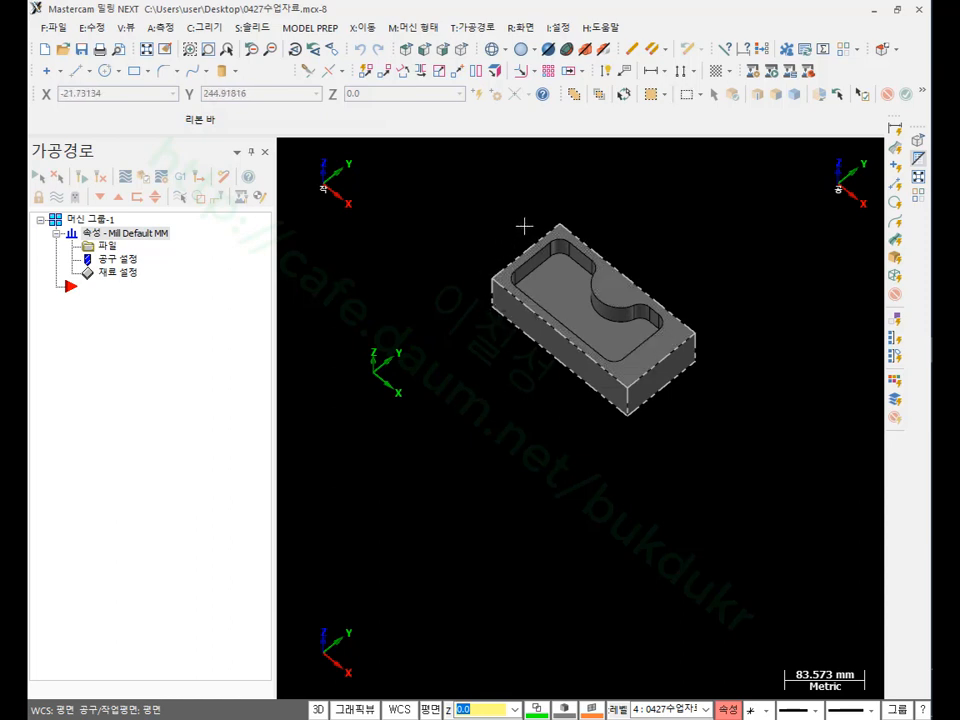
scroll(524, 227, "up", 1)
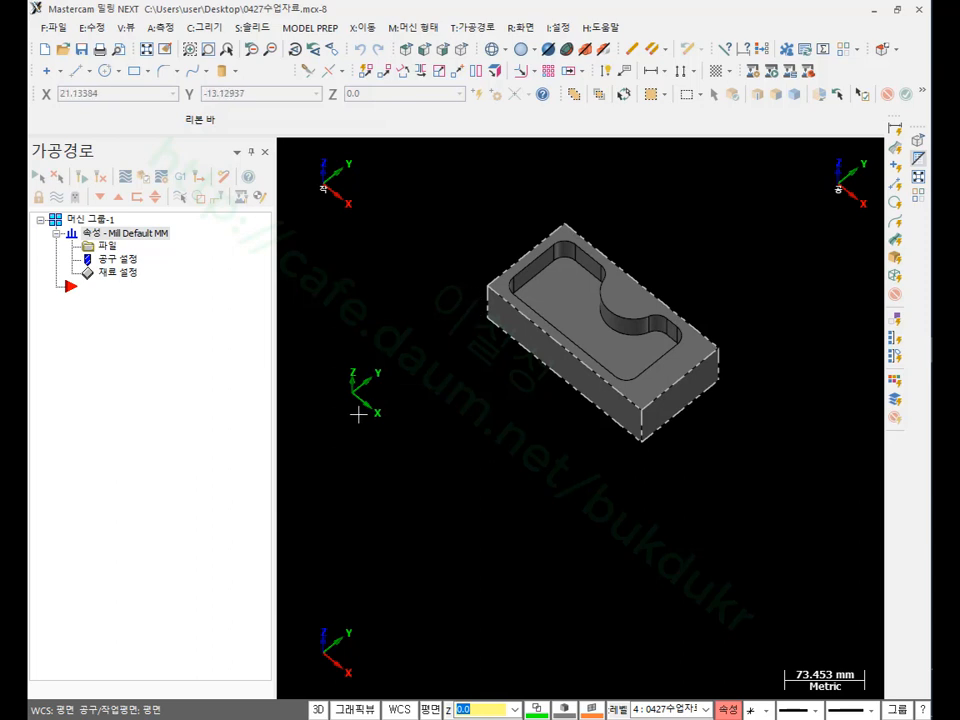
scroll(355, 400, "up", 4)
scroll(340, 410, "down", 4)
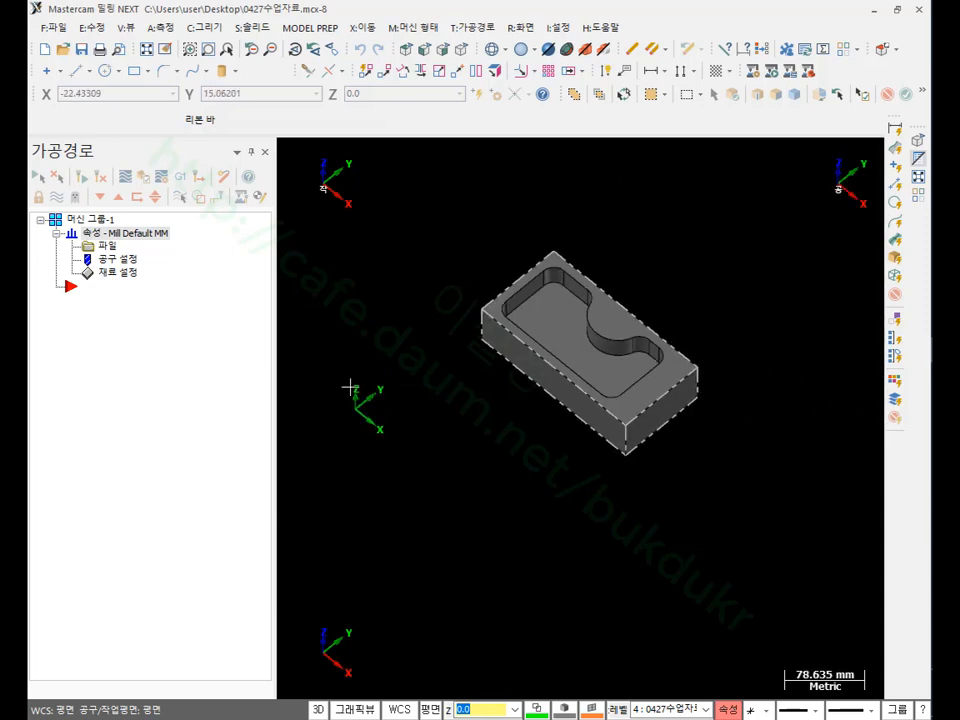
Step: Duplicate the top plane (평면) in the plane manager (평면 관리자)
left_click(400, 709)
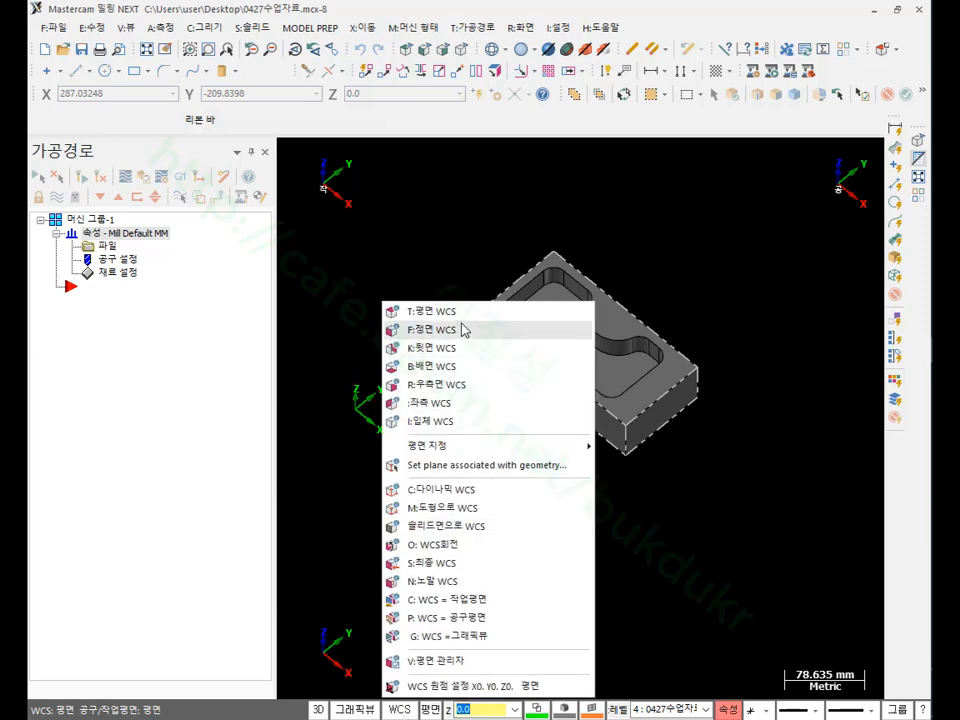
left_click(441, 663)
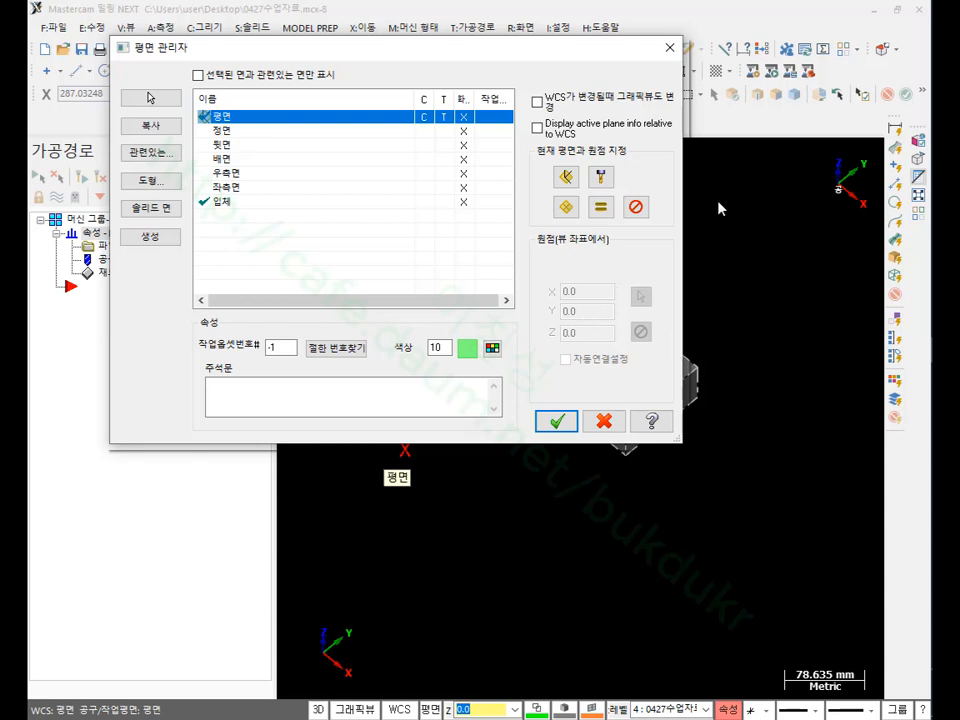
mouse_move(600, 198)
left_mouse_down()
mouse_move(590, 364)
mouse_move(682, 318)
mouse_move(628, 360)
left_mouse_up()
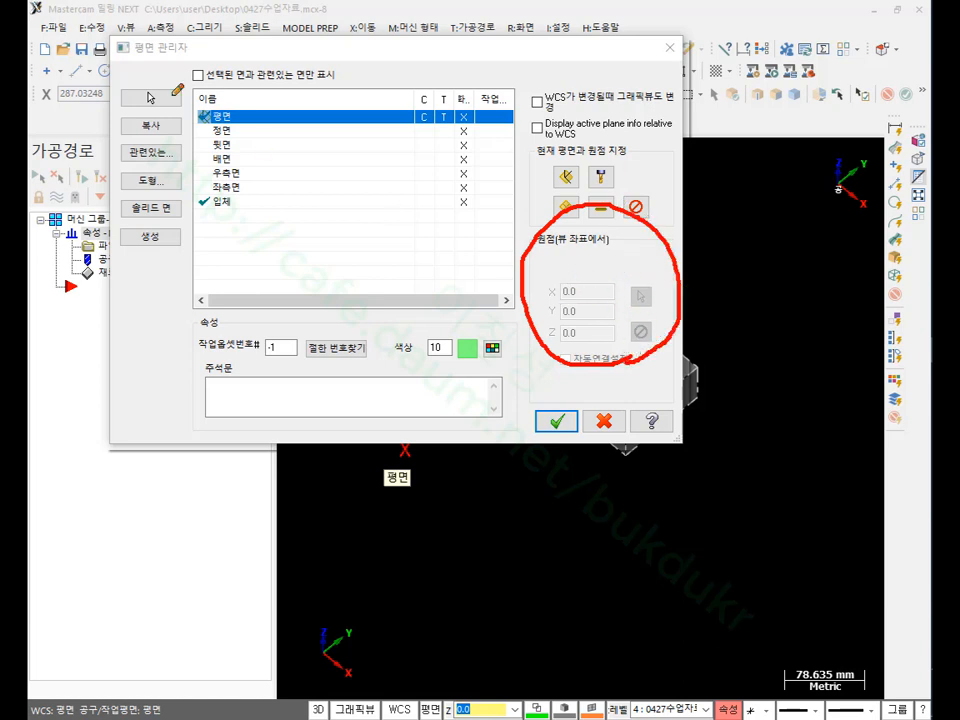
mouse_move(250, 195)
left_mouse_down()
mouse_move(225, 110)
mouse_move(205, 185)
mouse_move(242, 204)
left_mouse_up()
right_click(331, 212)
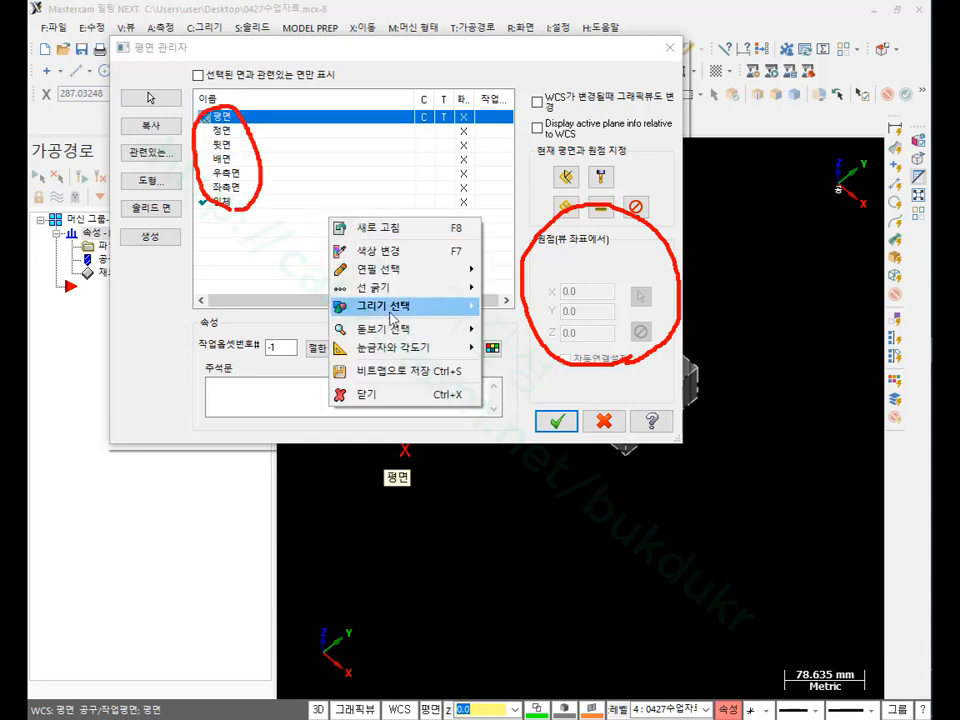
left_click(378, 394)
left_click(155, 130)
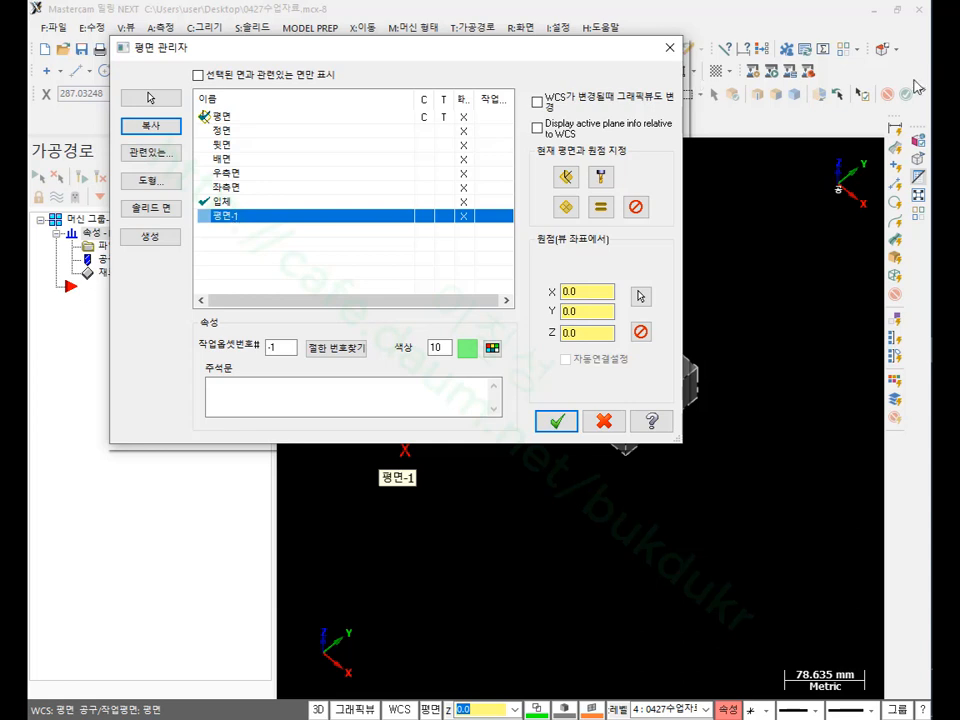
Step: Place the copied plane's origin on the block's top-face corner at the low-X, low-Y end
mouse_move(621, 416)
left_mouse_down()
mouse_move(525, 274)
mouse_move(578, 412)
mouse_move(612, 410)
left_mouse_up()
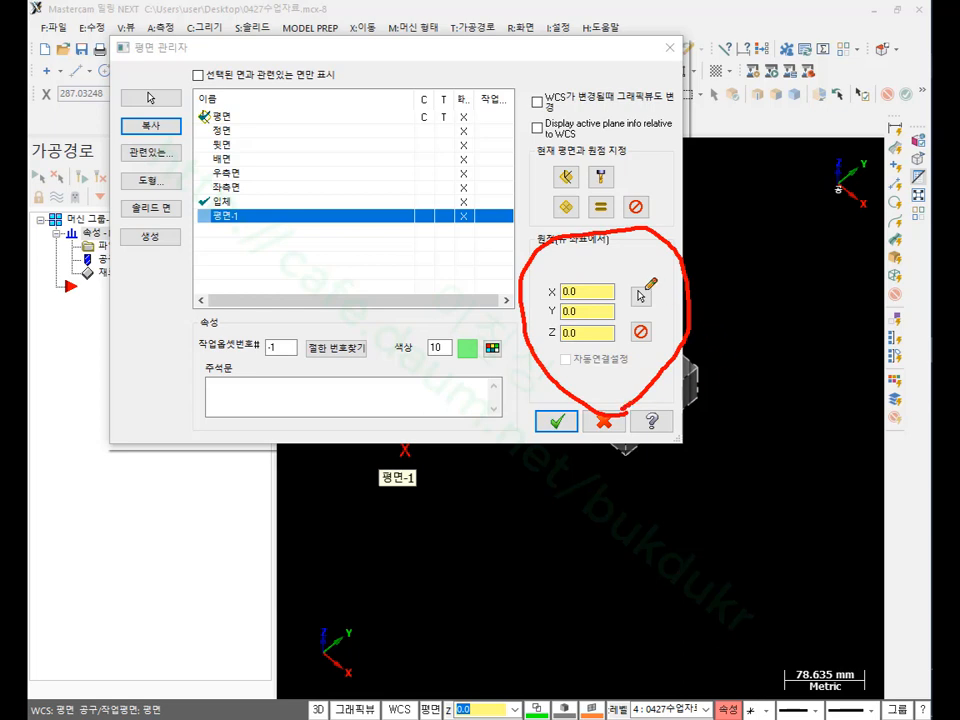
mouse_move(633, 270)
left_mouse_down()
mouse_move(645, 292)
mouse_move(668, 266)
left_mouse_up()
right_click(641, 295)
left_click(690, 400)
left_click(642, 295)
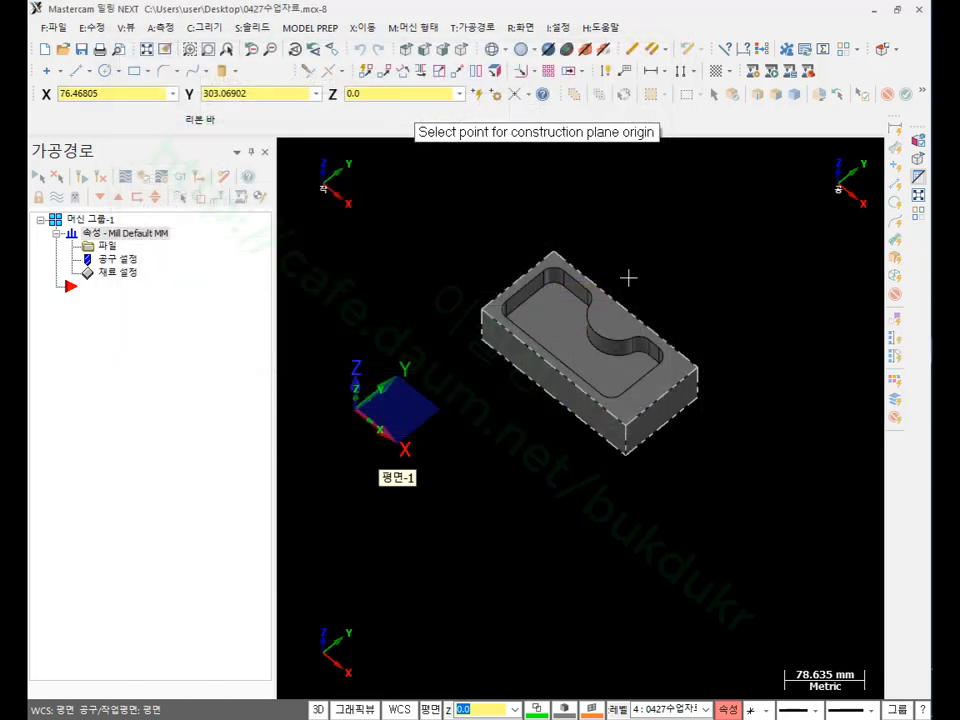
scroll(482, 306, "up", 5)
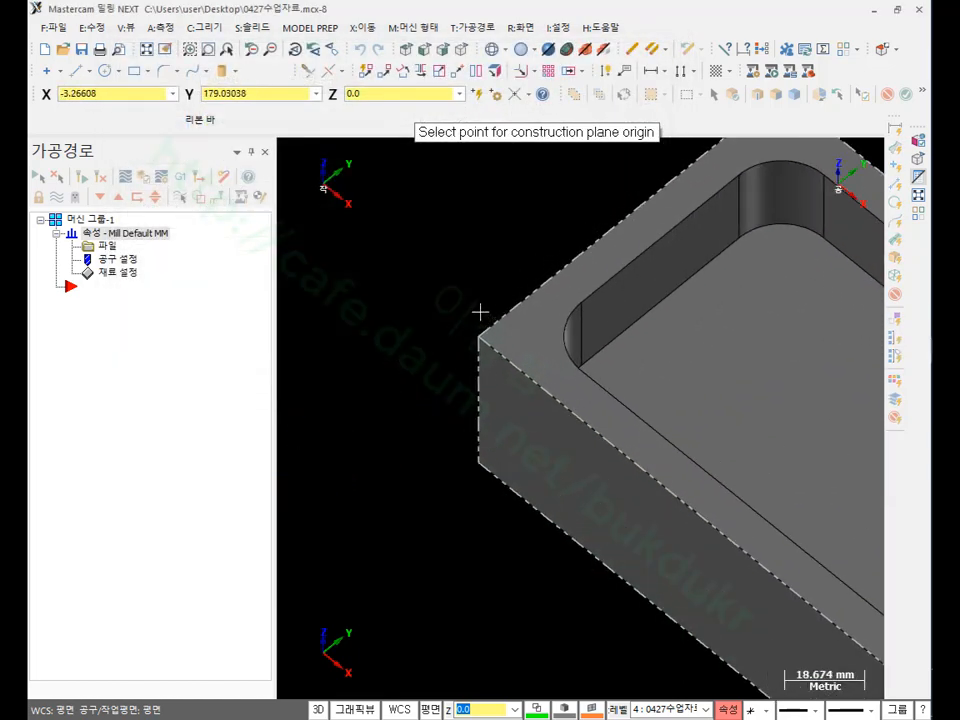
left_click(481, 339)
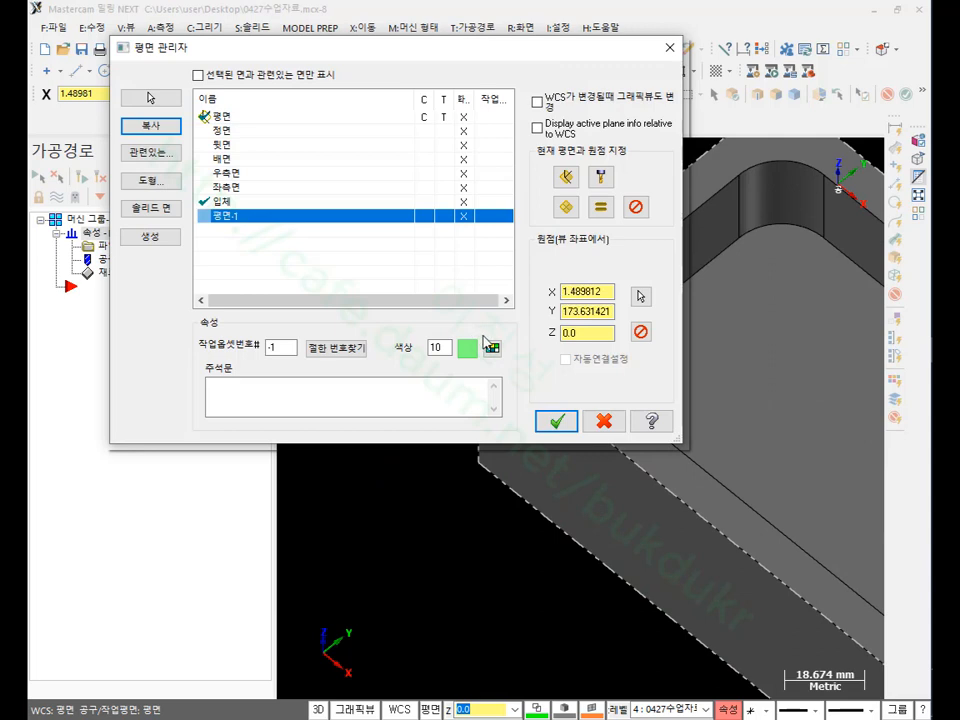
Step: Make the copied plane the active WCS, construction plane and tool plane, and accept the plane settings
left_click(601, 208)
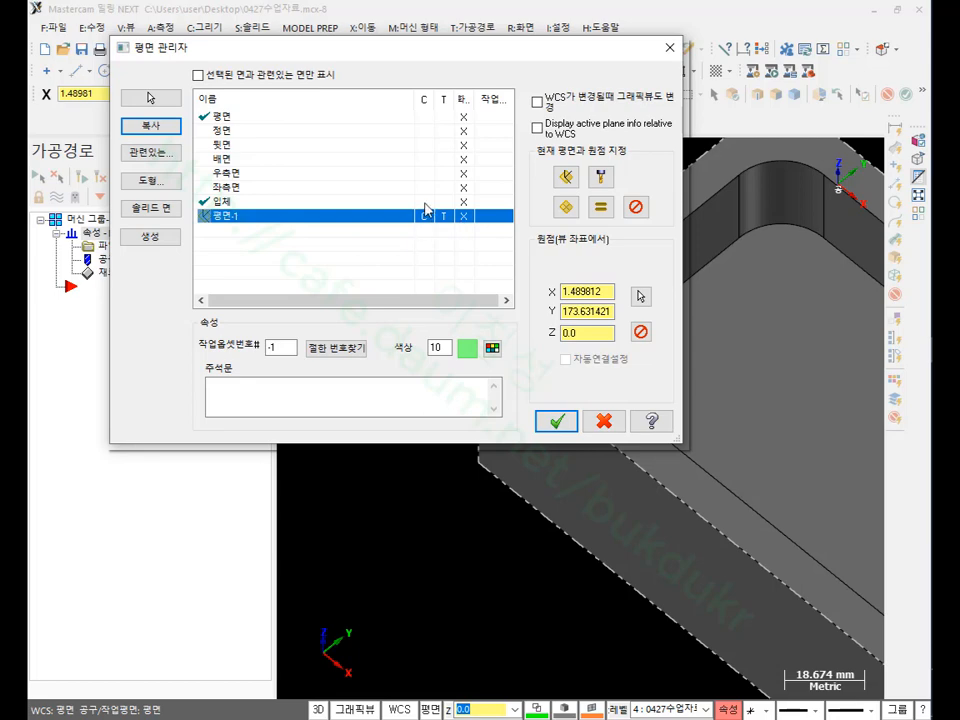
left_click(561, 424)
scroll(418, 433, "down", 8)
scroll(613, 435, "up", 2)
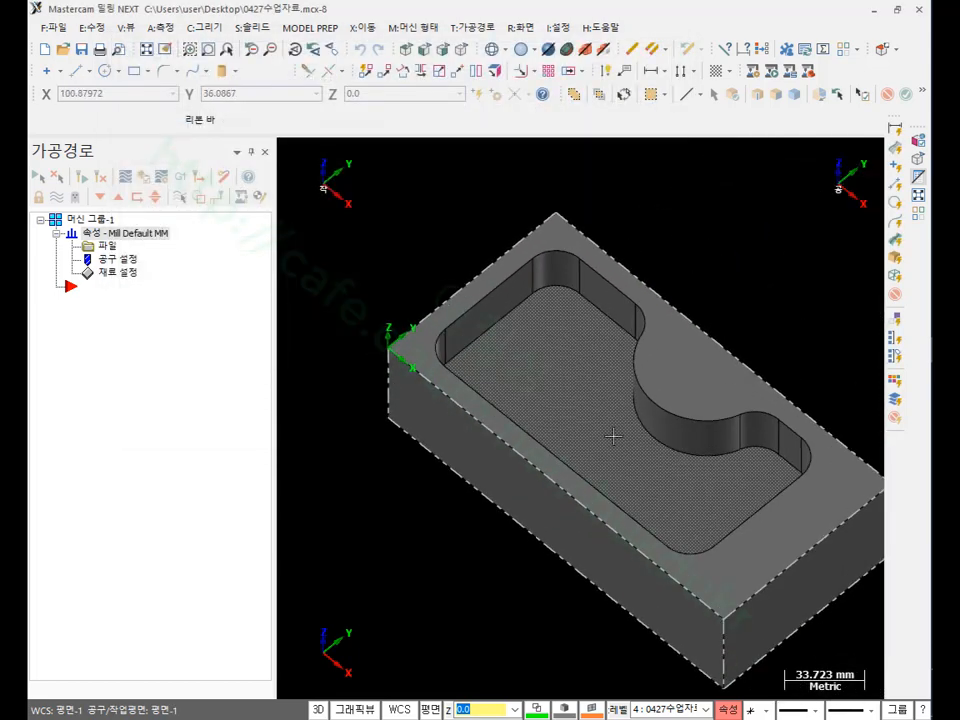
middle_click_drag(468, 325, 427, 301)
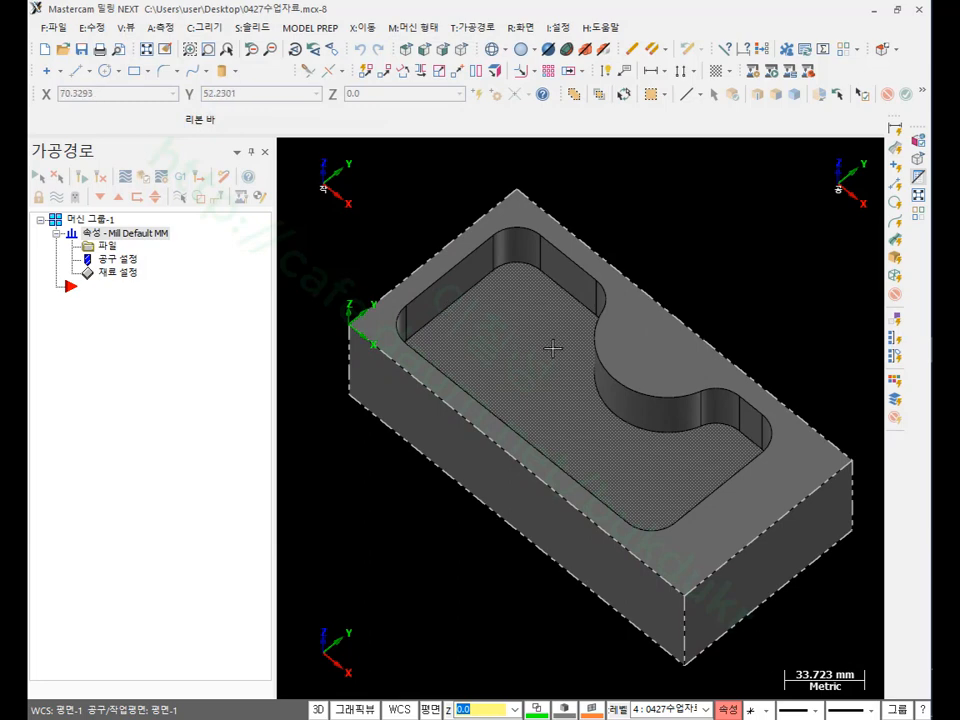
mouse_move(551, 345)
middle_mouse_down()
mouse_move(549, 314)
mouse_move(551, 332)
middle_mouse_up()
scroll(592, 281, "up", 2)
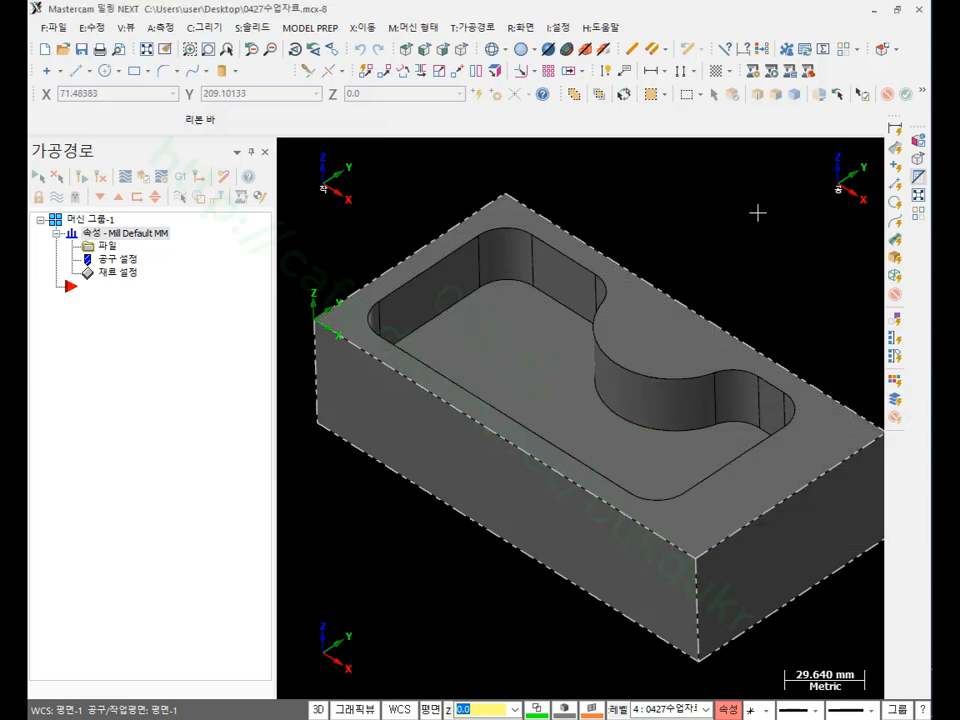
scroll(540, 420, "down", 2)
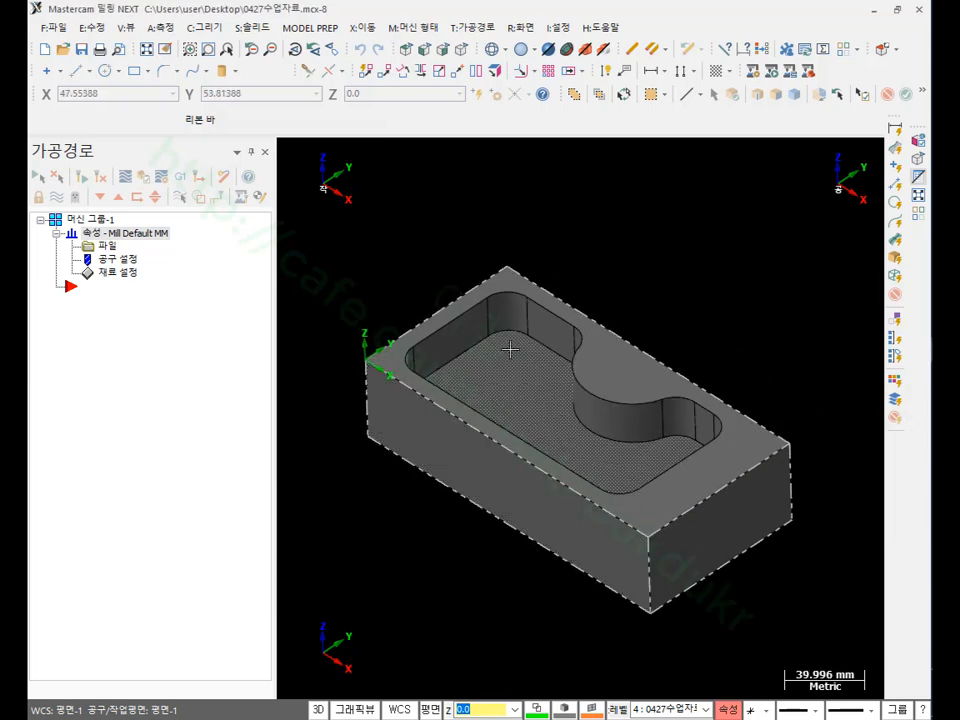
left_click(564, 29)
left_click(737, 295)
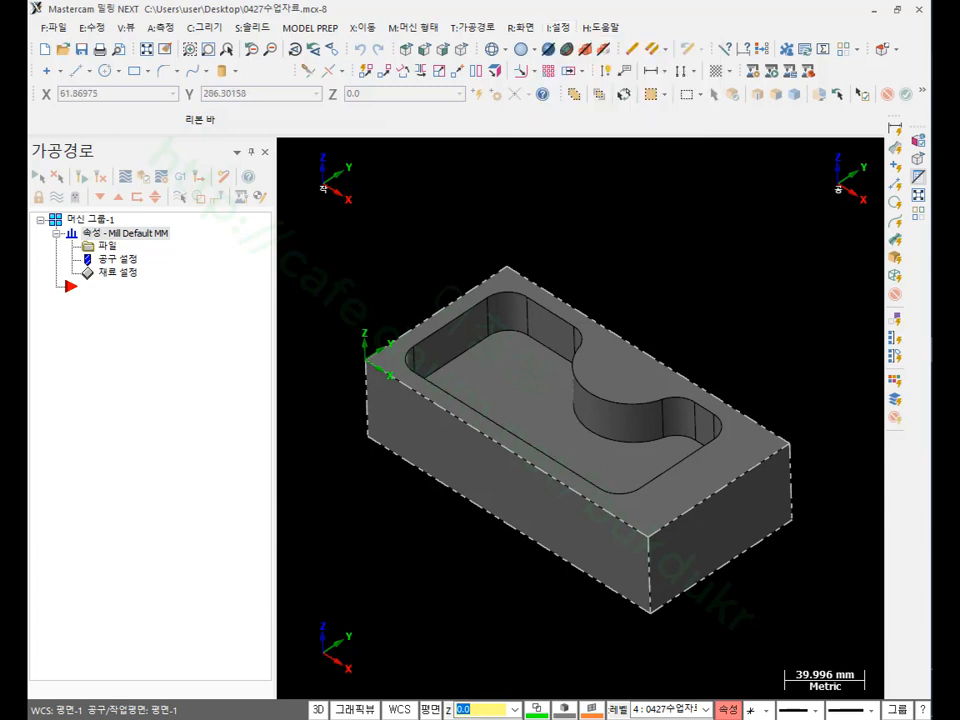
mouse_move(735, 700)
left_mouse_down()
mouse_move(814, 574)
mouse_move(830, 692)
left_mouse_up()
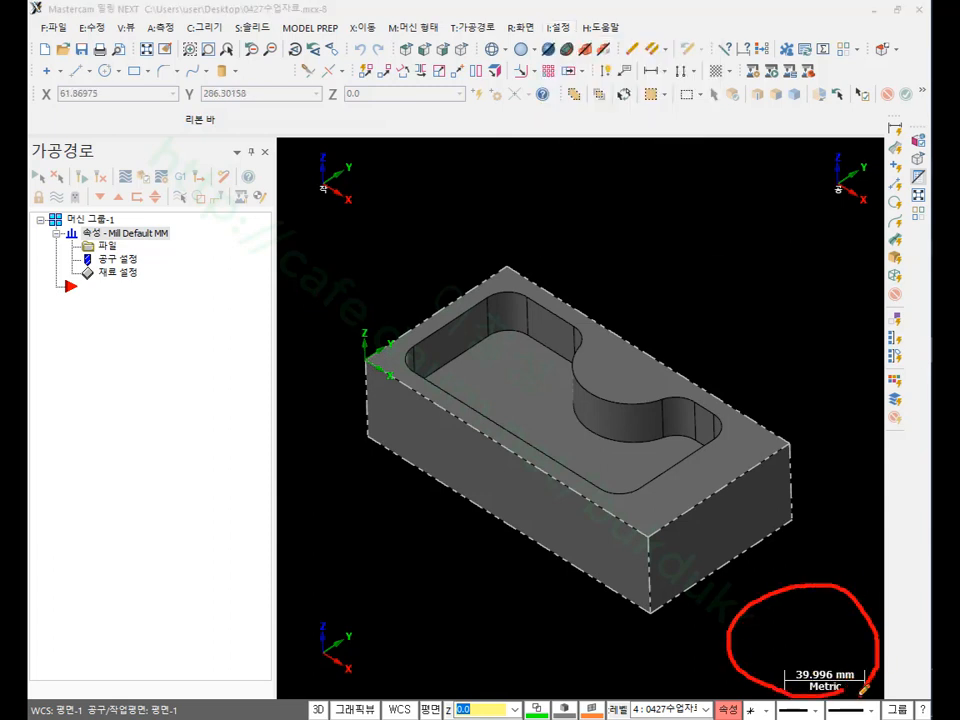
mouse_move(771, 489)
left_mouse_down()
mouse_move(779, 516)
mouse_move(771, 514)
mouse_move(878, 485)
mouse_move(768, 525)
left_mouse_up()
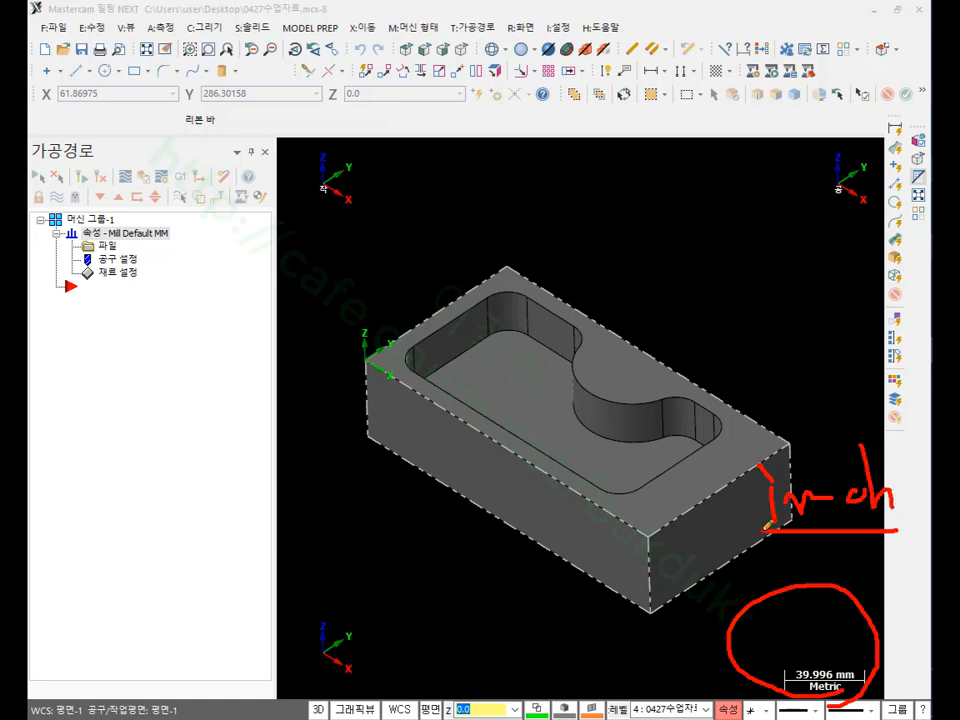
right_click(750, 274)
left_click(790, 447)
Step: Select the metric file mcamxm.config <미터계> as the current configuration in the system configuration (시스템 환경설정)
left_click(556, 27)
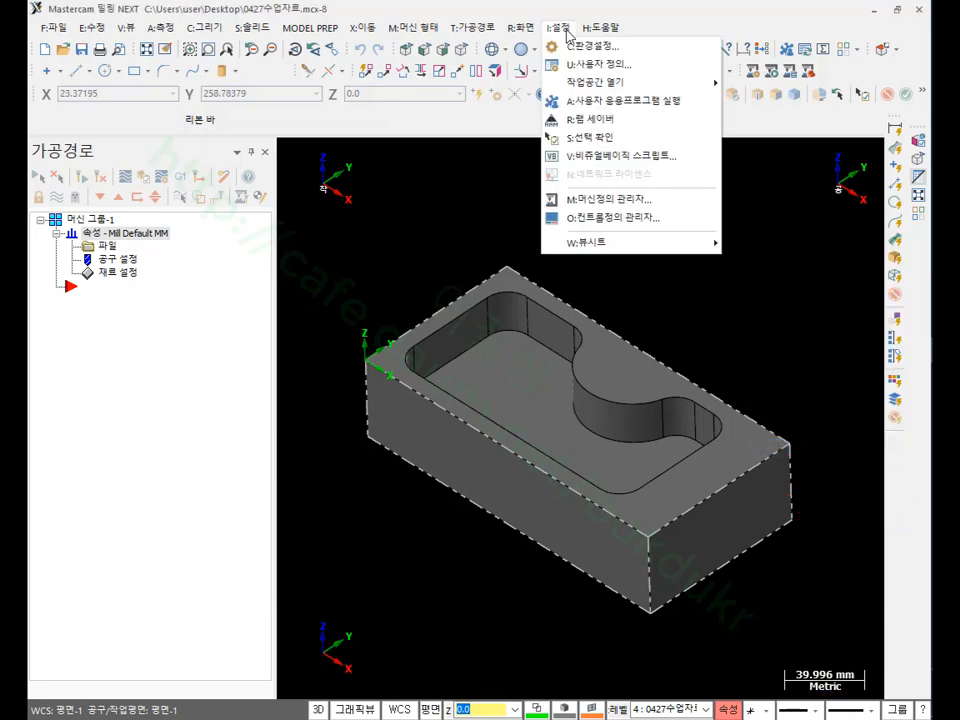
left_click(556, 27)
left_click(556, 27)
left_click(577, 47)
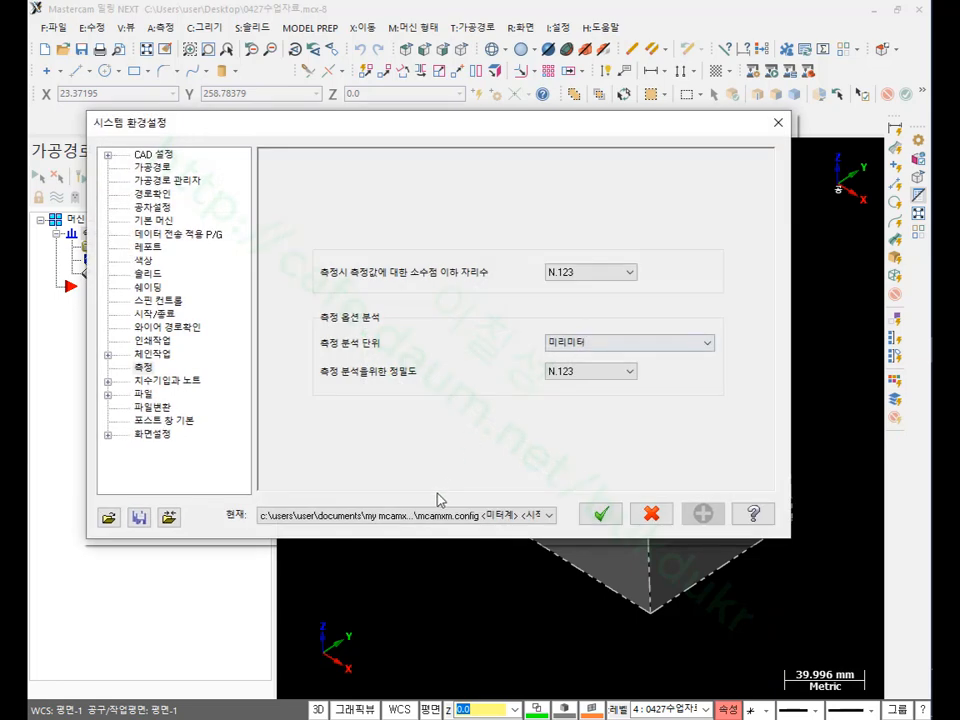
left_click(438, 516)
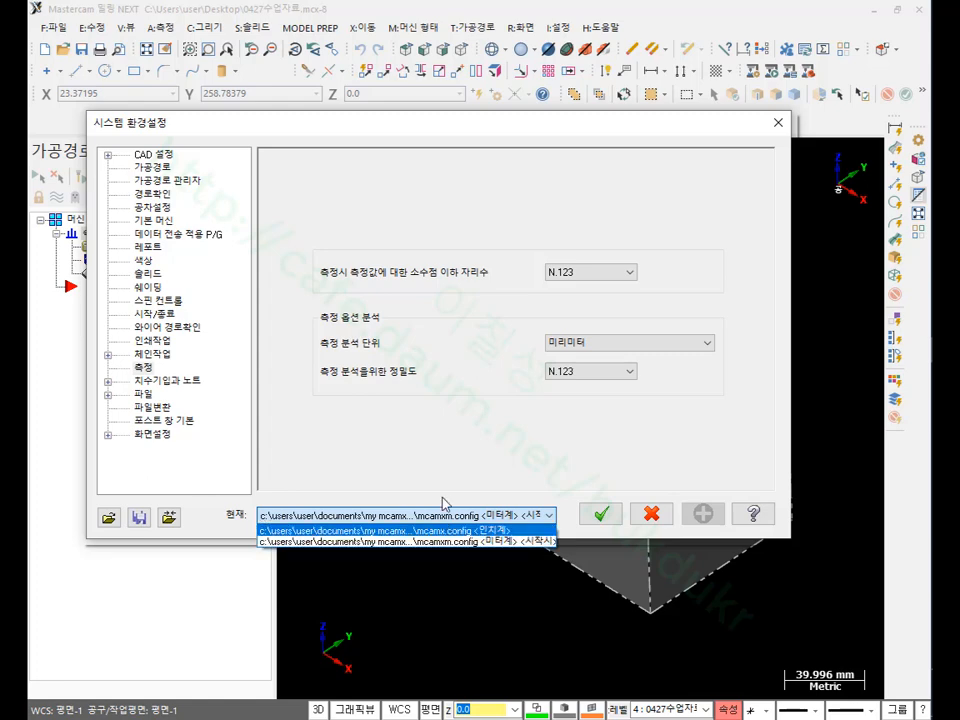
left_click(441, 545)
Step: Check the startup (시작/종료) configuration and the available inch and metric configuration files, and accept the system configuration
left_click(170, 300)
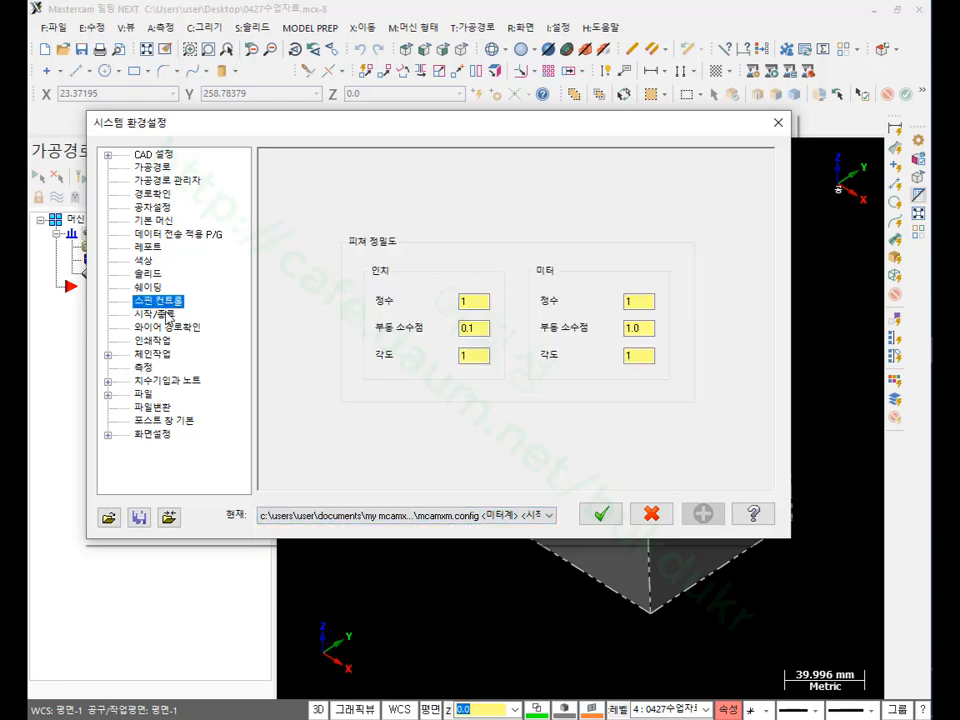
left_click(158, 313)
left_click(400, 213)
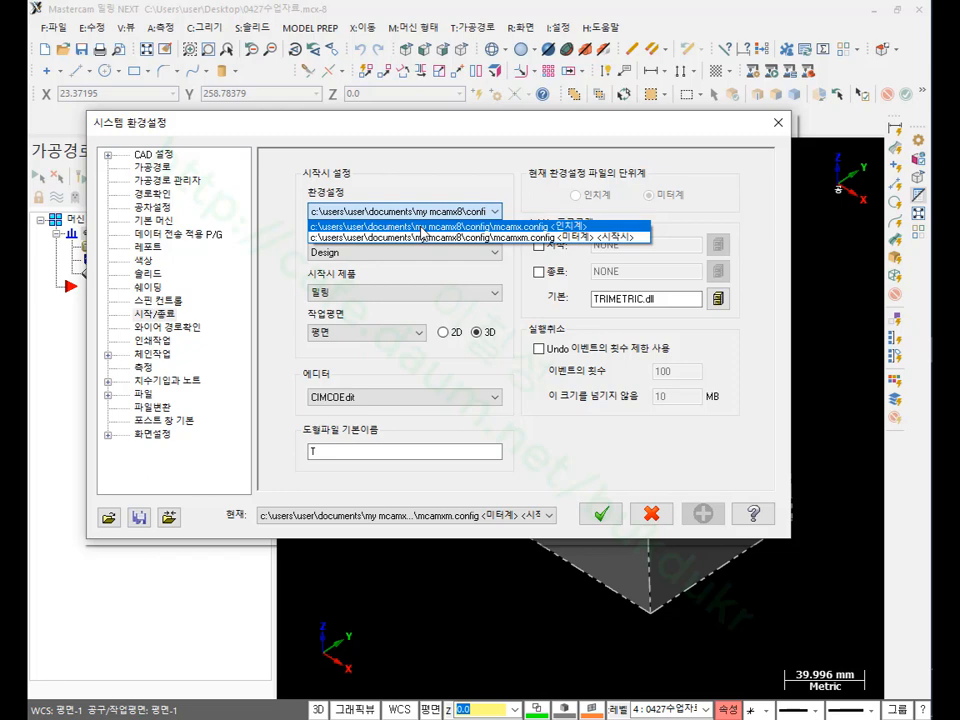
left_click(470, 170)
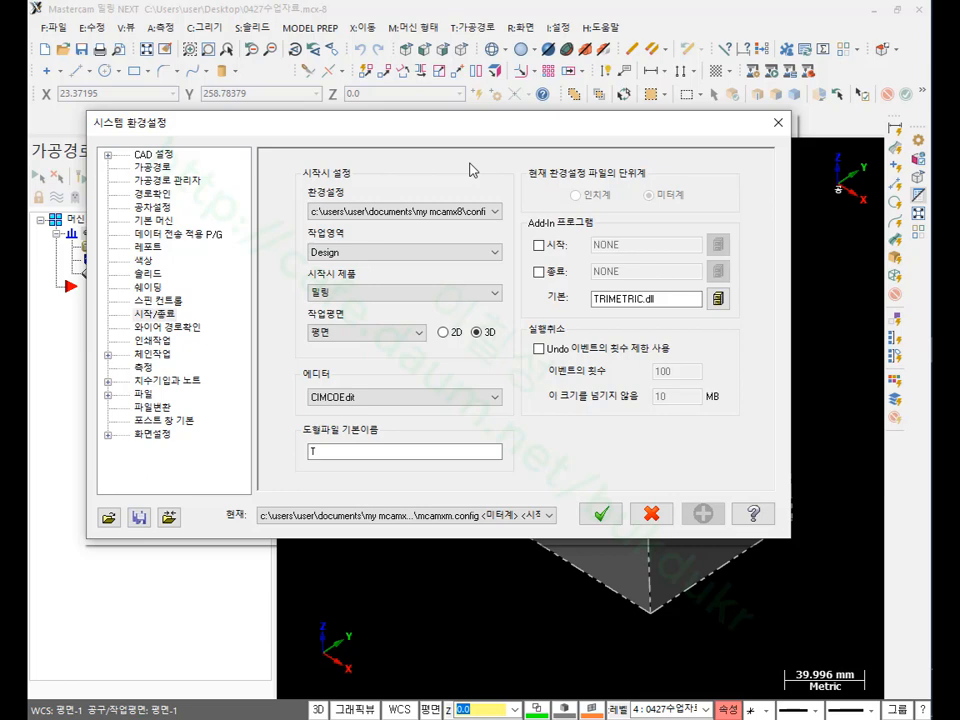
left_click(446, 214)
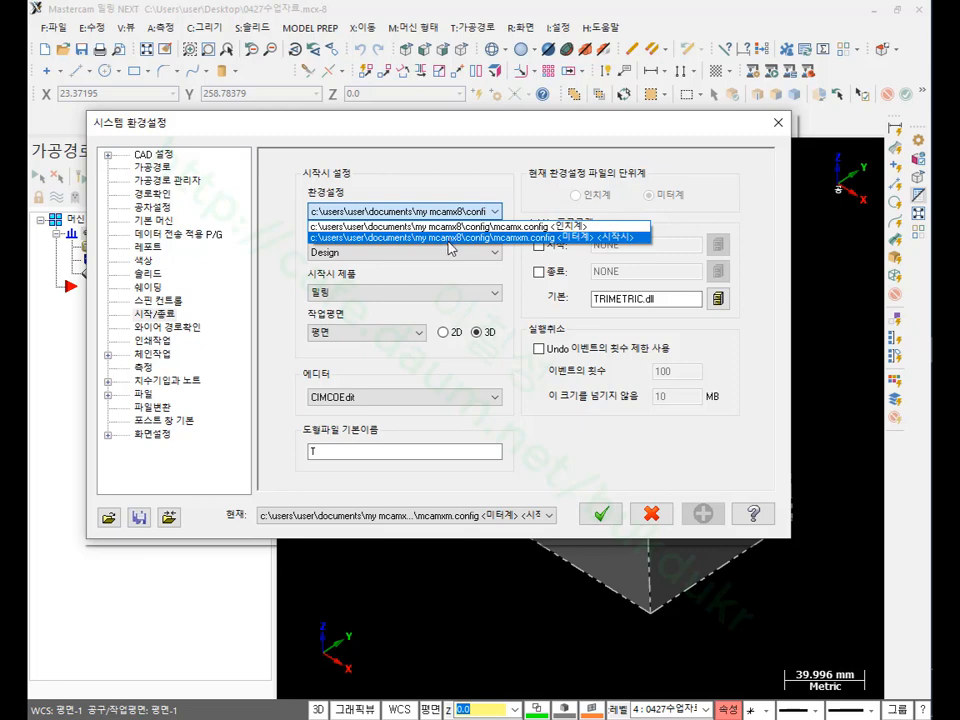
left_click(500, 515)
left_click(500, 515)
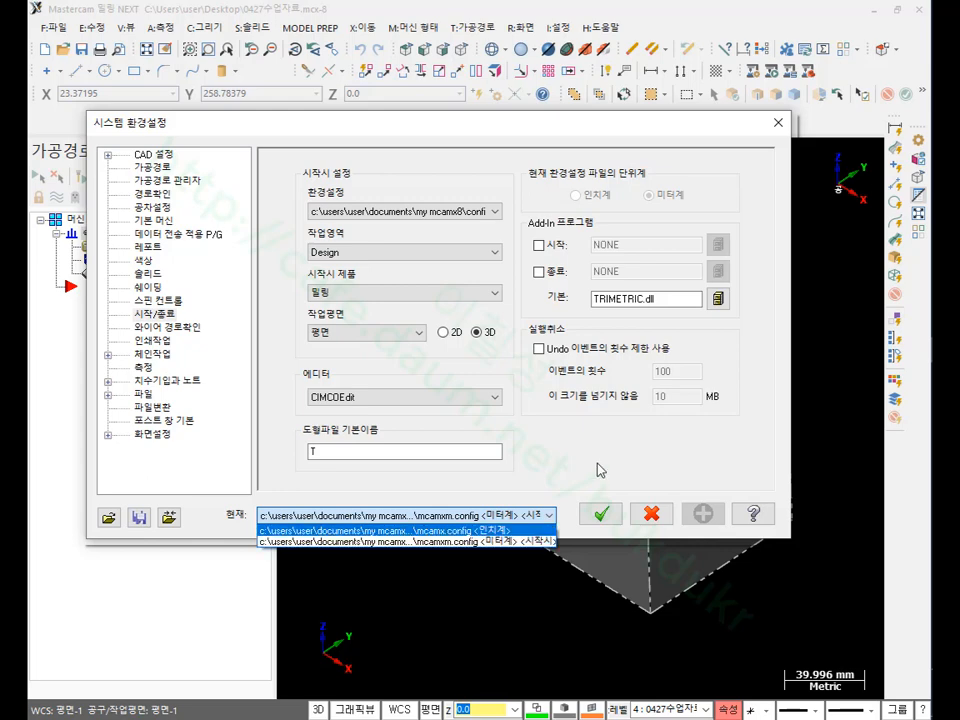
left_click(557, 438)
left_click(601, 512)
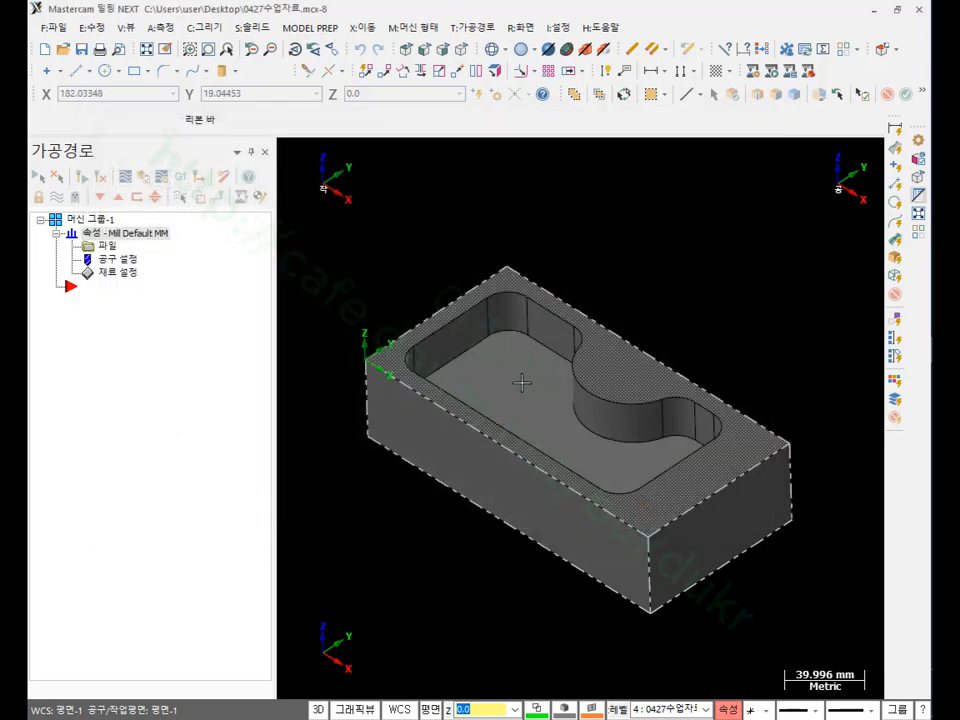
Step: Start a pocket toolpath (포켓 가공) and chain the S-curved pocket's floor face as solid geometry
scroll(553, 439, "up", 4)
scroll(561, 422, "down", 4)
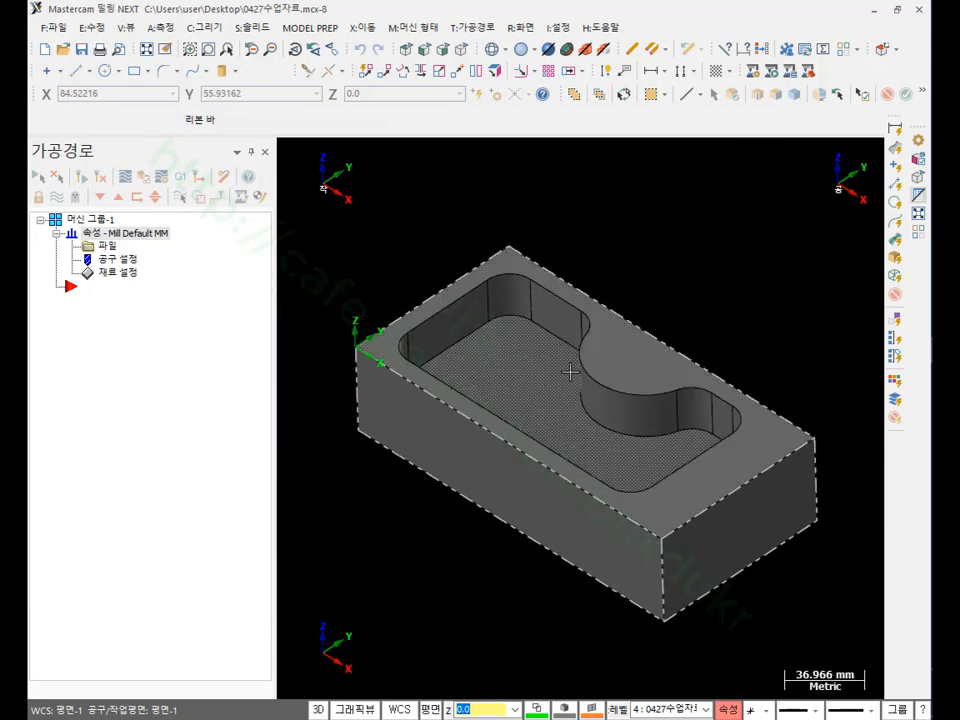
left_click(487, 28)
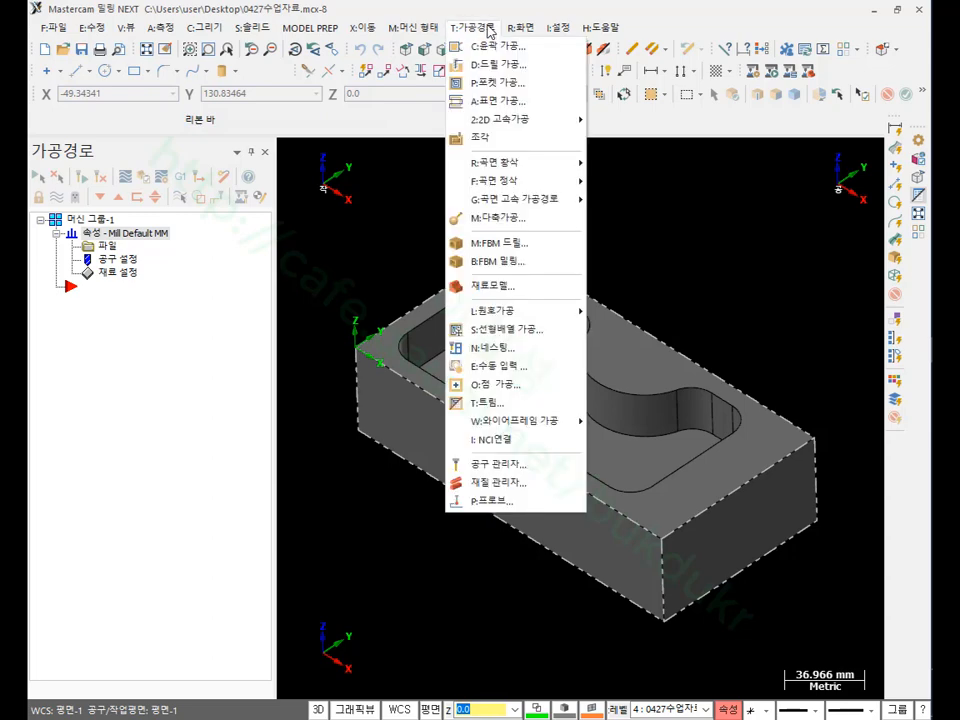
left_click(503, 85)
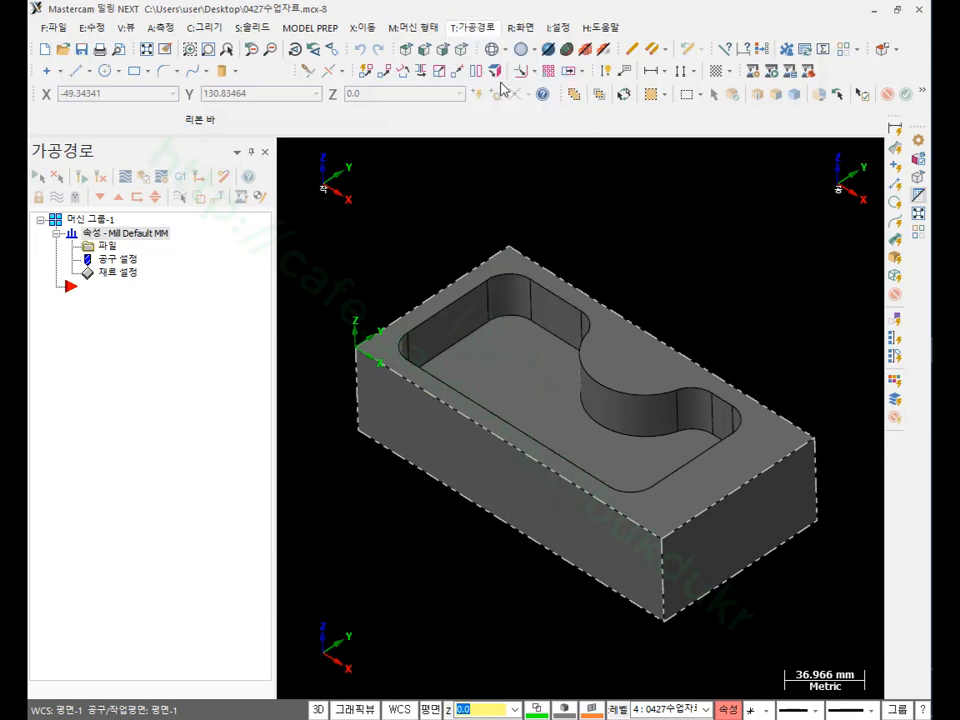
left_click_drag(216, 46, 301, 215)
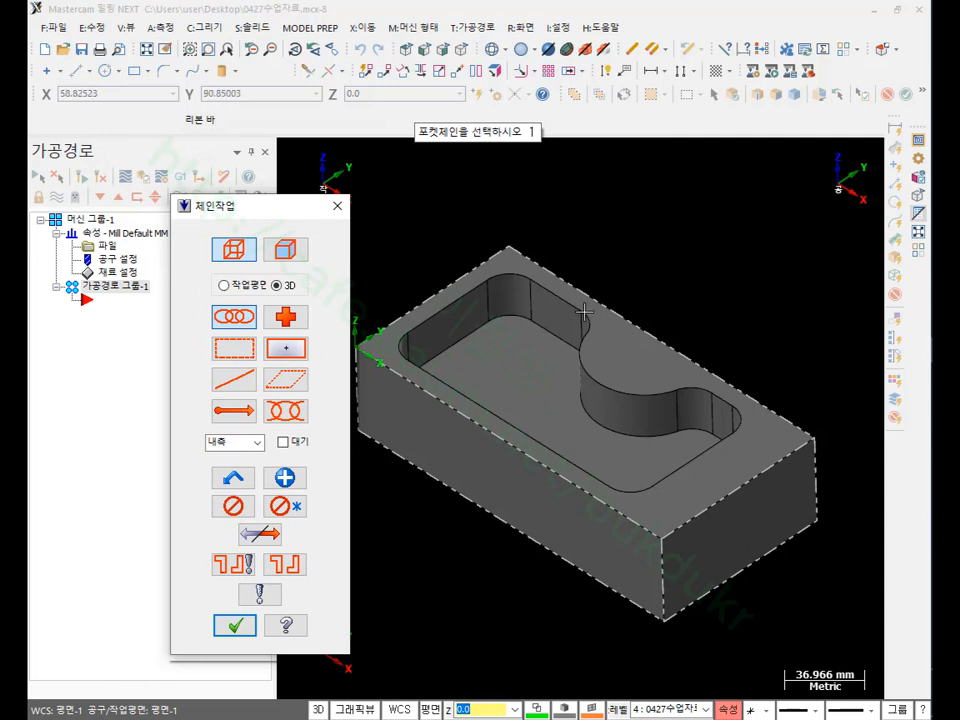
left_click(289, 250)
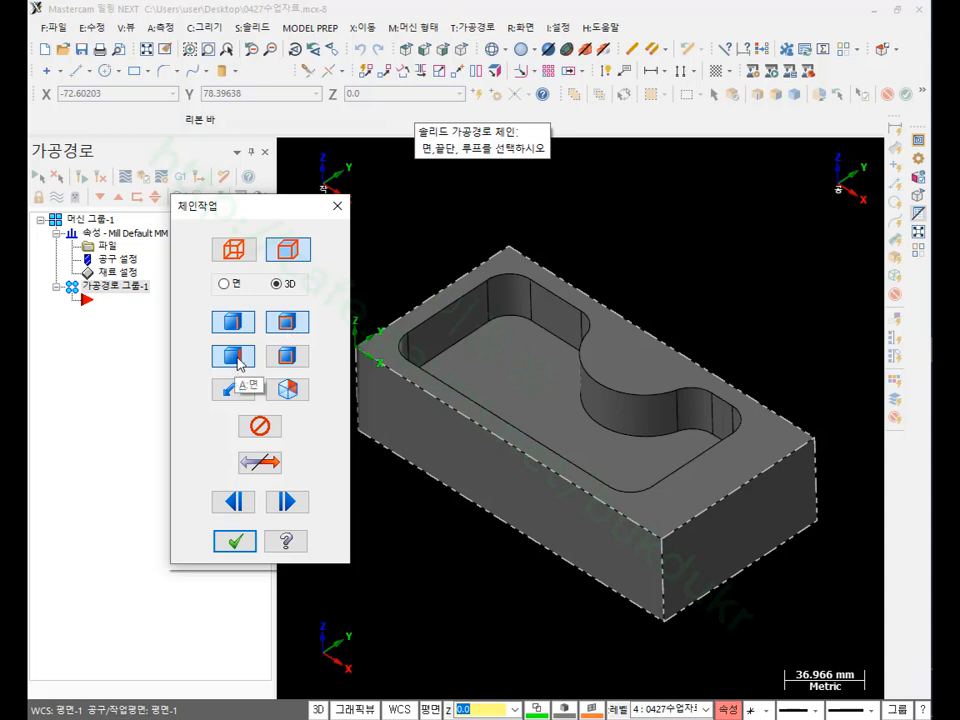
left_click(484, 368)
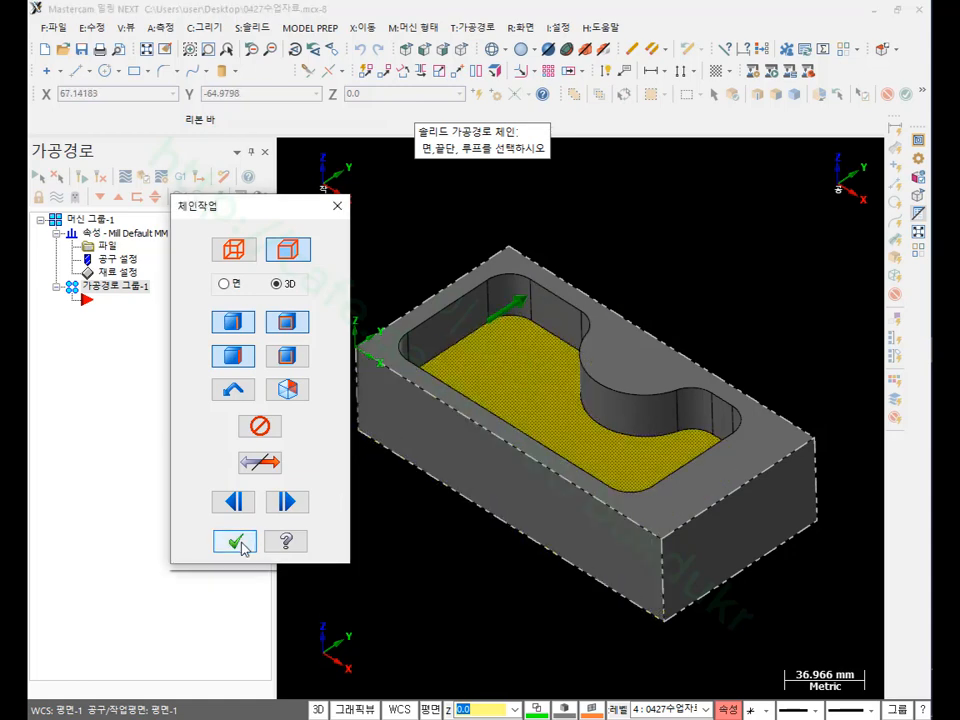
left_click(246, 544)
Step: Examine the face chained for the pocket toolpath in the chain manager (체인 관리자)
left_click_drag(826, 52, 261, 264)
left_click(330, 170)
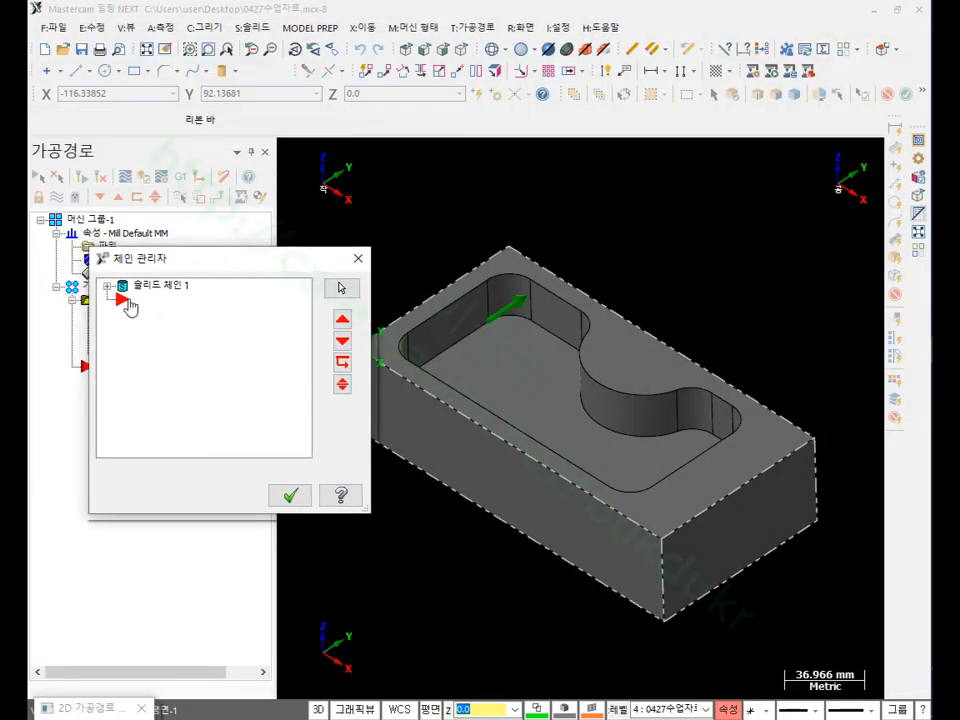
left_click(107, 286)
left_click(153, 300)
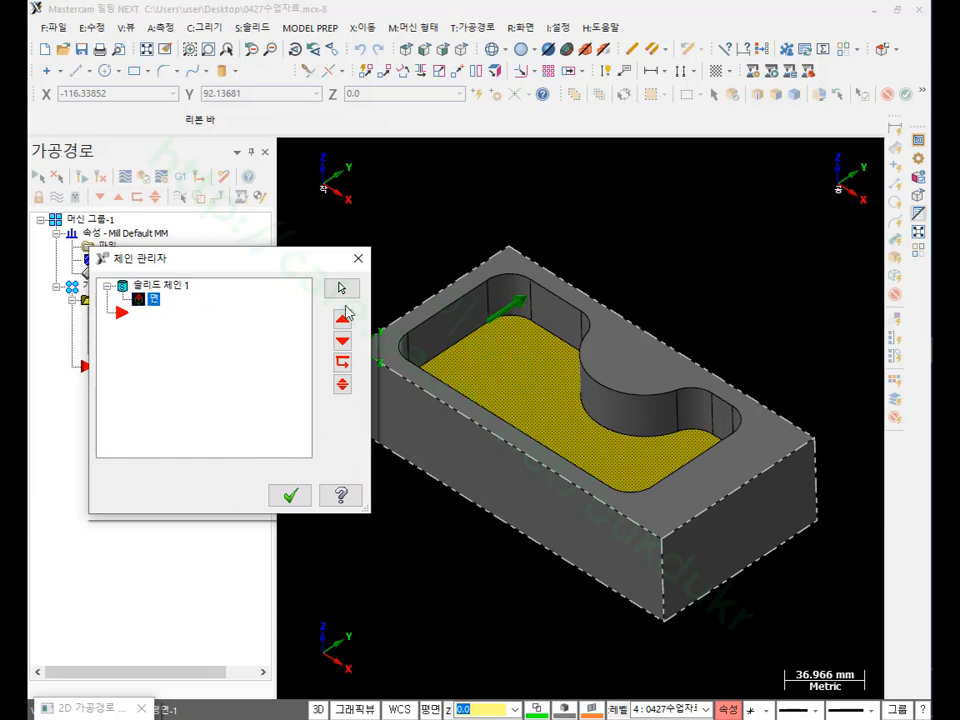
scroll(508, 347, "up", 1)
scroll(619, 364, "down", 2)
scroll(589, 356, "up", 2)
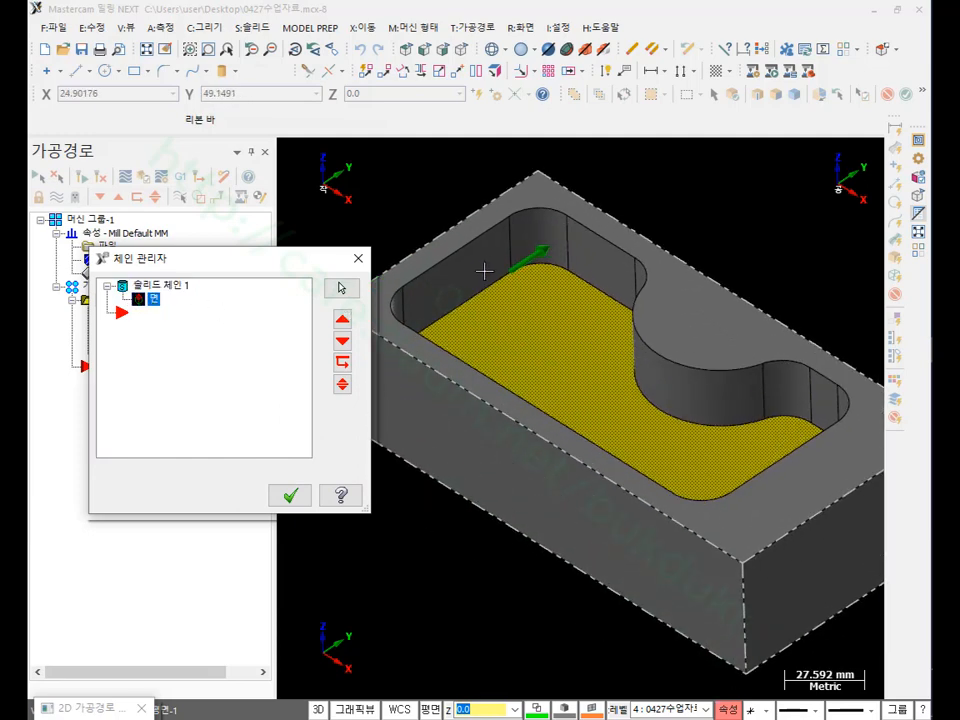
left_click(291, 495)
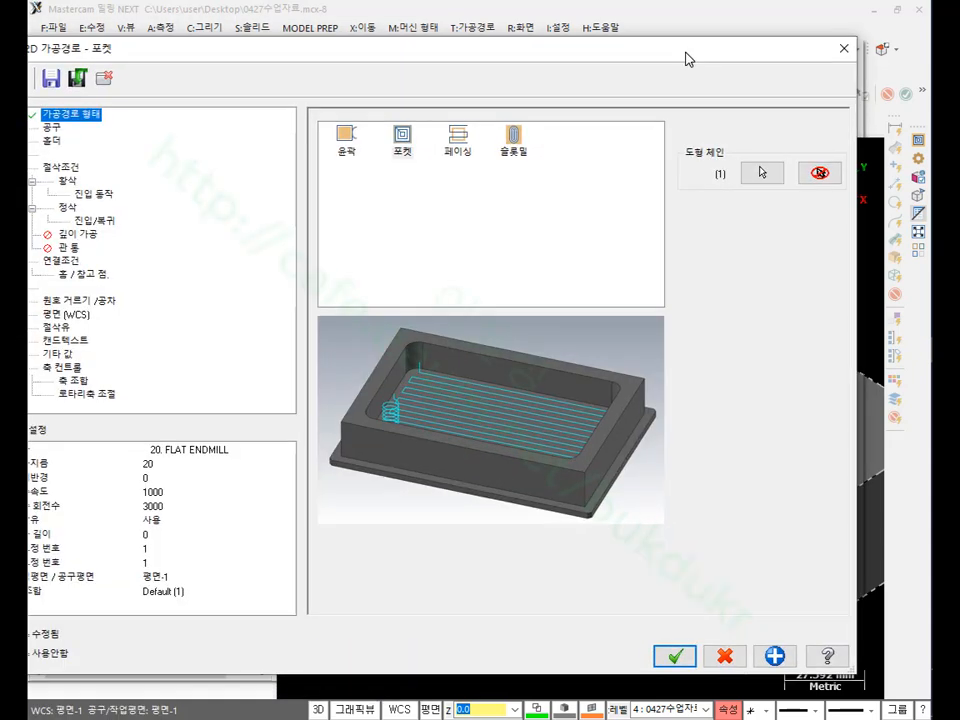
Step: Choose the 10 mm flat endmill from the Mill_mm tool library for the pocket toolpath, and generate the toolpath
left_click_drag(686, 58, 720, 54)
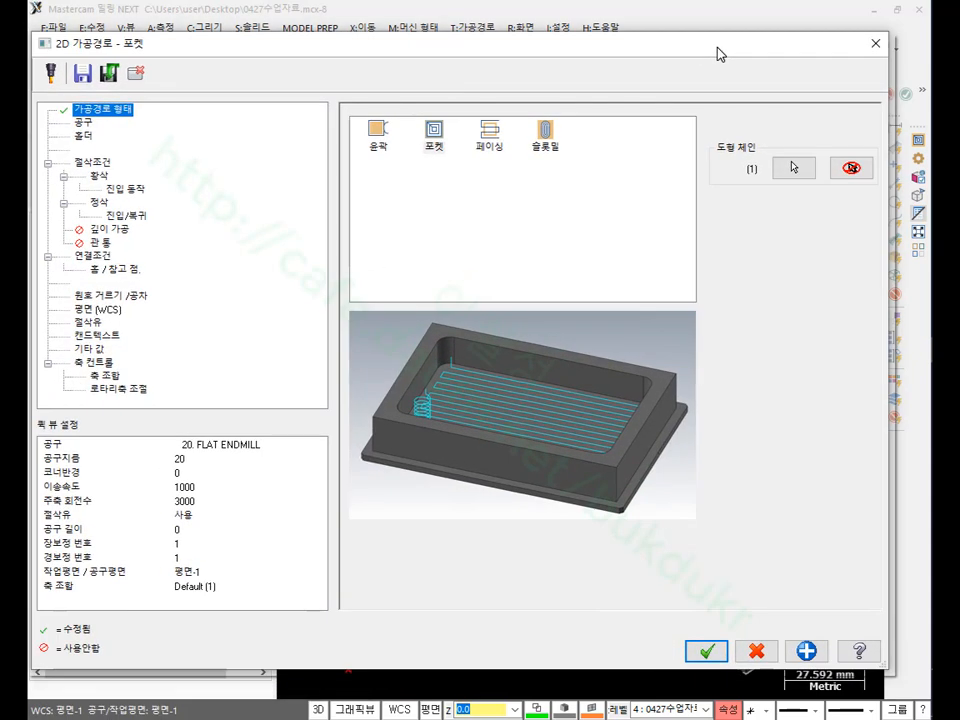
left_click(81, 121)
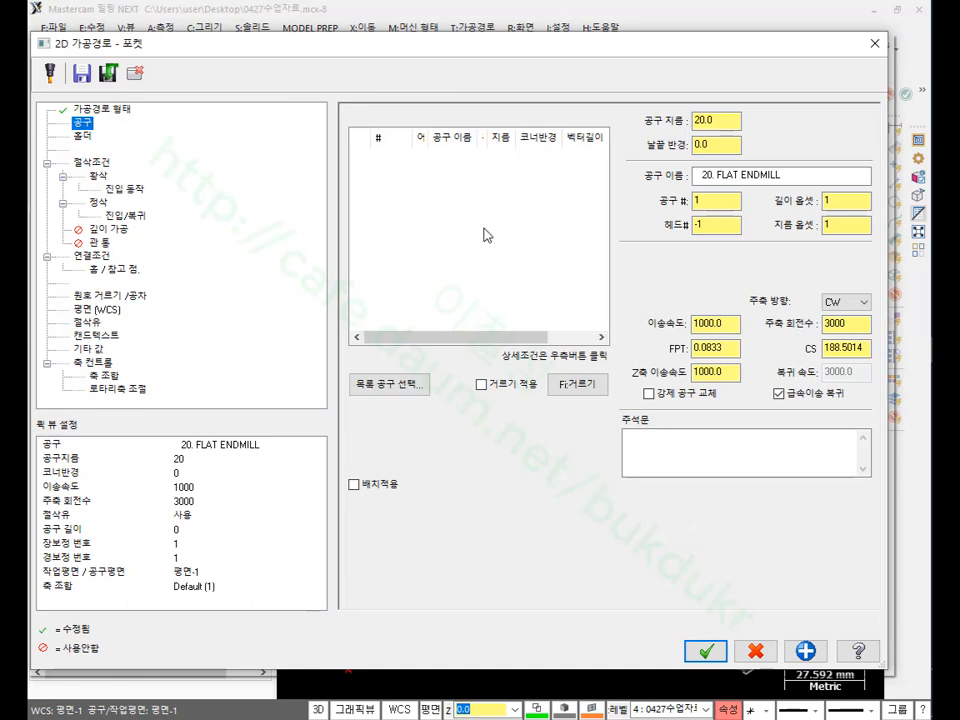
left_click(418, 384)
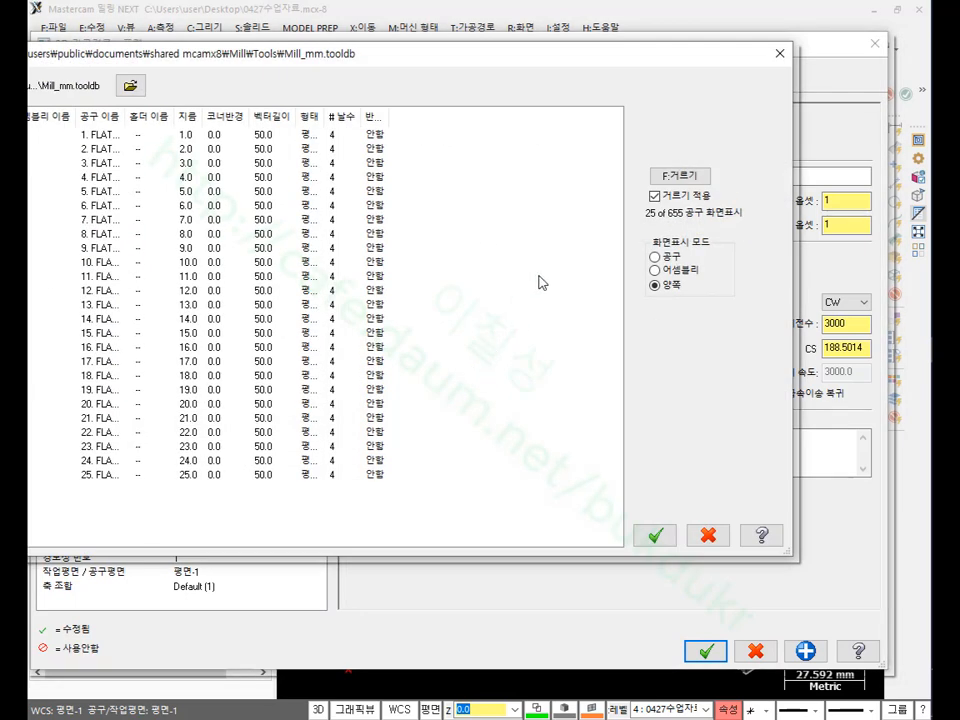
double_click(100, 262)
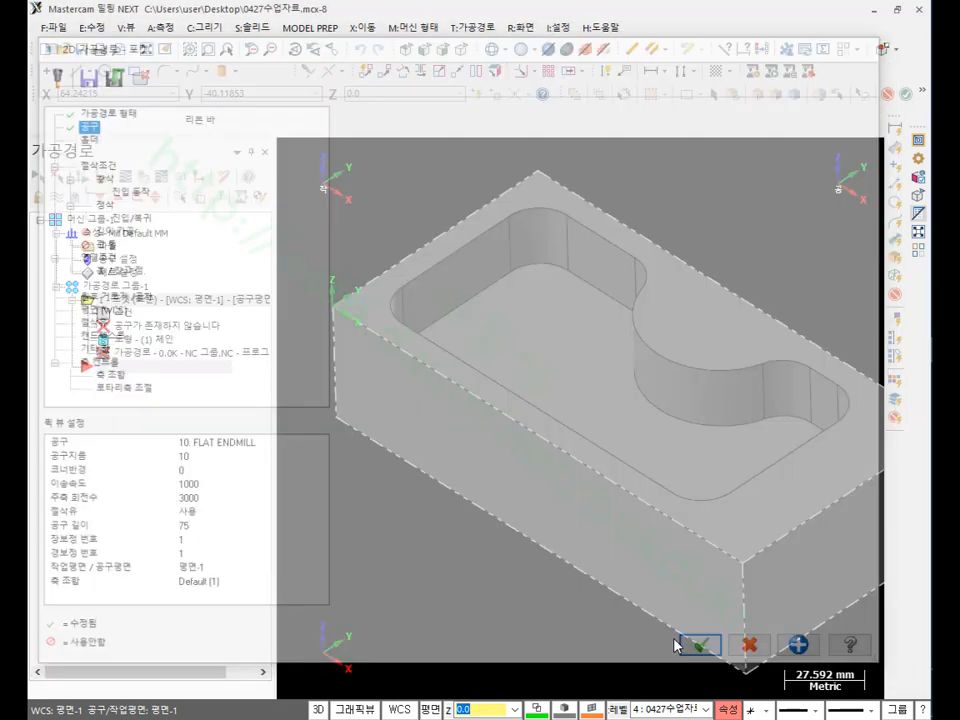
left_click(705, 651)
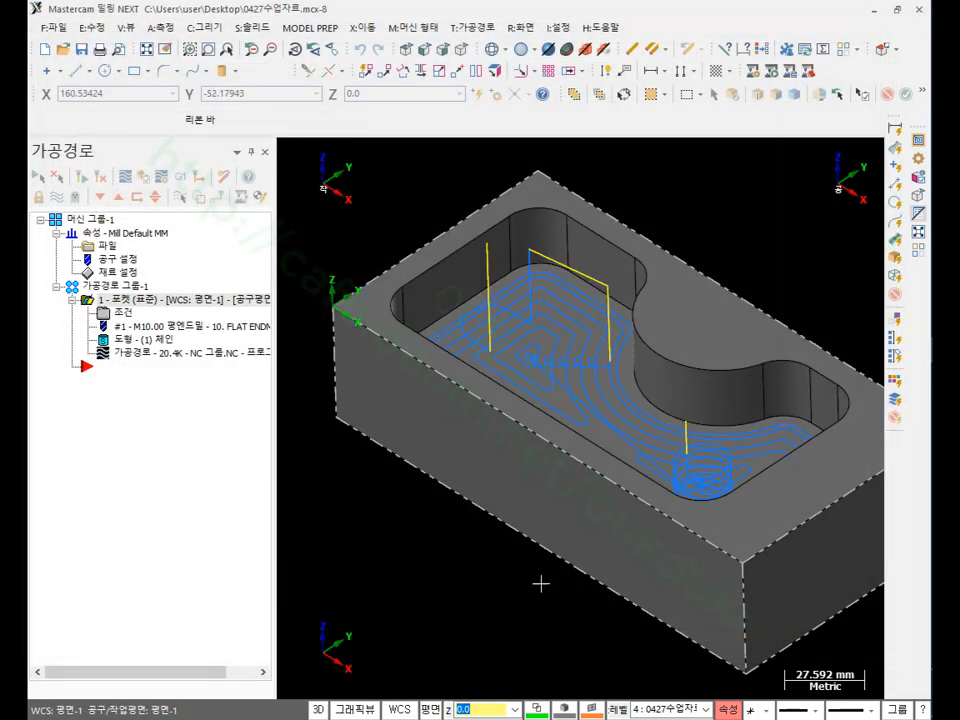
Step: Examine the generated pocket toolpath across the S-curved pocket and its helical entry at the corner
scroll(735, 480, "up", 2)
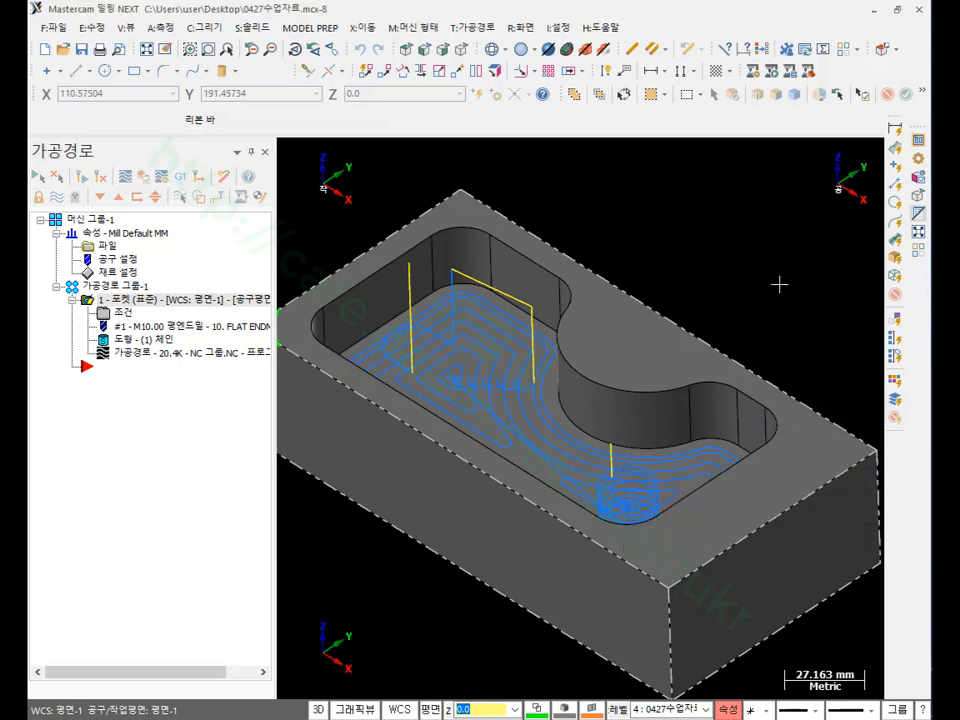
scroll(779, 285, "down", 1)
scroll(583, 339, "up", 3)
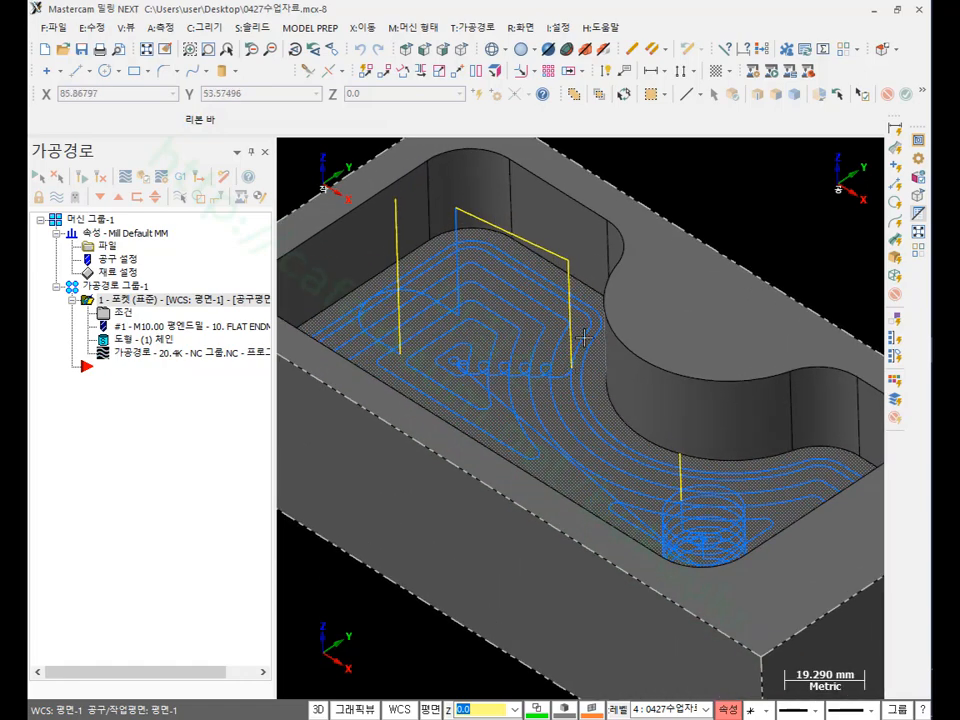
scroll(456, 338, "down", 2)
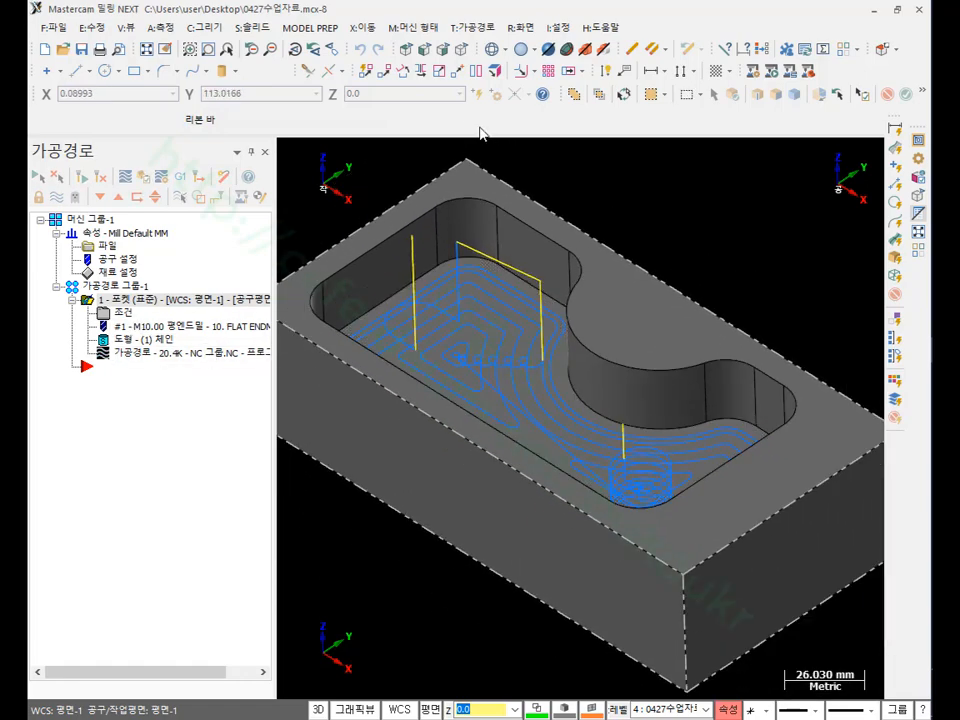
scroll(662, 501, "up", 4)
scroll(576, 390, "up", 2)
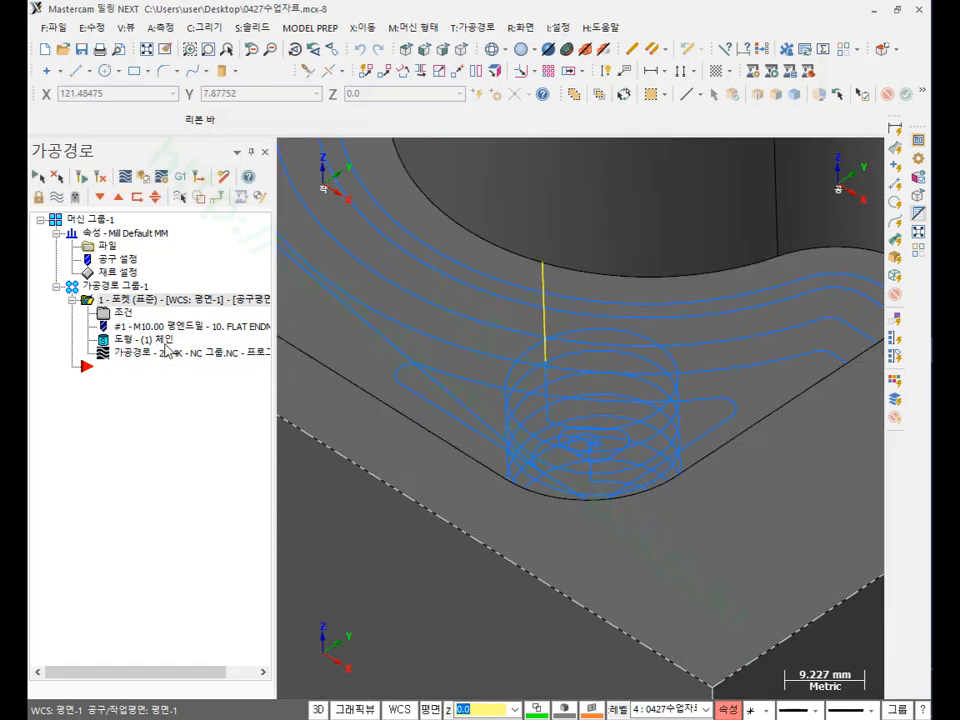
Step: Hide the toolpath display and backplot (경로확인) the pocket operation into its helical entry with the expanded details shown
key("alt+t")
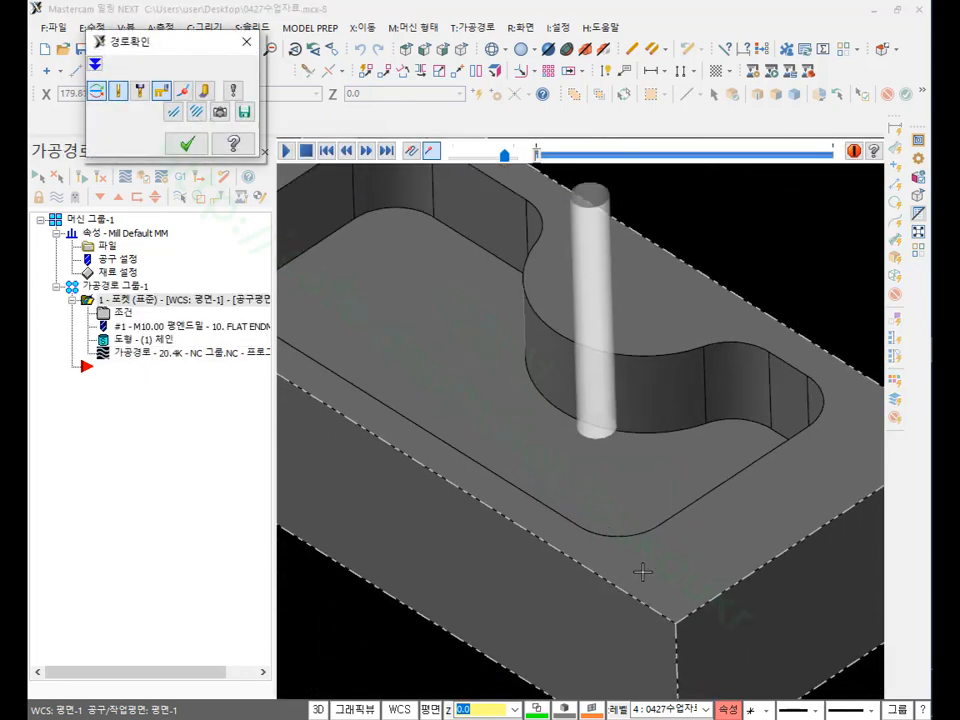
scroll(642, 572, "down", 1)
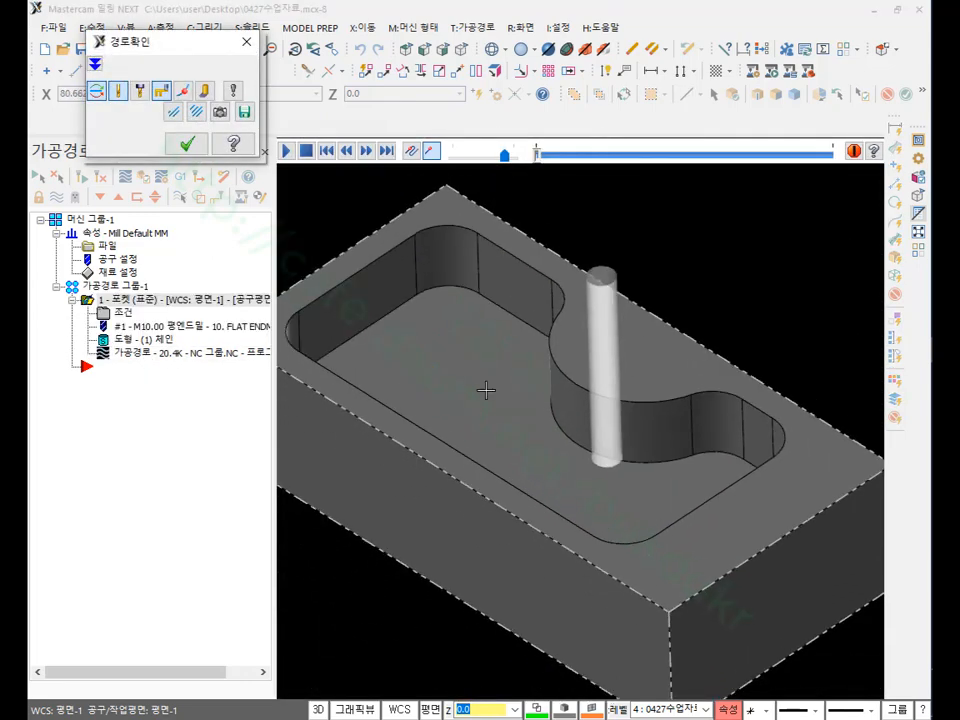
left_click(95, 63)
left_click_drag(195, 45, 313, 171)
left_click(215, 192)
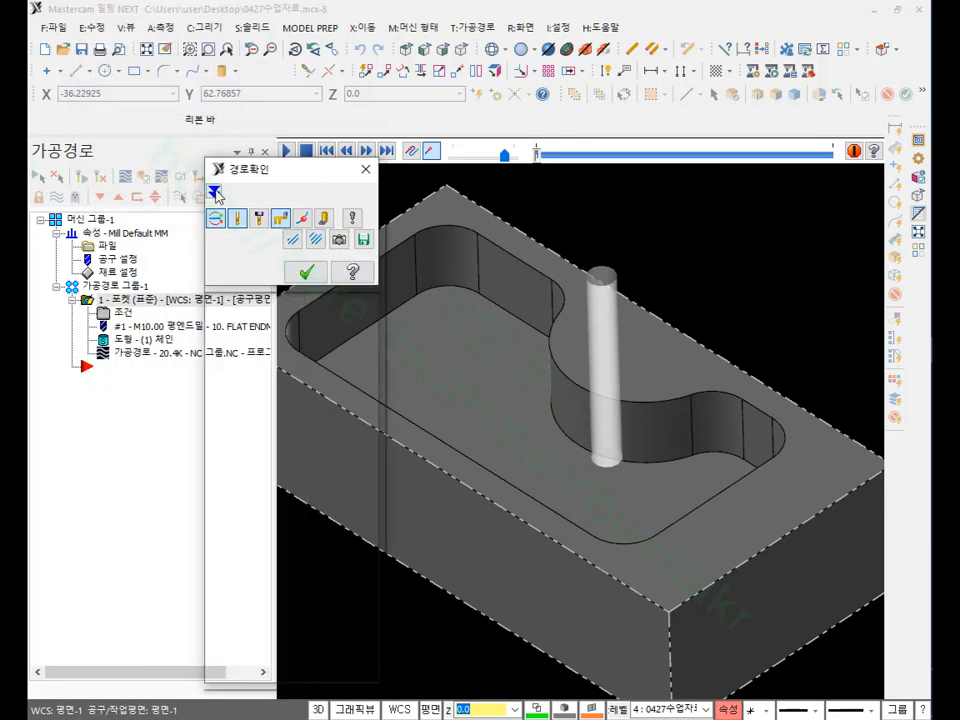
left_click(215, 192)
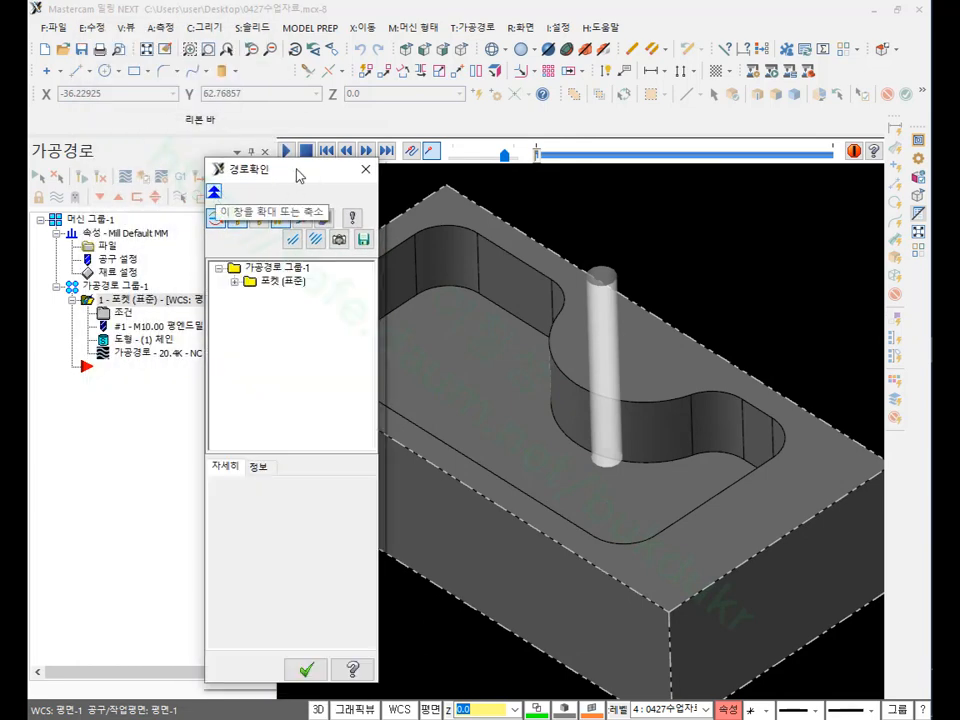
left_click_drag(325, 173, 210, 154)
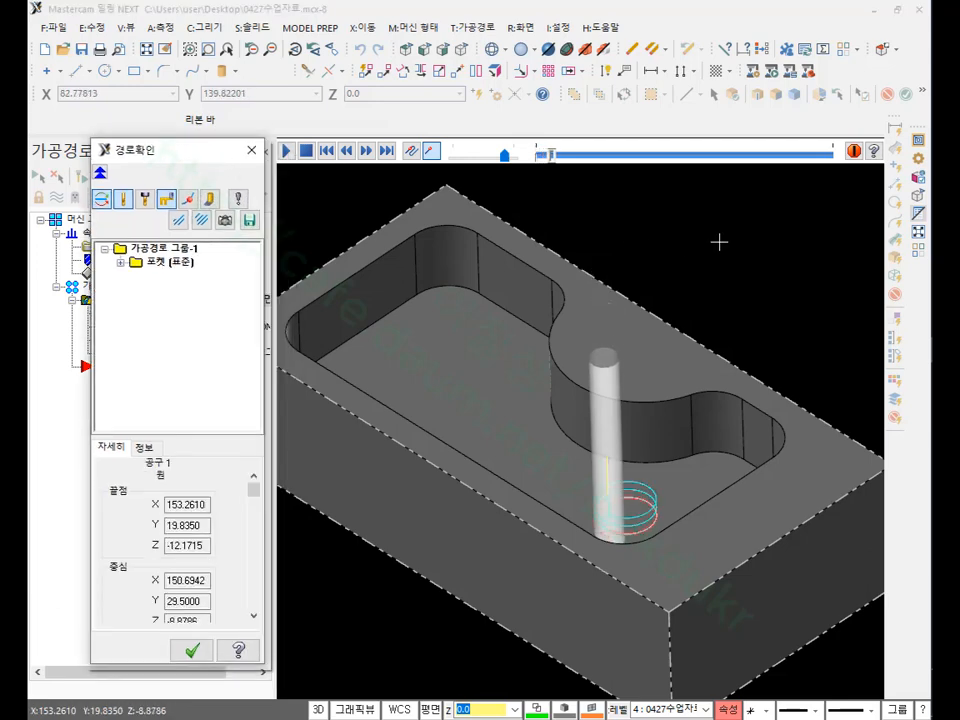
Step: Examine the helical entry circle against the tool diameter from above, and close the backplot
scroll(714, 366, "up", 6)
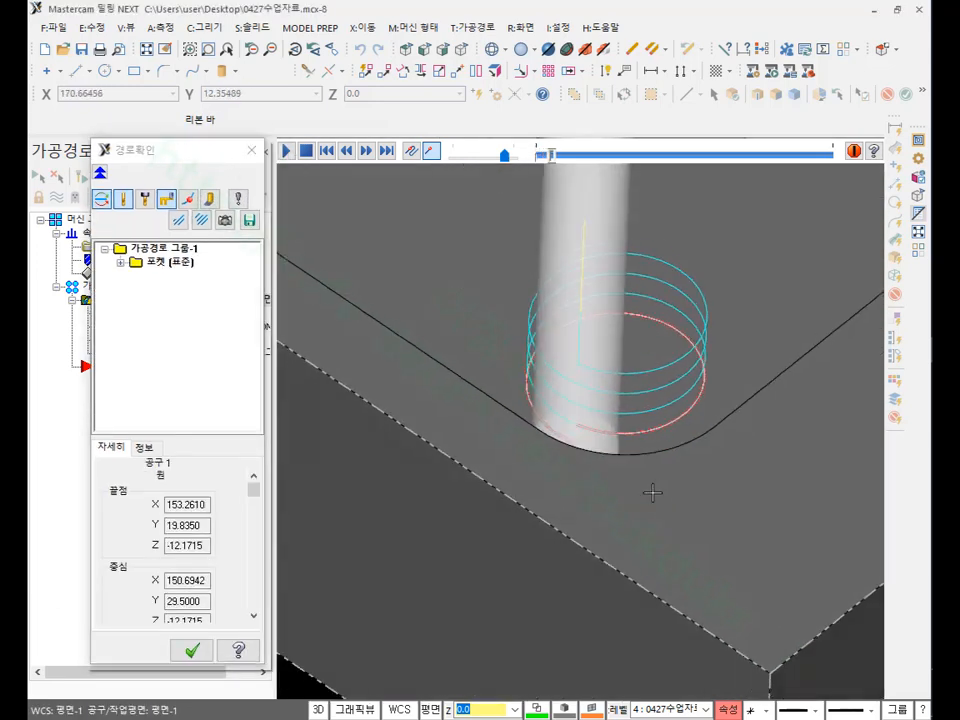
middle_click_drag(673, 512, 644, 549)
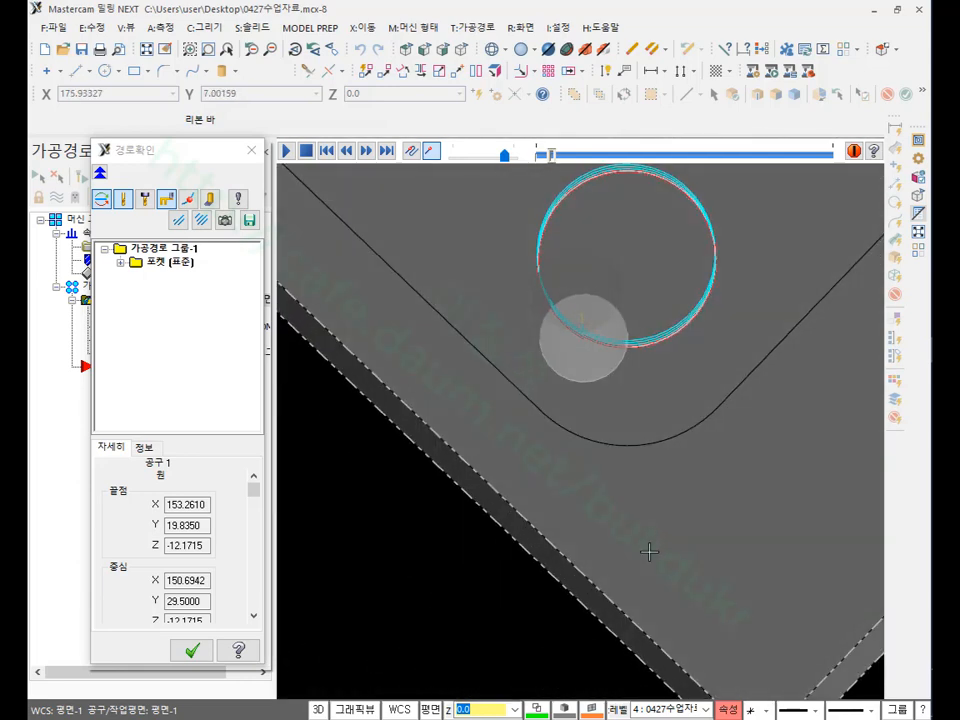
left_click(407, 50)
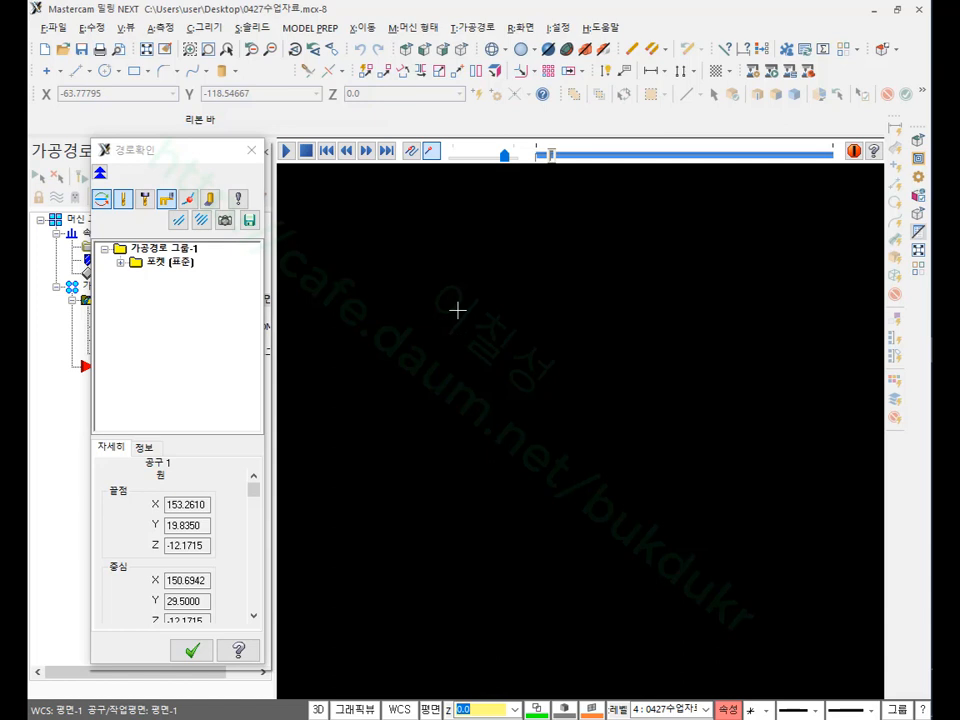
scroll(611, 386, "up", 1)
scroll(720, 468, "up", 3)
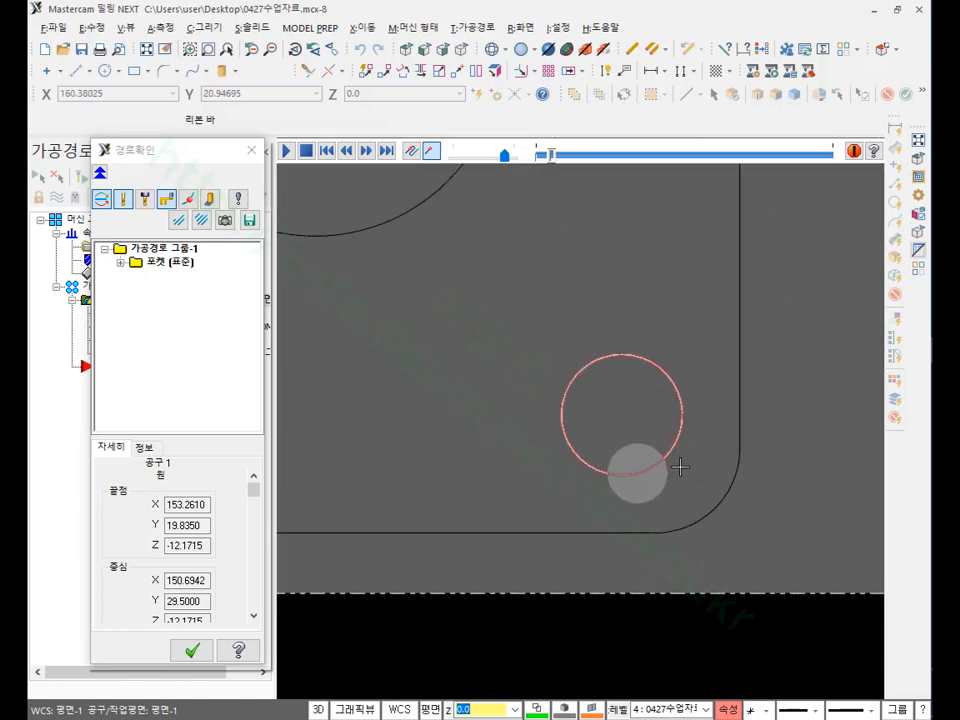
scroll(680, 467, "up", 2)
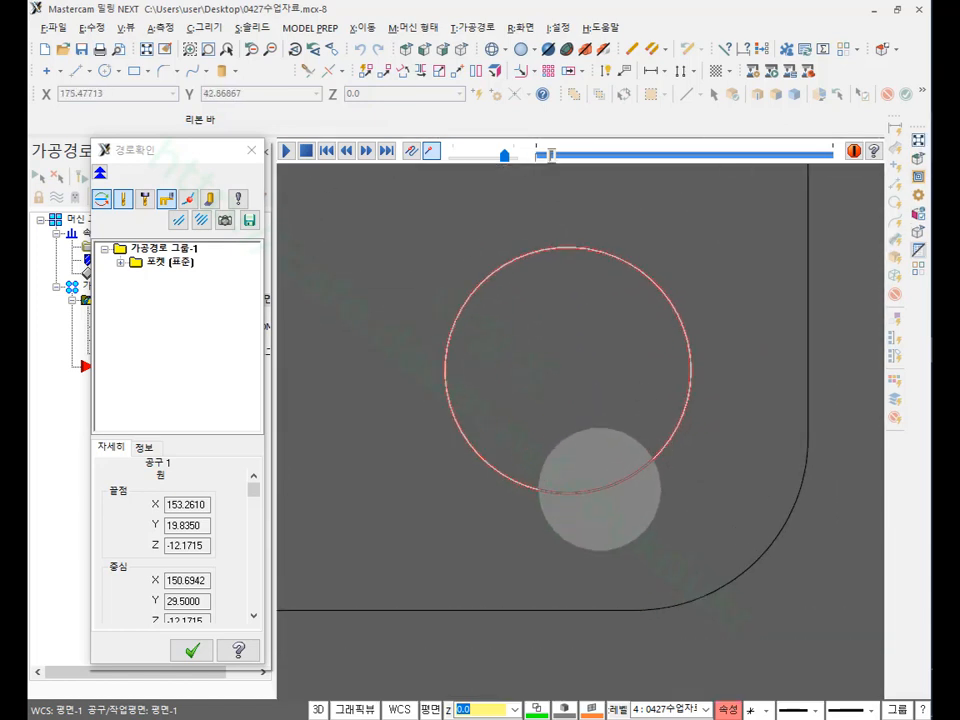
mouse_move(588, 410)
left_mouse_down()
mouse_move(519, 336)
mouse_move(624, 345)
mouse_move(570, 408)
left_mouse_up()
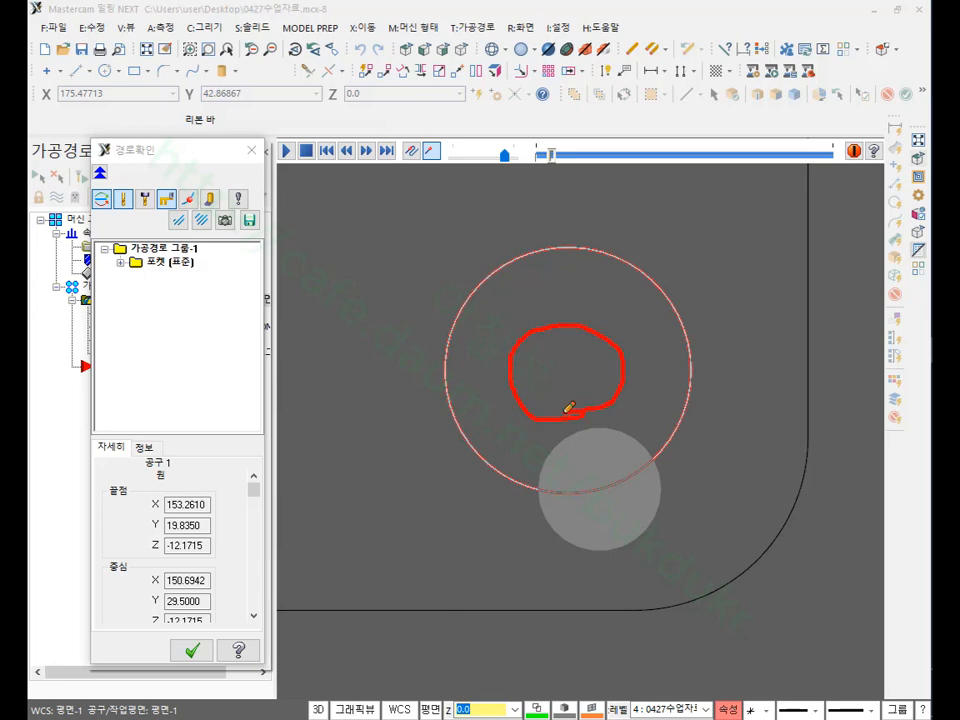
right_click(686, 272)
left_click(712, 453)
left_click(190, 651)
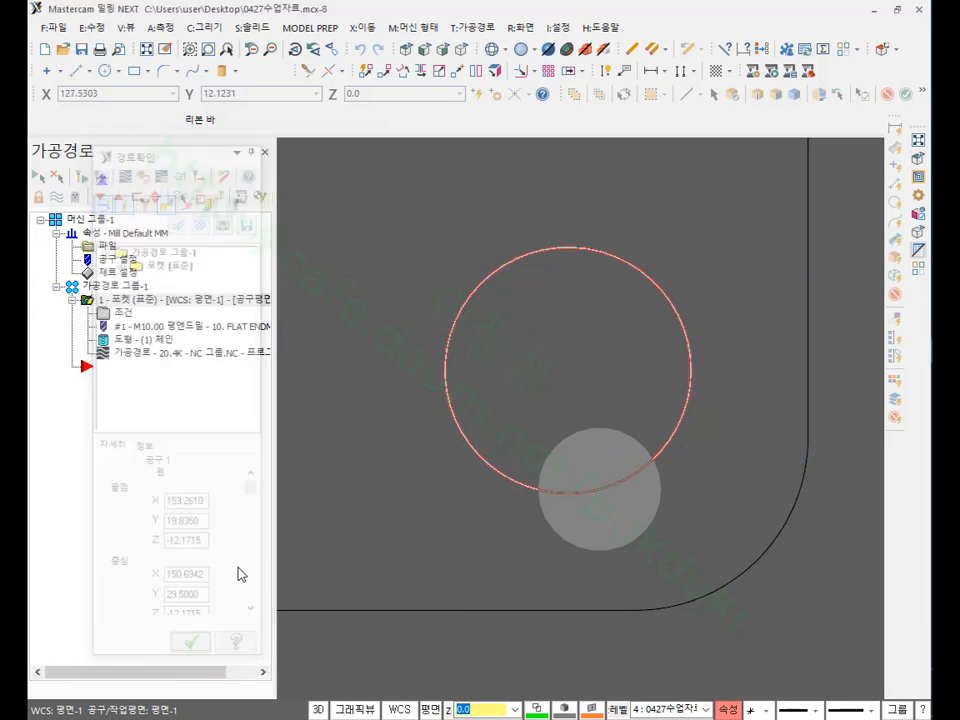
Step: Open the pocket operation in Mastercam Simulator for verification and hide the milling tool's holder
left_click(186, 199)
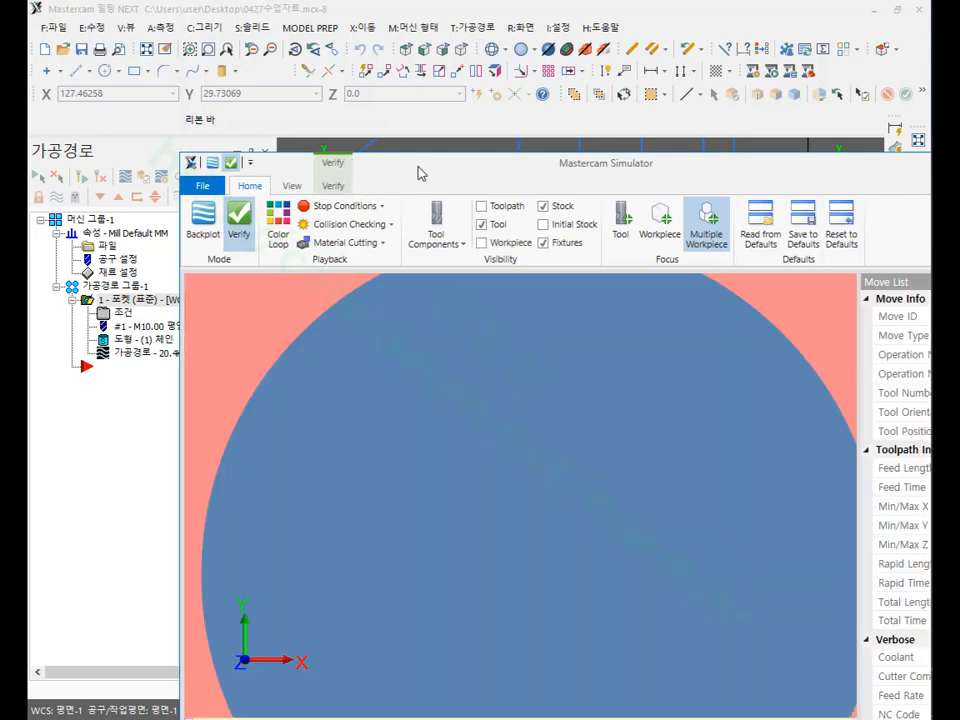
left_click_drag(418, 173, 316, 43)
scroll(410, 341, "down", 6)
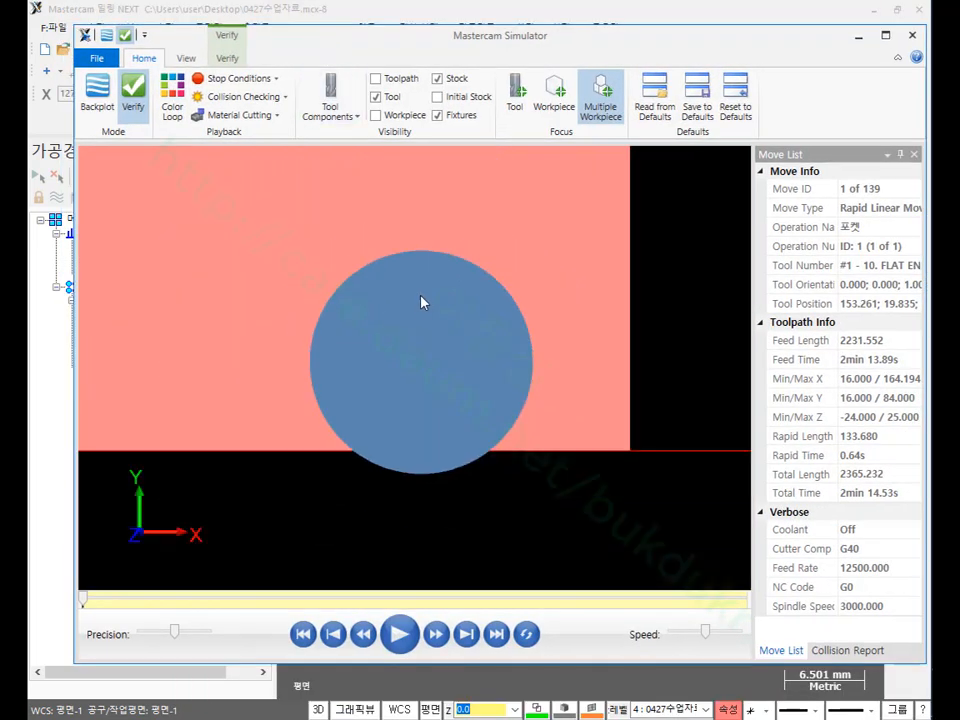
middle_click_drag(447, 380, 402, 257)
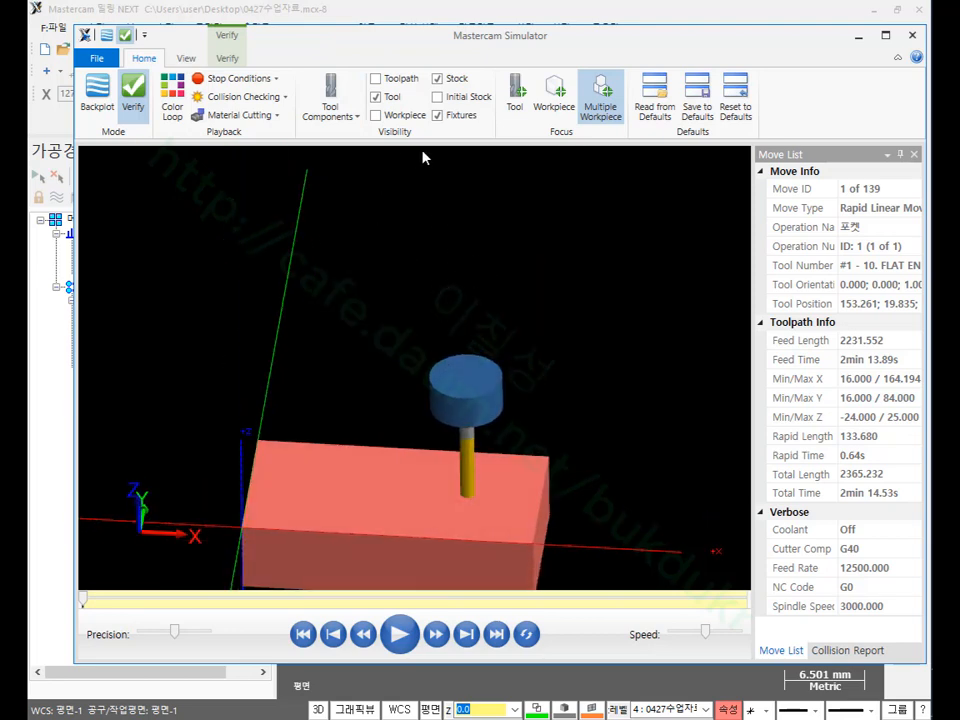
left_click(354, 122)
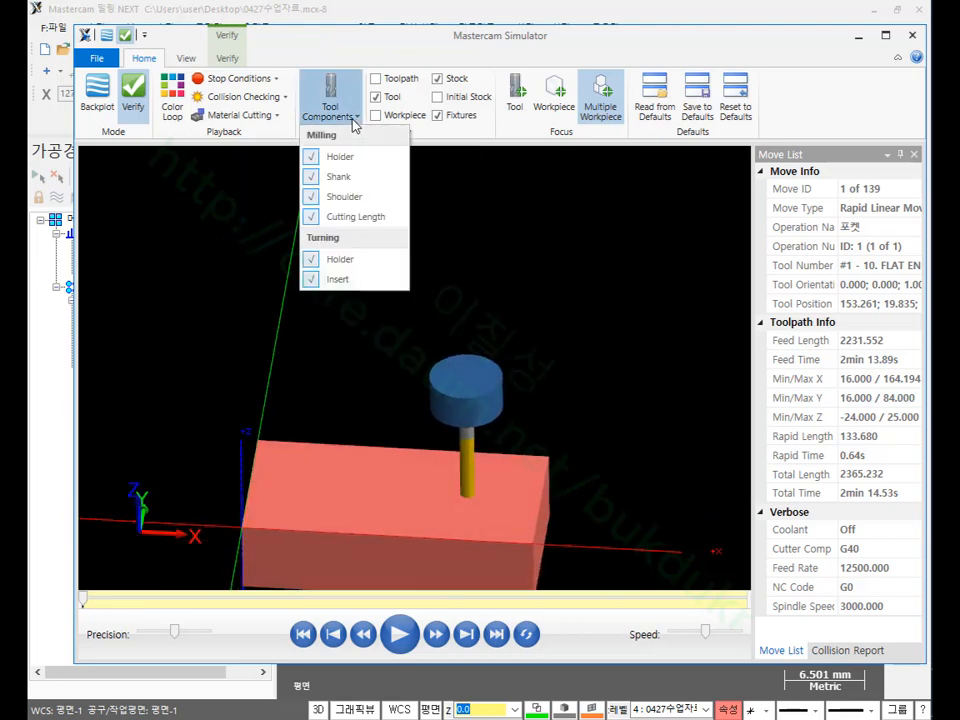
left_click(313, 157)
scroll(539, 219, "down", 3)
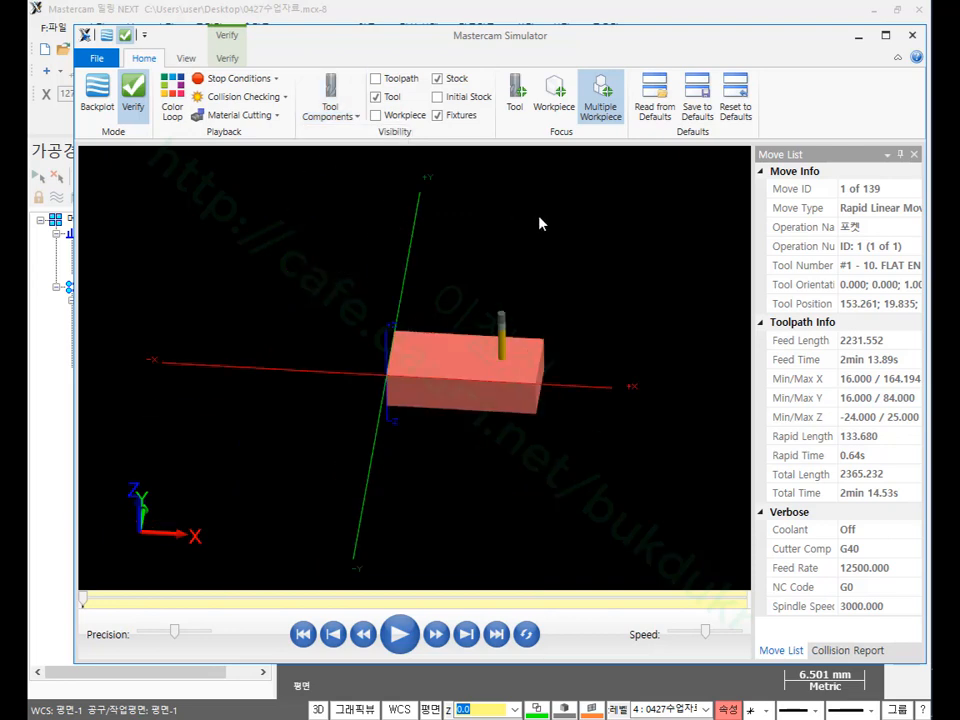
Step: Step the verification through the helical entry moves and examine the centre of the cut hole for leftover material
scroll(488, 342, "up", 3)
scroll(505, 380, "up", 3)
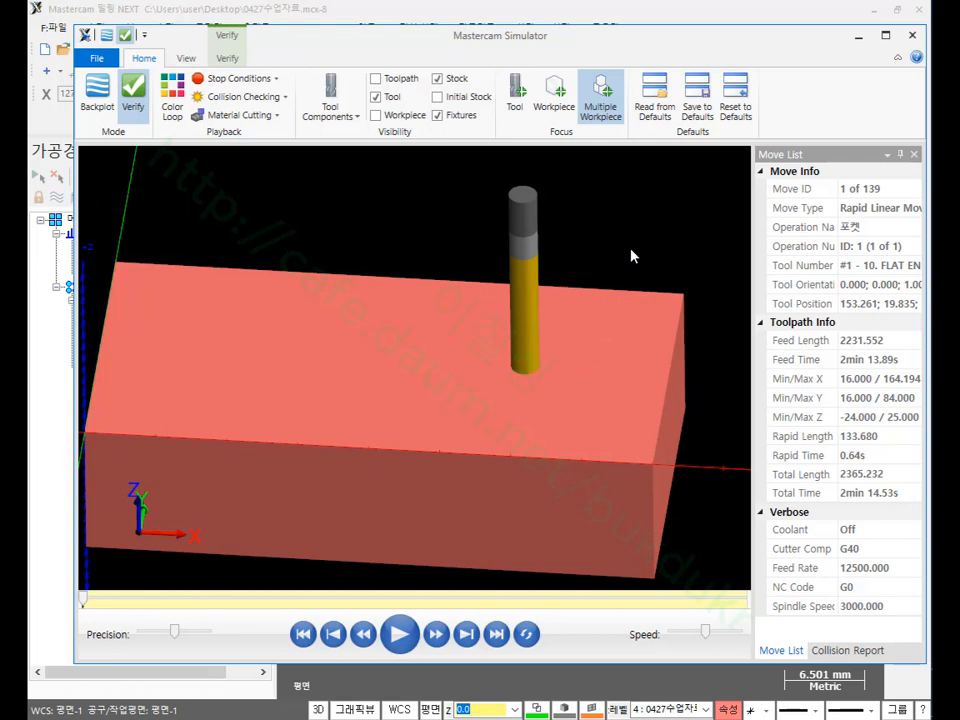
key("s")
key("s")
key("s")
key("s")
key("s")
key("s")
key("s")
key("s")
key("s")
key("s")
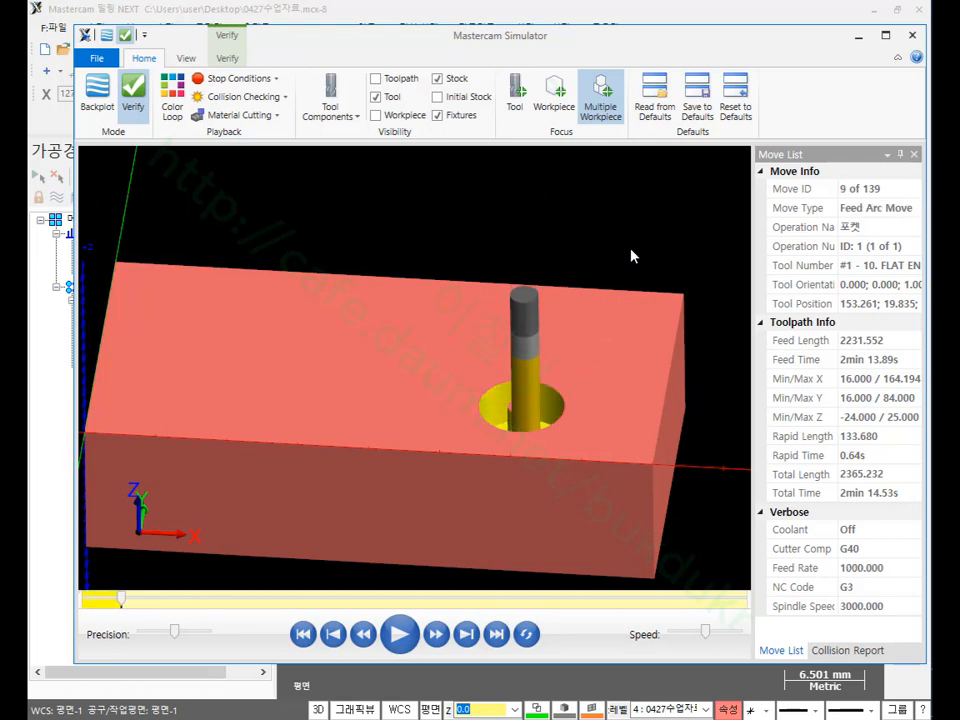
middle_click_drag(632, 256, 559, 476)
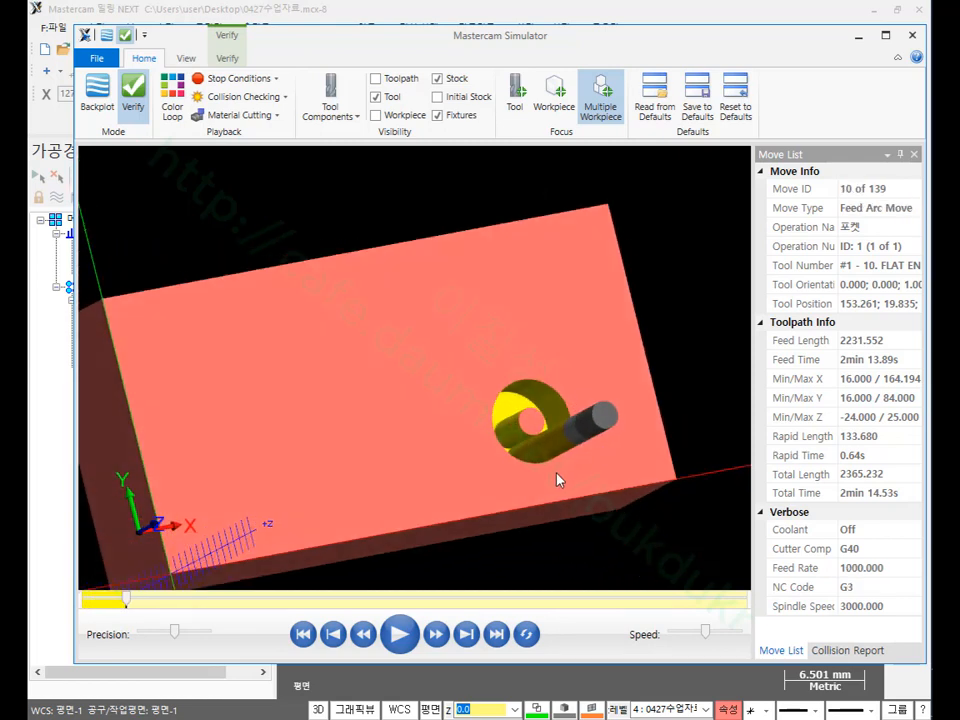
scroll(551, 354, "up", 5)
scroll(584, 288, "up", 2)
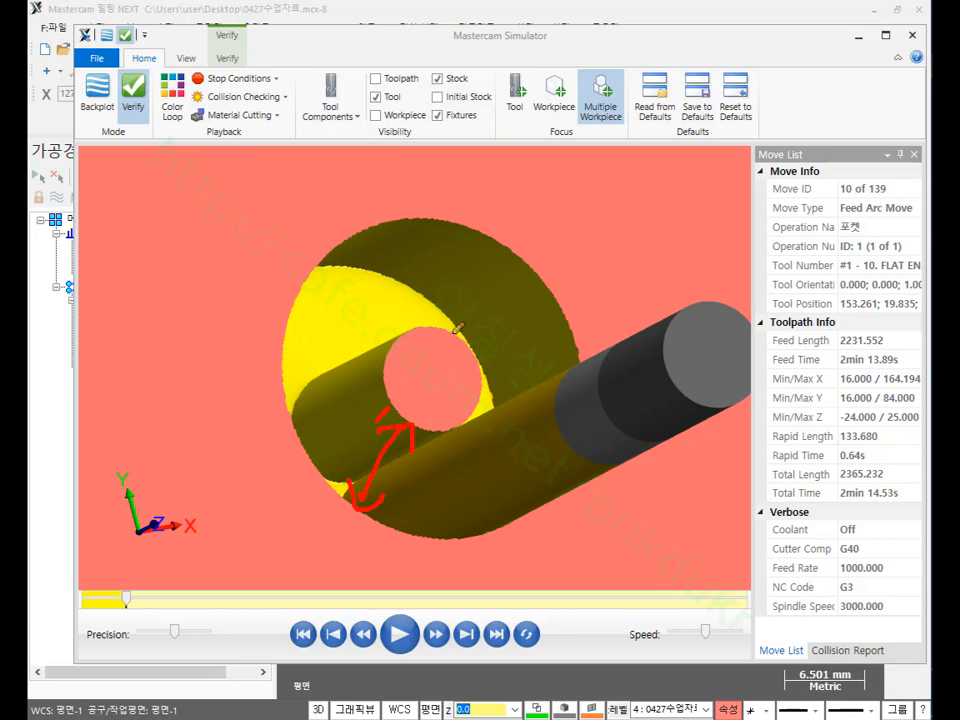
left_click_drag(458, 327, 393, 428)
left_click_drag(397, 335, 460, 409)
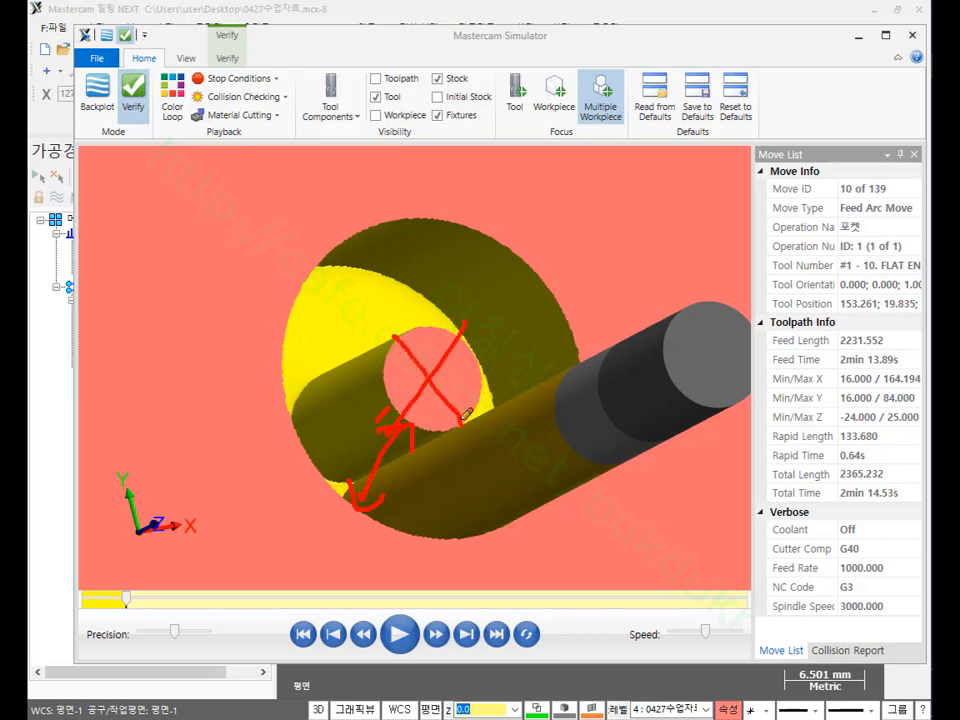
mouse_move(538, 165)
left_mouse_down()
mouse_move(537, 238)
mouse_move(575, 203)
left_mouse_up()
mouse_move(580, 198)
left_mouse_down()
mouse_move(586, 234)
mouse_move(582, 206)
left_mouse_up()
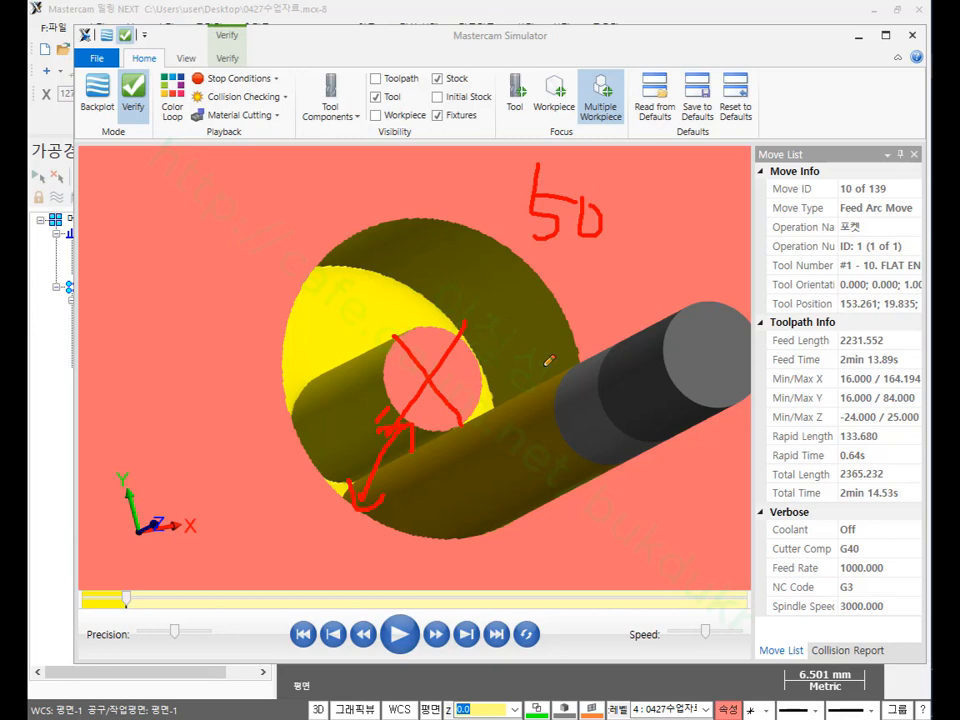
mouse_move(582, 265)
left_mouse_down()
mouse_move(577, 312)
mouse_move(598, 305)
left_mouse_up()
left_click_drag(602, 276, 579, 333)
mouse_move(622, 257)
left_mouse_down()
mouse_move(619, 342)
mouse_move(608, 338)
left_mouse_up()
mouse_move(621, 297)
left_mouse_down()
mouse_move(645, 303)
mouse_move(566, 300)
mouse_move(520, 395)
left_mouse_up()
right_click(603, 196)
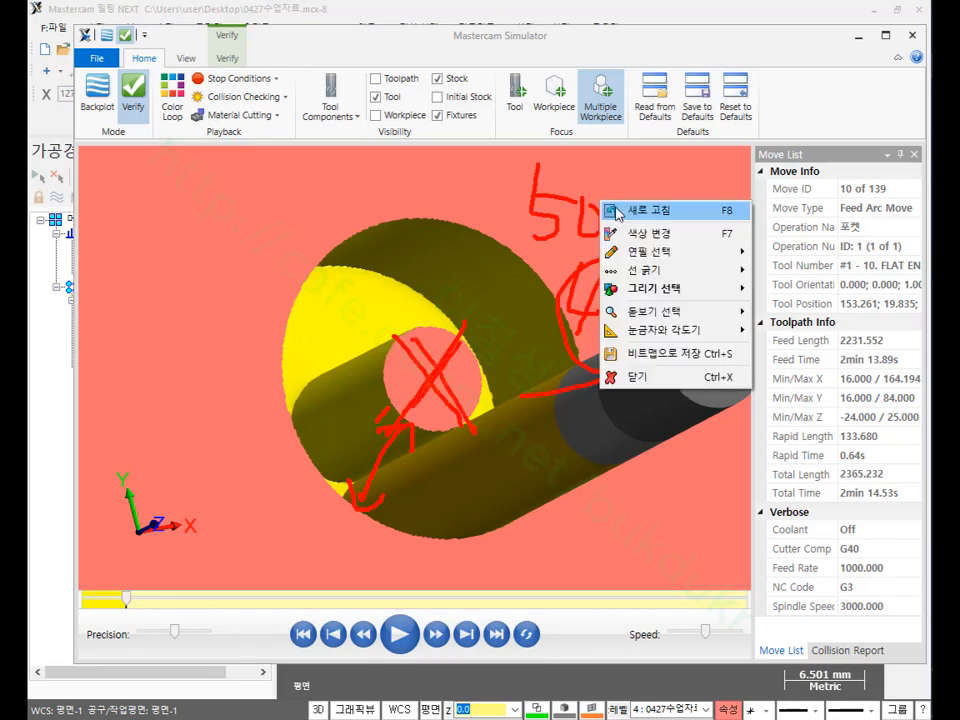
left_click(650, 379)
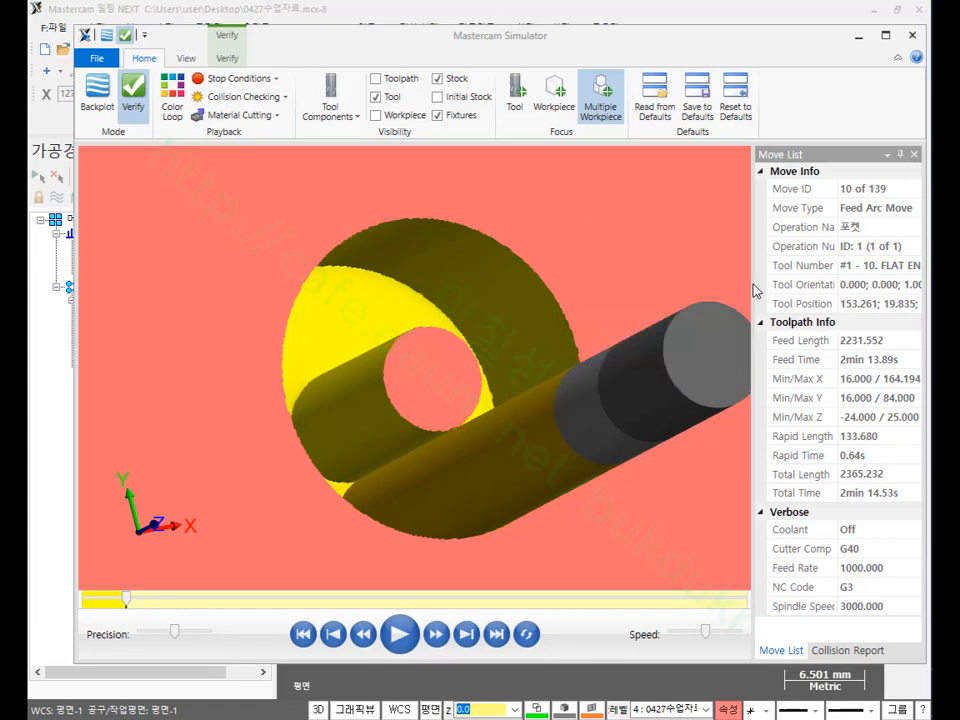
Step: Close the simulator and open the pocket operation's entry motion (진입 동작) parameters
left_click(912, 34)
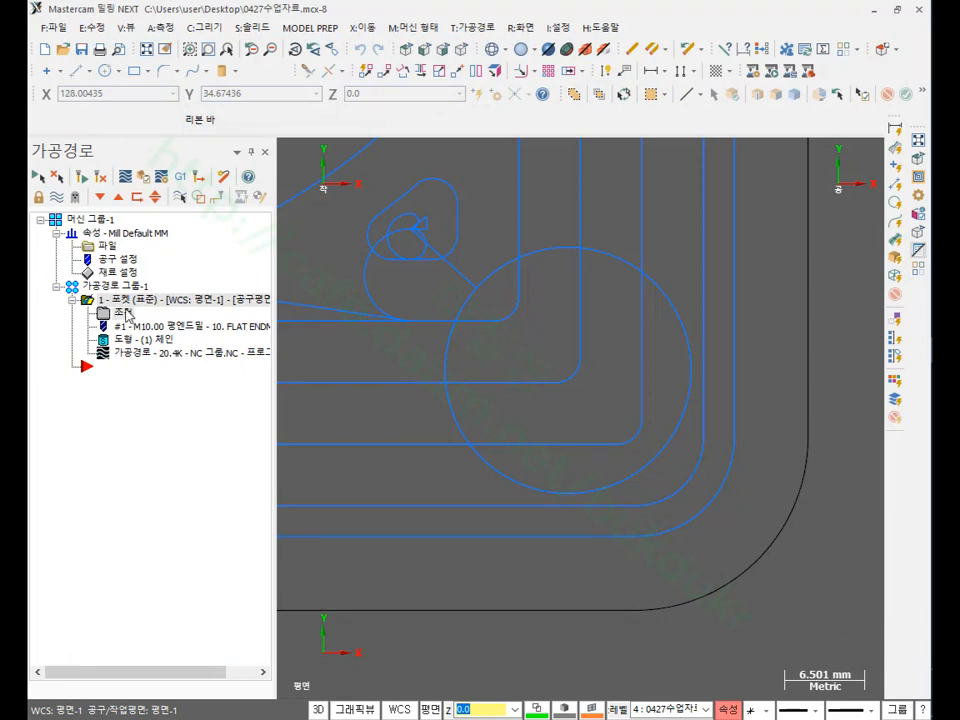
left_click(122, 312)
left_click(126, 188)
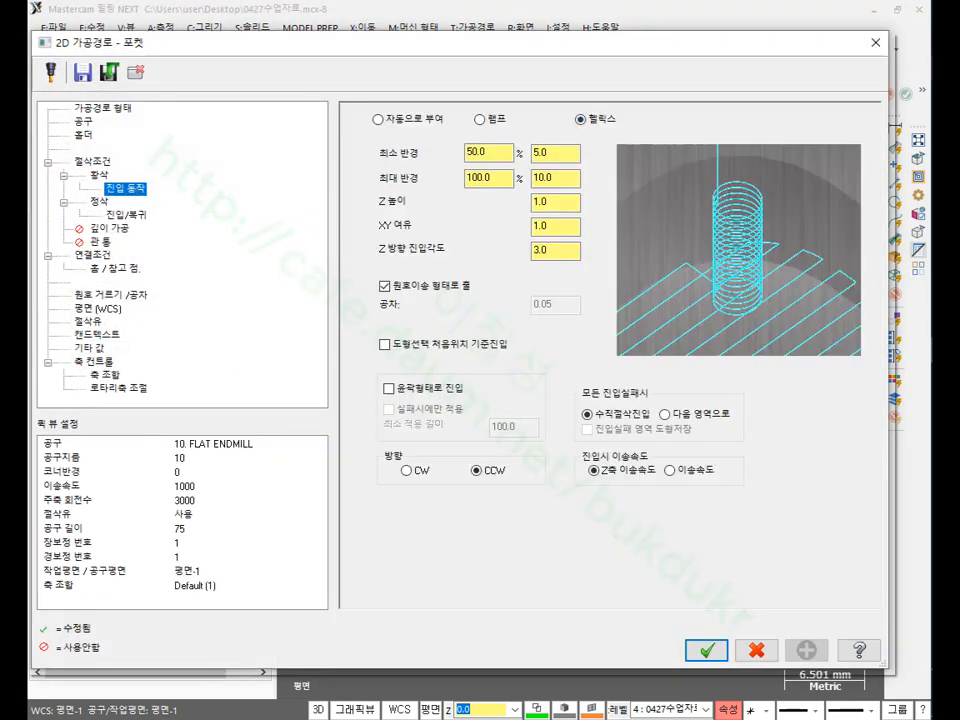
mouse_move(499, 193)
left_mouse_down()
mouse_move(349, 191)
mouse_move(495, 135)
mouse_move(522, 185)
left_mouse_up()
mouse_move(448, 133)
left_mouse_down()
mouse_move(449, 156)
mouse_move(462, 134)
mouse_move(457, 203)
left_mouse_up()
left_click_drag(465, 160, 457, 192)
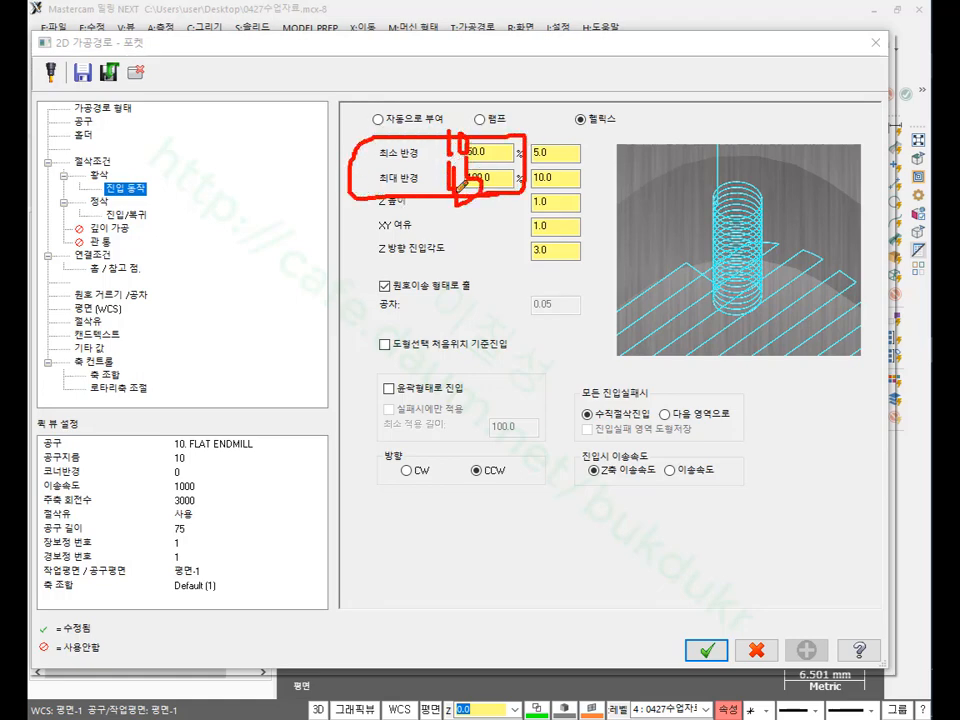
mouse_move(548, 183)
left_mouse_down()
mouse_move(538, 166)
mouse_move(559, 186)
mouse_move(612, 183)
left_mouse_up()
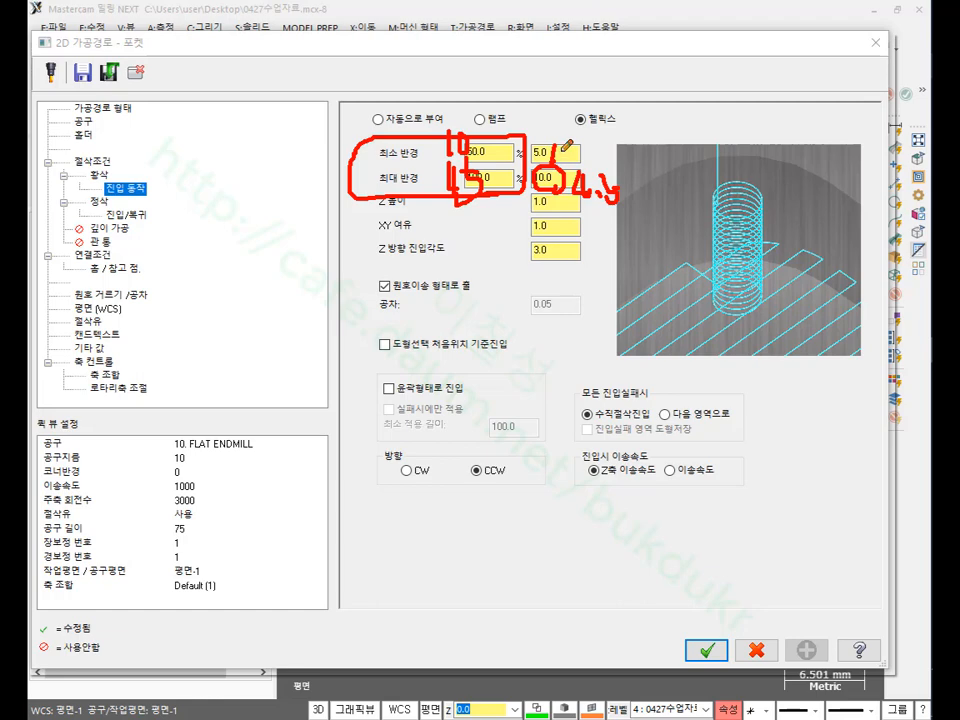
mouse_move(561, 158)
left_mouse_down()
mouse_move(572, 162)
mouse_move(546, 135)
mouse_move(533, 195)
mouse_move(623, 210)
mouse_move(572, 206)
mouse_move(632, 195)
left_mouse_up()
right_click(676, 97)
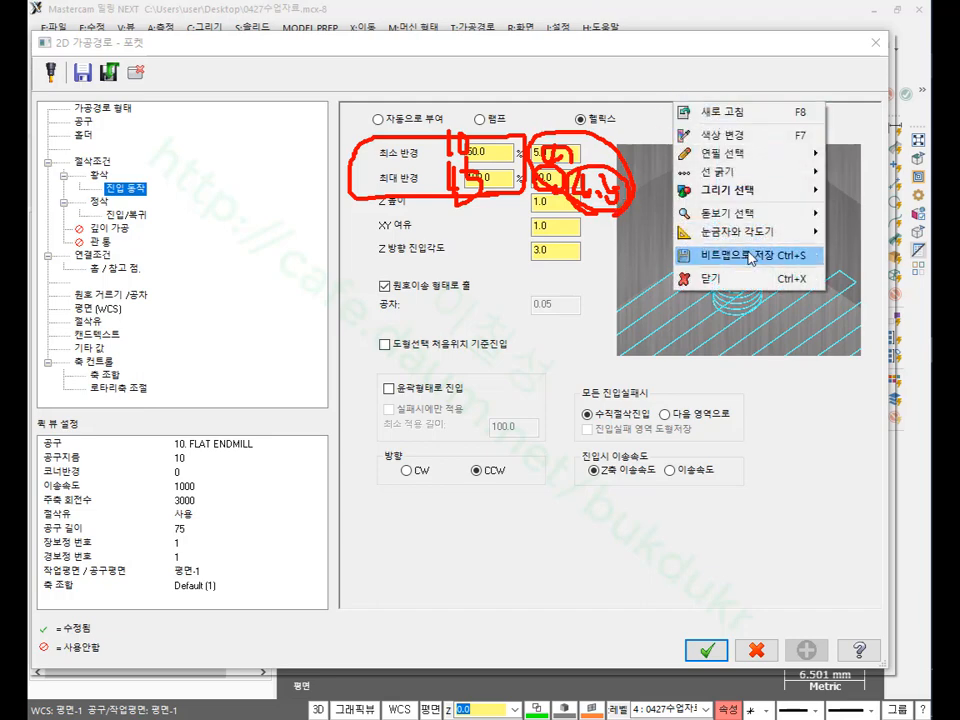
left_click(720, 276)
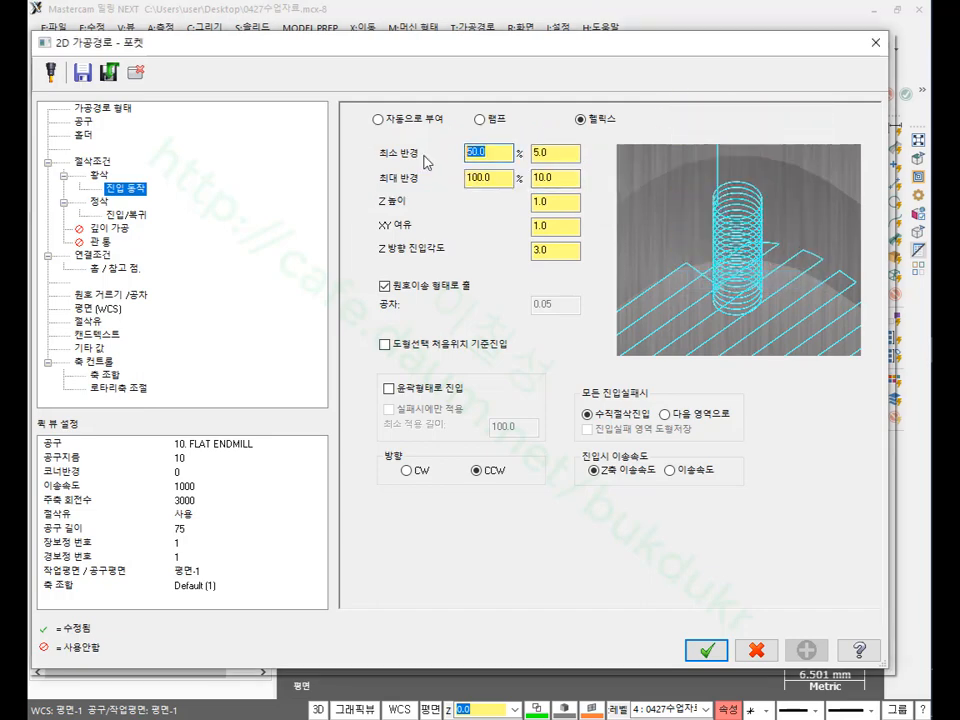
Step: Set the helix entry's minimum radius to 10% and its maximum radius to 4.5 mm
type("10")
key("Tab")
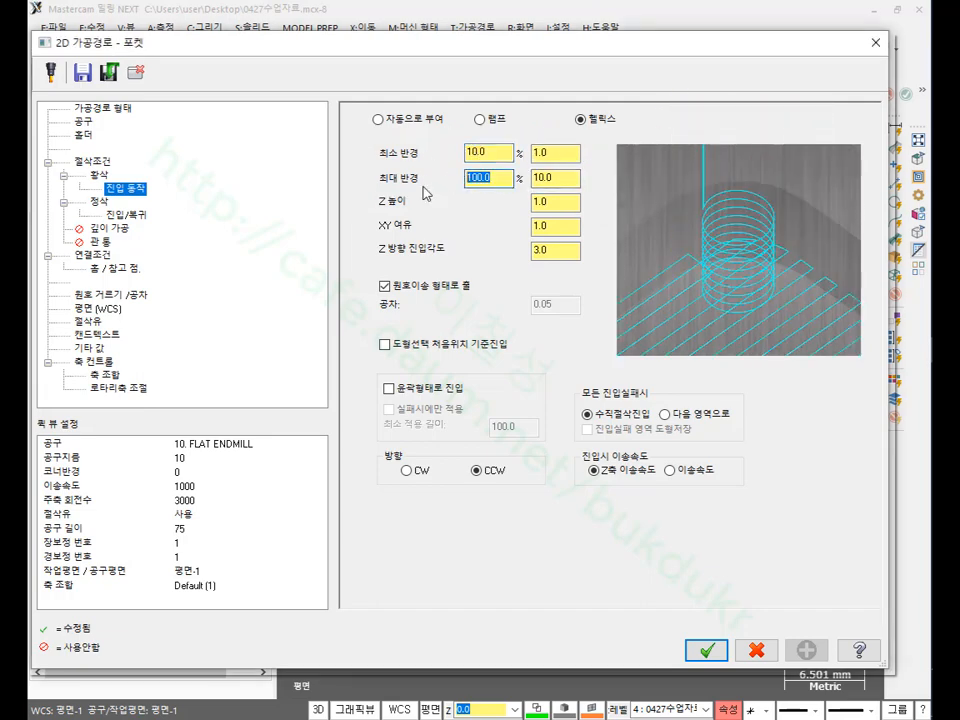
type("4.5")
key("Tab")
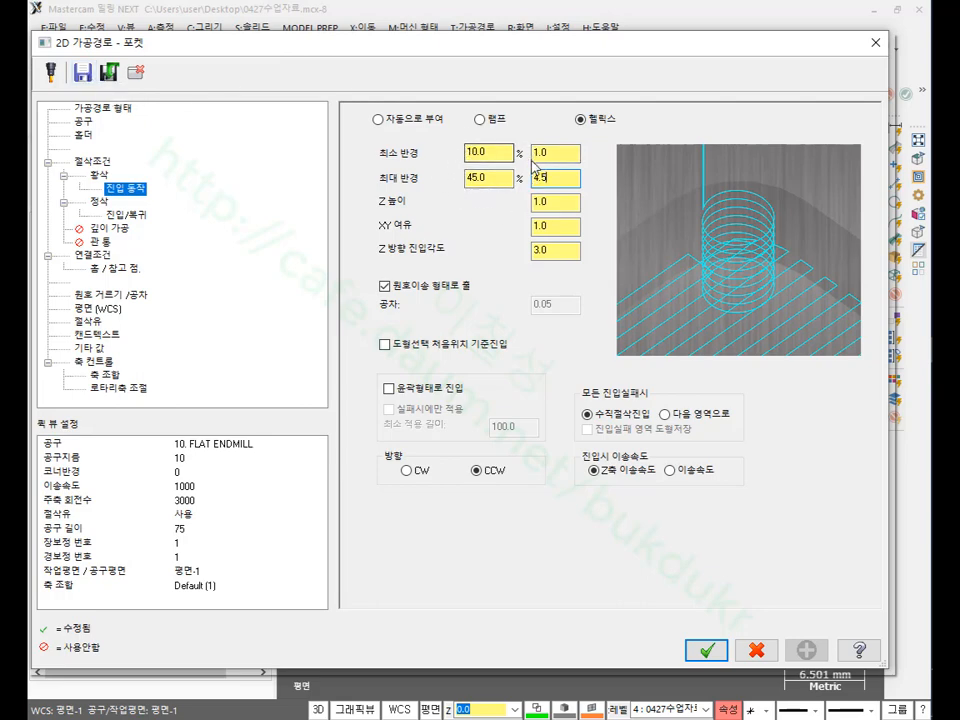
Step: Save the pocket parameters to the defaults, then accept them and regenerate the pocket toolpath
left_click(84, 73)
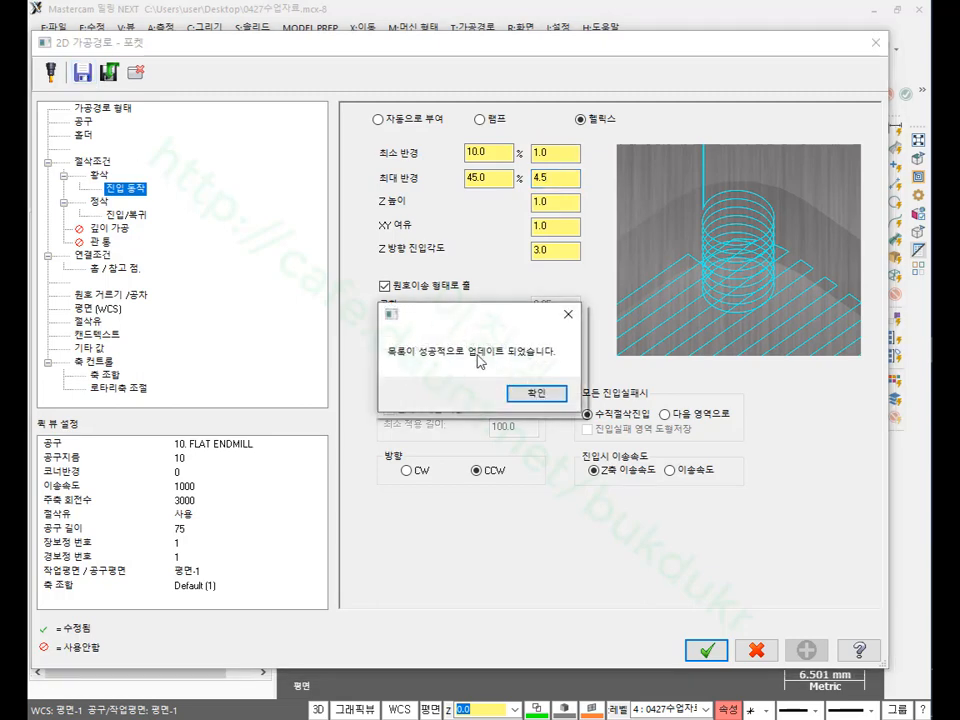
left_click(546, 392)
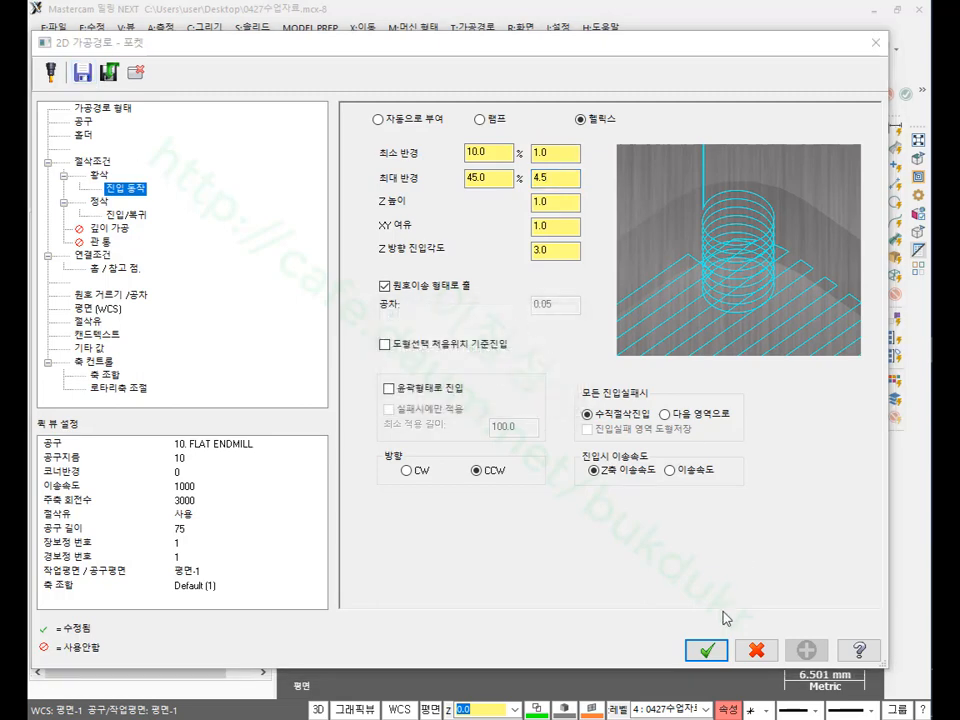
key("Return")
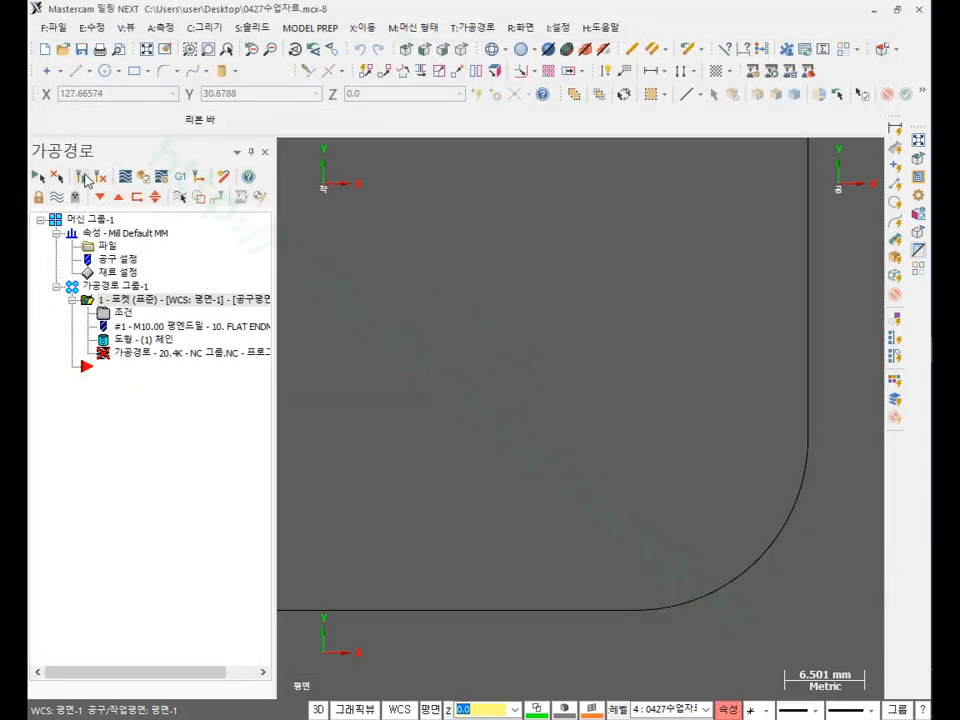
scroll(634, 398, "down", 2)
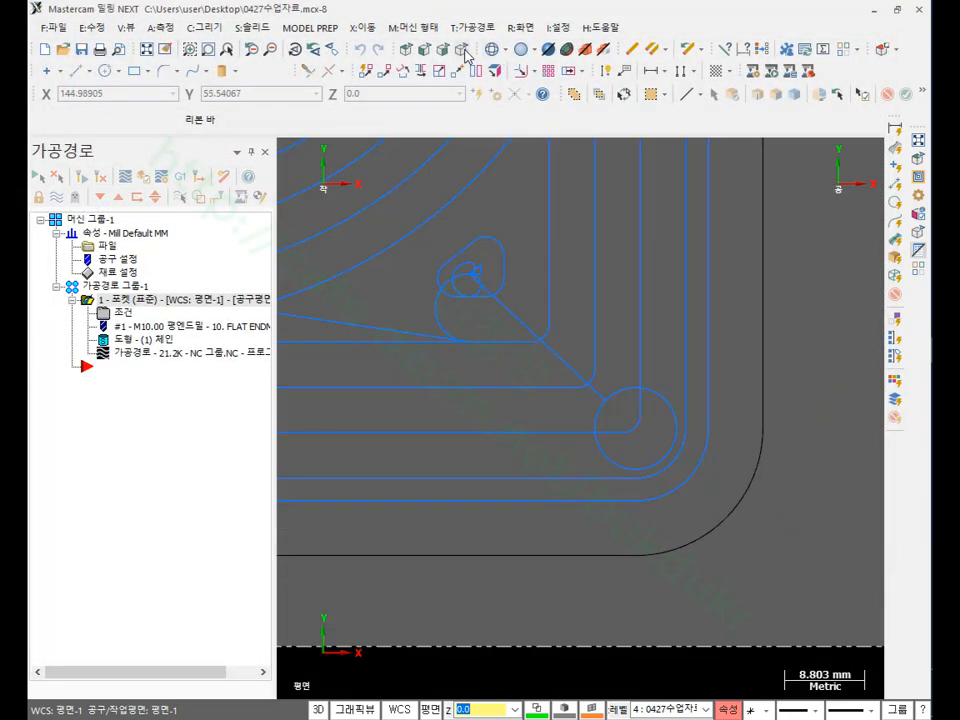
Step: Backplot the regenerated pocket toolpath in isometric view, stepping through the helical entry moves
left_click(333, 46)
scroll(683, 573, "up", 2)
scroll(636, 490, "up", 3)
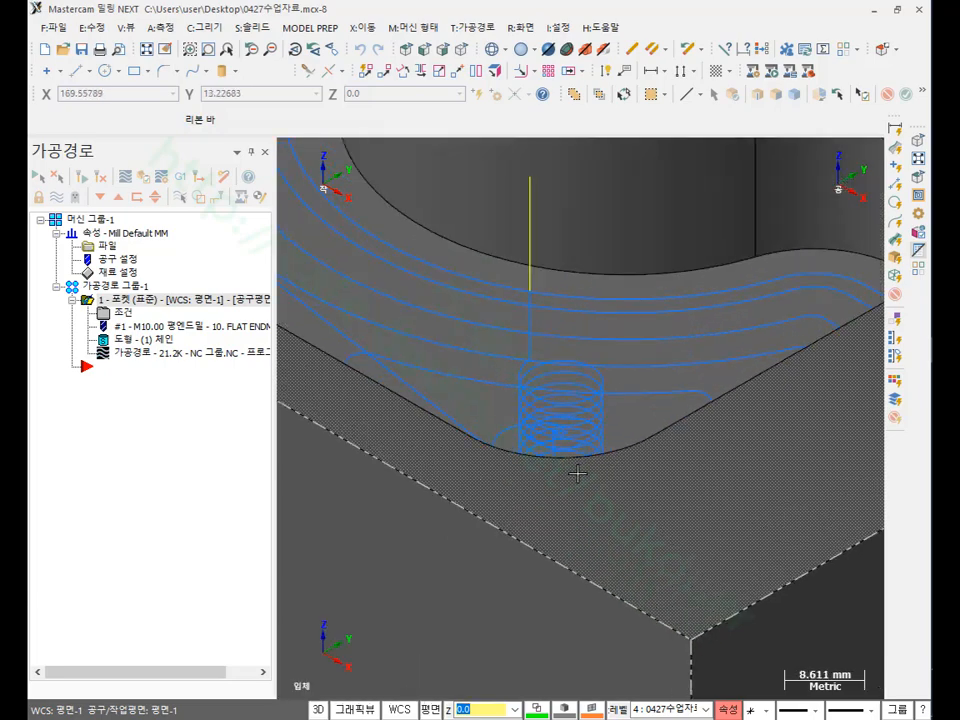
left_click(104, 352)
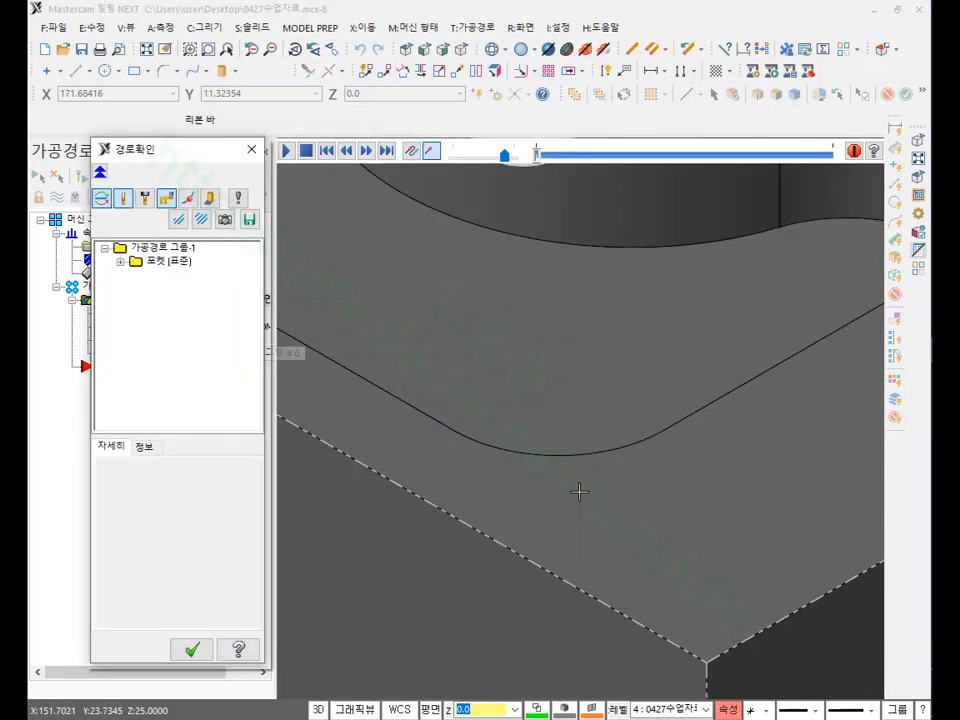
key("r")
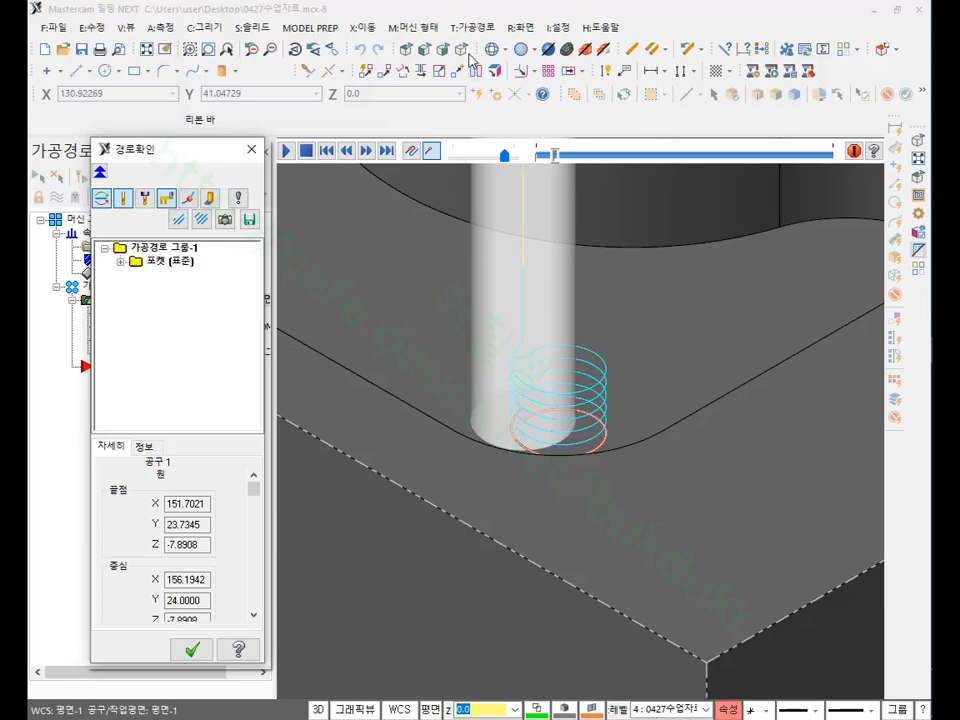
Step: Examine from above how the tool overlaps the centre of the helical entry circle, and close the backplot
left_click(411, 46)
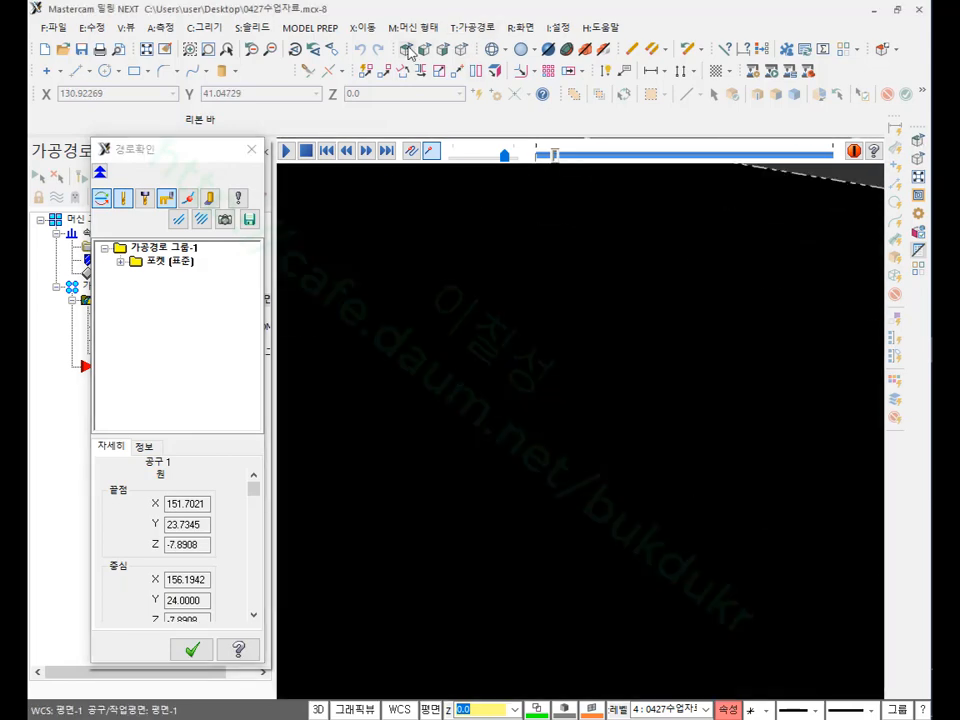
left_click(147, 48)
scroll(664, 430, "up", 10)
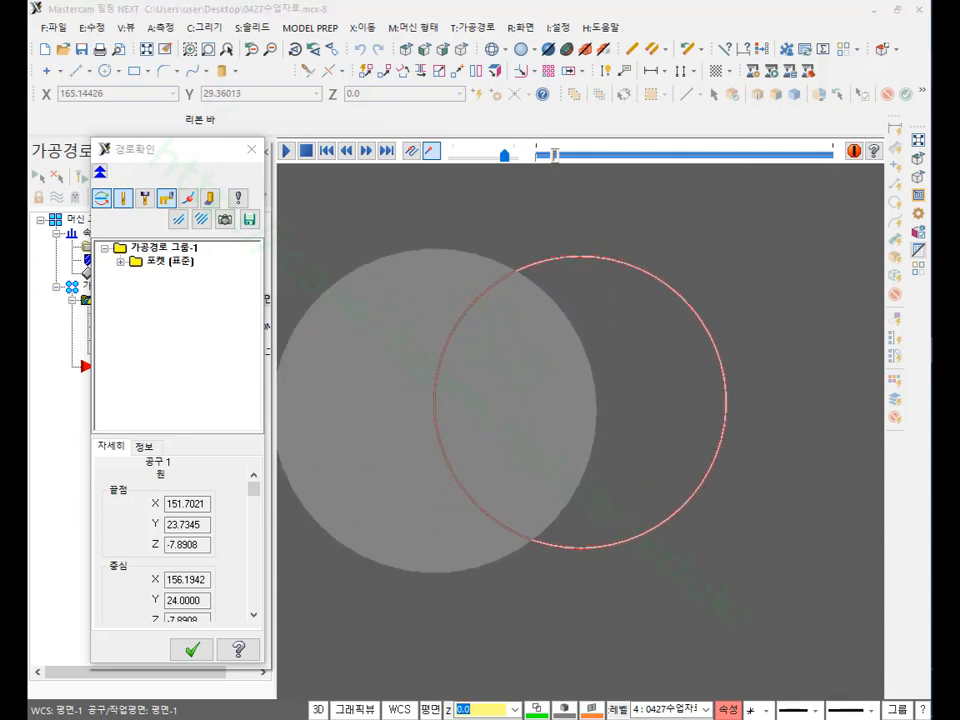
mouse_move(575, 402)
left_mouse_down()
mouse_move(601, 401)
mouse_move(589, 418)
mouse_move(593, 389)
left_mouse_up()
mouse_move(597, 465)
left_mouse_down()
mouse_move(516, 439)
mouse_move(662, 420)
mouse_move(672, 433)
left_mouse_up()
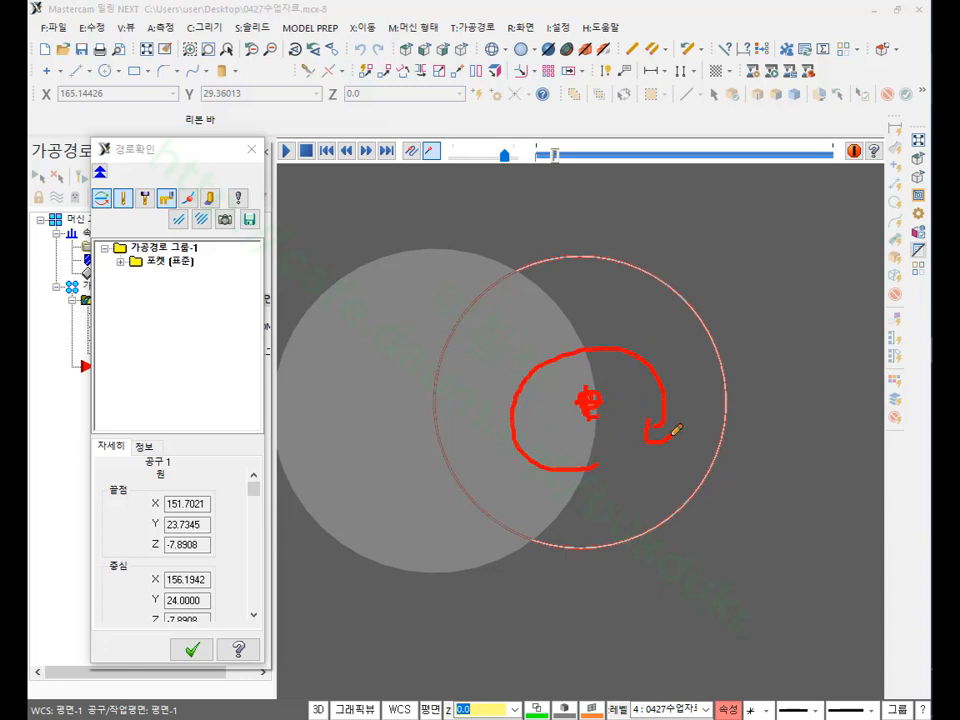
right_click(774, 318)
left_click(806, 499)
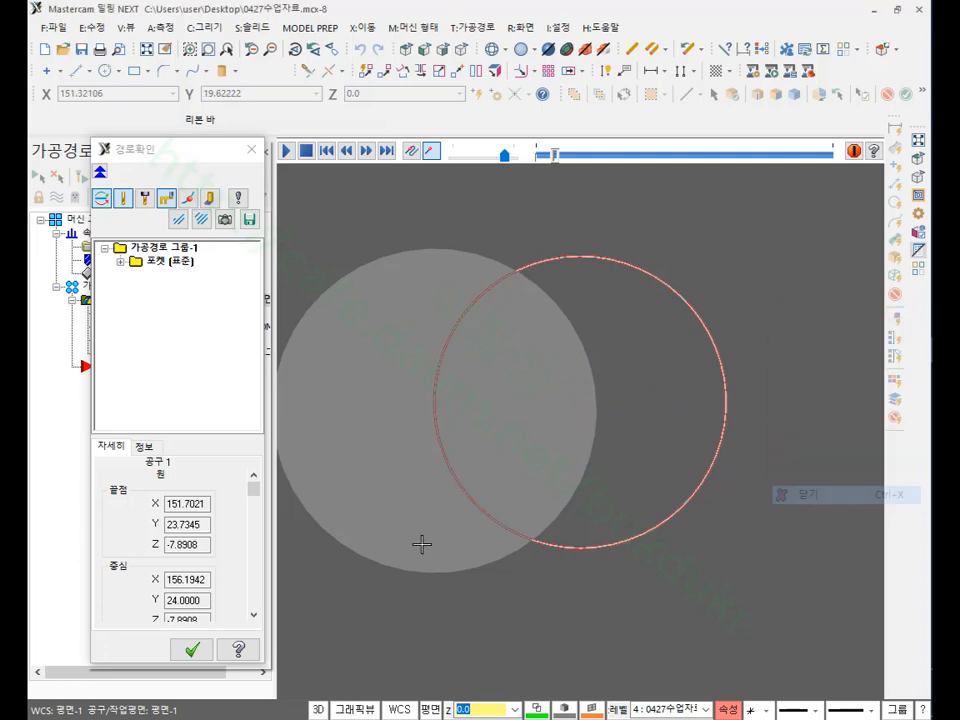
left_click(192, 651)
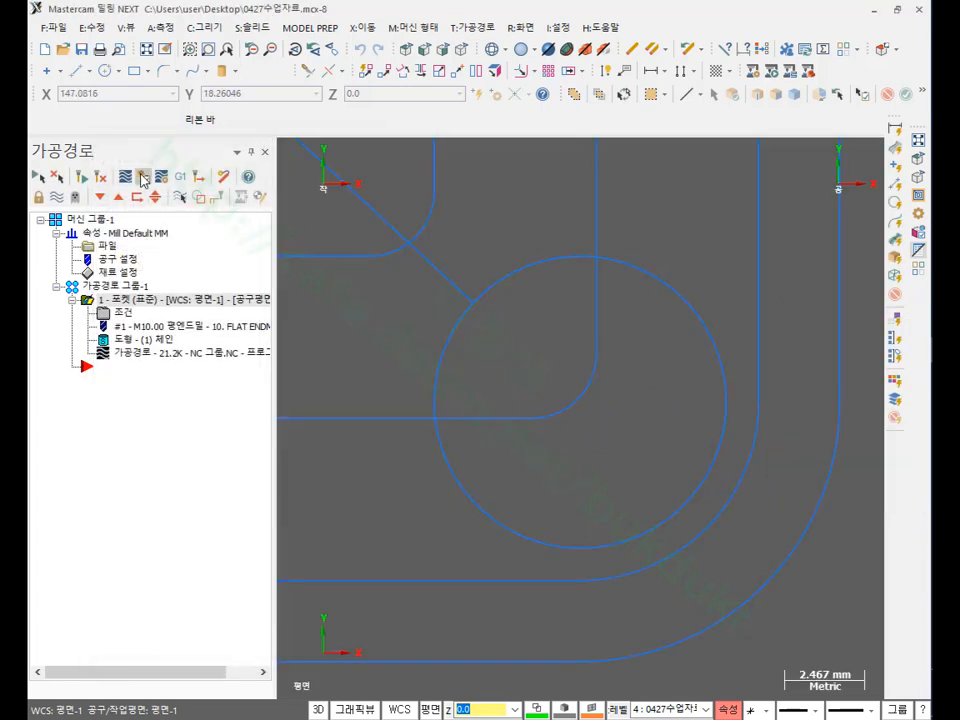
Step: Open the pocket operation in Mastercam Simulator and run the full cutting verification
left_click(100, 176)
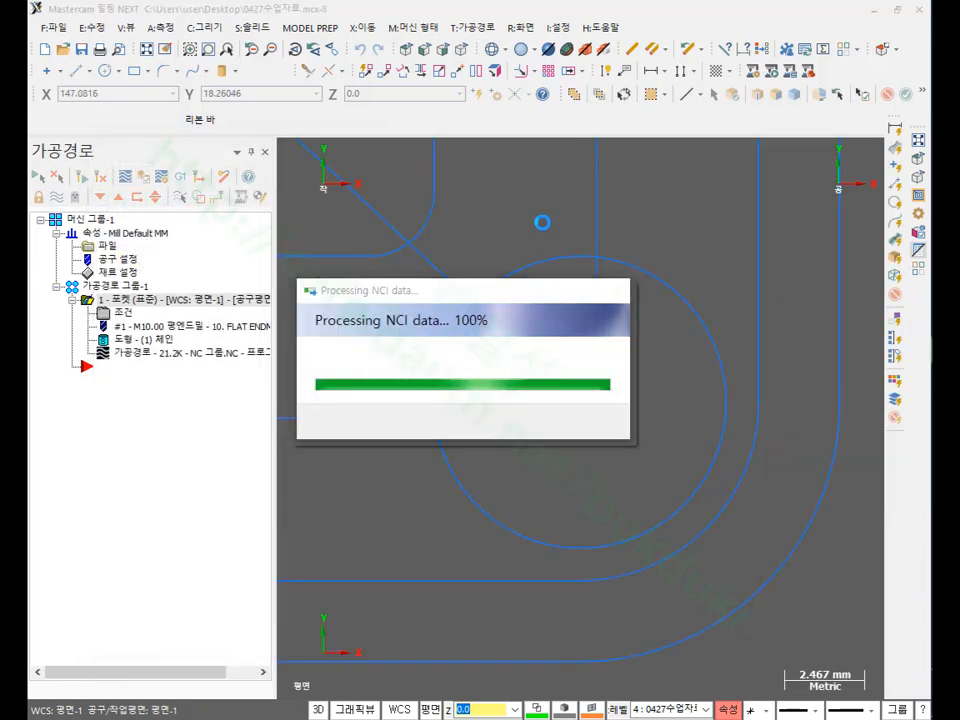
scroll(520, 388, "down", 10)
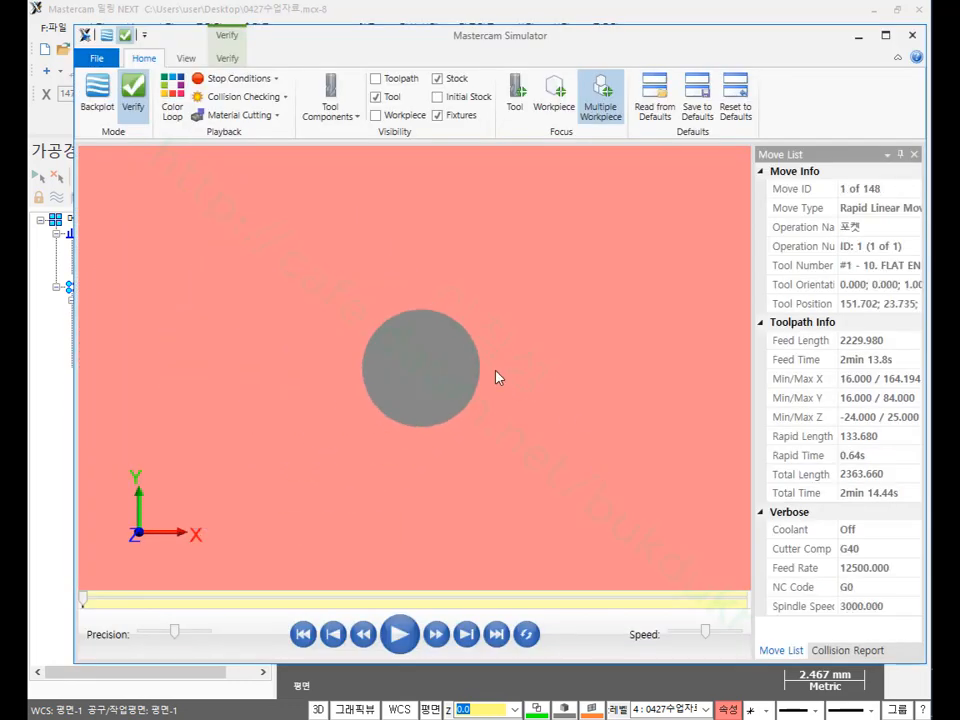
scroll(497, 377, "down", 1)
scroll(506, 347, "up", 3)
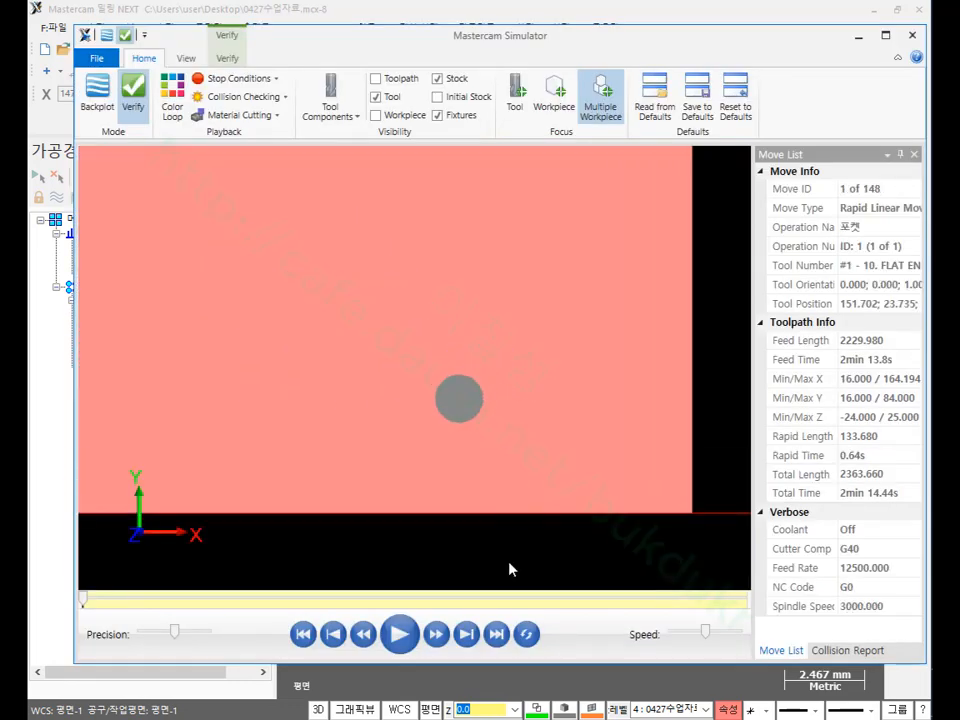
left_click(400, 633)
scroll(429, 476, "up", 4)
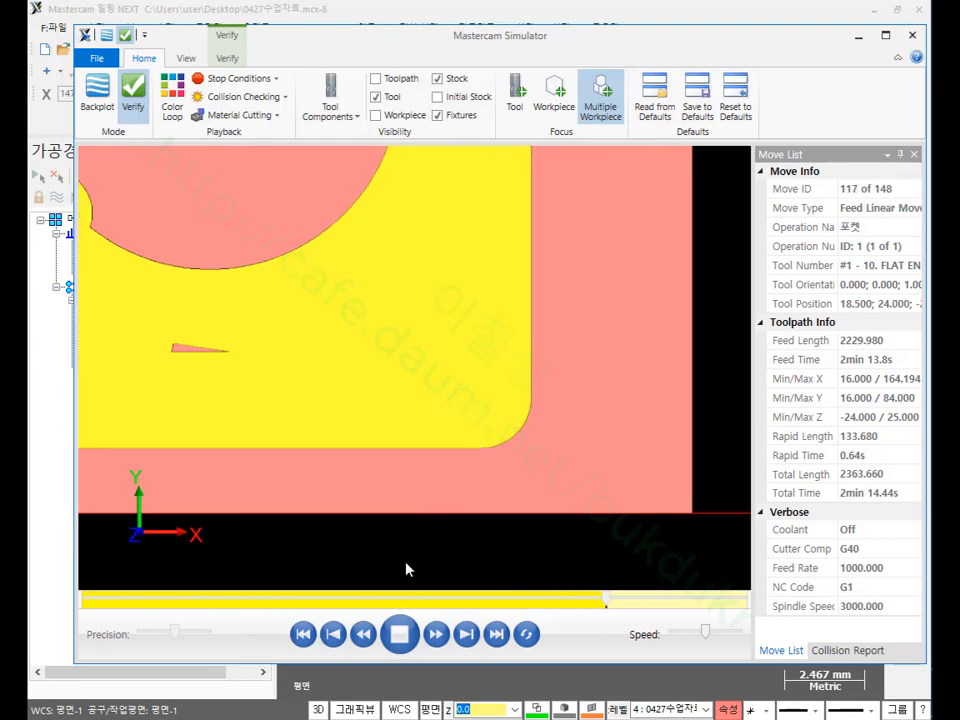
Step: Examine the machined pocket floor at an angle for uncut material, marking any leftover spot with a temporary screen sketch
scroll(499, 431, "up", 4)
middle_click_drag(493, 430, 528, 410)
scroll(510, 395, "down", 5)
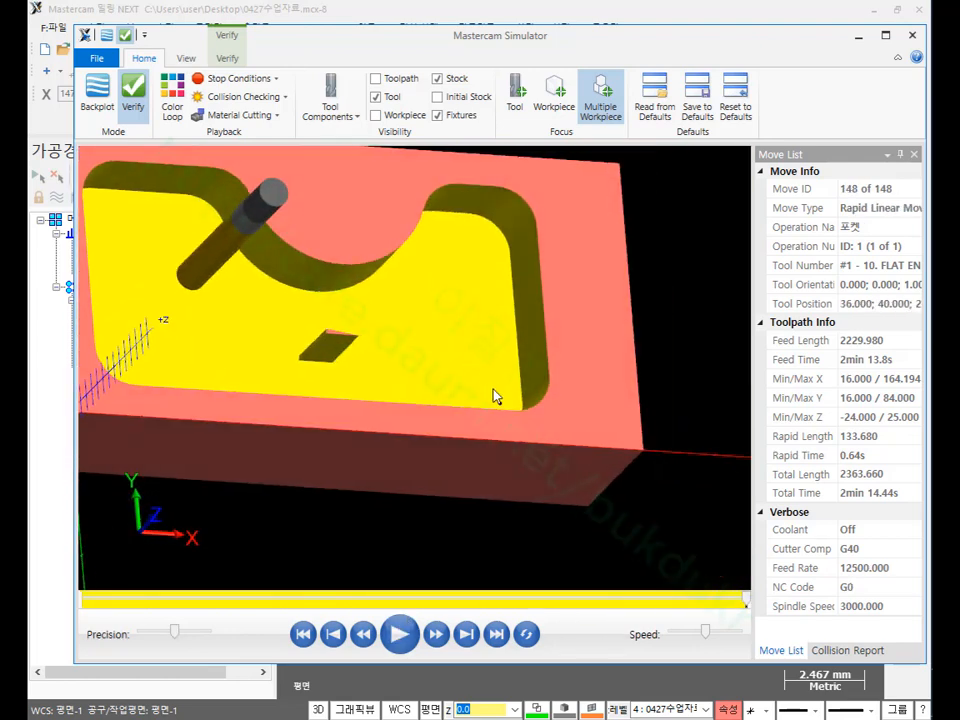
scroll(492, 385, "down", 4)
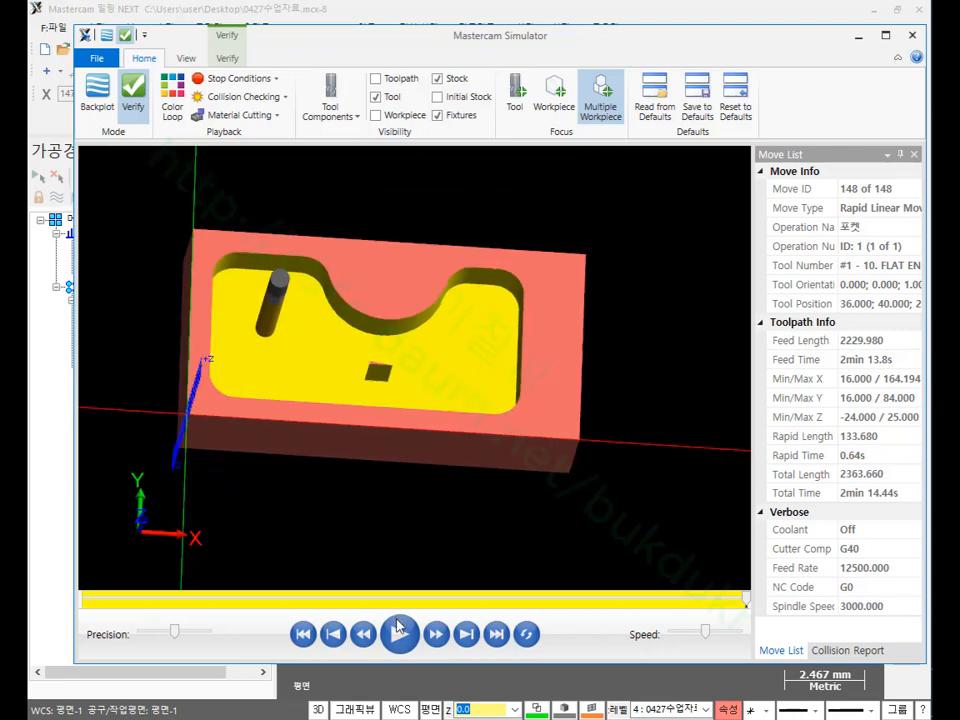
scroll(380, 382, "up", 5)
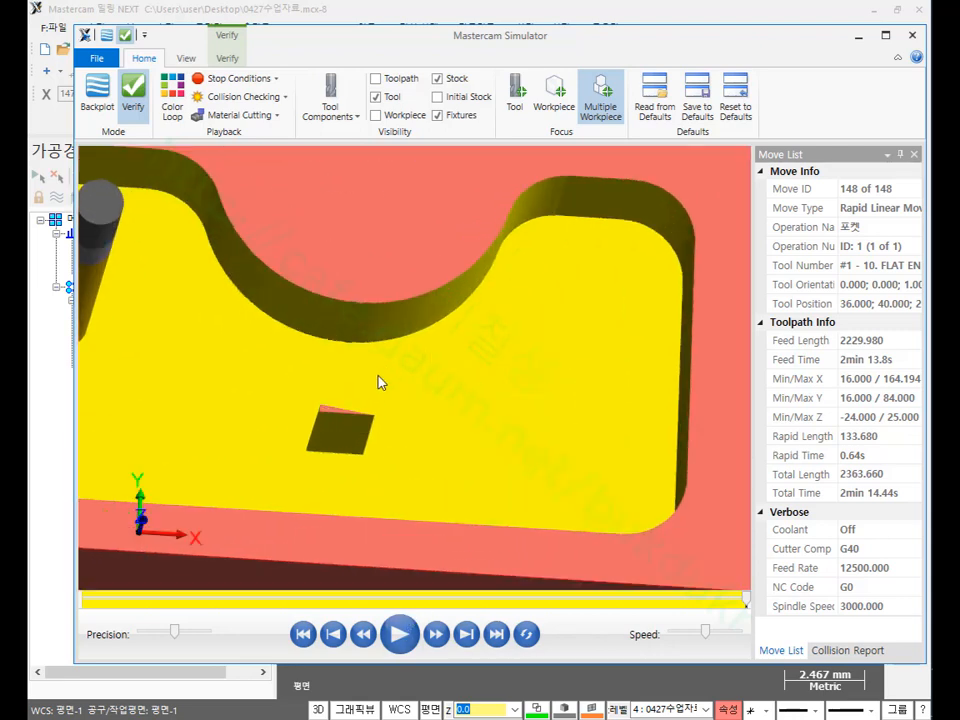
scroll(340, 445, "up", 3)
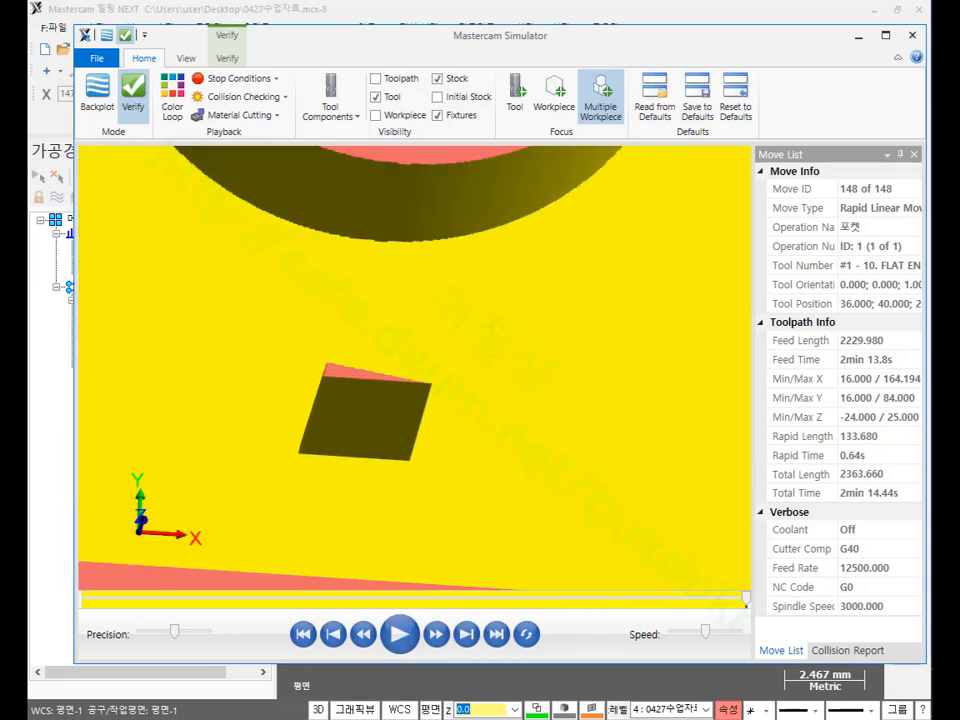
mouse_move(355, 456)
left_mouse_down()
mouse_move(313, 340)
mouse_move(356, 454)
left_mouse_up()
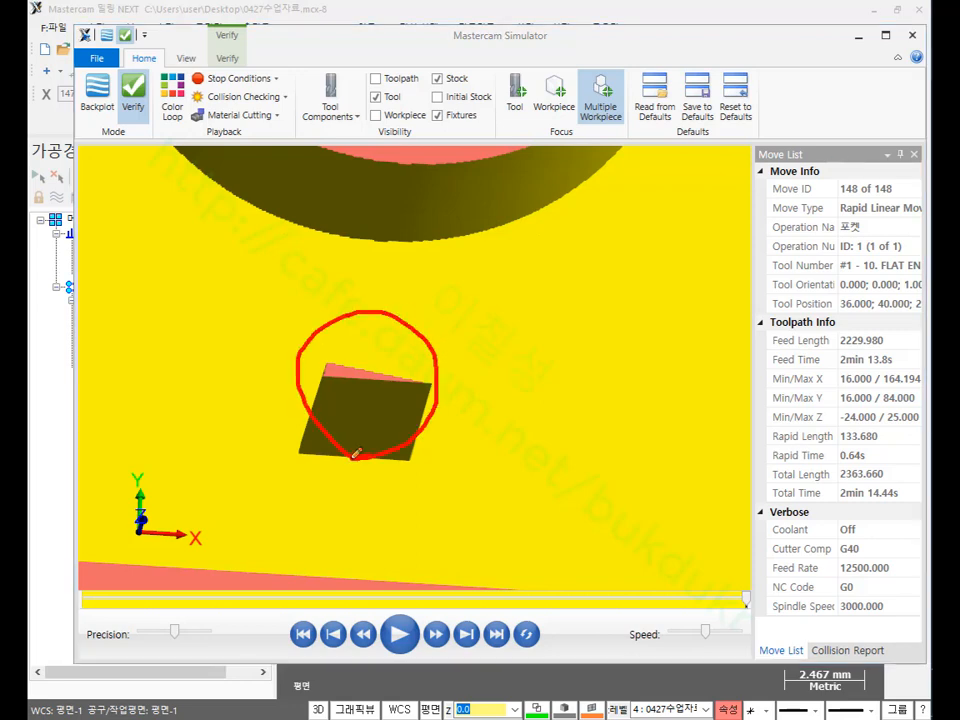
left_click_drag(414, 327, 337, 422)
left_click_drag(335, 348, 411, 456)
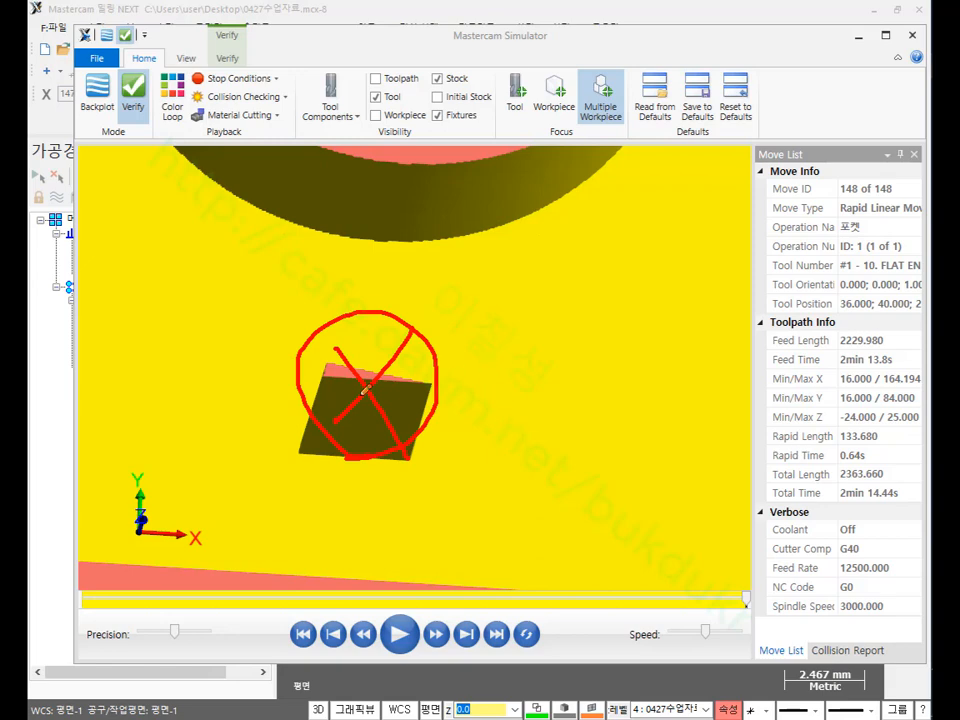
mouse_move(367, 387)
left_mouse_down()
mouse_move(300, 345)
mouse_move(395, 365)
mouse_move(410, 330)
left_mouse_up()
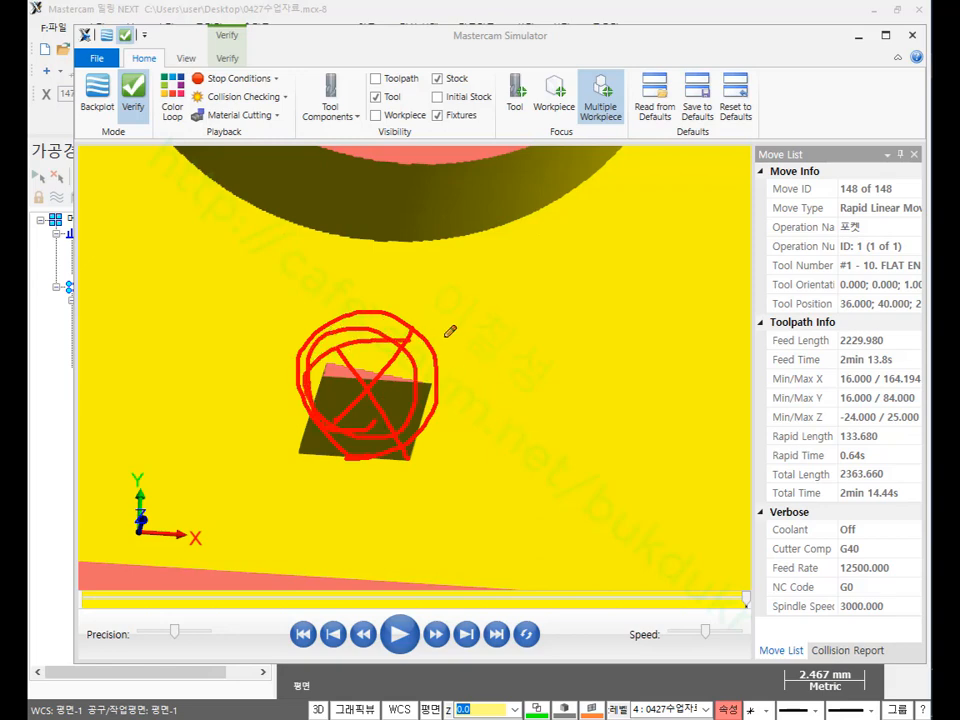
right_click(505, 318)
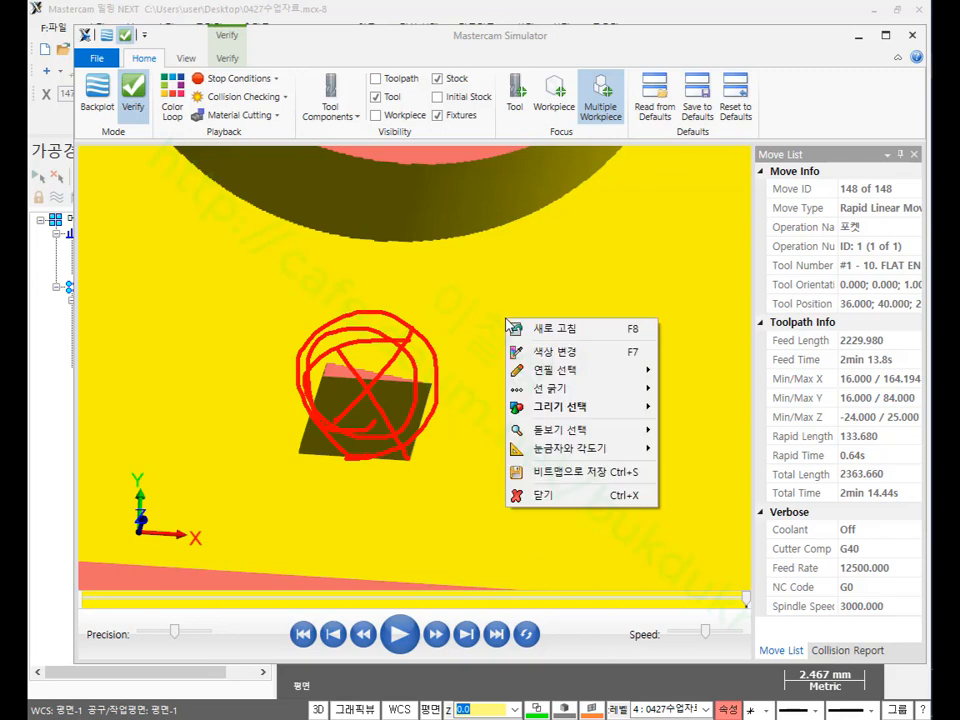
left_click(545, 496)
Step: Show the toolpath over the verified stock, compare its passes with the uncut area, and close the simulator
left_click(376, 78)
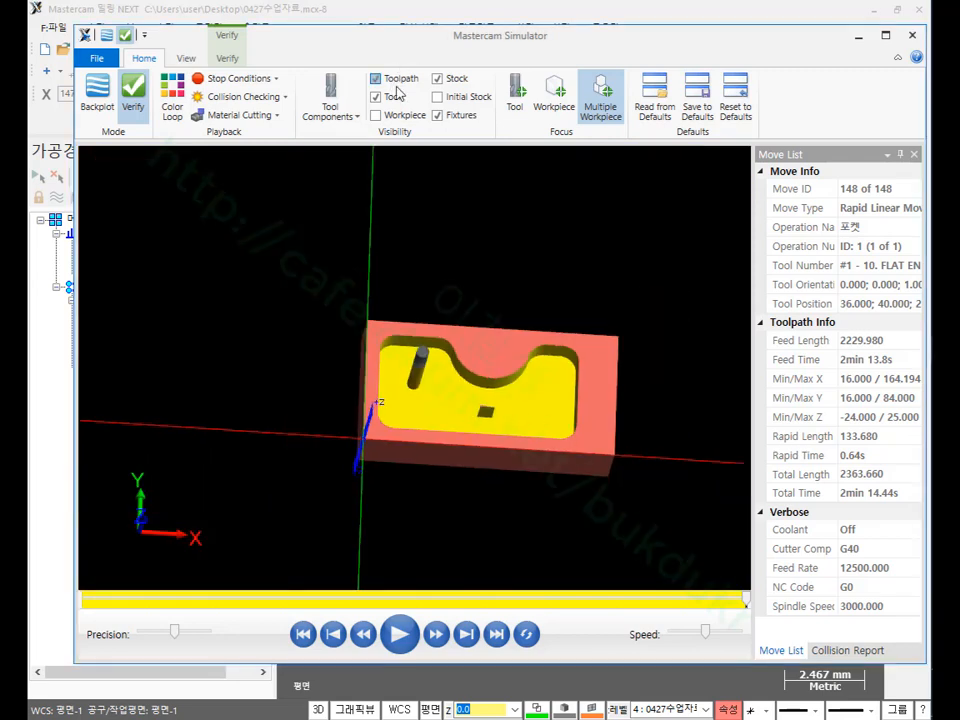
scroll(390, 440, "up", 5)
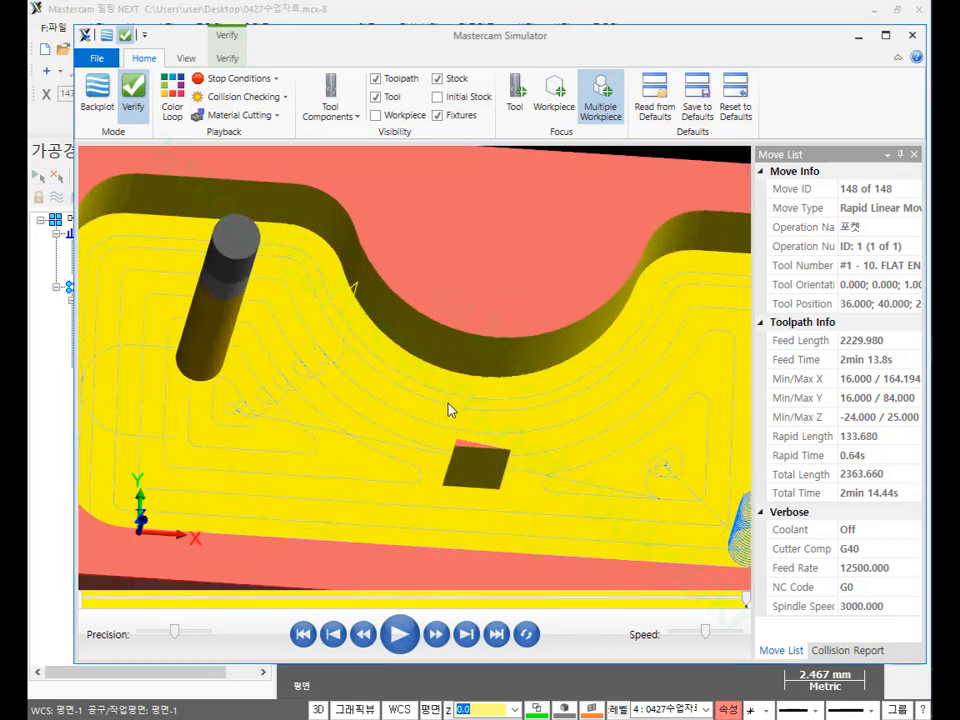
scroll(475, 503, "up", 4)
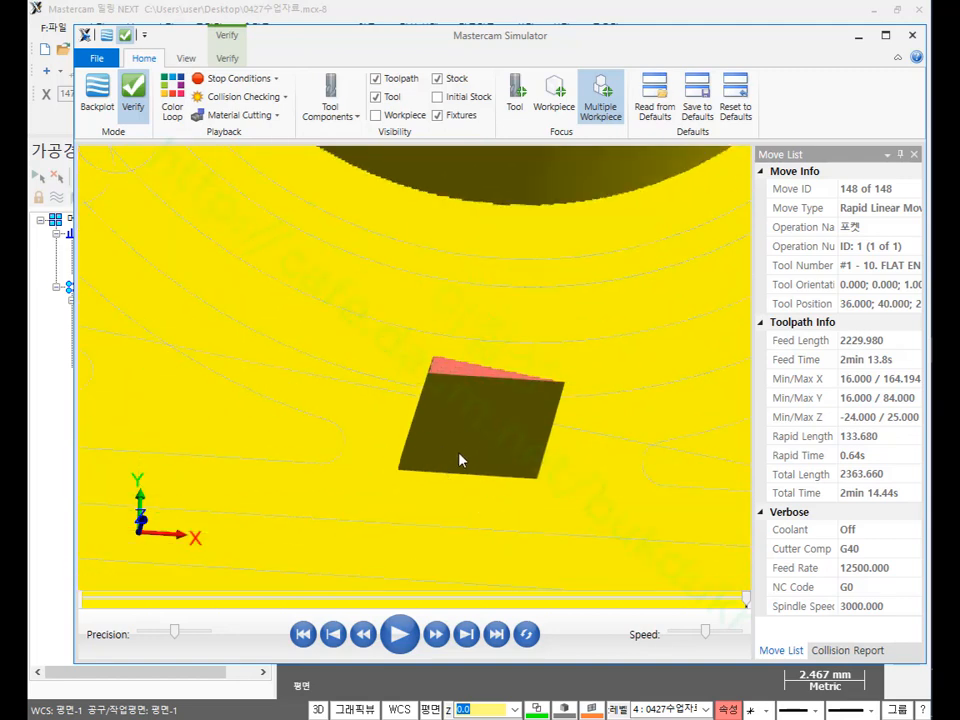
left_click(912, 35)
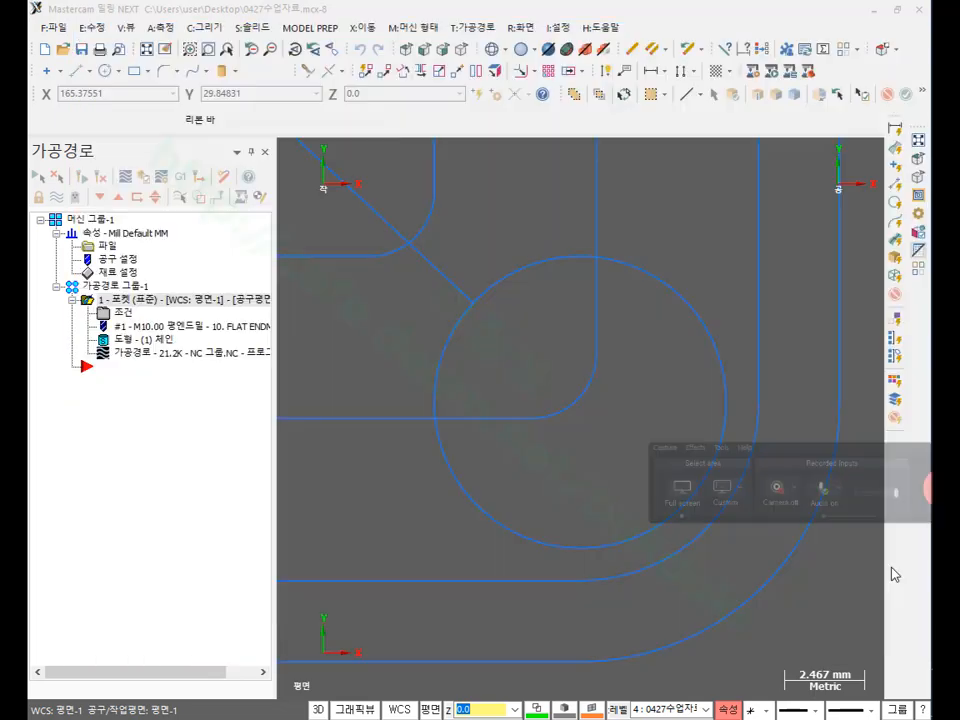
Step: View the toolpath in isometric and open the pocket operation's roughing (황삭) parameters
scroll(617, 443, "down", 2)
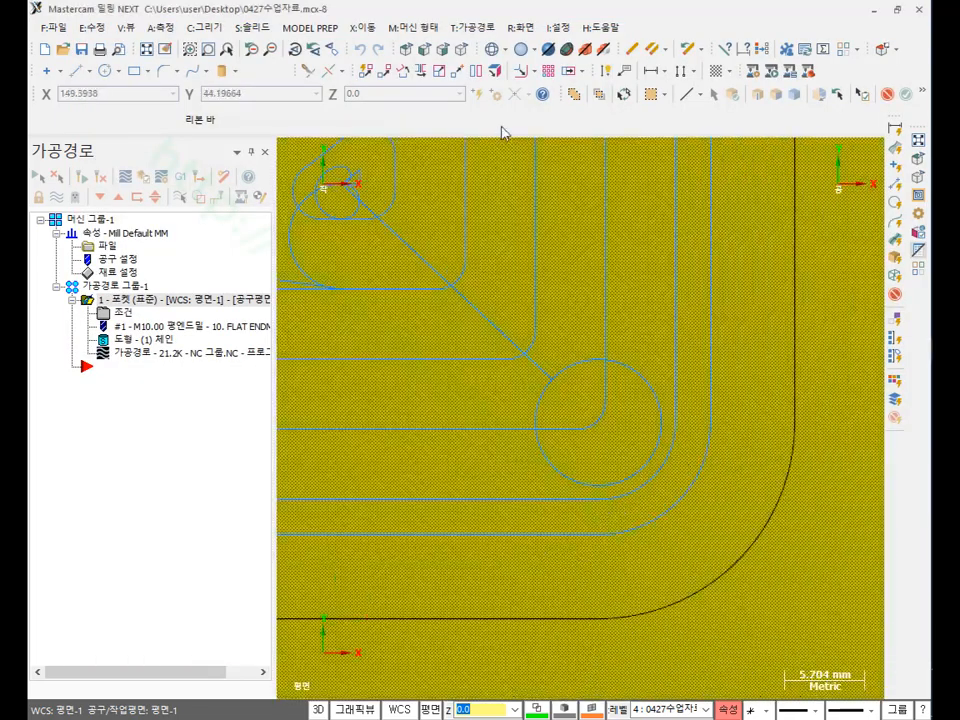
left_click(461, 50)
scroll(636, 436, "down", 4)
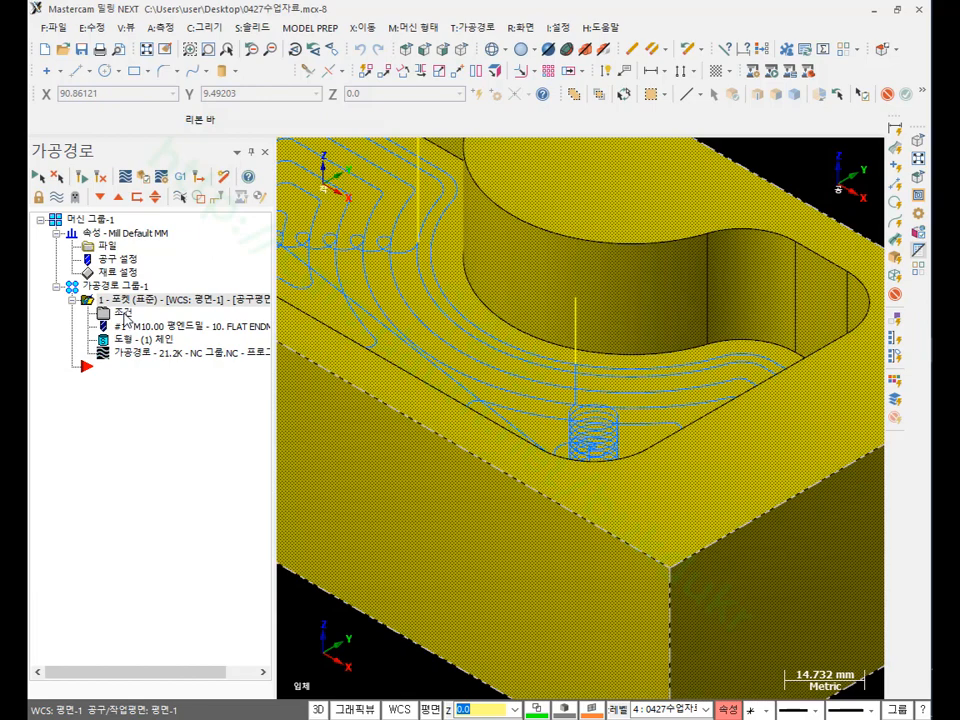
left_click(125, 316)
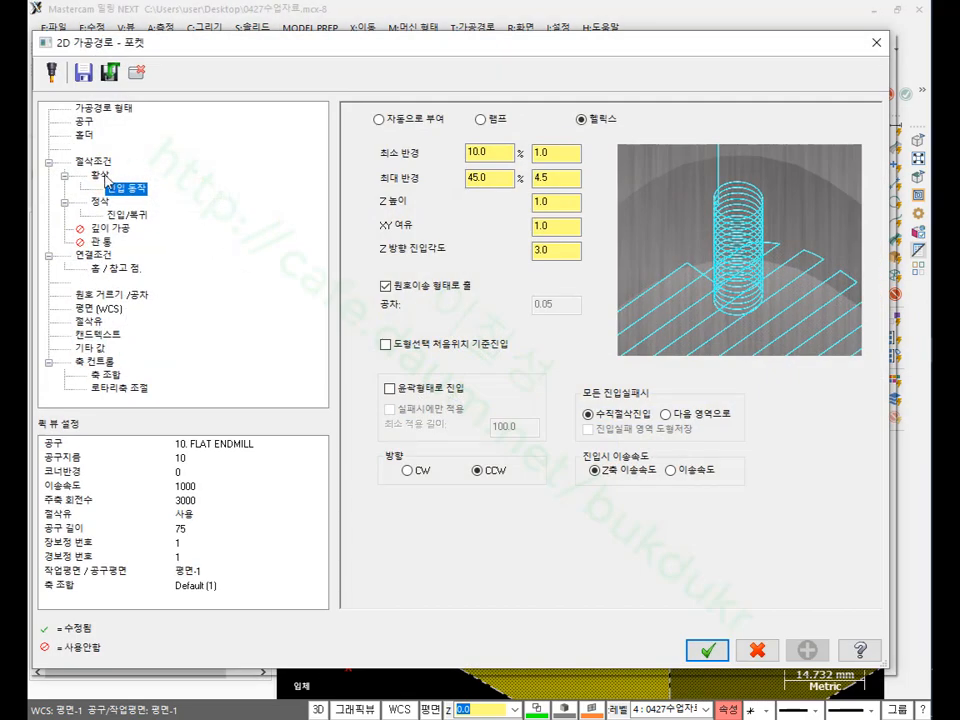
left_click(100, 175)
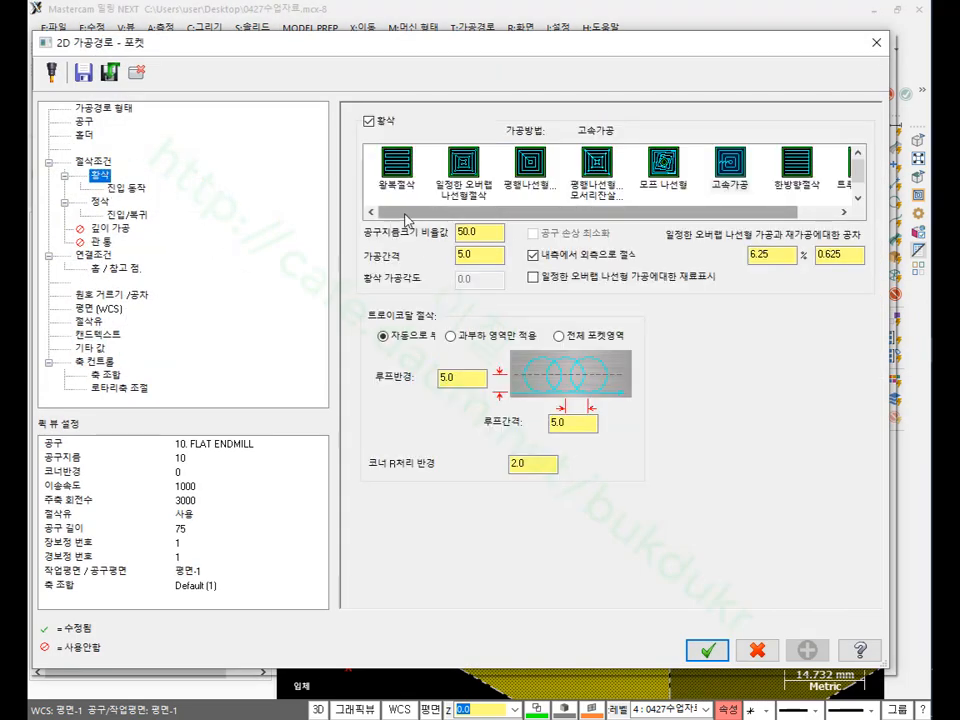
left_click_drag(406, 220, 378, 222)
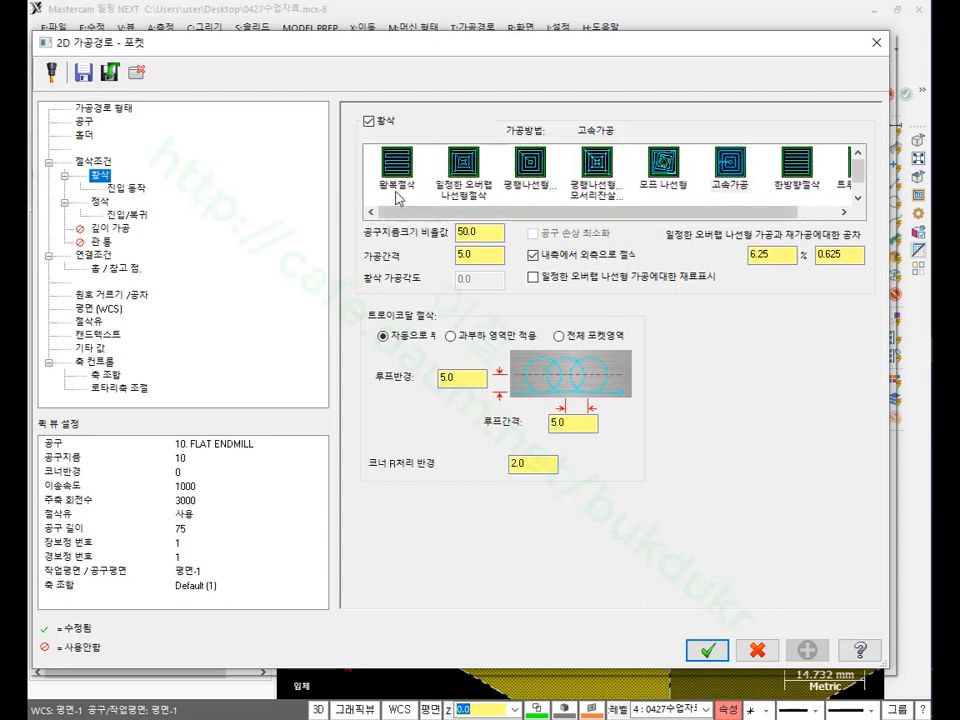
Step: Try the roughing methods in turn, from zigzag (왕복절삭) through morph spiral (모프 나선형) to true spiral (트루나선형절삭)
left_click(397, 171)
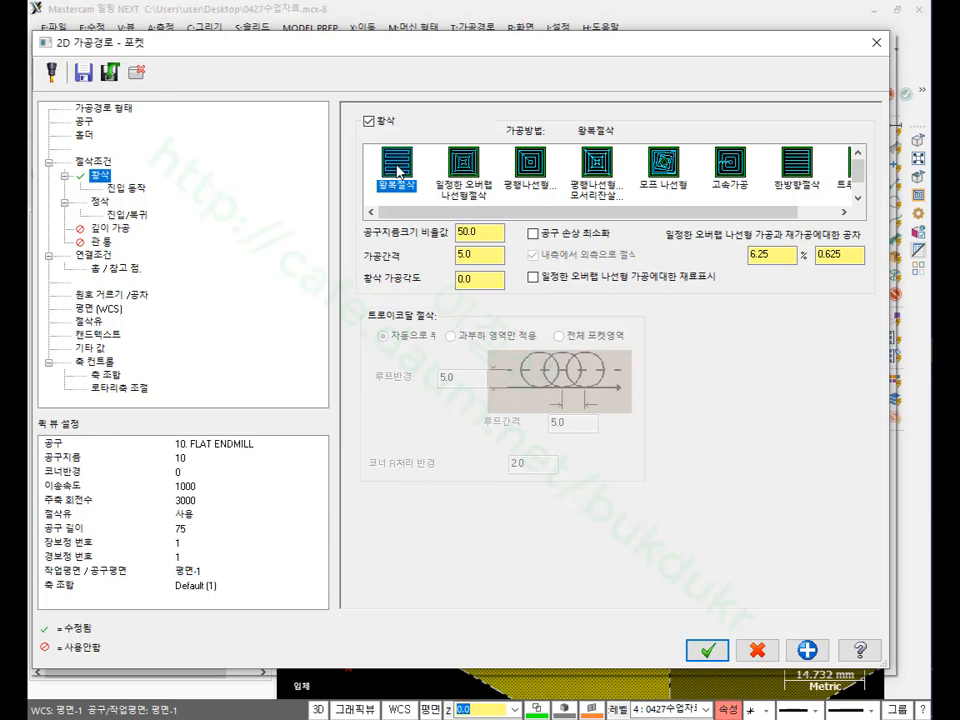
left_click(465, 168)
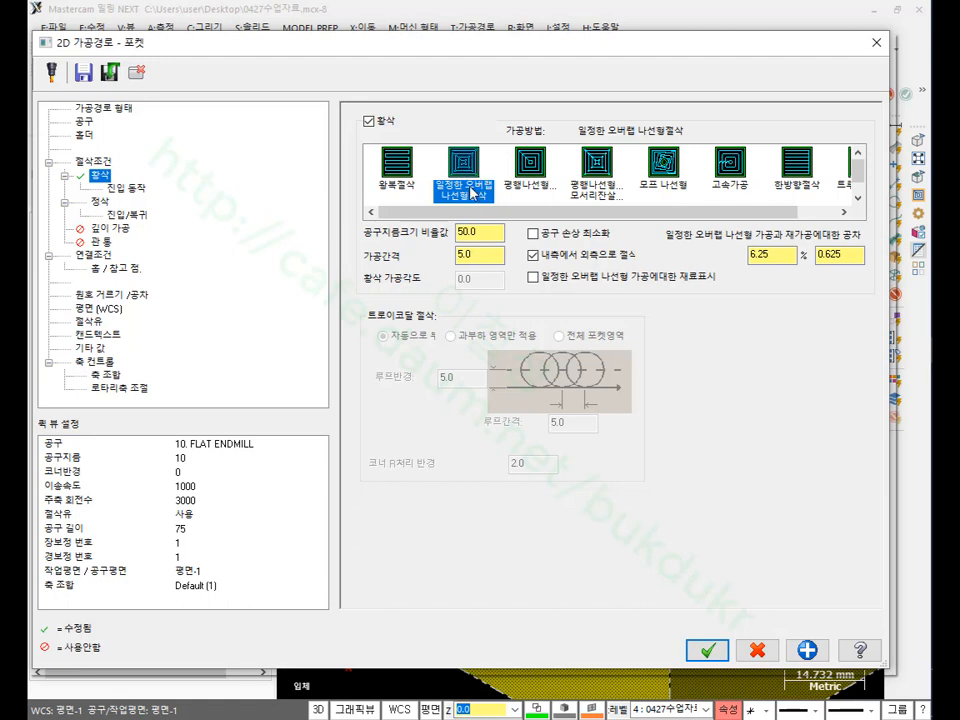
left_click(548, 172)
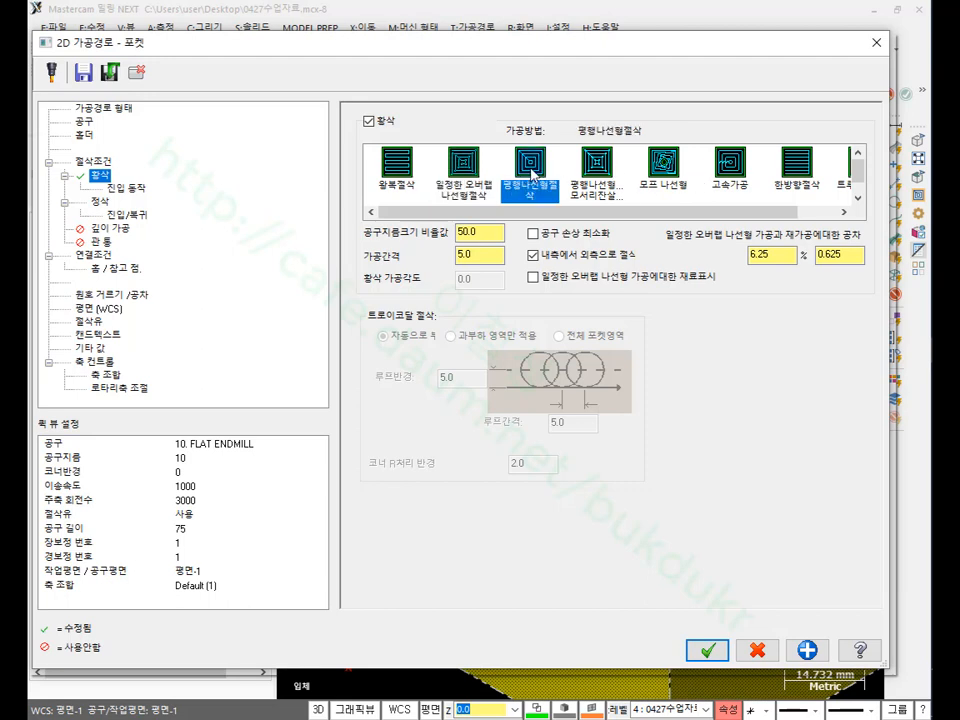
left_click(600, 165)
left_click(668, 165)
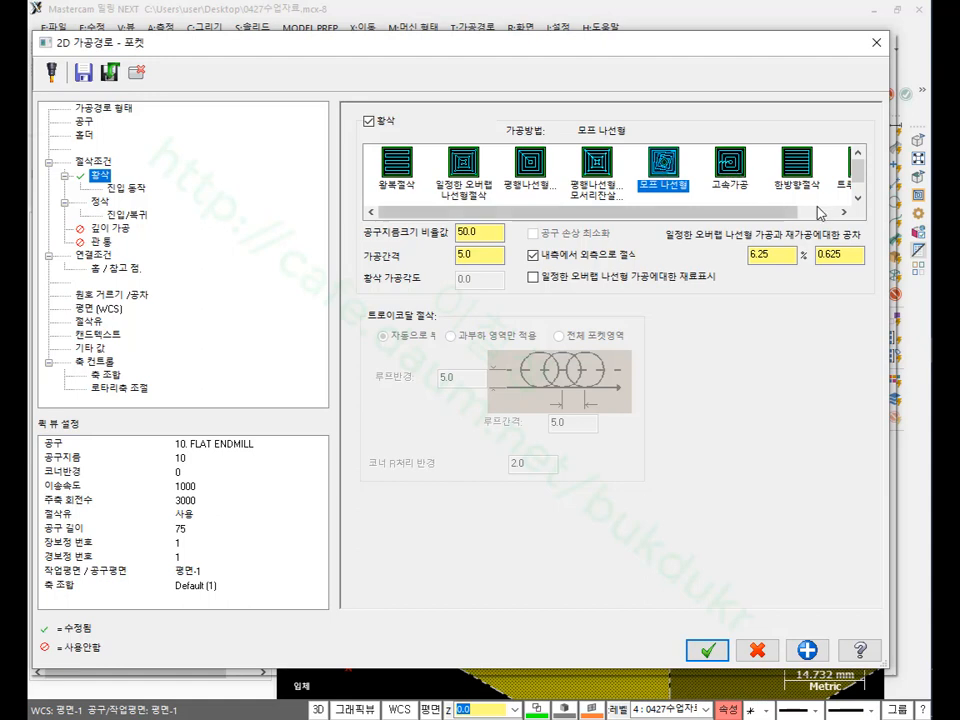
left_click_drag(783, 207, 822, 207)
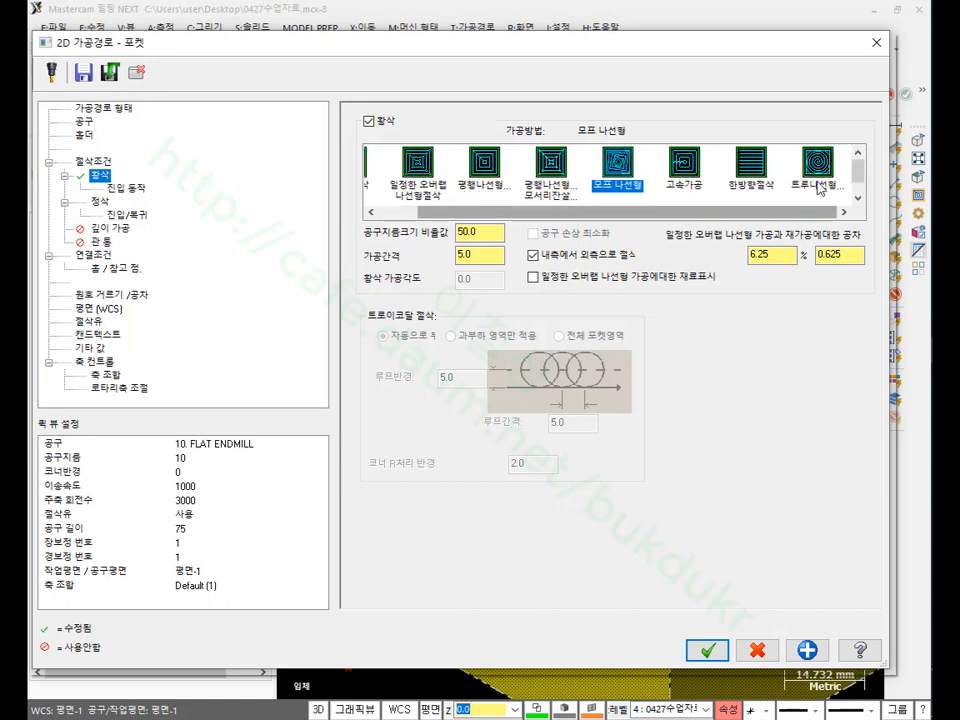
left_click(818, 168)
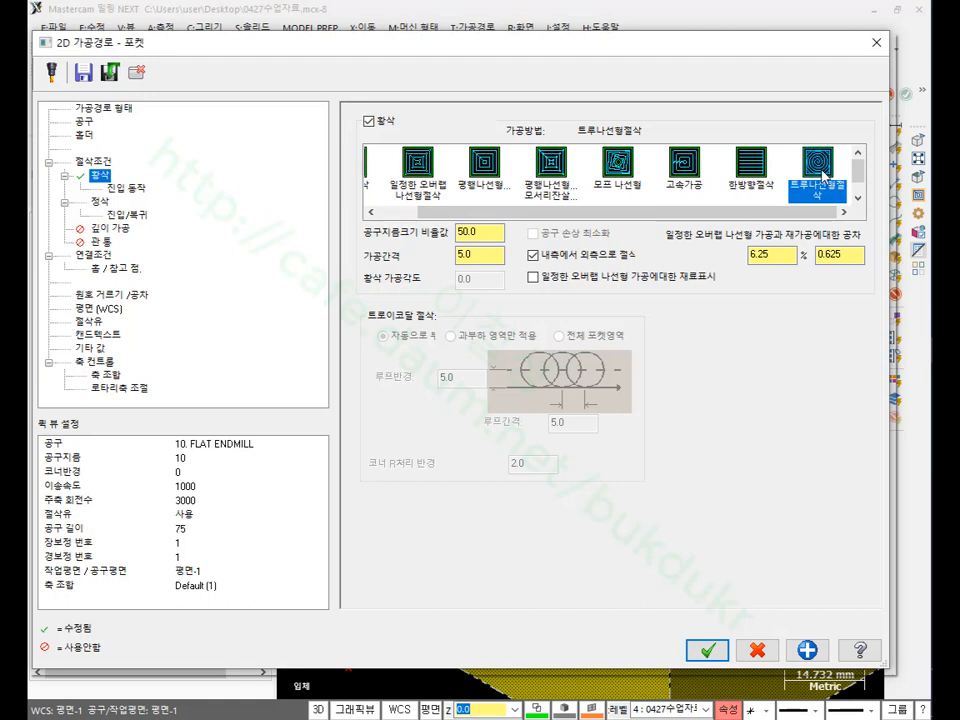
left_click_drag(778, 212, 390, 212)
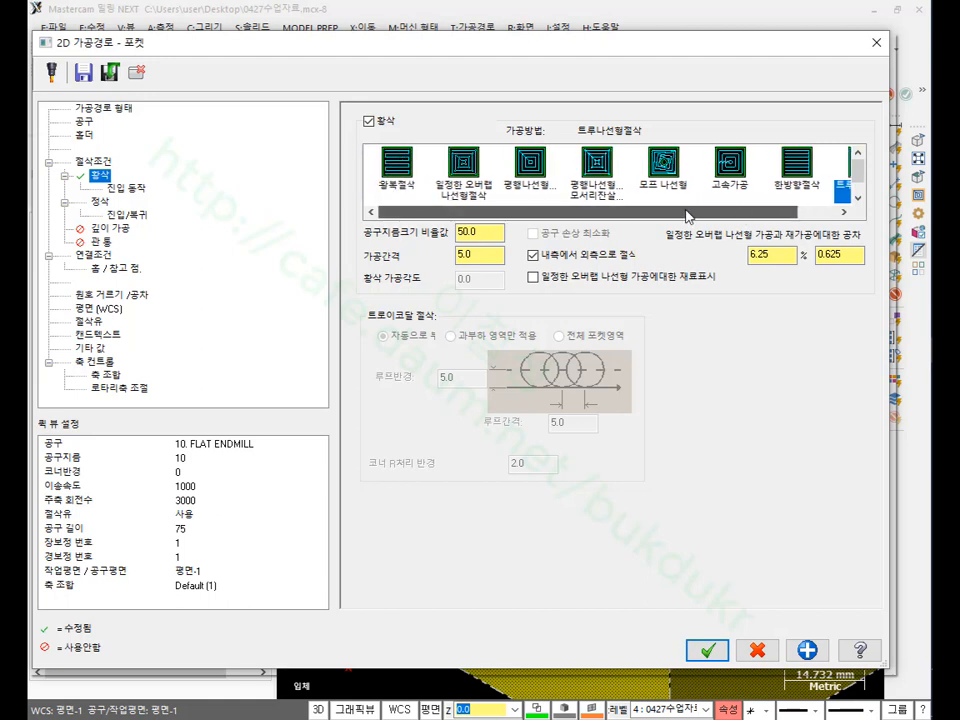
Step: Set the roughing method to constant overlap spiral (일정한 오버랩 나선형절삭), accept the parameters and regenerate the pocket toolpath
left_click(466, 170)
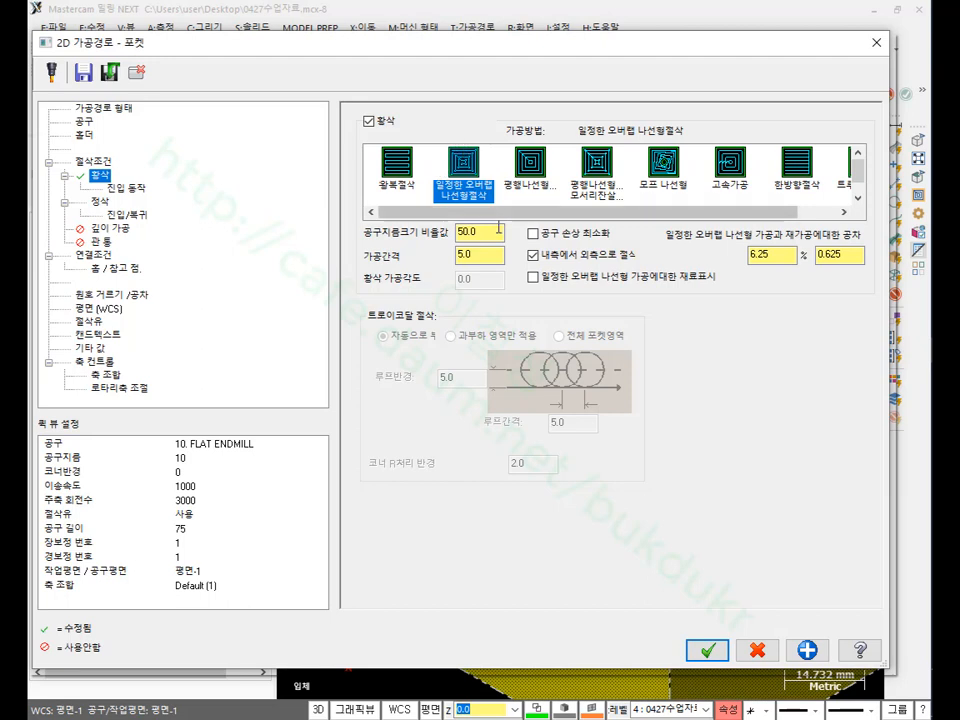
left_click(489, 257)
key("shift+Tab")
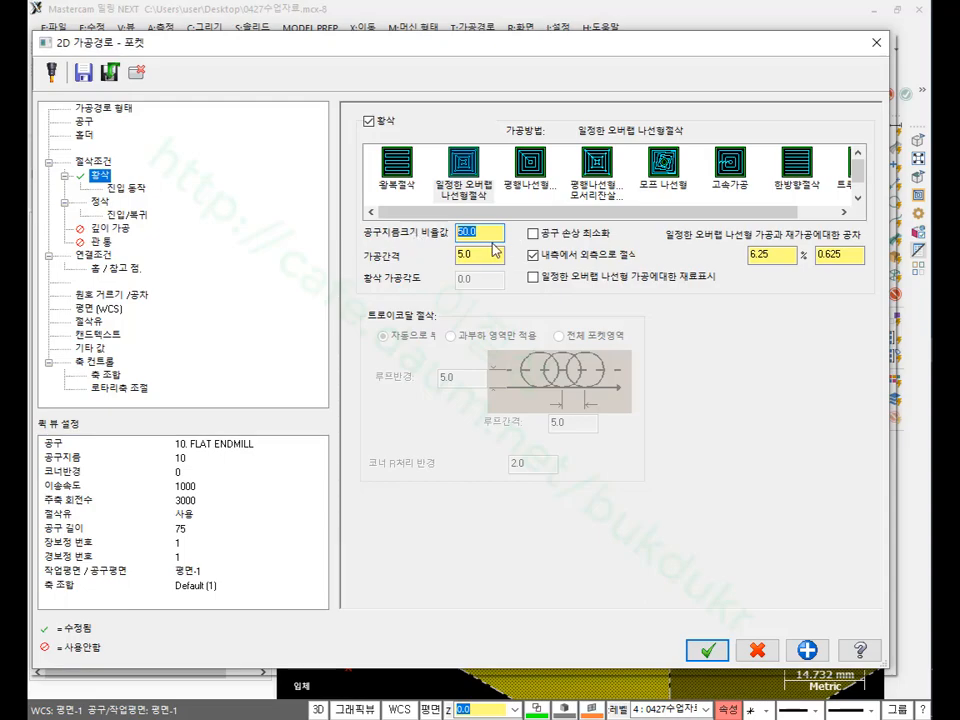
left_click(712, 652)
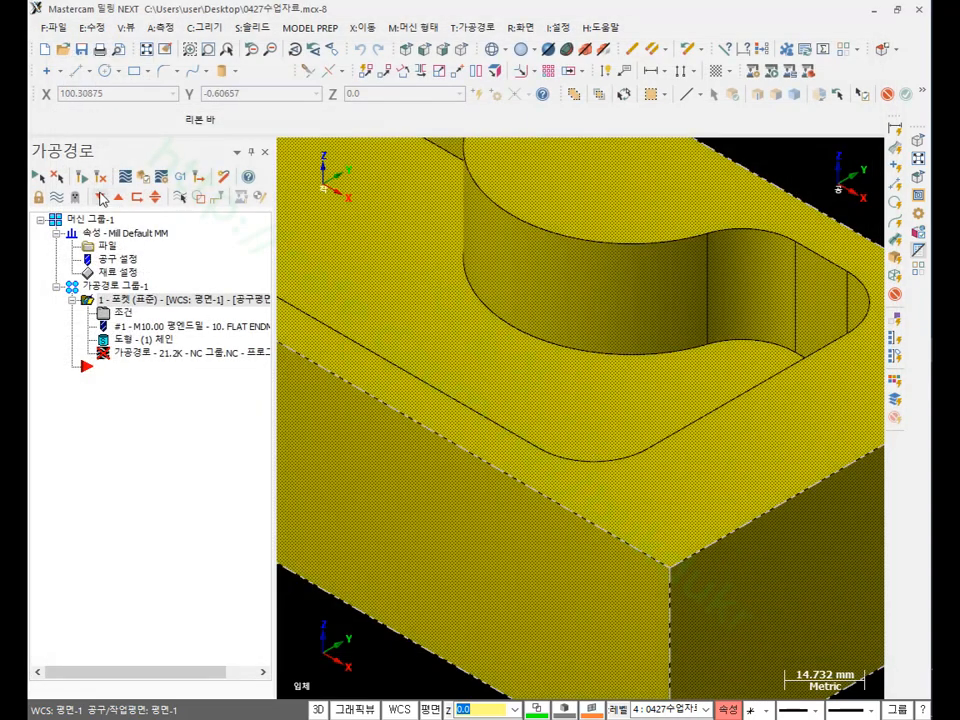
scroll(733, 431, "down", 3)
scroll(662, 567, "down", 1)
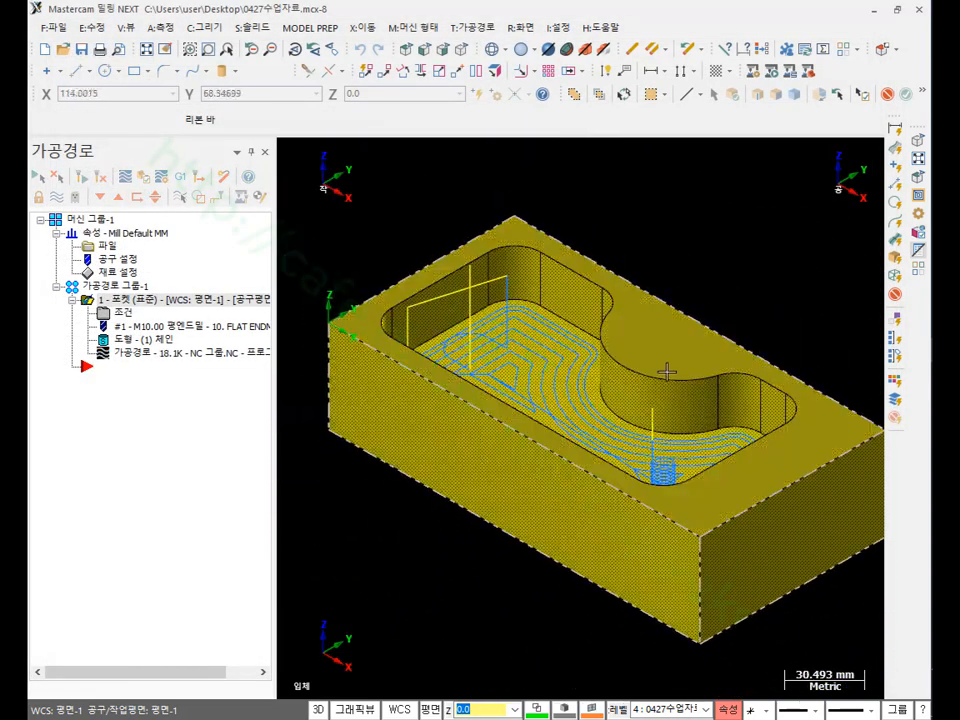
Step: Show the regenerated toolpath from above in wireframe and backplot it through to the end
left_click(422, 49)
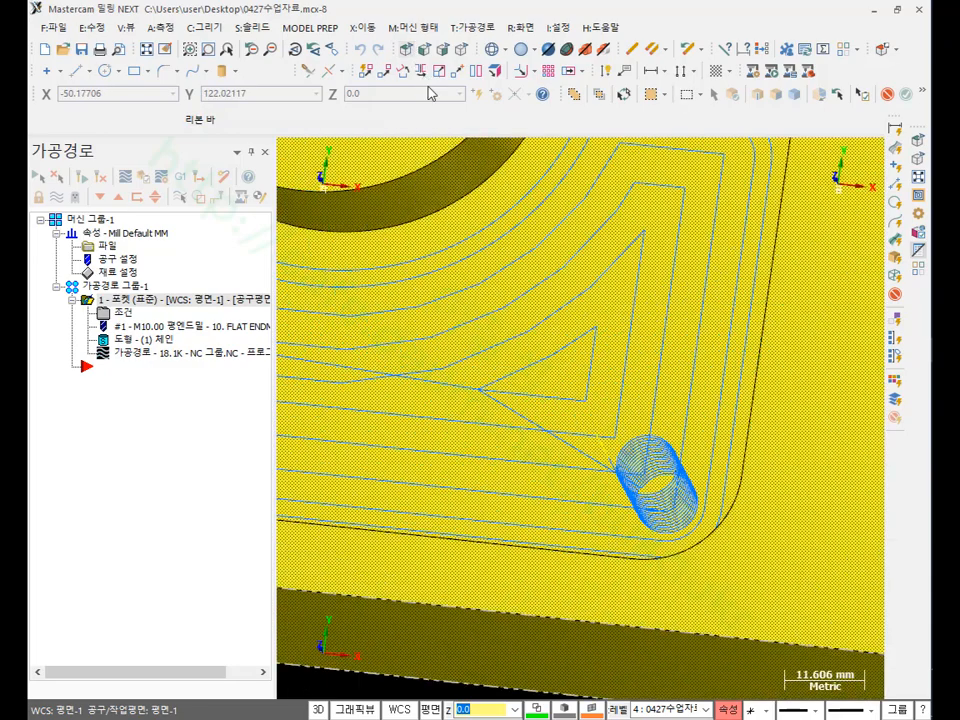
scroll(767, 562, "down", 6)
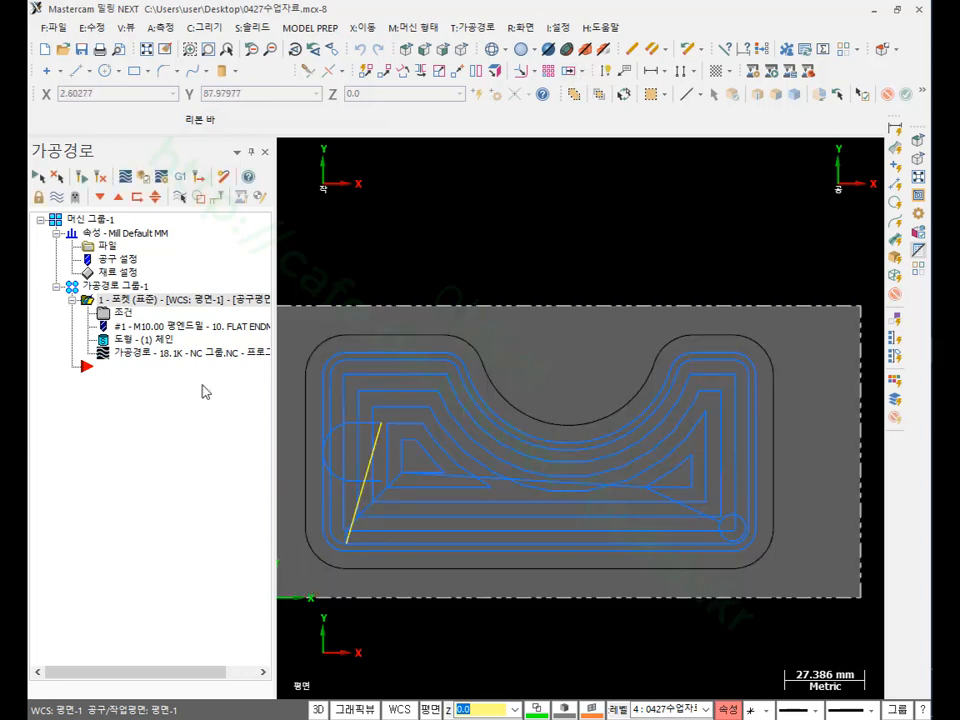
left_click(491, 47)
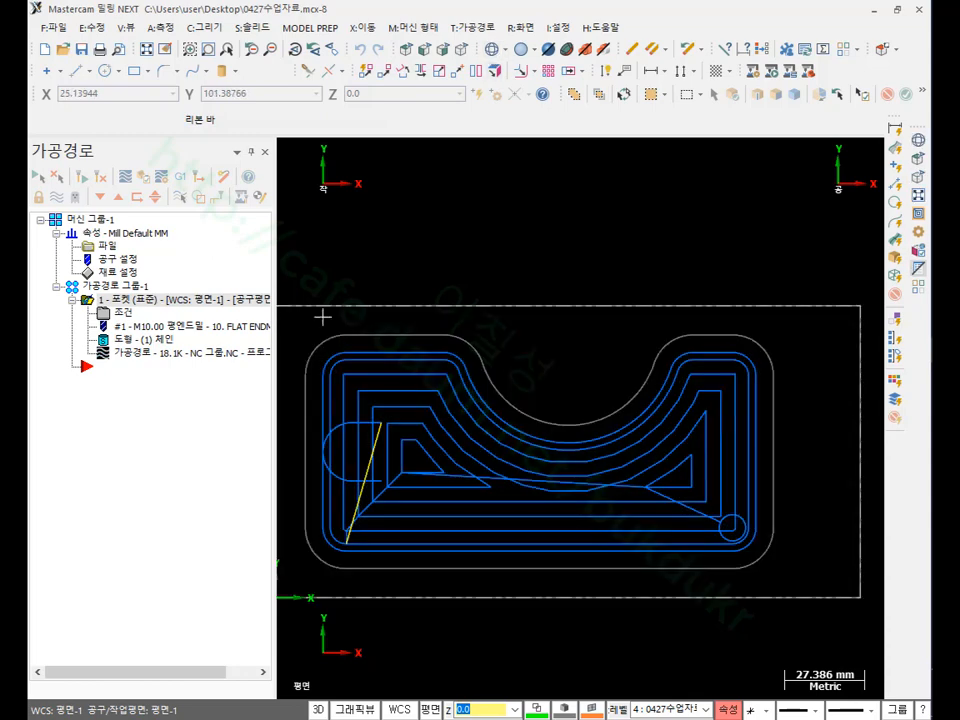
left_click(110, 355)
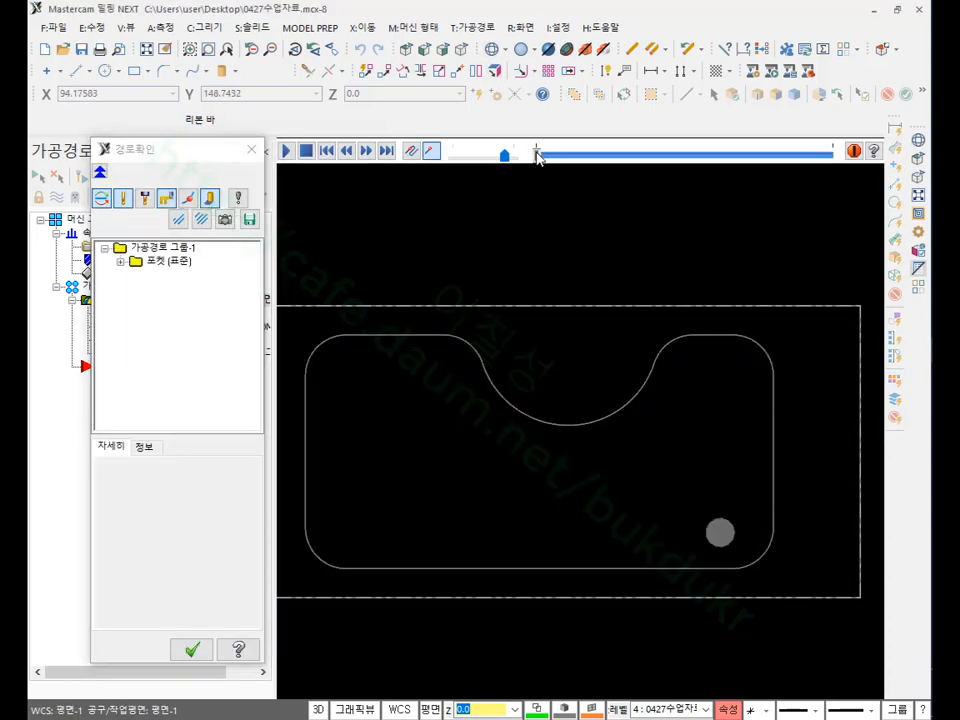
left_click_drag(537, 157, 660, 165)
Step: Examine the backplotted tool coverage of the pocket floor for uncut areas, from above and at an angle
scroll(549, 517, "up", 2)
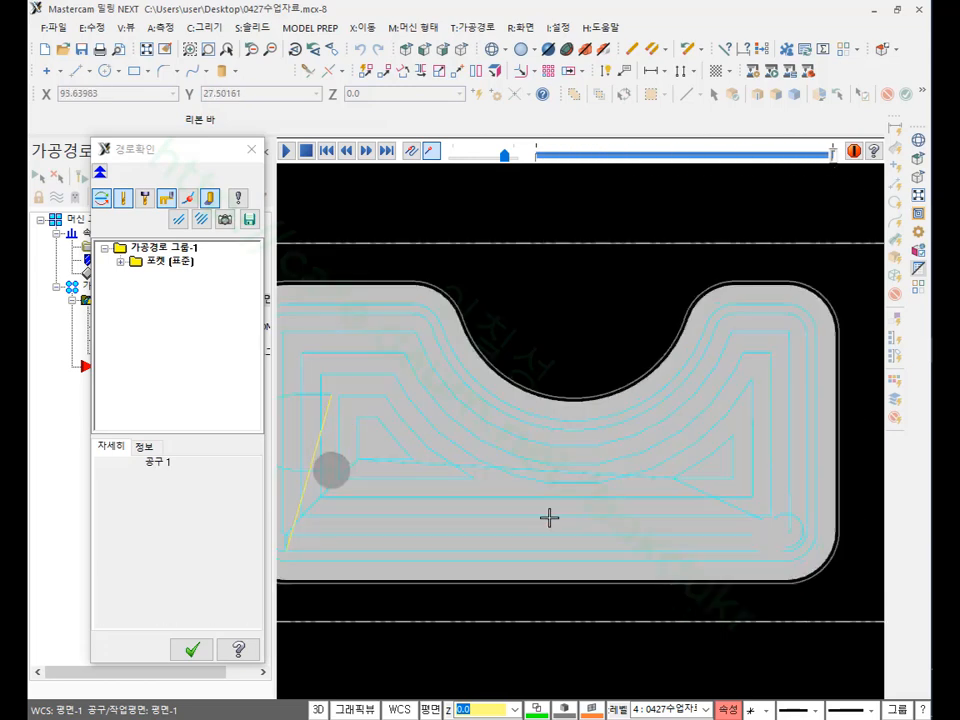
scroll(549, 517, "up", 4)
scroll(575, 448, "down", 3)
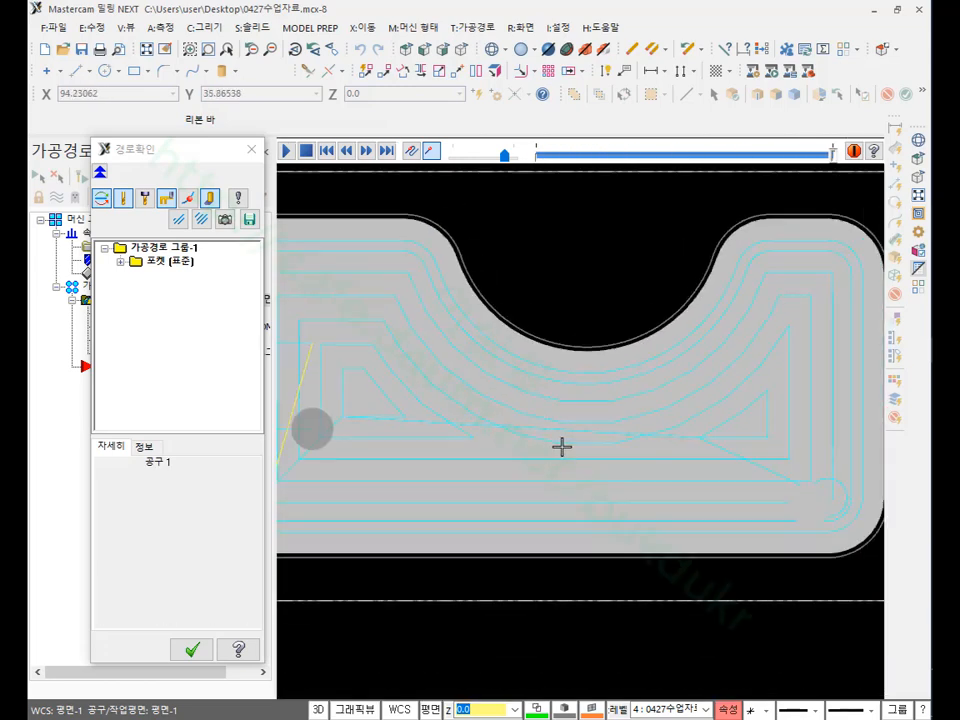
scroll(562, 447, "down", 2)
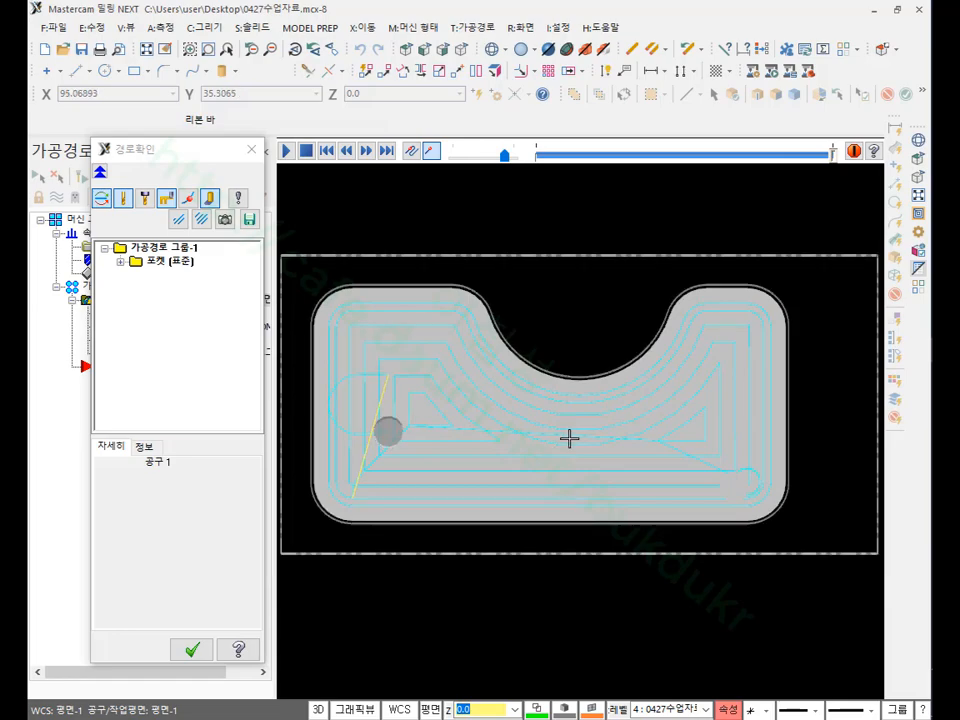
middle_click_drag(568, 437, 628, 392)
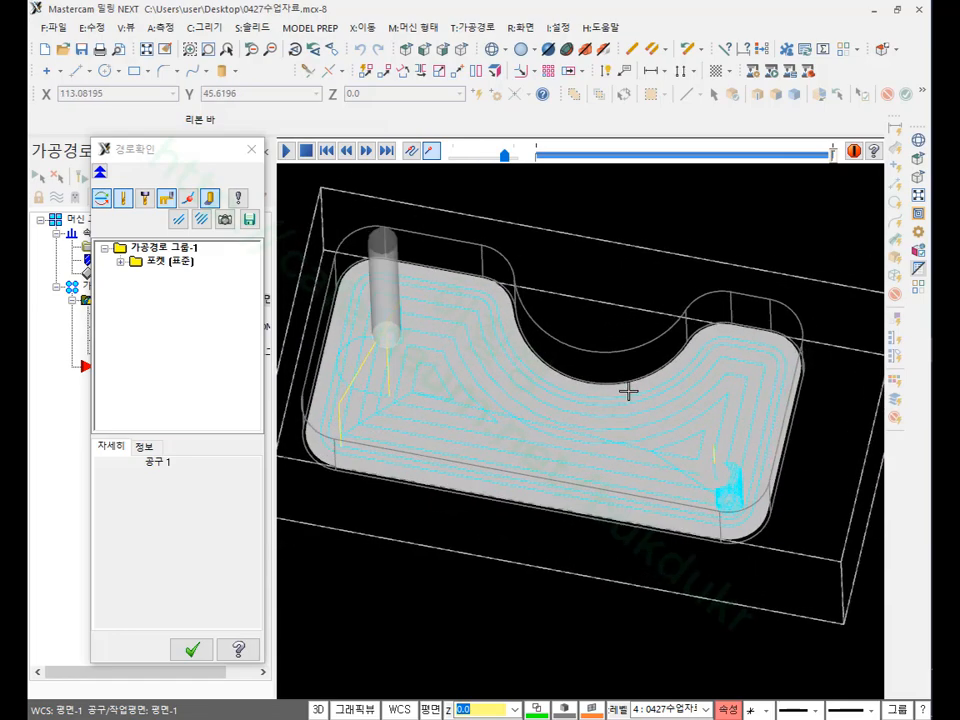
Step: Examine the gap between the cut area and the curved pocket wall, mark it with a temporary screen sketch, and close the backplot
scroll(731, 315, "up", 5)
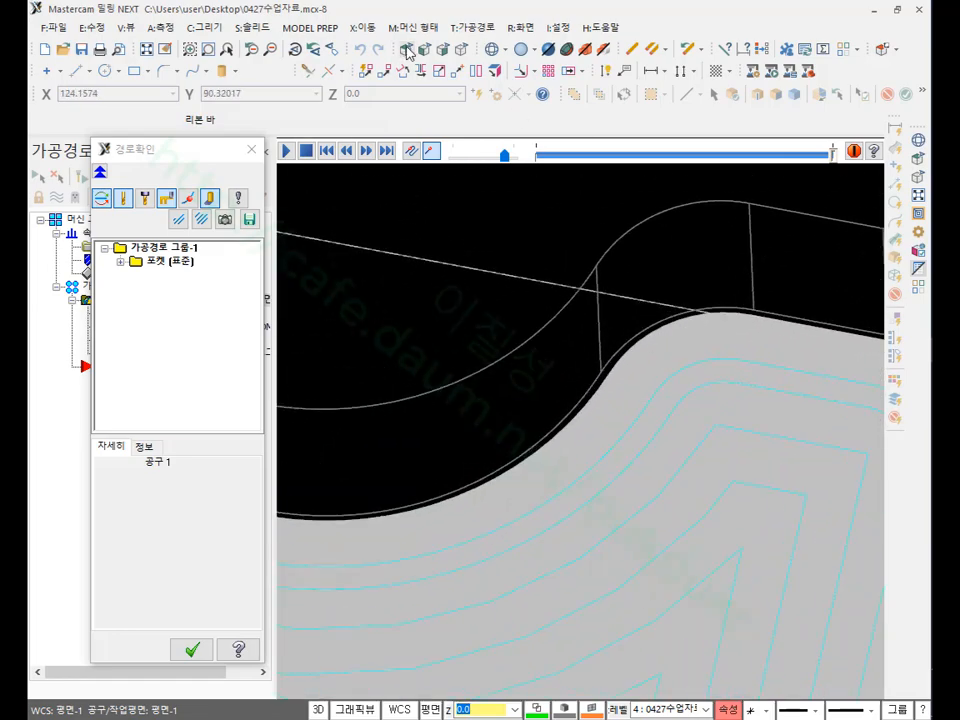
left_click(418, 48)
scroll(660, 344, "up", 4)
scroll(645, 346, "up", 2)
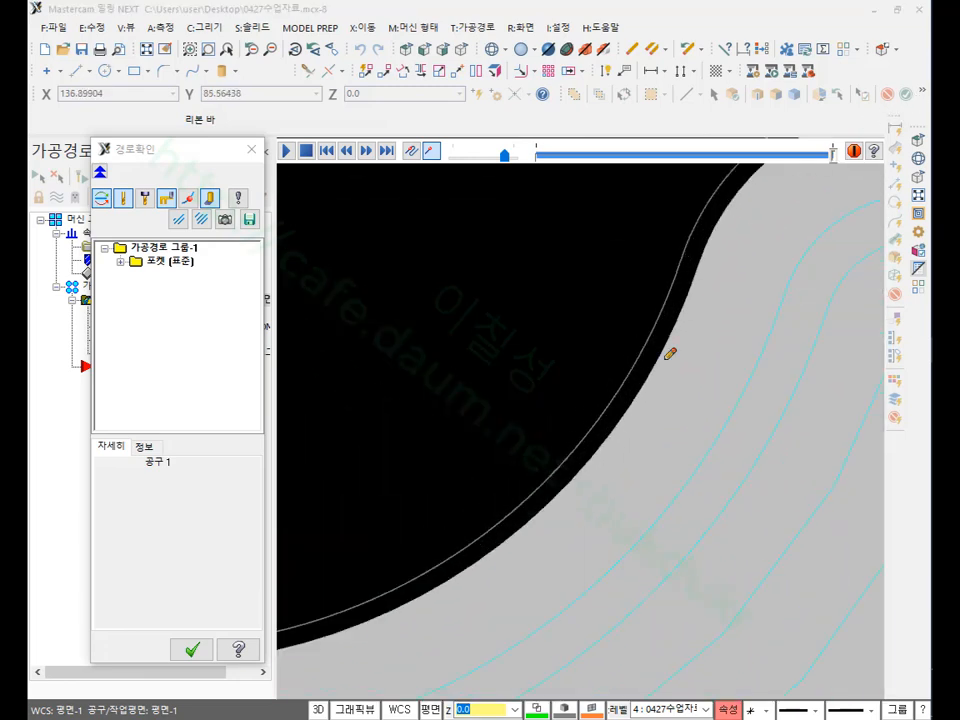
left_click_drag(596, 336, 661, 388)
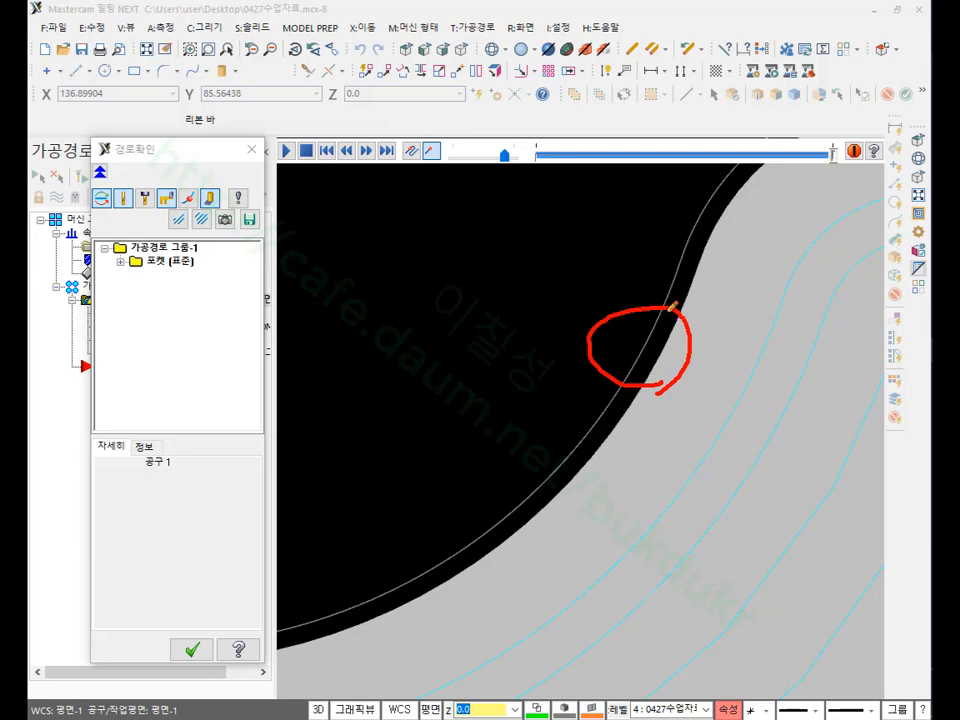
right_click(540, 261)
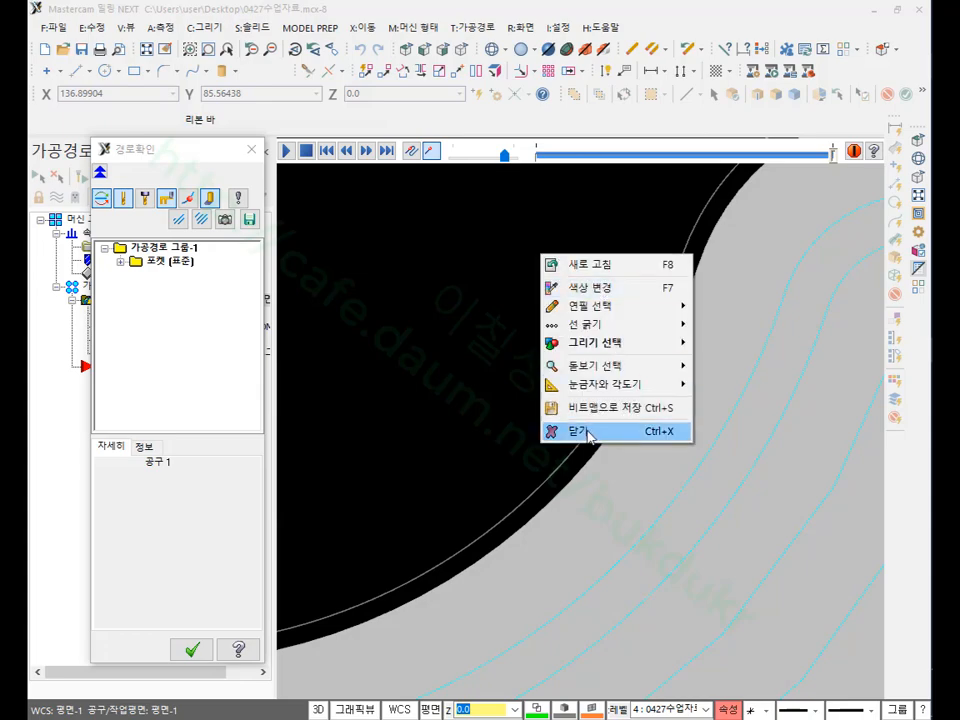
left_click(551, 430)
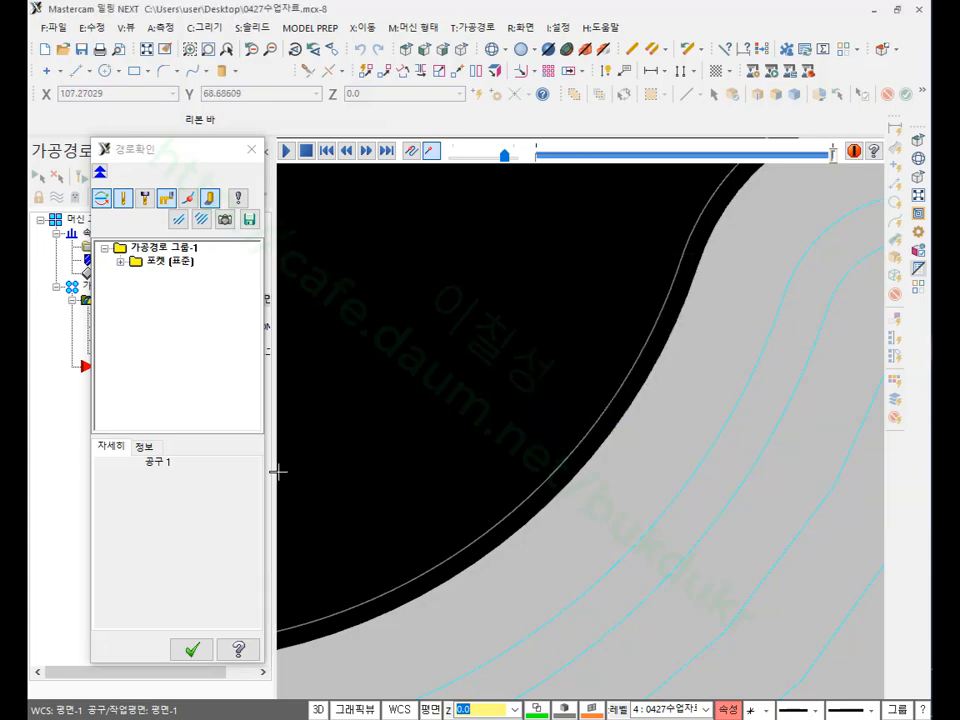
left_click(192, 649)
Step: View the toolpath in isometric and open the pocket operation's helix entry motion (진입 동작) parameters
left_click(461, 49)
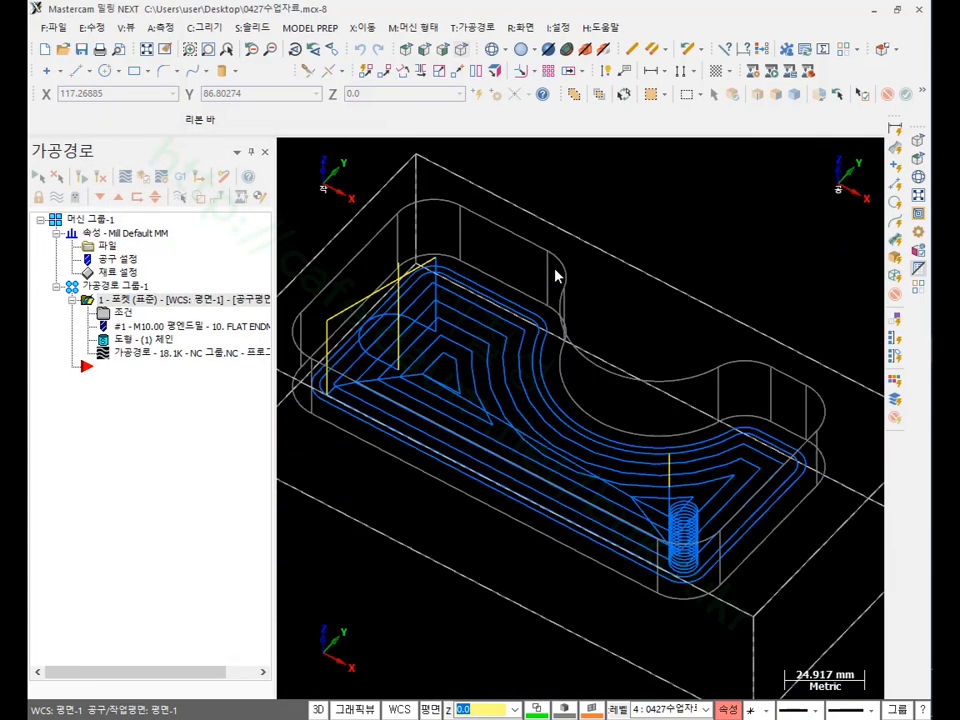
left_click(122, 312)
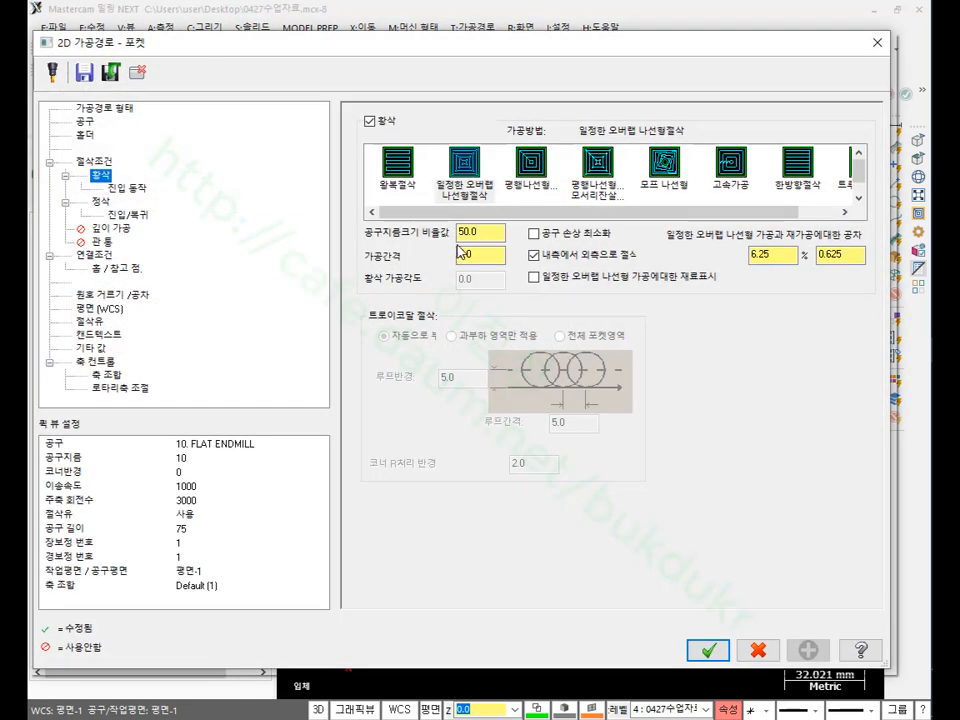
left_click(121, 188)
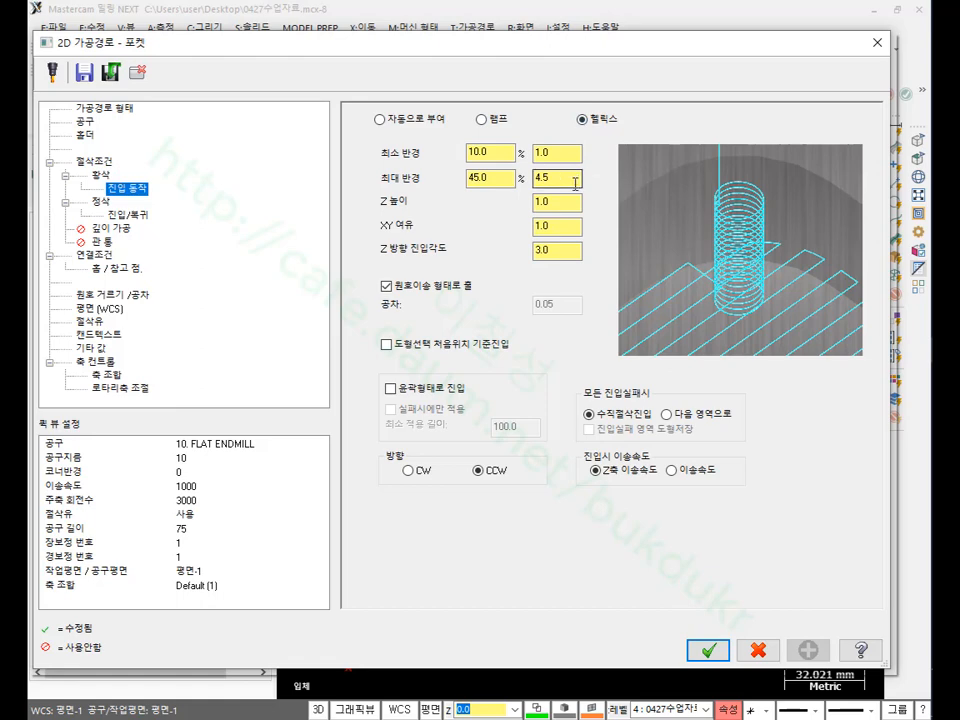
mouse_move(562, 204)
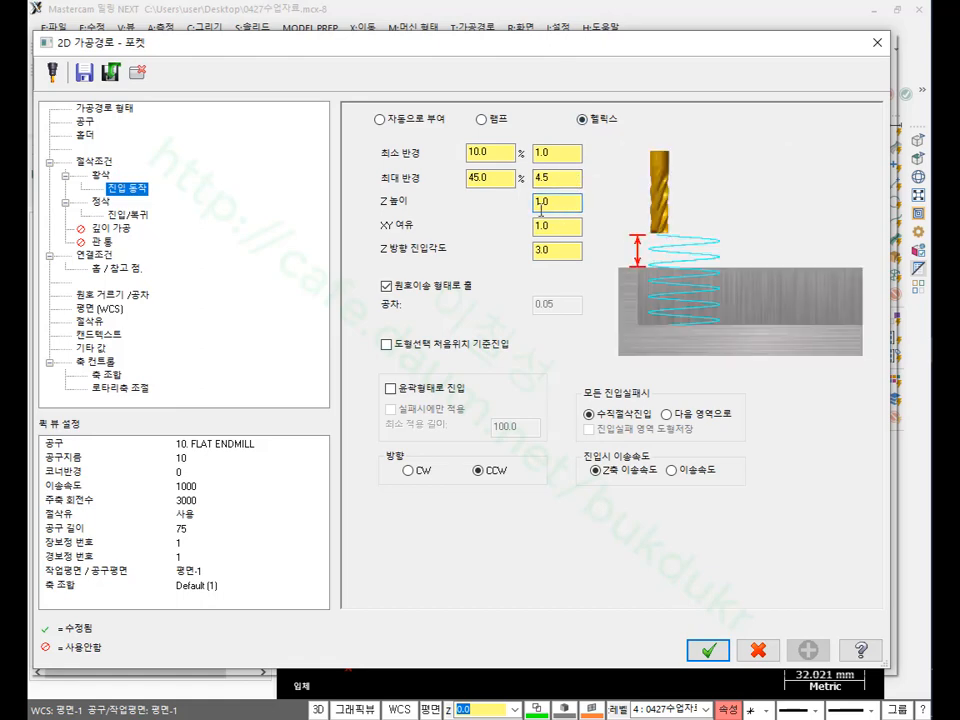
Step: Review the top of stock (재료상단) and depth (가공깊이) values in the linking parameters
left_click(100, 257)
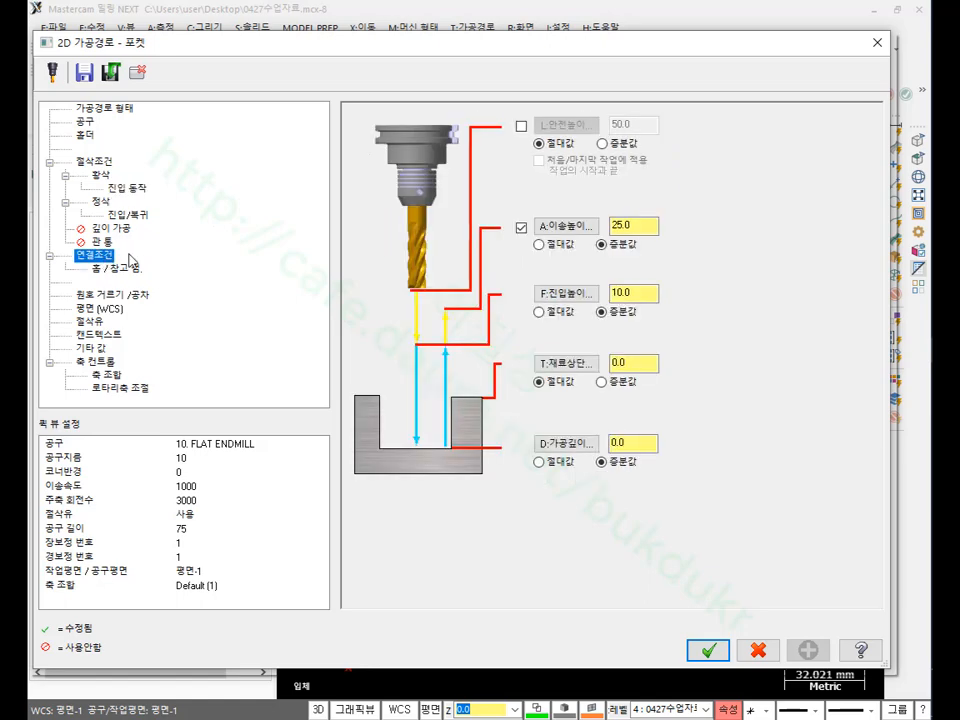
left_click(644, 365)
left_click(640, 364)
left_click(640, 441)
key("shift+Tab")
left_click(646, 443)
left_click(634, 365)
double_click(632, 365)
Step: Check the helix entry's Z height (Z 높이) in the entry motion settings and accept the operation parameters
left_click(127, 187)
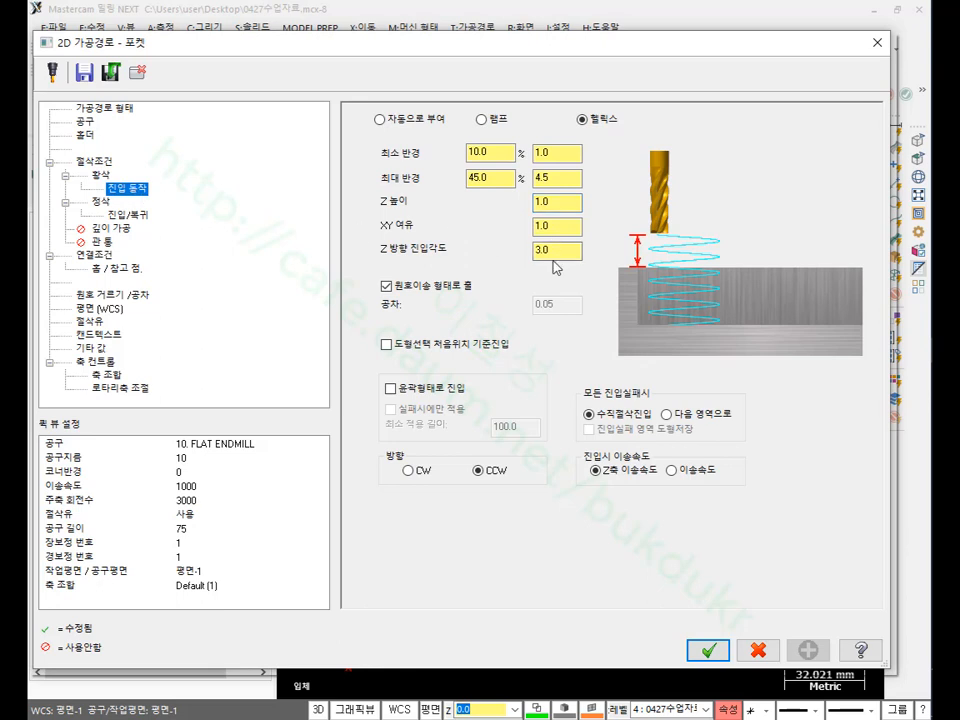
double_click(552, 202)
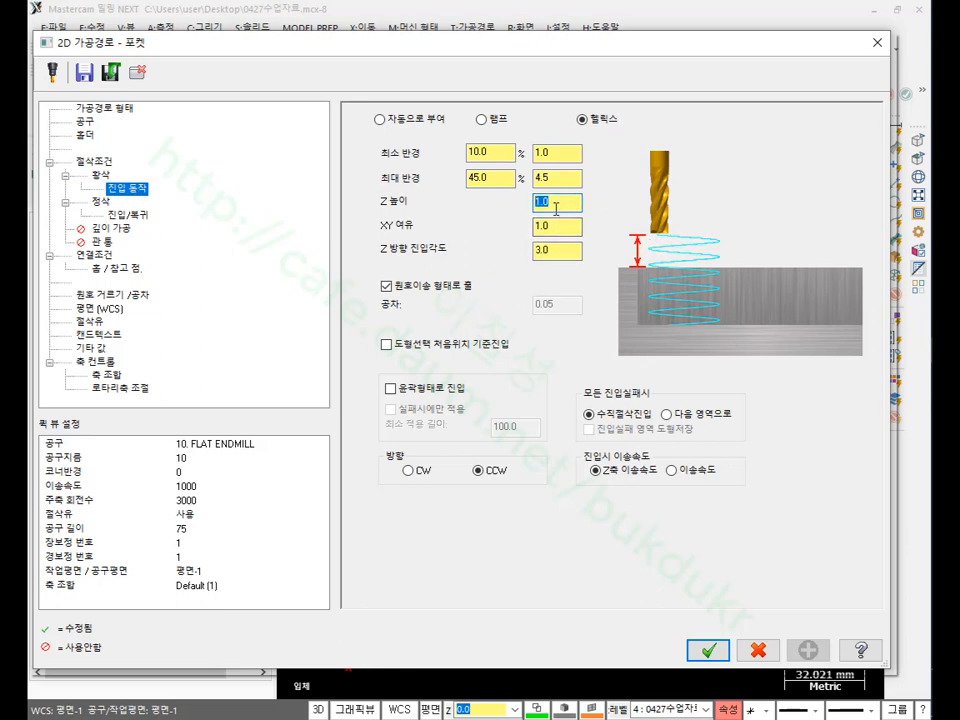
left_click(706, 649)
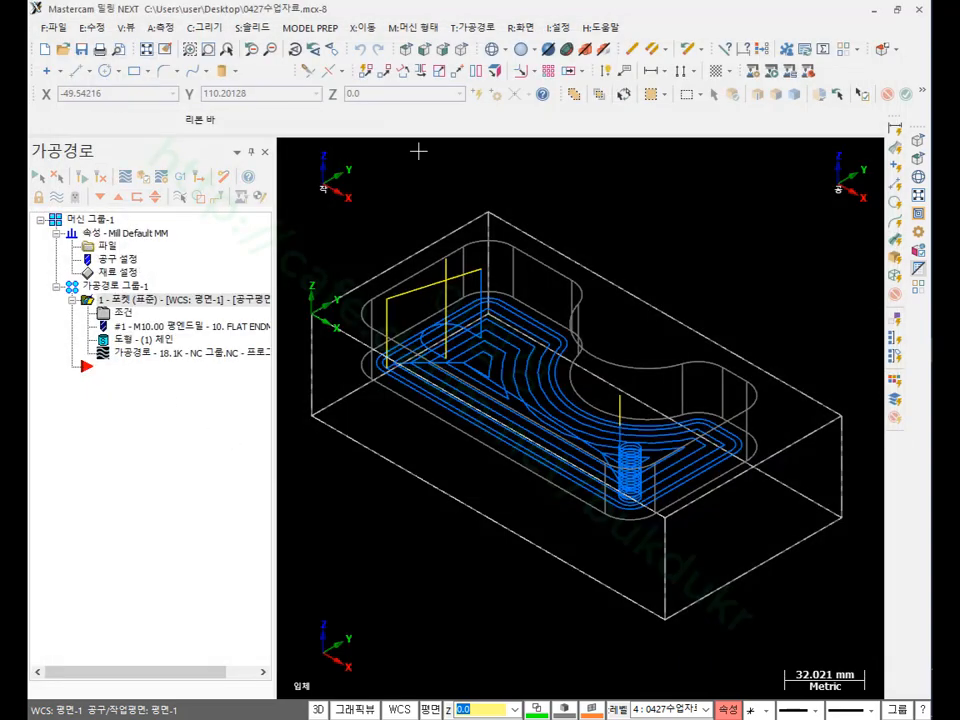
Step: View the helix entry from the front and backplot the tool to the helix start to check its Z height above the stock
left_click(427, 54)
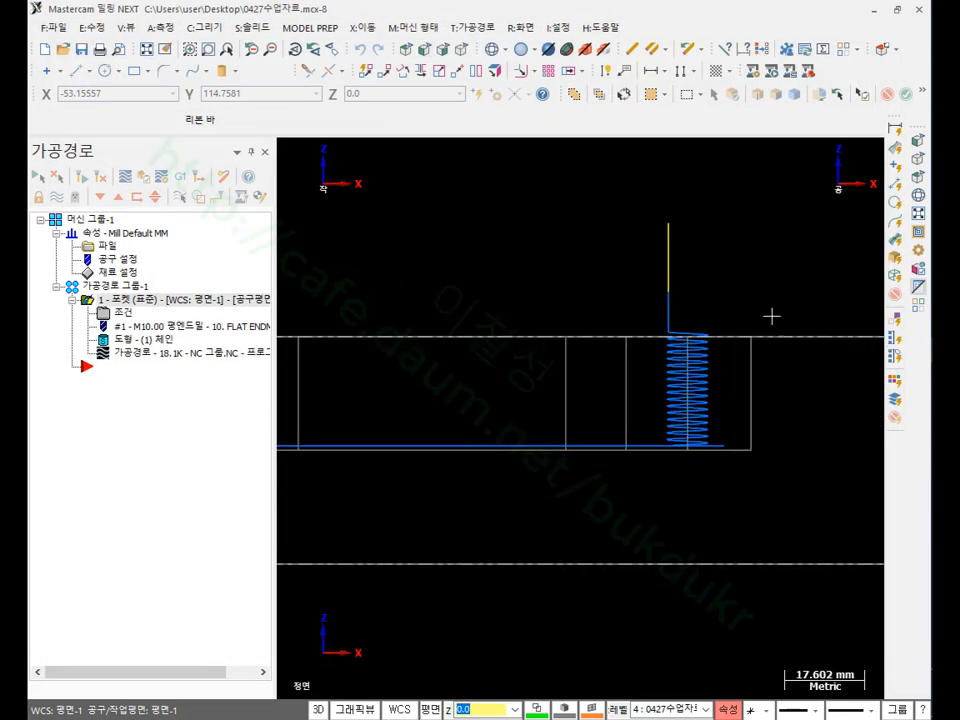
scroll(648, 338, "up", 5)
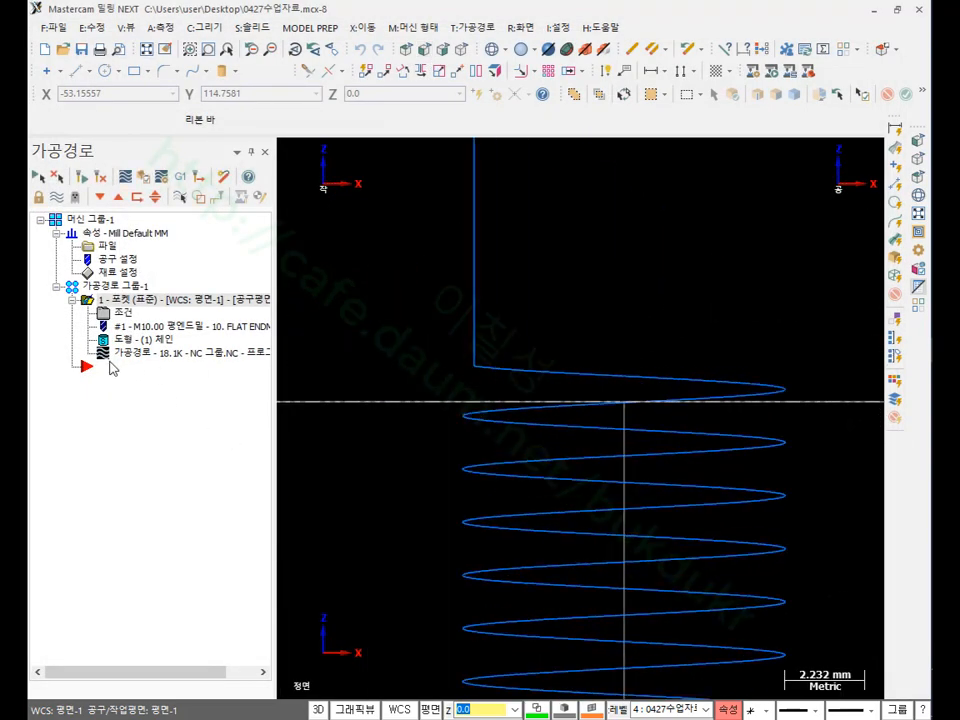
left_click(128, 357)
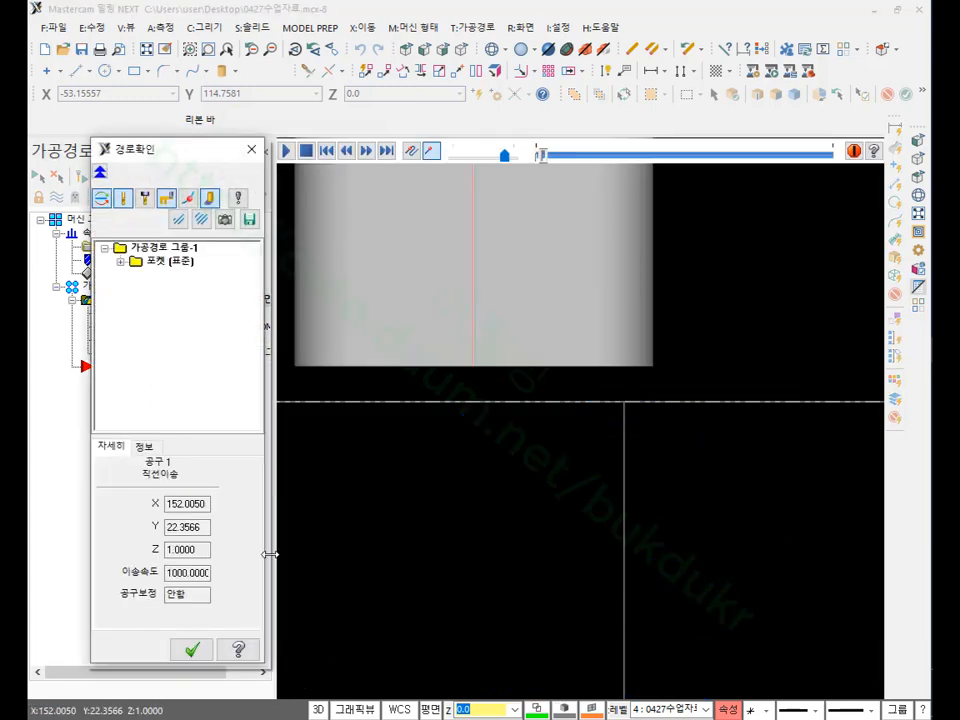
Step: Check the tool's Z coordinate at the helix start, follow the first helix turn in the backplot, and close the backplot
double_click(208, 548)
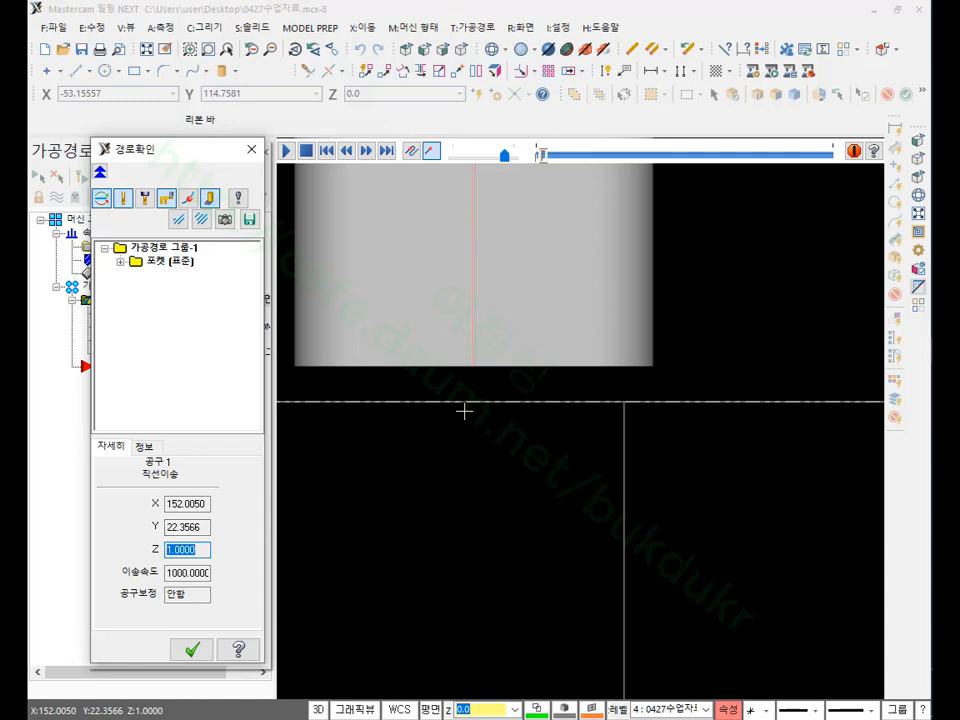
left_click(543, 497)
scroll(530, 372, "up", 1)
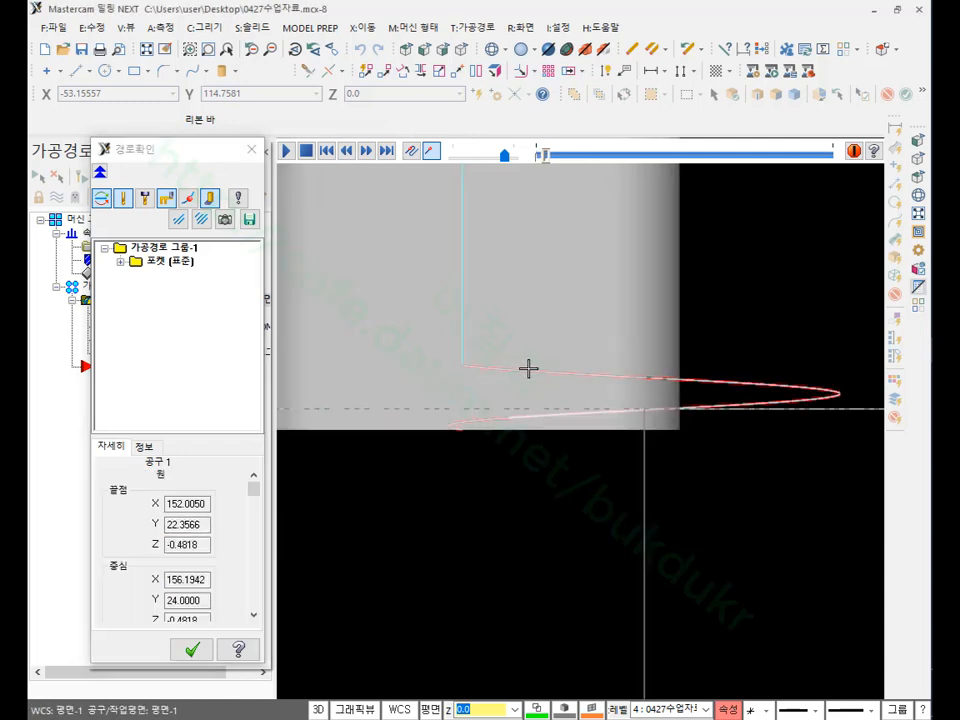
left_click(192, 650)
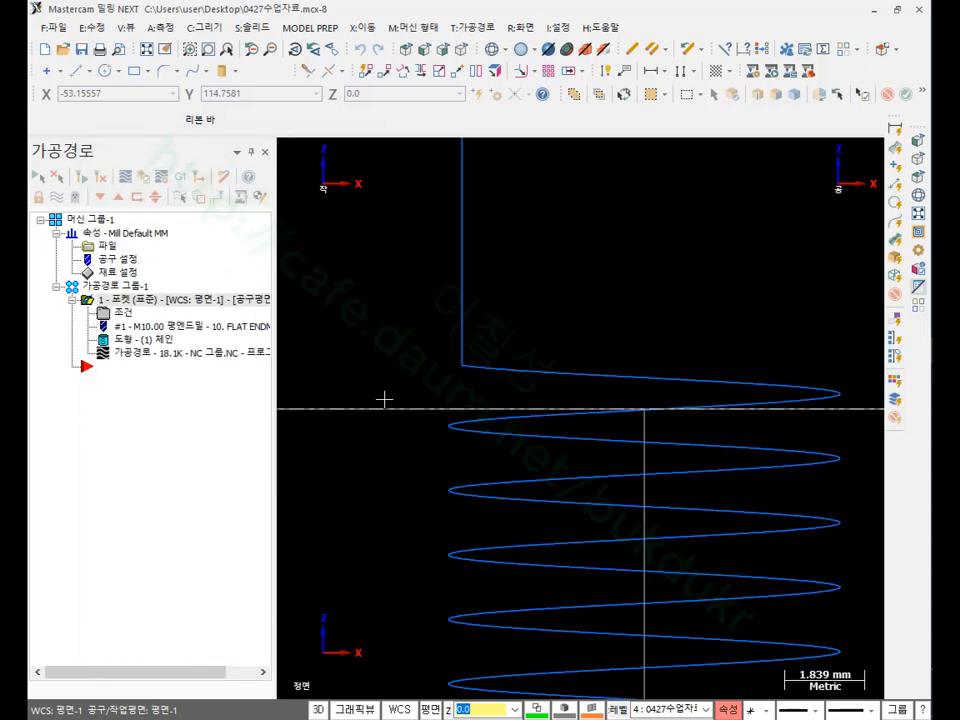
Step: Set the pocket operation's wall stock (측벽면 가공여유) and floor stock (바닥면 가공여유) to 0.0 in the cutting conditions
left_click(120, 316)
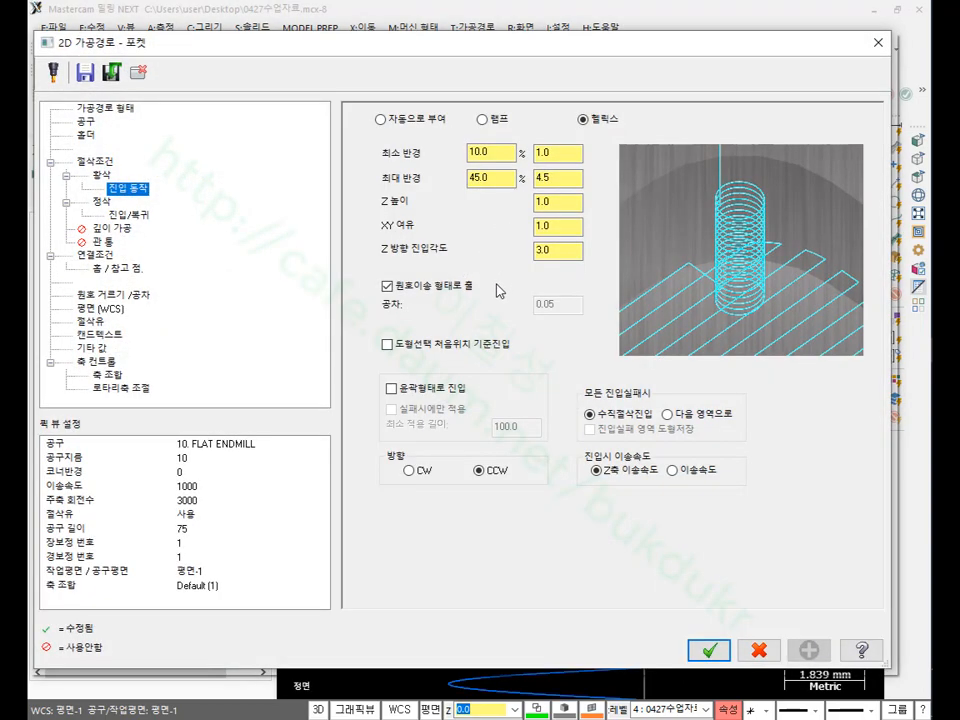
left_click(560, 258)
left_click(101, 201)
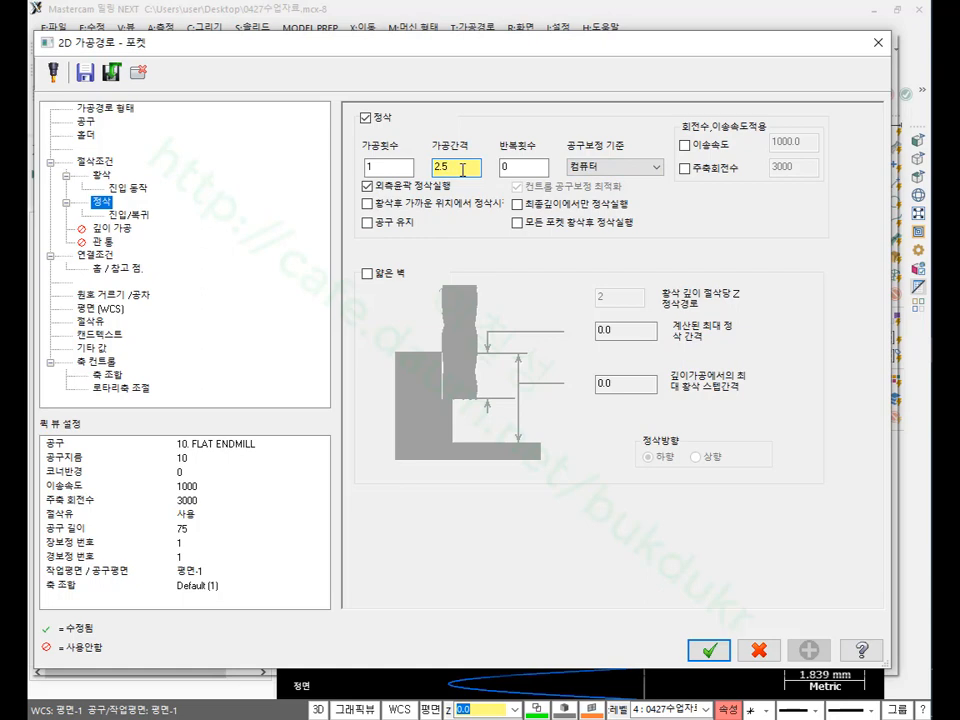
left_click(98, 162)
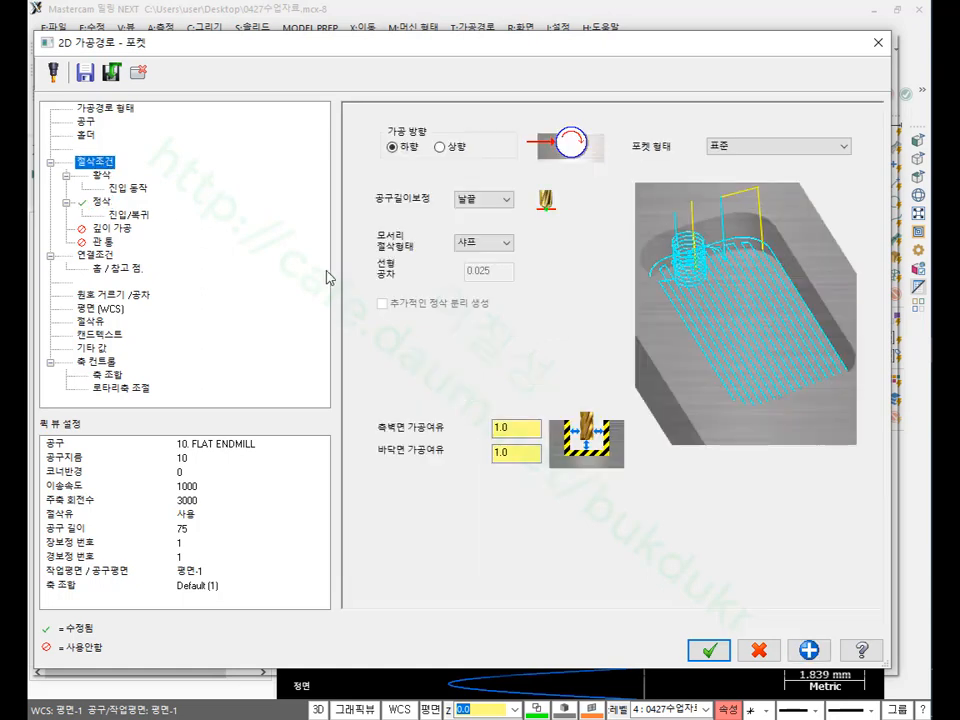
double_click(516, 428)
type("0")
double_click(521, 452)
type("0")
left_click(528, 430)
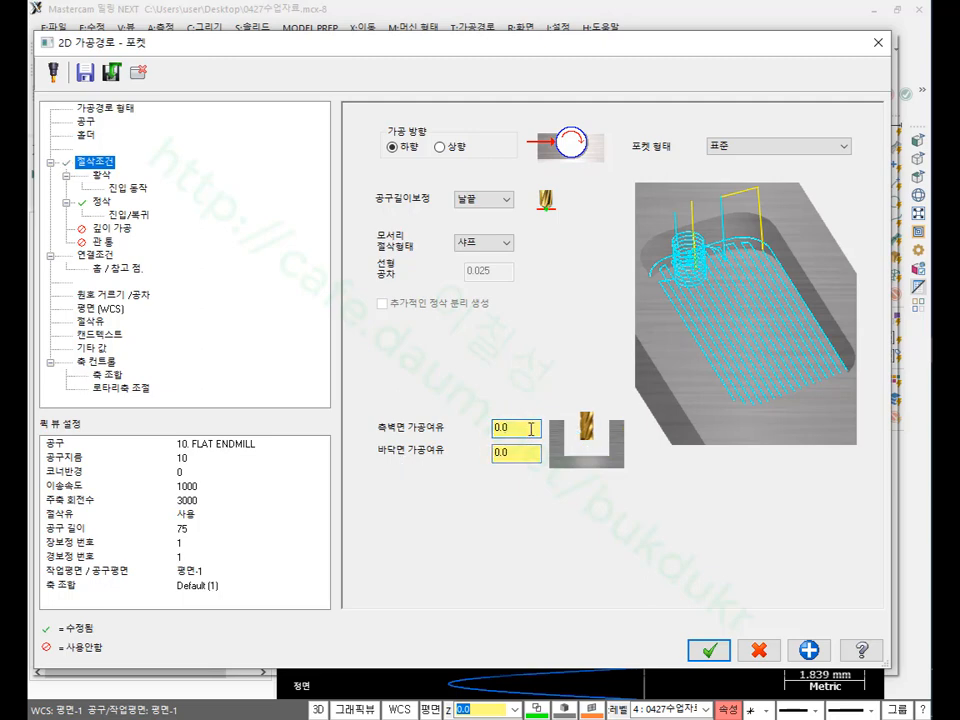
Step: Set the finish pass (정삭) spacing (가공간격) to 0.5
left_click(104, 203)
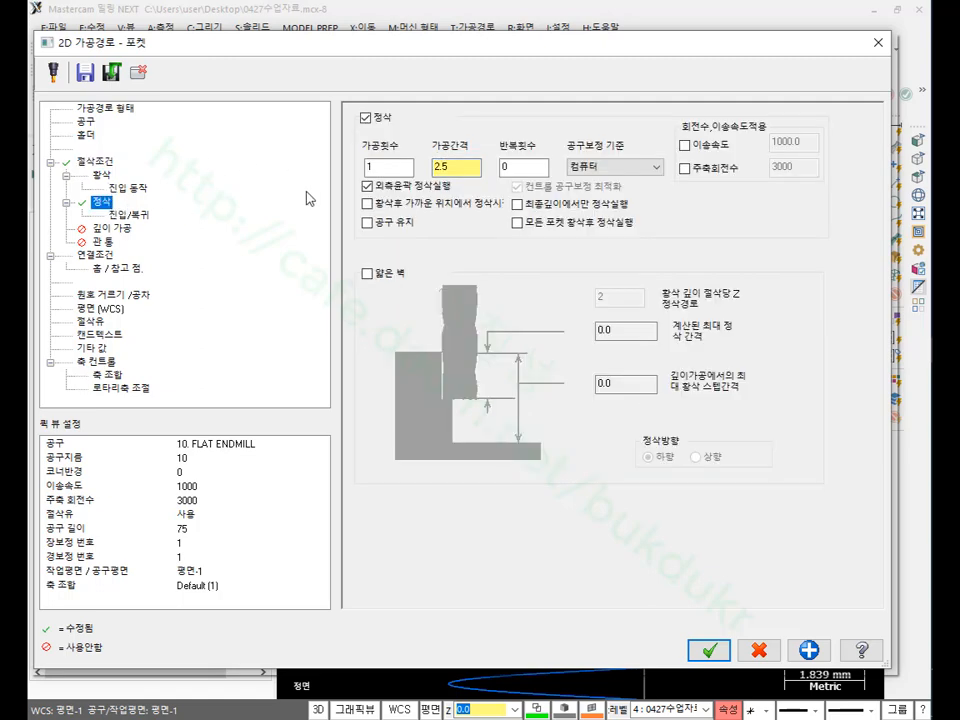
left_click_drag(467, 169, 383, 173)
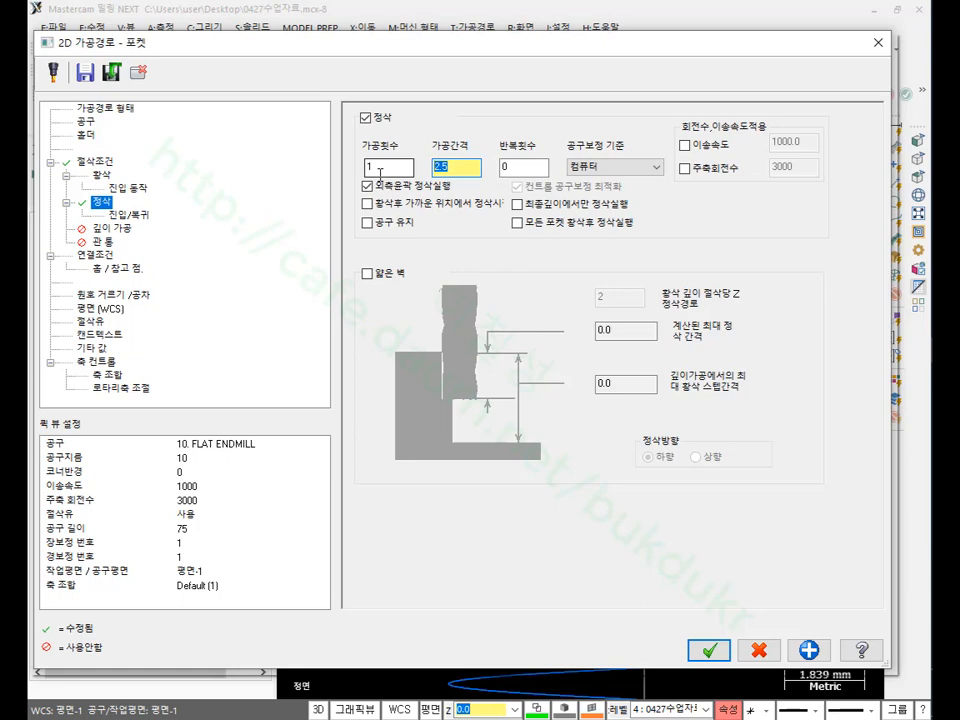
type("0.5")
Step: Set the finish entry line length and arc radius to 1.0, copy them to the exit, and accept the operation parameters
left_click(128, 214)
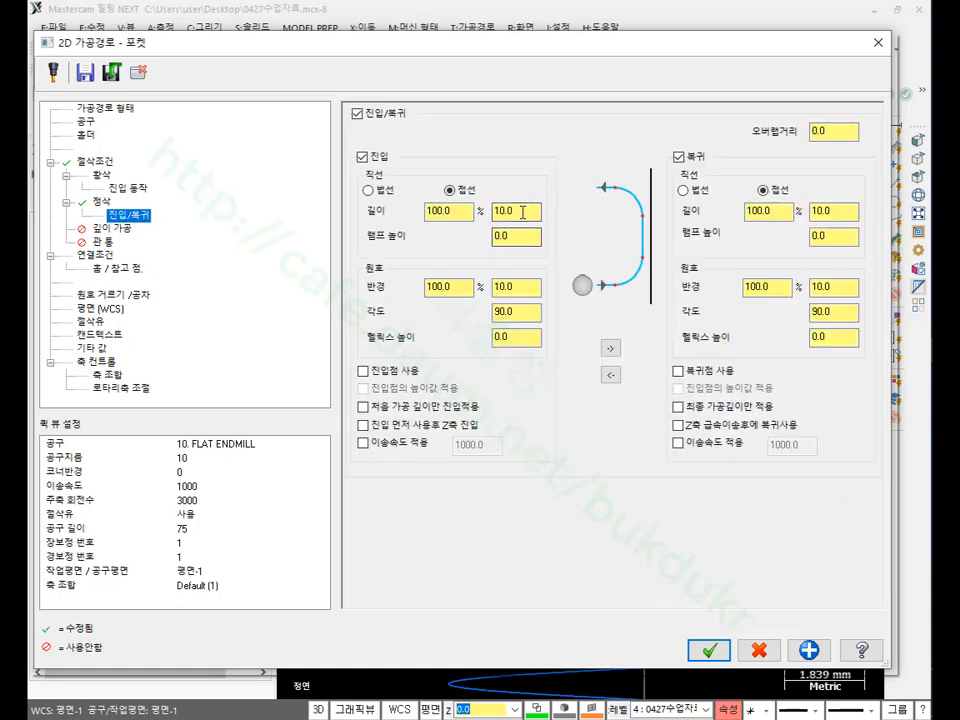
left_click_drag(522, 212, 489, 221)
type("1")
left_click_drag(513, 287, 483, 293)
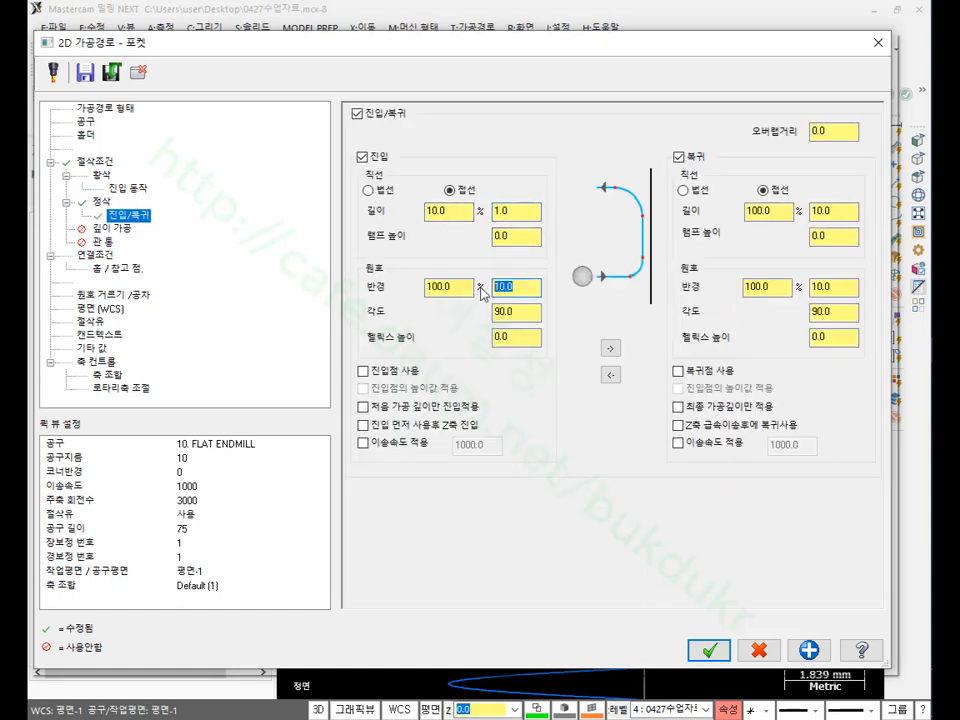
type("1")
left_click(609, 348)
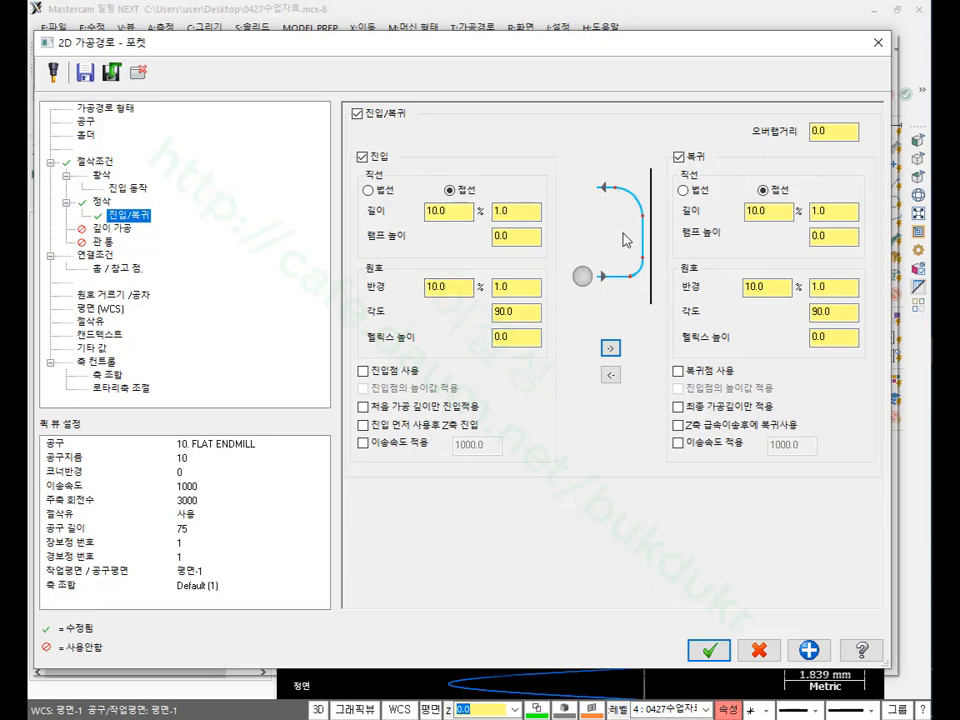
left_click(709, 650)
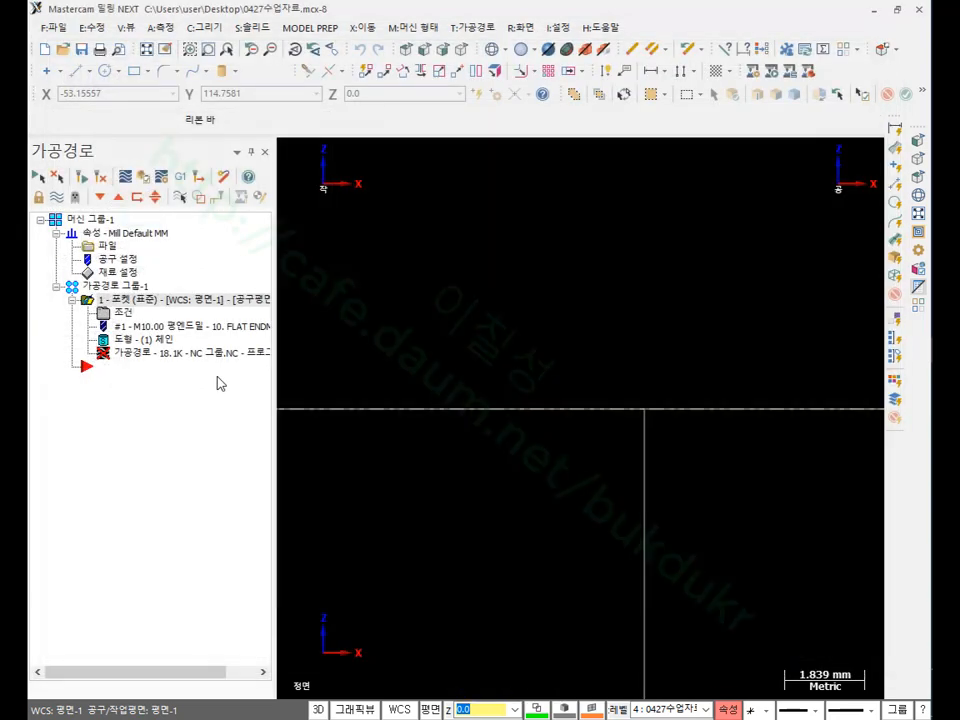
Step: Examine the finish pass entry and exit arcs at the pocket's upper-left corner in top view
scroll(660, 255, "down", 6)
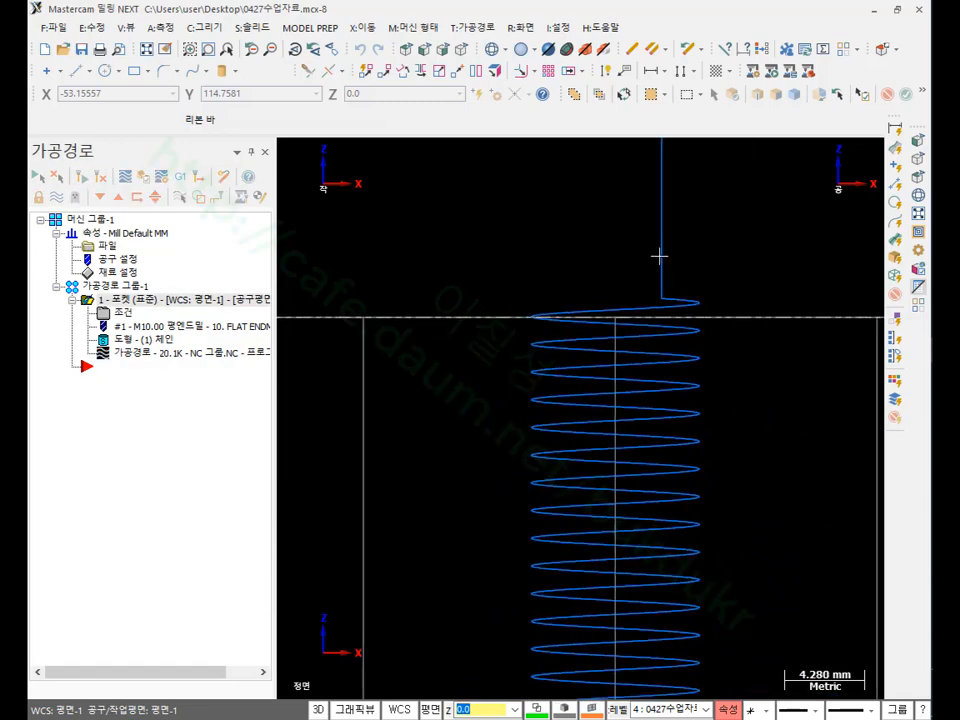
left_click(410, 52)
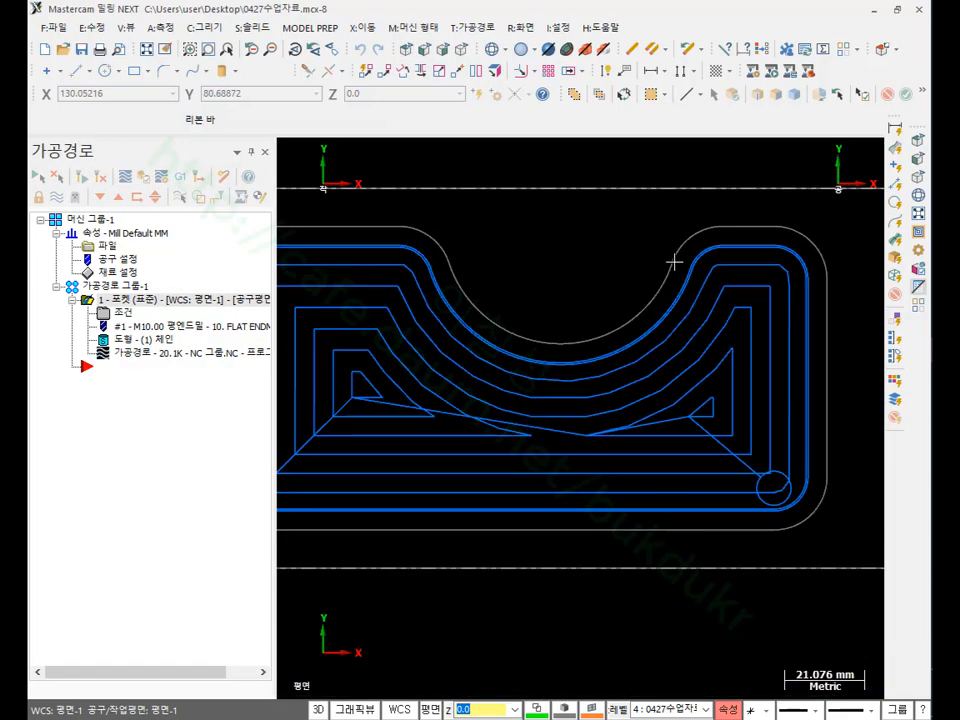
scroll(436, 289, "up", 1)
scroll(400, 275, "up", 6)
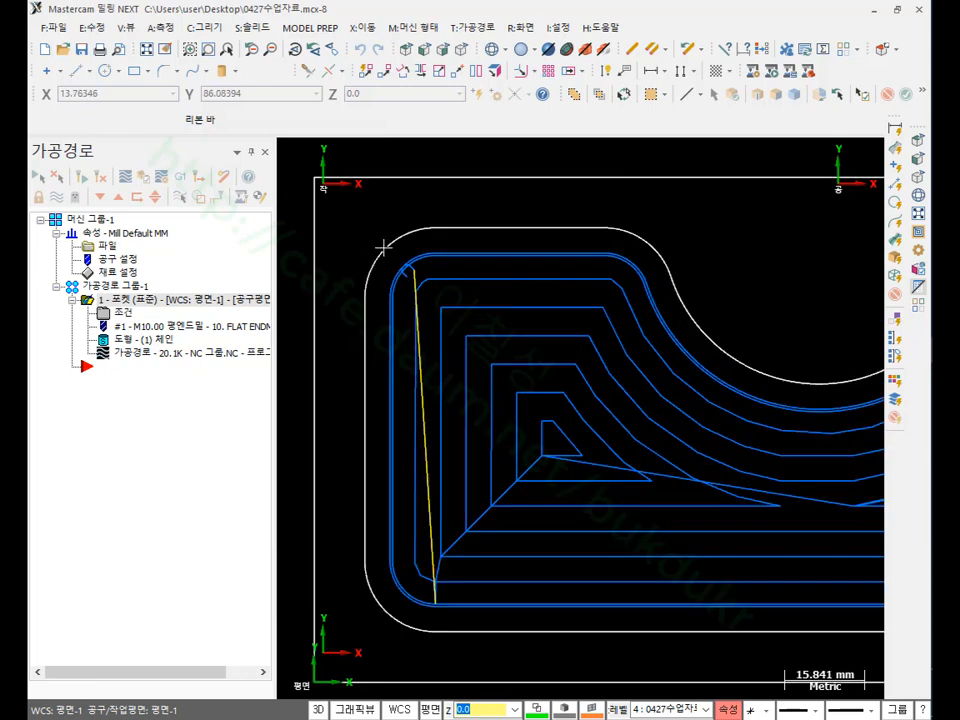
scroll(389, 268, "up", 7)
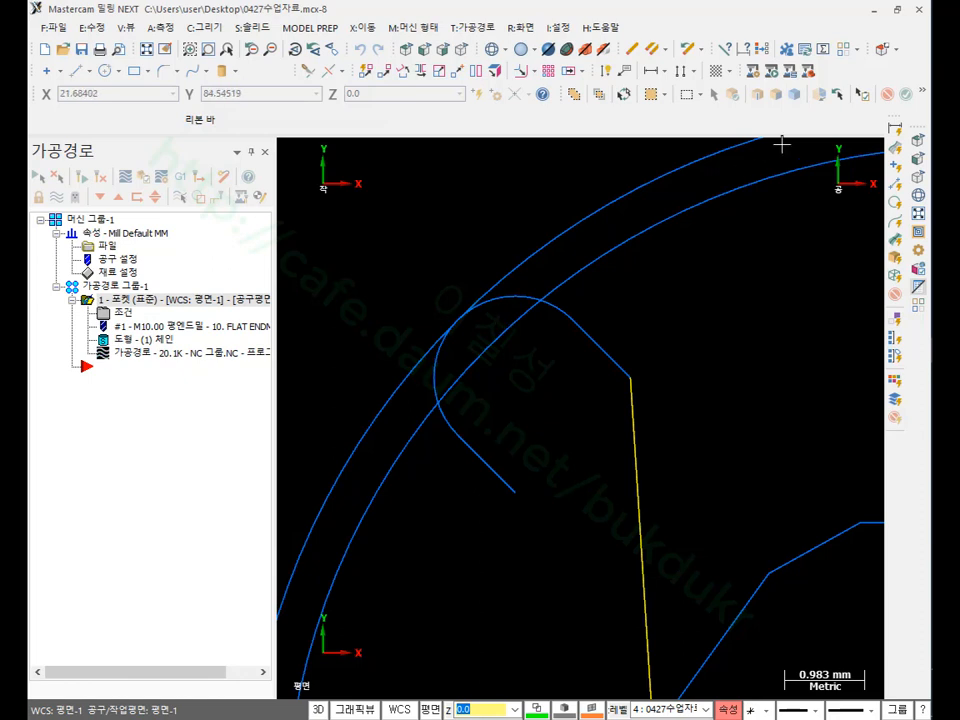
Step: Circle and trace the finish entry and exit moves with the red screen pen, and close the markup
mouse_move(533, 497)
left_mouse_down()
mouse_move(424, 469)
mouse_move(690, 368)
mouse_move(605, 413)
mouse_move(624, 349)
mouse_move(574, 306)
mouse_move(450, 313)
left_mouse_up()
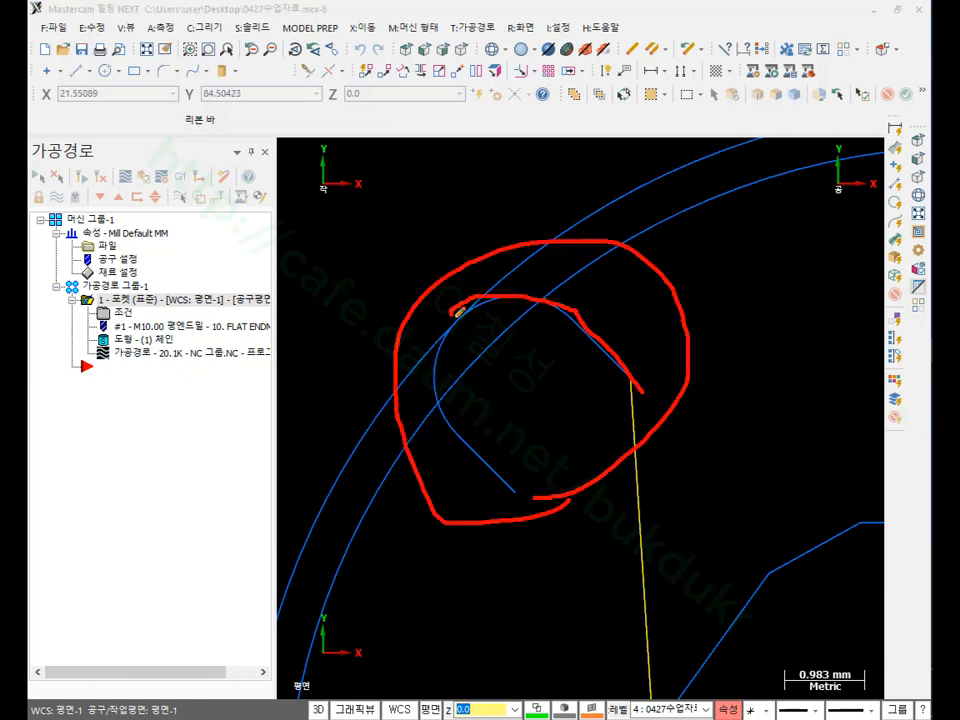
mouse_move(545, 520)
left_mouse_down()
mouse_move(439, 364)
mouse_move(505, 298)
left_mouse_up()
right_click(659, 247)
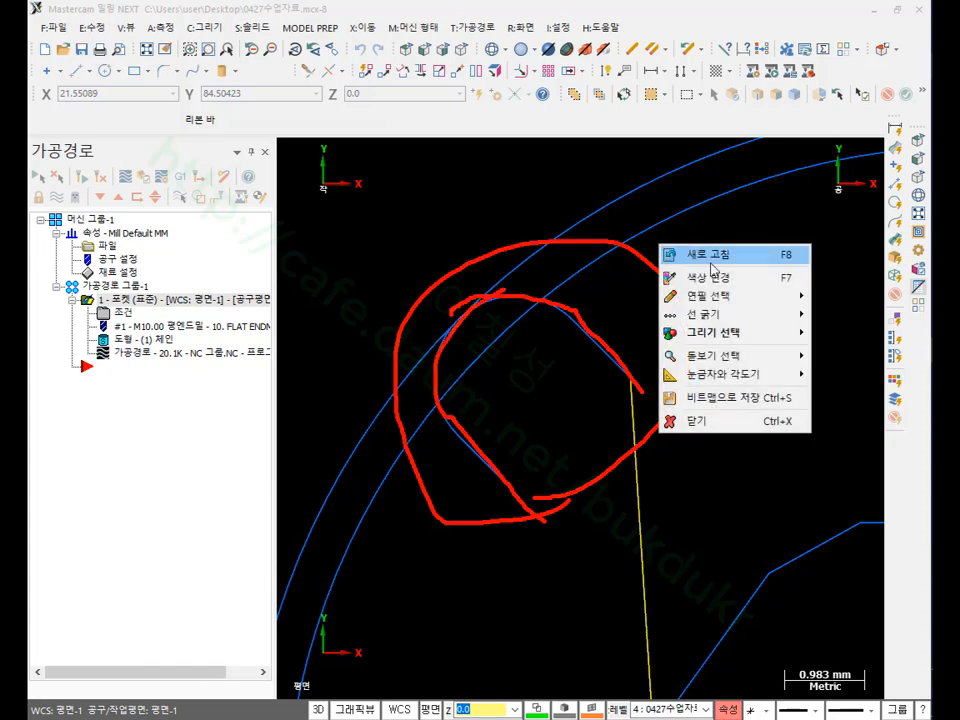
left_click(711, 428)
Step: Inspect the whole regenerated pocket toolpath in isometric view
scroll(435, 277, "down", 12)
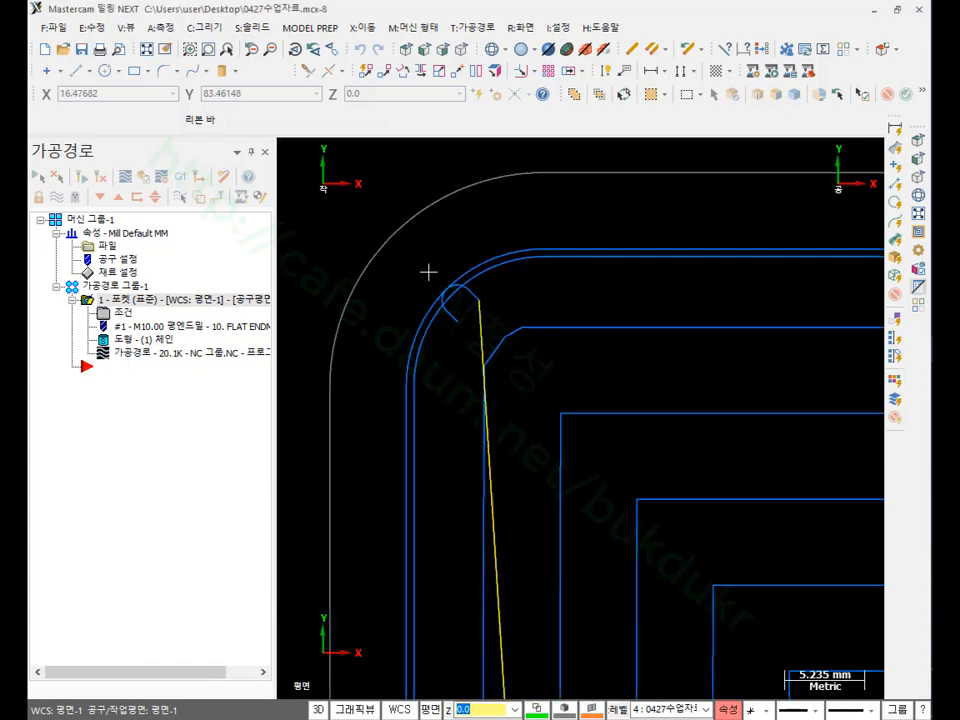
scroll(425, 269, "down", 4)
left_click(462, 51)
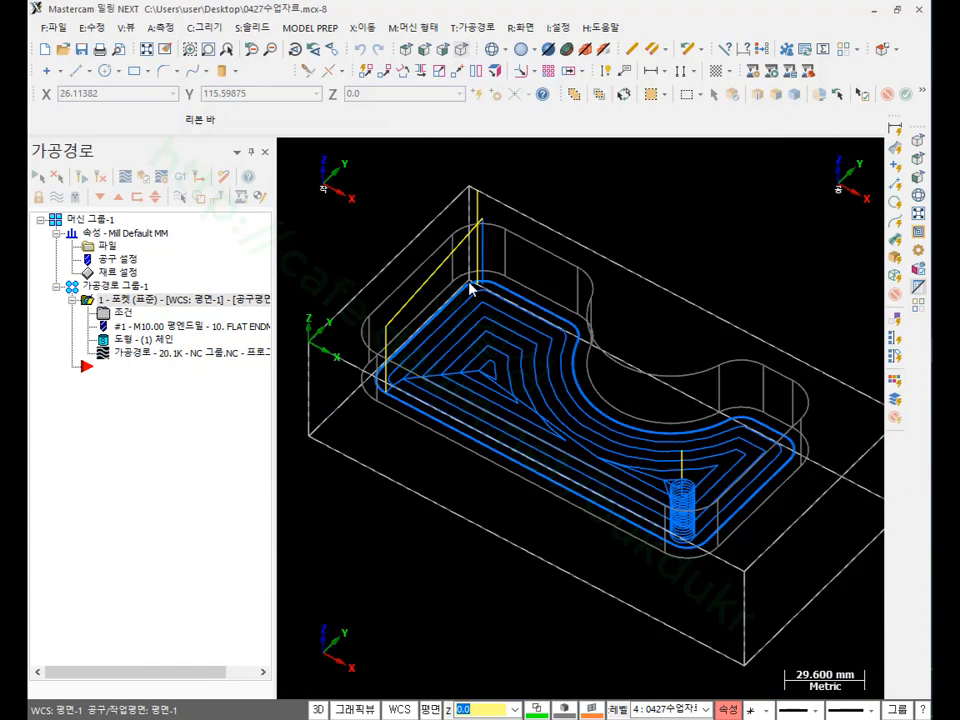
scroll(471, 290, "down", 3)
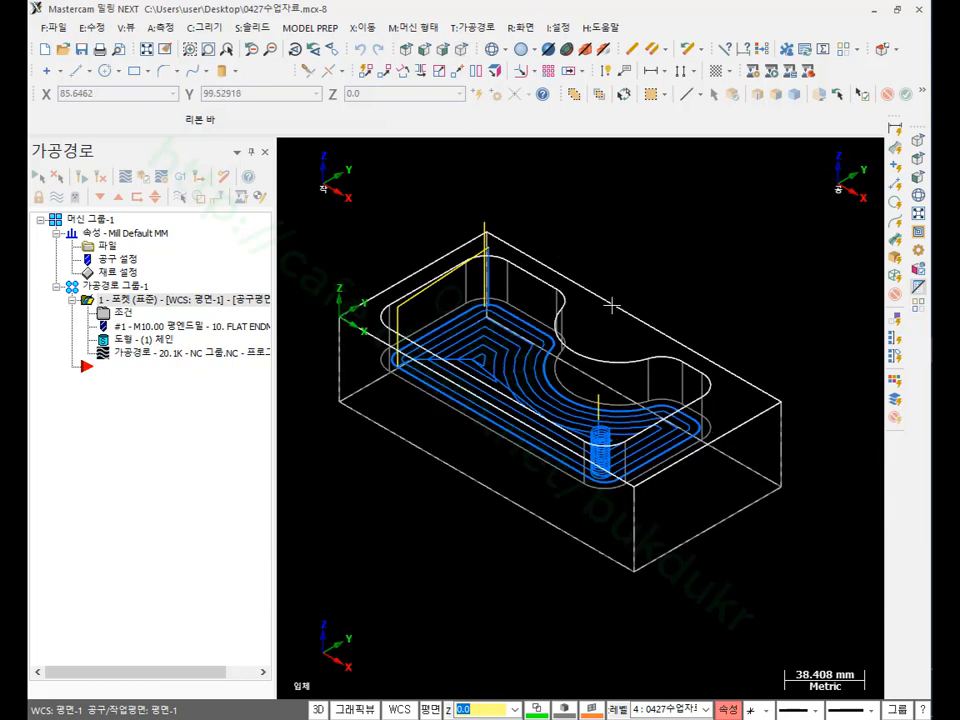
scroll(700, 393, "down", 1)
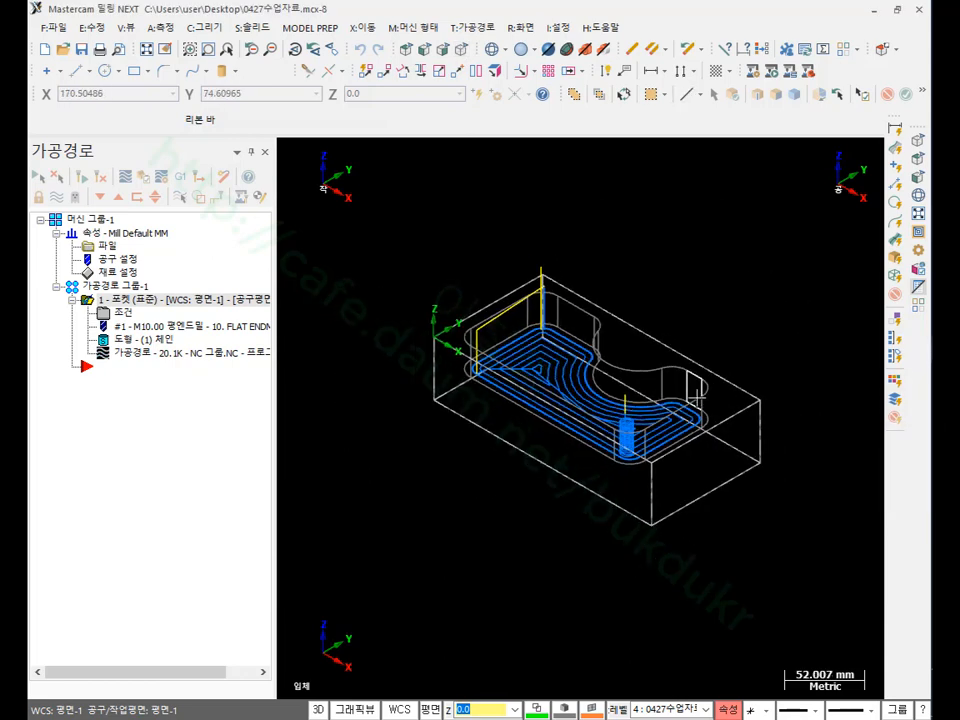
scroll(675, 360, "up", 2)
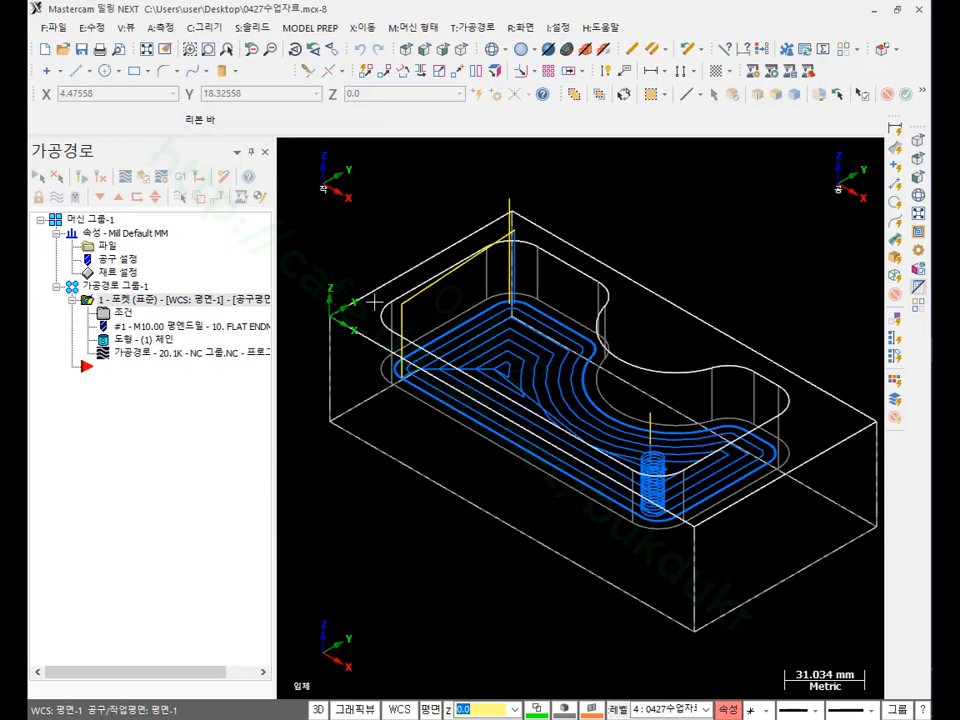
Step: Mark the pocket's width with dimension arrows and a ± tolerance note over the top view, and close the markup
left_click(309, 45)
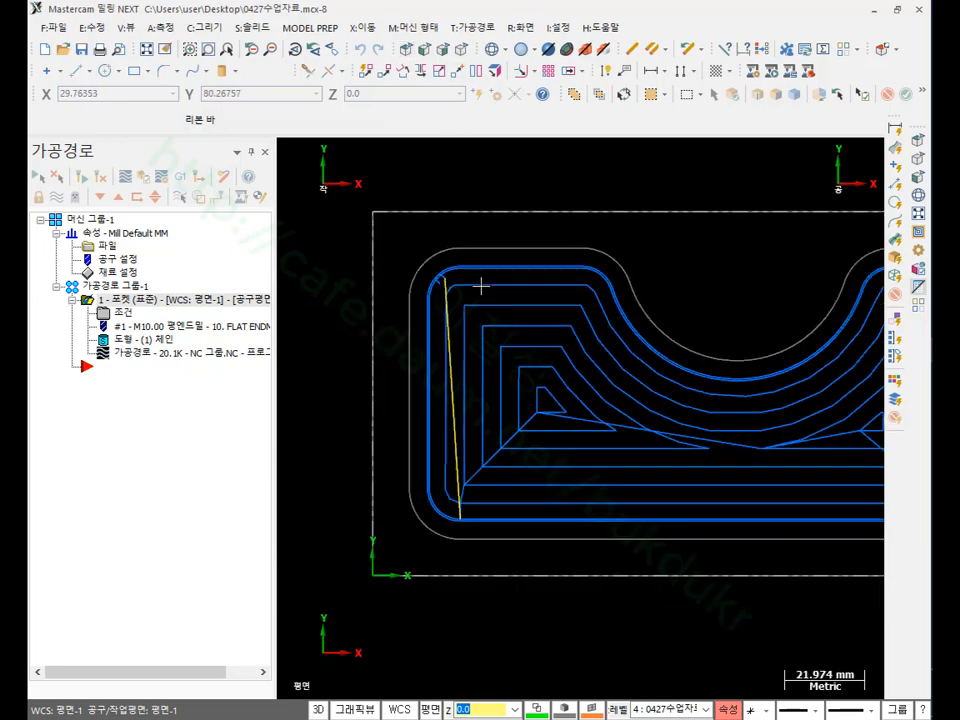
scroll(481, 287, "down", 1)
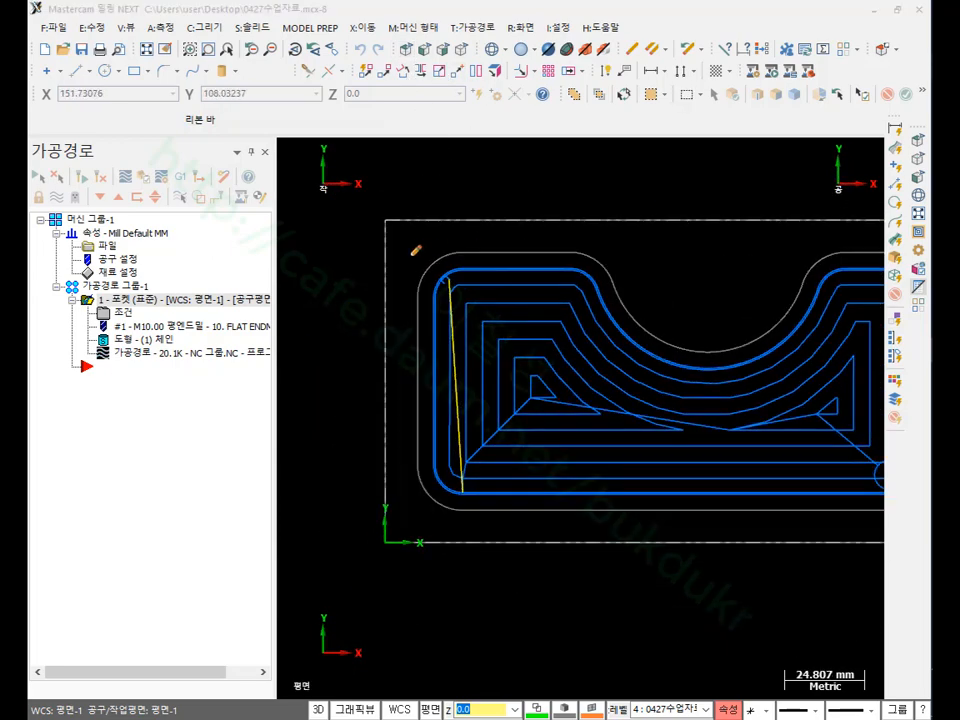
left_click_drag(476, 251, 556, 251)
left_click_drag(498, 511, 578, 511)
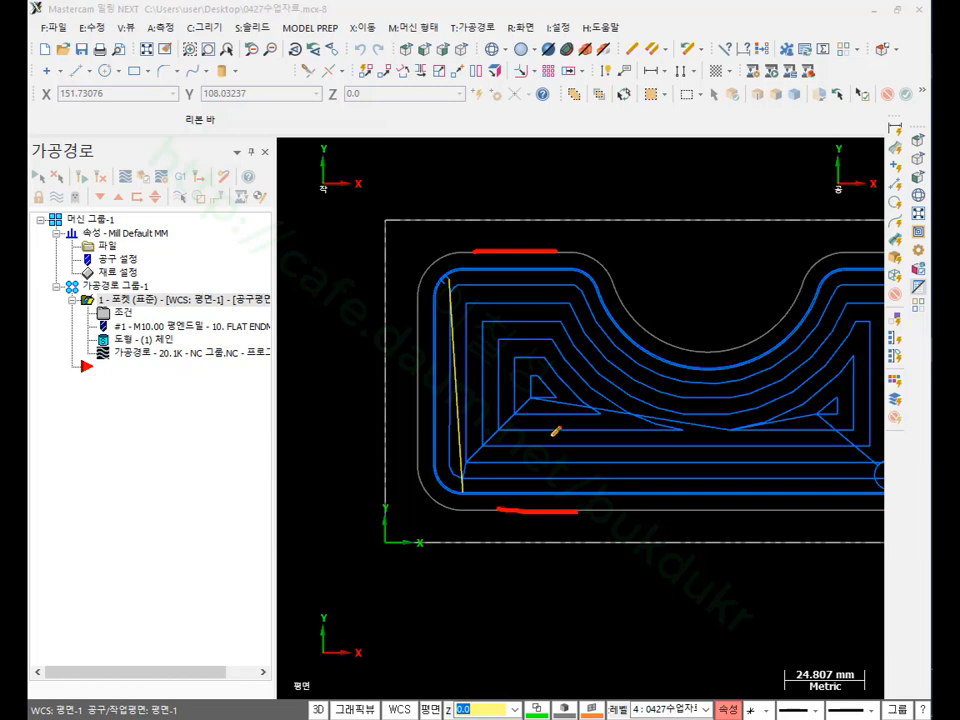
mouse_move(521, 268)
left_mouse_down()
mouse_move(521, 508)
mouse_move(547, 474)
left_mouse_up()
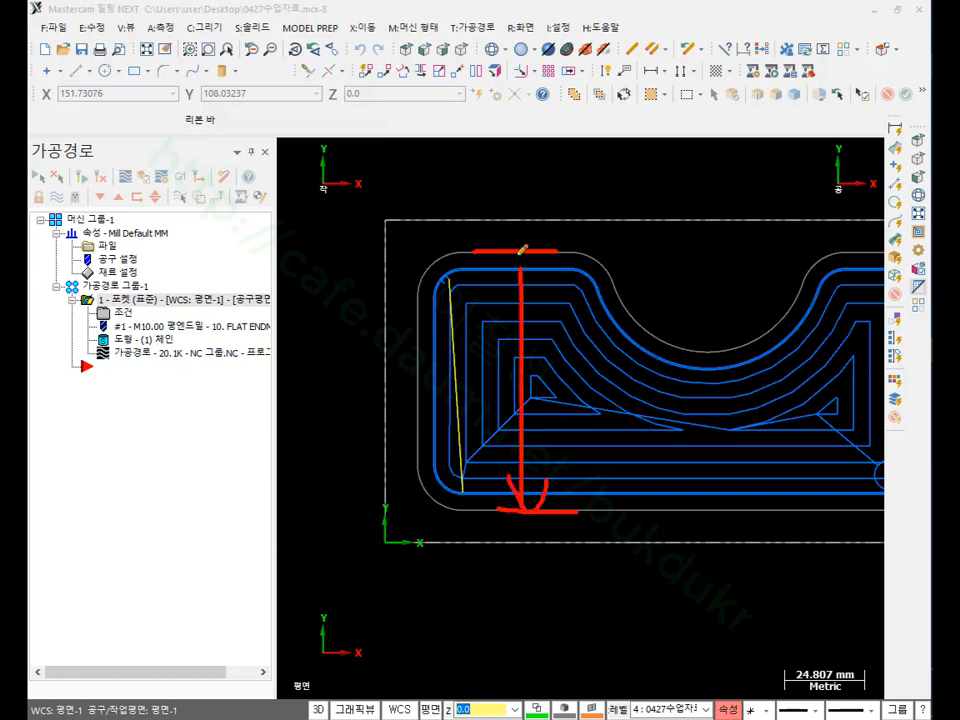
left_click_drag(503, 282, 541, 281)
left_click_drag(594, 368, 568, 402)
mouse_move(564, 374)
left_mouse_down()
mouse_move(583, 406)
mouse_move(582, 370)
mouse_move(591, 423)
left_mouse_up()
left_click_drag(628, 386, 686, 383)
mouse_move(668, 371)
left_mouse_down()
mouse_move(669, 407)
mouse_move(772, 433)
left_mouse_up()
left_click_drag(690, 430, 783, 418)
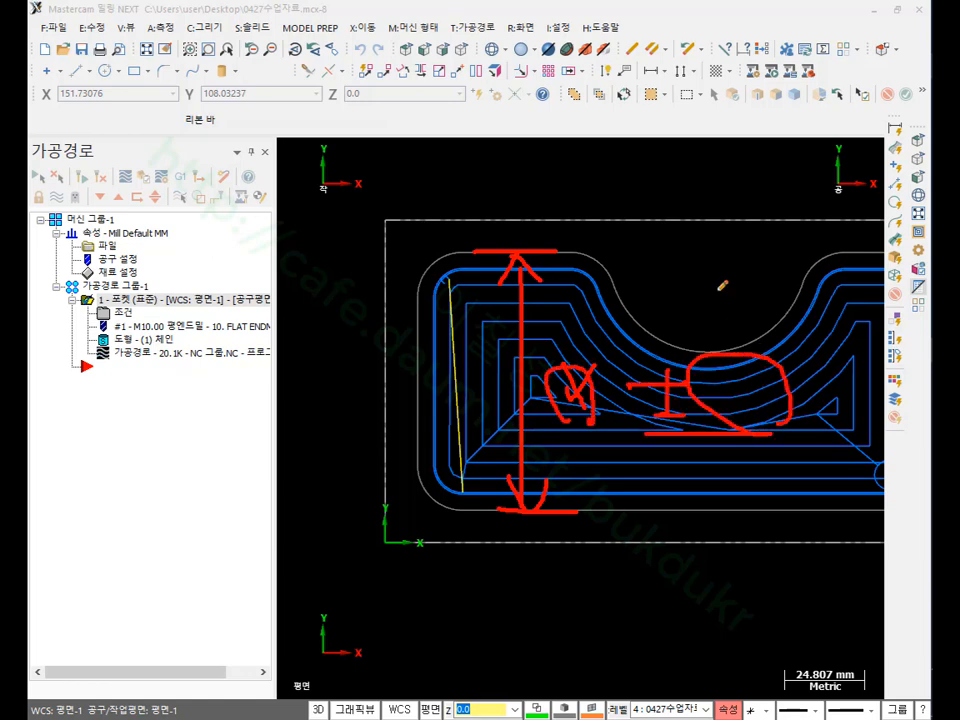
right_click(686, 171)
left_click(729, 345)
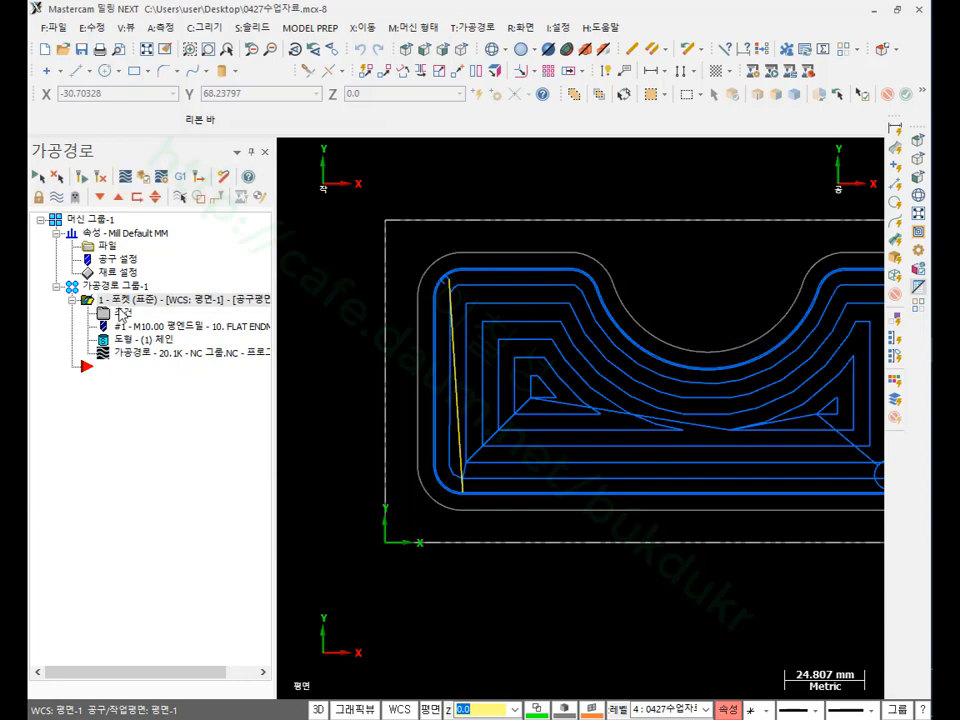
Step: Try a wall stock (측벽면 가공여유) of -0.1 in the pocket operation's cutting conditions
left_click(121, 314)
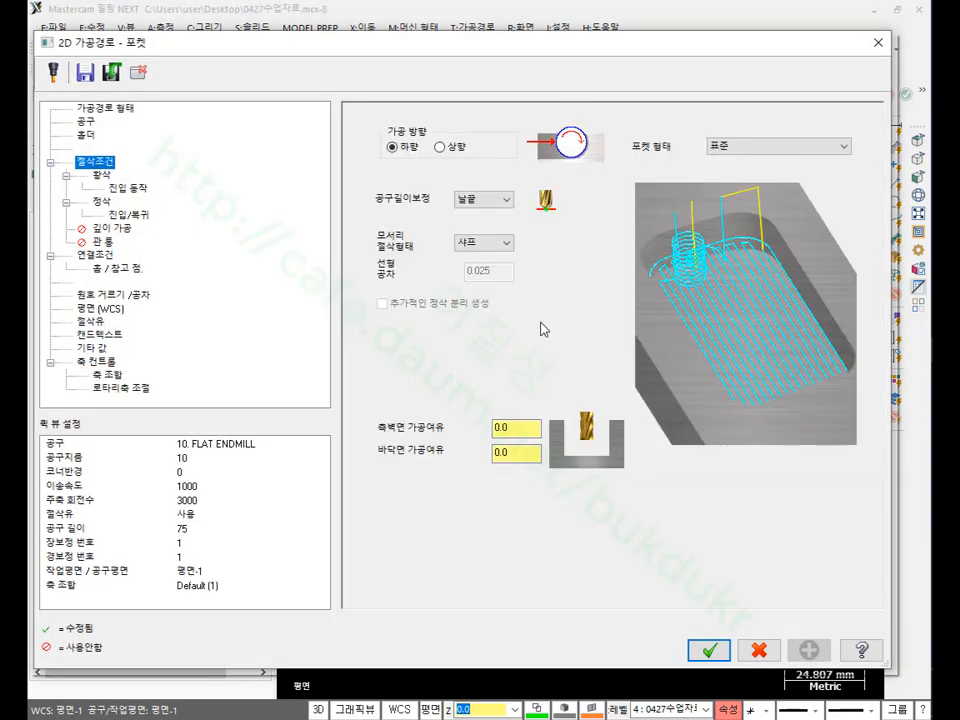
left_click(528, 428)
type("1")
left_click_drag(512, 428, 462, 433)
left_click(566, 441)
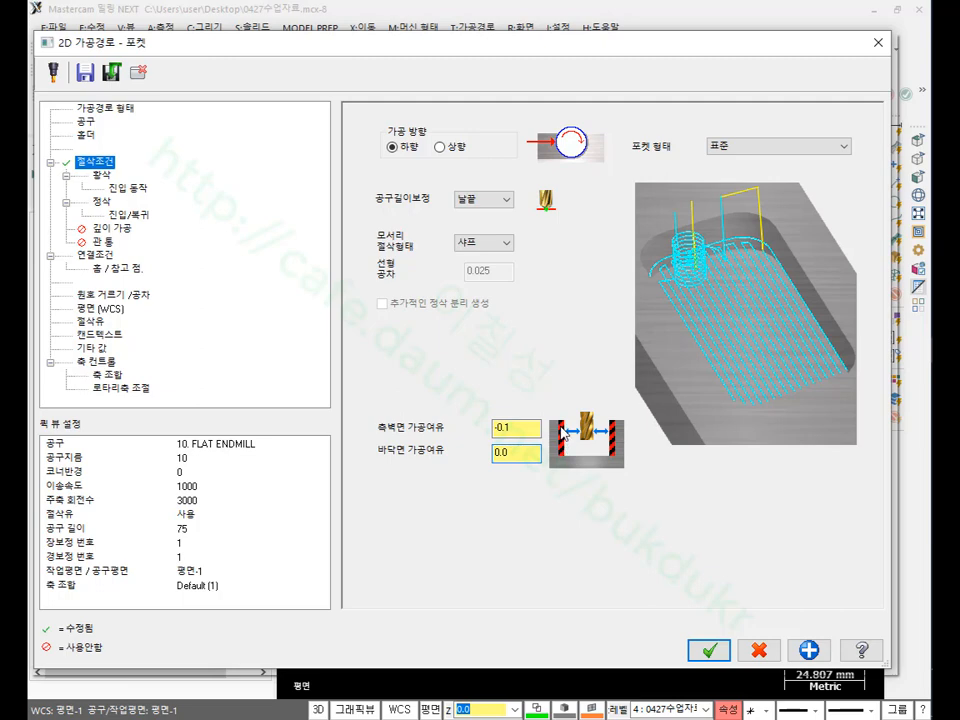
Step: Set the wall stock (측벽면 가공여유) to 0.1
left_click_drag(518, 428, 457, 441)
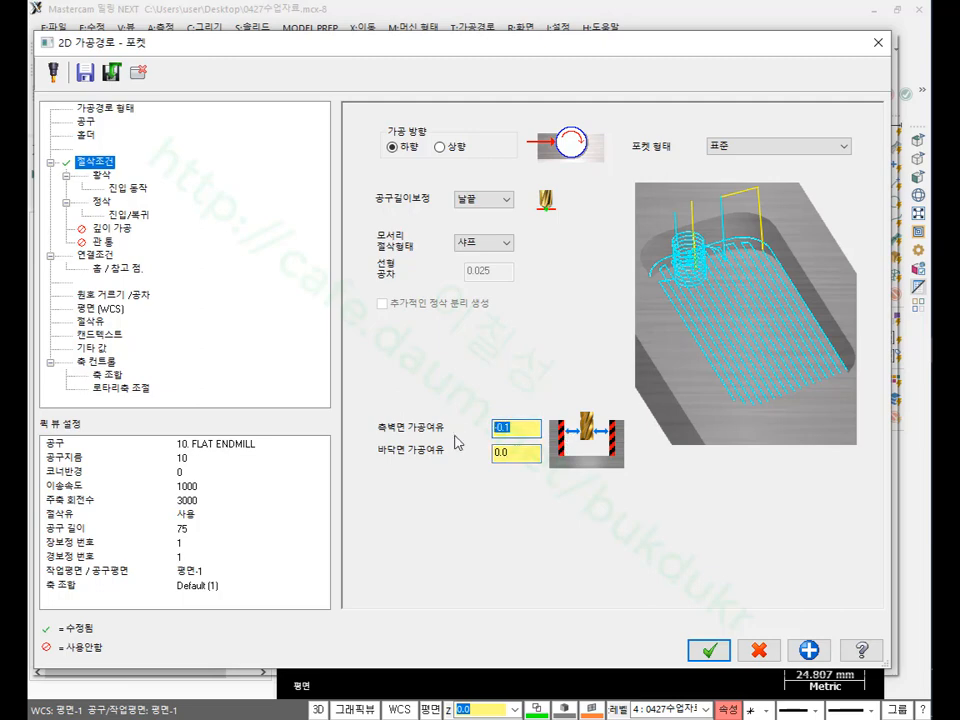
type("0")
key("Return")
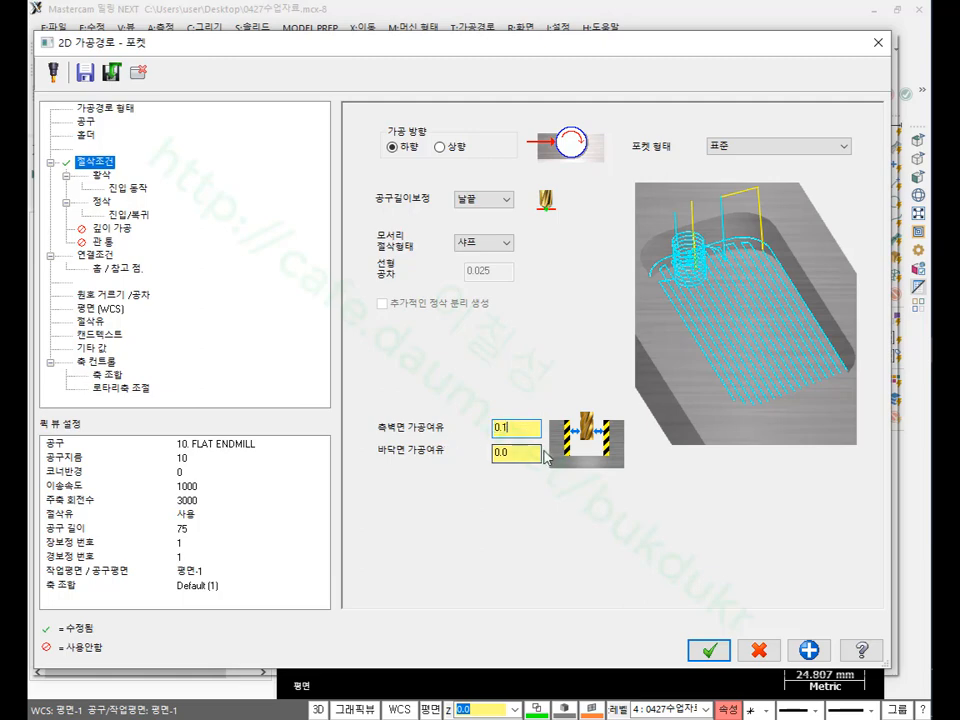
left_click(517, 453)
key("shift+Tab")
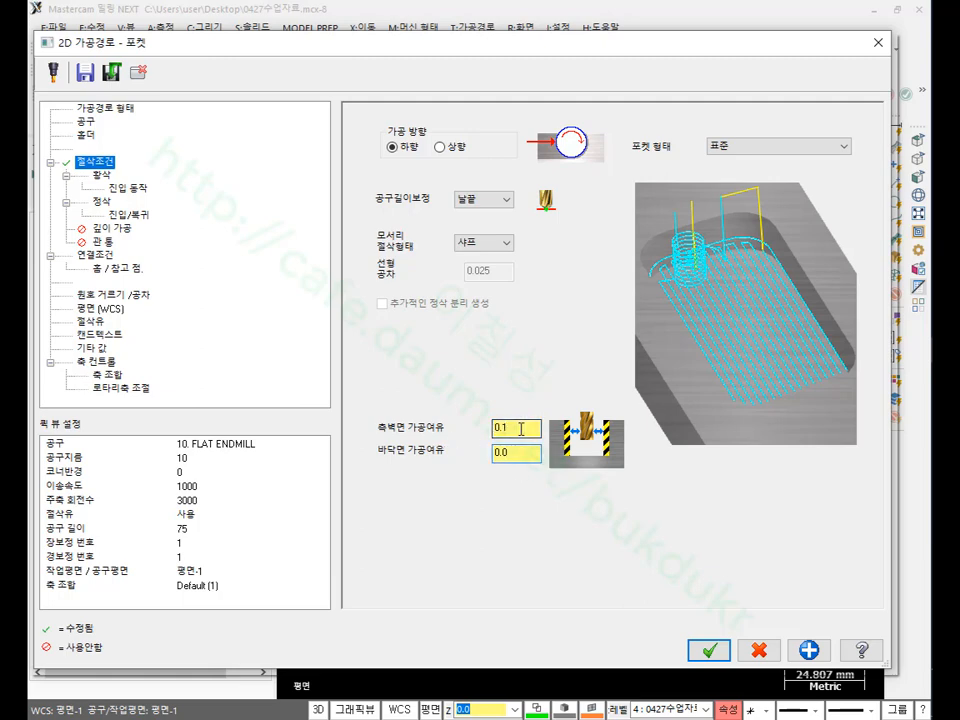
Step: Set the pocket's wall stock (측벽면 가공여유) to 0.0 and its finish-pass compensation (공구보정 기준) to 중복보정, and accept the parameters
type("0")
left_click(517, 455)
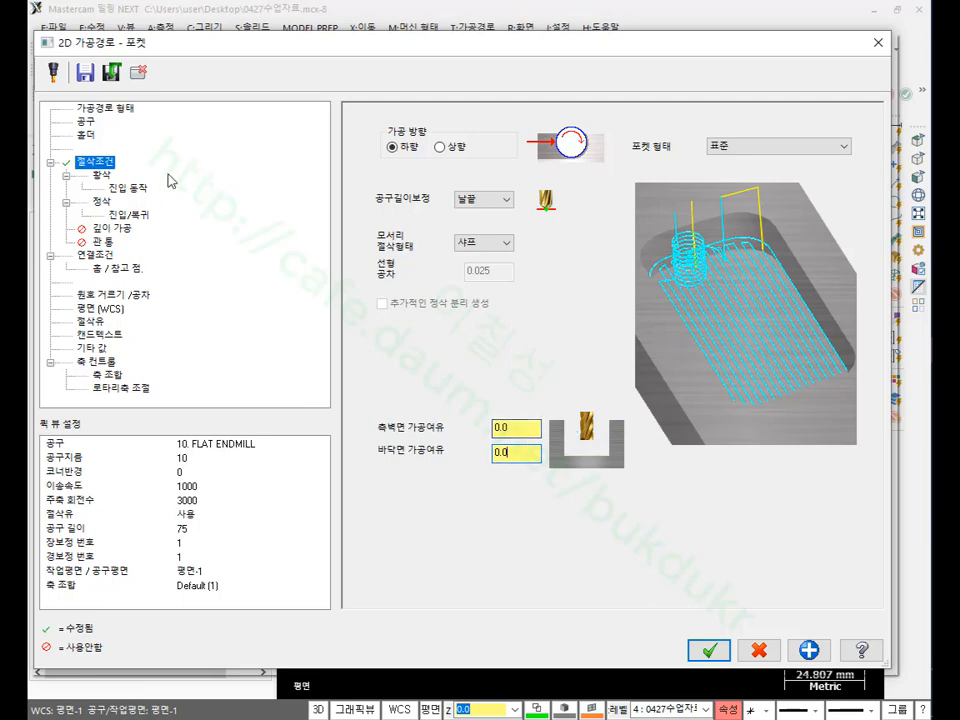
left_click(104, 176)
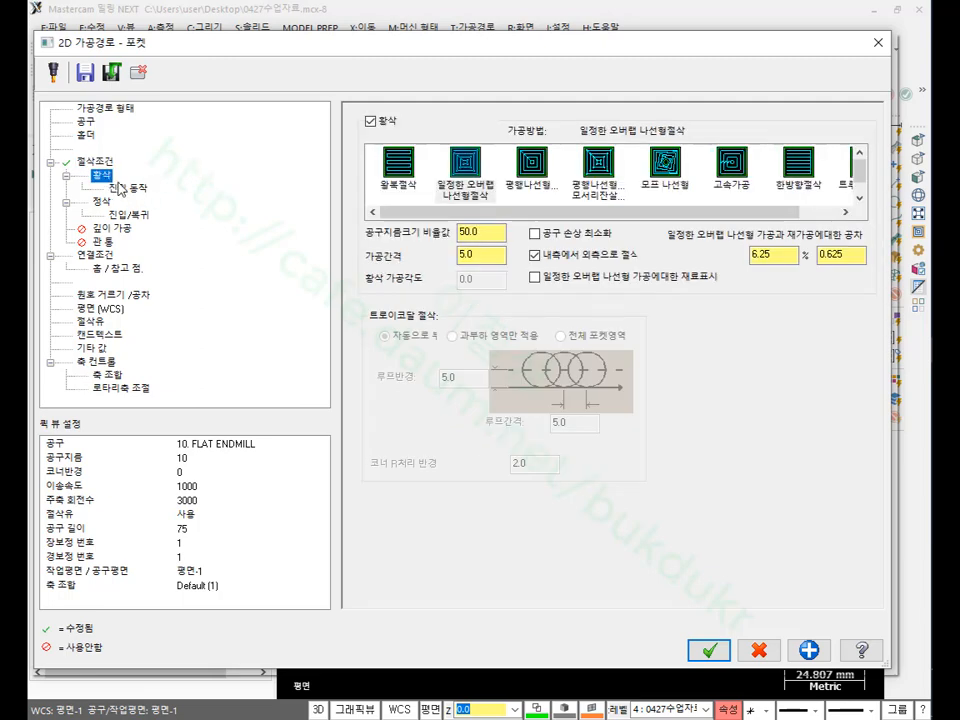
left_click(101, 201)
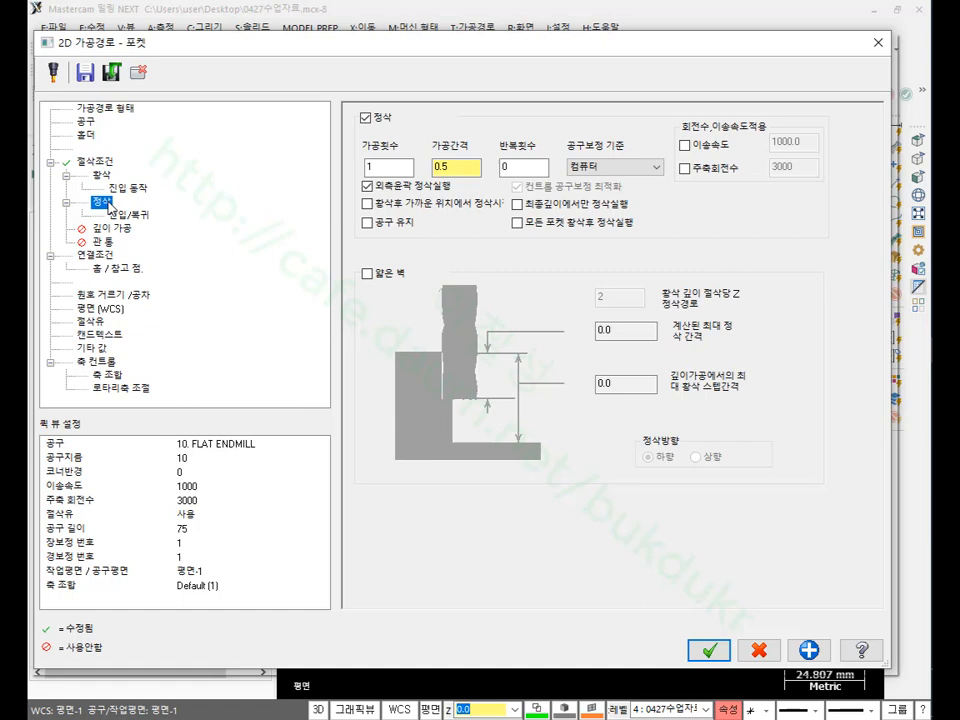
left_click(622, 168)
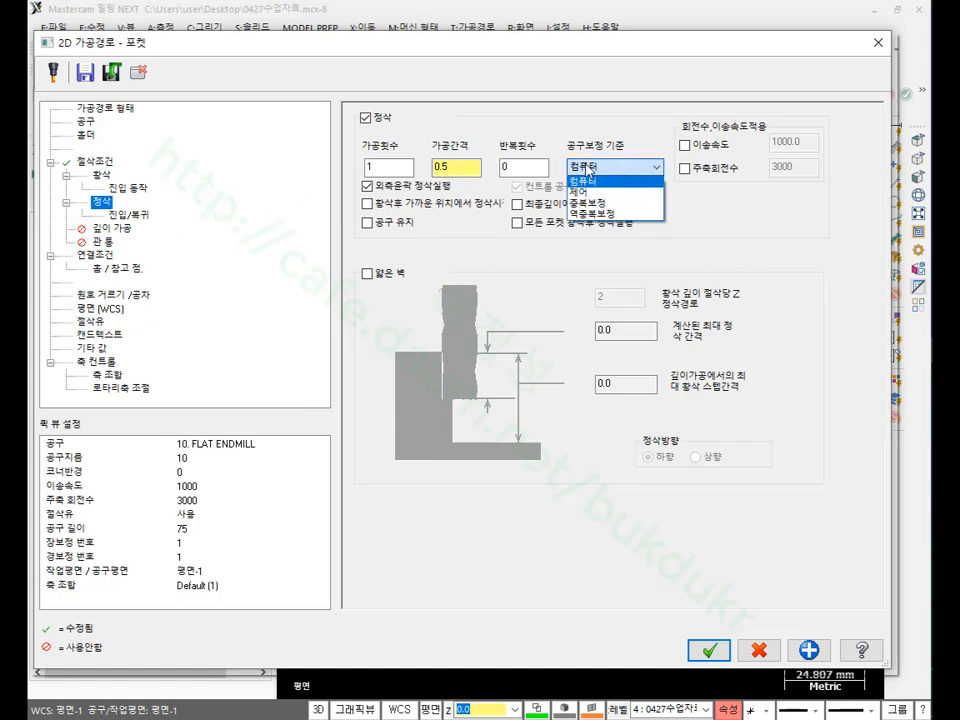
left_click(590, 203)
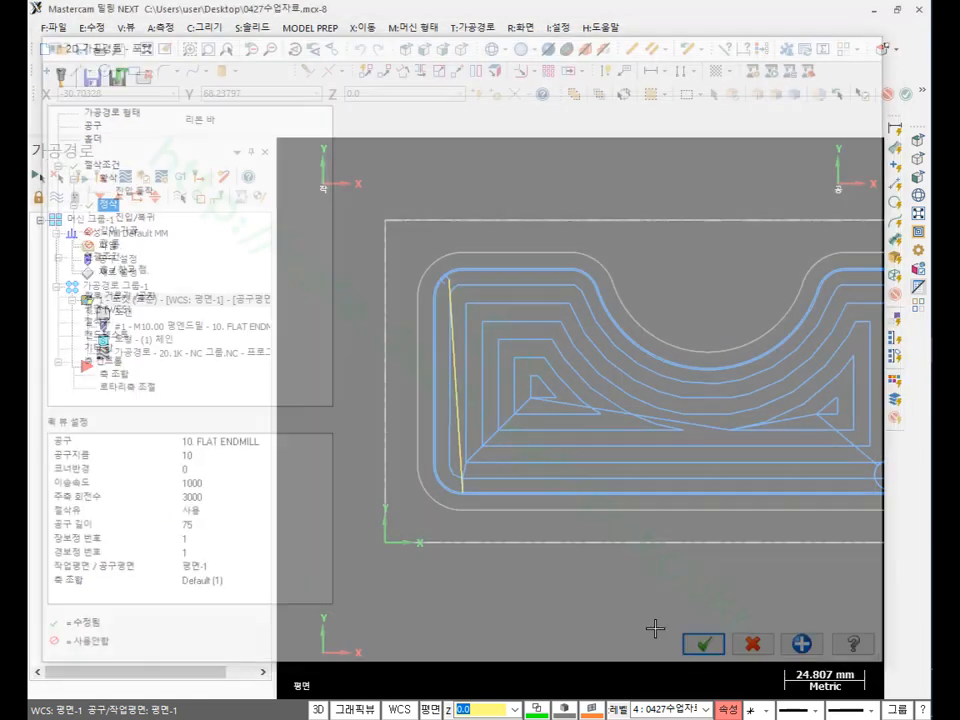
left_click(709, 650)
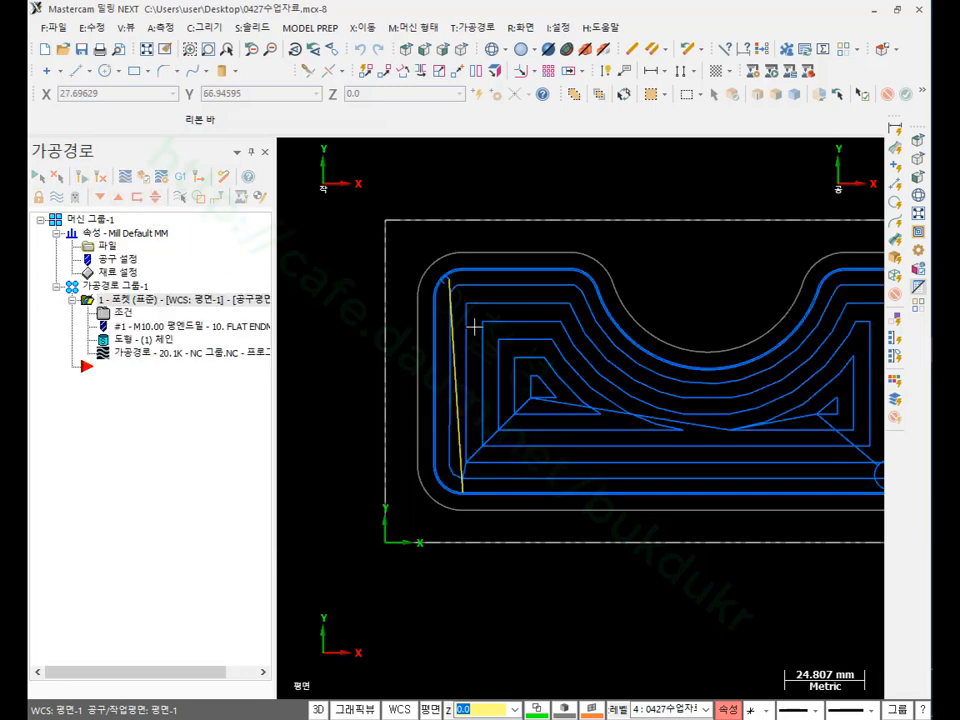
Step: Check the finish-pass entry at the pocket's upper-left corner and duplicate the pocket operation as a second operation after the first
scroll(474, 326, "up", 6)
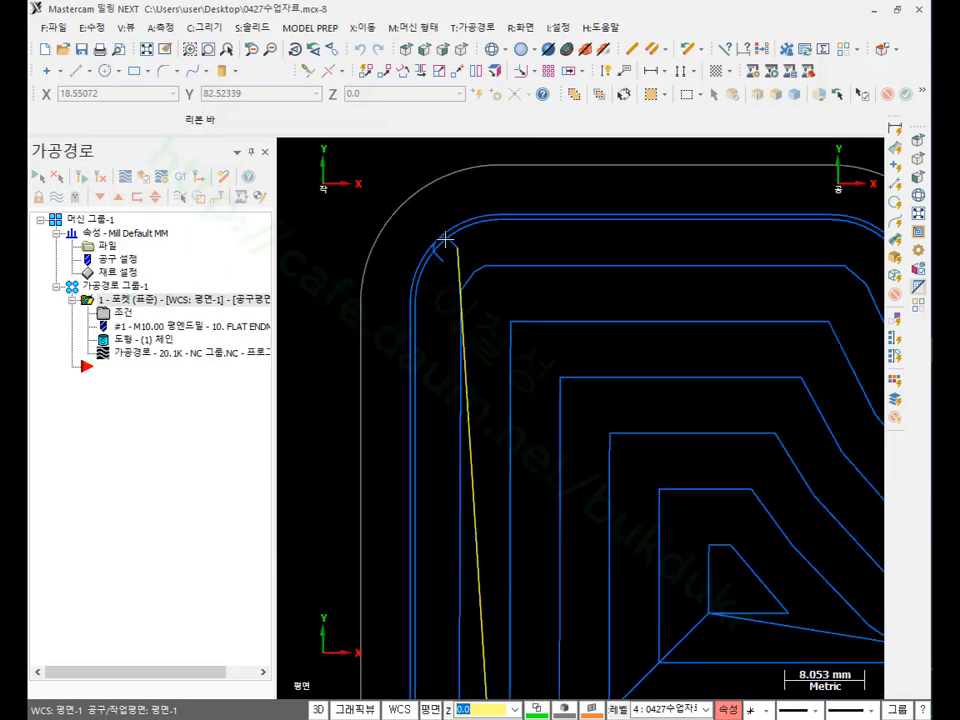
scroll(445, 240, "down", 6)
right_click_drag(133, 302, 128, 413)
left_click(180, 477)
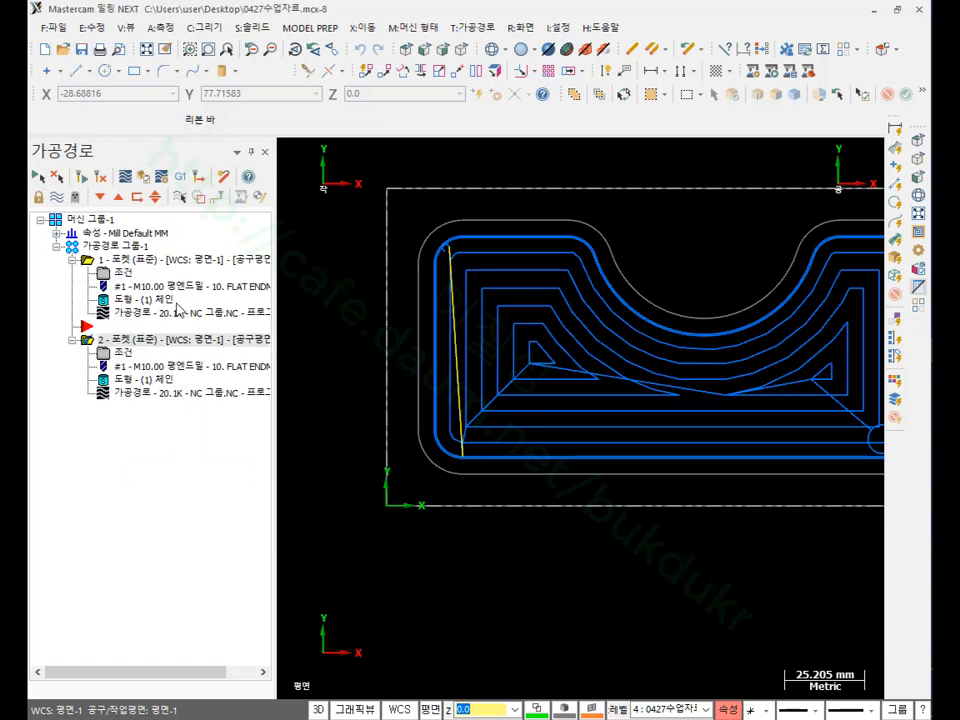
Step: Set the finish-pass compensation (공구보정 기준) of the first pocket operation to 컴퓨터 and accept the parameters
left_click(125, 273)
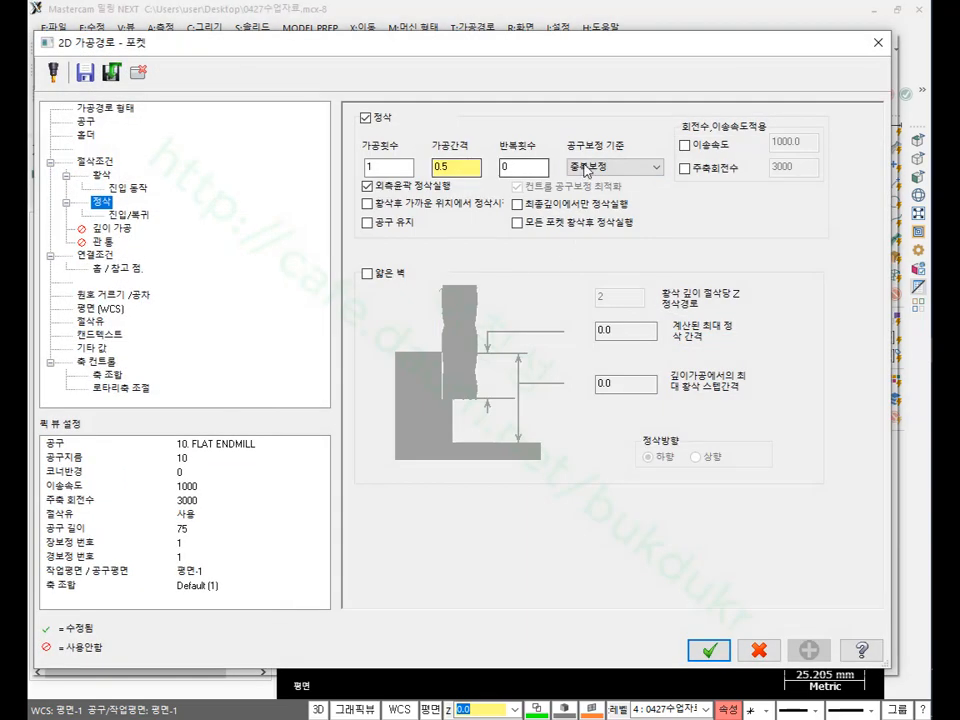
left_click(614, 167)
left_click(607, 179)
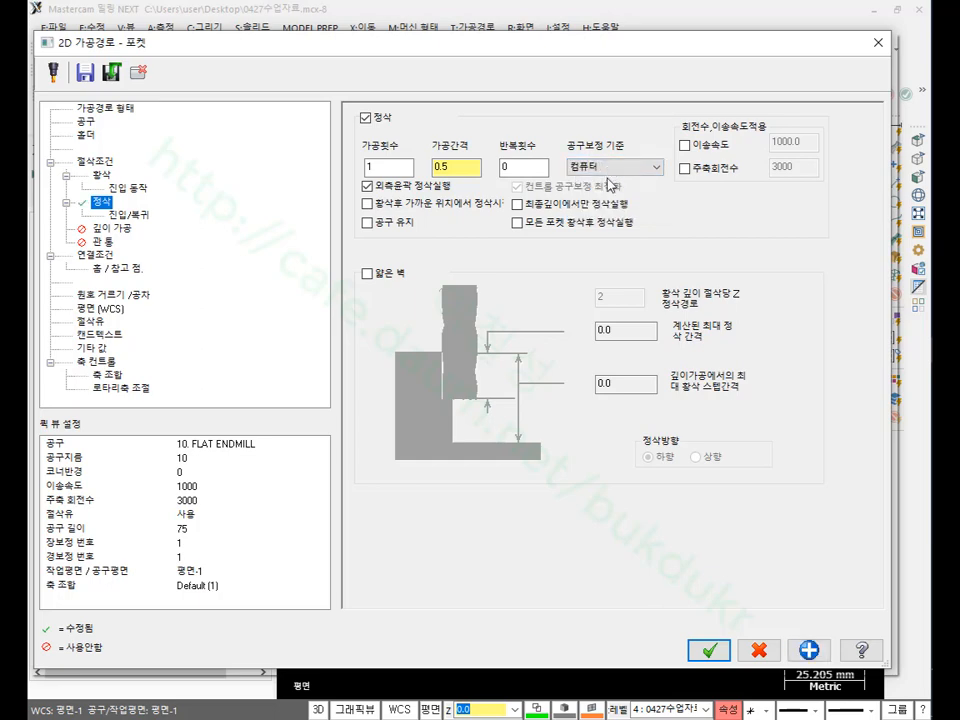
left_click(707, 650)
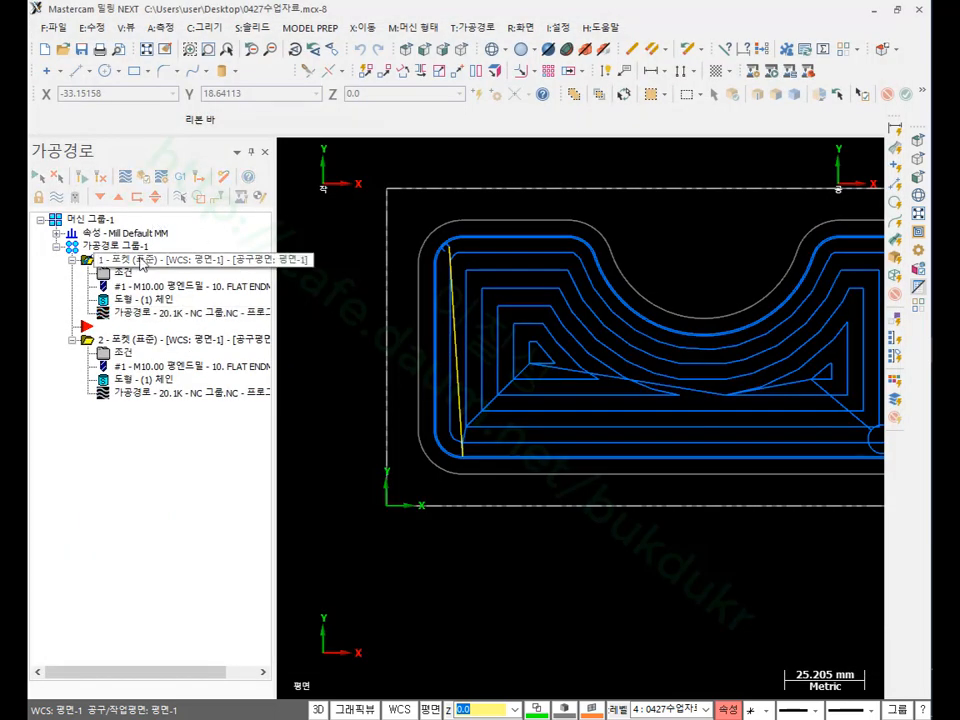
Step: Post-process only the first pocket operation to an NC file with overwrite enabled, view the code in CIMCO Edit, and return to Mastercam
left_click(180, 176)
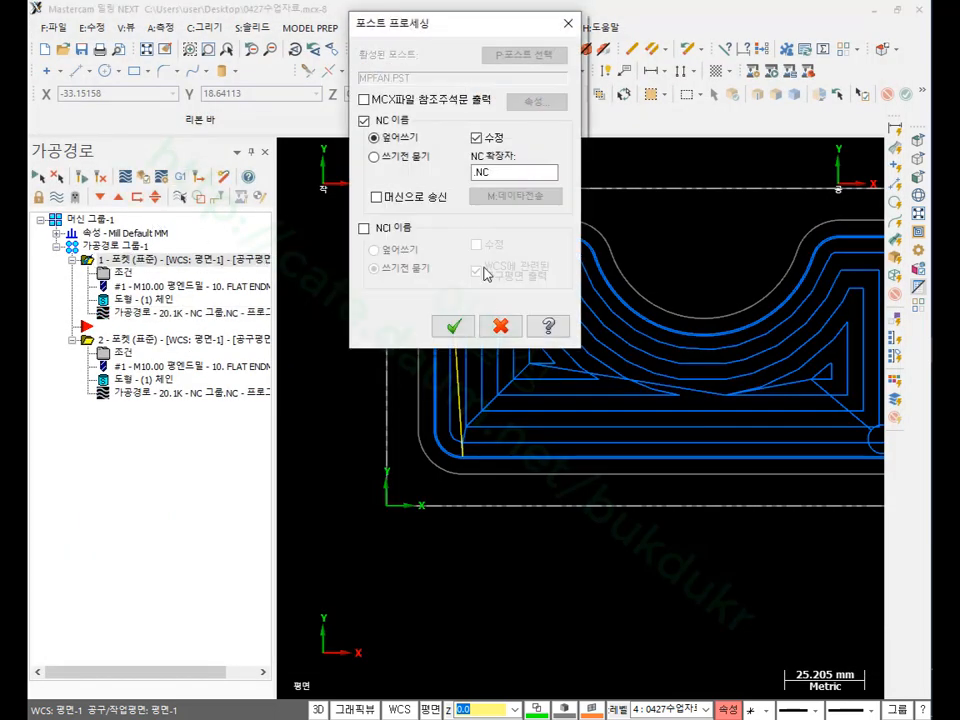
left_click(453, 326)
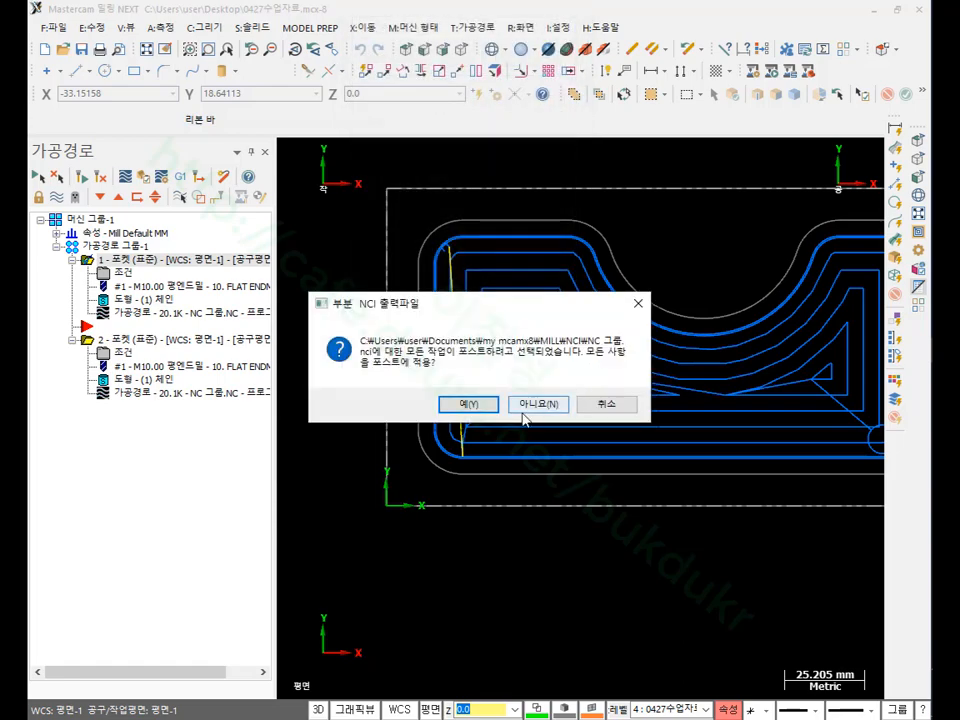
left_click(538, 403)
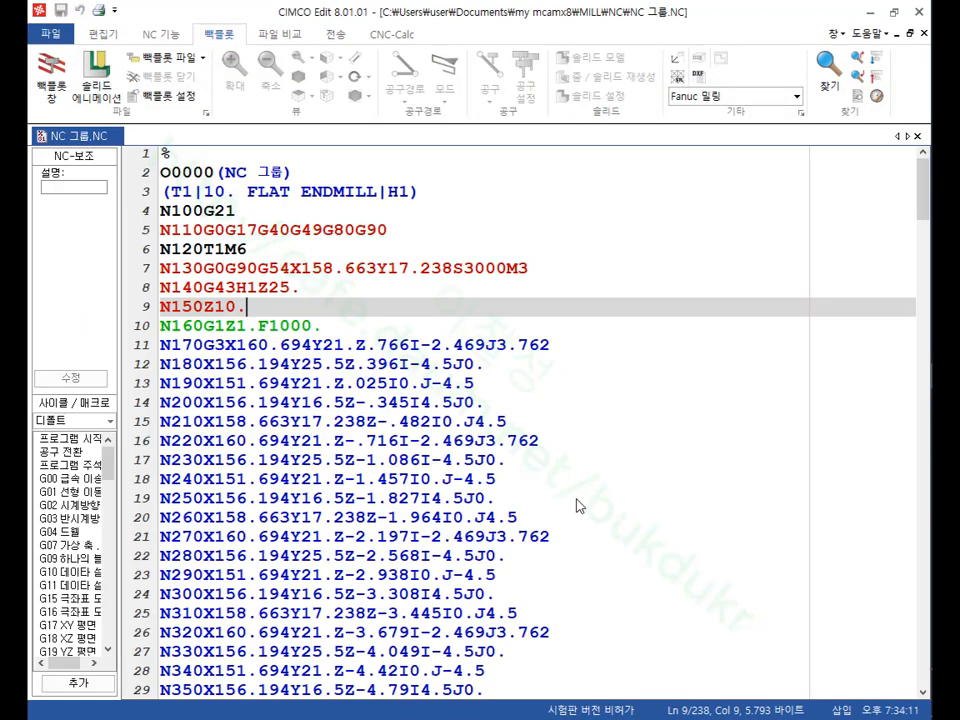
left_click(615, 270)
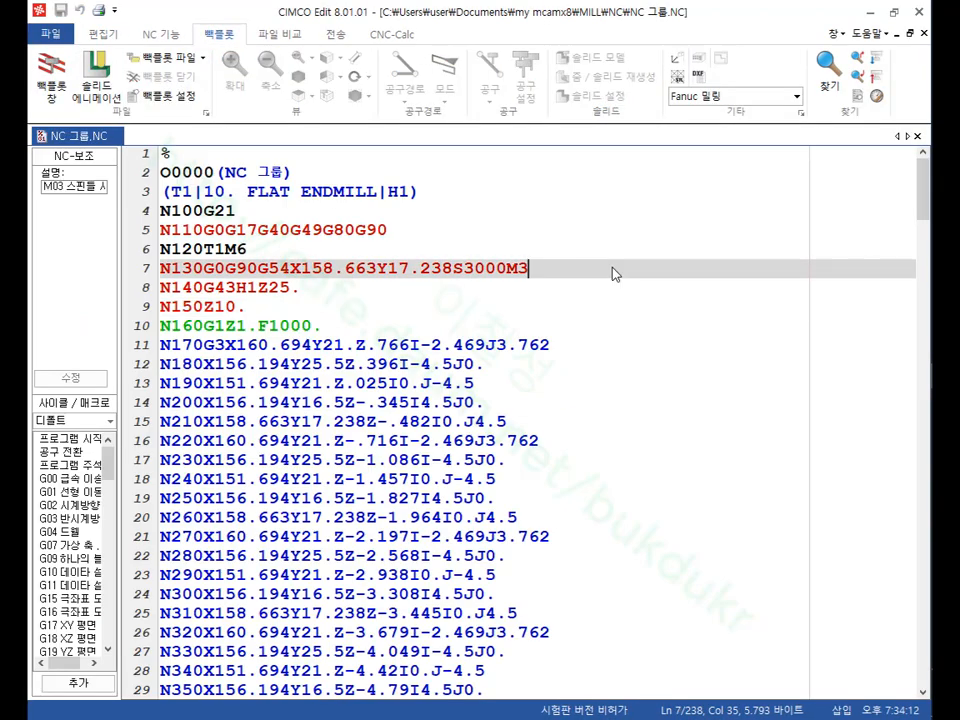
left_click(870, 11)
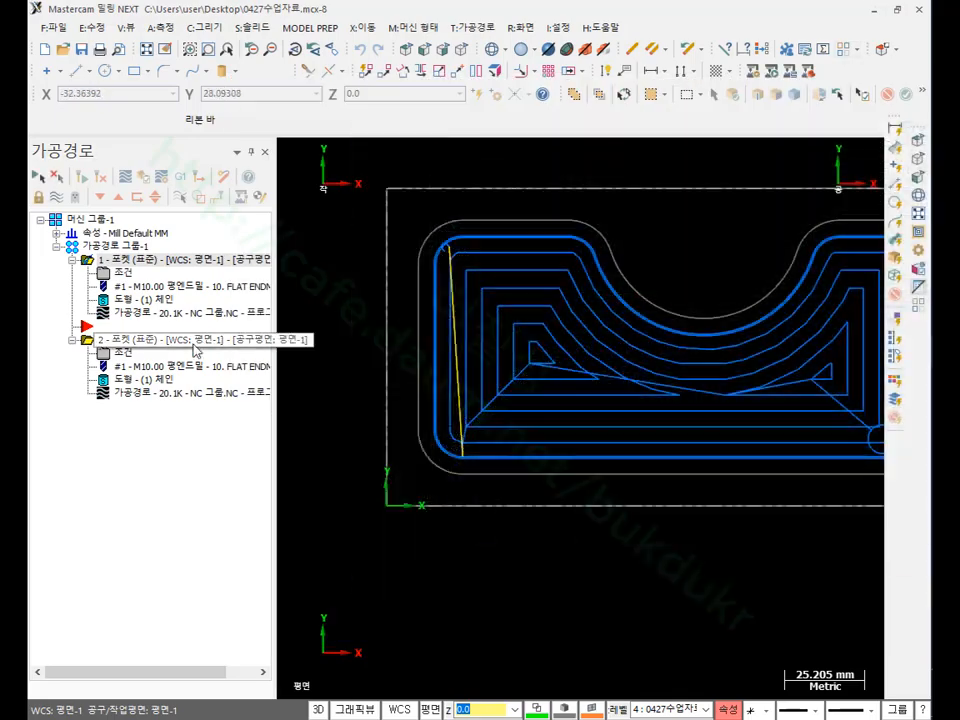
Step: Post-process only the second pocket operation with the ask-before-writing option (쓰기전 묻기), saving the NC file as 2222
left_click(181, 176)
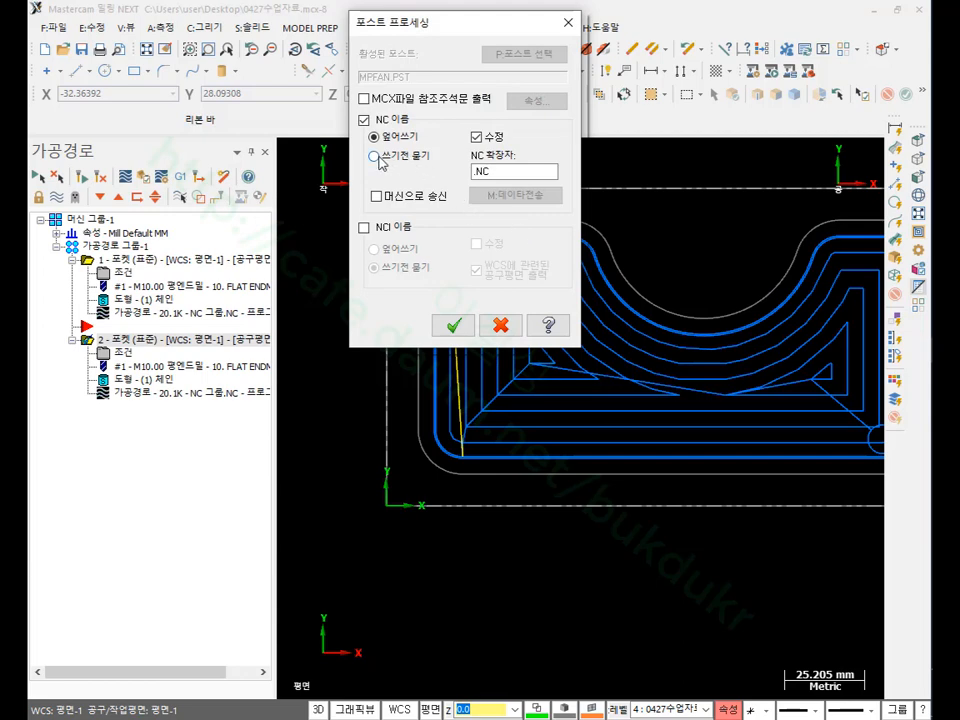
left_click(376, 157)
left_click(454, 325)
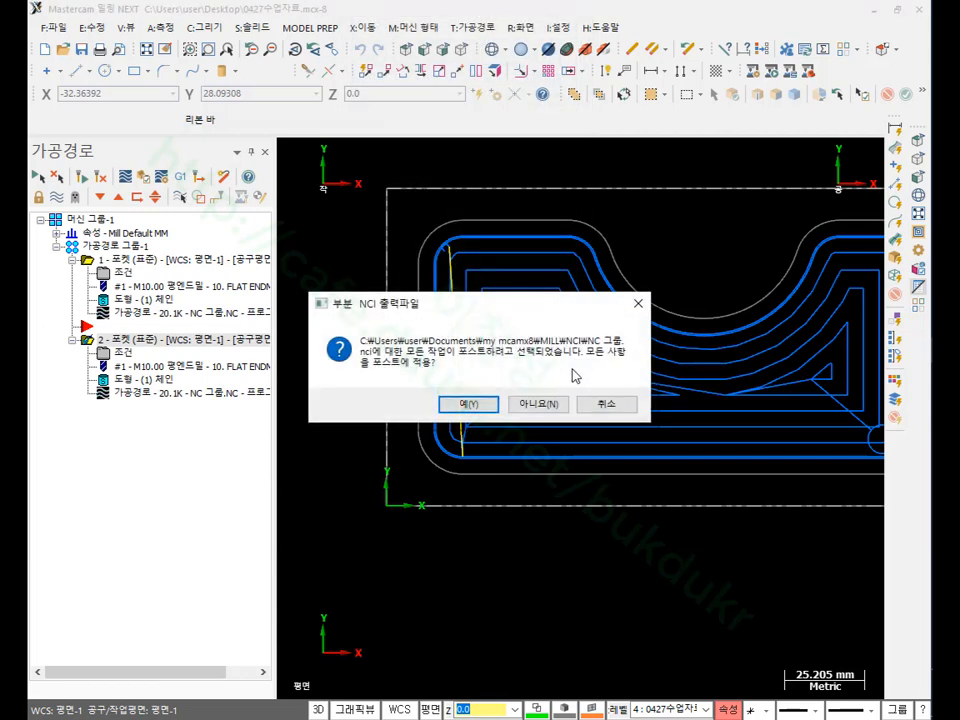
left_click(547, 404)
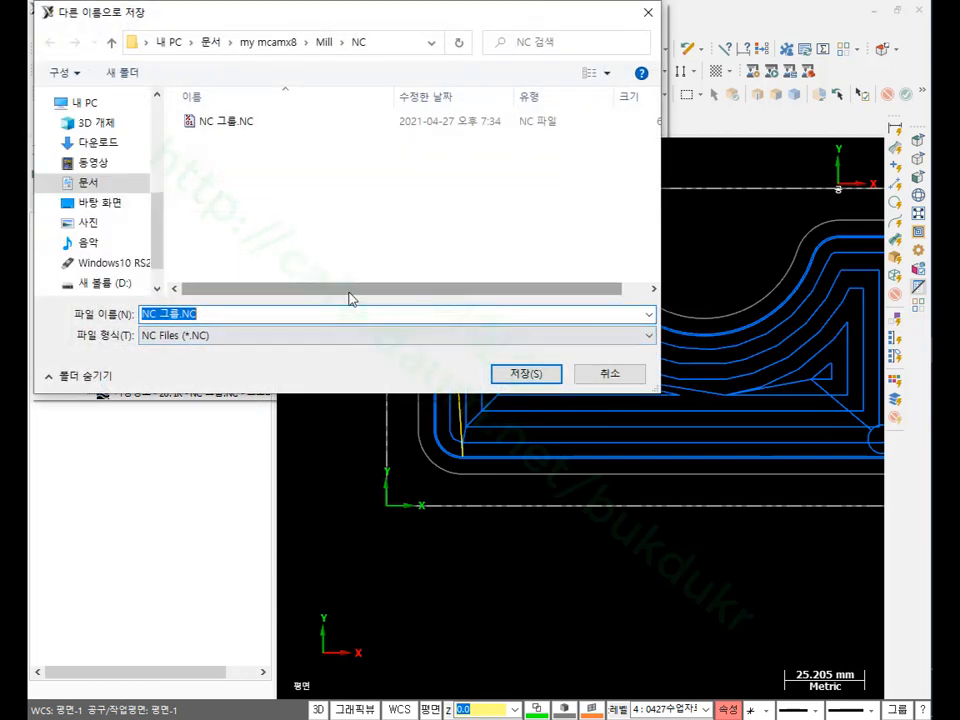
type("2222")
left_click(512, 378)
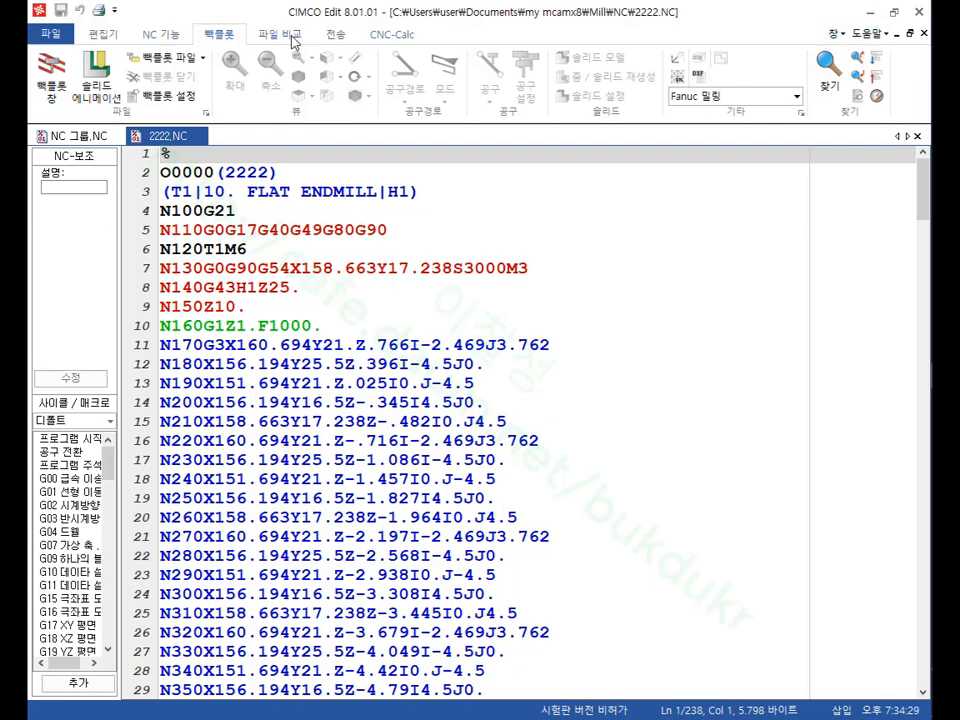
Step: Compare 2222.NC with NC 그룹.NC in CIMCO Edit and circle the first difference, block N2180, in both files
left_click(280, 34)
left_click(48, 70)
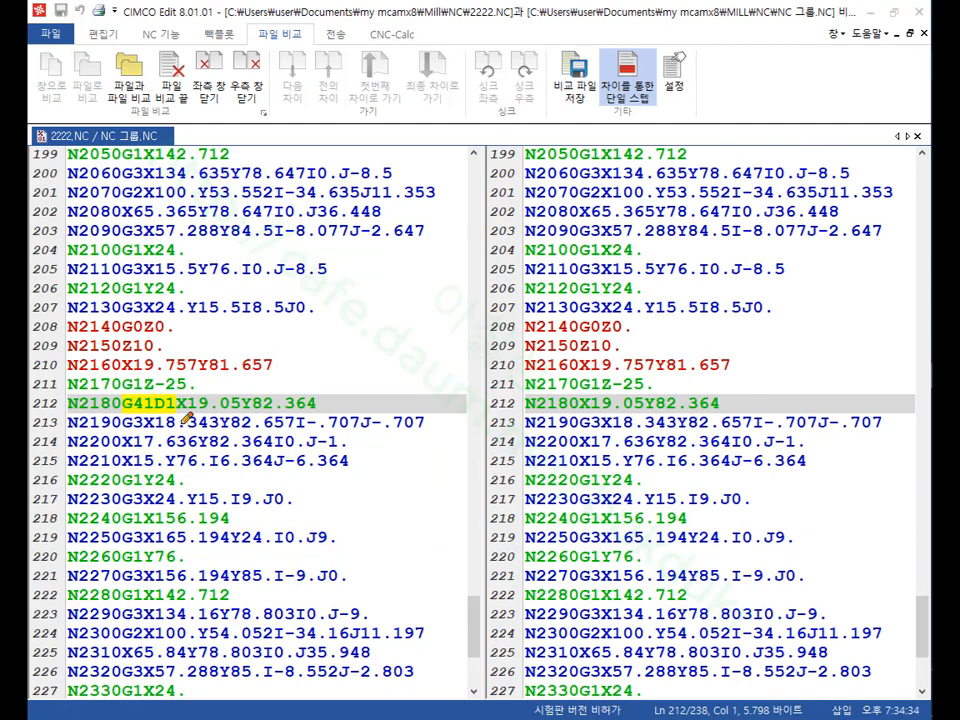
mouse_move(186, 418)
left_mouse_down()
mouse_move(150, 428)
mouse_move(188, 432)
left_mouse_up()
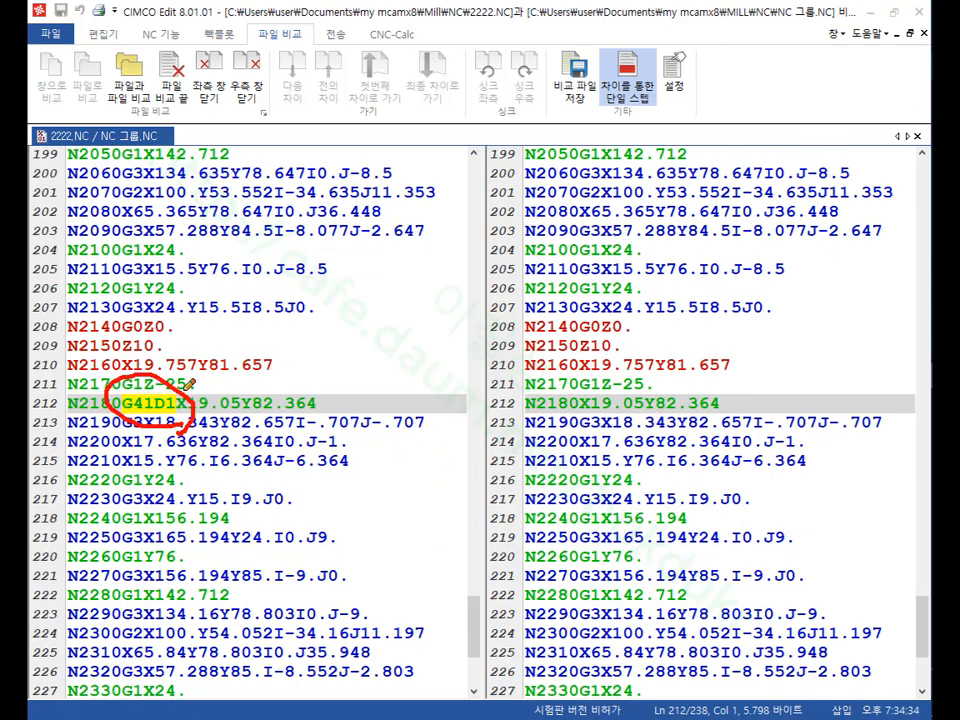
mouse_move(600, 376)
left_mouse_down()
mouse_move(690, 405)
mouse_move(622, 435)
left_mouse_up()
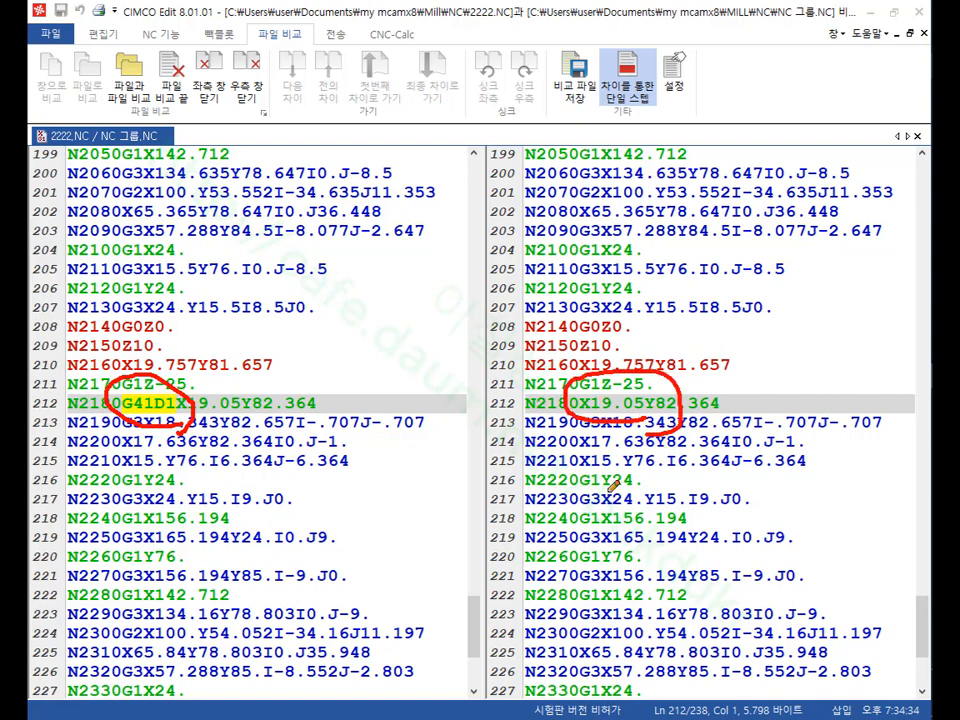
right_click(411, 311)
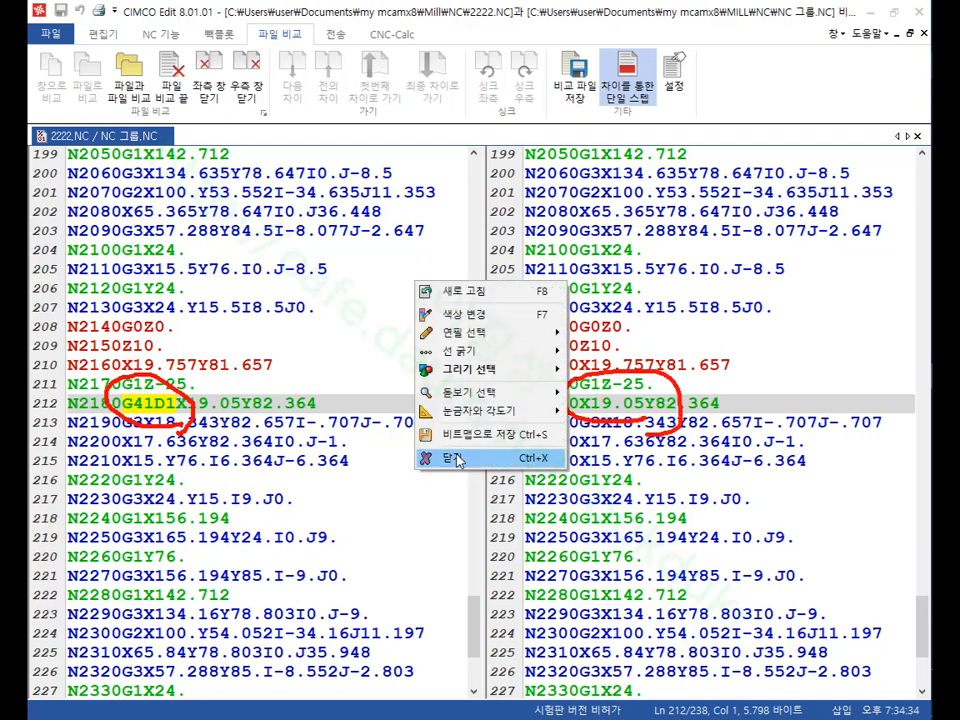
left_click(470, 456)
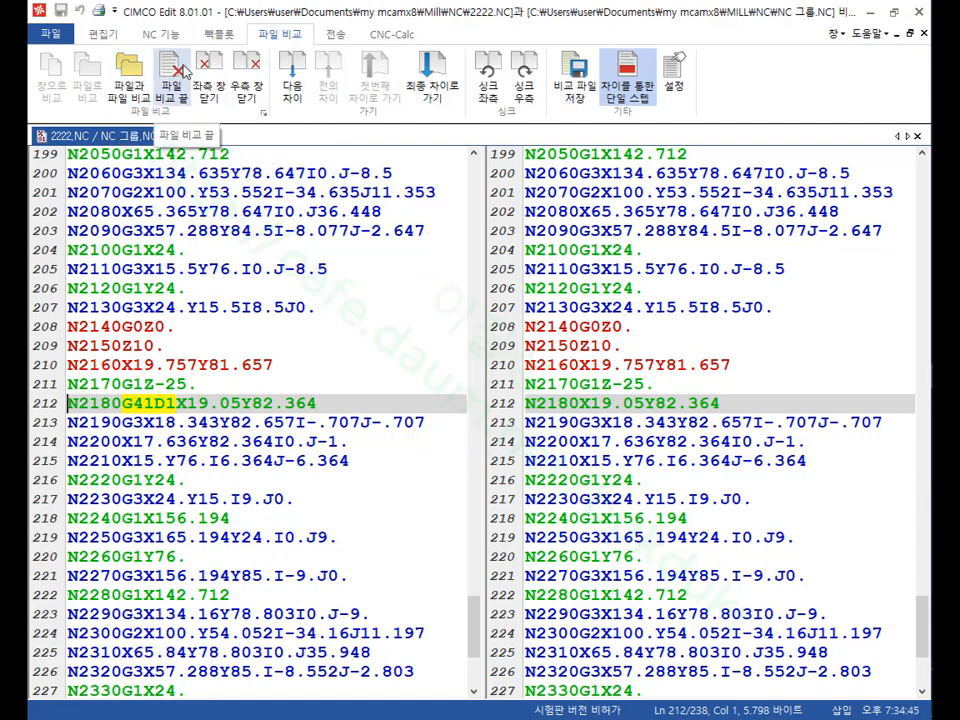
Step: Go to the next difference and mark up 2222.NC with a circle around G40 in block N2370 and a boxed G41 note below
left_click(293, 70)
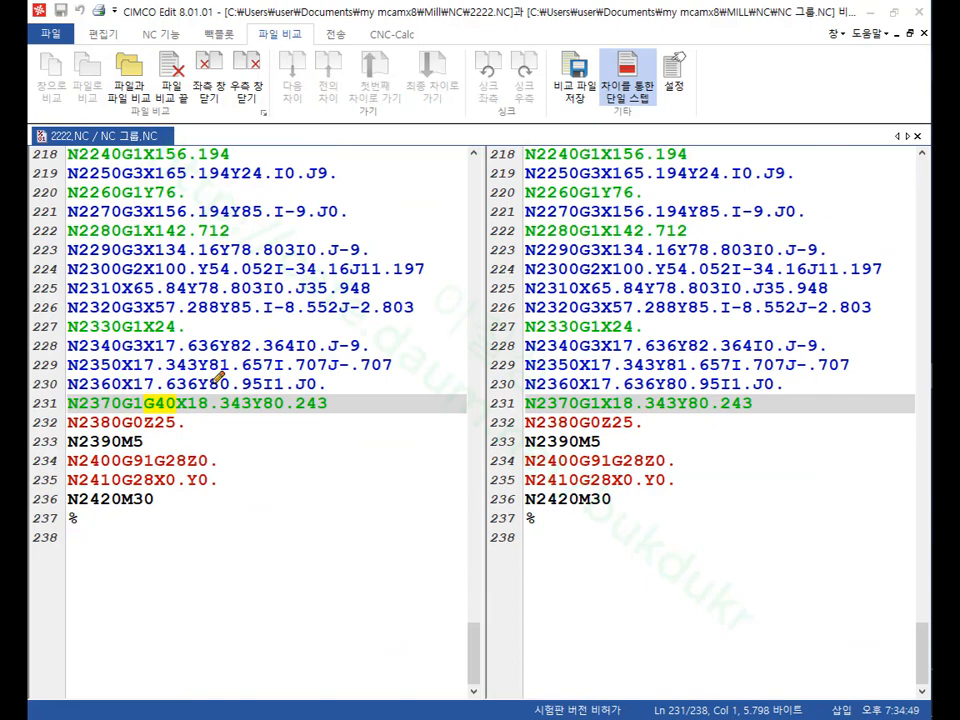
mouse_move(168, 378)
left_mouse_down()
mouse_move(148, 428)
mouse_move(193, 422)
left_mouse_up()
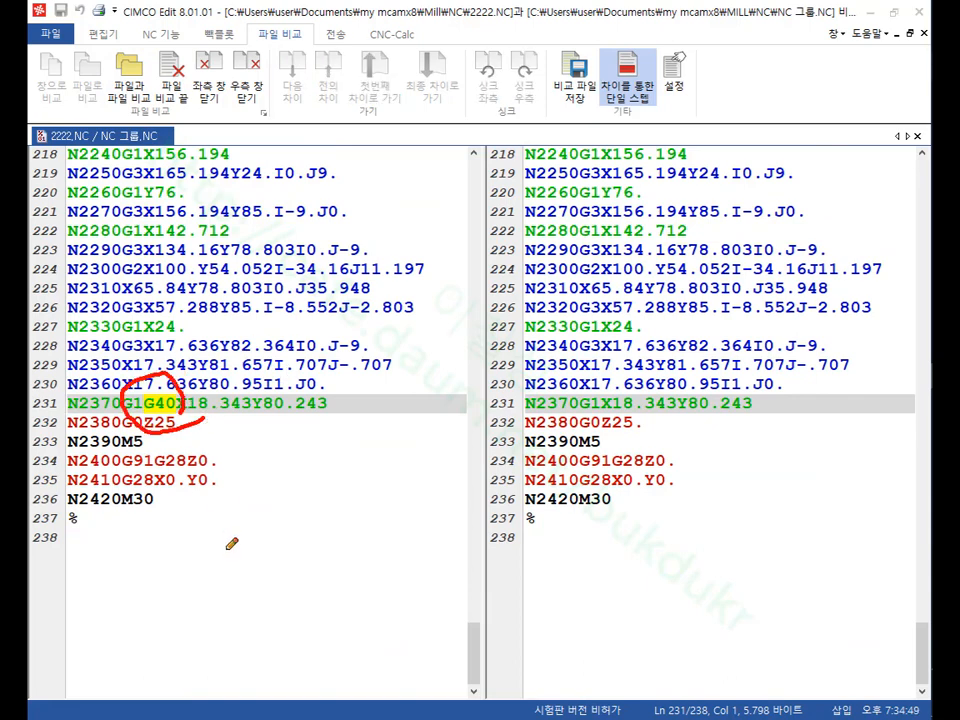
left_click_drag(232, 522, 262, 618)
left_click_drag(283, 515, 352, 572)
left_click_drag(330, 517, 330, 603)
left_click_drag(383, 519, 397, 580)
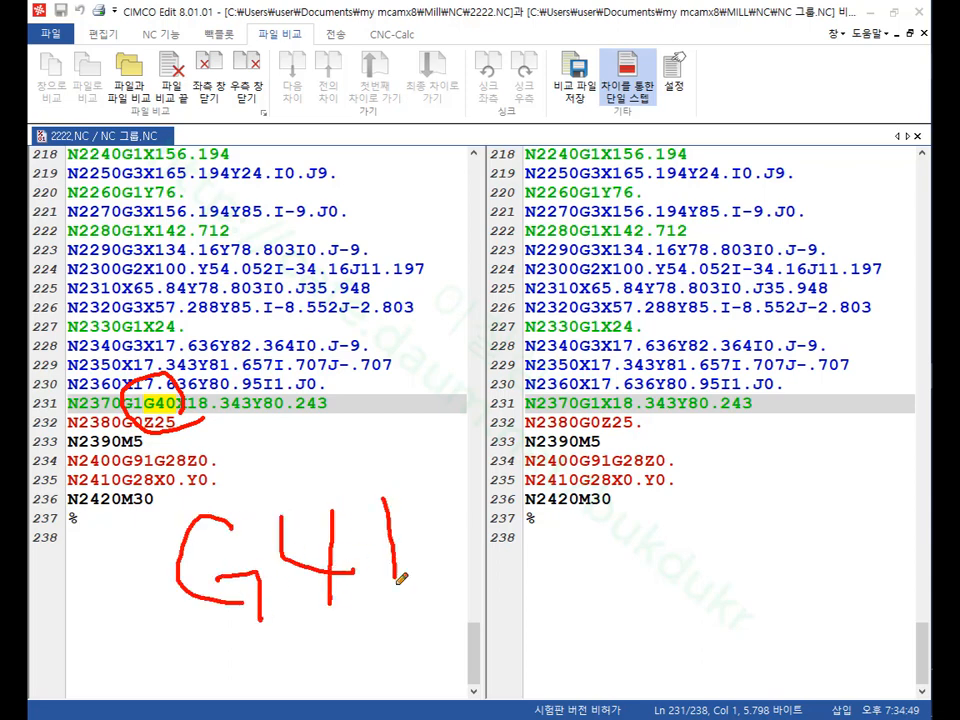
mouse_move(205, 632)
left_mouse_down()
mouse_move(332, 628)
mouse_move(330, 478)
mouse_move(214, 662)
mouse_move(237, 660)
left_mouse_up()
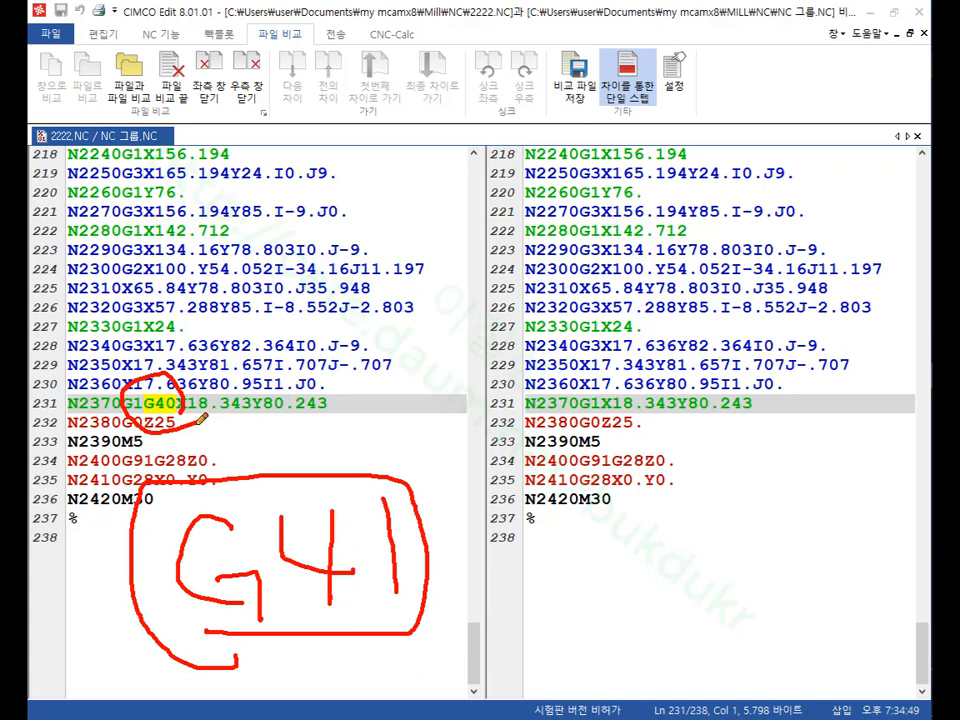
Step: Draw a large loop and freehand marks over the closing blocks of NC 그룹.NC
mouse_move(708, 487)
left_mouse_down()
mouse_move(640, 347)
mouse_move(760, 530)
left_mouse_up()
mouse_move(611, 135)
left_mouse_down()
mouse_move(611, 200)
mouse_move(680, 200)
left_mouse_up()
left_click_drag(680, 150, 680, 275)
mouse_move(640, 275)
left_mouse_down()
mouse_move(716, 272)
mouse_move(710, 267)
left_mouse_up()
mouse_move(706, 175)
left_mouse_down()
mouse_move(710, 248)
mouse_move(804, 319)
mouse_move(759, 269)
left_mouse_up()
left_click_drag(877, 193, 810, 349)
left_click_drag(811, 257, 894, 344)
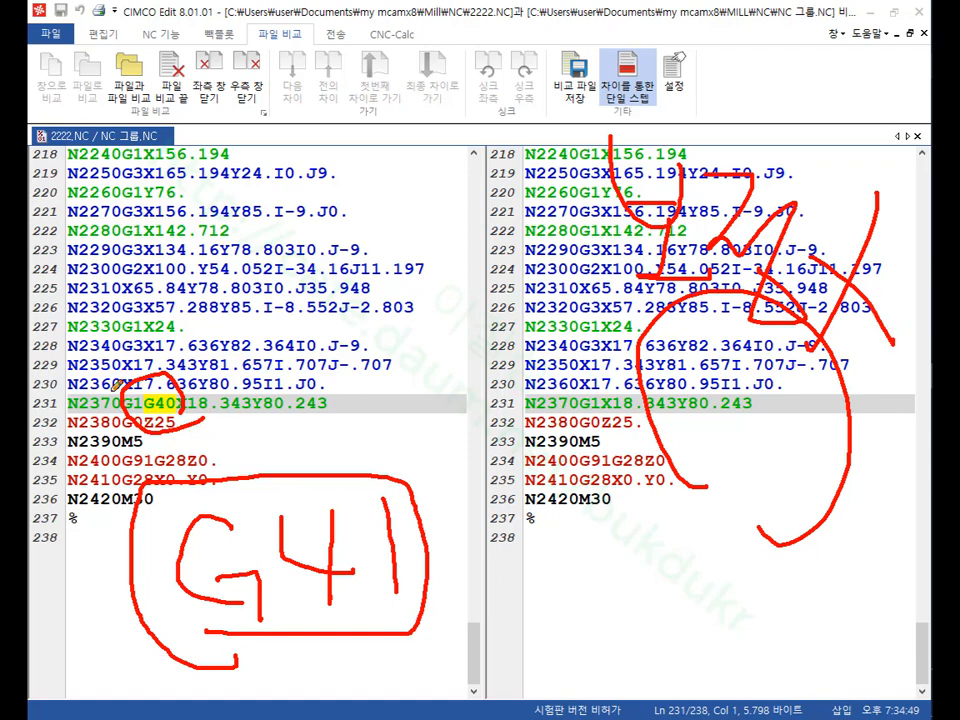
Step: Circle the differing code and closing blocks of 2222.NC with freehand loops, close the markup, and return to Mastercam
mouse_move(245, 660)
left_mouse_down()
mouse_move(60, 430)
mouse_move(465, 580)
mouse_move(266, 655)
left_mouse_up()
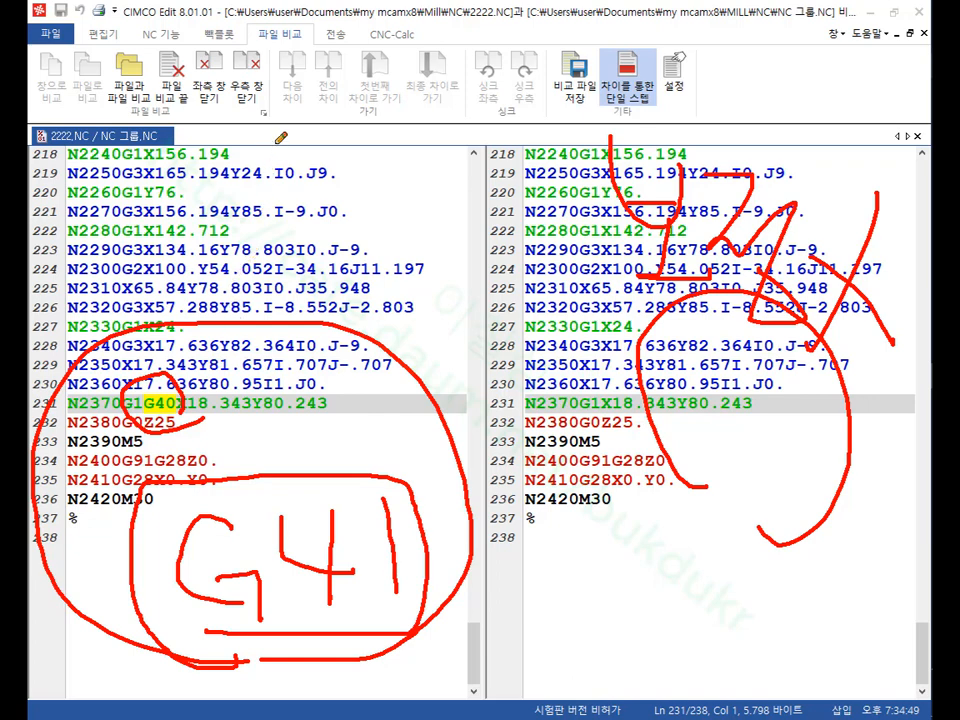
mouse_move(271, 385)
left_mouse_down()
mouse_move(104, 215)
mouse_move(300, 383)
mouse_move(232, 385)
left_mouse_up()
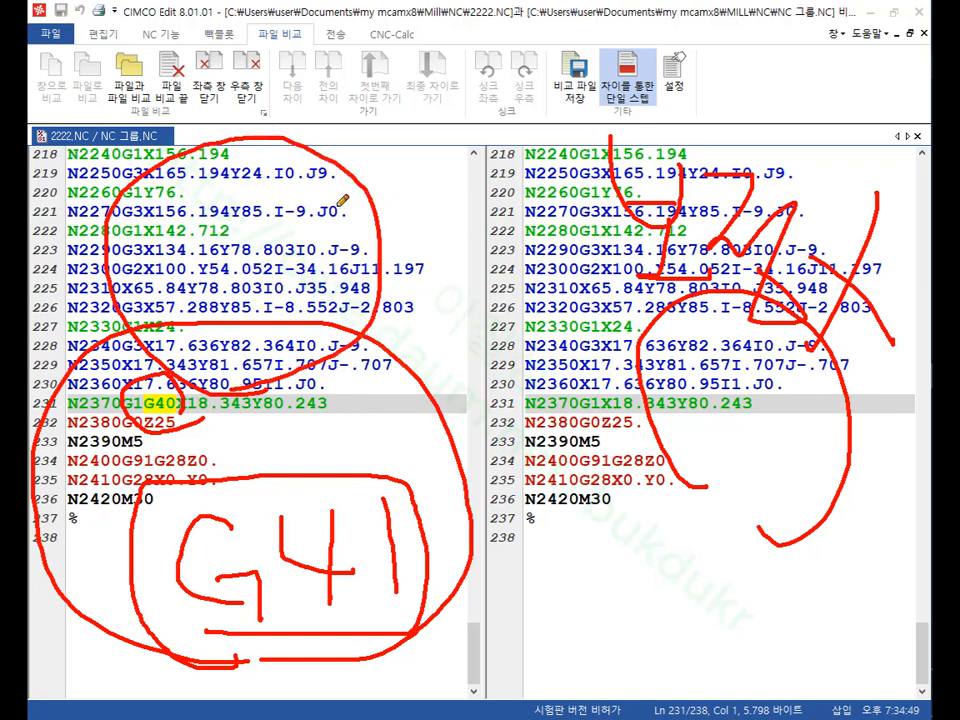
mouse_move(243, 58)
left_mouse_down()
mouse_move(685, 73)
mouse_move(345, 62)
mouse_move(460, 100)
mouse_move(410, 110)
mouse_move(498, 172)
left_mouse_up()
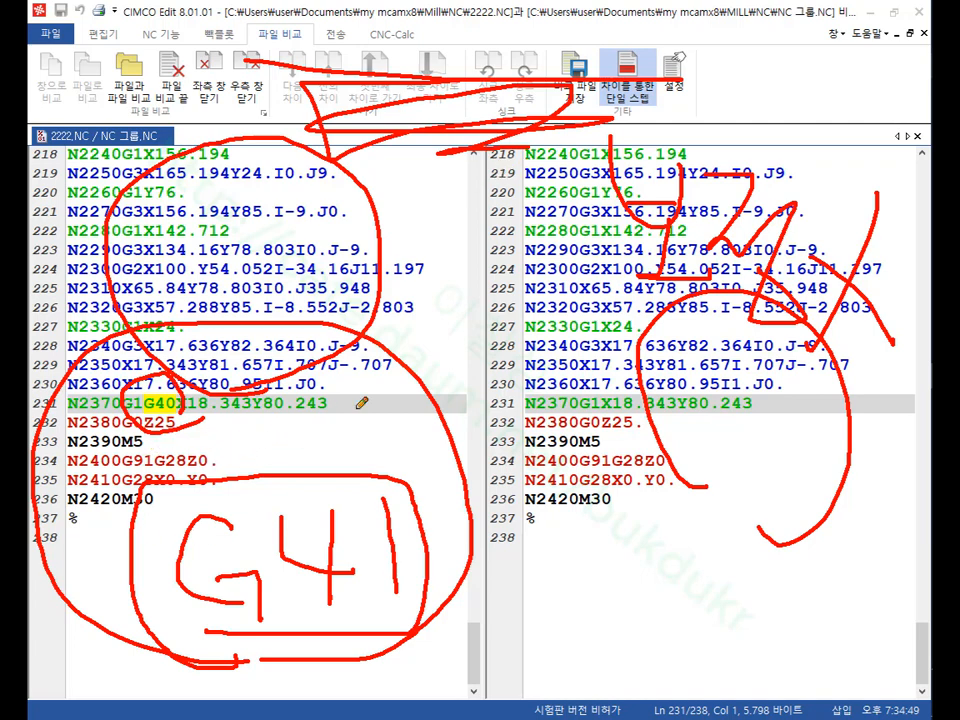
mouse_move(360, 545)
left_mouse_down()
mouse_move(358, 345)
mouse_move(648, 148)
mouse_move(553, 523)
mouse_move(366, 448)
mouse_move(310, 456)
mouse_move(270, 497)
mouse_move(334, 488)
mouse_move(346, 522)
left_mouse_up()
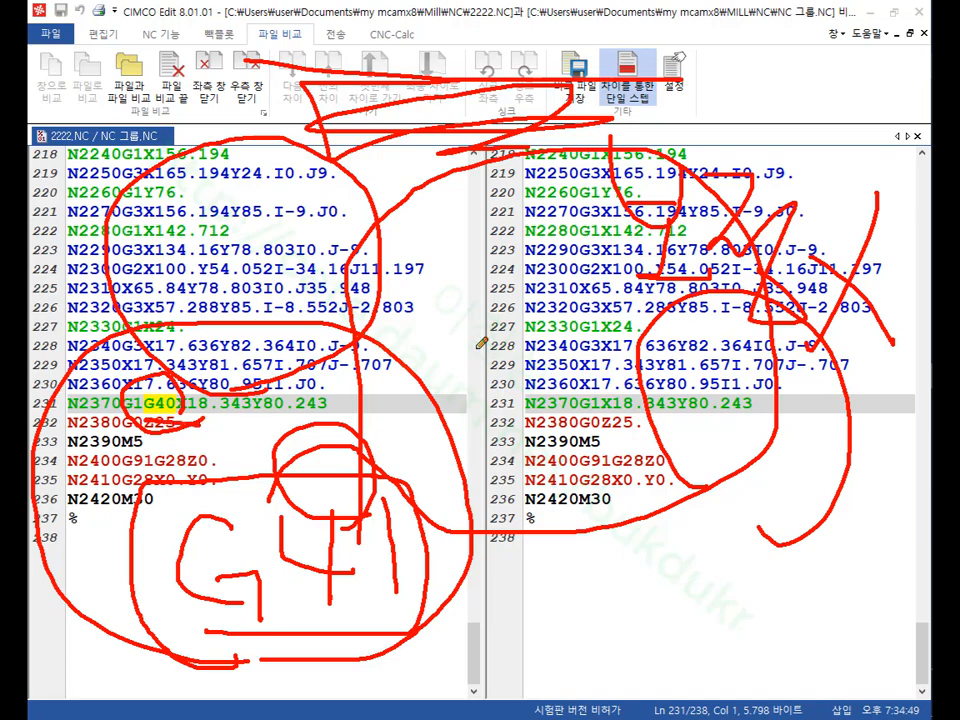
right_click(448, 298)
left_click(485, 478)
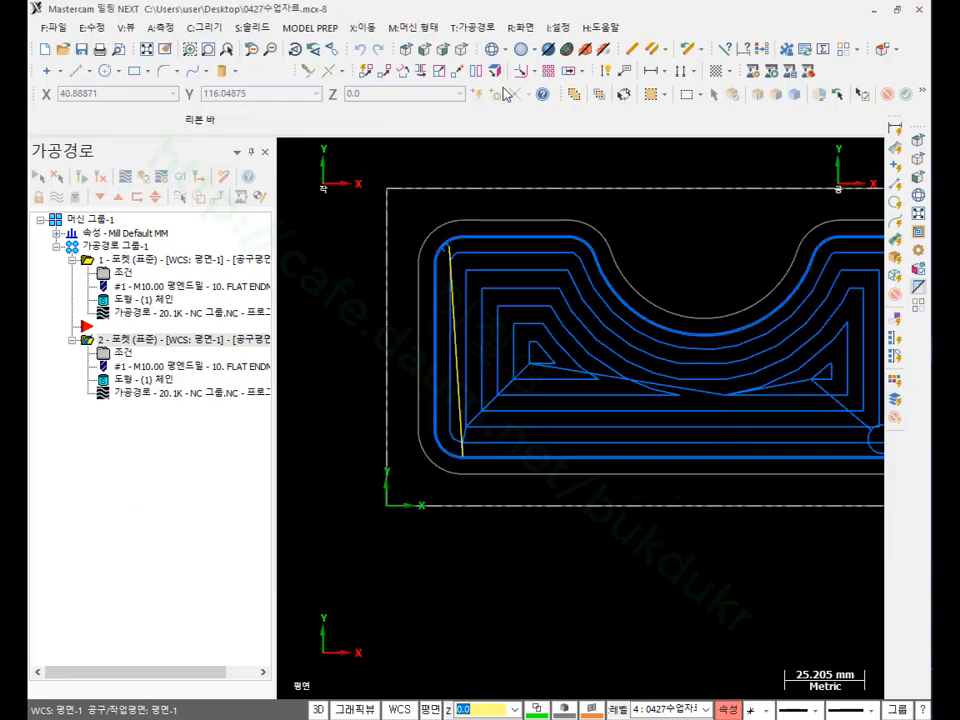
Step: Open the second pocket toolpath's finish-pass settings in isometric view and review the tool compensation (공구보정 기준) options
left_click(462, 50)
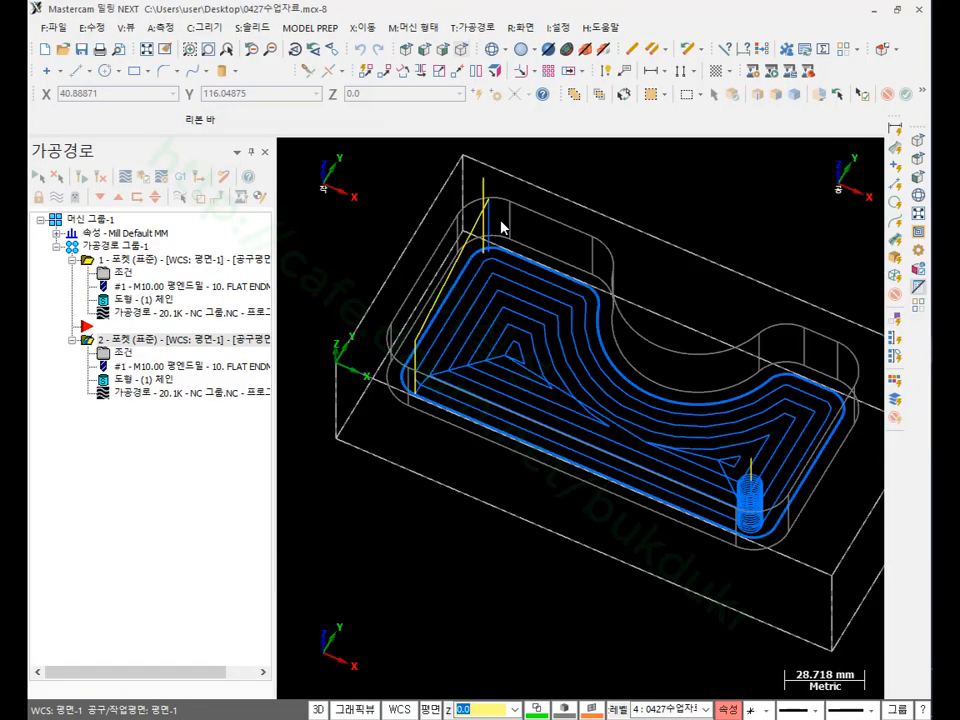
left_click(127, 357)
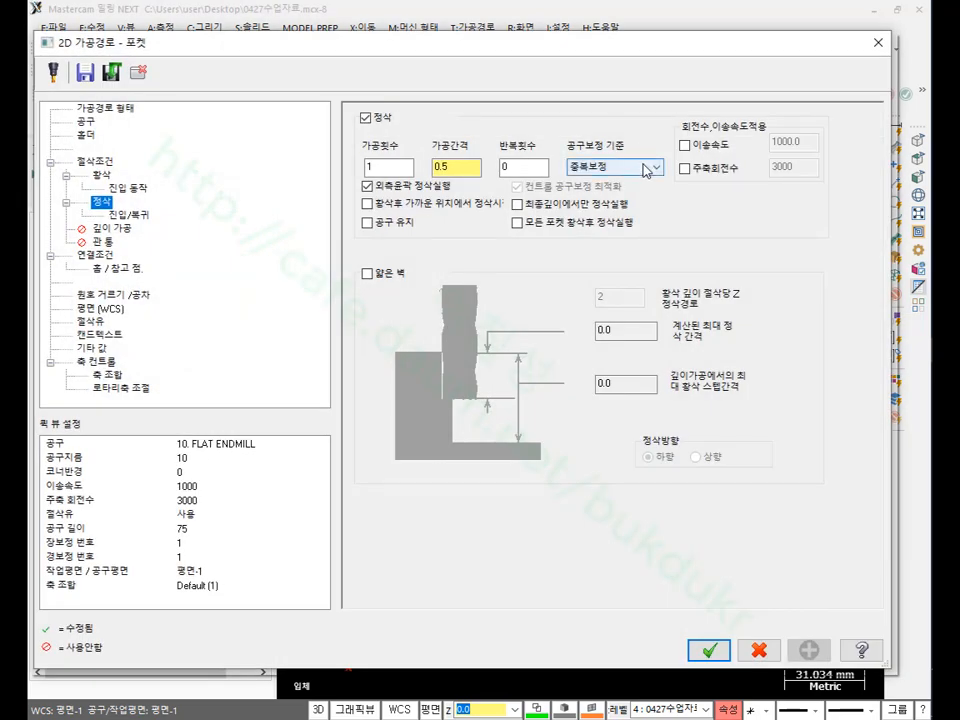
left_click(646, 170)
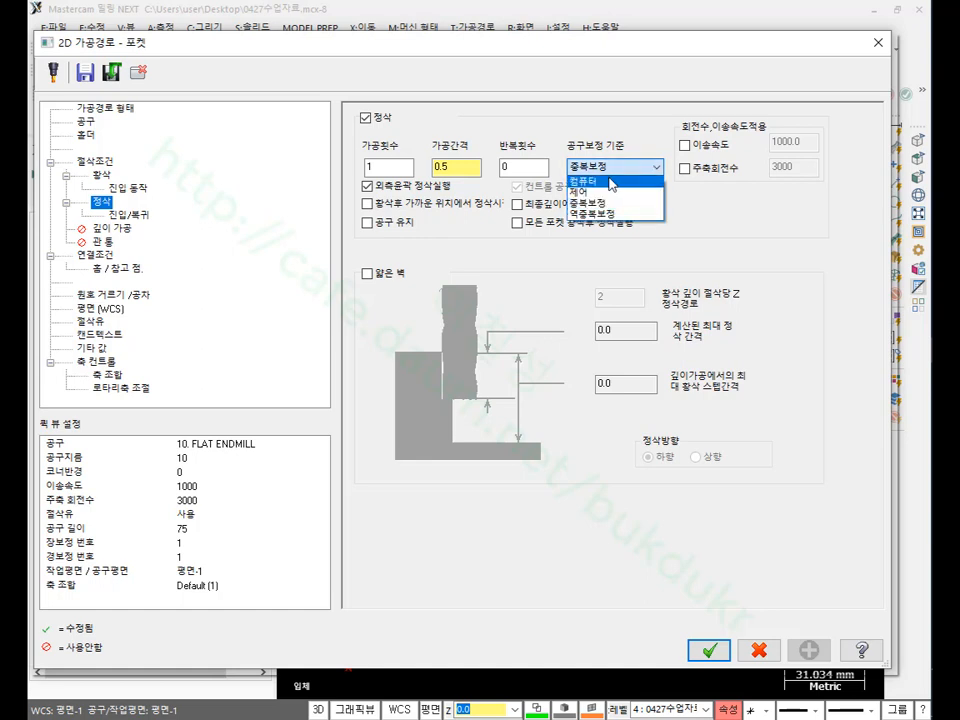
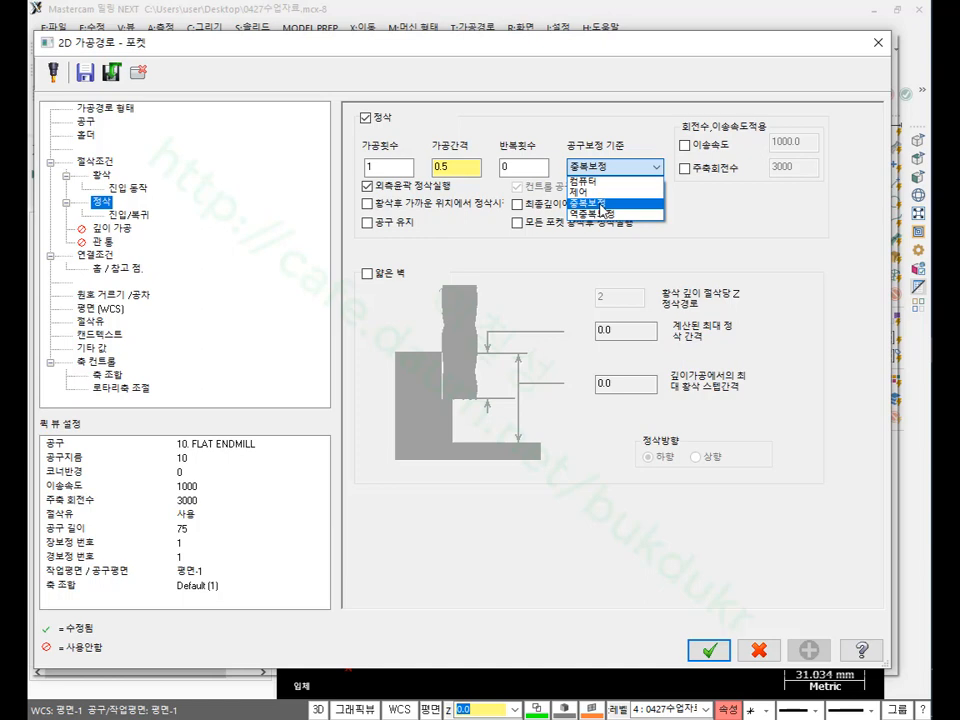
left_click(601, 204)
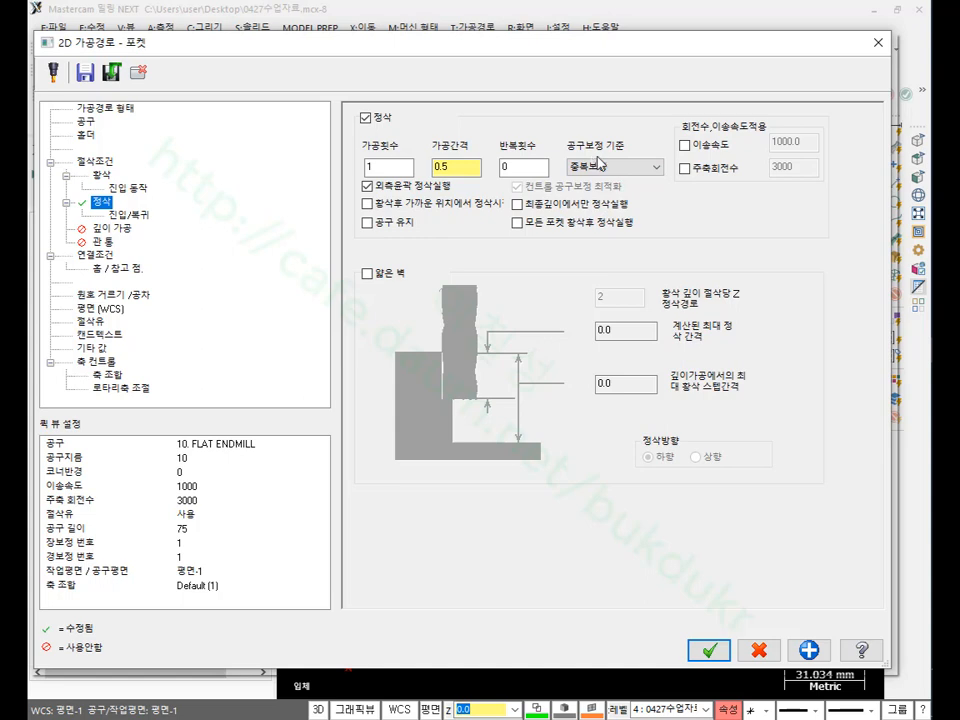
left_click(603, 166)
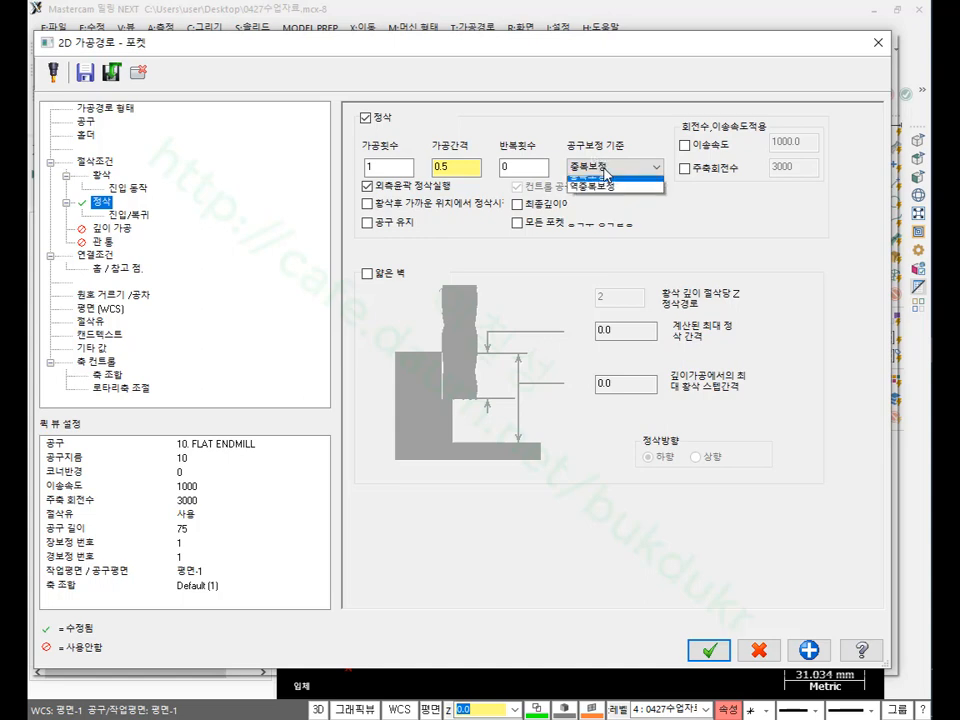
left_click(606, 174)
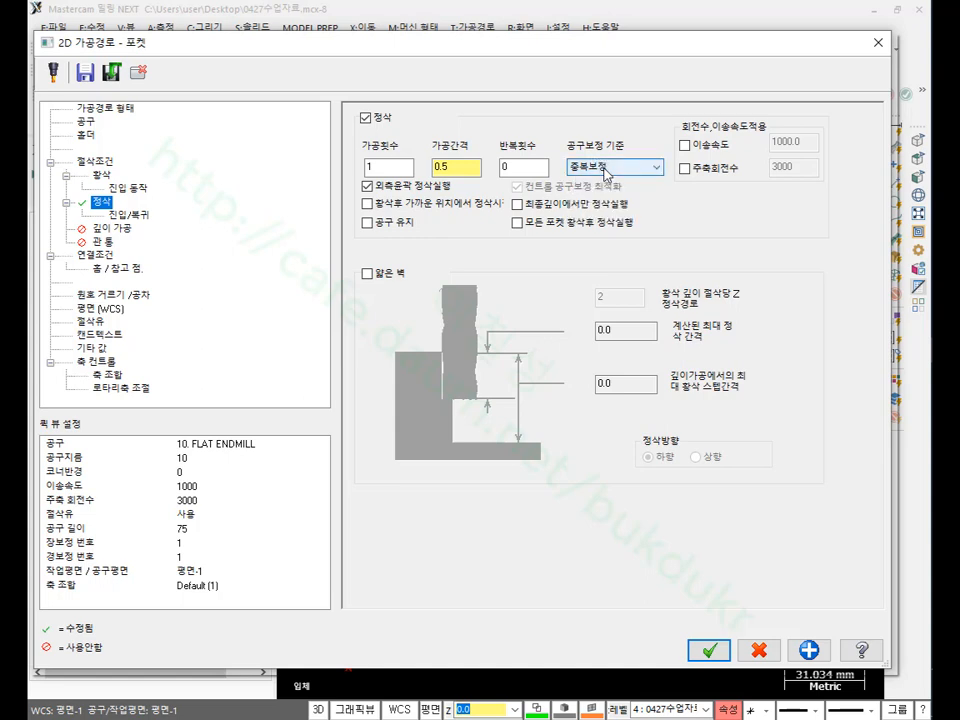
left_click(604, 168)
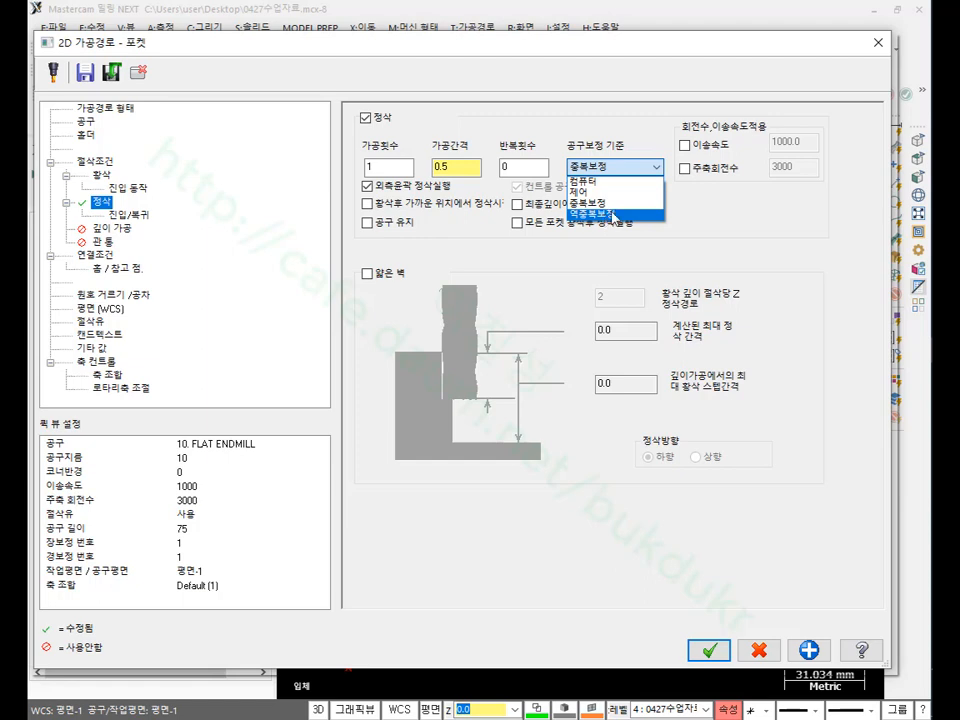
left_click(615, 113)
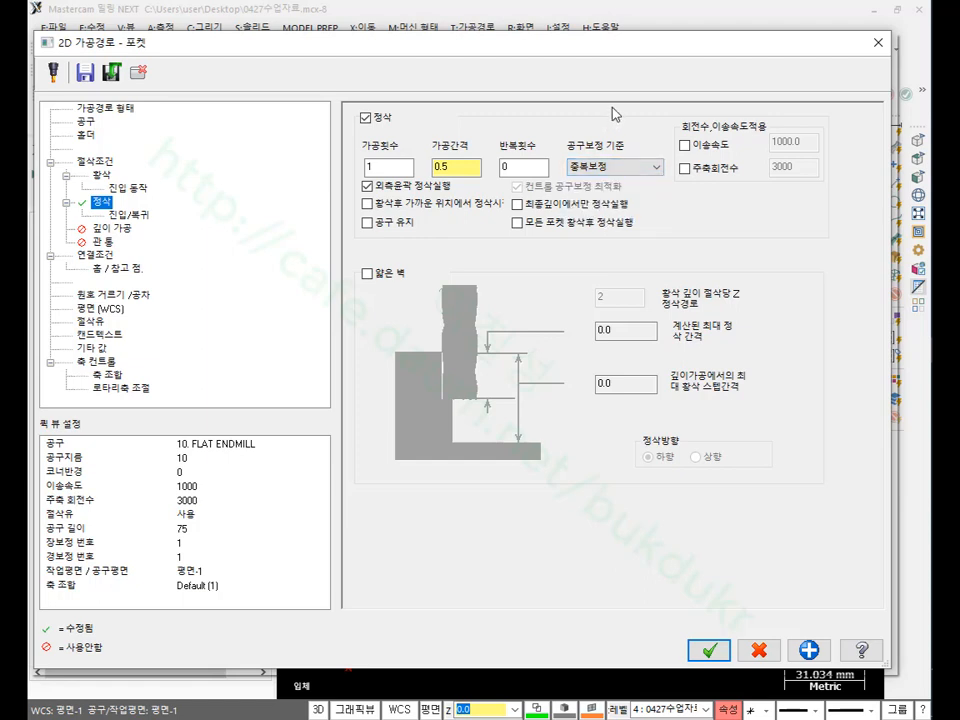
Step: Set the finish-pass compensation to 컴퓨터, enable starting the finish at the closest point after roughing (황삭후 가까운 위치에서 정삭시작), and accept the settings
left_click(617, 178)
left_click(600, 191)
left_click(369, 206)
left_click(716, 652)
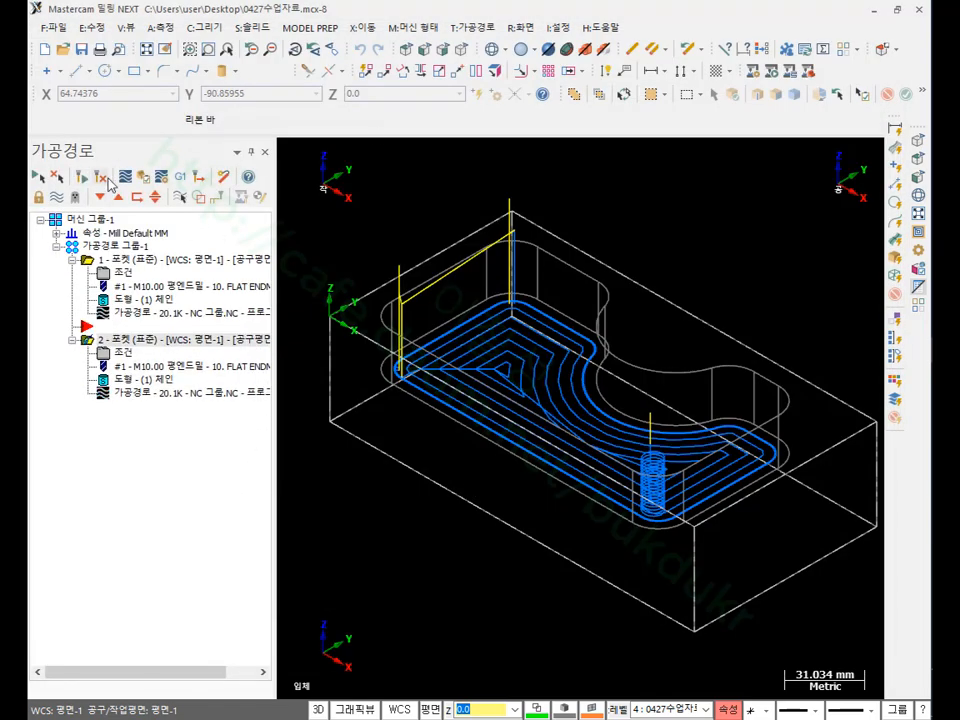
Step: Compare the finish-pass entry positions of the first and second pocket toolpaths in plan view
left_click(407, 51)
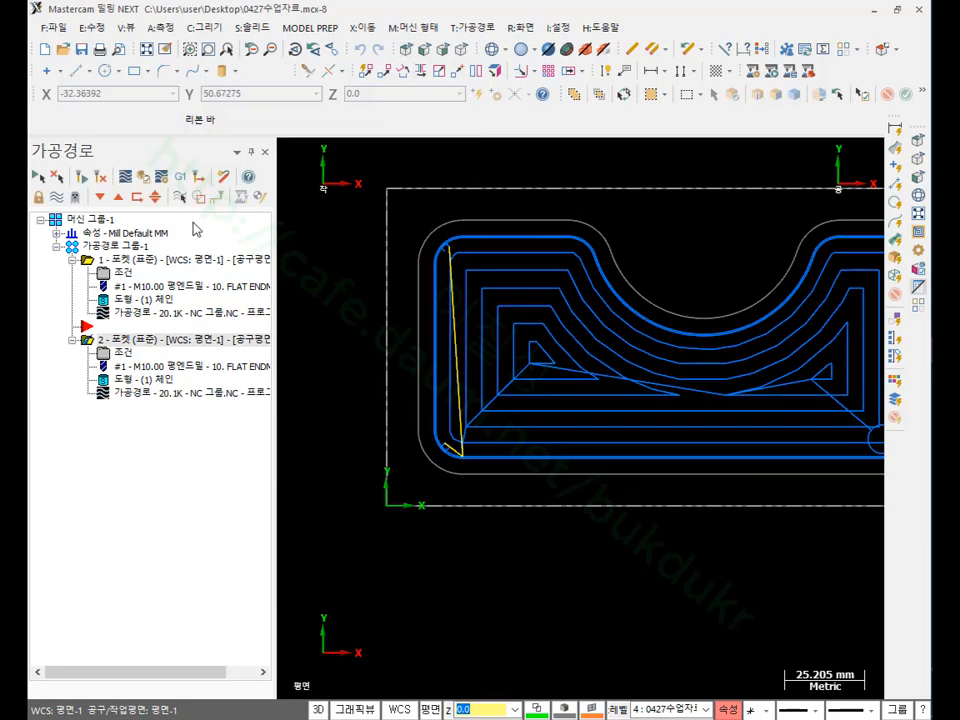
scroll(418, 450, "up", 3)
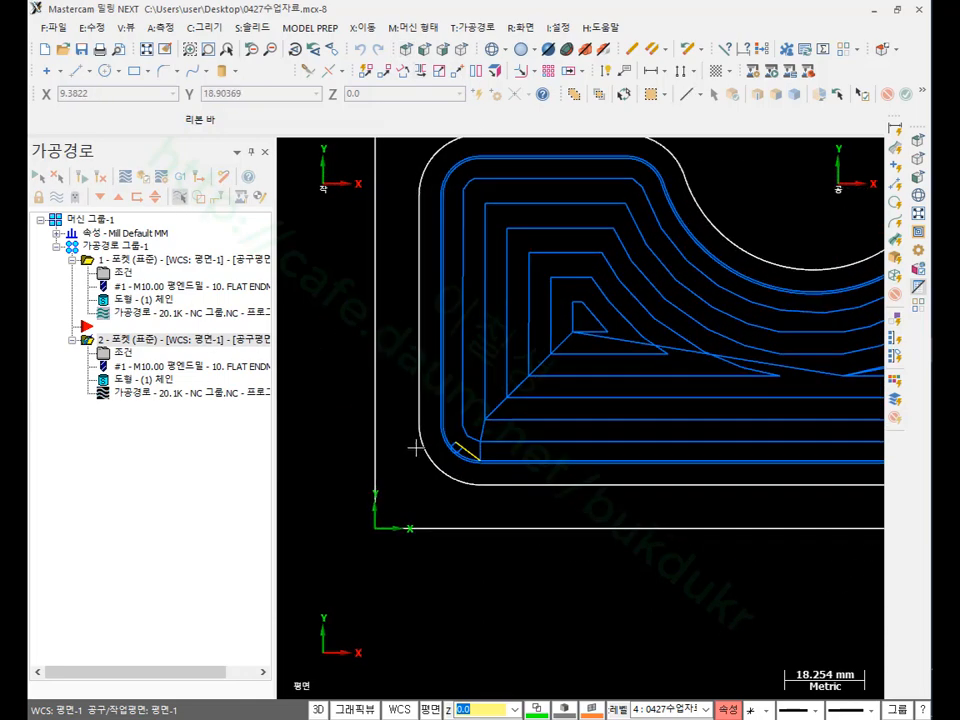
scroll(427, 459, "down", 2)
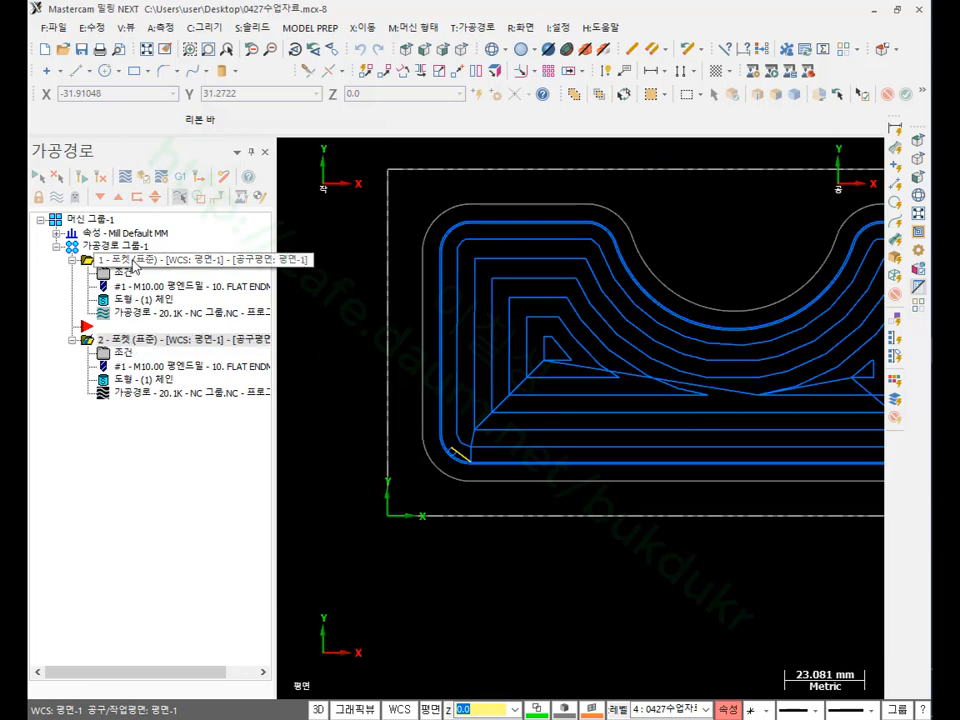
left_click(136, 264)
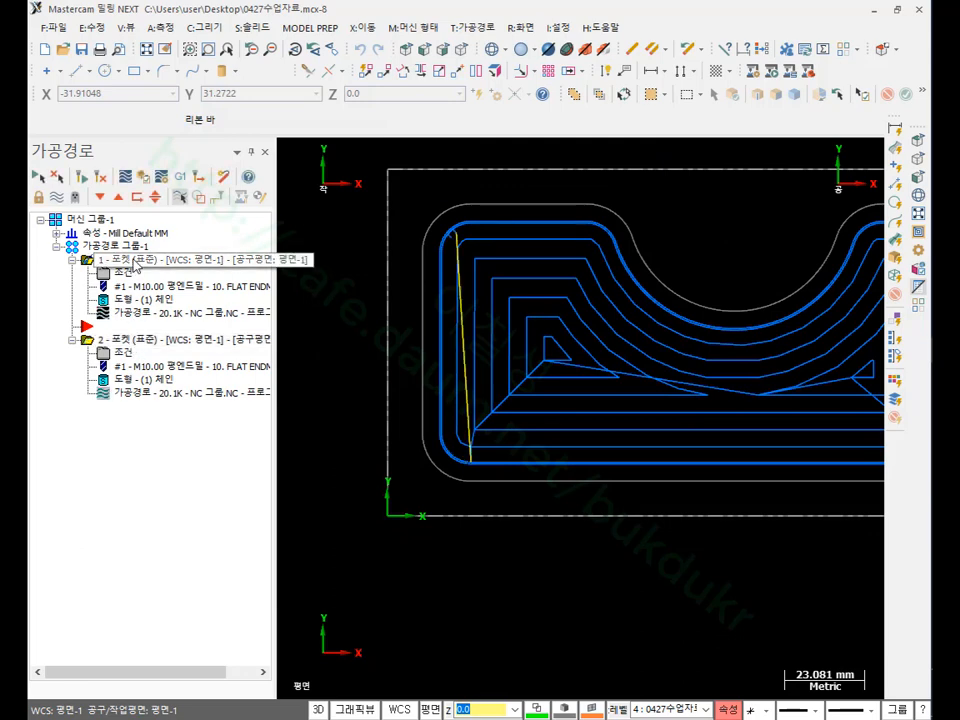
left_click(150, 342)
left_click(138, 262)
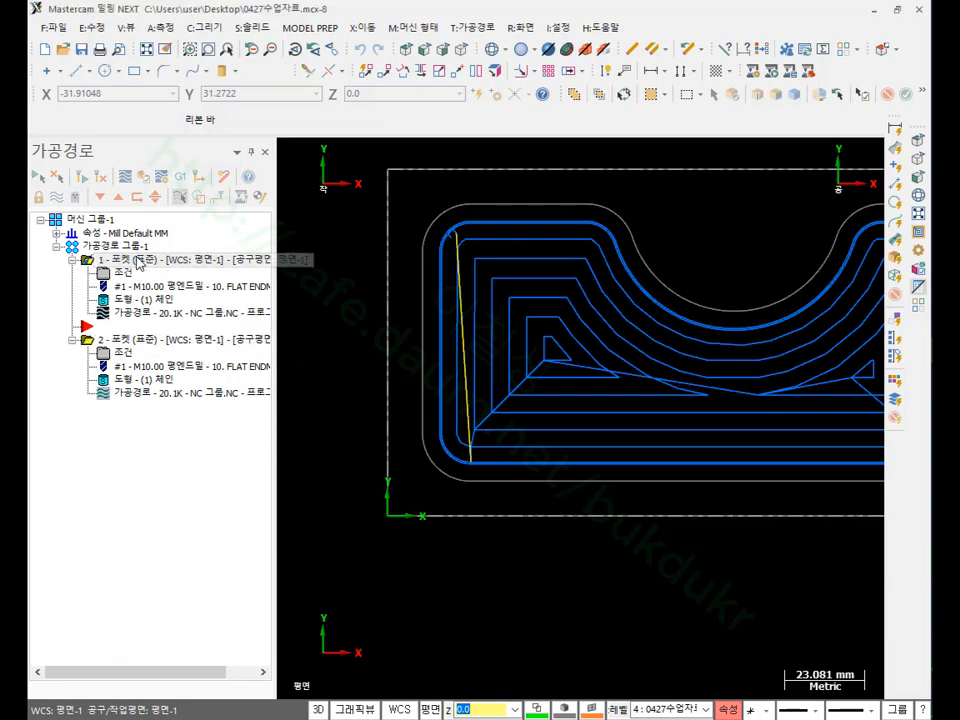
Step: Circle both pocket operations and the two corner entry areas of the first toolpath in an angled view, then clear the markup
middle_click_drag(502, 384, 446, 345)
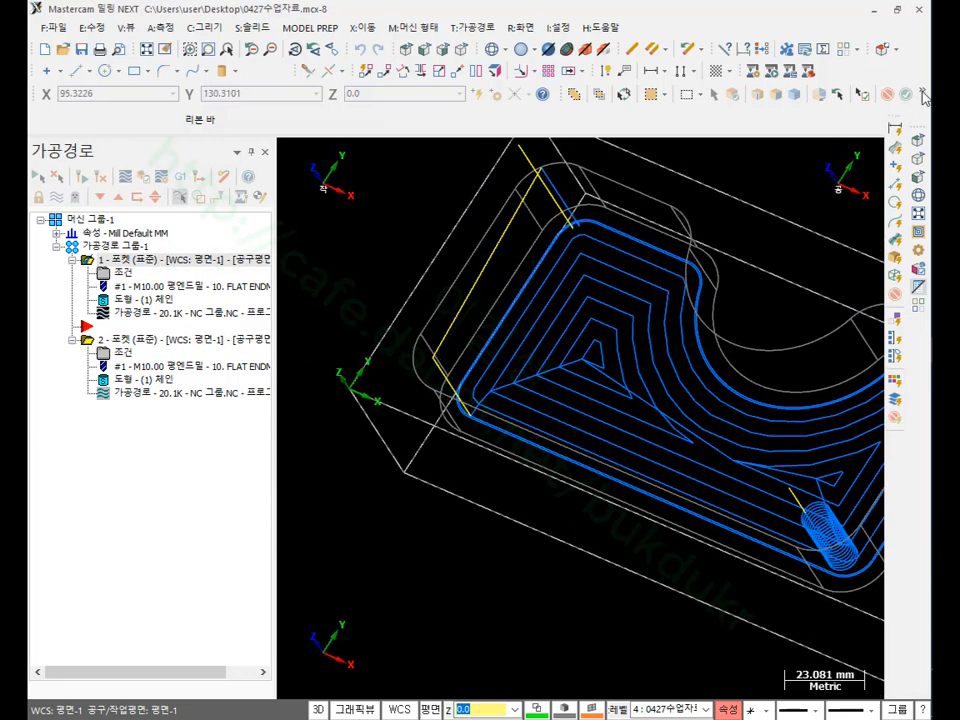
mouse_move(439, 354)
left_mouse_down()
mouse_move(422, 439)
mouse_move(432, 455)
left_mouse_up()
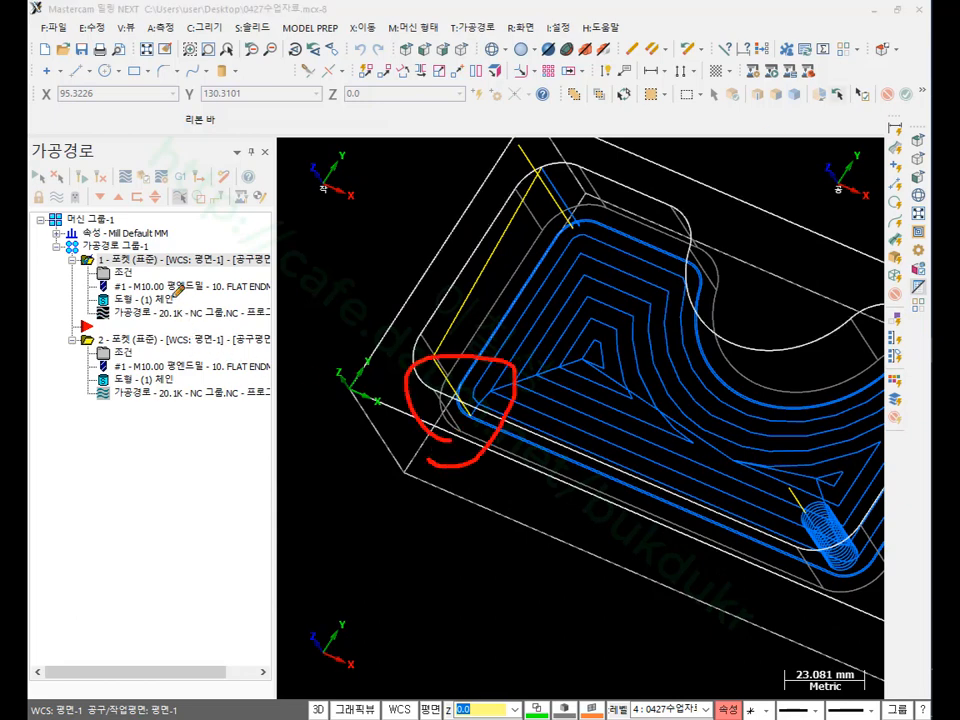
left_click_drag(205, 254, 170, 321)
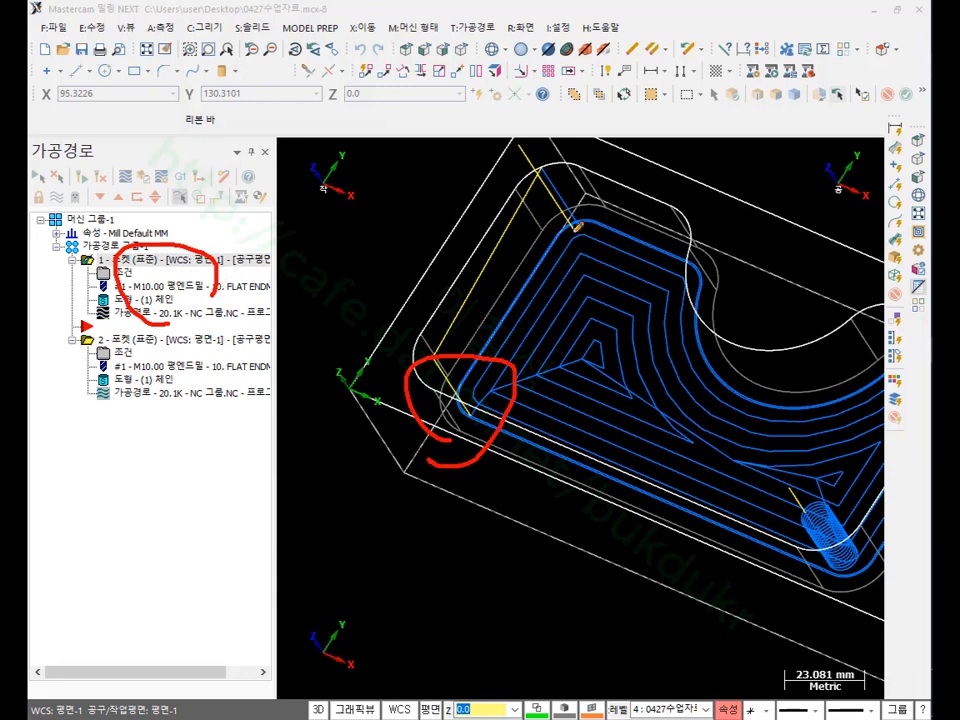
left_click_drag(578, 198, 595, 235)
left_click_drag(157, 344, 184, 410)
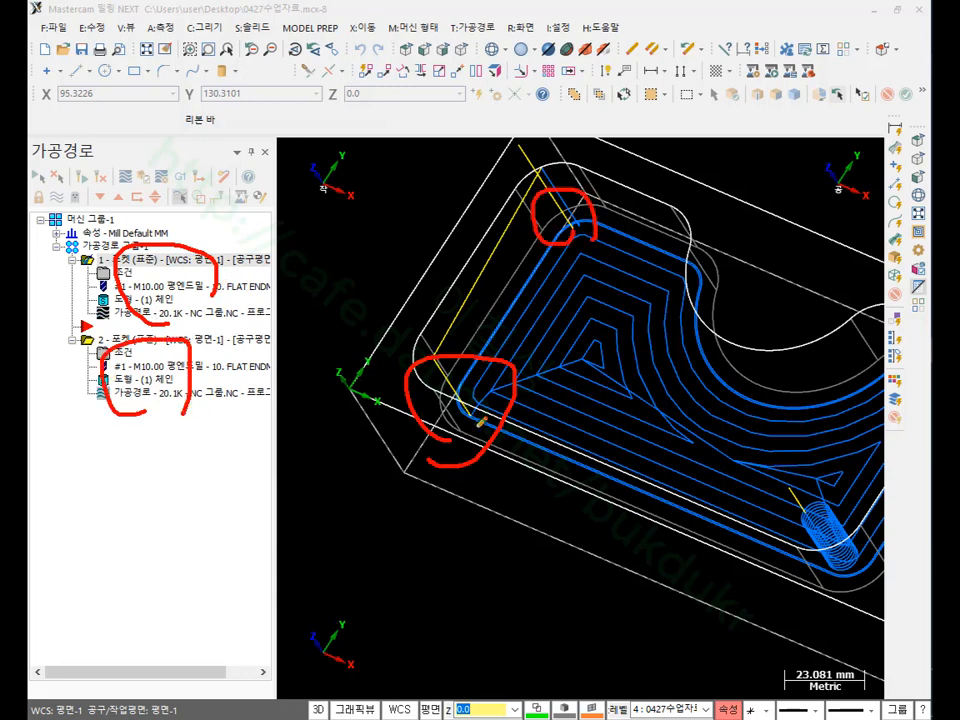
mouse_move(462, 392)
left_mouse_down()
mouse_move(450, 400)
mouse_move(478, 408)
left_mouse_up()
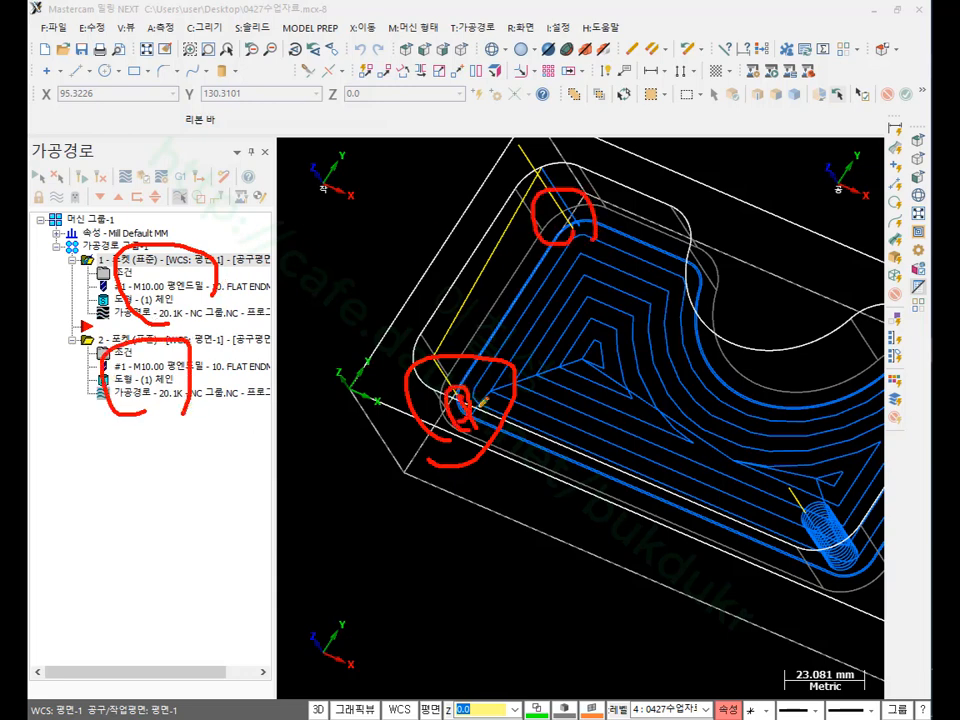
right_click(609, 323)
left_click(638, 508)
Step: Backplot the second pocket toolpath and examine the tool's retract and finish-pass entry at the pocket corner
scroll(489, 220, "up", 3)
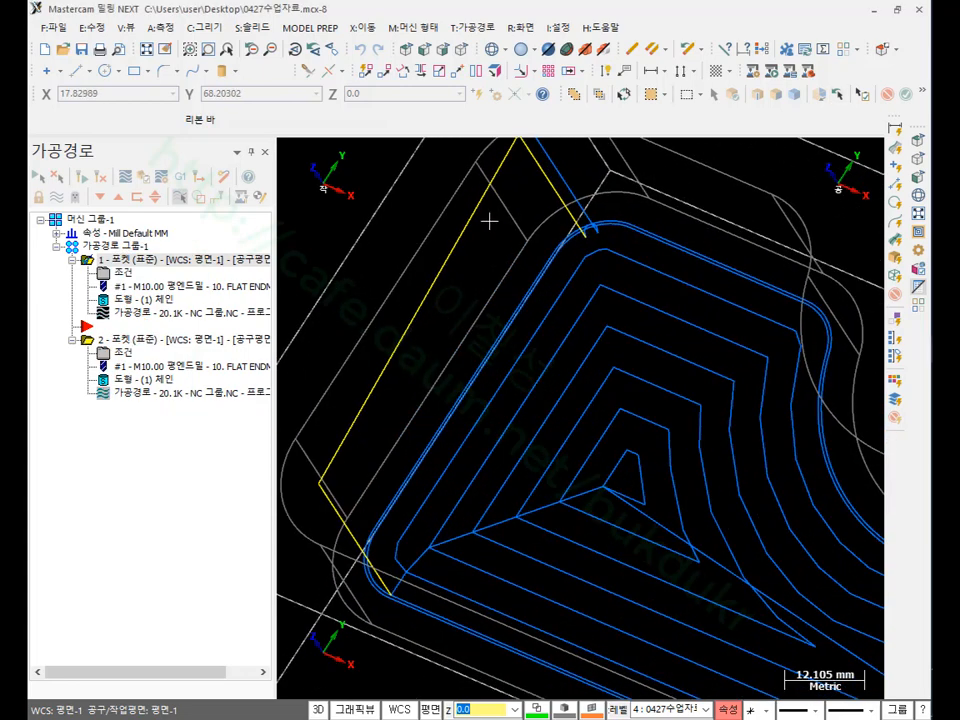
key("alt+t")
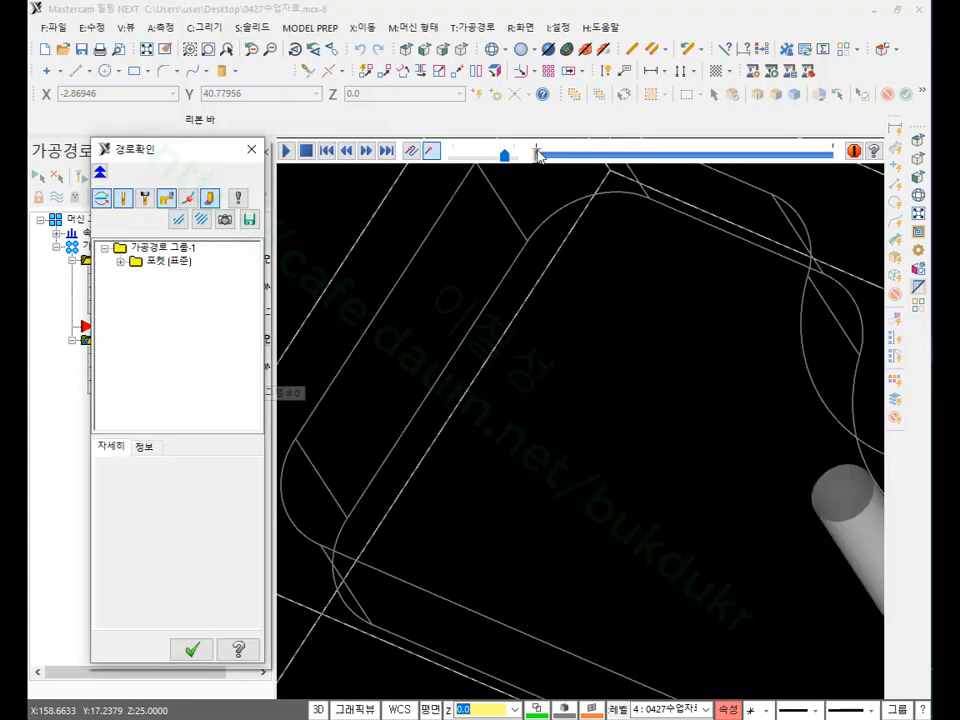
left_click(916, 157)
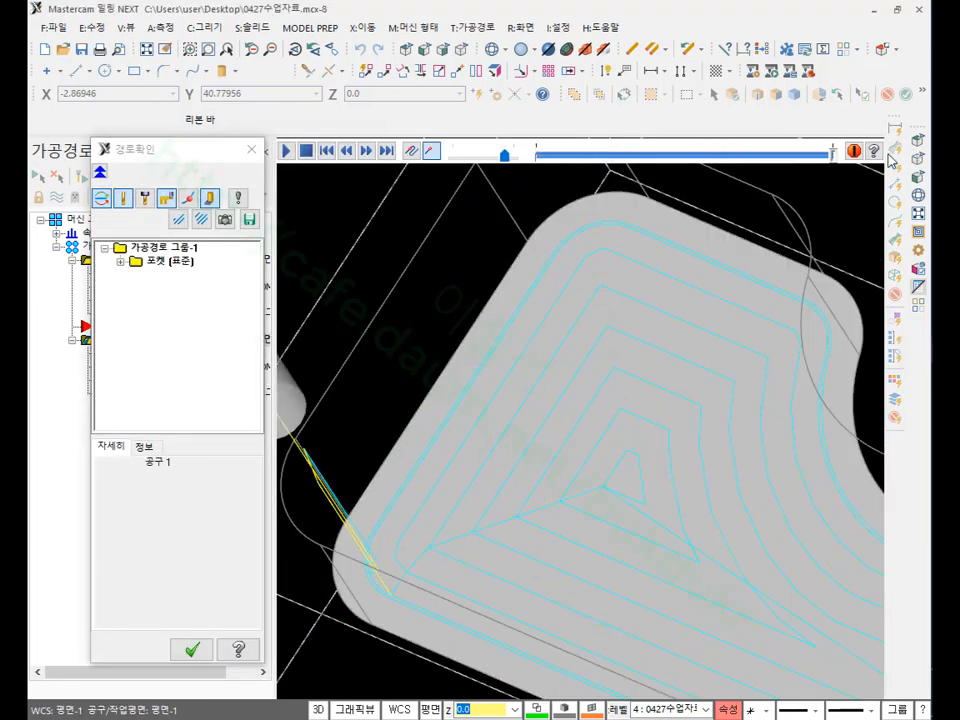
mouse_move(848, 168)
left_mouse_down()
mouse_move(806, 176)
mouse_move(829, 180)
mouse_move(828, 172)
left_mouse_up()
scroll(364, 596, "up", 5)
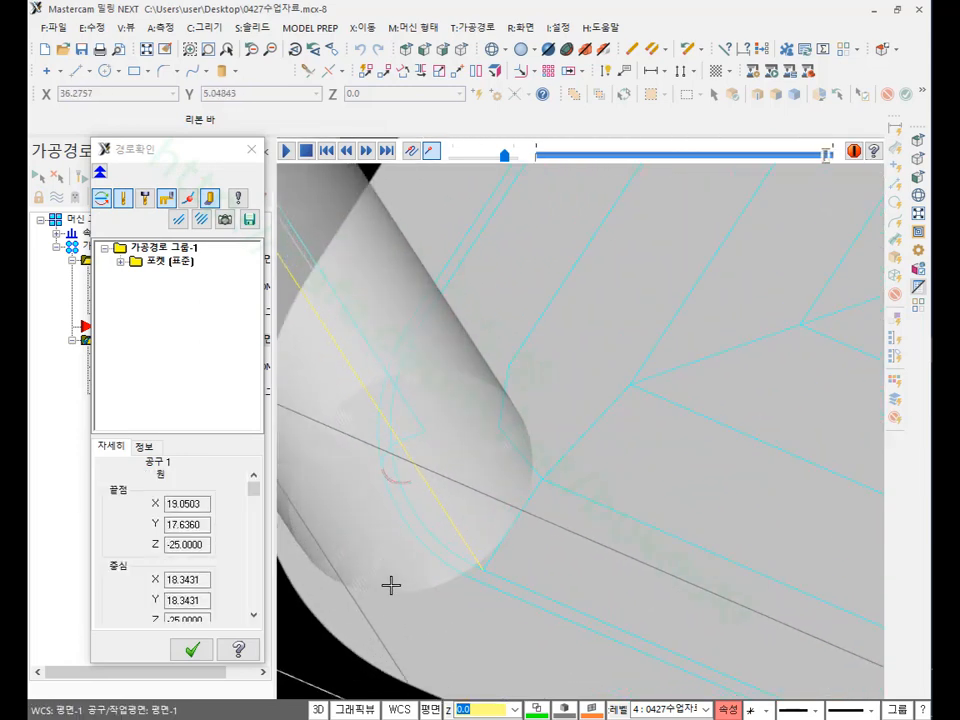
middle_click_drag(435, 471, 295, 259)
key("alt+s")
scroll(536, 435, "up", 3)
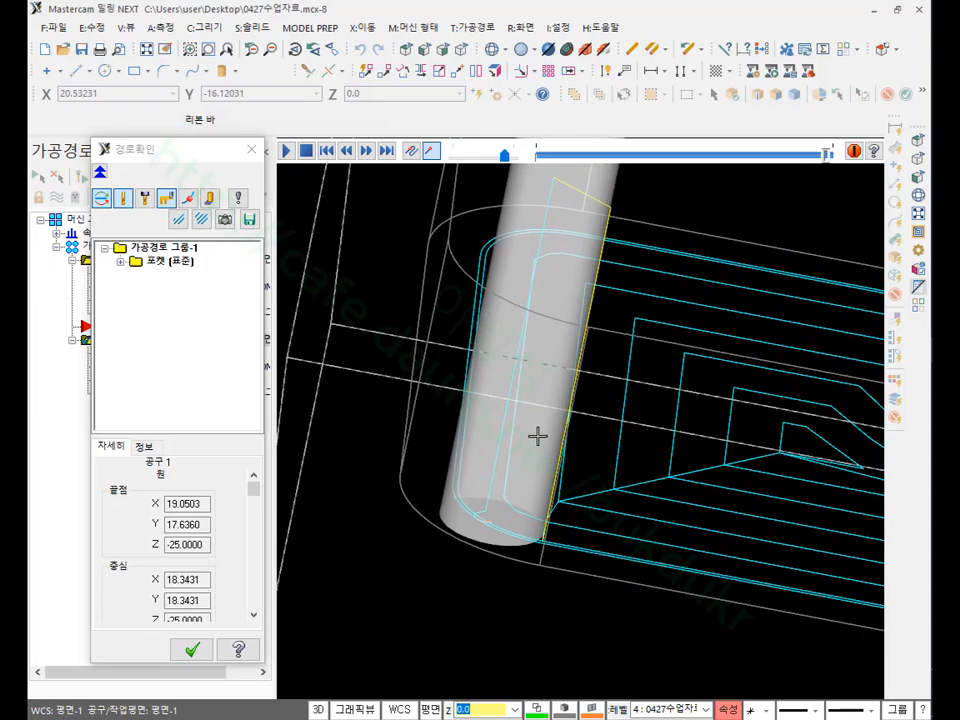
middle_click_drag(561, 459, 617, 484)
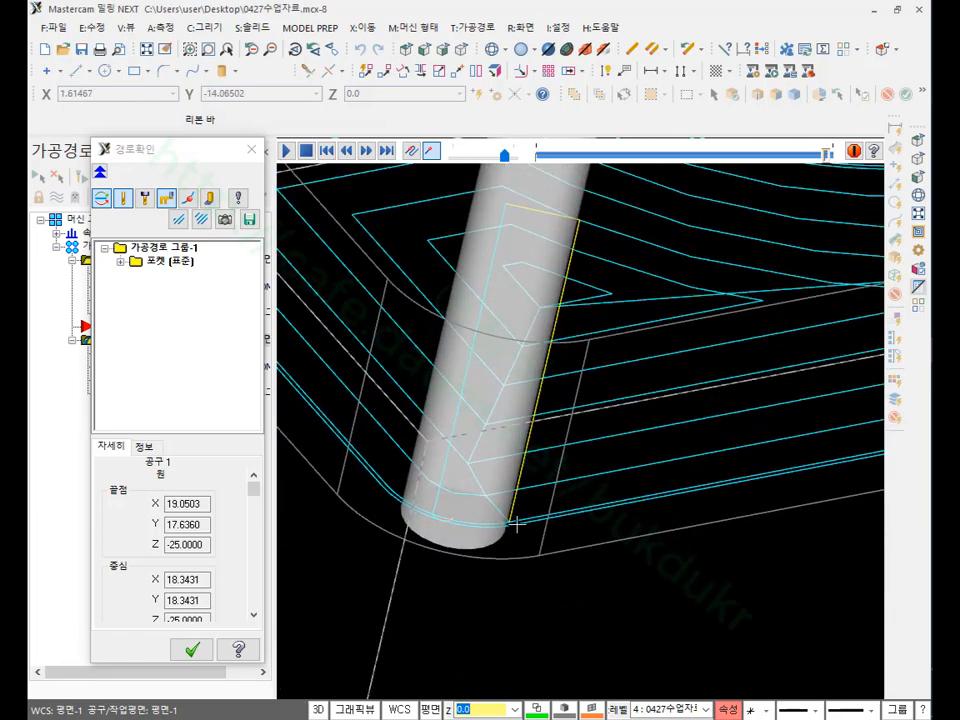
left_click(191, 650)
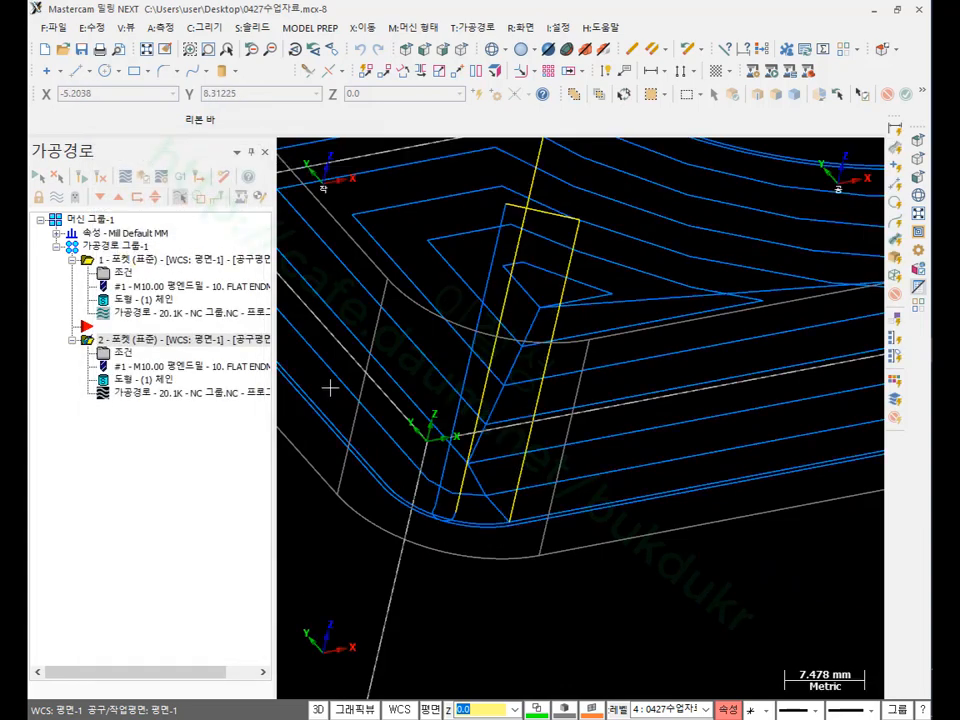
Step: Enable keeping the tool down (공구 유지) for the second pocket's finish pass and regenerate the toolpath
left_click(123, 354)
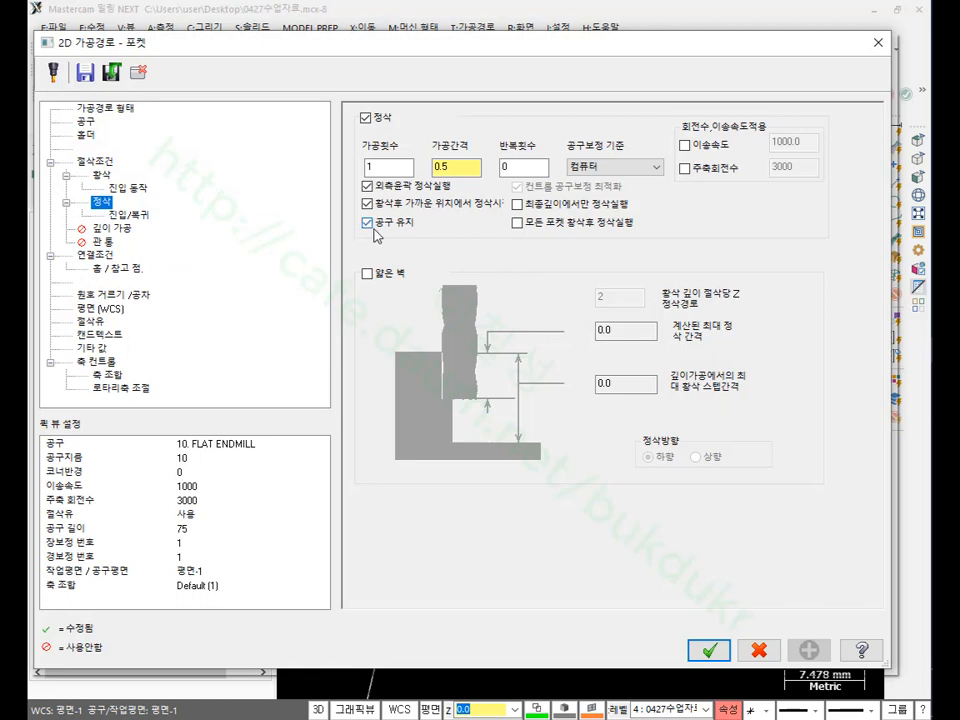
left_click(722, 640)
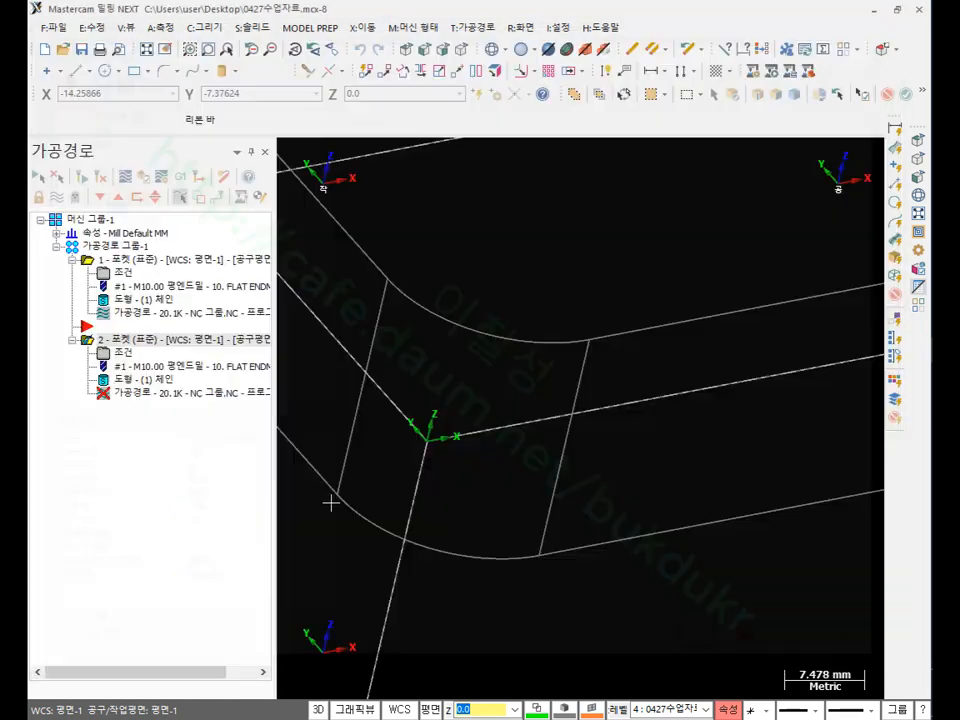
left_click(82, 180)
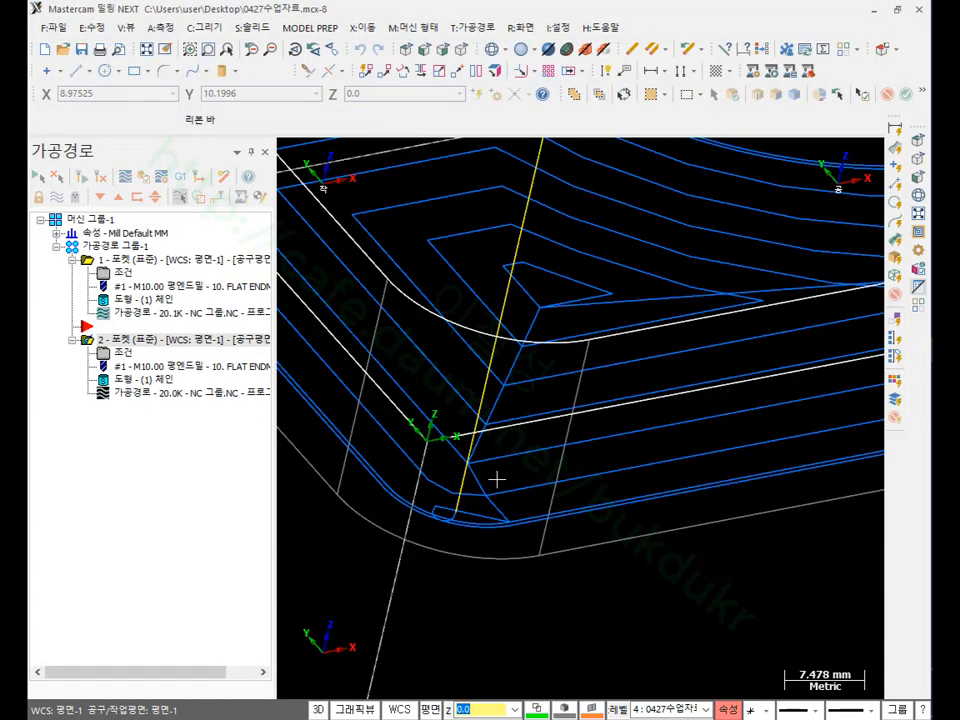
Step: Inspect the regenerated second pocket toolpath's rough-to-finish link and corner lead-in, including in the backplot
scroll(418, 534, "up", 6)
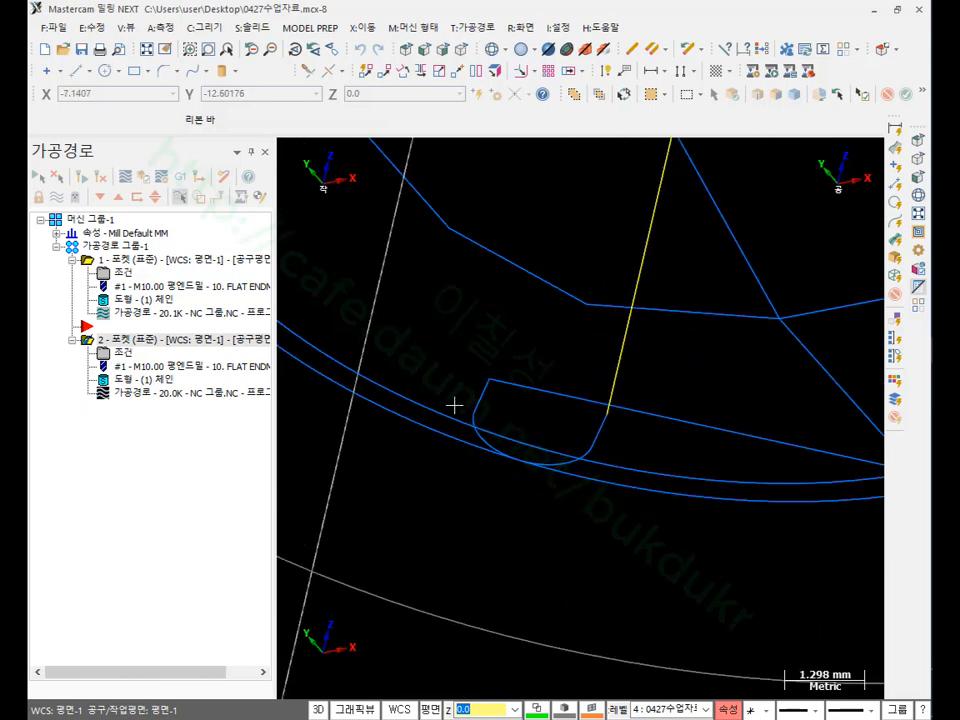
scroll(454, 405, "down", 1)
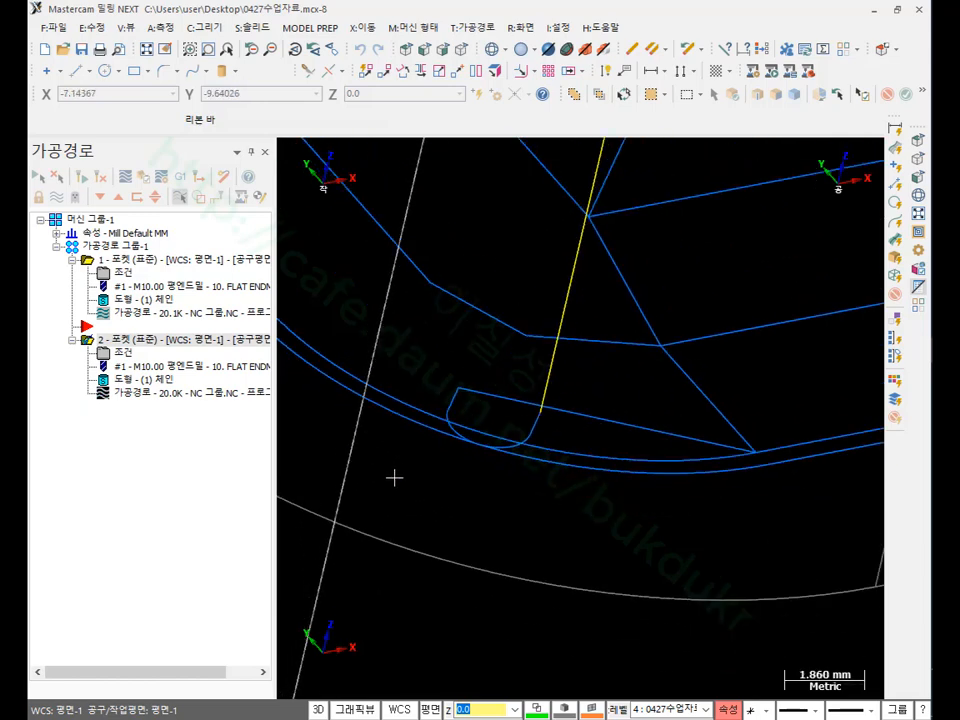
left_click(148, 393)
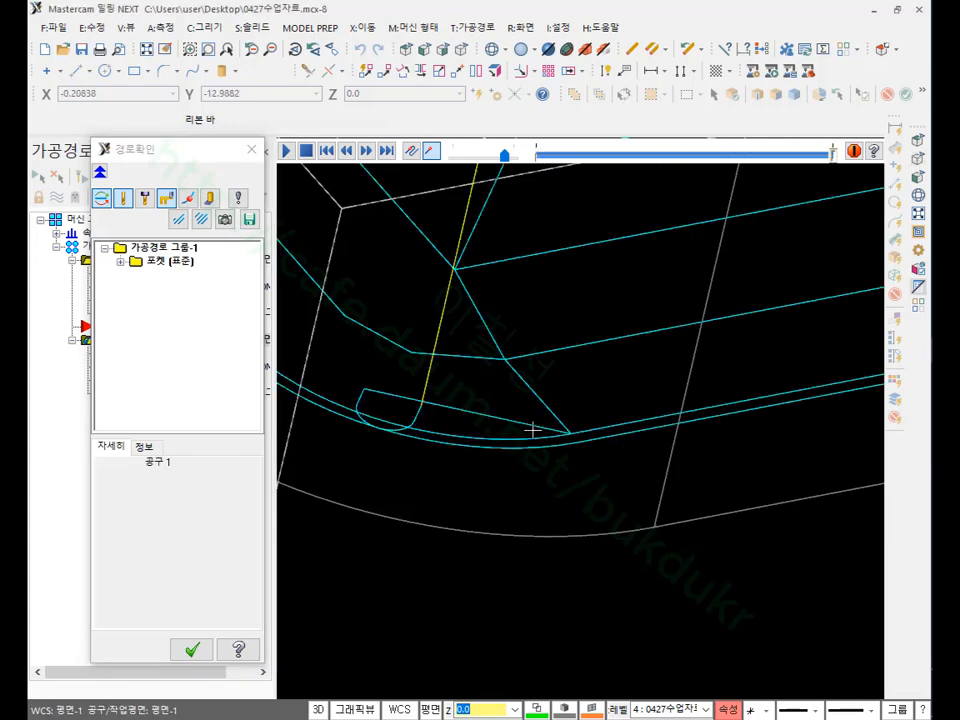
scroll(784, 479, "down", 1)
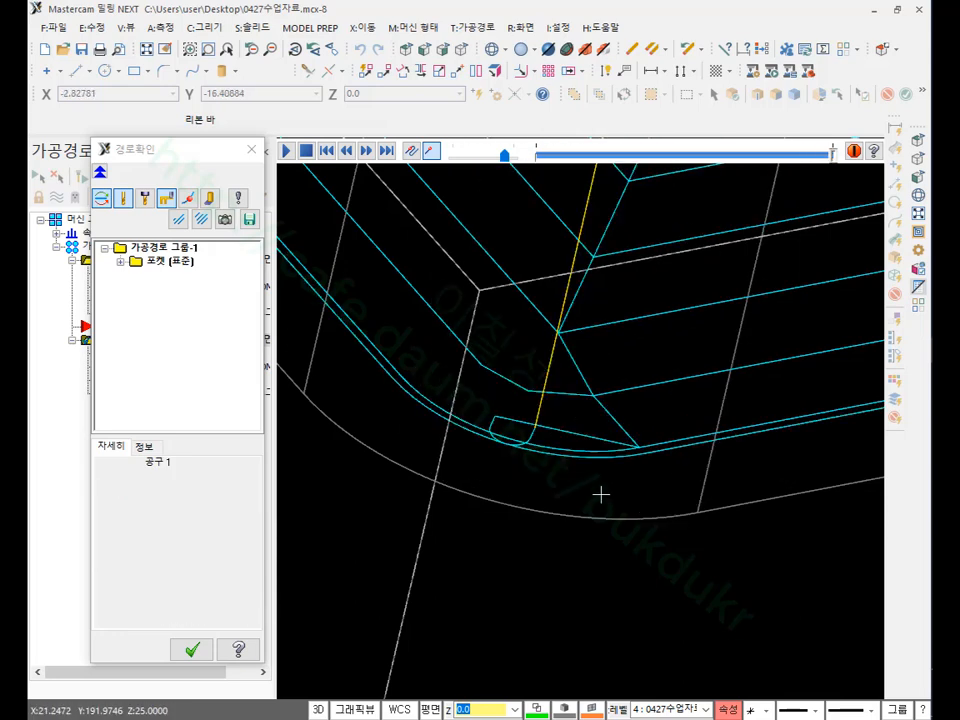
scroll(429, 457, "up", 1)
left_click(191, 650)
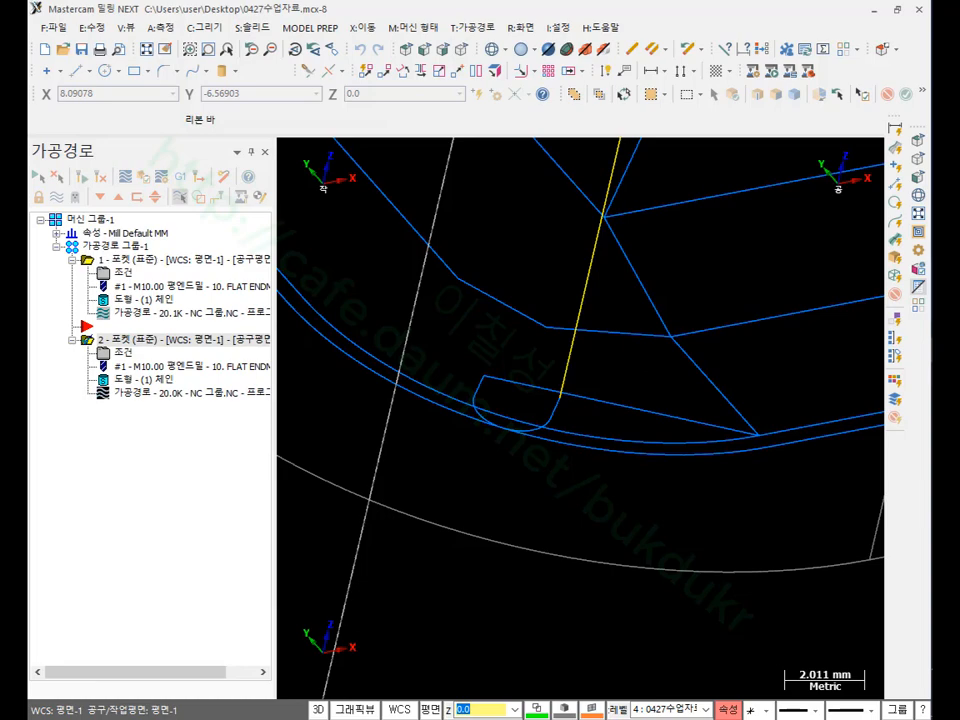
Step: Try finishing only at the final depth (최종깊이에서만 정삭실행) in the second pocket's finish settings
scroll(583, 497, "down", 6)
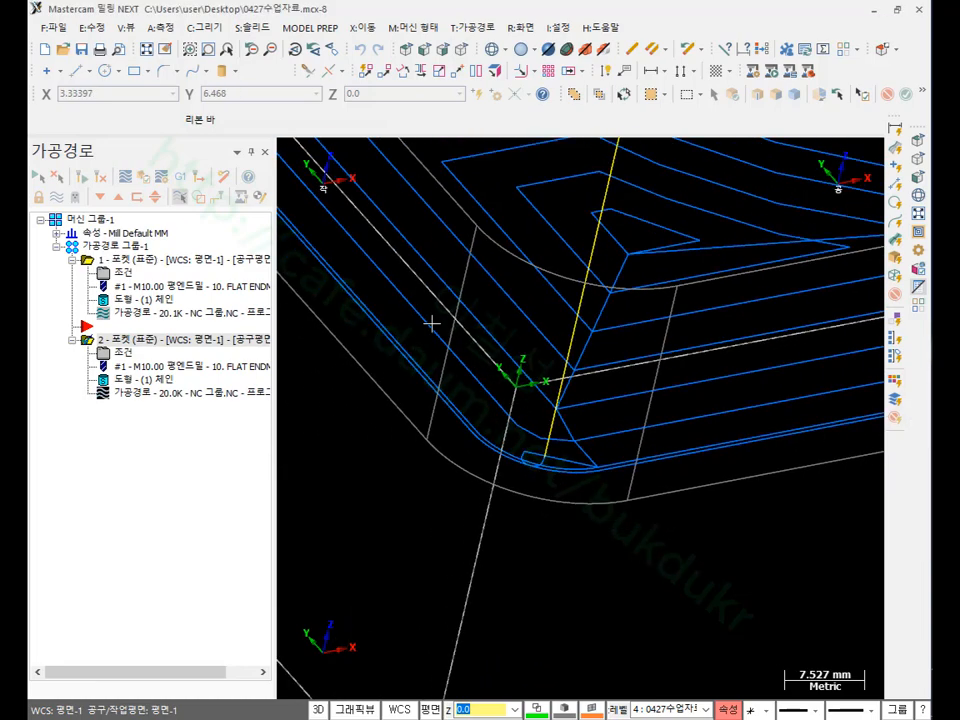
left_click(103, 271)
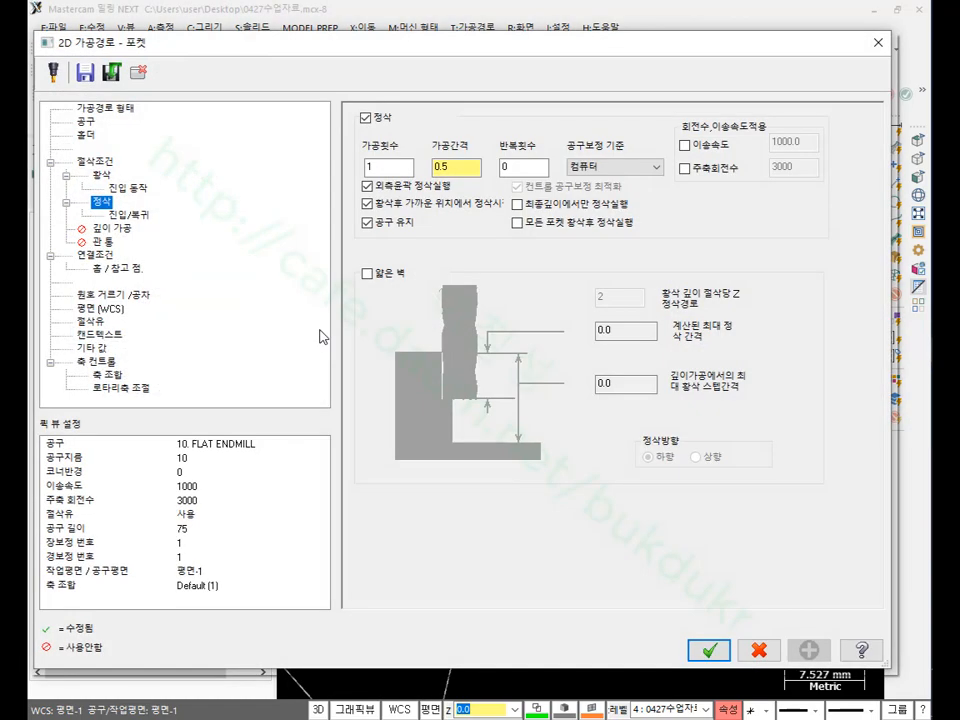
left_click(526, 206)
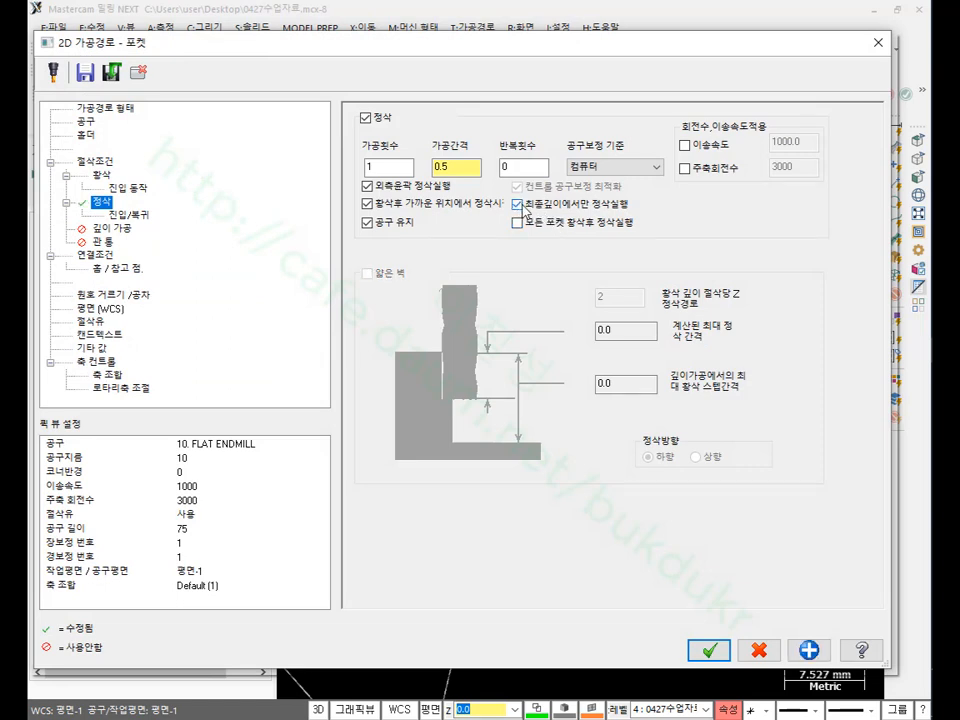
left_click(520, 205)
left_click(709, 651)
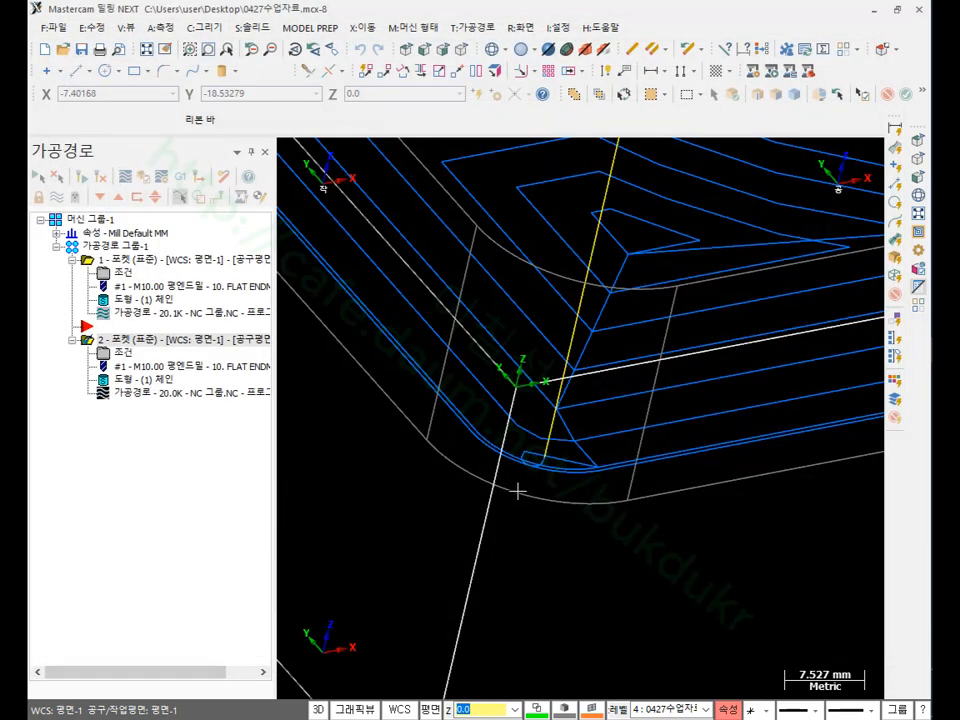
Step: Enable depth cuts (깊이 가공) for the first pocket with a 5 mm maximum rough step and 1 finish cut of 0.5 mm
scroll(448, 548, "down", 3)
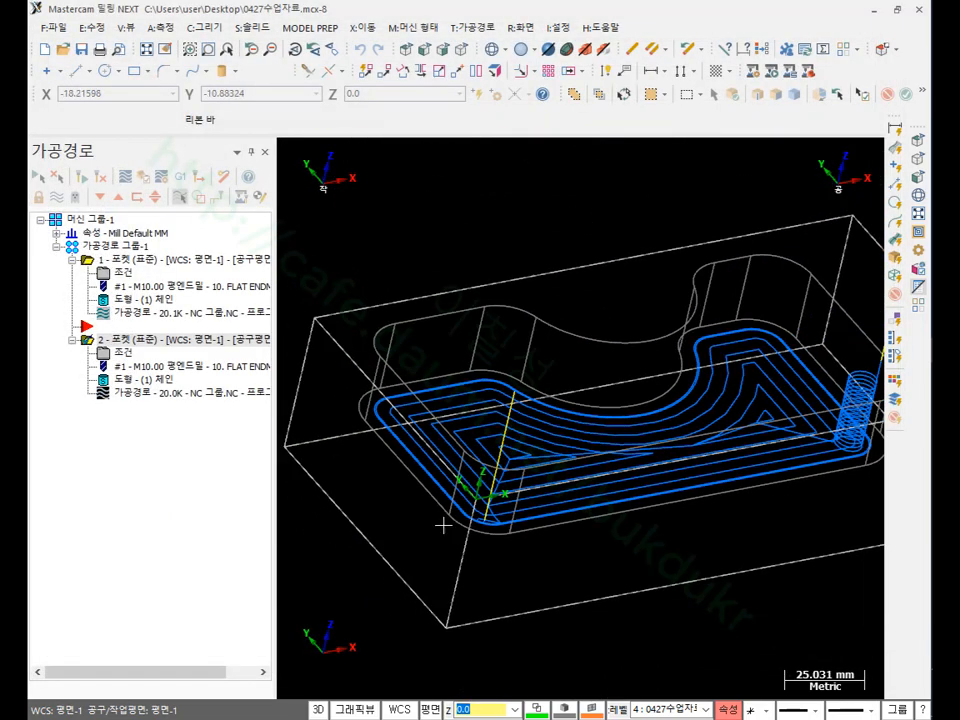
left_click(464, 49)
scroll(755, 480, "up", 2)
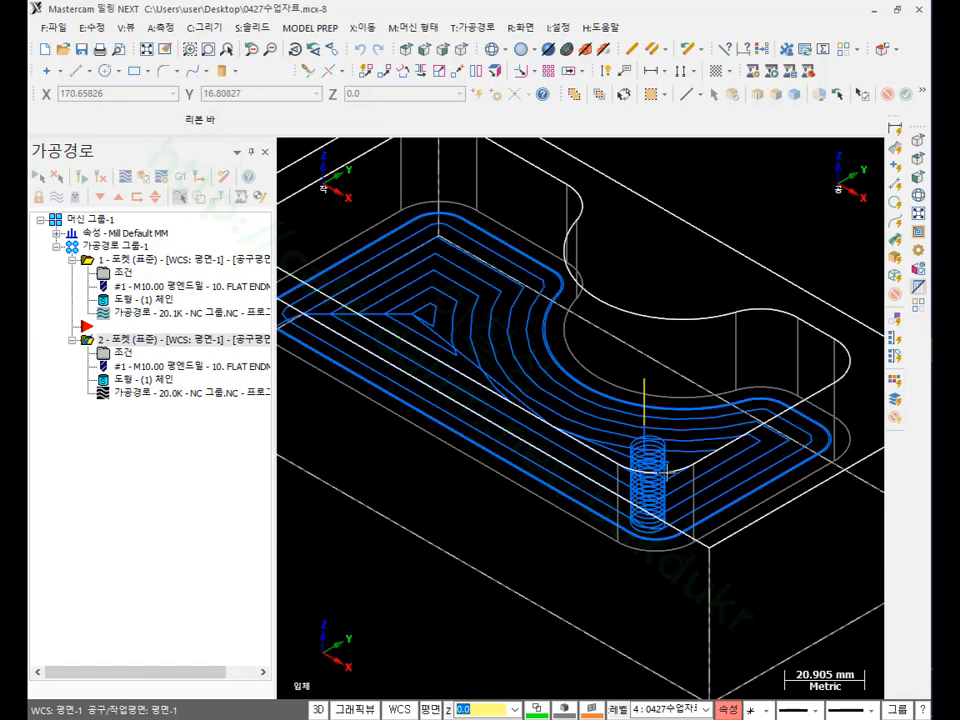
left_click(132, 274)
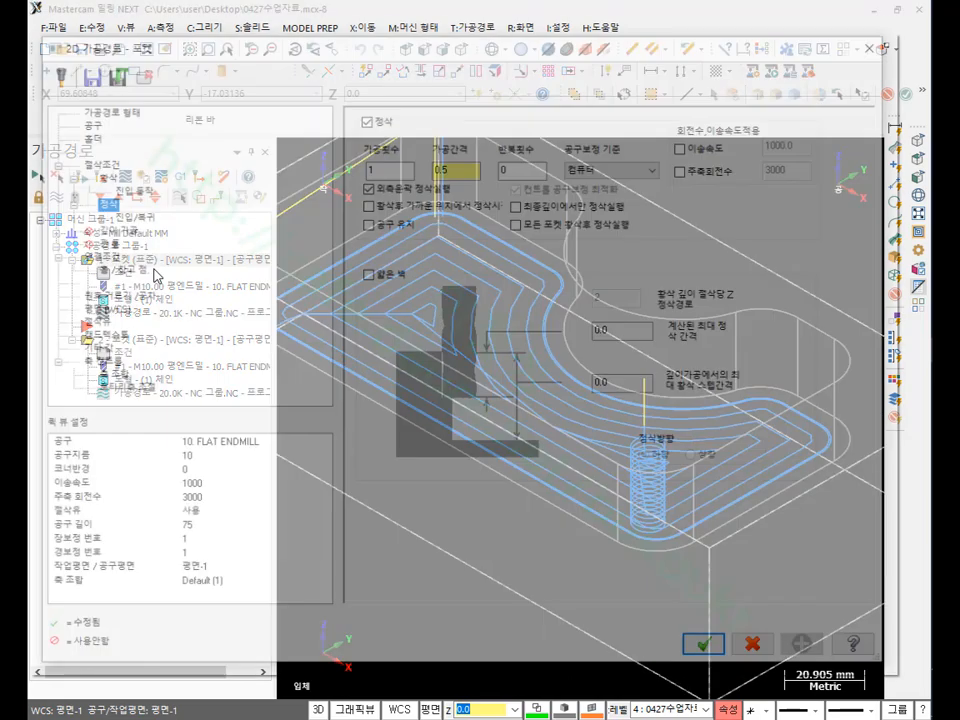
left_click(112, 229)
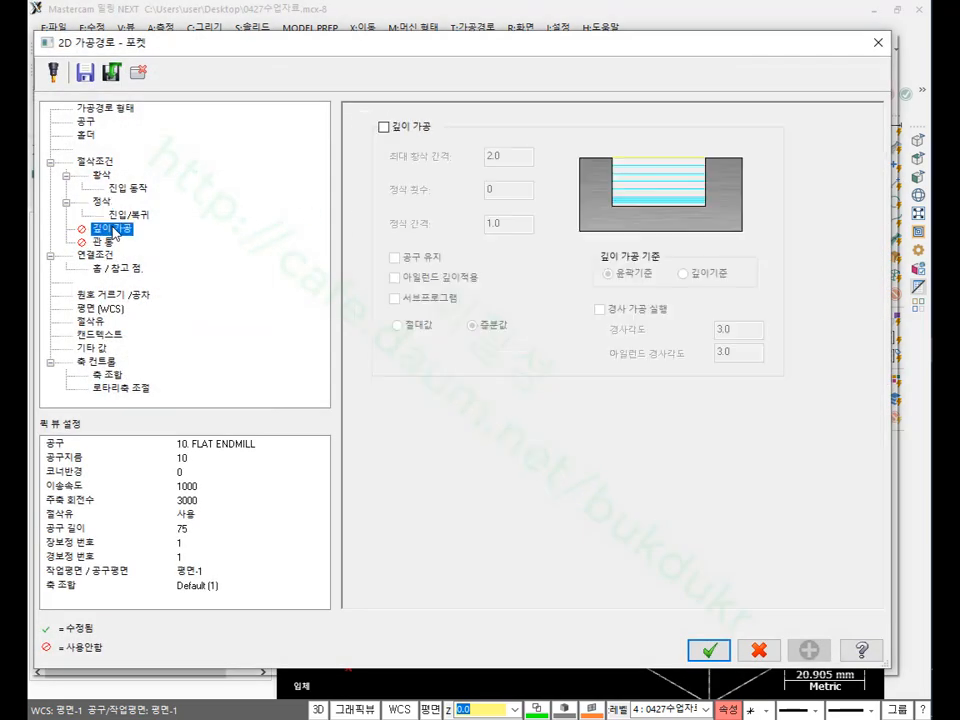
left_click(386, 129)
key("Tab")
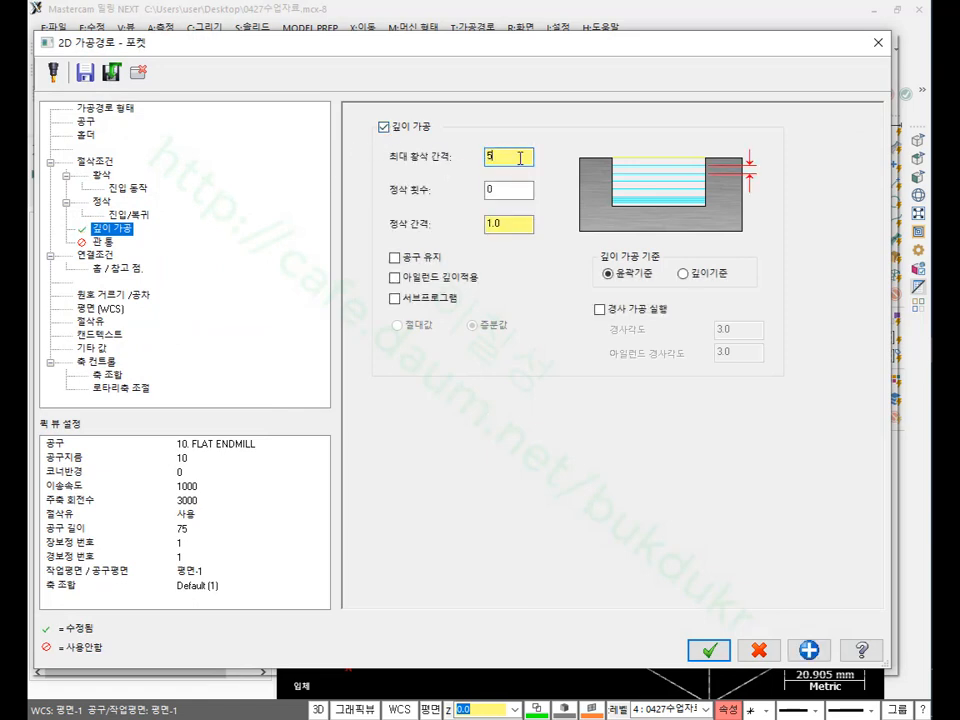
type("5")
key("Tab")
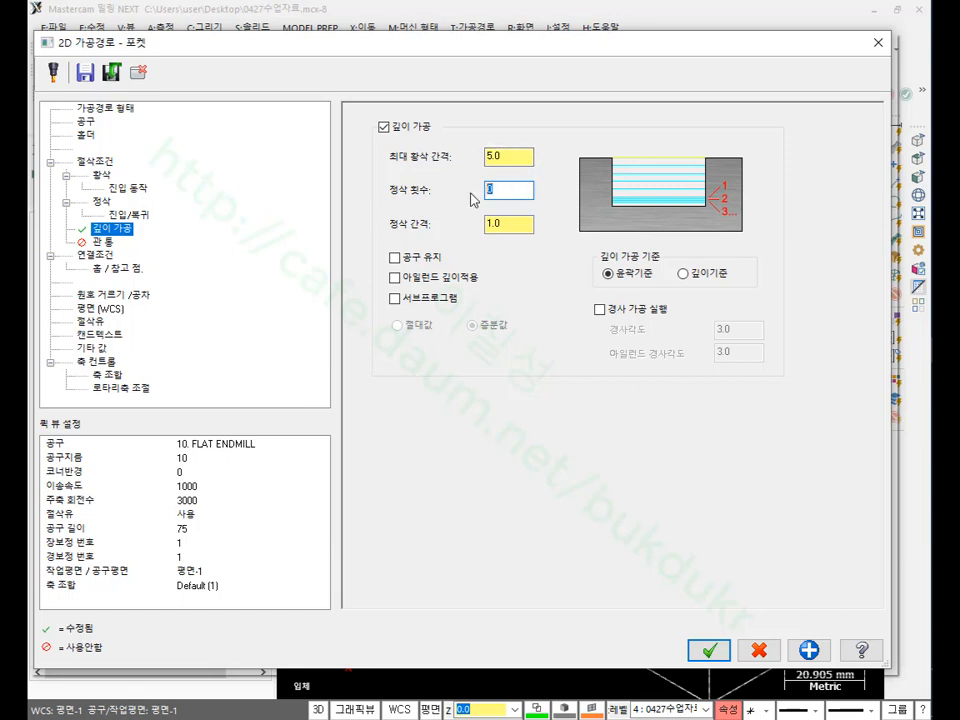
key("Tab")
type("0")
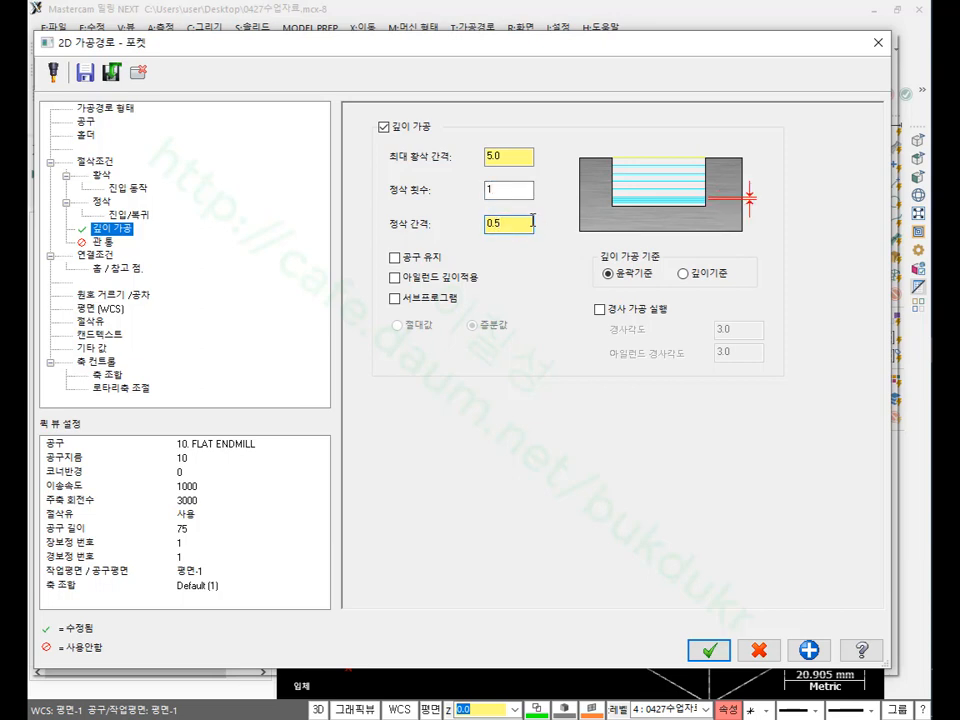
Step: Enable keeping the tool down (공구 유지) between the first pocket's depth cuts and regenerate the toolpath
left_click(395, 258)
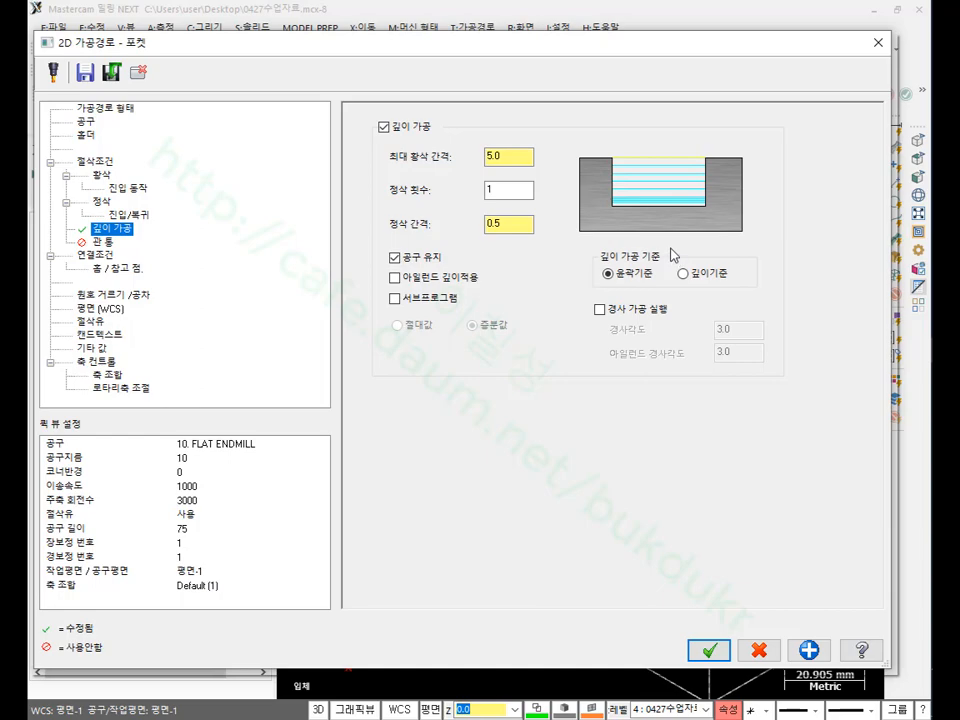
left_click(720, 646)
left_click(85, 180)
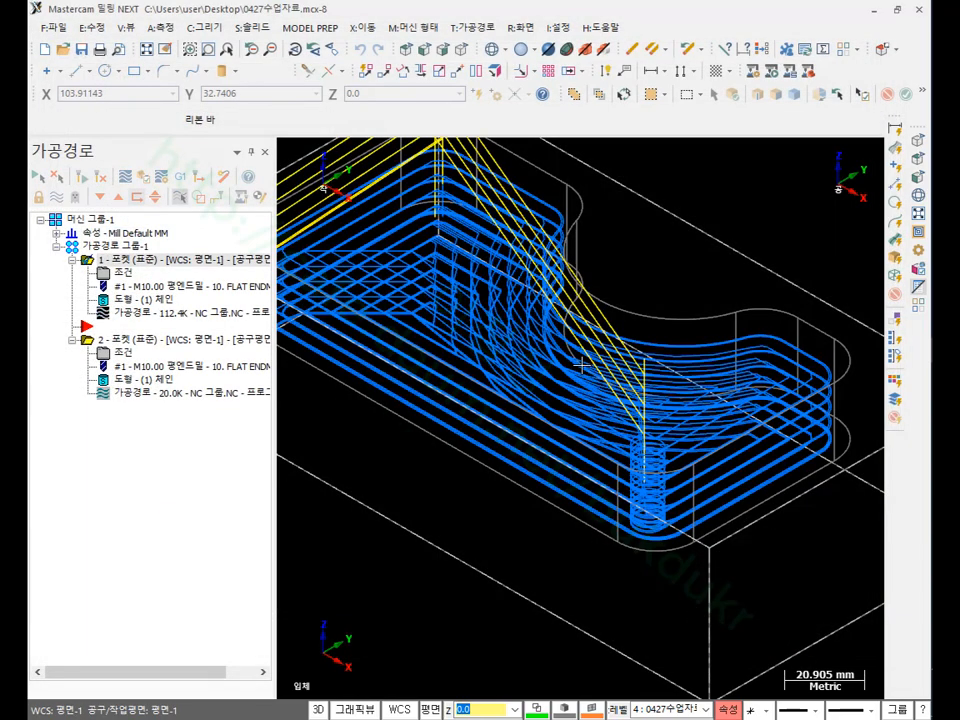
Step: Backplot the first pocket toolpath, display pass 경로 2 and examine the wall passes near the helical entry corner
scroll(720, 435, "down", 3)
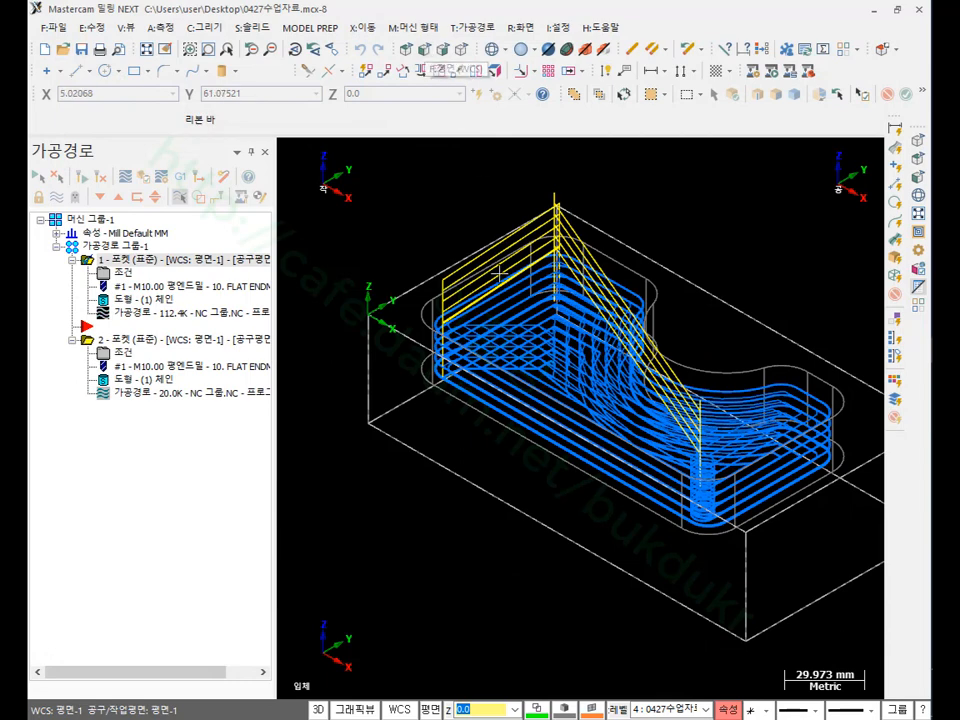
scroll(538, 352, "up", 2)
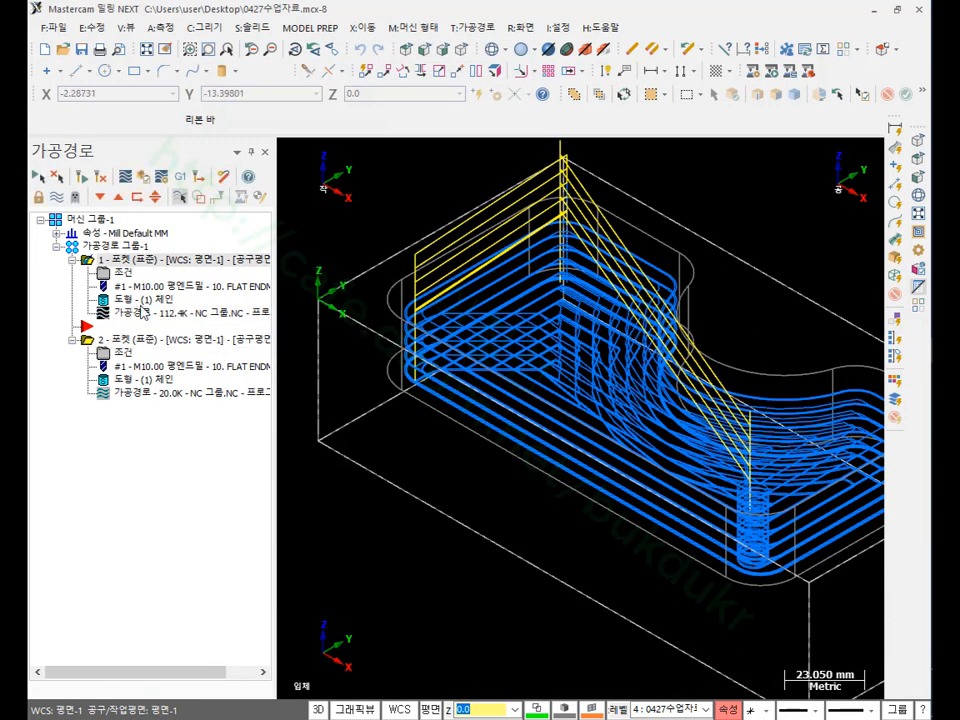
left_click(164, 313)
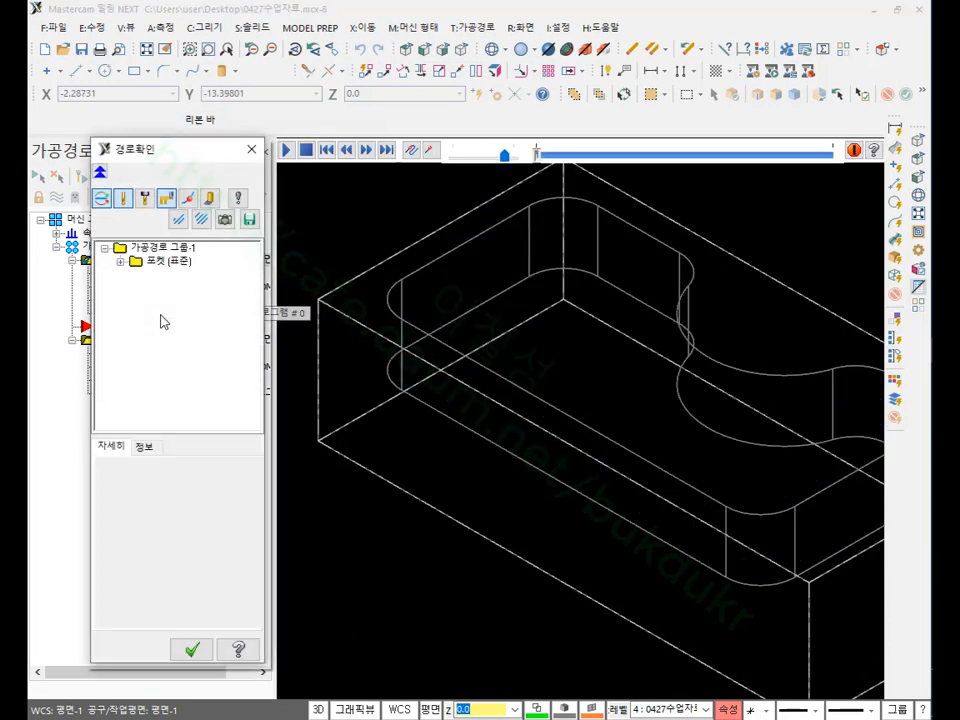
left_click(120, 261)
left_click_drag(150, 149, 140, 28)
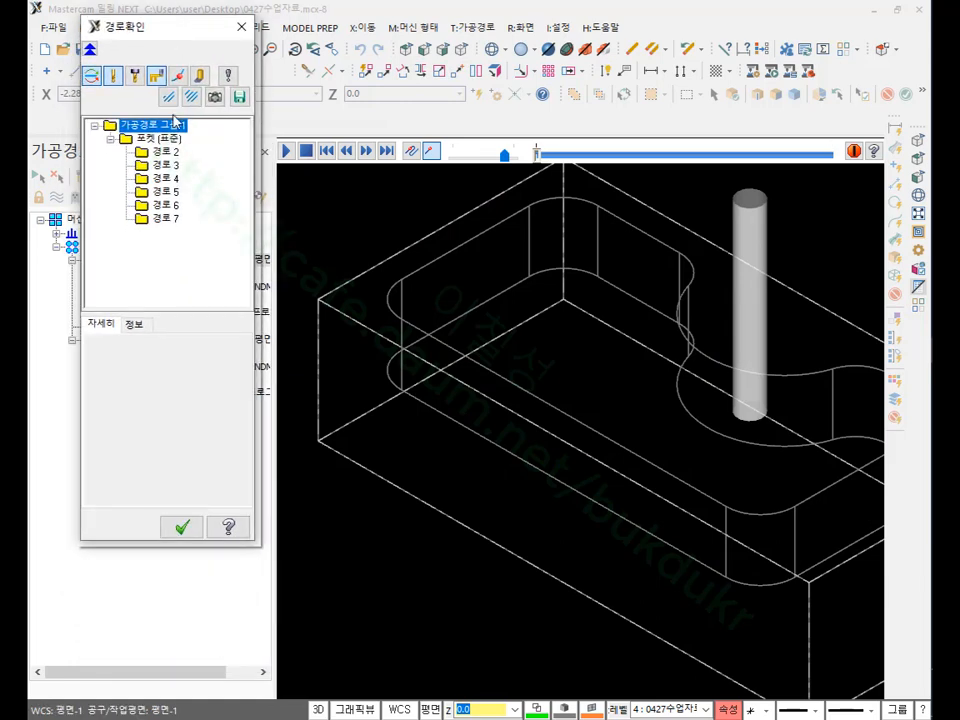
left_click(166, 152)
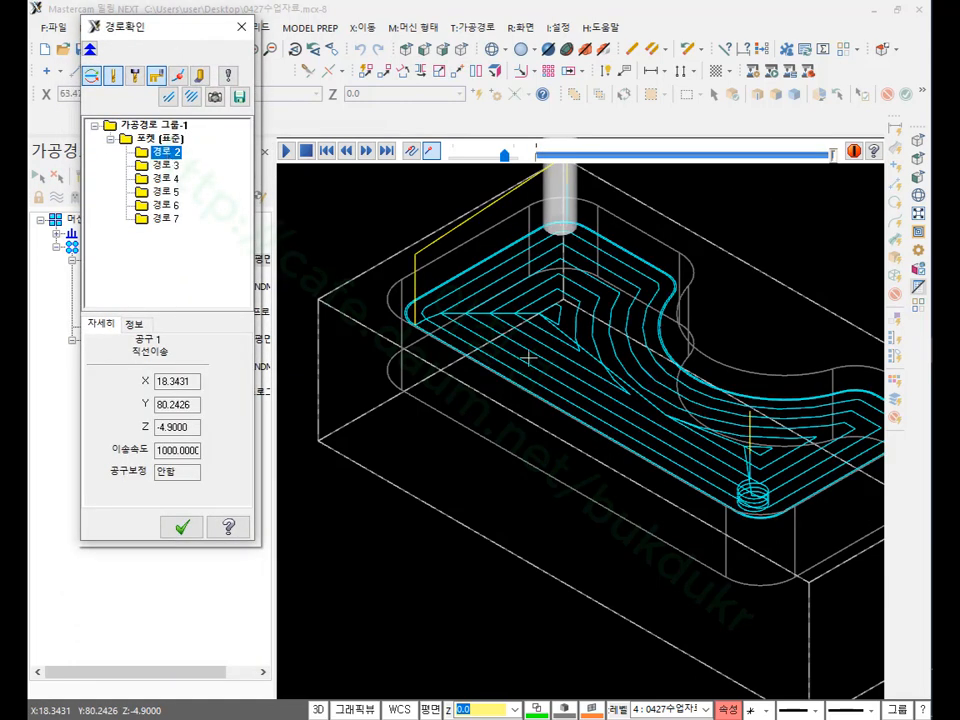
scroll(450, 401, "down", 2)
scroll(788, 465, "up", 1)
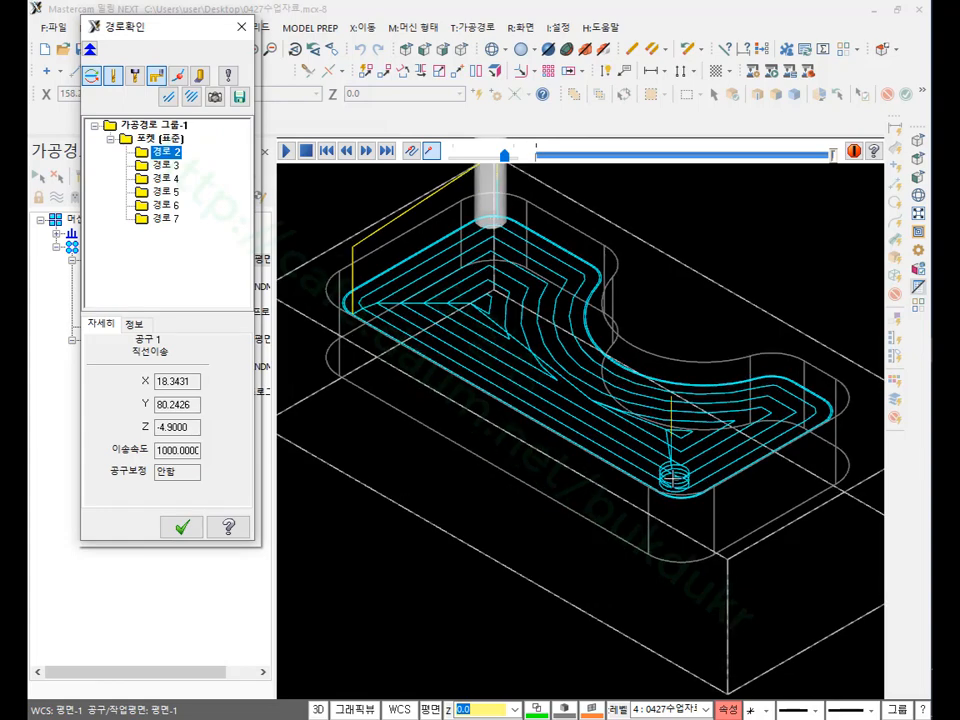
scroll(680, 478, "up", 5)
scroll(766, 527, "up", 5)
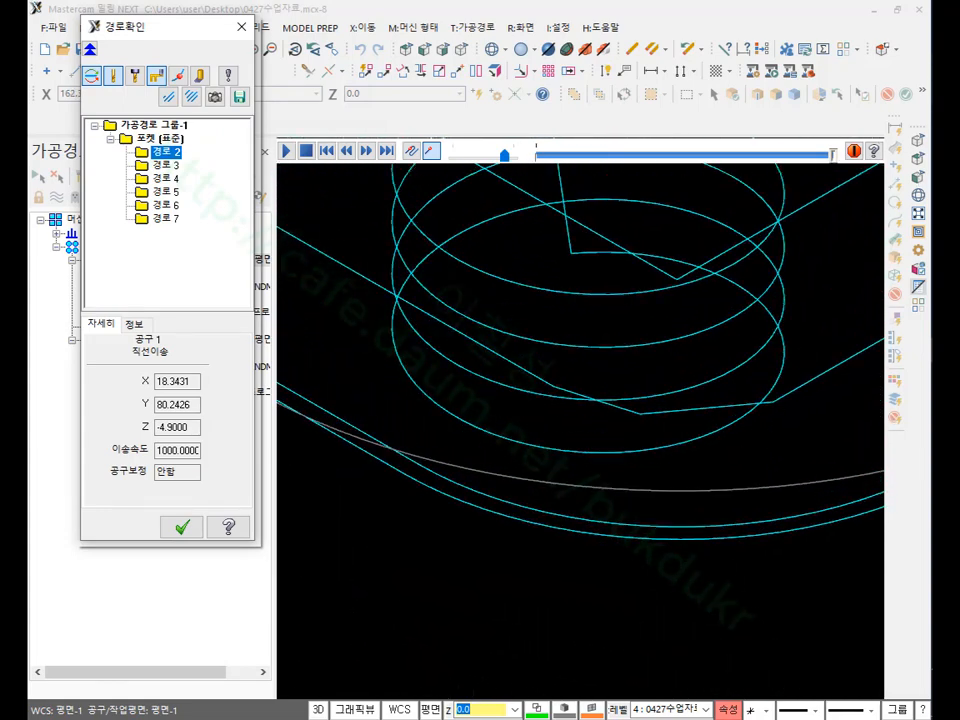
Step: Circle and trace the two adjacent wall passes beside the helical entry, and clear the markup
mouse_move(514, 541)
left_mouse_down()
mouse_move(499, 439)
mouse_move(510, 540)
left_mouse_up()
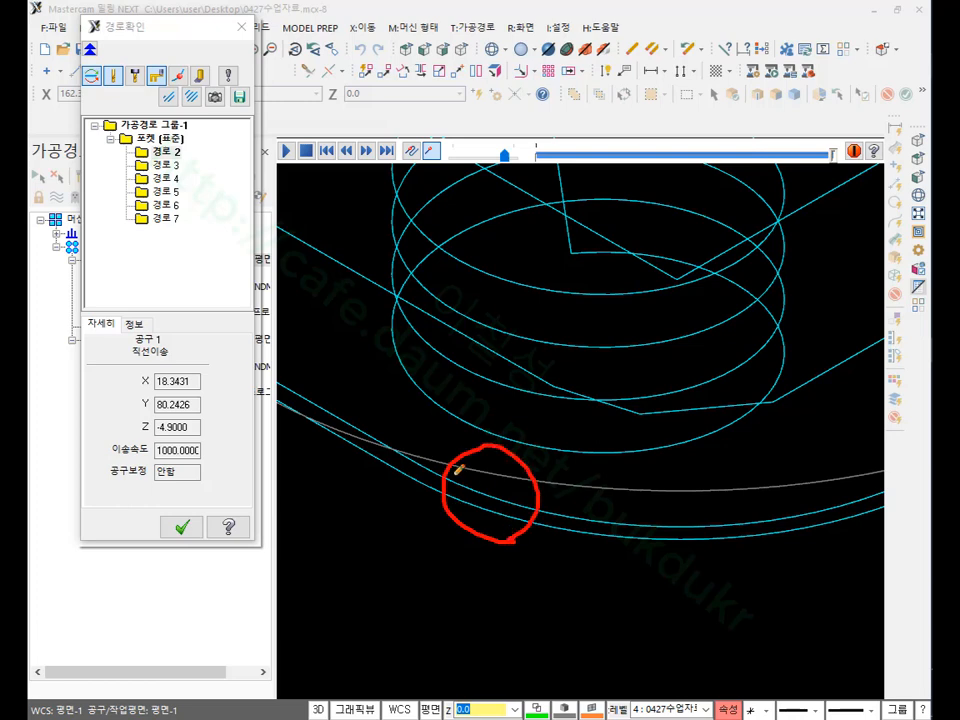
left_click_drag(455, 473, 518, 508)
right_click(682, 508)
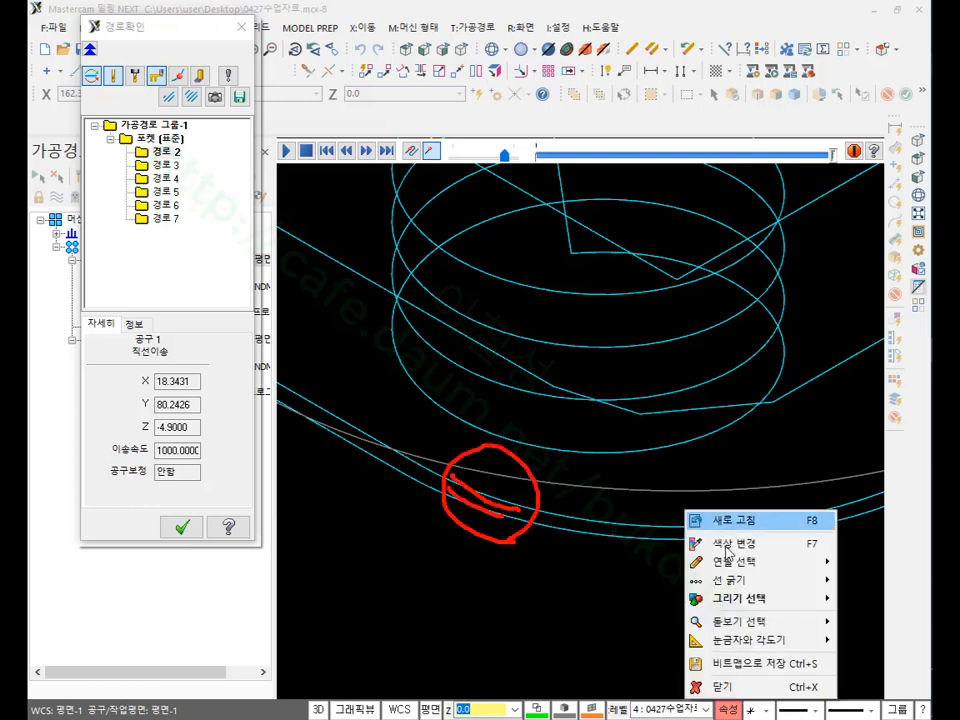
left_click(740, 687)
Step: Examine where pass 경로 2 retracts after roughing and where the finish pass enters at the other pocket corner
scroll(801, 561, "down", 10)
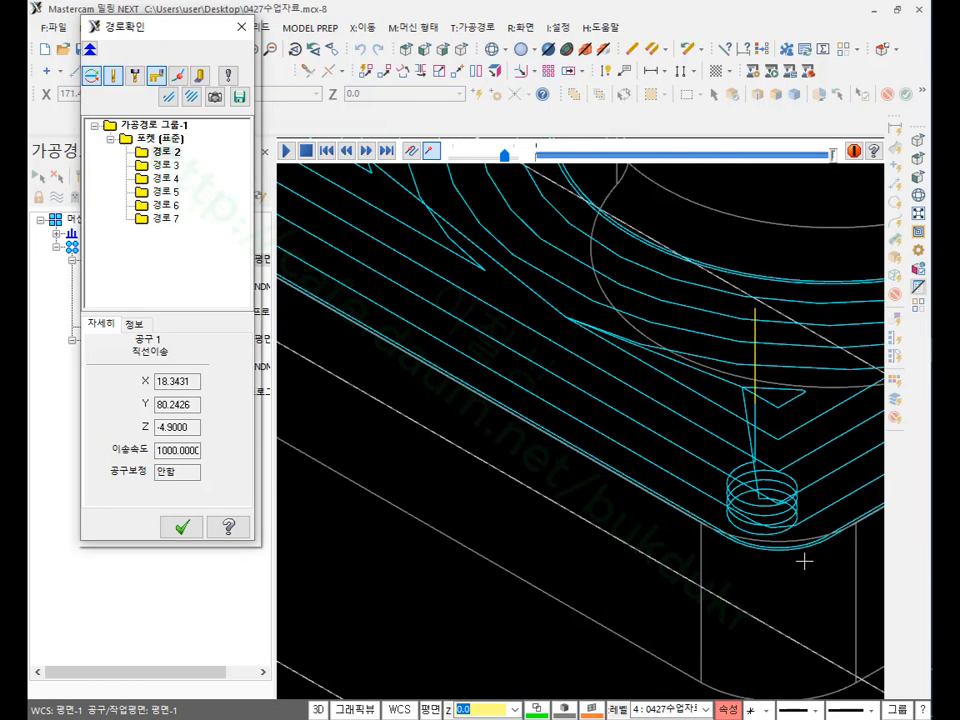
scroll(490, 322, "up", 8)
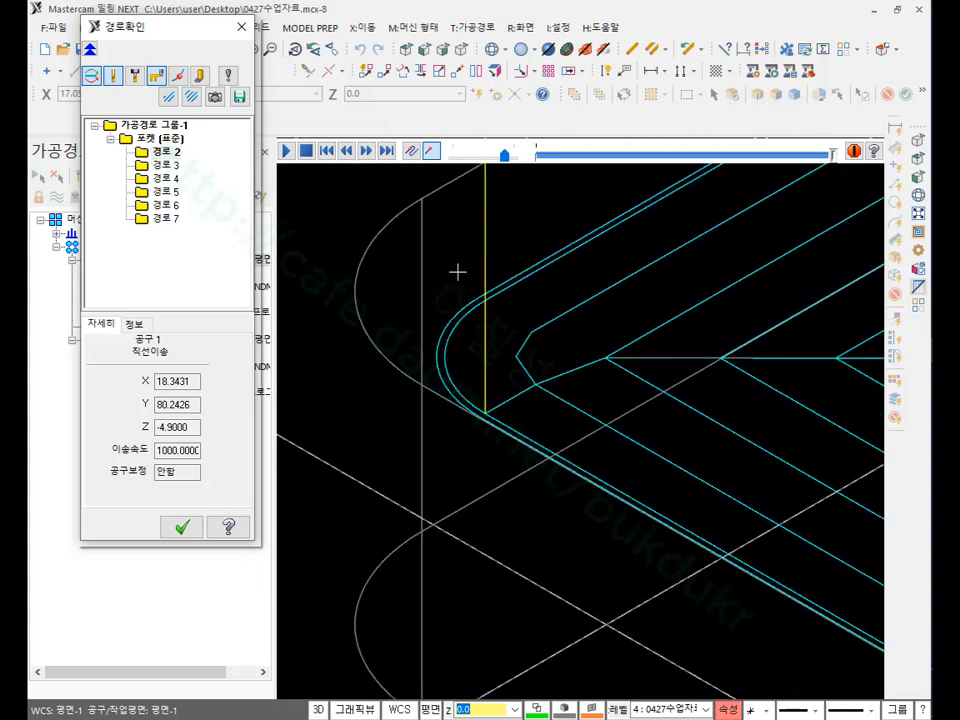
scroll(517, 517, "down", 6)
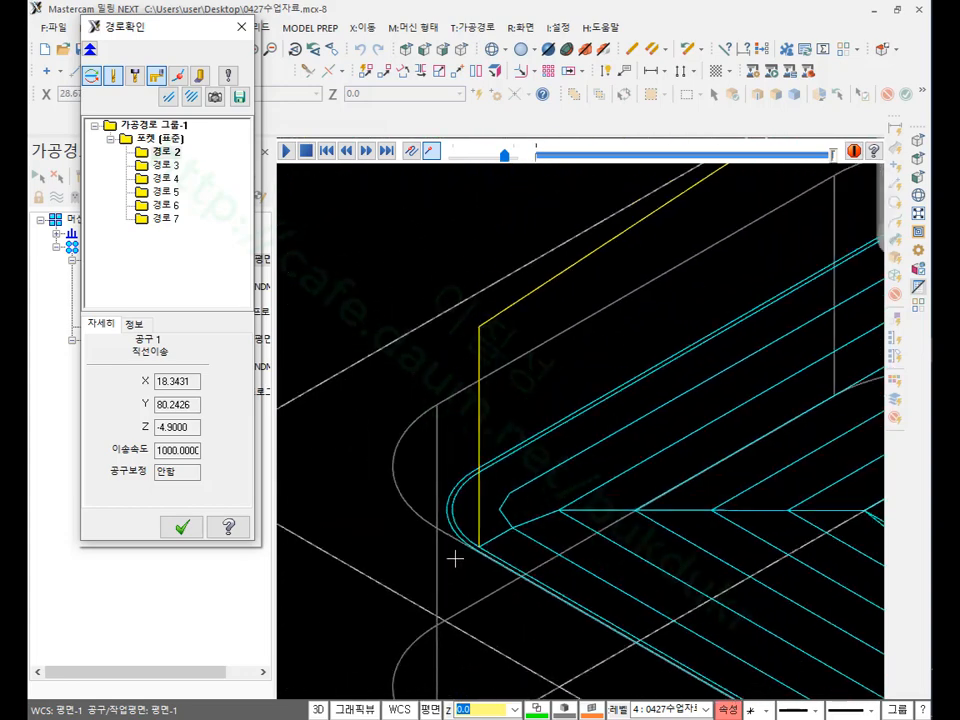
scroll(617, 362, "up", 8)
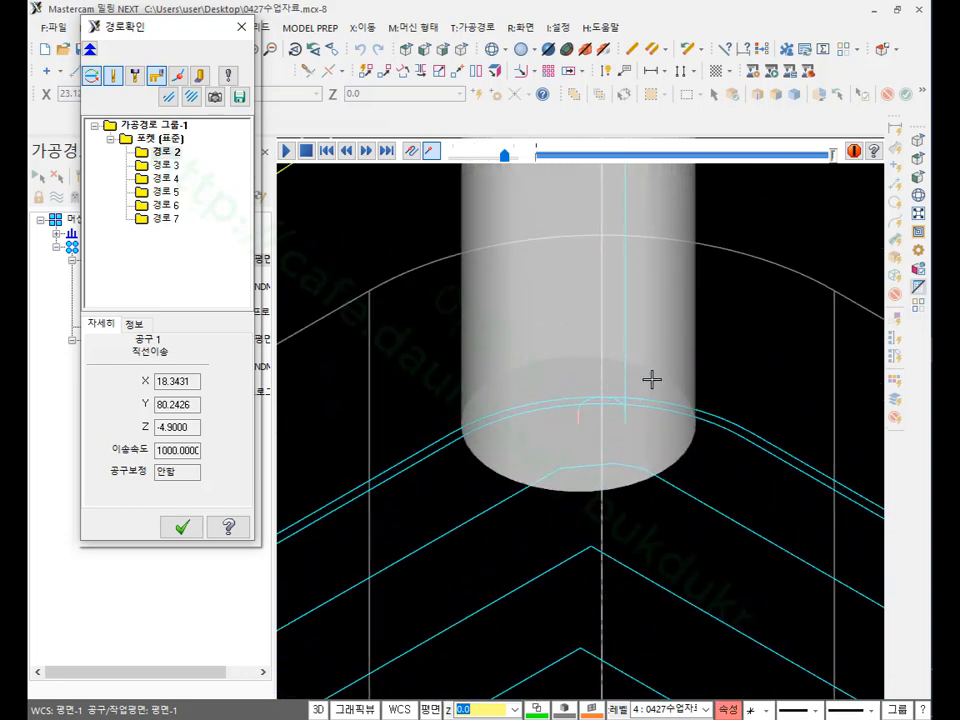
scroll(658, 294, "down", 4)
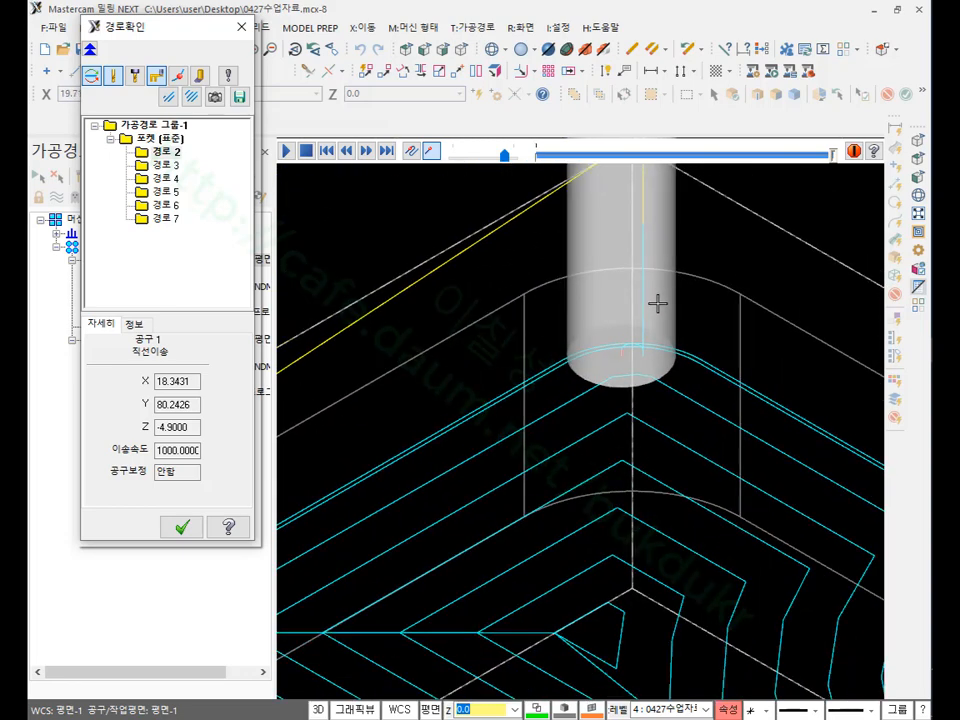
scroll(636, 343, "up", 3)
scroll(607, 292, "down", 1)
scroll(607, 292, "down", 3)
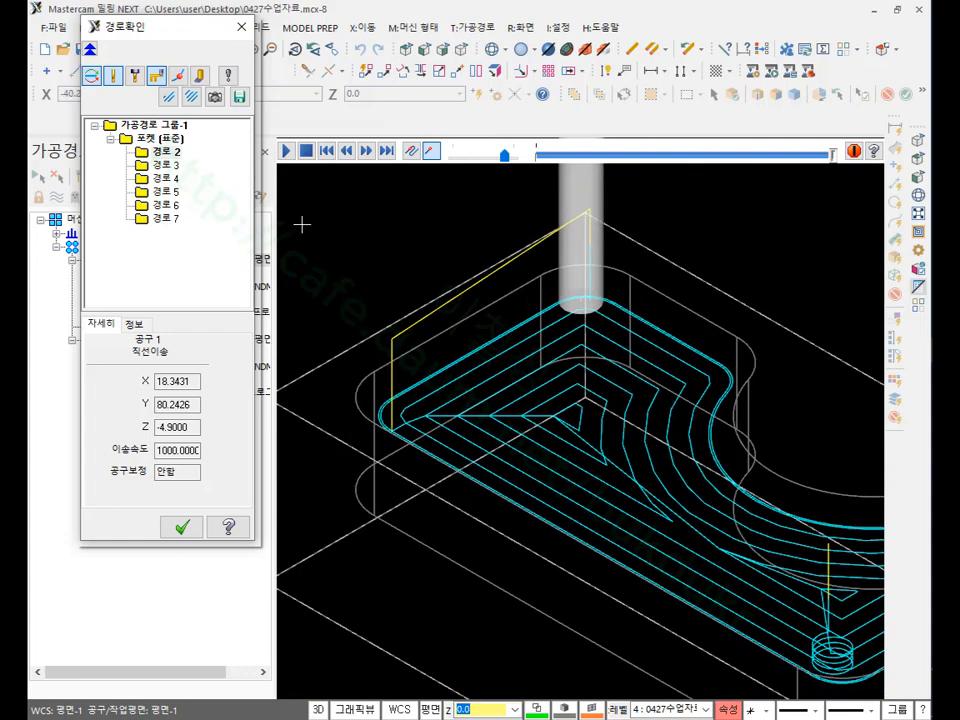
Step: Step through passes 경로 3 to 경로 7 of the first pocket, examine the last pass's finish entry, and close the backplot
left_click(165, 166)
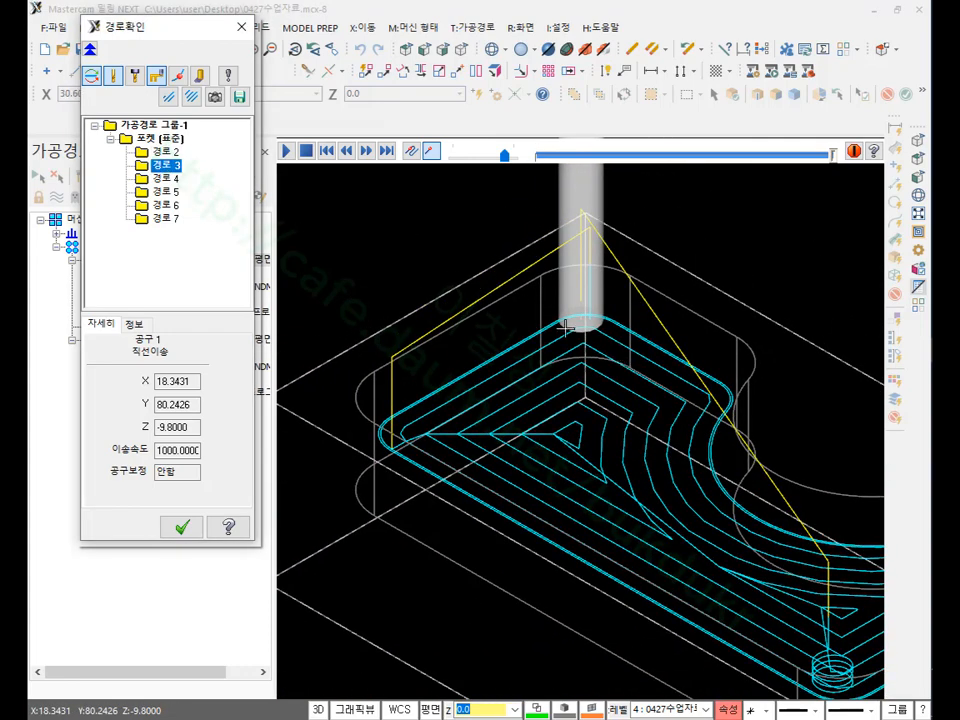
scroll(615, 397, "down", 1)
left_click(166, 178)
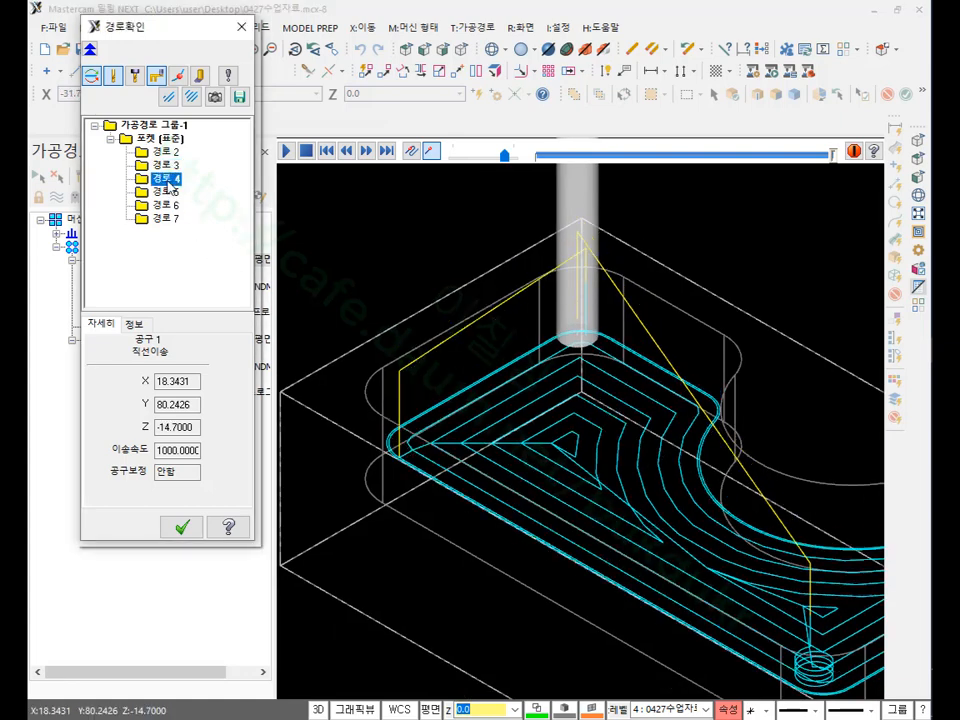
key("Down")
key("Down")
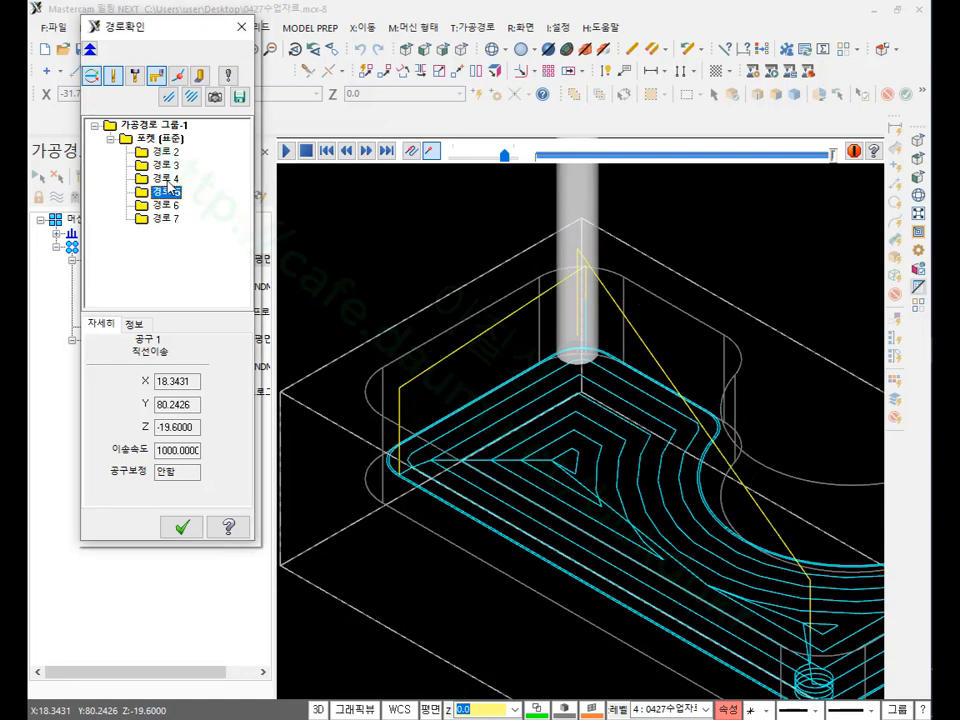
key("Down")
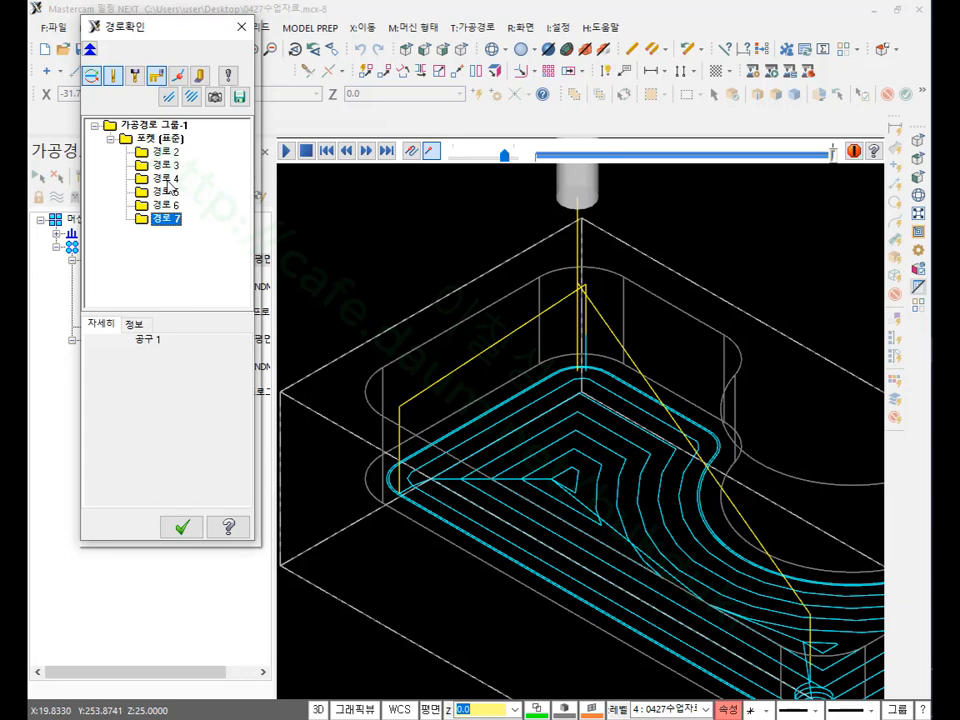
scroll(553, 401, "up", 5)
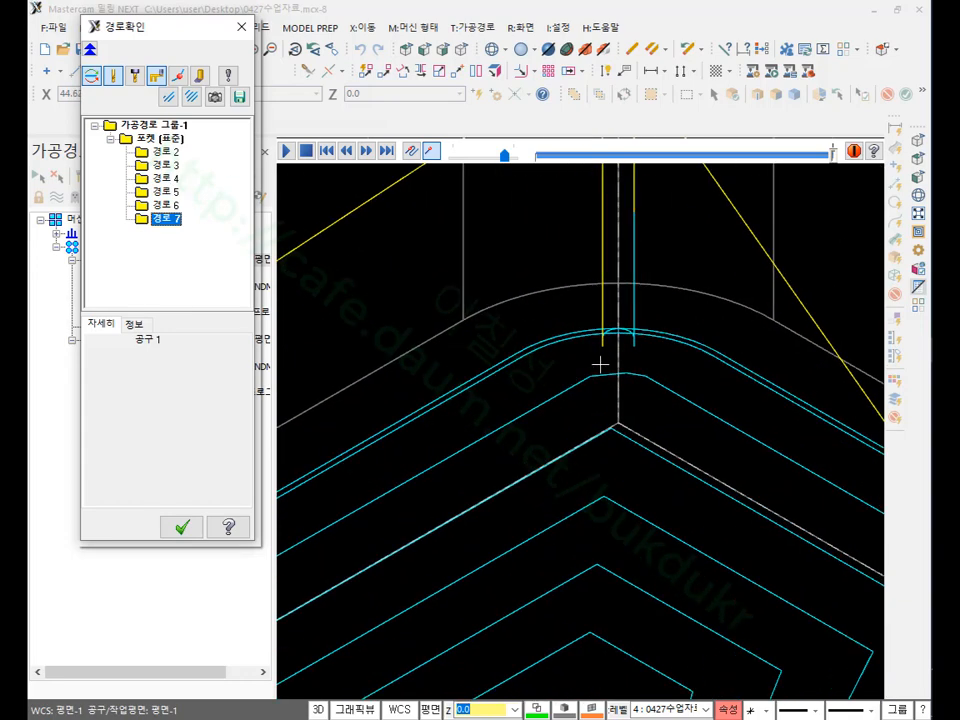
scroll(631, 265, "down", 3)
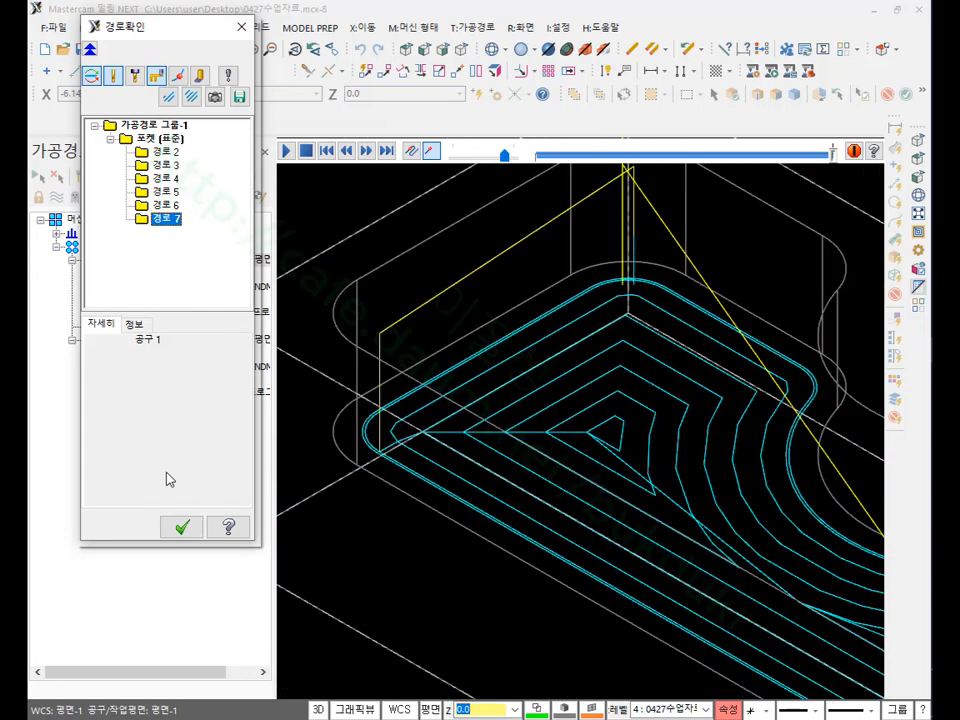
left_click(182, 526)
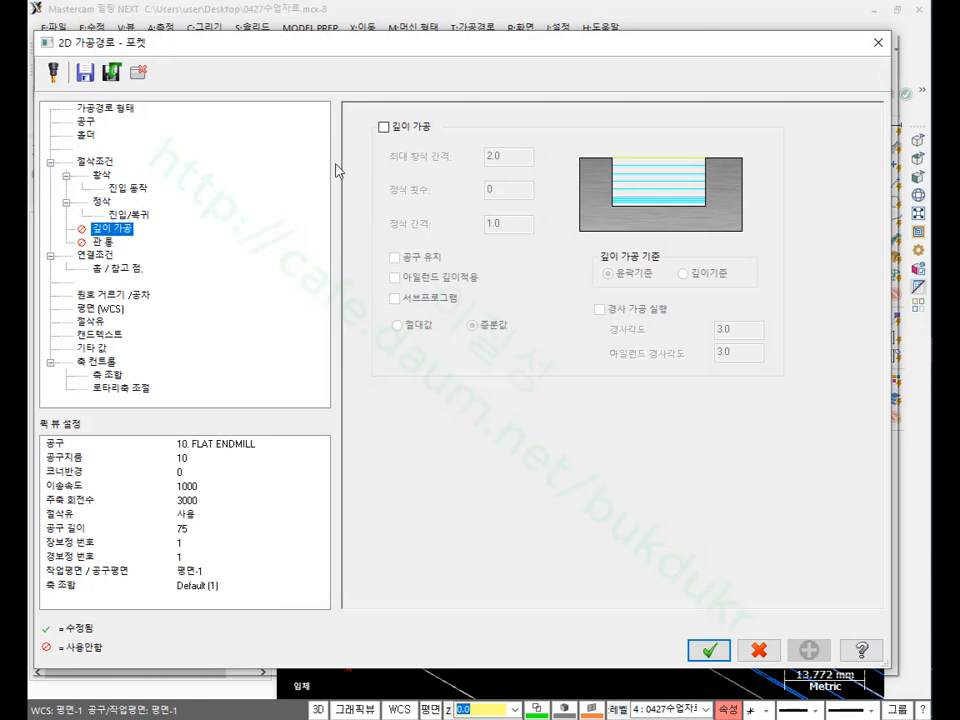
Step: Enable depth cuts for the second pocket with 1 finish cut, reduce the finish step, and turn on keep tool down
left_click(385, 130)
left_click_drag(505, 192, 463, 195)
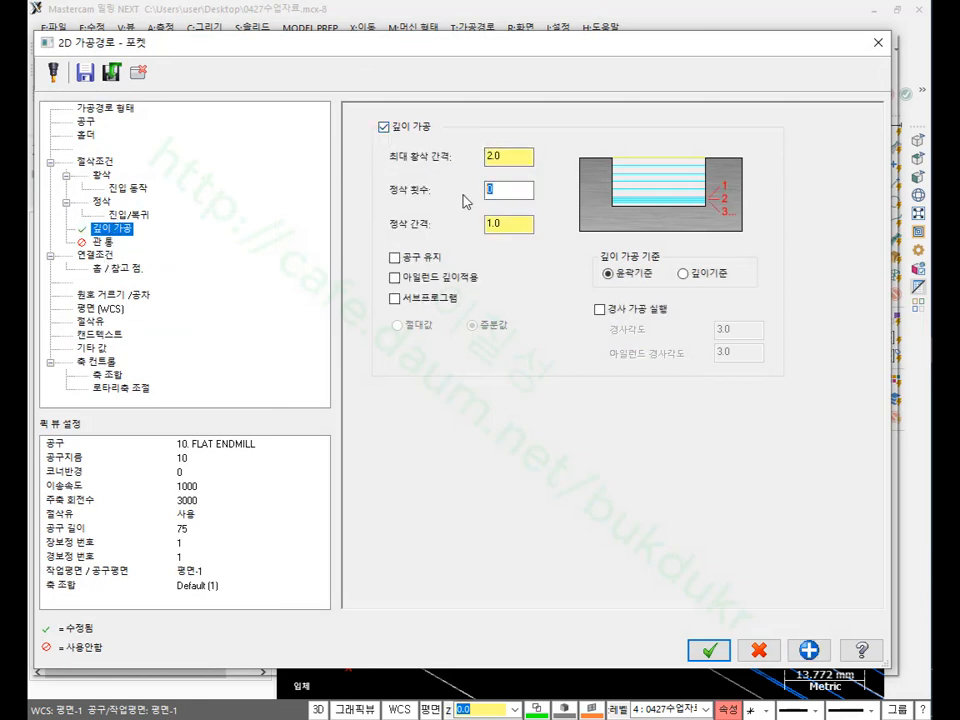
type("1")
left_click_drag(534, 223, 446, 236)
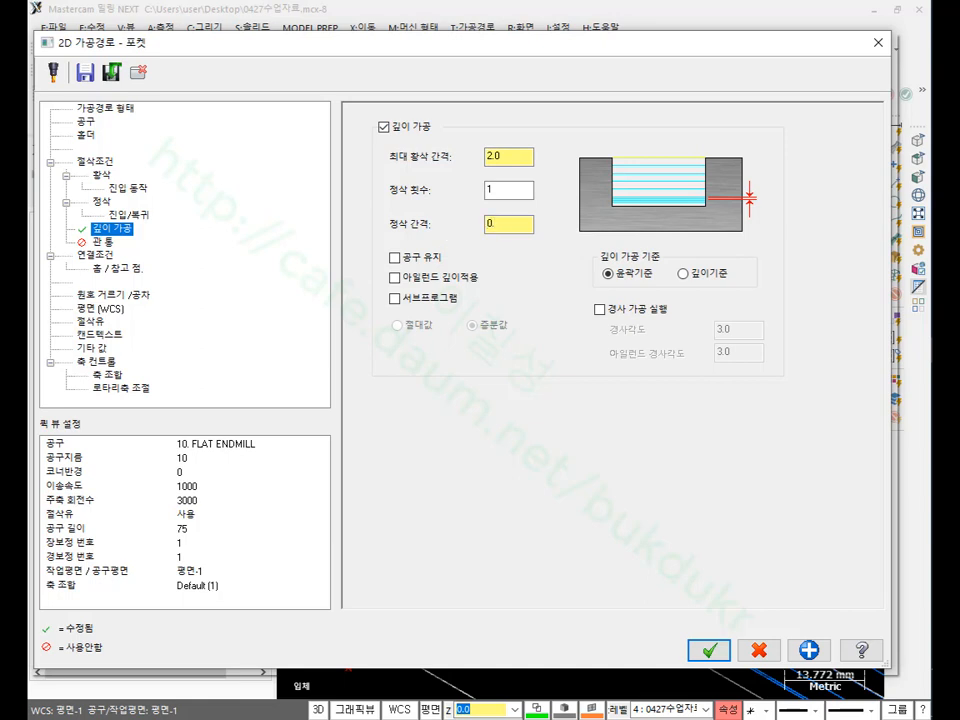
left_click(425, 262)
Step: Limit the second pocket's wall finishing to the final depth only and apply the parameters
left_click(108, 203)
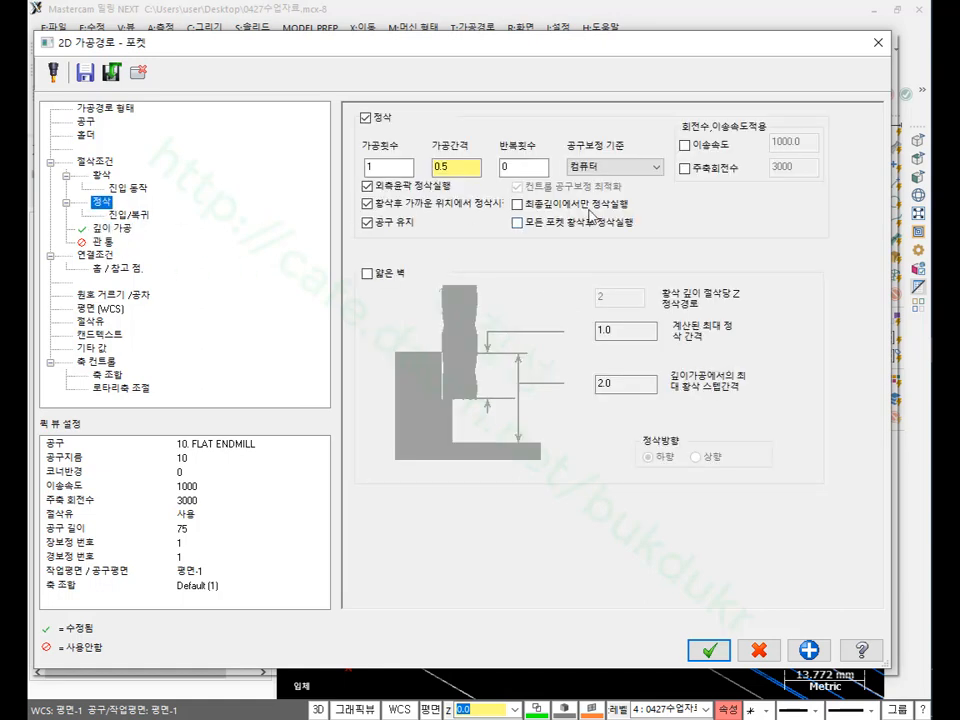
left_click(518, 205)
left_click(712, 647)
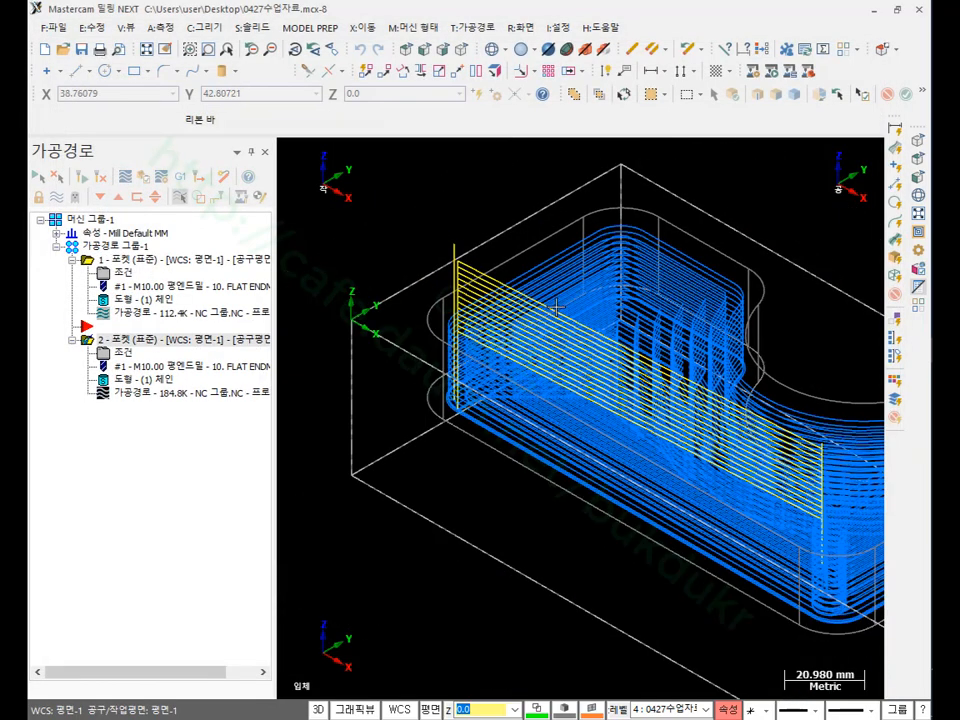
Step: Backplot the second pocket toolpath, display pass 경로 2 and examine its end at the corner near the origin
left_click(155, 395)
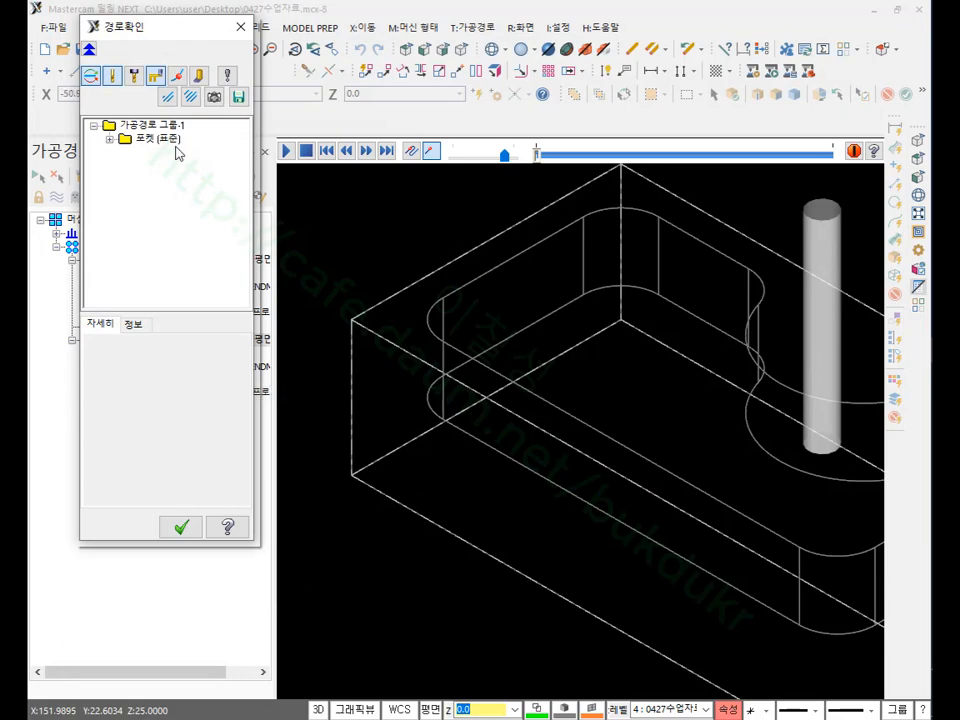
double_click(160, 139)
left_click(155, 139)
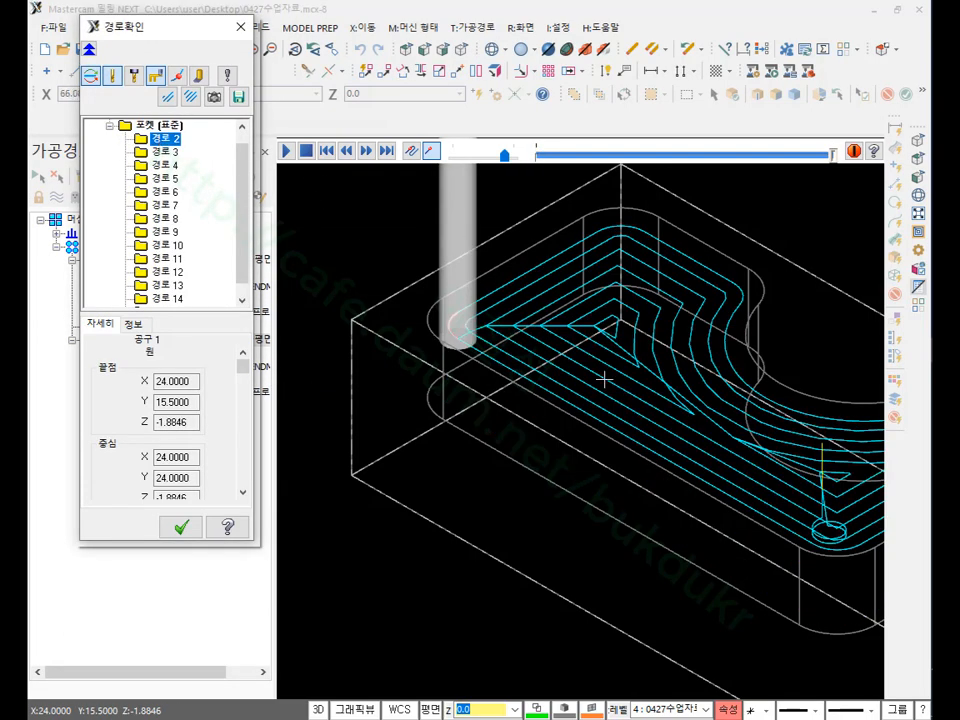
scroll(446, 302, "up", 6)
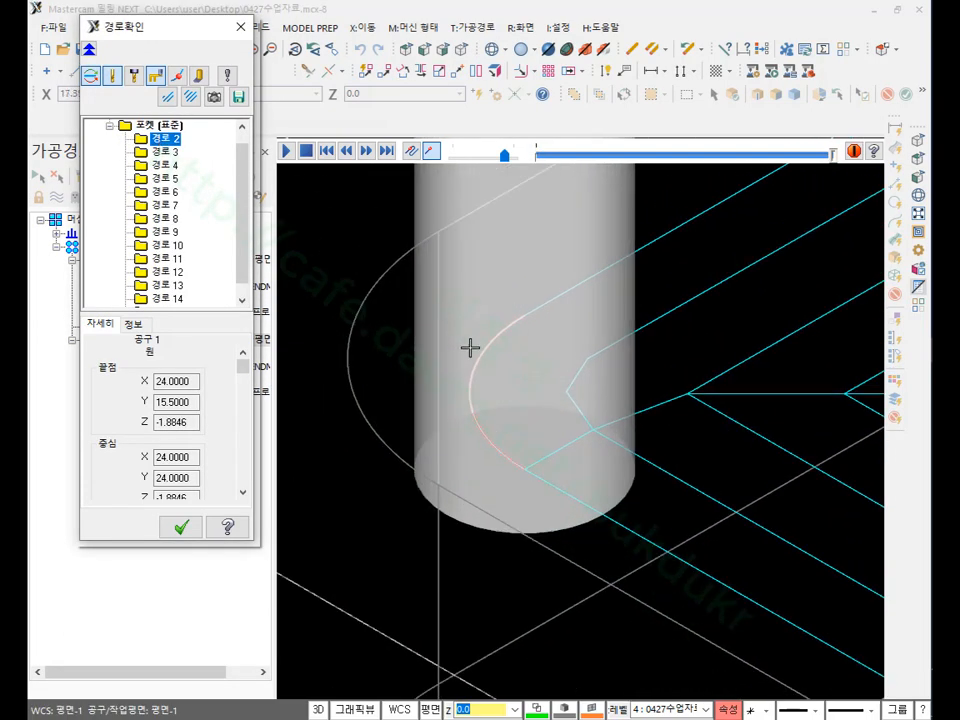
Step: Step through passes 경로 3 to 경로 8 of the second pocket and examine the retract move between depths
left_click(164, 152)
key("Down")
key("Down")
key("Down")
key("Down")
key("Down")
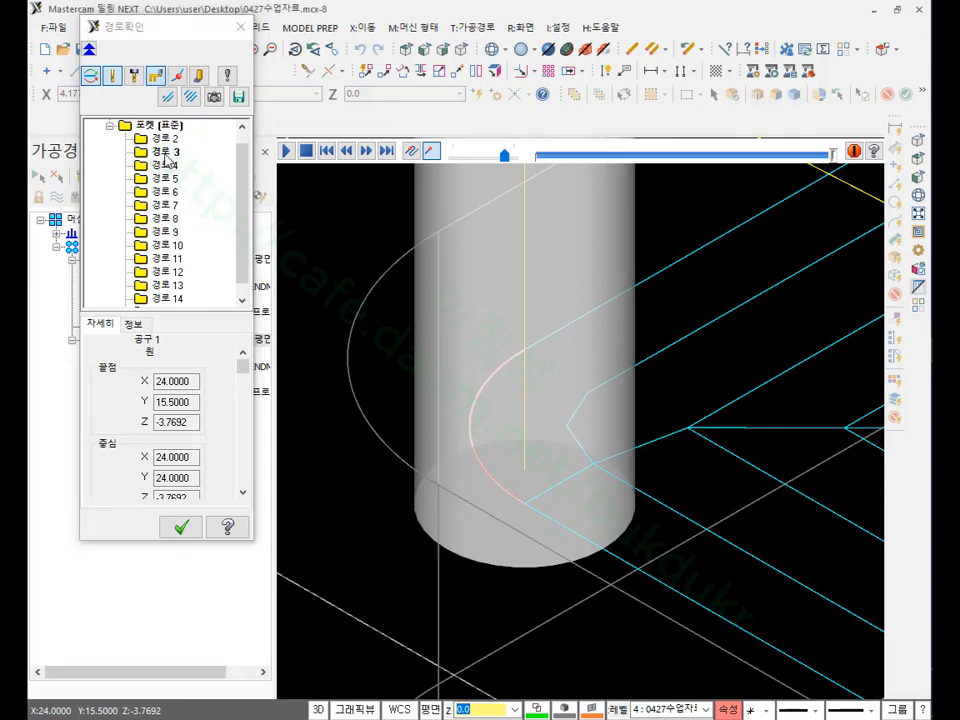
scroll(479, 236, "down", 3)
scroll(479, 236, "down", 2)
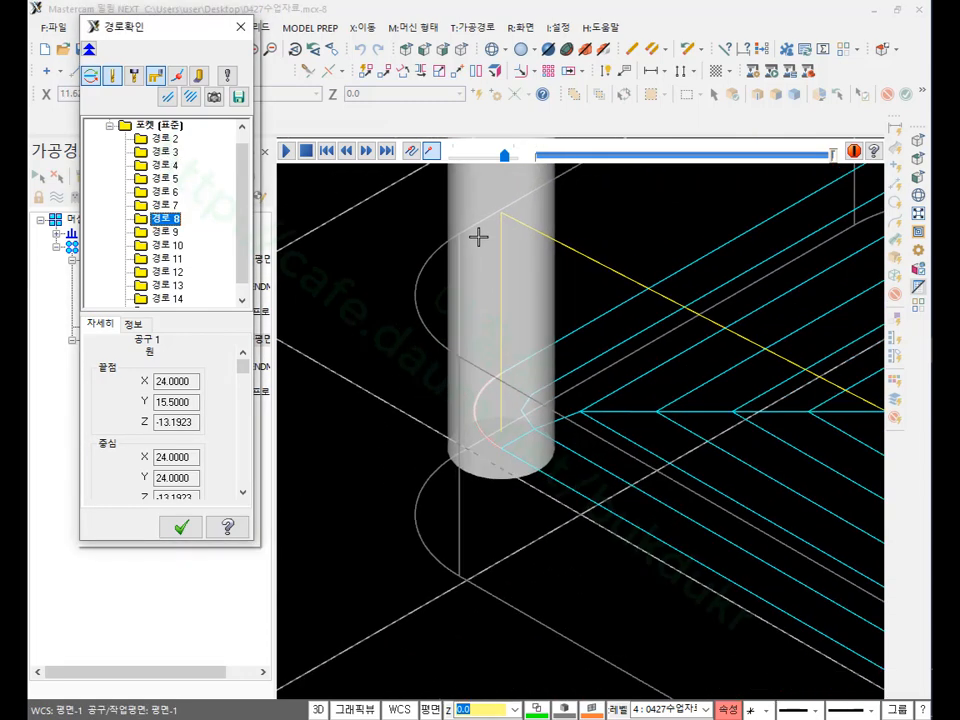
Step: Step through passes 경로 9 to 경로 15, examine the last pass's finish entry and exit arcs, and close the backplot
key("Down")
key("Down")
key("Down")
key("Down")
key("Down")
key("Down")
key("Down")
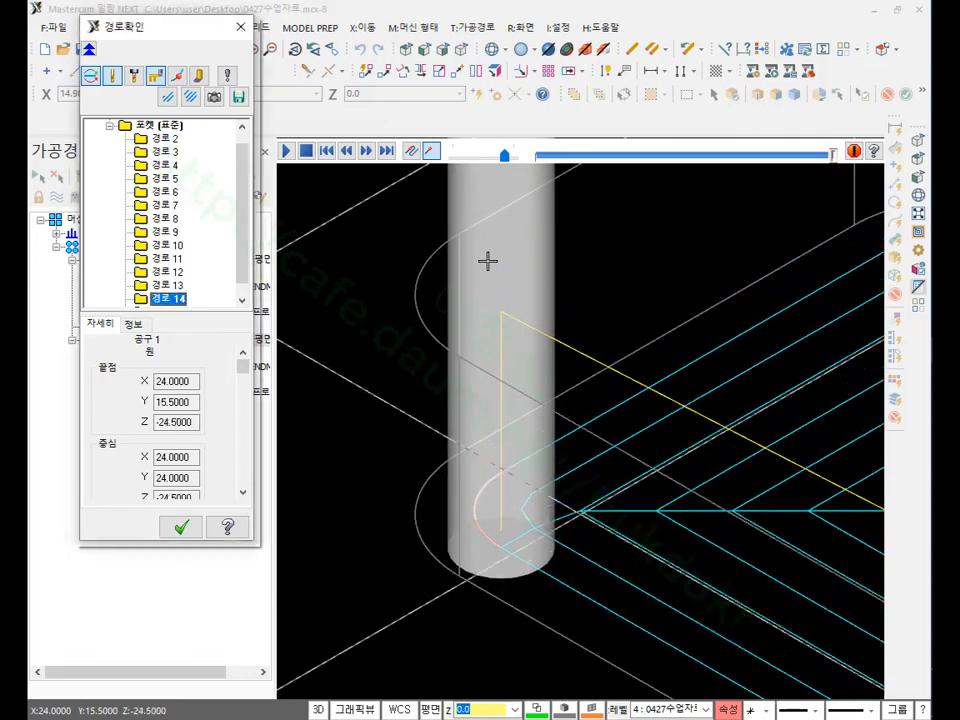
scroll(476, 574, "up", 4)
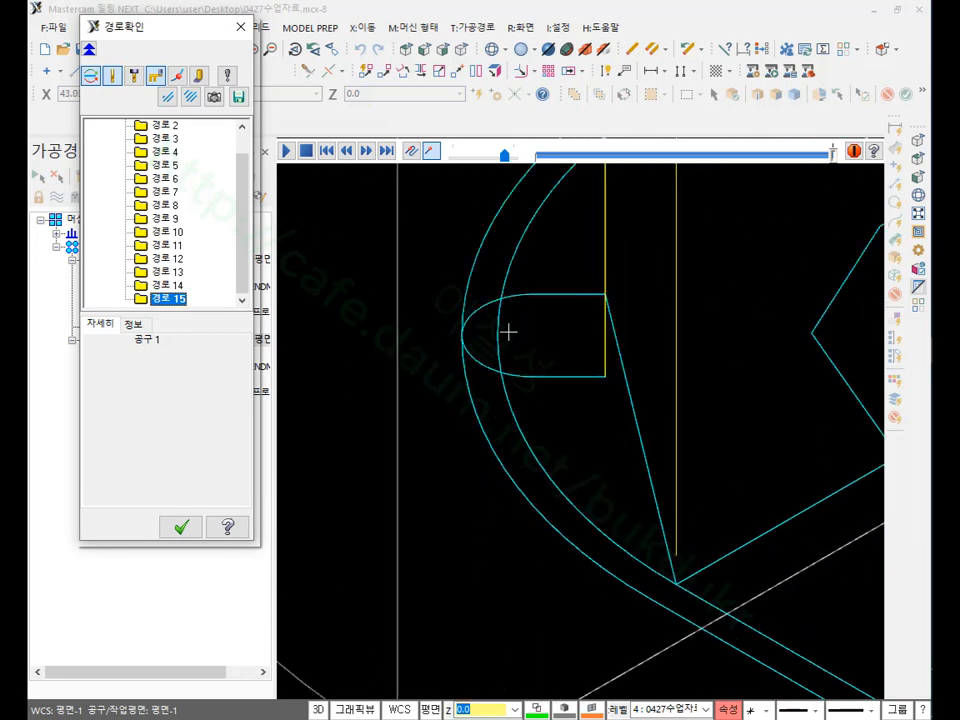
scroll(509, 332, "down", 1)
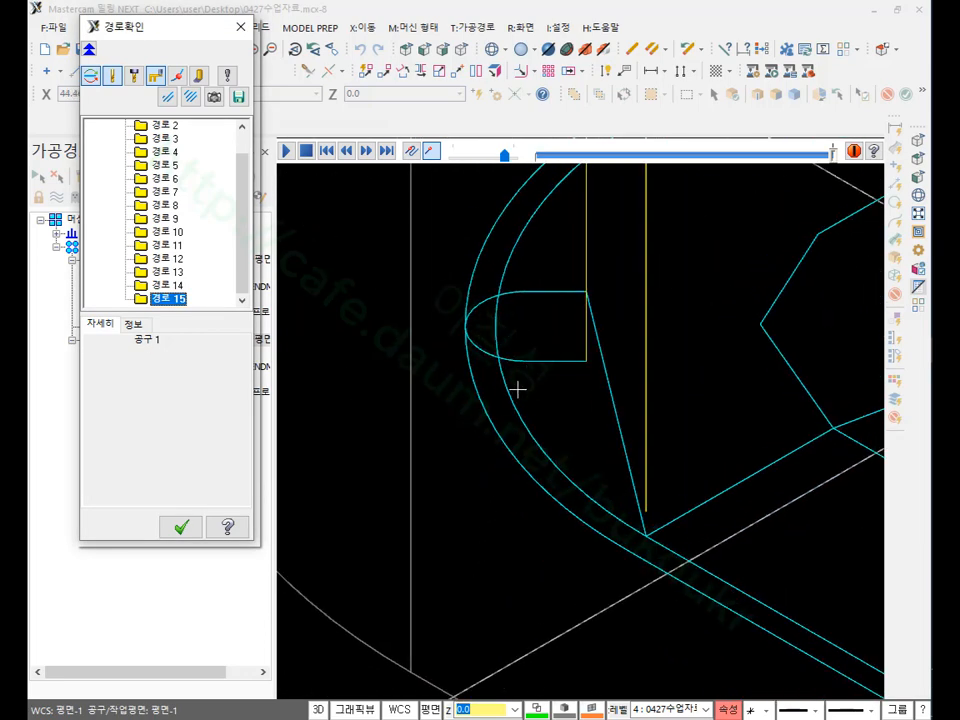
left_click(178, 527)
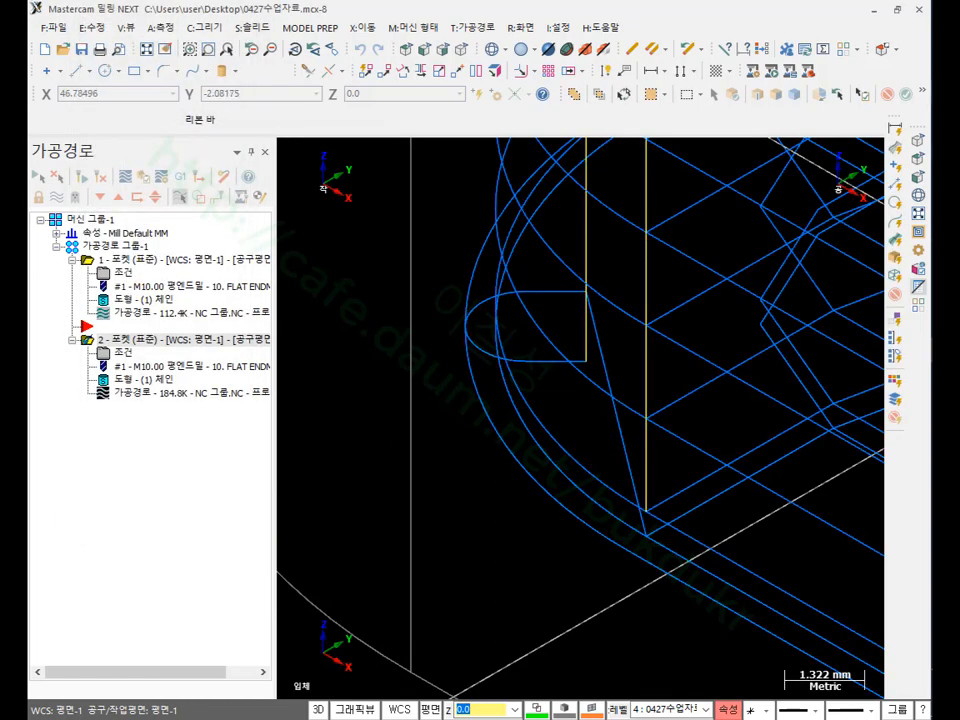
Step: Try the second pocket's option to finish only after roughing all pockets, and accept the parameters
scroll(474, 458, "down", 3)
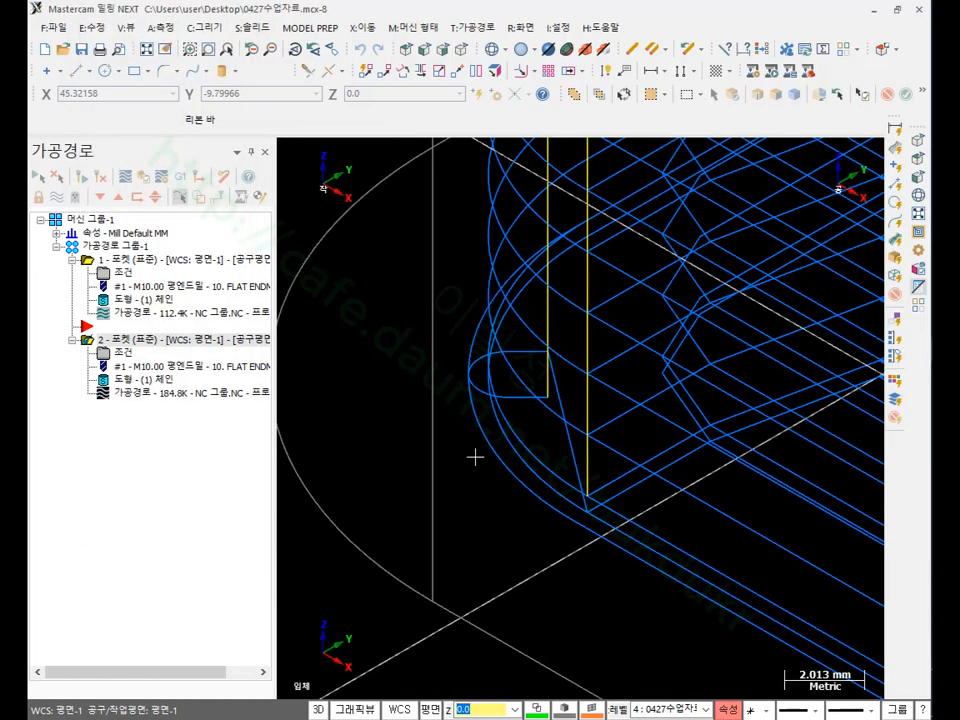
scroll(474, 458, "down", 4)
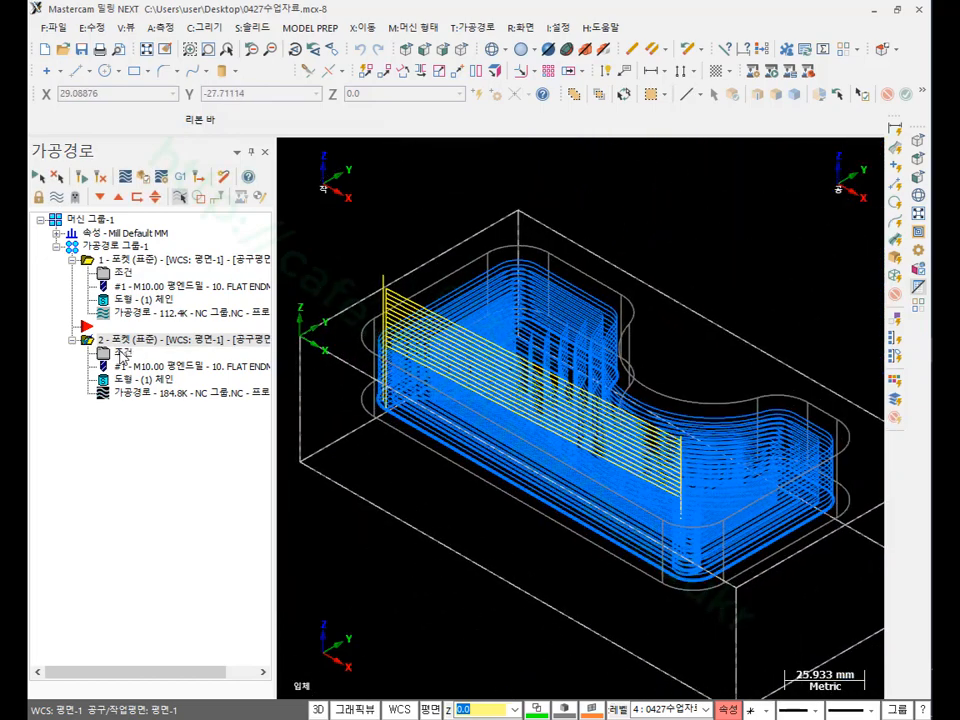
left_click(102, 352)
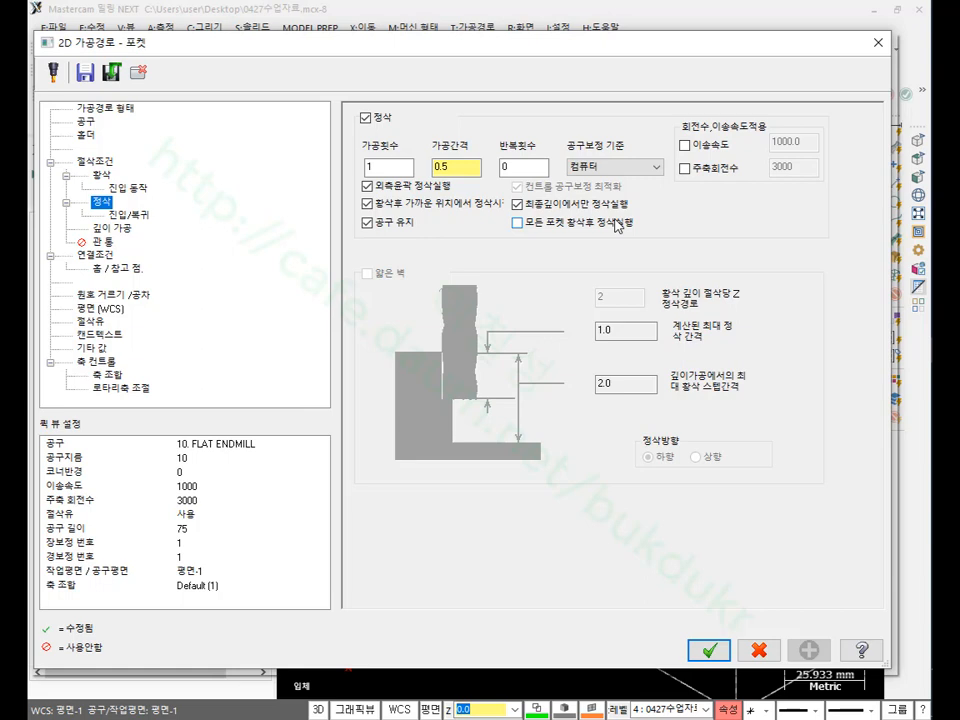
left_click(517, 223)
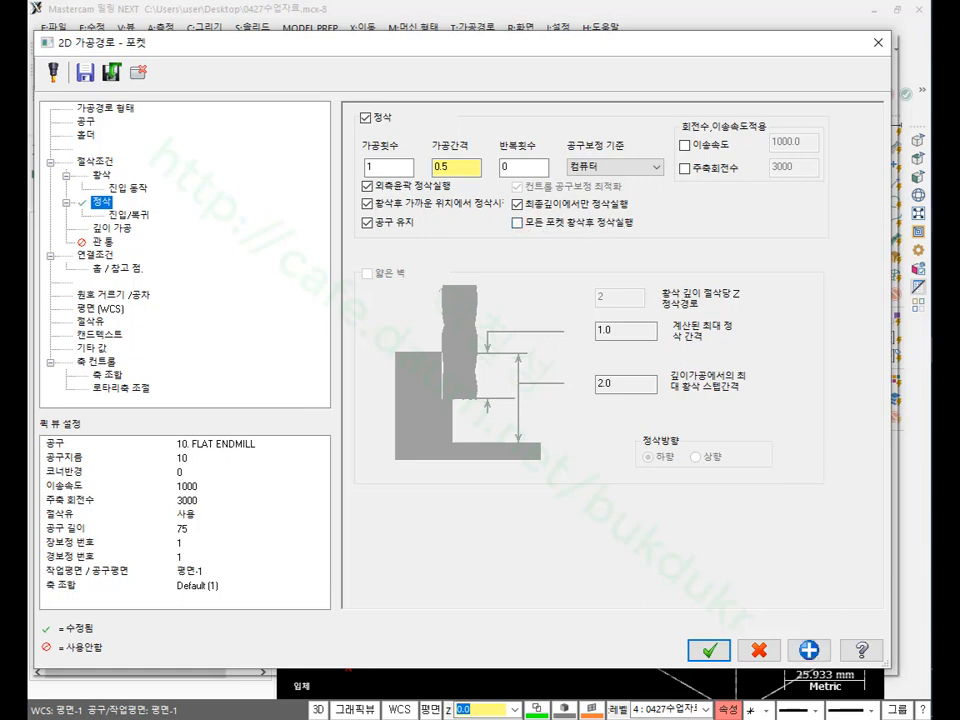
left_click(709, 650)
Step: Circle the helical entry corner and the opposite retract corner, trace the rapid travel between them, and clear the markup
scroll(662, 363, "up", 2)
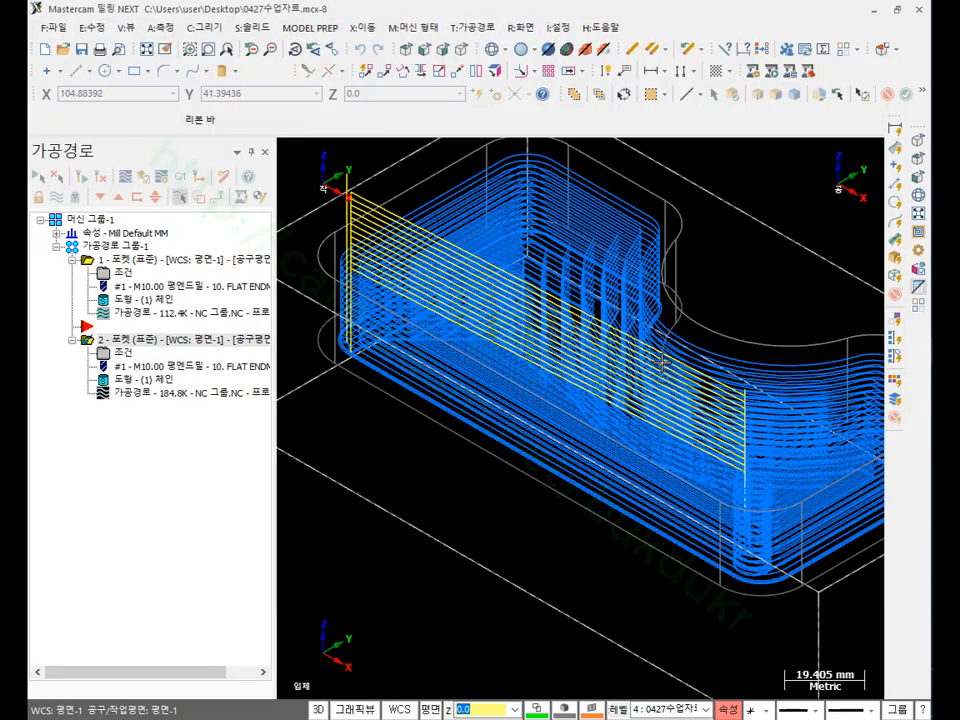
scroll(768, 320, "down", 1)
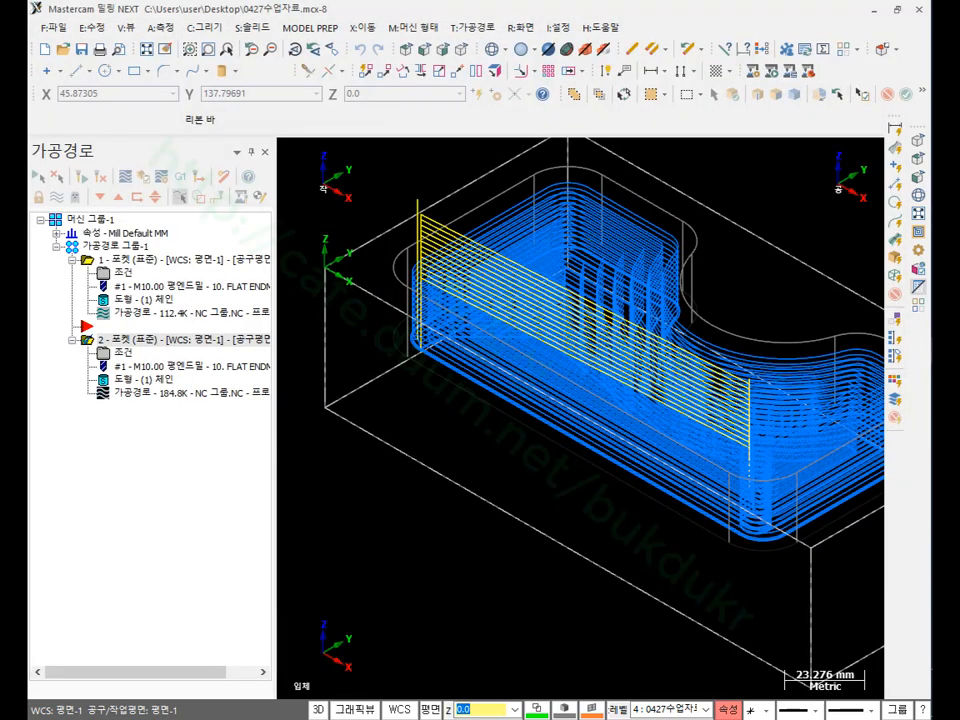
left_click_drag(763, 512, 790, 408)
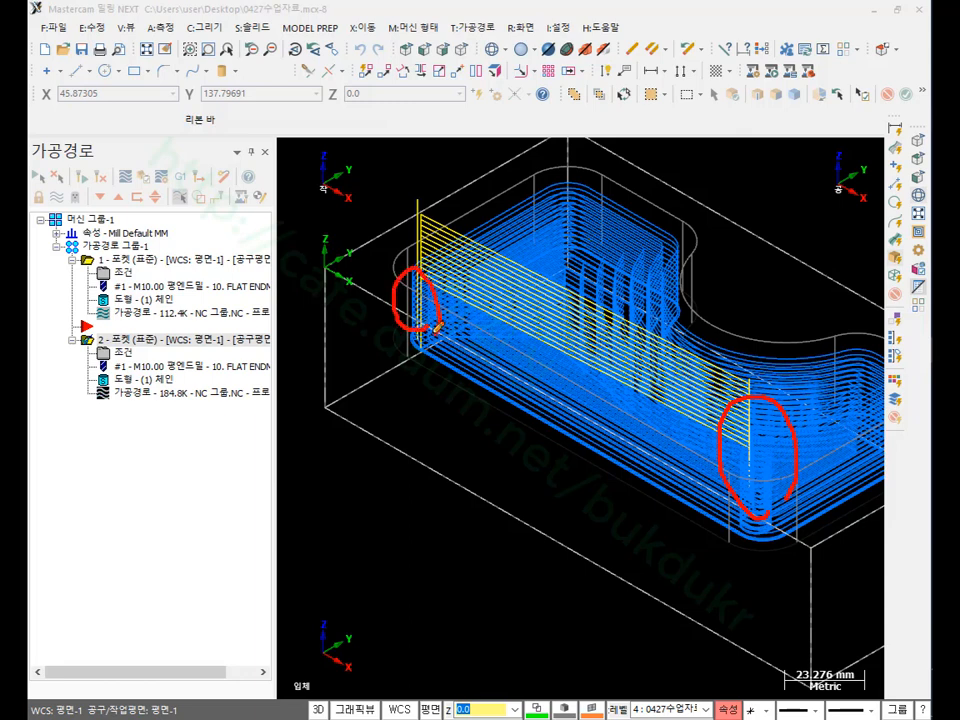
mouse_move(432, 250)
left_mouse_down()
mouse_move(793, 364)
mouse_move(762, 521)
left_mouse_up()
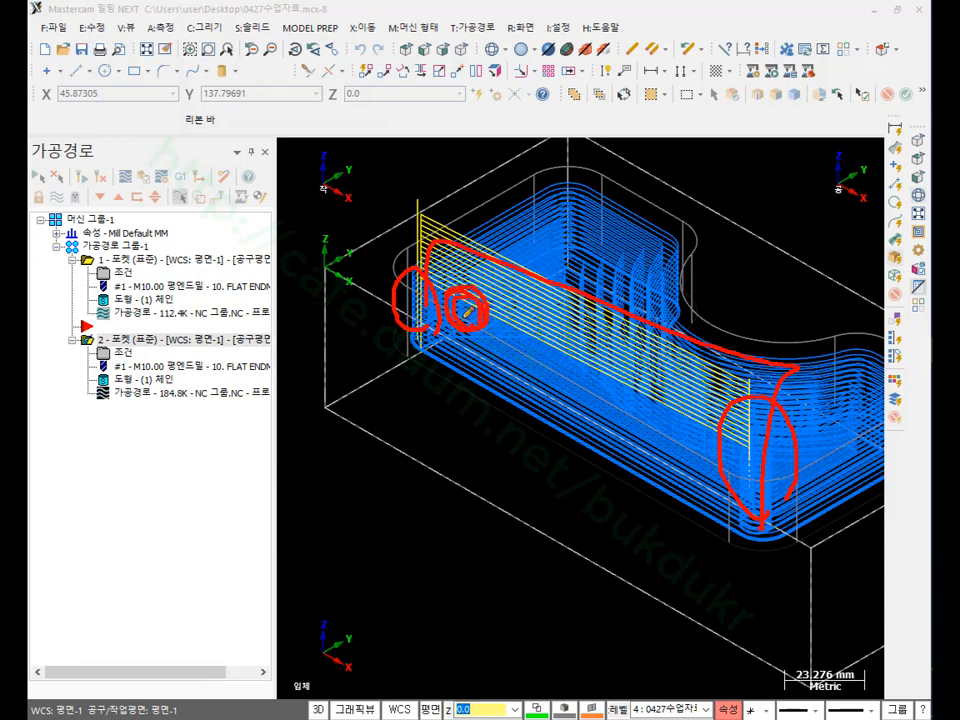
right_click(623, 224)
left_click(681, 399)
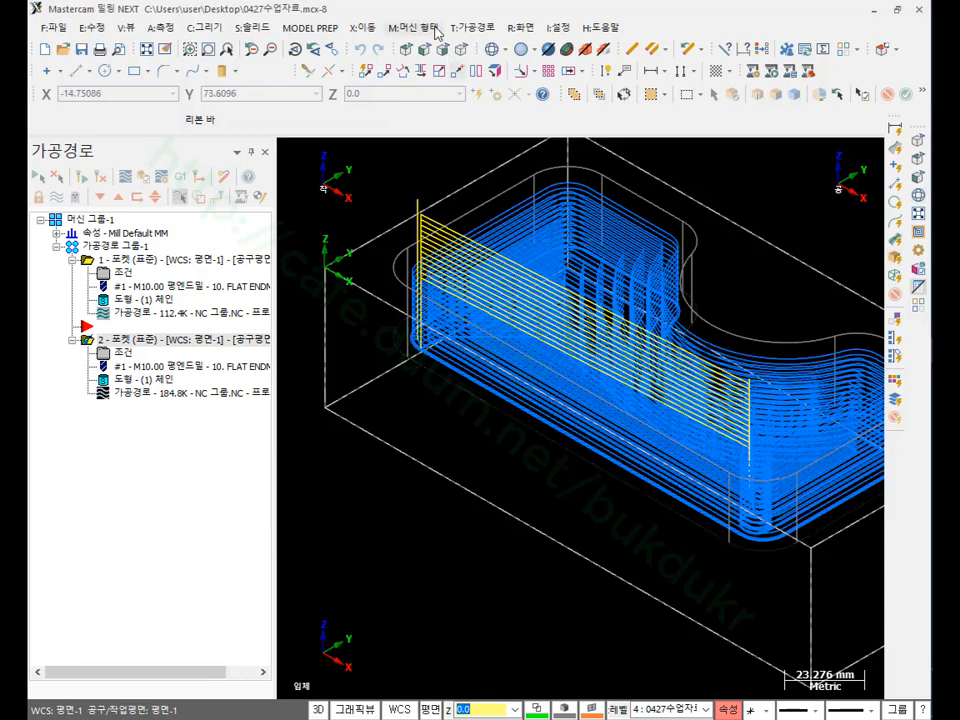
Step: In the top view, draw a 20 mm diameter circle inside the pocket's corner nearest the origin
left_click(406, 50)
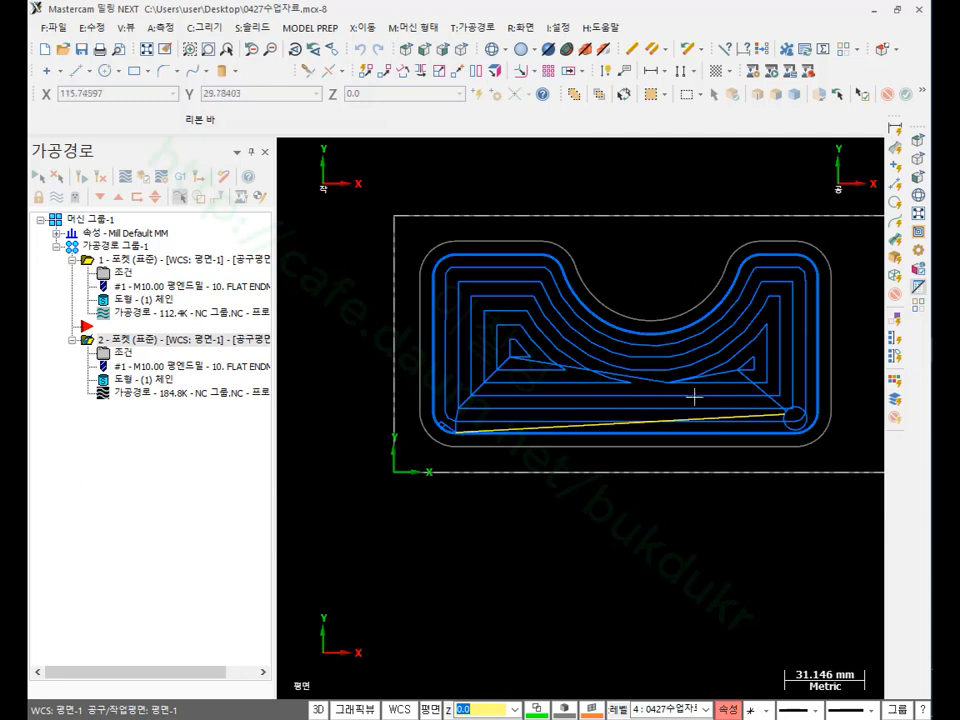
left_click(106, 71)
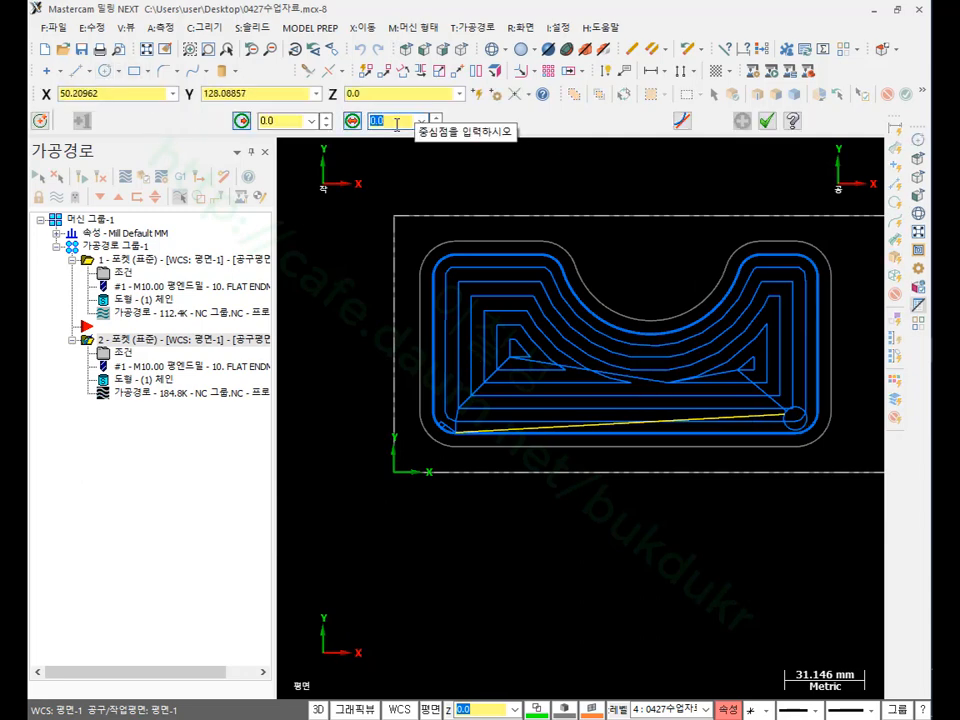
key("Return")
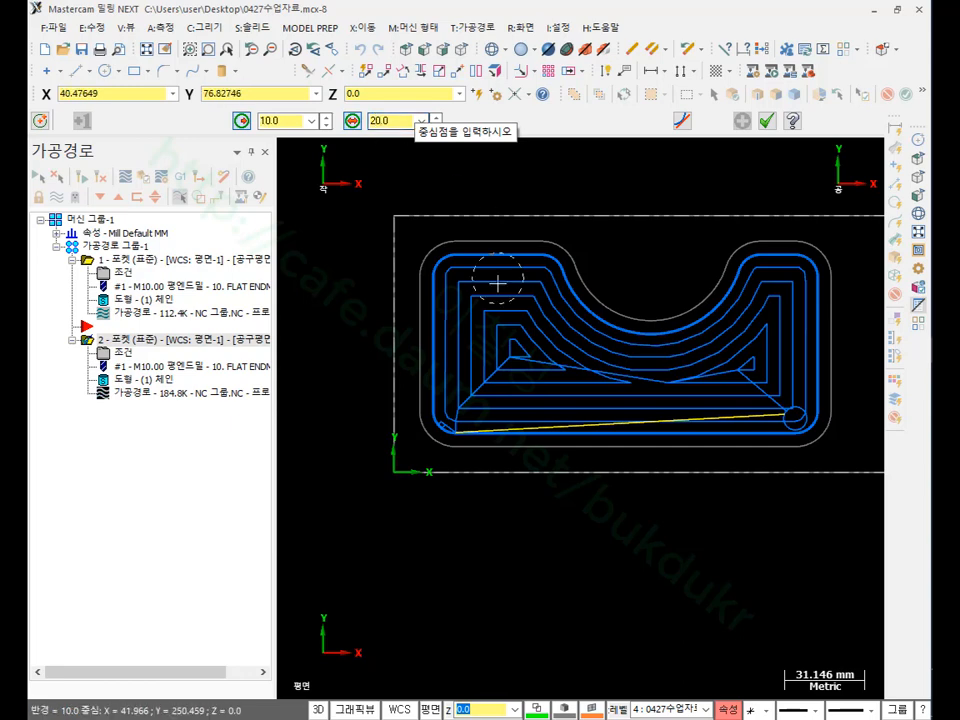
left_click(767, 121)
scroll(435, 403, "up", 4)
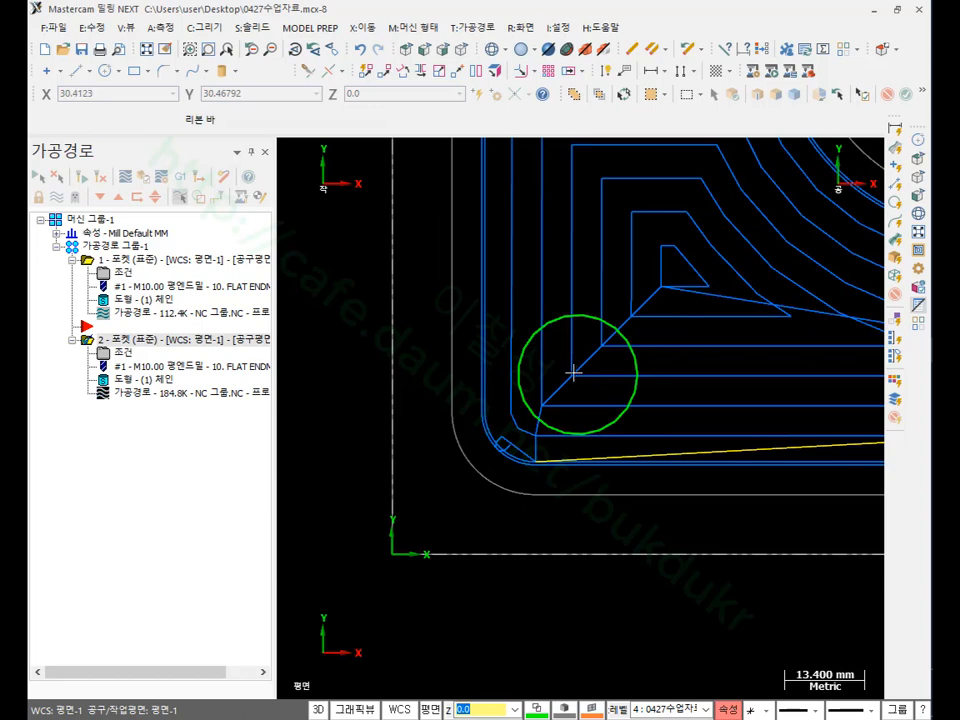
Step: Add the centre of the 20 mm circle as a point chain to the second pocket's geometry
left_click(131, 358)
left_click(108, 108)
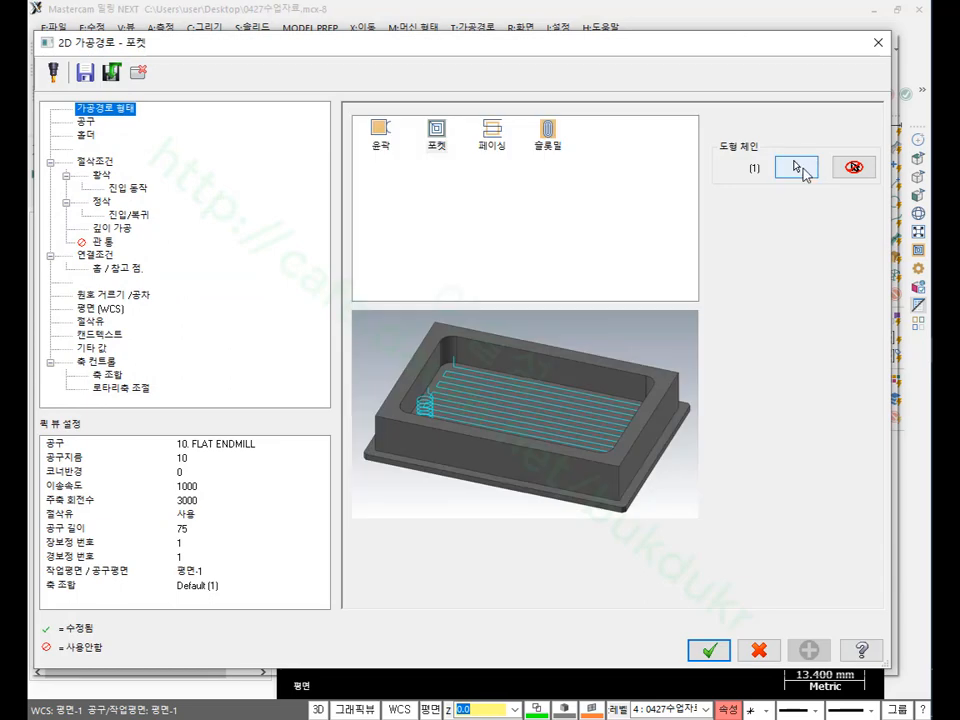
left_click(797, 166)
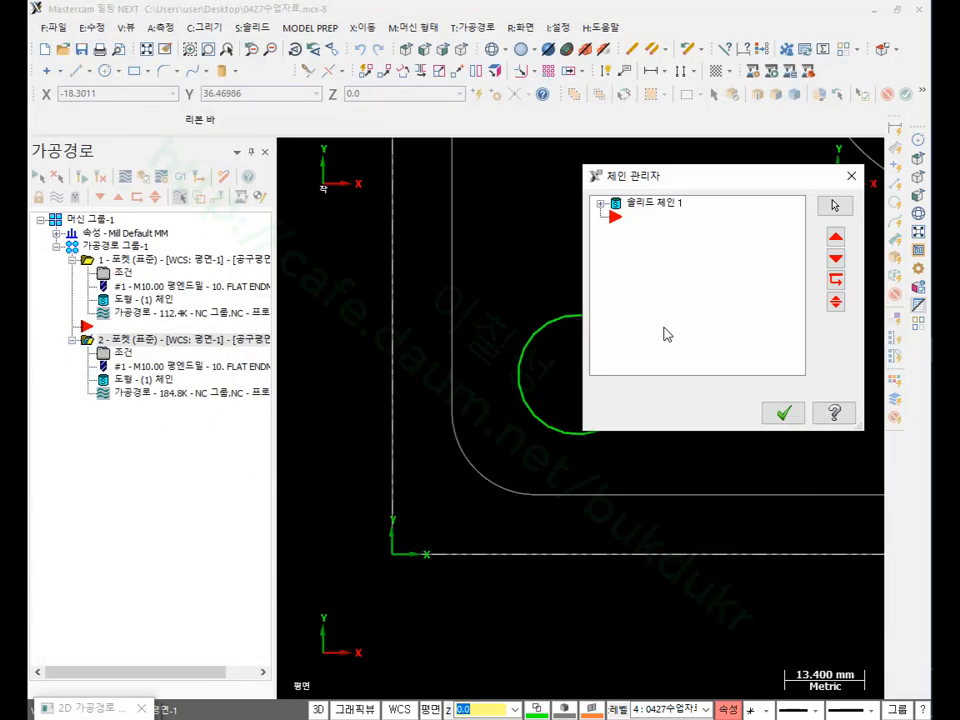
right_click(657, 251)
left_click(731, 262)
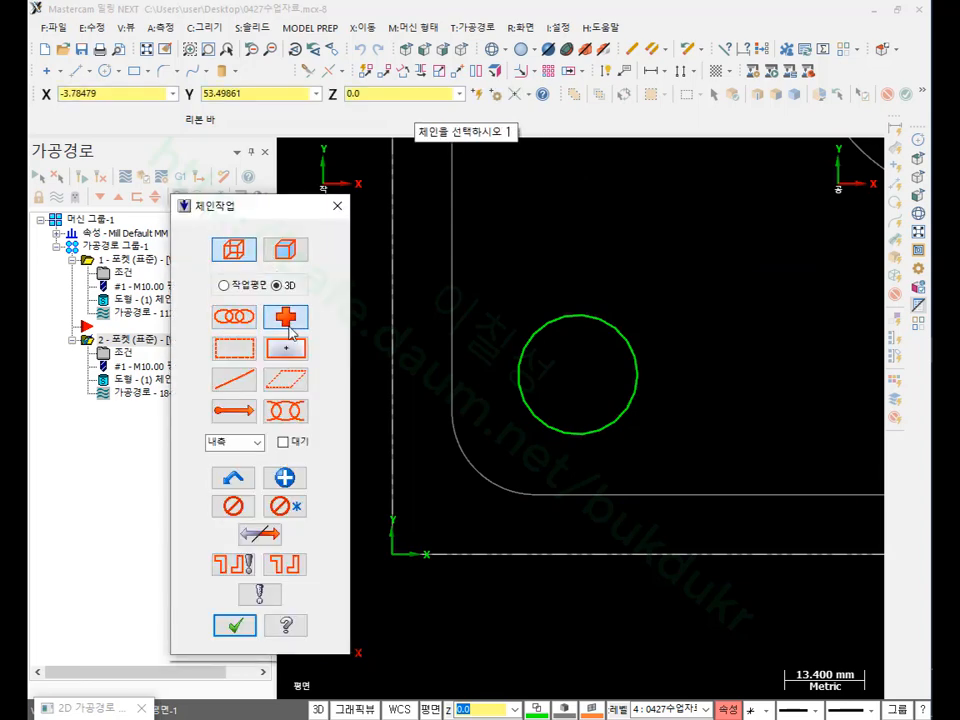
left_click(521, 379)
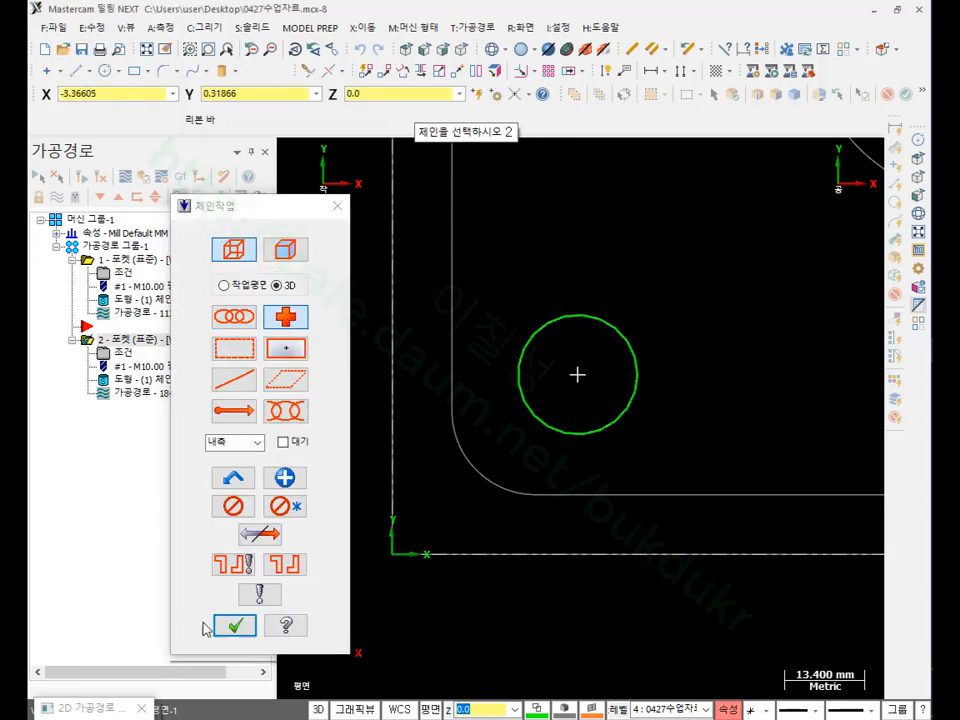
left_click(233, 625)
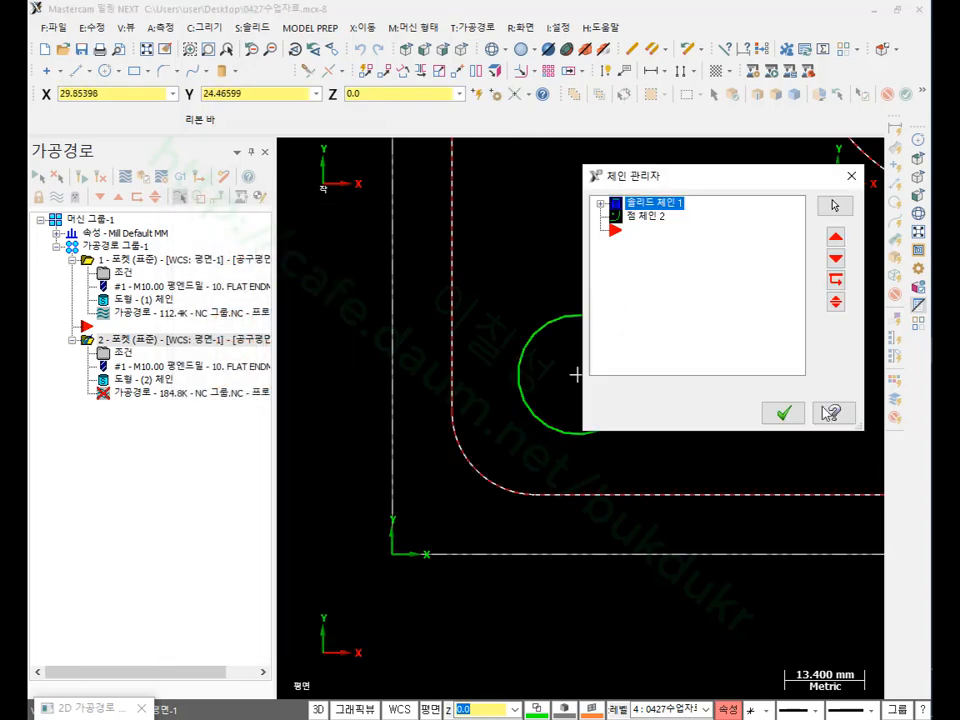
left_click(786, 412)
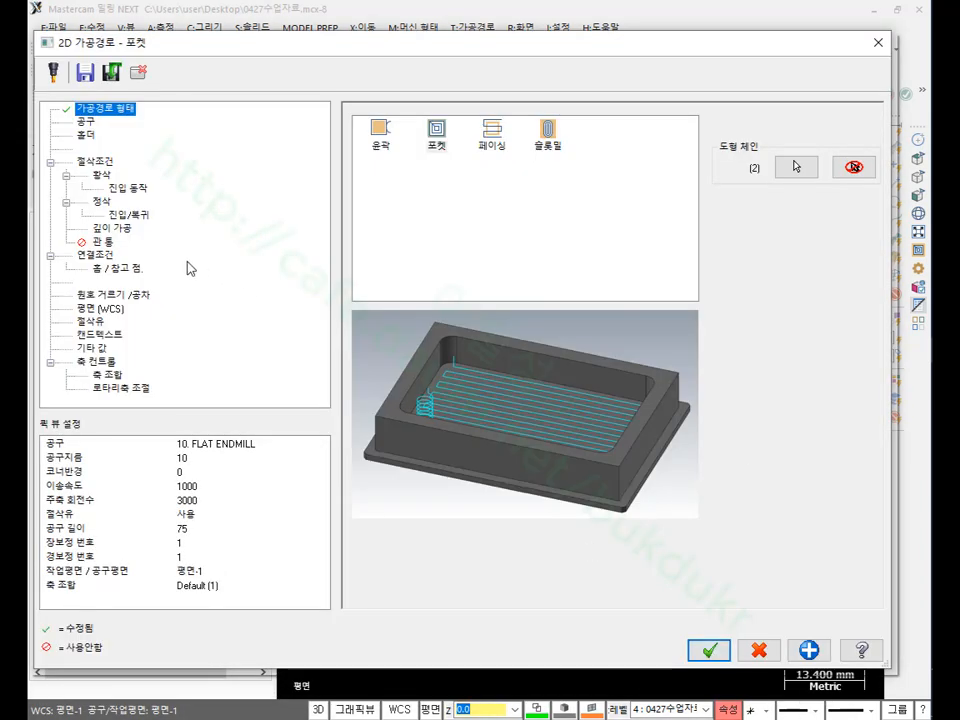
Step: Check that helix entry follows the selected start point, accept the parameters and regenerate the second pocket toolpath
left_click(128, 188)
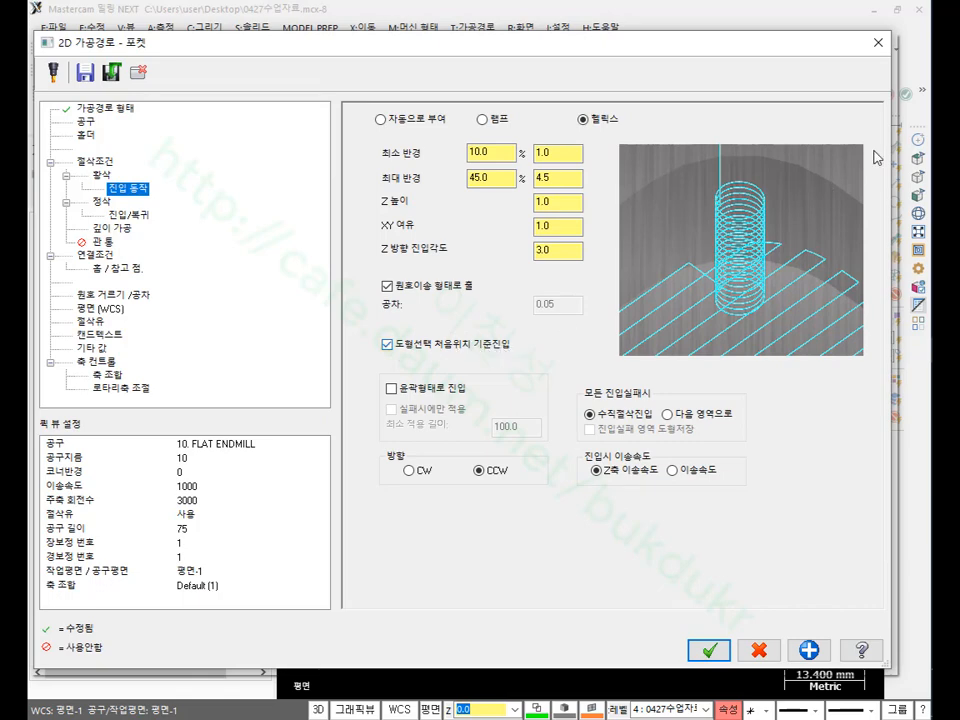
left_click(718, 652)
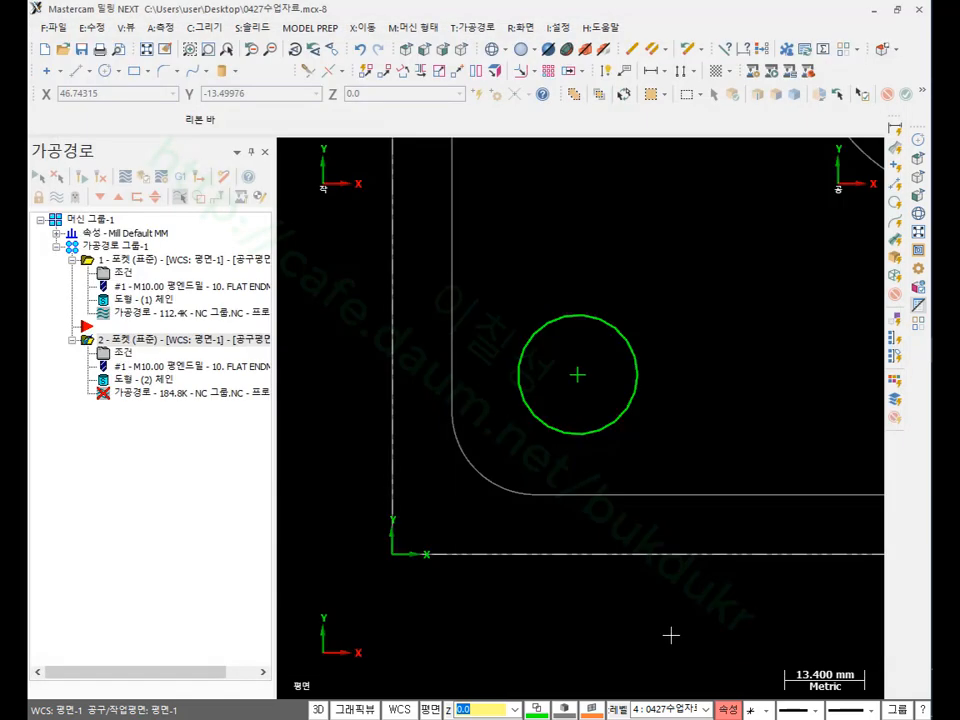
left_click(84, 183)
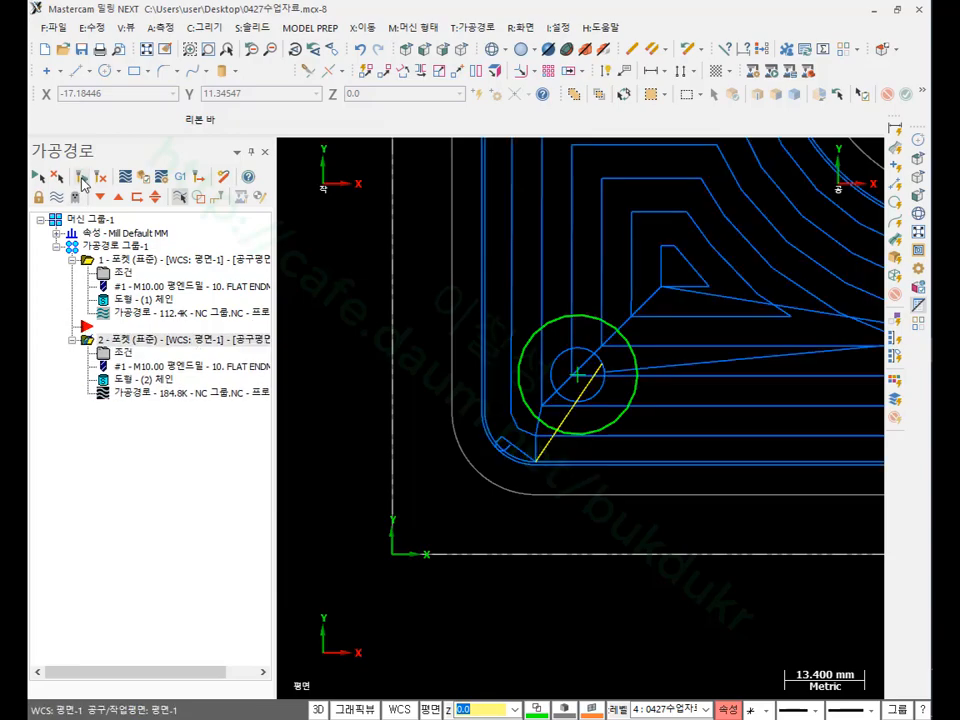
Step: Review the second pocket's helix entry motion parameters and close them without changes
middle_click_drag(611, 349, 470, 340)
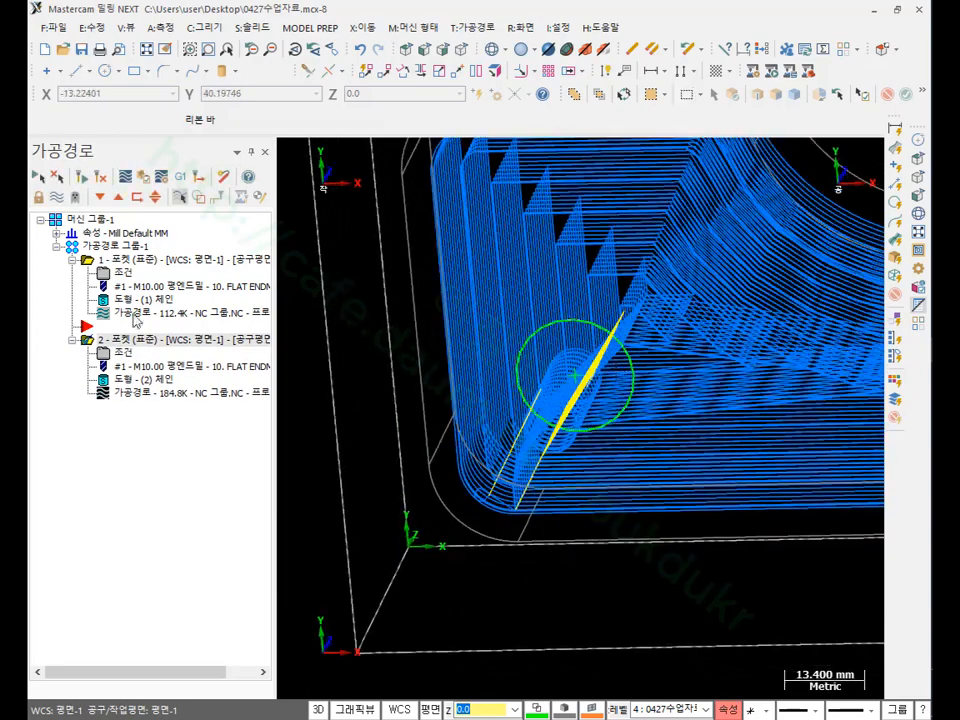
left_click(113, 357)
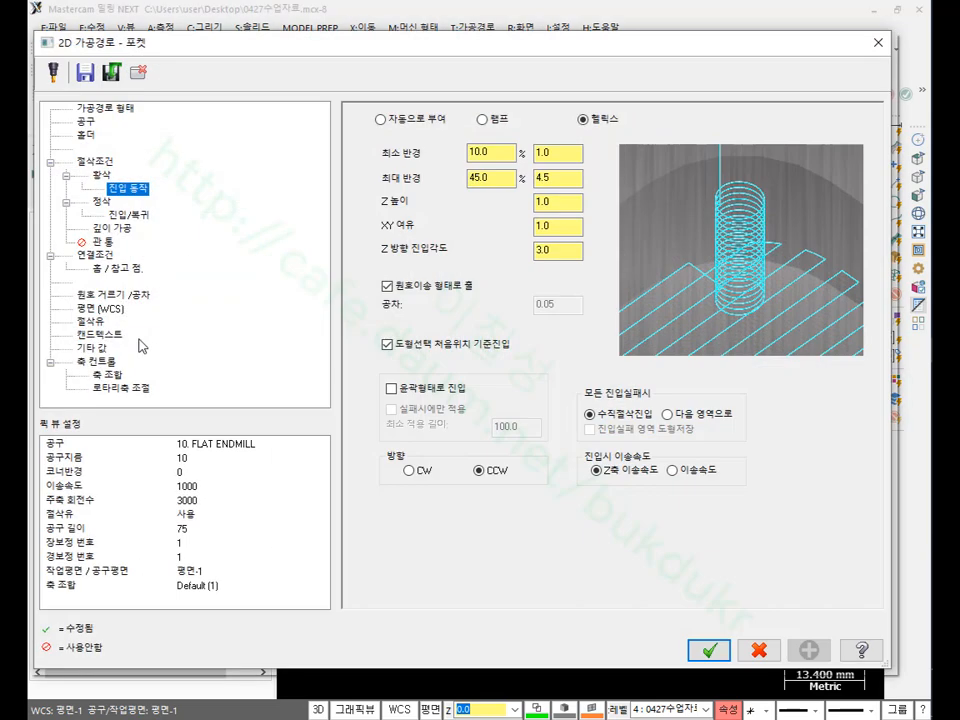
left_click(760, 650)
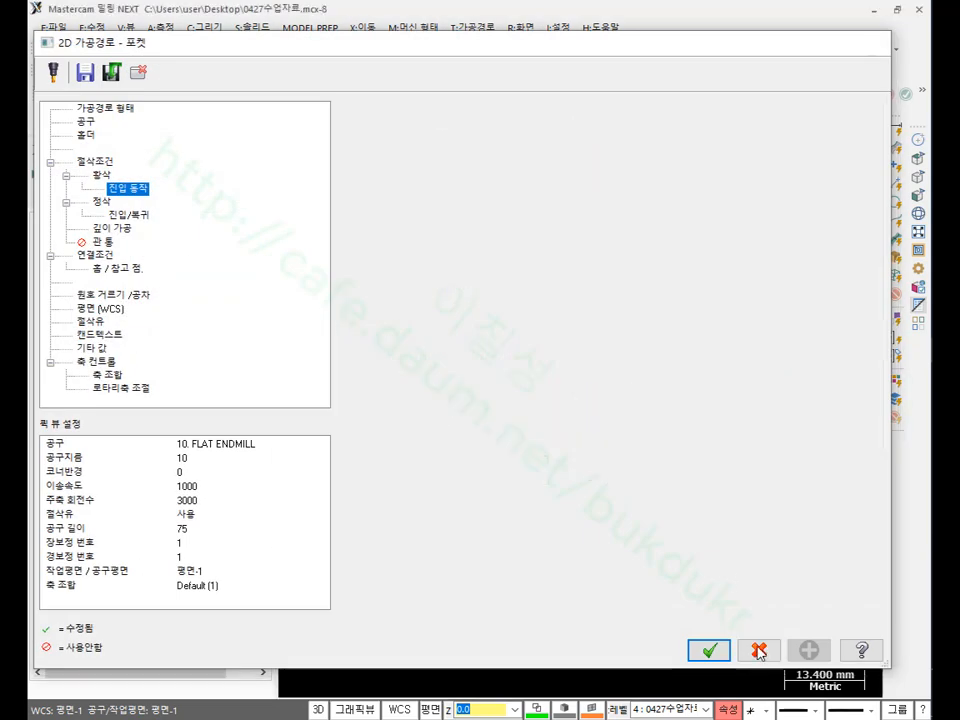
Step: Backplot the second pocket's first depth passes and examine the helical entry at the 20 mm circle and the rapid moves from several angles
left_click(140, 398)
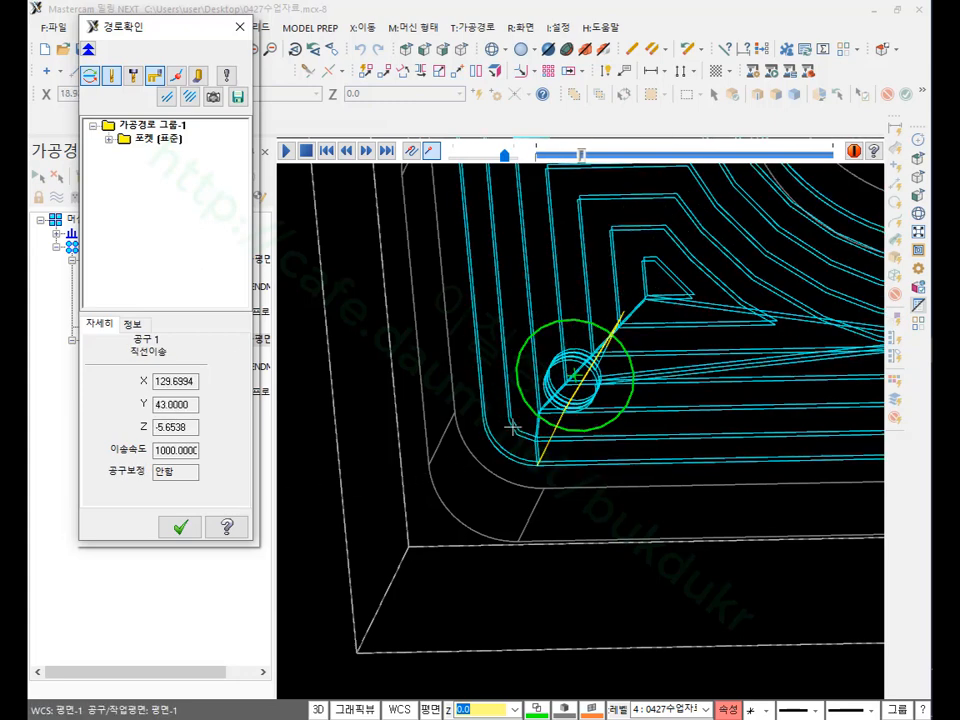
scroll(549, 413, "down", 1)
middle_click_drag(552, 424, 506, 353)
scroll(557, 433, "up", 4)
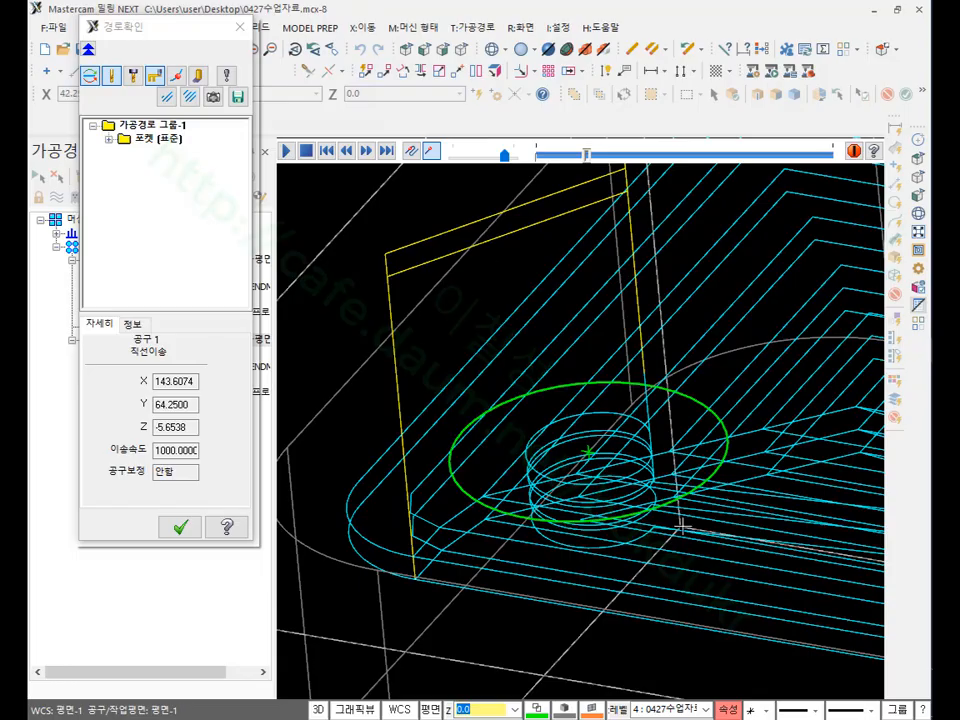
middle_click_drag(681, 523, 567, 385)
middle_click_drag(582, 462, 454, 393)
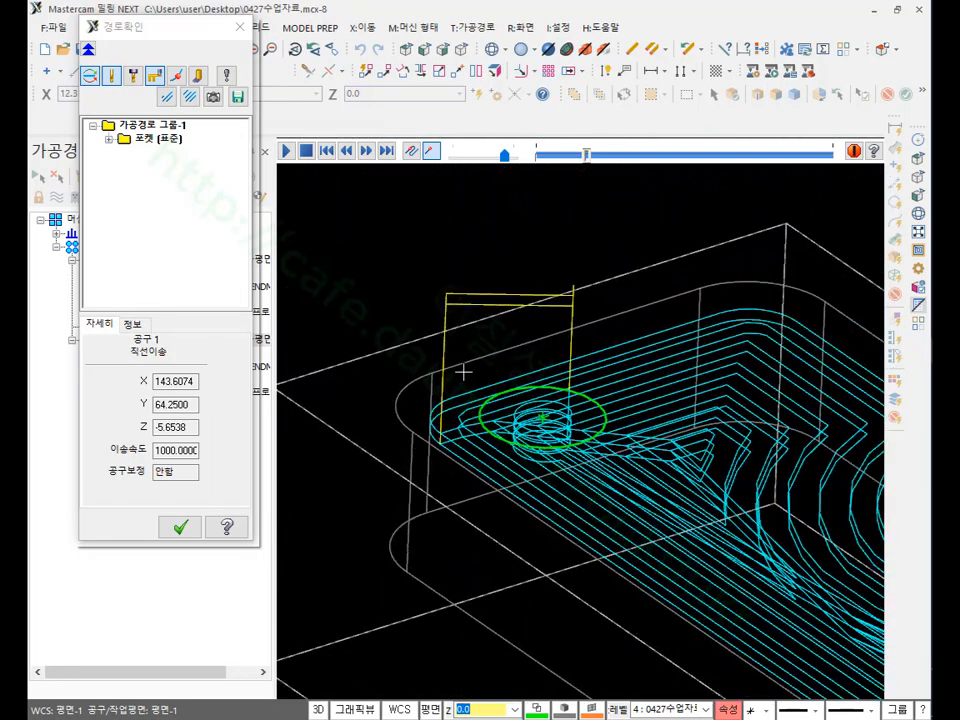
left_click(180, 526)
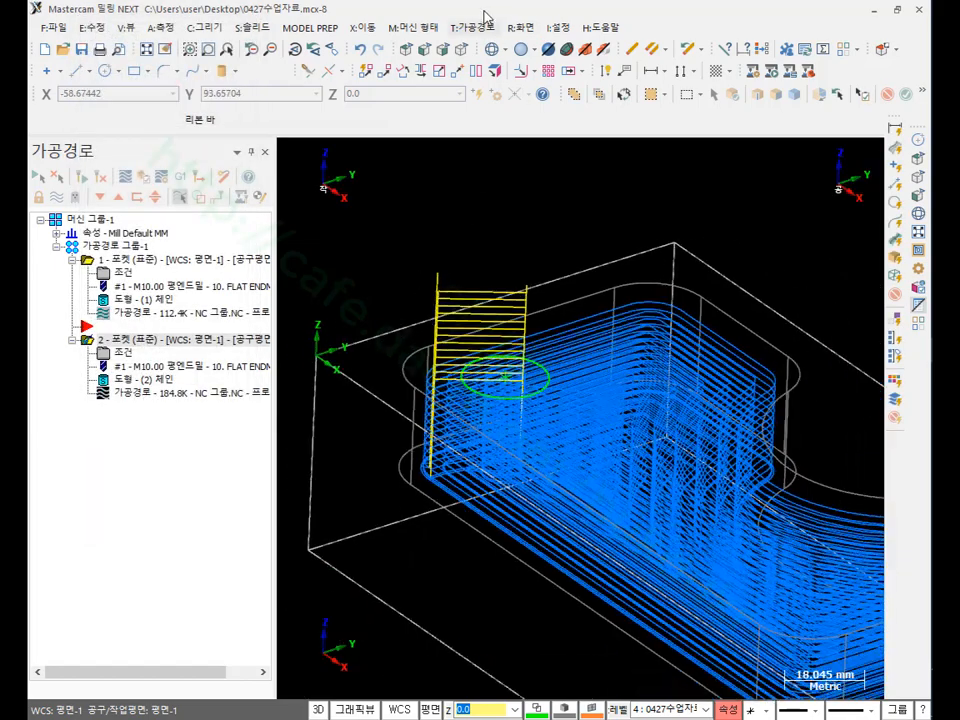
Step: In the isometric view, backplot the second pocket again from its start to examine the tool's descent at the selected point
scroll(471, 208, "up", 4)
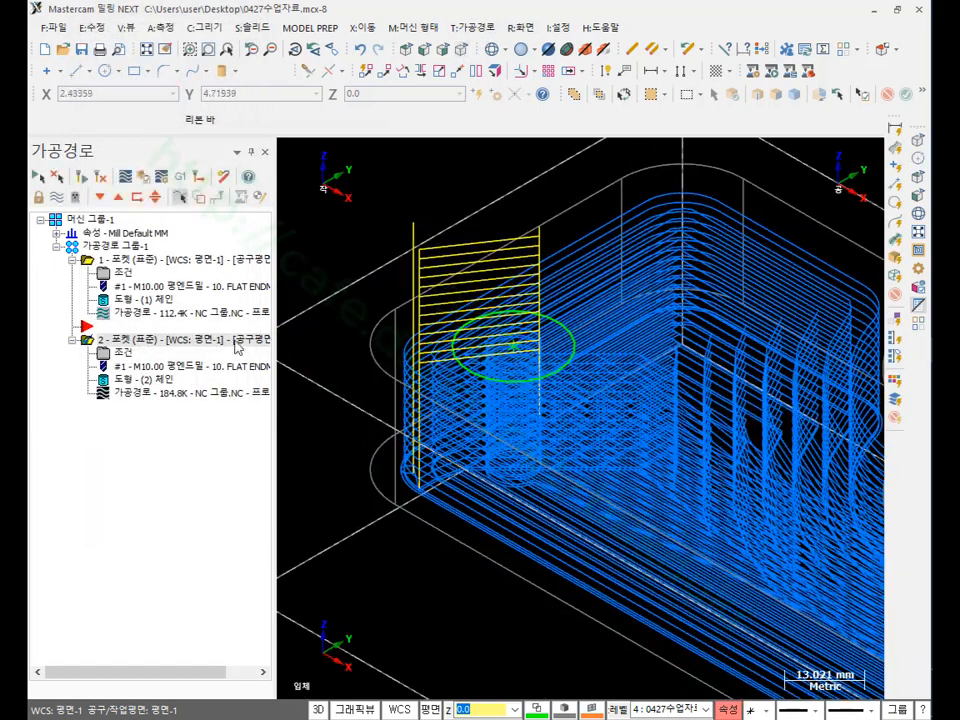
left_click(138, 398)
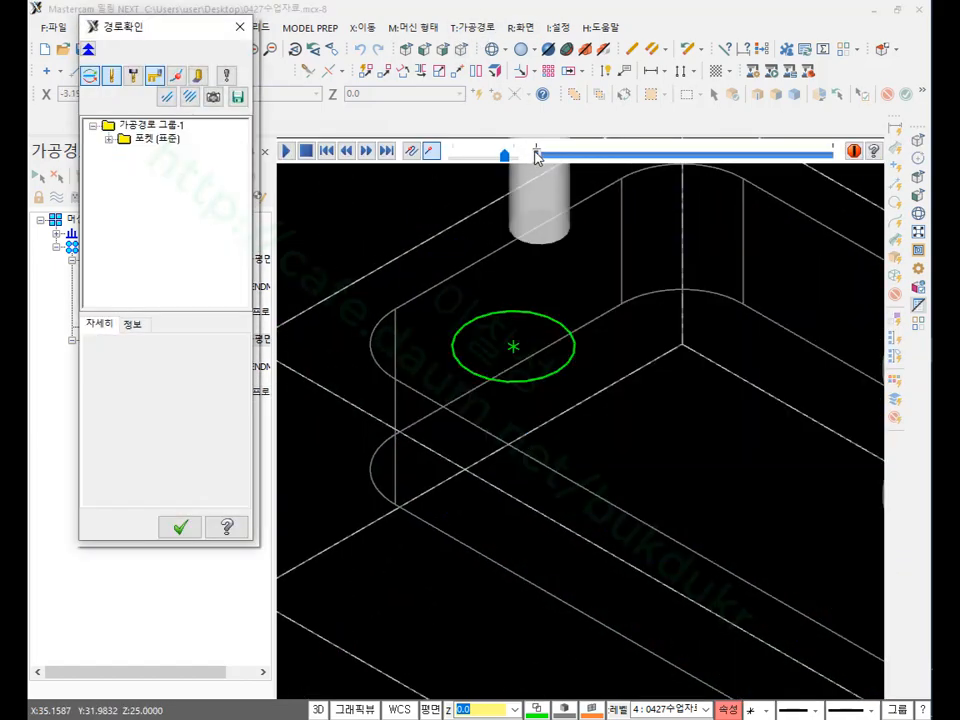
left_click_drag(537, 155, 589, 156)
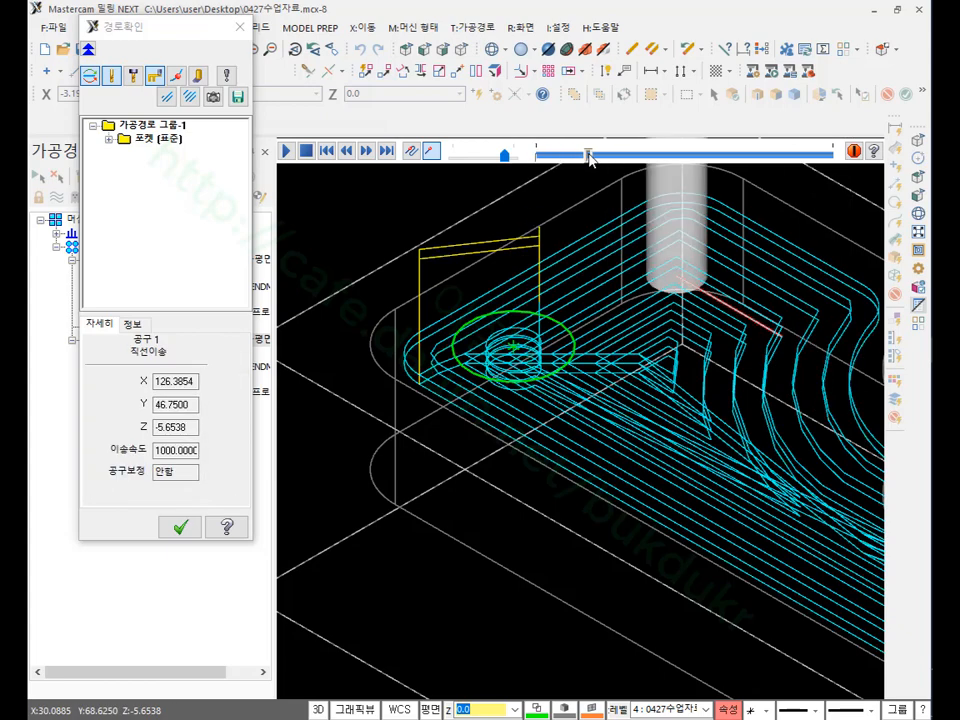
left_click(180, 527)
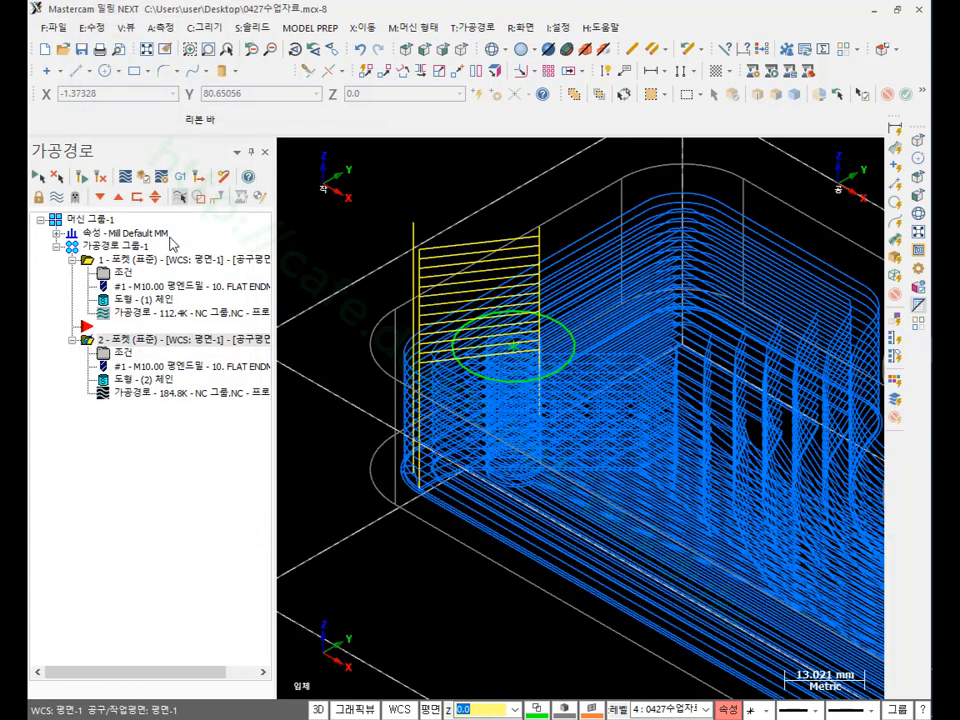
Step: Backplot the first pocket toolpath through its first depth pass to compare its helical entry and retract positions
left_click(139, 261)
left_click(133, 316)
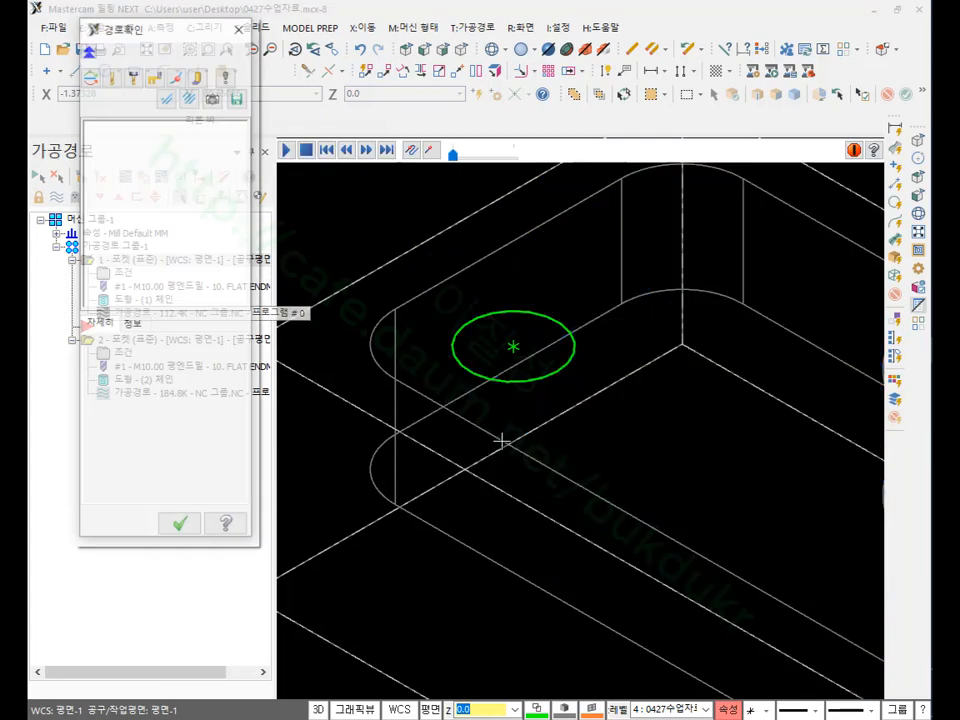
scroll(499, 480, "down", 3)
mouse_move(538, 160)
left_mouse_down()
mouse_move(600, 158)
mouse_move(583, 158)
left_mouse_up()
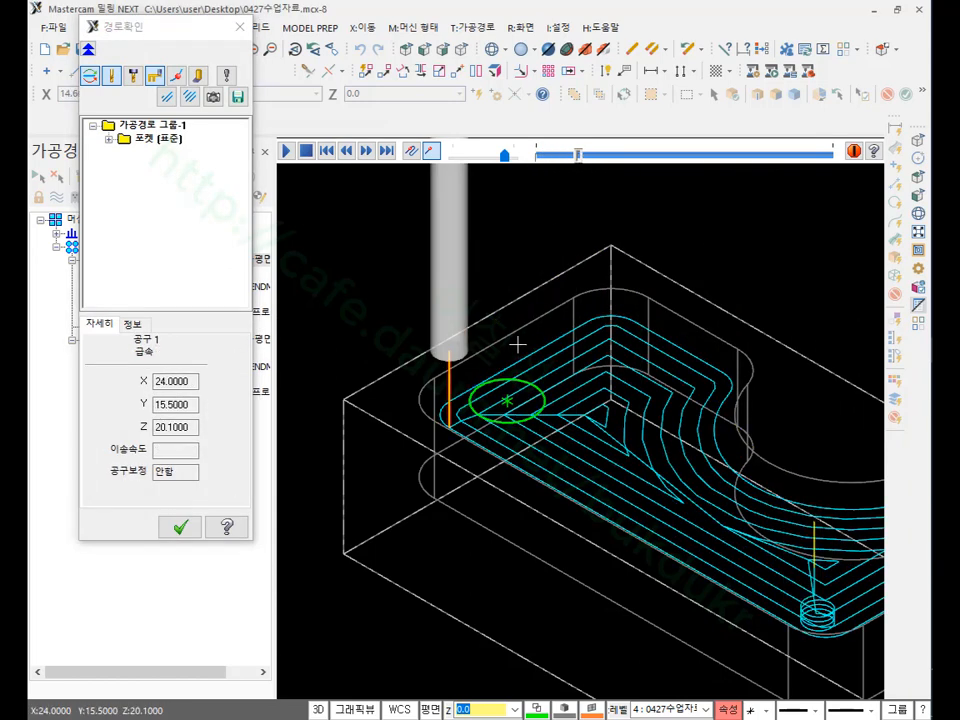
Step: Examine the transition into the finishing pass in the first pocket toolpath's backplot and close the backplot
scroll(424, 443, "up", 4)
scroll(431, 452, "down", 2)
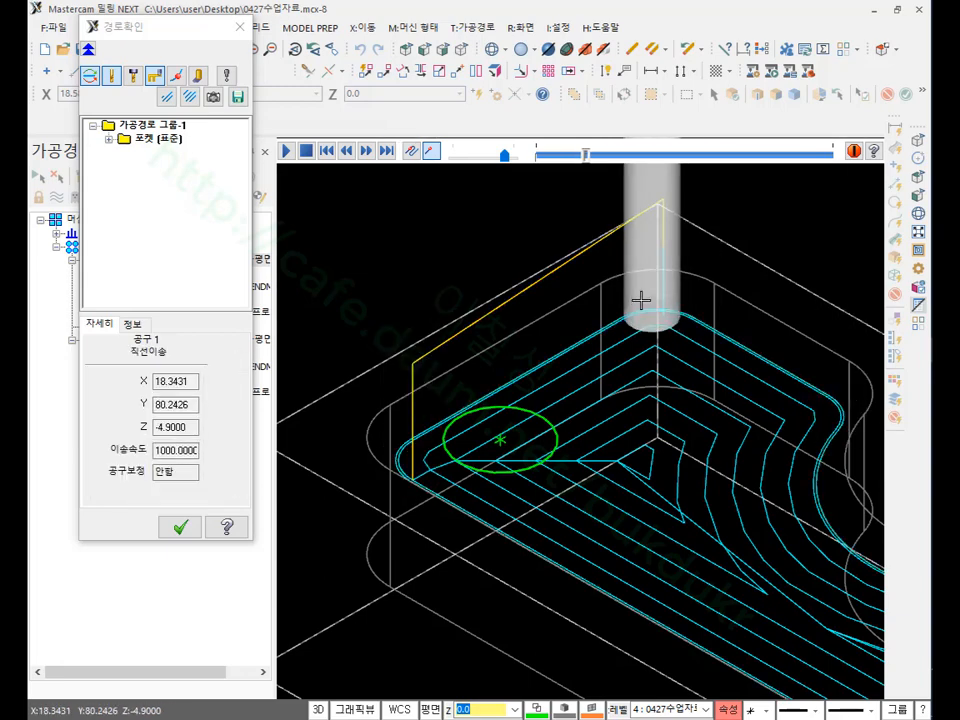
left_click(180, 527)
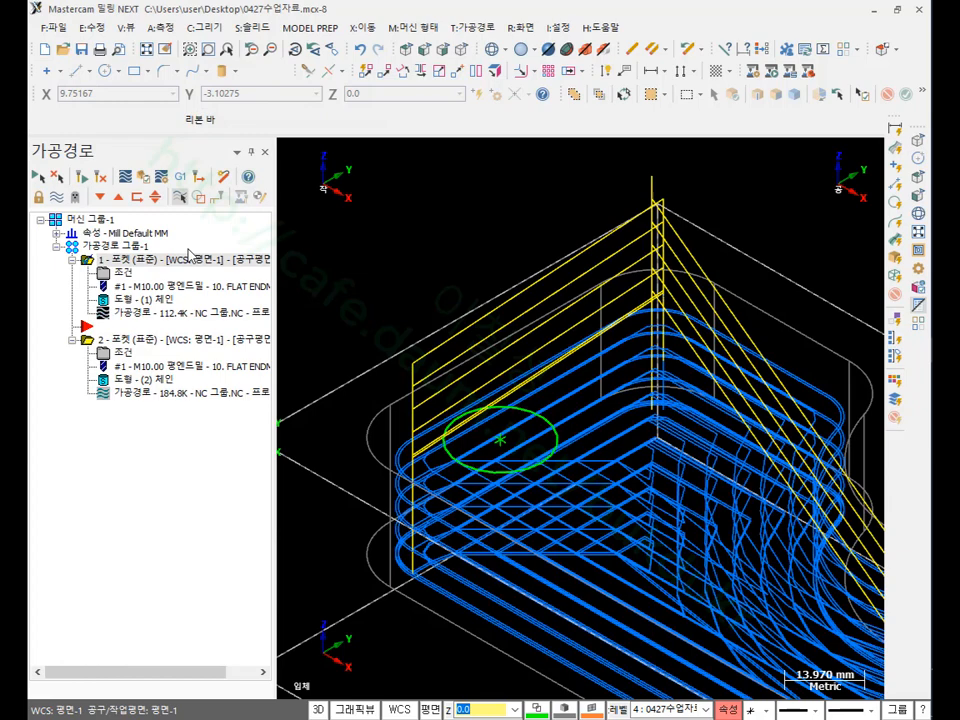
Step: Set the first pocket's finishing pass to start at the closest position after roughing and regenerate the toolpath
left_click(123, 273)
left_click(101, 201)
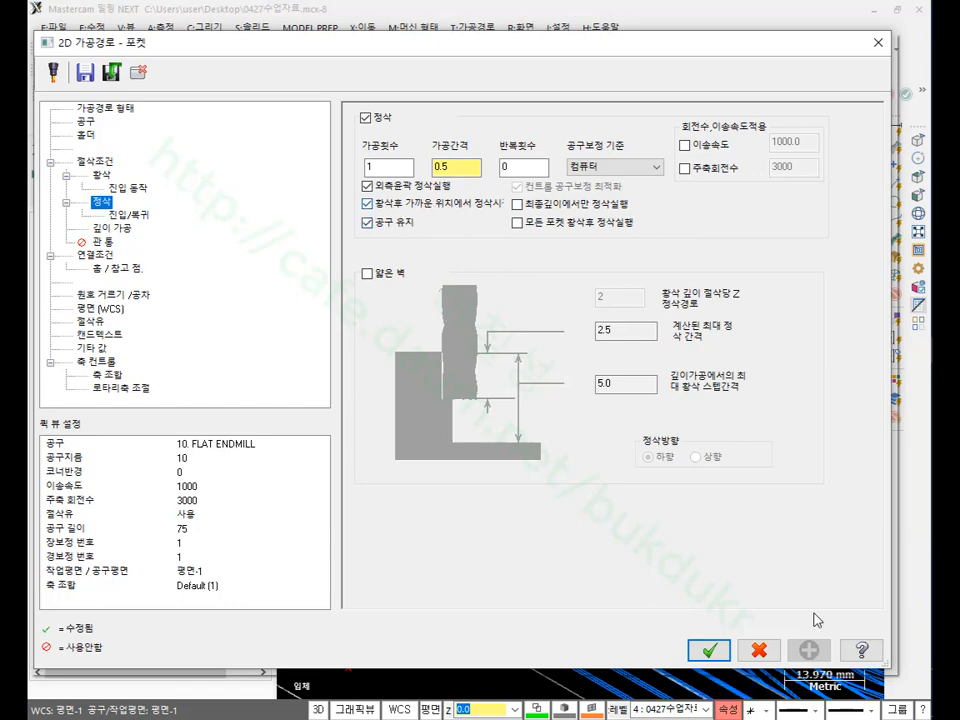
left_click(709, 650)
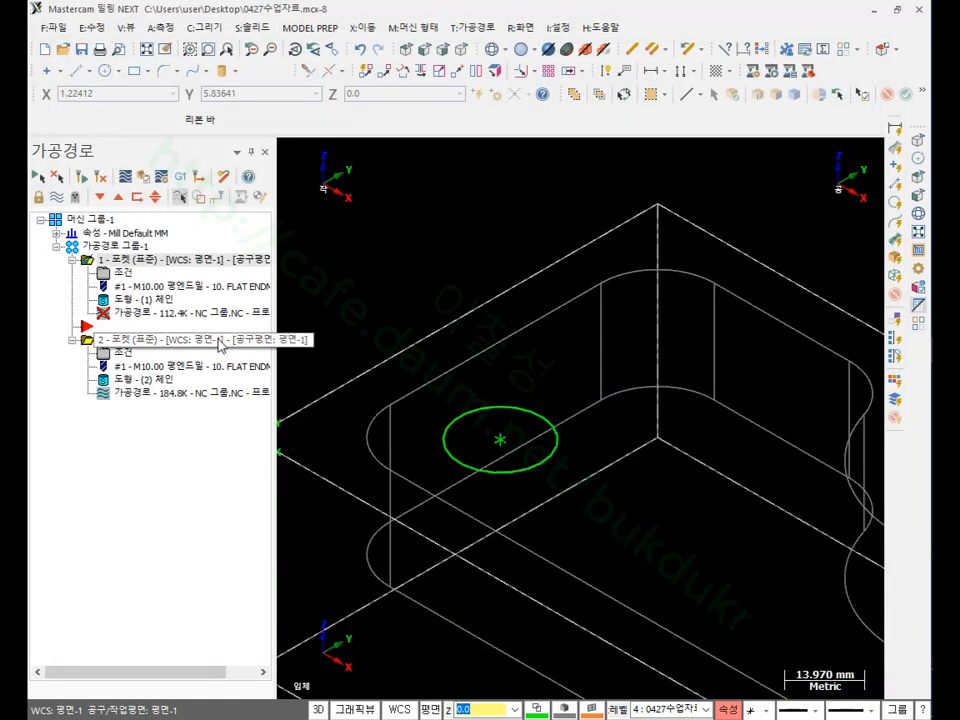
left_click(82, 180)
Step: Examine the regenerated first pocket toolpath, especially its retract moves and the finishing passes at each depth
scroll(392, 377, "up", 2)
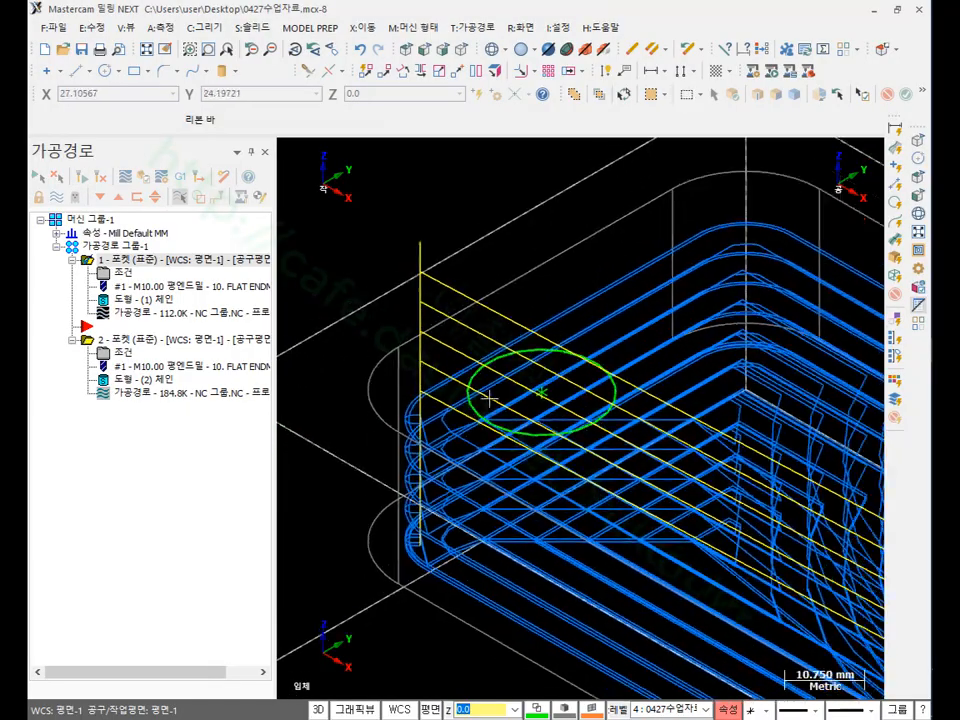
scroll(497, 392, "down", 1)
mouse_move(499, 390)
middle_mouse_down()
mouse_move(570, 415)
mouse_move(517, 375)
mouse_move(420, 386)
mouse_move(488, 366)
mouse_move(502, 395)
middle_mouse_up()
scroll(517, 375, "down", 7)
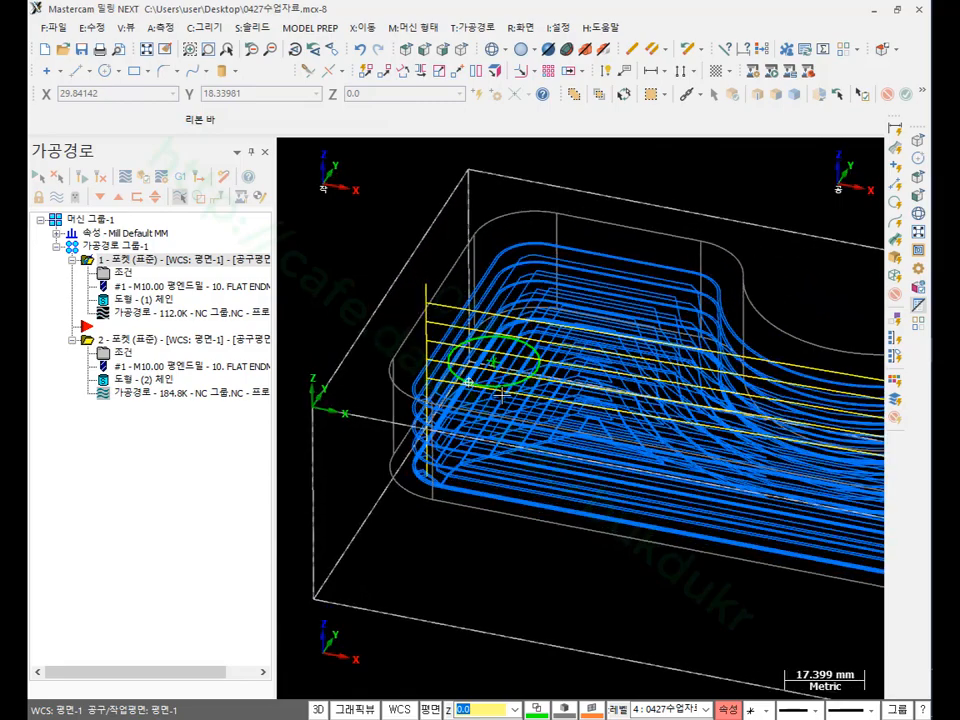
scroll(502, 395, "down", 3)
scroll(418, 300, "up", 4)
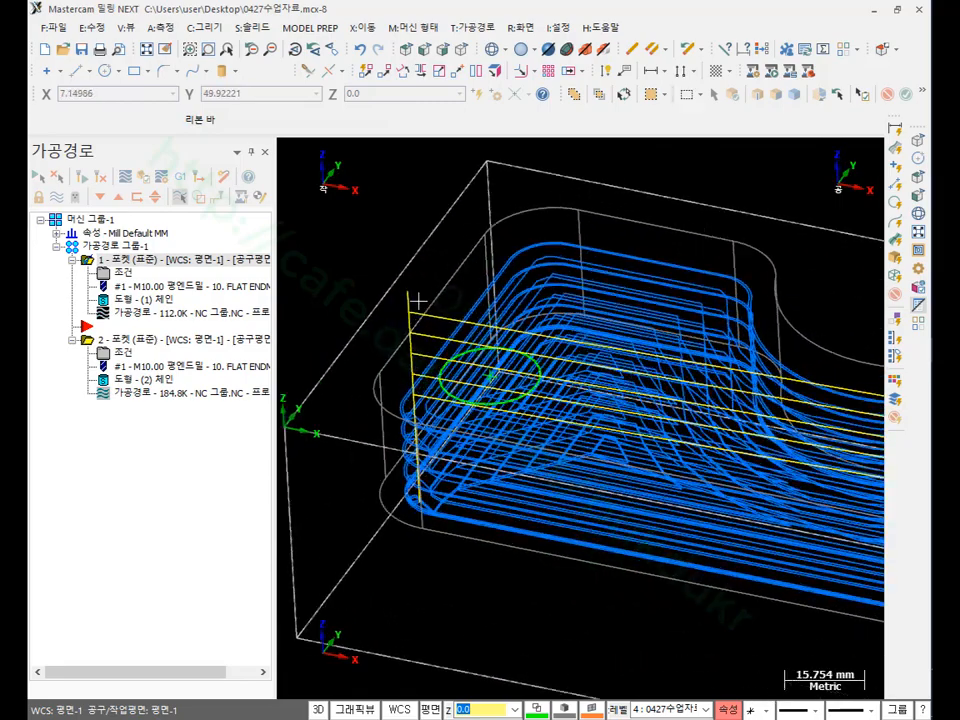
scroll(418, 300, "up", 5)
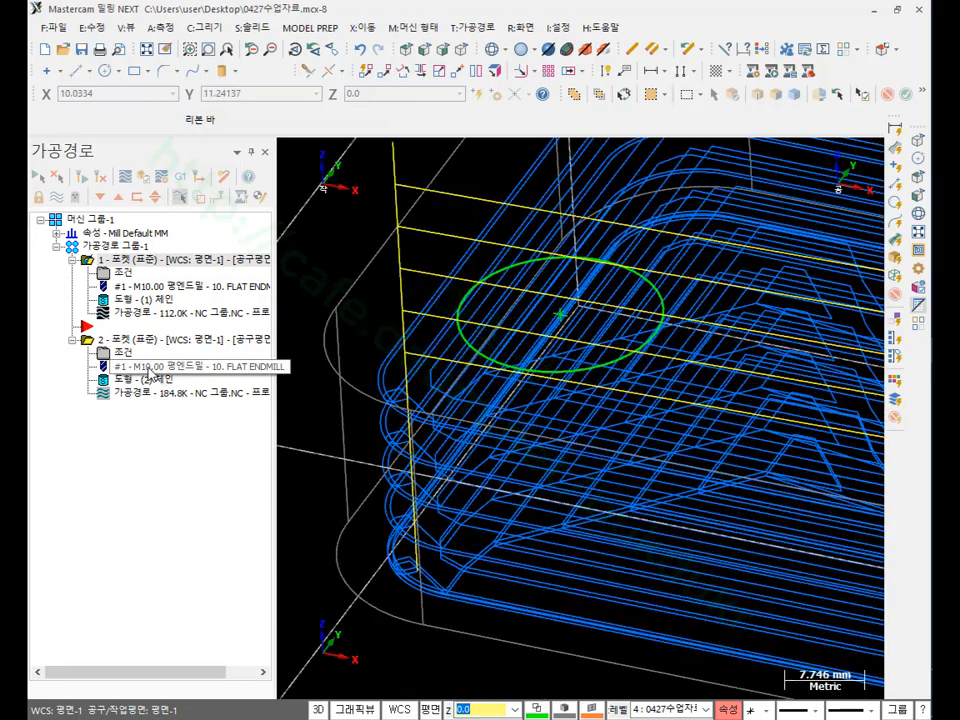
Step: Compare the finishing settings of the second pocket operation with those of the first without changing either
left_click(146, 368)
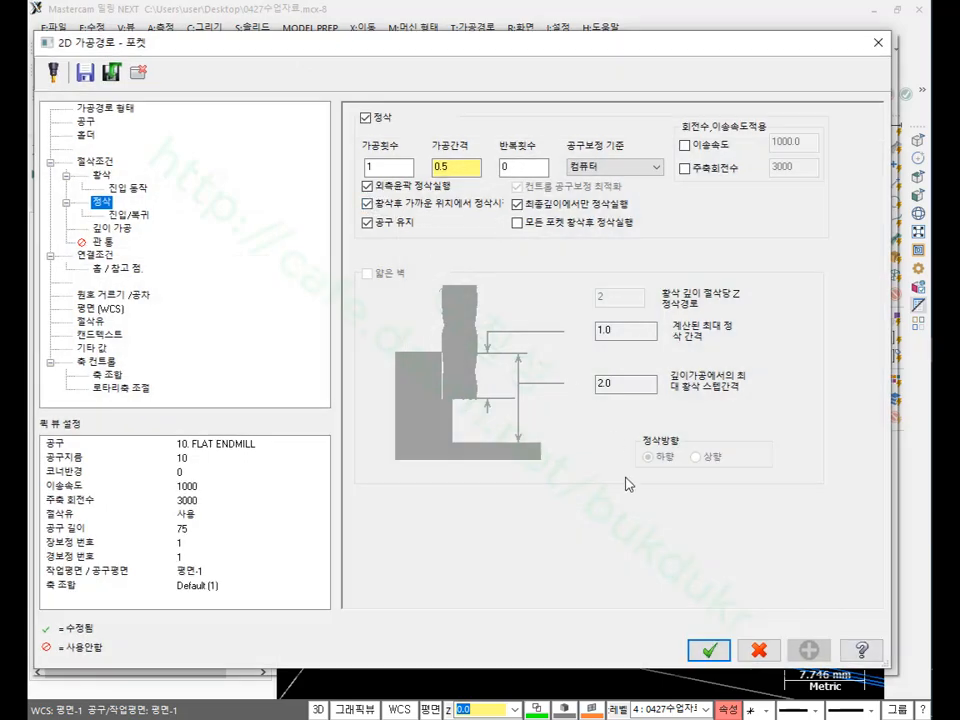
left_click(757, 651)
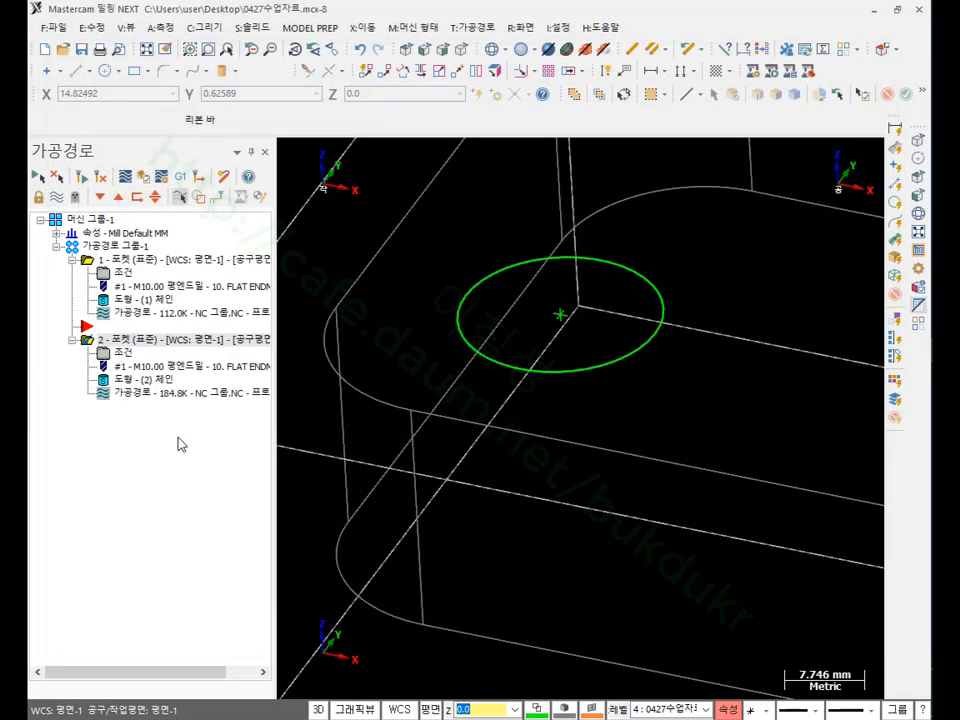
left_click(120, 275)
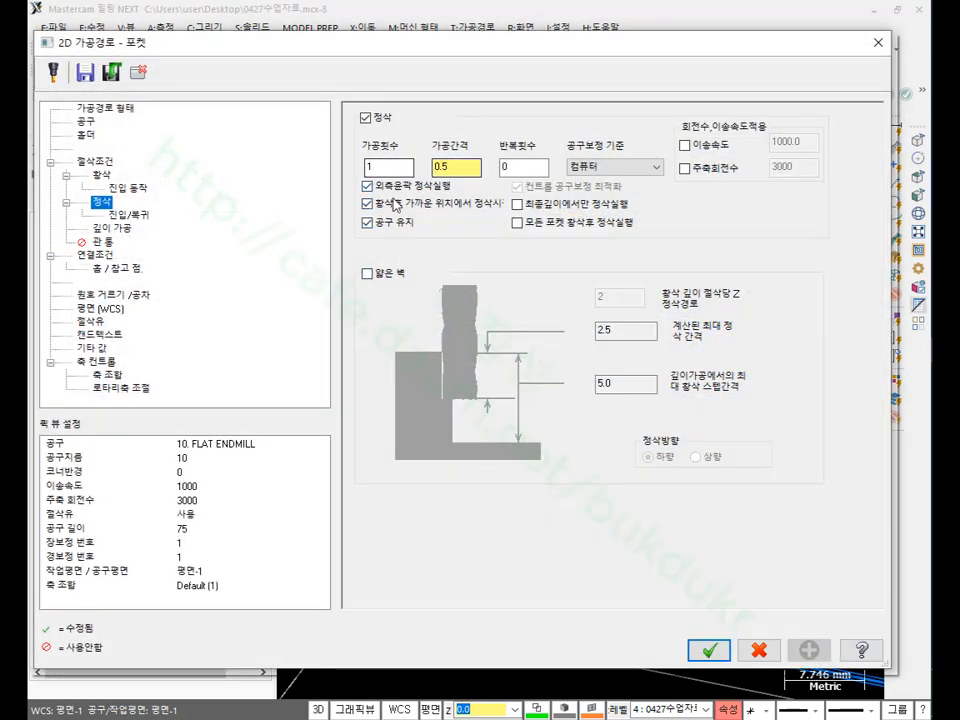
left_click(709, 650)
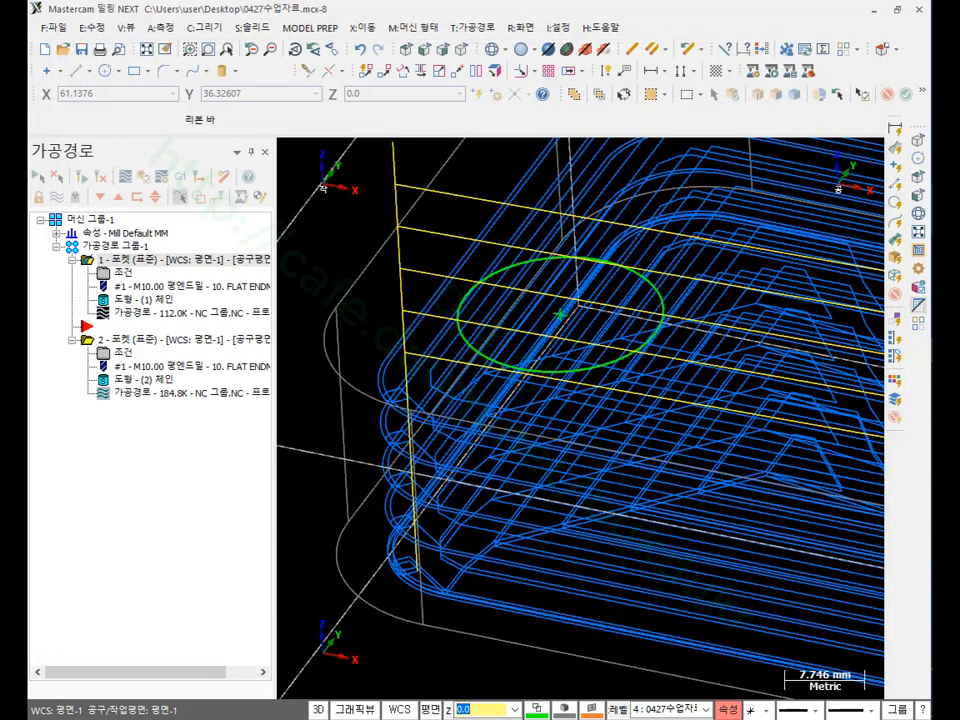
Step: Bring back the hidden blocks and isolate the solid block whose pocket is open along one side
scroll(381, 305, "down", 5)
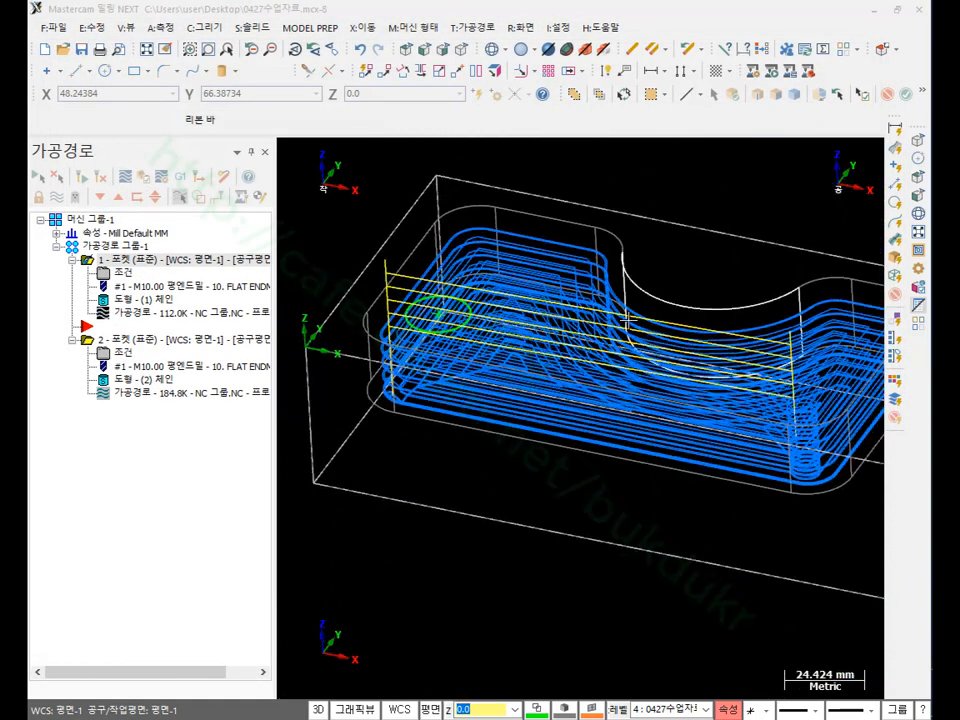
scroll(502, 495, "down", 1)
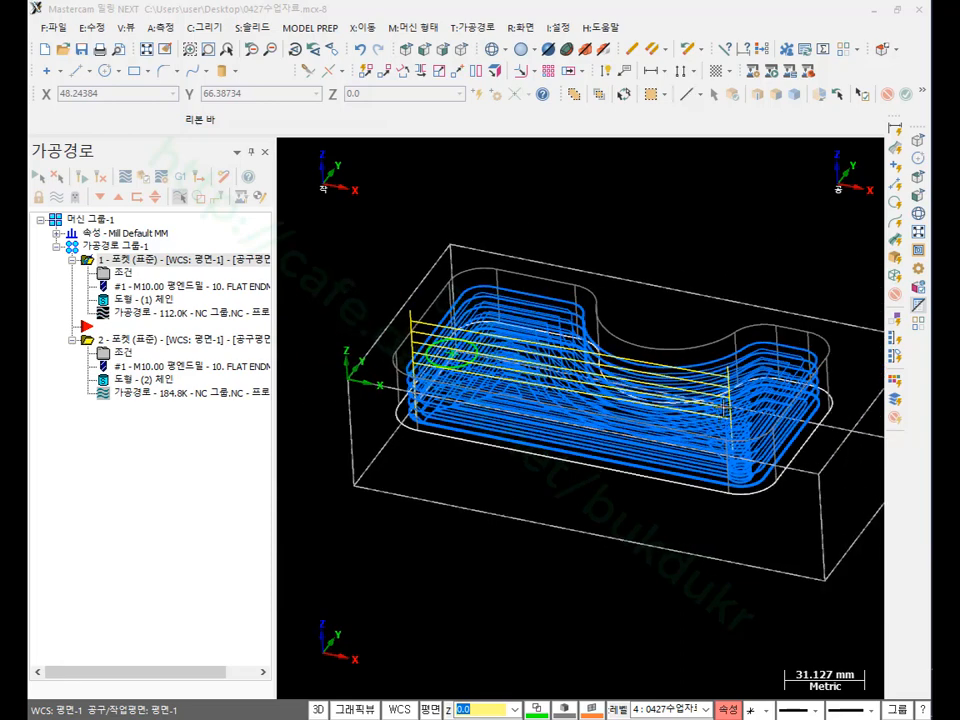
scroll(738, 402, "up", 1)
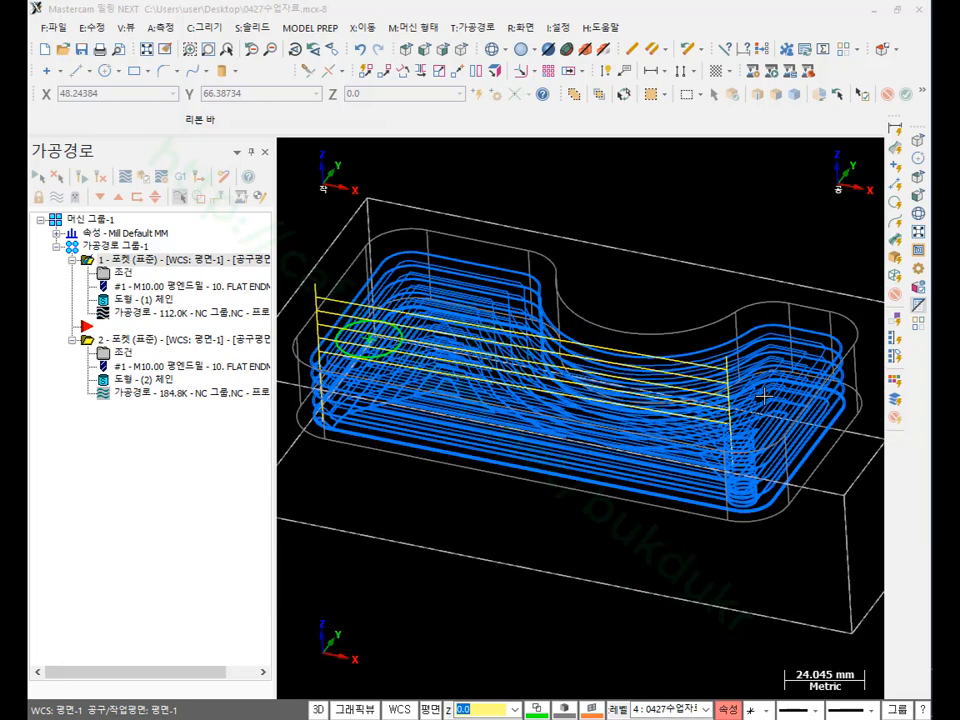
scroll(548, 393, "down", 2)
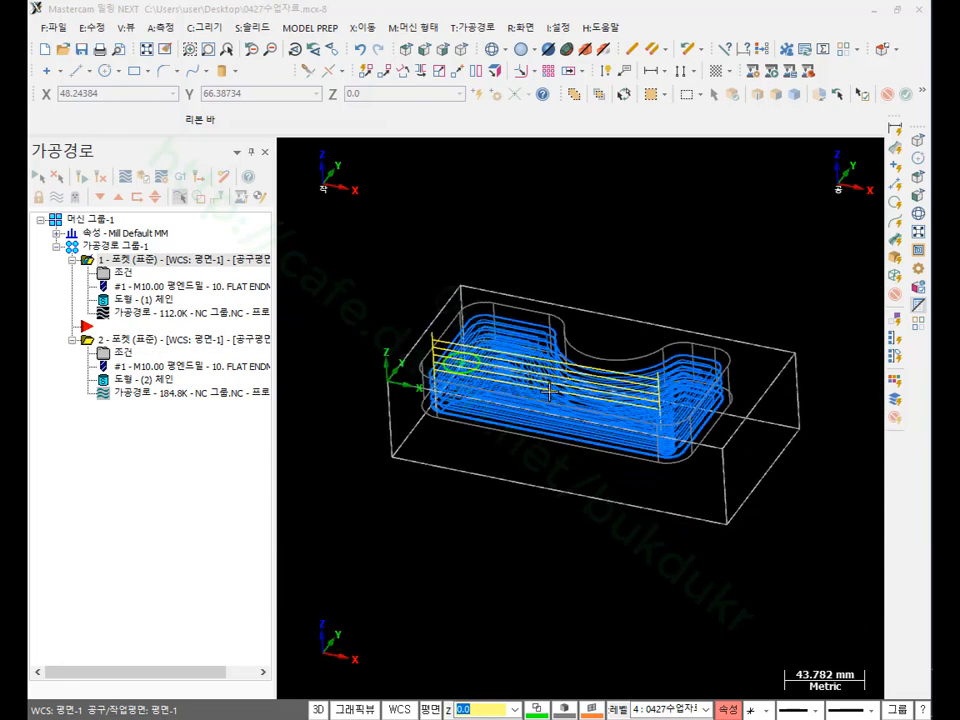
scroll(548, 393, "down", 1)
scroll(373, 310, "down", 1)
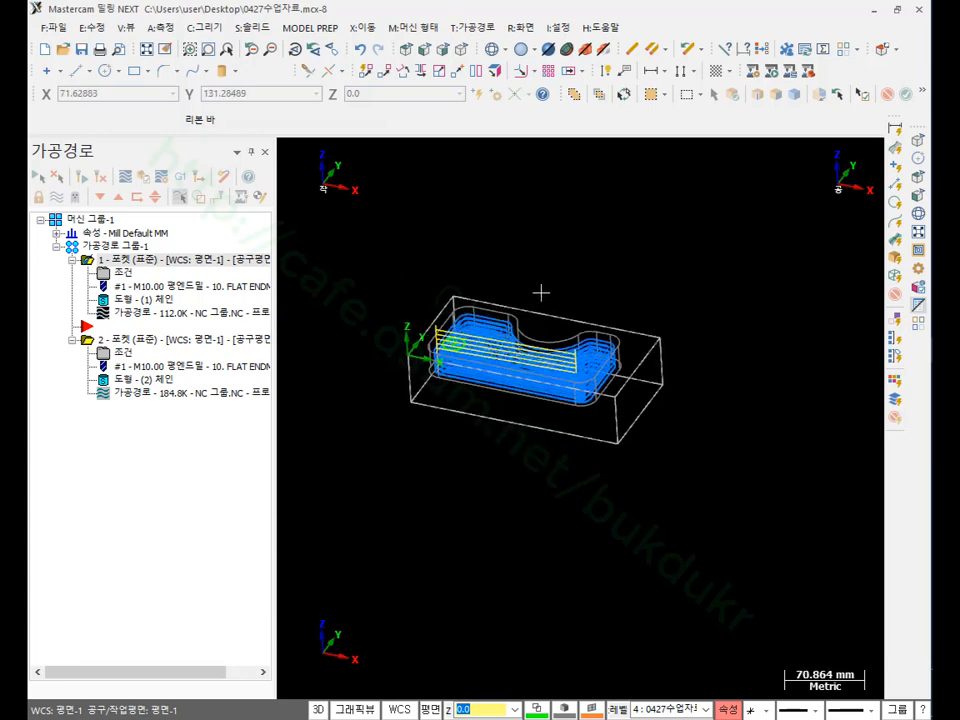
scroll(540, 292, "down", 1)
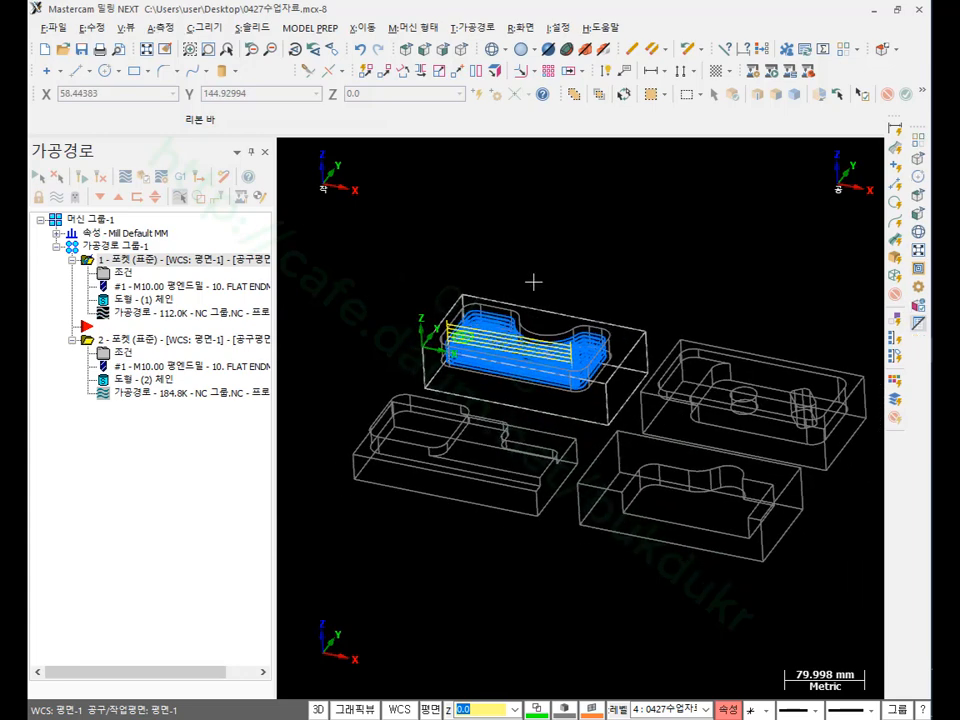
left_click(676, 463)
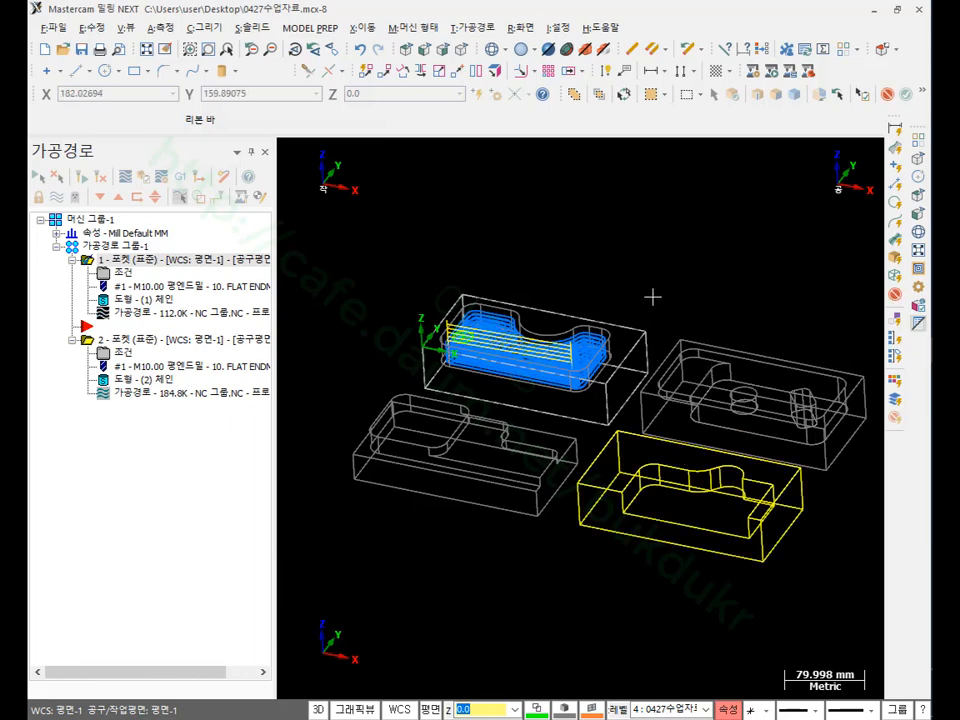
key("alt+e")
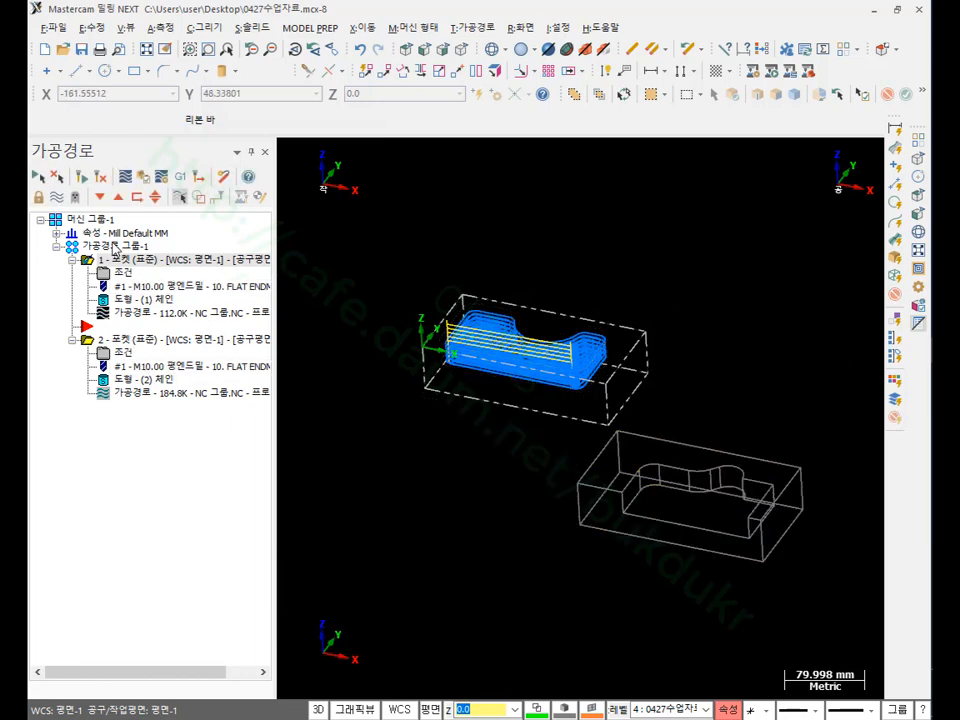
Step: Delete both pocket operations from the 가공경로 그룹-1 toolpath group and display the isolated block shaded
key("Delete")
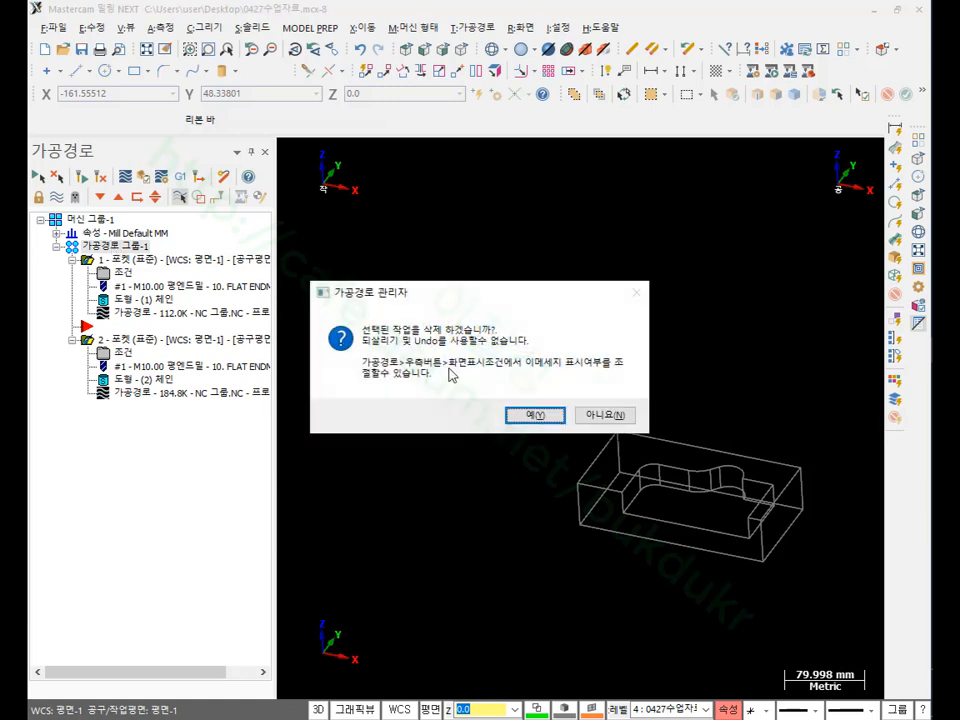
left_click(534, 416)
scroll(639, 343, "down", 1)
scroll(639, 343, "up", 2)
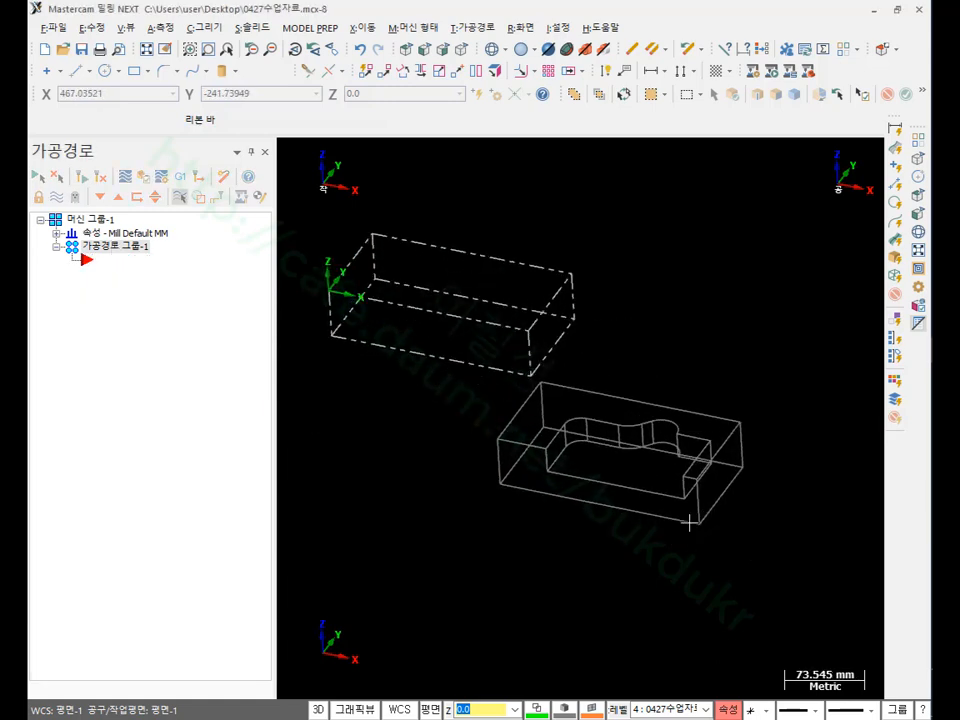
left_click(526, 49)
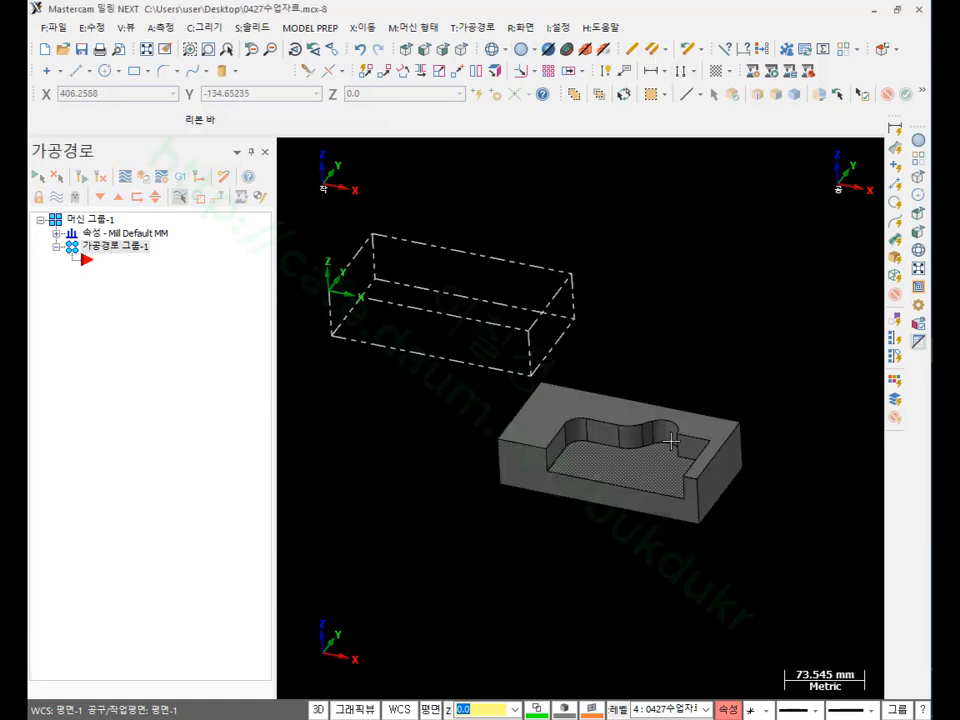
Step: Refit the machine group's rectangular stock to all visible solids so that it encloses the open-pocket block
left_click(56, 233)
left_click(102, 274)
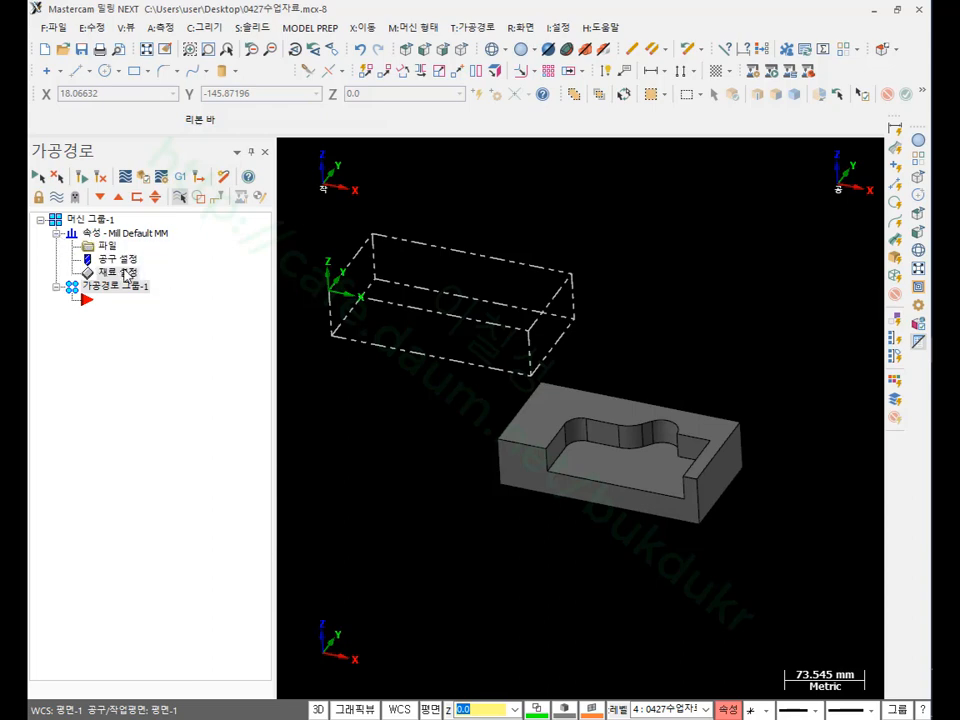
left_click(370, 585)
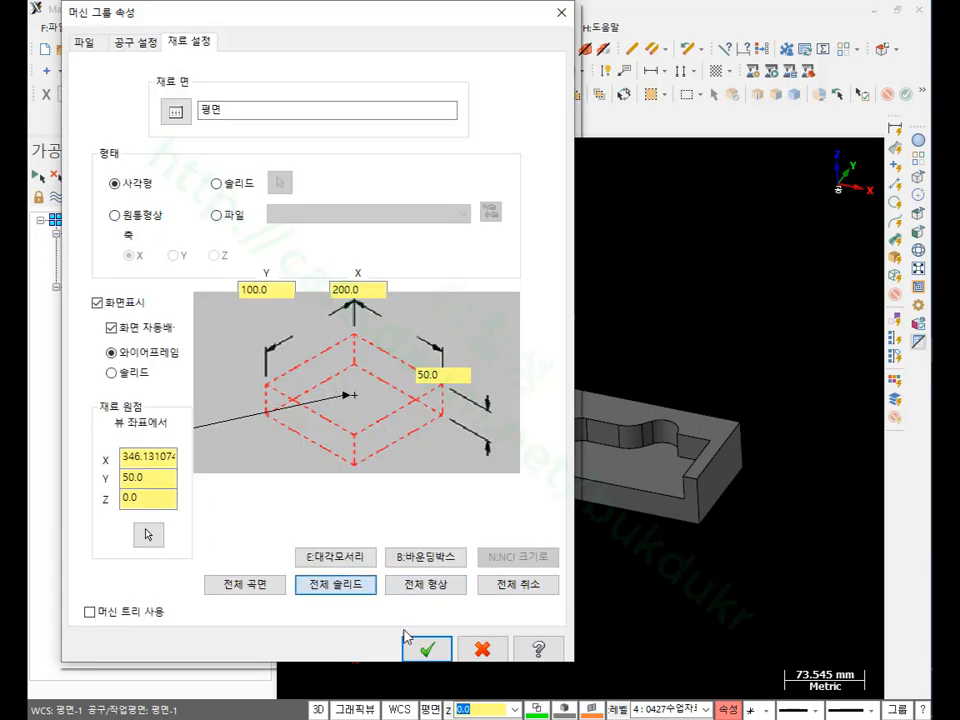
left_click(427, 649)
scroll(520, 503, "up", 2)
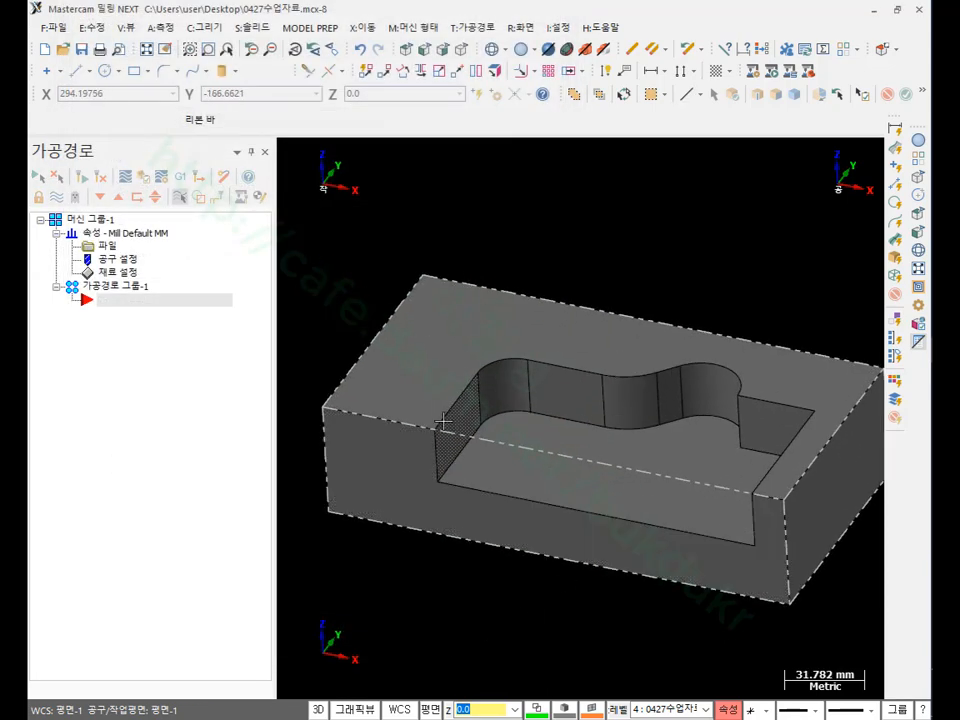
scroll(495, 279, "down", 2)
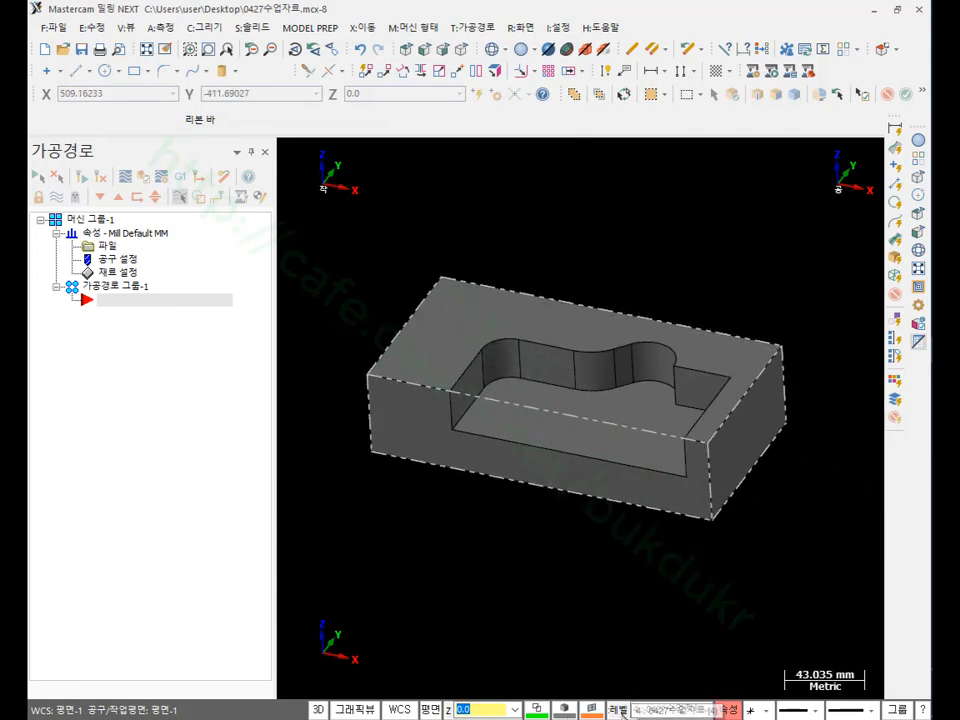
Step: Move the origin of the 평면-1 work plane to the block's top corner at its minimum X and Y
left_click(399, 709)
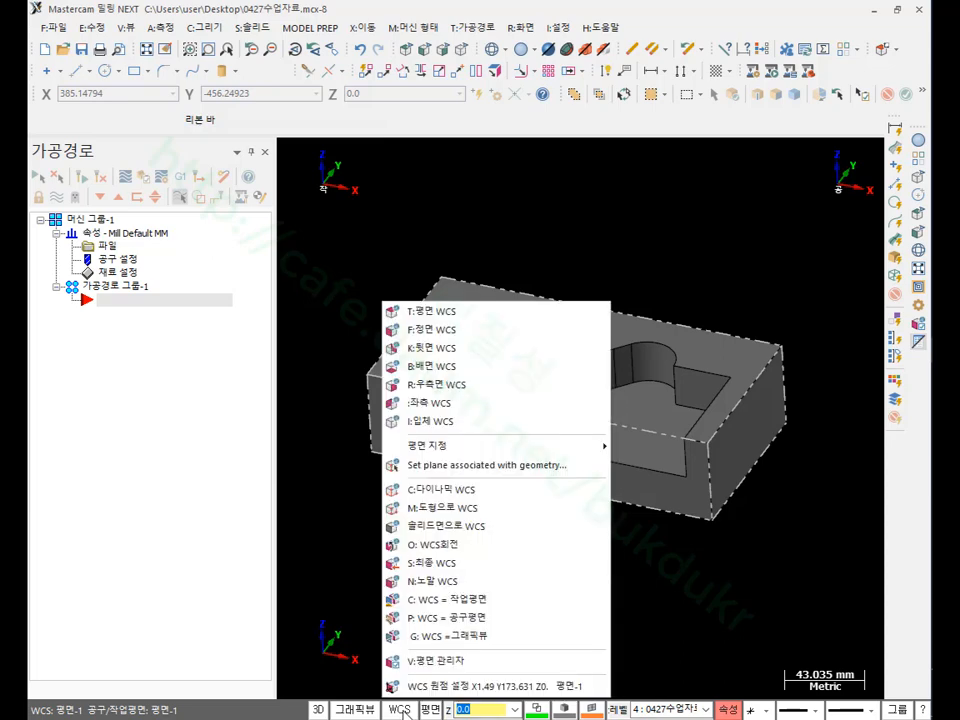
left_click(445, 662)
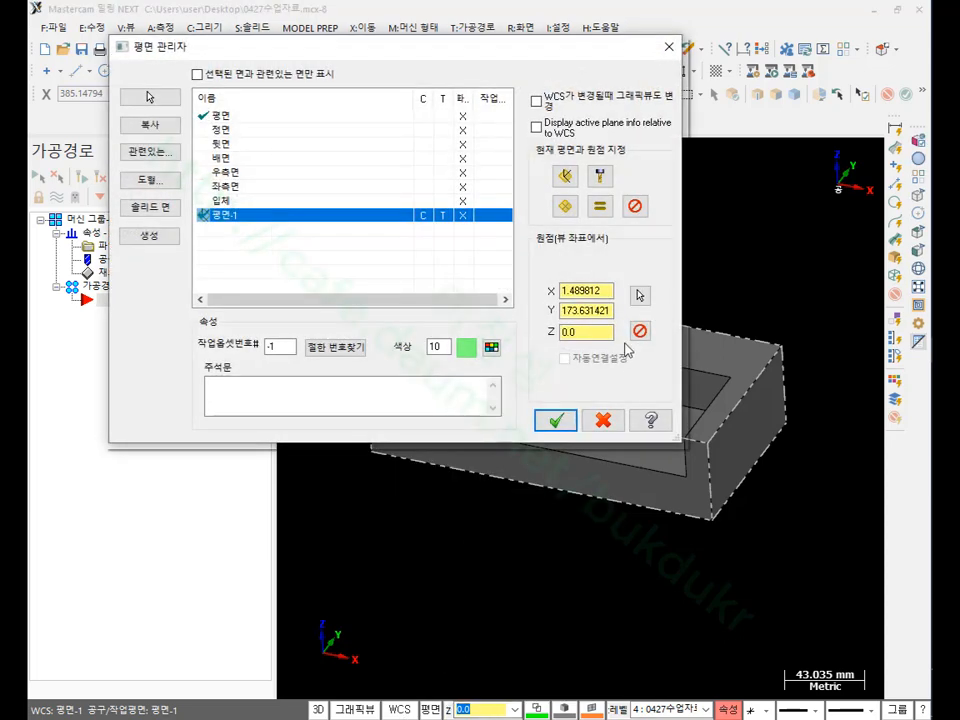
left_click(640, 295)
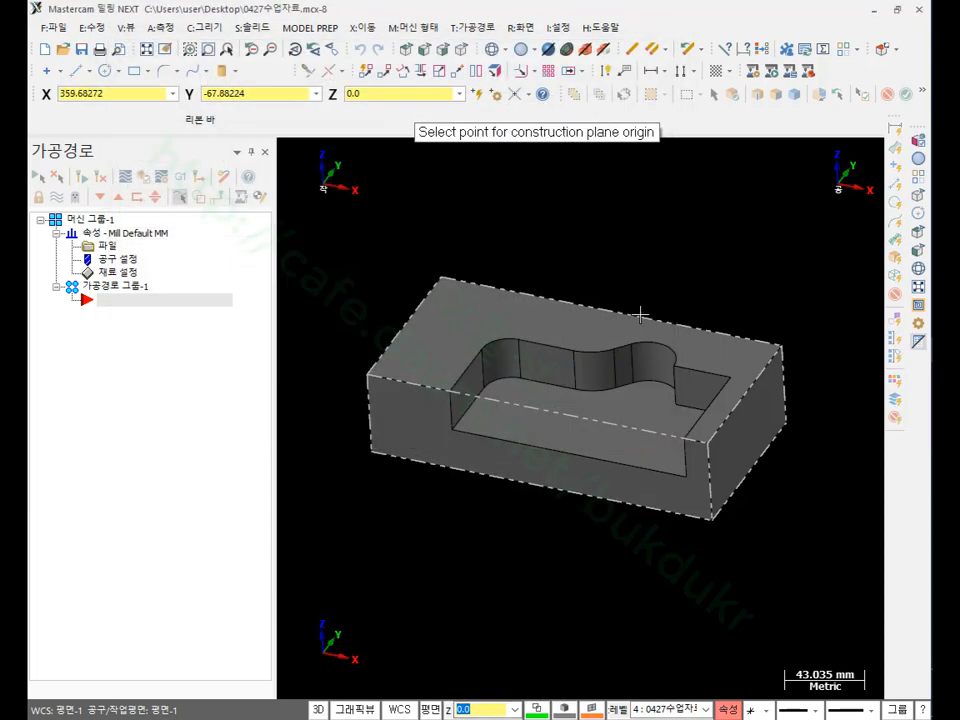
left_click(371, 381)
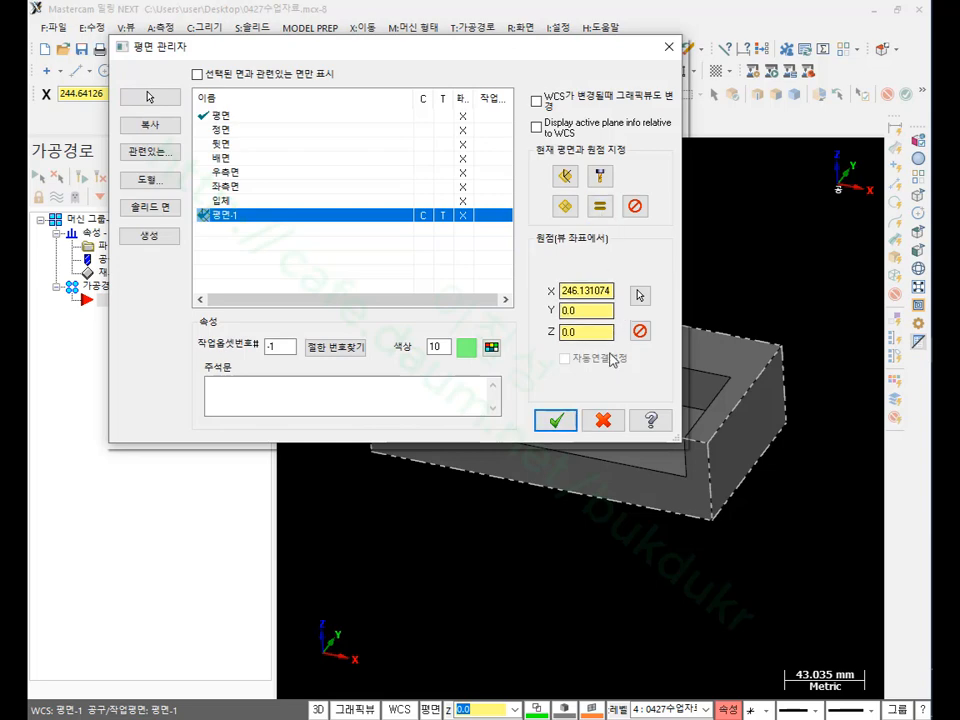
left_click(555, 420)
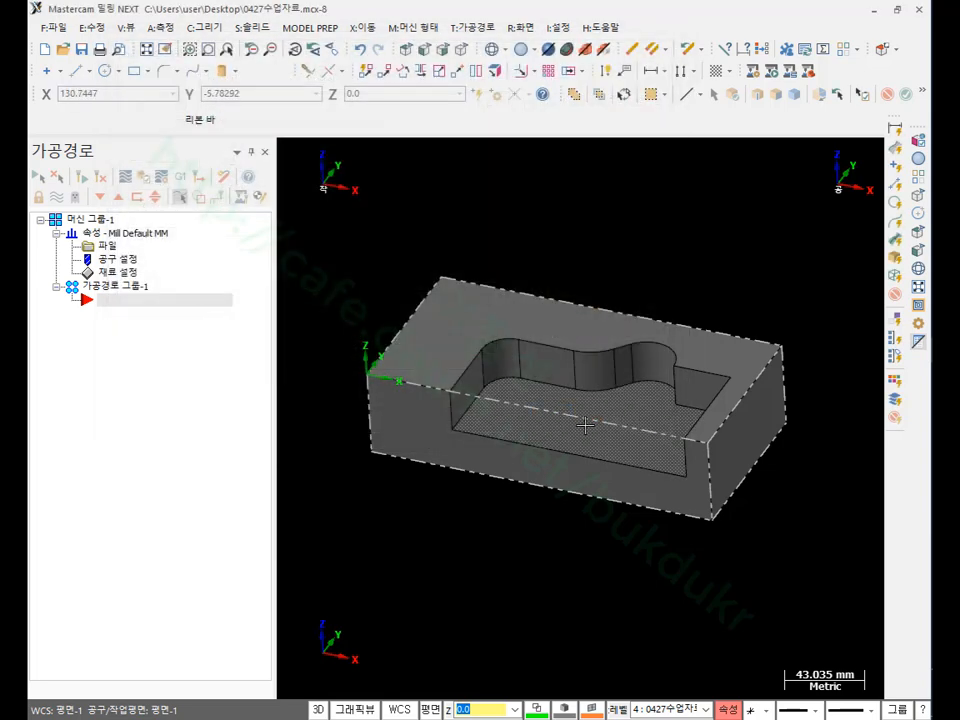
Step: Show the open-pocket block in isometric view, fitted to the graphics area
left_click(460, 50)
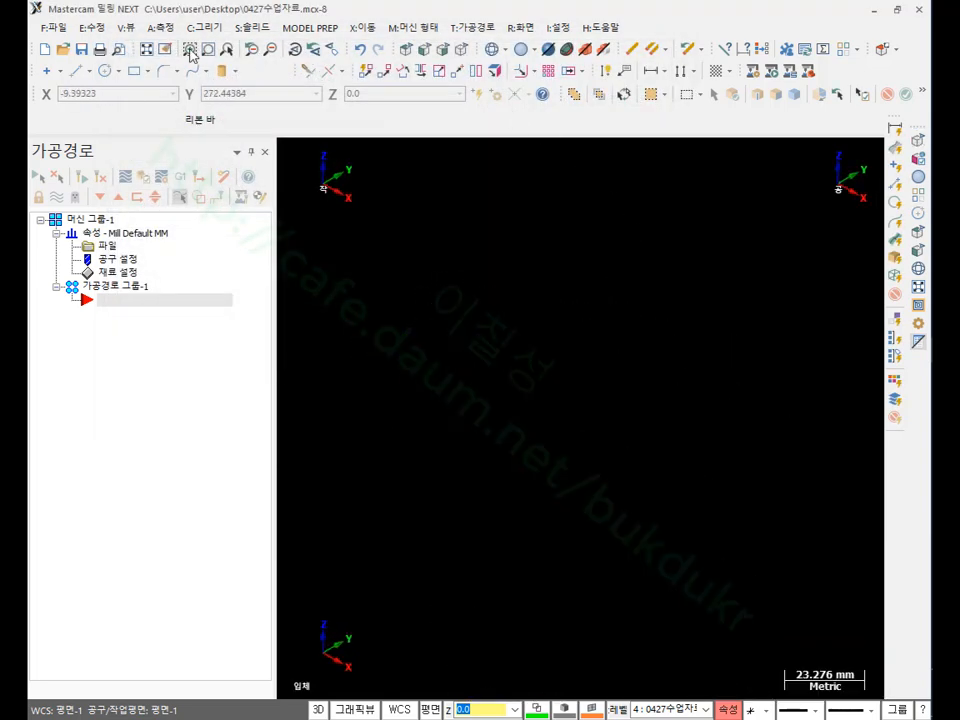
left_click(146, 50)
scroll(542, 407, "down", 2)
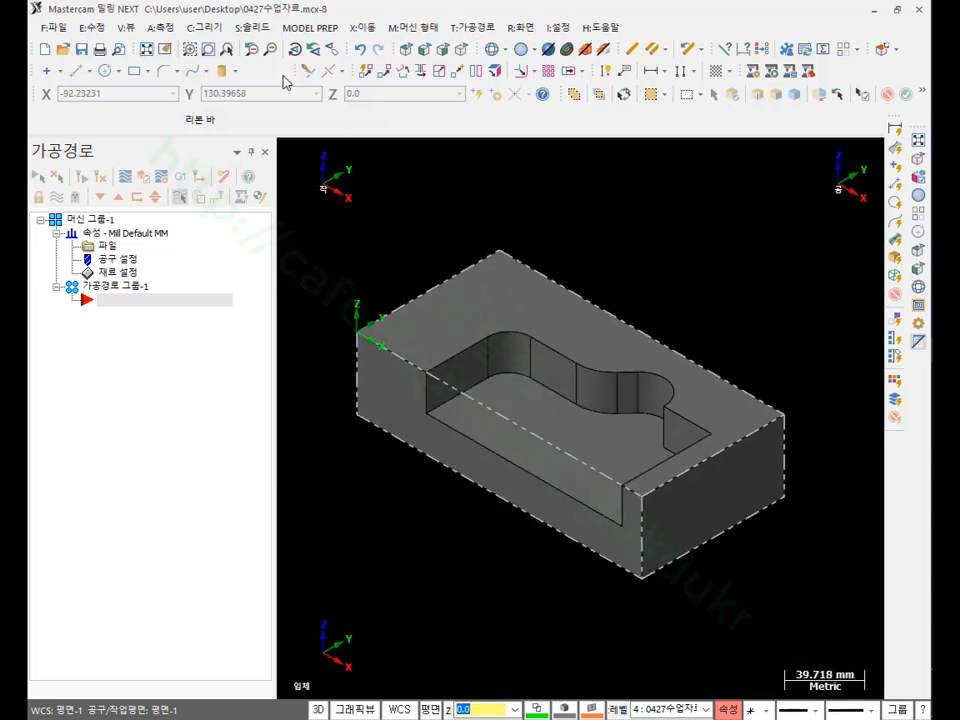
scroll(545, 404, "up", 2)
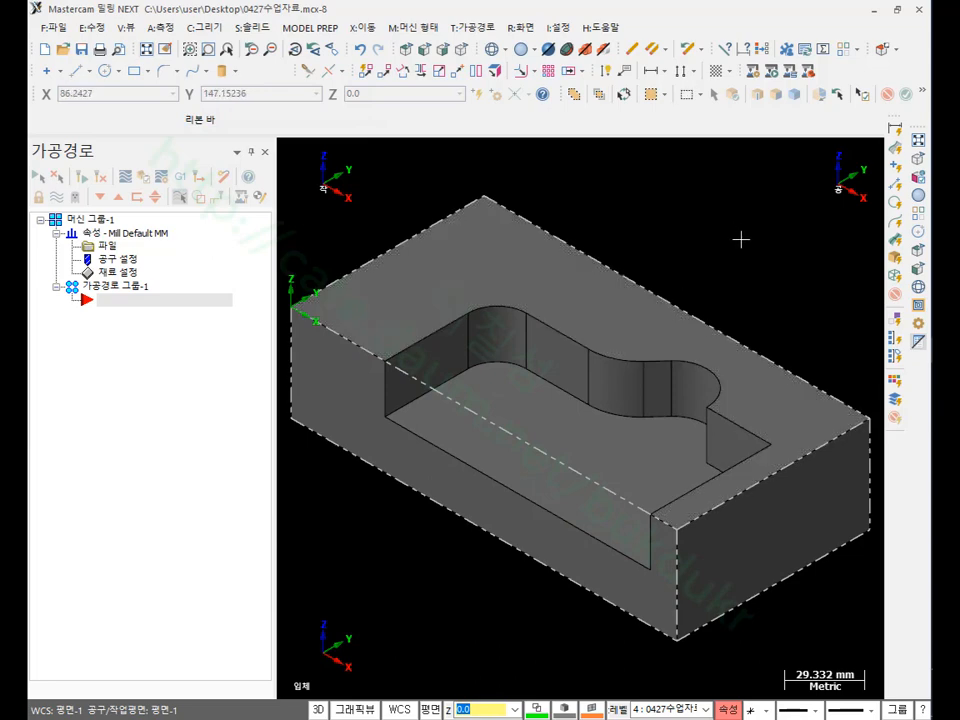
Step: Start a new Pocket toolpath on the open-pocket block and switch the chaining to solid geometry
middle_click_drag(671, 332, 585, 553)
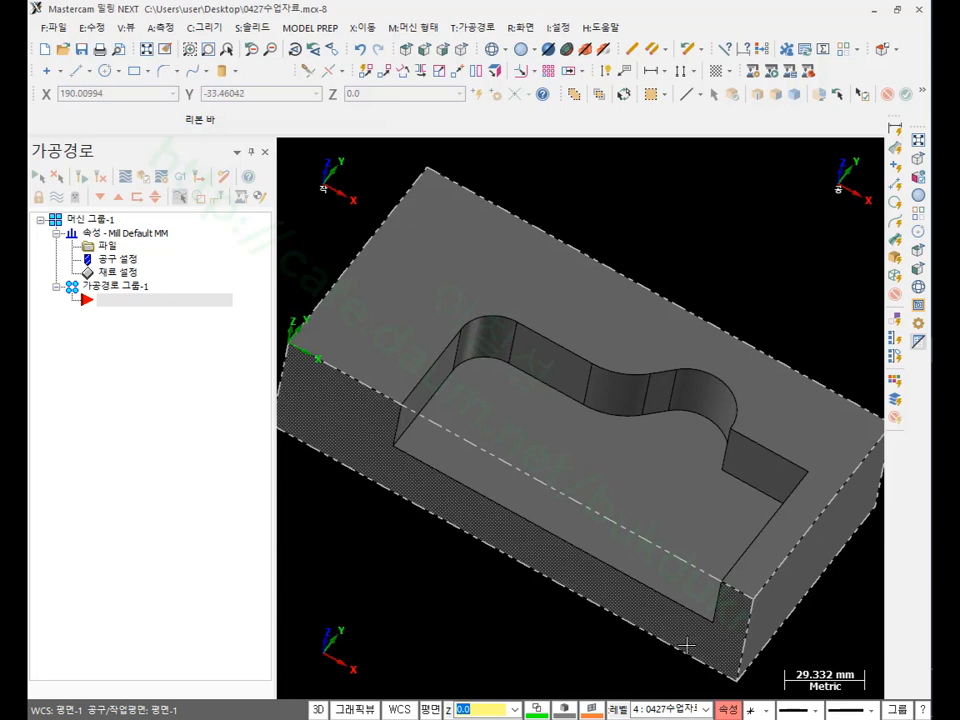
scroll(484, 258, "down", 2)
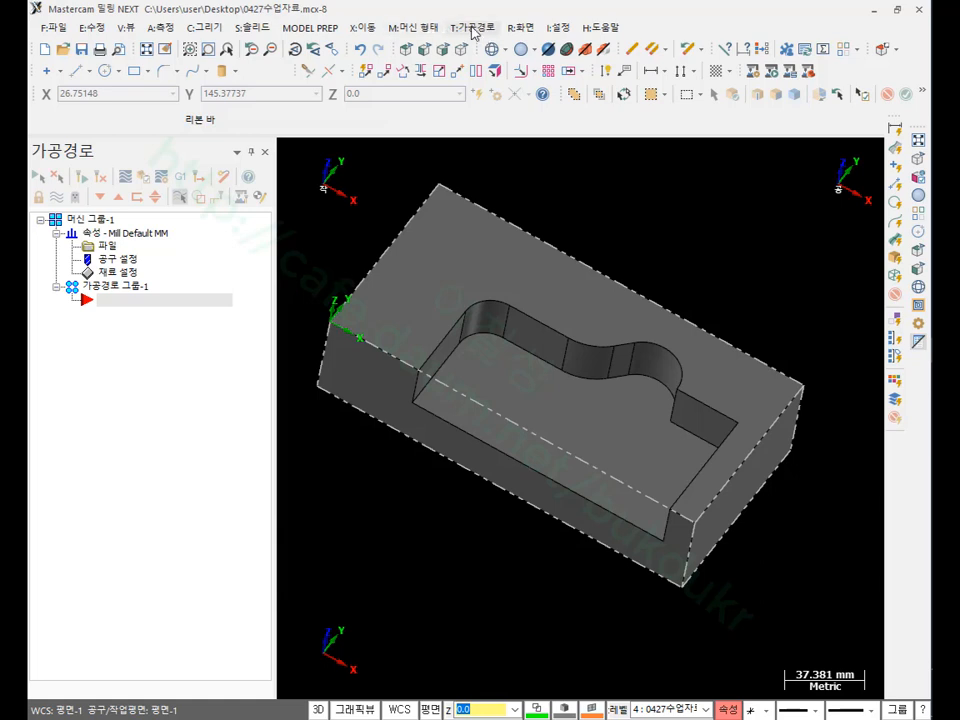
left_click(478, 32)
left_click(492, 83)
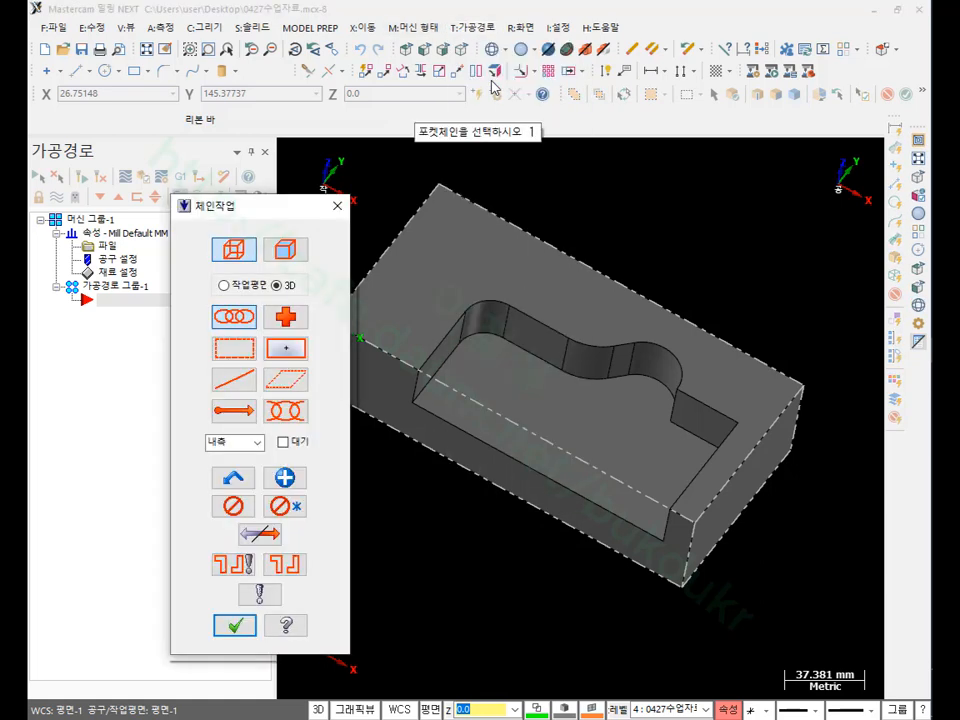
left_click_drag(180, 150, 174, 143)
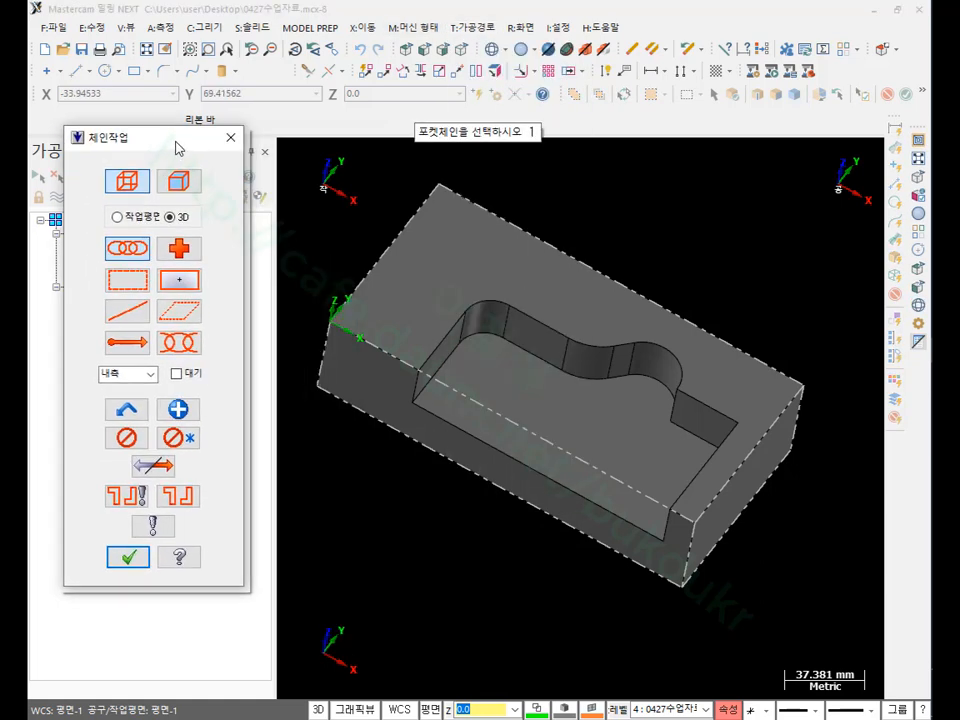
middle_click_drag(578, 323, 617, 296)
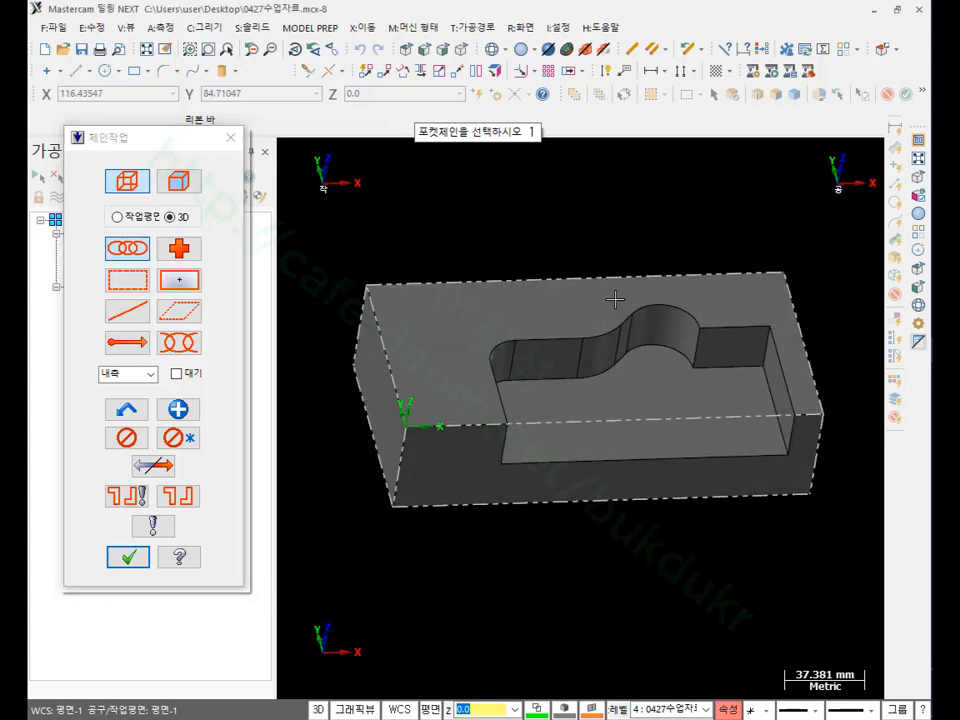
left_click(172, 182)
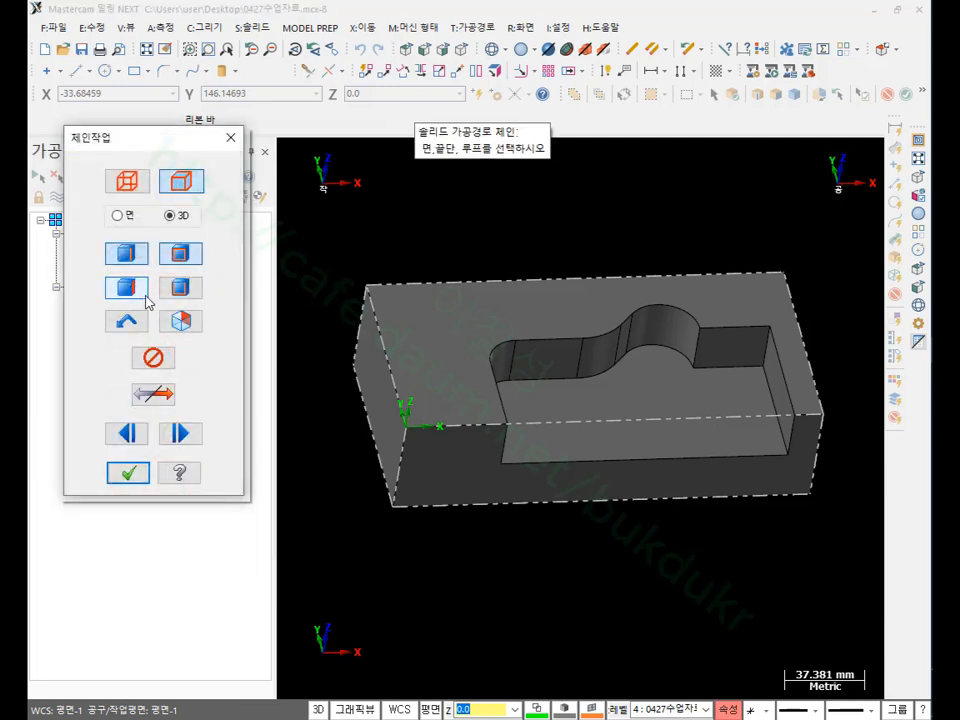
Step: Try to chain the complete closed loop around the pocket floor, using the floor as the reference face
left_click(188, 288)
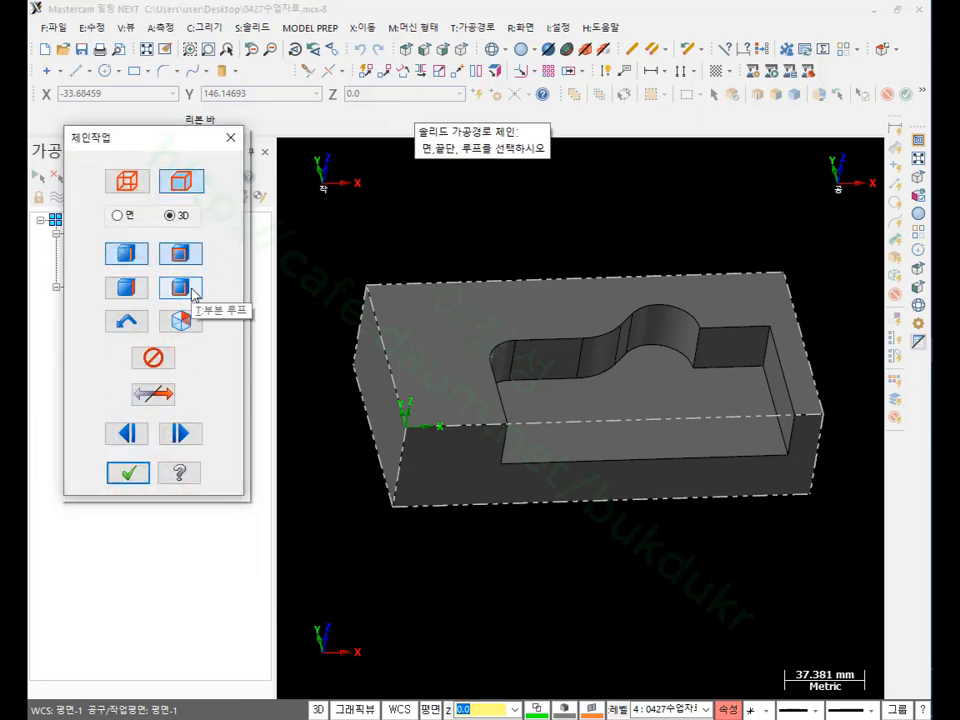
left_click(190, 258)
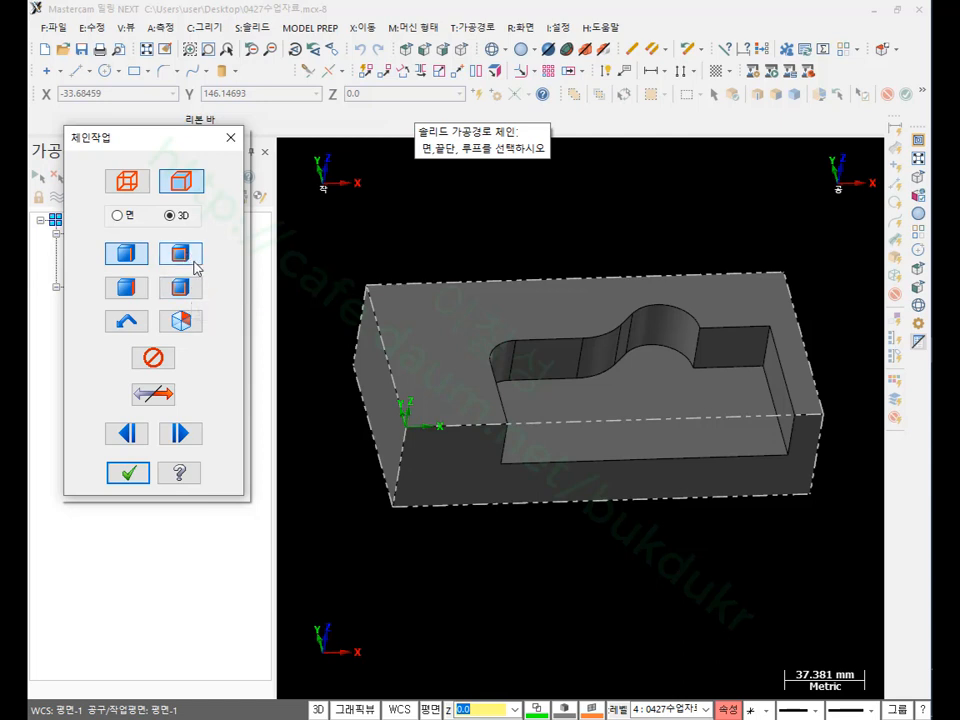
left_click(785, 446)
left_click(140, 226)
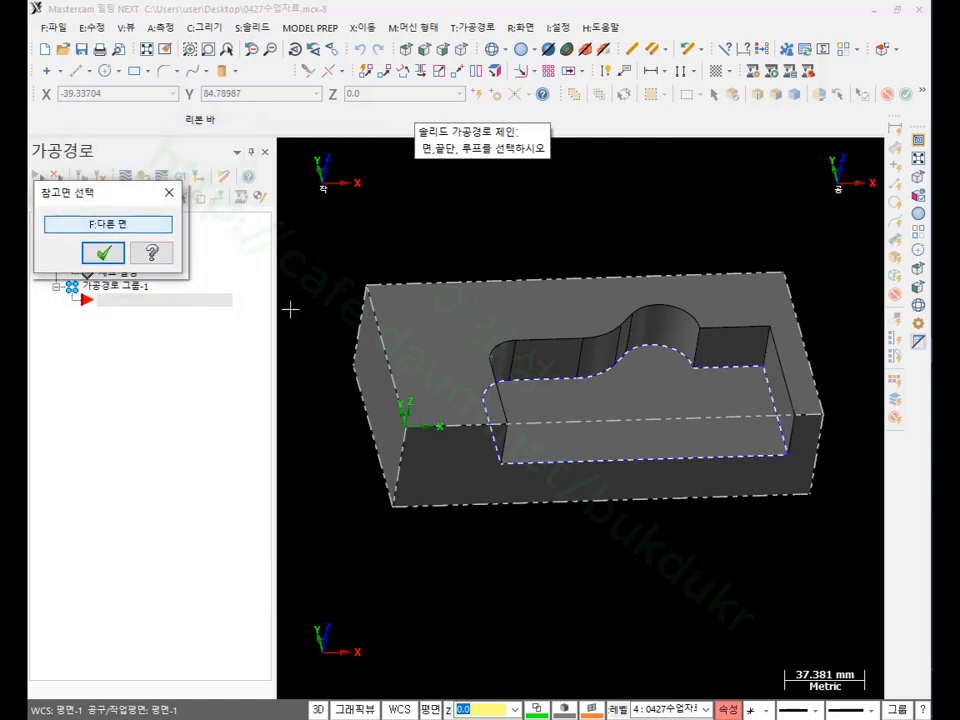
scroll(773, 374, "up", 2)
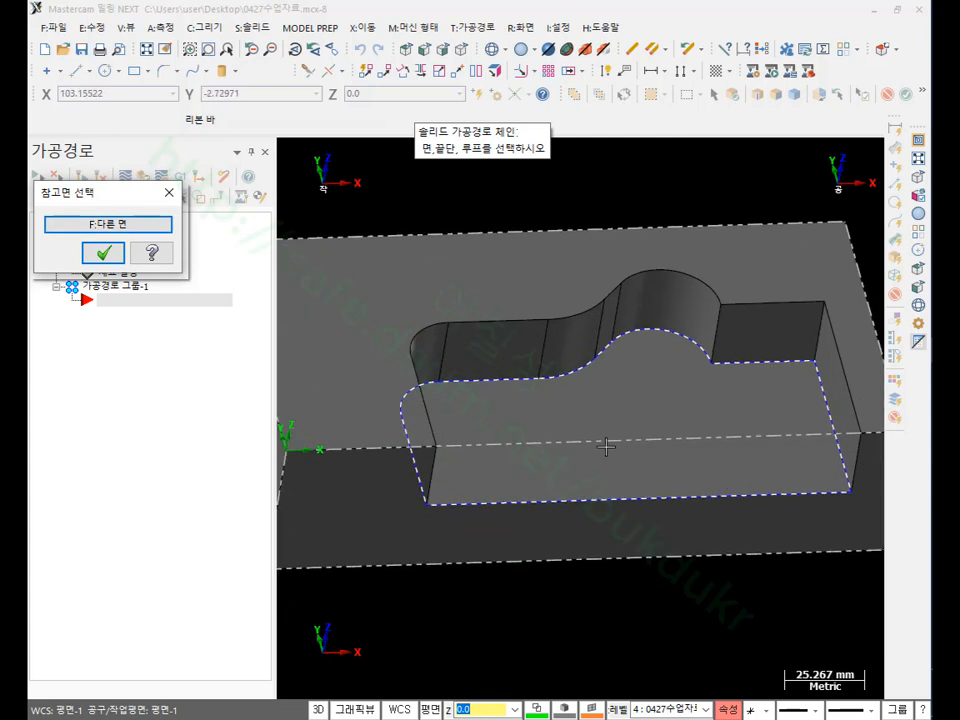
left_click(104, 252)
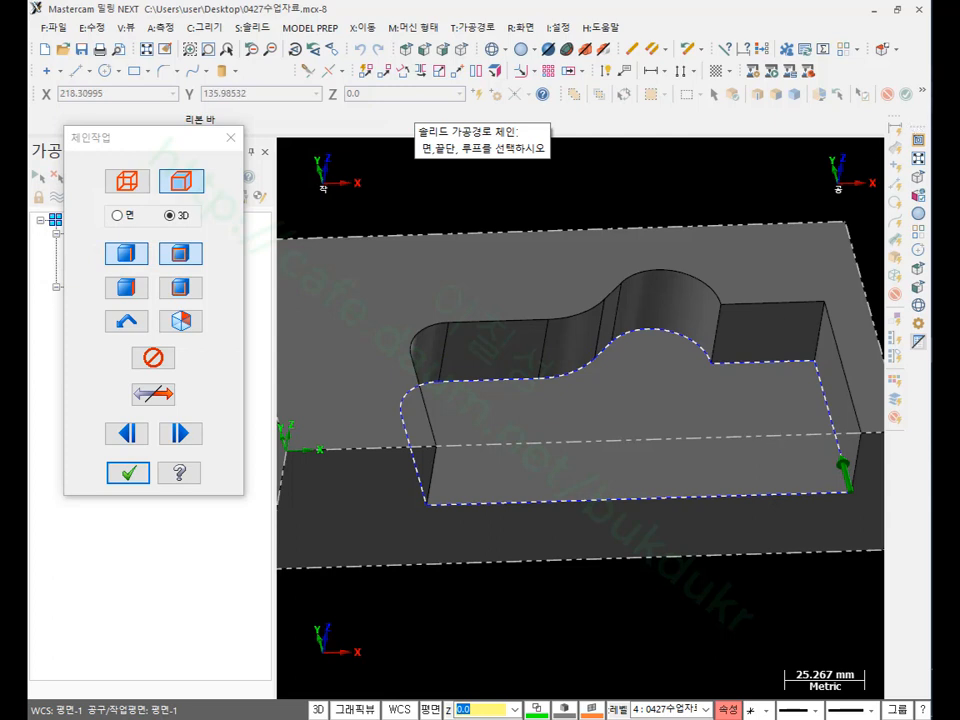
key("ctrl+2")
left_click_drag(733, 480, 768, 517)
left_click_drag(766, 478, 726, 519)
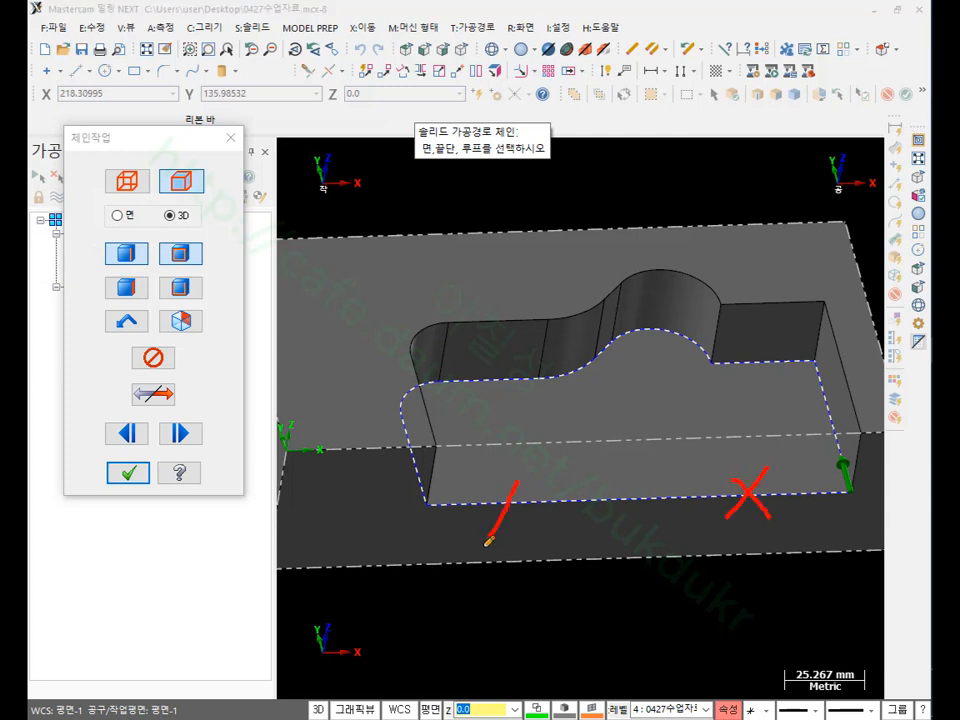
left_click_drag(516, 482, 481, 552)
left_click_drag(484, 490, 517, 537)
right_click(730, 304)
left_click(761, 477)
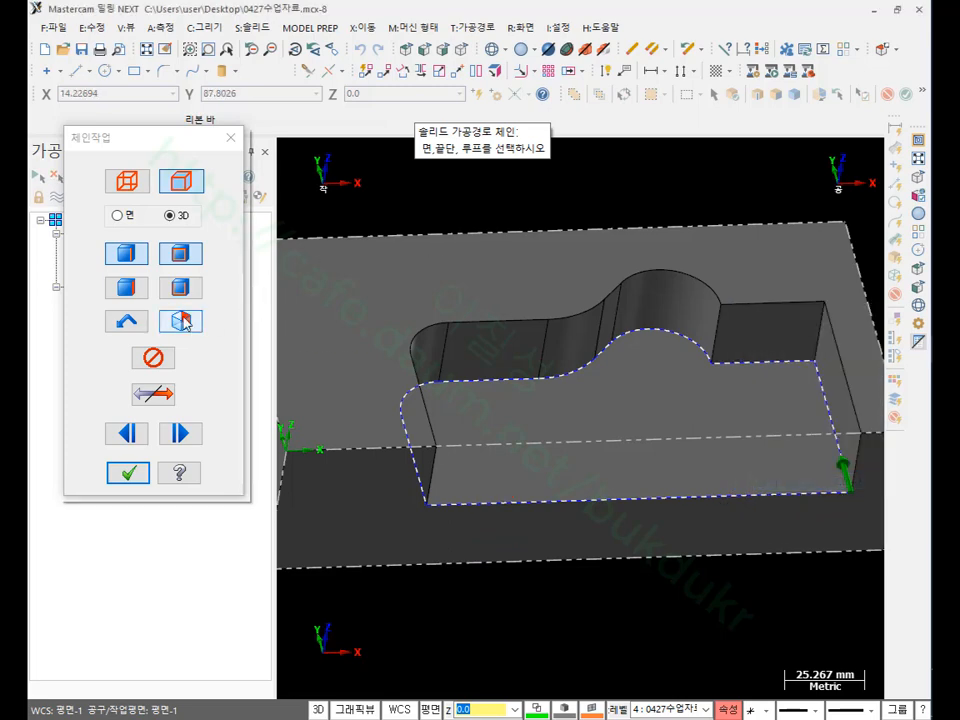
Step: Replace the closed chain with a partial loop along the pocket floor's wall edges, leaving out the open-side edge, and accept it
left_click(155, 358)
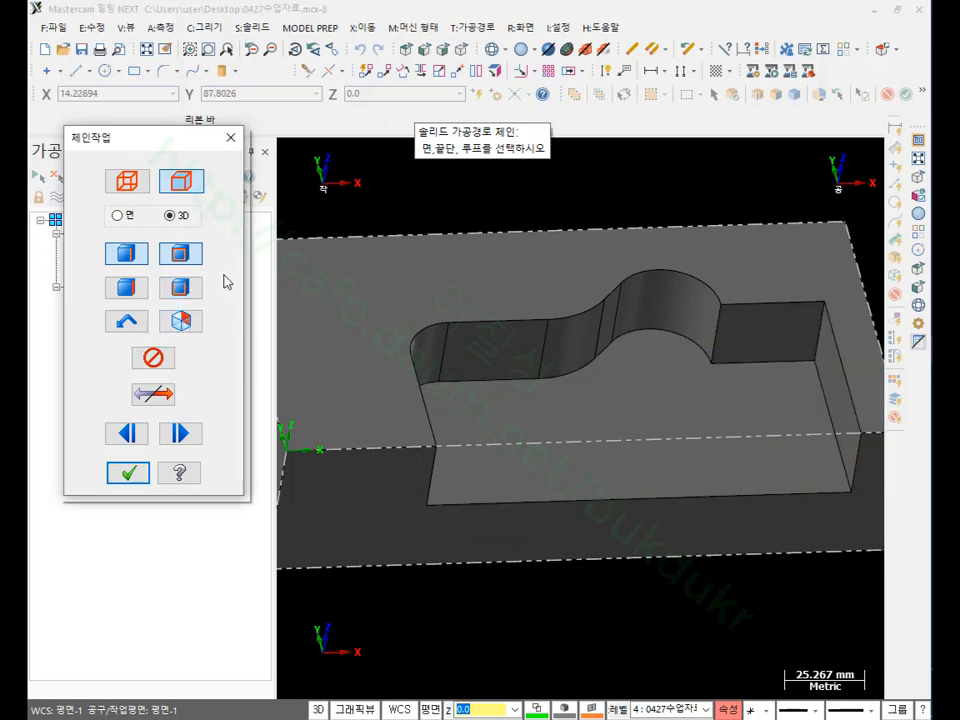
left_click(188, 290)
left_click(849, 467)
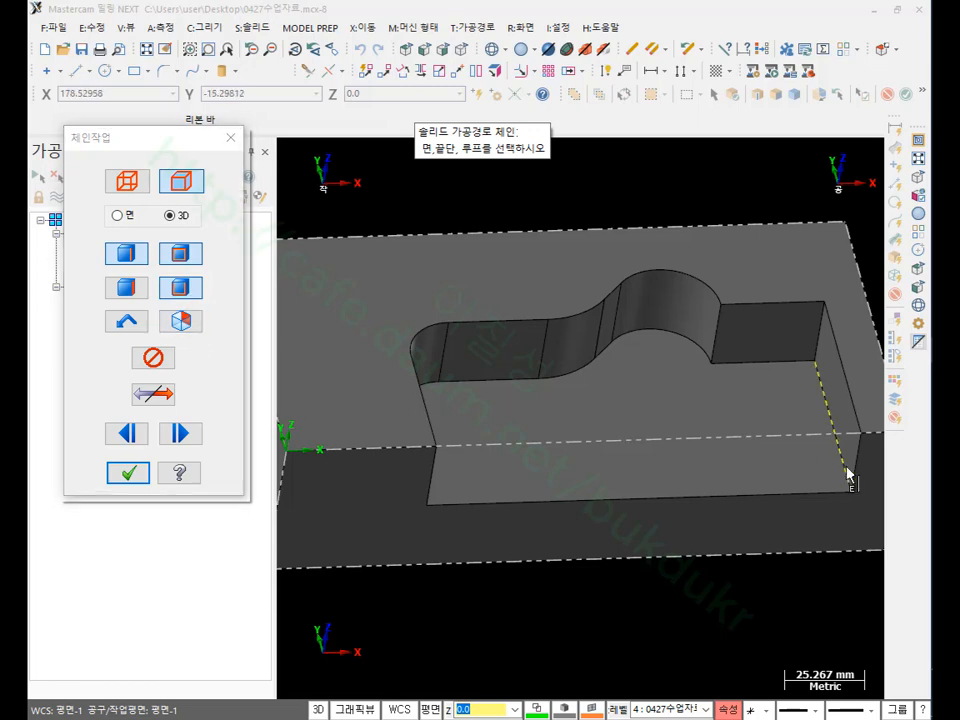
left_click(132, 230)
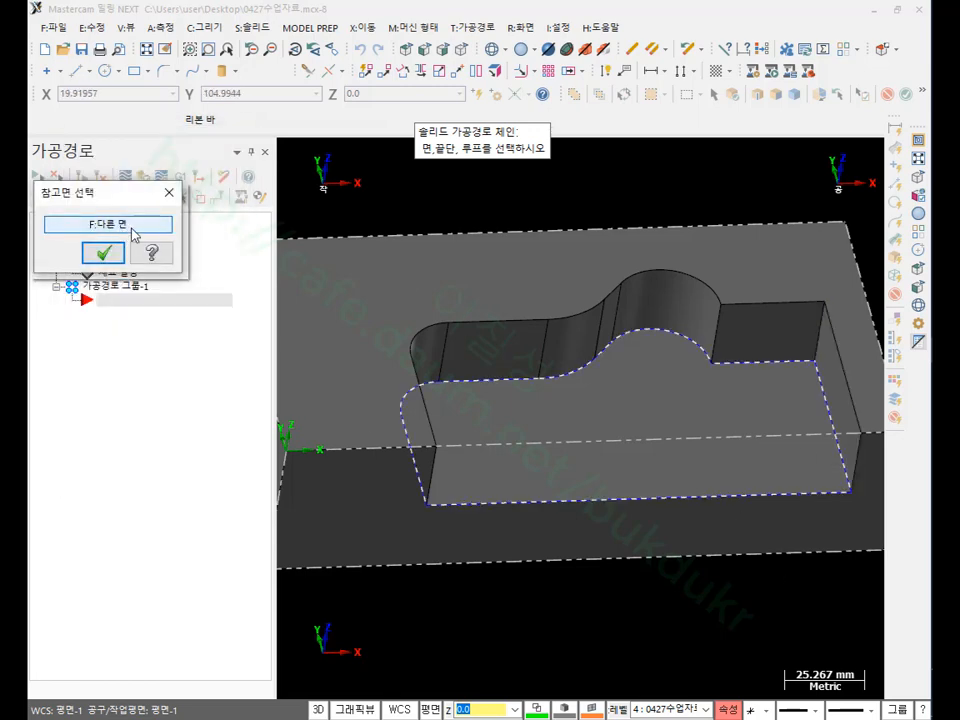
left_click(103, 253)
left_click(422, 497)
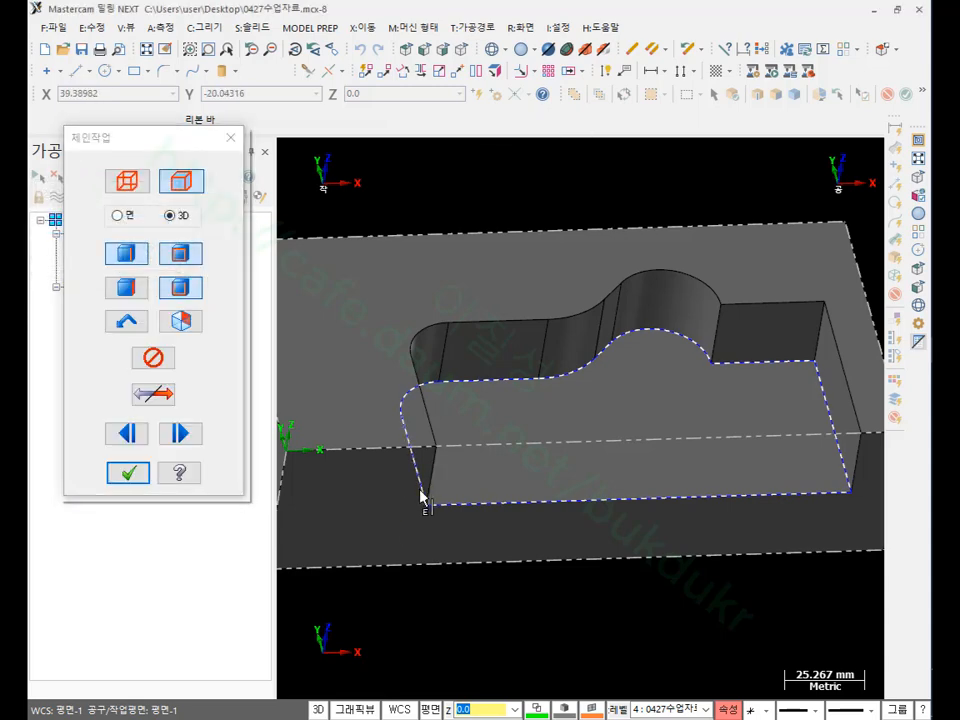
key("alt+7")
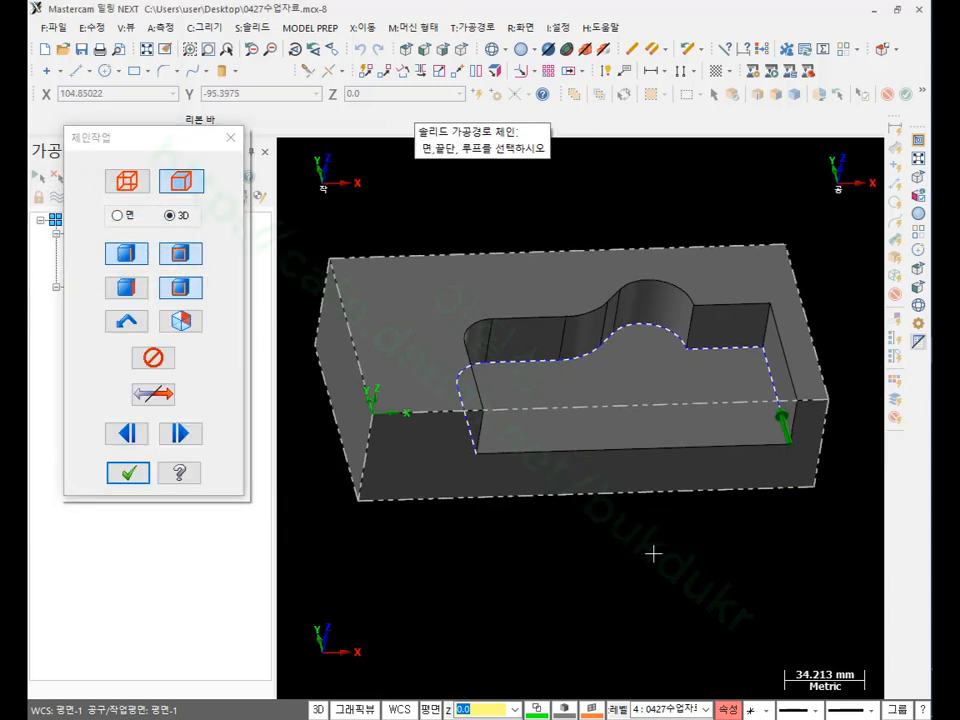
middle_click_drag(657, 541, 656, 578)
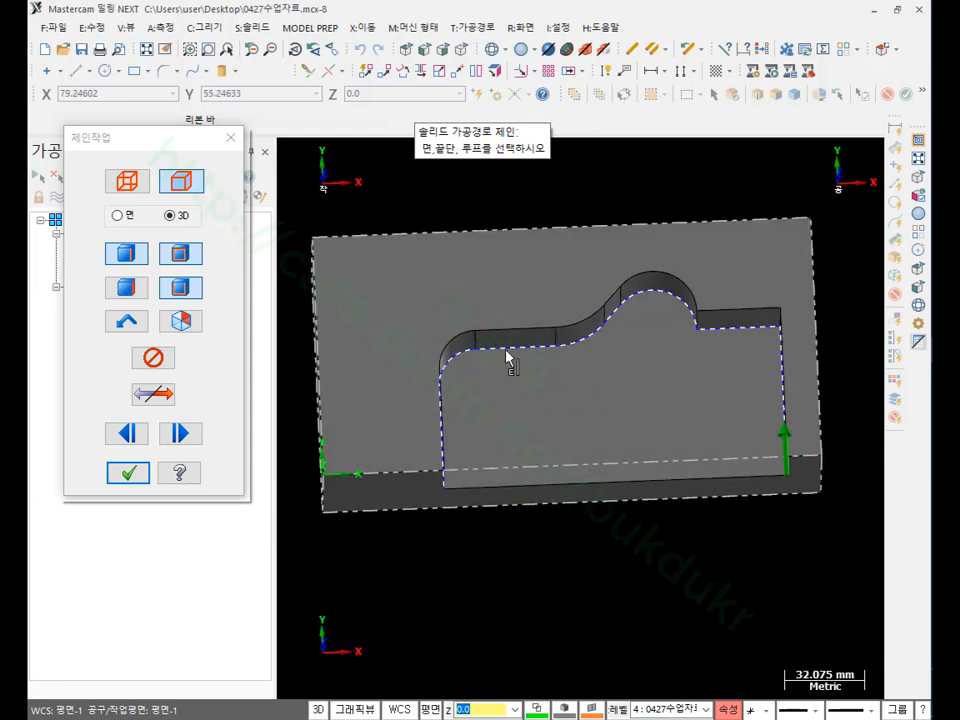
left_click(128, 474)
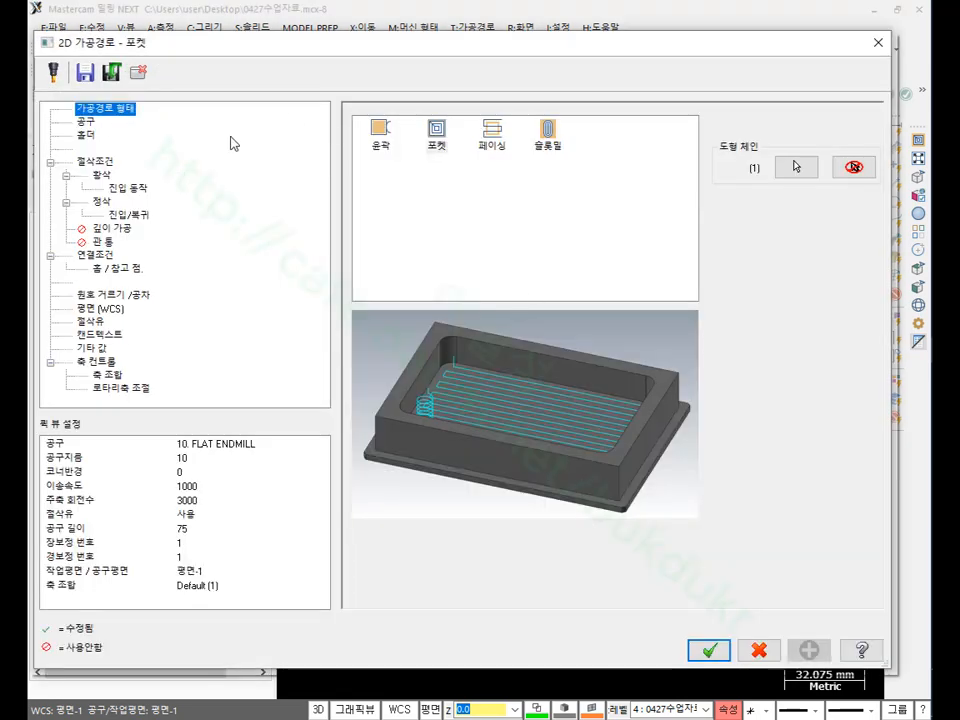
Step: Set the pocket type to 열린포켓, enable the cutting method that enters mid-opening, and disable standard pockets for closed chains
left_click(85, 121)
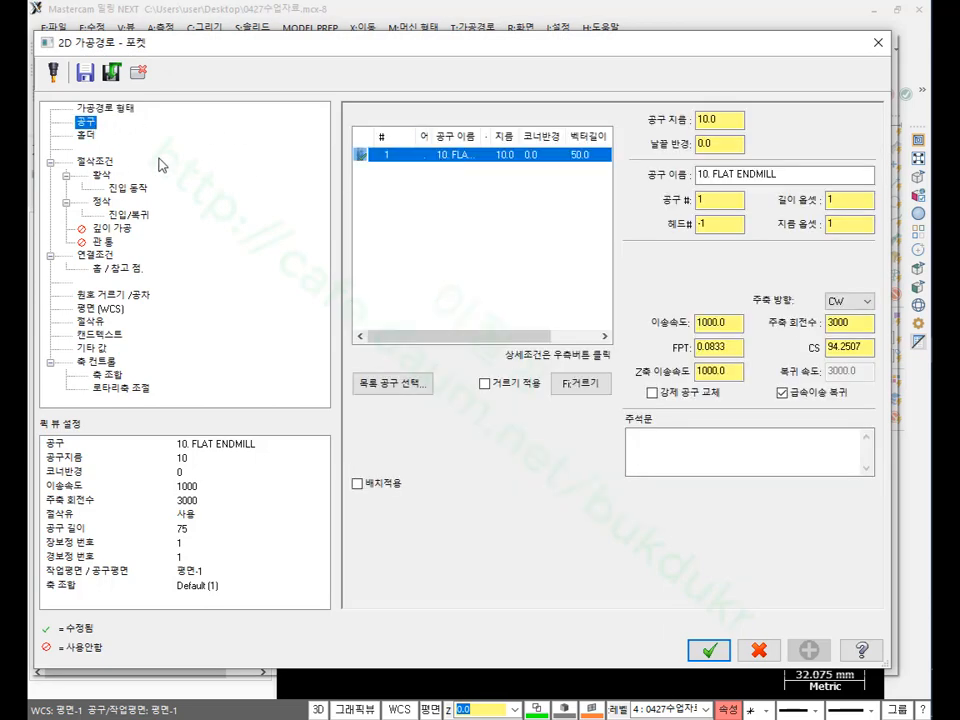
left_click(95, 161)
left_click(821, 146)
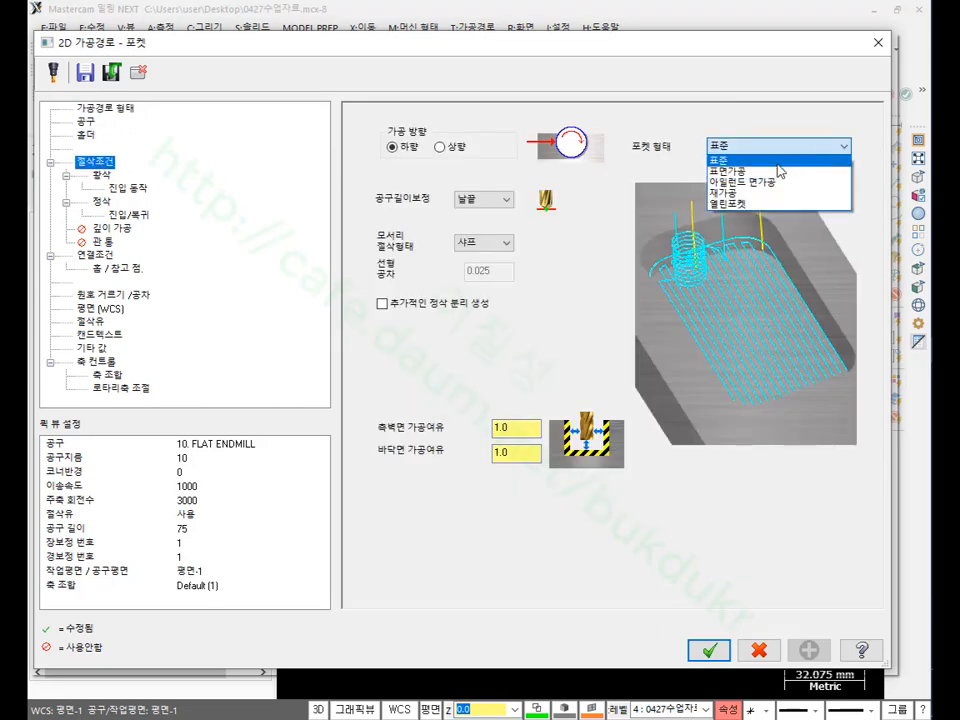
left_click(735, 203)
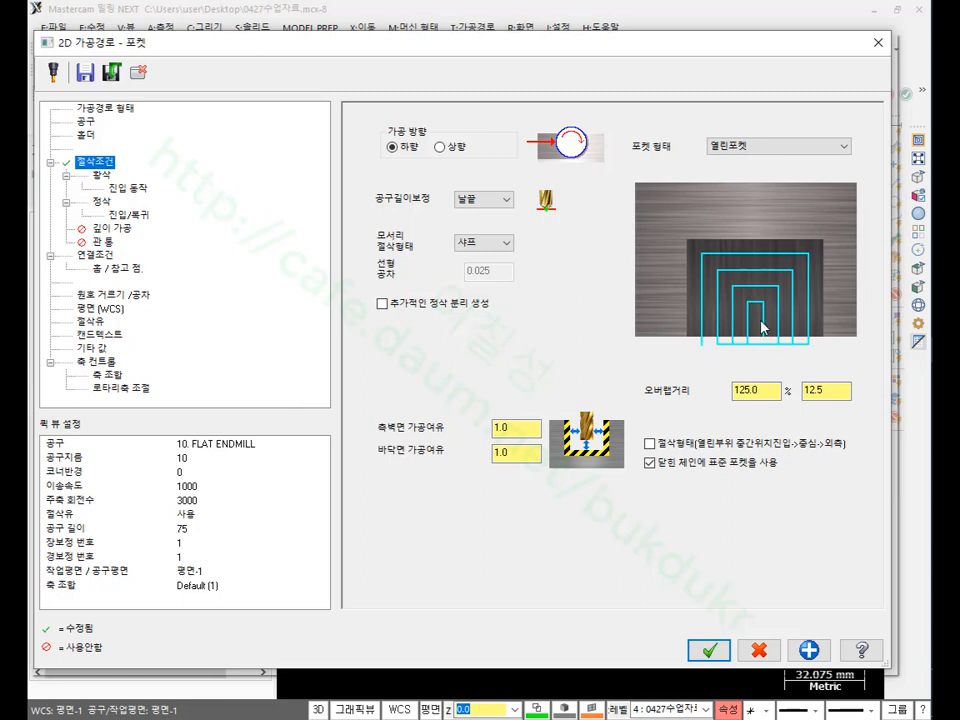
left_click(773, 392)
left_click(772, 465)
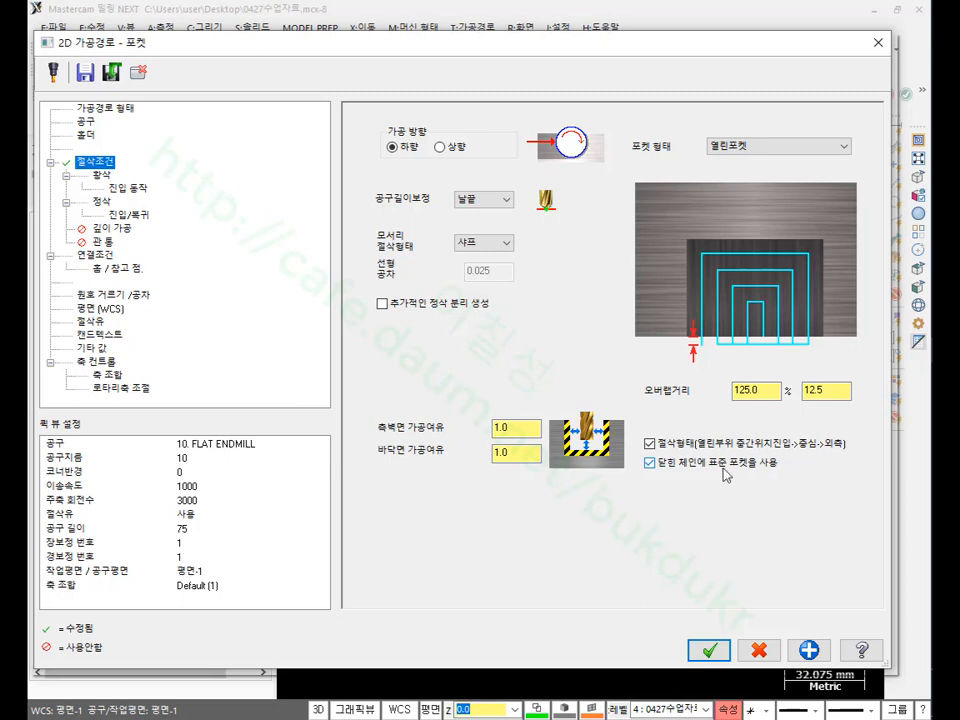
Step: Set the pocket's wall stock allowance to 0
left_click_drag(520, 430, 419, 430)
type("0")
left_click(523, 455)
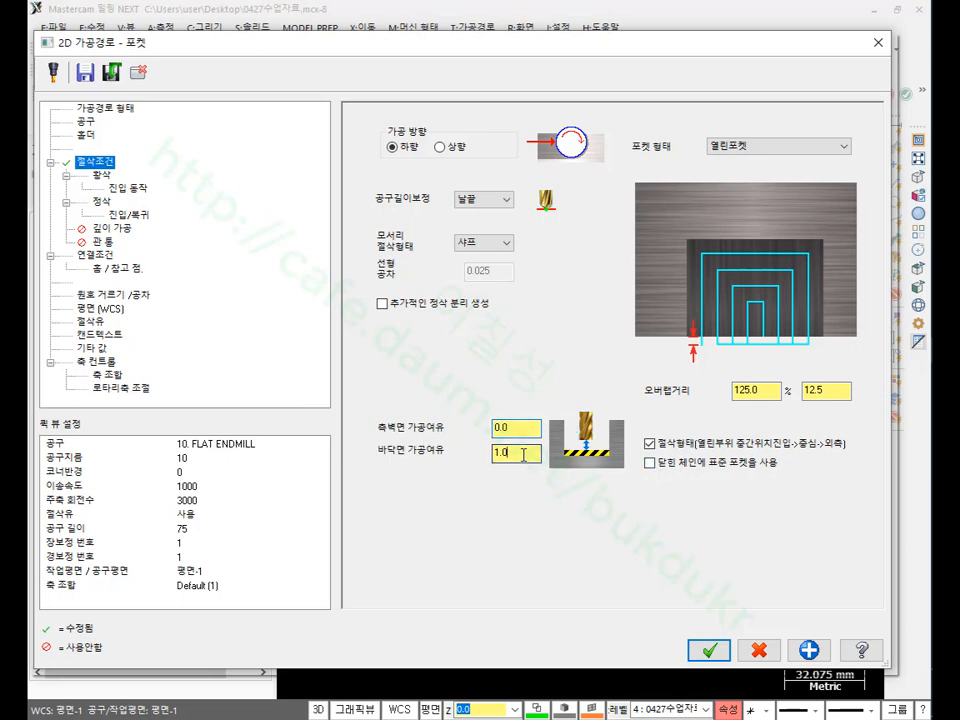
Step: Set the roughing entry motion to 자동으로 부여 and the finishing pass spacing to 0
left_click(103, 176)
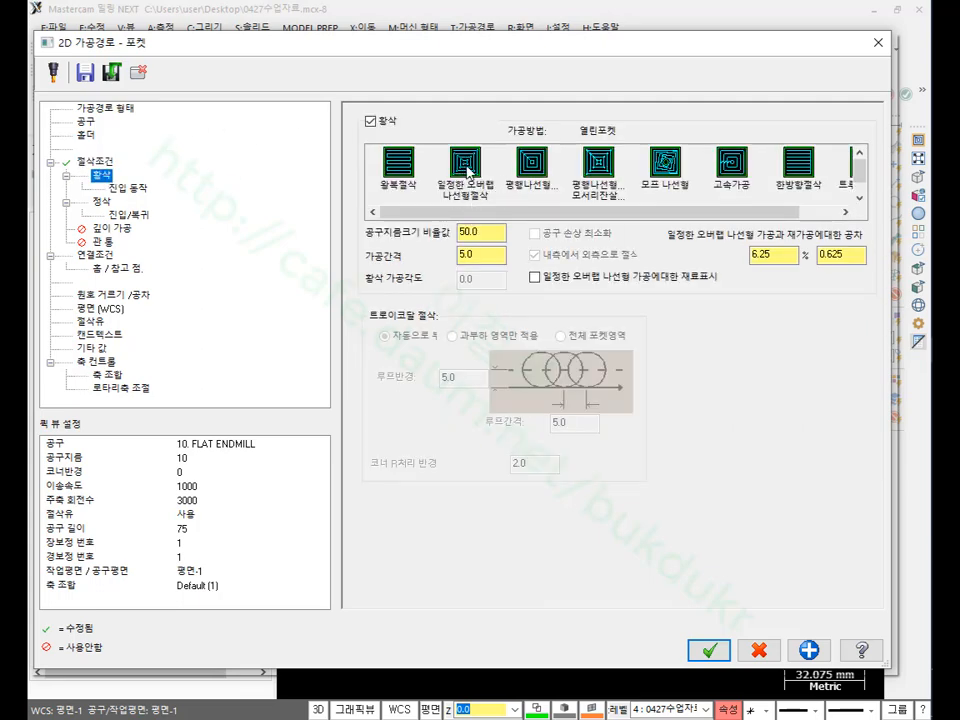
left_click(135, 188)
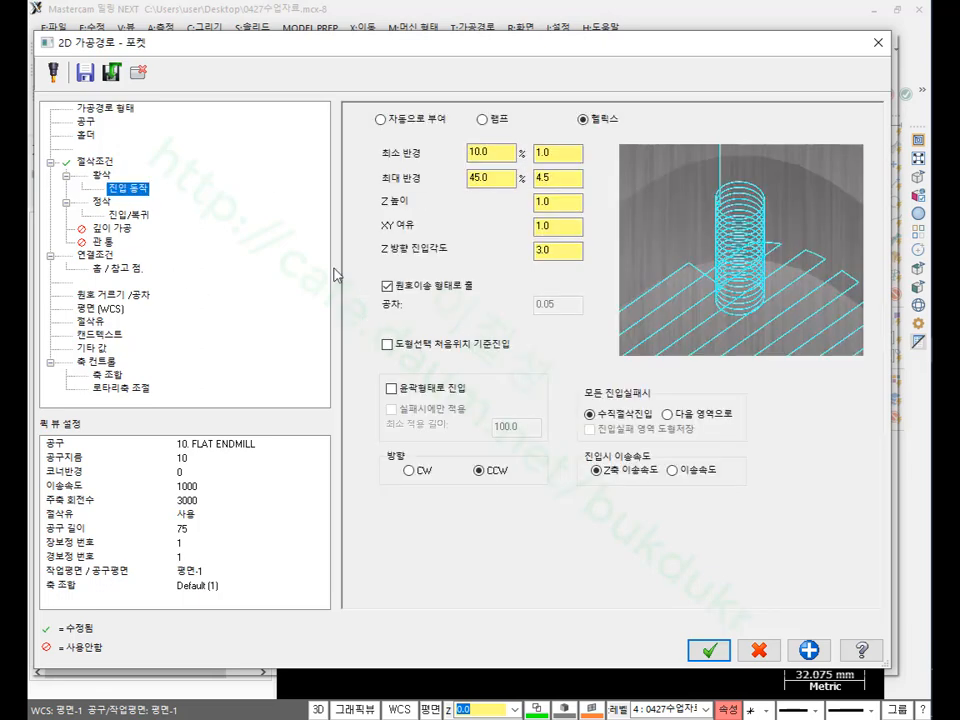
left_click(382, 120)
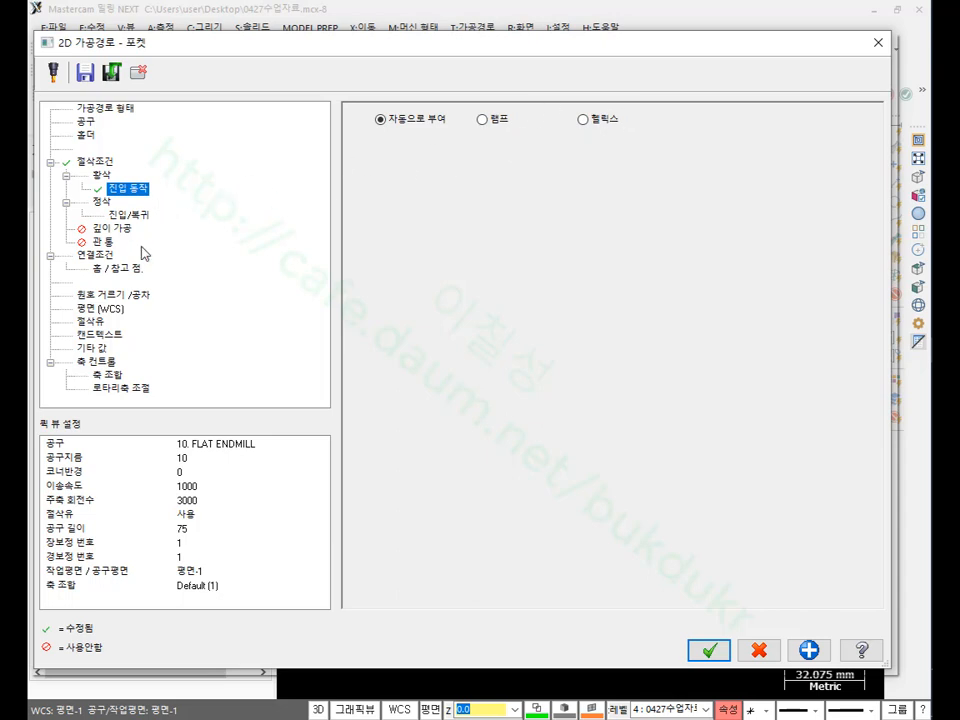
left_click(102, 202)
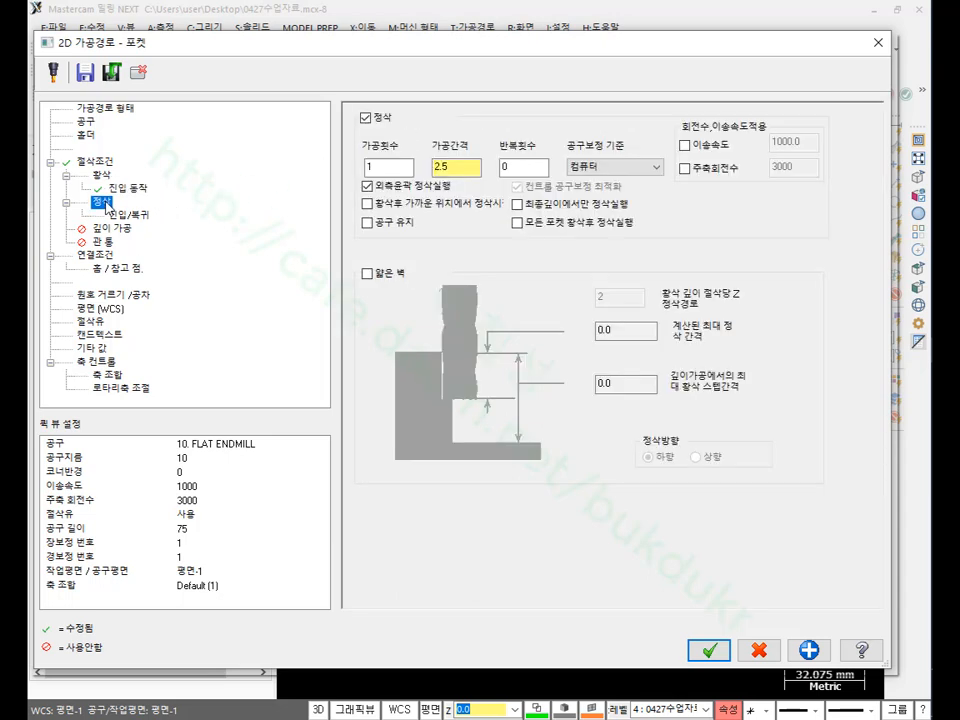
left_click_drag(451, 168, 428, 178)
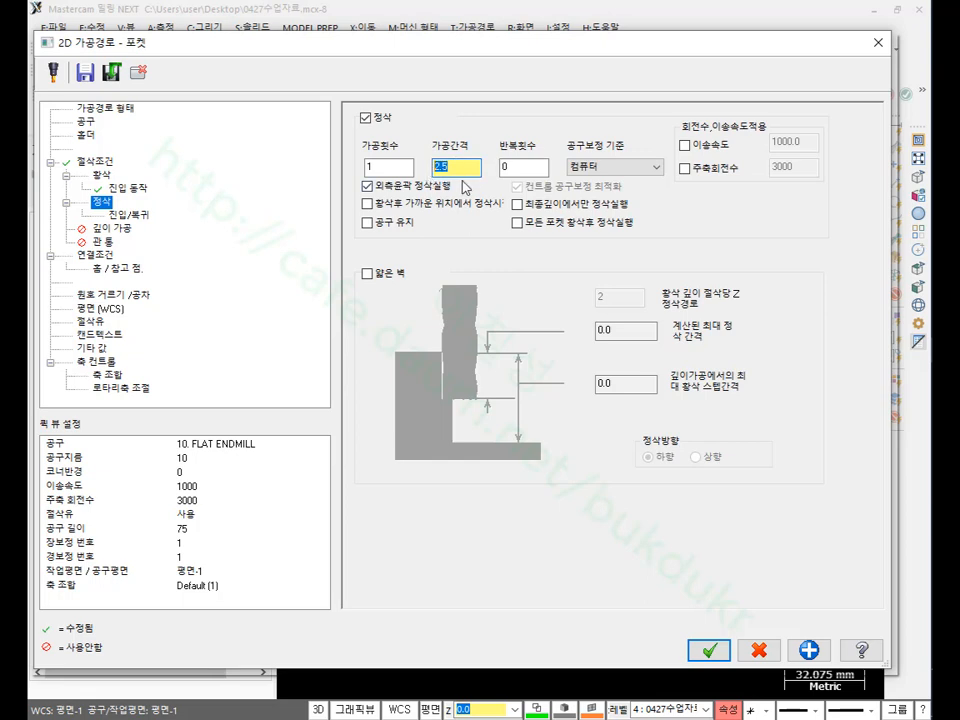
type("0")
Step: Set the finishing lead-in line length and arc radius to 0 and copy the lead-in values to the lead-out
left_click(133, 215)
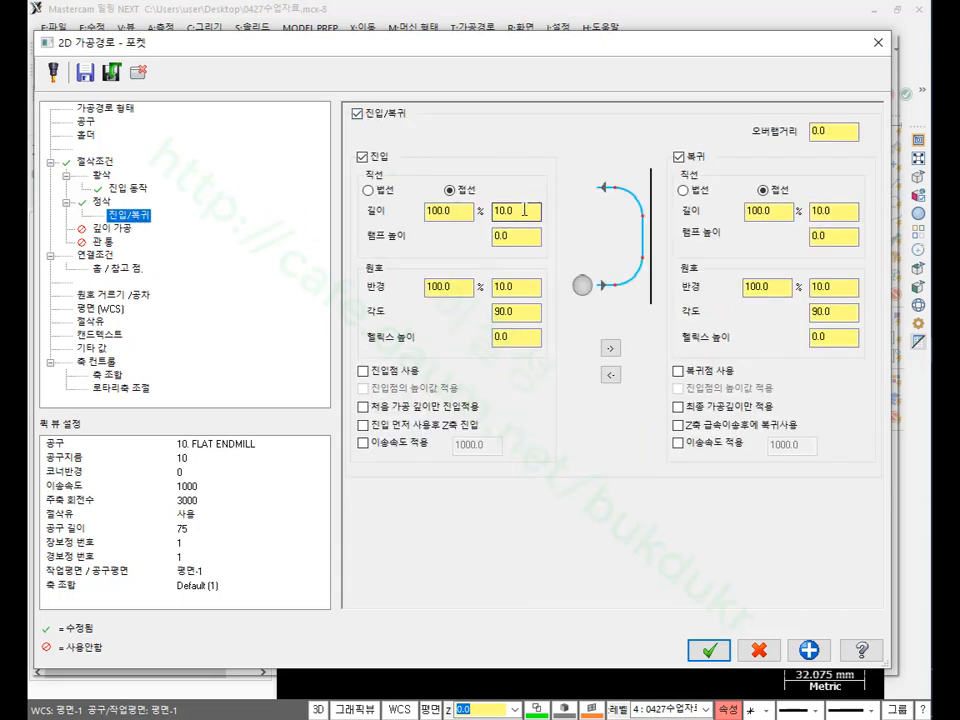
left_click_drag(524, 210, 346, 221)
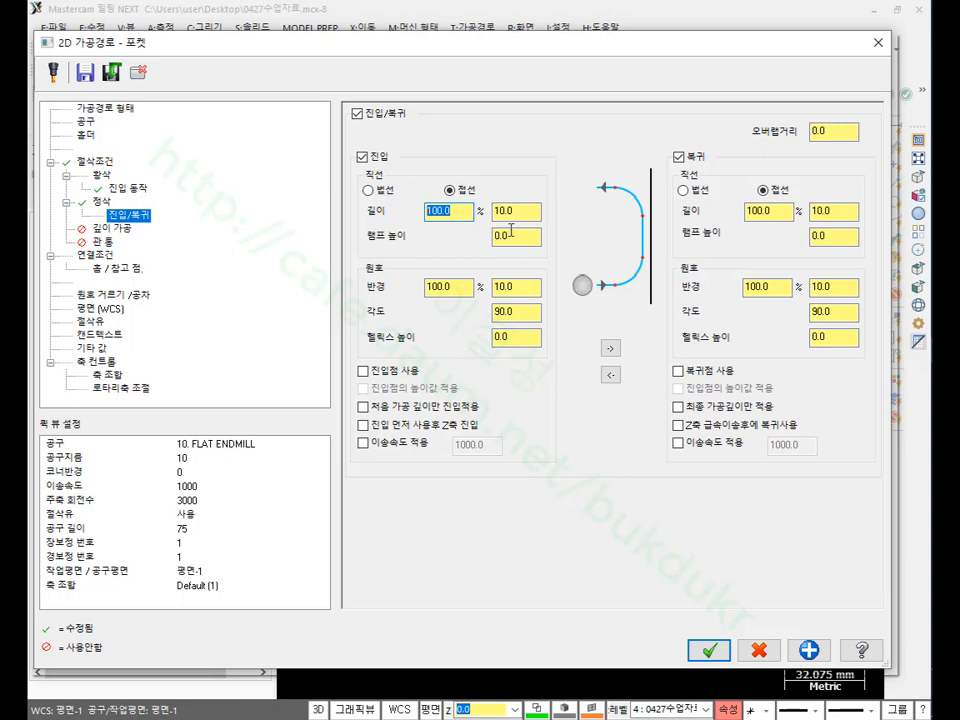
type("0")
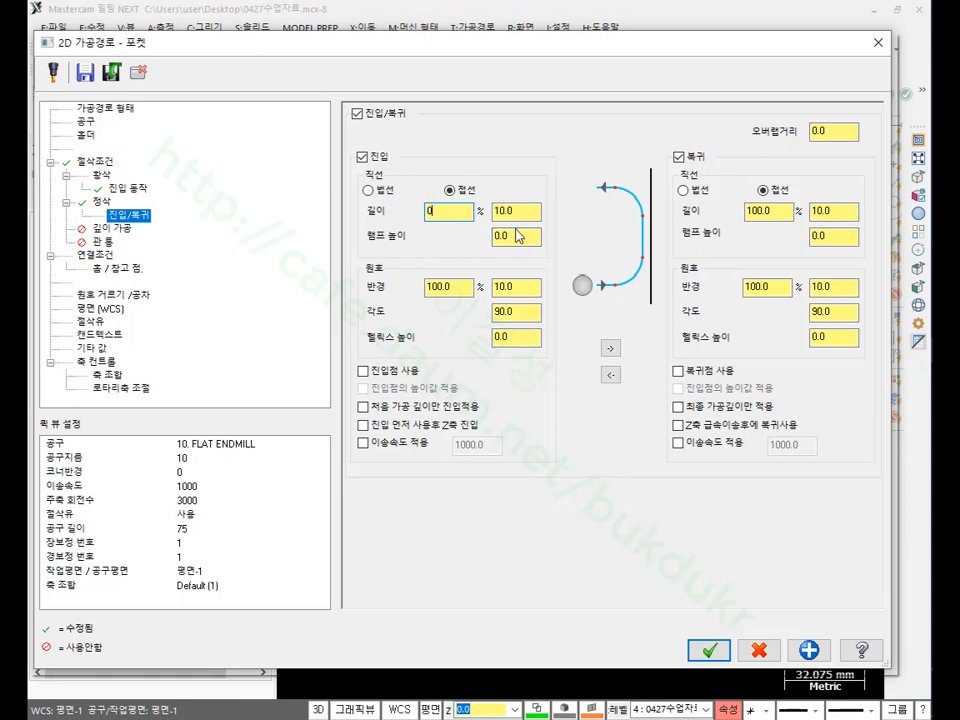
double_click(462, 287)
type("0")
left_click(610, 349)
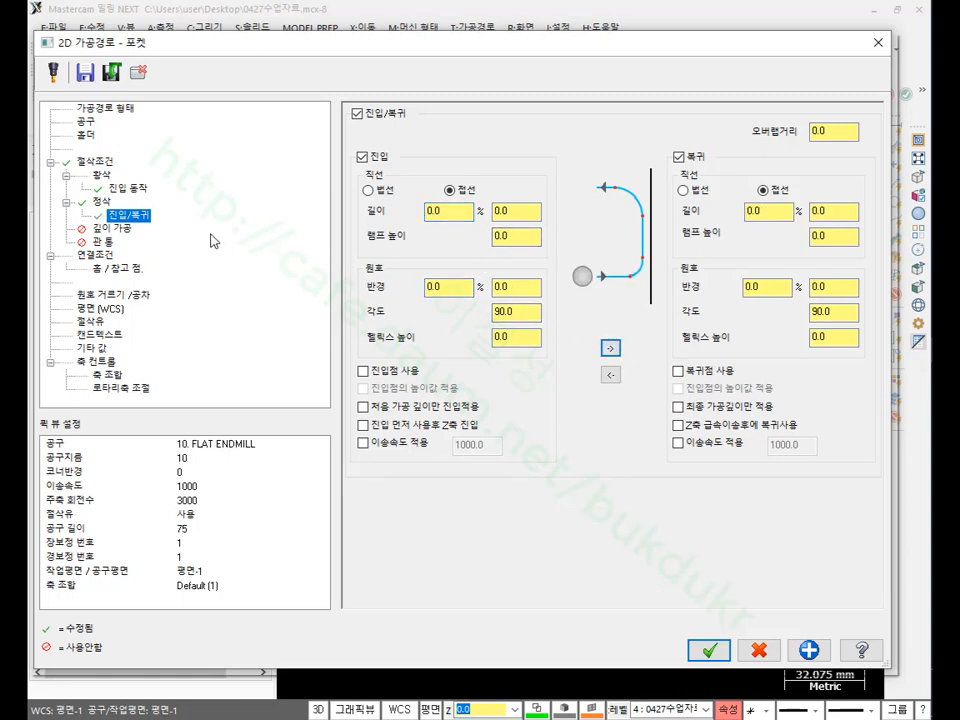
Step: Check the linking heights and accept the pocket parameters to generate the open-pocket toolpath
left_click(104, 257)
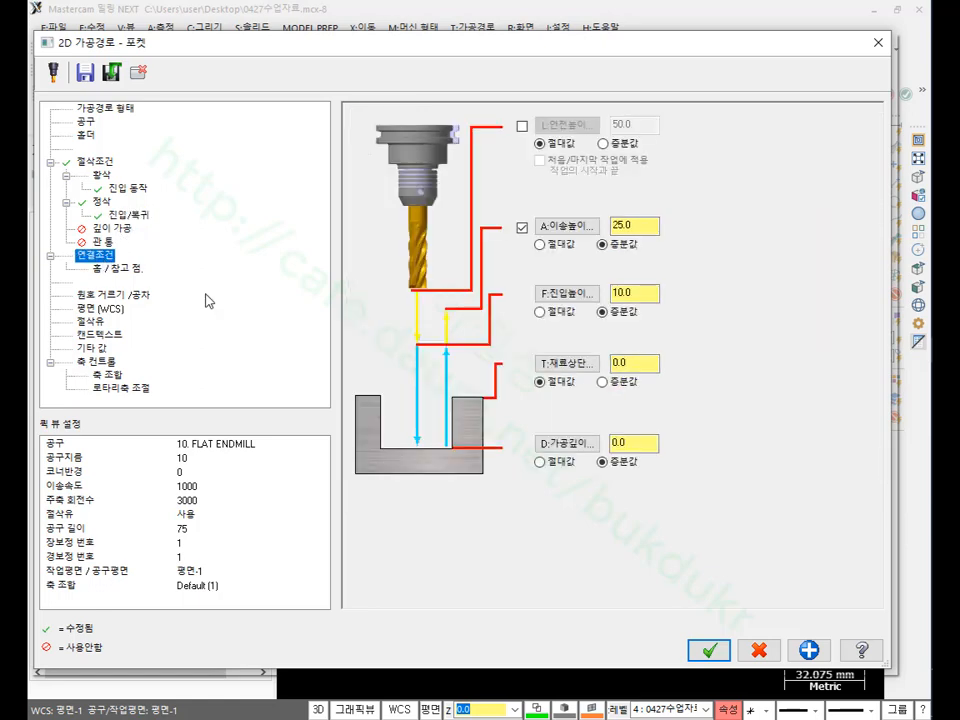
left_click(708, 650)
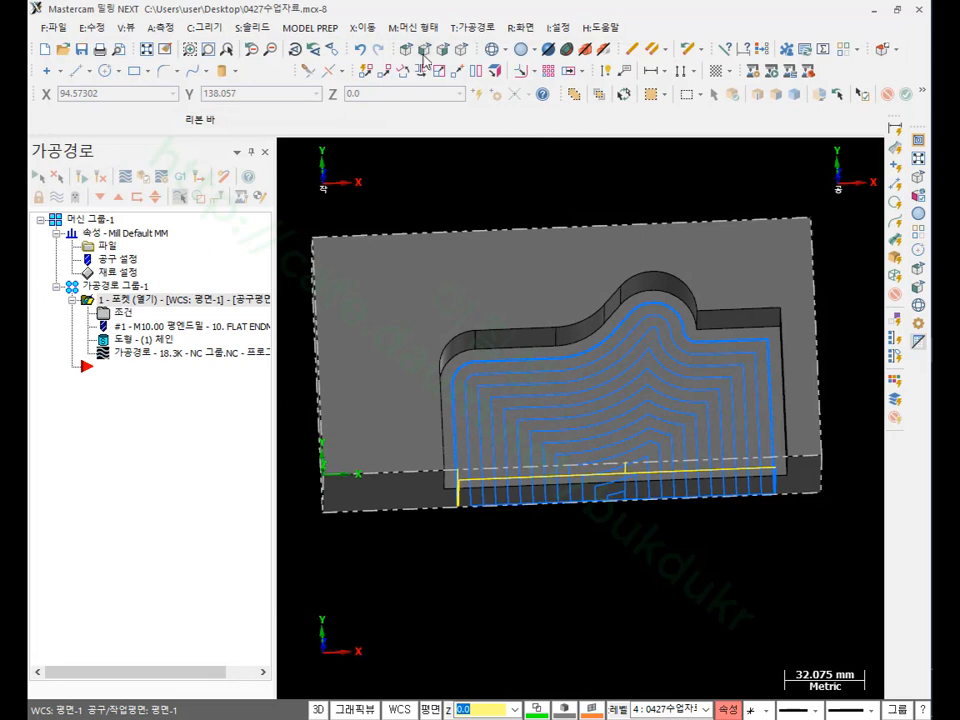
Step: Backplot the open-pocket toolpath in a fitted top view through its first roughing passes
left_click(407, 50)
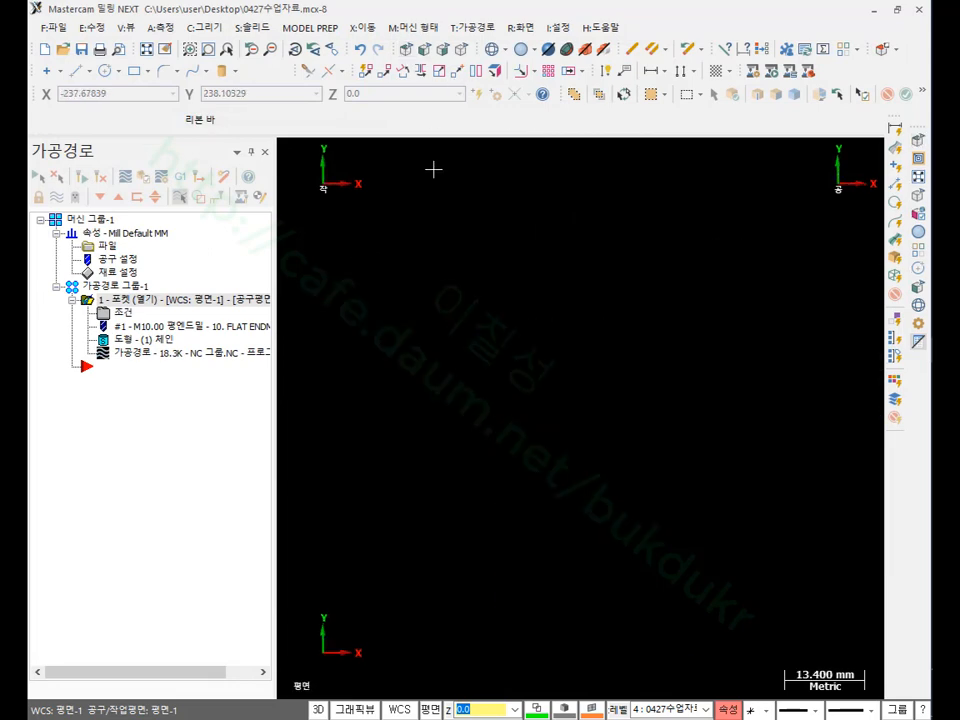
left_click(146, 49)
key("alt+t")
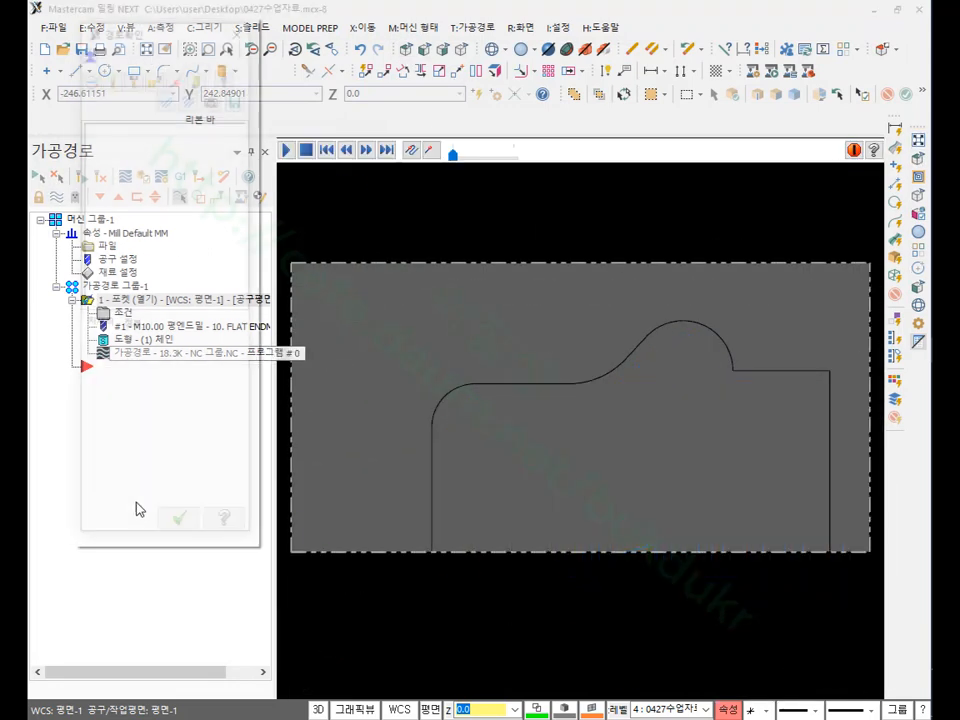
scroll(594, 542, "up", 2)
scroll(615, 581, "down", 3)
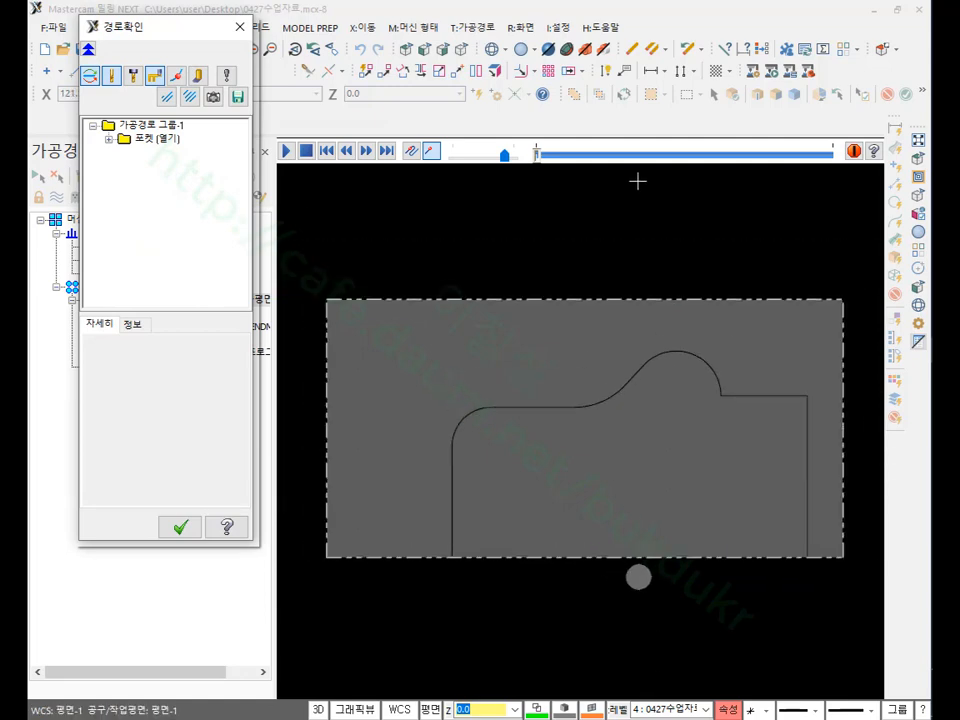
left_click_drag(540, 153, 580, 155)
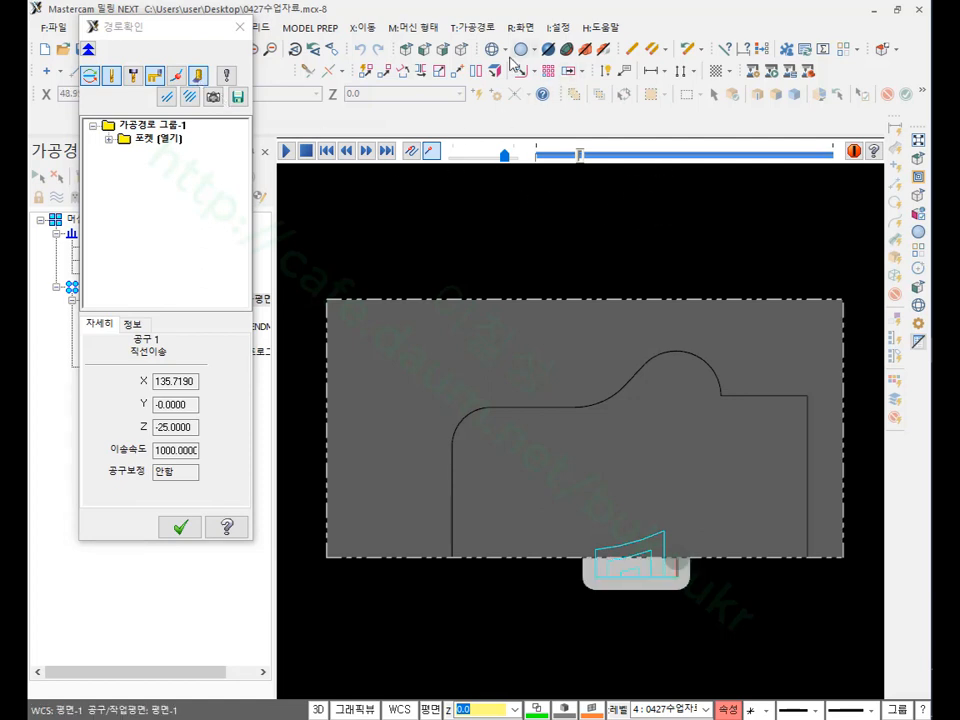
Step: Show the model as wireframe, continue the backplot to the finishing pass, inspect it isometrically and close the backplot
left_click(490, 52)
left_click_drag(581, 156, 801, 162)
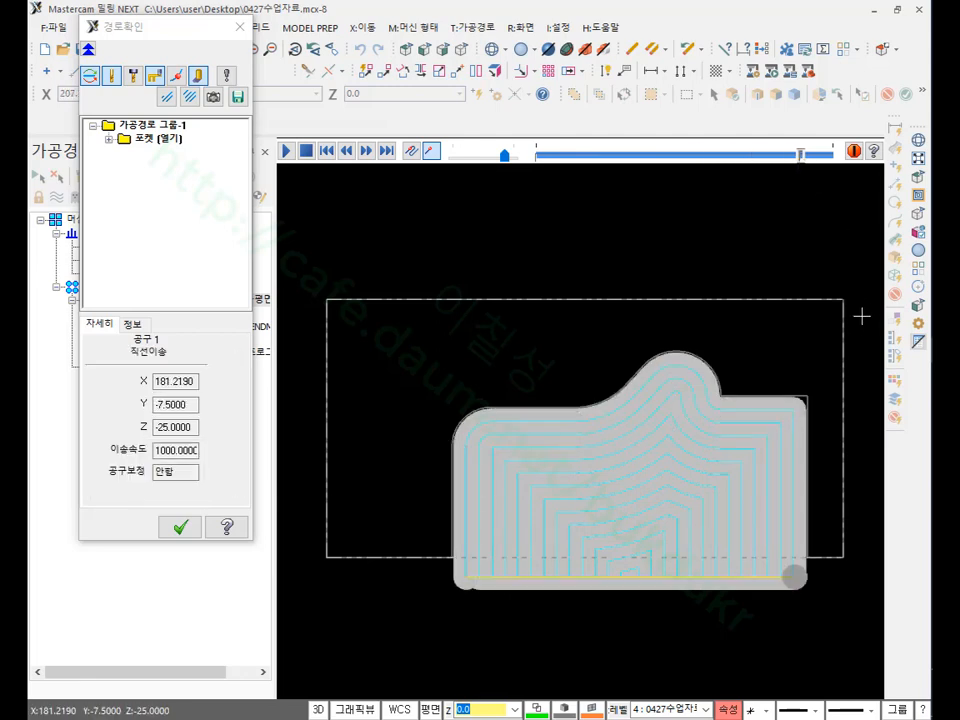
left_click(460, 48)
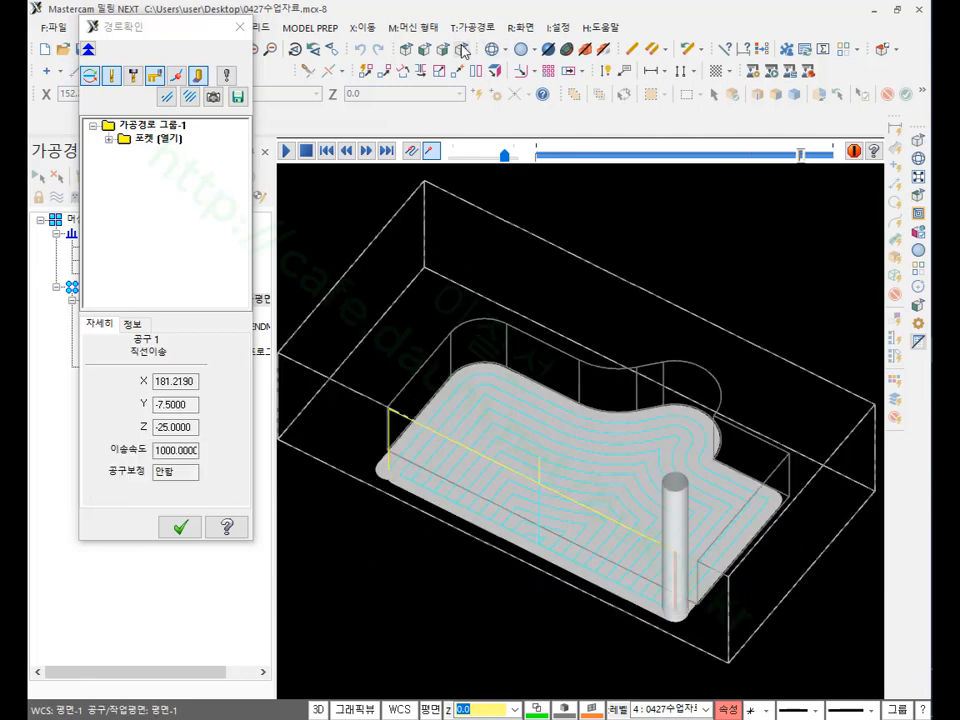
scroll(498, 550, "up", 2)
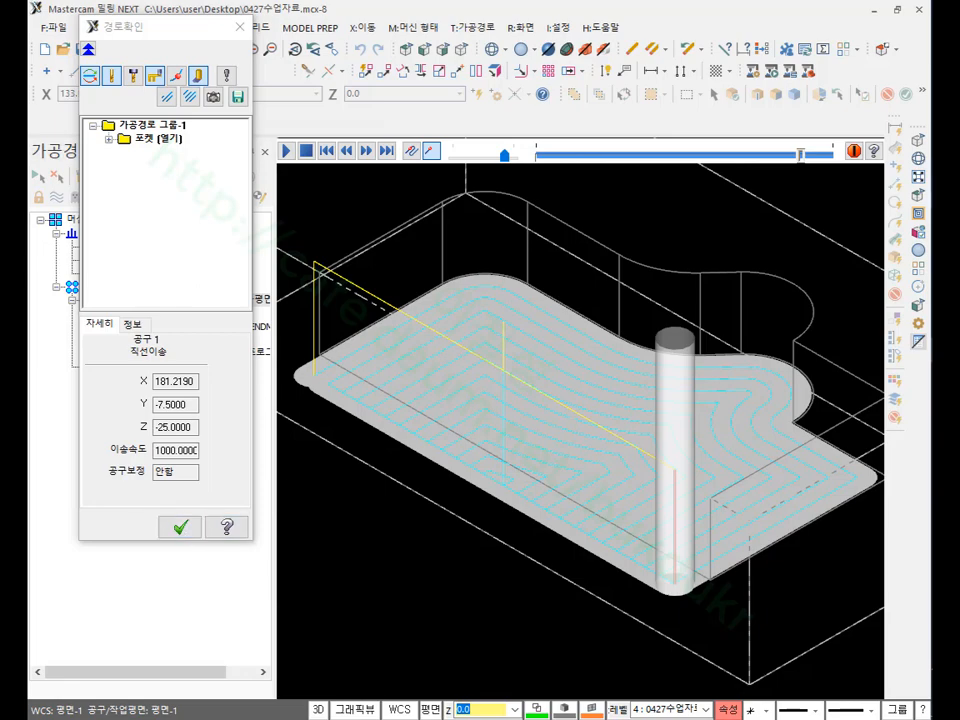
key("Escape")
scroll(591, 478, "down", 3)
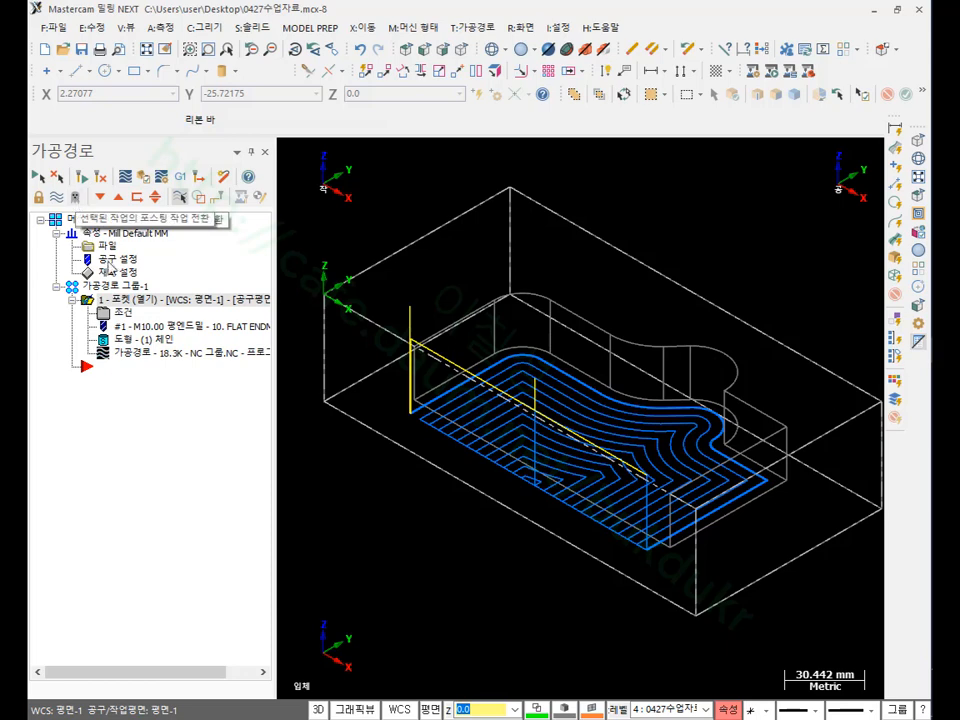
Step: Hide the pocket toolpath and shade the solid, showing the pocket from its open side
left_click(58, 197)
scroll(590, 315, "down", 2)
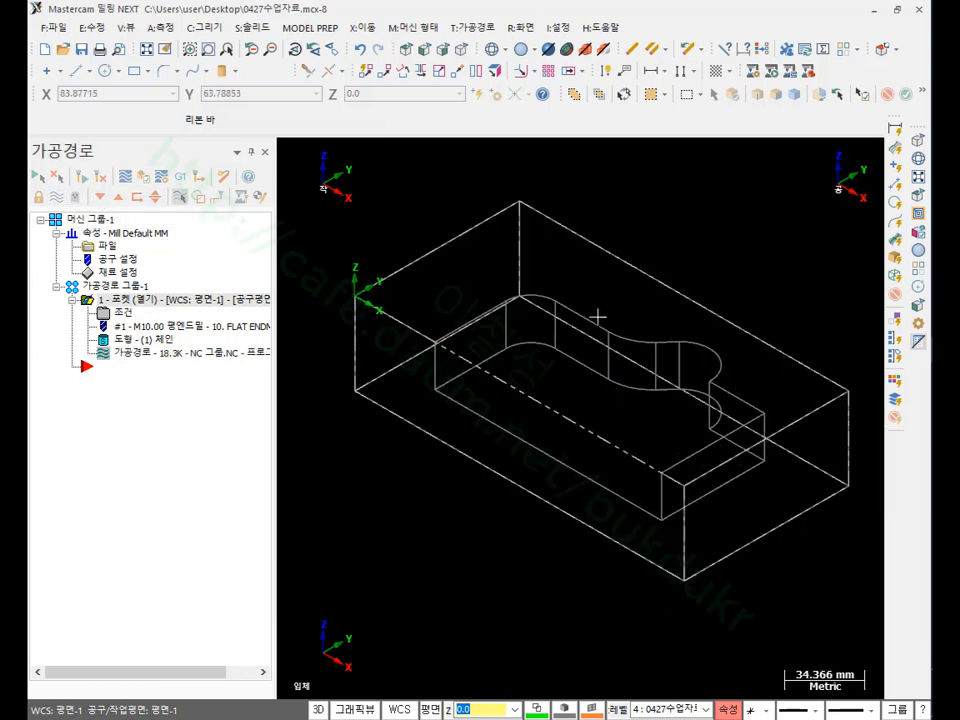
left_click(522, 50)
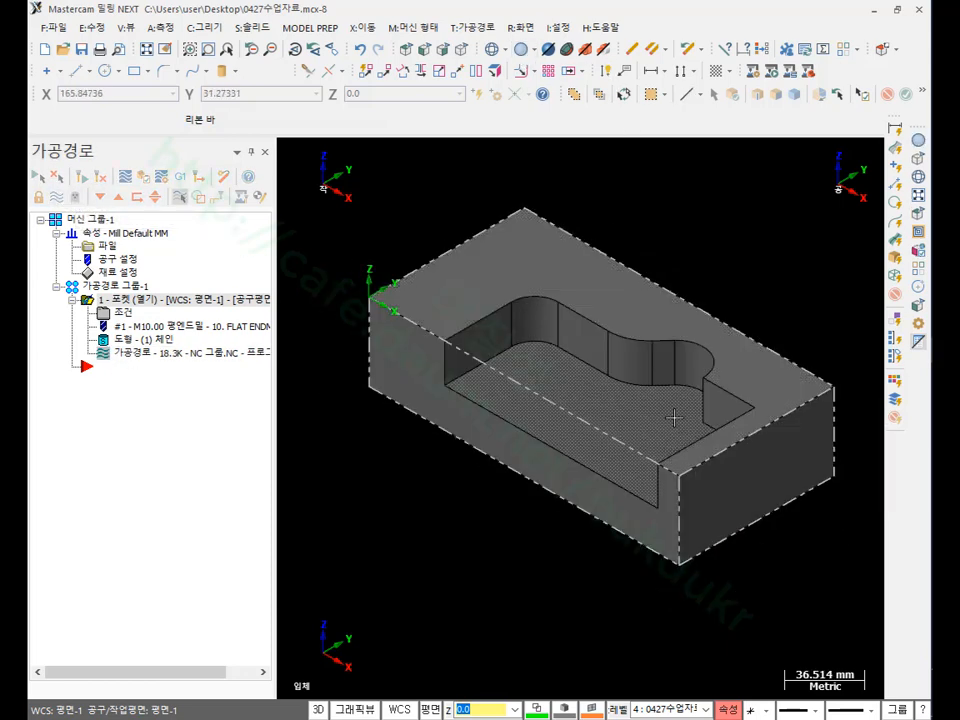
scroll(677, 465, "up", 3)
mouse_move(677, 465)
middle_mouse_down()
mouse_move(643, 369)
mouse_move(734, 440)
mouse_move(700, 436)
middle_mouse_up()
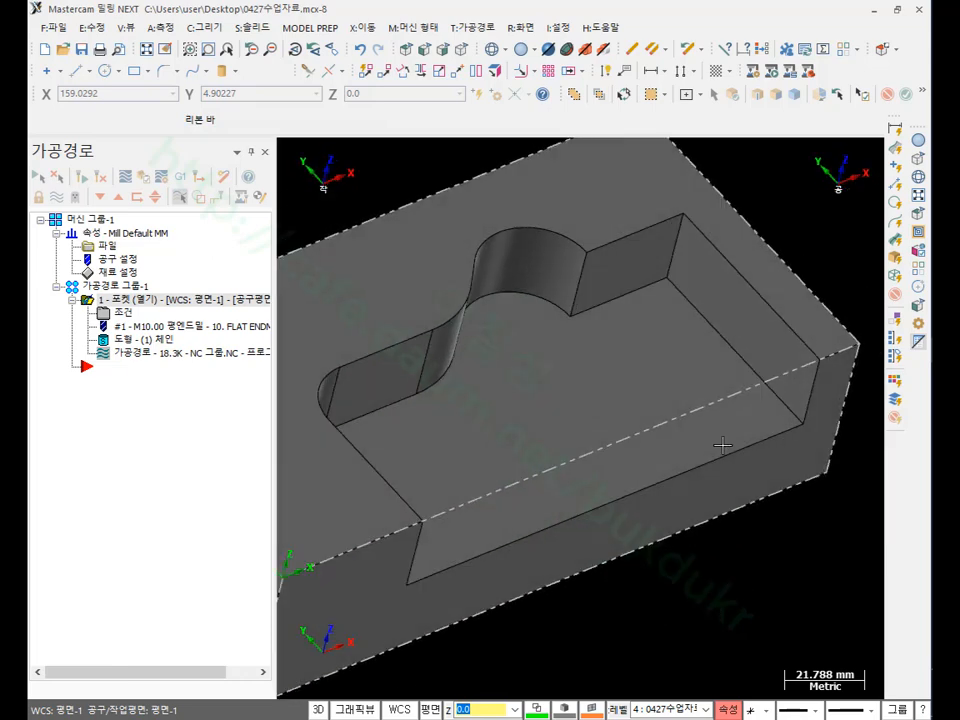
scroll(700, 436, "up", 1)
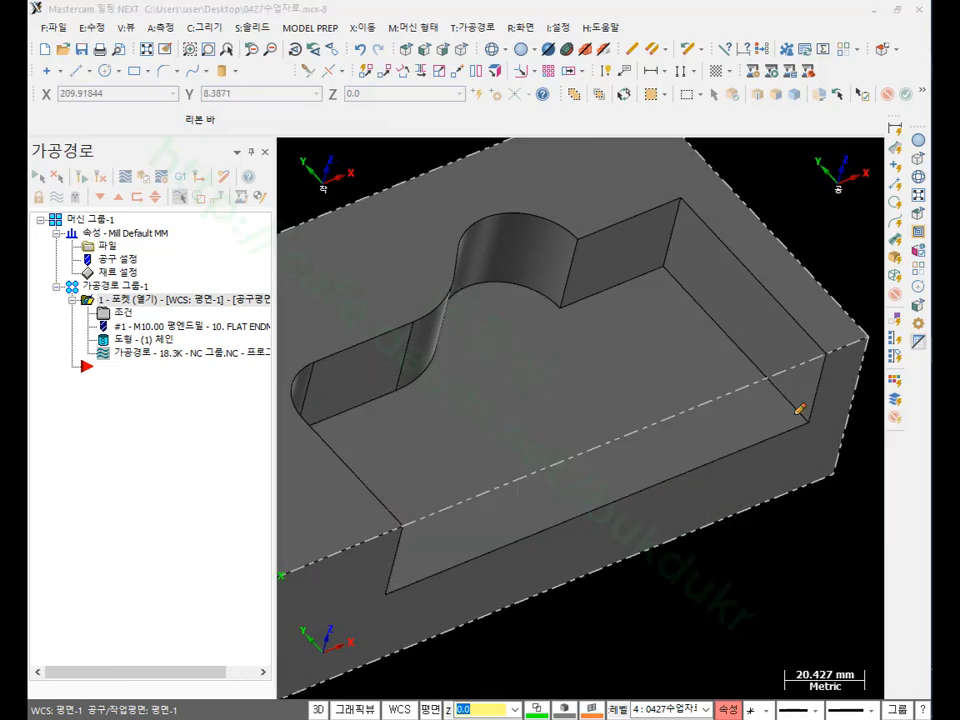
mouse_move(816, 418)
left_mouse_down()
mouse_move(780, 369)
mouse_move(664, 265)
mouse_move(612, 284)
mouse_move(477, 275)
left_mouse_up()
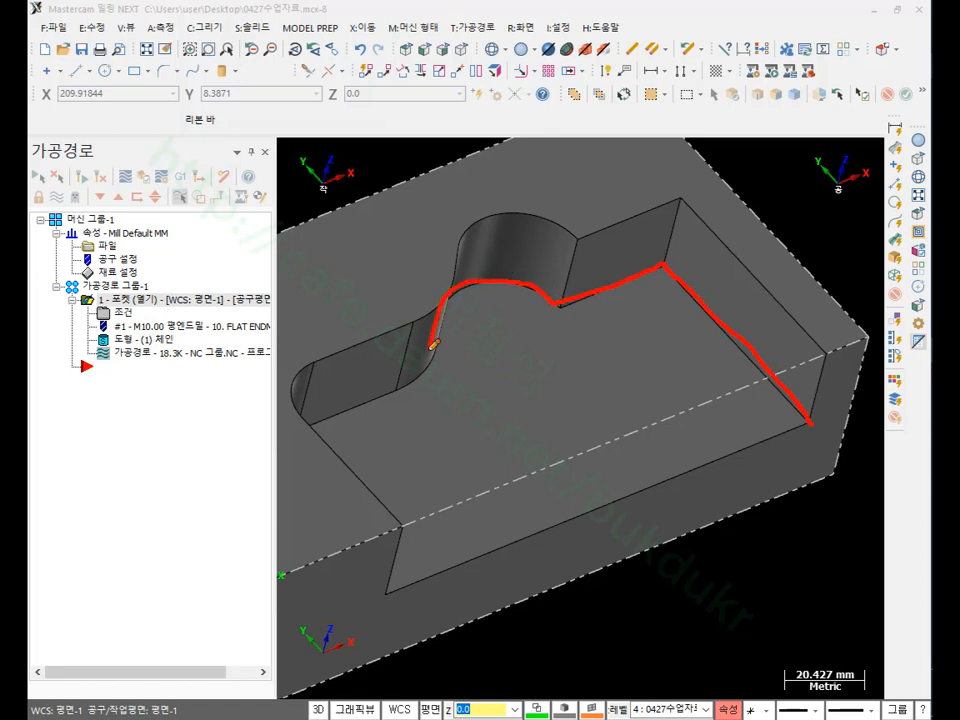
mouse_move(355, 396)
left_mouse_down()
mouse_move(288, 448)
mouse_move(363, 566)
left_mouse_up()
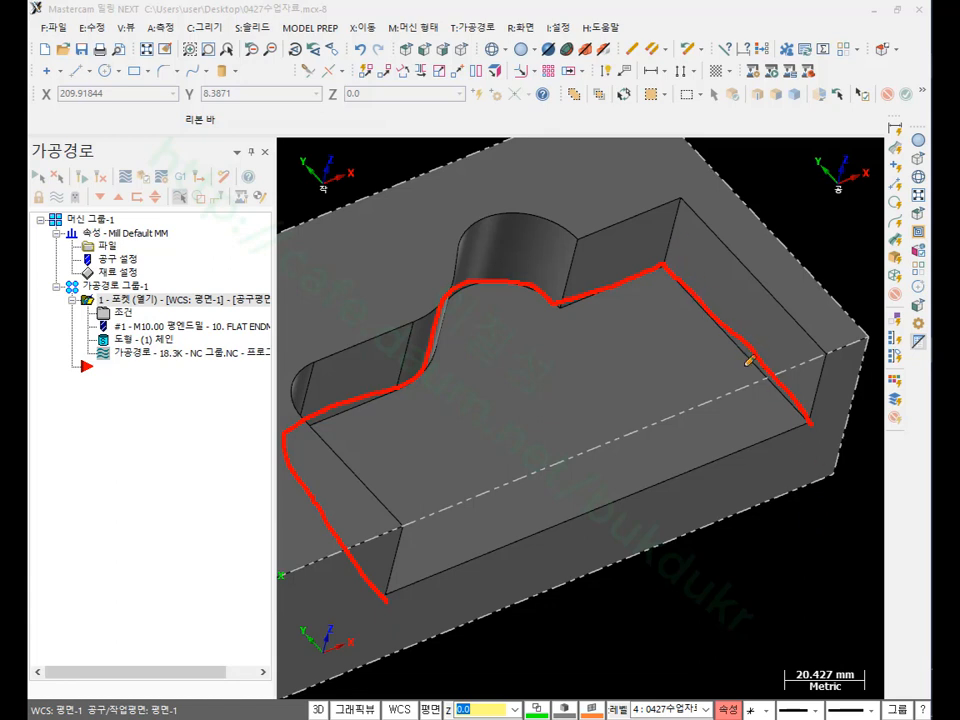
mouse_move(750, 362)
left_mouse_down()
mouse_move(752, 318)
mouse_move(739, 368)
left_mouse_up()
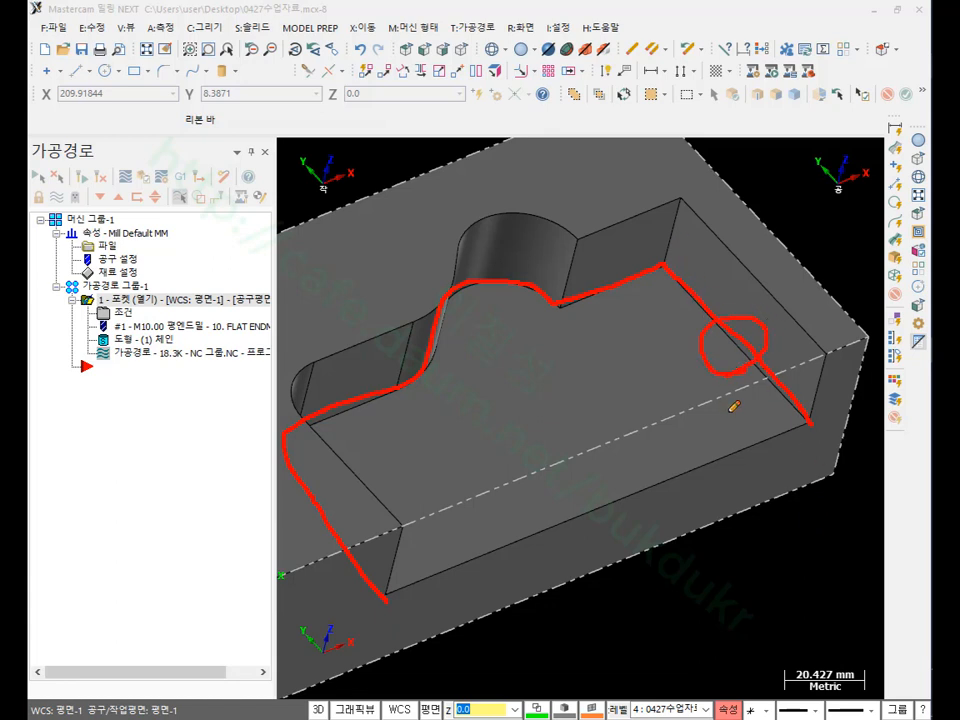
left_click_drag(784, 283, 710, 346)
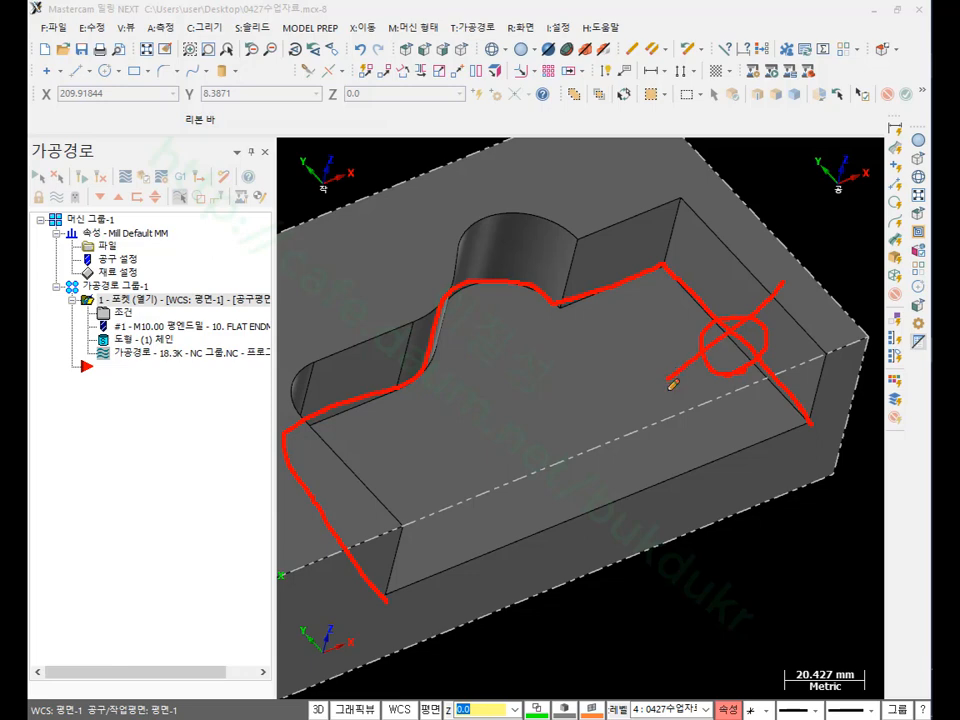
left_click_drag(710, 268, 705, 297)
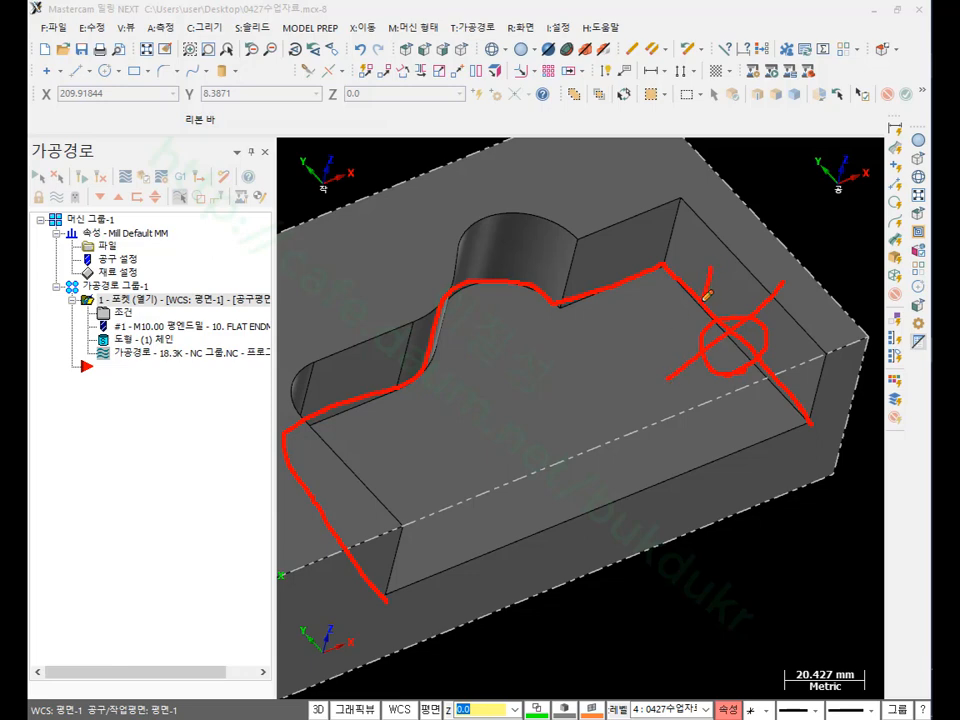
left_click_drag(800, 352, 787, 373)
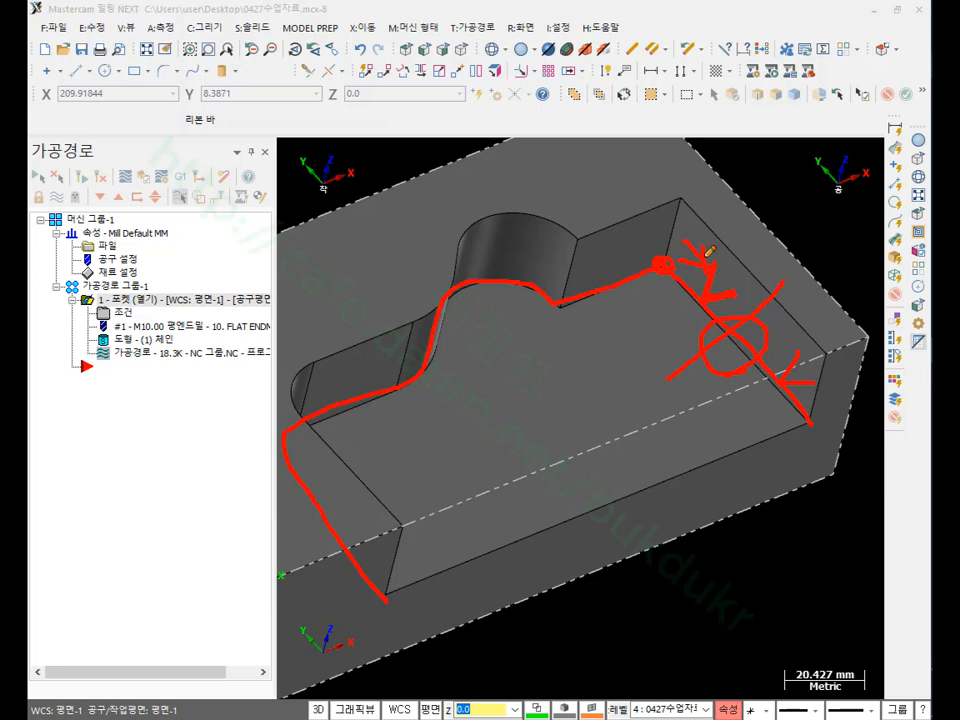
left_click_drag(689, 271, 782, 372)
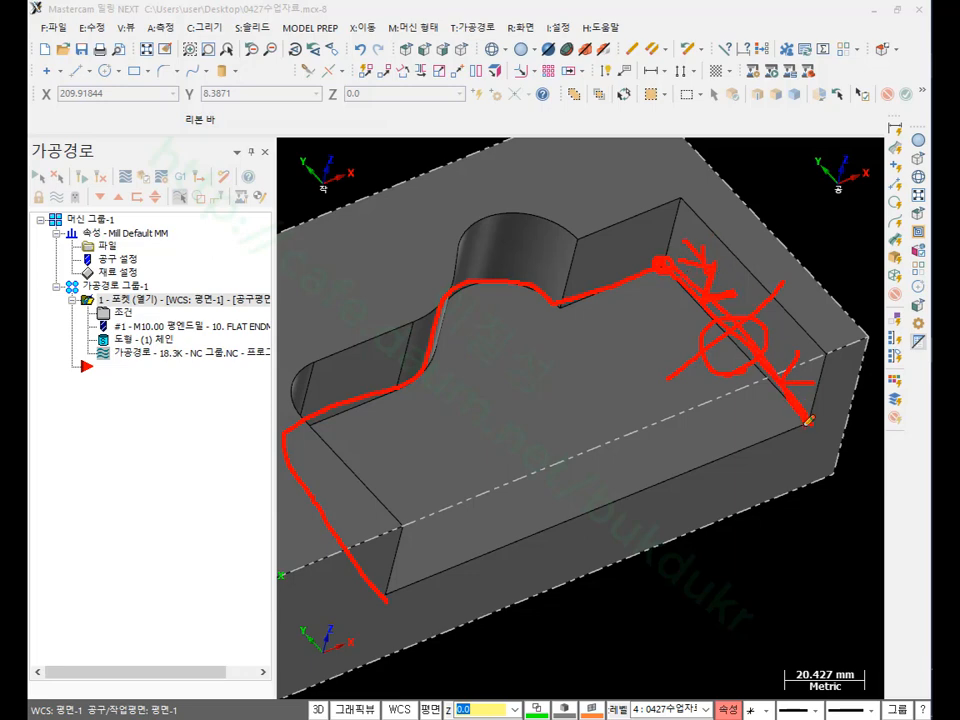
mouse_move(808, 421)
left_mouse_down()
mouse_move(514, 521)
mouse_move(340, 565)
mouse_move(307, 404)
mouse_move(469, 289)
mouse_move(590, 292)
mouse_move(664, 268)
mouse_move(653, 292)
left_mouse_up()
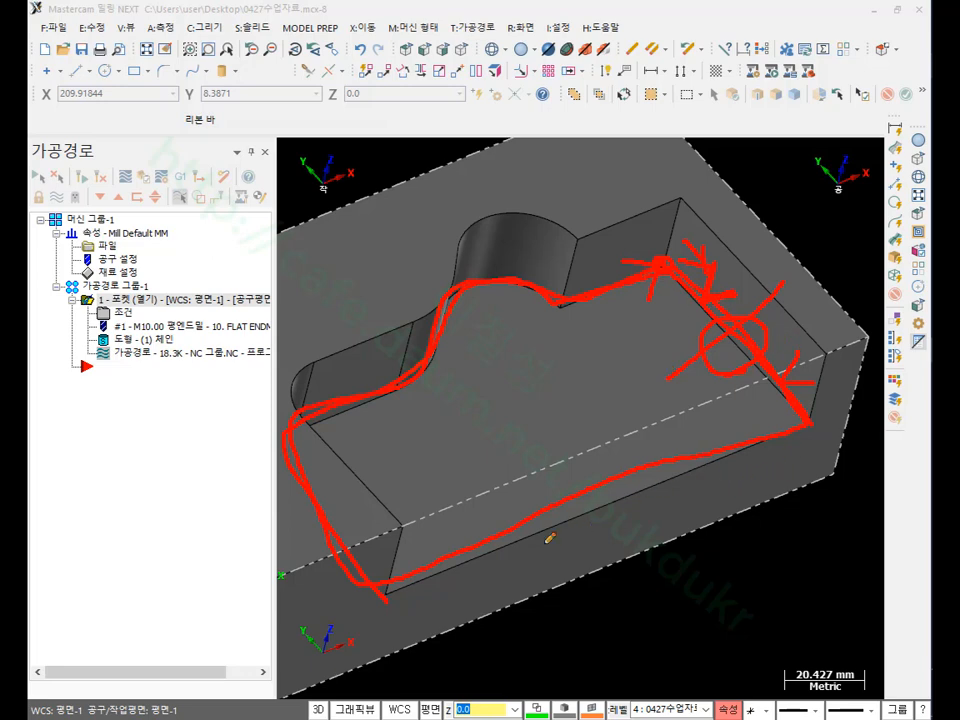
mouse_move(350, 566)
left_mouse_down()
mouse_move(315, 548)
mouse_move(368, 562)
left_mouse_up()
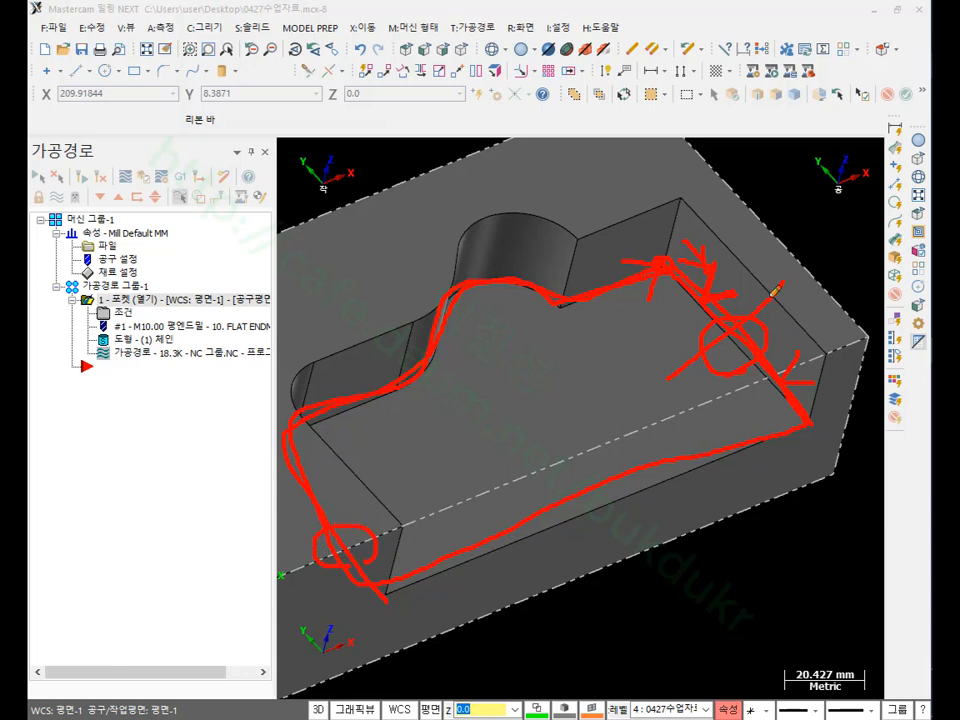
mouse_move(817, 431)
left_mouse_down()
mouse_move(435, 536)
mouse_move(288, 460)
mouse_move(284, 424)
left_mouse_up()
left_click_drag(495, 268, 410, 400)
left_click_drag(370, 292, 529, 352)
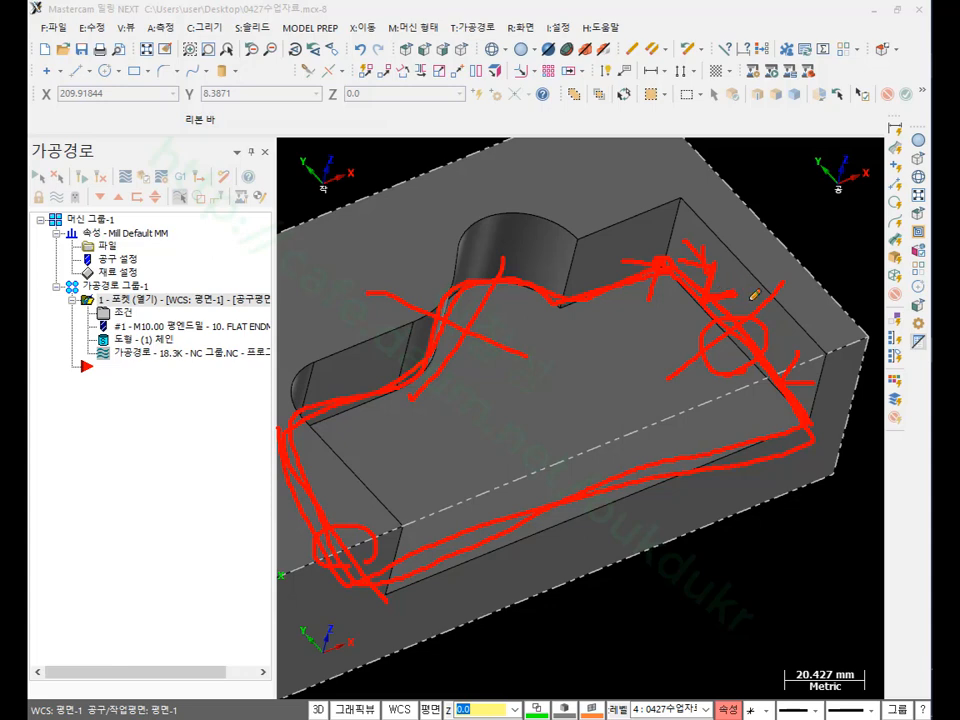
left_click_drag(717, 251, 770, 289)
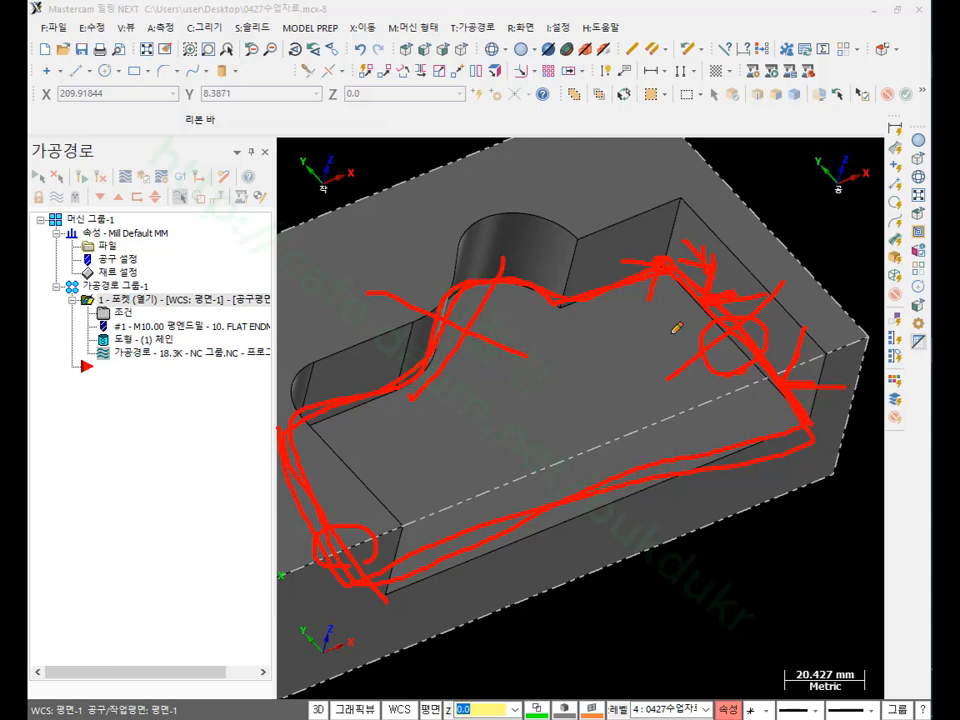
mouse_move(681, 297)
left_mouse_down()
mouse_move(790, 395)
mouse_move(770, 440)
mouse_move(560, 482)
mouse_move(325, 468)
left_mouse_up()
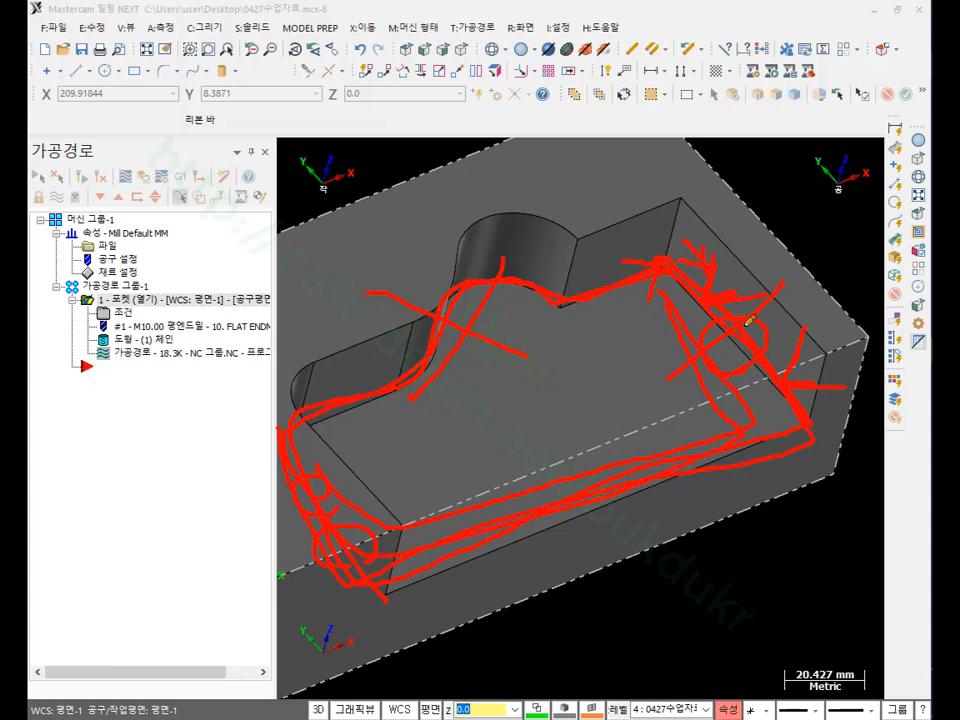
right_click(724, 202)
left_click(780, 386)
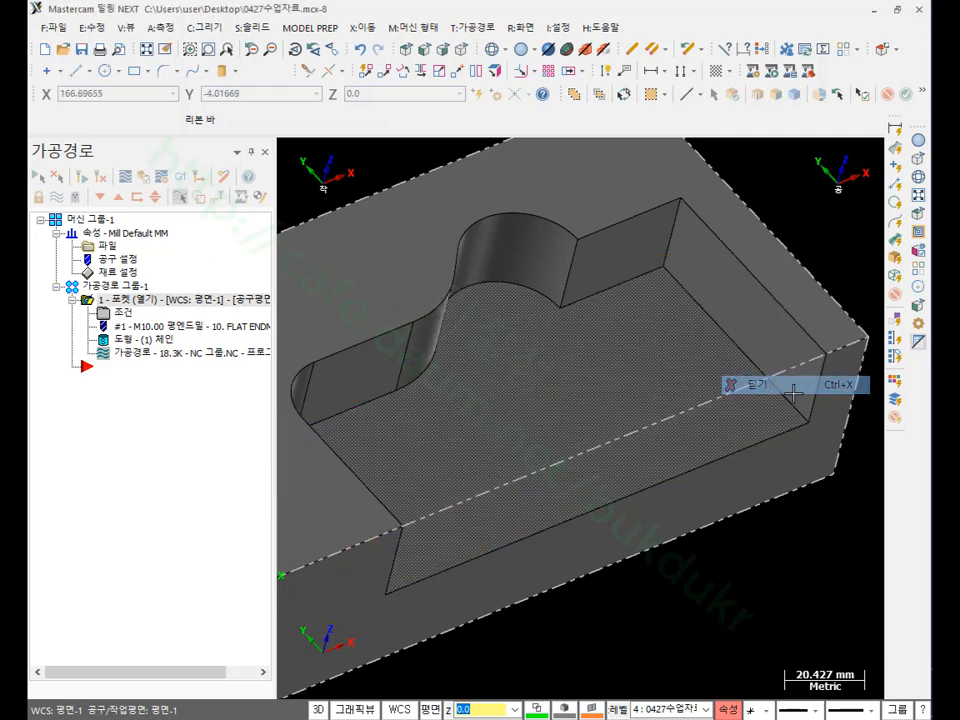
Step: Delete the existing solid chain from the pocket operation's geometry in the chain manager
left_click(150, 345)
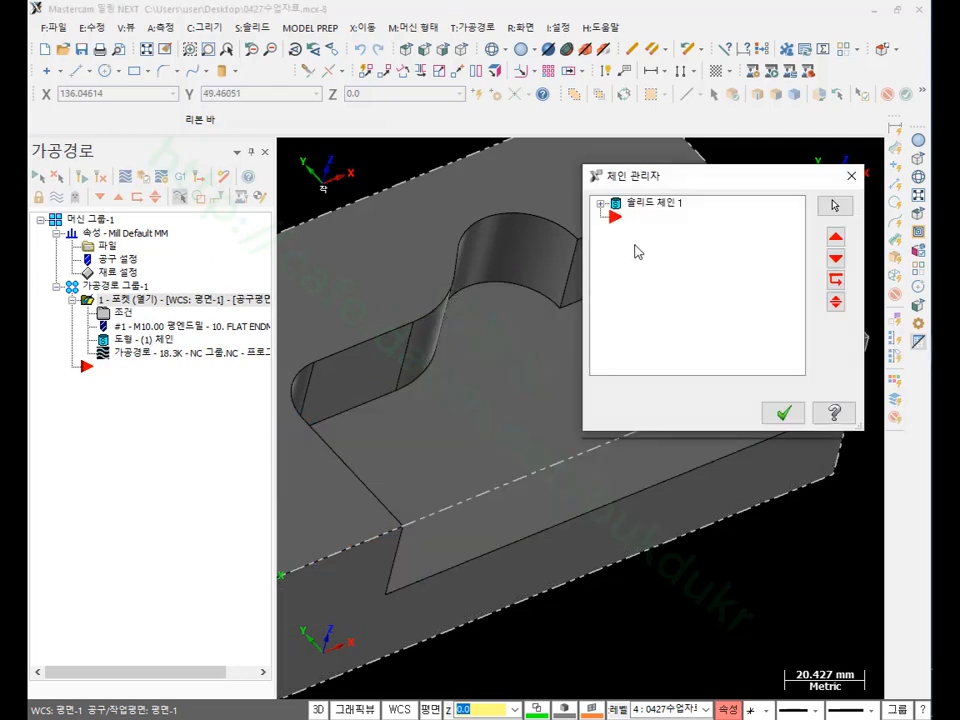
left_click(645, 205)
key("Delete")
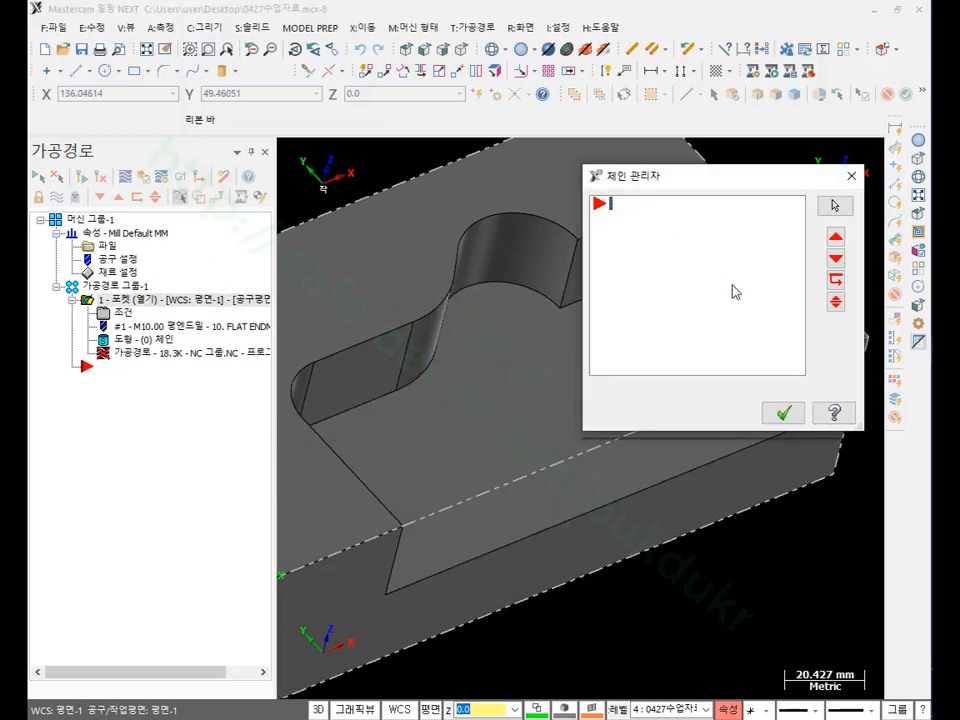
Step: Start adding a new solid chain to the pocket operation's geometry
right_click(681, 265)
left_click(722, 273)
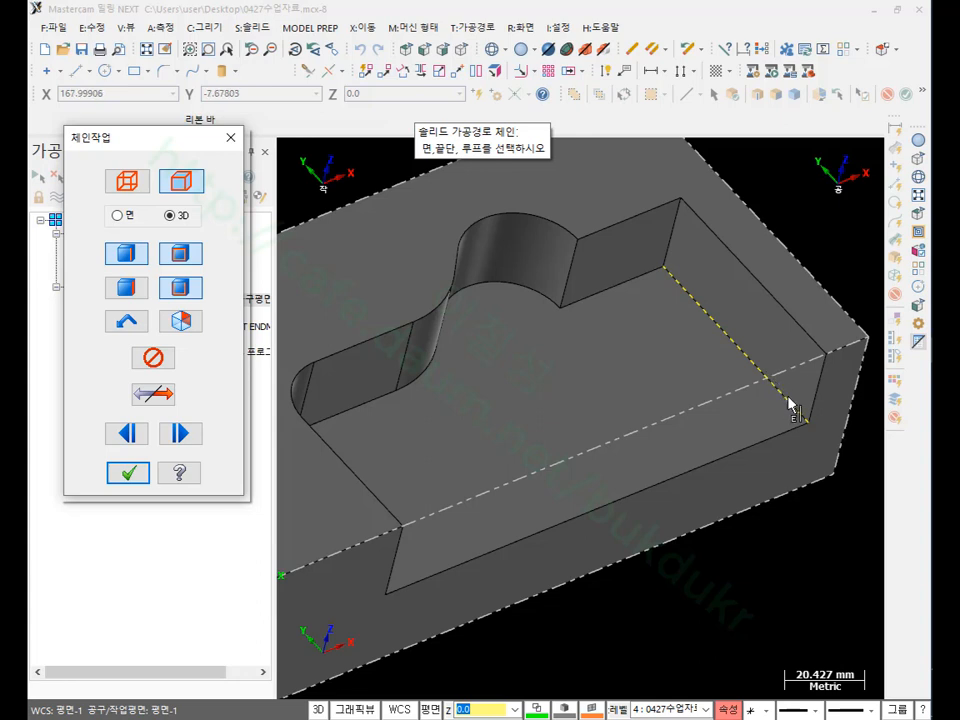
Step: Try to chain the pocket floor as a partial loop from its straight +X edge, picked near the inner corner, with the floor as reference face
left_click(681, 287)
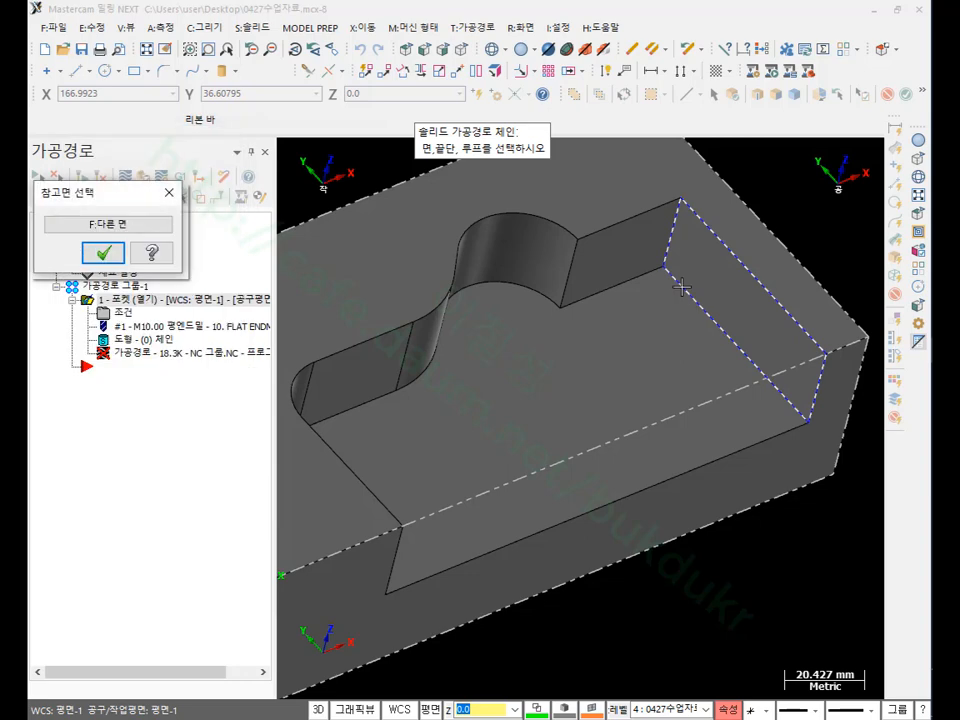
left_click(128, 226)
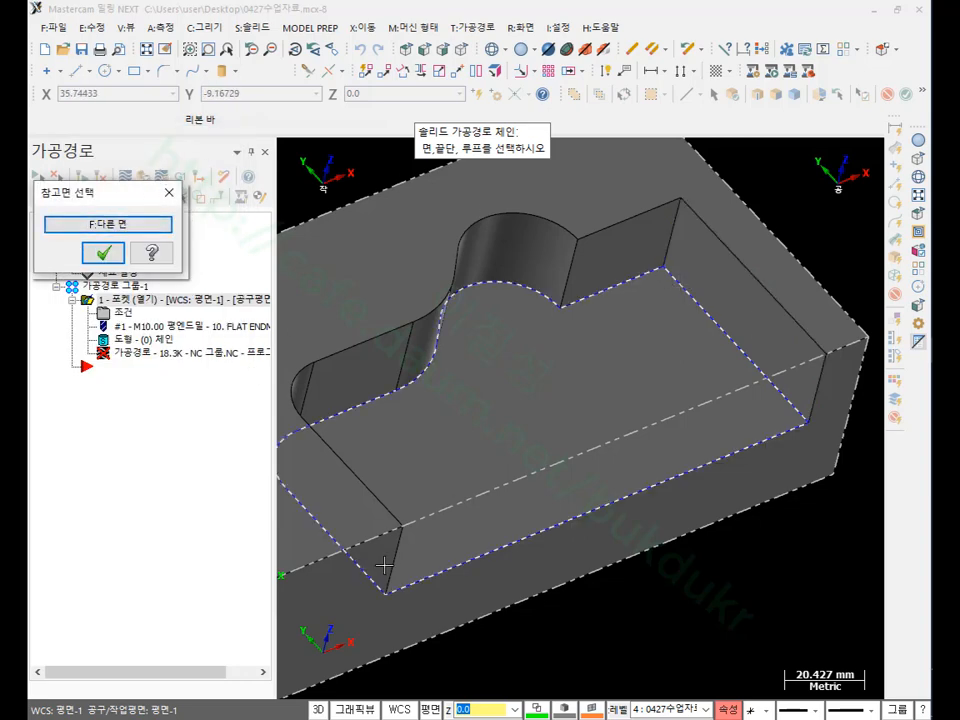
mouse_move(400, 530)
middle_mouse_down()
mouse_move(481, 454)
mouse_move(370, 352)
middle_mouse_up()
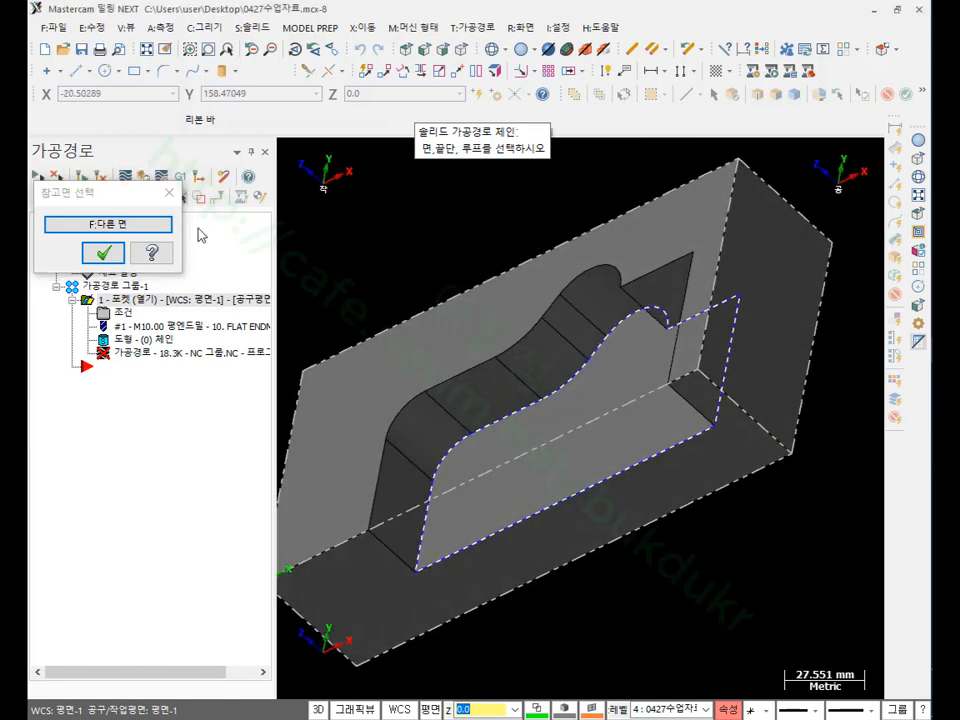
left_click(104, 252)
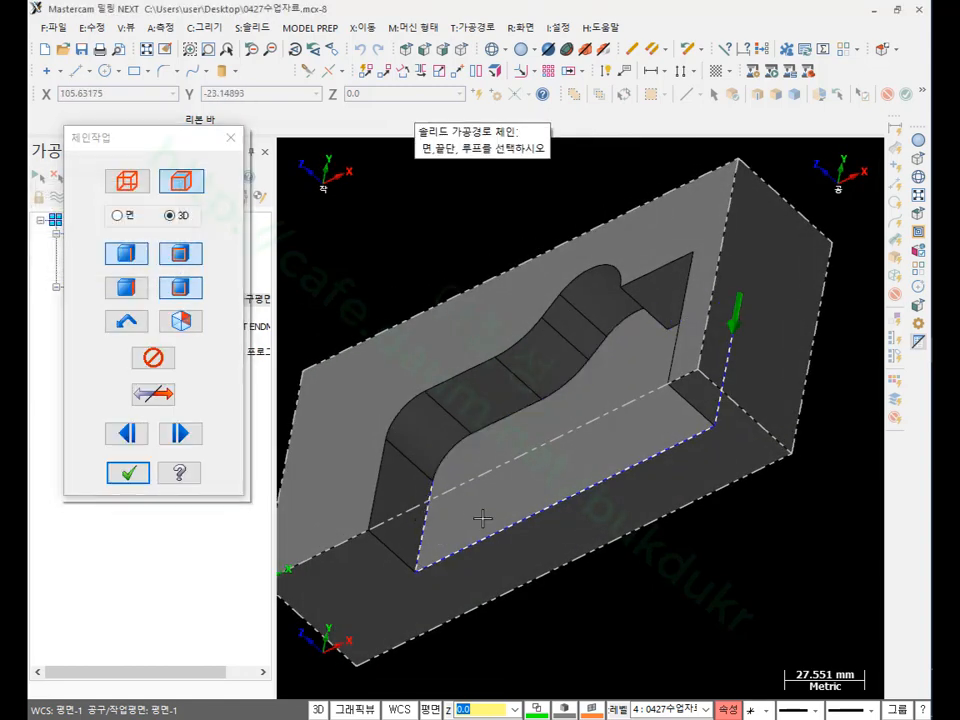
mouse_move(566, 328)
middle_mouse_down()
mouse_move(658, 343)
mouse_move(640, 349)
mouse_move(728, 347)
middle_mouse_up()
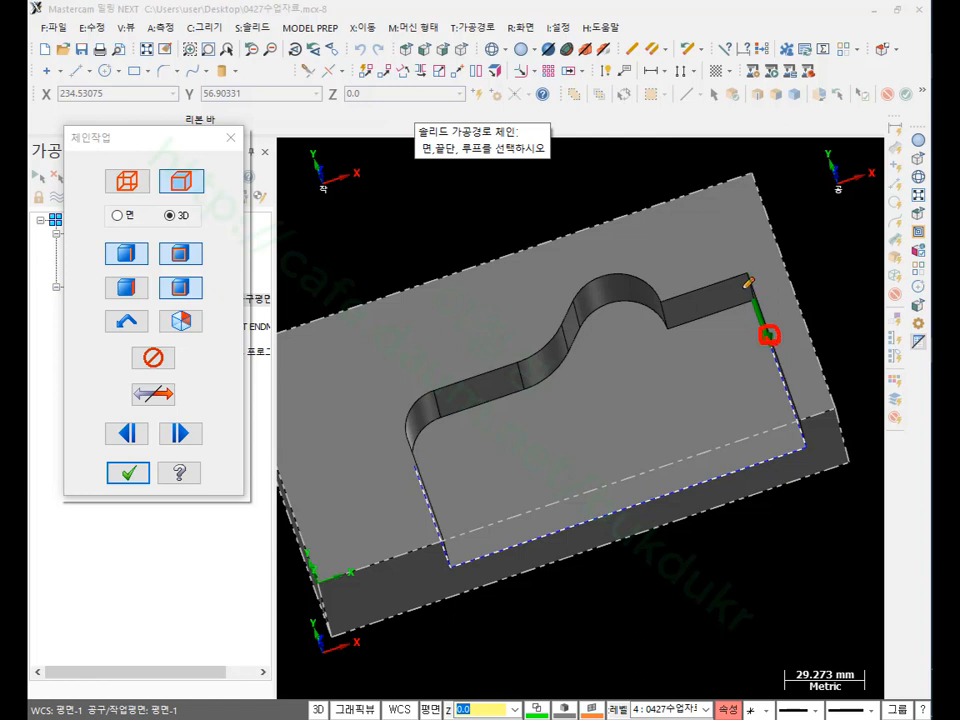
mouse_move(748, 284)
left_mouse_down()
mouse_move(756, 310)
mouse_move(776, 299)
mouse_move(790, 390)
mouse_move(606, 498)
mouse_move(430, 525)
mouse_move(418, 466)
mouse_move(407, 505)
mouse_move(437, 505)
left_mouse_up()
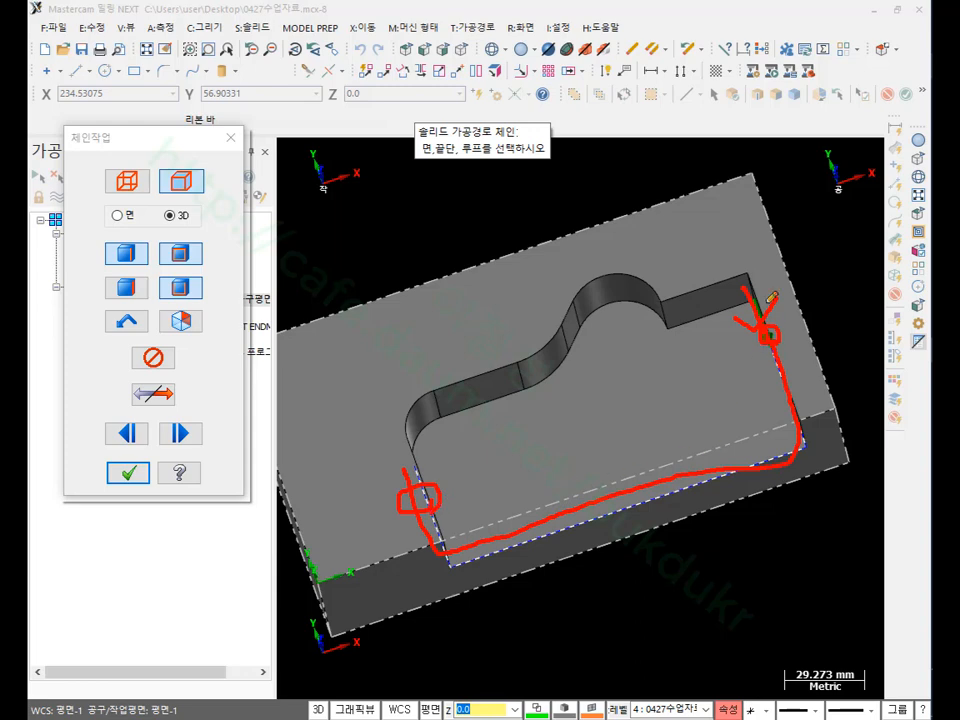
mouse_move(770, 297)
left_mouse_down()
mouse_move(812, 430)
mouse_move(445, 560)
mouse_move(422, 487)
left_mouse_up()
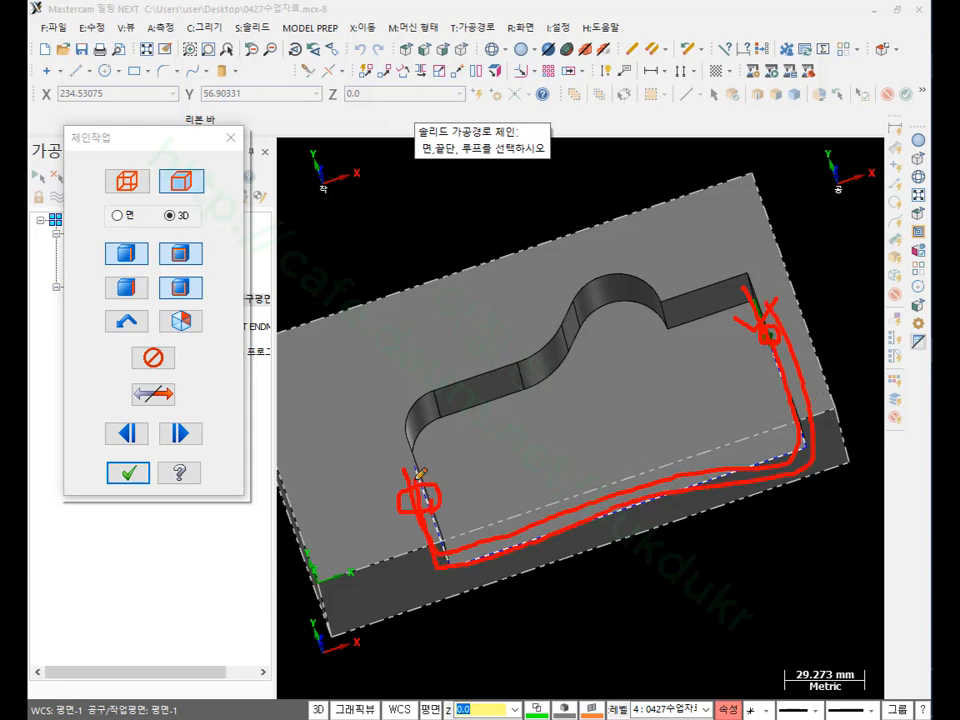
left_click_drag(635, 255, 546, 398)
left_click_drag(468, 325, 665, 364)
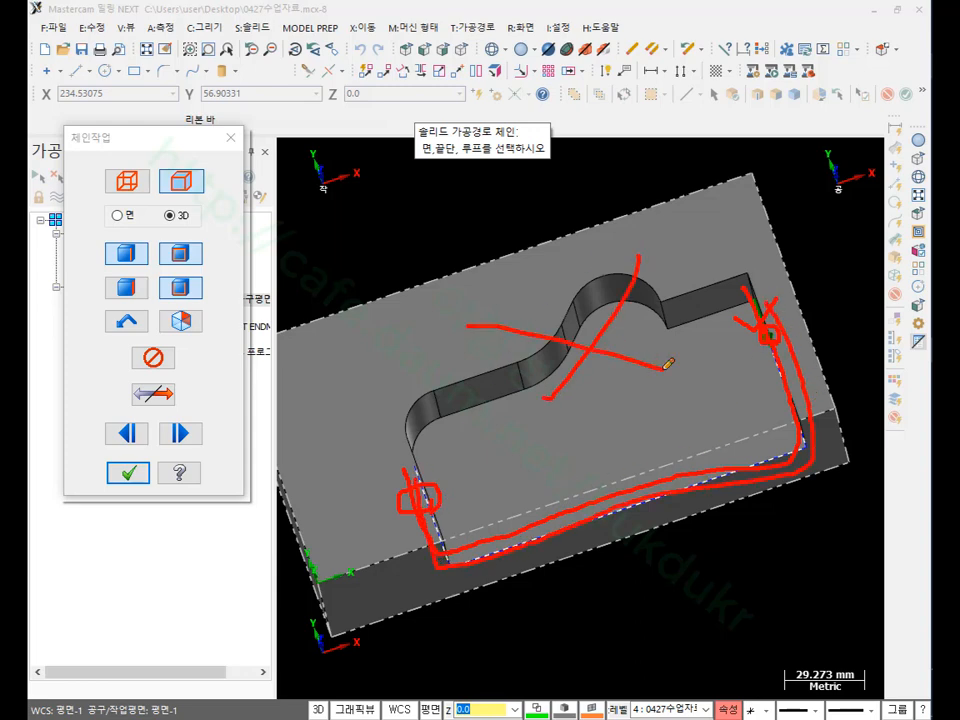
Step: Discard the partial chain running along the pocket's open side
right_click(430, 320)
left_click(505, 496)
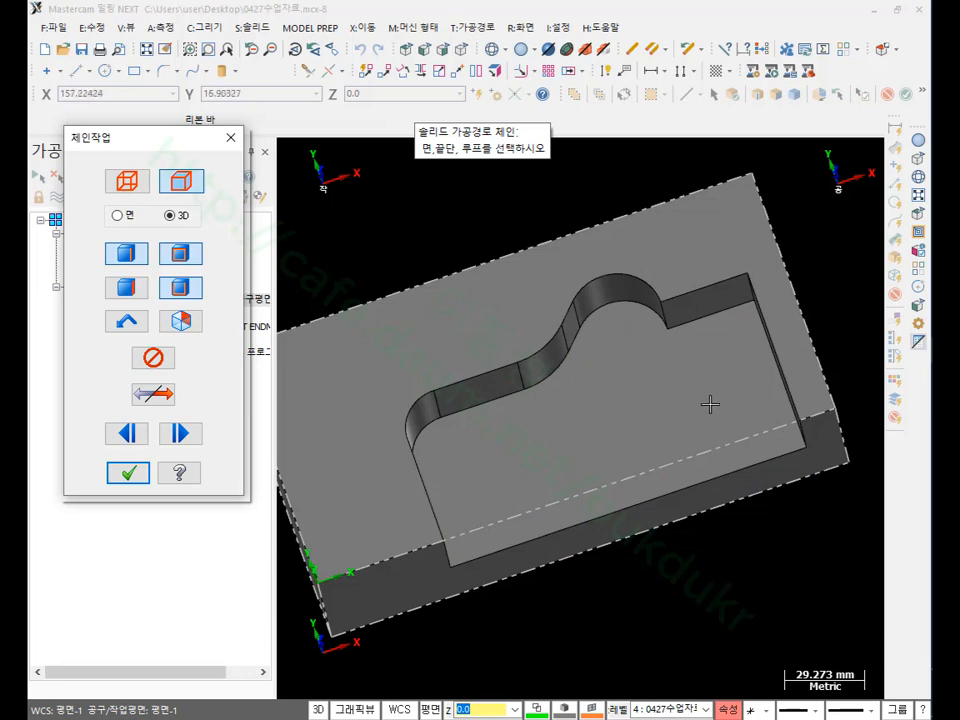
Step: Start a partial loop on the pocket floor's straight +X edge, picked near its open end, with the floor as reference face
middle_click_drag(709, 403, 793, 418)
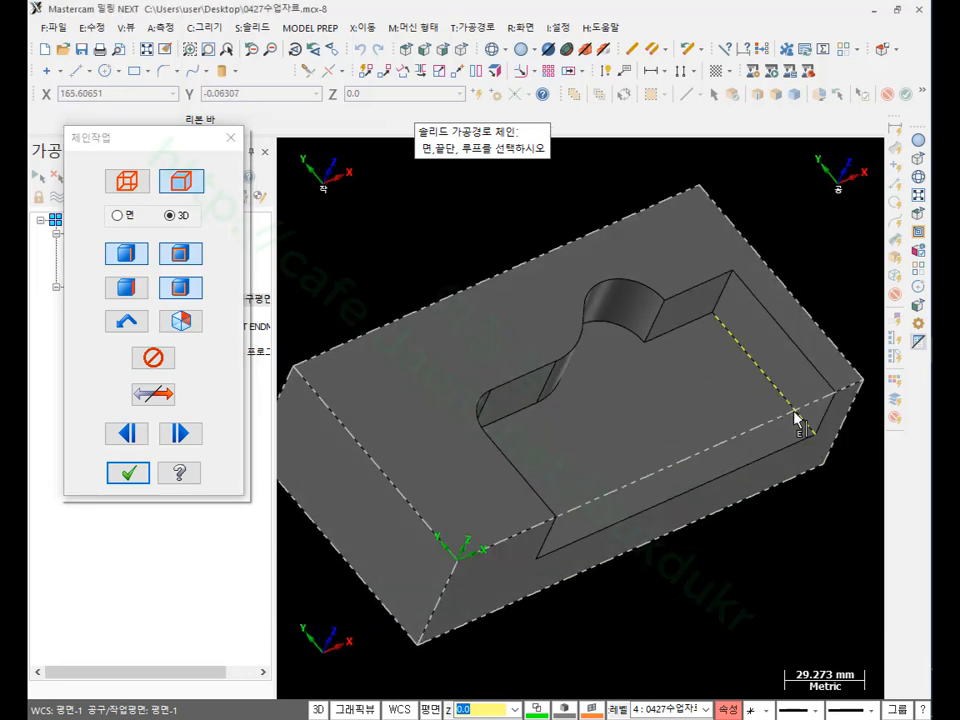
left_click(797, 418)
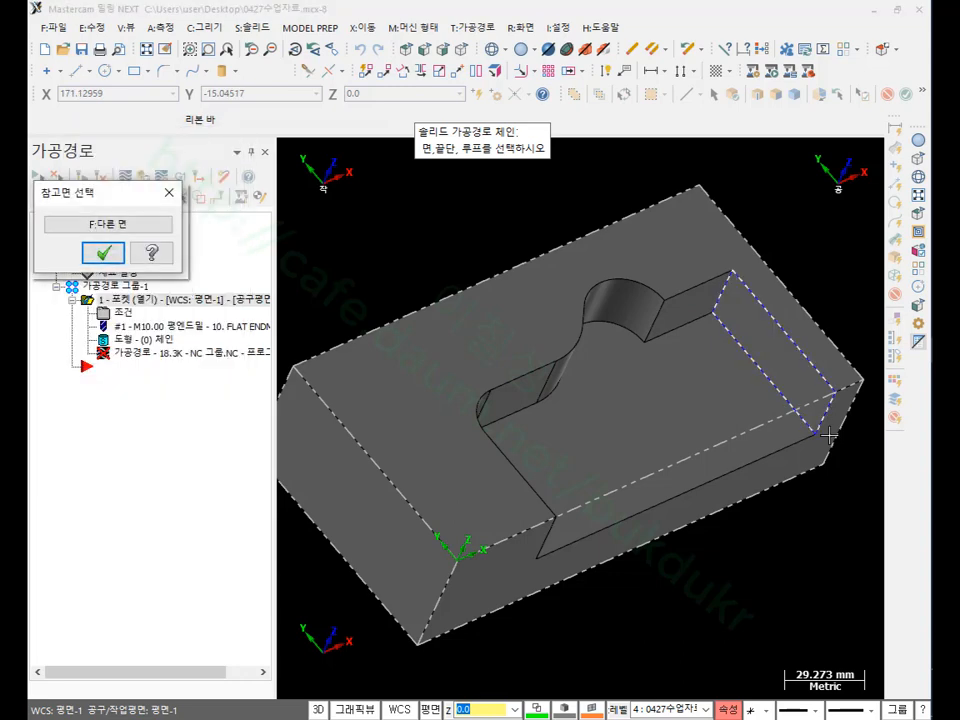
left_click(121, 229)
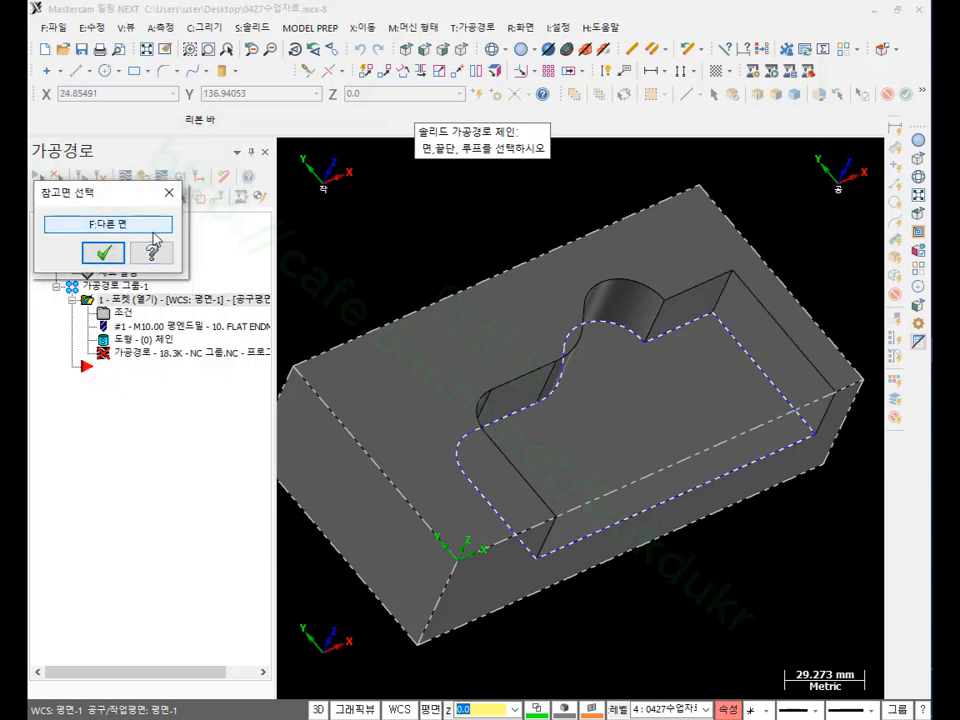
middle_click_drag(482, 265, 560, 360)
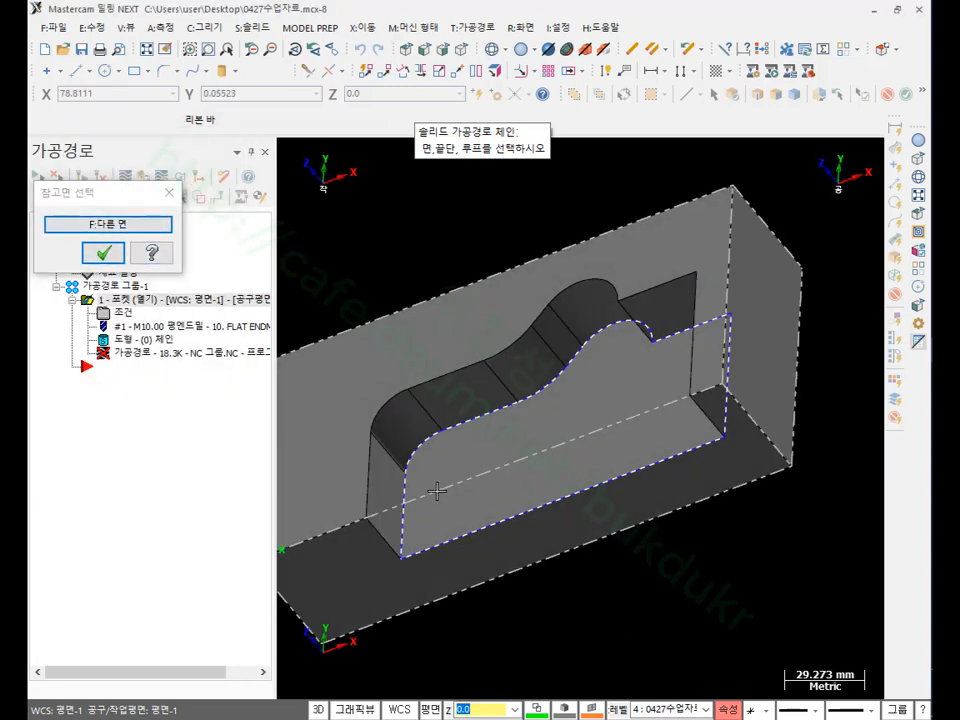
left_click(104, 253)
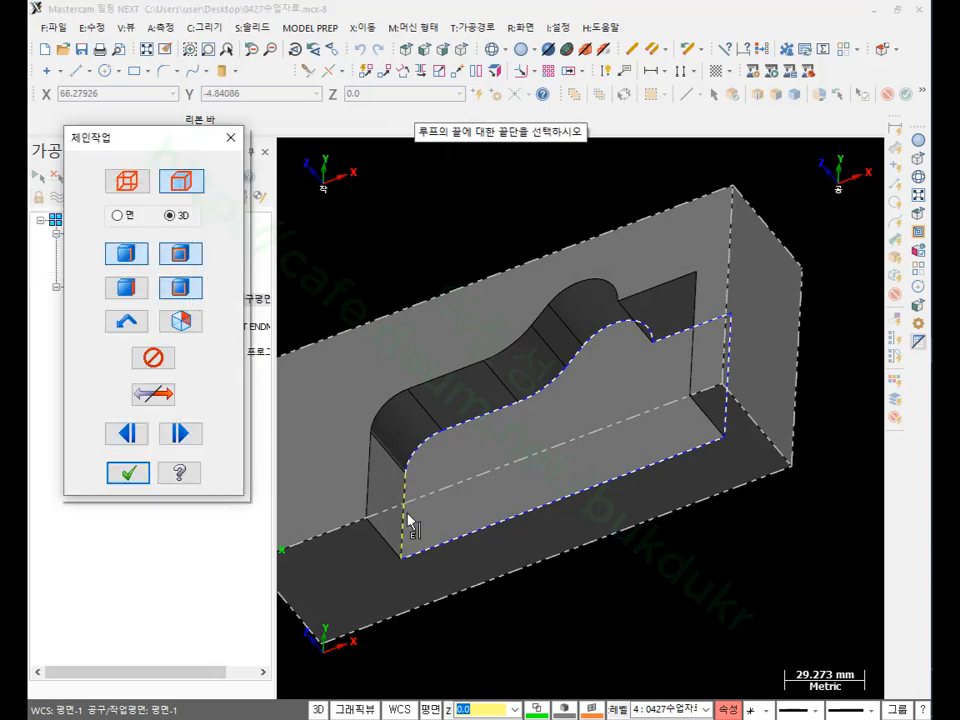
Step: End the partial loop at the floor's opposite straight edge so it follows the contoured wall, and accept the new chain
scroll(536, 376, "up", 1)
middle_click_drag(536, 376, 621, 371)
left_click(128, 472)
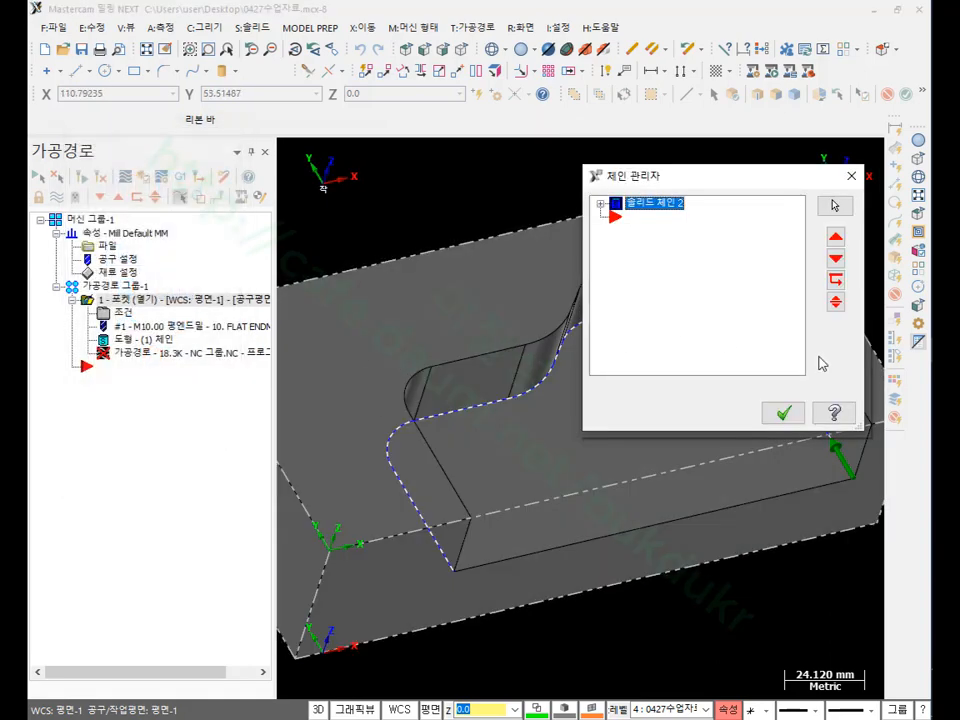
left_click(783, 412)
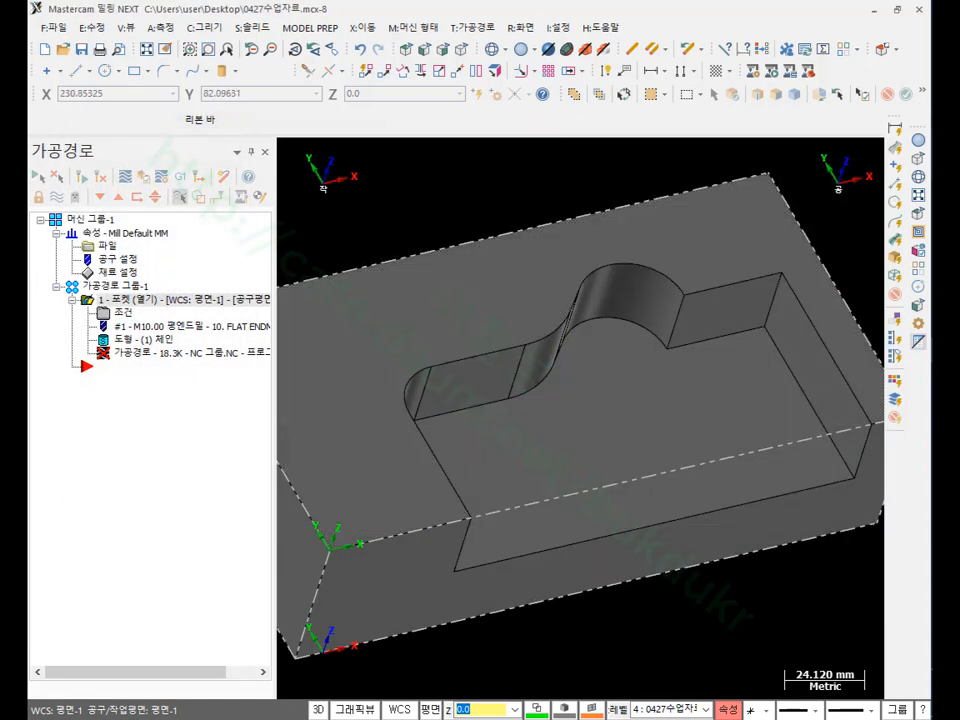
Step: Examine the block isometrically and close up at the pocket's vertical inner corner on the +X side
middle_click_drag(534, 171, 605, 471)
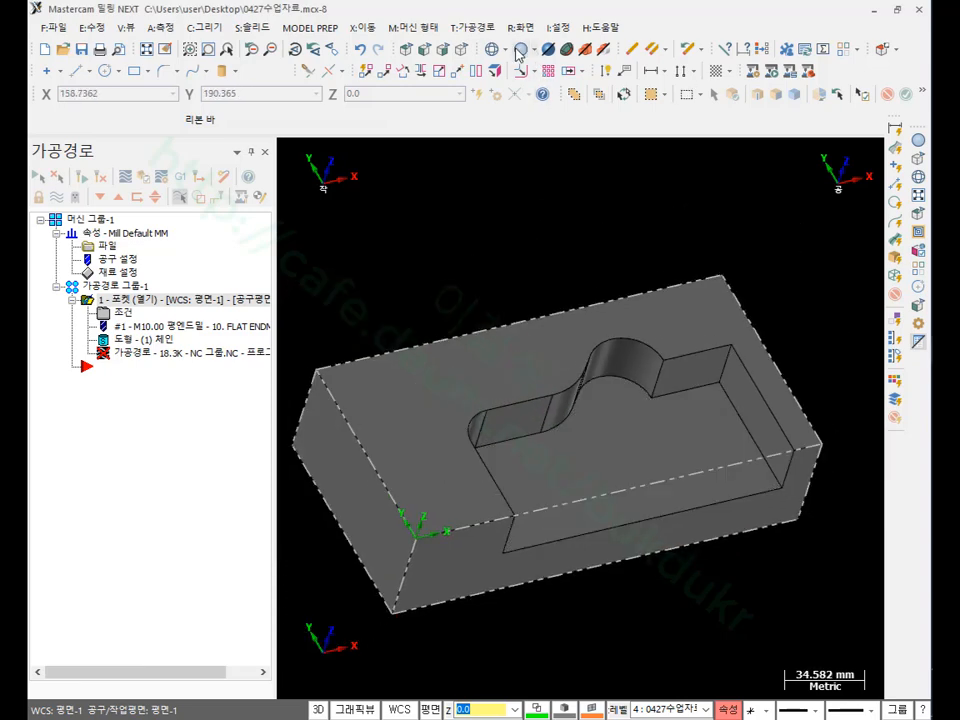
left_click(463, 50)
scroll(632, 373, "up", 3)
scroll(636, 376, "down", 4)
scroll(707, 317, "up", 2)
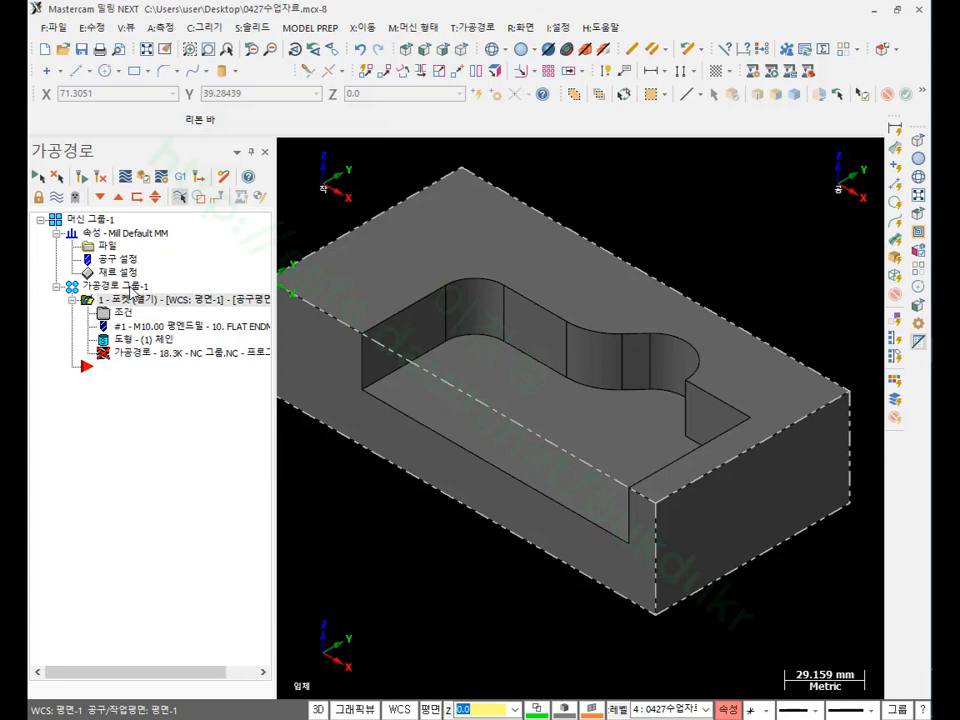
middle_click_drag(561, 392, 768, 351)
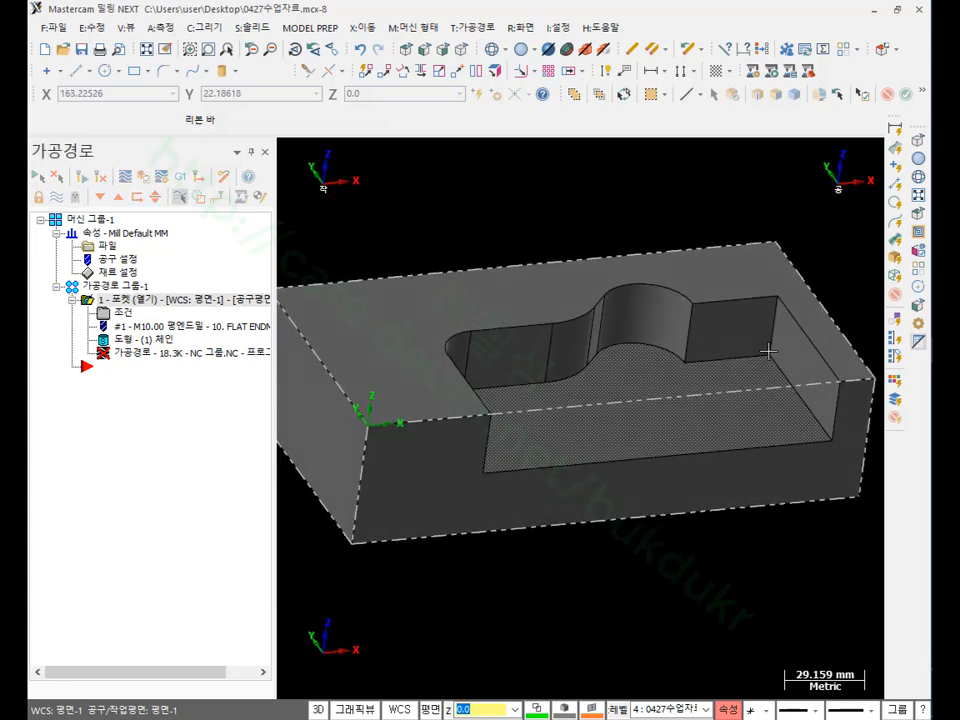
scroll(768, 351, "up", 6)
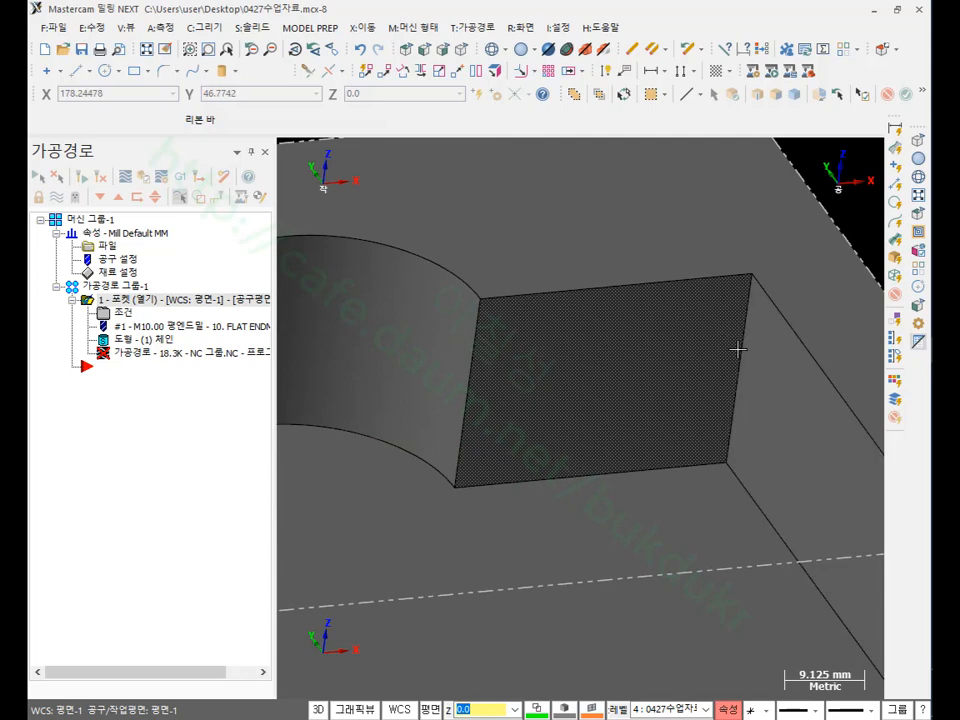
Step: Fillet the pocket's vertical inner corner edge on the +X side with a constant radius of 3 mm
left_click(252, 28)
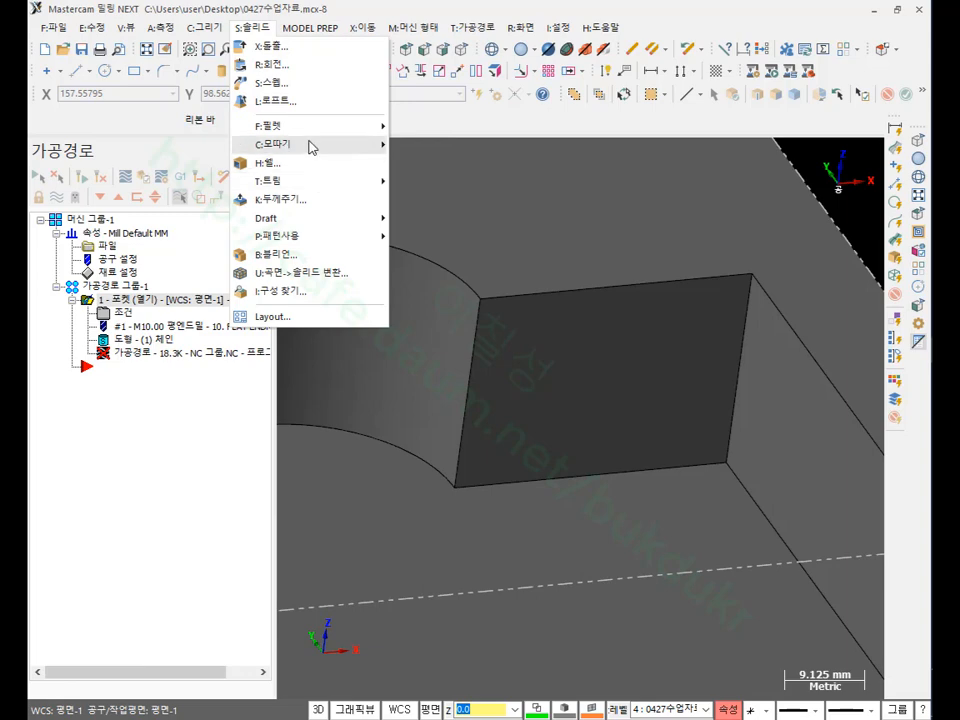
mouse_move(308, 128)
left_click(449, 131)
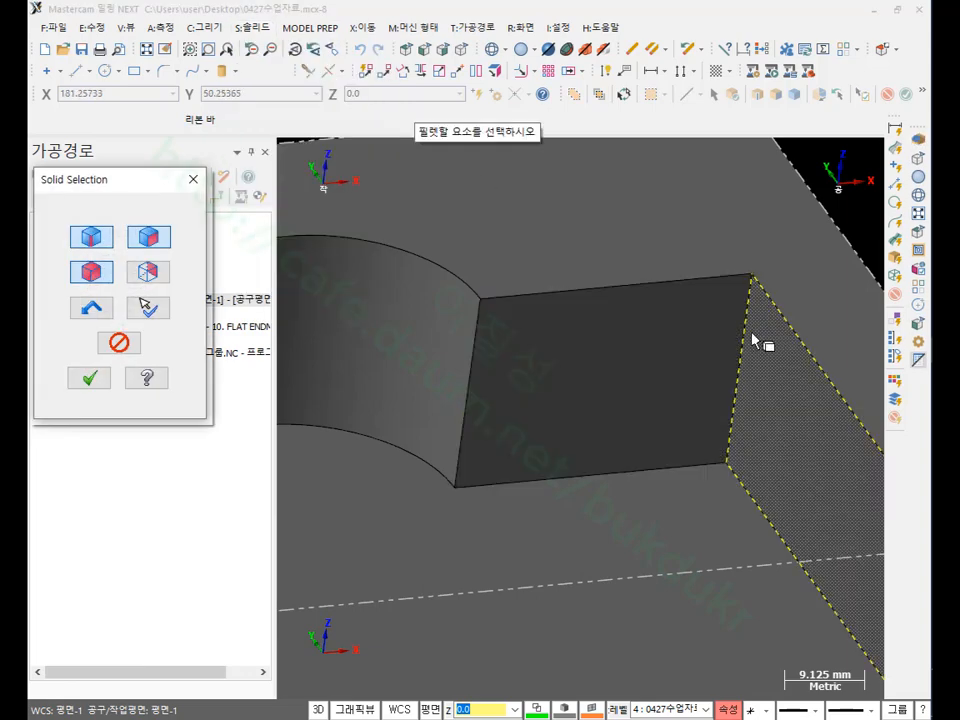
scroll(771, 411, "down", 2)
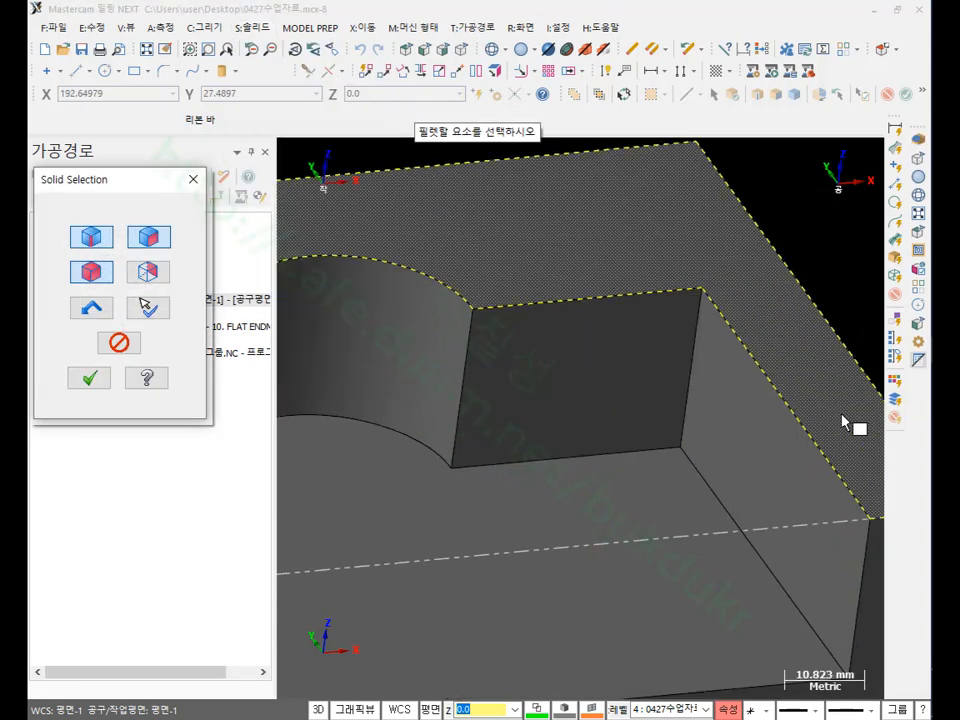
scroll(853, 424, "up", 2)
scroll(670, 368, "down", 2)
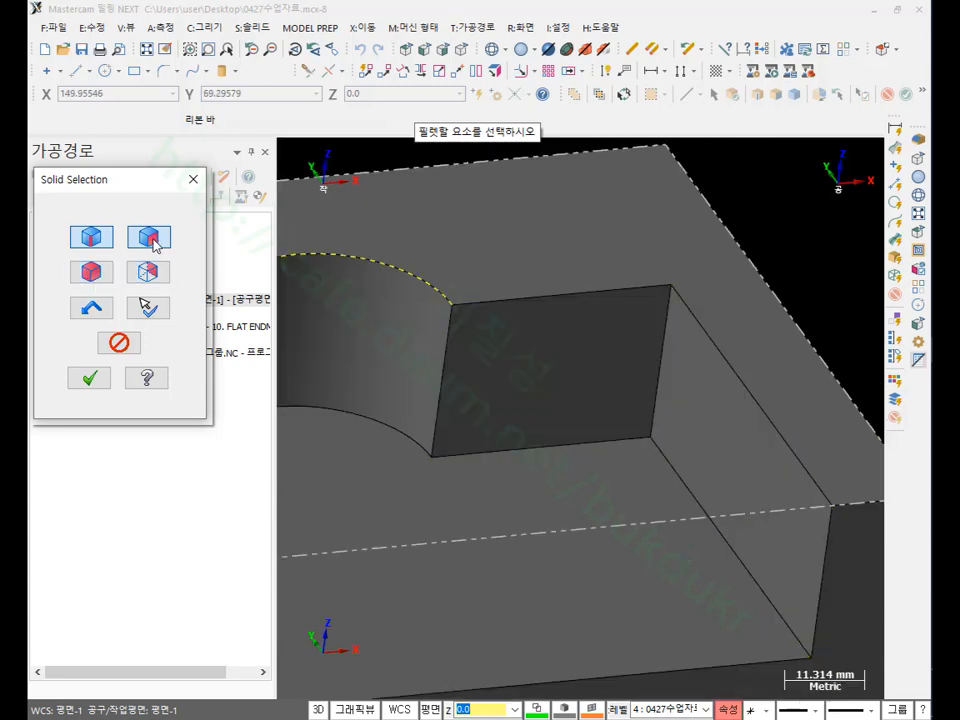
left_click(667, 373)
left_click(89, 377)
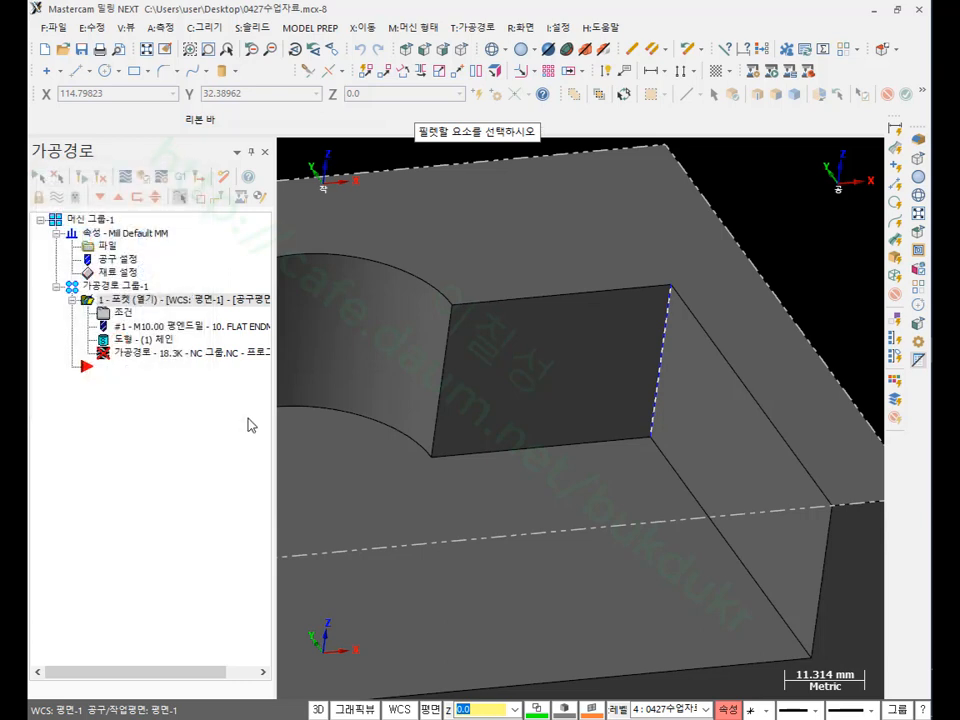
left_click(94, 490)
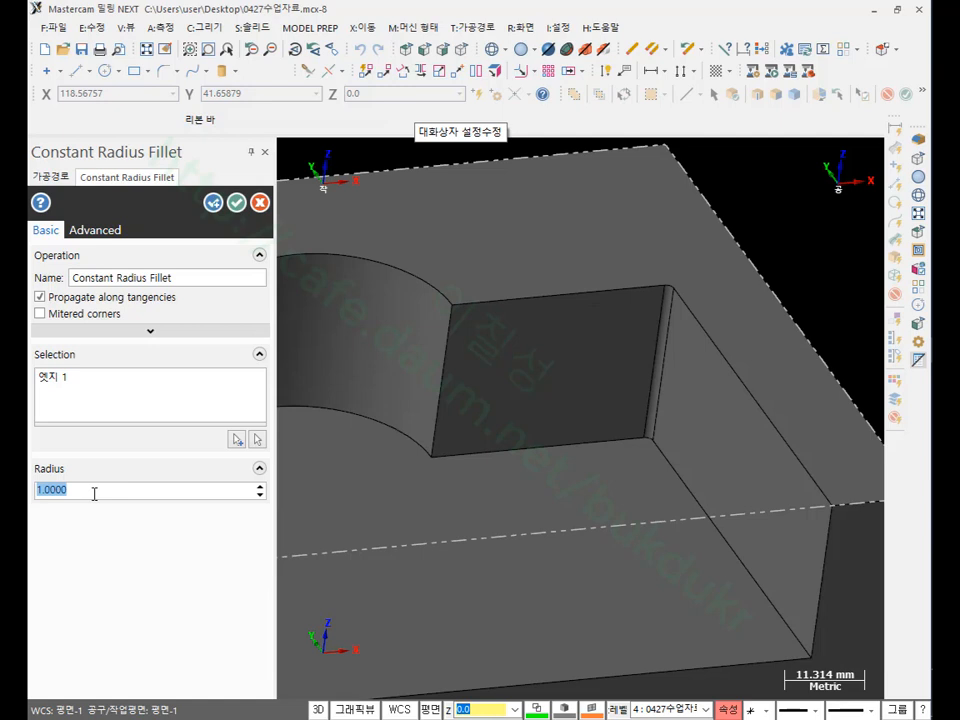
type("3")
left_click(237, 203)
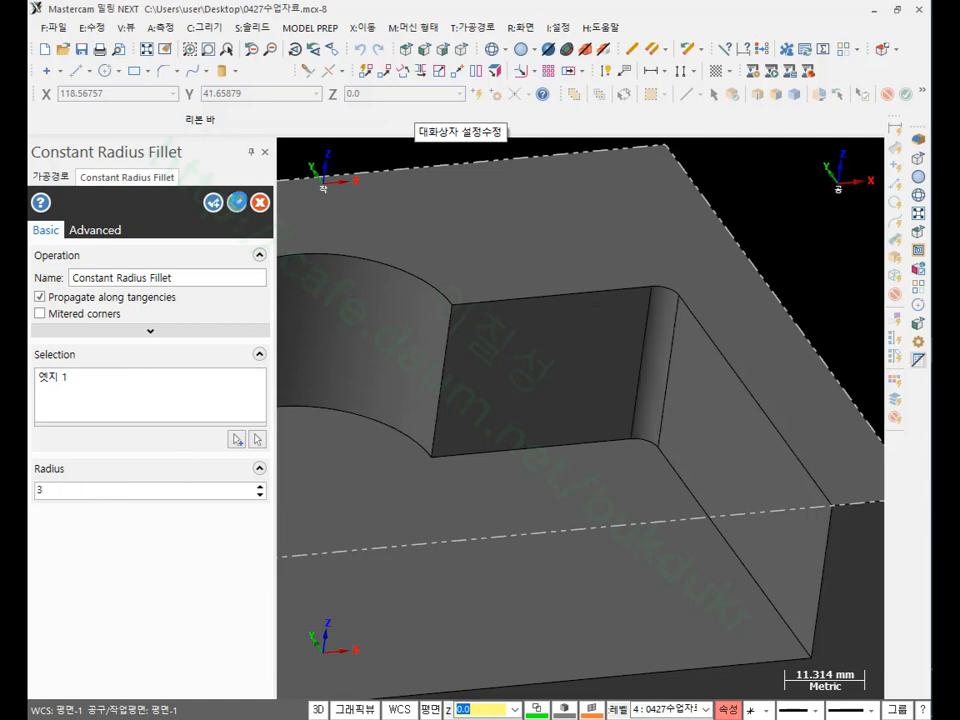
Step: Regenerate the outdated pocket toolpath and inspect it on the block from an isometric view and a rotated angle
left_click(98, 176)
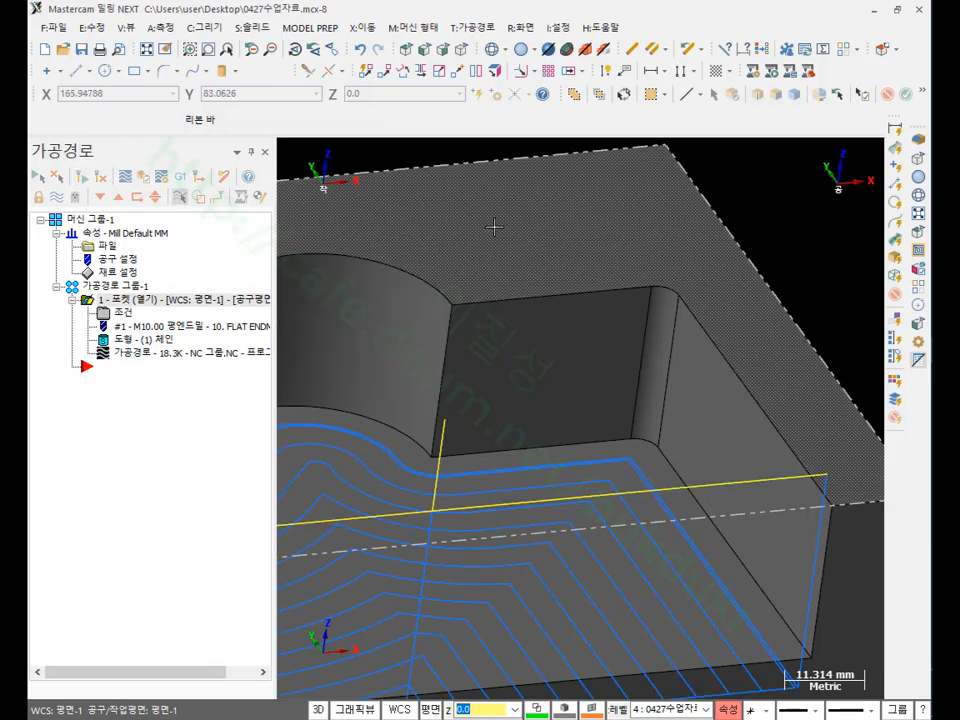
scroll(715, 290, "down", 5)
left_click(463, 50)
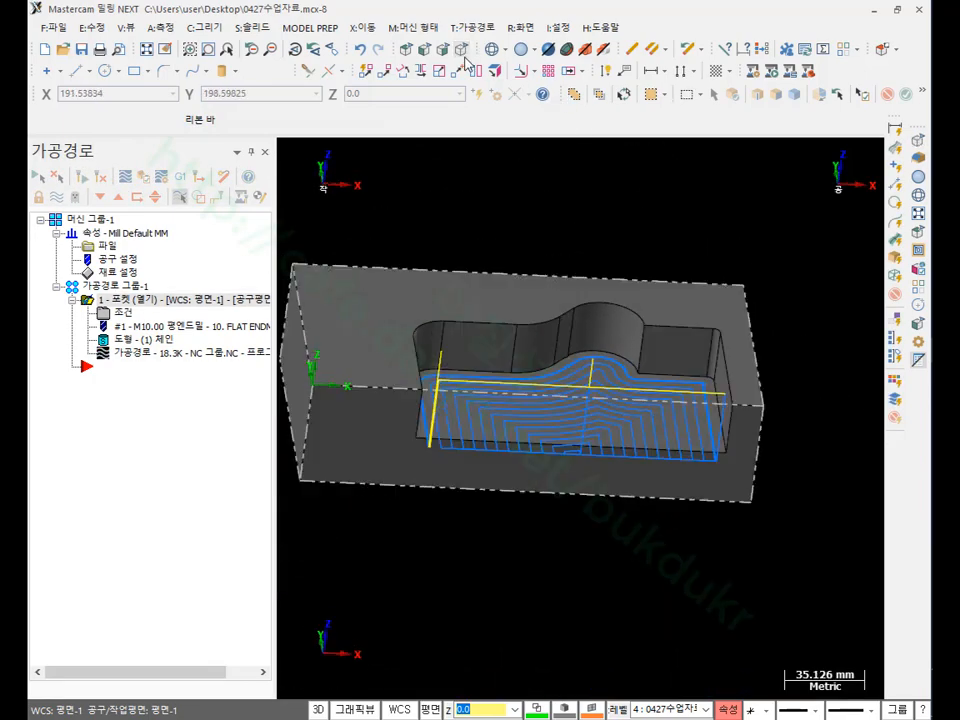
scroll(583, 285, "down", 2)
middle_click_drag(613, 377, 606, 324)
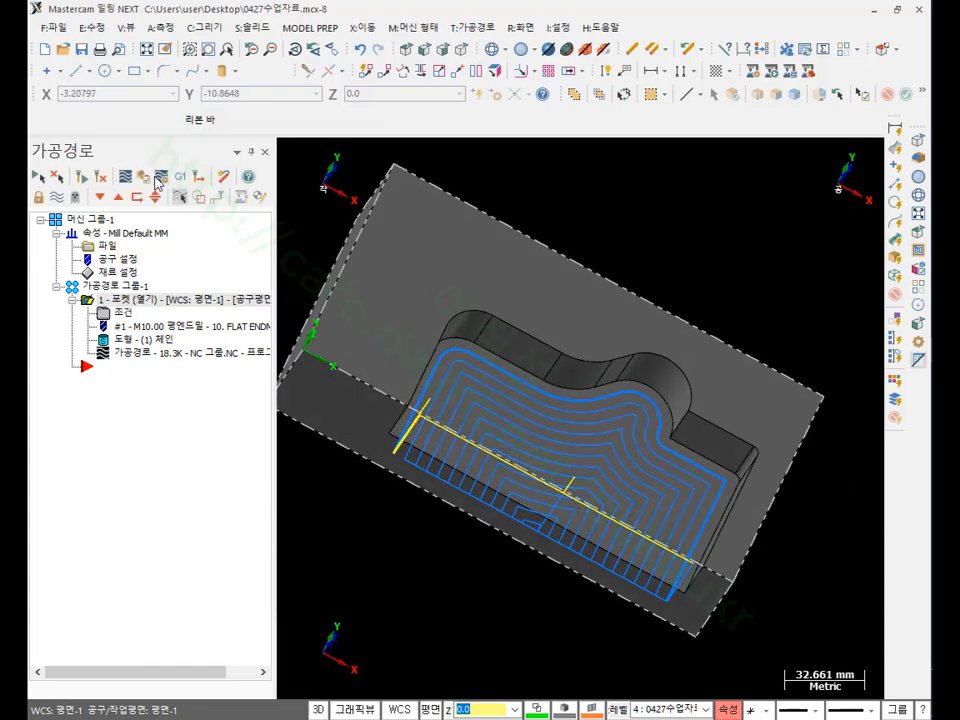
Step: Verify the pocket toolpath to its end in Mastercam Simulator and show the workpiece with the cut stock
left_click(145, 177)
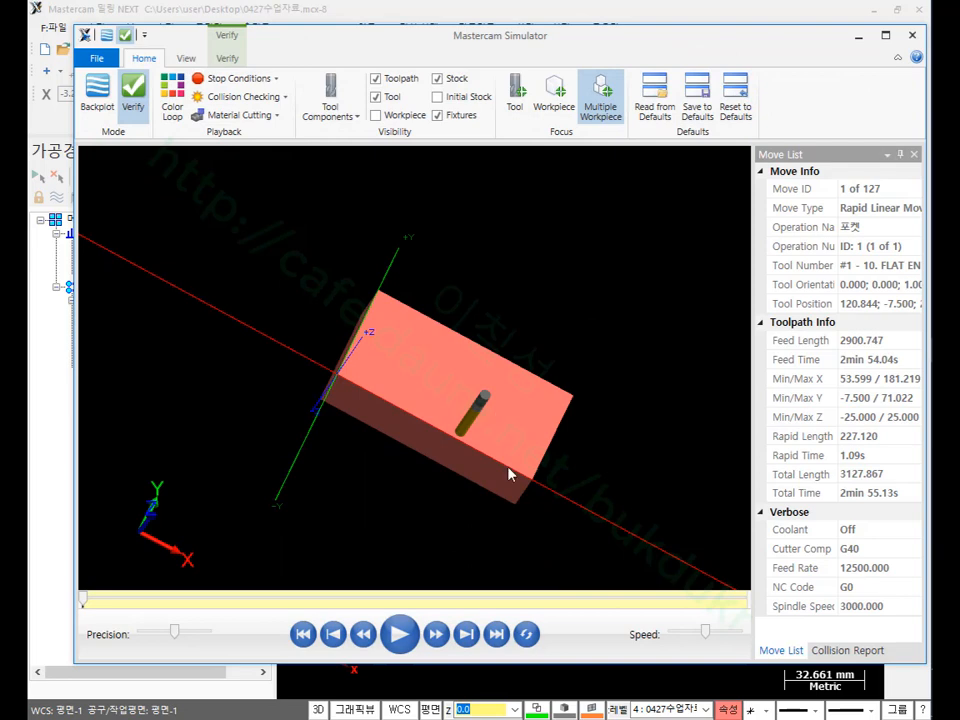
left_click(399, 633)
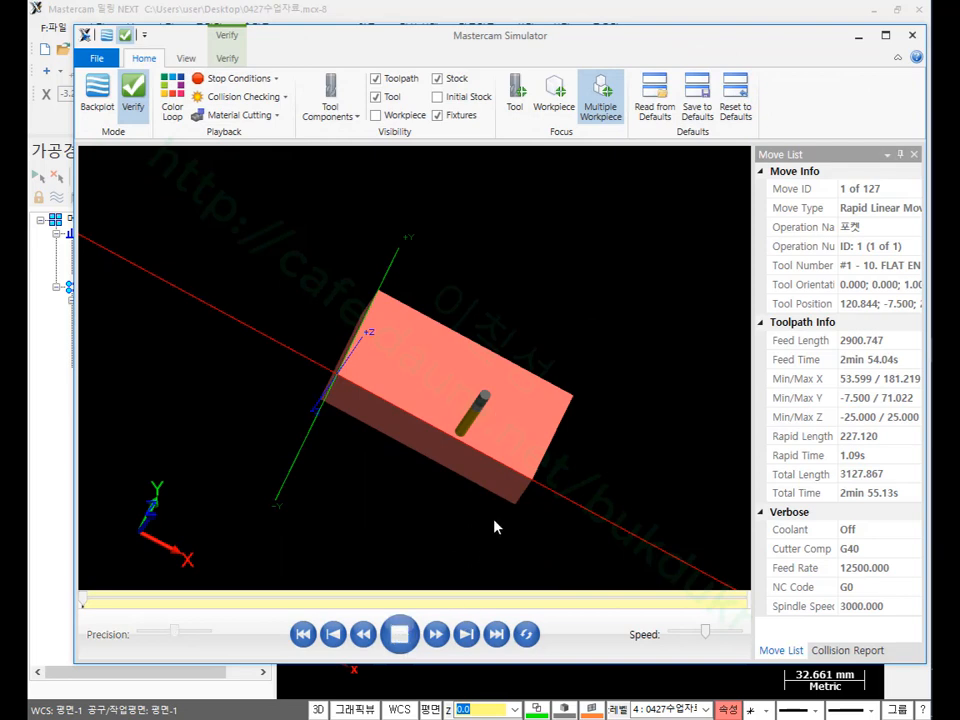
scroll(477, 408, "up", 1)
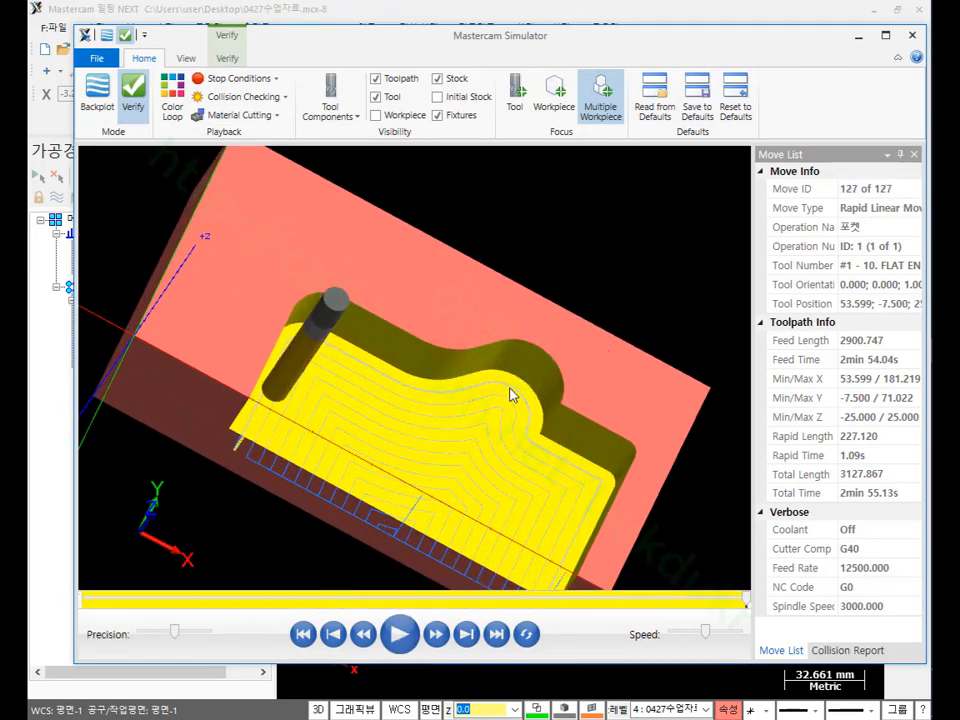
scroll(482, 261, "down", 3)
left_click(398, 116)
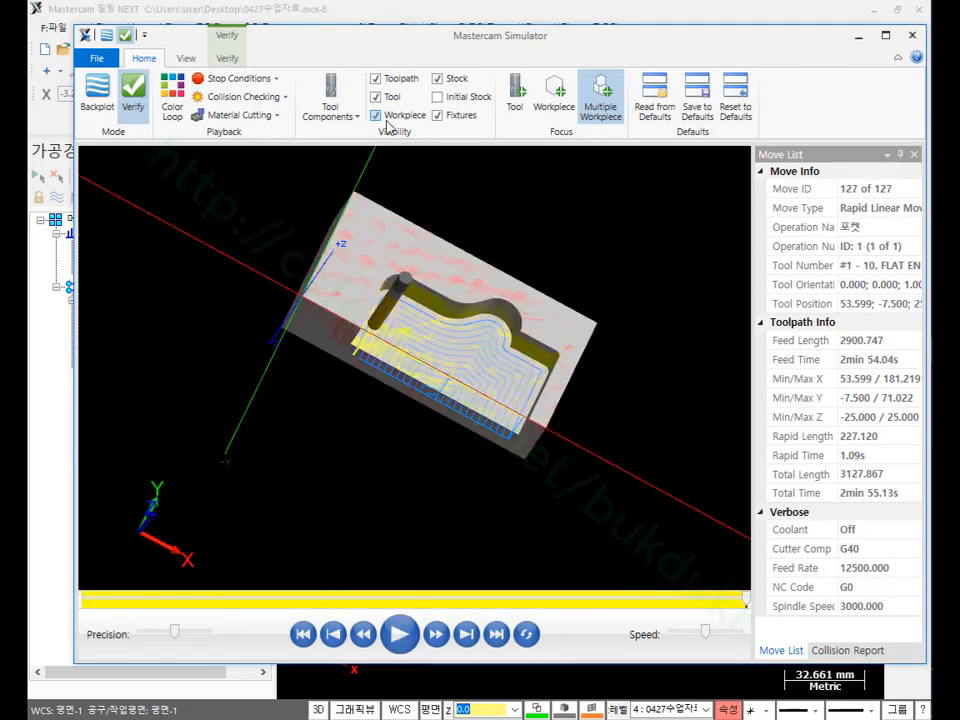
Step: Examine the uncut stock at the pocket's filleted inner corner from close up and as a whole, and leave the simulation
scroll(561, 341, "up", 5)
mouse_move(561, 333)
middle_mouse_down()
mouse_move(596, 294)
mouse_move(606, 326)
mouse_move(574, 330)
middle_mouse_up()
scroll(632, 357, "down", 5)
middle_click_drag(632, 357, 583, 336)
scroll(656, 351, "up", 6)
scroll(673, 334, "up", 4)
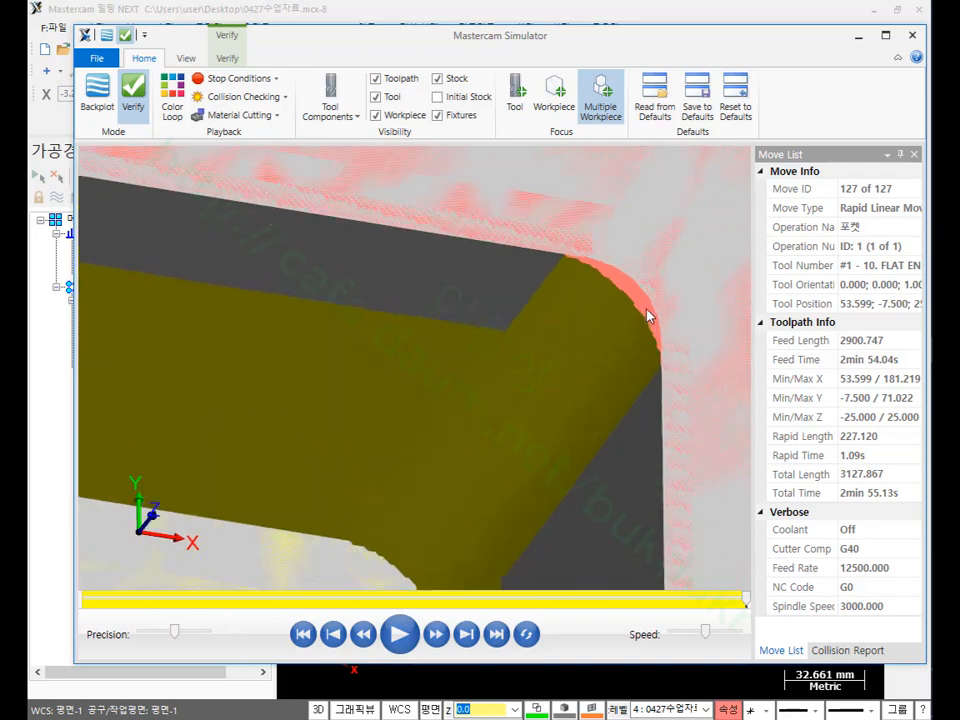
scroll(539, 262, "down", 4)
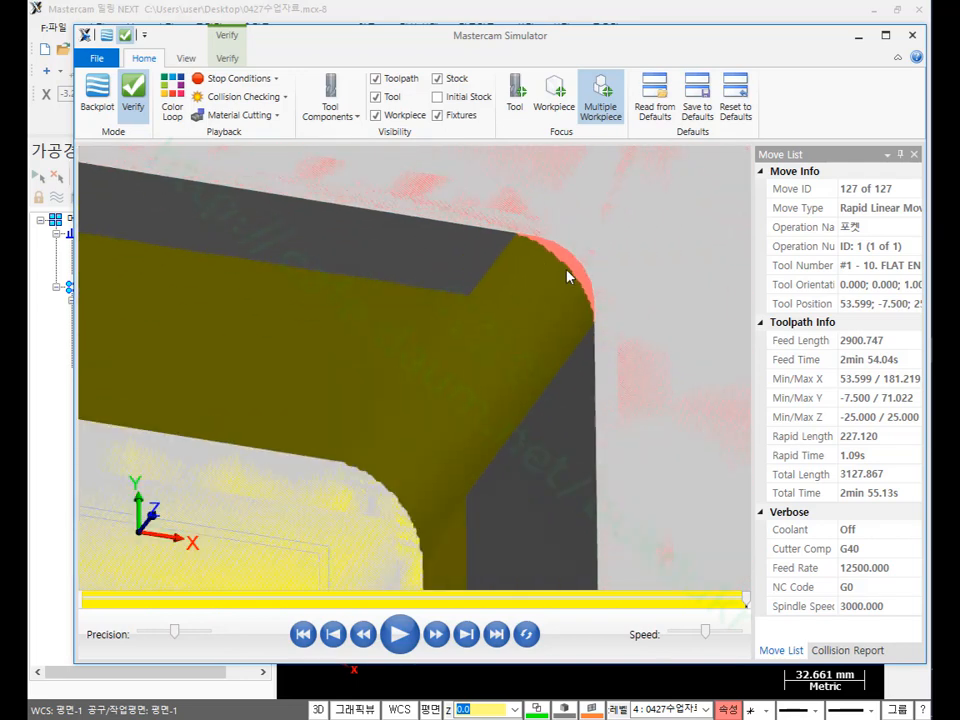
scroll(574, 265, "down", 2)
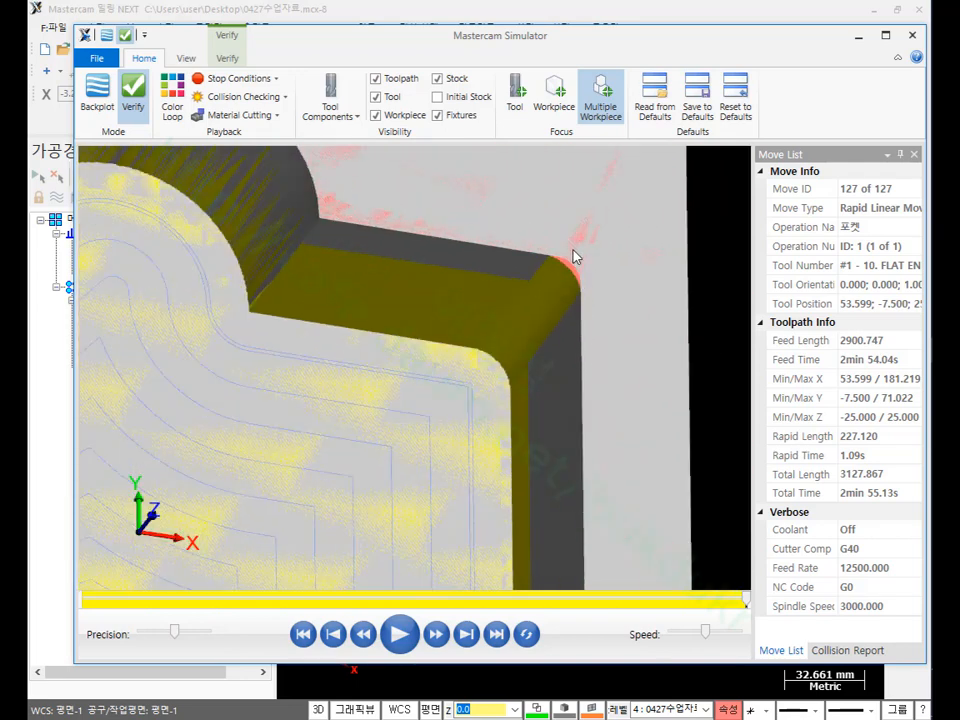
left_click_drag(595, 333, 558, 249)
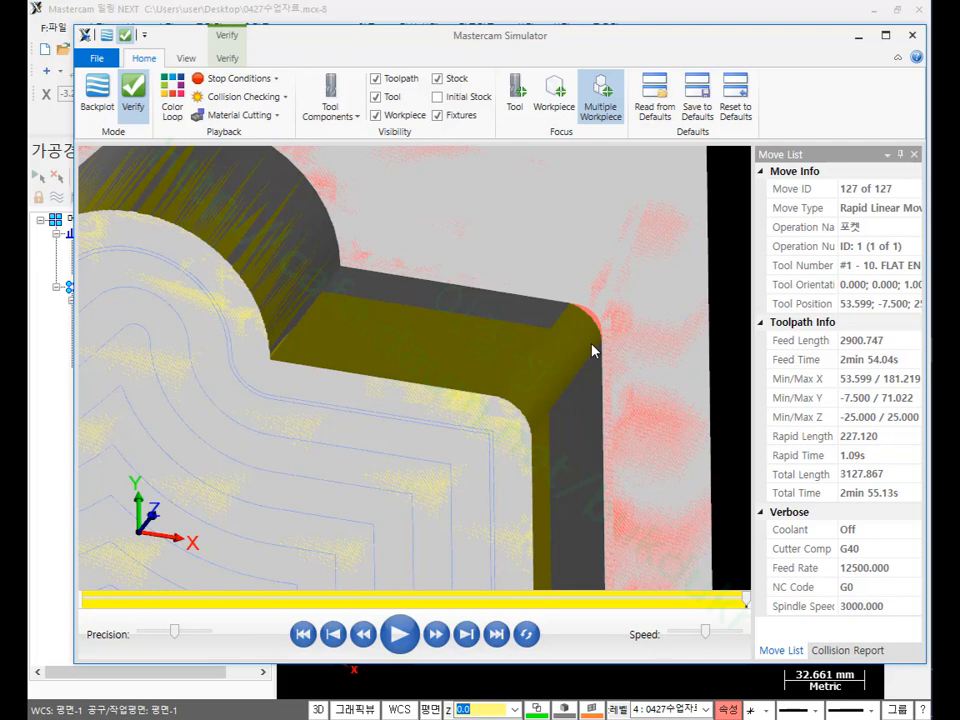
scroll(590, 314, "down", 5)
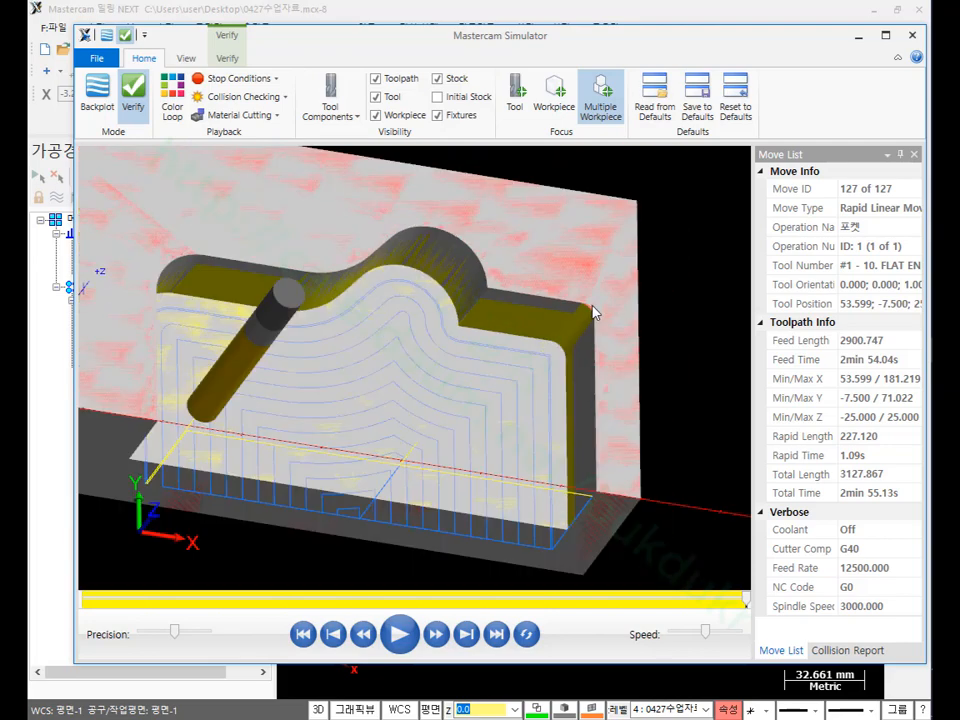
left_click(912, 35)
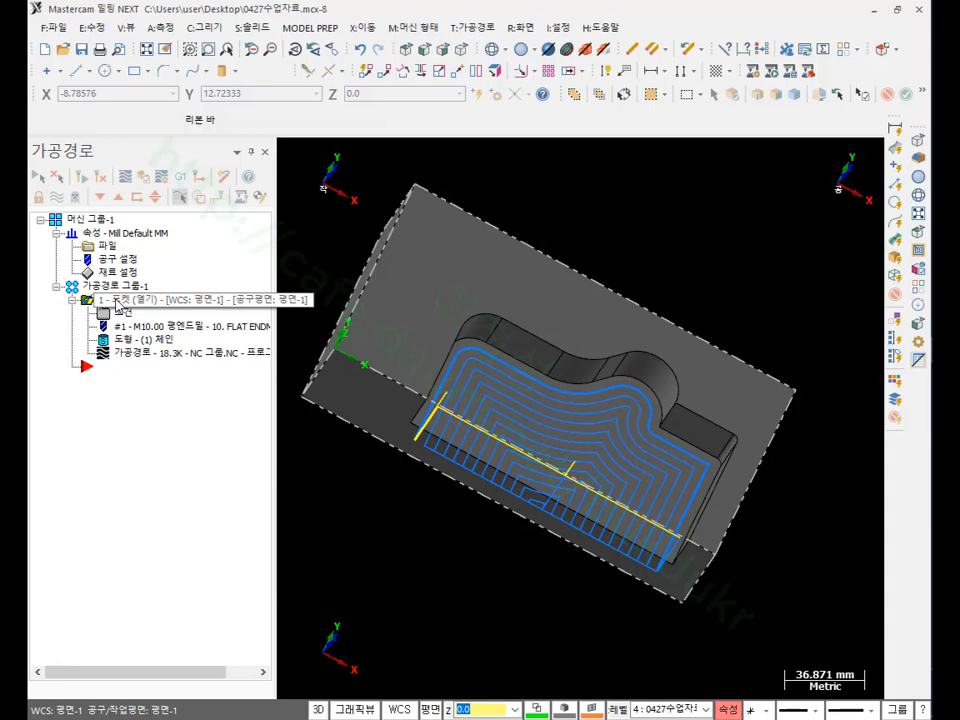
Step: Duplicate the open pocket operation and assign the 4. FLAT ENDMILL tool to the copy
right_click_drag(118, 302, 141, 421)
left_click(196, 485)
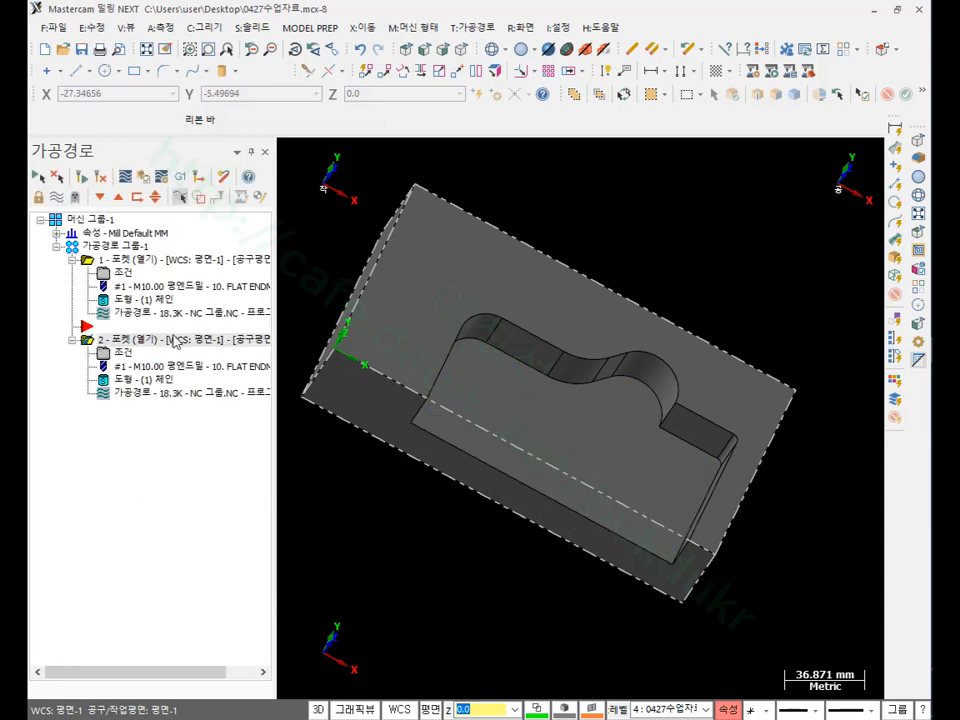
left_click(122, 356)
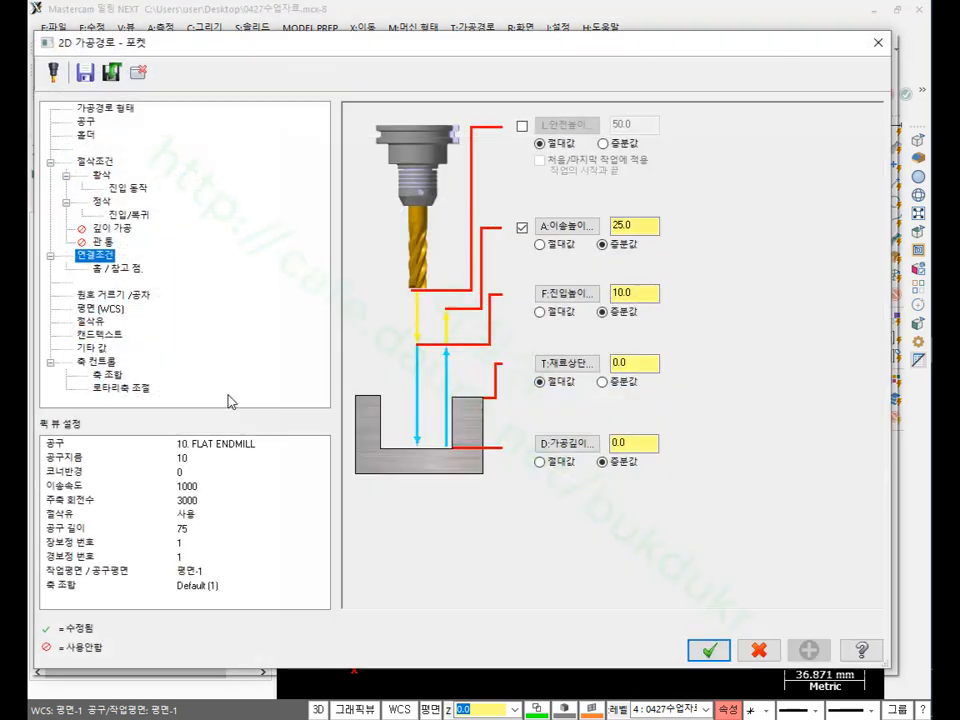
left_click(90, 121)
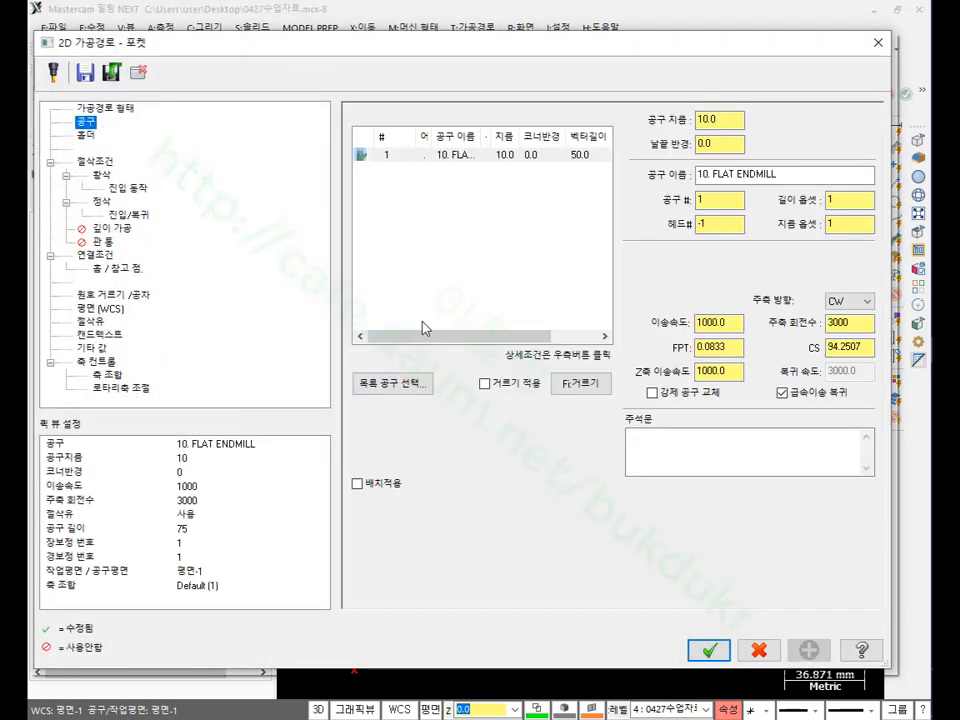
left_click(391, 383)
double_click(150, 177)
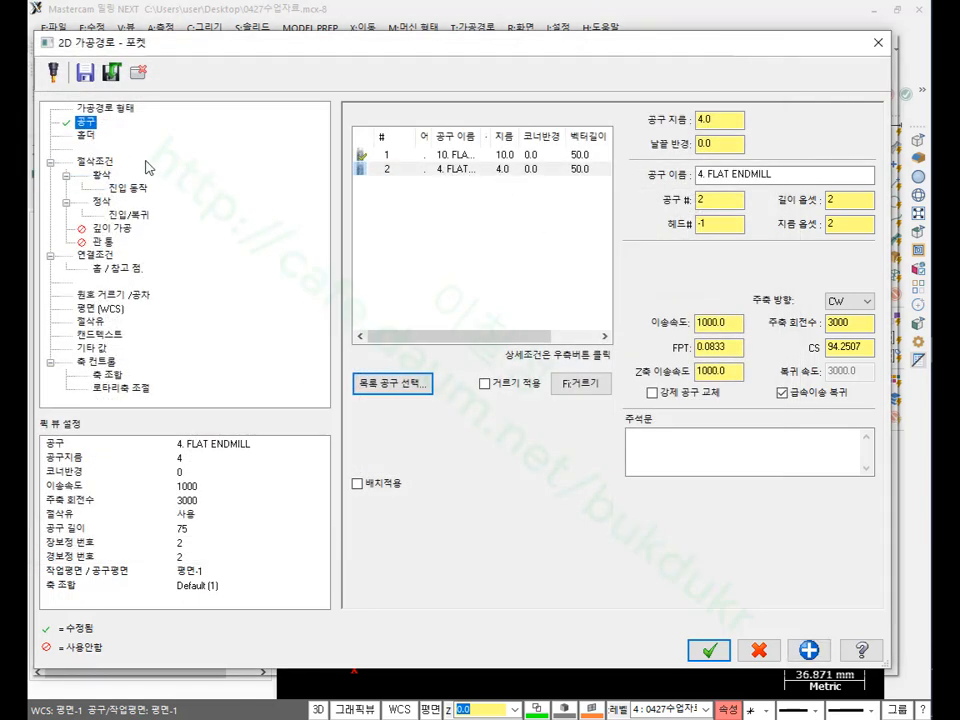
Step: Change the copied operation's pocket type to remachining (재가공), with the remaining area based on a specified tool diameter of 10
left_click(95, 161)
left_click(744, 148)
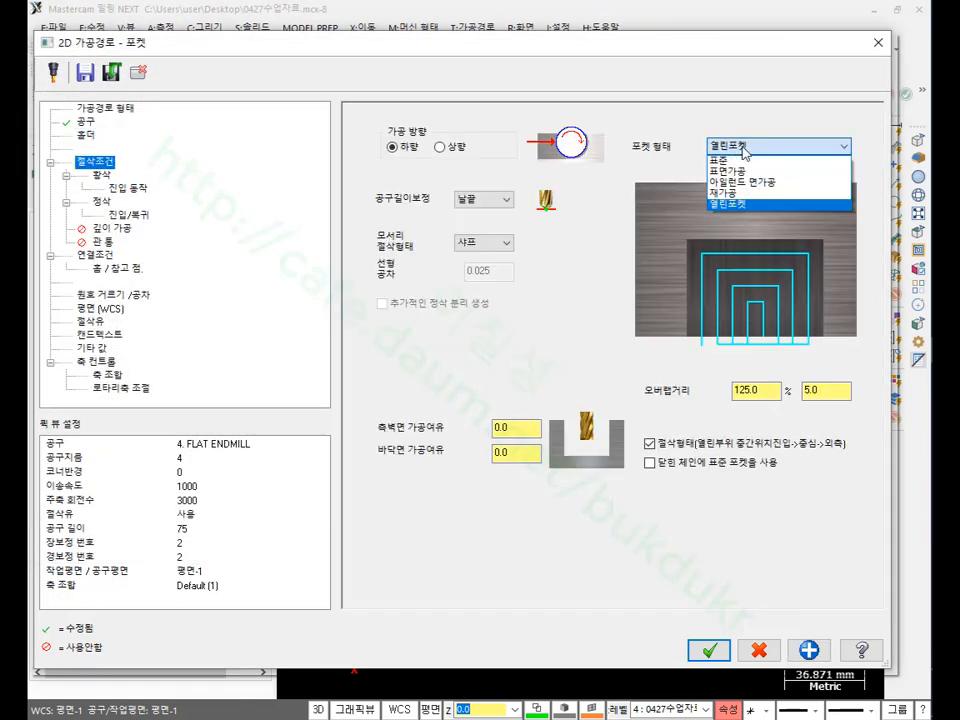
left_click(729, 193)
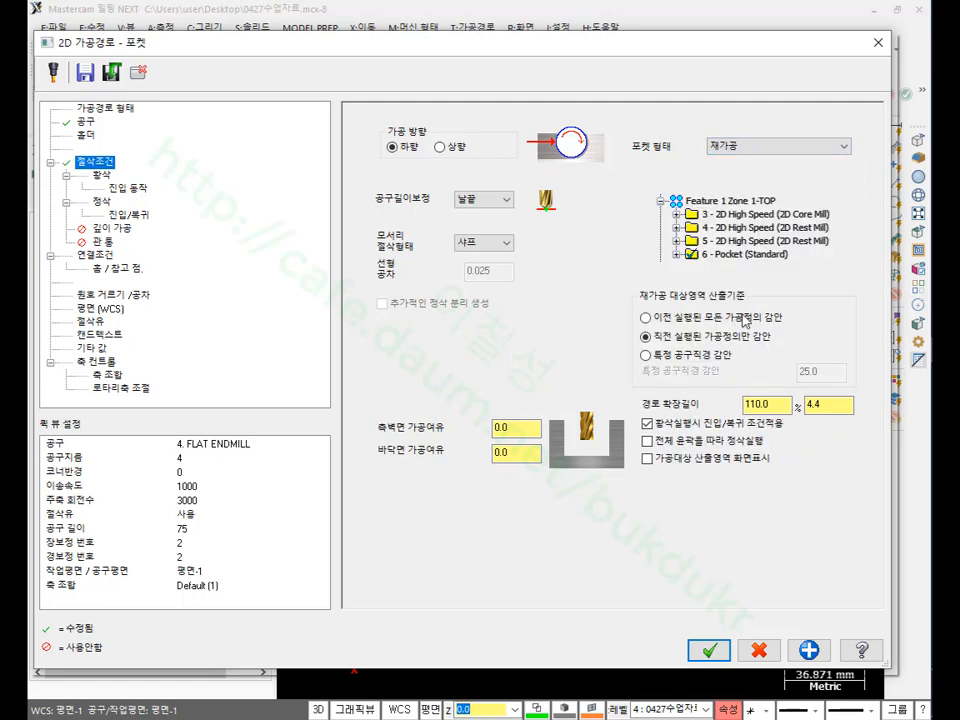
left_click(645, 355)
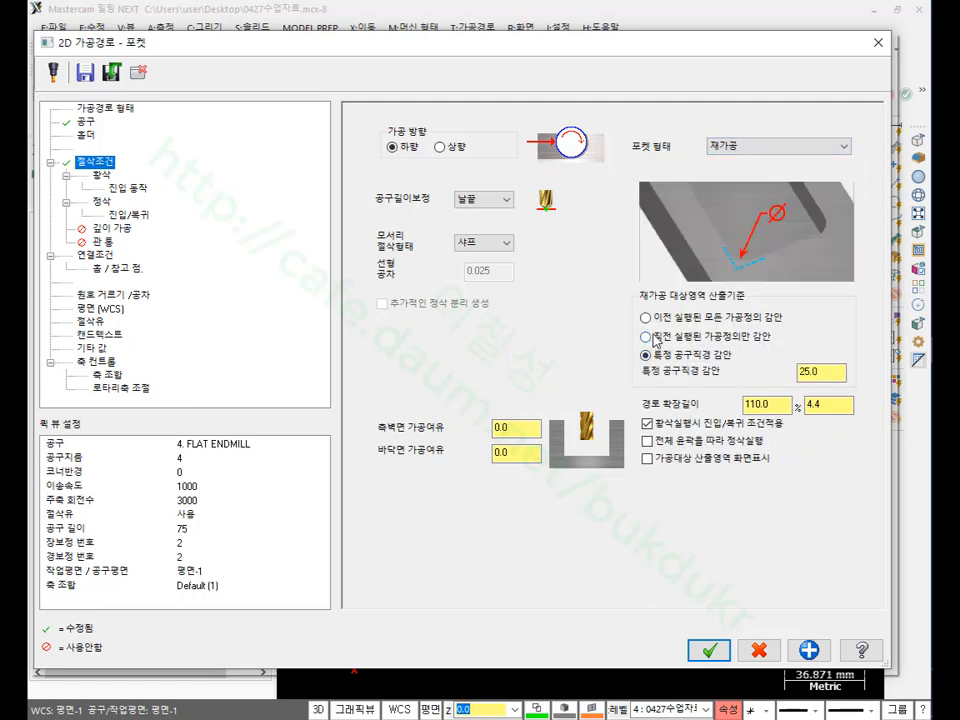
double_click(820, 372)
type("10")
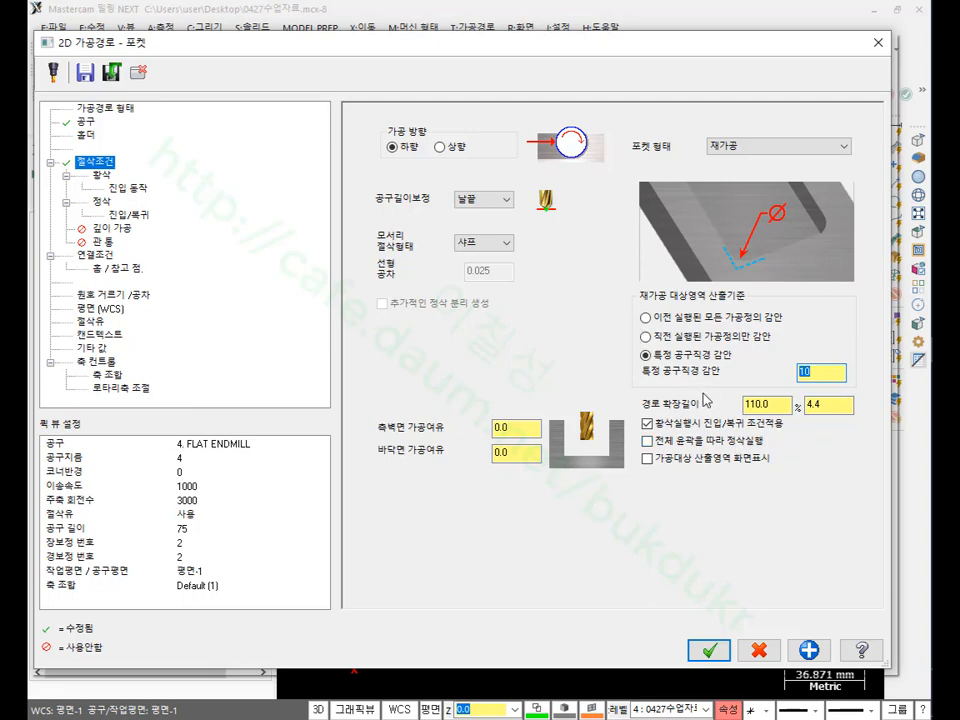
left_click(709, 650)
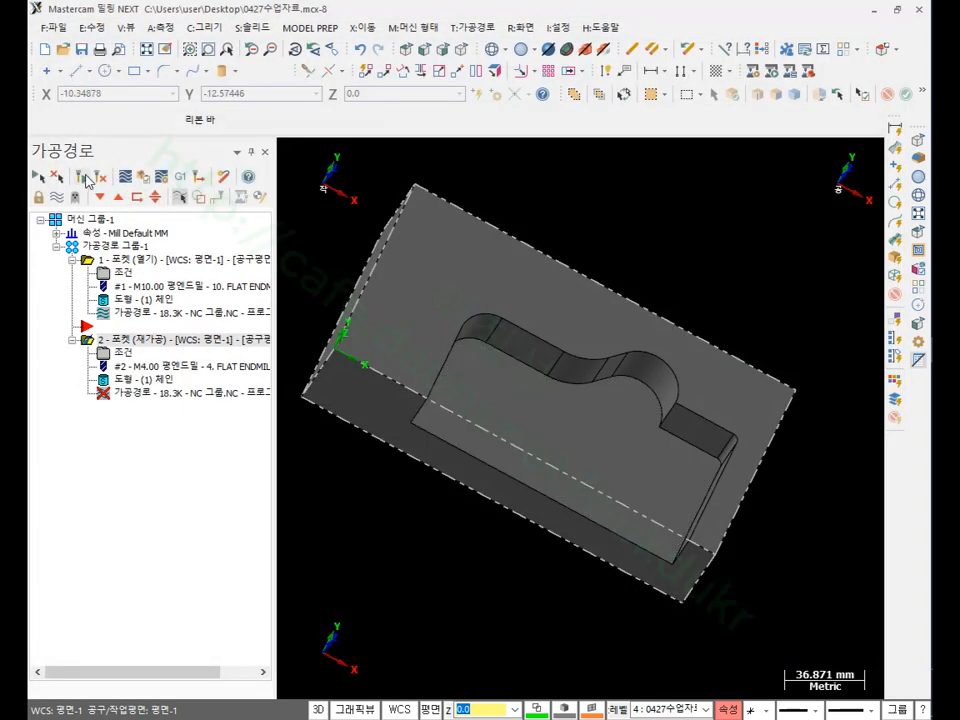
Step: Regenerate the remachining toolpath and compare it with the open pocket toolpath around the filleted corner
left_click(87, 179)
scroll(718, 443, "up", 3)
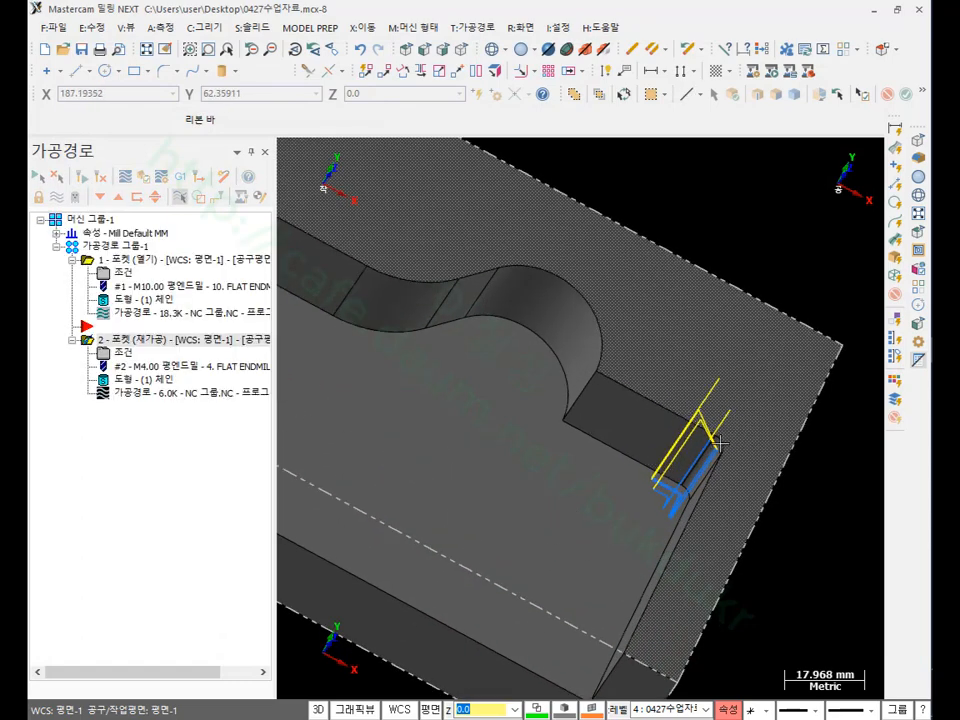
scroll(718, 443, "up", 2)
mouse_move(718, 443)
middle_mouse_down()
mouse_move(820, 405)
mouse_move(872, 479)
mouse_move(842, 482)
middle_mouse_up()
scroll(842, 482, "down", 5)
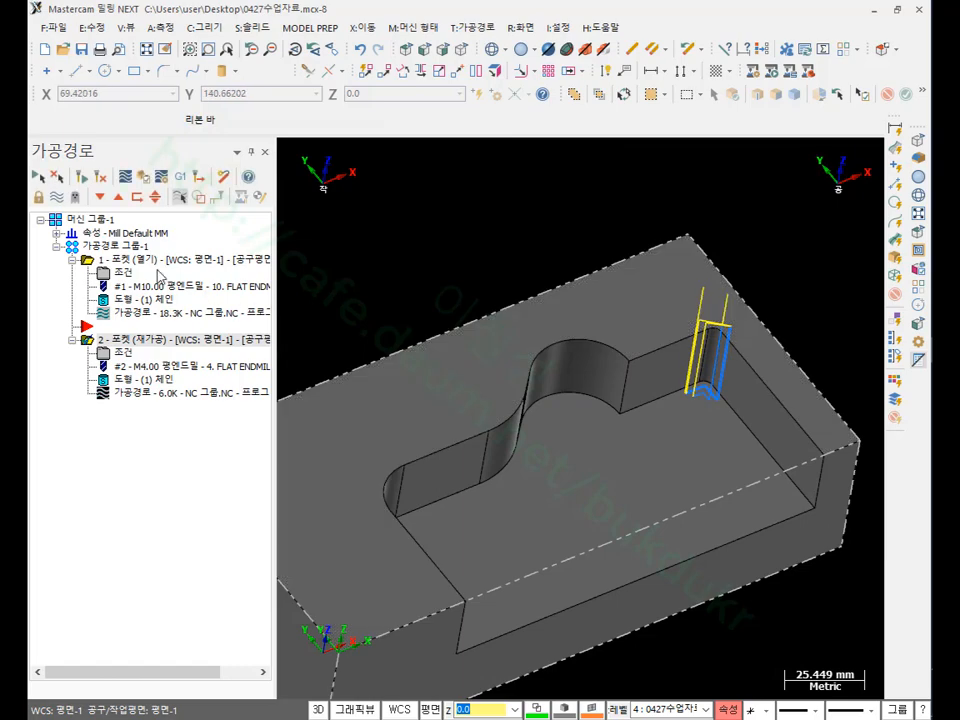
left_click(150, 259)
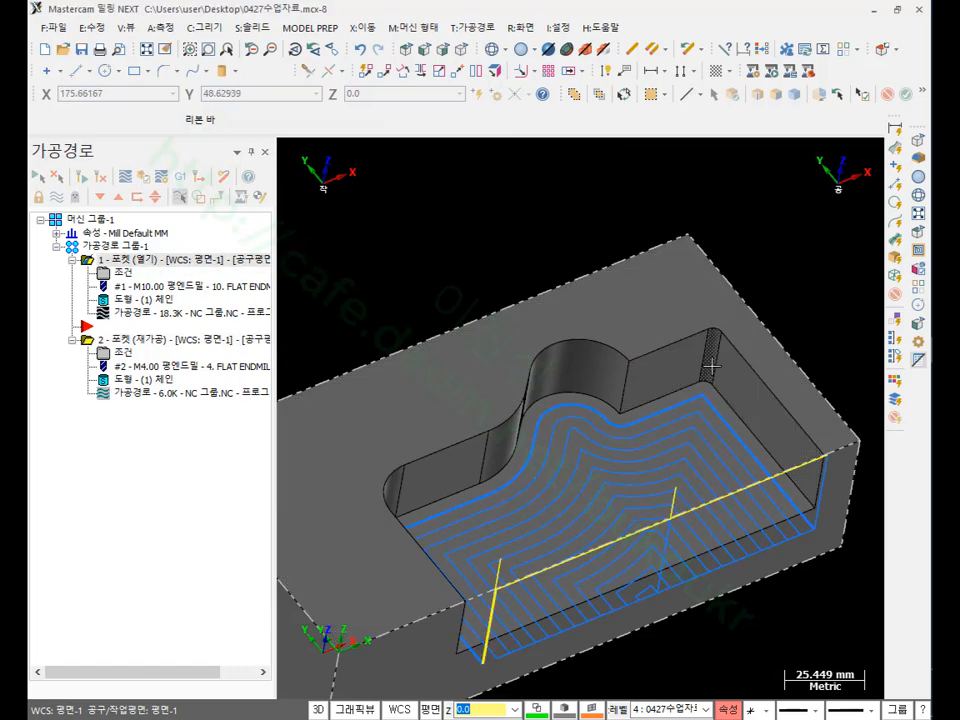
left_click(166, 340)
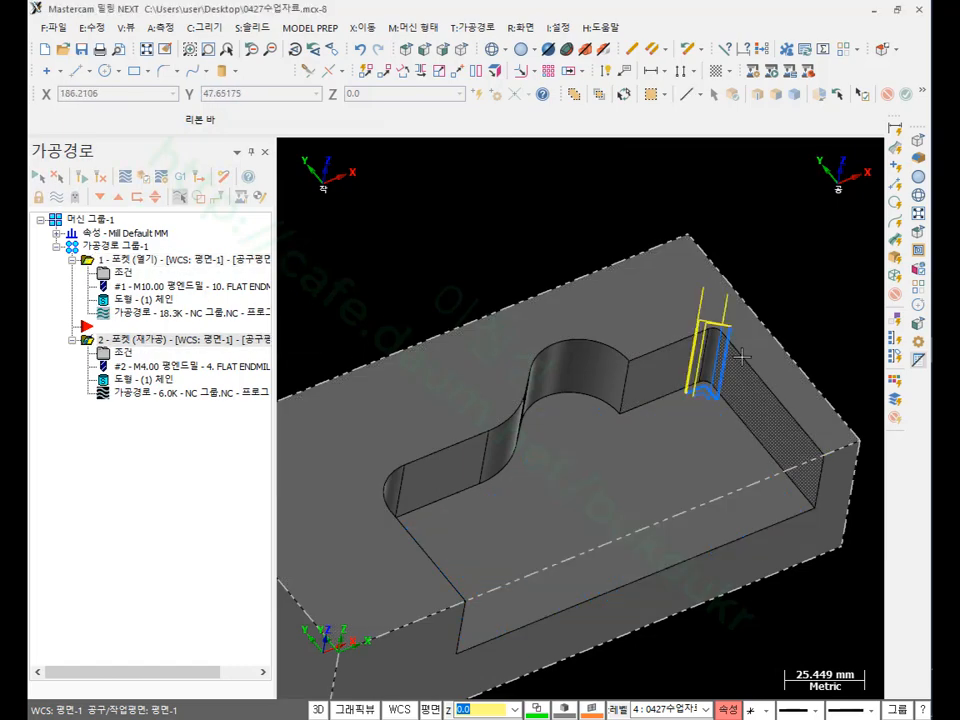
scroll(743, 355, "up", 10)
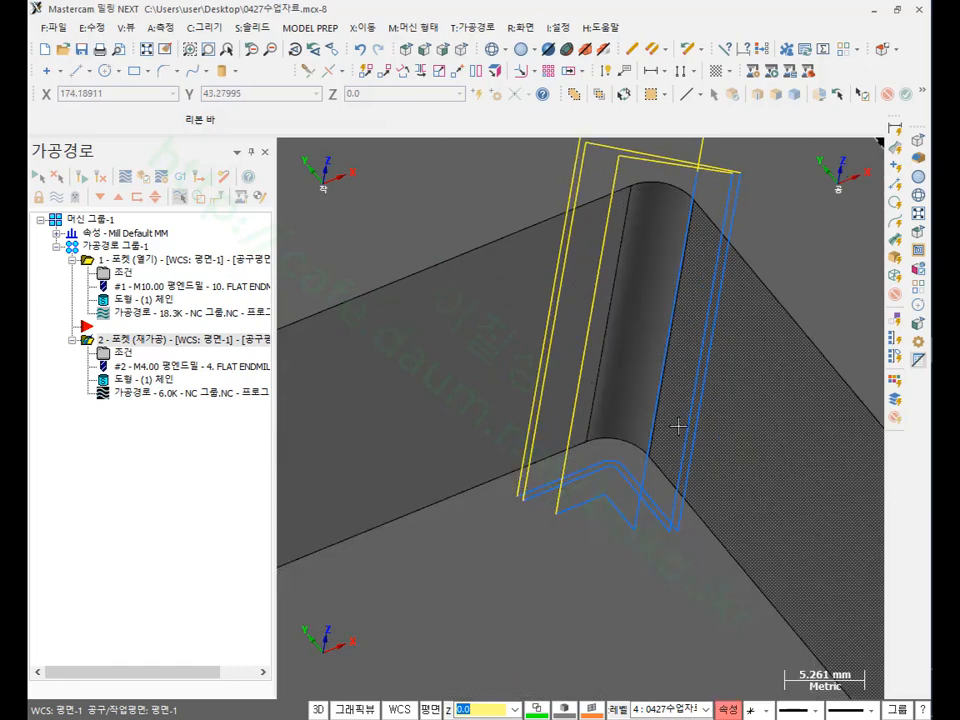
middle_click_drag(681, 420, 640, 400)
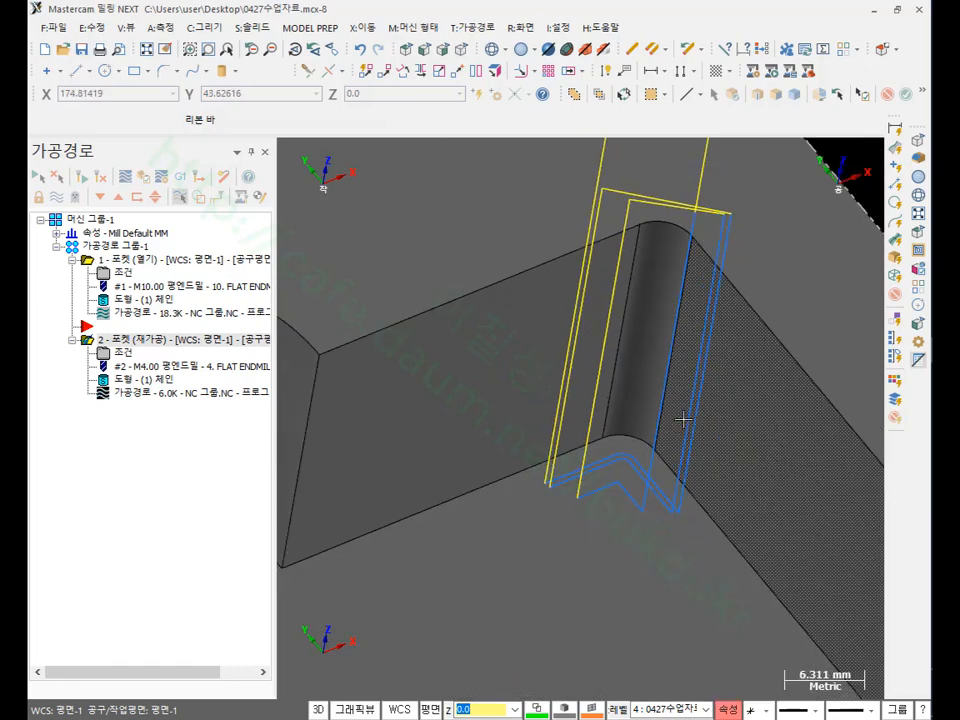
Step: Enable depth cuts with a maximum rough step of 2.0 and keep tool down for the remachining pocket, and regenerate it
left_click(121, 355)
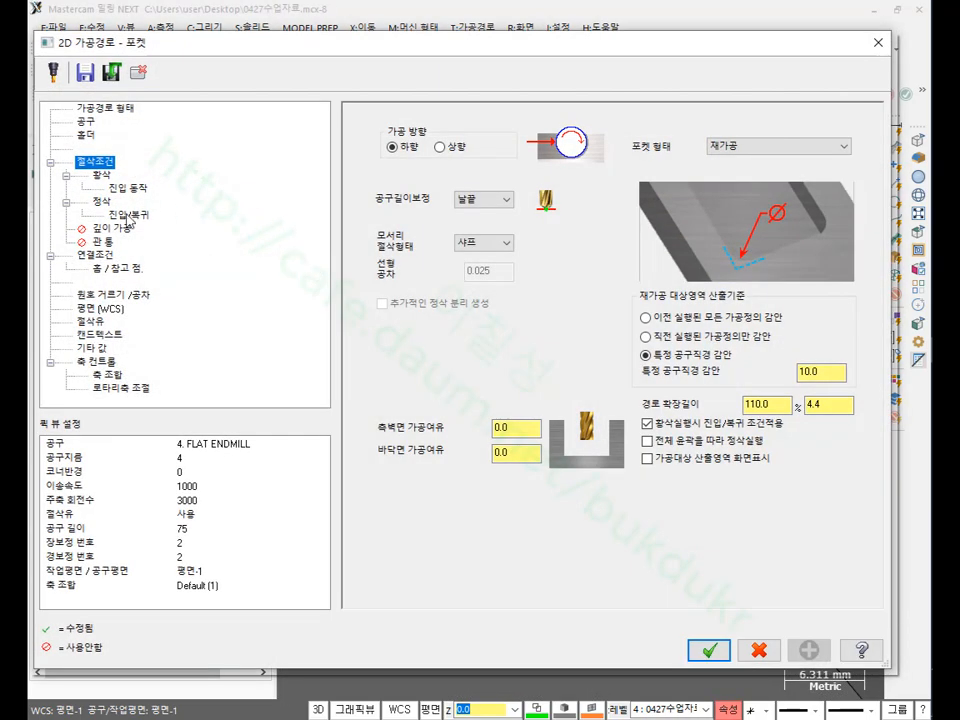
left_click(112, 228)
left_click(383, 127)
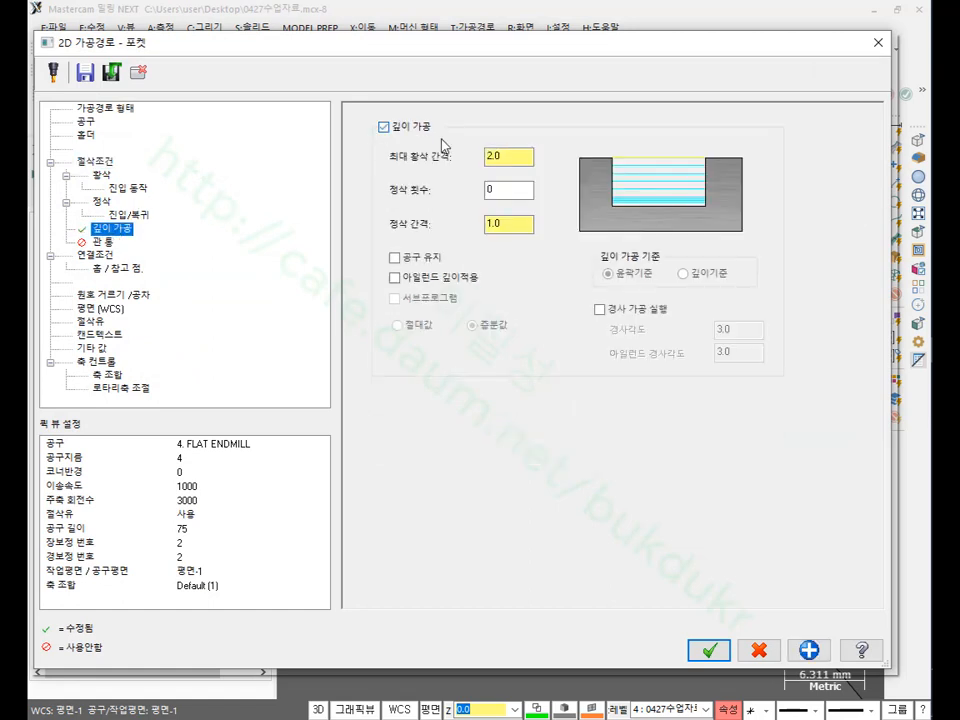
left_click(509, 156)
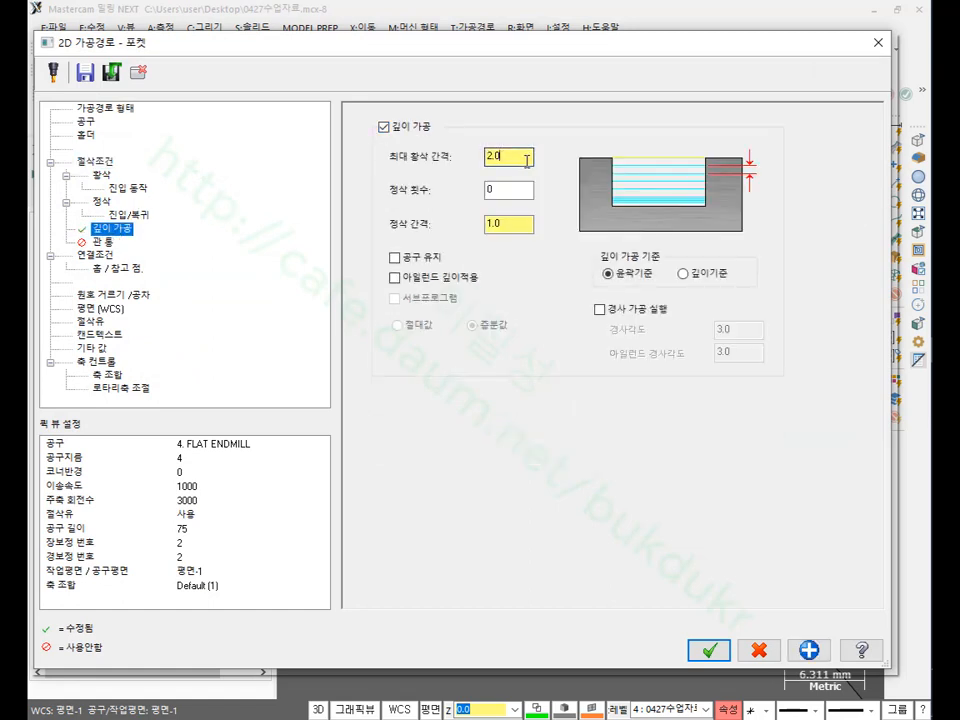
left_click(418, 258)
left_click(709, 650)
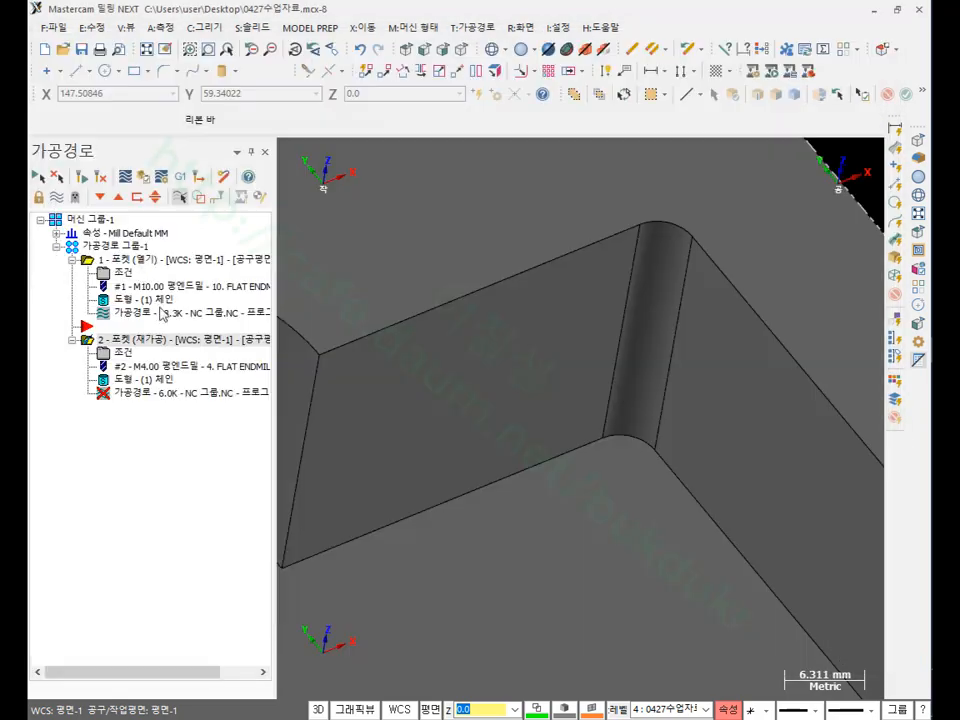
scroll(703, 410, "down", 2)
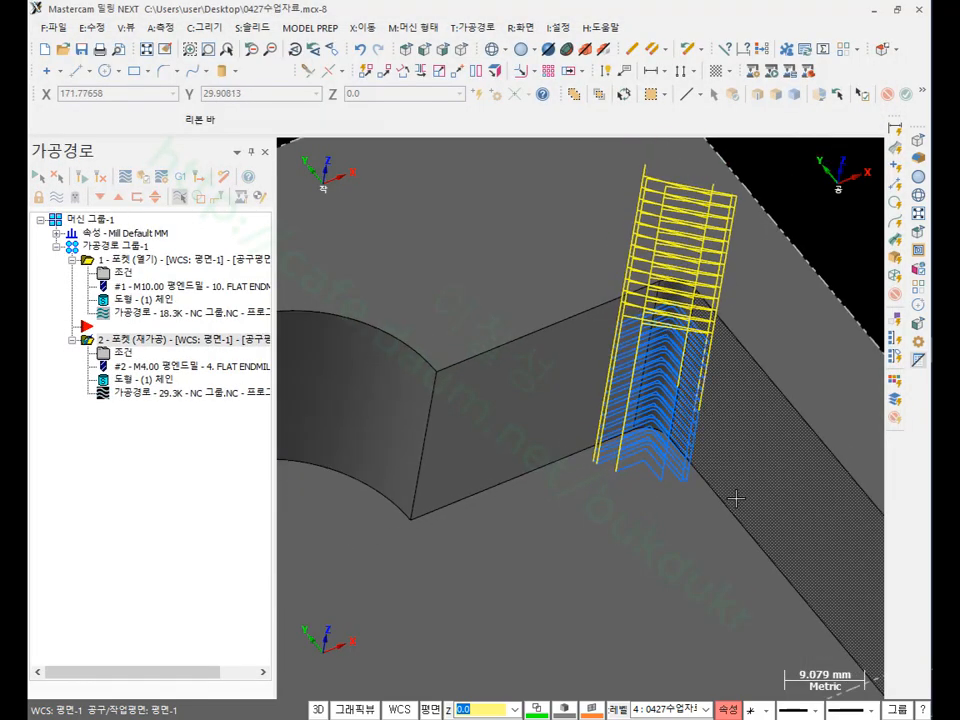
Step: Backplot the remachining toolpath partway through its depth passes at the filleted corner and close the backplot
left_click(140, 394)
scroll(387, 392, "down", 2)
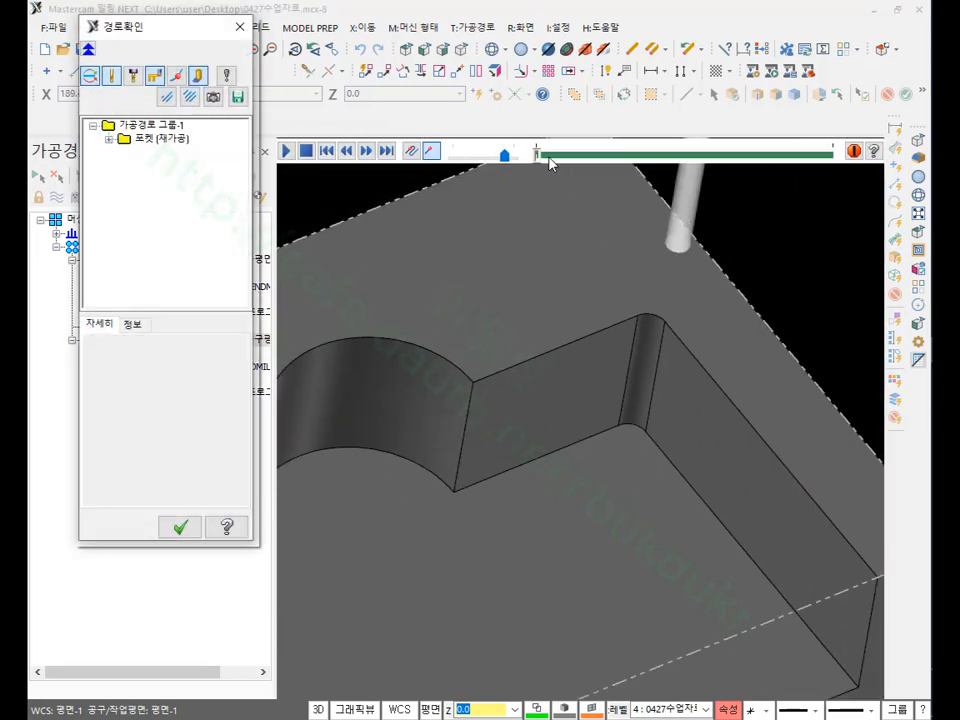
left_click_drag(537, 153, 728, 157)
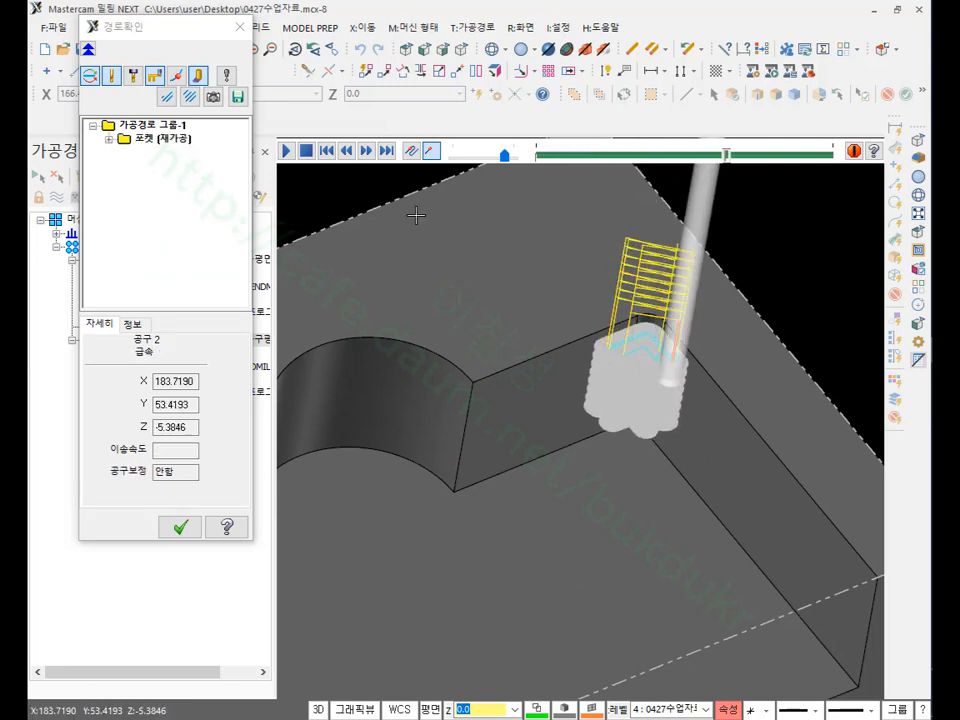
left_click(181, 527)
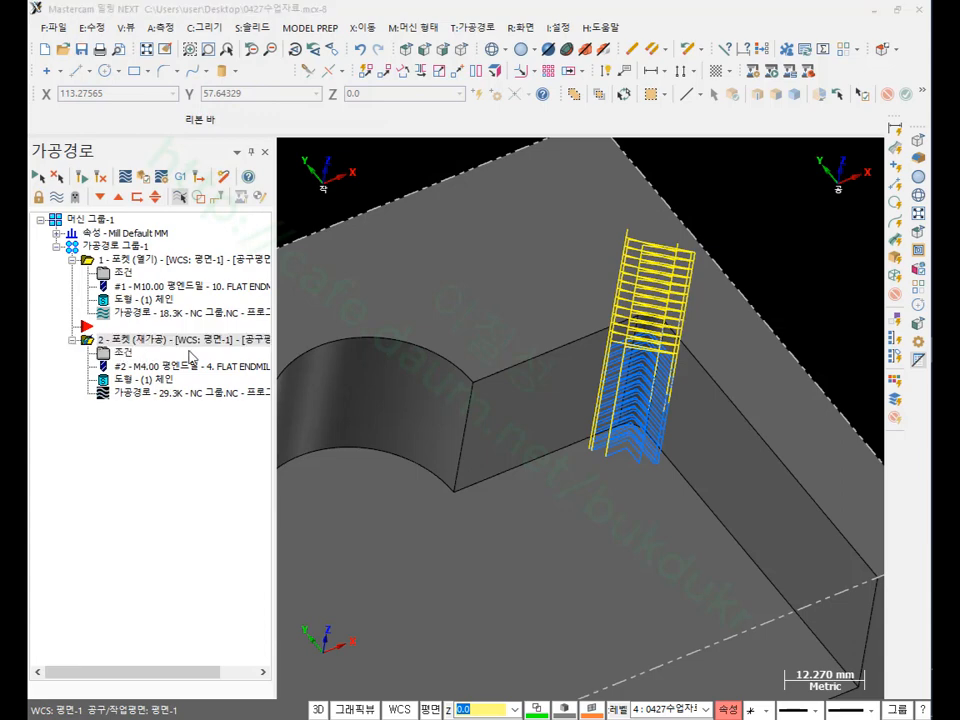
Step: Review the remachining pocket's finishing, roughing, entry motion, depth cut and linking parameters, and accept them
left_click(123, 352)
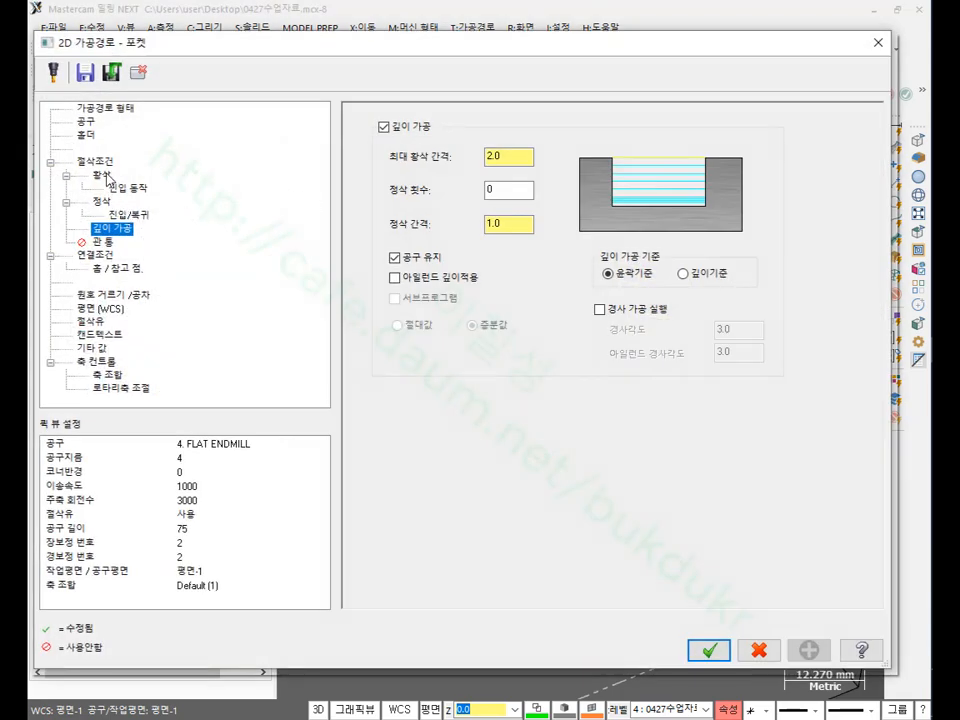
left_click(103, 202)
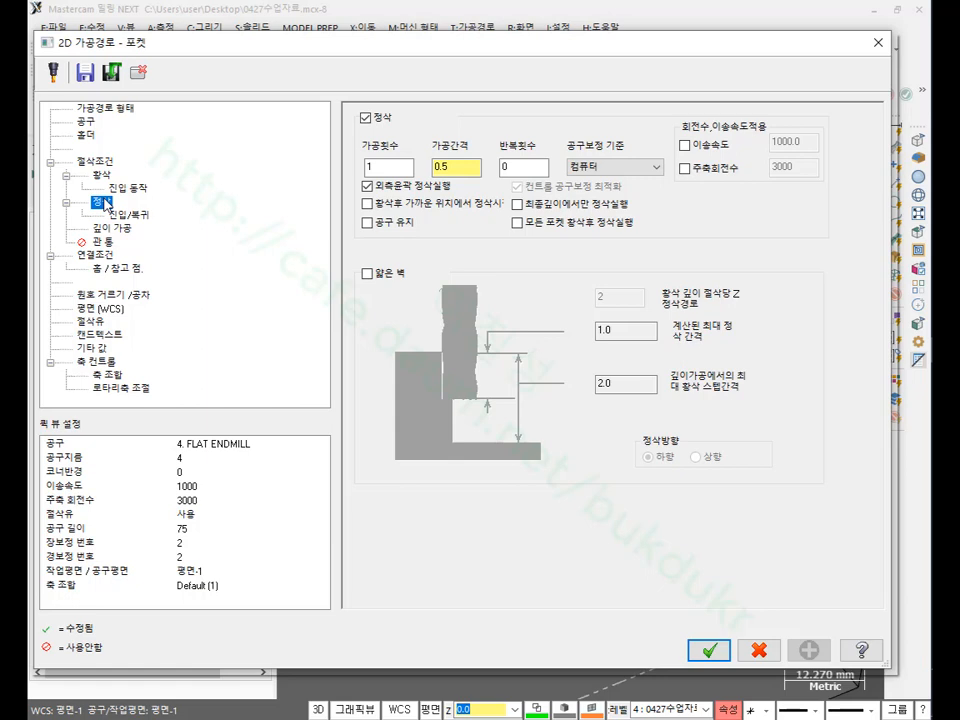
left_click(379, 205)
left_click(103, 177)
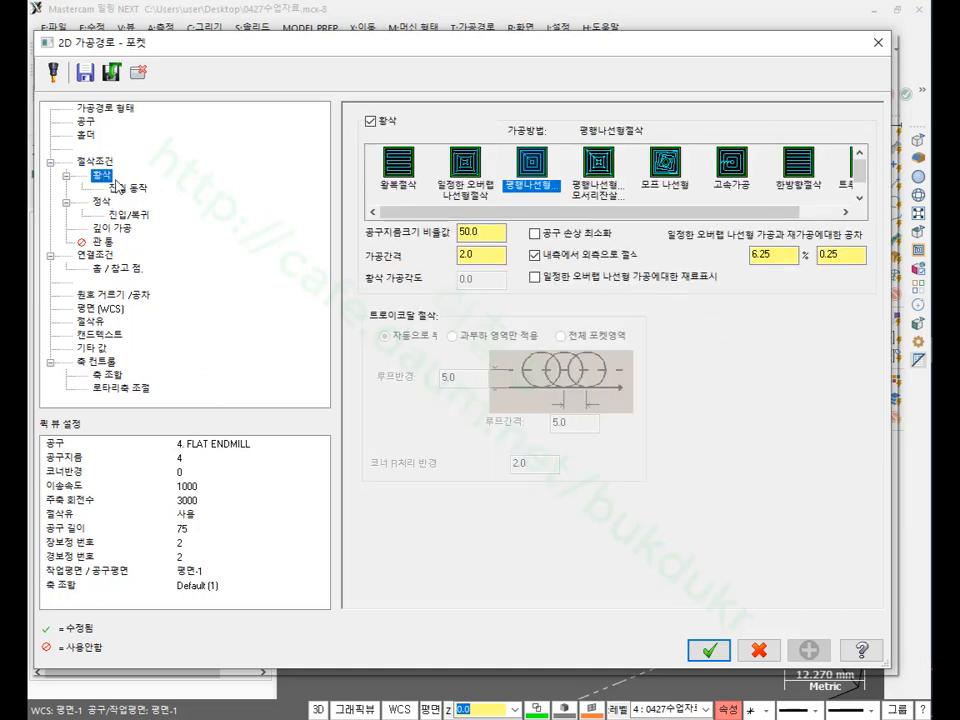
left_click(125, 189)
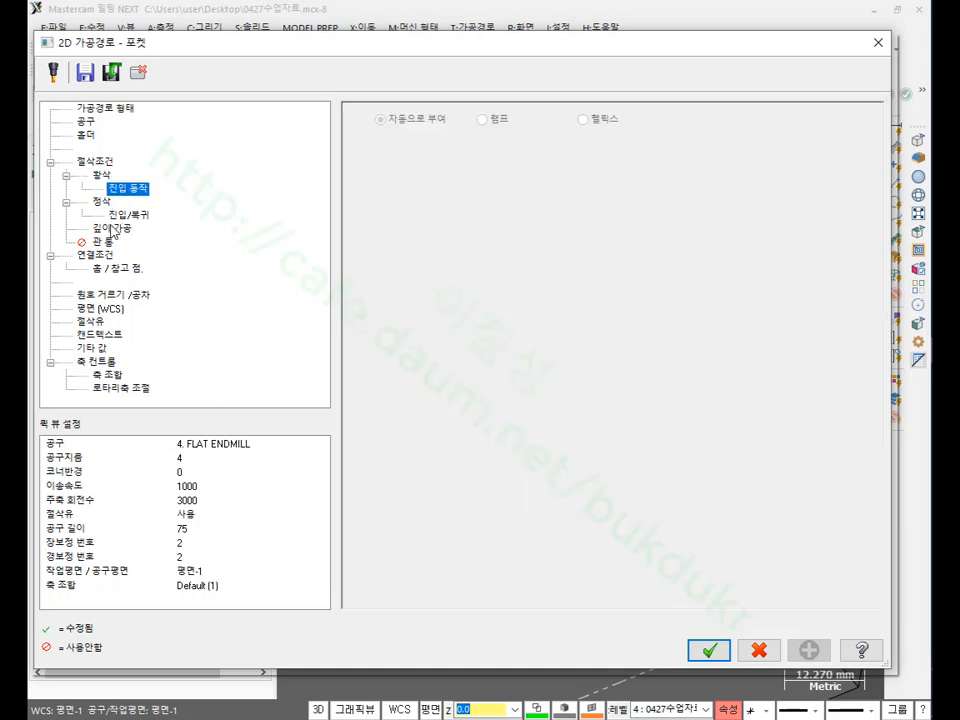
left_click(113, 229)
left_click(96, 256)
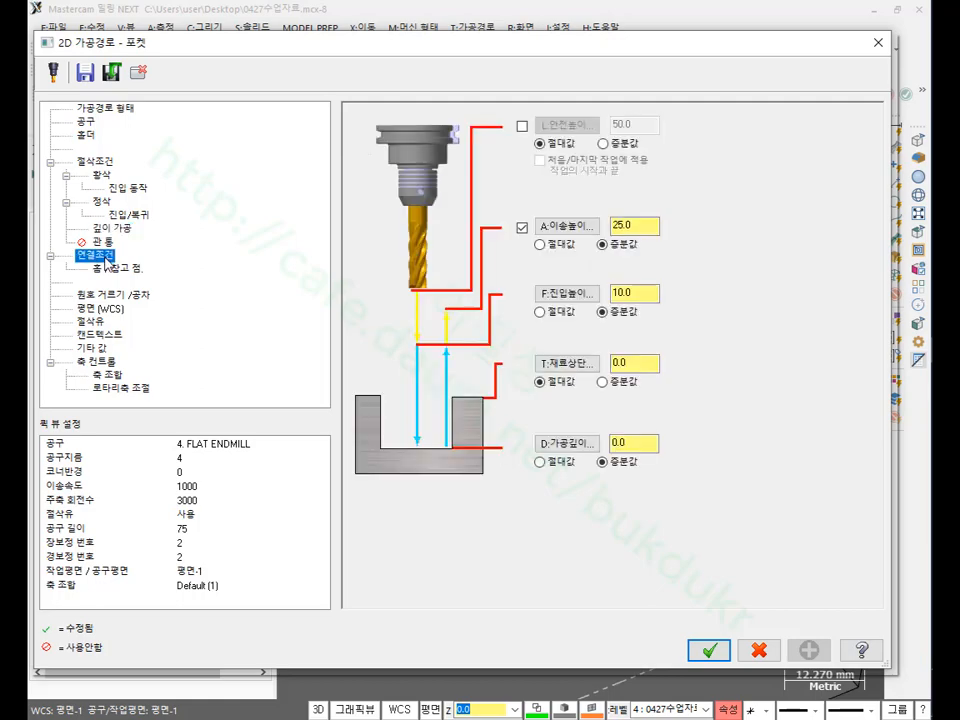
key("Return")
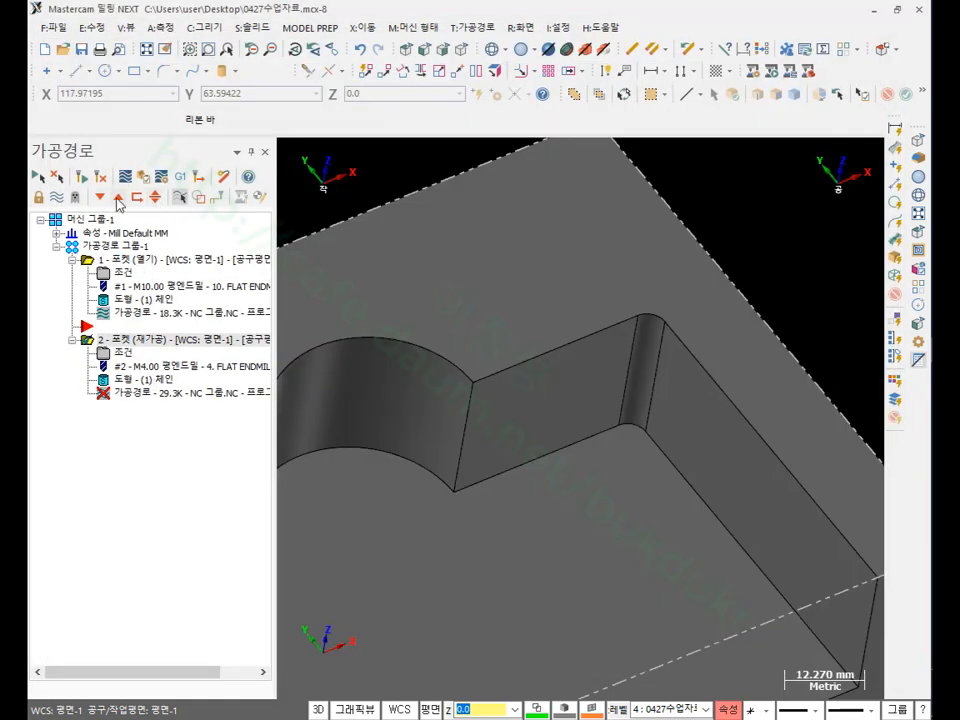
Step: Regenerate the remachining toolpath and backplot it through all of its depth passes at the filleted corner
left_click(84, 179)
scroll(684, 372, "up", 5)
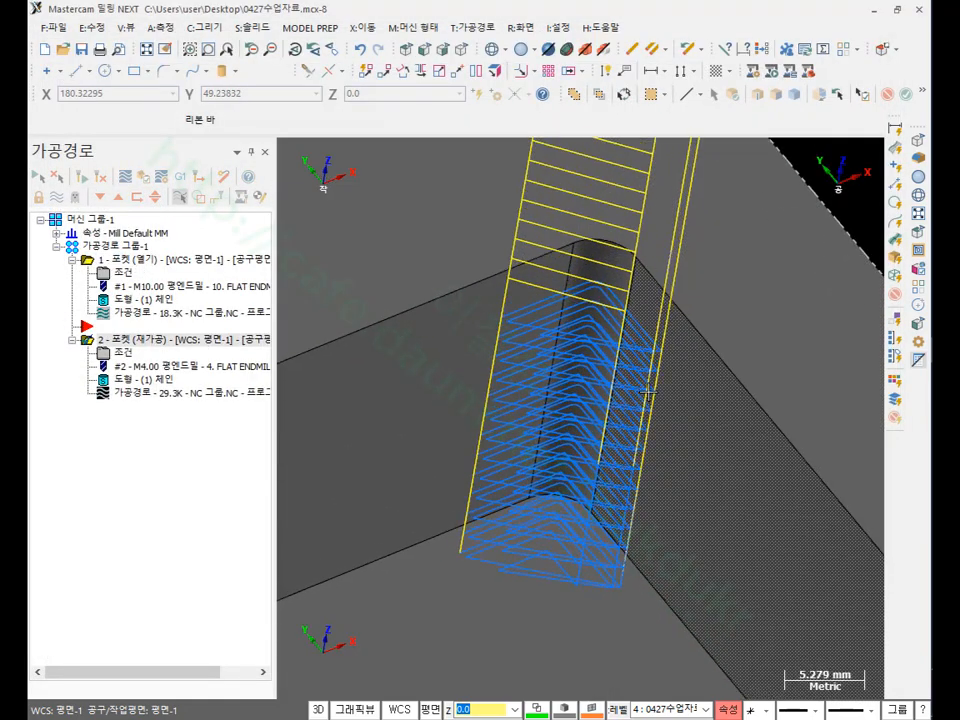
left_click(256, 400)
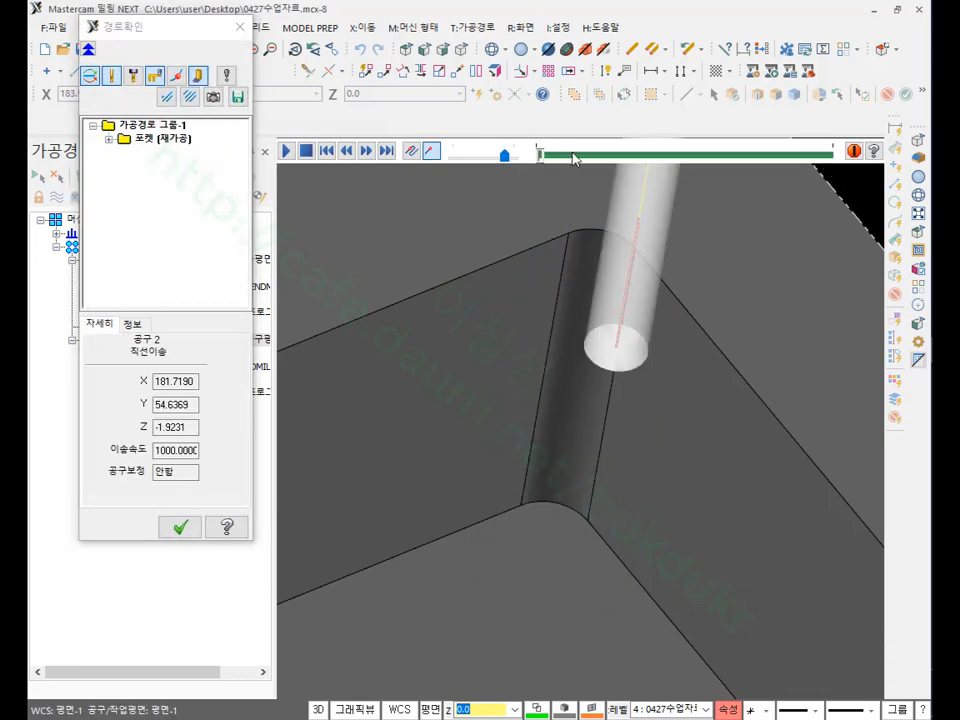
left_click(557, 160)
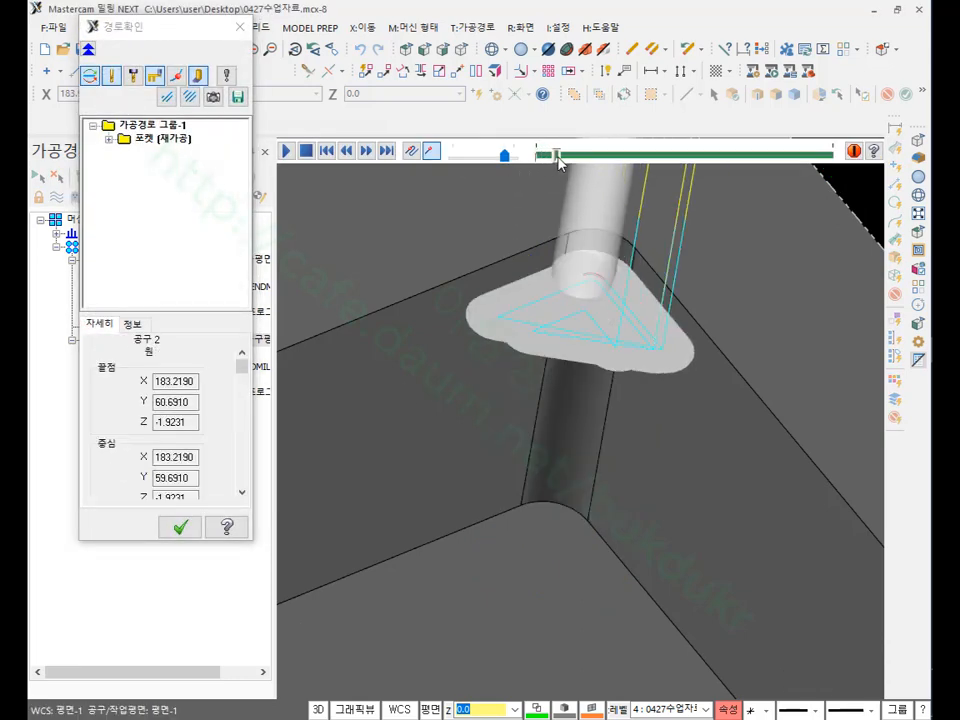
left_click_drag(557, 160, 877, 249)
scroll(628, 431, "down", 4)
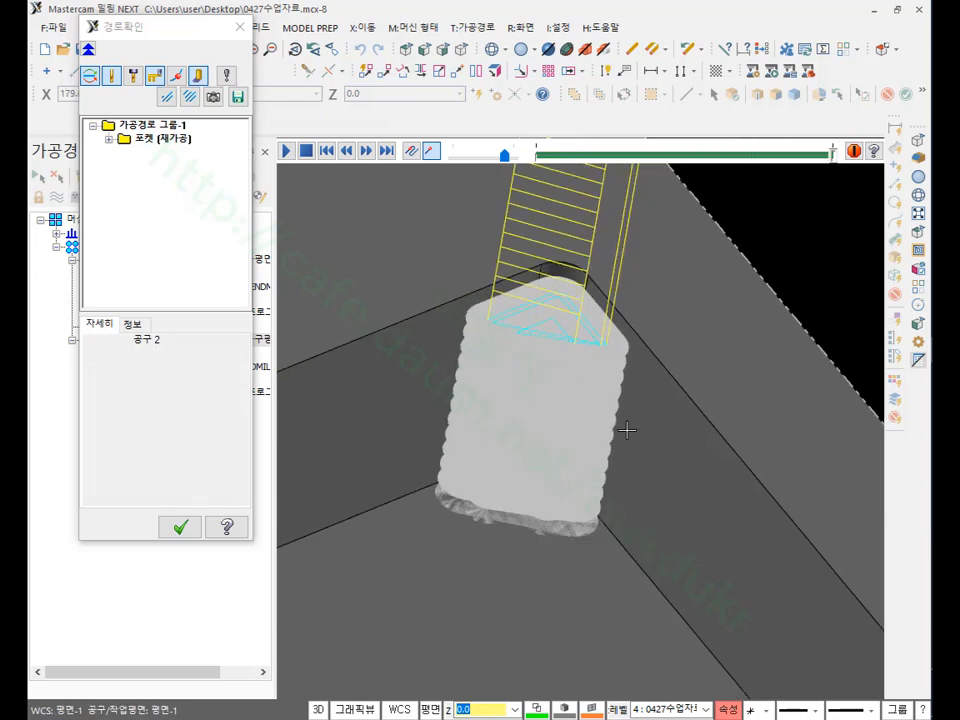
scroll(620, 395, "down", 2)
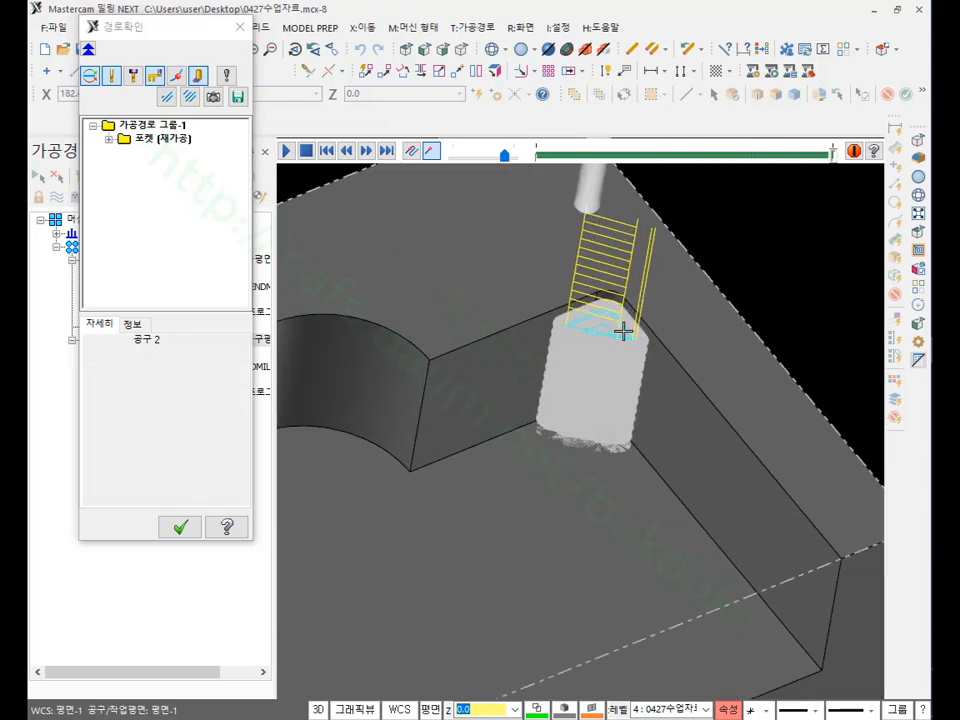
Step: Examine the area swept by the tool at the filleted corner in isometric and close-up views, and close the backplot
left_click(465, 48)
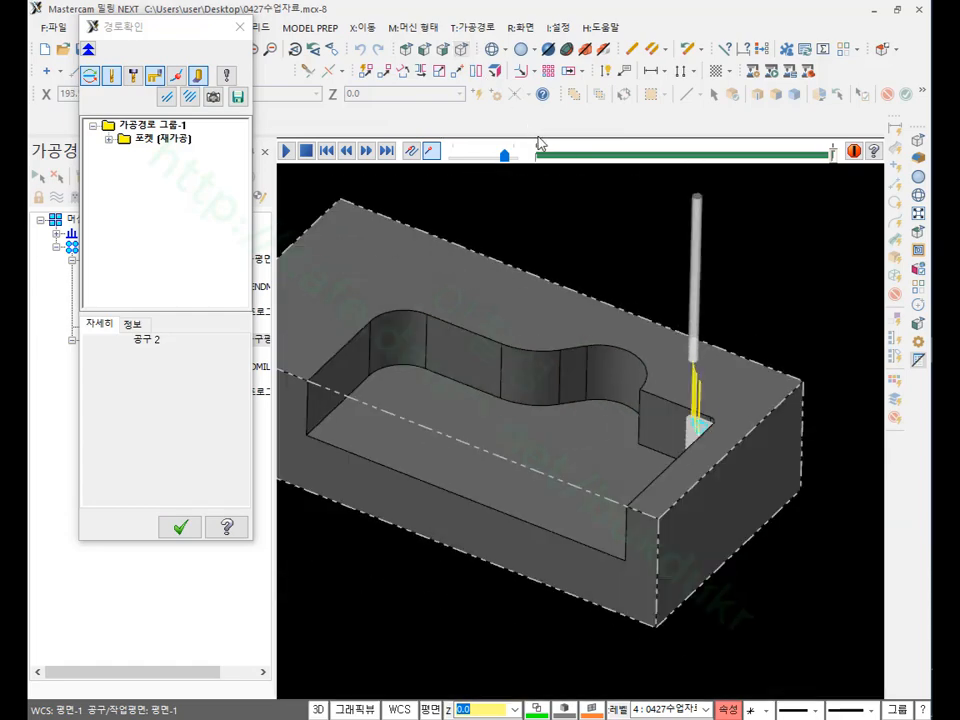
scroll(615, 377, "up", 5)
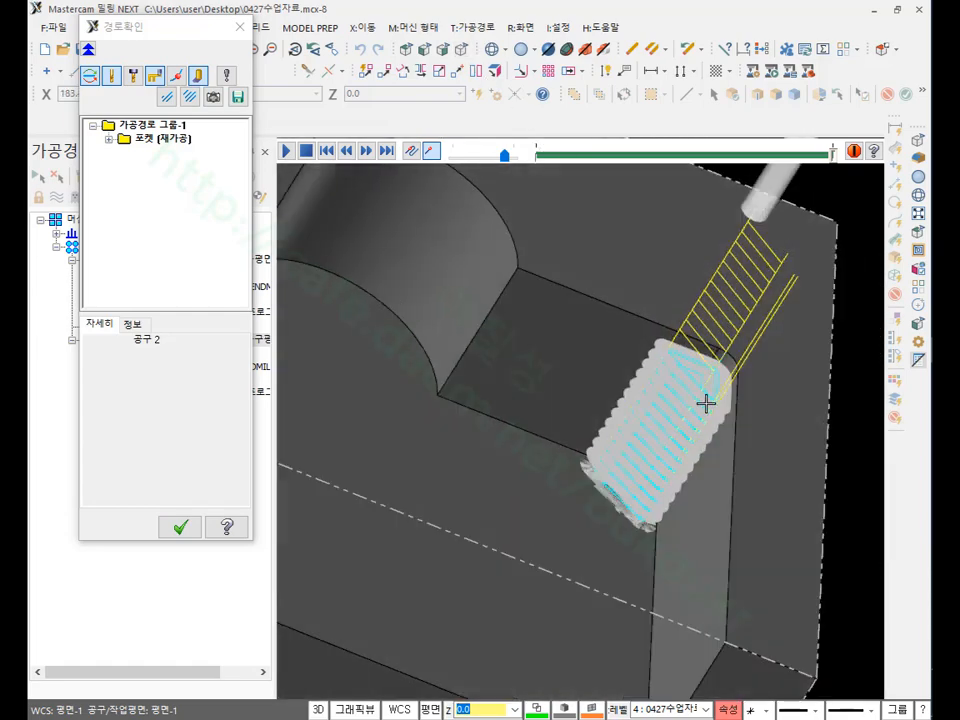
scroll(738, 393, "up", 5)
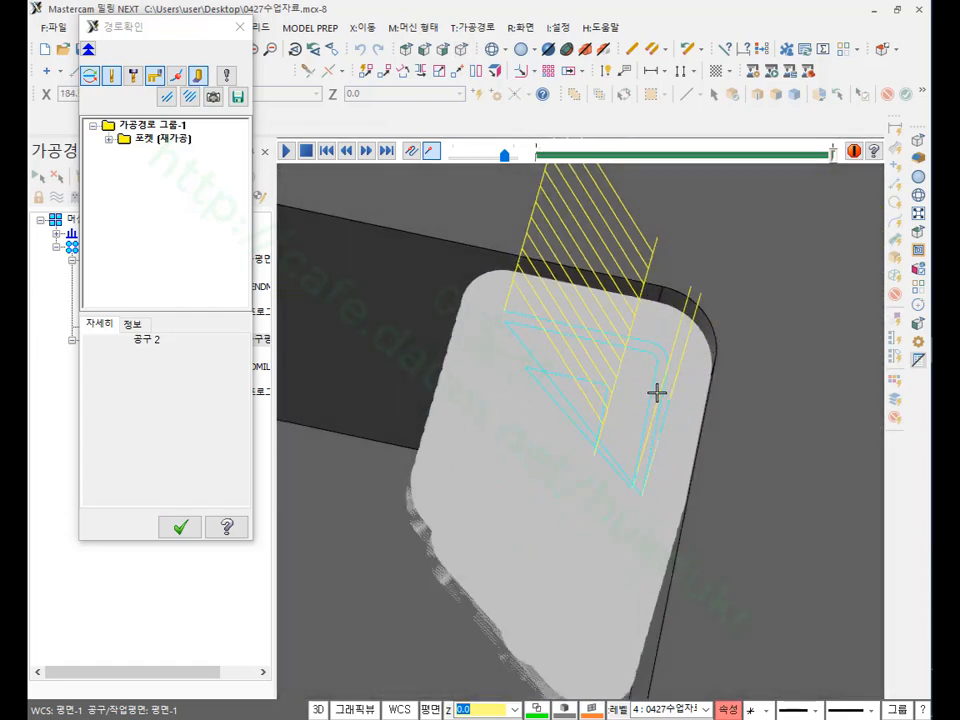
middle_click_drag(650, 404, 686, 388)
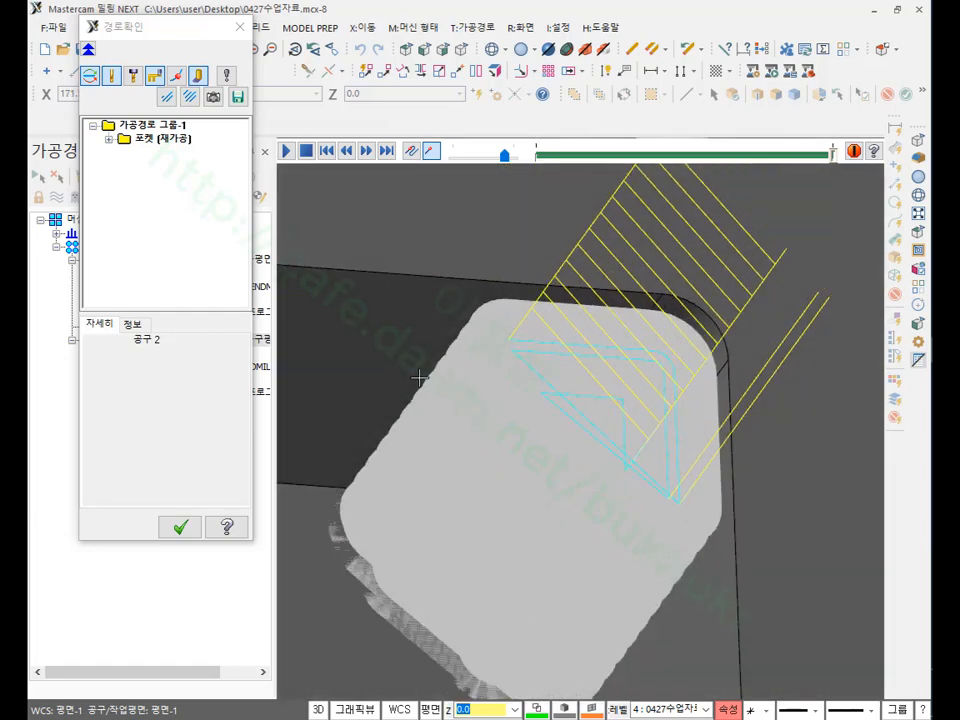
left_click(176, 522)
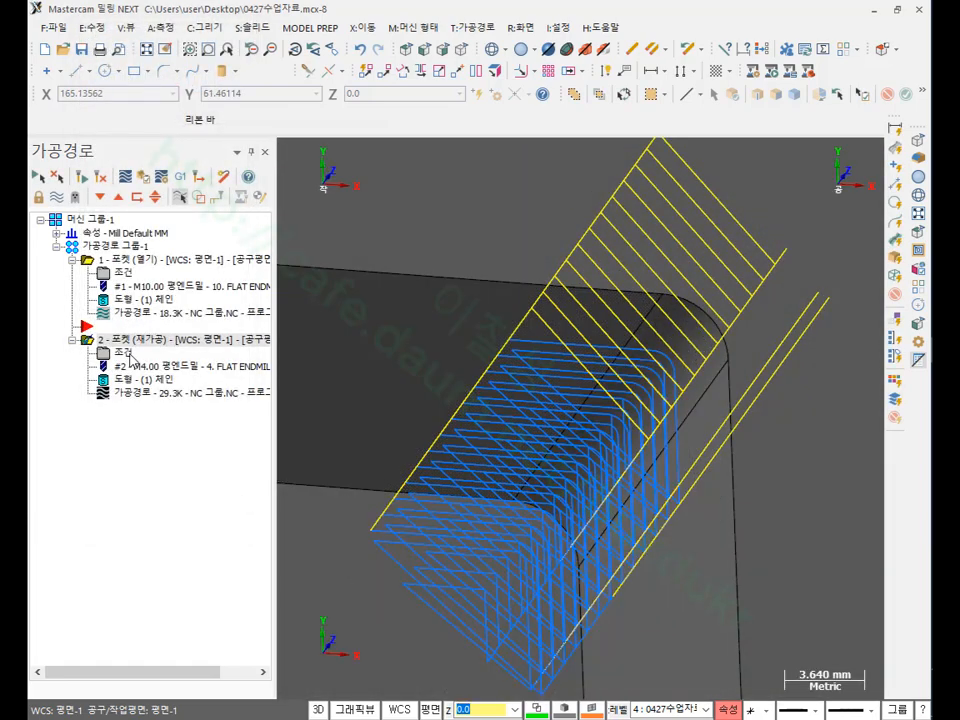
Step: Disable roughing for the remachining pocket while leaving its finishing pass enabled
left_click(128, 352)
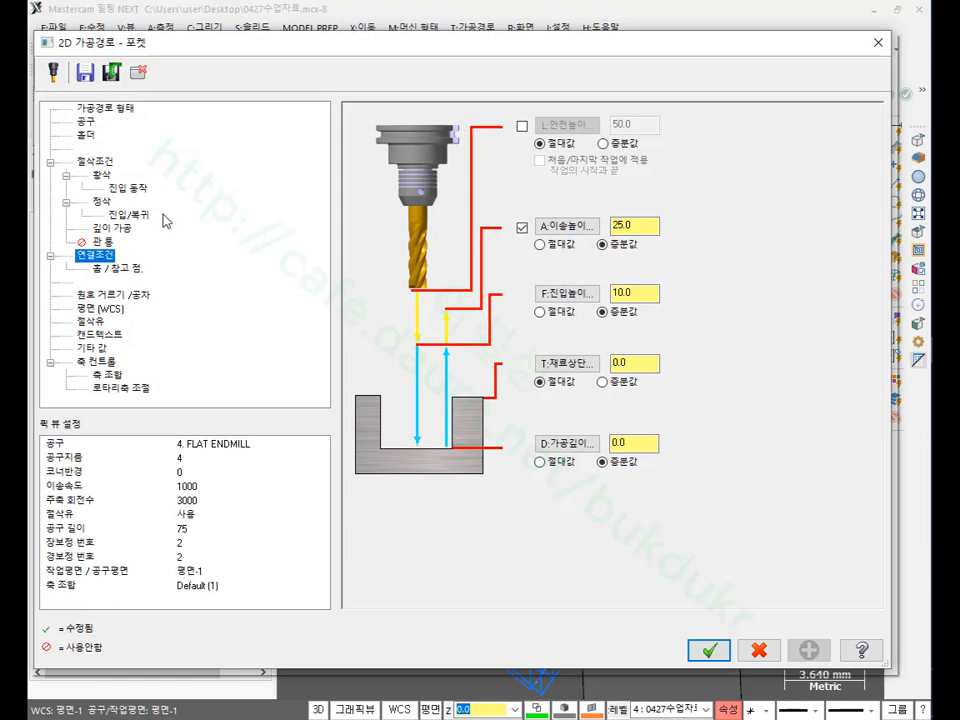
left_click(102, 202)
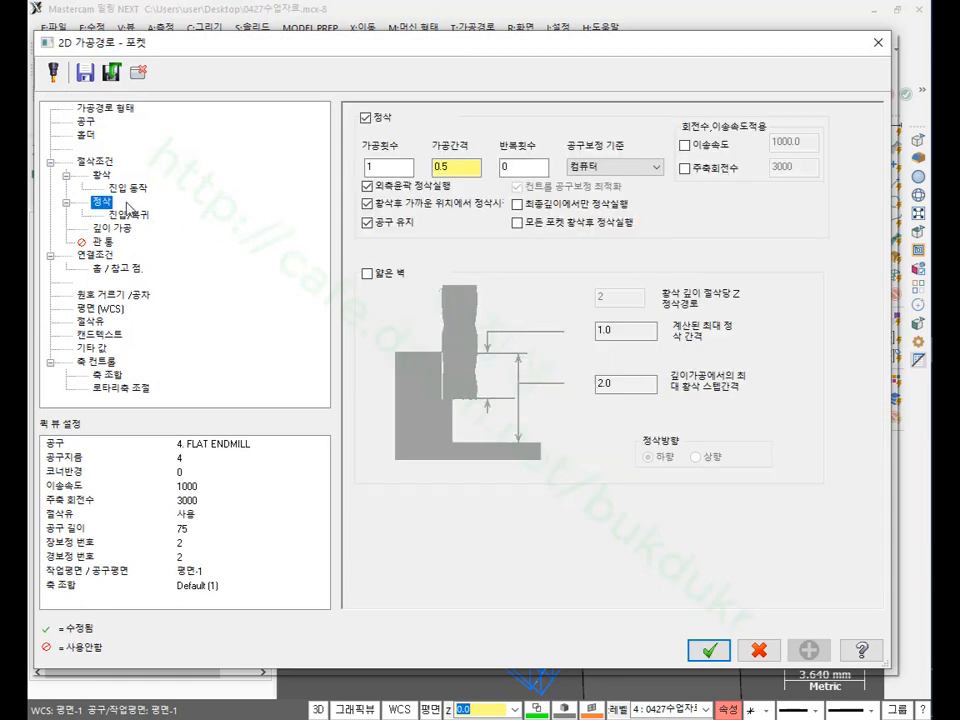
left_click(465, 172)
left_click(106, 176)
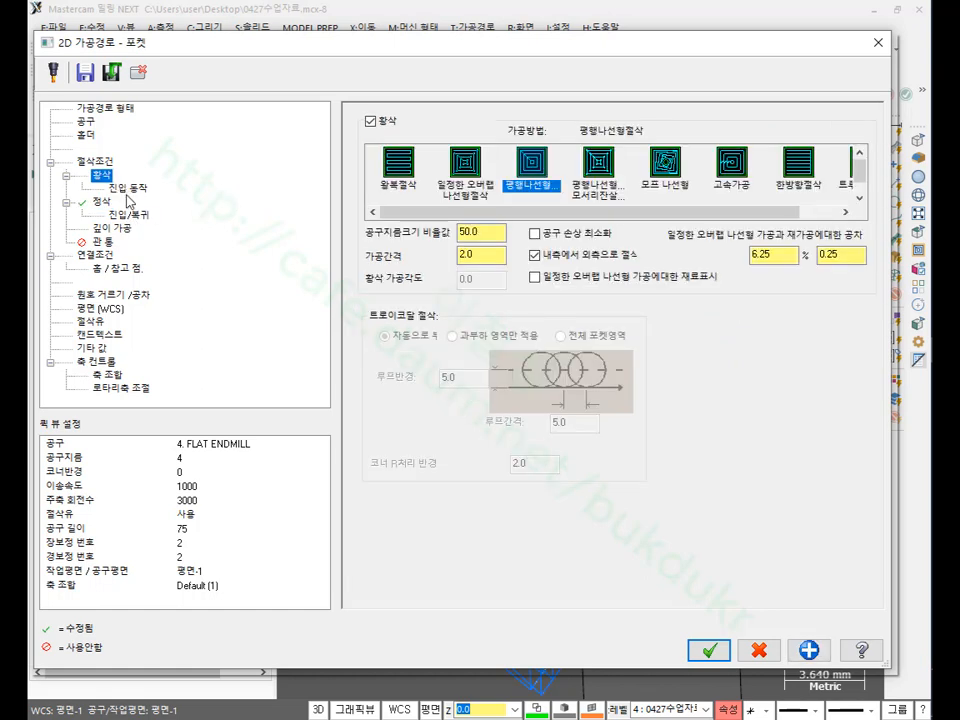
left_click(101, 201)
left_click(366, 118)
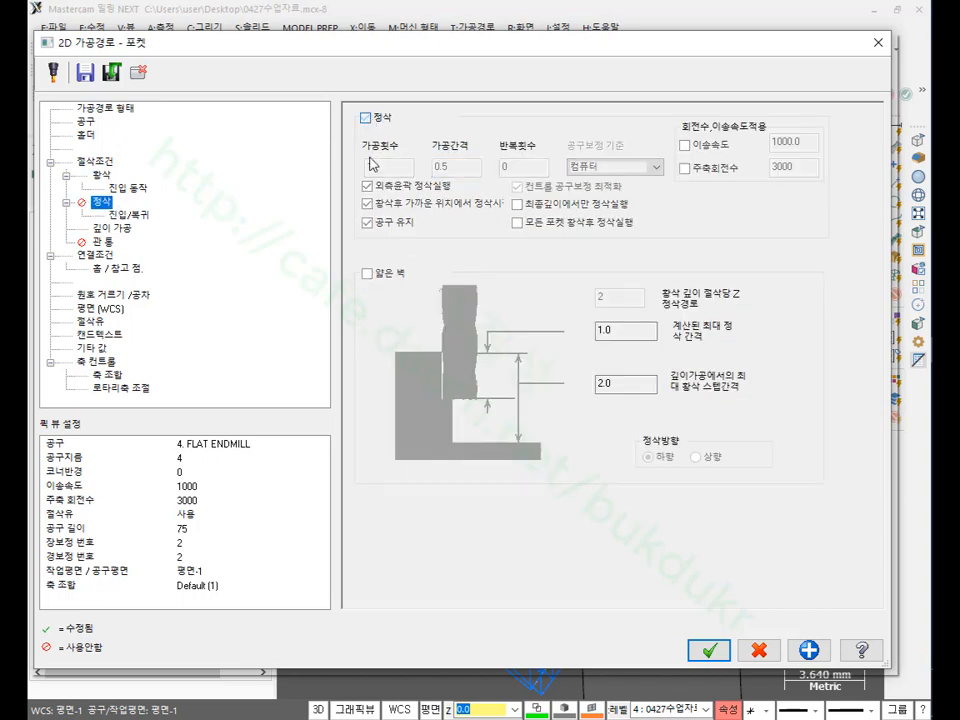
left_click(366, 118)
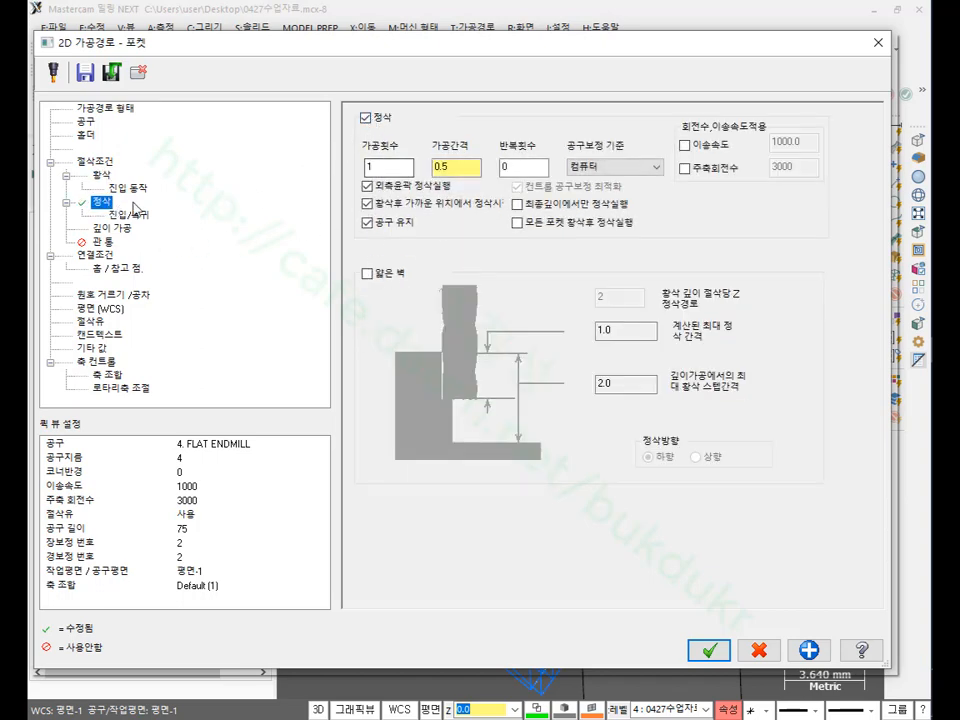
left_click(103, 177)
left_click(371, 121)
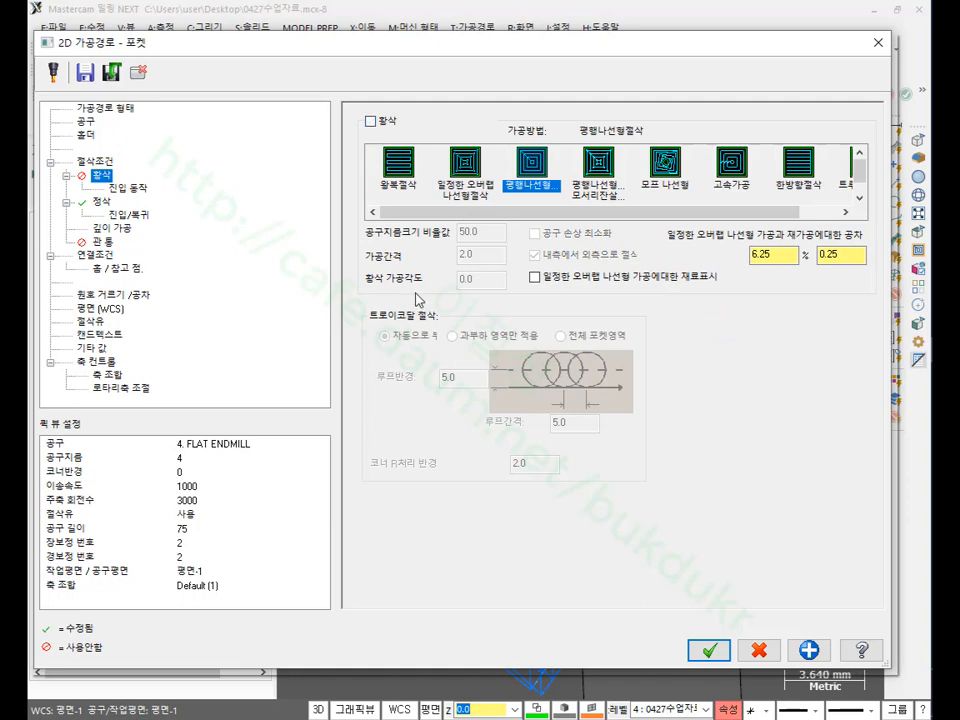
Step: Set the finishing entry's line length and arc radius to 1.0 and copy the entry values to the exit
left_click(106, 204)
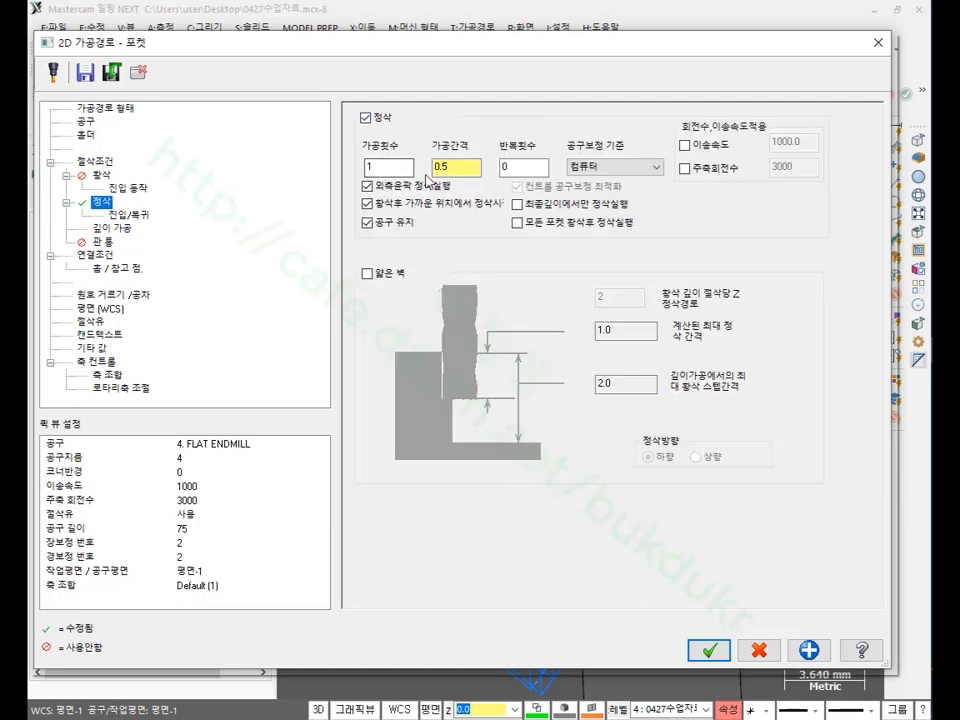
left_click(128, 214)
left_click(521, 212)
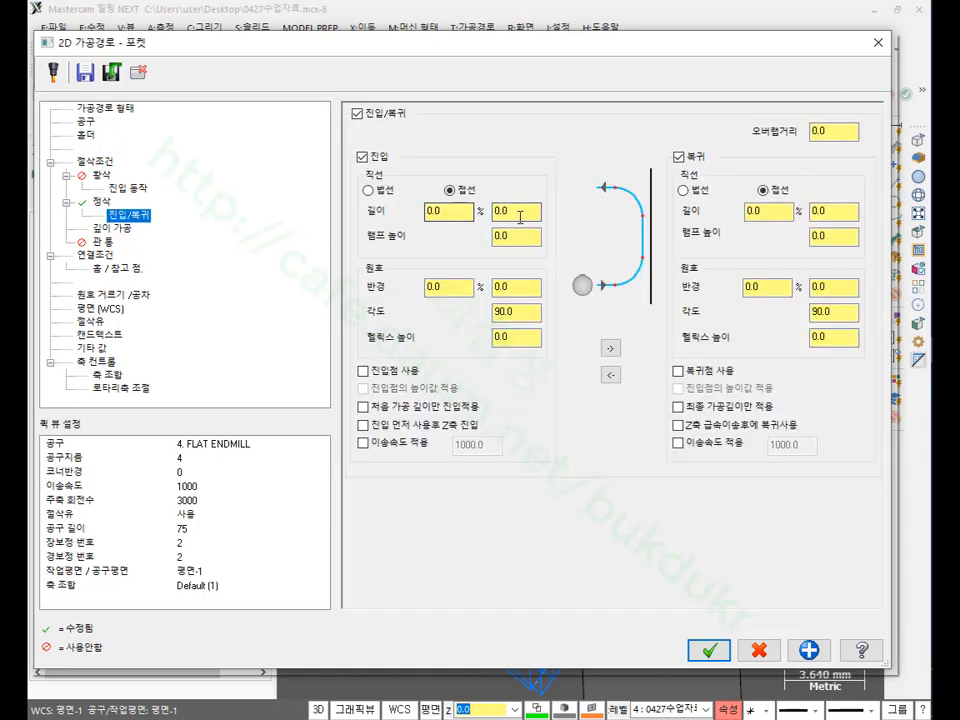
double_click(523, 212)
type("1")
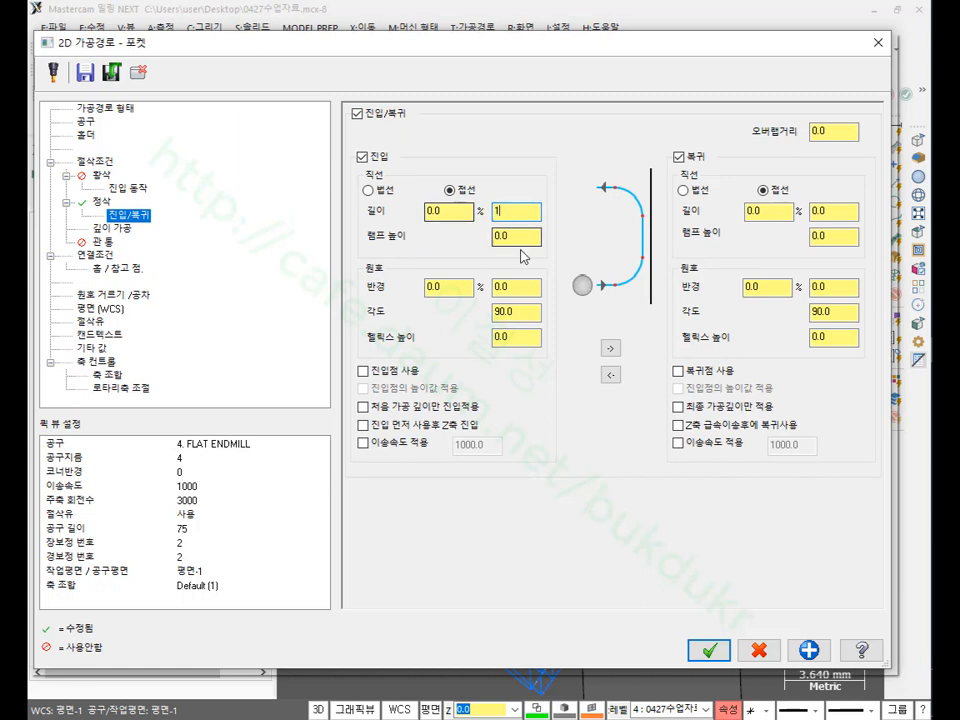
double_click(516, 287)
type("1")
left_click(610, 347)
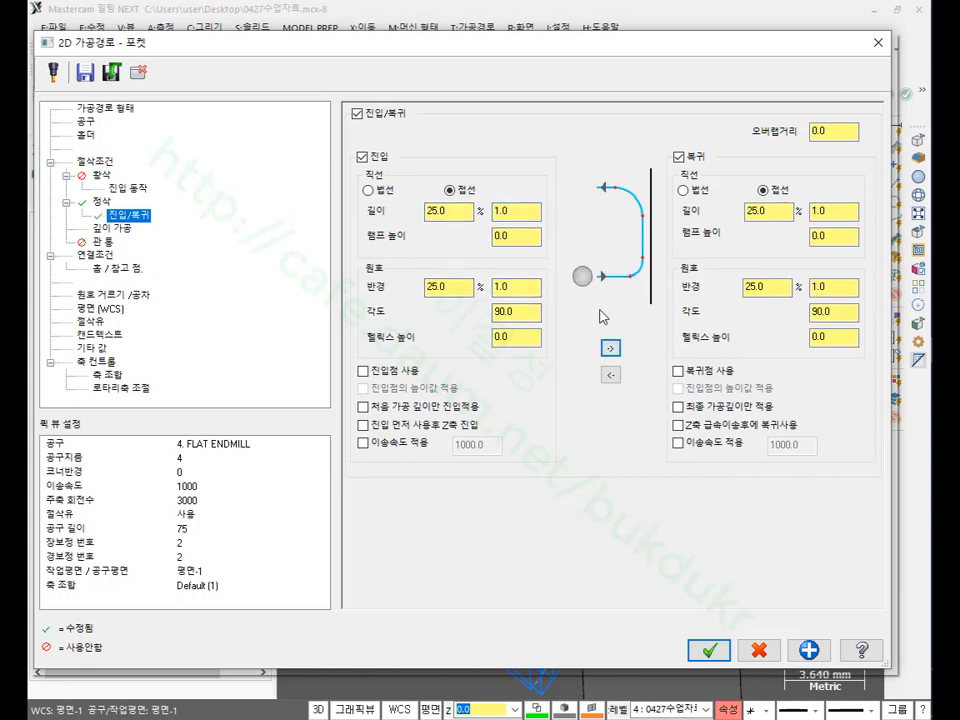
left_click(519, 236)
Step: Accept the remachining pocket's parameters, regenerate it and inspect the entry and exit arcs around the filleted corner
left_click(102, 202)
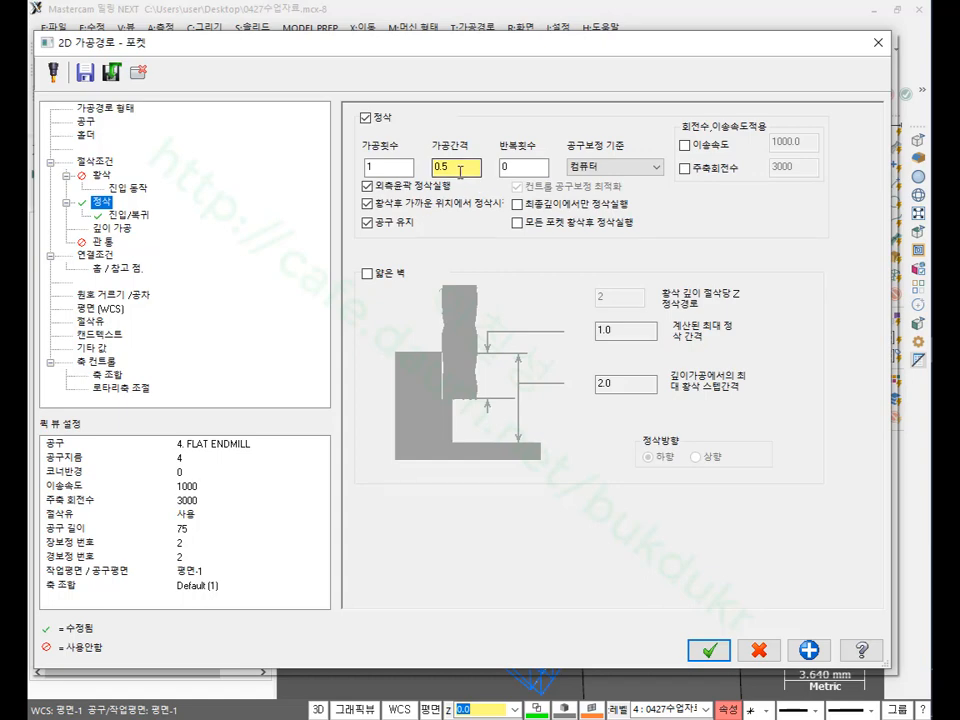
left_click(707, 650)
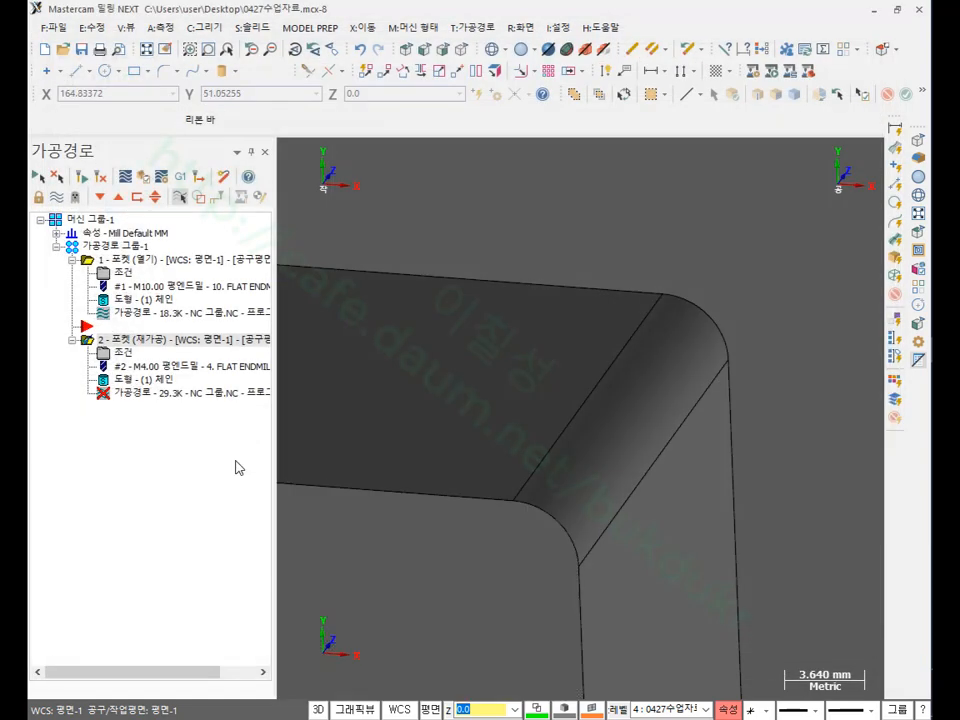
left_click(100, 177)
scroll(692, 600, "down", 2)
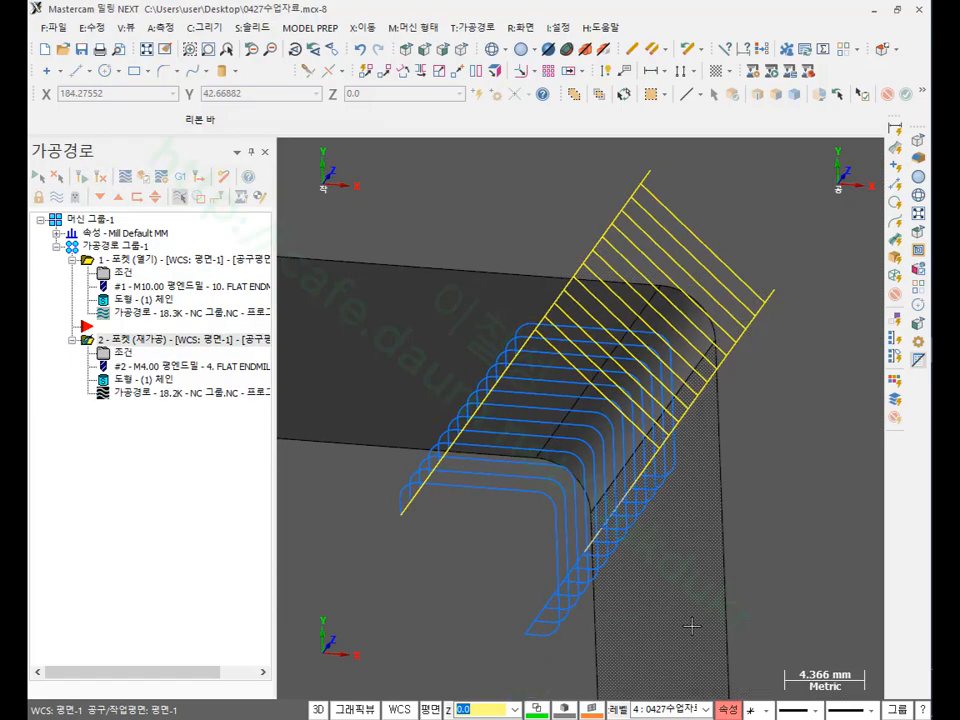
mouse_move(697, 521)
middle_mouse_down()
mouse_move(664, 489)
mouse_move(699, 450)
mouse_move(733, 469)
mouse_move(707, 465)
middle_mouse_up()
scroll(690, 462, "up", 6)
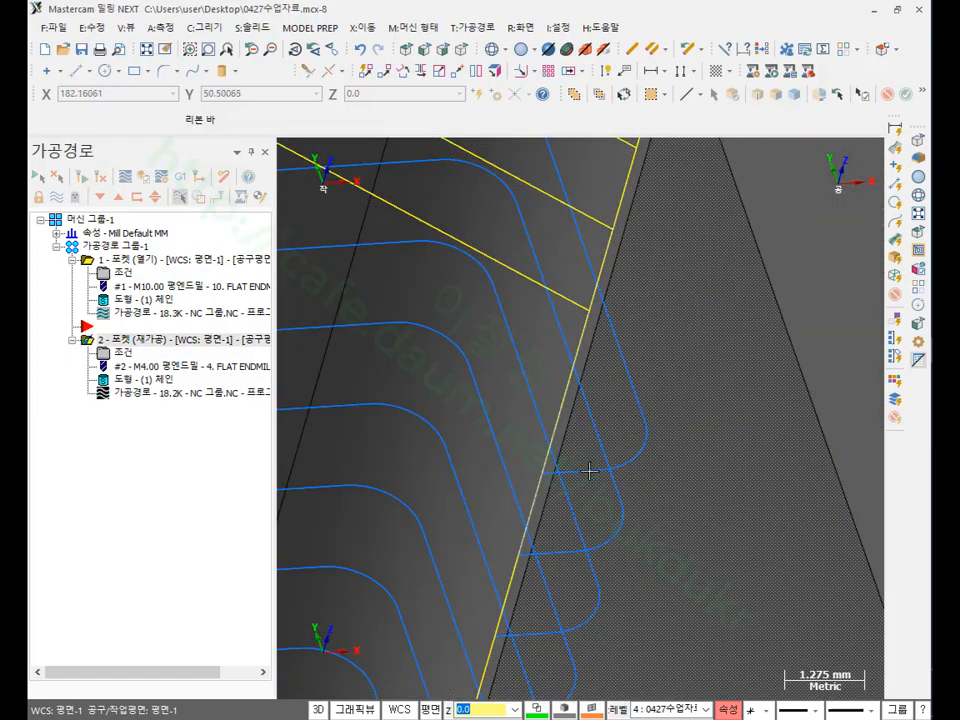
scroll(678, 423, "down", 2)
scroll(678, 423, "down", 5)
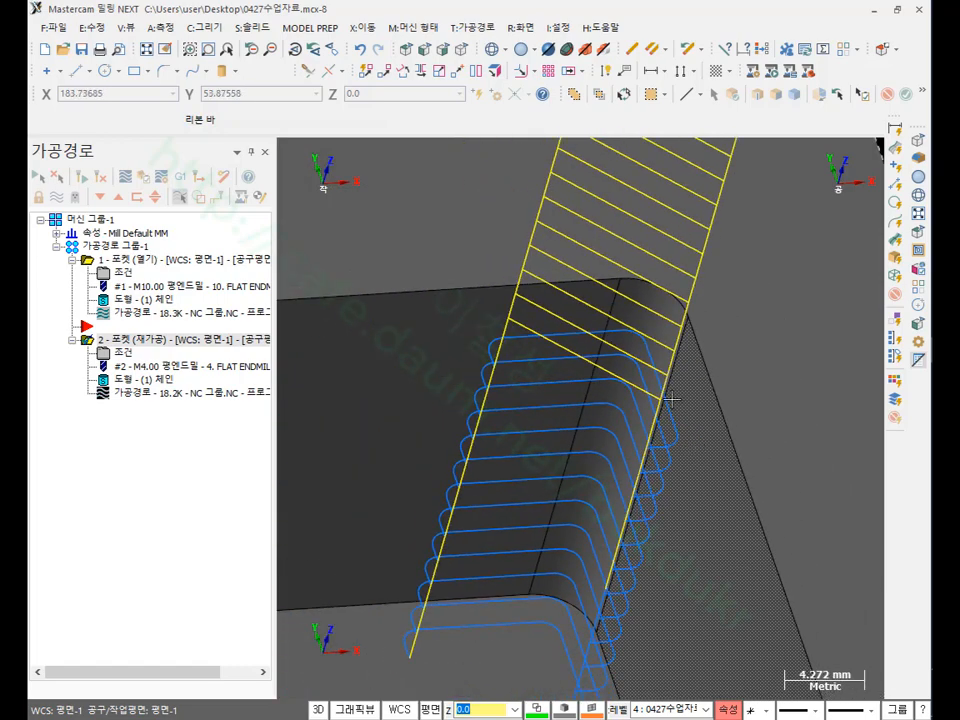
Step: Backplot the finishing-only remachining toolpath through most of its depth passes and close the backplot
left_click(150, 391)
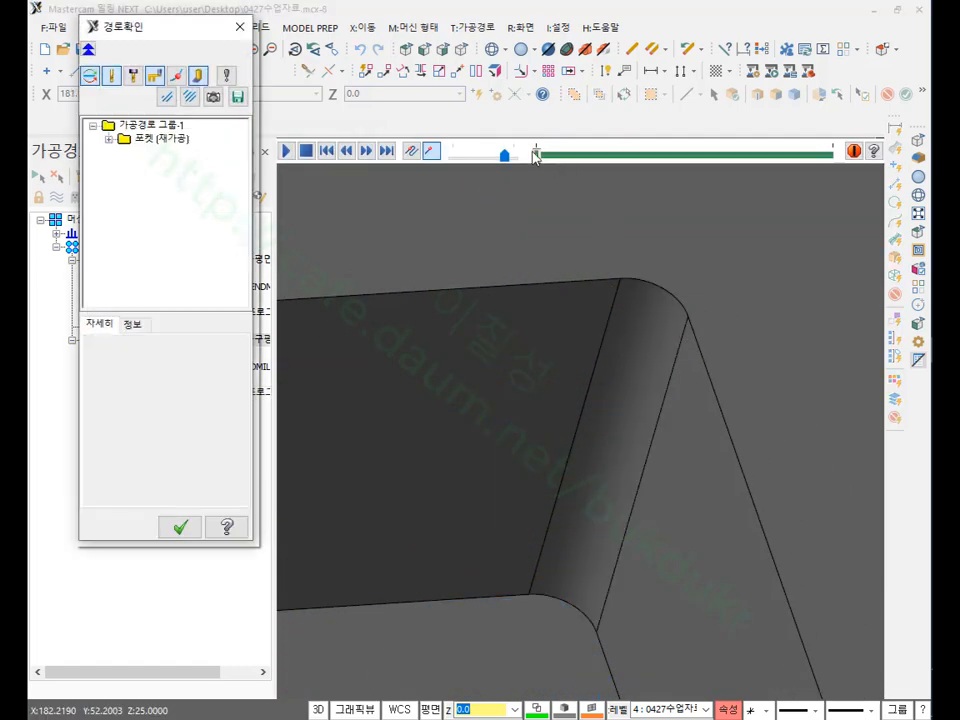
left_click(538, 153)
left_click_drag(538, 153, 545, 157)
left_click_drag(548, 157, 789, 208)
scroll(581, 388, "down", 4)
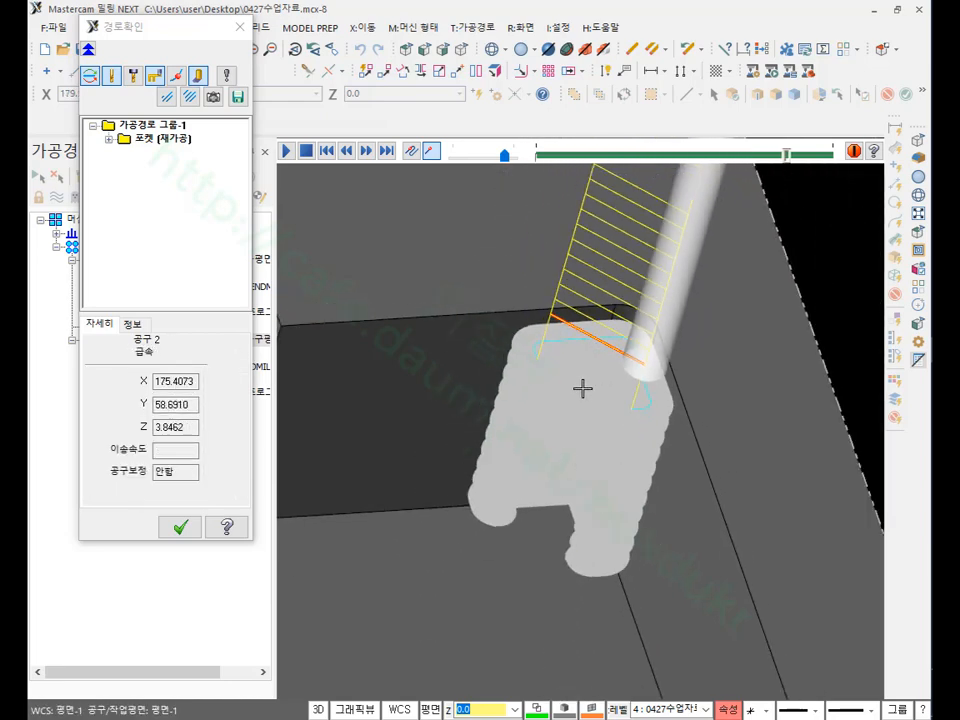
left_click(182, 529)
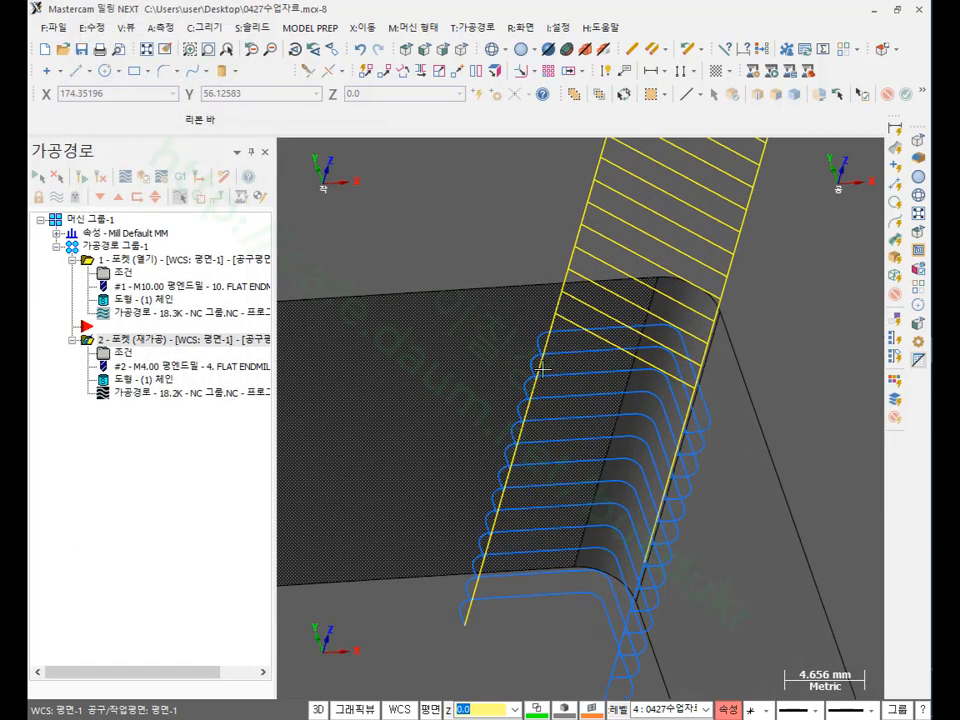
Step: Set the remachining pocket's path extension length to 1 and regenerate its toolpath
left_click(122, 352)
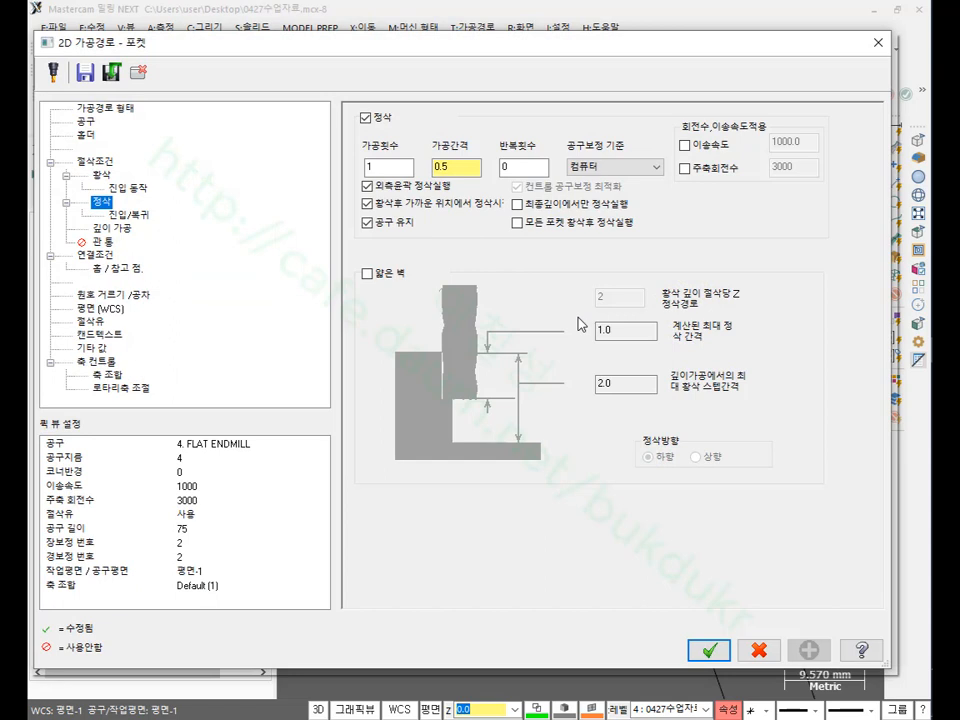
left_click(134, 227)
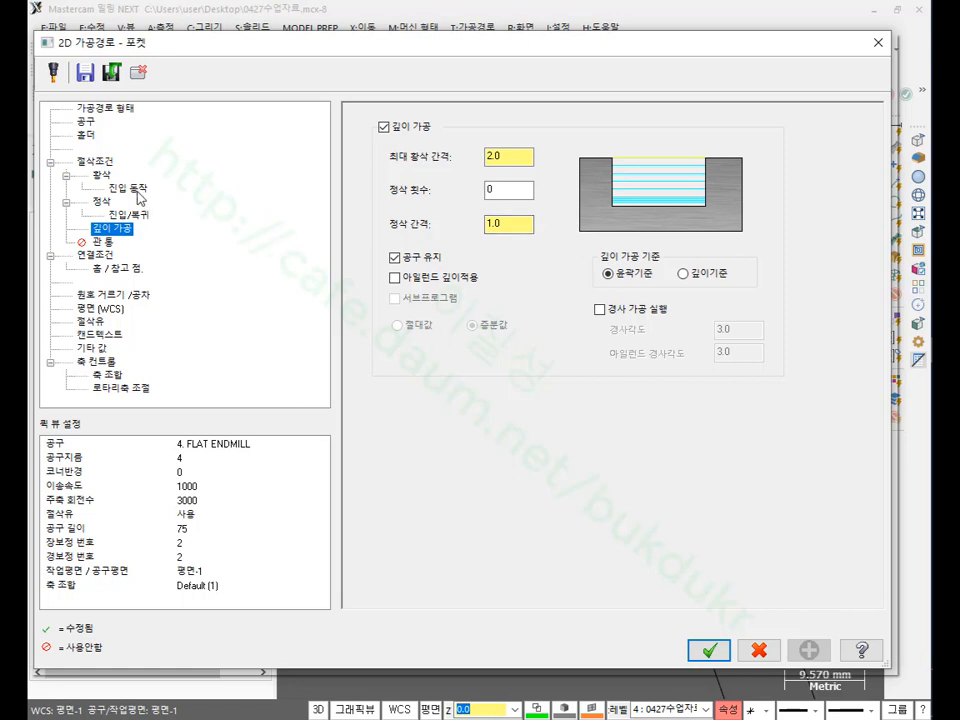
left_click(95, 162)
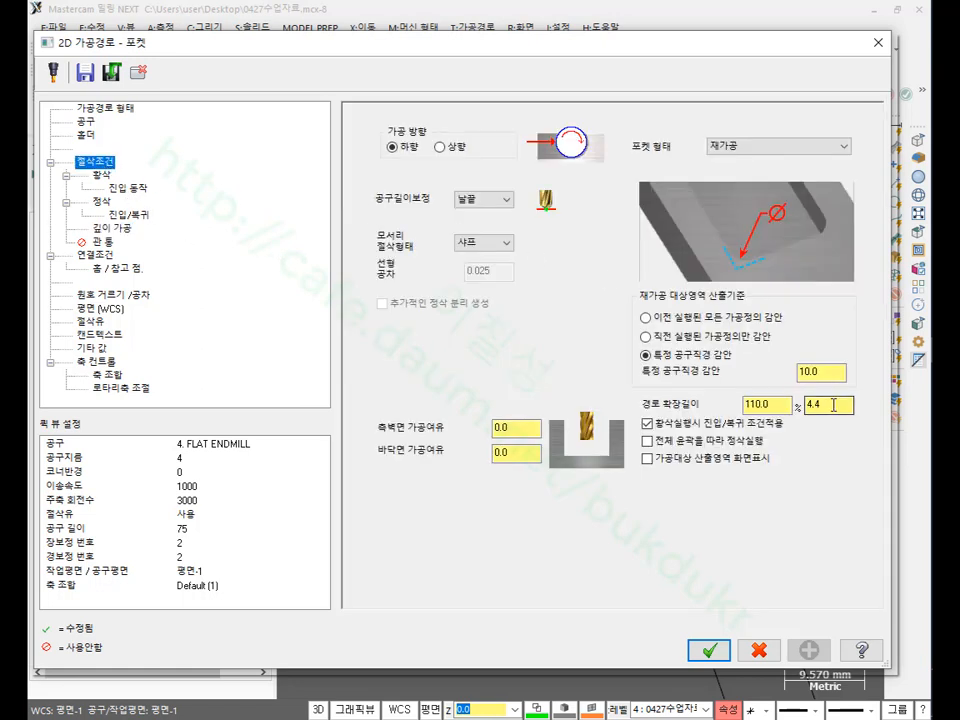
double_click(778, 405)
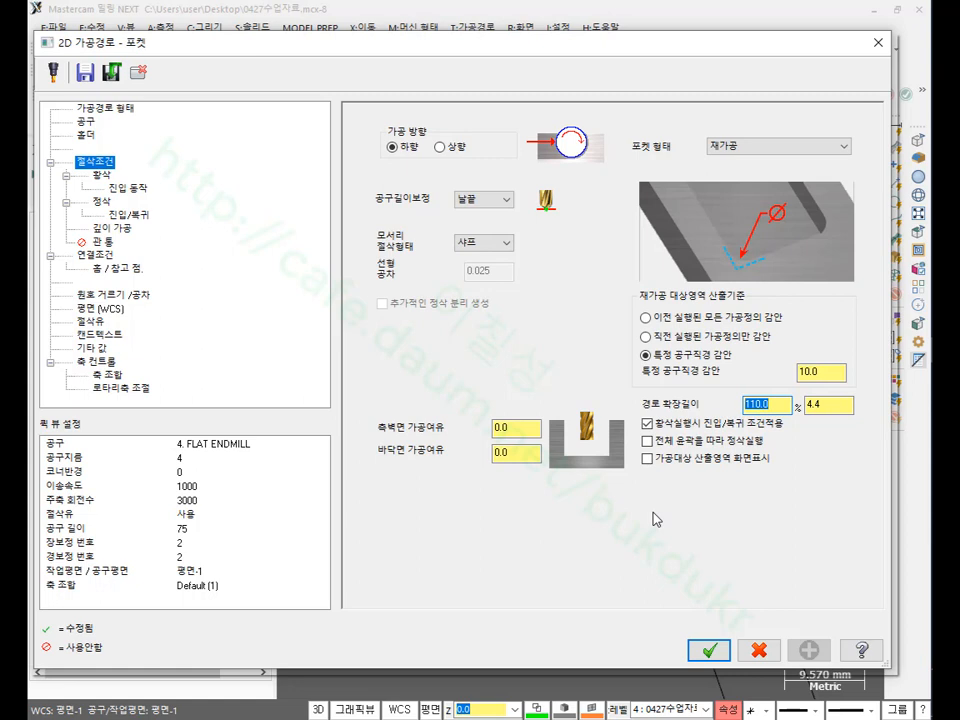
double_click(834, 401)
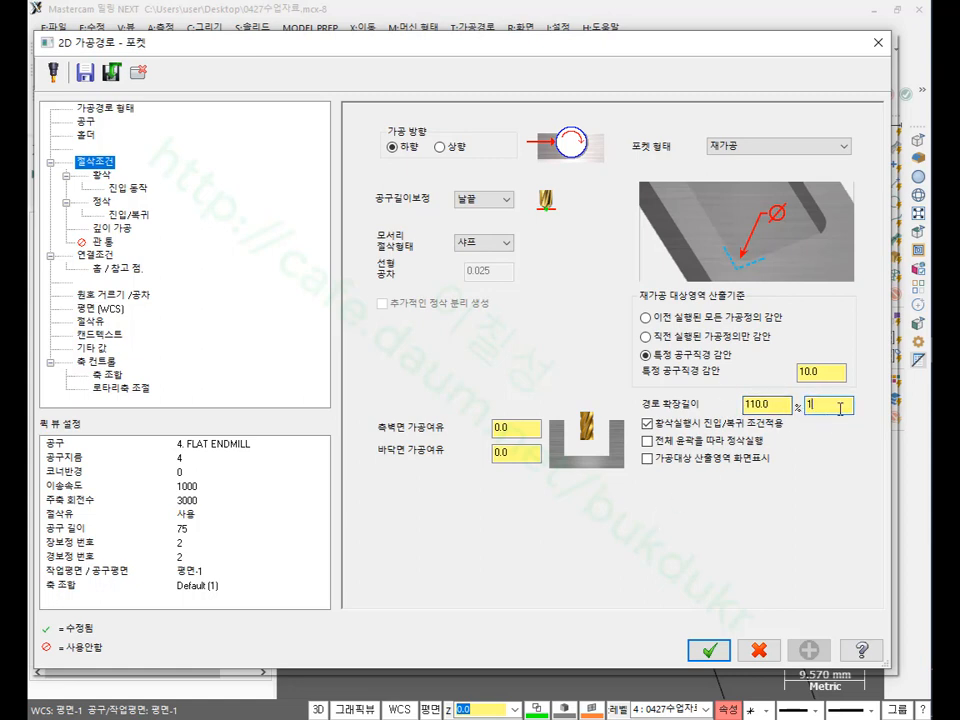
left_click(709, 650)
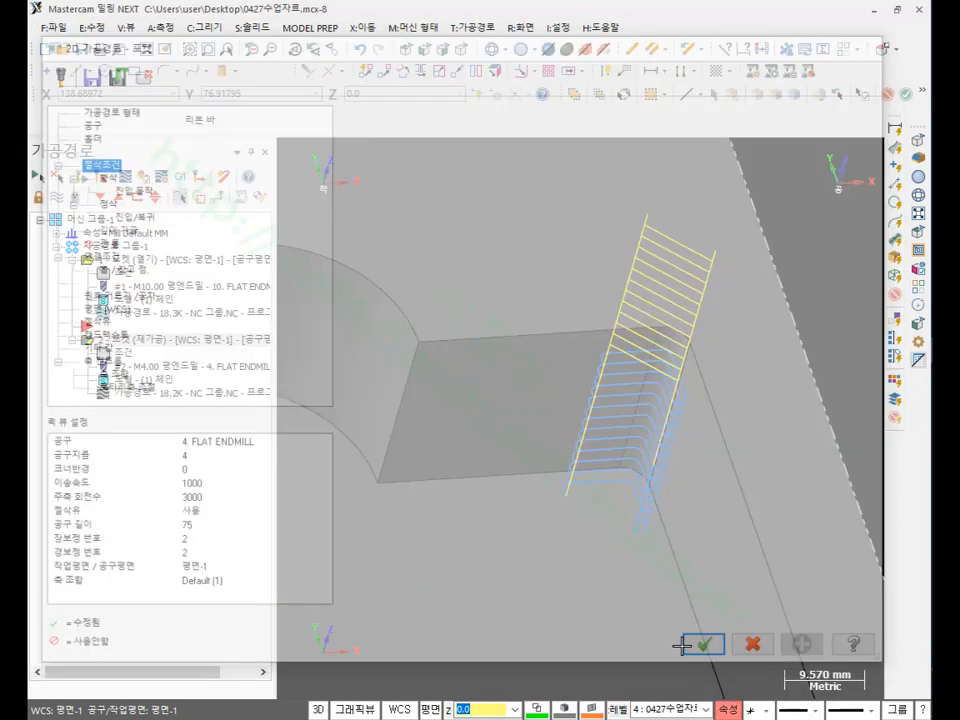
left_click(100, 180)
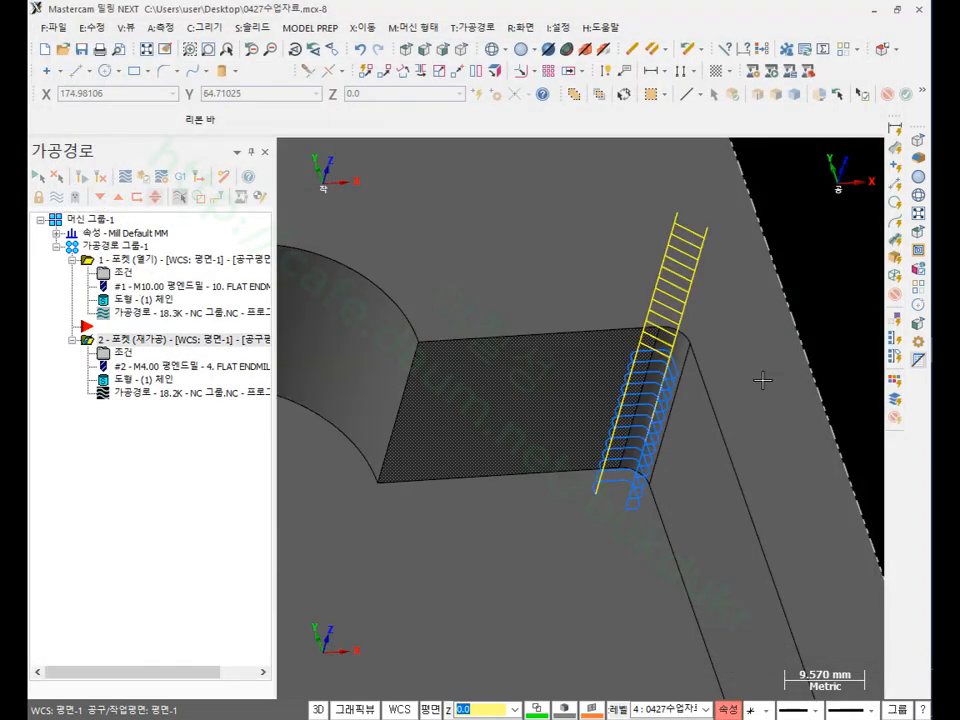
Step: Draw a 10 mm diameter circle in the top view over the remachining toolpath, just inside the filleted corner
scroll(761, 379, "up", 4)
scroll(612, 260, "down", 4)
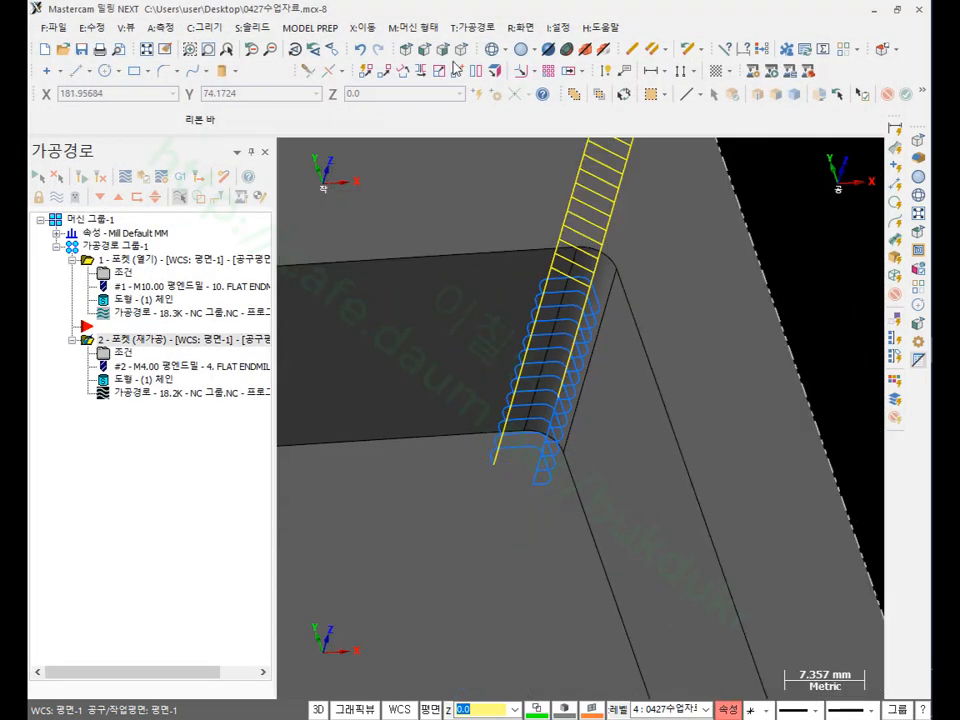
left_click(404, 52)
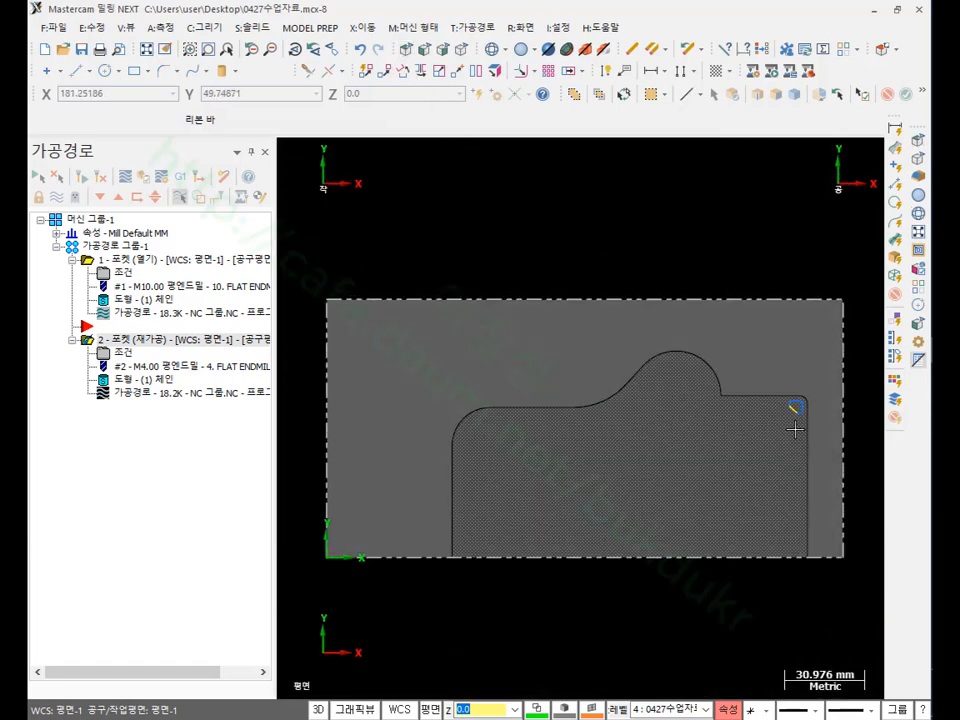
scroll(800, 425, "up", 4)
scroll(784, 384, "up", 6)
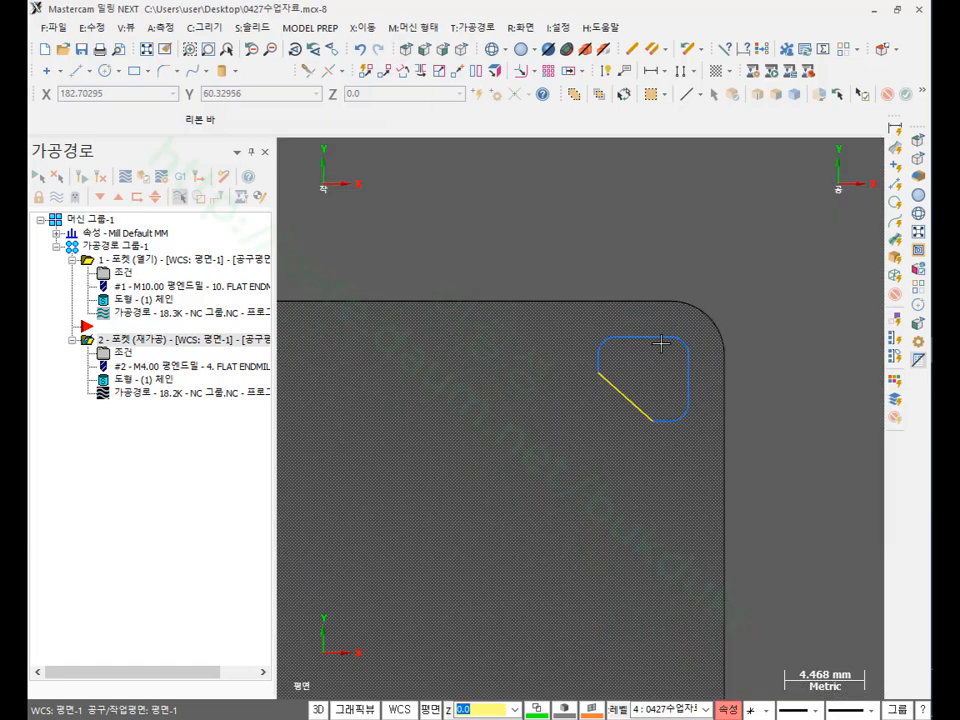
left_click(103, 71)
left_click(404, 120)
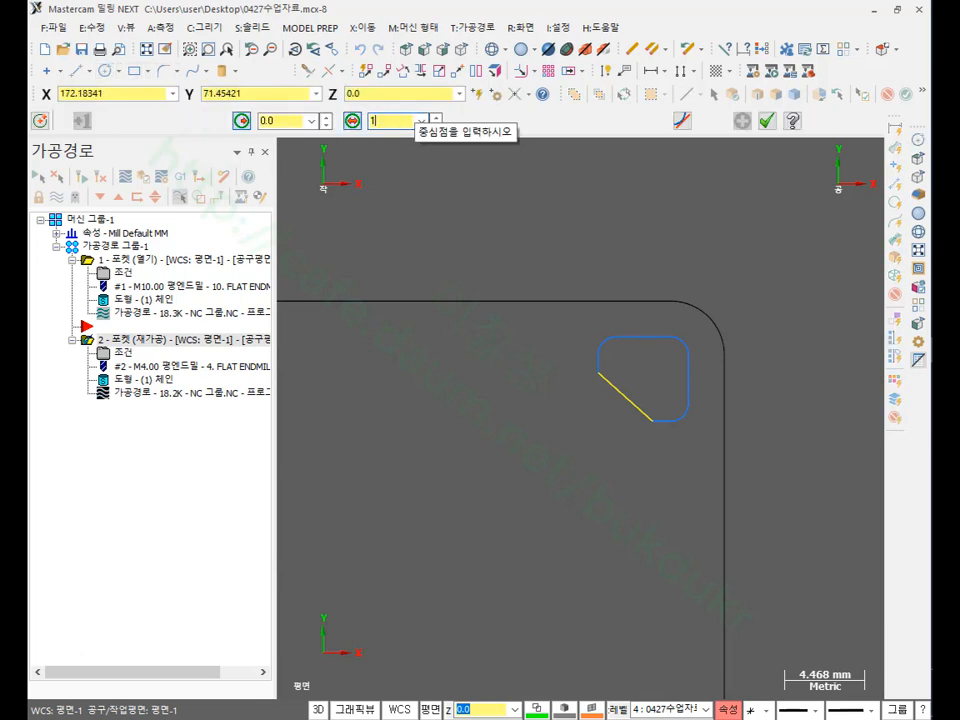
type("10")
key("Return")
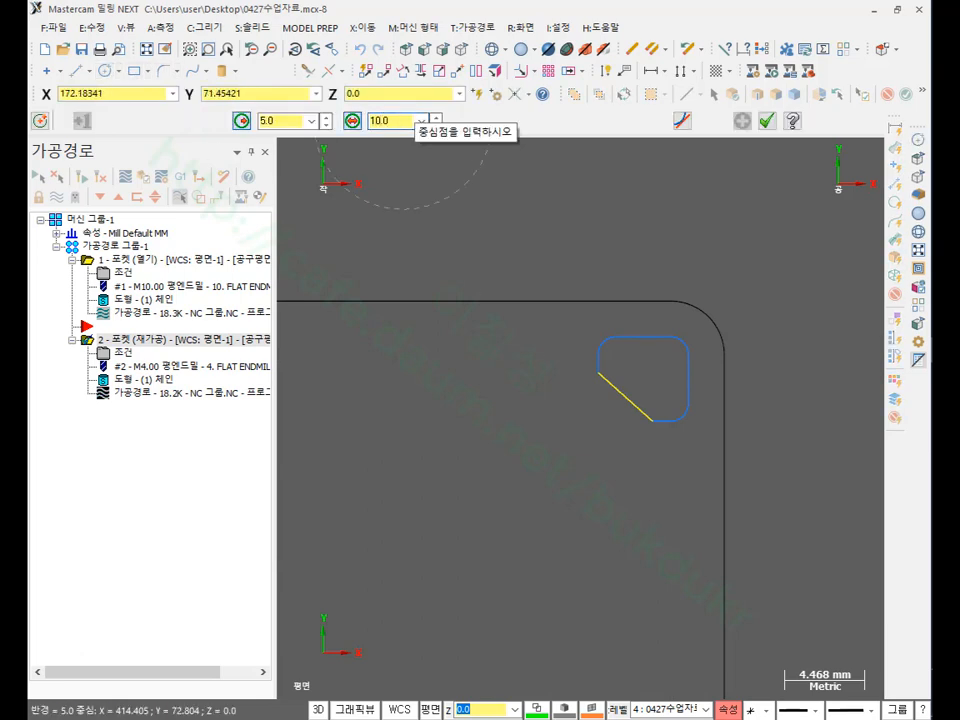
left_click(630, 395)
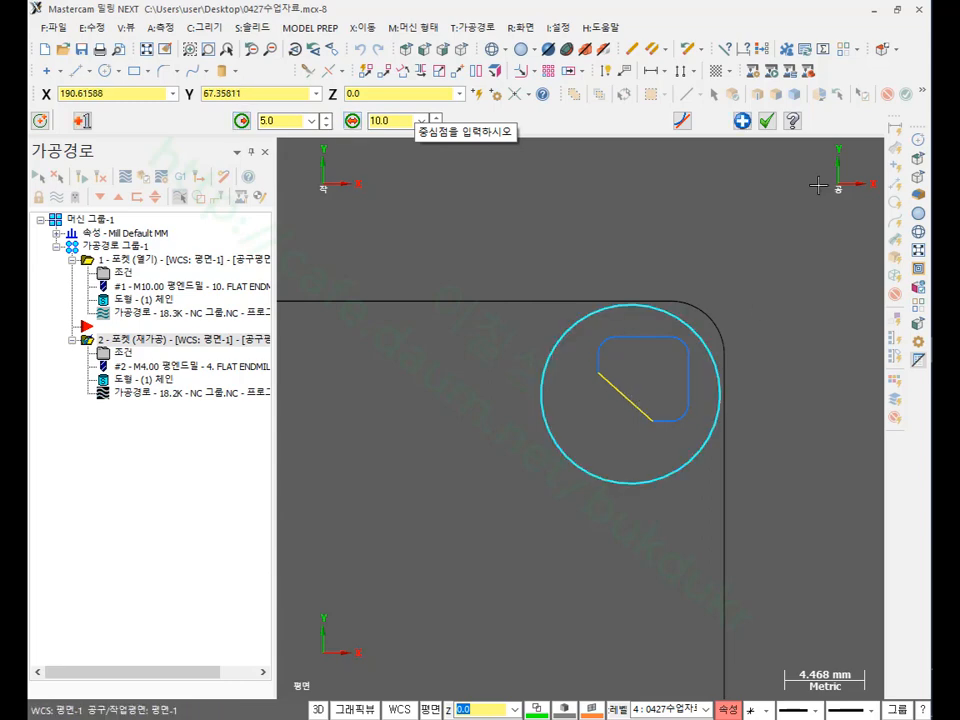
left_click(766, 120)
key("ctrl+2")
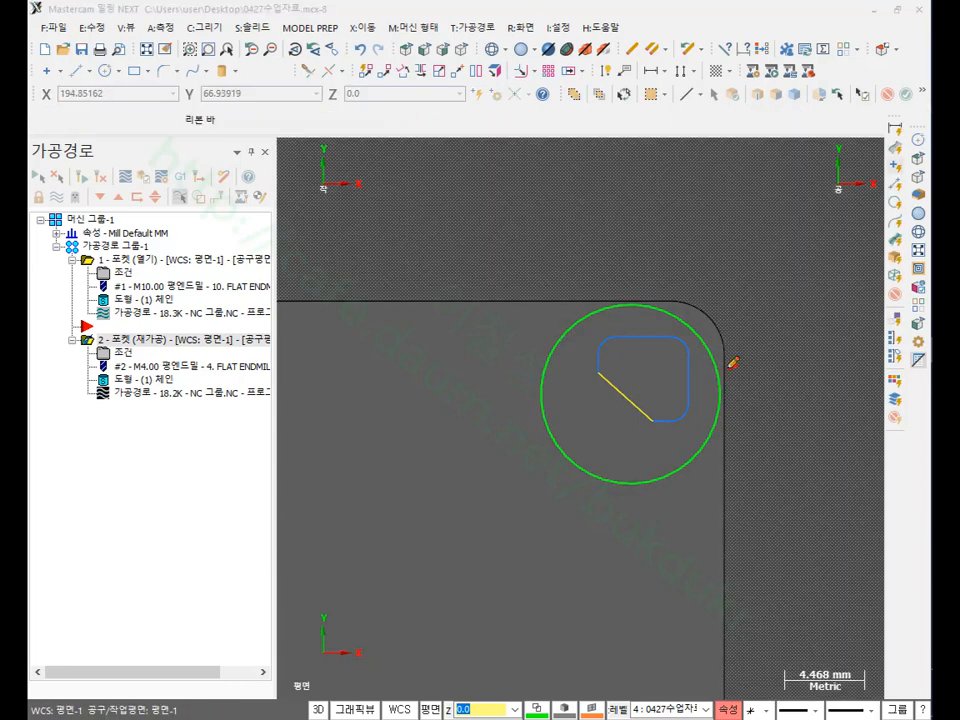
left_click_drag(735, 366, 697, 272)
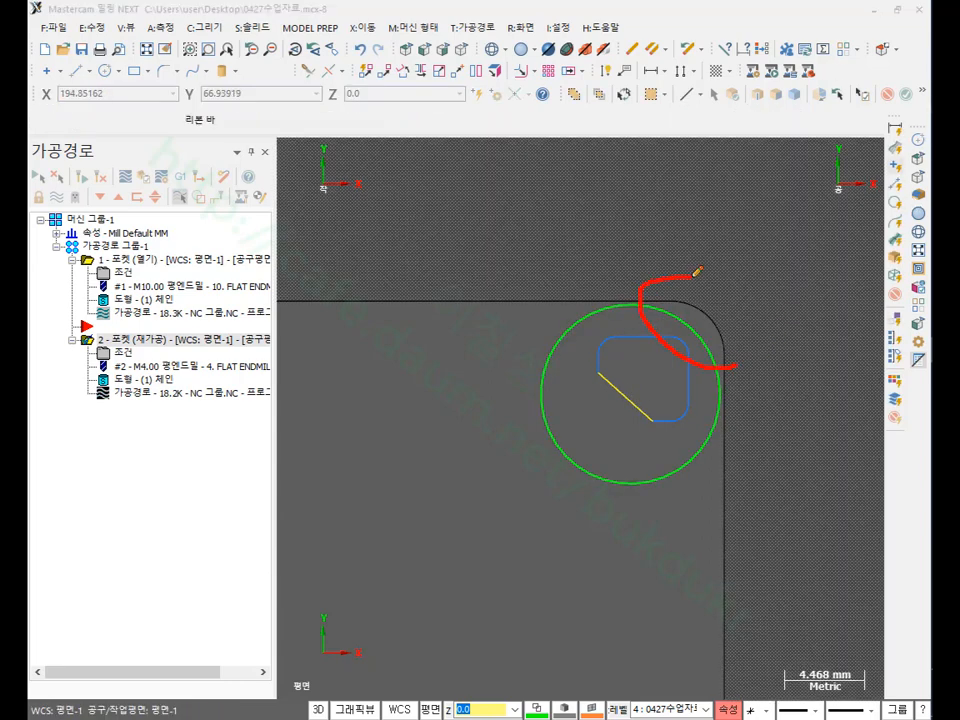
right_click(753, 234)
left_click(798, 399)
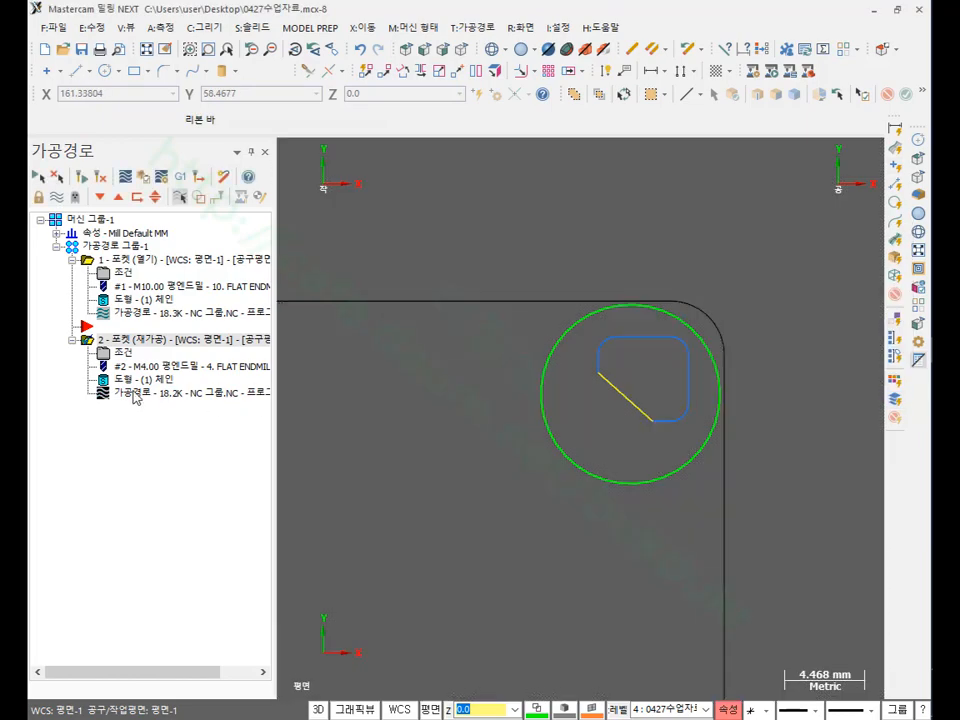
Step: Backplot the first remachining pass, compare the 4 mm tool's sweep with the circle and corner walls, and close the backplot
key("alt+t")
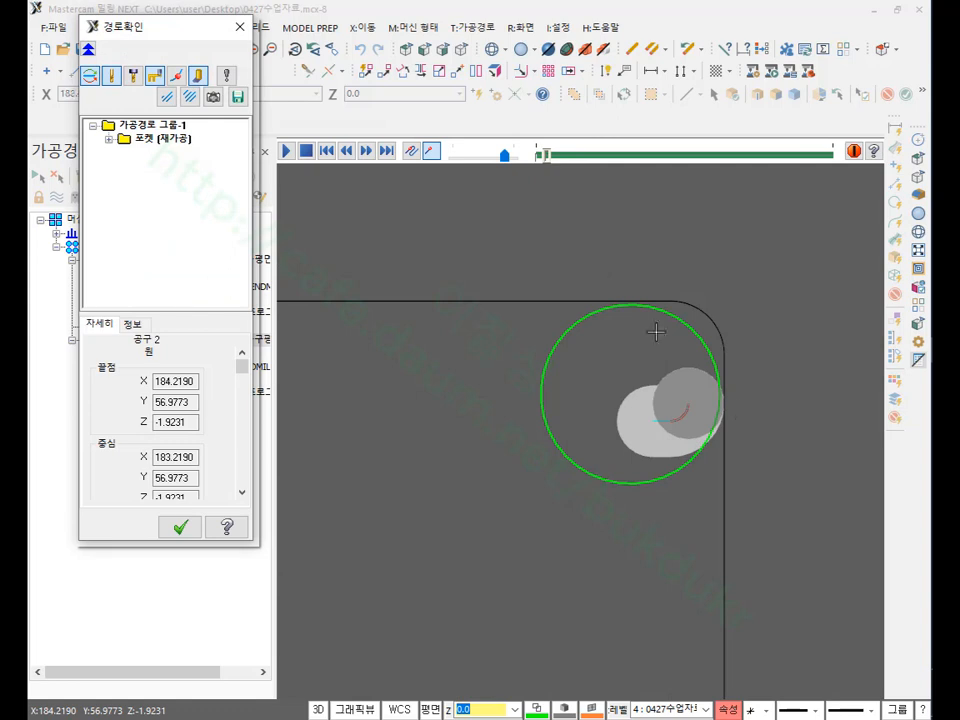
scroll(745, 350, "up", 5)
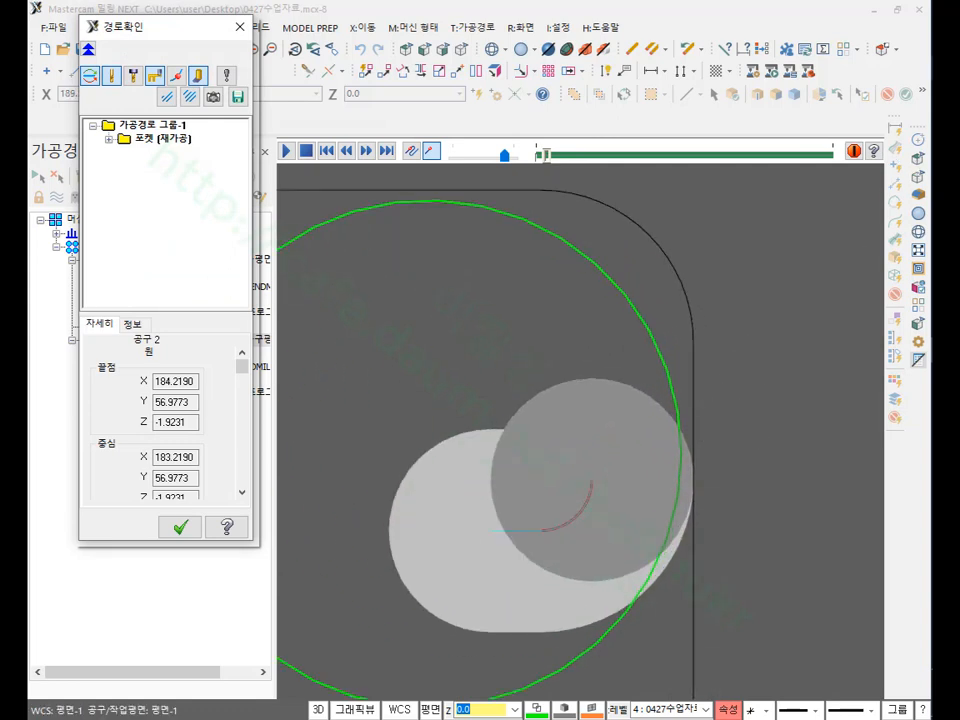
left_click_drag(668, 399, 797, 400)
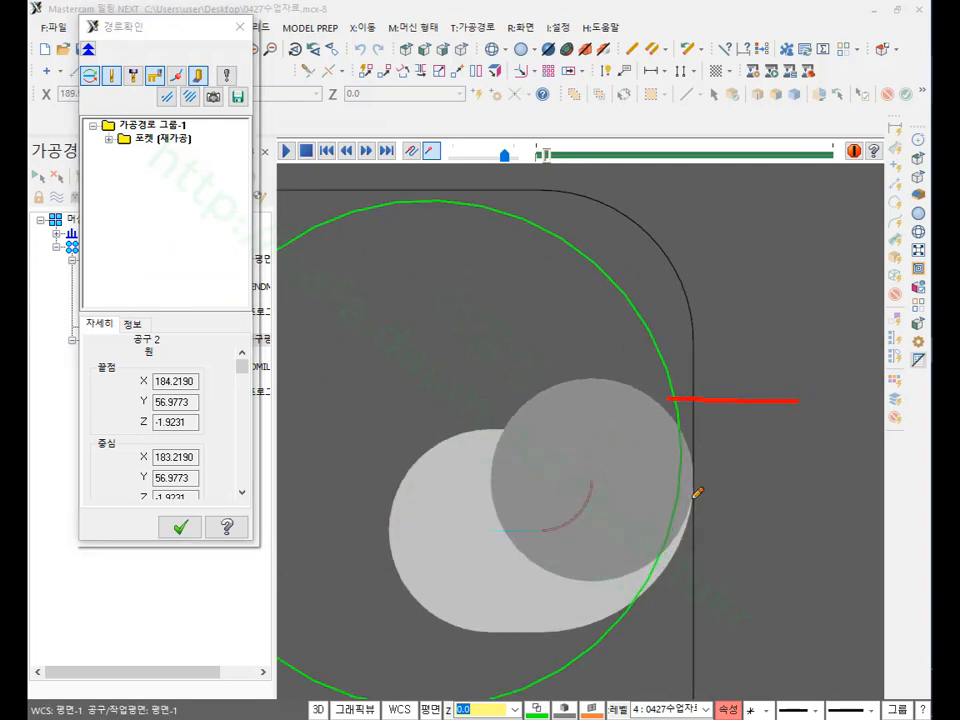
left_click_drag(661, 498, 793, 490)
mouse_move(666, 510)
left_mouse_down()
mouse_move(634, 408)
mouse_move(704, 503)
left_mouse_up()
right_click(791, 308)
left_click(834, 484)
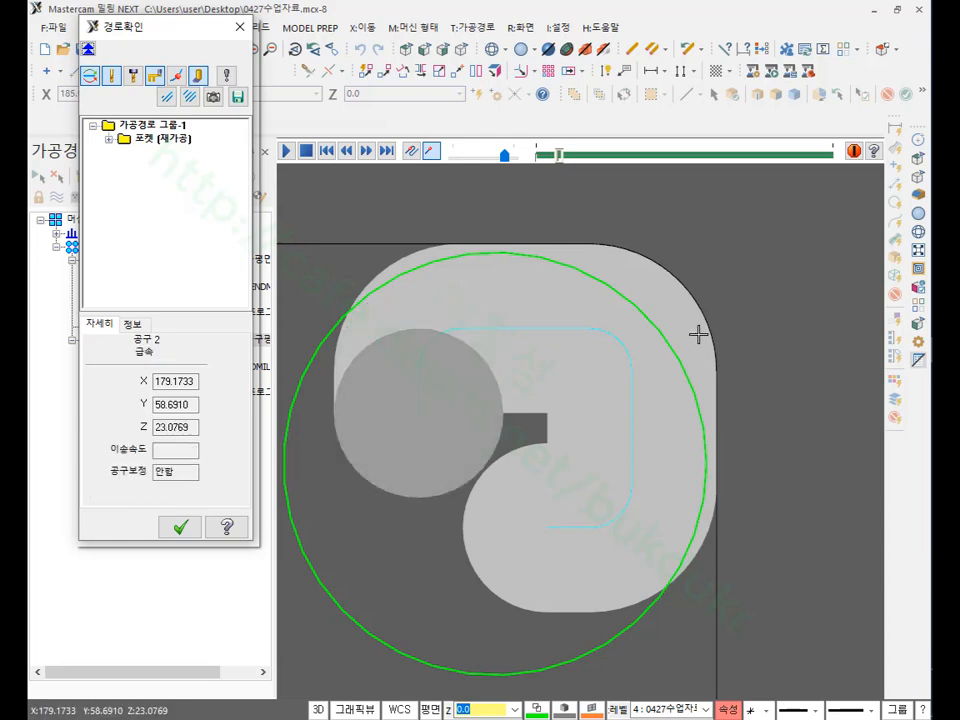
scroll(698, 334, "down", 1)
middle_click_drag(698, 334, 721, 320)
scroll(542, 486, "down", 3)
middle_click_drag(680, 388, 640, 330)
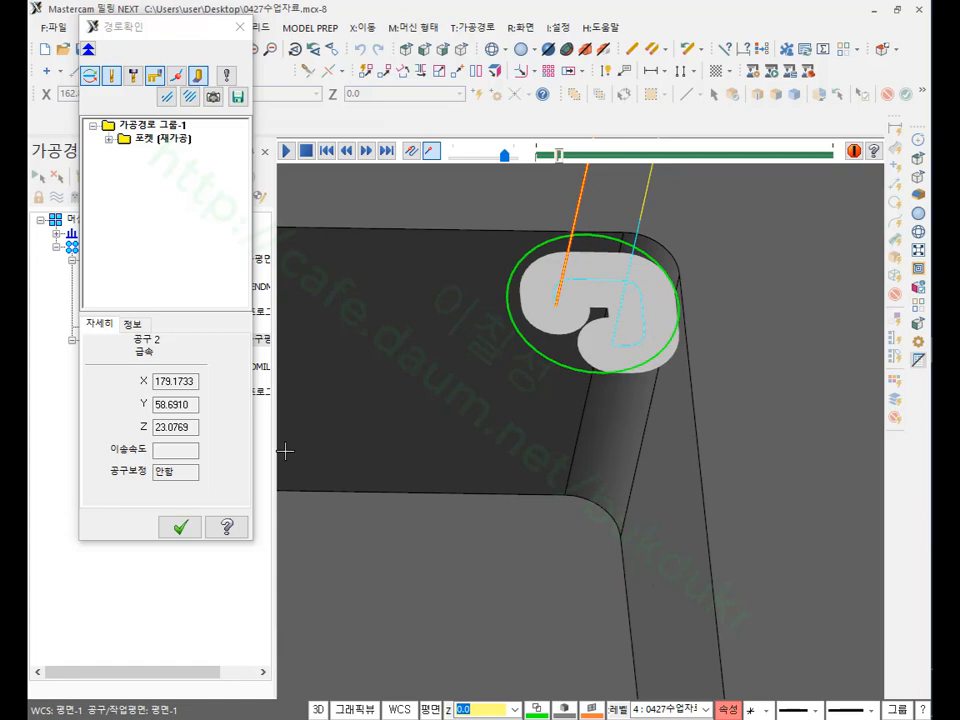
left_click(178, 528)
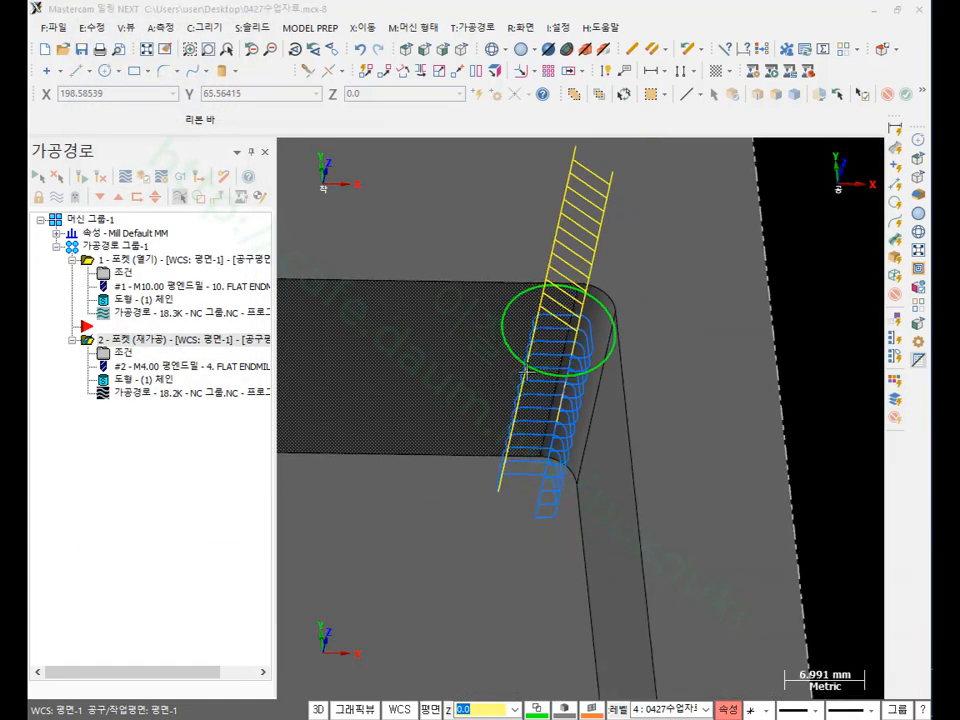
Step: Isolate the stepped block with the raised rounded boss in the isometric view, hiding all the other geometry
scroll(720, 360, "down", 3)
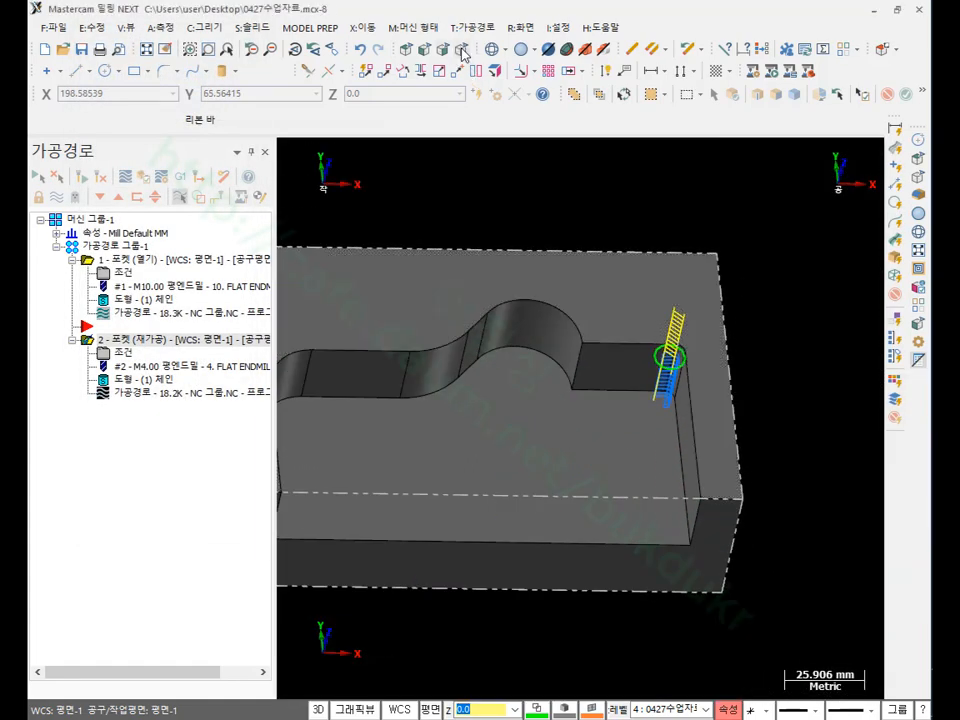
left_click(462, 52)
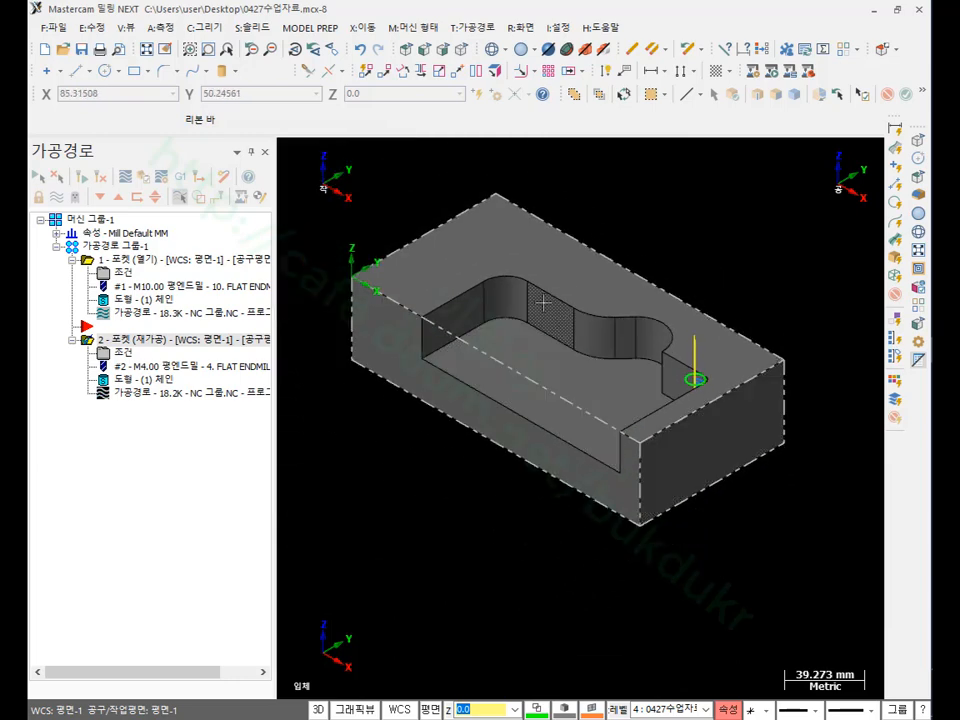
scroll(525, 278, "up", 1)
scroll(570, 316, "down", 2)
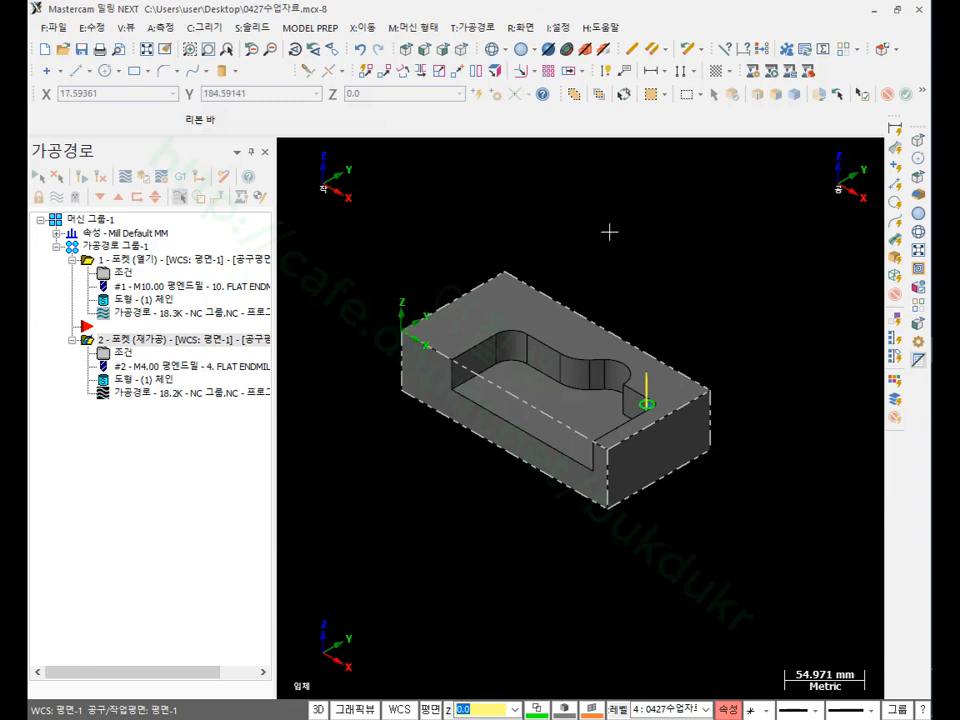
scroll(725, 375, "down", 2)
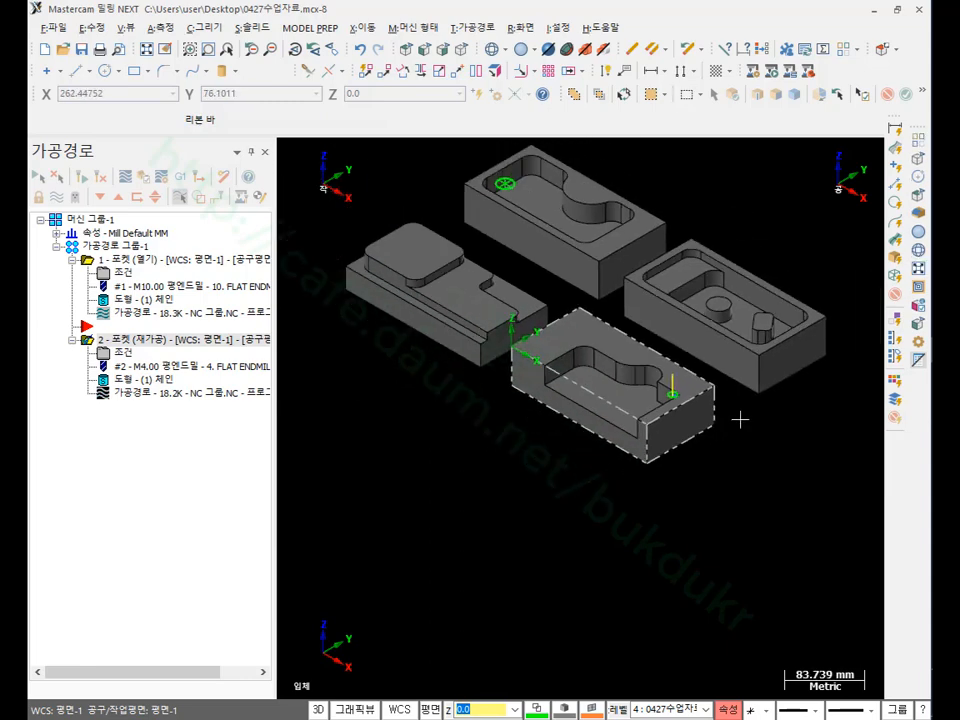
left_click(520, 300)
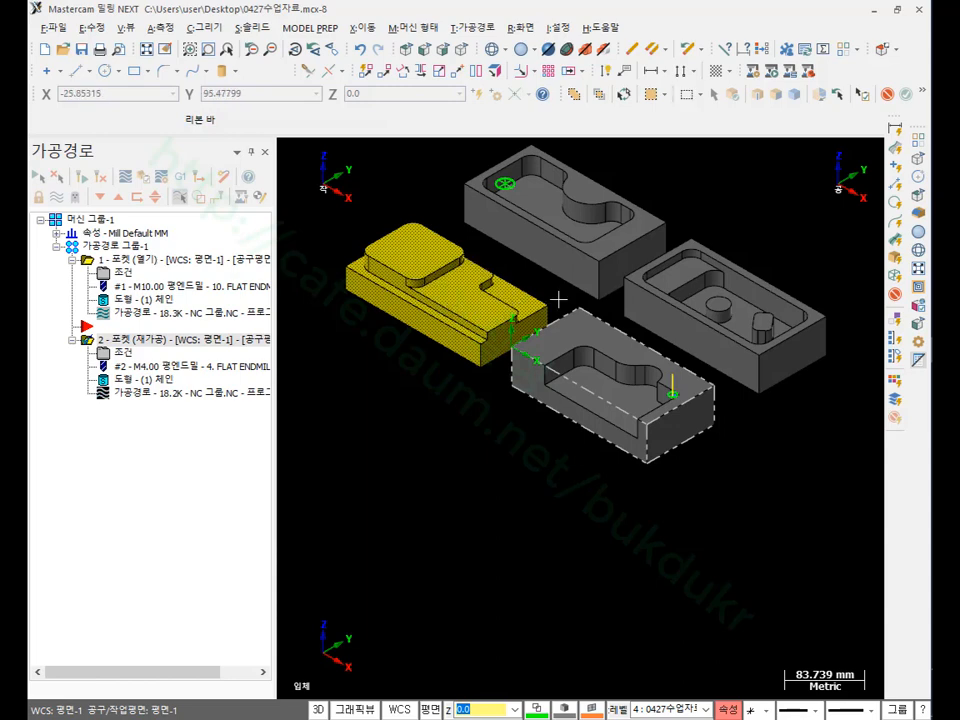
key("alt+e")
scroll(440, 235, "up", 2)
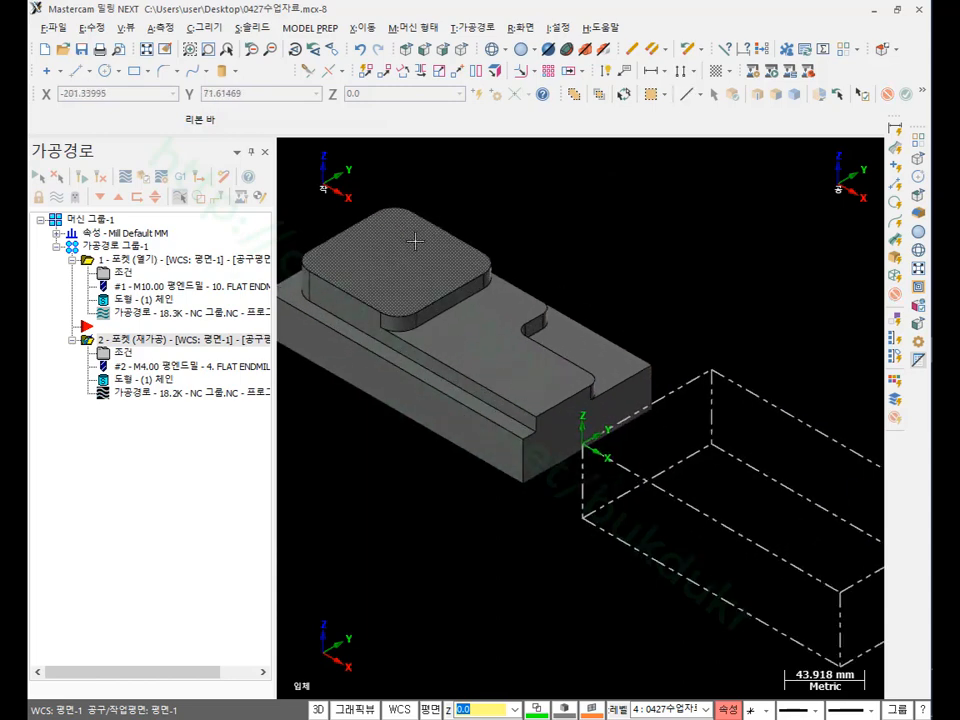
scroll(335, 286, "down", 1)
Step: Delete both pocket operations from toolpath group 1
left_click(120, 247)
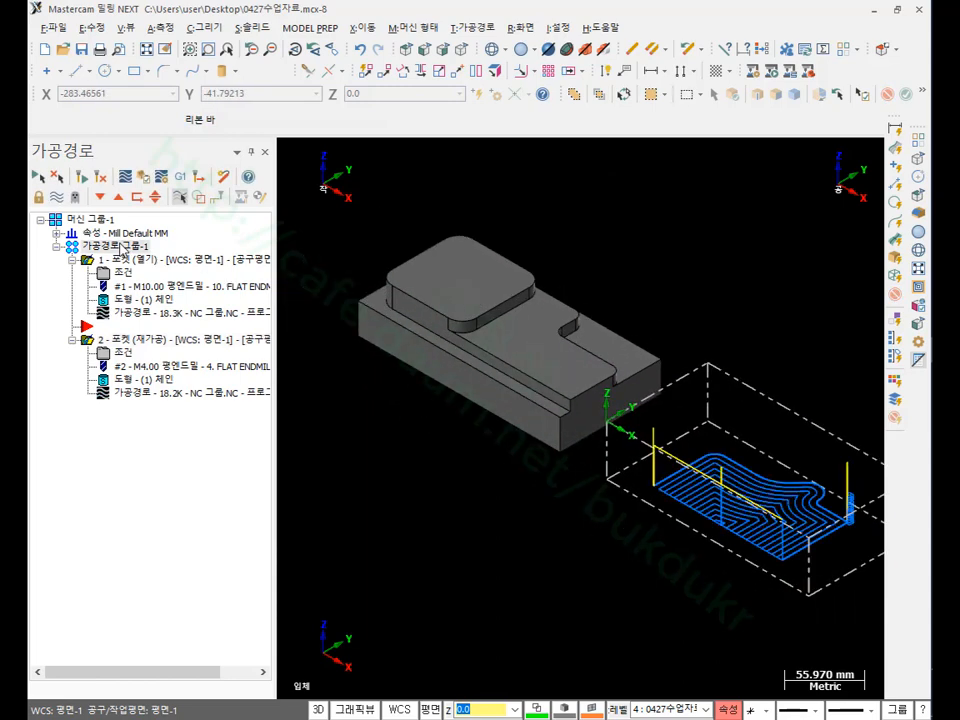
key("Delete")
left_click(534, 415)
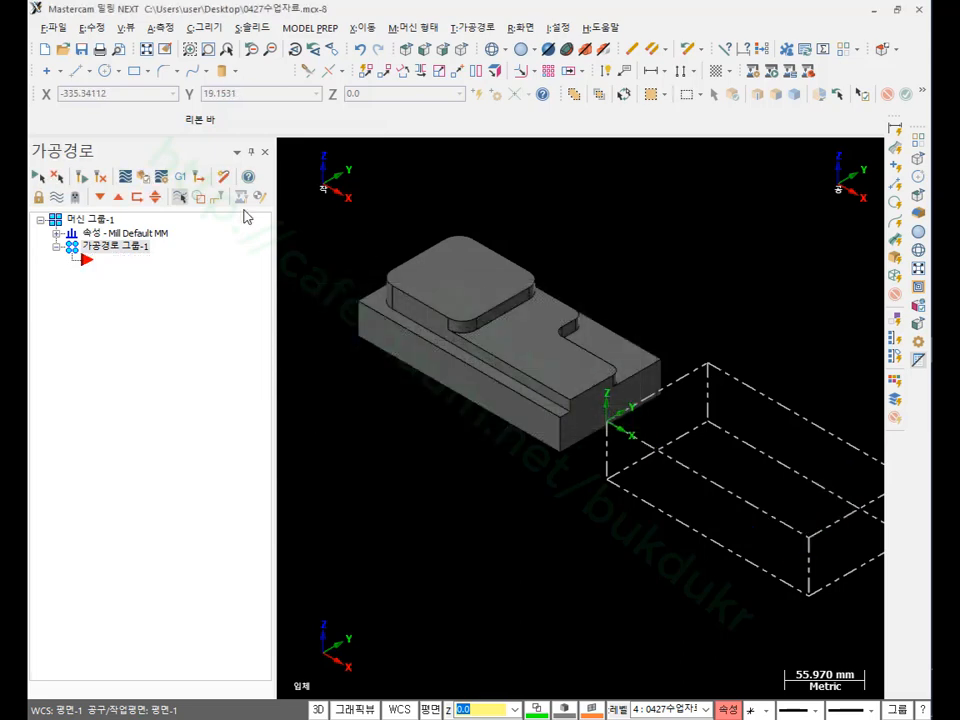
Step: Redefine the machine group's stock so that it encloses the stepped block
left_click(56, 233)
left_click(108, 289)
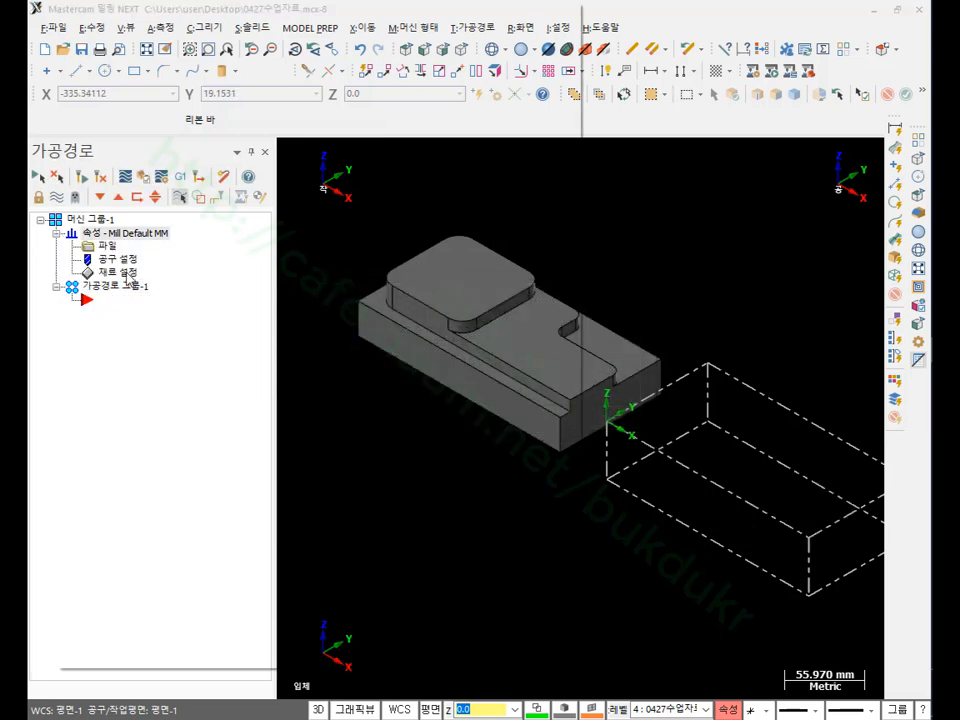
left_click(358, 590)
left_click(427, 649)
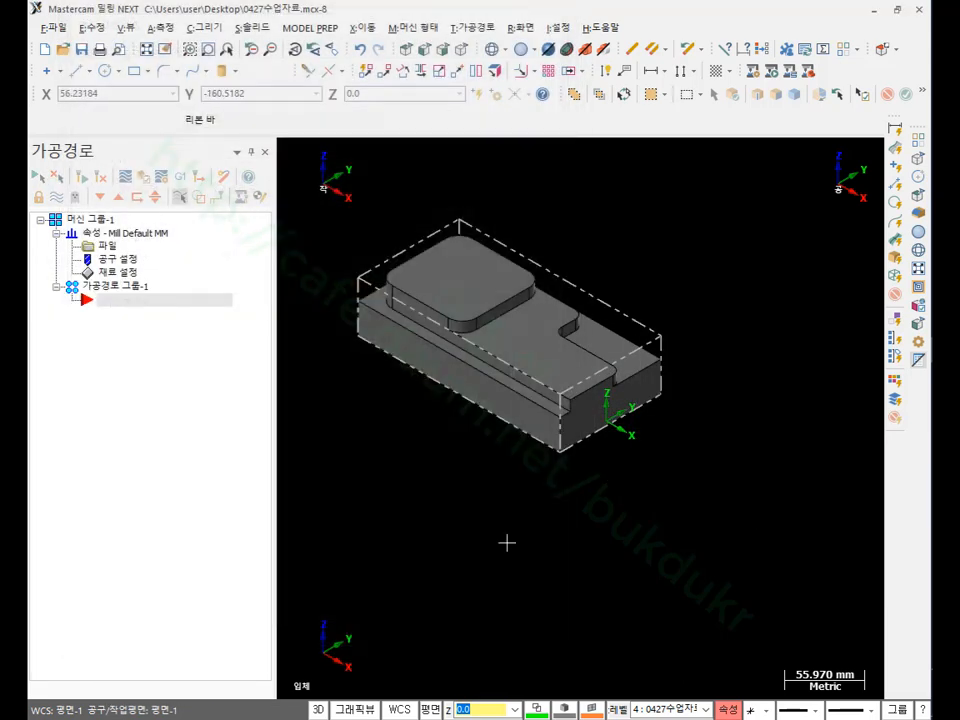
Step: Try to pick a new origin for work plane 평면-1 at the stock outline's upper corner
scroll(362, 230, "up", 1)
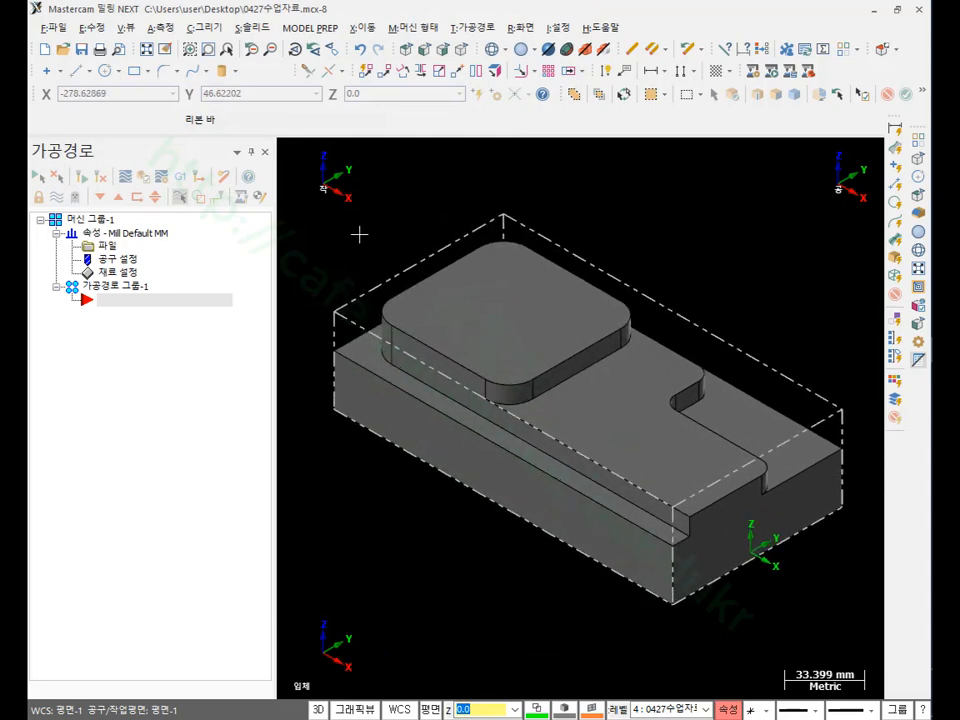
left_click(401, 712)
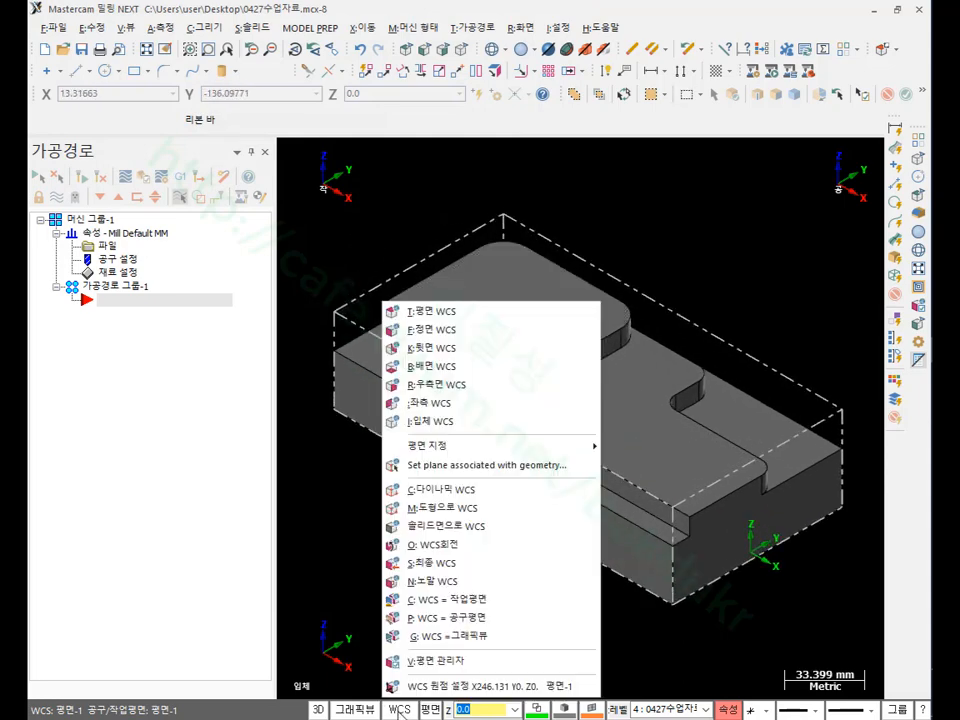
left_click(470, 658)
left_click(639, 295)
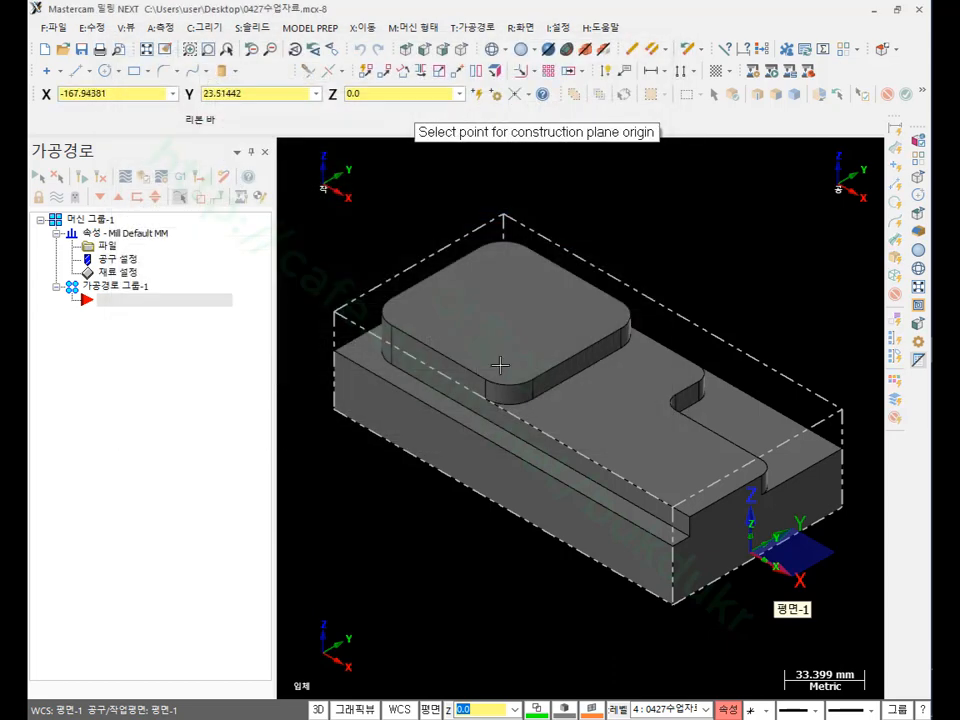
scroll(555, 455, "down", 1)
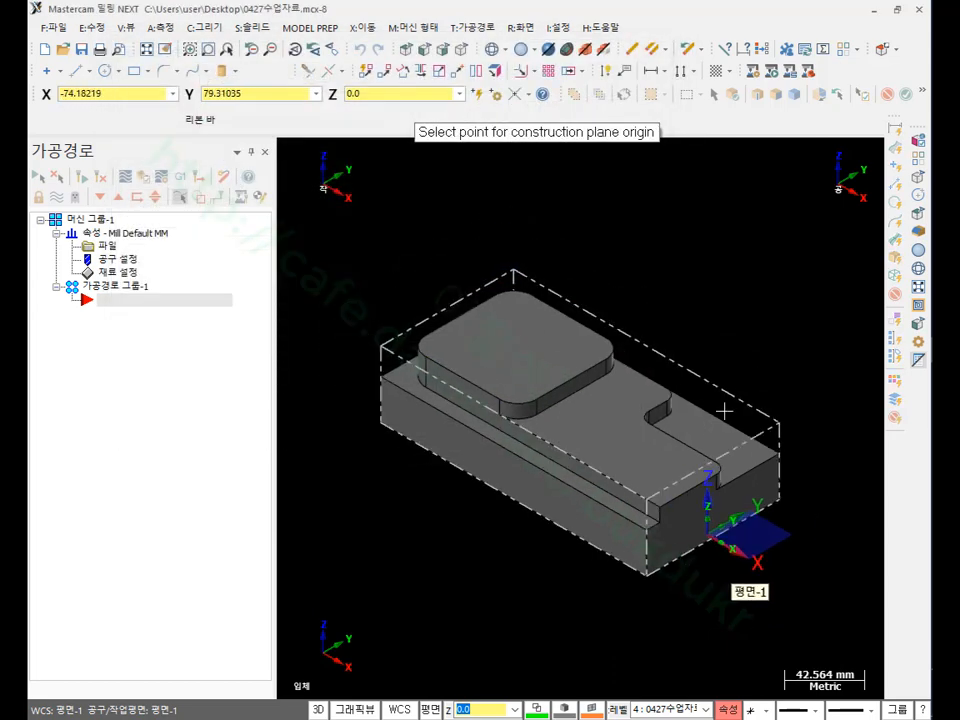
scroll(381, 321, "up", 3)
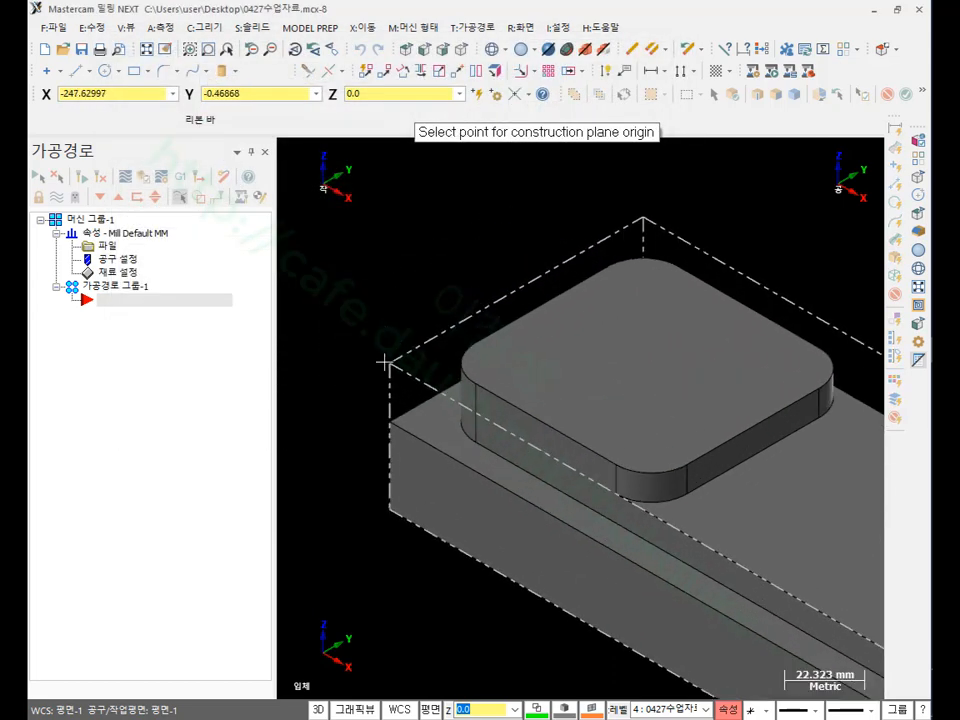
scroll(391, 362, "down", 2)
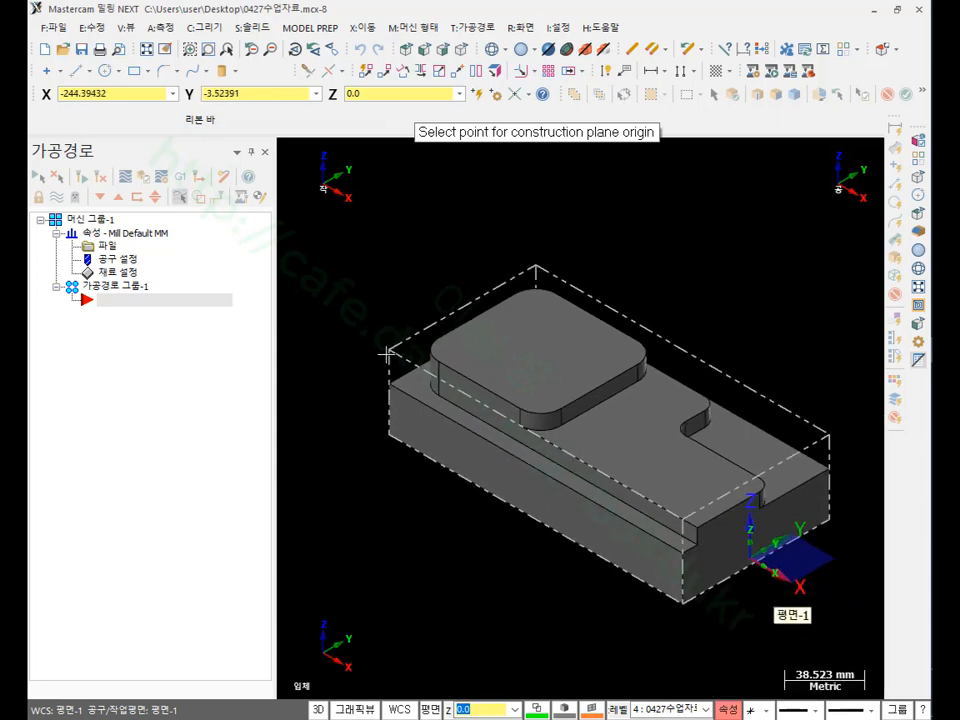
left_click(521, 246)
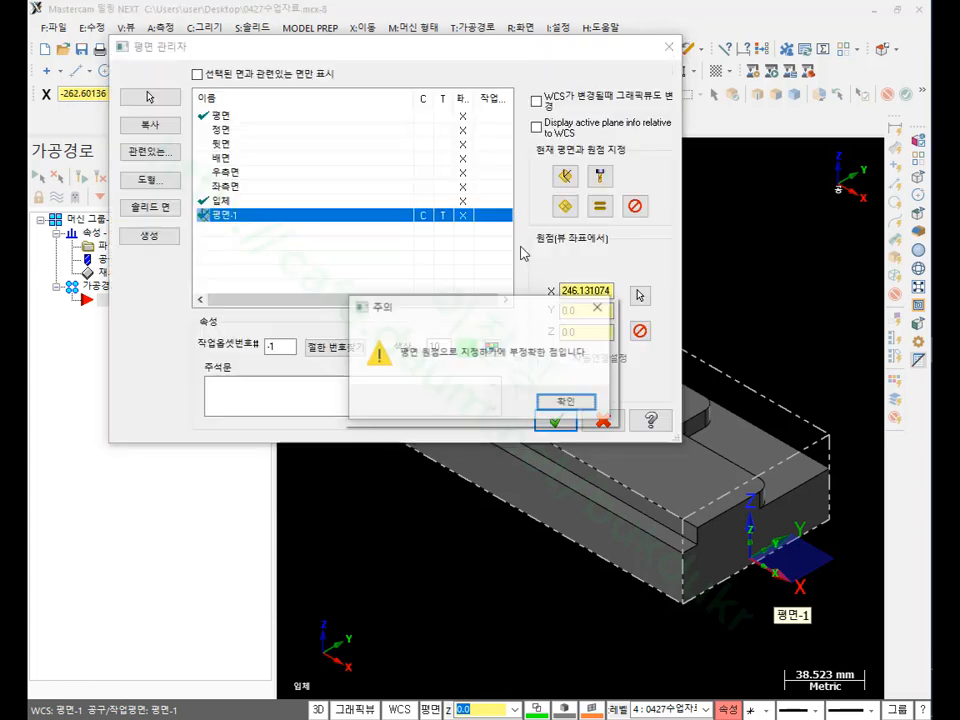
left_click(567, 402)
left_click(555, 421)
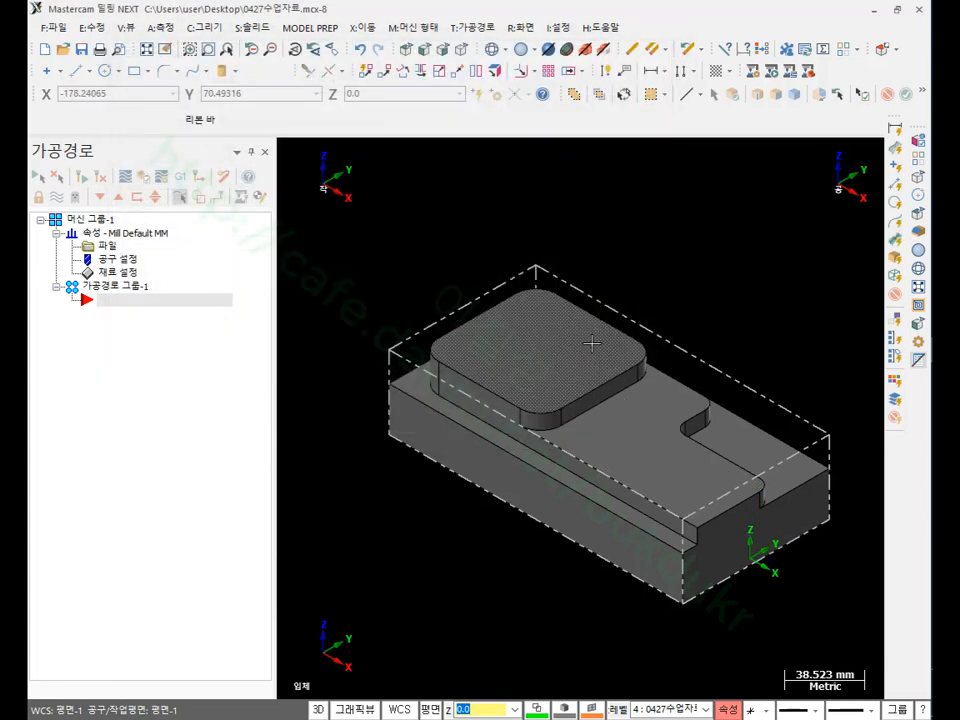
Step: Create a rectangular bounding box of lines with a centre point around the stepped block, with zero expansion in X, Y and Z
scroll(665, 380, "up", 1)
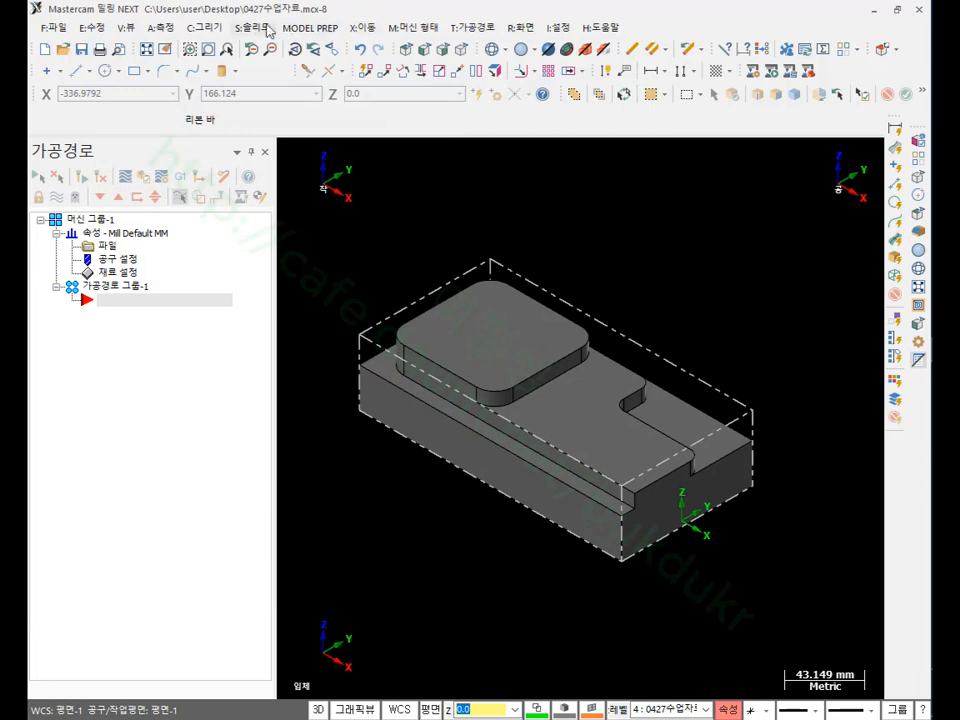
left_click(206, 28)
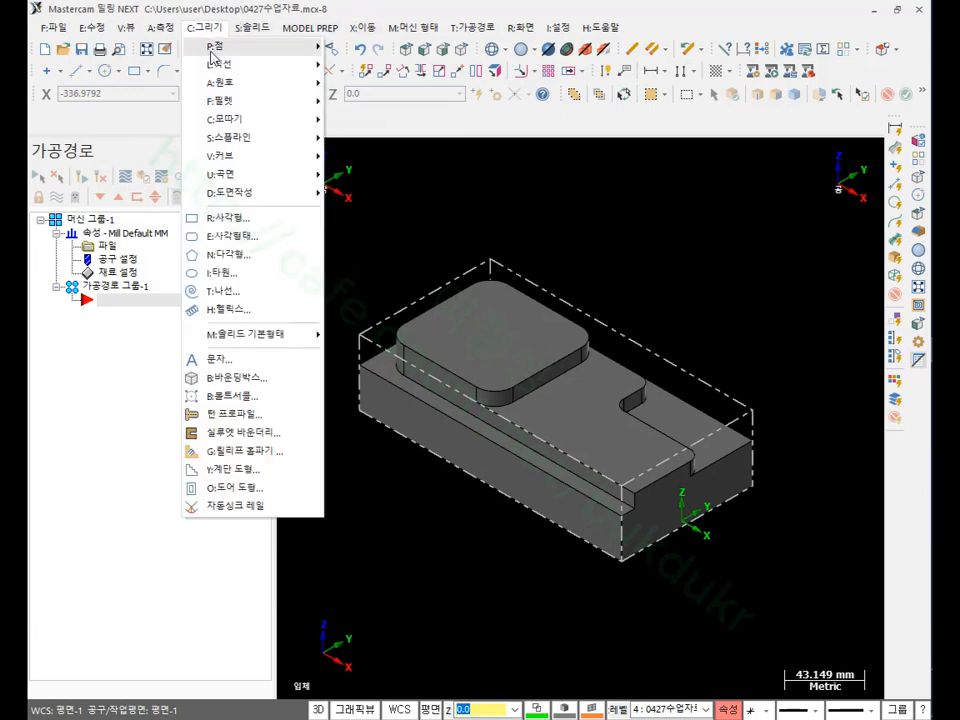
left_click(237, 379)
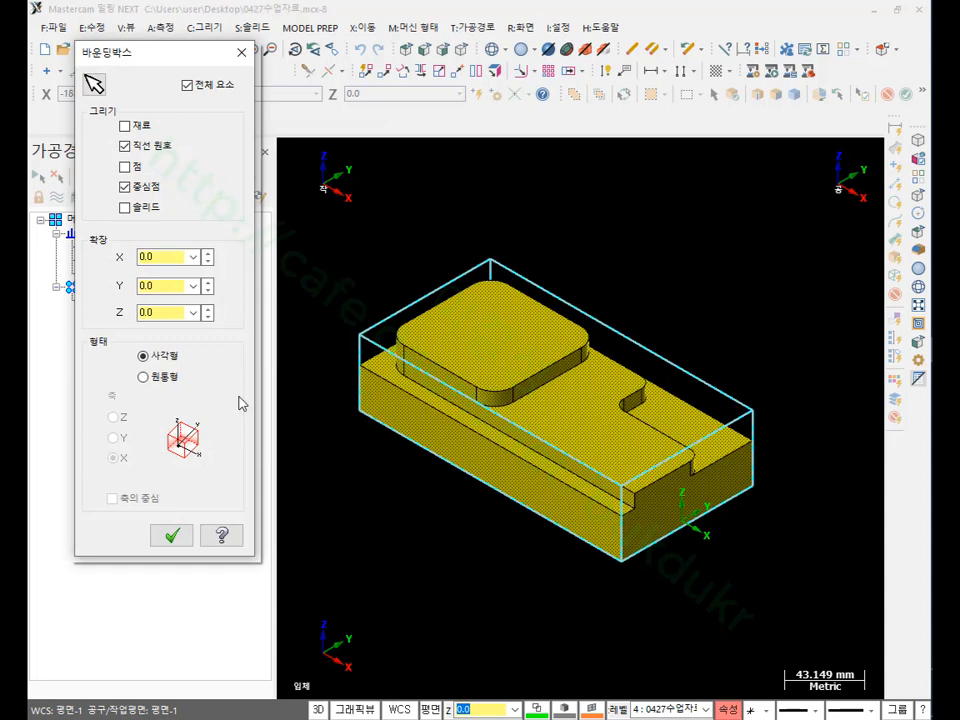
left_click(168, 535)
scroll(356, 324, "up", 3)
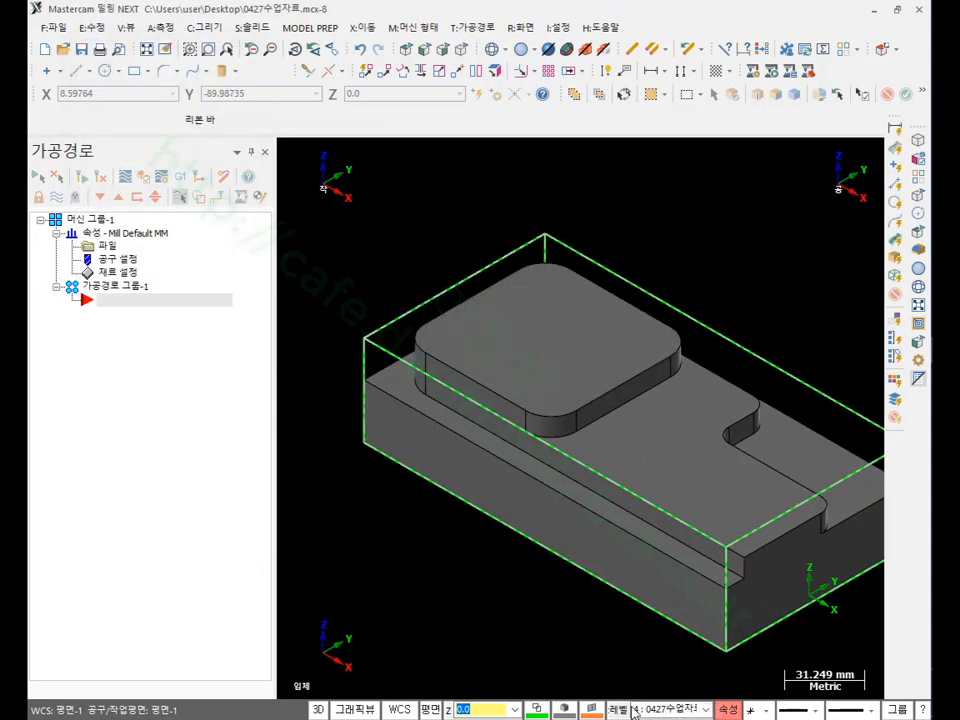
Step: Set the origin of work plane 평면-1 at the bounding box's top corner beside the raised boss, at minimum X and Y
left_click(400, 709)
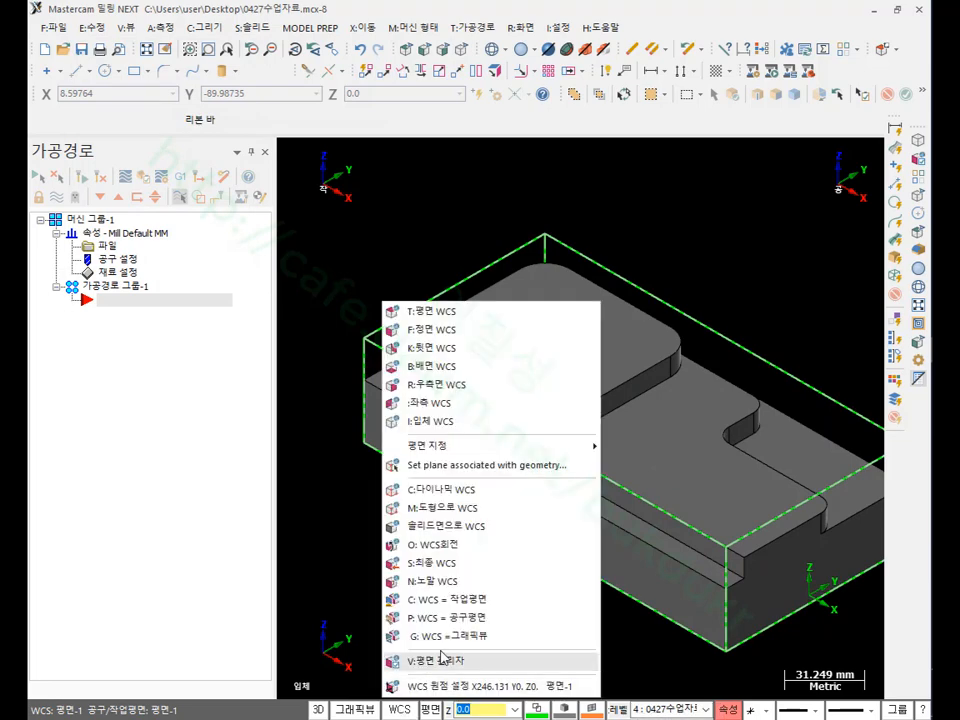
left_click(463, 664)
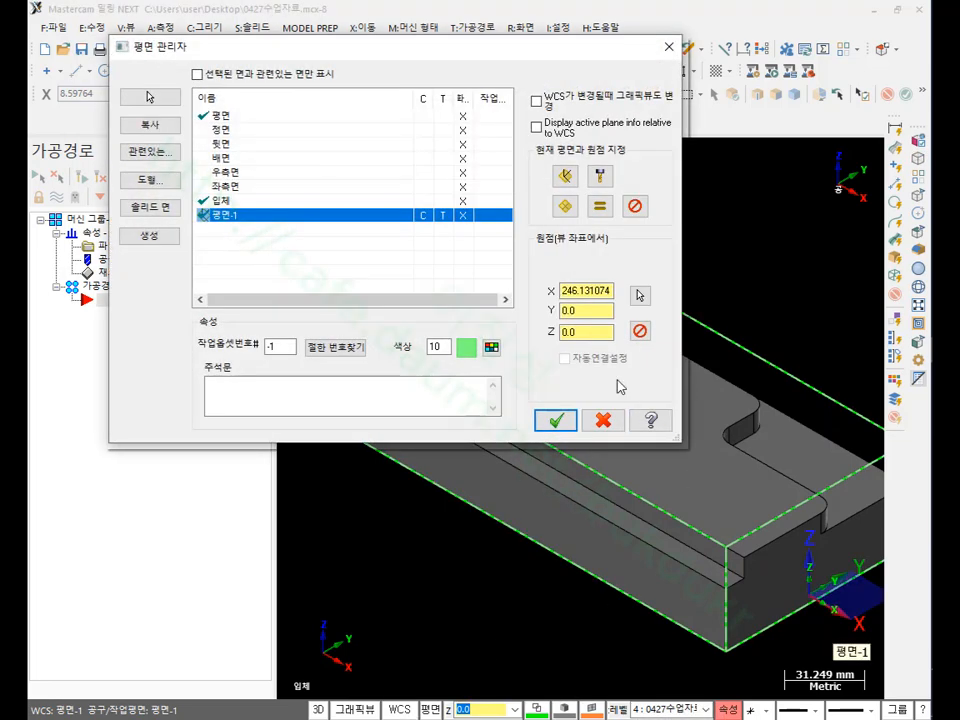
left_click(638, 295)
left_click(365, 342)
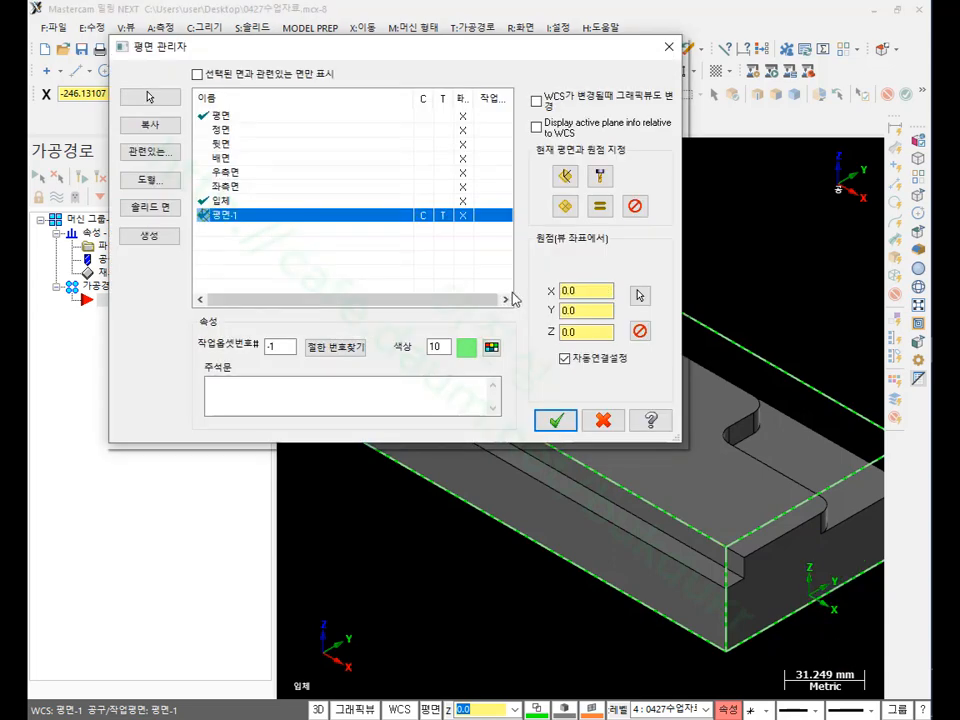
left_click(556, 420)
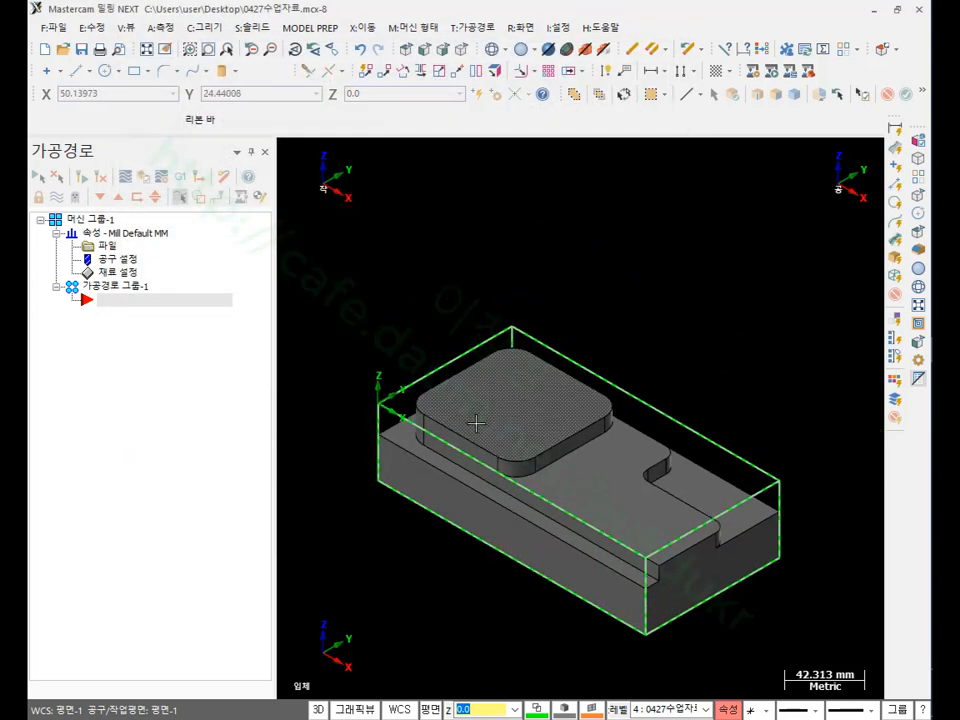
Step: Delete the bounding box wireframe around the block, including the entities linked to the work plane
scroll(419, 585, "up", 4)
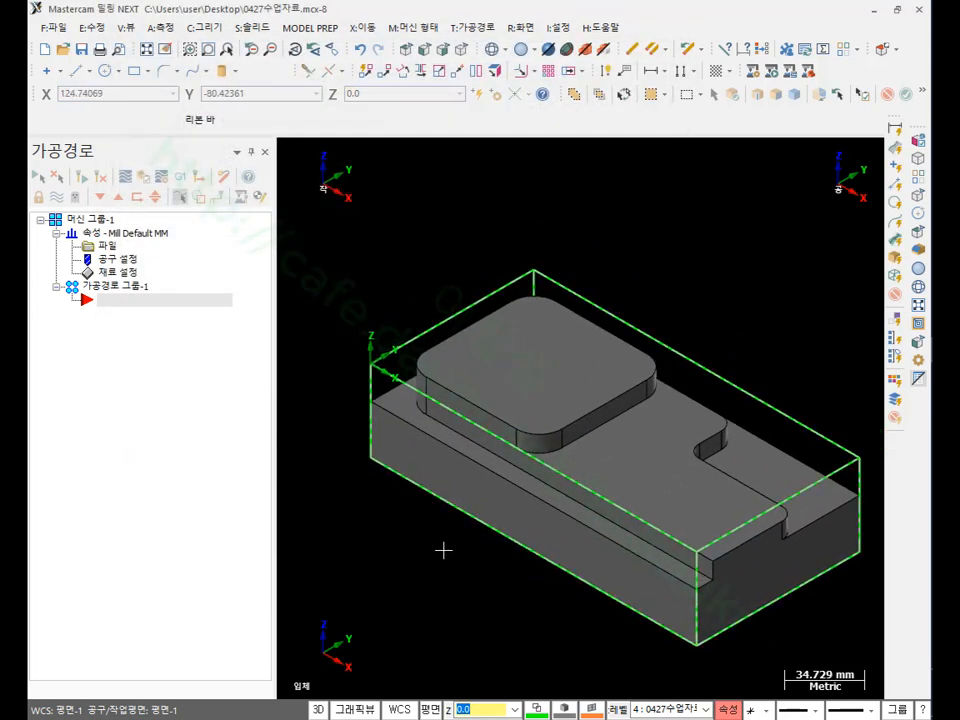
scroll(443, 551, "down", 5)
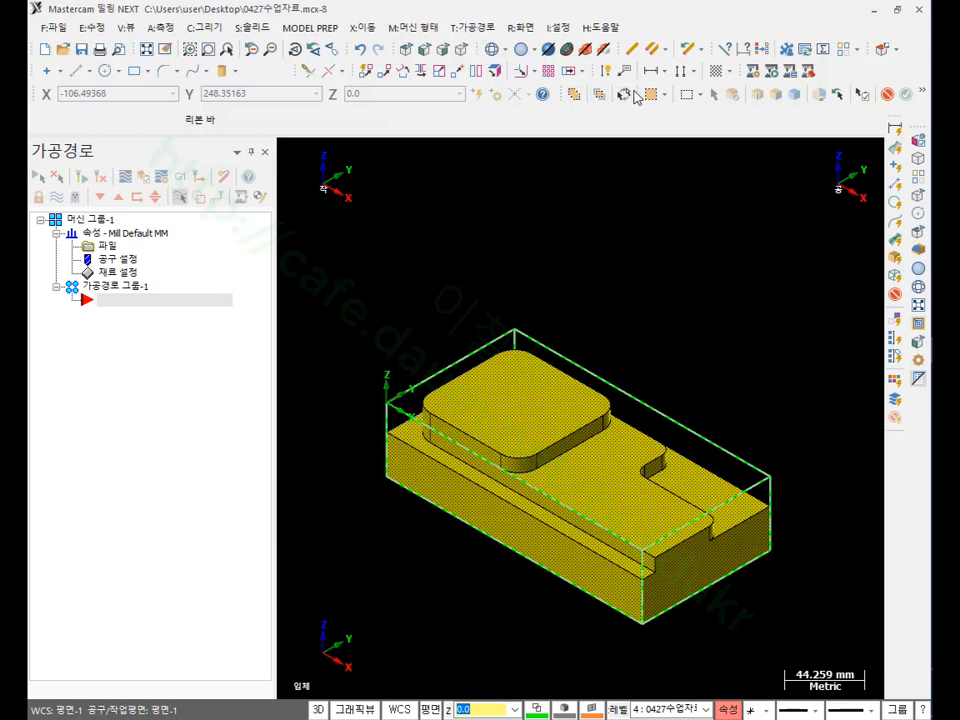
left_click(627, 95)
scroll(588, 212, "down", 3)
key("Delete")
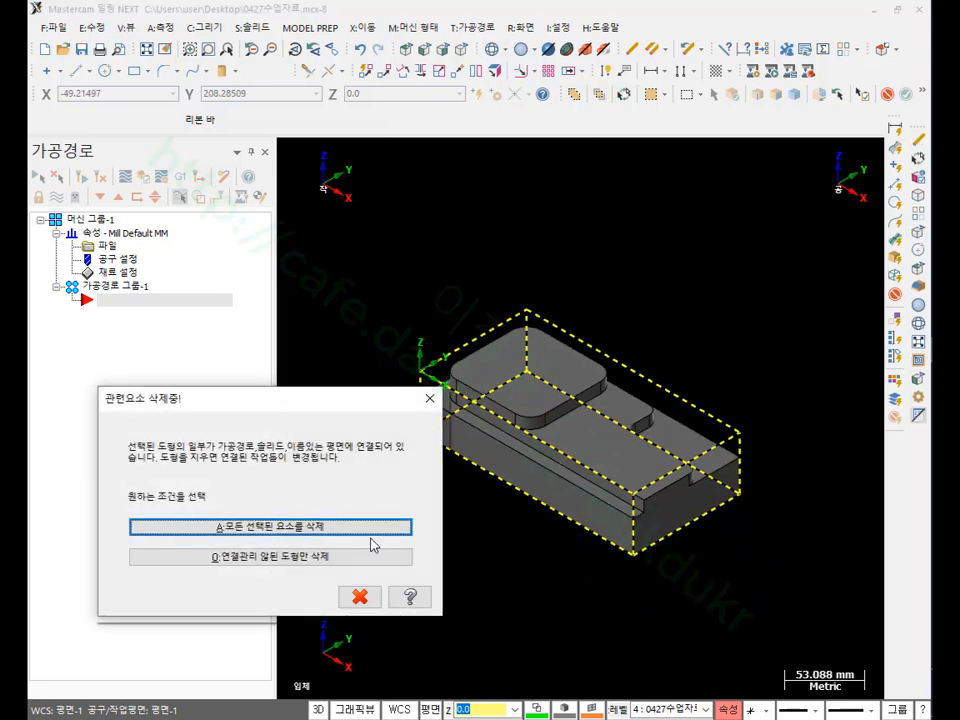
left_click(360, 525)
scroll(543, 463, "up", 3)
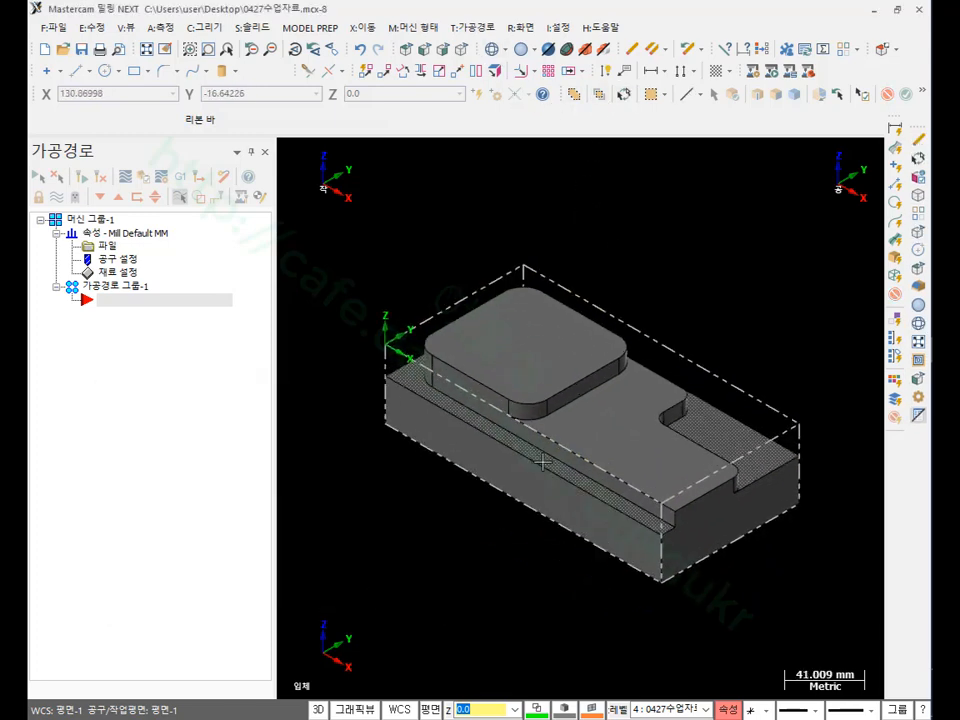
scroll(590, 420, "up", 1)
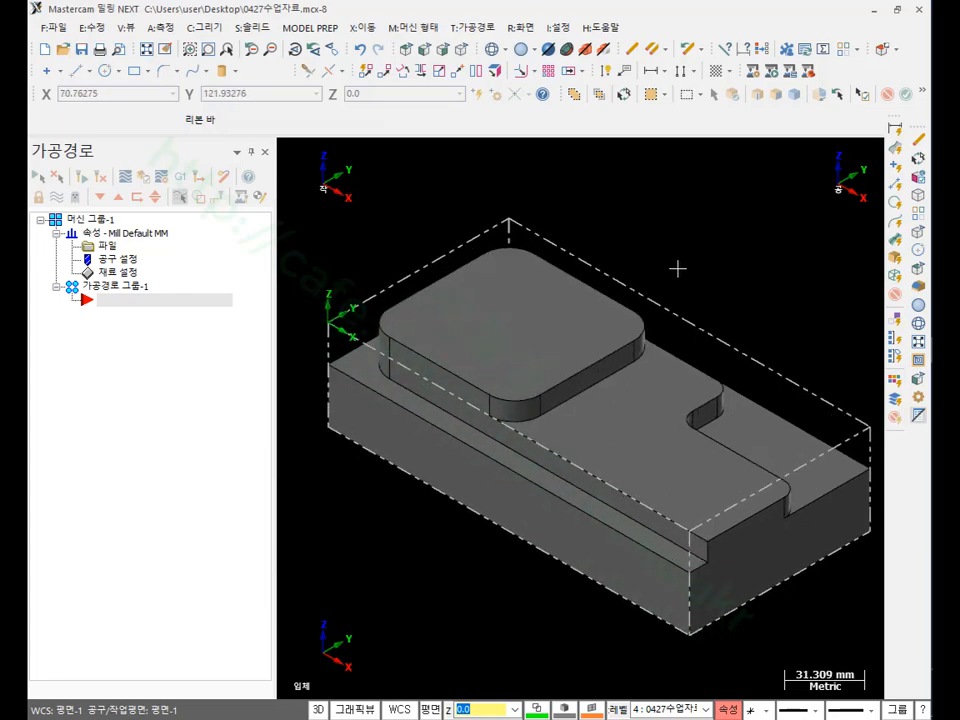
mouse_move(550, 377)
middle_mouse_down()
mouse_move(426, 343)
mouse_move(523, 313)
mouse_move(617, 309)
mouse_move(540, 343)
mouse_move(519, 364)
middle_mouse_up()
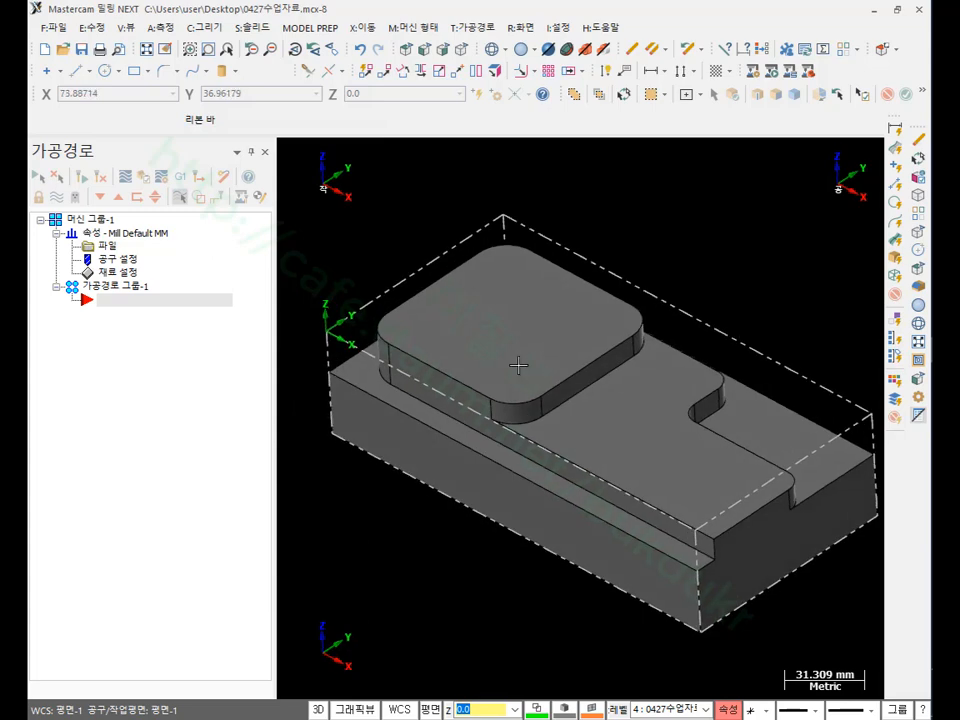
scroll(519, 364, "down", 1)
scroll(700, 370, "up", 1)
scroll(497, 298, "down", 1)
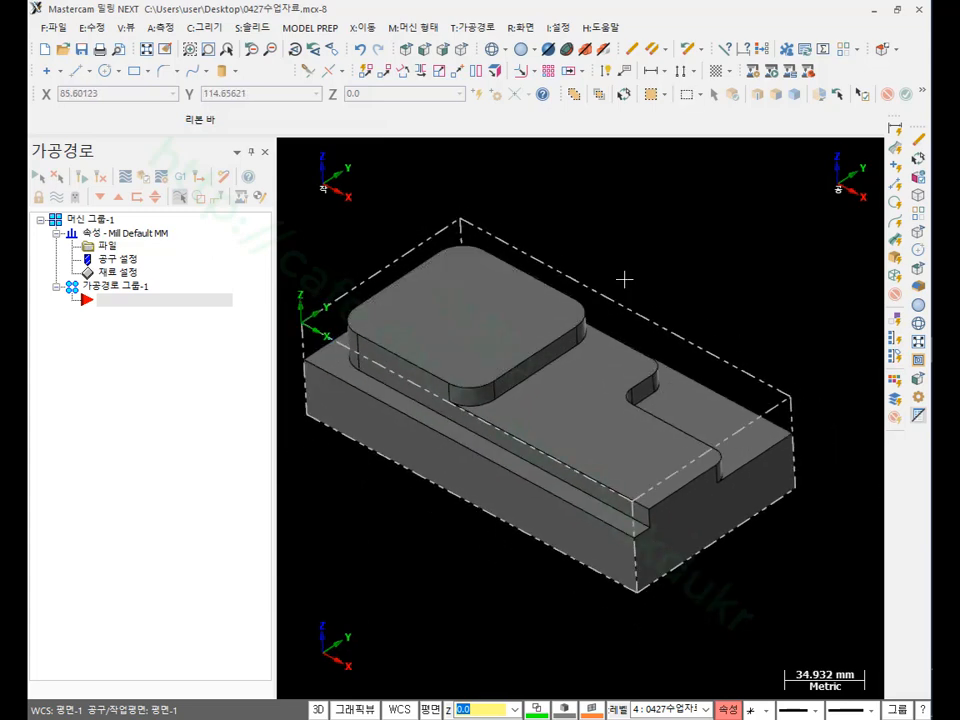
scroll(624, 279, "down", 1)
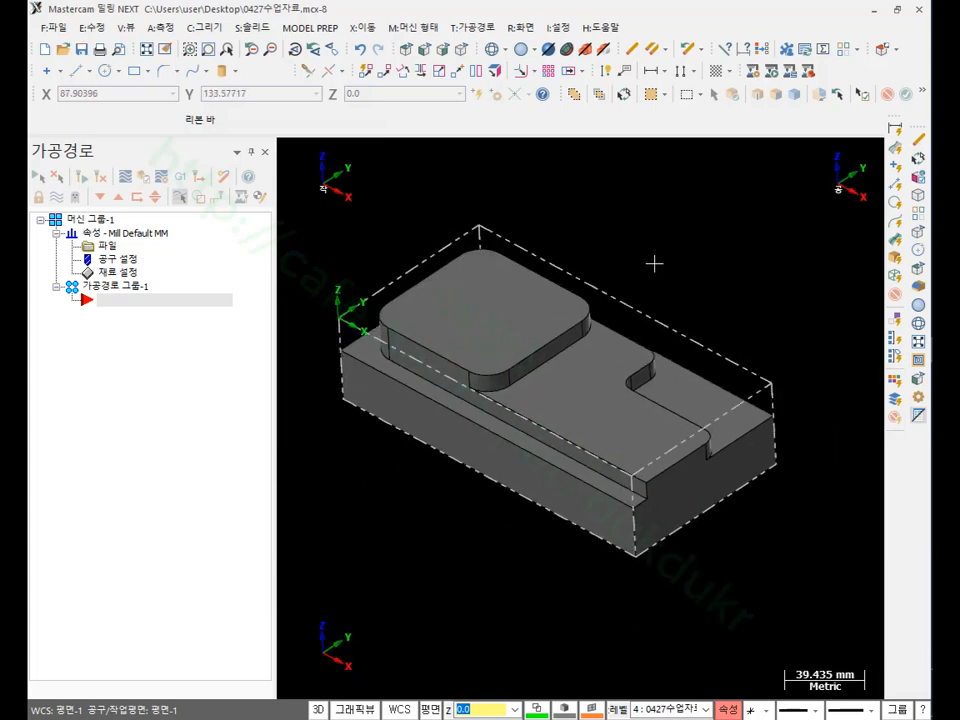
left_click(484, 28)
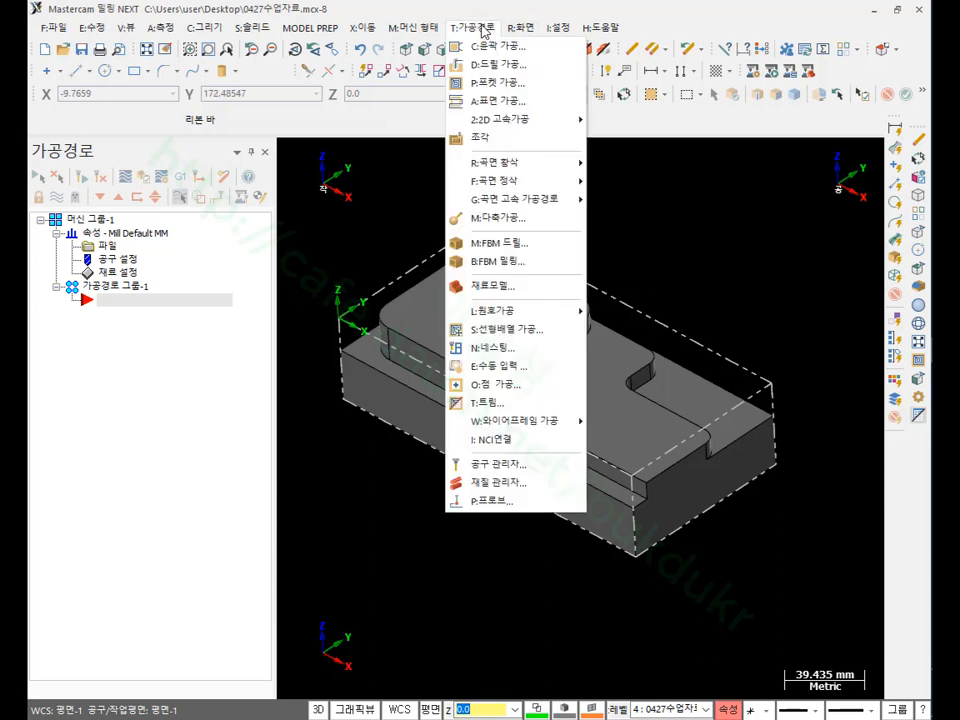
left_click(506, 84)
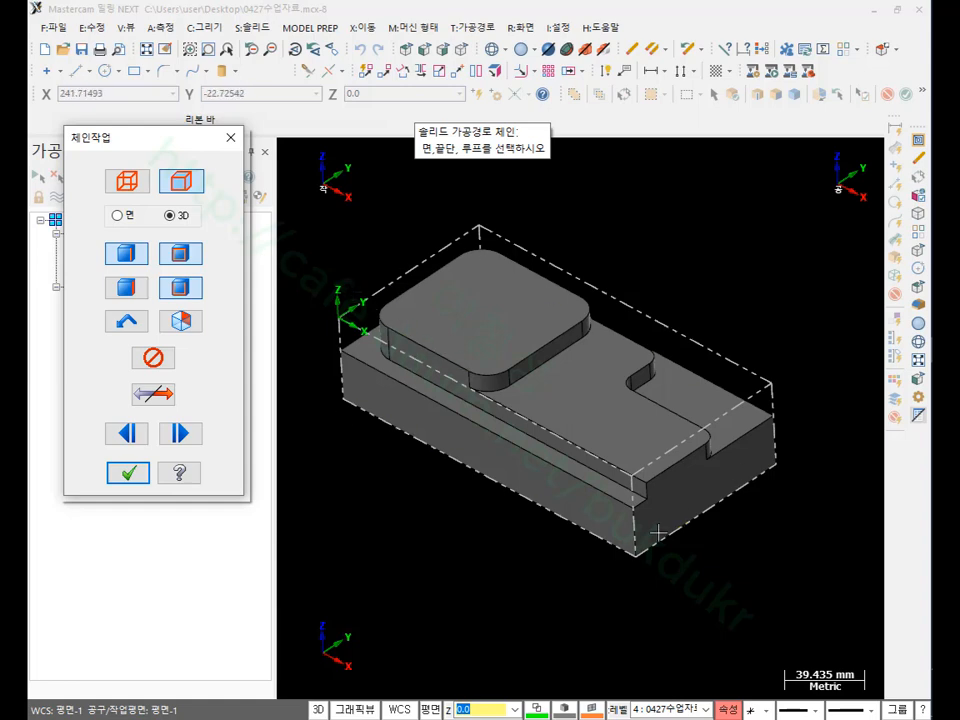
left_click(424, 445)
left_click(135, 231)
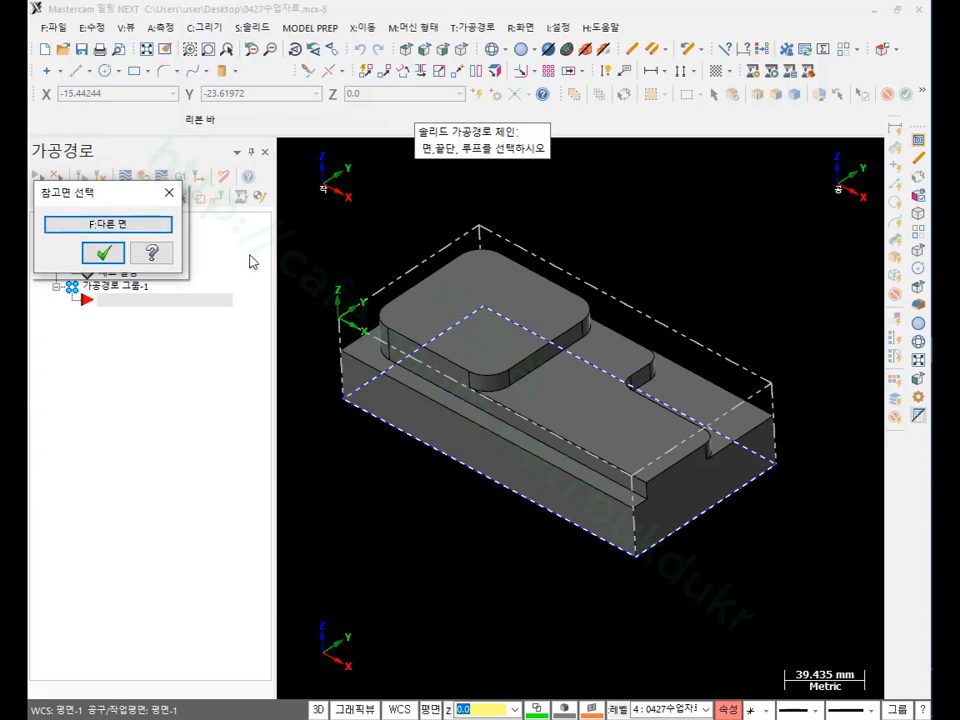
left_click(104, 254)
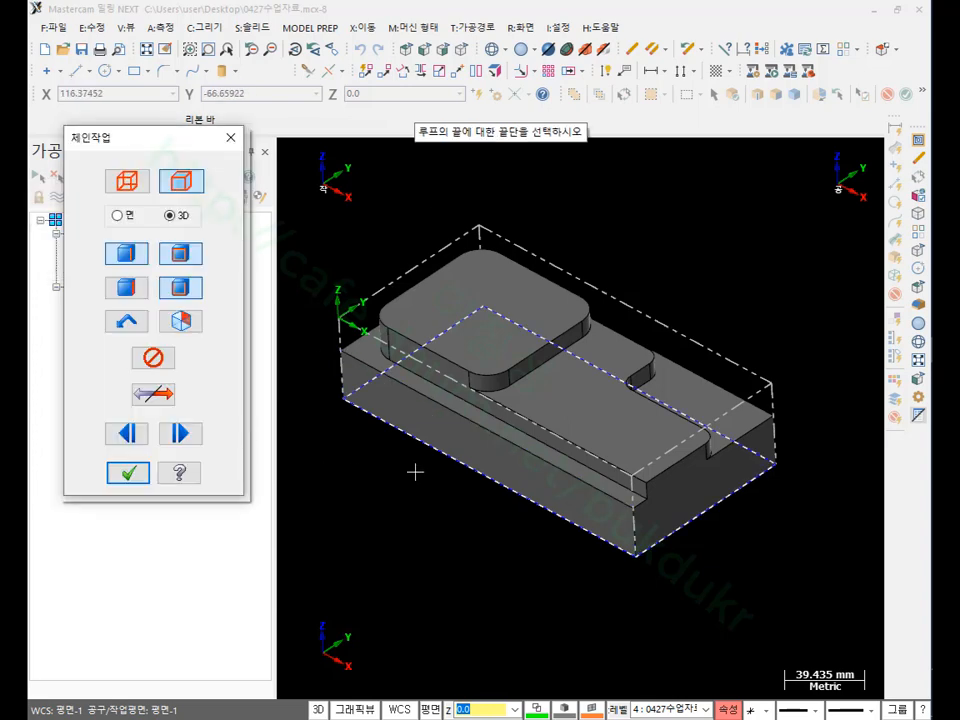
scroll(463, 306, "down", 1)
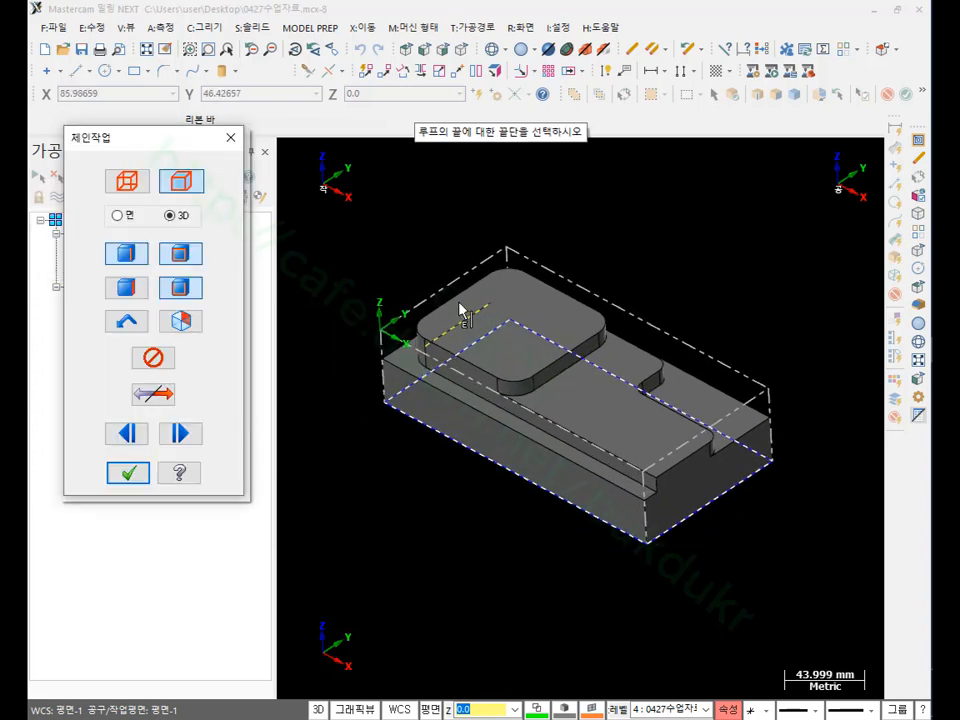
scroll(608, 281, "up", 3)
scroll(635, 345, "down", 1)
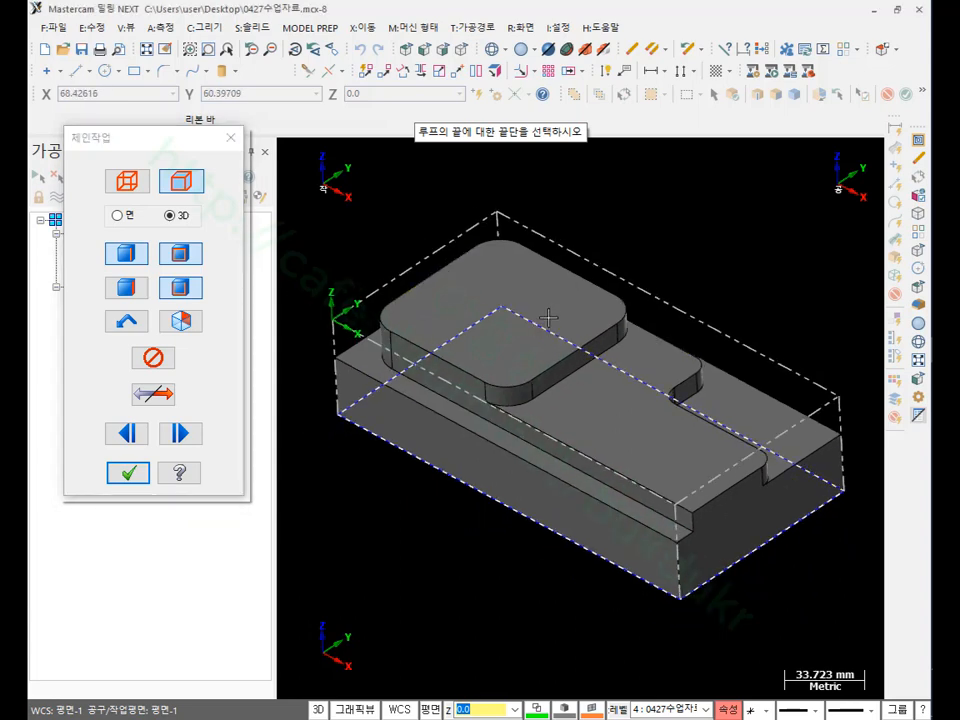
middle_click_drag(613, 337, 671, 336)
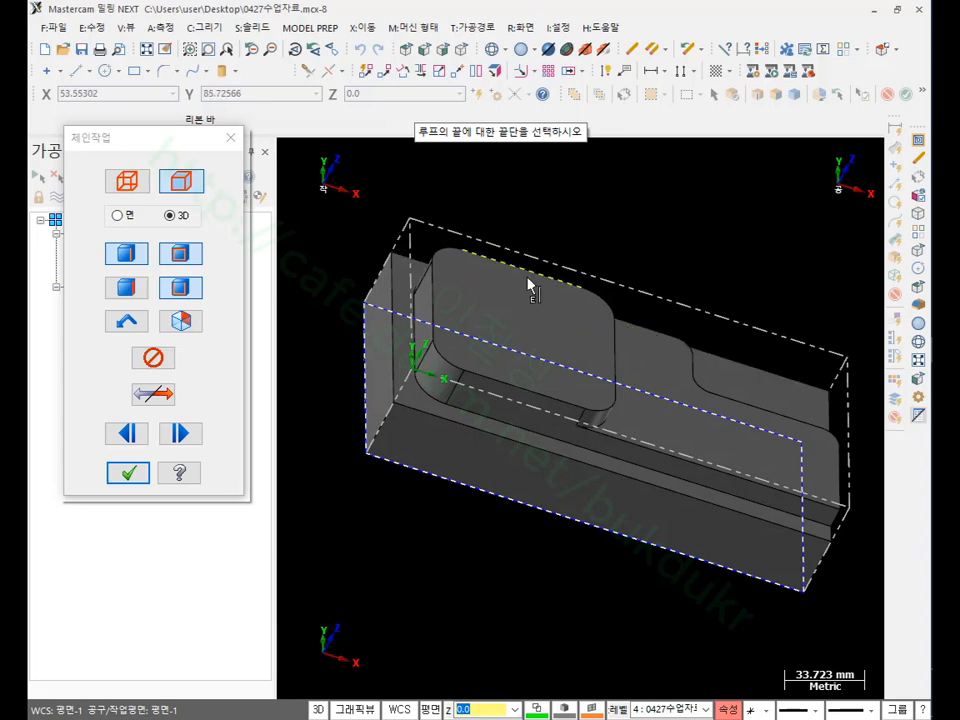
left_click(182, 289)
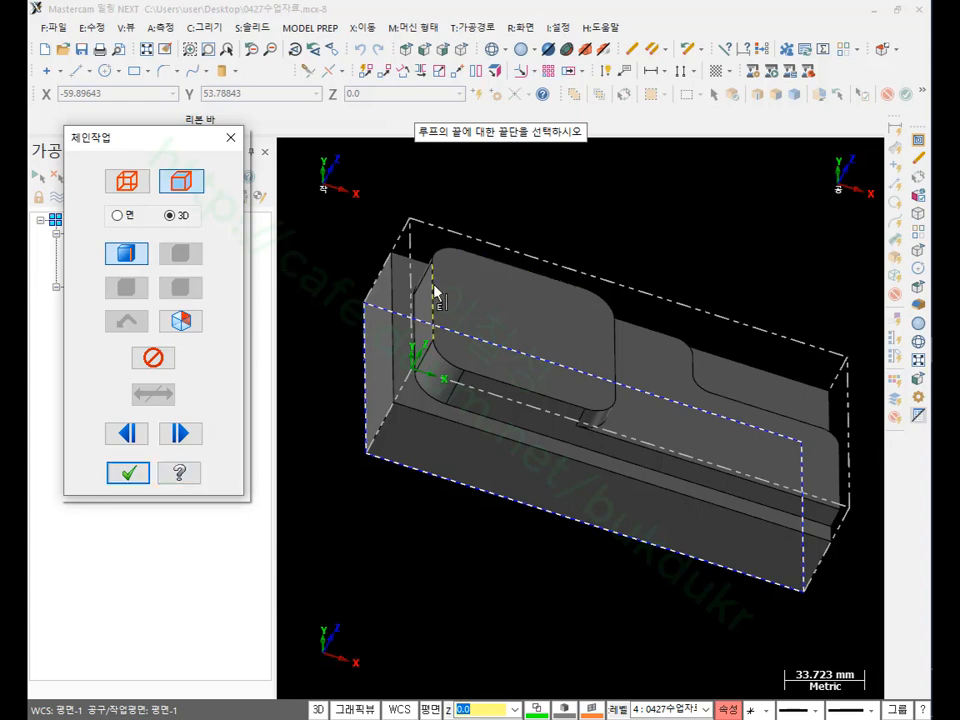
left_click(128, 471)
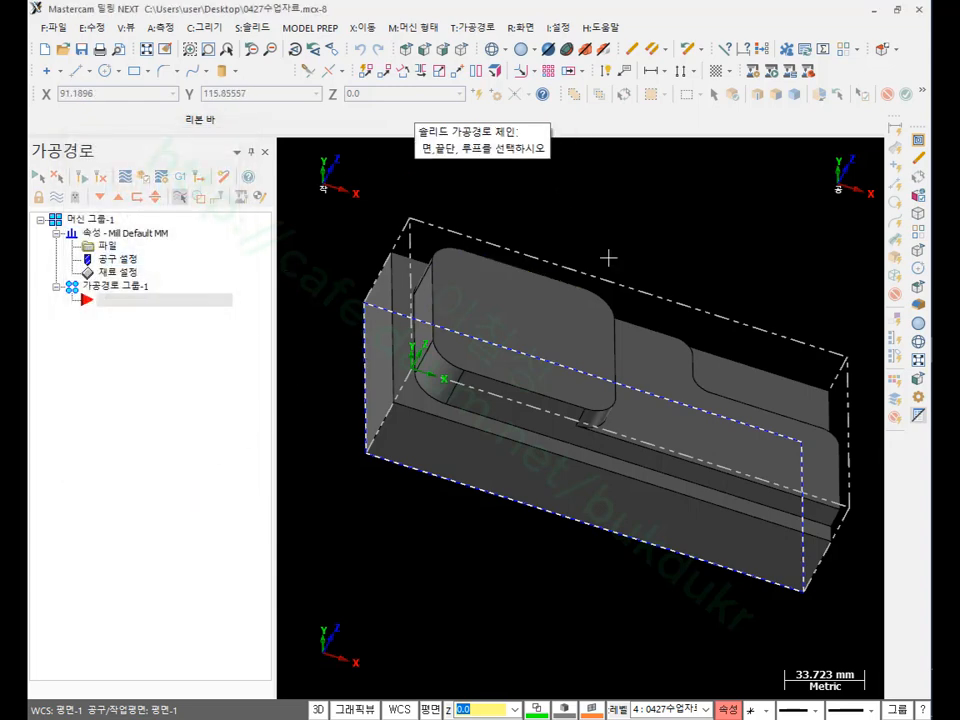
Step: Start a pocket toolpath and chain the solid loop around the block's bottom face, switching to that face as the reference
scroll(581, 248, "down", 3)
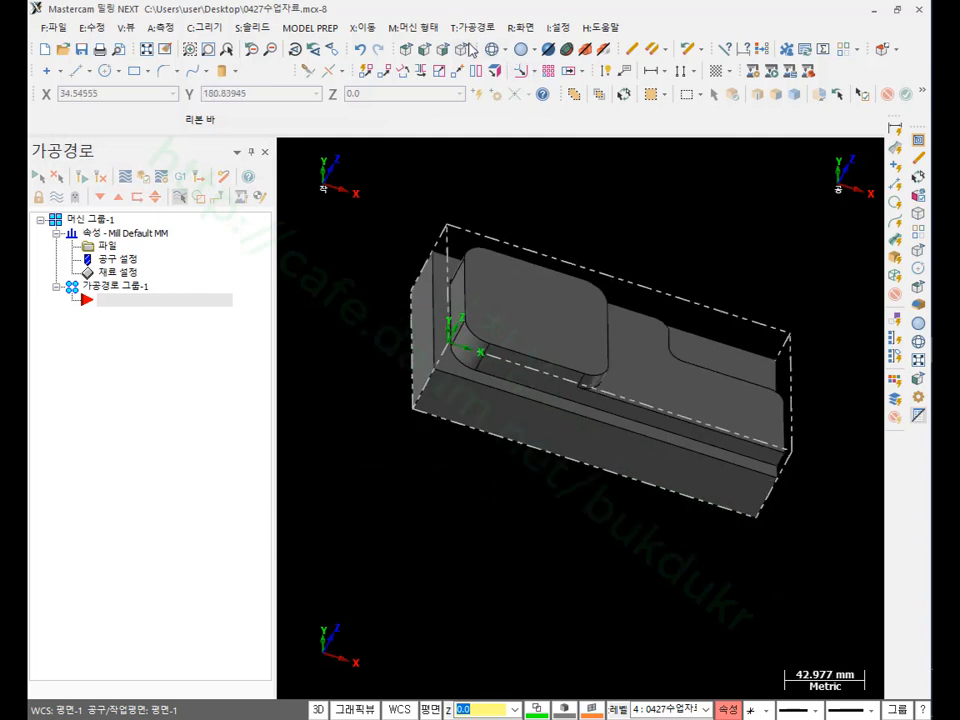
left_click(474, 27)
left_click(509, 87)
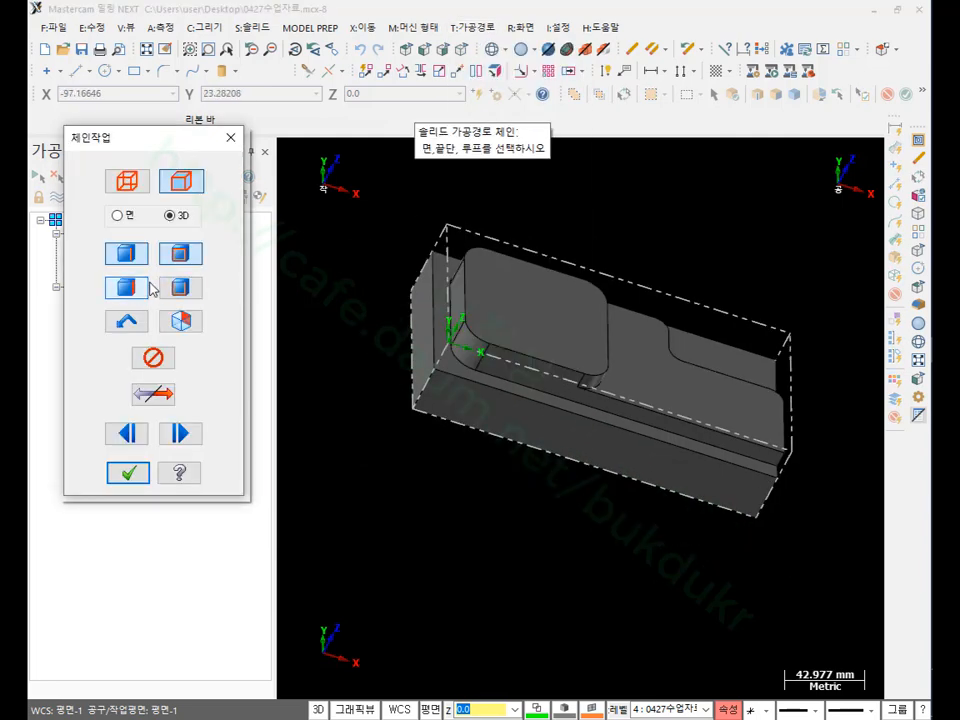
left_click(181, 254)
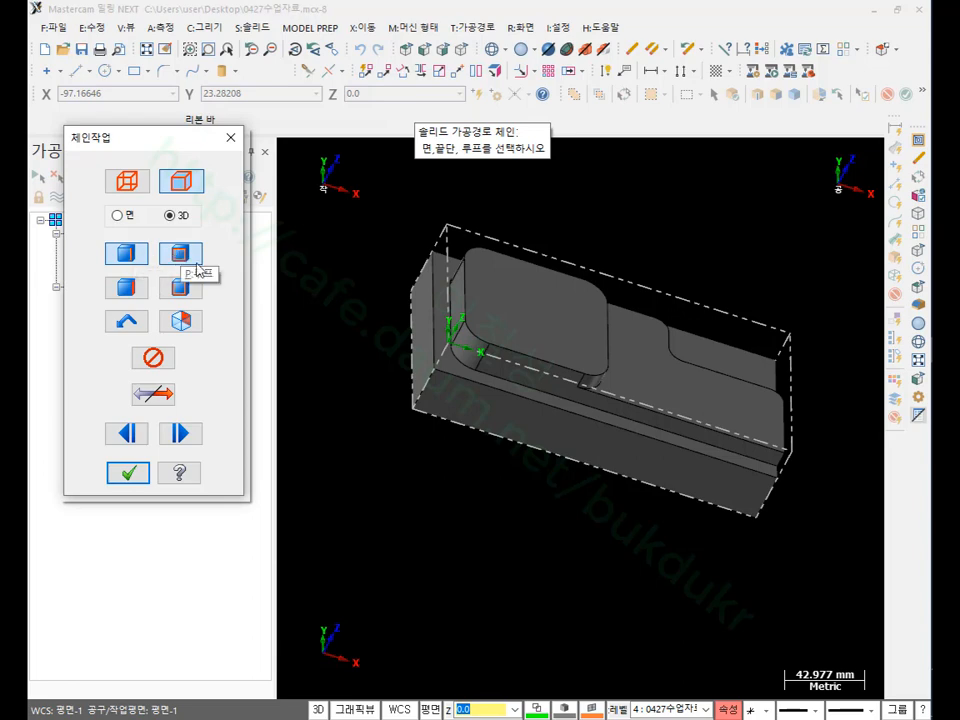
left_click(502, 447)
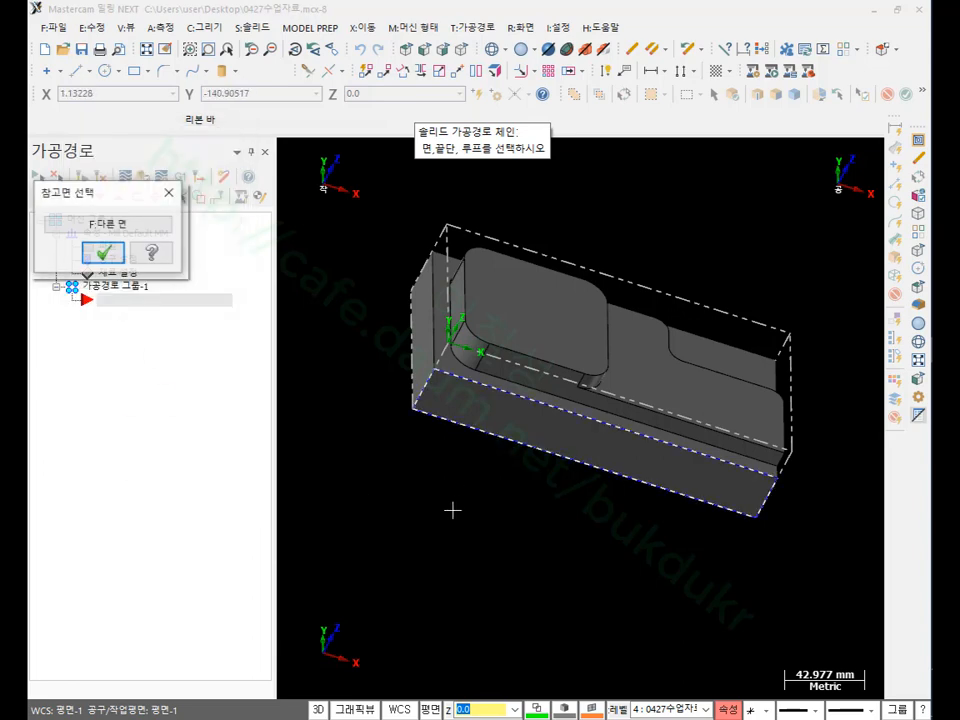
left_click(132, 228)
key("Return")
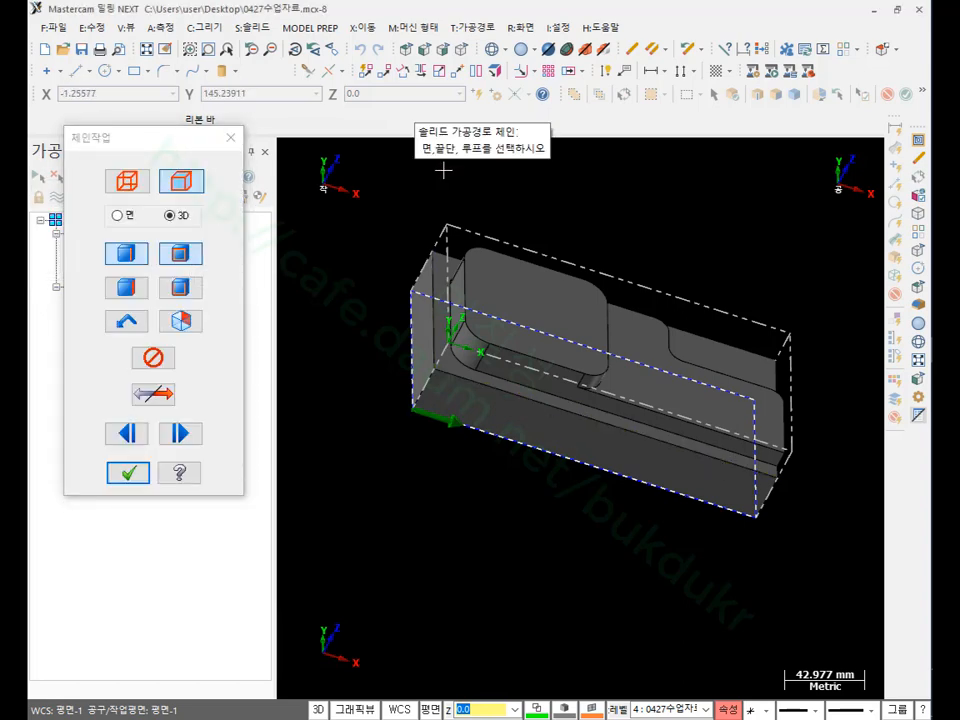
Step: Add the loop around the raised boss's top face to the pocket chains, check both in the fitted top view and accept them
scroll(487, 261, "up", 2)
left_click(424, 210)
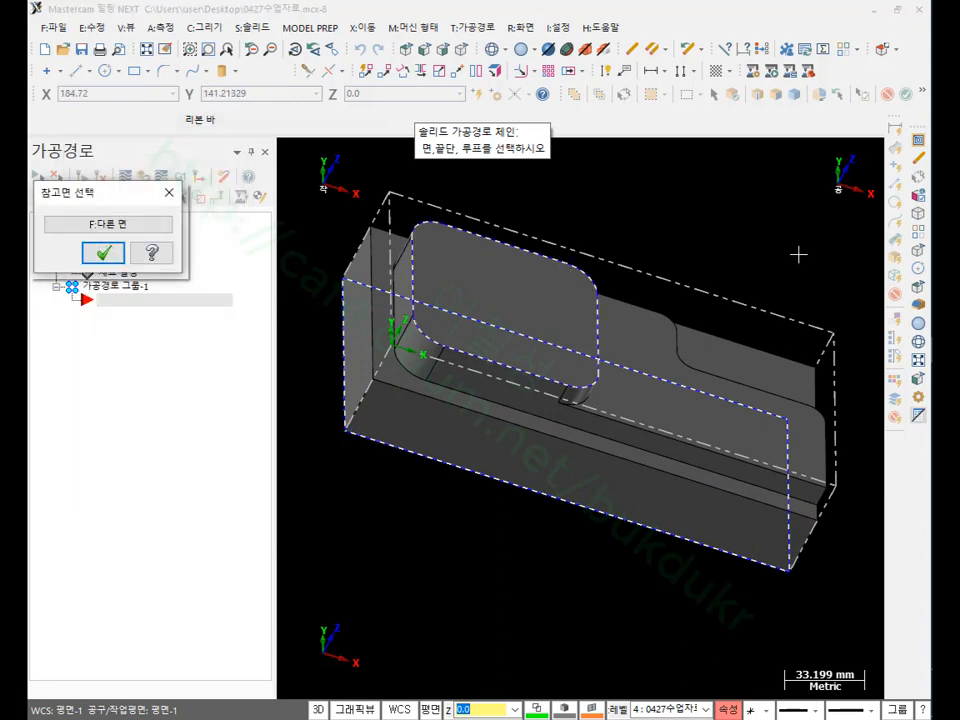
scroll(798, 255, "down", 1)
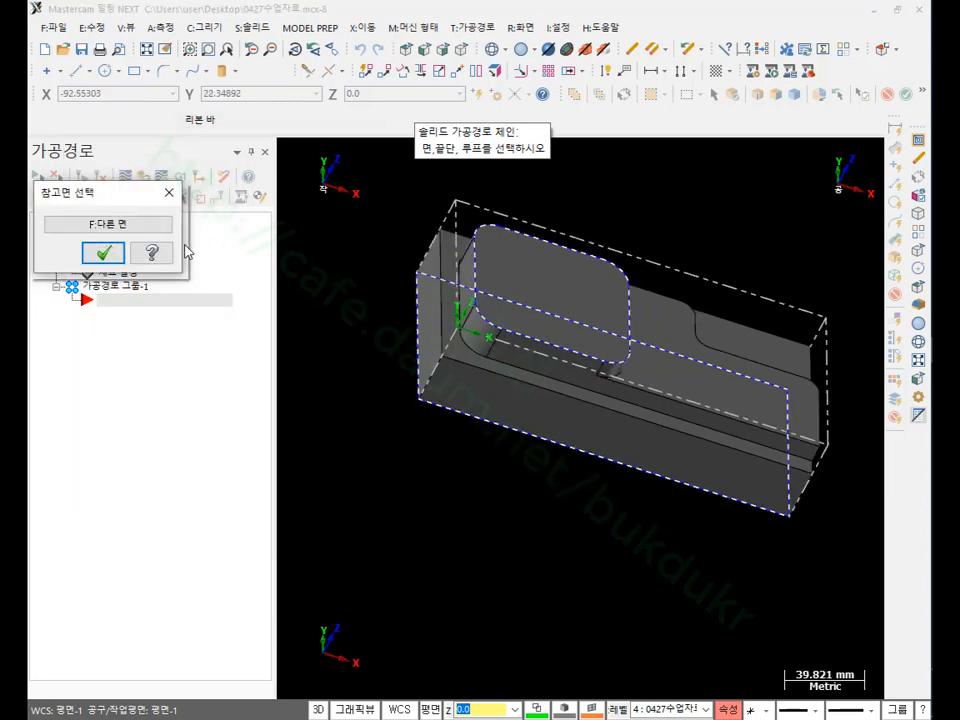
left_click(103, 252)
left_click(405, 49)
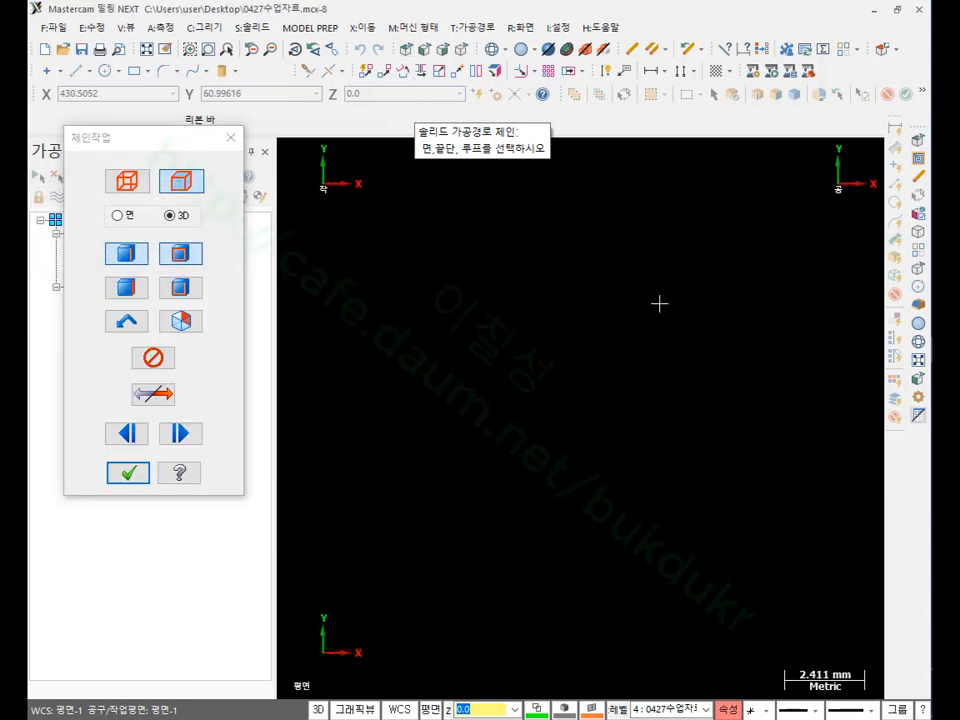
left_click(152, 50)
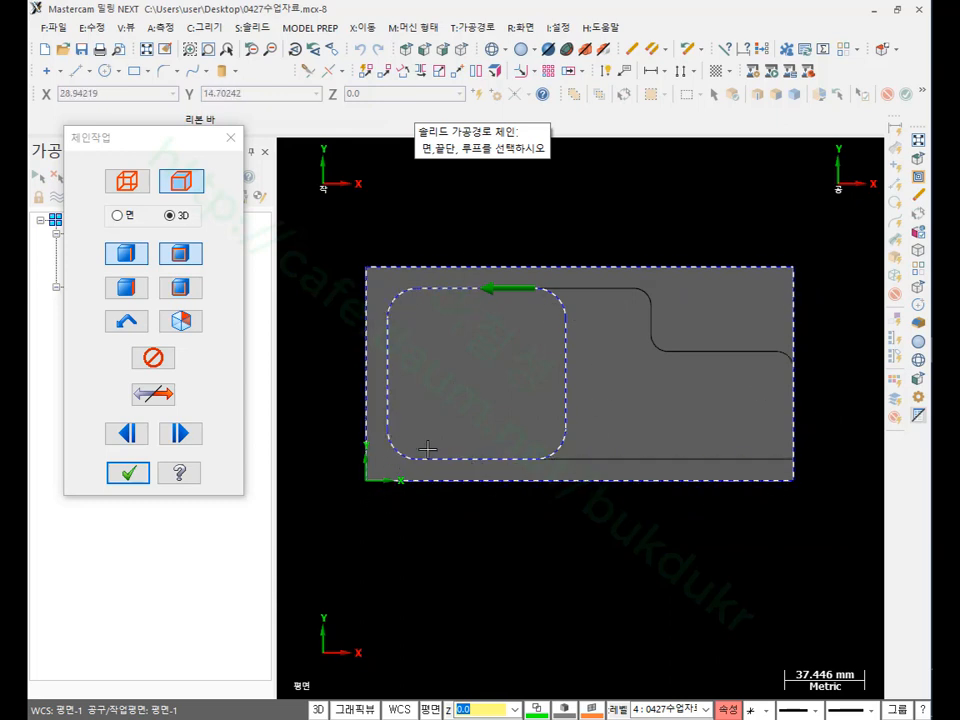
left_click(143, 473)
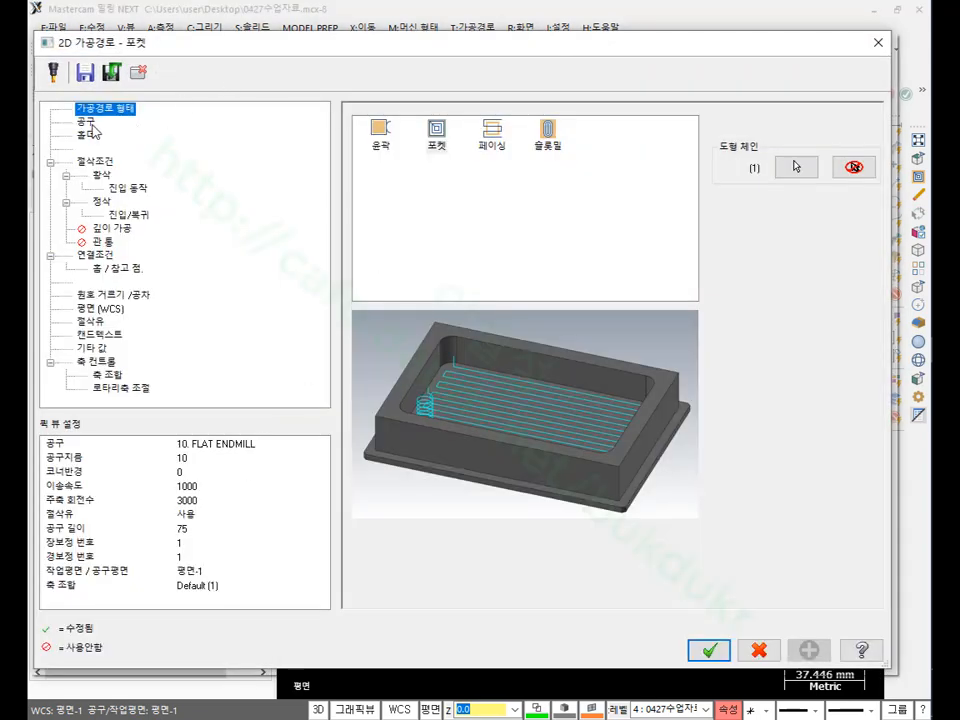
Step: Set the pocket type to 표면가공 (facing) in the cut parameters, with approach and exit distances of 6.0
left_click(88, 122)
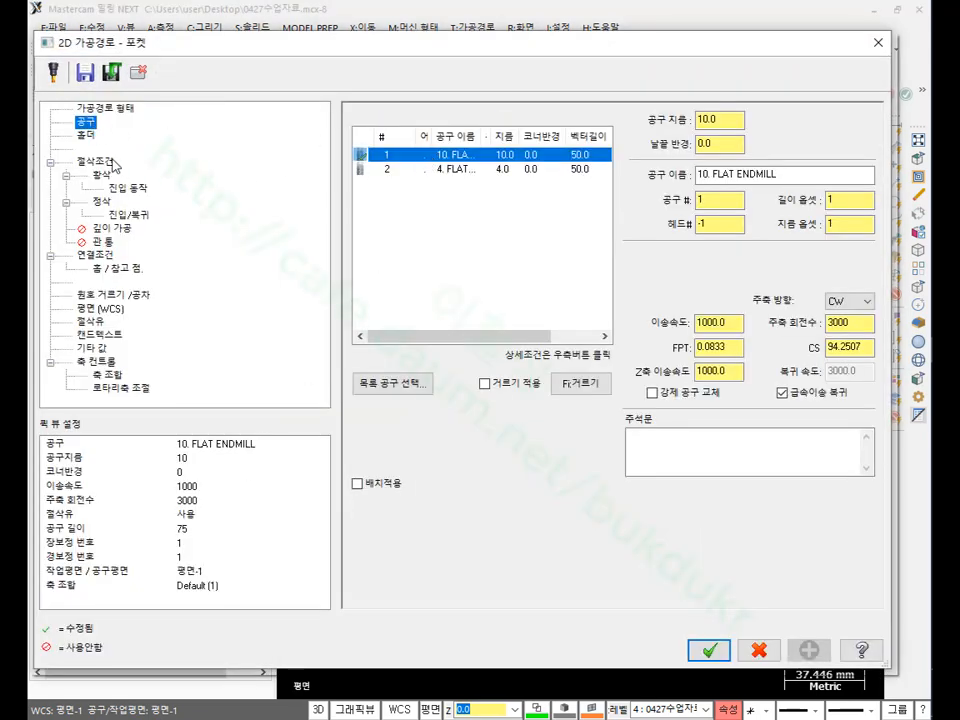
left_click(110, 162)
left_click(735, 147)
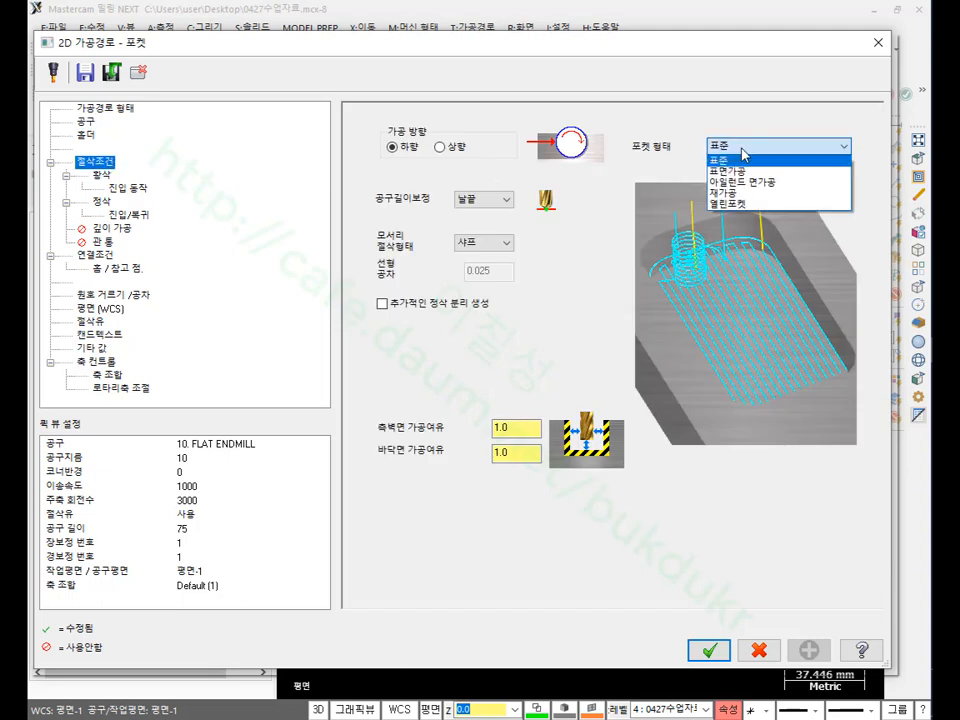
left_click(726, 171)
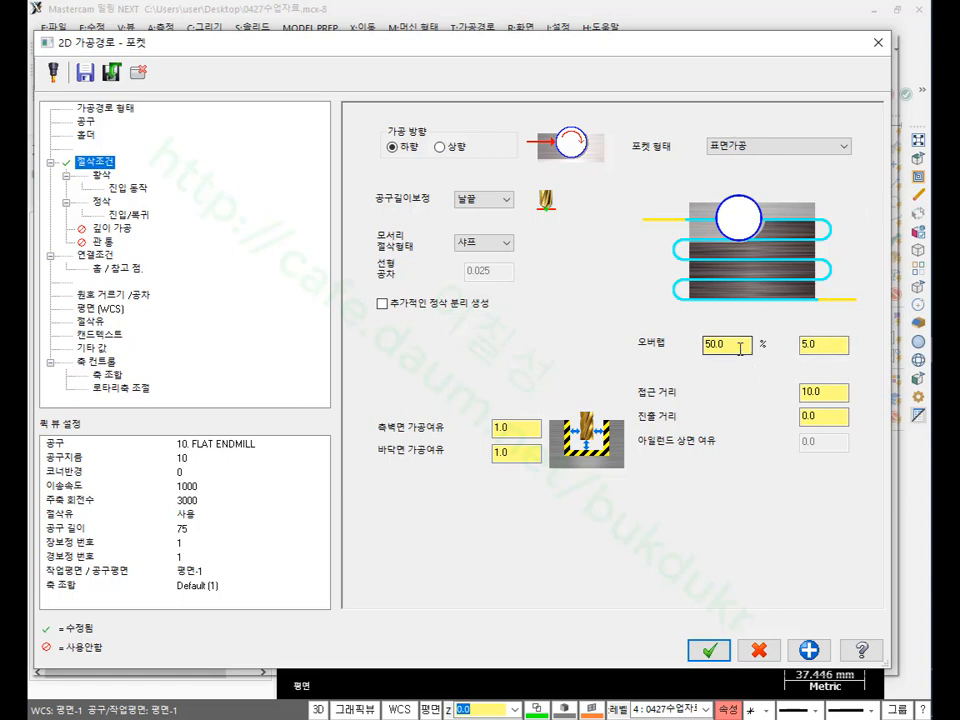
key("Tab")
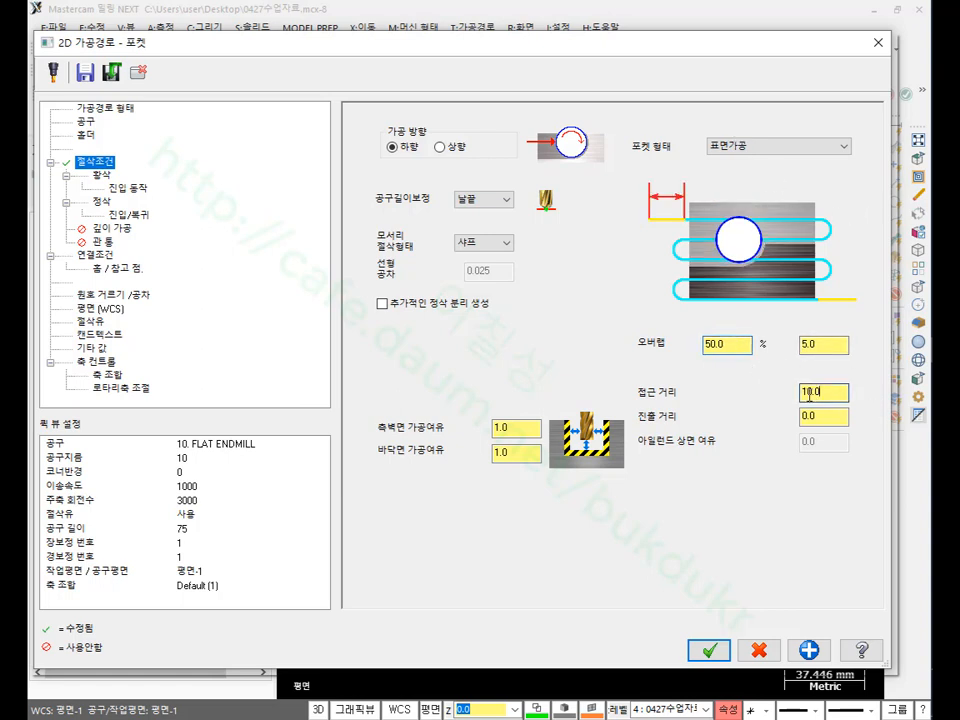
type("6.0")
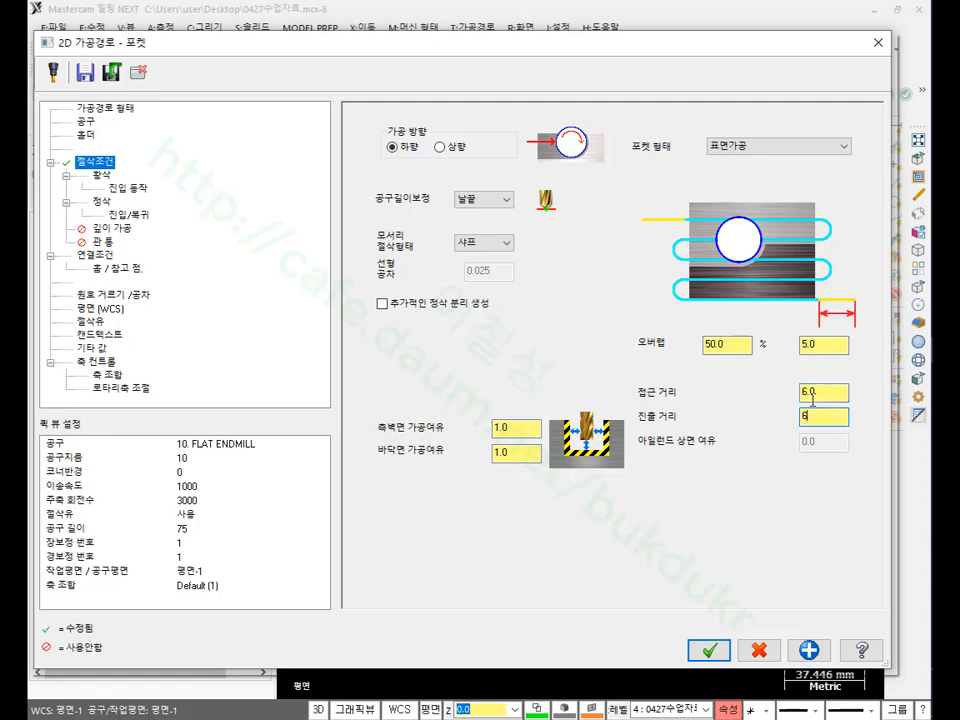
key("Tab")
type("6.0")
key("shift+Tab")
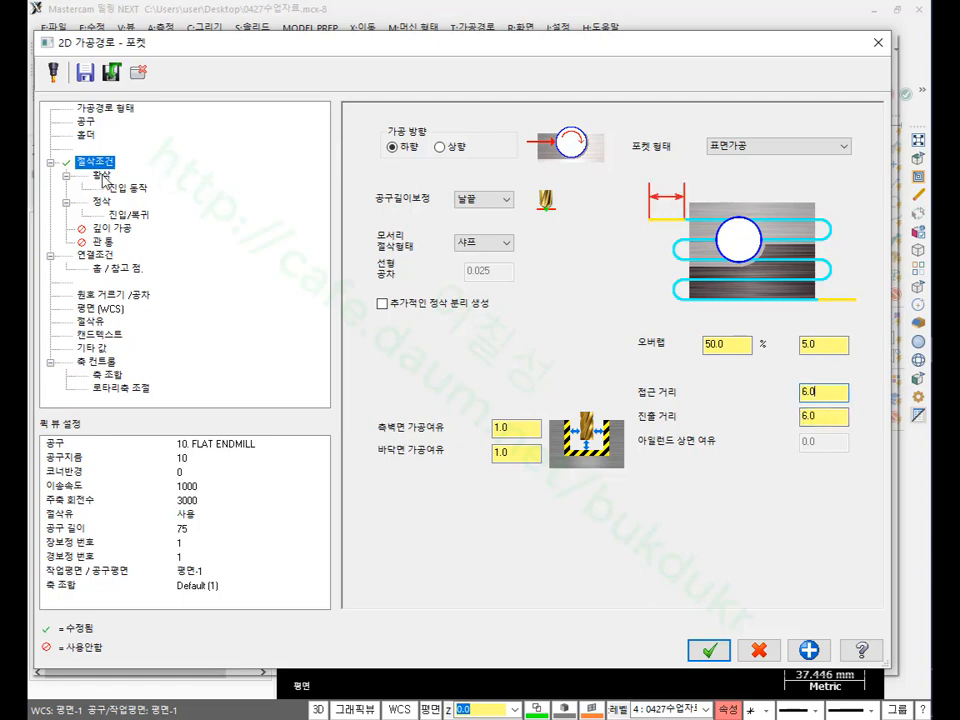
Step: Review the pocket's high-speed roughing settings and set the roughing entry motion to 자동으로 부여
left_click(102, 176)
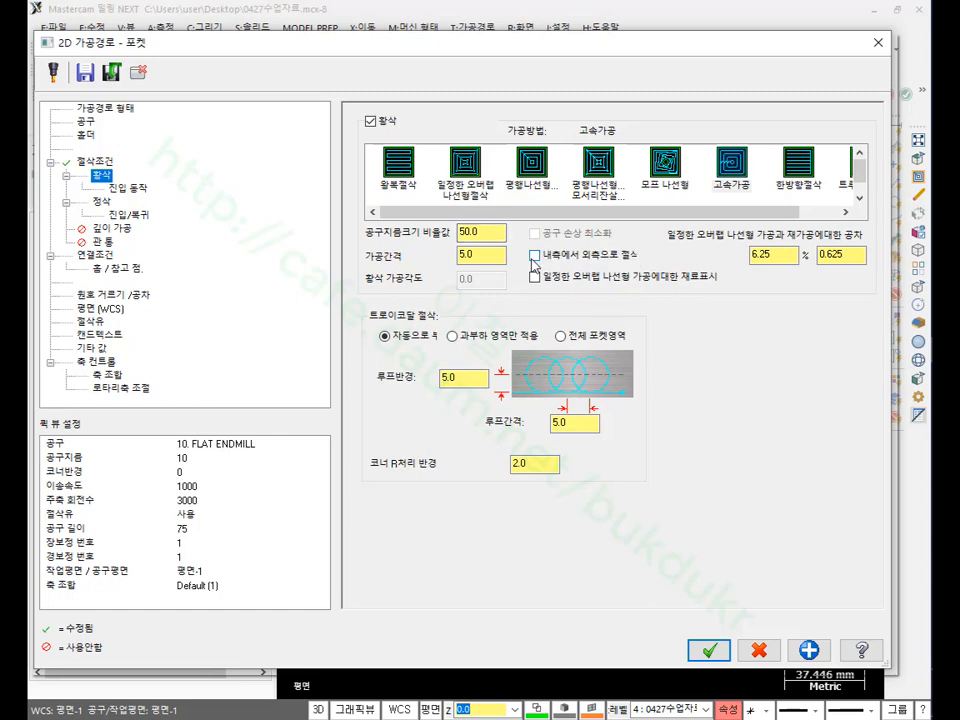
left_click(134, 189)
left_click(380, 120)
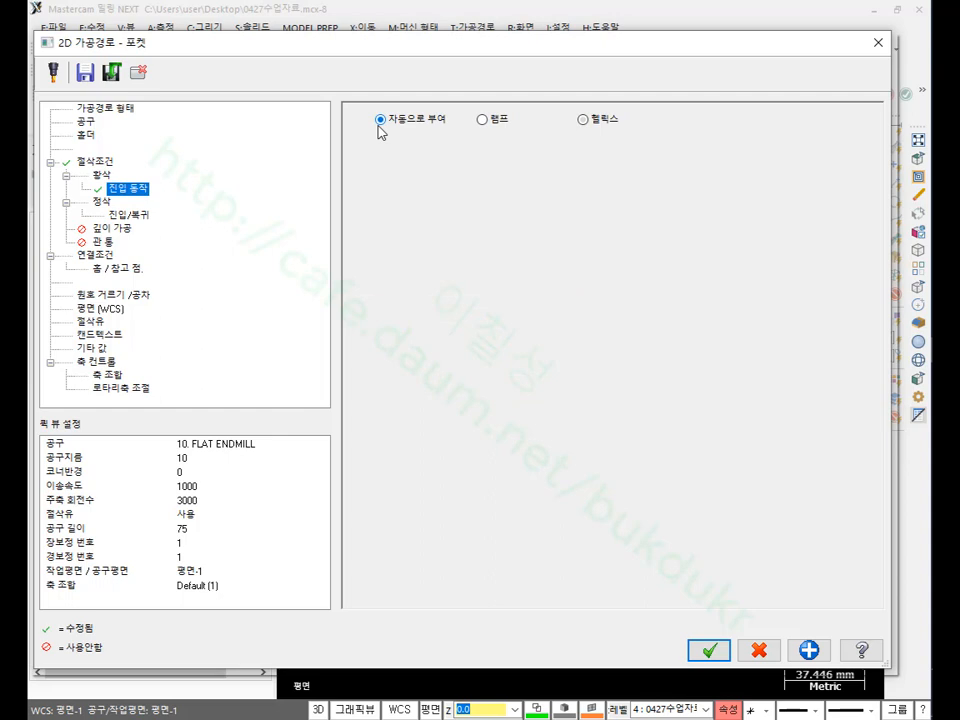
Step: Set the finish pass spacing to 0.5 and the lead-in length and arc radius to 1.0, copying the lead-in values to the lead-out
left_click(101, 202)
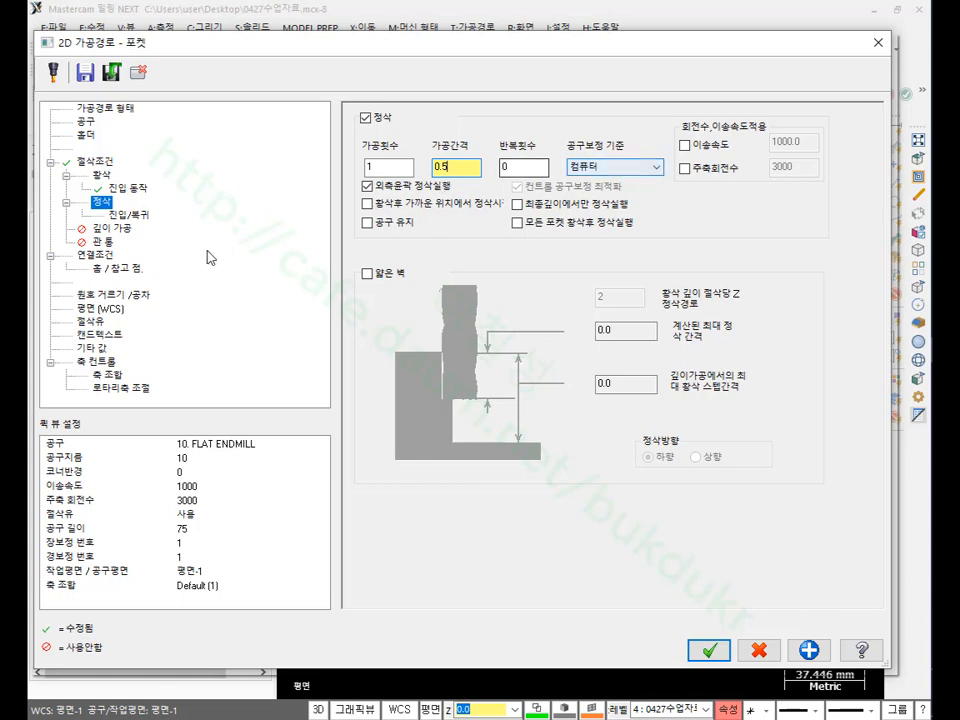
left_click(130, 217)
double_click(521, 214)
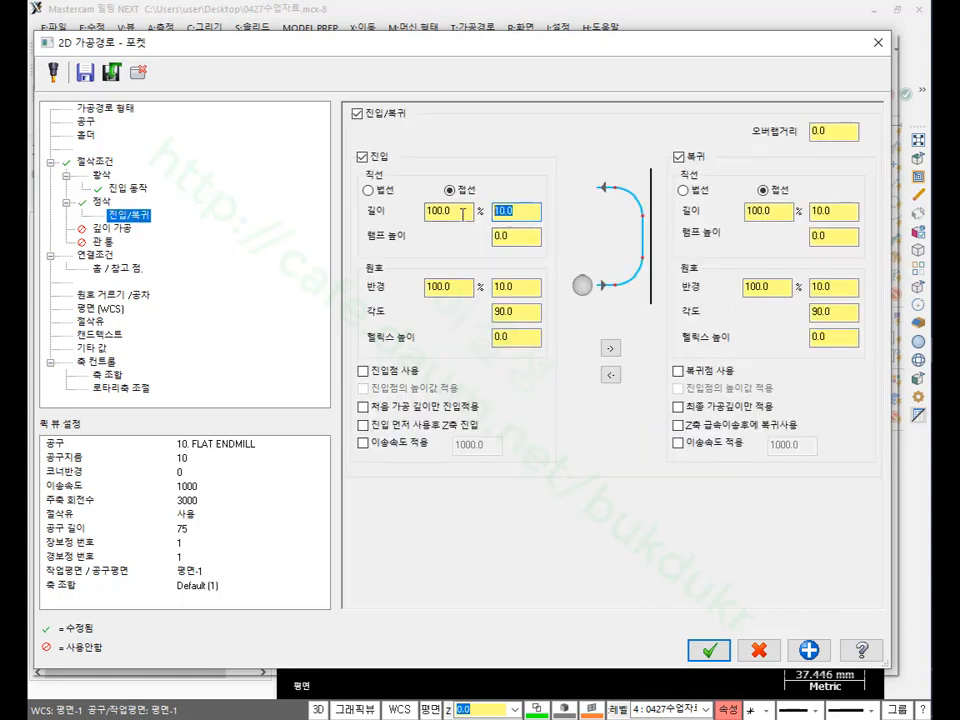
type("1")
key("Tab")
type("1")
left_click(610, 348)
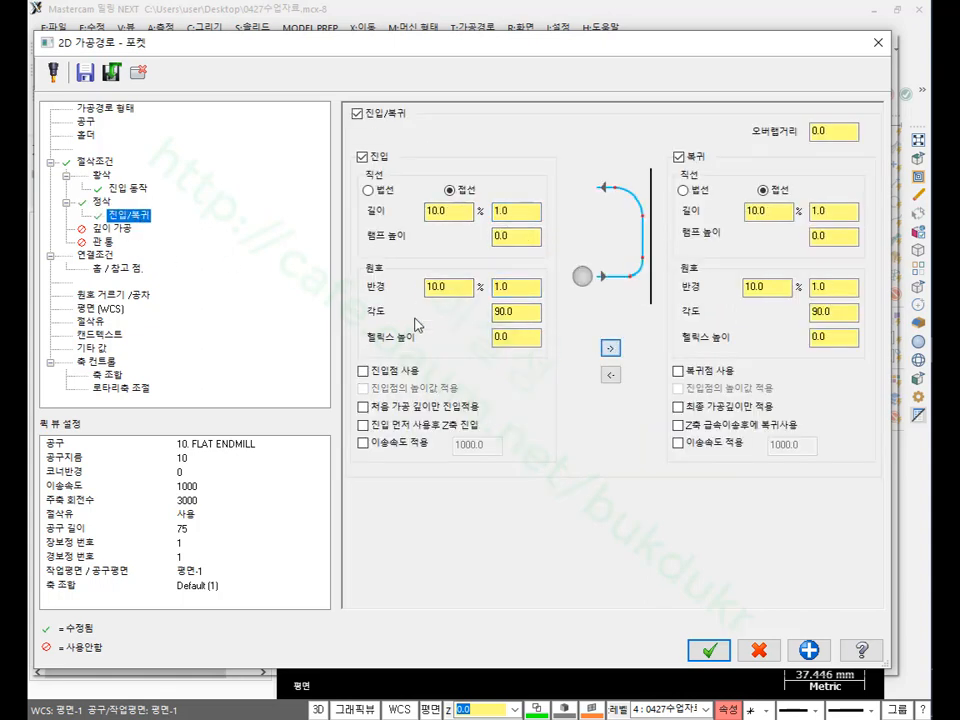
Step: Pick the top of stock in the linking parameters from a point on the raised boss's top edge, using the fitted isometric view
left_click(108, 255)
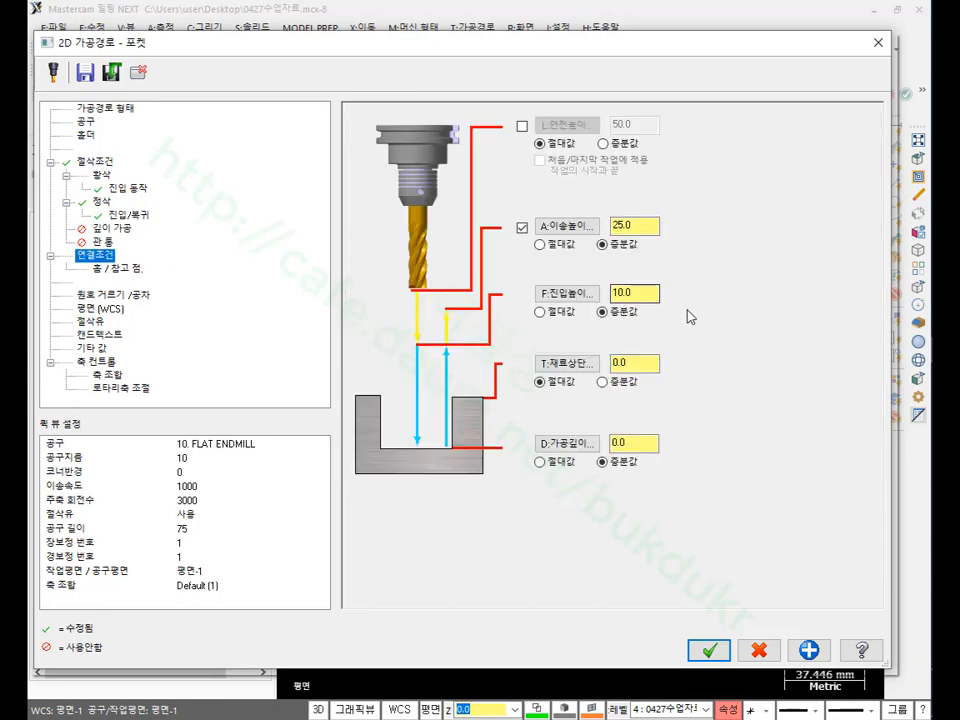
left_click(574, 363)
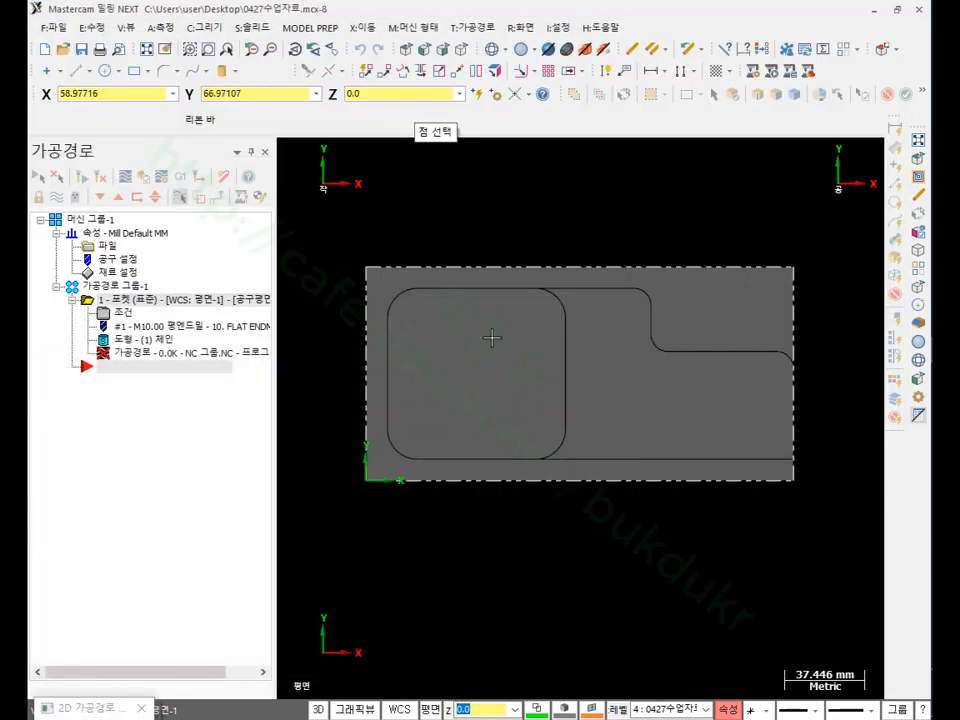
left_click(461, 49)
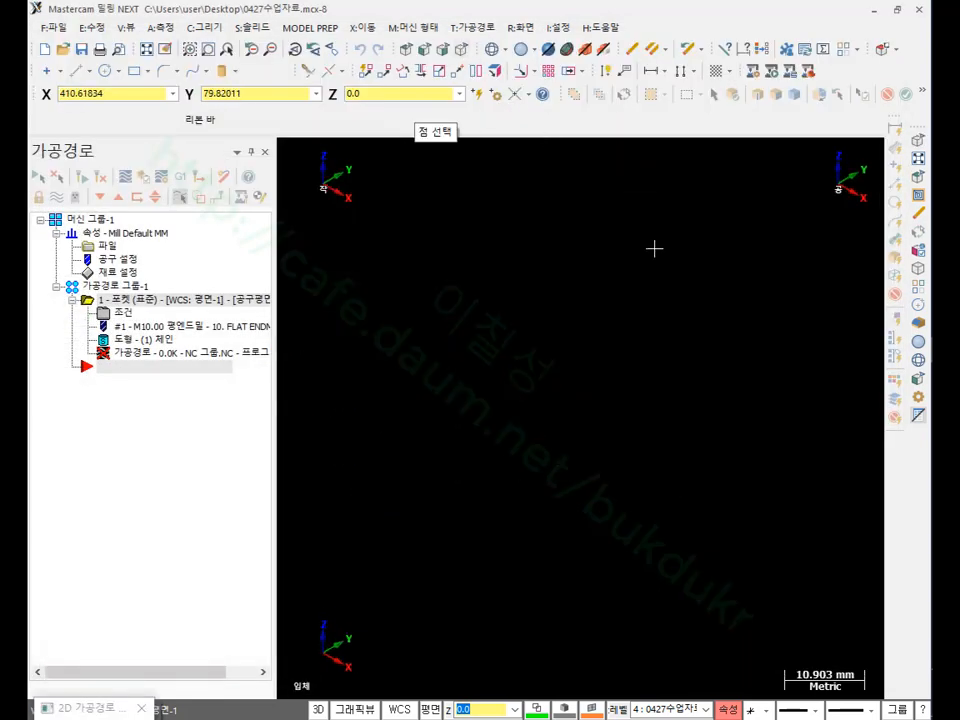
left_click(147, 48)
left_click(352, 322)
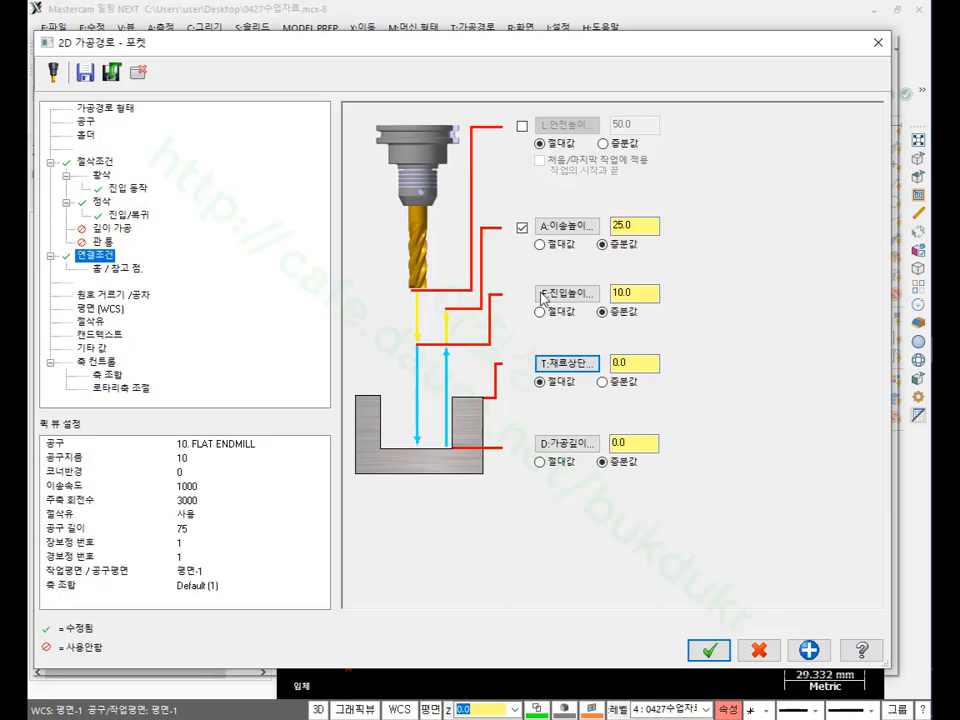
Step: Pick the incremental depth of 40.0 from the corner of the step's upper face at the notch and generate the pocket toolpath
left_click(584, 446)
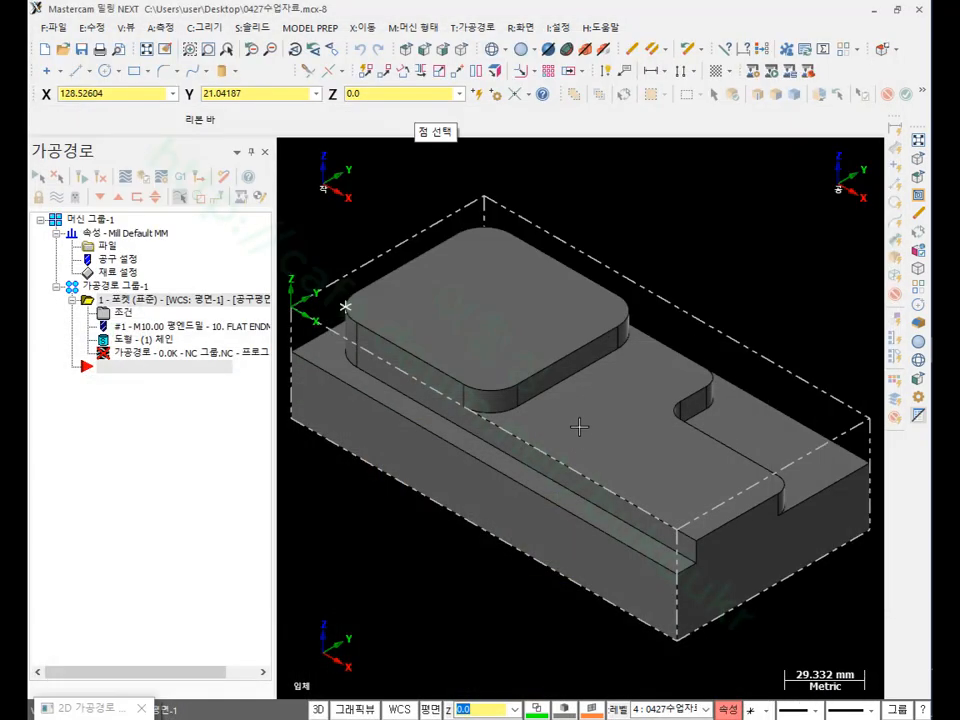
left_click(676, 406)
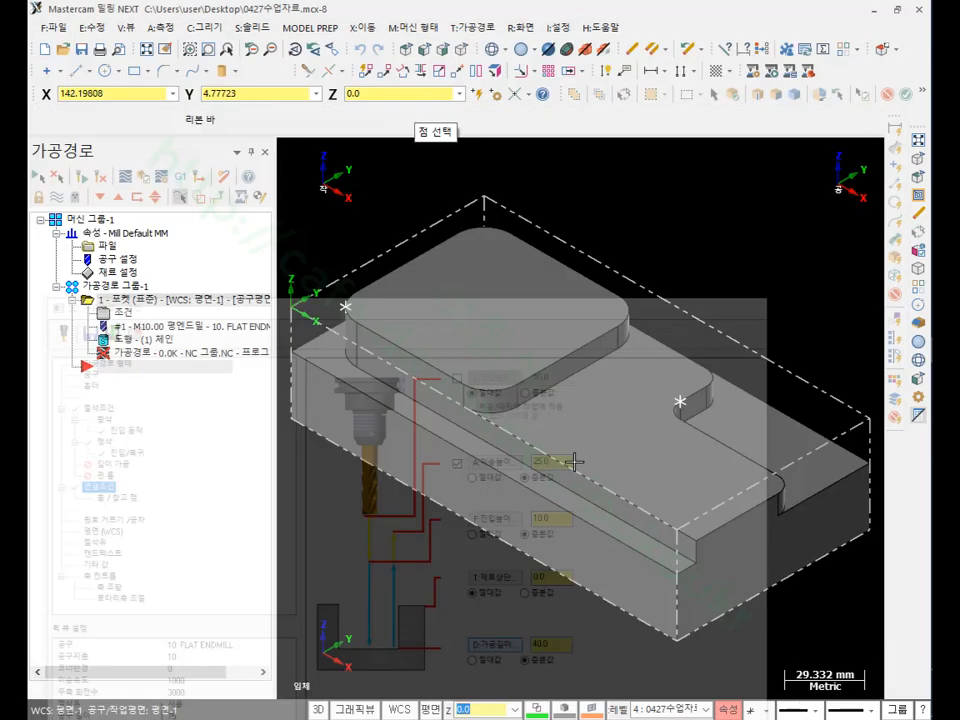
left_click(584, 443)
left_click(521, 420)
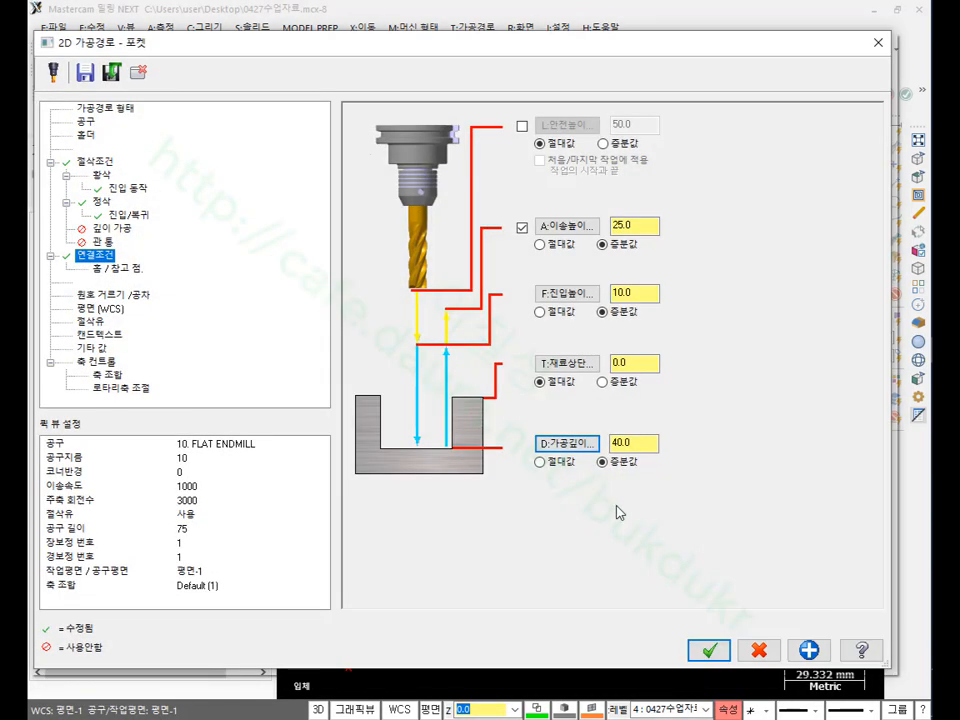
left_click(709, 650)
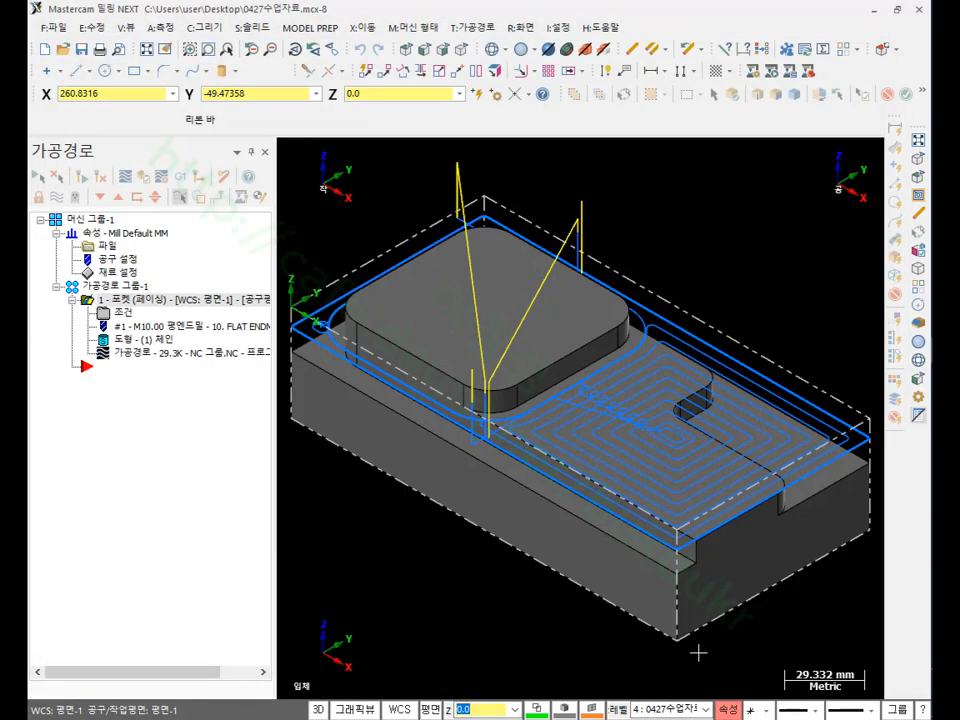
Step: Check the pocket toolpath on the block and play its Verify simulation through to the end
scroll(729, 574, "down", 3)
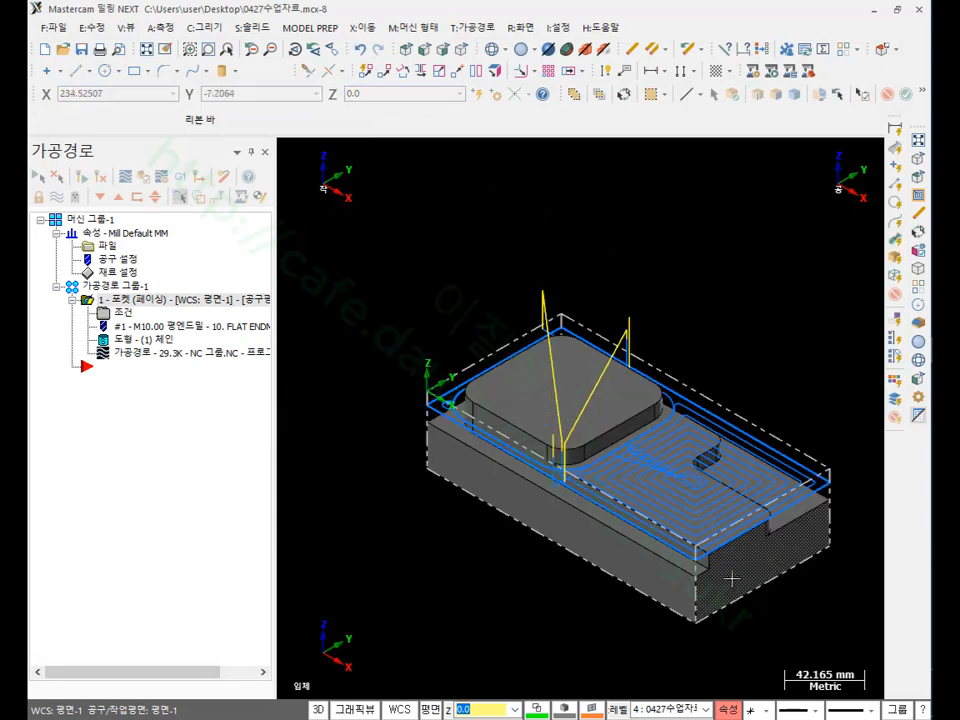
scroll(763, 611, "up", 2)
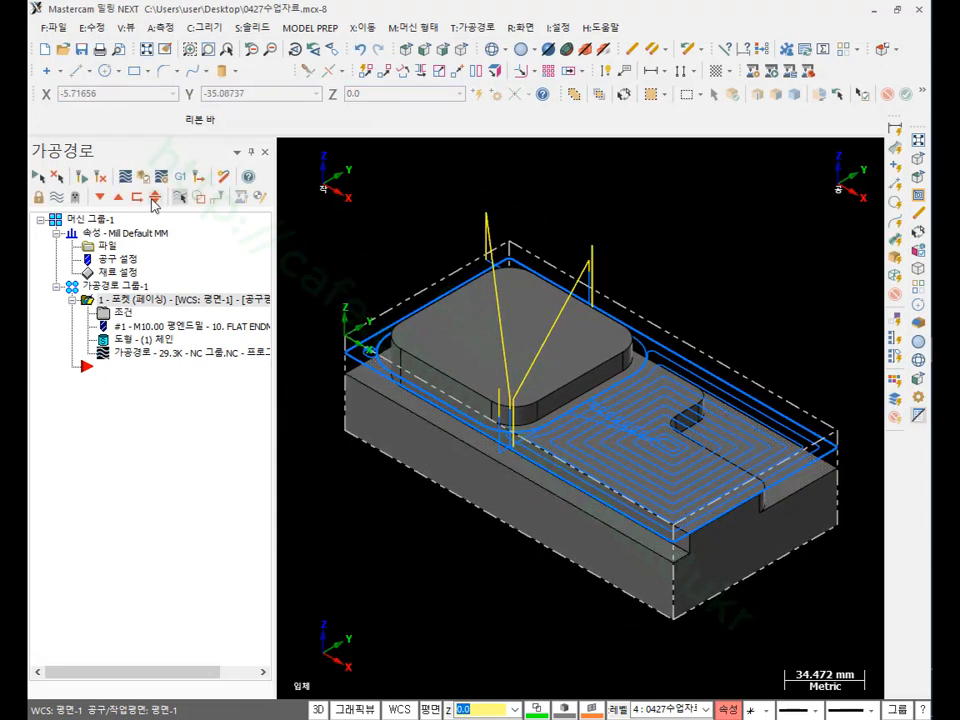
left_click(143, 177)
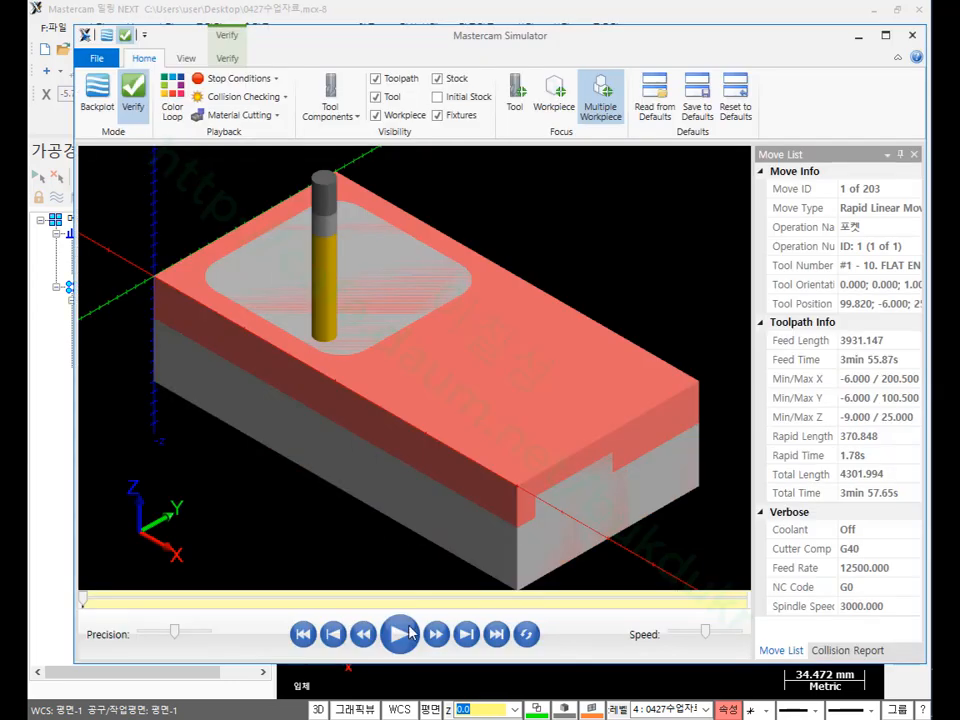
left_click(400, 633)
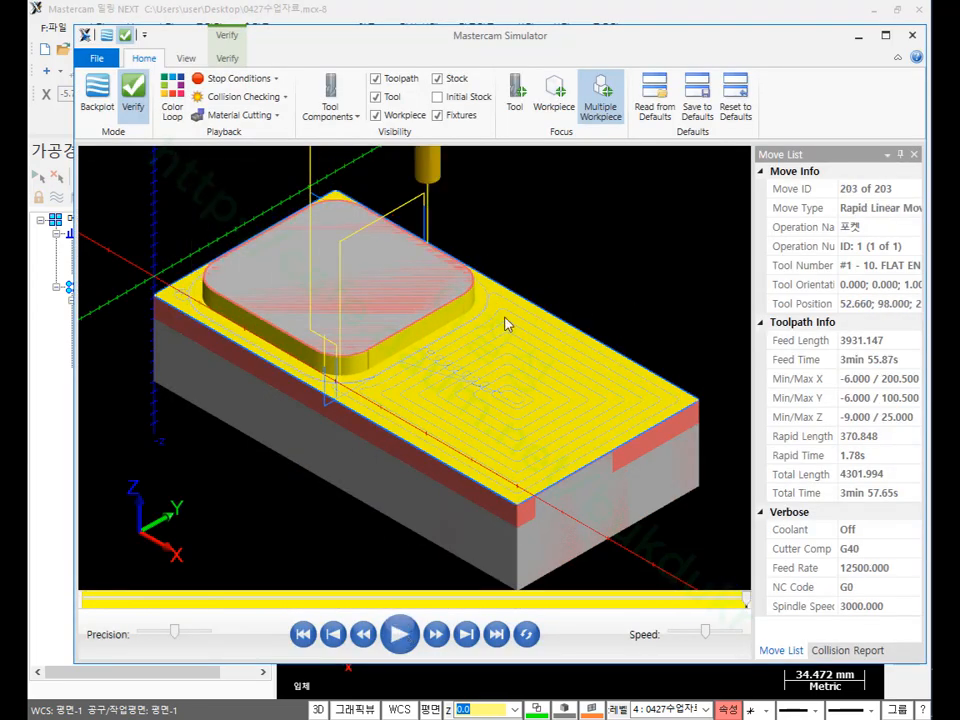
Step: Examine the stock left around the boss's walls and on the floor in the simulated part, and put the simulator aside
scroll(300, 353, "up", 6)
scroll(459, 321, "down", 3)
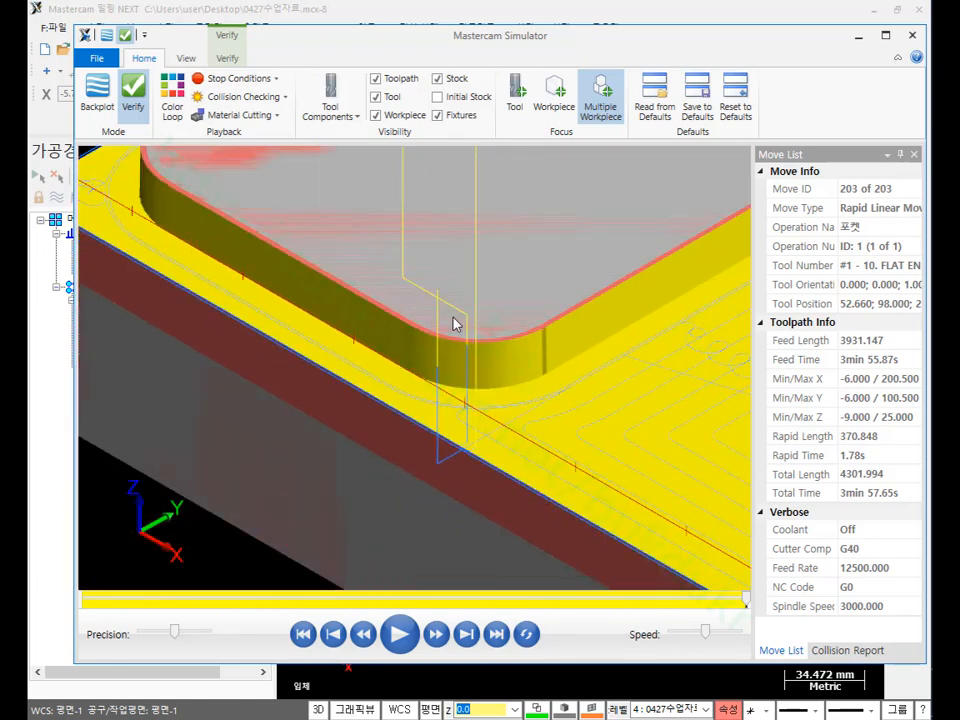
scroll(465, 332, "down", 2)
scroll(475, 343, "up", 5)
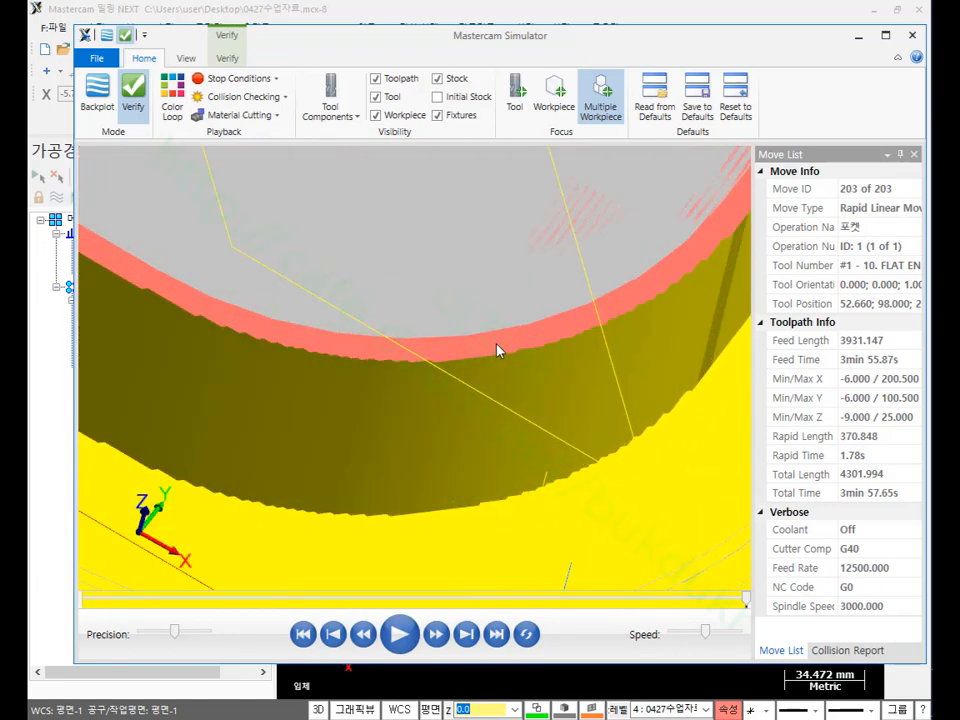
scroll(505, 345, "down", 6)
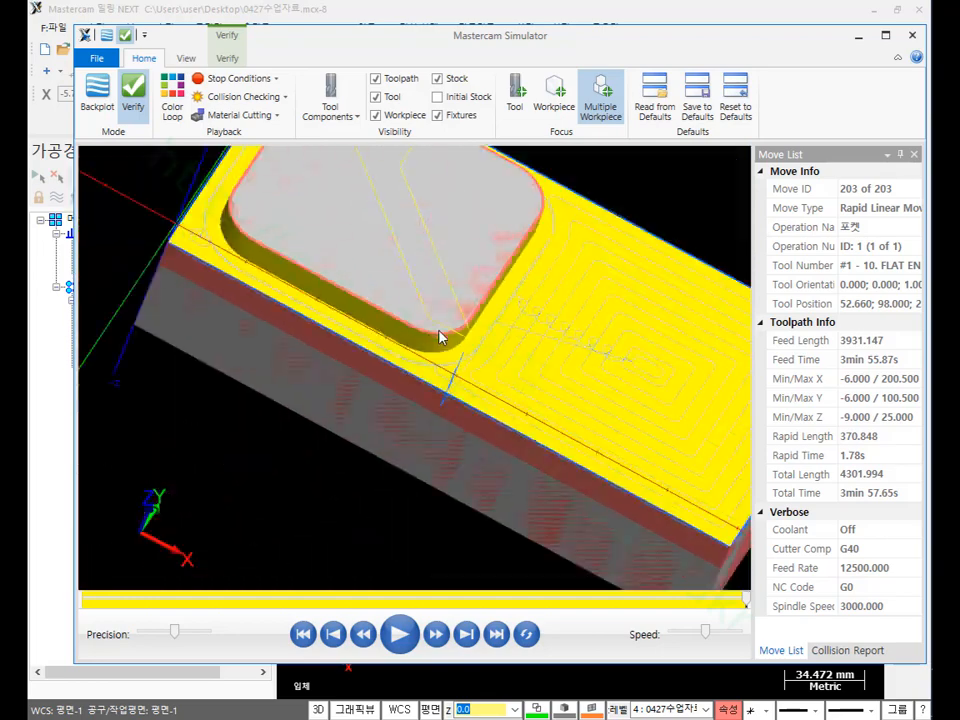
scroll(420, 327, "down", 5)
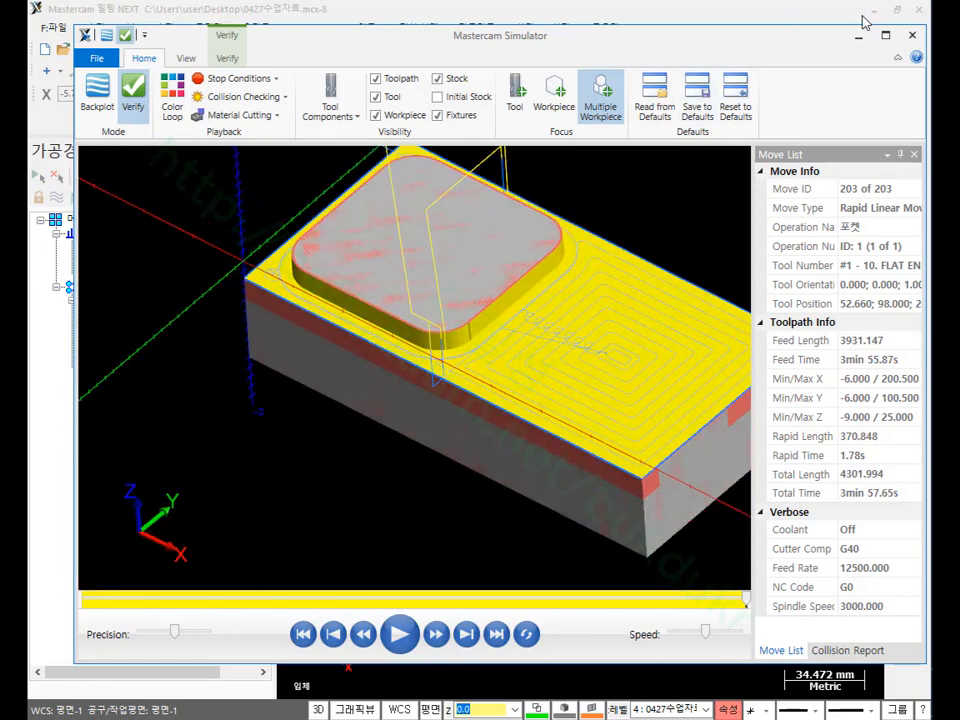
left_click(858, 35)
Step: Edit the pocket operation's cut parameters to 0.0 stock allowance on both walls and floor, and accept the change
left_click(133, 313)
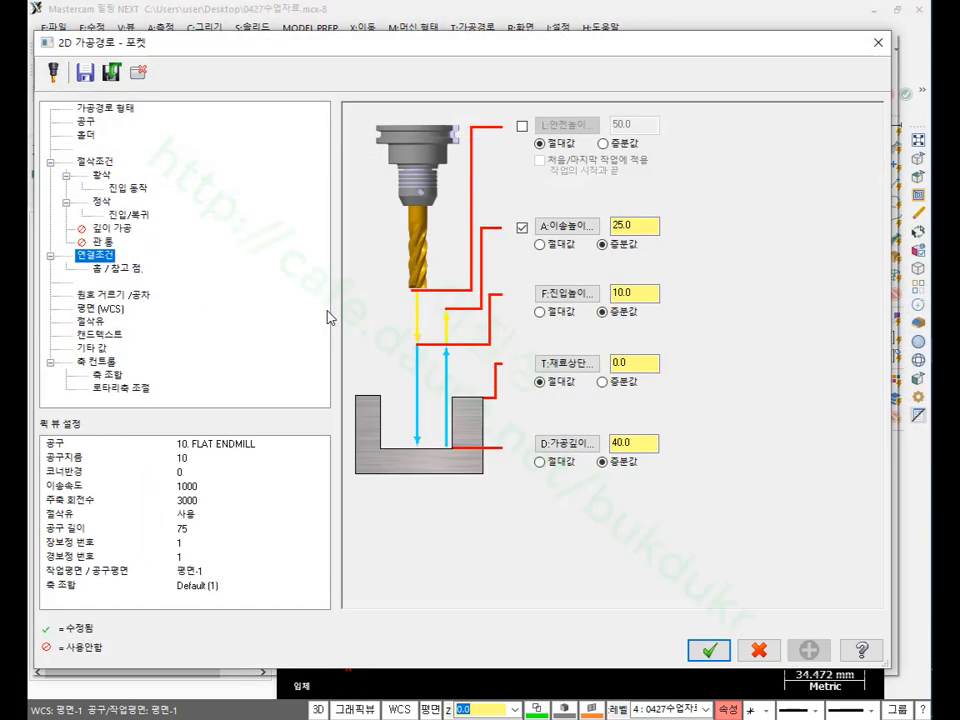
left_click(96, 161)
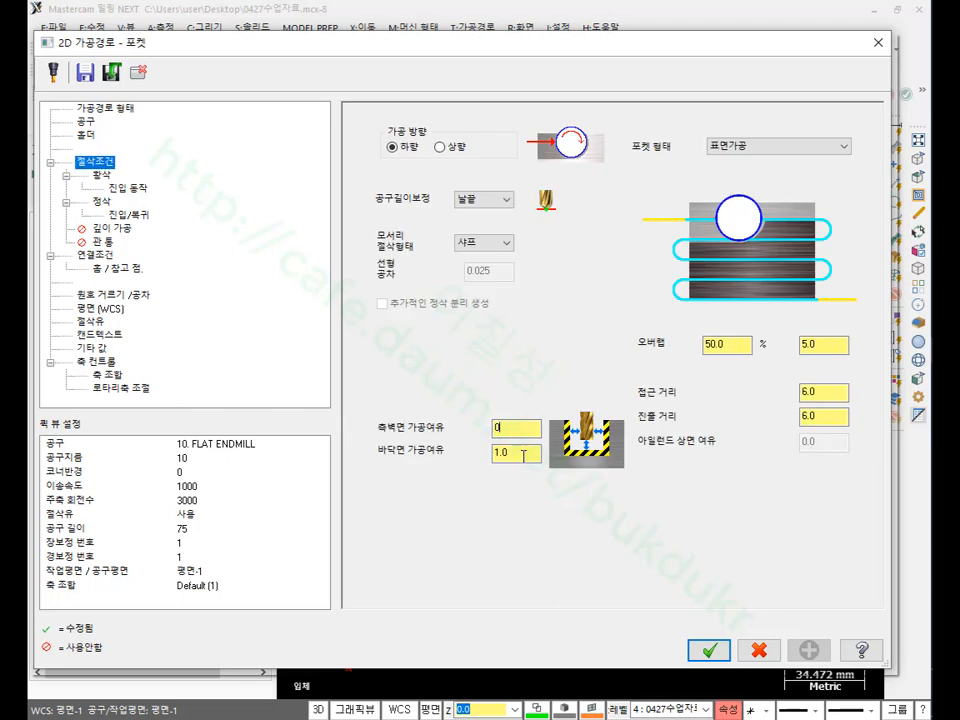
left_click_drag(523, 456, 481, 454)
type("0")
left_click(521, 434)
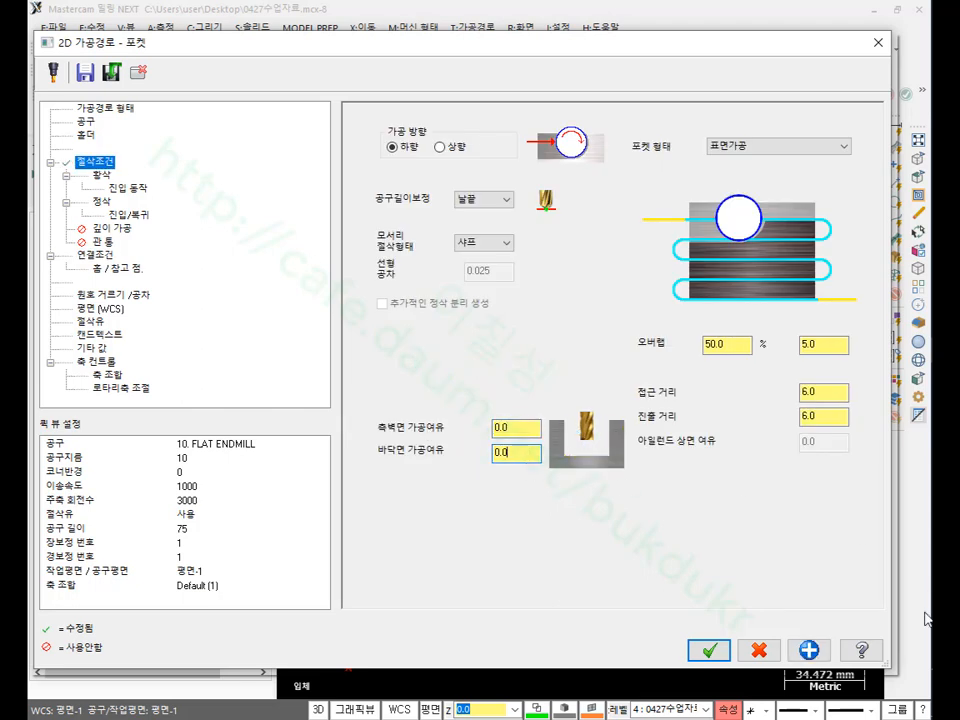
left_click(711, 652)
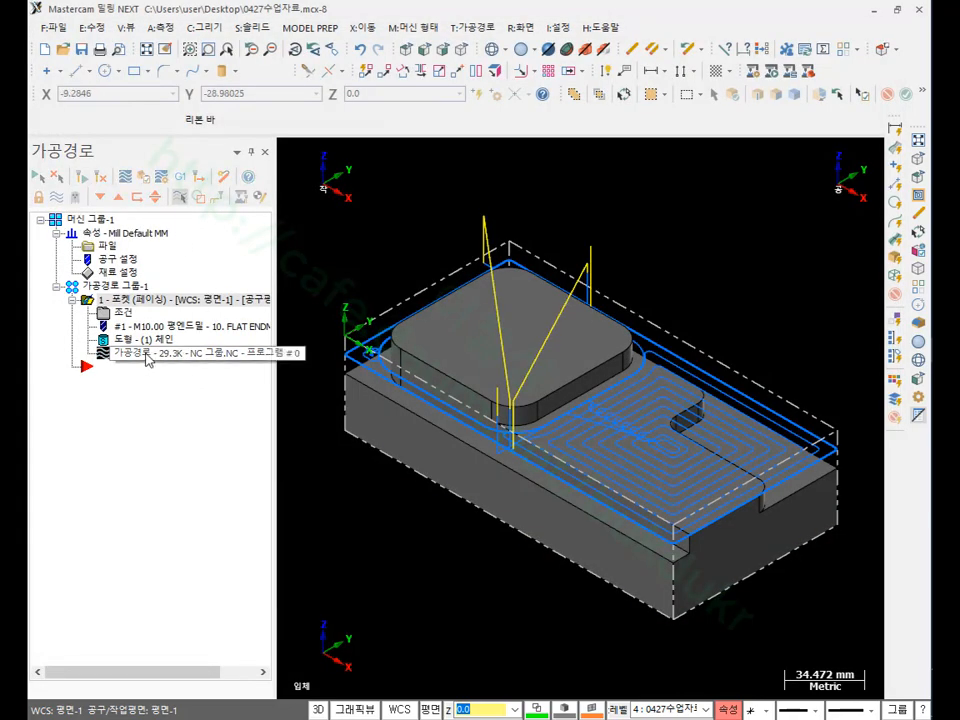
Step: Simulate the revised pocket toolpath in Verify and inspect the boss walls and the machined step face
left_click(146, 178)
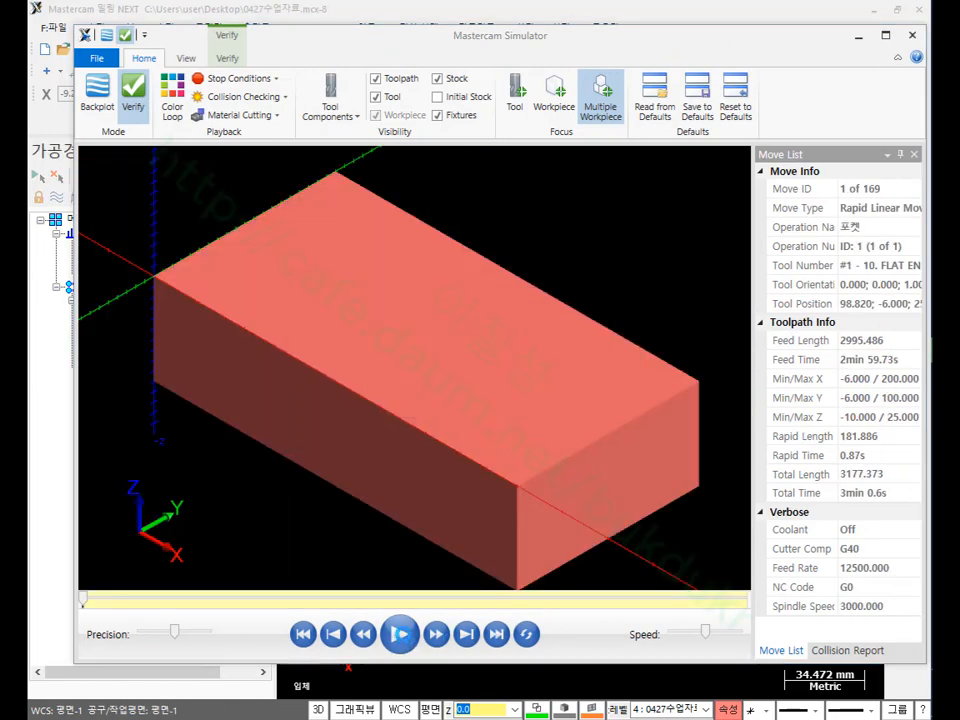
left_click(400, 634)
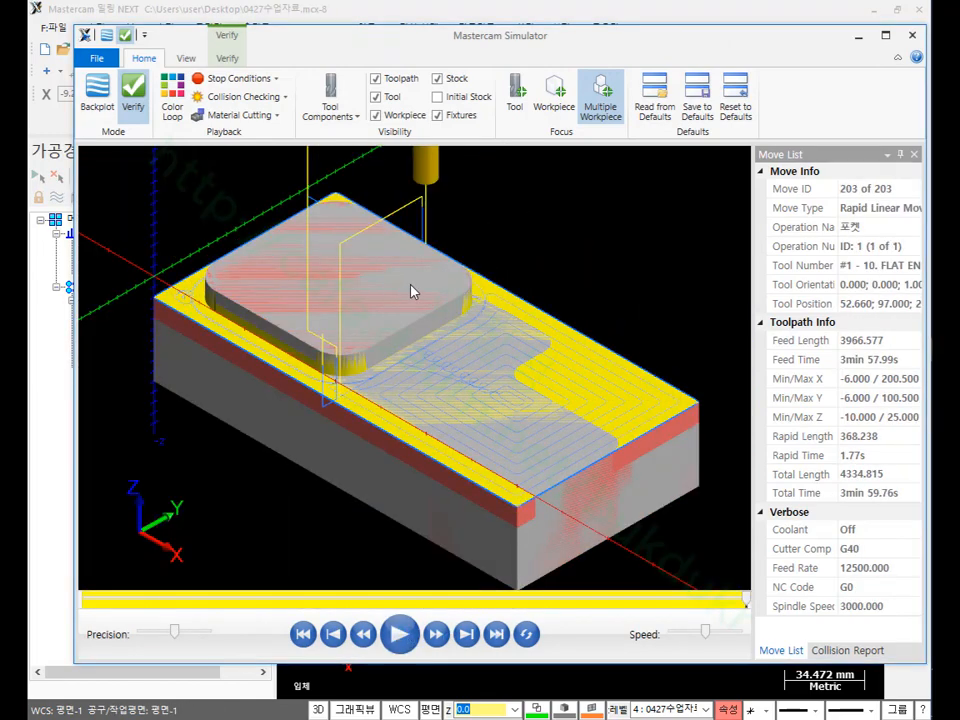
scroll(410, 291, "up", 5)
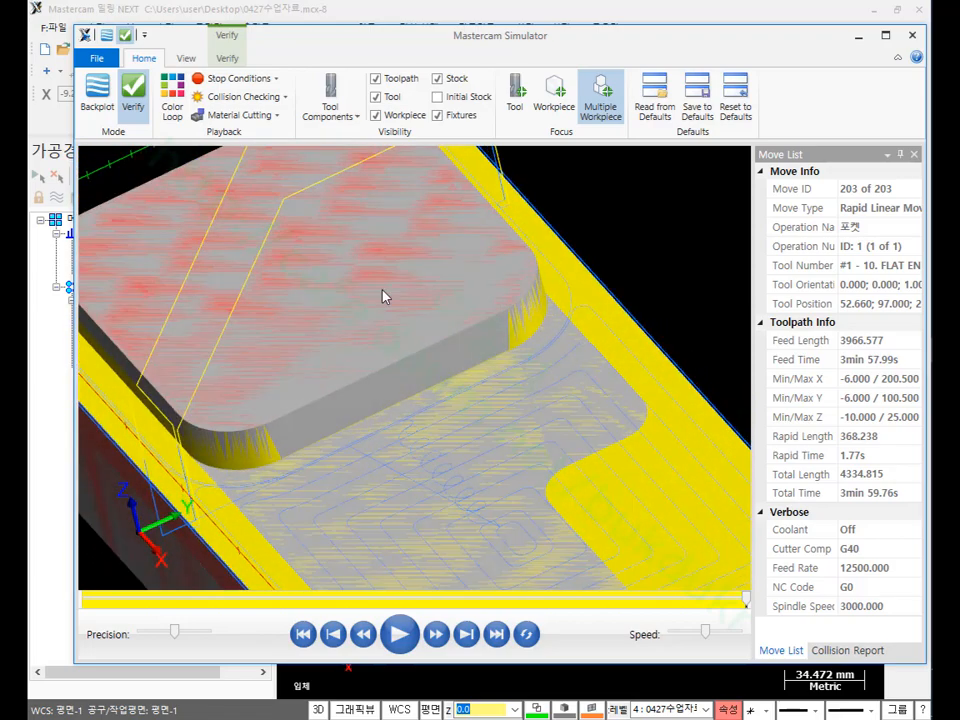
scroll(387, 296, "down", 4)
middle_click_drag(389, 299, 376, 278)
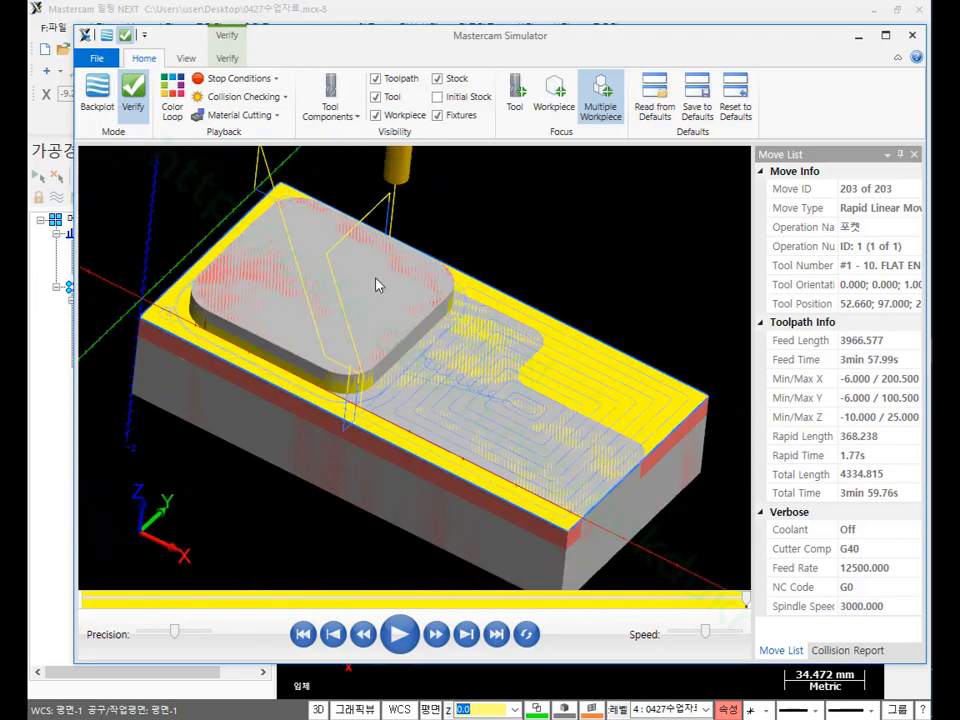
Step: Finish inspecting the simulated block, close the simulator and hide the pocket toolpath's display on the model
scroll(321, 261, "up", 4)
scroll(402, 293, "down", 4)
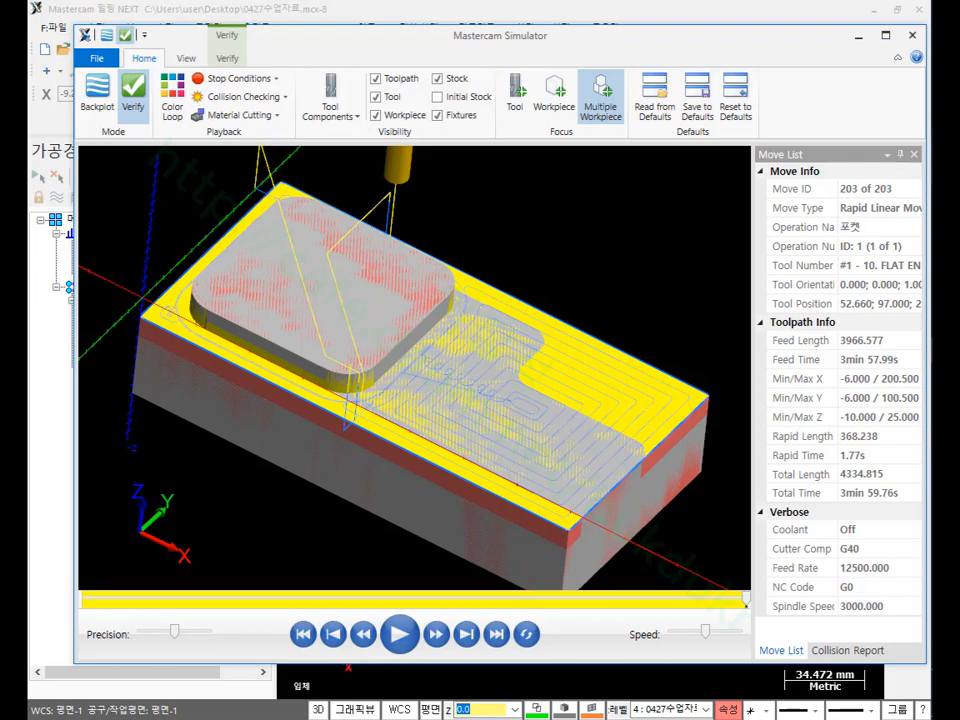
left_click(912, 34)
middle_click_drag(759, 238, 285, 265)
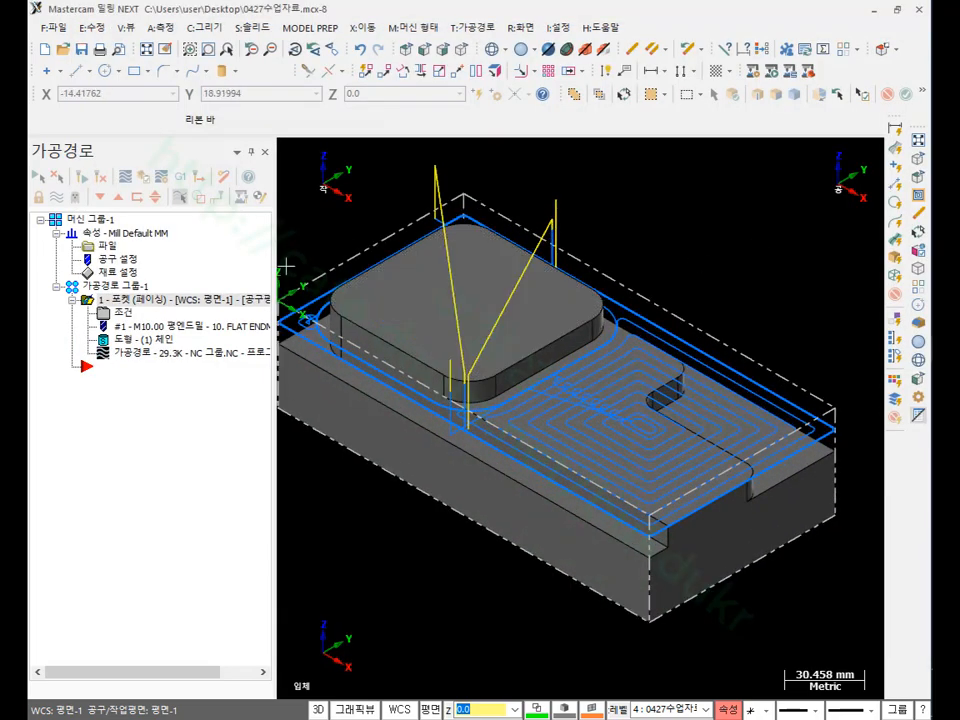
left_click(180, 196)
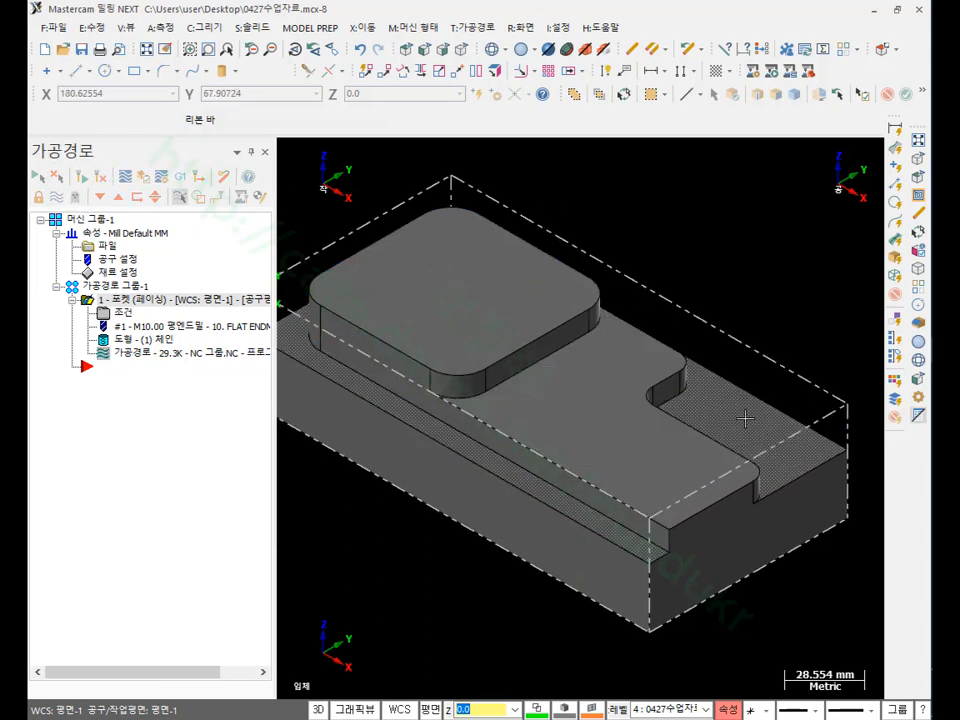
Step: Duplicate the pocket operation as a second operation in the same toolpath group
scroll(688, 302, "down", 2)
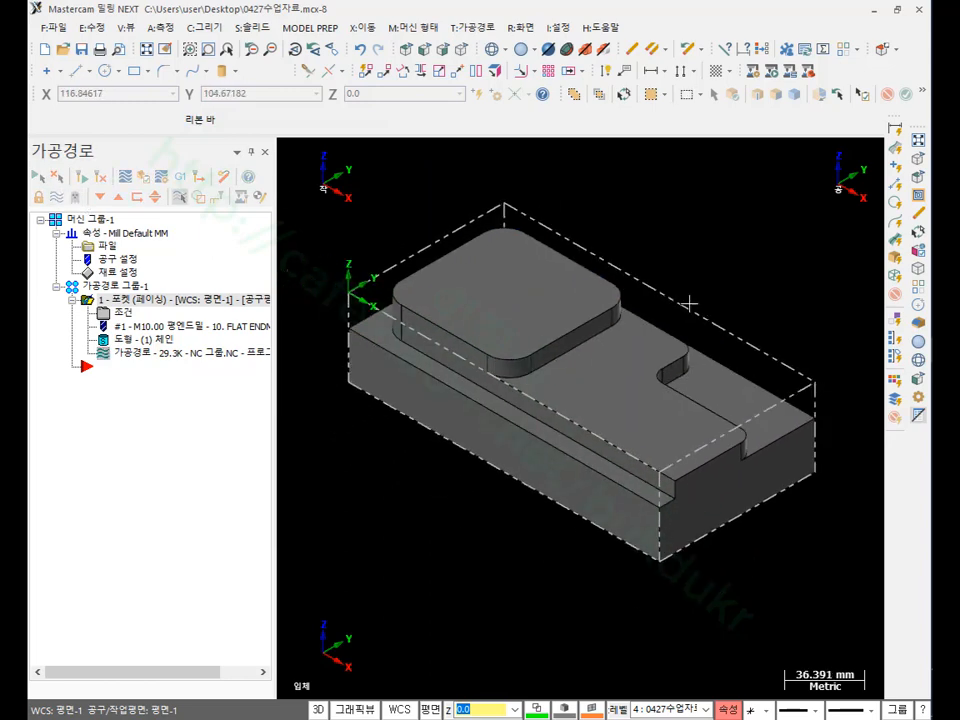
scroll(823, 301, "down", 1)
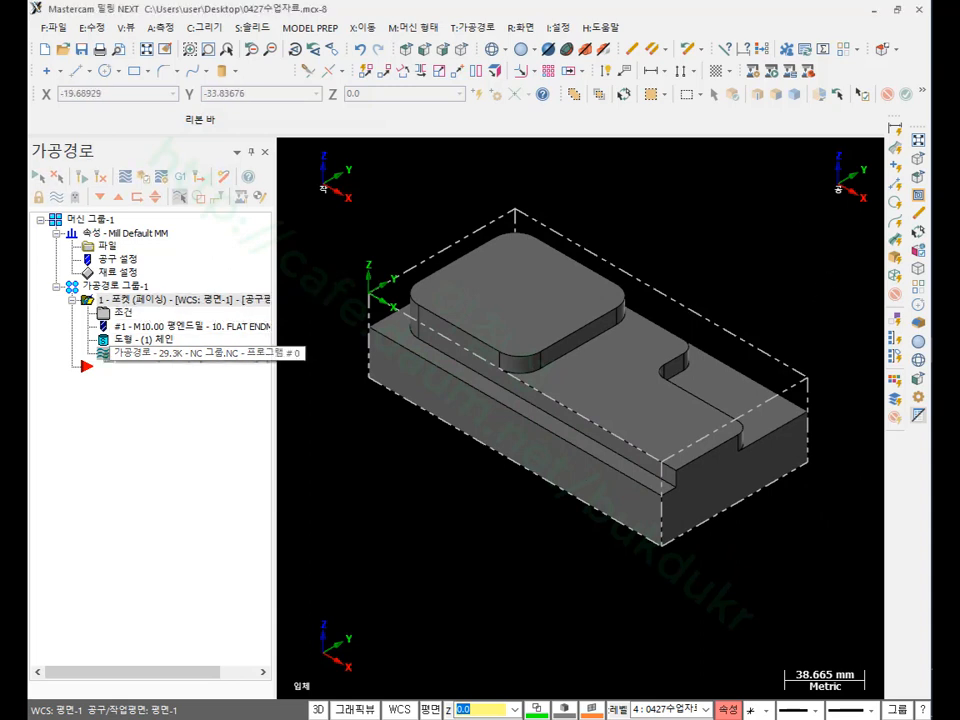
right_click_drag(128, 305, 134, 424)
left_click(178, 488)
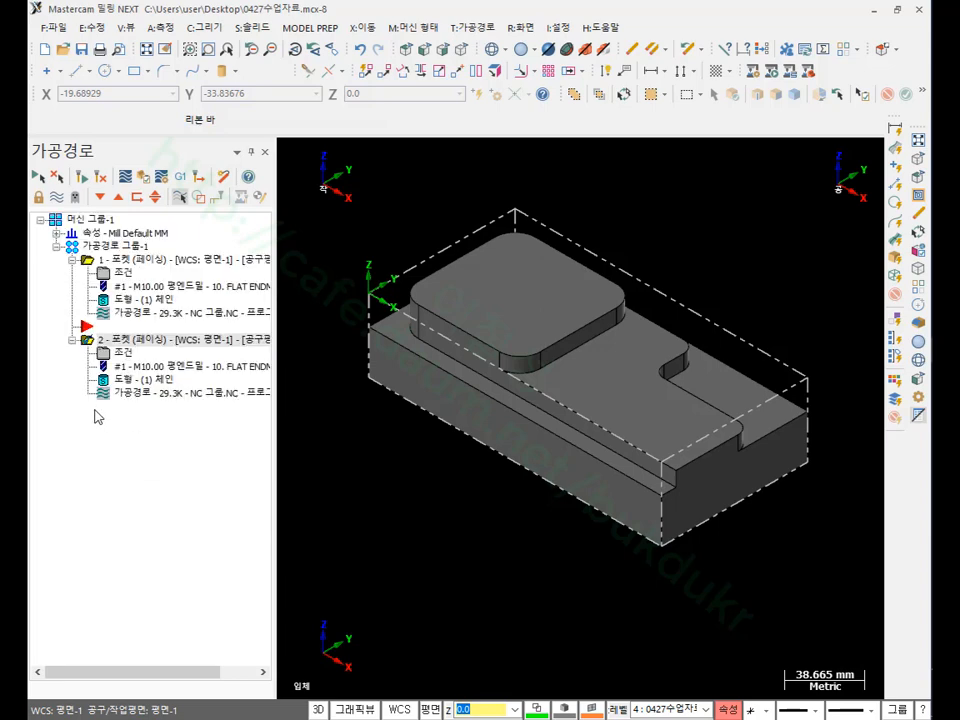
Step: Delete the boss's top loop from the copied pocket operation's solid chain, keeping the block's outer bottom loop
left_click(130, 379)
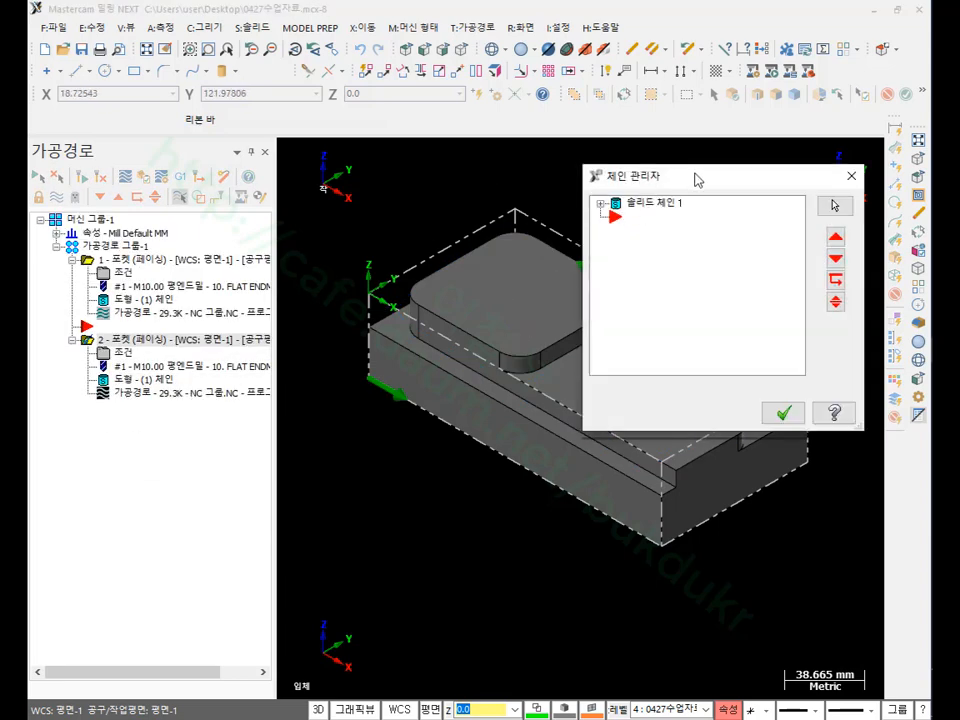
left_click_drag(697, 179, 221, 184)
left_click(68, 208)
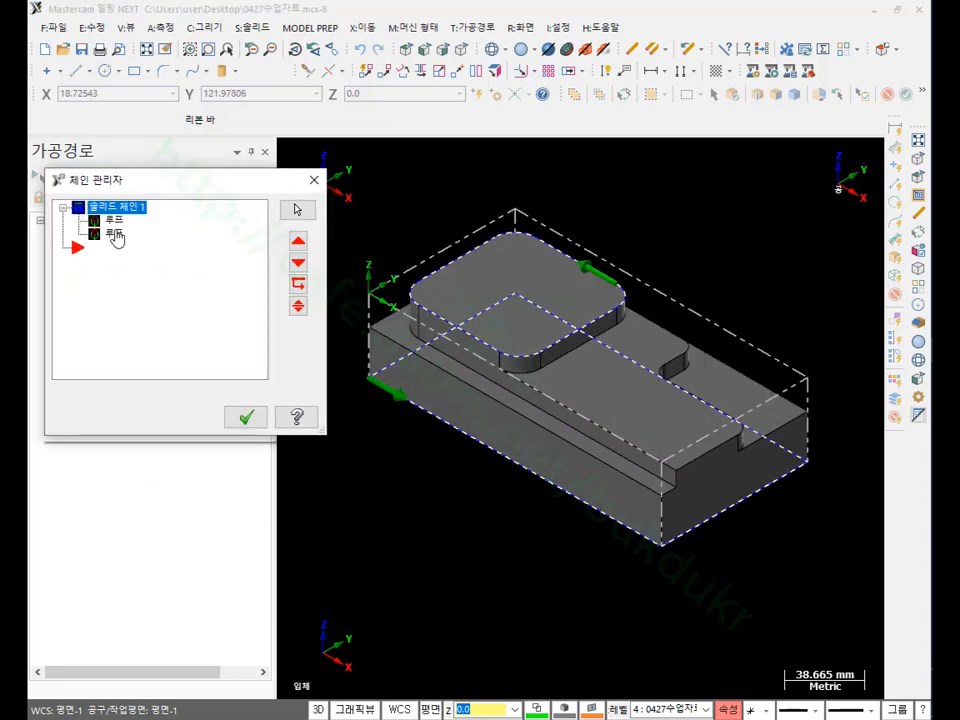
left_click(114, 221)
scroll(769, 307, "down", 1)
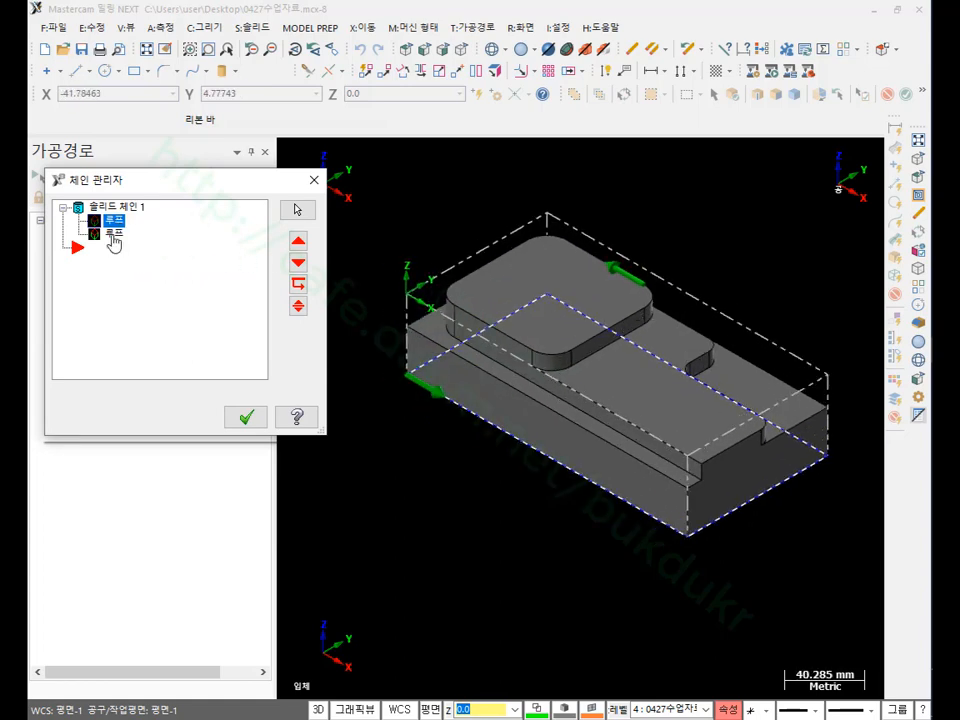
left_click(113, 235)
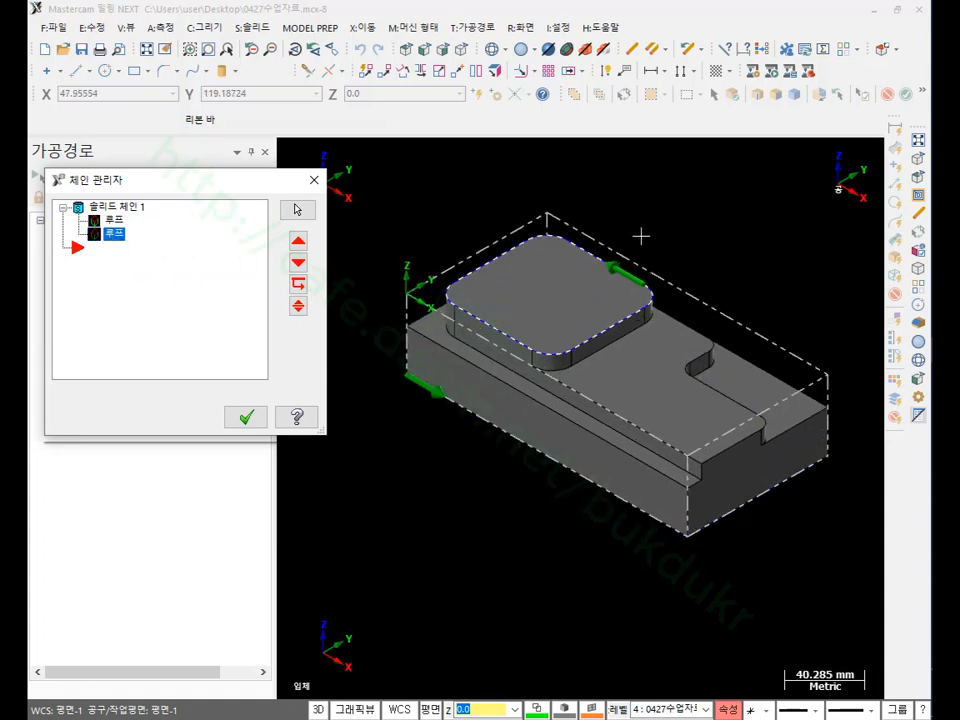
key("Delete")
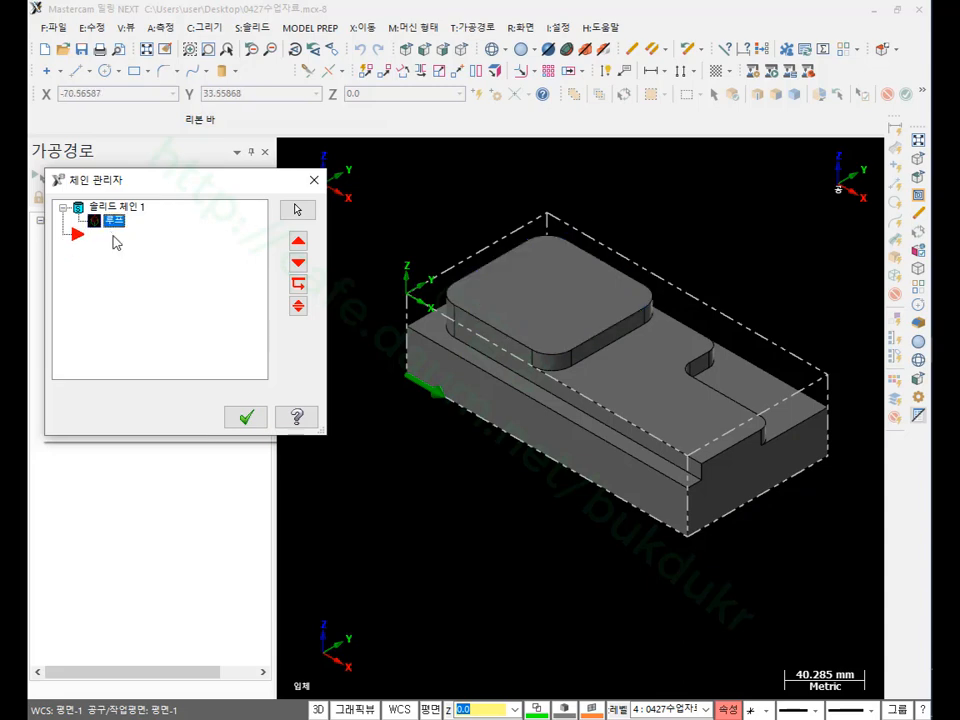
left_click(123, 208)
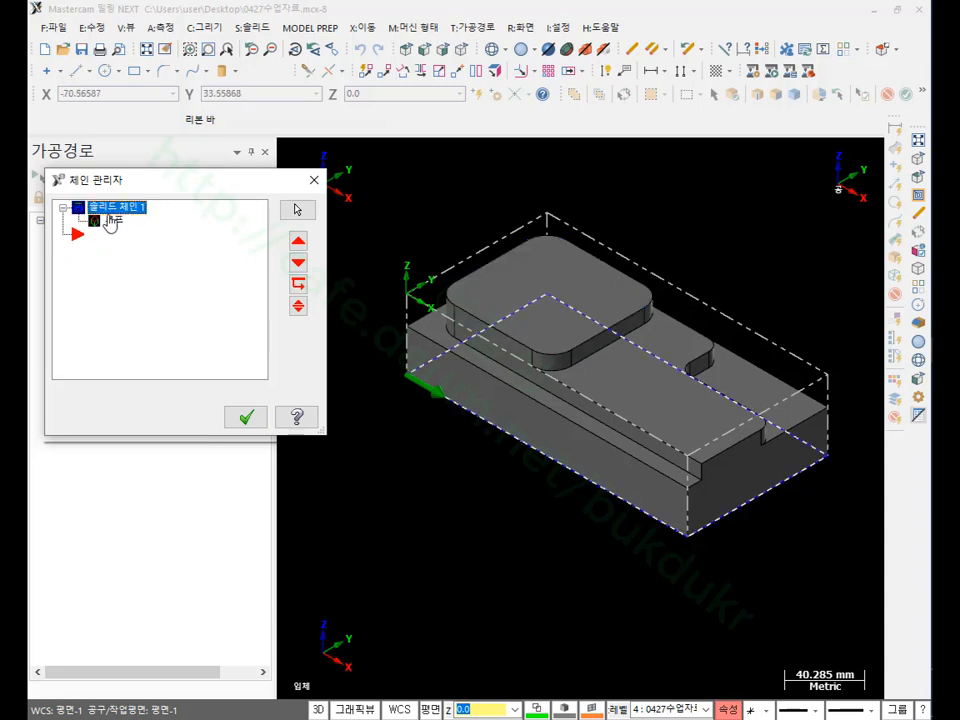
left_click(111, 224)
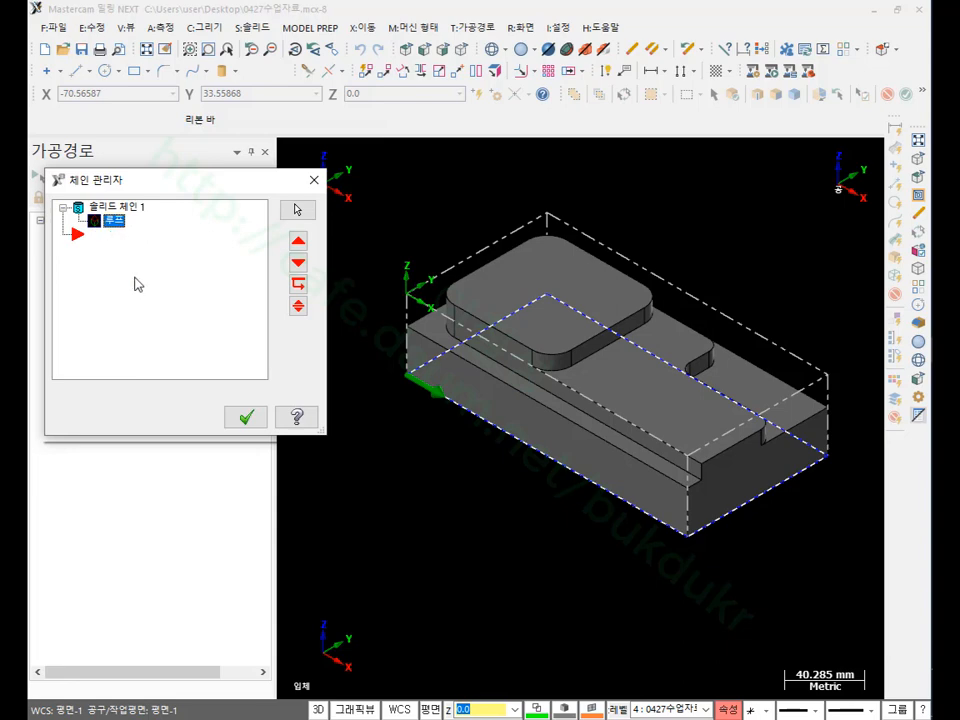
scroll(460, 268, "up", 1)
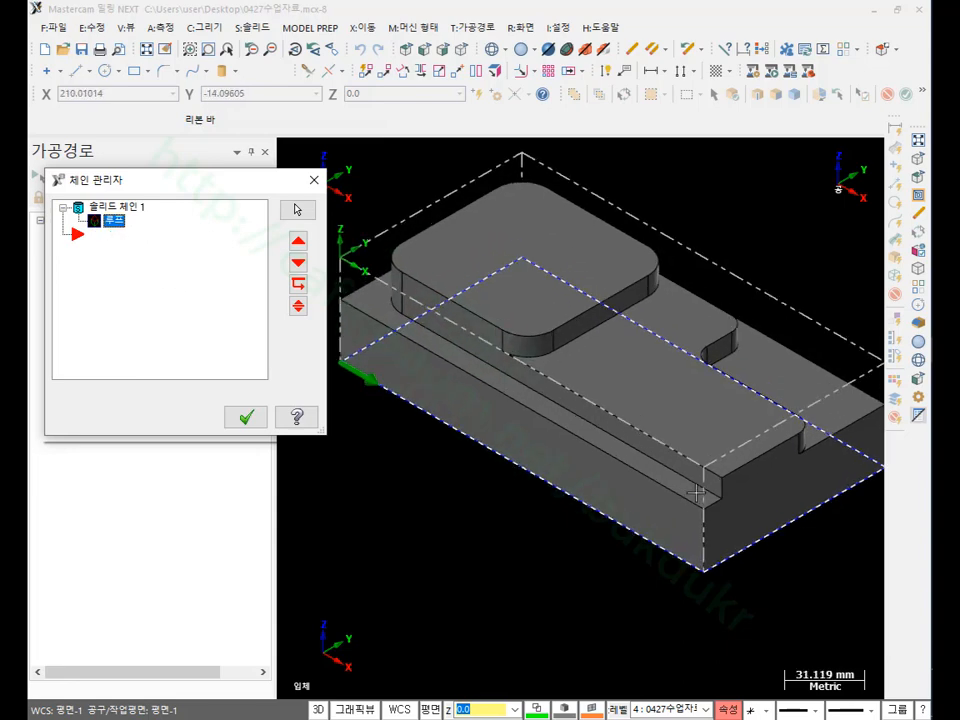
scroll(697, 487, "down", 1)
Step: Add a solid chain on the lower step to the copied pocket, using the lower step face as reference, and accept the chains
right_click(137, 293)
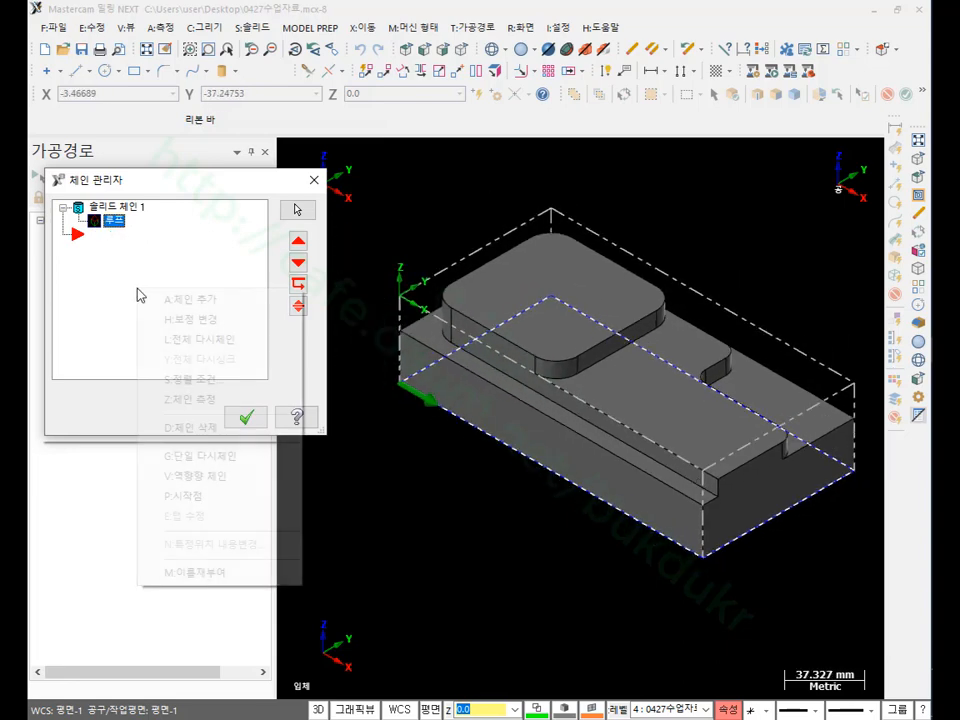
left_click(185, 299)
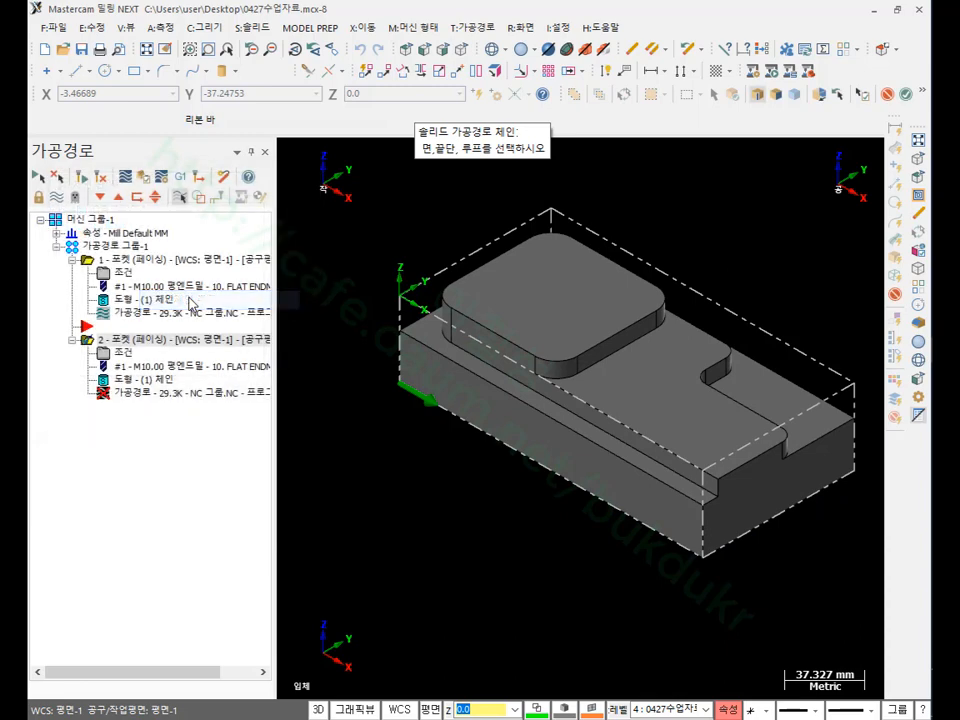
left_click(660, 468)
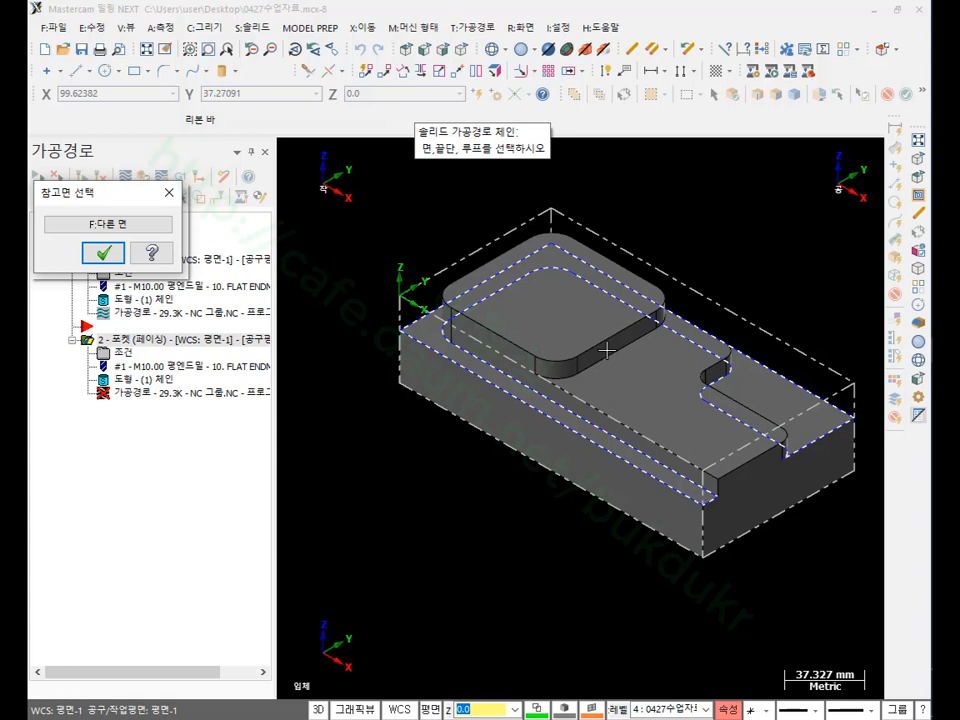
left_click(103, 252)
key("Return")
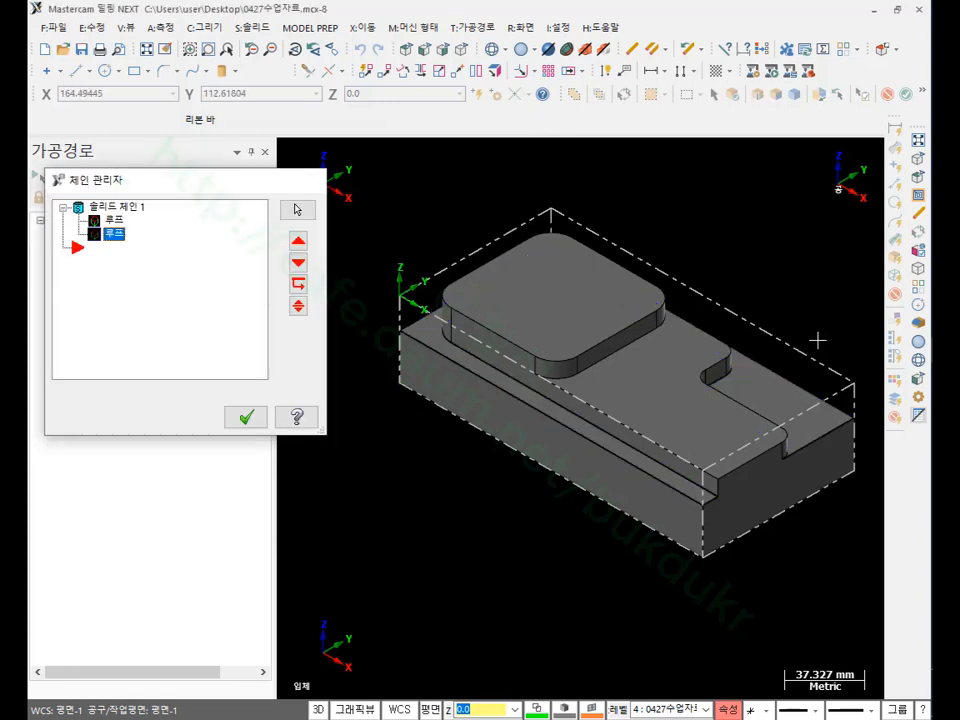
key("Return")
Step: Set the solid face colour of the block's lower step to green
scroll(806, 334, "up", 2)
scroll(719, 383, "up", 3)
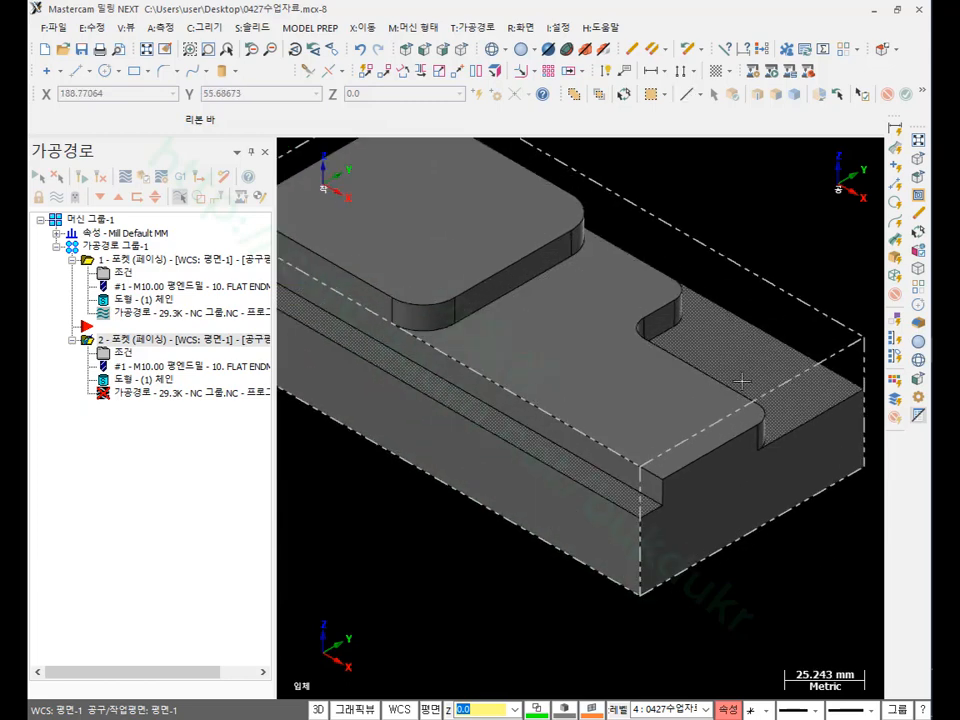
scroll(773, 401, "down", 3)
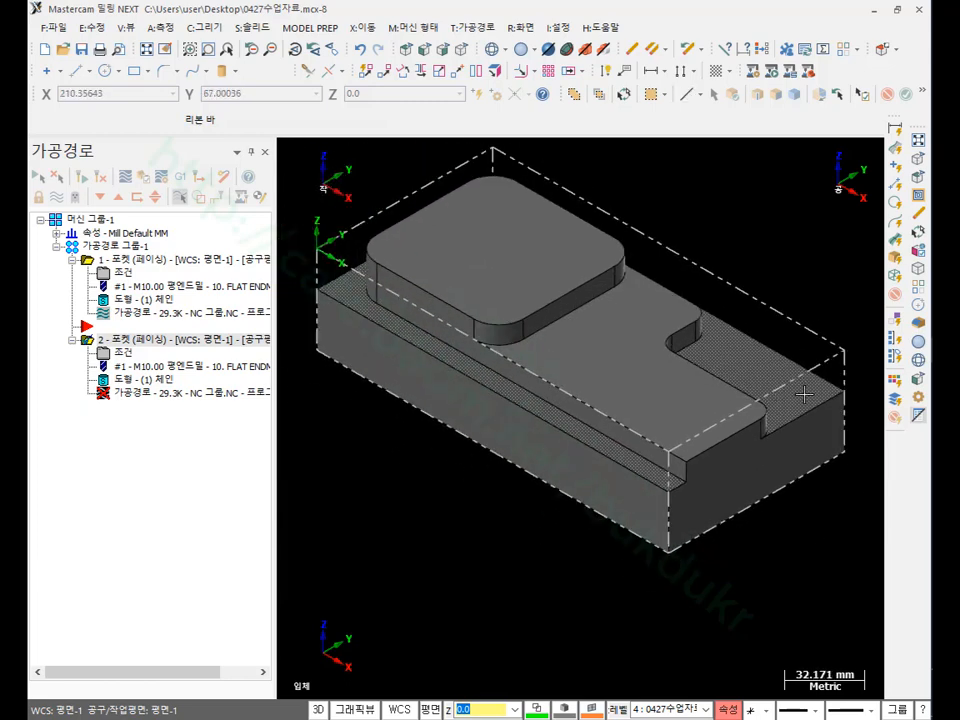
scroll(560, 390, "down", 3)
scroll(540, 300, "up", 2)
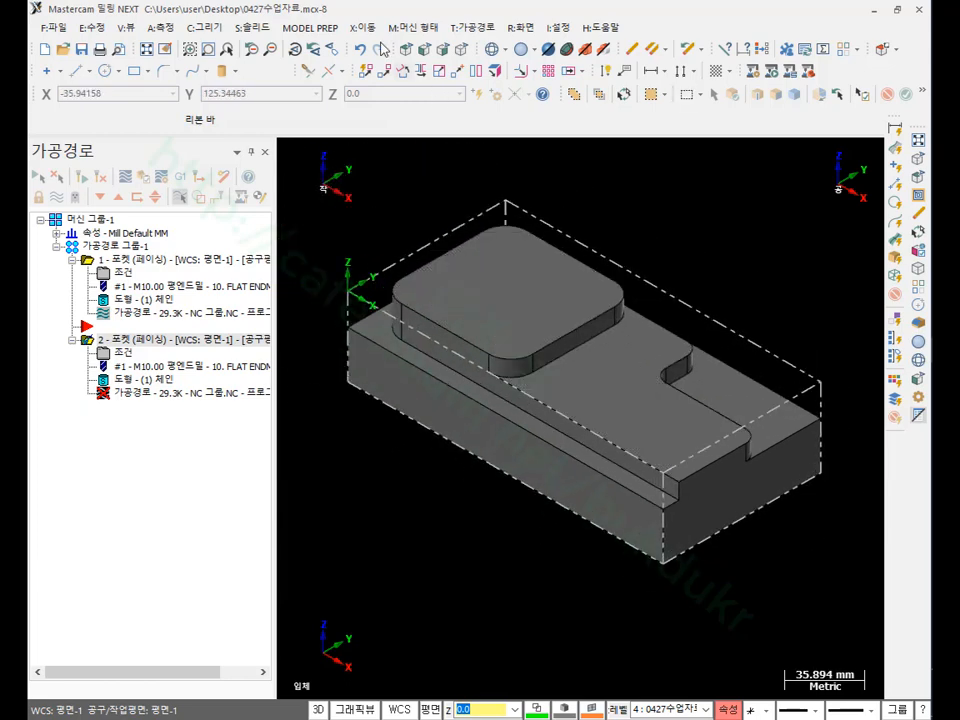
left_click(262, 28)
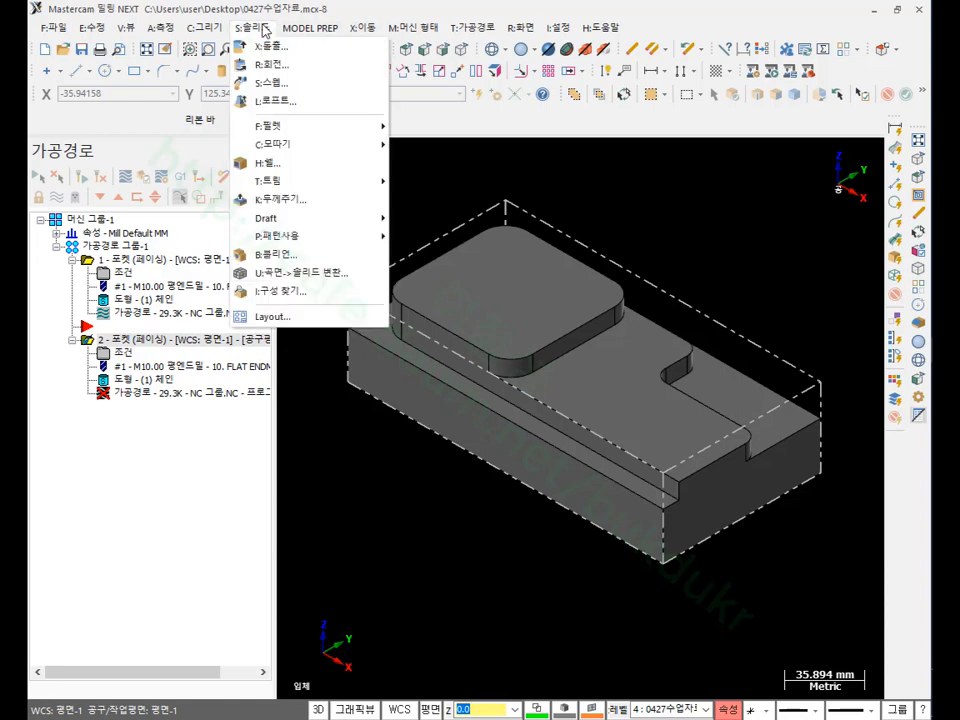
mouse_move(308, 29)
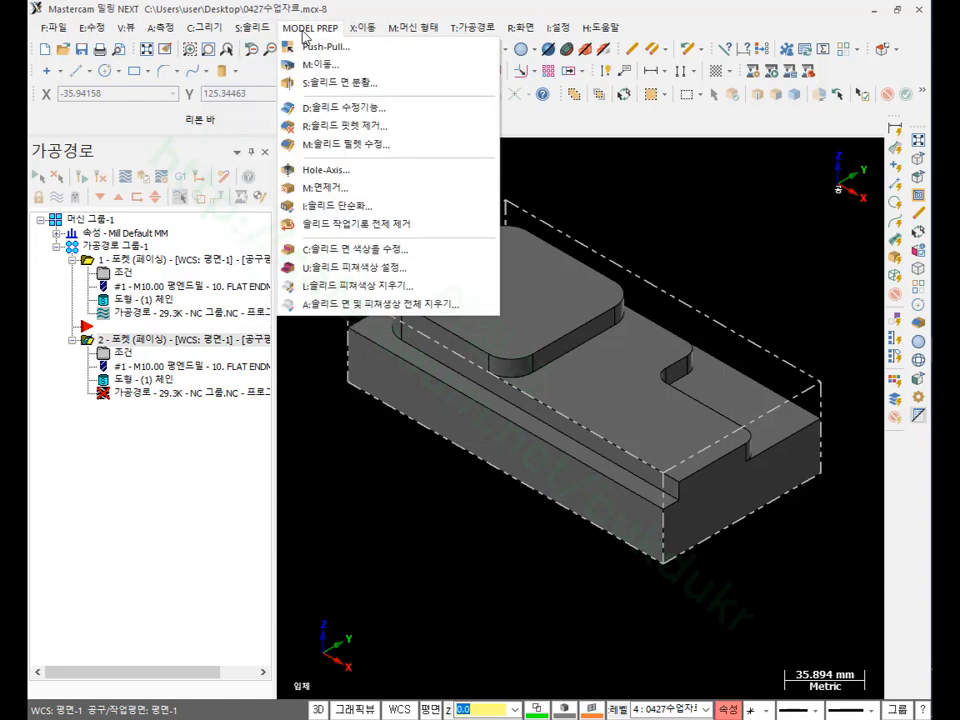
left_click(343, 250)
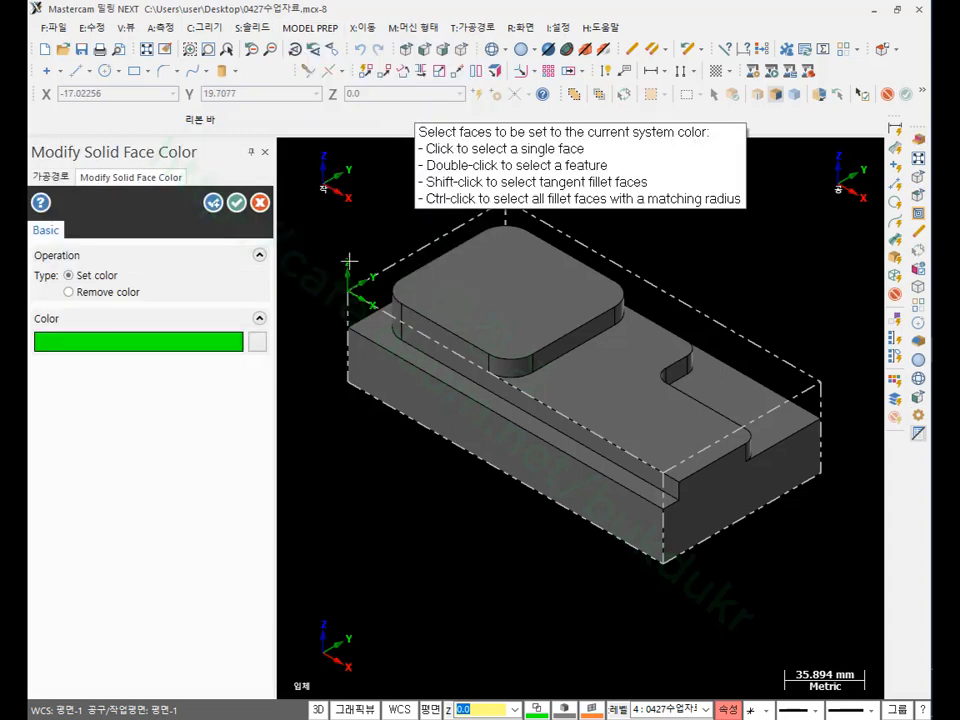
left_click(472, 398)
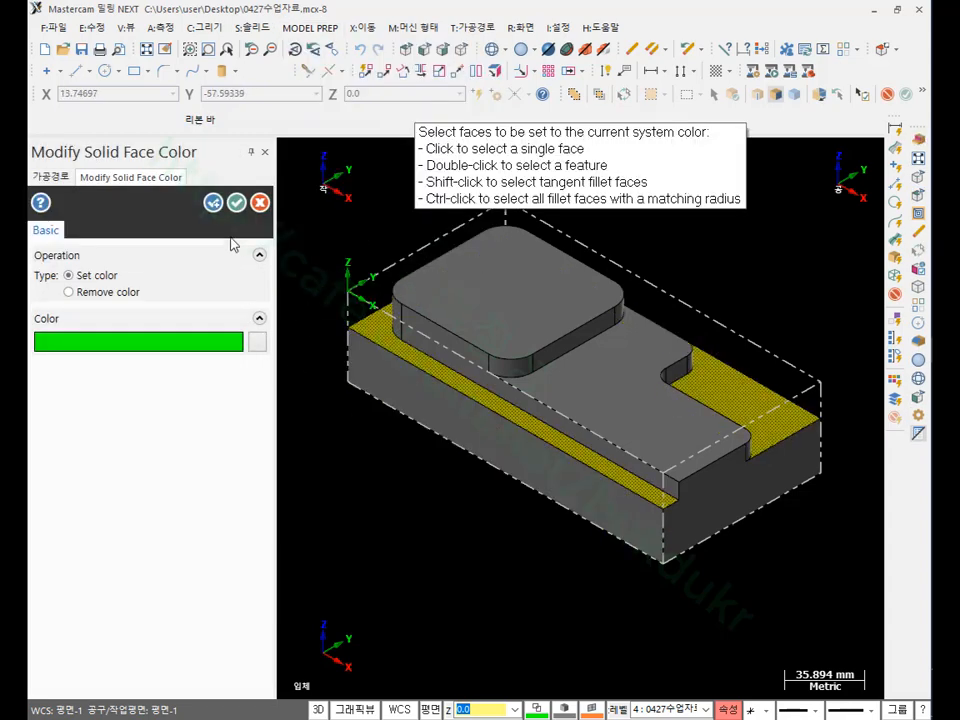
left_click(236, 203)
key("alt+F1")
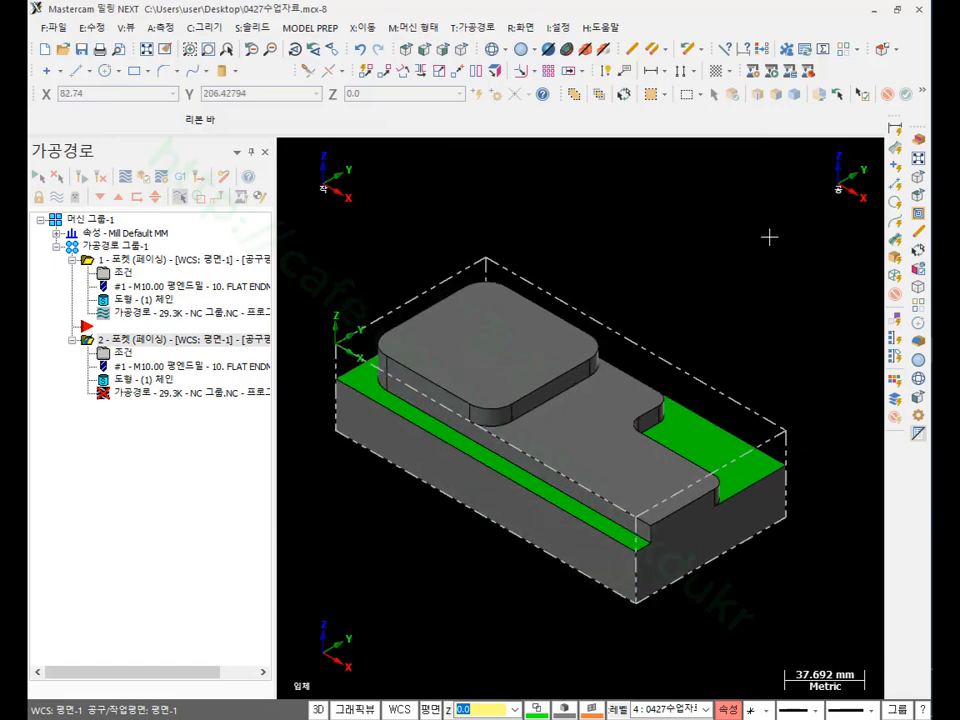
mouse_move(722, 261)
middle_mouse_down()
mouse_move(640, 270)
mouse_move(707, 274)
mouse_move(759, 255)
mouse_move(728, 137)
middle_mouse_up()
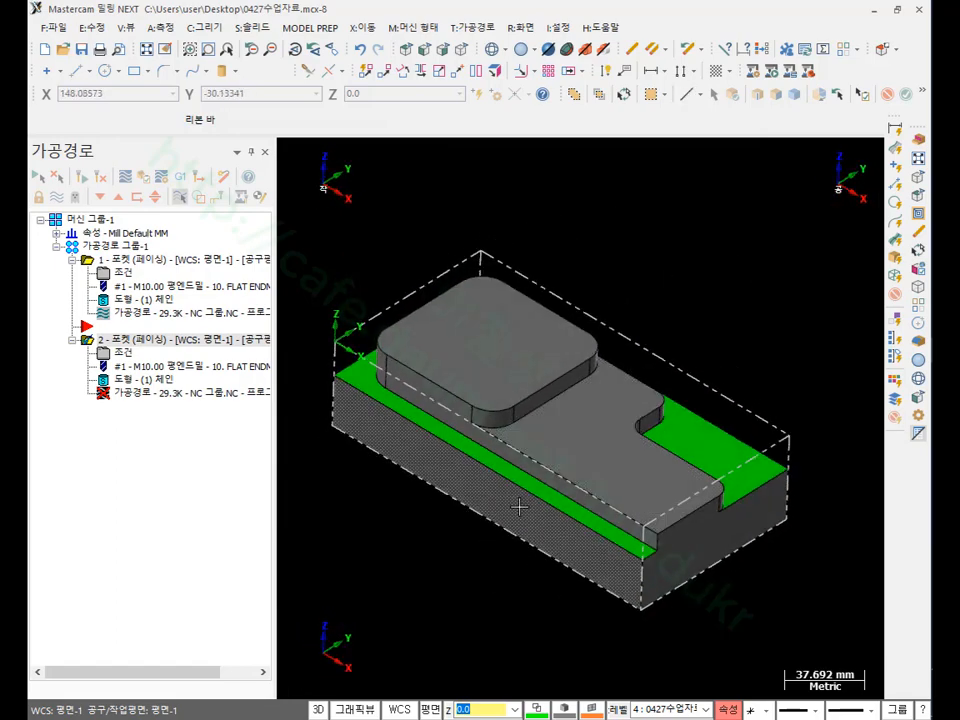
scroll(601, 317, "up", 2)
scroll(681, 242, "down", 2)
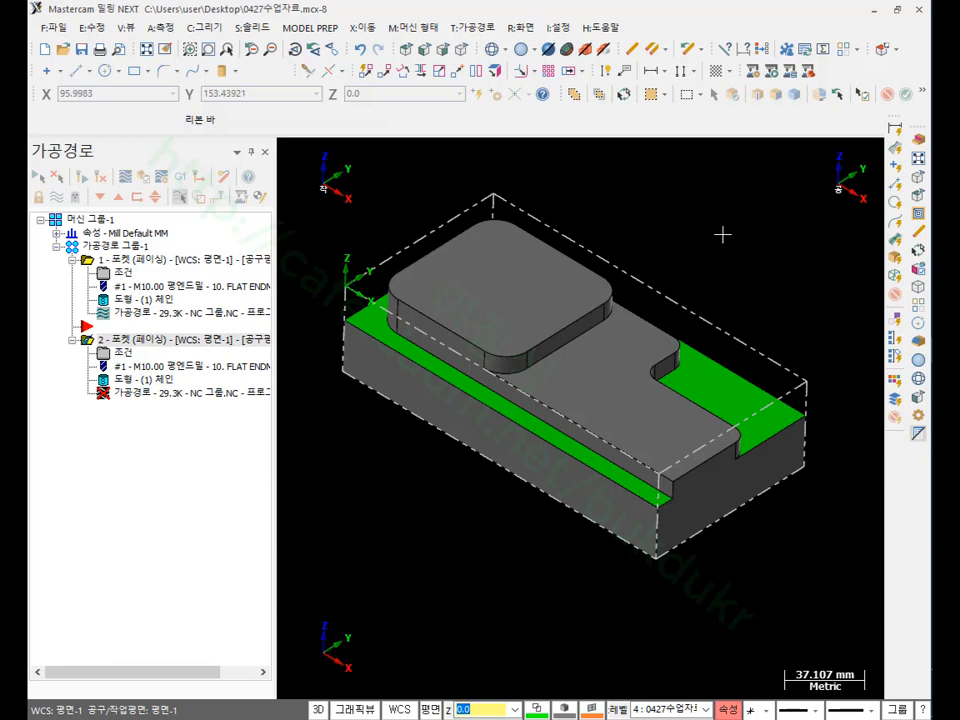
scroll(752, 512, "up", 3)
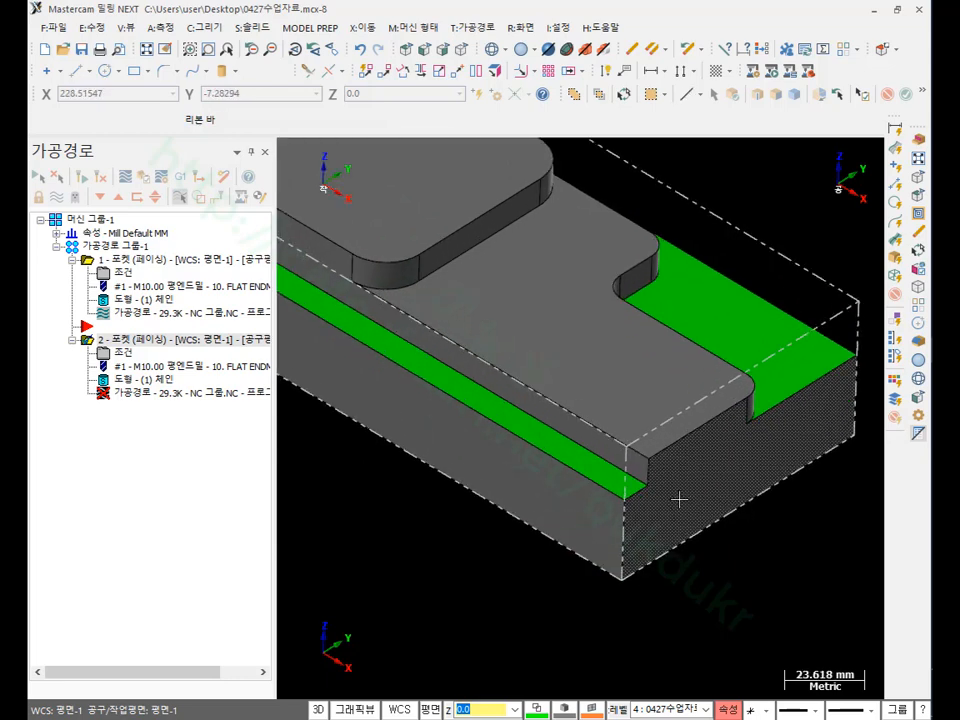
Step: Start a Slice curve and set its cutting plane to Z -15.0, taken from a point on the vertical edge of the step's end wall
left_click(206, 27)
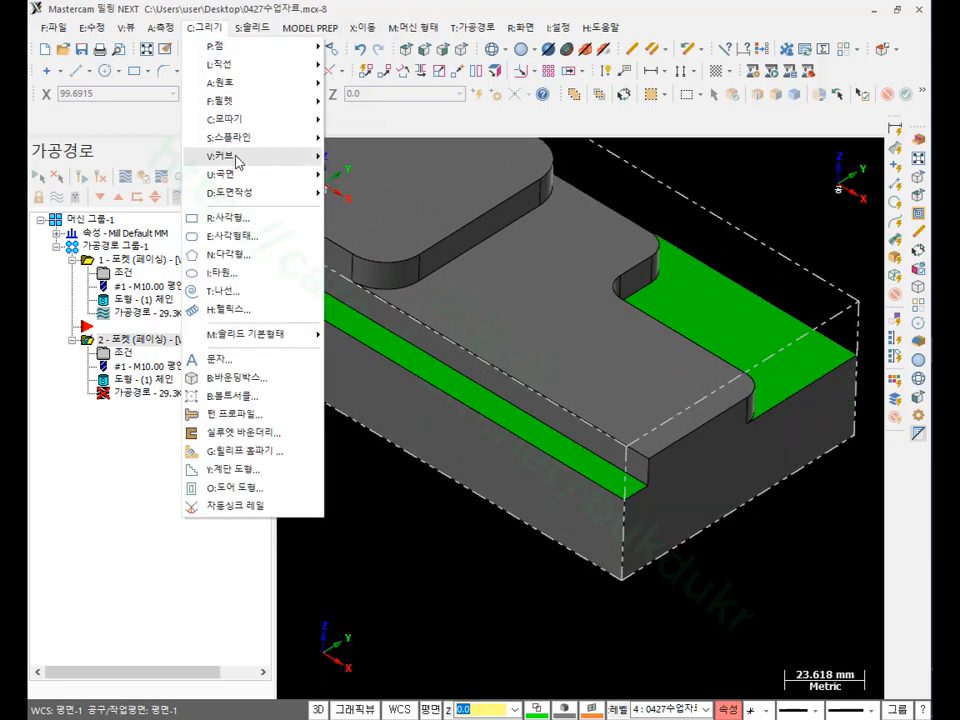
mouse_move(290, 156)
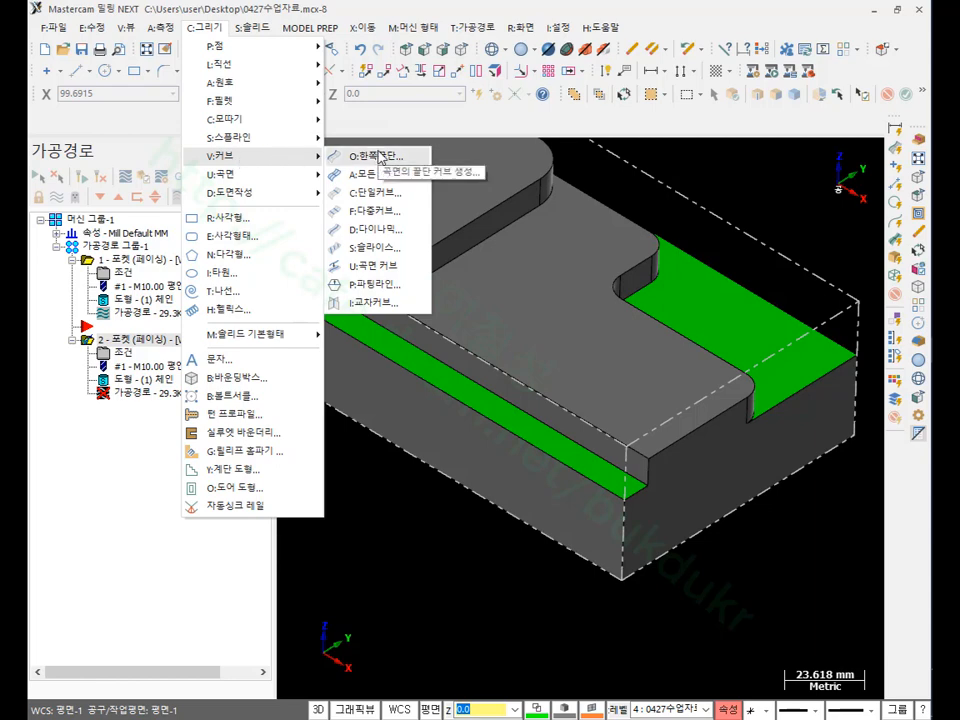
left_click(368, 253)
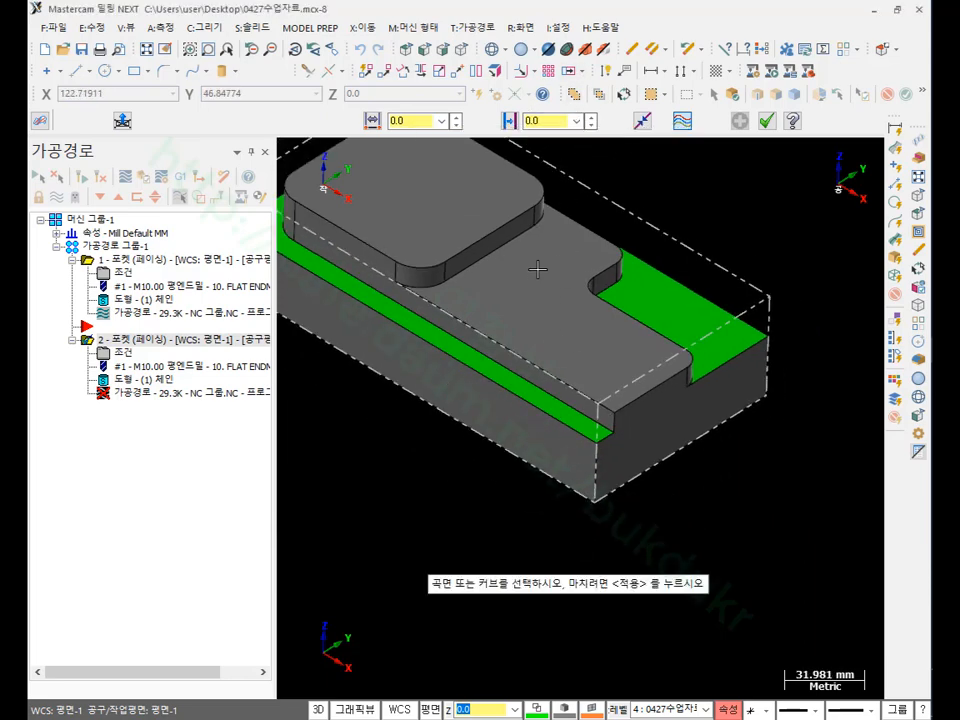
left_click(122, 120)
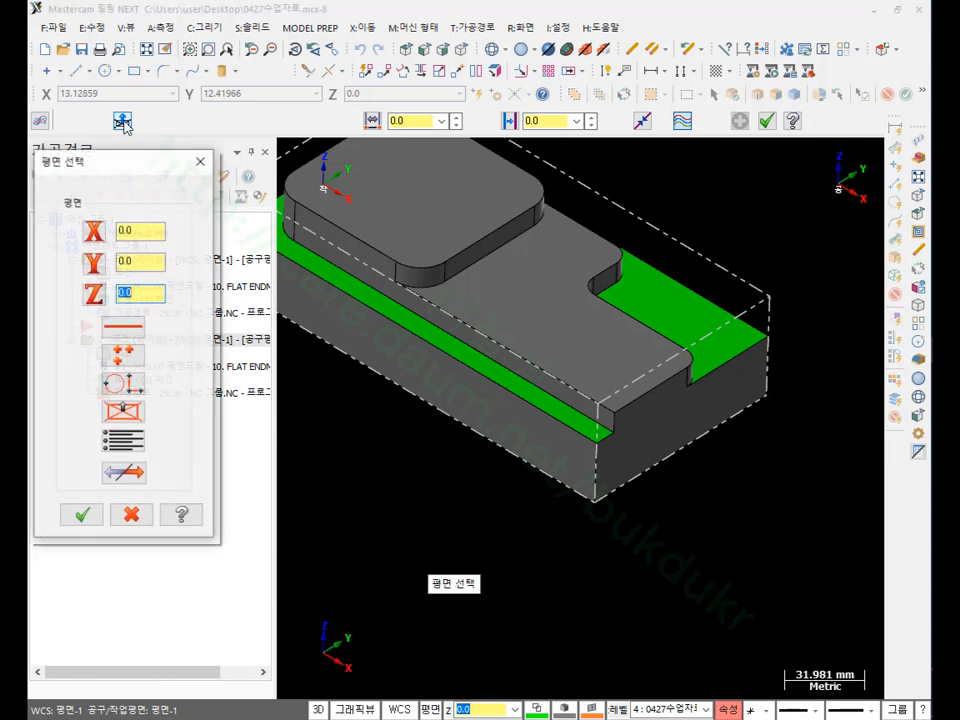
right_click(134, 292)
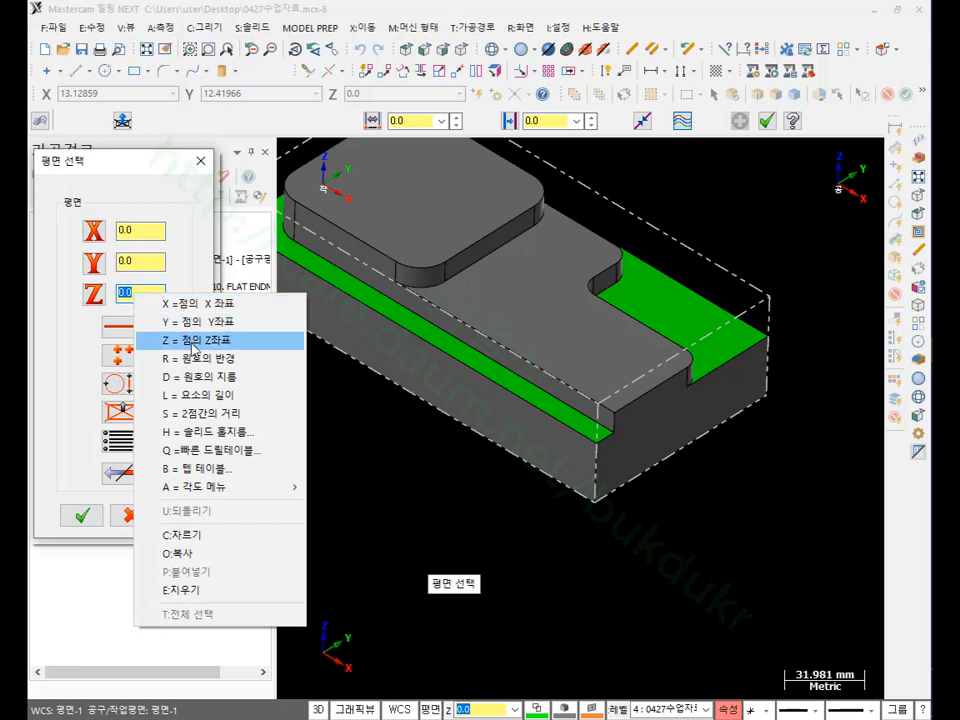
left_click(193, 341)
scroll(618, 432, "up", 3)
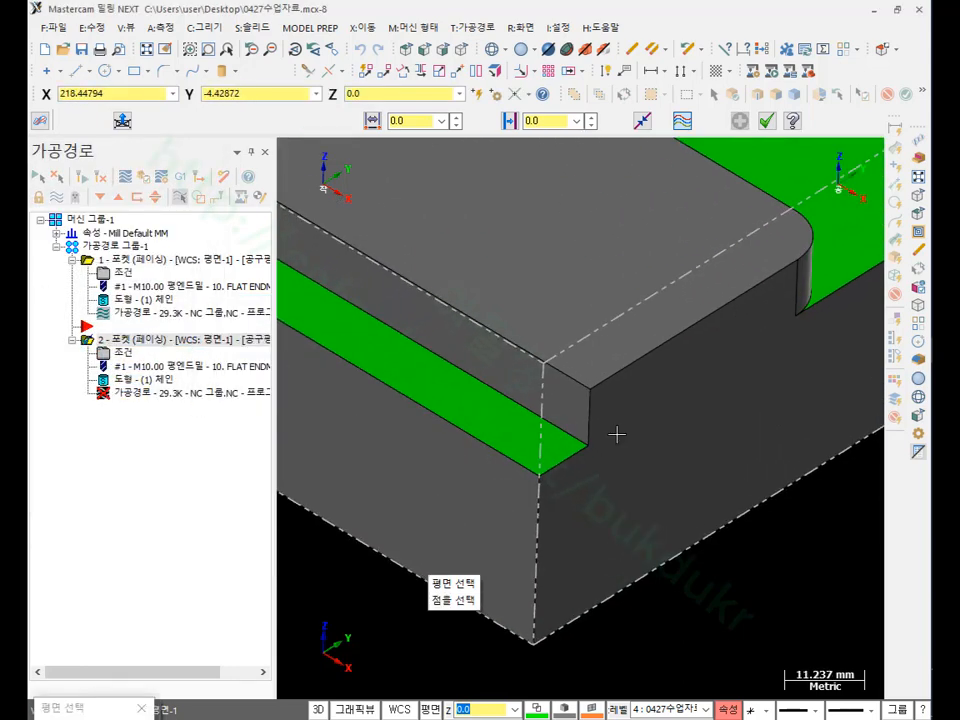
left_click(600, 436)
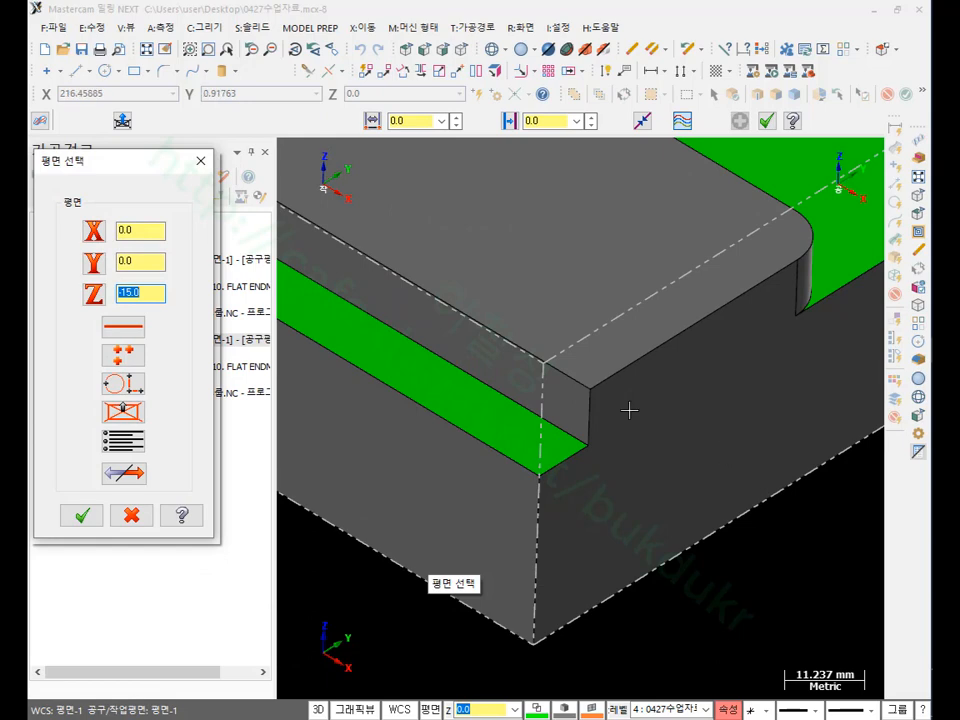
left_click(82, 515)
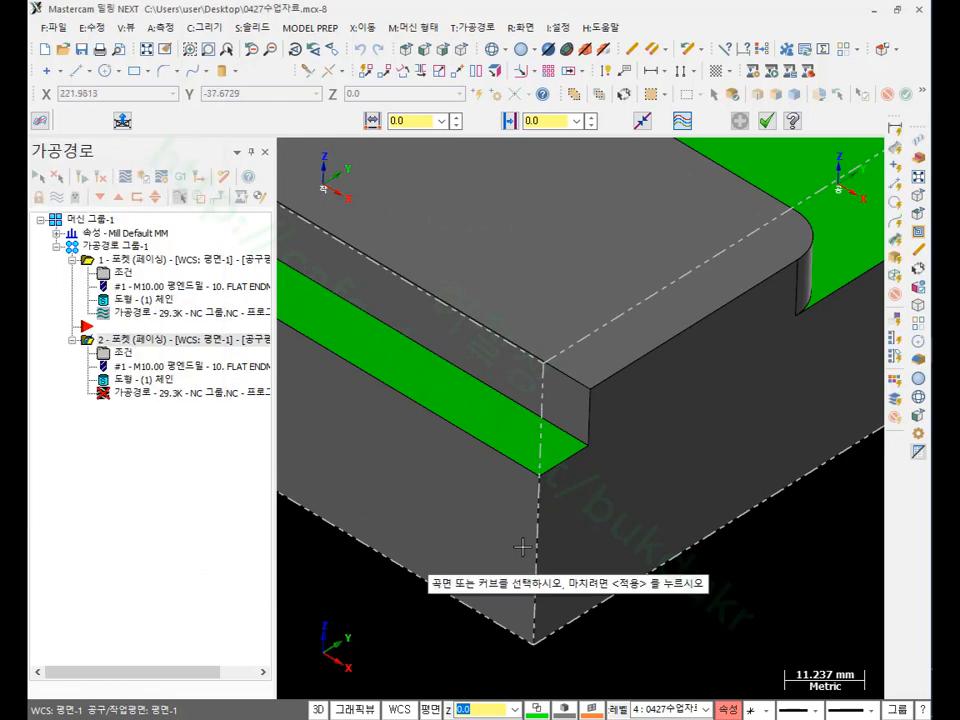
Step: Examine from the side where the slicing plane sits between the block's top and the green lower step
scroll(629, 171, "down", 5)
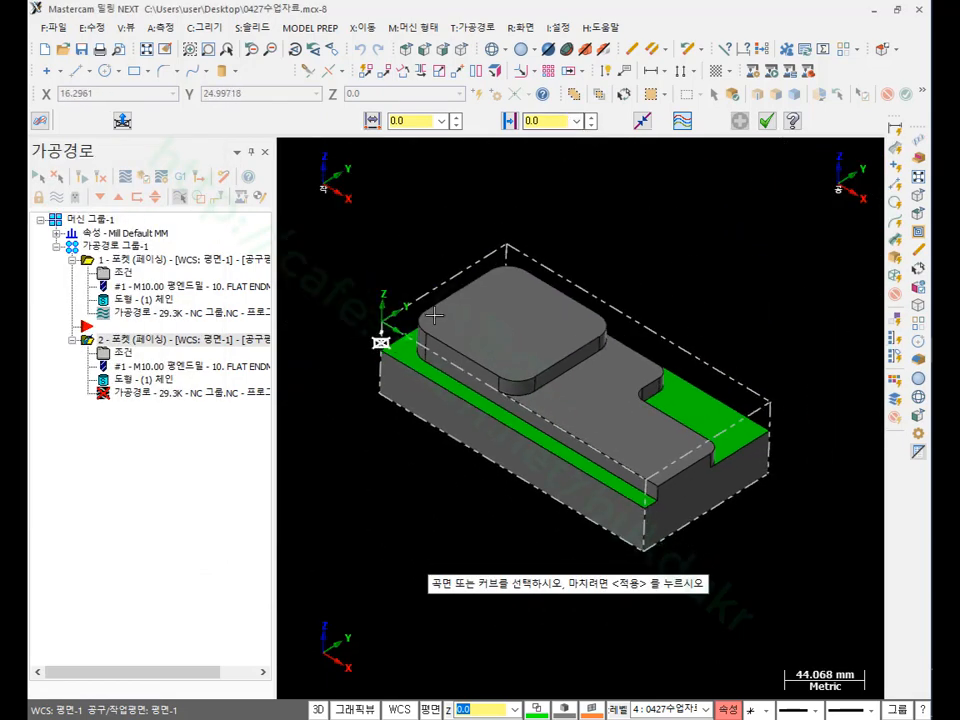
scroll(358, 345, "up", 3)
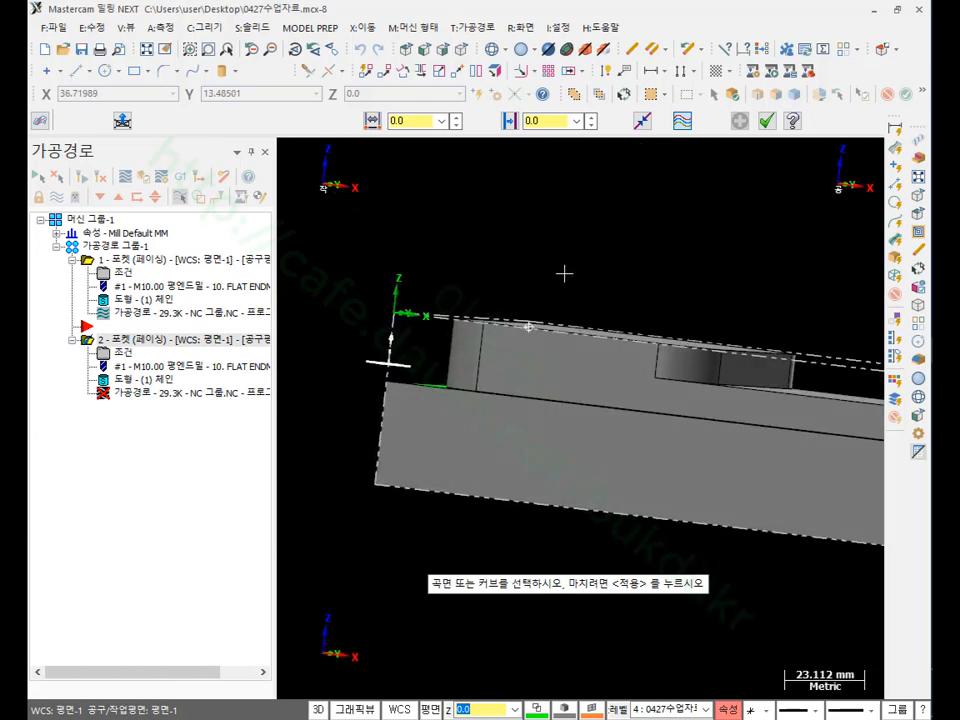
scroll(381, 362, "up", 5)
scroll(510, 302, "down", 2)
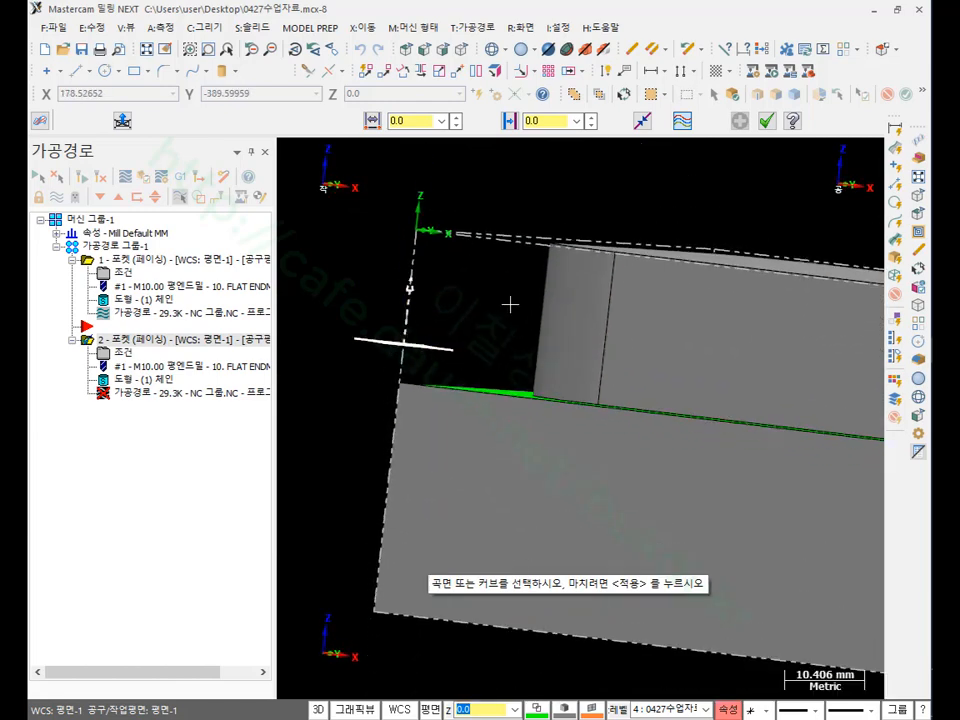
middle_click_drag(510, 302, 484, 339)
scroll(318, 290, "down", 4)
scroll(346, 293, "down", 1)
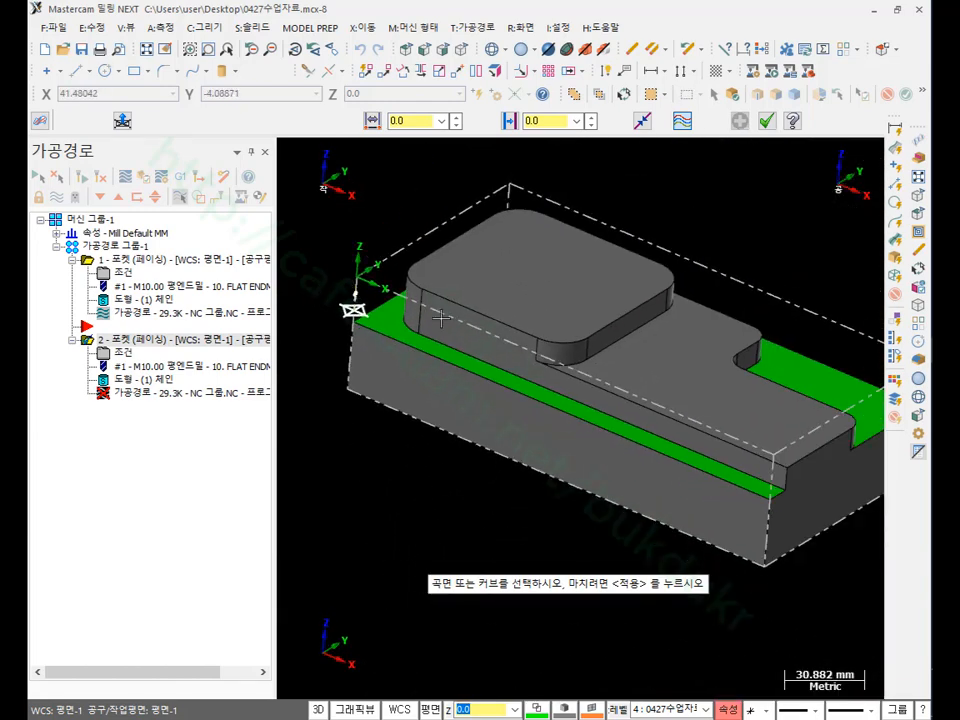
scroll(417, 435, "down", 2)
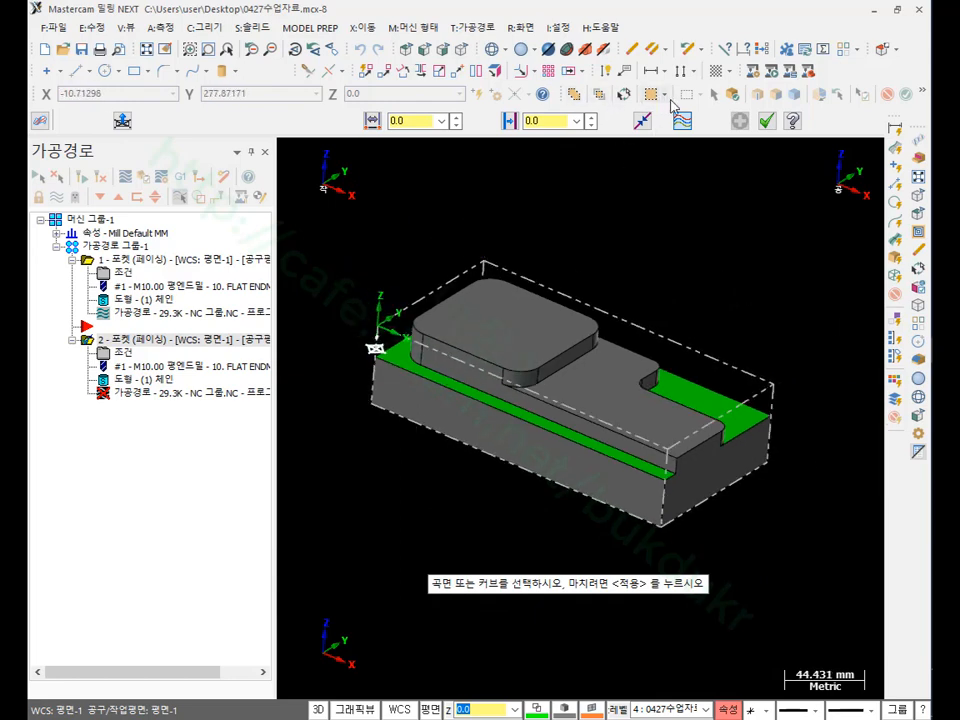
Step: Slice the whole solid body with the plane and accept the resulting curve around the step wall
left_click(733, 94)
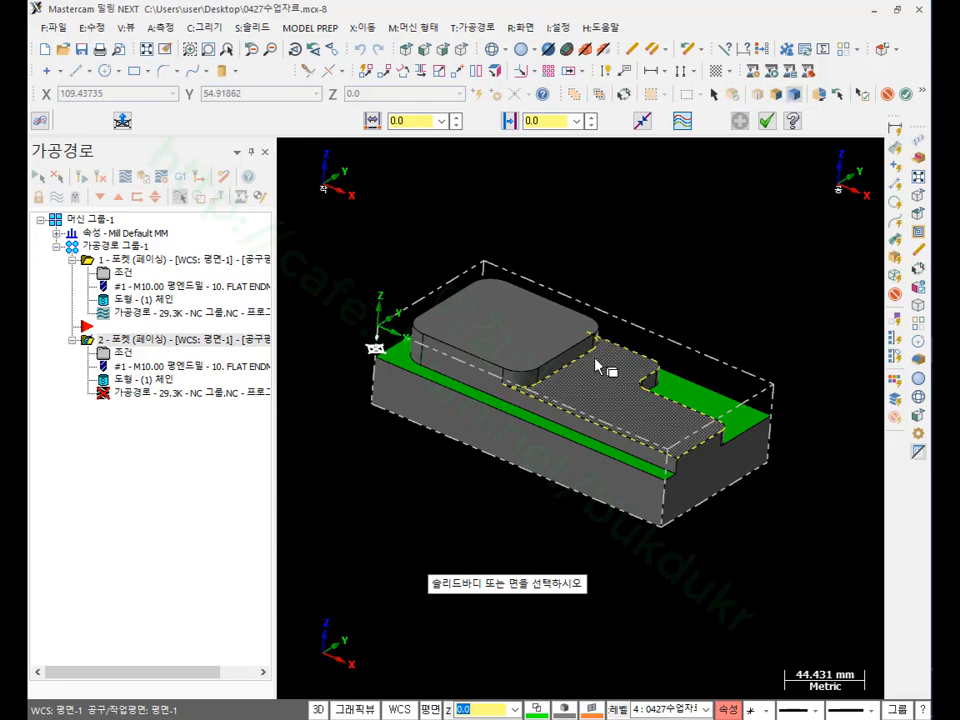
left_click(617, 428)
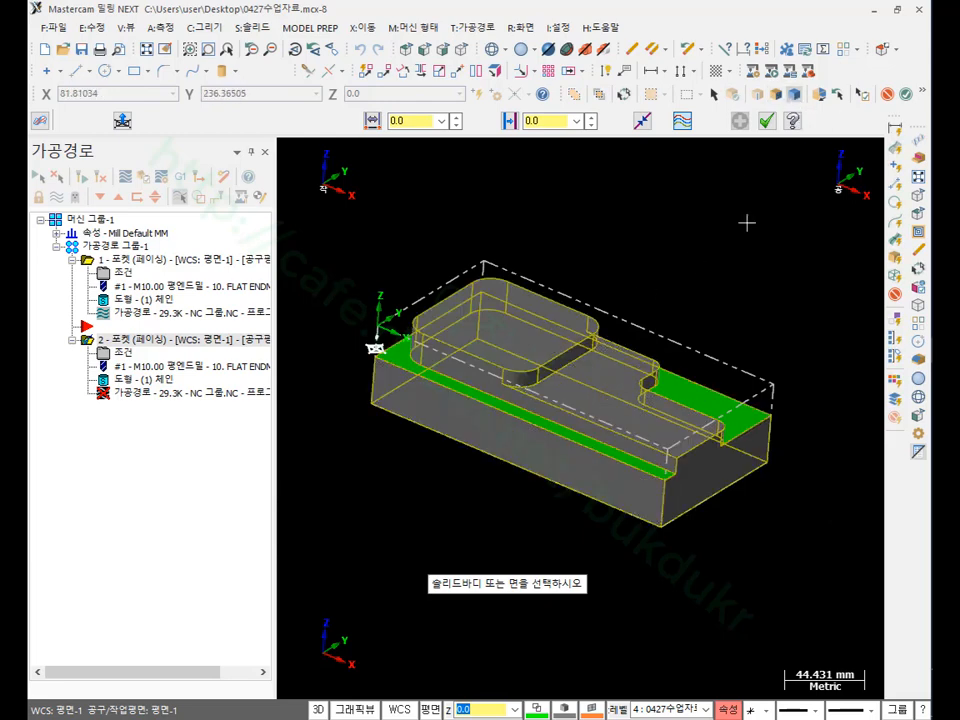
left_click(905, 95)
scroll(767, 261, "up", 1)
left_click(739, 121)
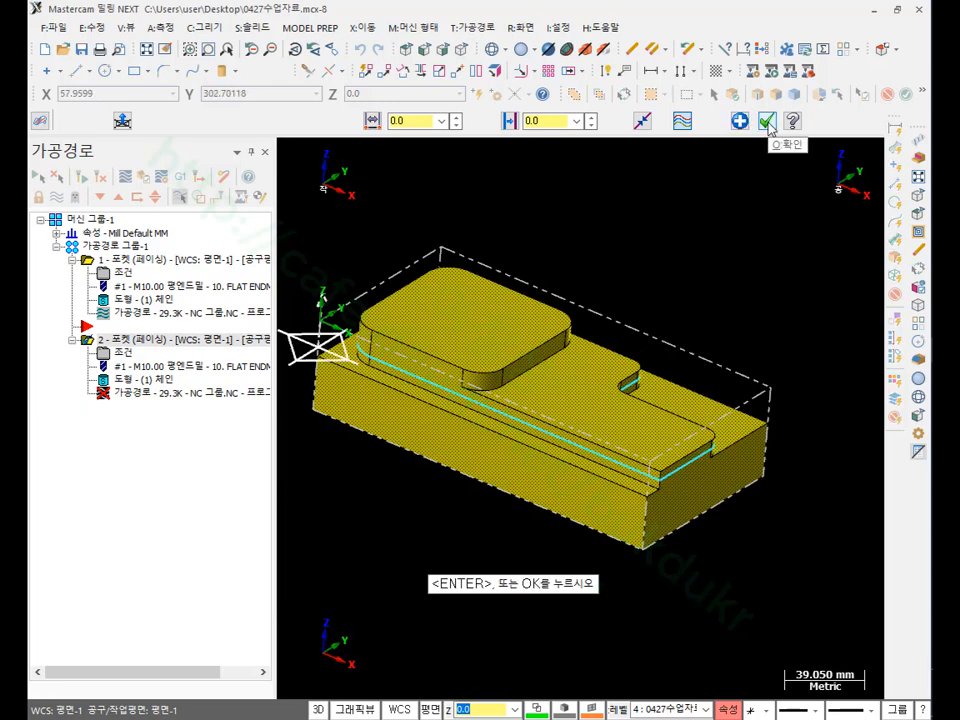
left_click(767, 122)
Step: Open the second pocket operation's chain manager, expand its solid chain, and select the lower step's loop
mouse_move(663, 316)
middle_mouse_down()
mouse_move(640, 290)
mouse_move(700, 330)
mouse_move(665, 352)
mouse_move(653, 319)
middle_mouse_up()
scroll(488, 428, "up", 4)
middle_click_drag(571, 340, 570, 339)
scroll(590, 465, "down", 4)
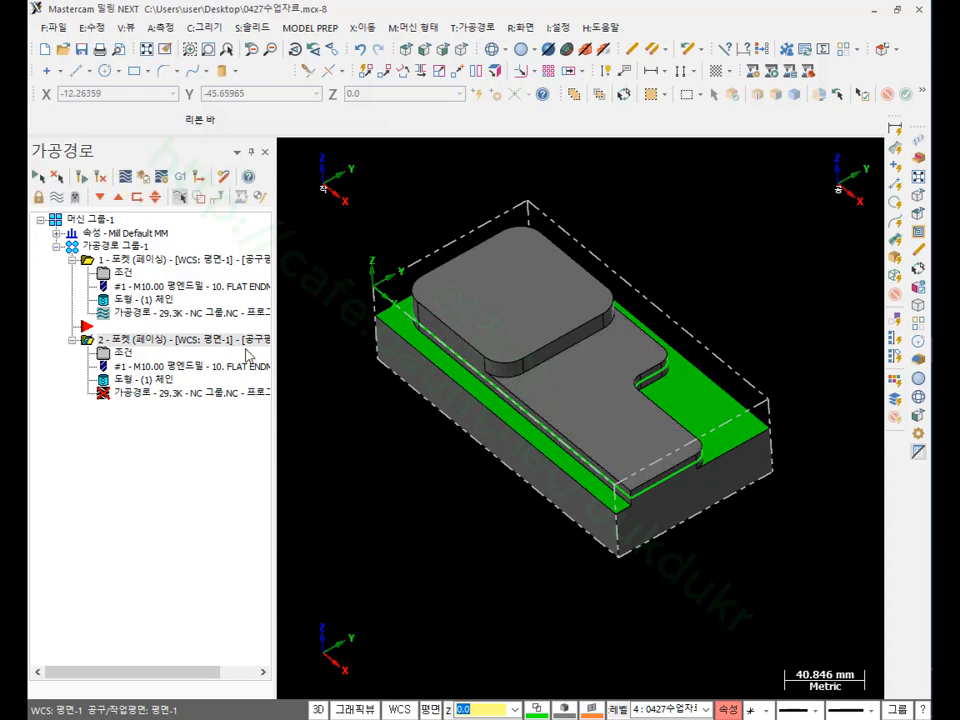
left_click(136, 381)
left_click(114, 209)
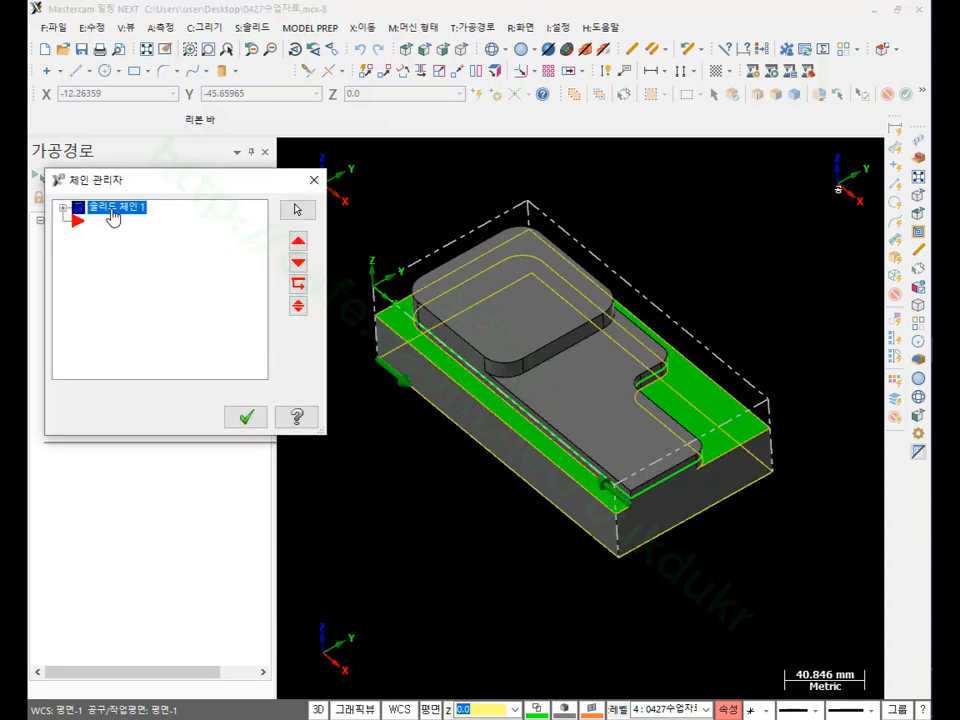
left_click(64, 209)
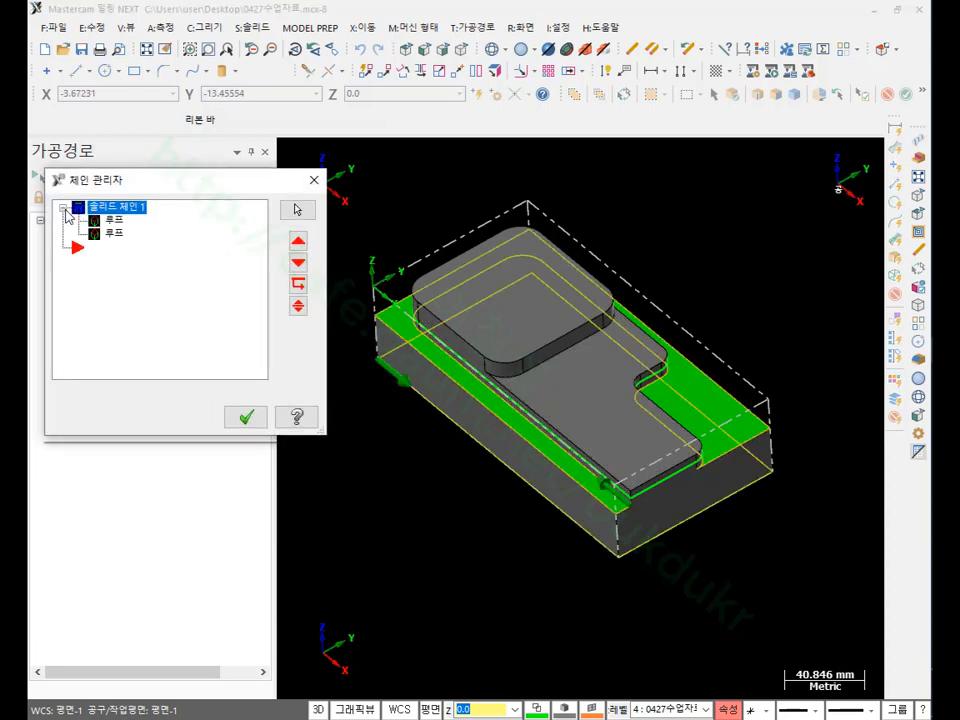
left_click(113, 221)
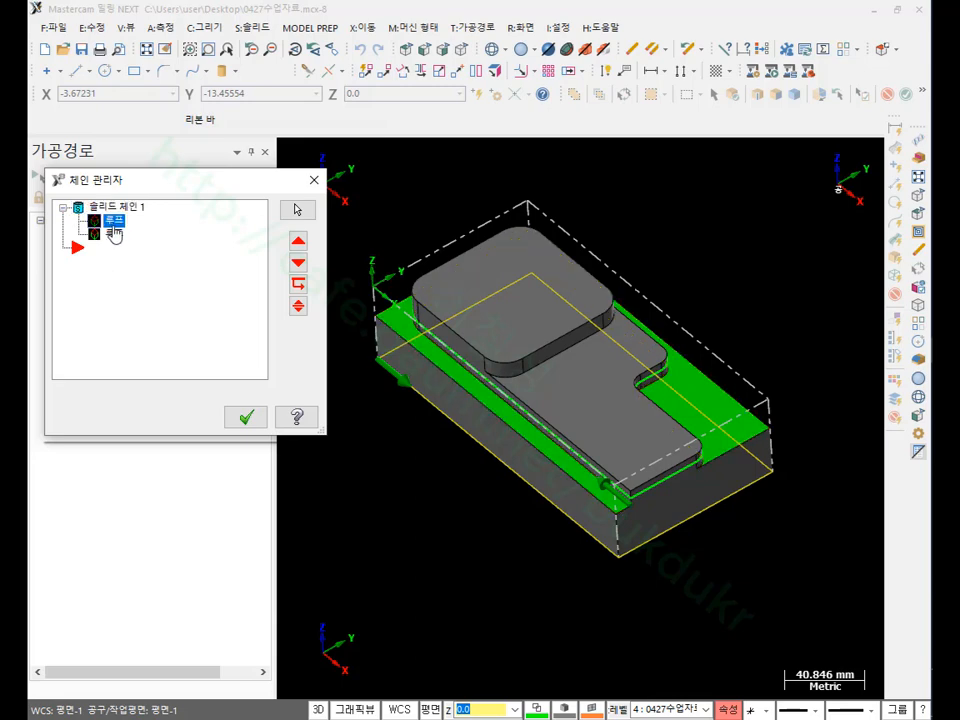
left_click(115, 234)
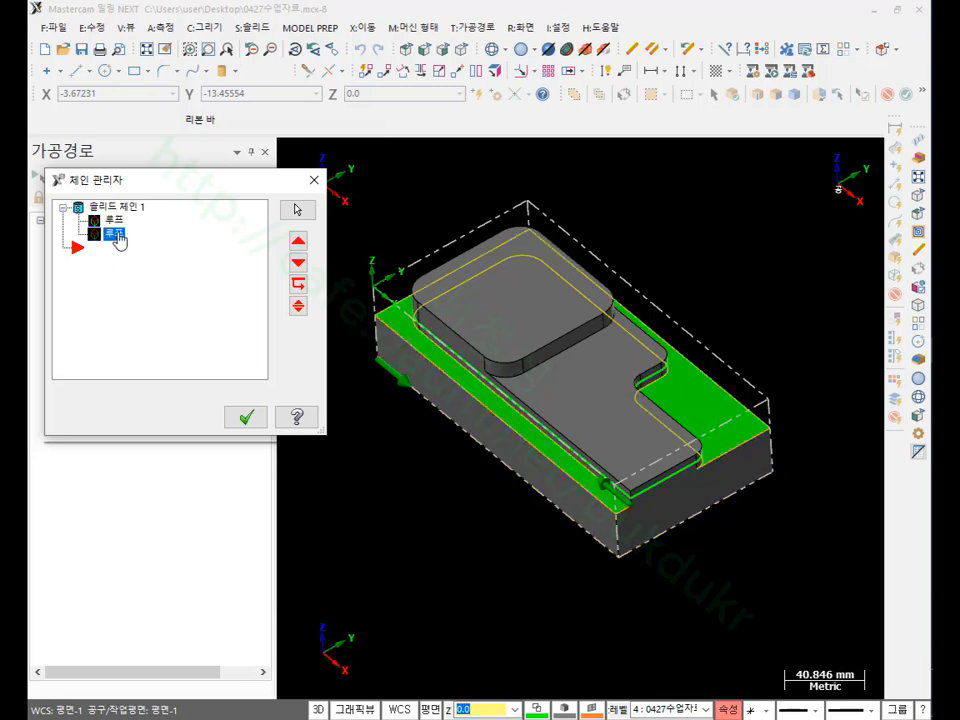
Step: Delete the second loop from the solid chain of the second pocket operation
key("Delete")
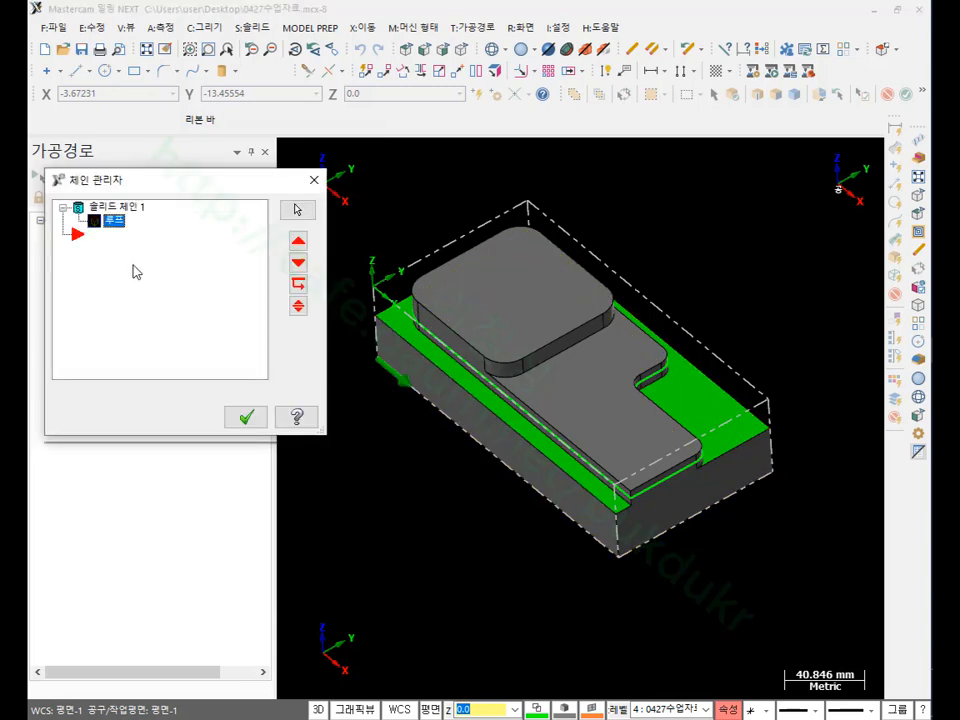
right_click(132, 264)
left_click(203, 285)
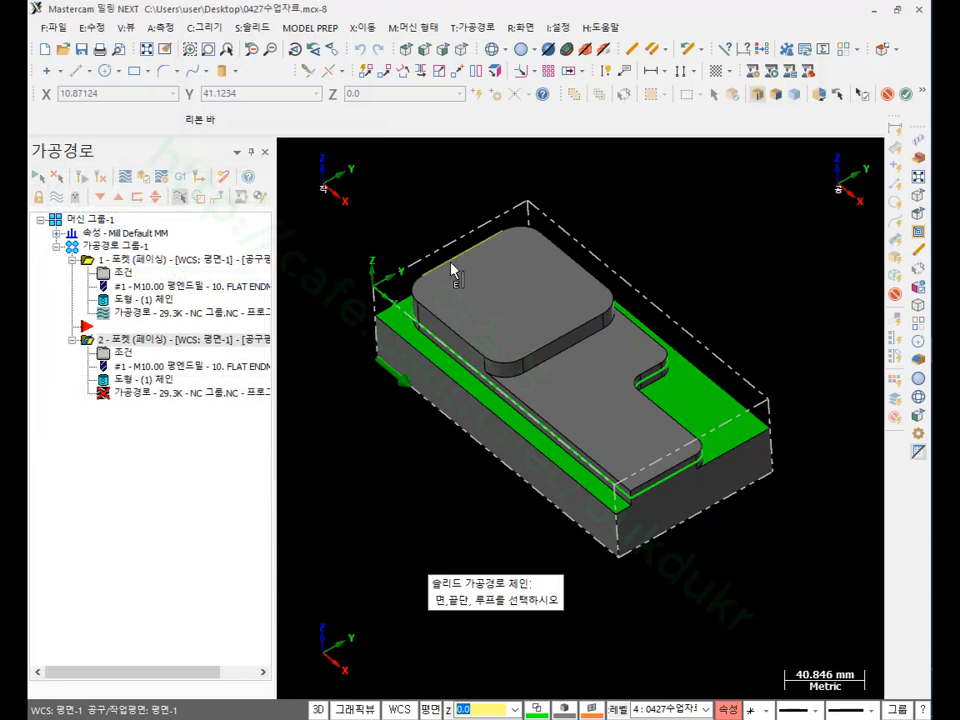
scroll(476, 364, "down", 1)
scroll(605, 440, "up", 10)
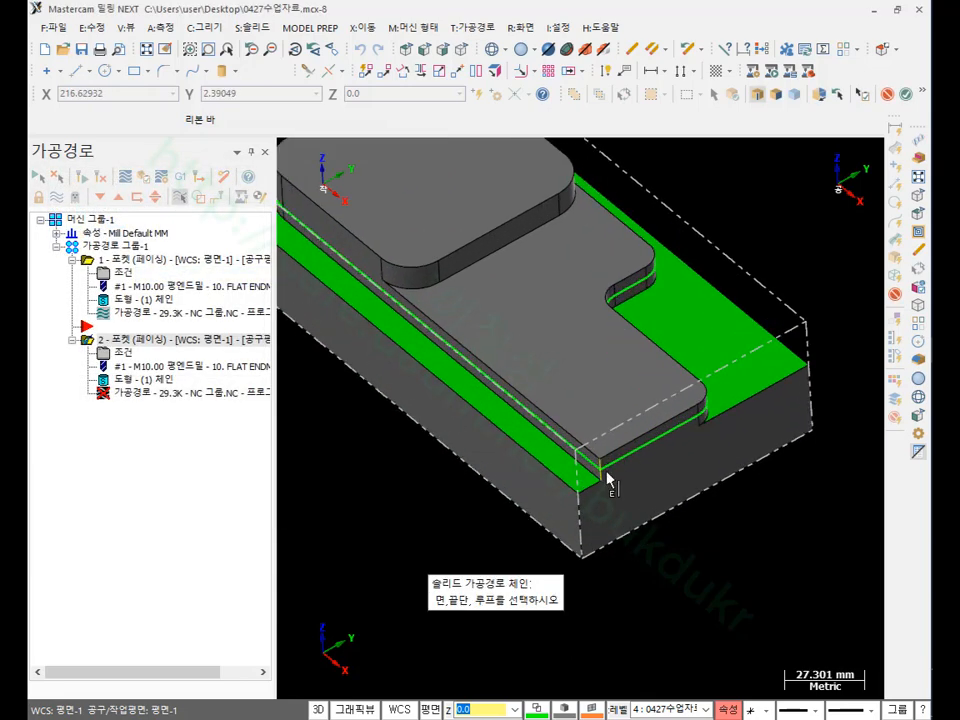
scroll(604, 412, "down", 7)
key("Escape")
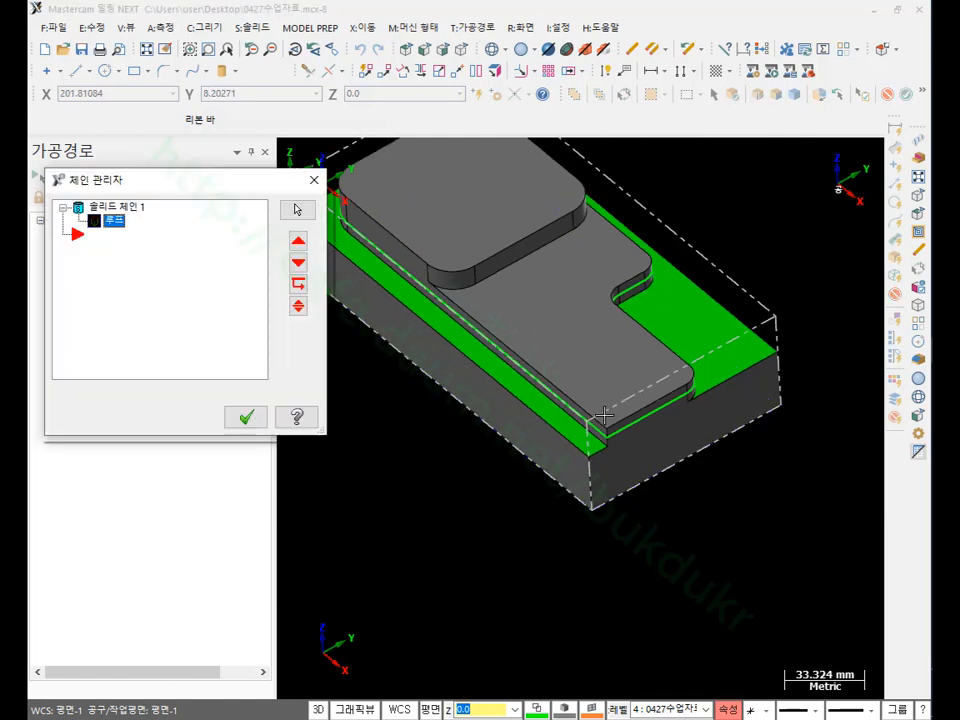
Step: Add the green wireframe contour around the stepped boss as a second chain of pocket operation 2 and regenerate its toolpath
left_click(108, 210)
right_click(135, 302)
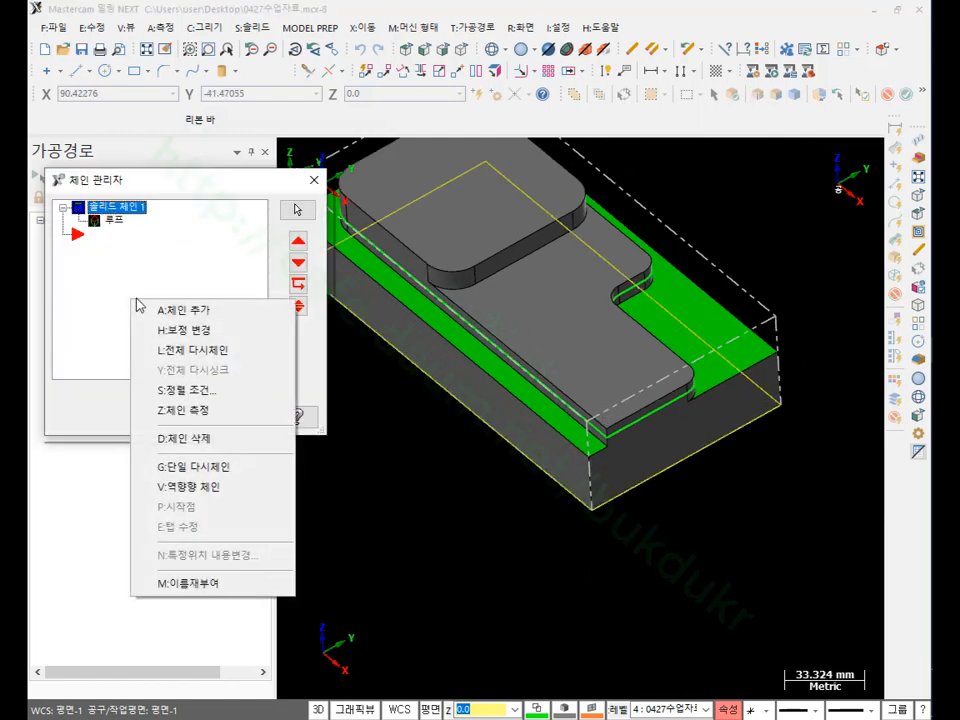
left_click(186, 312)
left_click(127, 180)
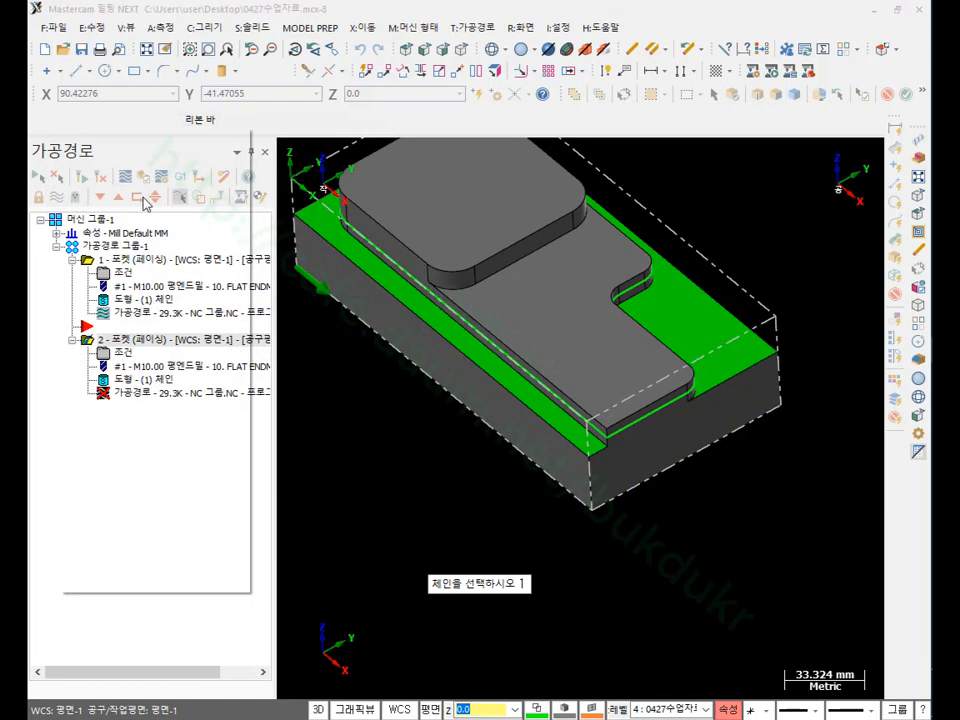
left_click(412, 298)
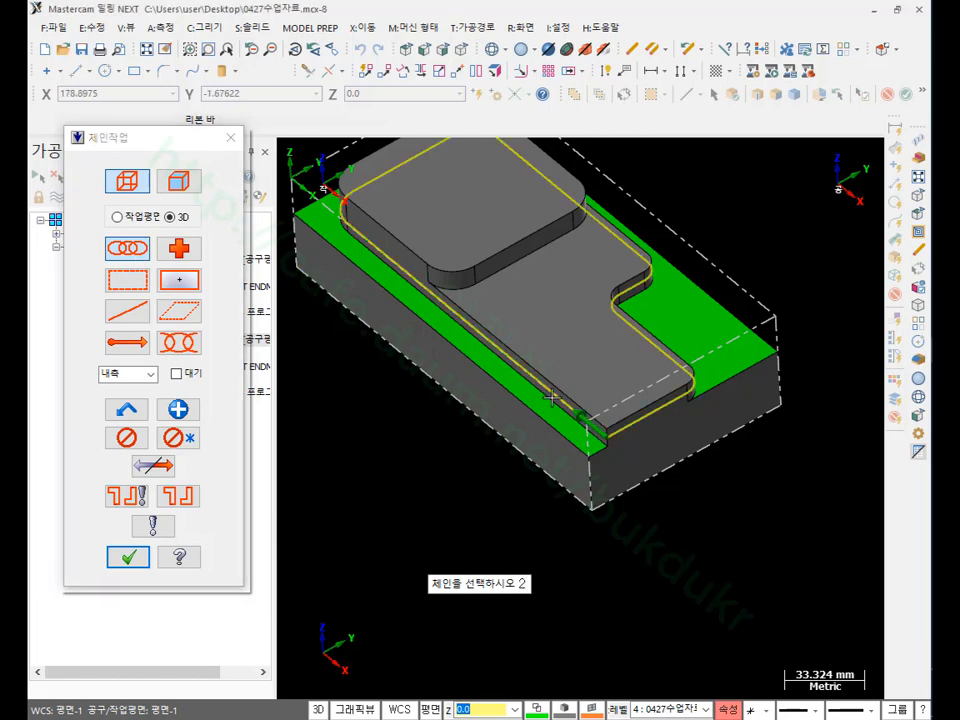
scroll(733, 523, "down", 4)
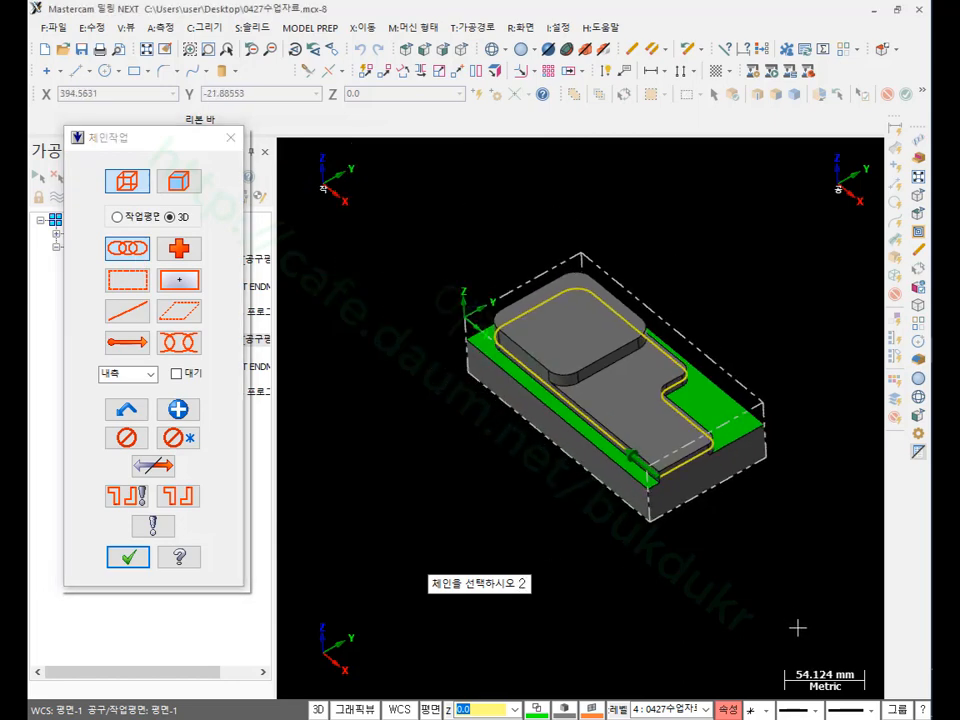
left_click(128, 557)
scroll(647, 494, "up", 3)
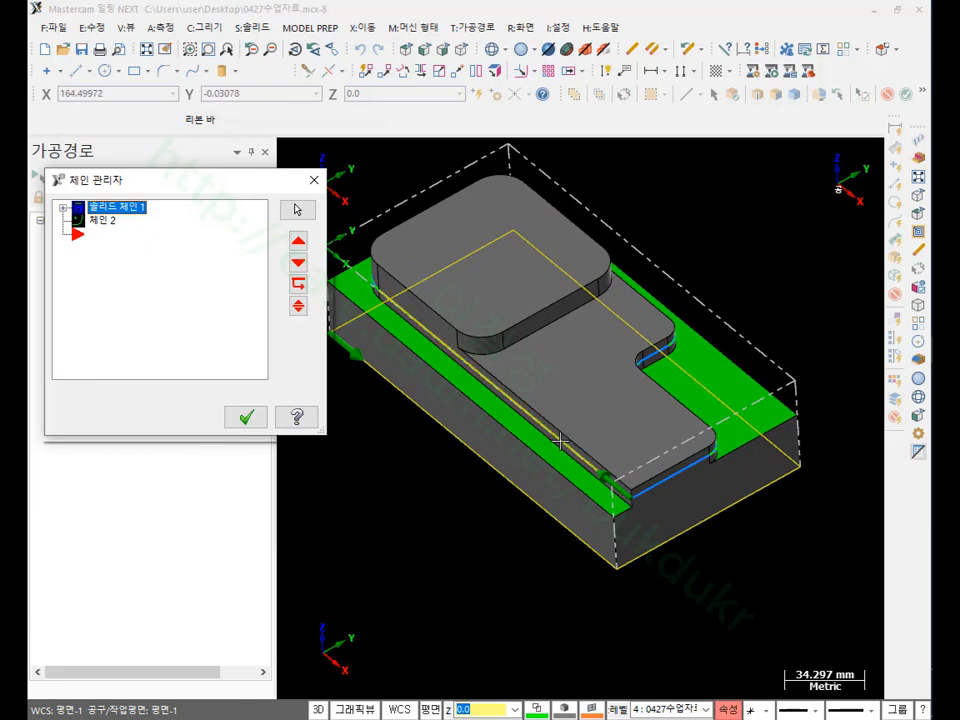
left_click(247, 417)
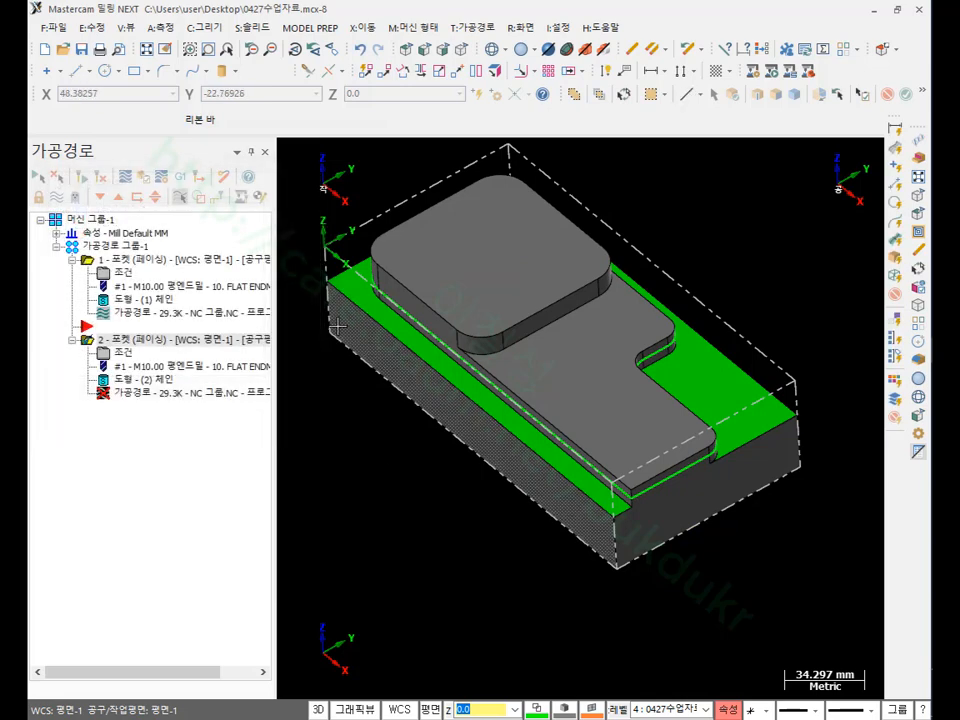
left_click(82, 177)
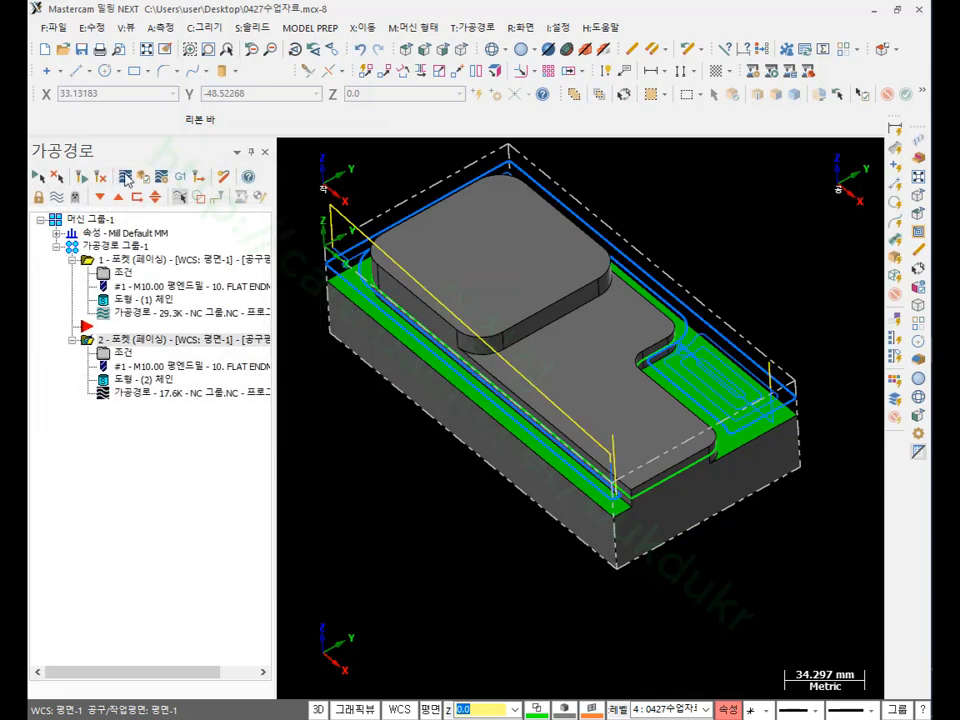
Step: Backplot the second pocket toolpath in wireframe and examine its tool coverage from the top and isometric views
left_click(417, 50)
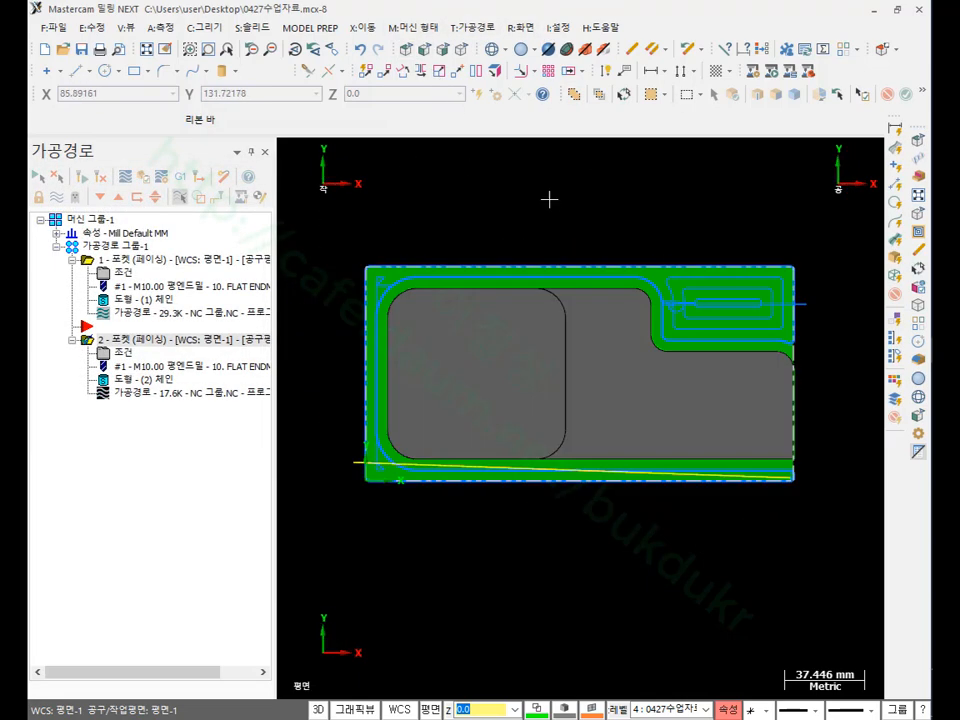
left_click(491, 51)
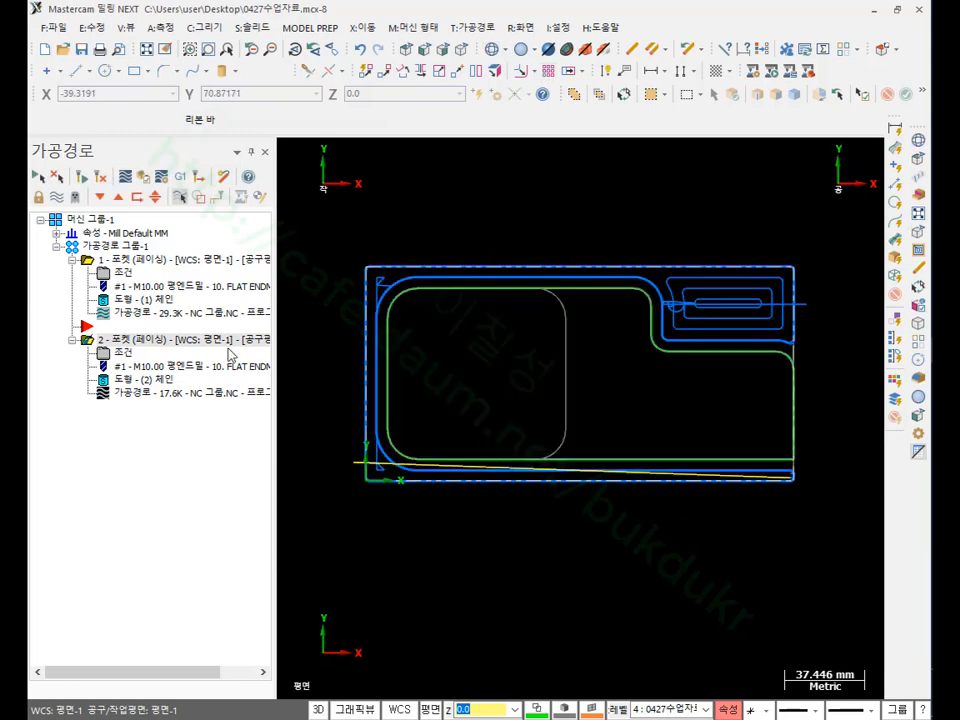
left_click(119, 394)
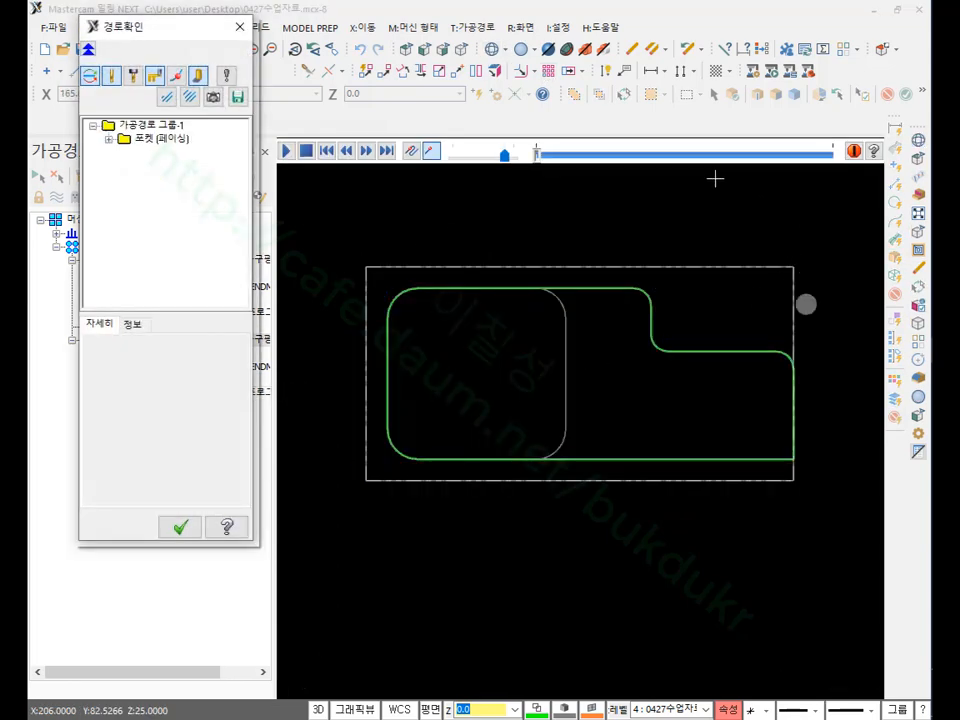
left_click_drag(541, 155, 867, 183)
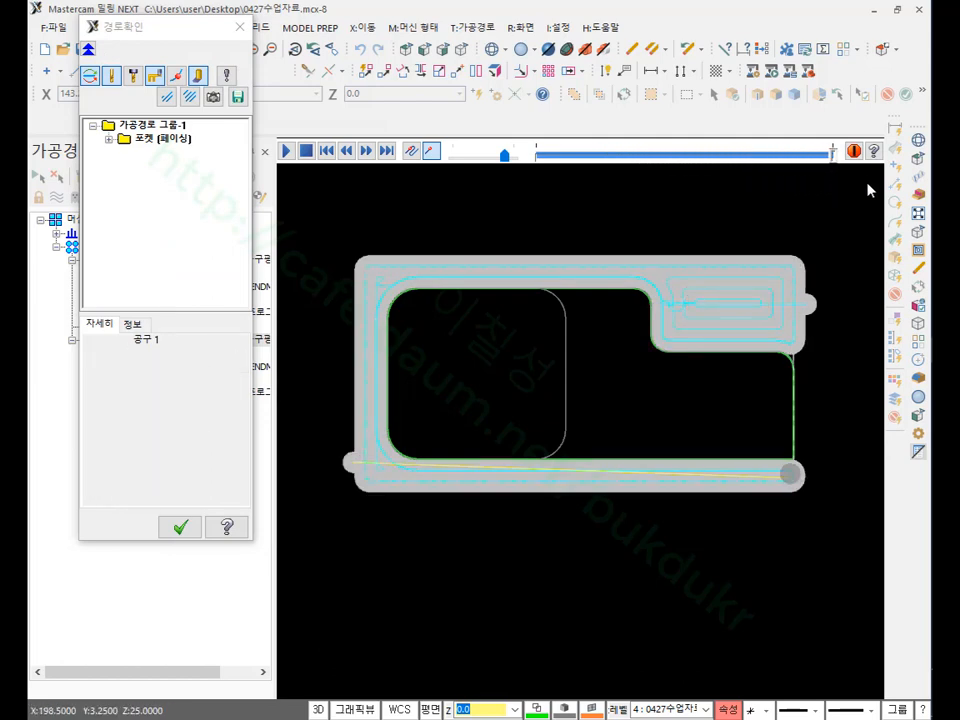
scroll(863, 231, "down", 1)
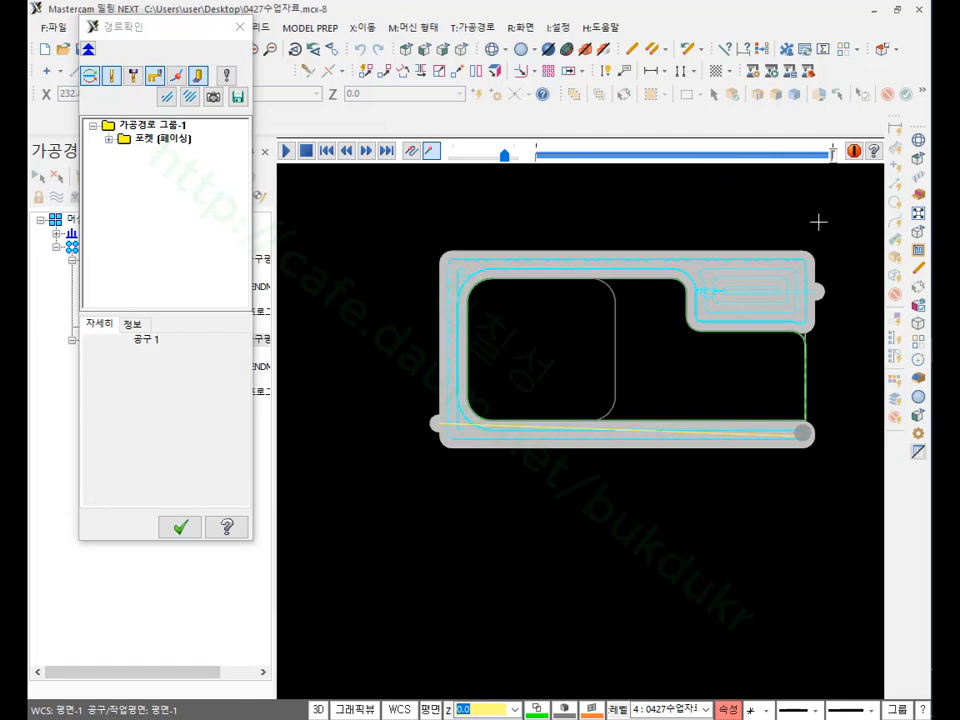
scroll(500, 52, "up", 2)
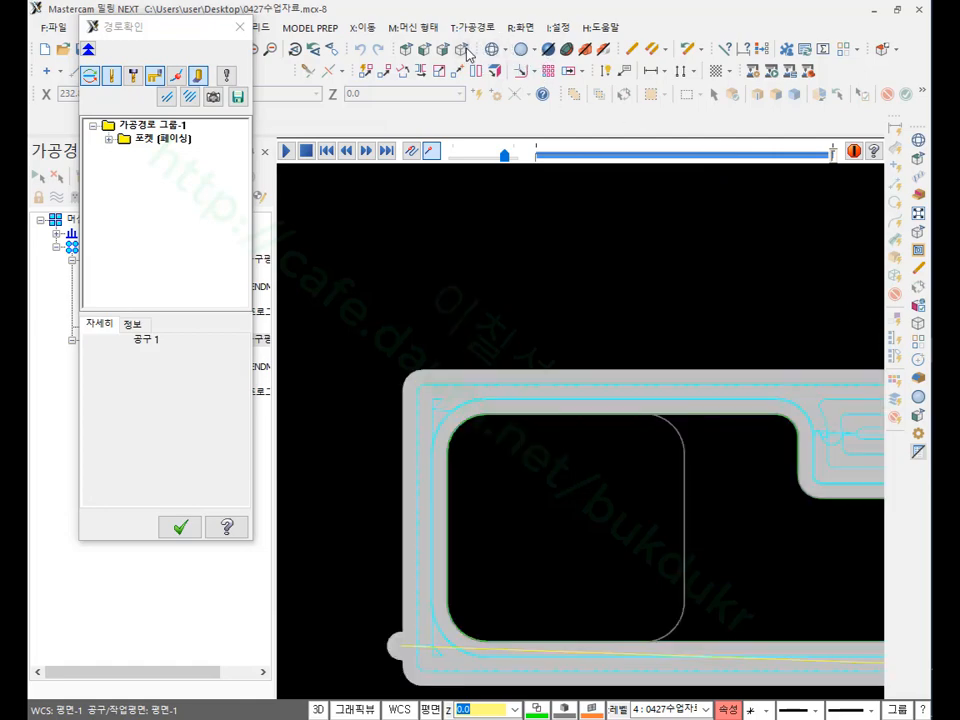
left_click(462, 49)
scroll(797, 514, "up", 4)
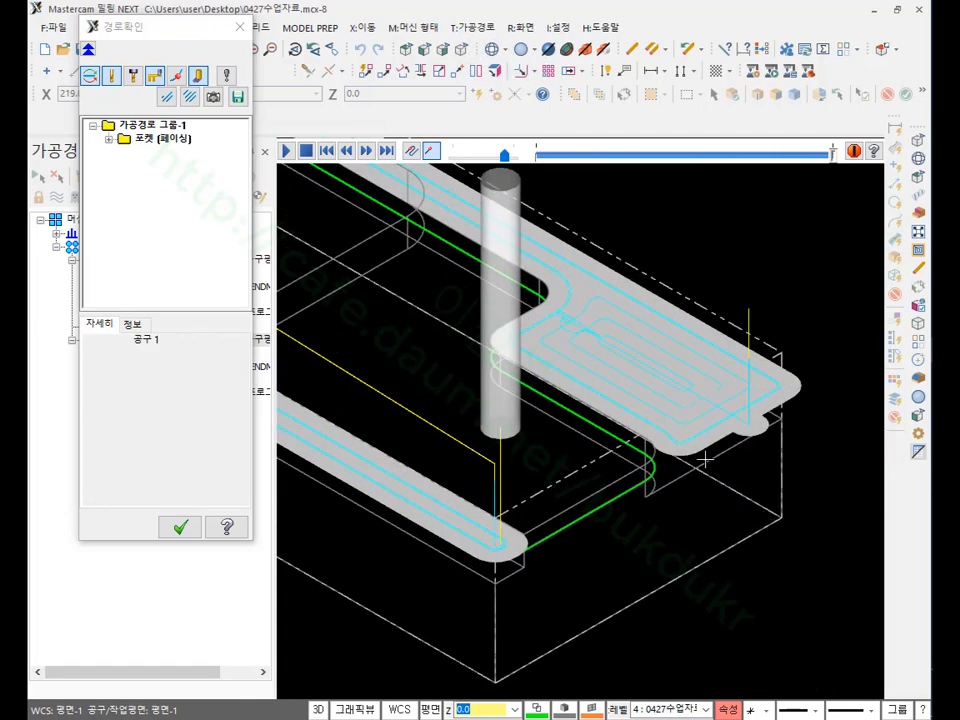
middle_click_drag(706, 400, 608, 491)
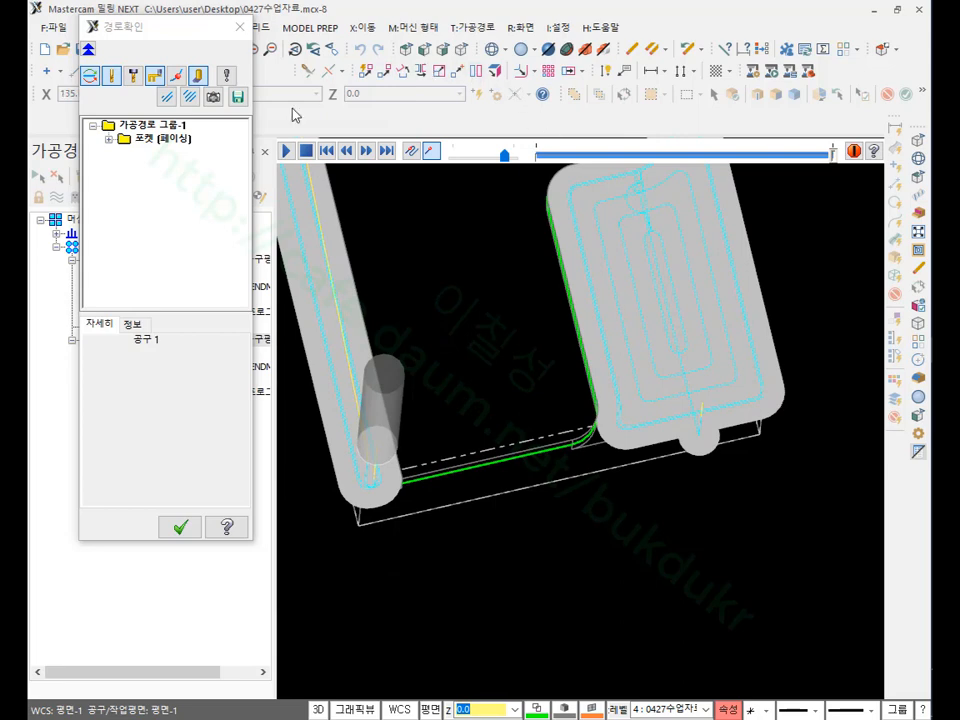
left_click(181, 526)
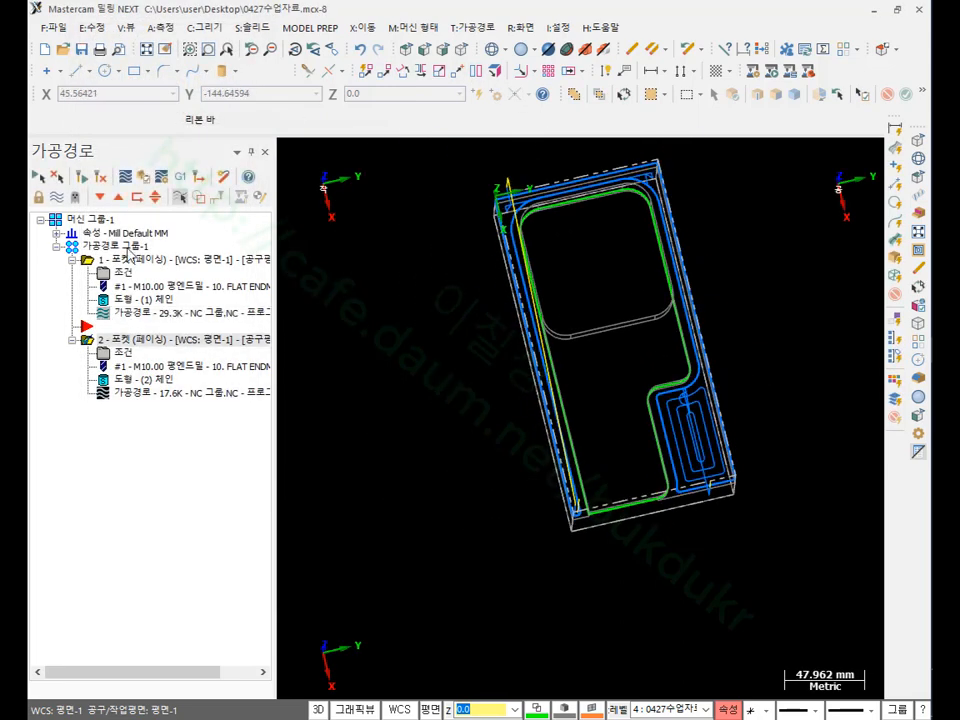
Step: Verify both pocket operations in Mastercam Simulator and inspect the machined stock from an oblique angle
left_click(115, 246)
left_click(152, 178)
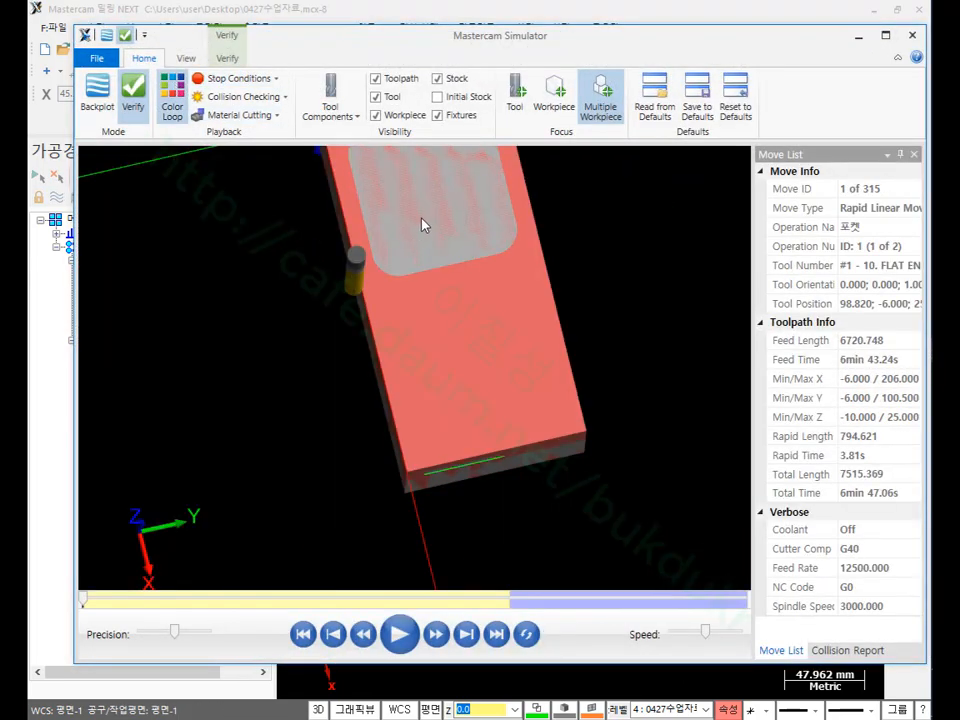
left_click(399, 634)
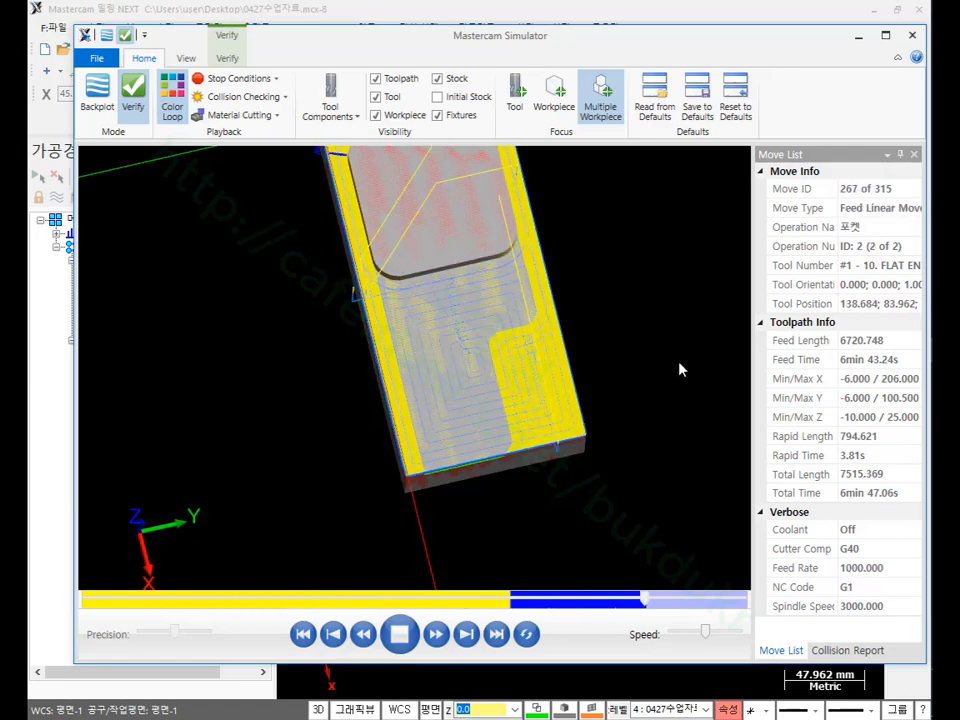
scroll(493, 360, "up", 4)
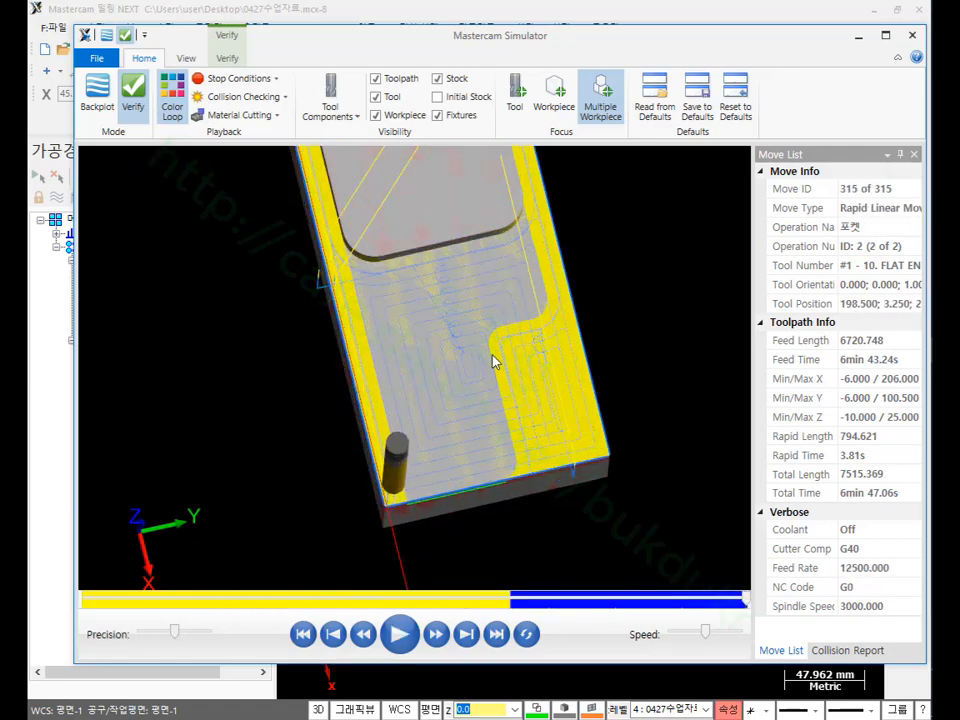
middle_click_drag(497, 349, 527, 289)
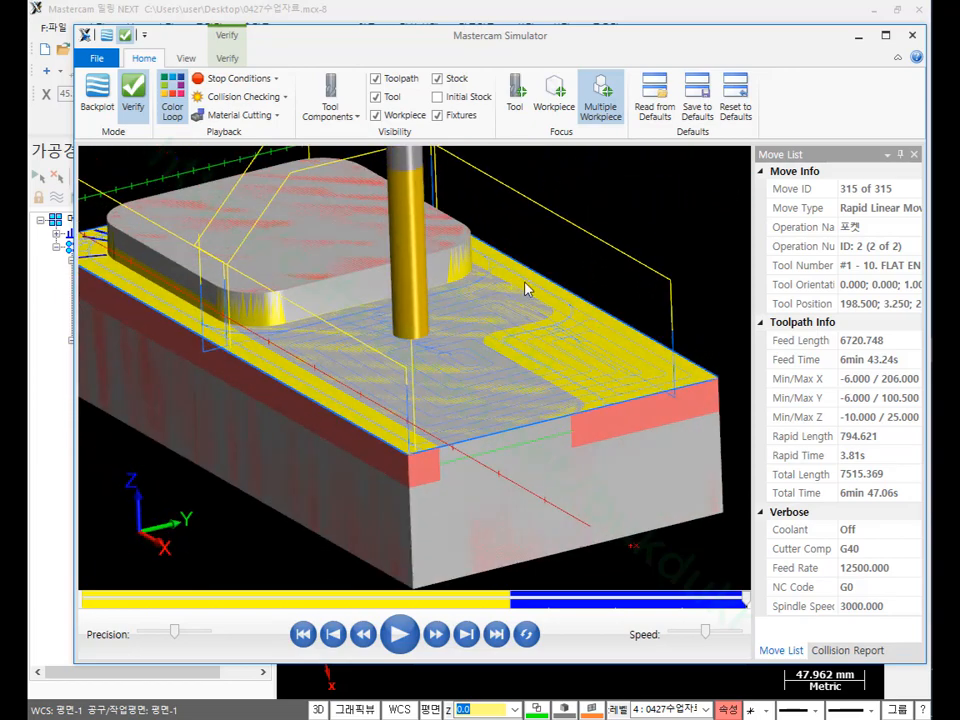
left_click(830, 13)
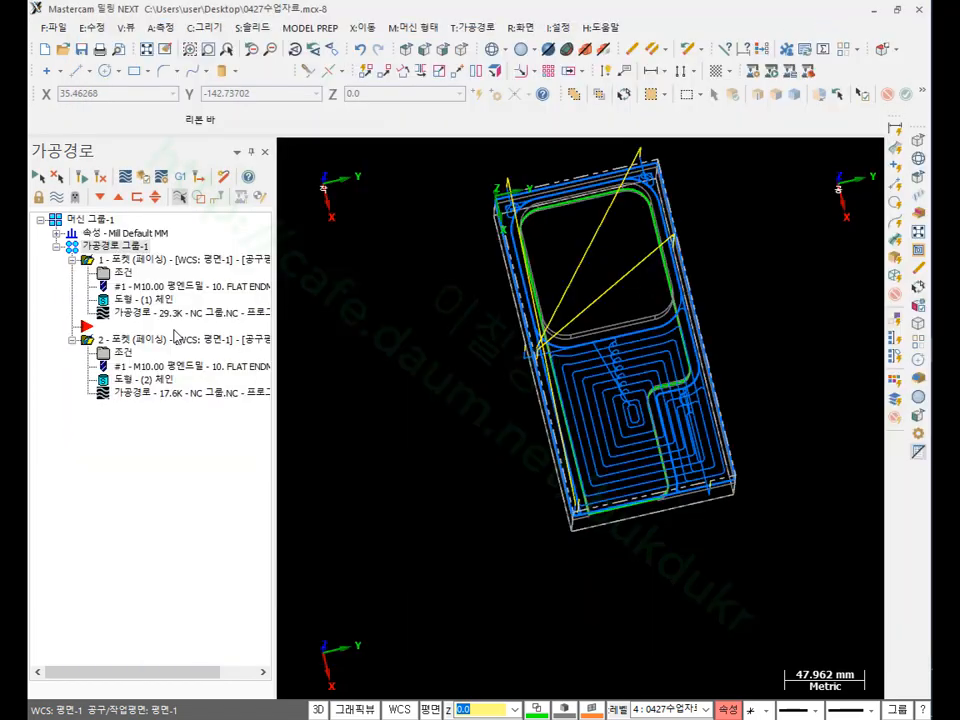
Step: In the second pocket's linking parameters, set the top of stock to absolute -10.0 from the lower boss's upper corner point
left_click(122, 353)
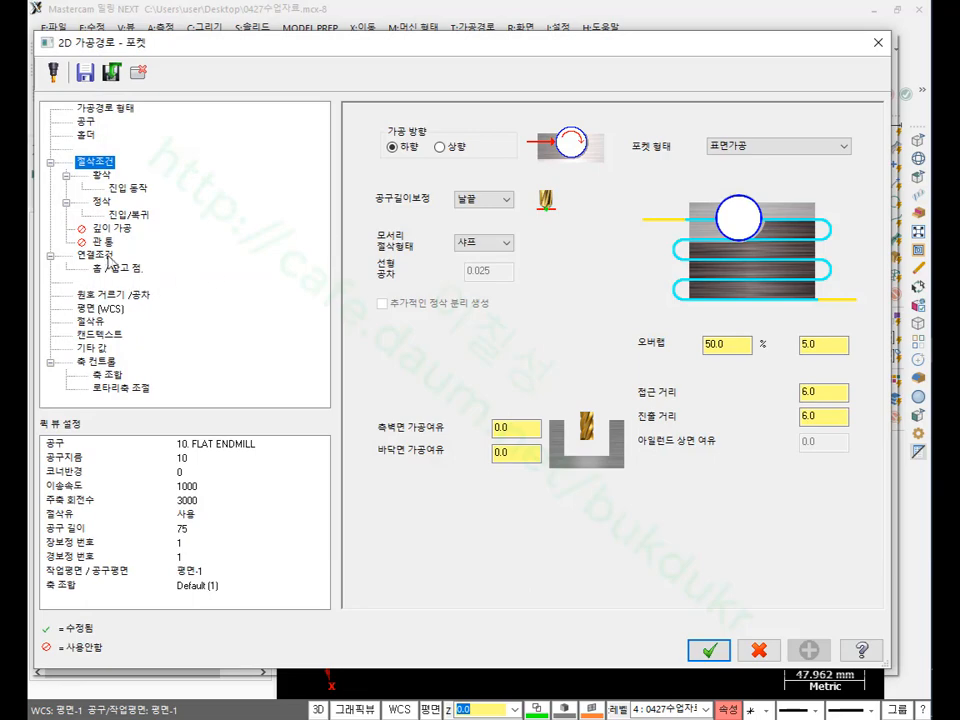
left_click(106, 257)
key("Return")
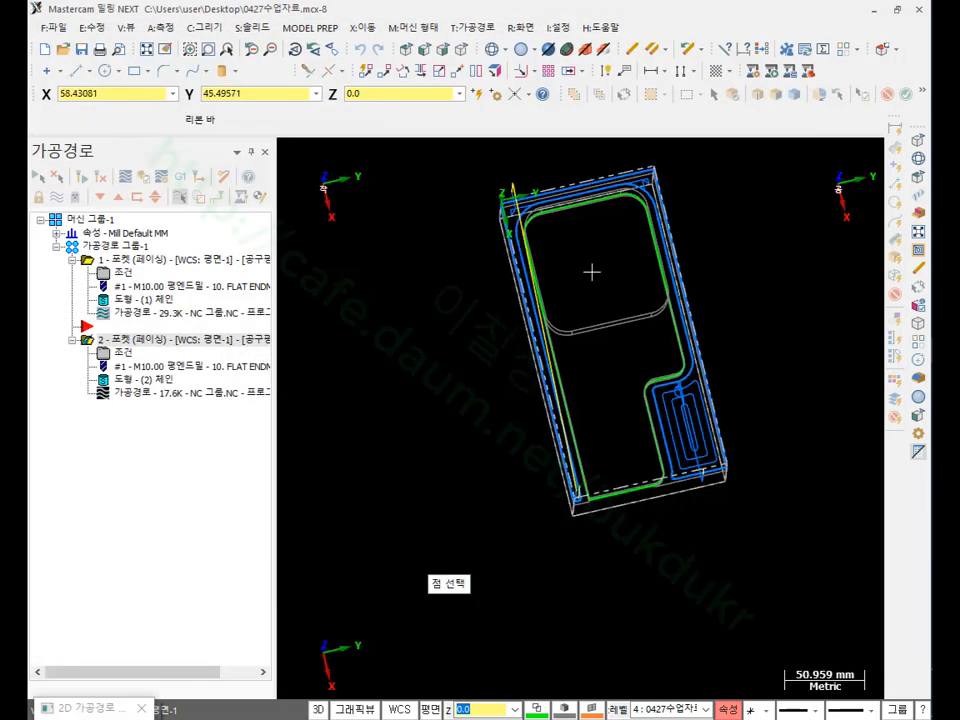
middle_click_drag(591, 270, 776, 338)
scroll(664, 422, "up", 5)
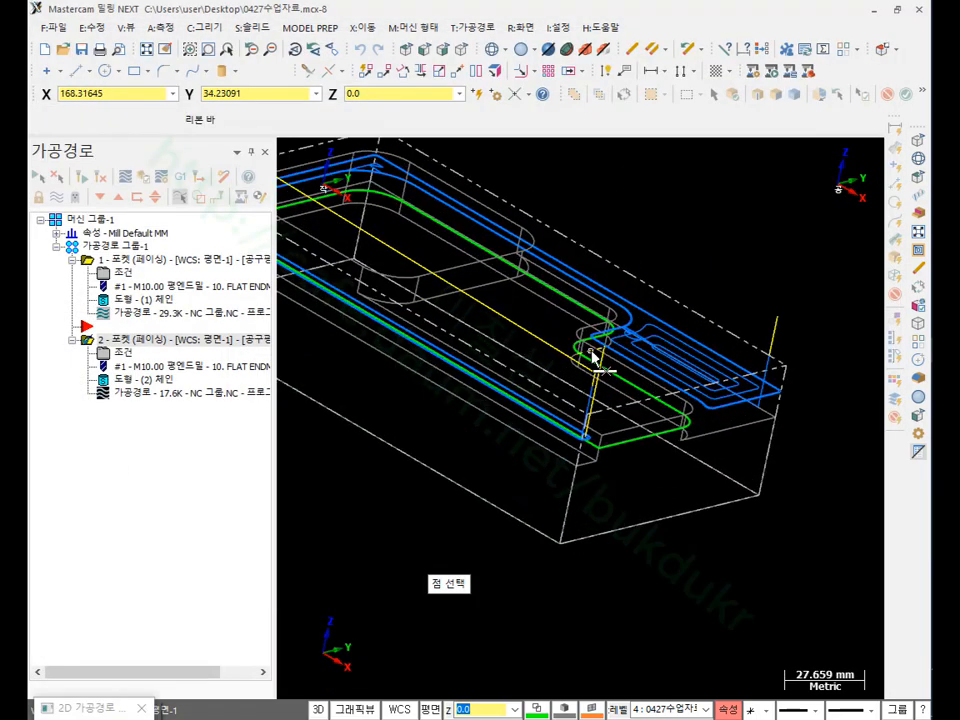
left_click(520, 50)
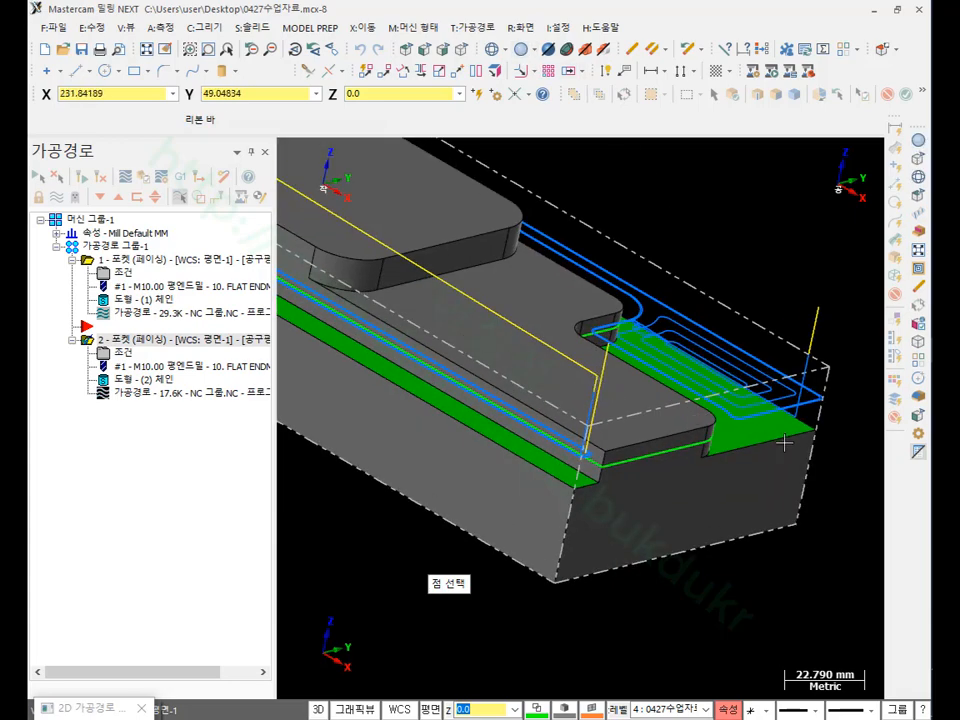
scroll(707, 461, "up", 3)
left_click(527, 450)
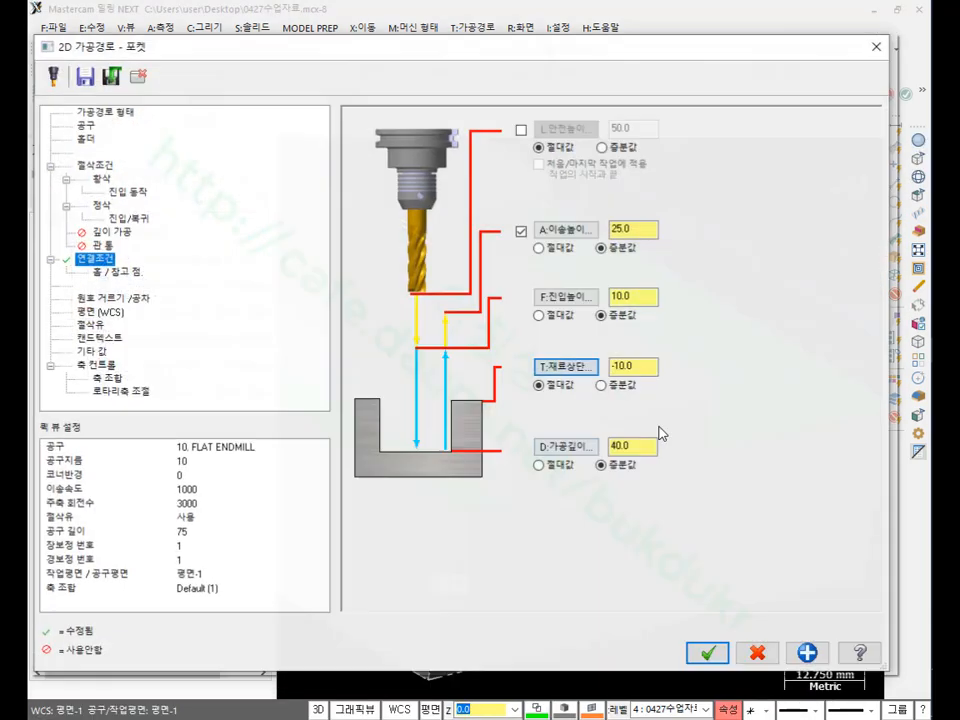
Step: Set the second pocket's depth to incremental 30.0 by picking the green floor's corner point, and regenerate the toolpath
left_click(566, 443)
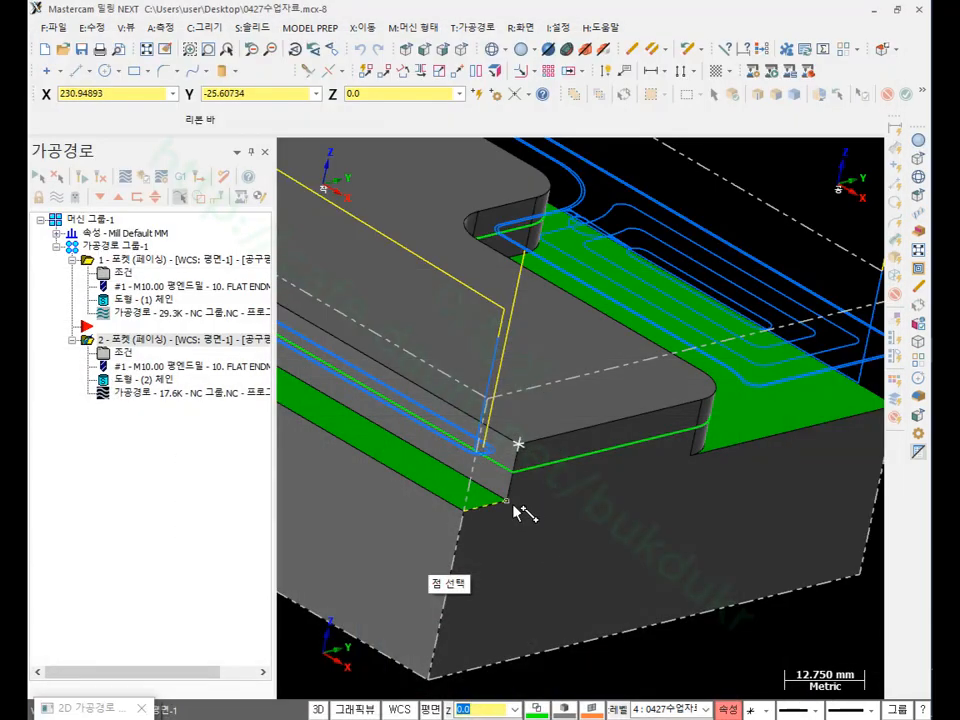
left_click(518, 505)
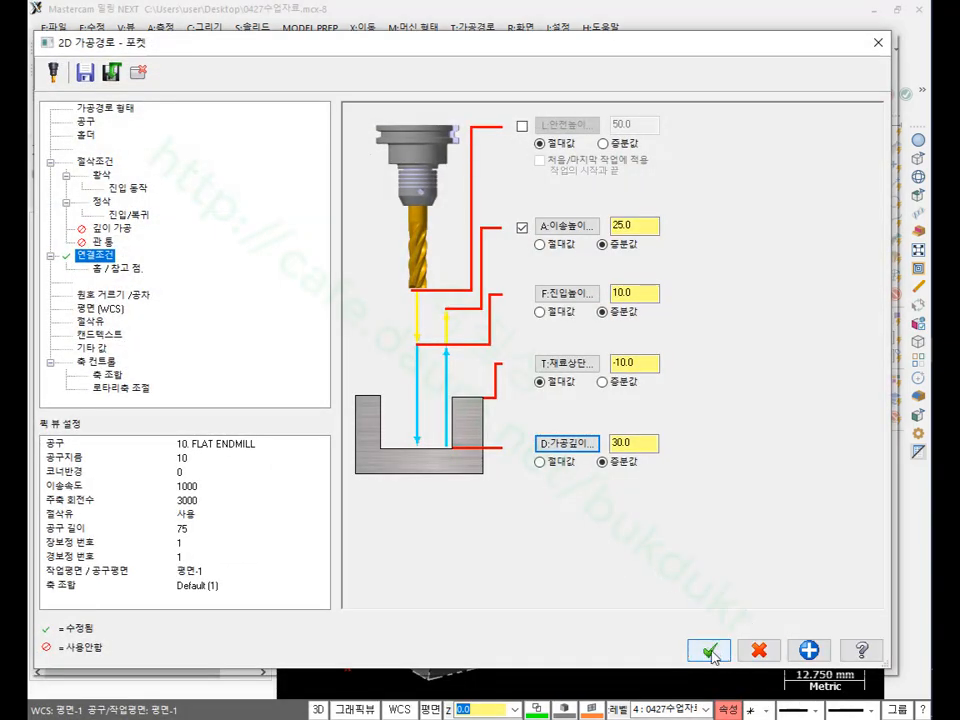
left_click(709, 651)
left_click(92, 178)
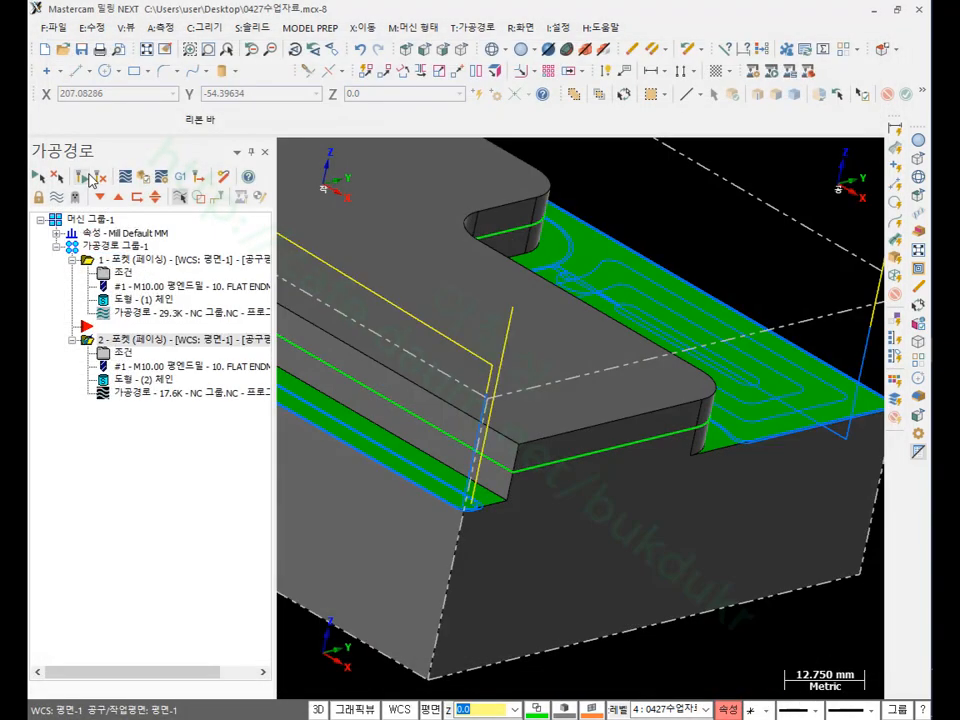
Step: Simulate both pocket operations again in Mastercam Simulator to check the corrected cutting depth
left_click(133, 242)
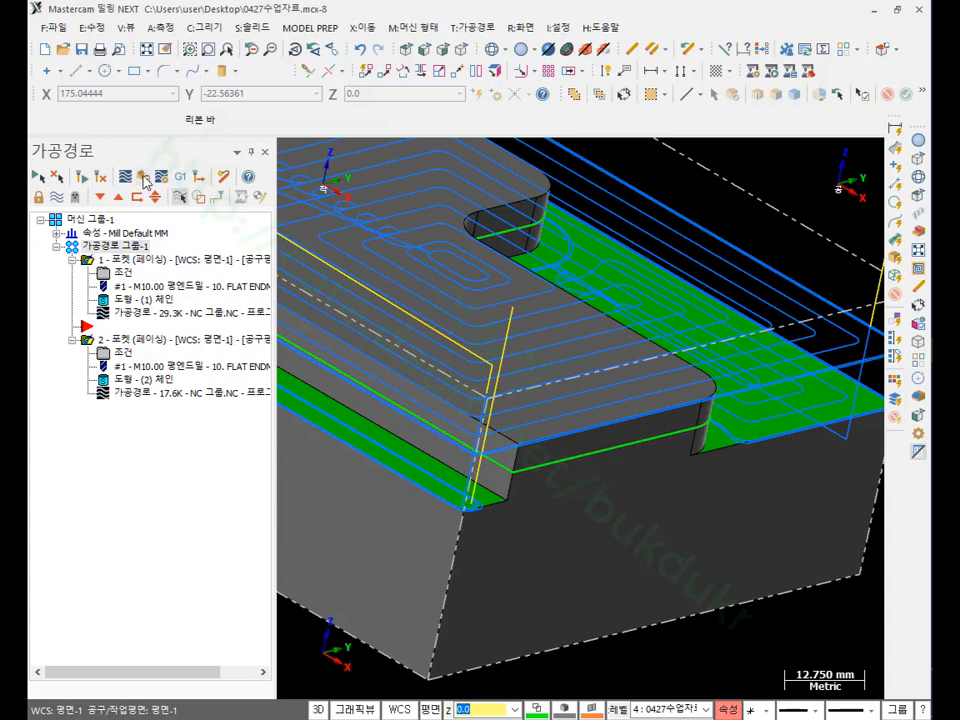
left_click(143, 177)
left_click(401, 634)
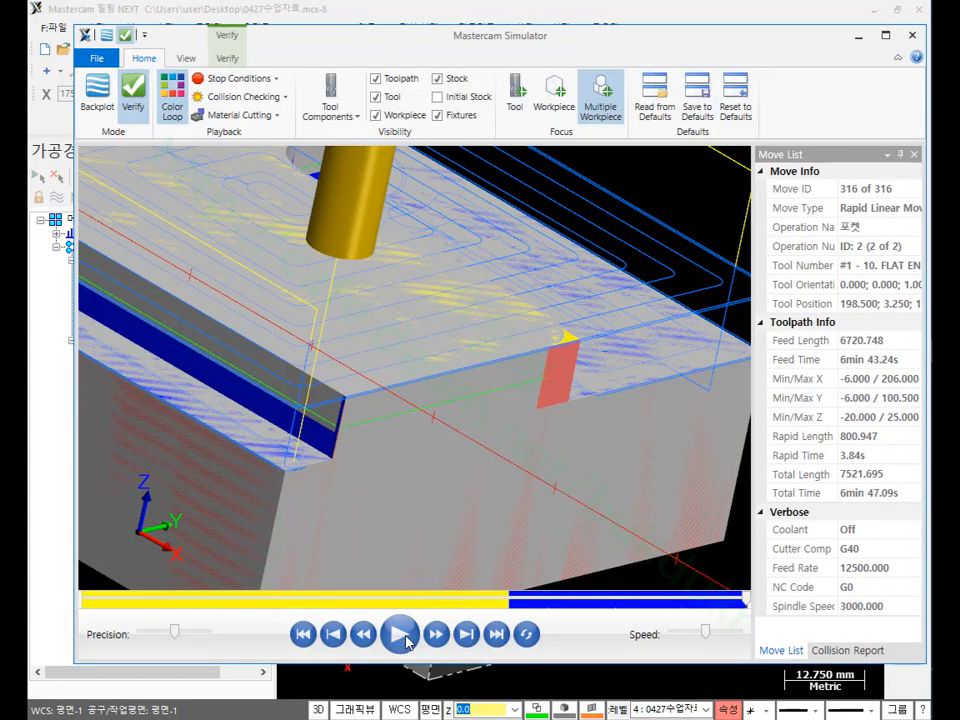
Step: Inspect the simulated stock up close at the lower boss's rounded corner for uncut material
middle_click_drag(540, 371, 604, 454)
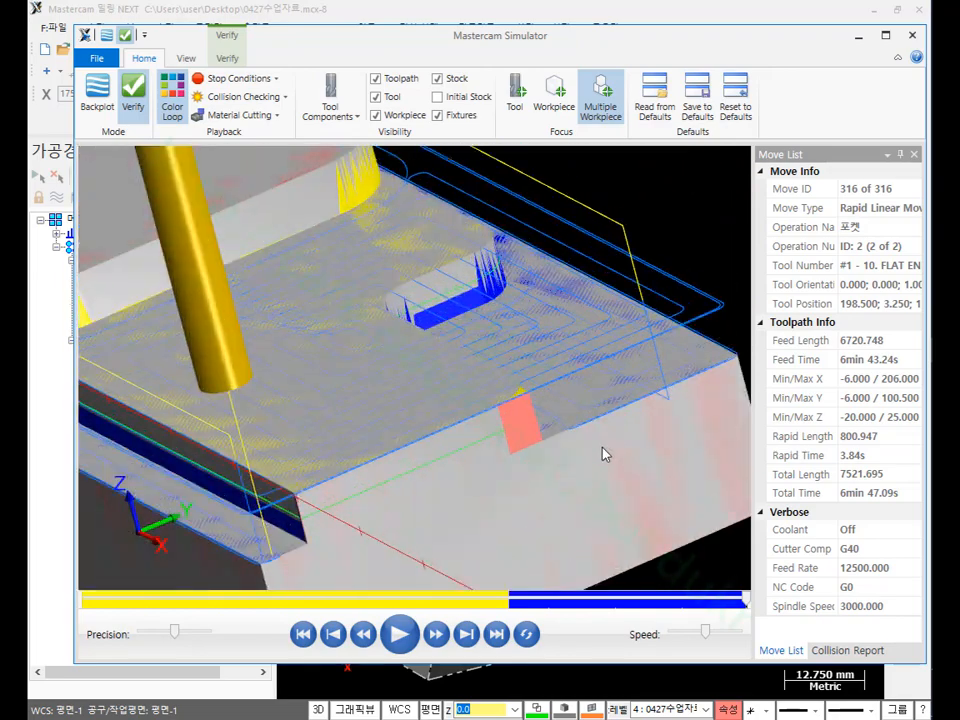
scroll(525, 409, "up", 5)
scroll(294, 401, "up", 3)
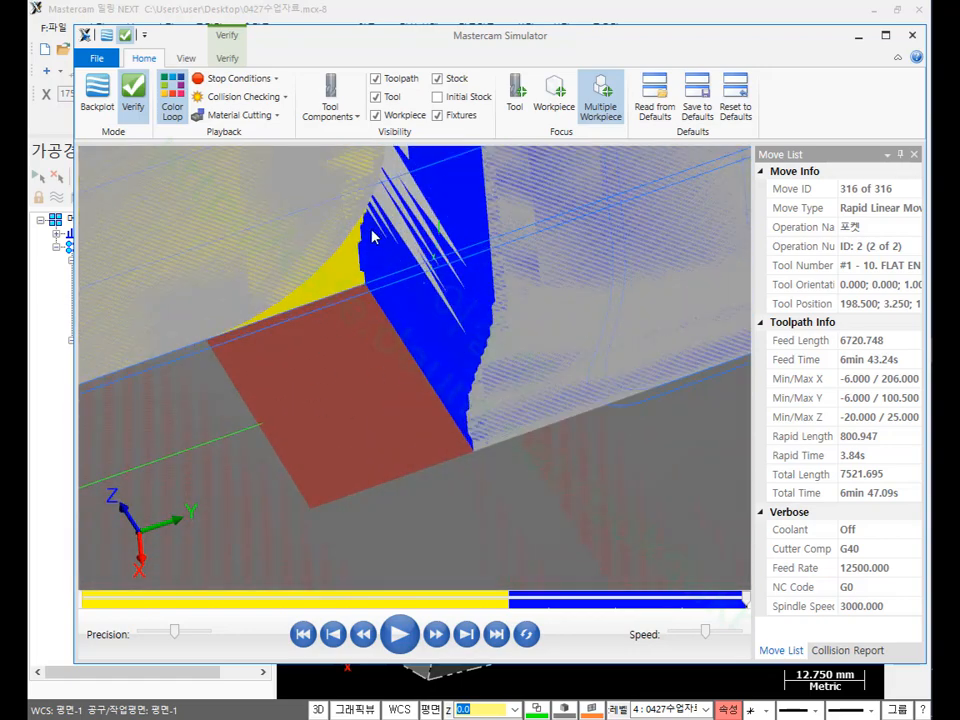
scroll(382, 293, "down", 5)
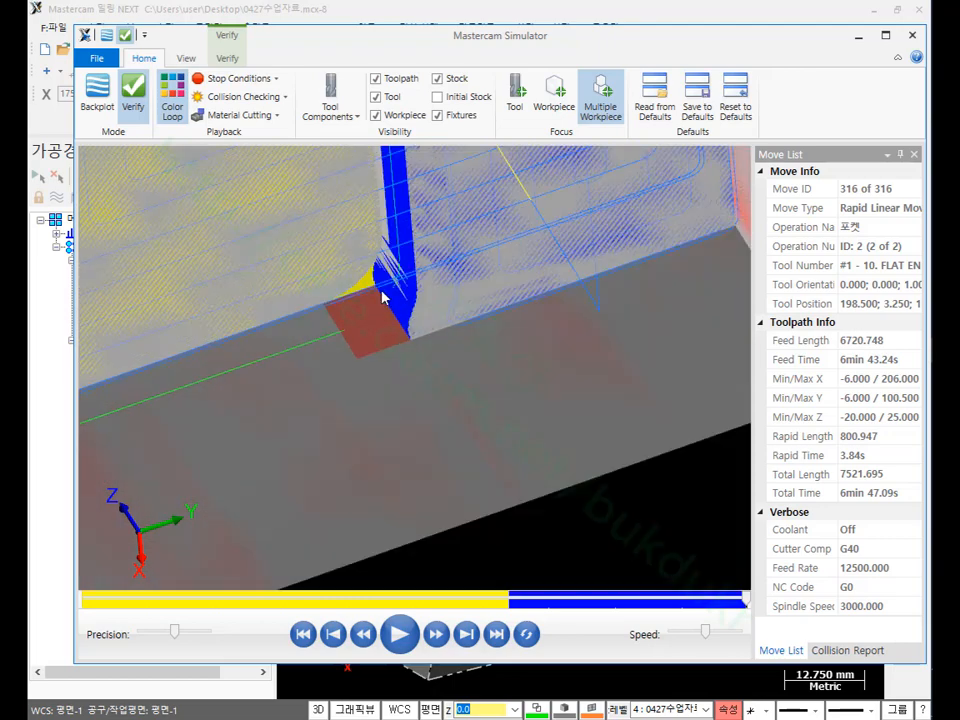
scroll(385, 297, "up", 4)
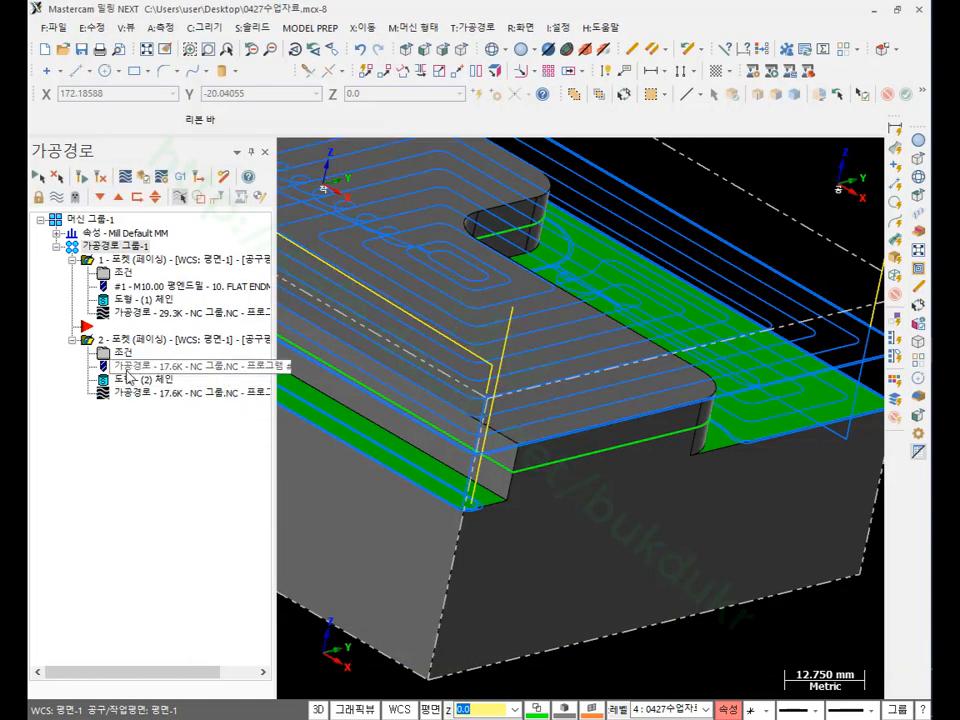
Step: Set the second pocket's facing overlap to 100% in its cut parameters and regenerate the toolpath
left_click(123, 272)
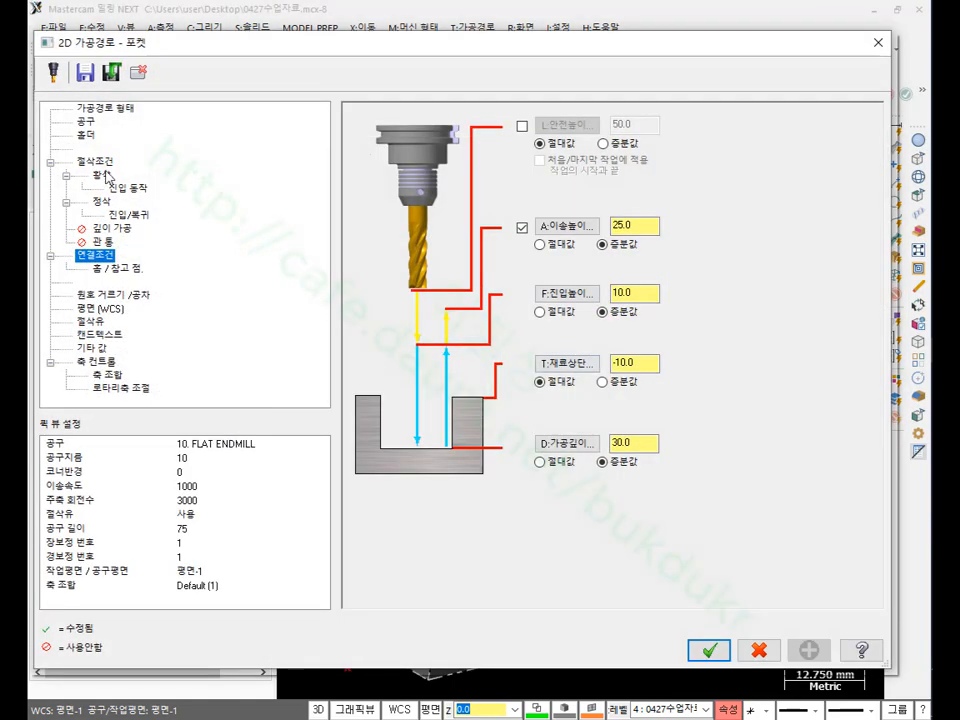
left_click(100, 163)
left_click(810, 344)
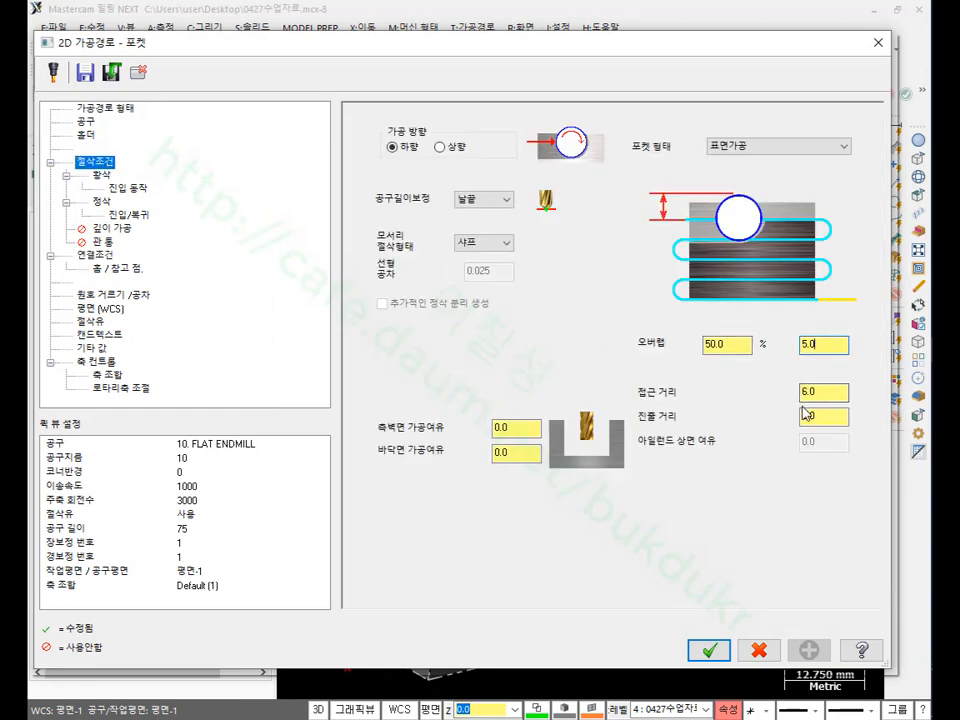
left_click_drag(827, 344, 764, 371)
left_click_drag(741, 348, 676, 352)
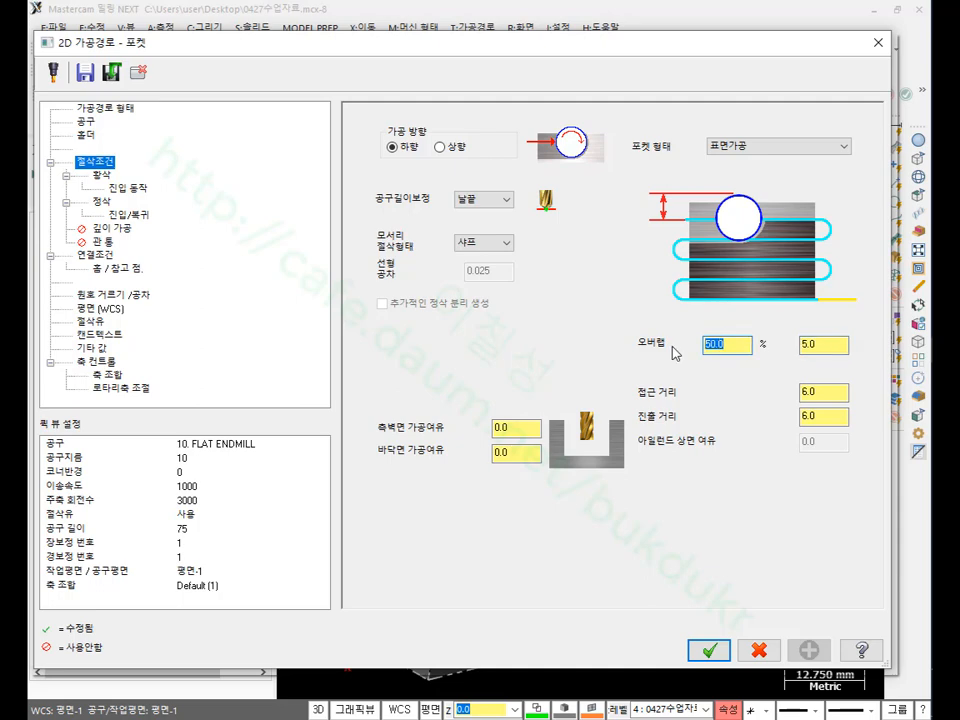
type("1")
left_click(709, 650)
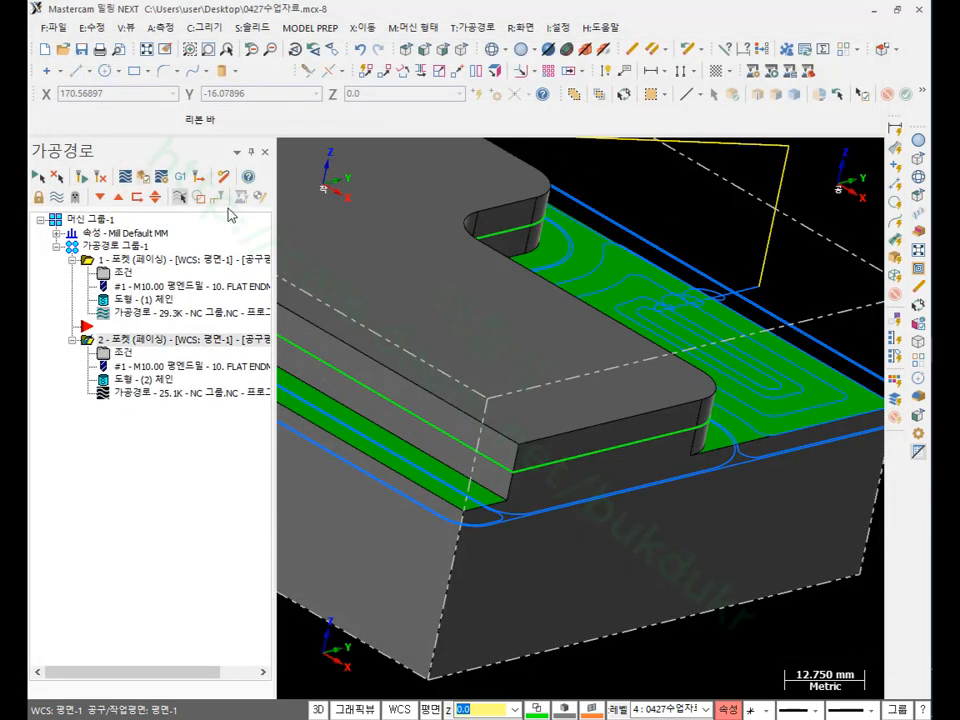
Step: Turn off the outer boundary finish pass in the second pocket's finishing settings and regenerate the toolpath
scroll(606, 557, "down", 4)
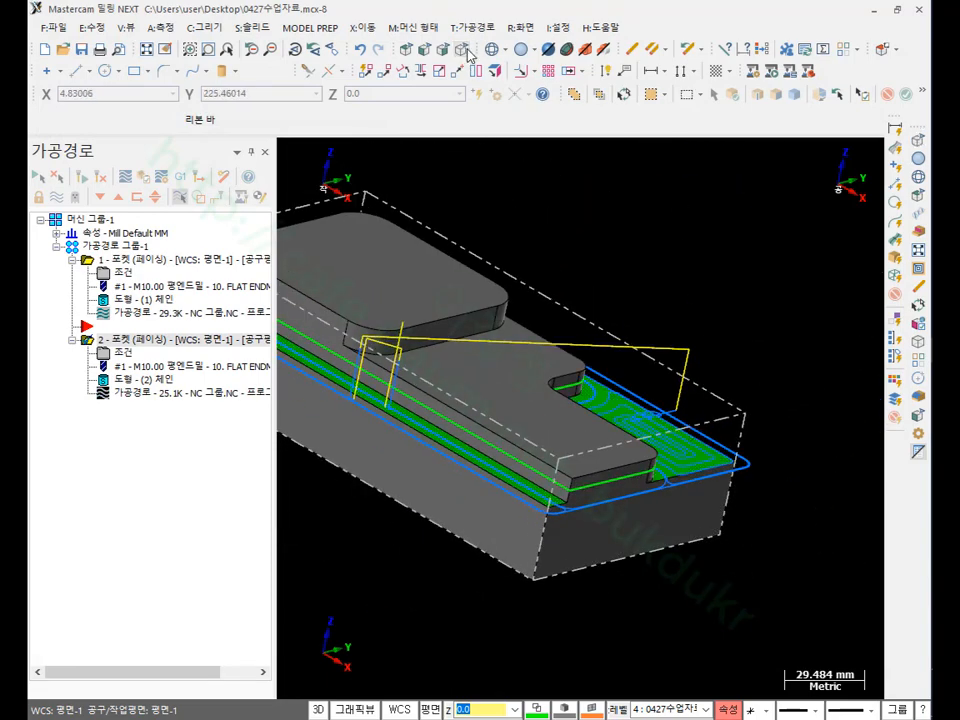
scroll(606, 216, "up", 2)
scroll(451, 573, "up", 3)
scroll(451, 573, "up", 5)
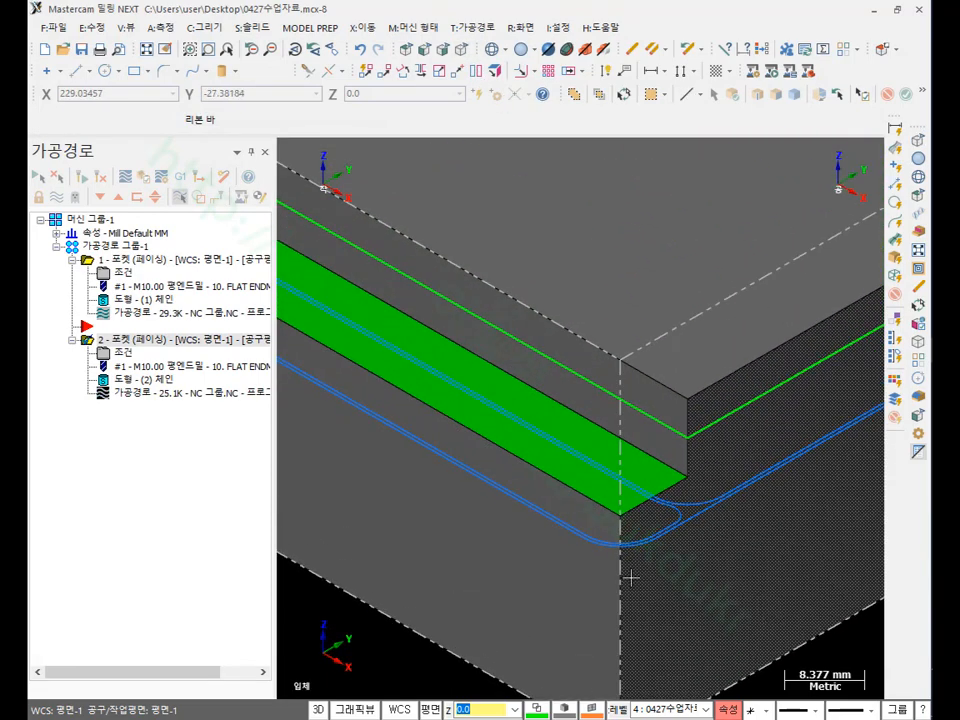
scroll(628, 574, "down", 5)
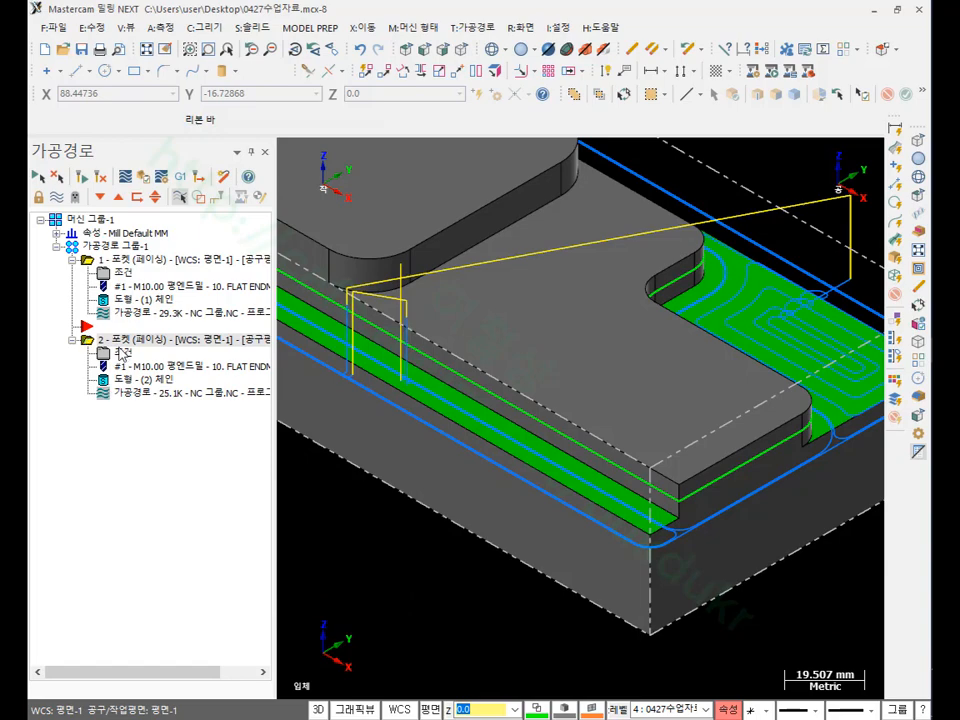
left_click(121, 354)
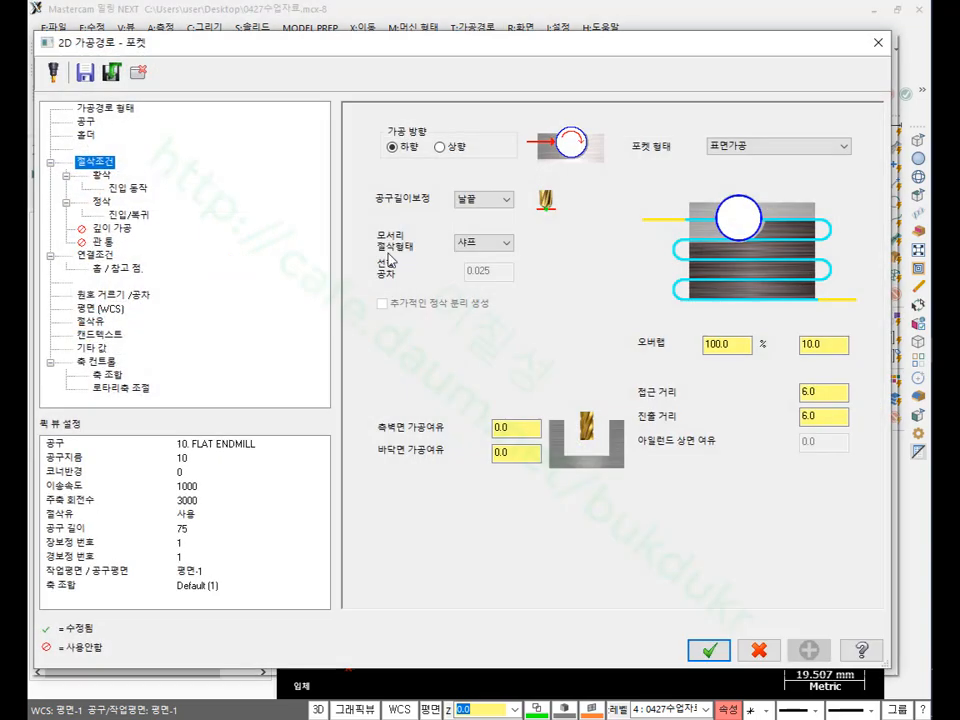
left_click(103, 201)
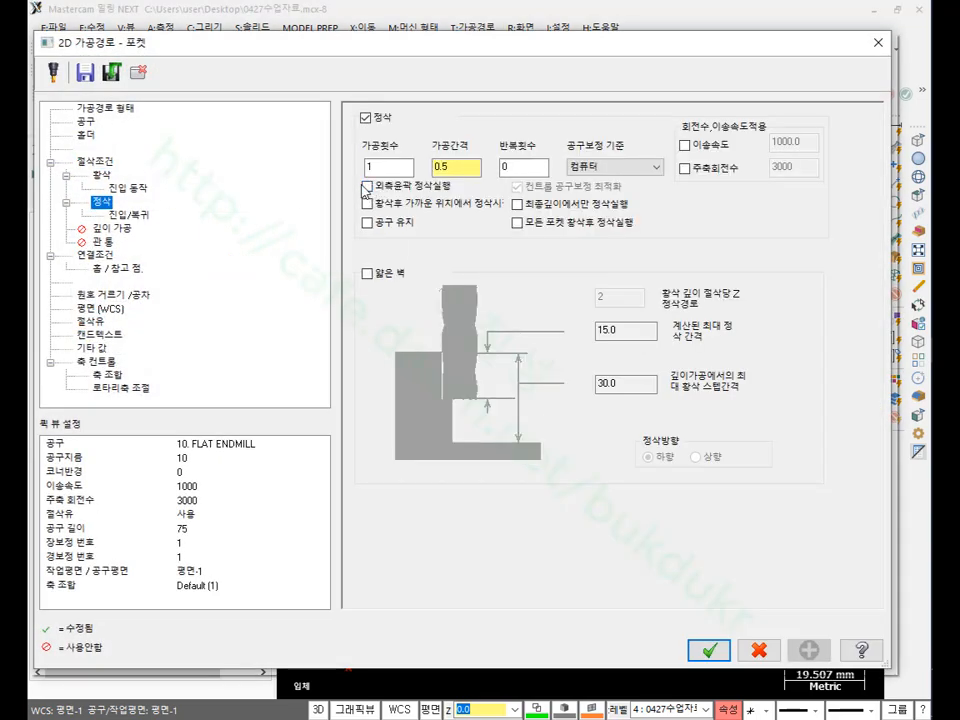
left_click(716, 650)
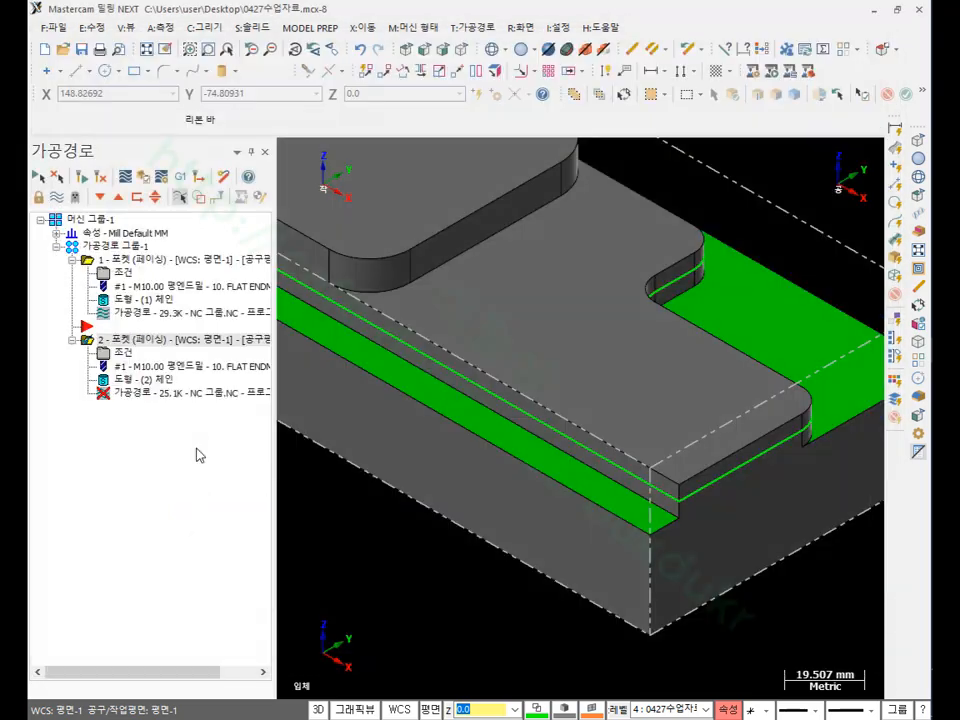
left_click(88, 182)
key("alt+F1")
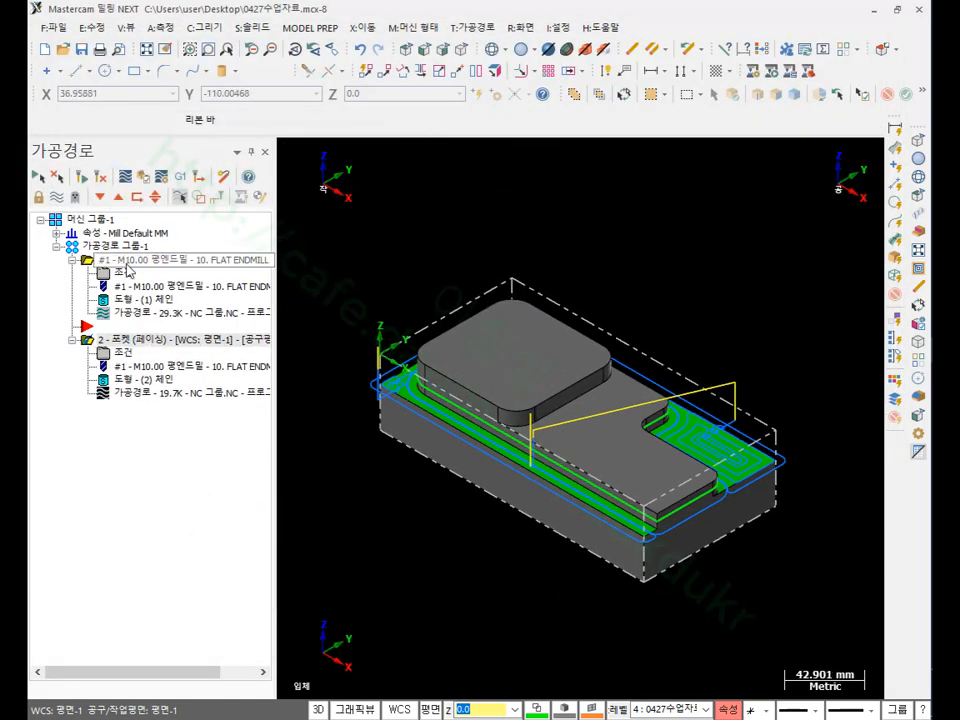
Step: Verify both pocket operations in Mastercam Simulator and inspect the lower boss's rounded corner
left_click(121, 247)
left_click(144, 175)
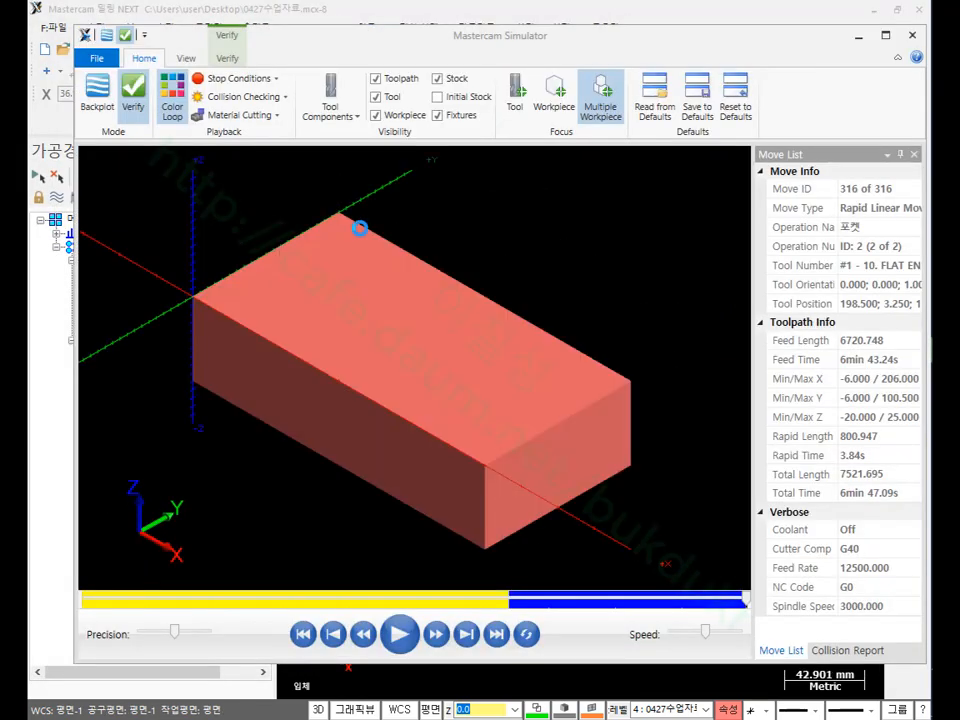
left_click(399, 633)
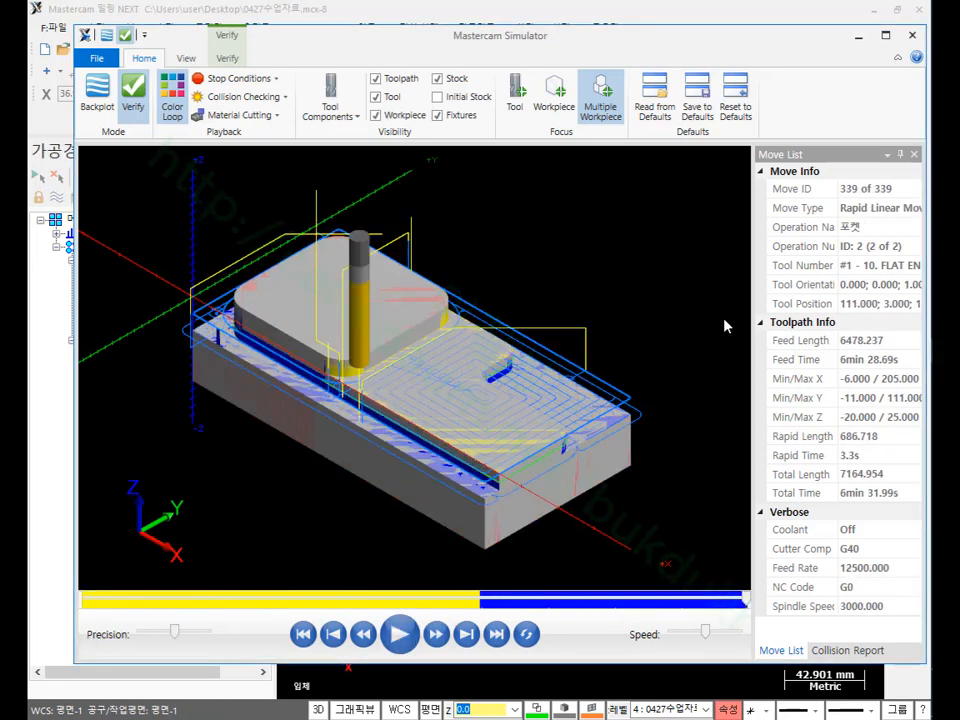
scroll(568, 460, "up", 5)
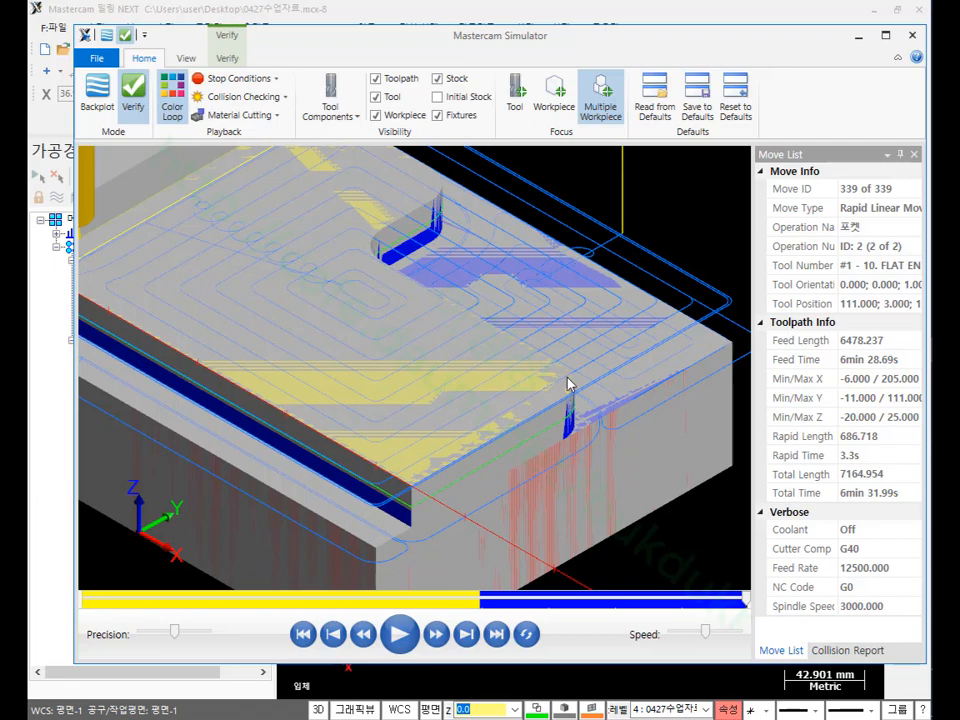
scroll(568, 384, "up", 5)
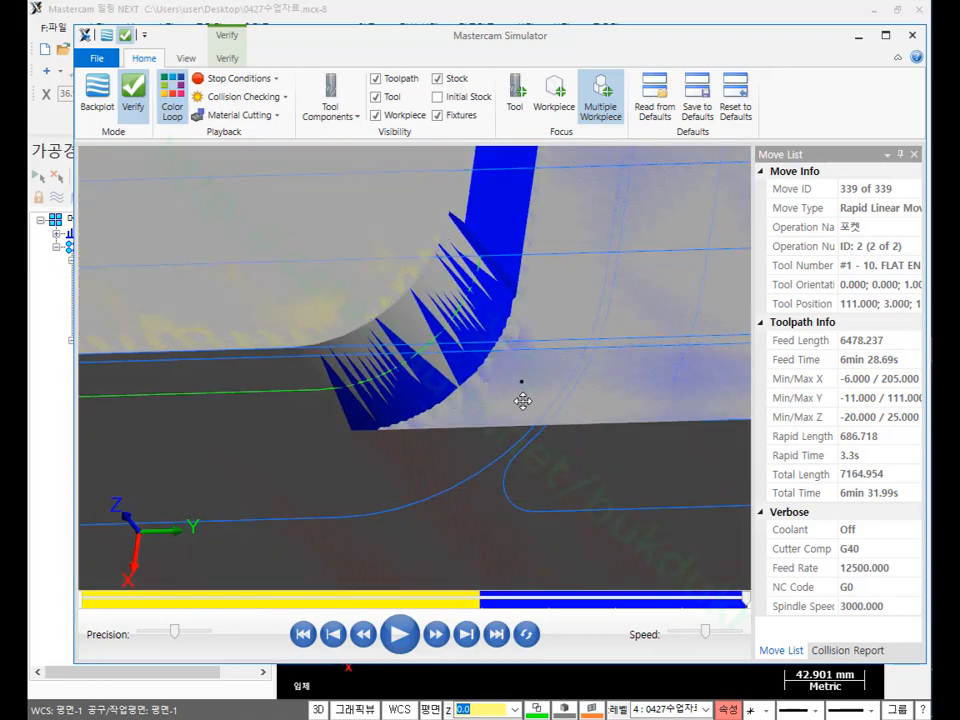
scroll(481, 490, "down", 10)
middle_click_drag(474, 427, 531, 341)
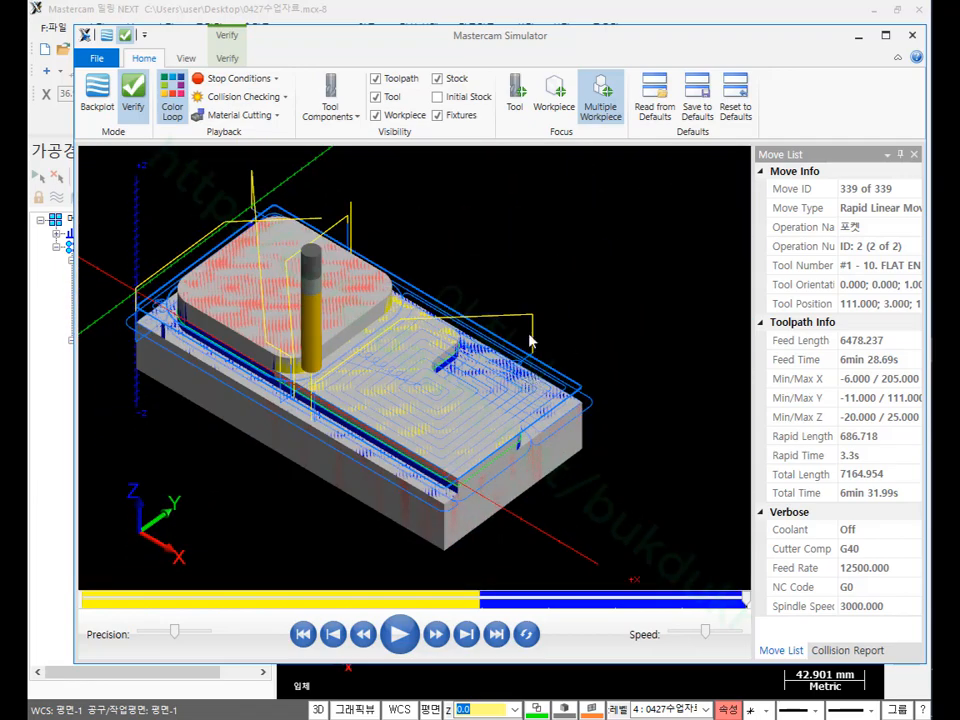
Step: Hide the workpiece model in the simulation and inspect the machined stock around both boss steps
left_click(399, 120)
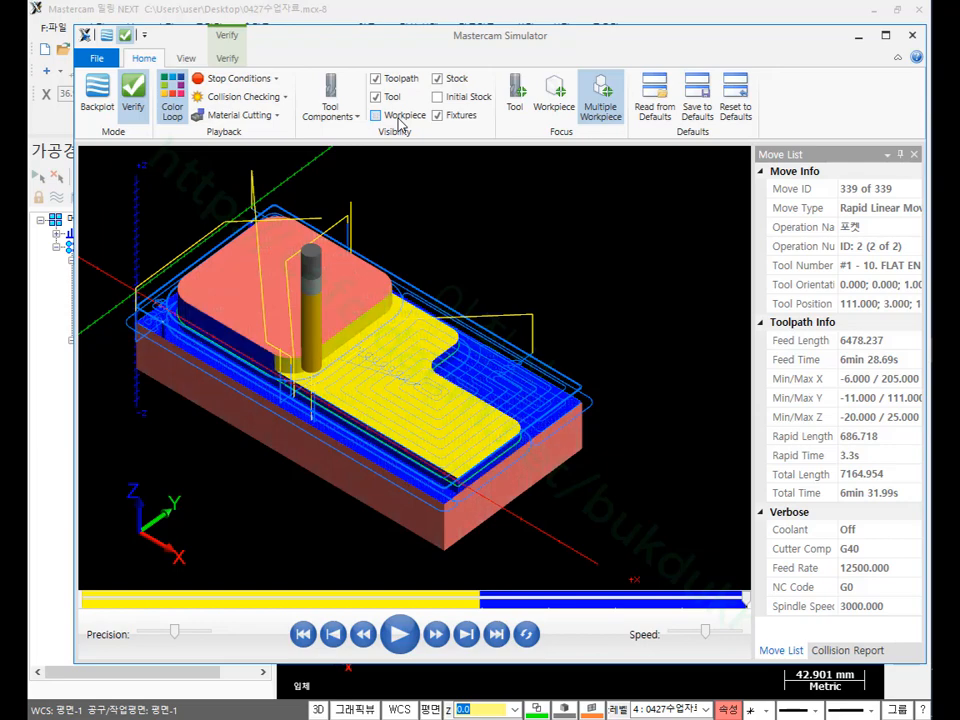
scroll(313, 400, "up", 3)
scroll(320, 395, "up", 3)
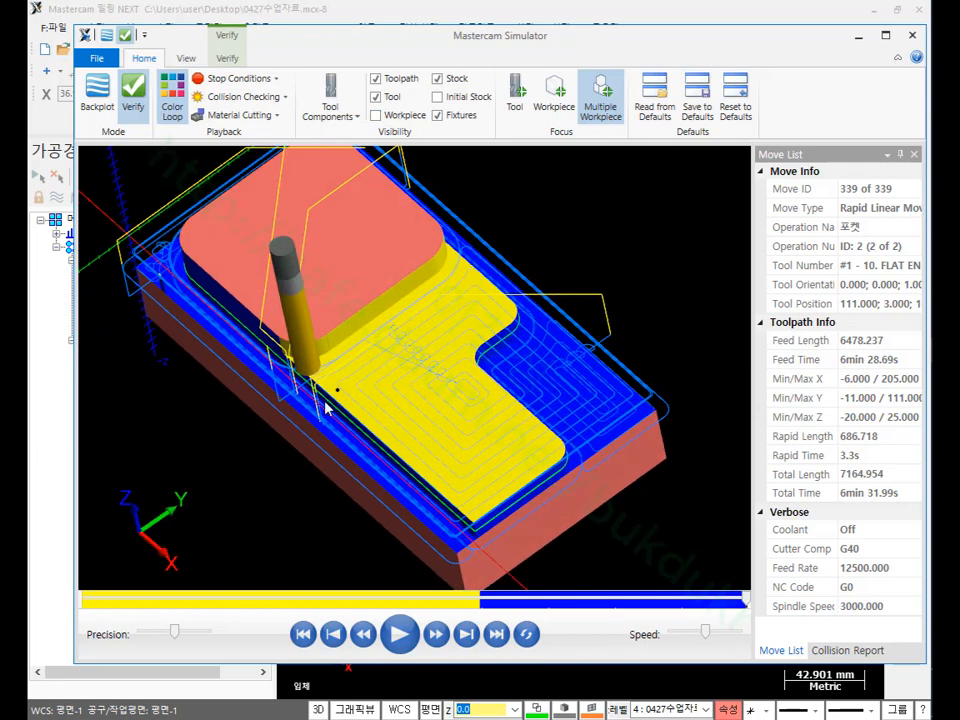
scroll(330, 398, "down", 2)
scroll(415, 411, "up", 3)
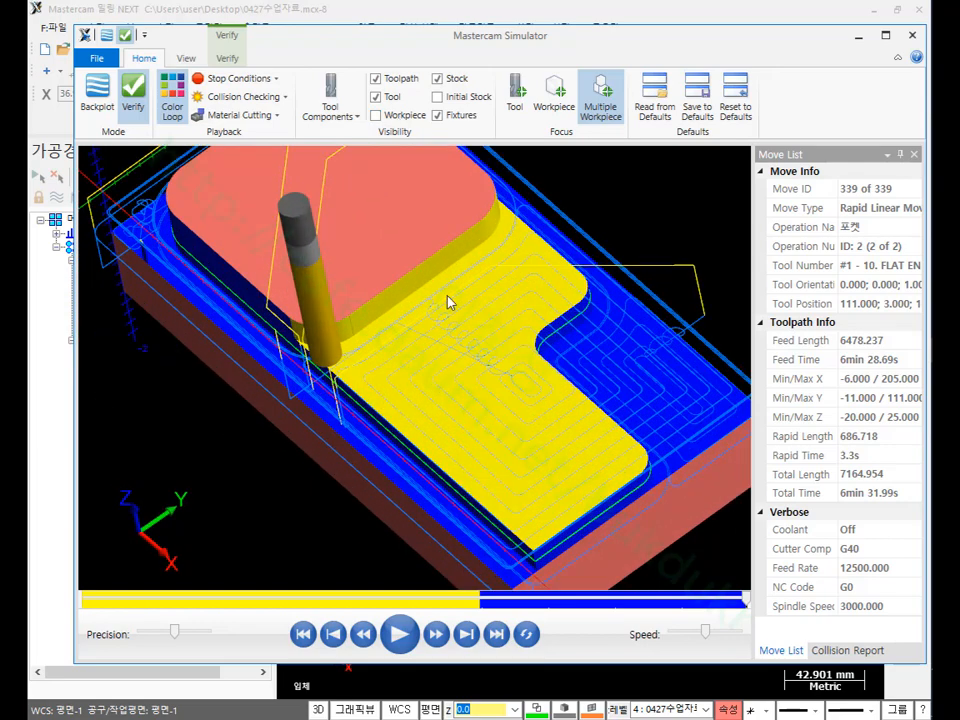
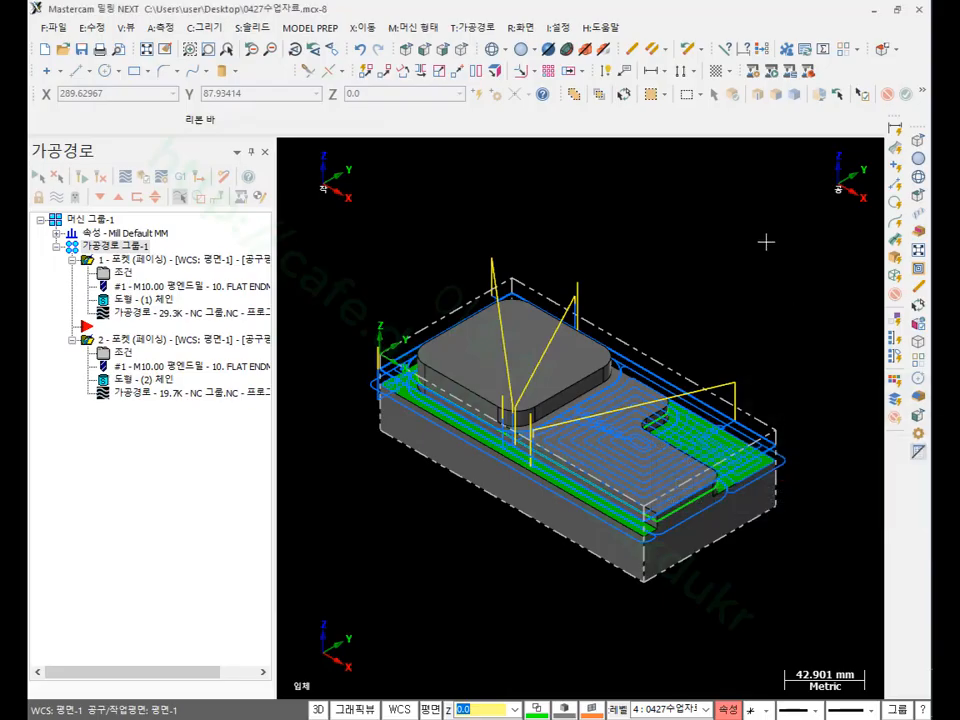
Step: Hide the displayed toolpaths of both pocket operations in the main Mastercam window
scroll(609, 456, "up", 4)
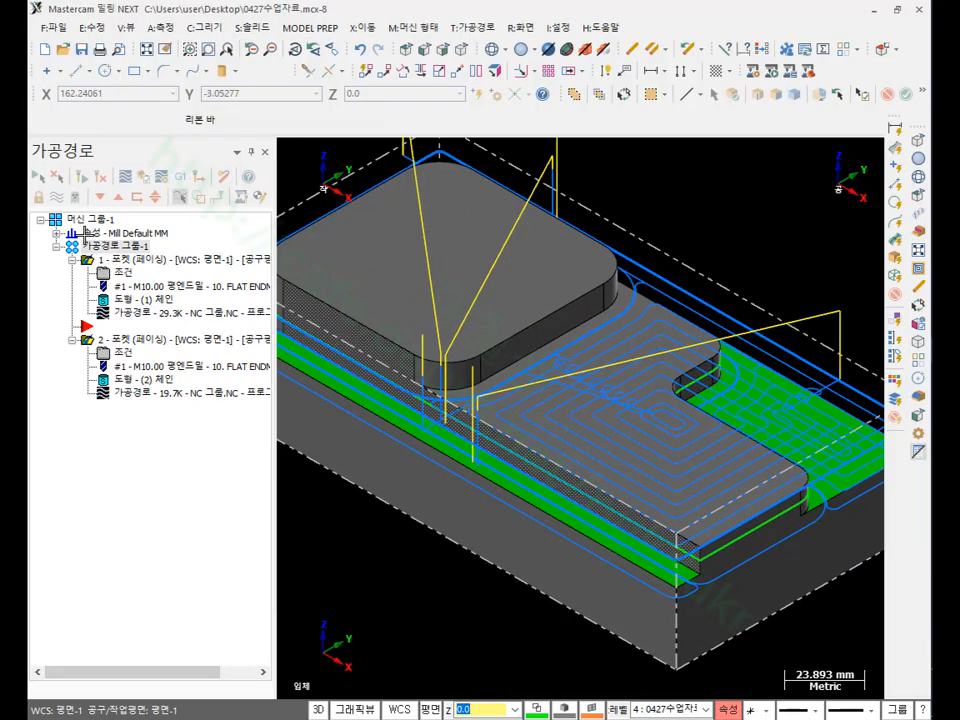
left_click(57, 198)
scroll(750, 452, "down", 3)
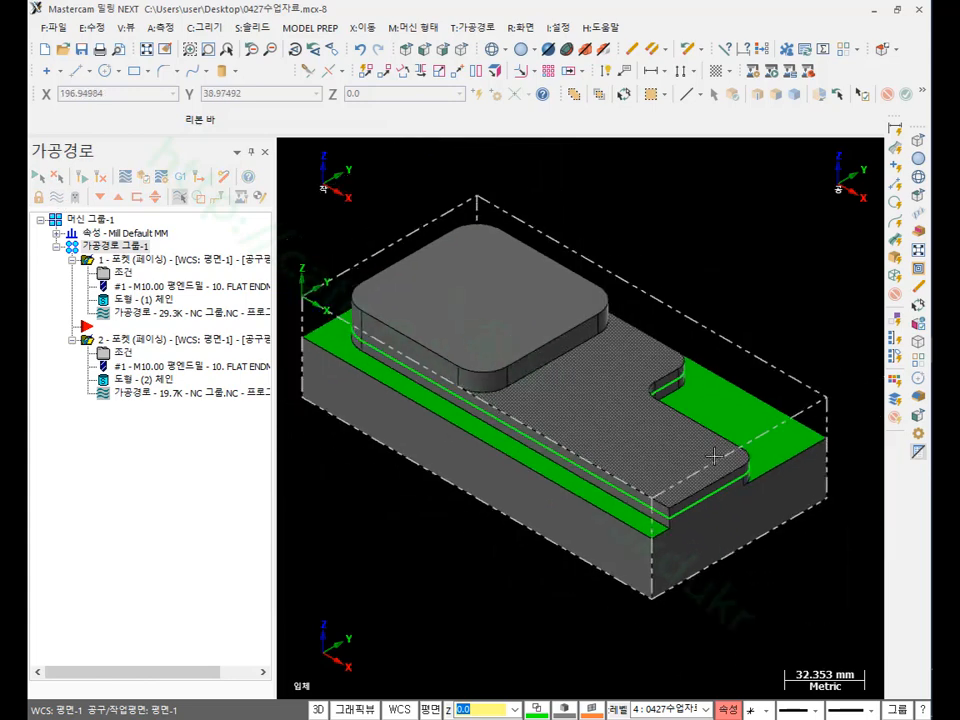
scroll(688, 424, "up", 3)
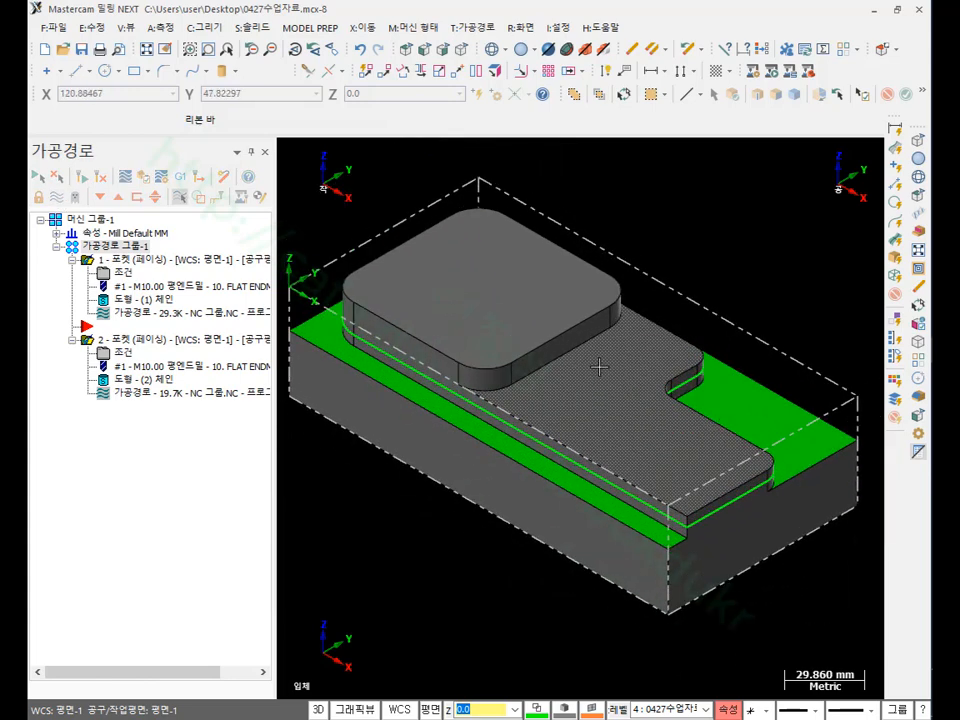
Step: Clear all solid face and feature colours from the model to remove the green floor colouring
left_click(637, 371)
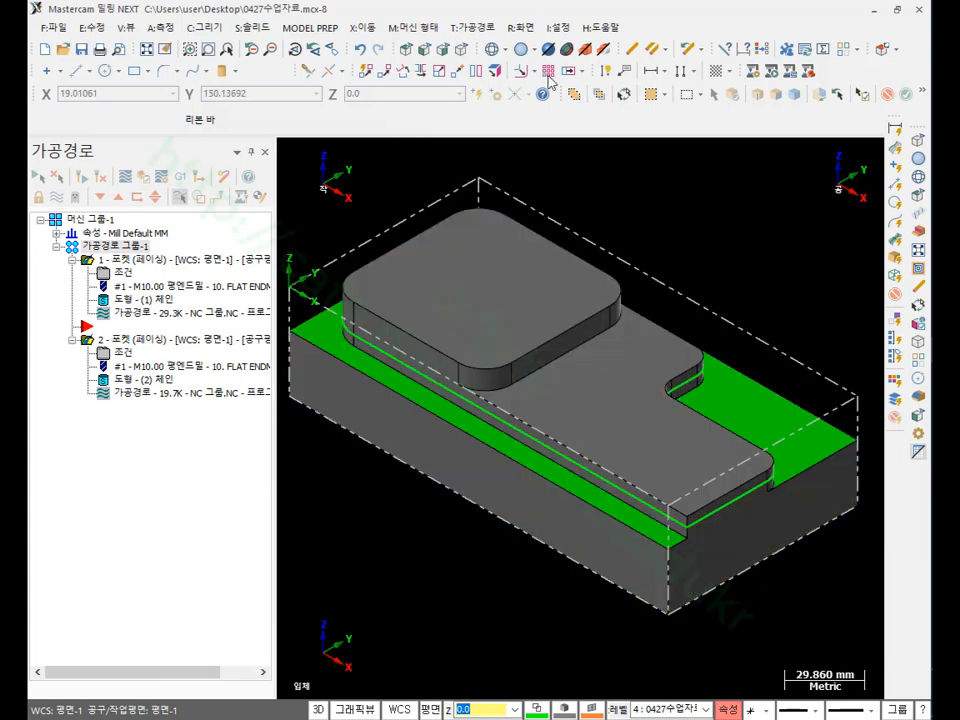
left_click(310, 27)
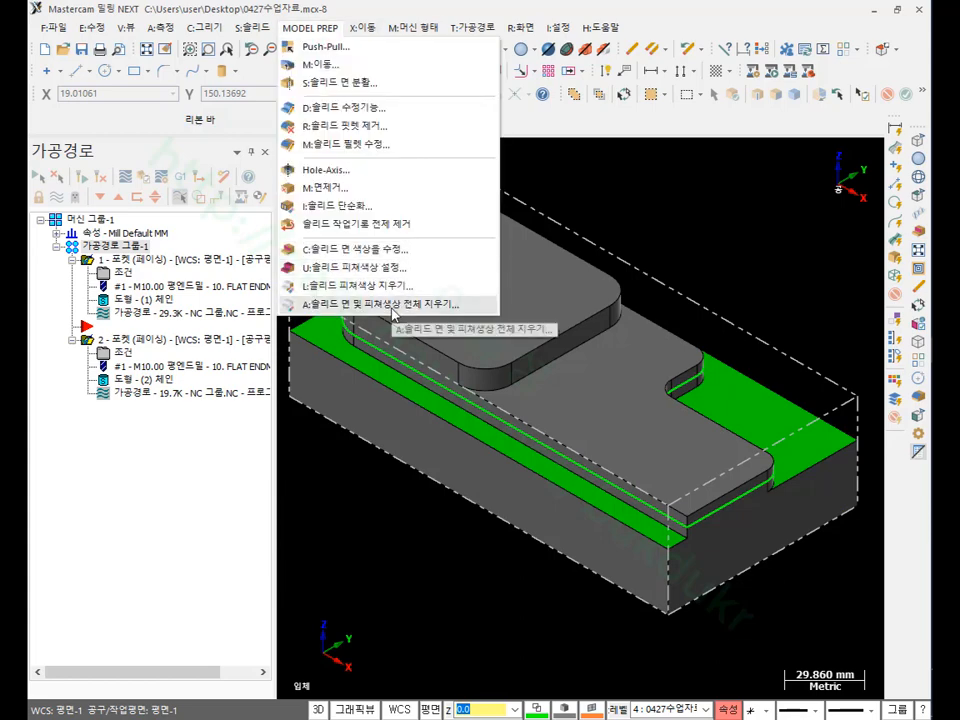
left_click(430, 304)
scroll(730, 268, "down", 2)
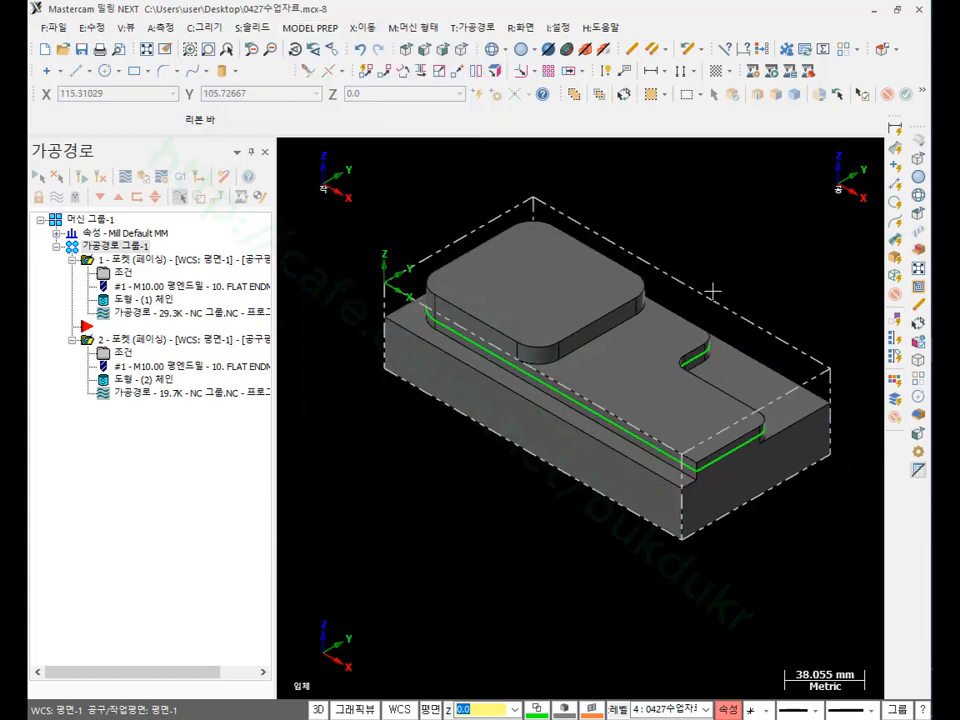
scroll(668, 394, "up", 3)
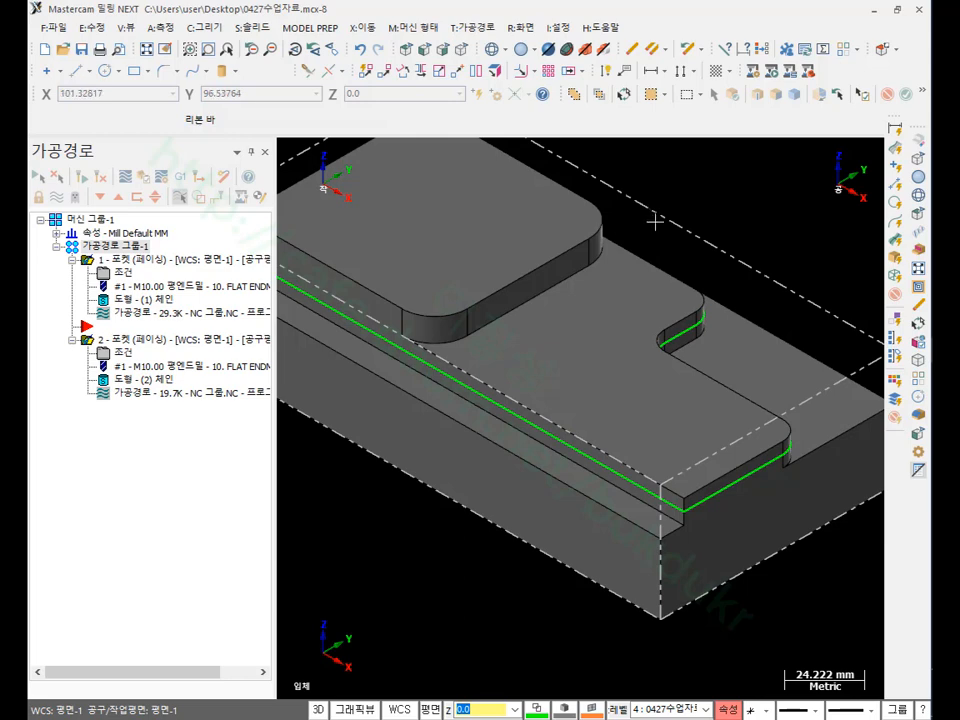
scroll(665, 226, "down", 3)
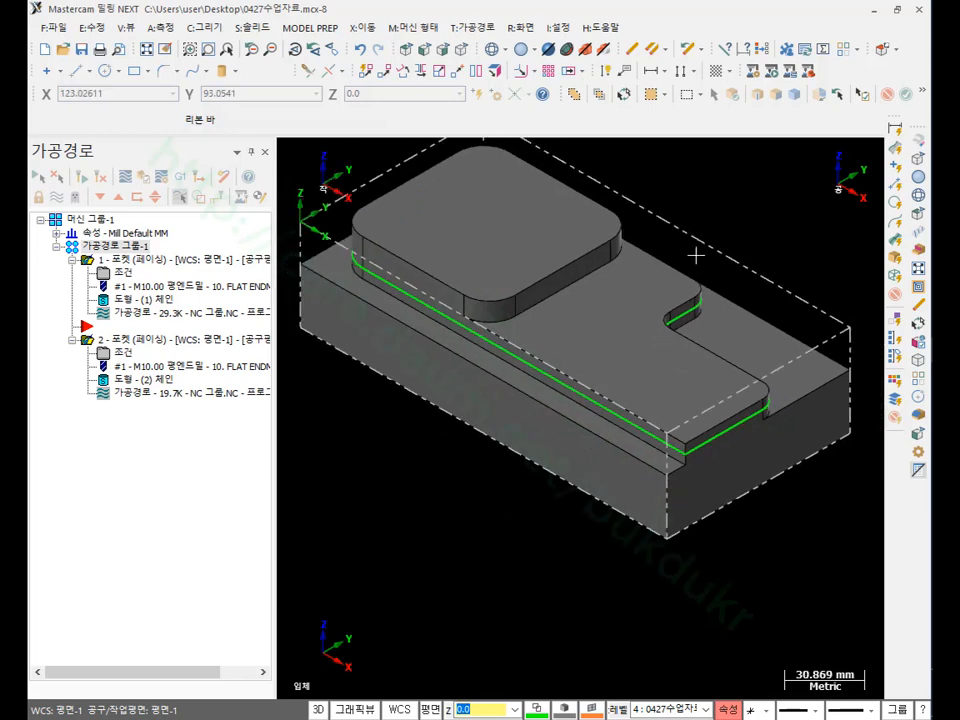
Step: Select only the green wireframe contour around the lower boss by inverting a full selection, and blank it
key("ctrl+a")
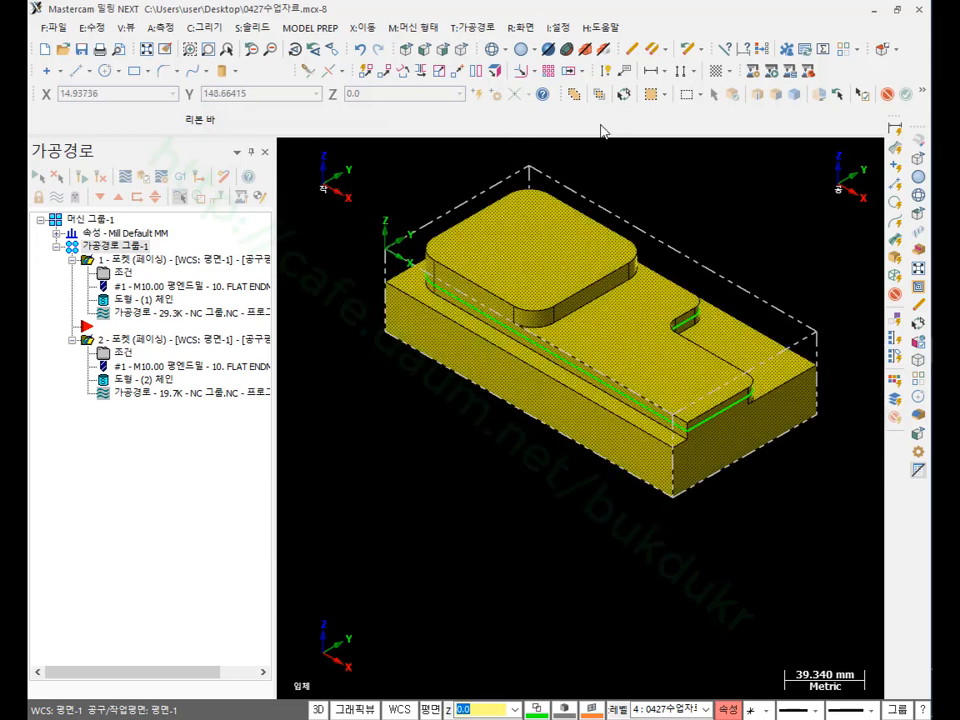
left_click(626, 95)
left_click(520, 27)
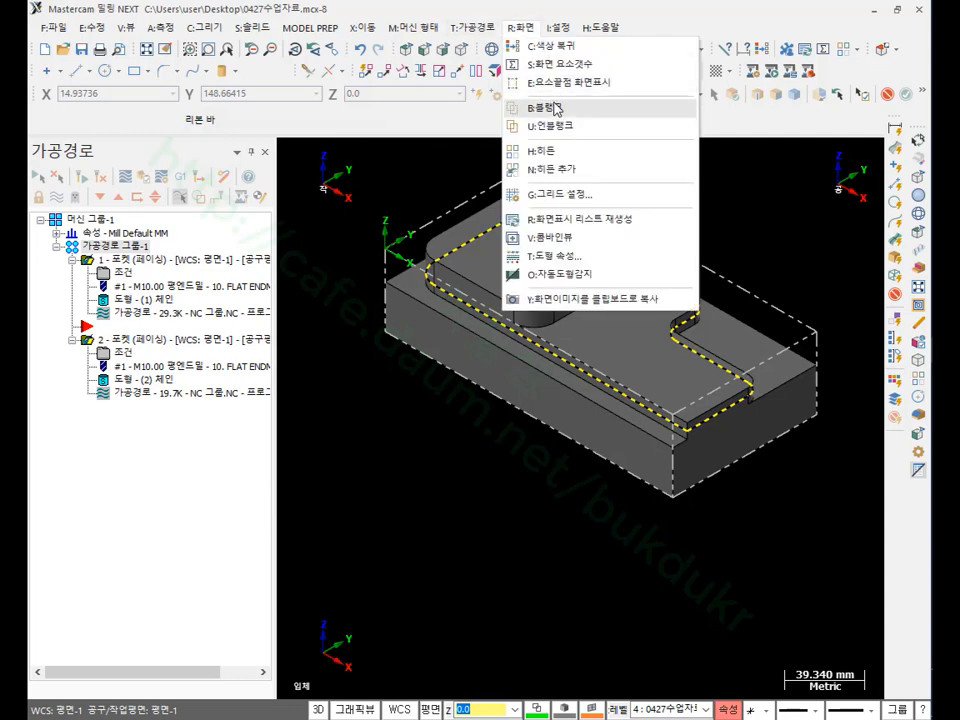
left_click(557, 108)
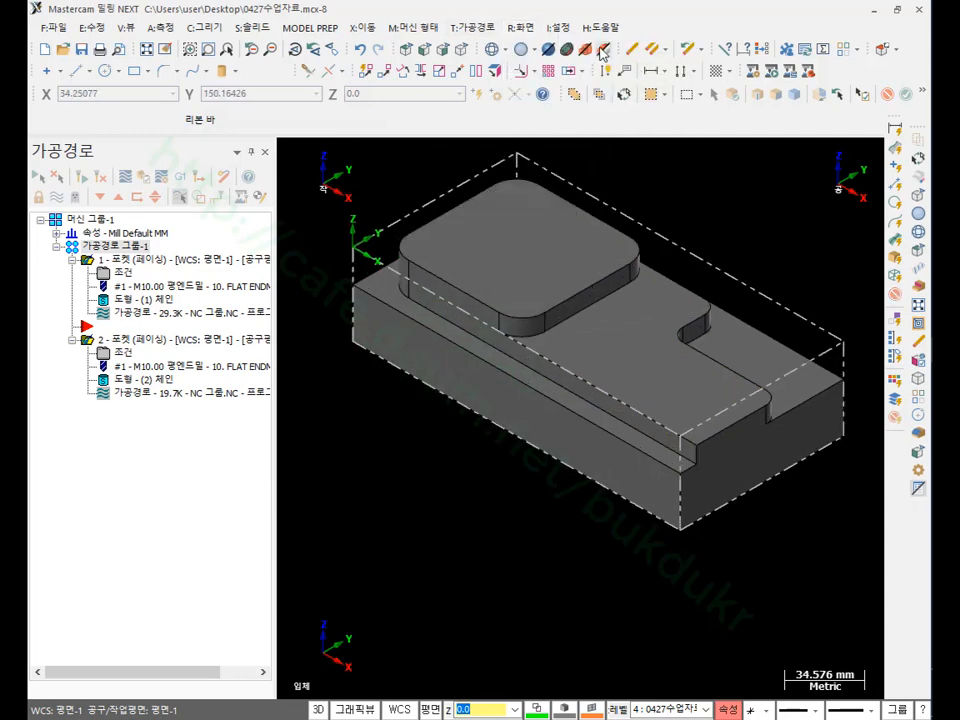
Step: Move the insert position below the second pocket operation and collapse the details of both pocket operations
mouse_move(612, 346)
middle_mouse_down()
mouse_move(611, 354)
mouse_move(639, 349)
mouse_move(573, 379)
mouse_move(619, 347)
mouse_move(611, 268)
mouse_move(491, 341)
middle_mouse_up()
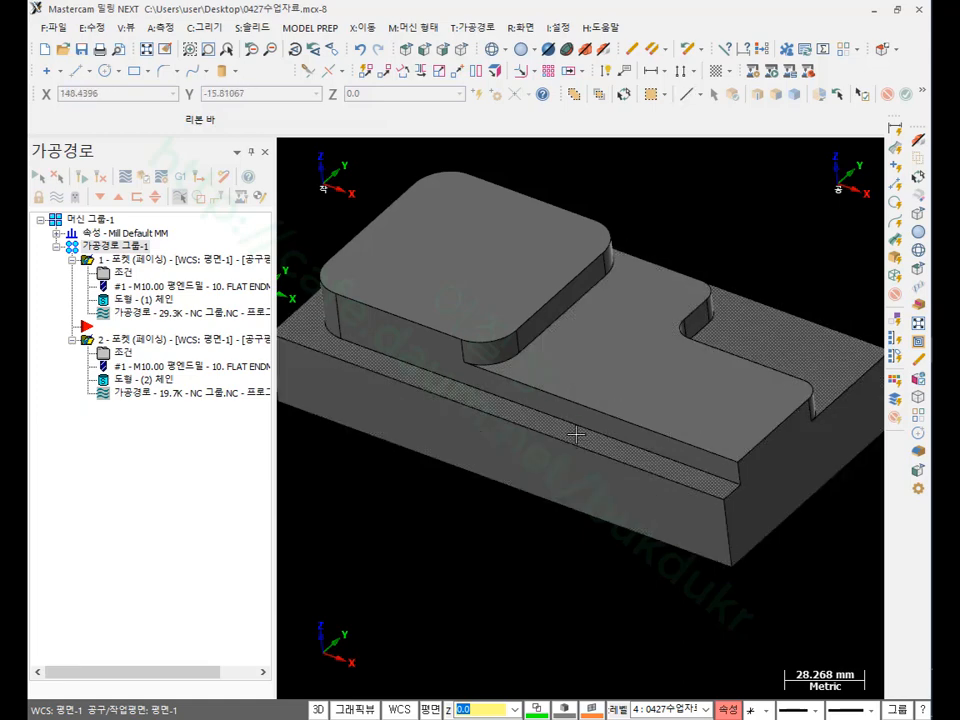
scroll(576, 434, "down", 2)
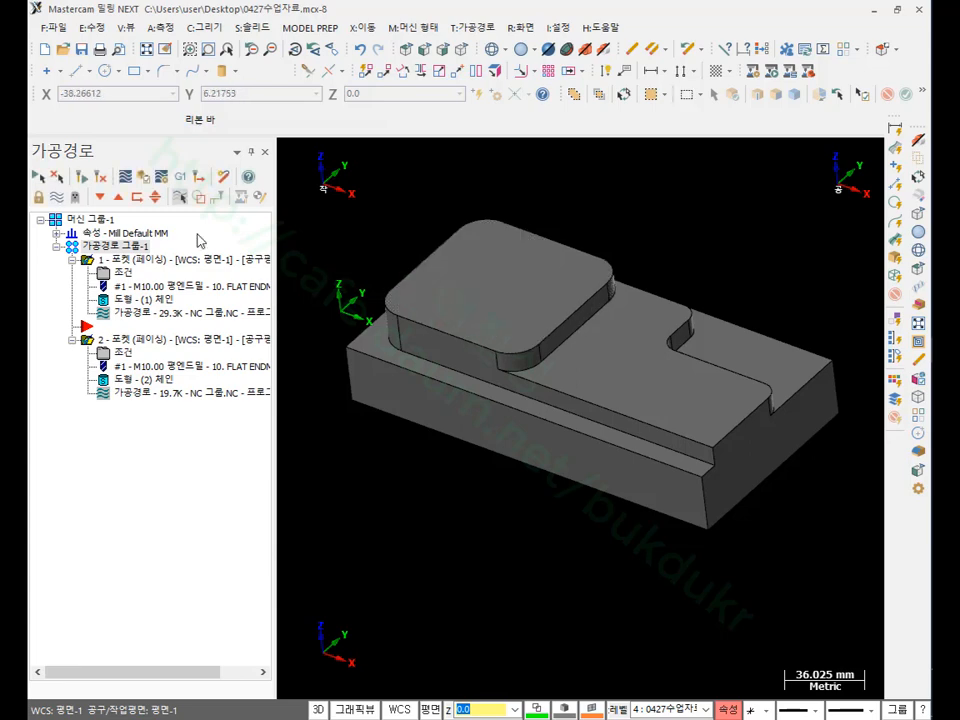
left_click(103, 198)
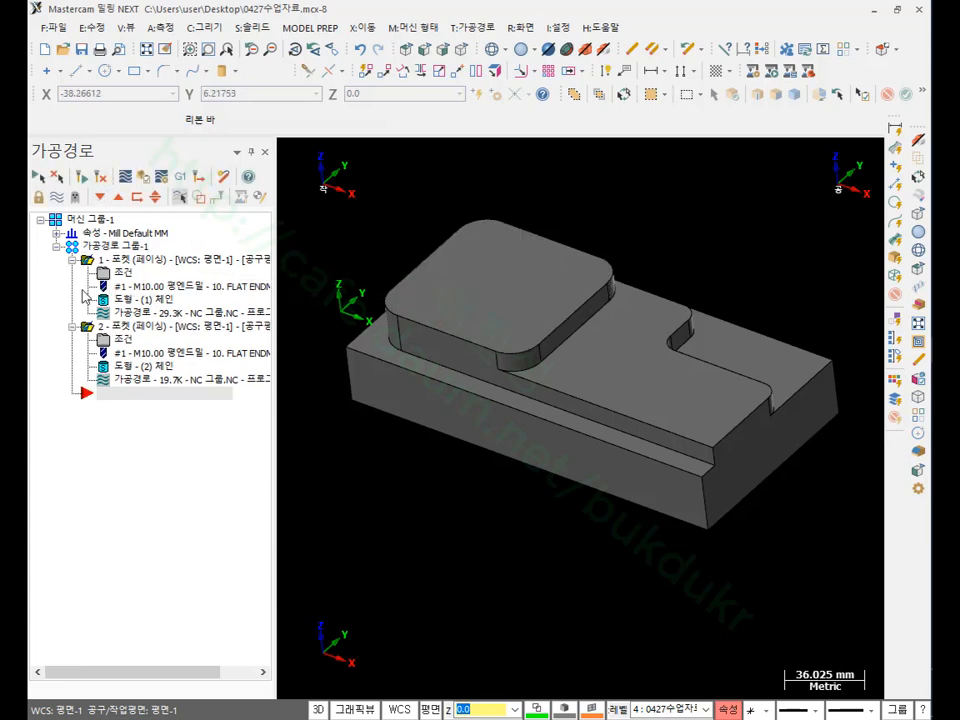
left_click(72, 260)
left_click(72, 273)
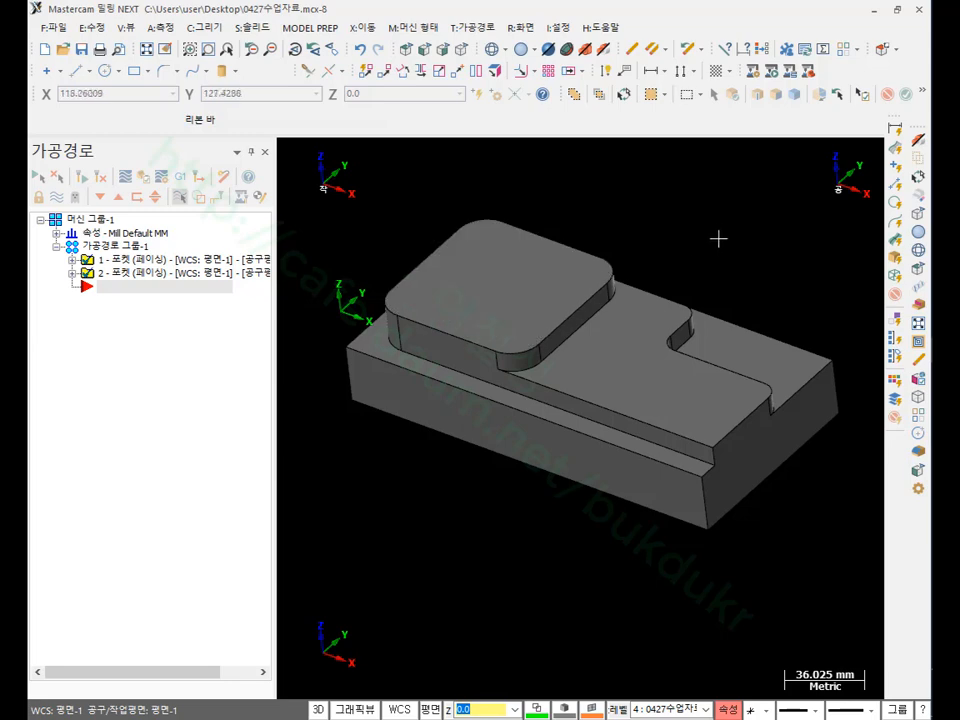
Step: Create a contour toolpath chained in solid mode along the top face loop of the upper boss
scroll(703, 217, "up", 2)
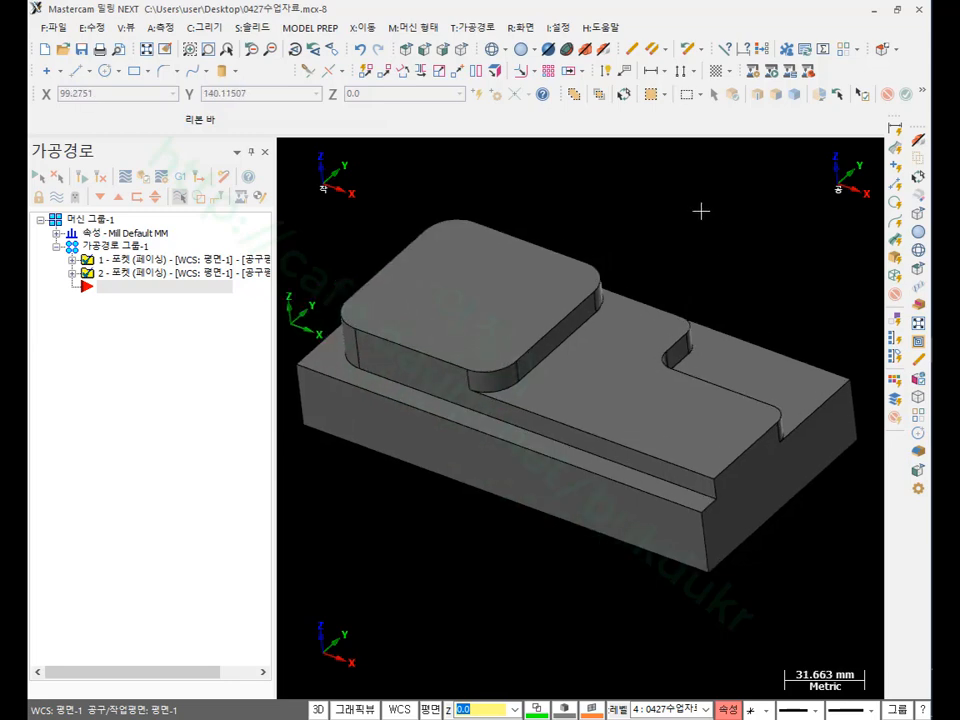
left_click(484, 30)
left_click(495, 46)
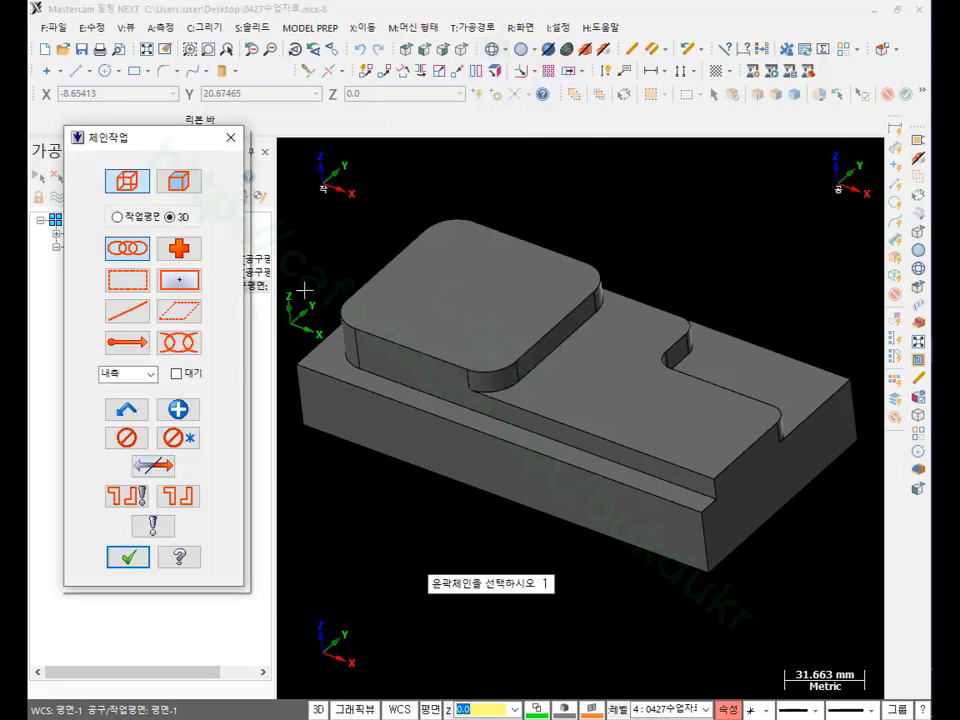
left_click(178, 182)
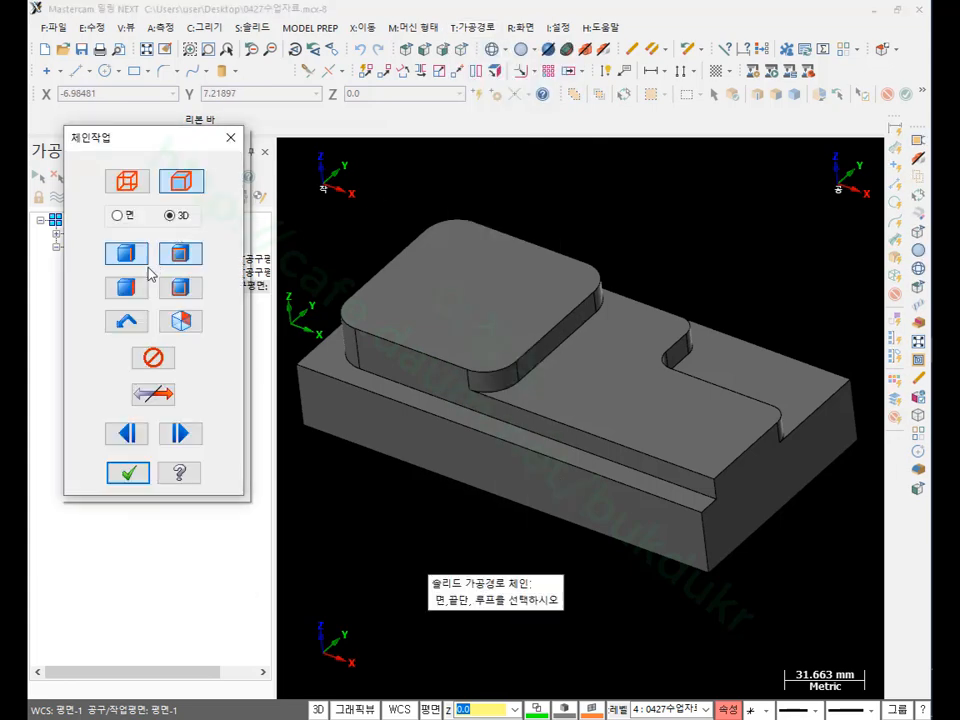
left_click(456, 364)
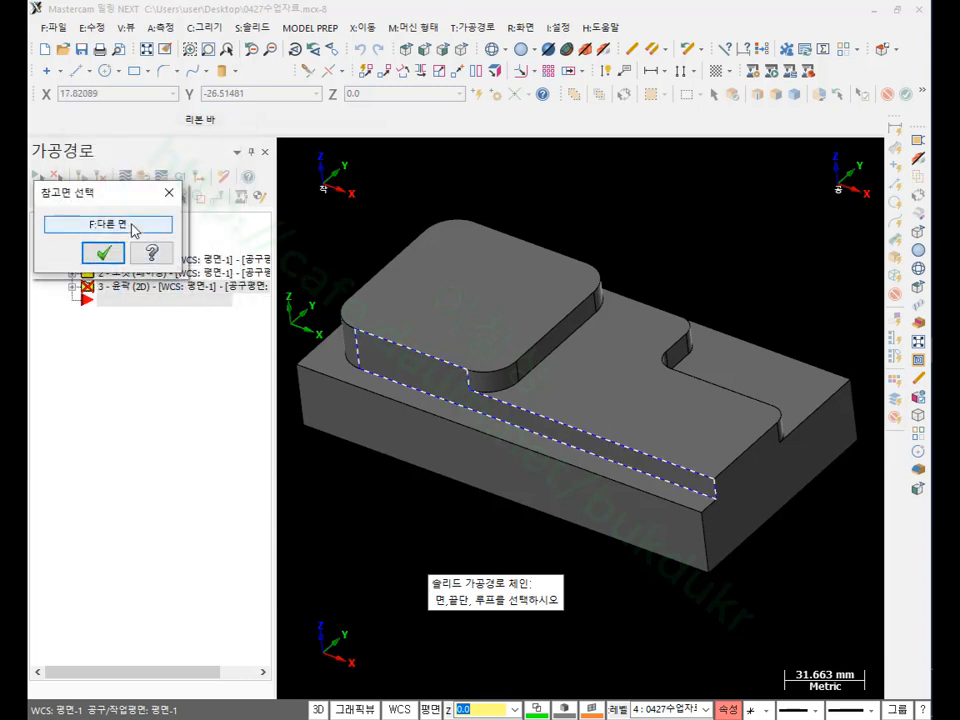
left_click(131, 225)
scroll(590, 338, "down", 2)
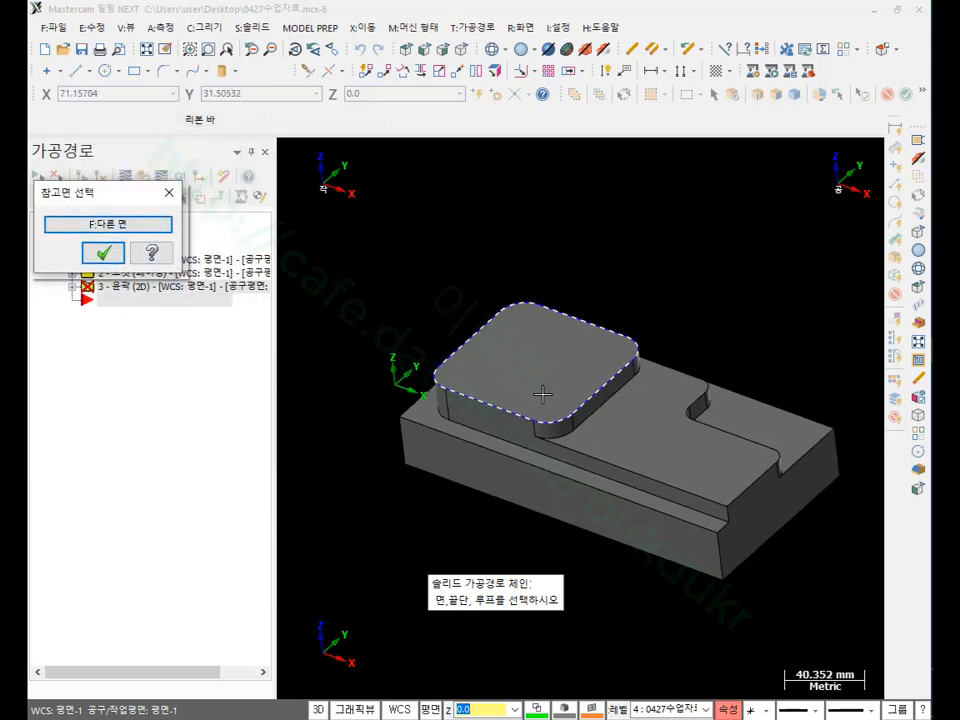
scroll(780, 660, "up", 1)
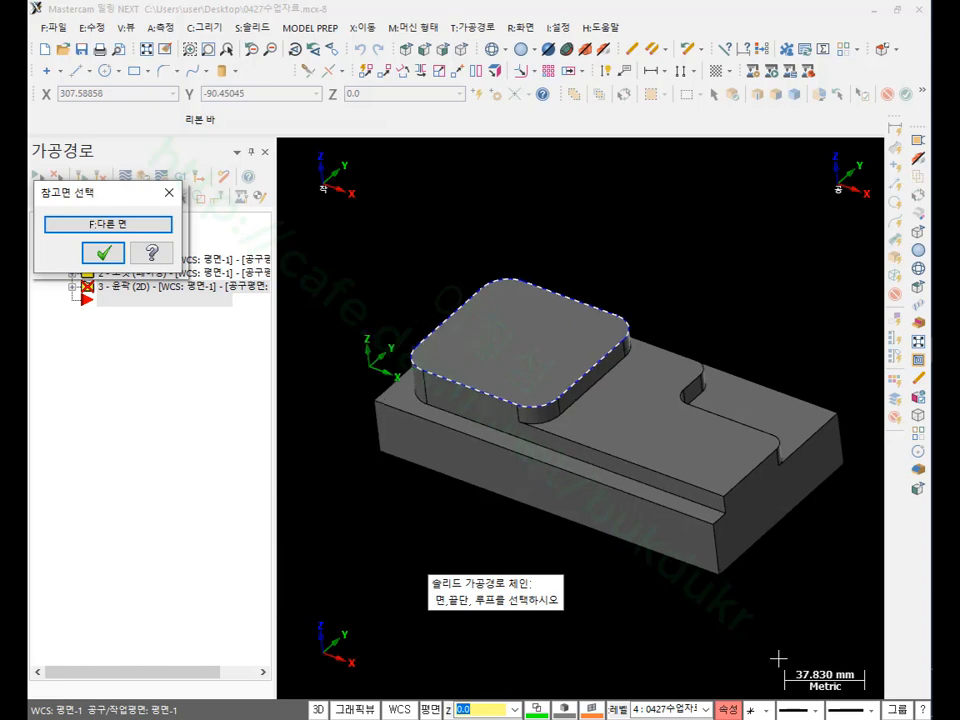
left_click(108, 256)
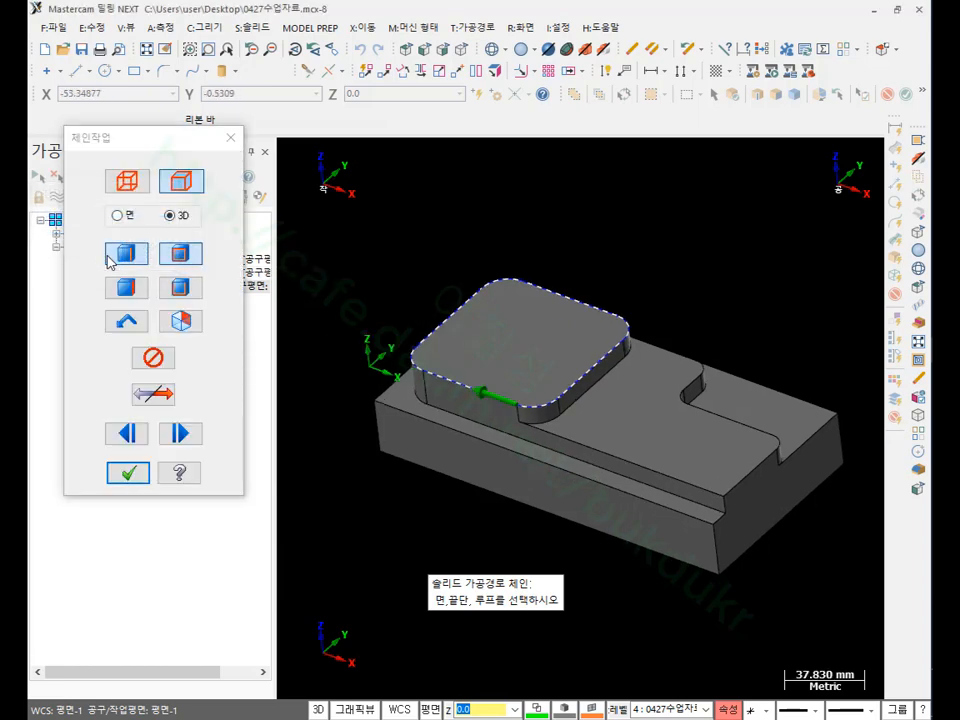
left_click(127, 471)
Step: Add the 5 mm spot drill from the tool library and use it for the contour operation
left_click(88, 121)
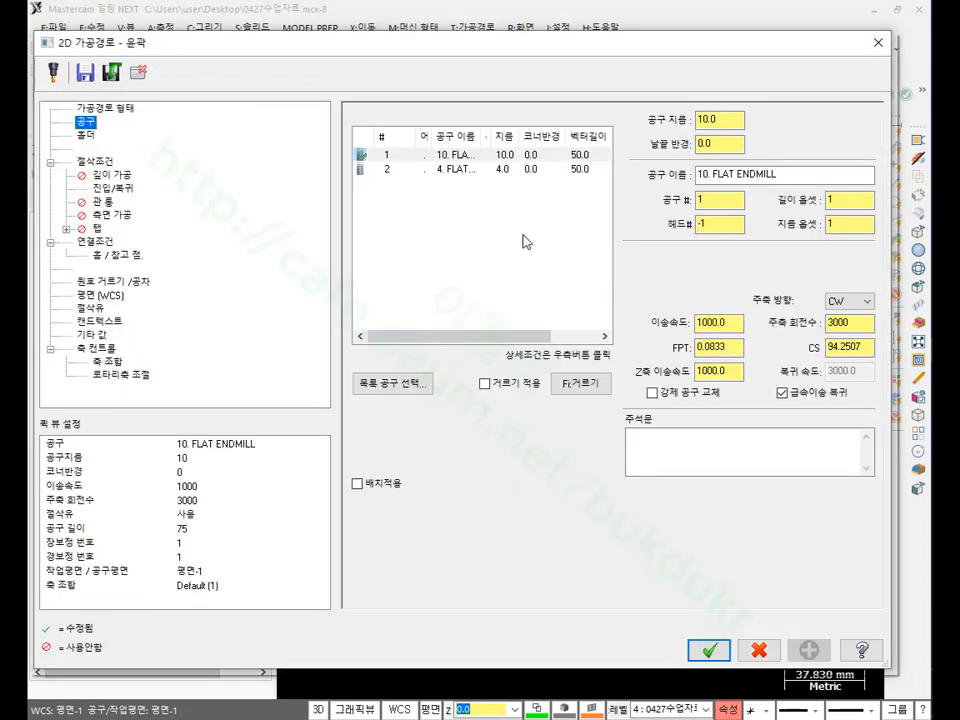
left_click(395, 384)
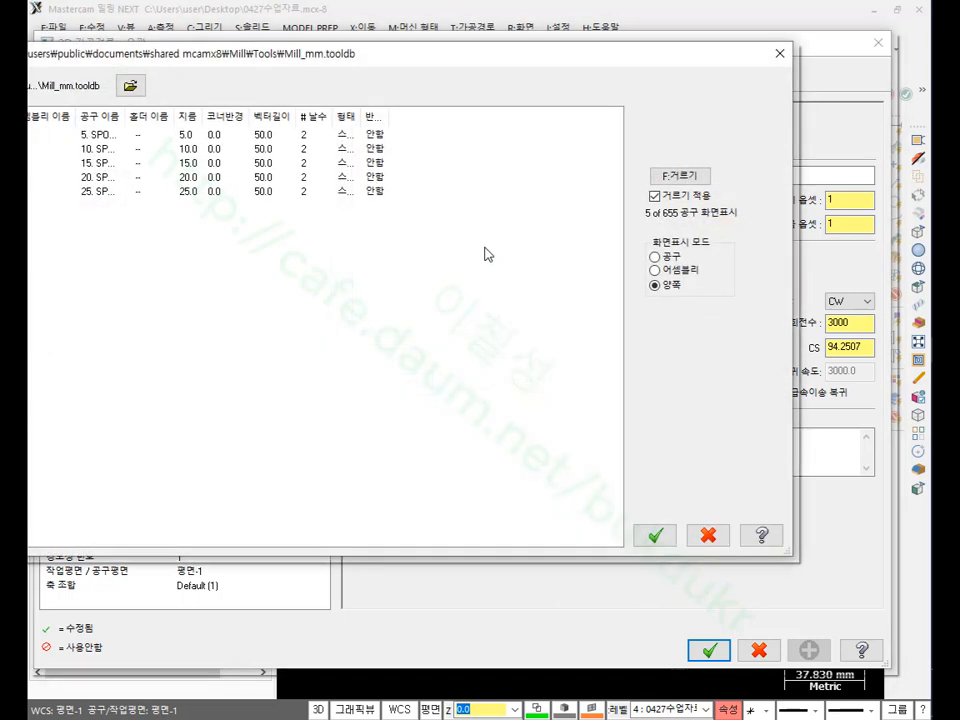
left_click(127, 137)
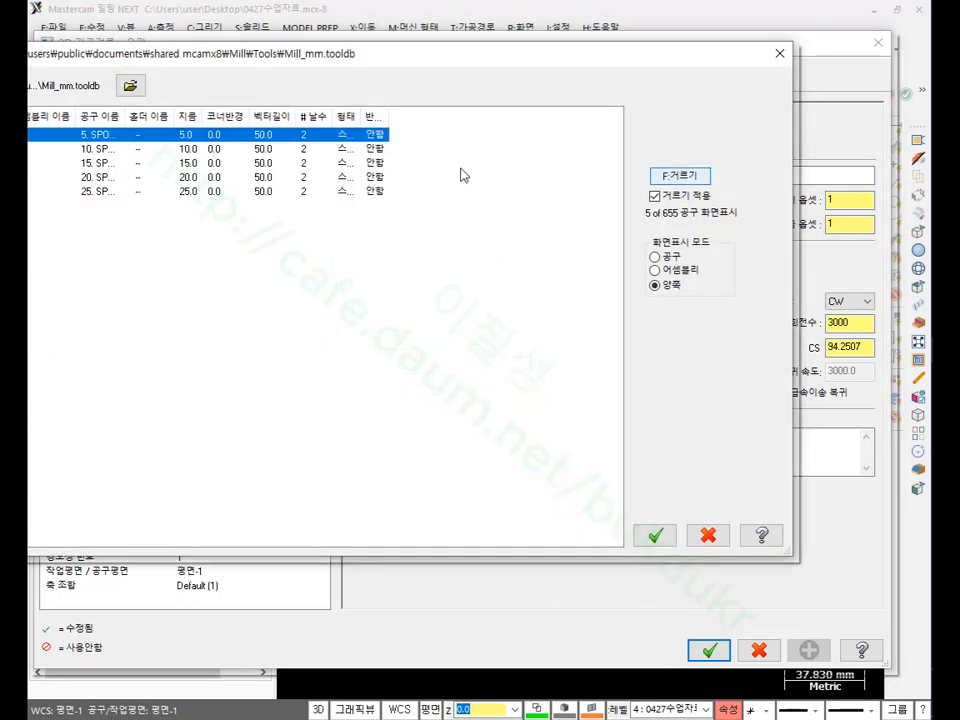
left_click(655, 537)
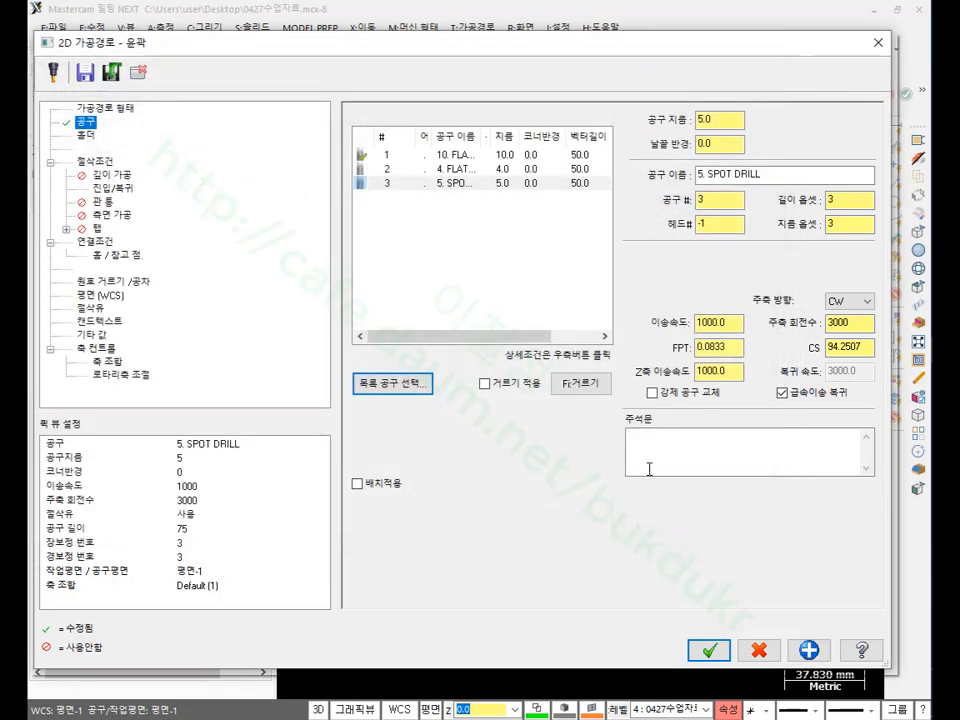
Step: Set the contour type to 2D chamfer with width 0.3 and tip offset 1.0, and turn off lead in/out
left_click(100, 162)
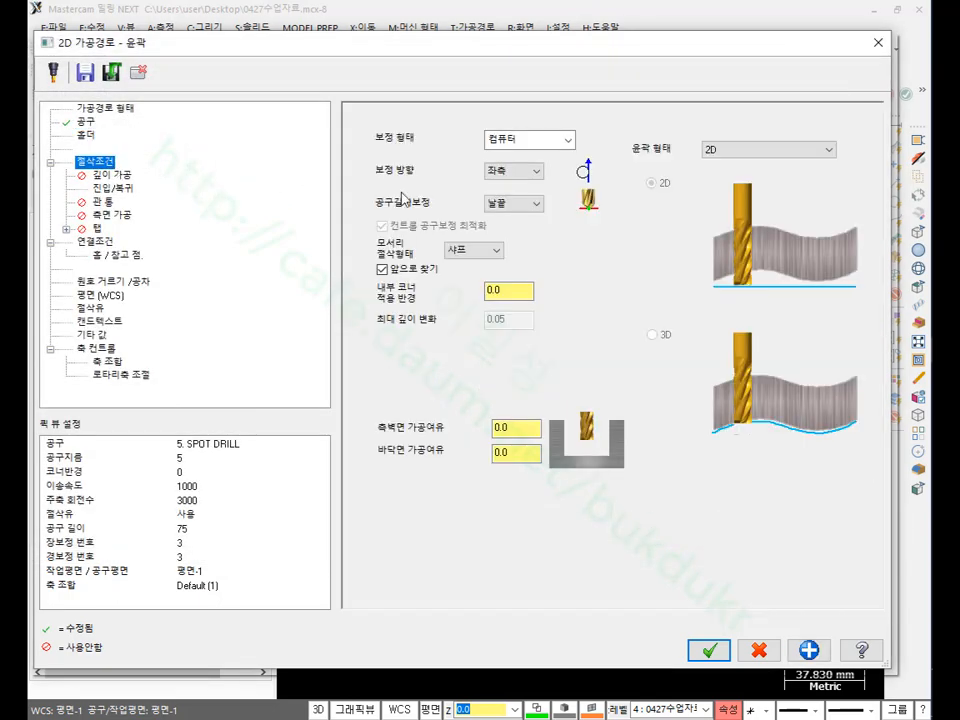
left_click(786, 153)
left_click(765, 174)
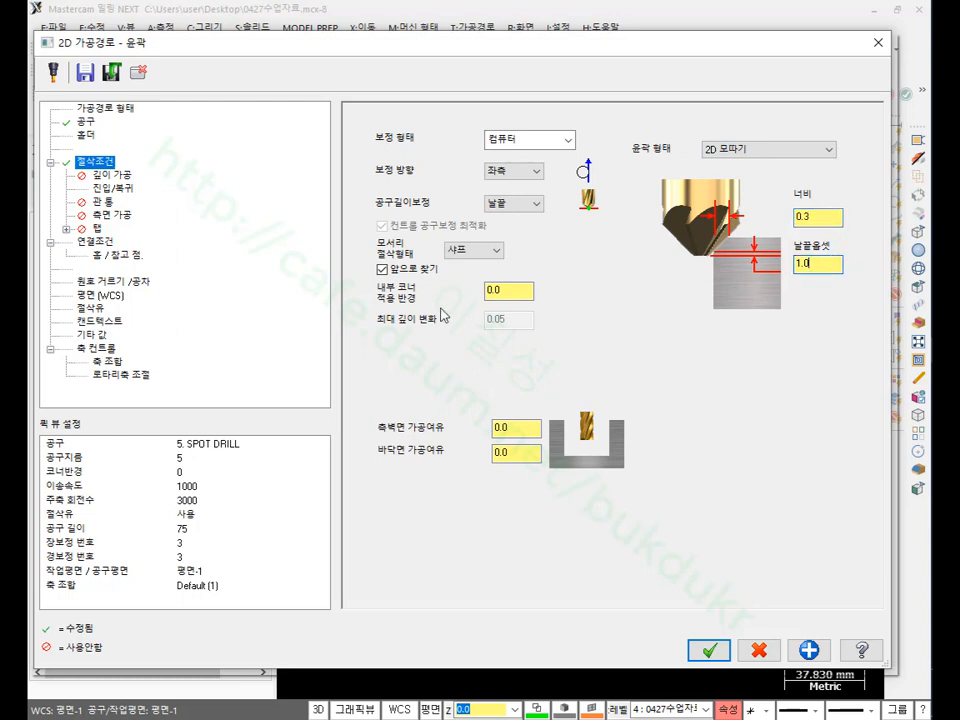
left_click(118, 188)
left_click(359, 114)
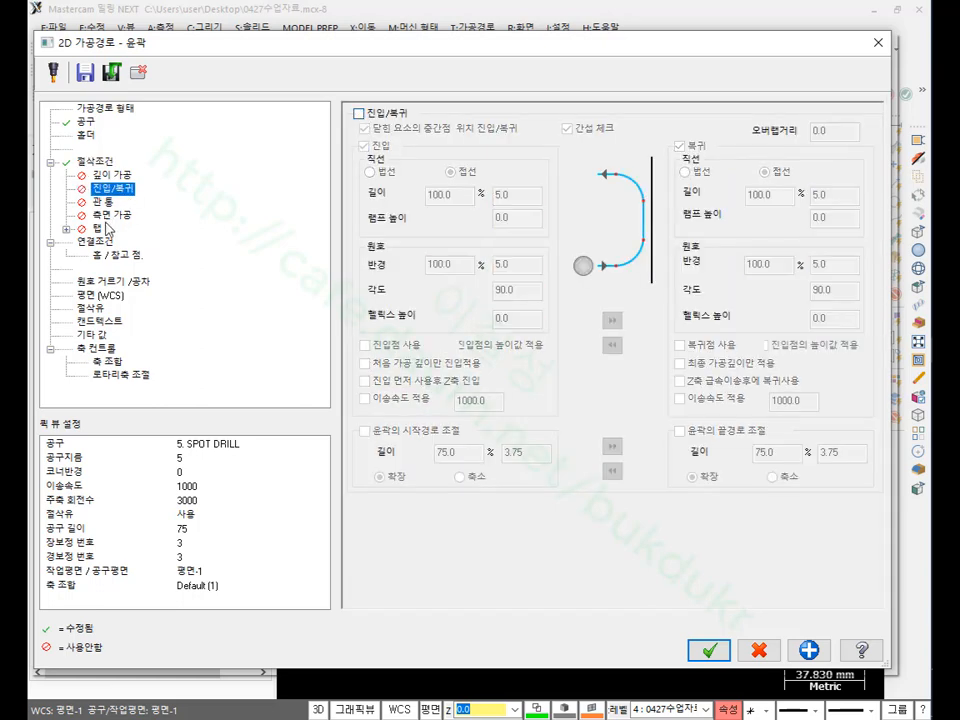
Step: Set the top of stock to incremental with a cutting depth of 0.0, and generate the chamfer toolpath
left_click(90, 242)
left_click(619, 382)
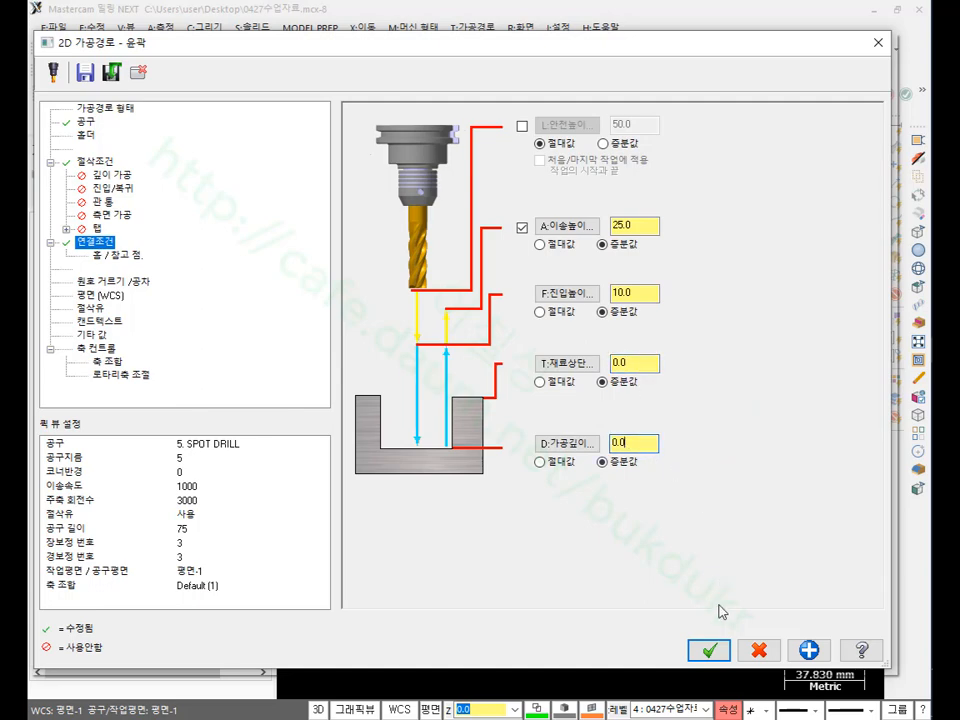
left_click(706, 649)
Step: Change the machine group's stock shape to solid and pick the part model as the stock
scroll(517, 412, "up", 1)
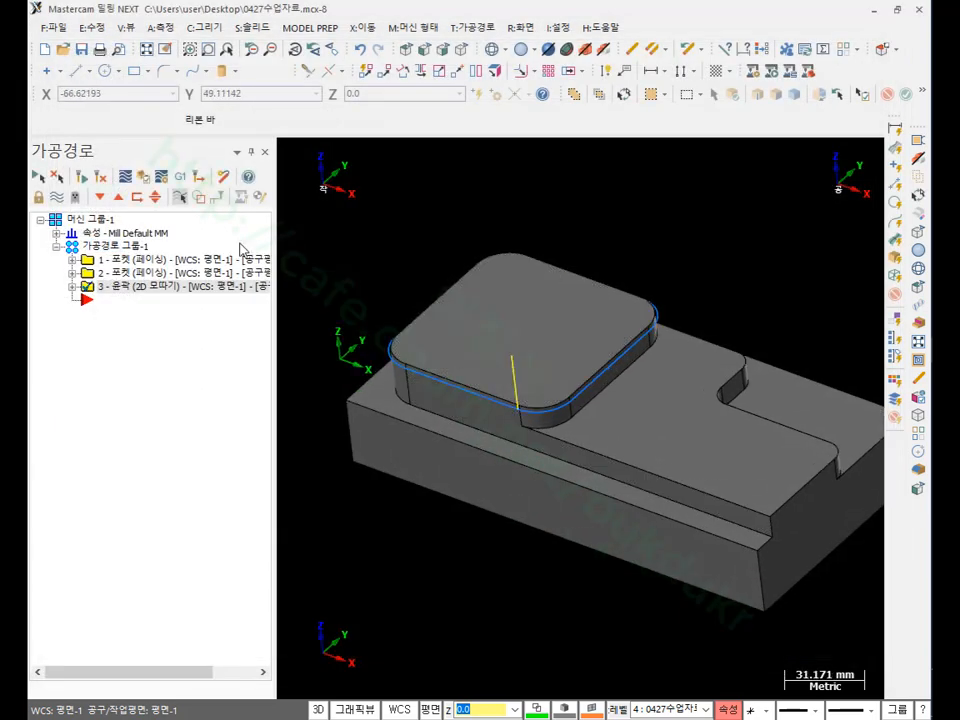
left_click(57, 233)
left_click(121, 274)
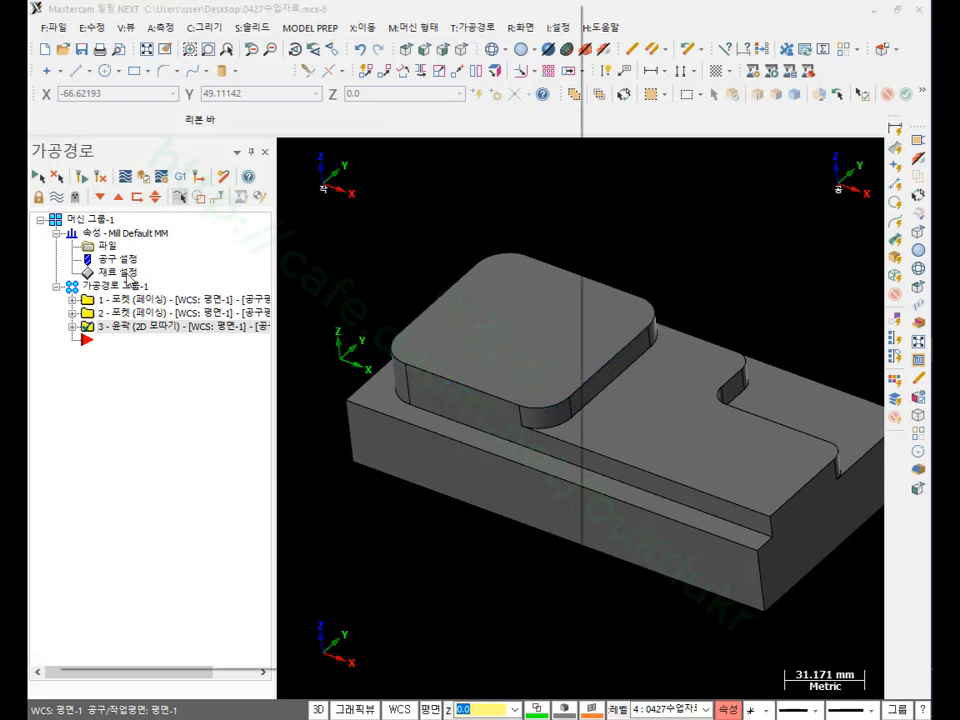
left_click(216, 183)
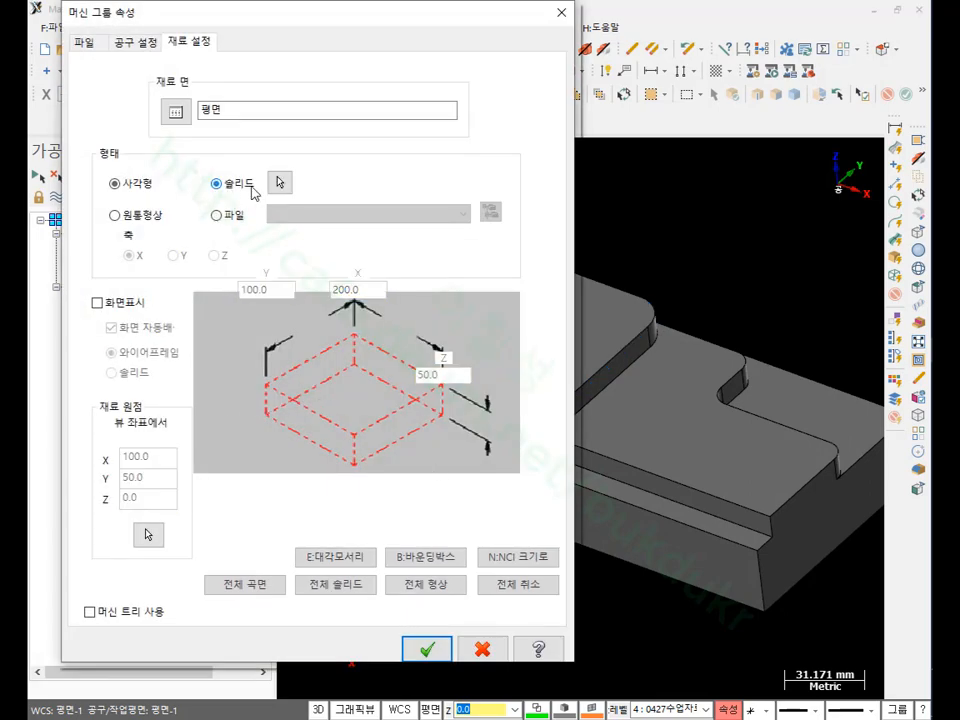
left_click(280, 182)
left_click(574, 332)
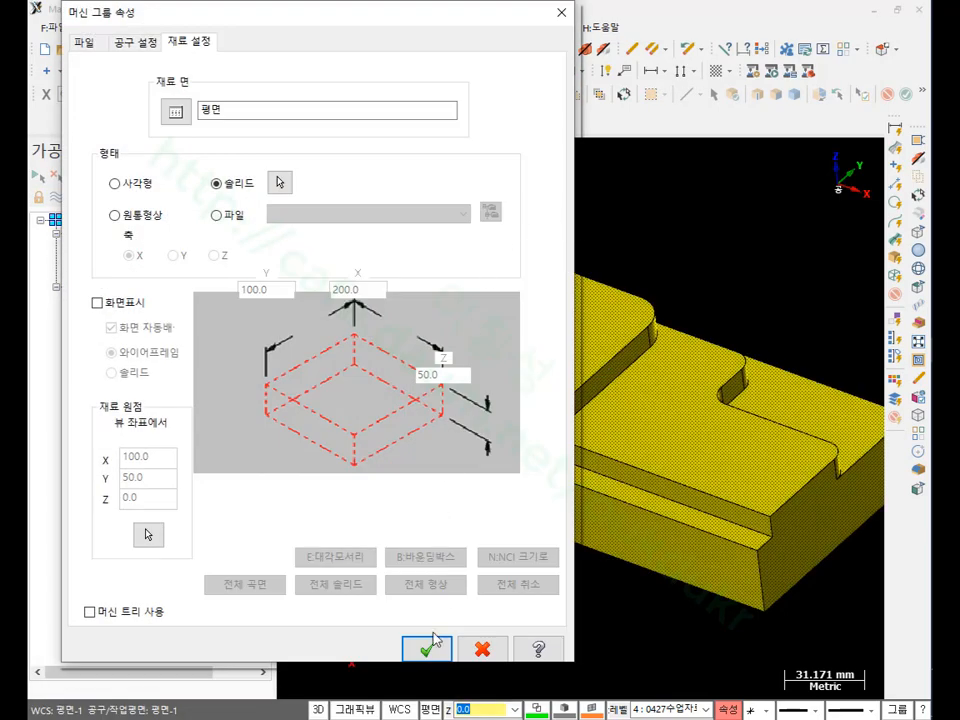
left_click(434, 640)
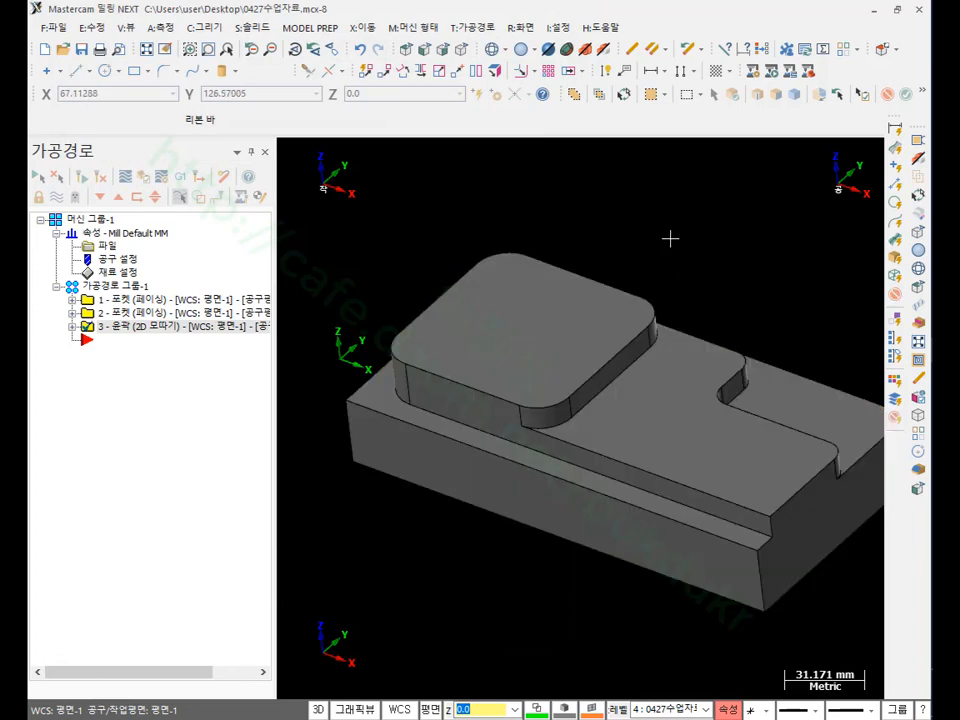
Step: Play the verification of the 2D chamfer operation, inspect the upper boss's top edge, and close the simulation
left_click(150, 199)
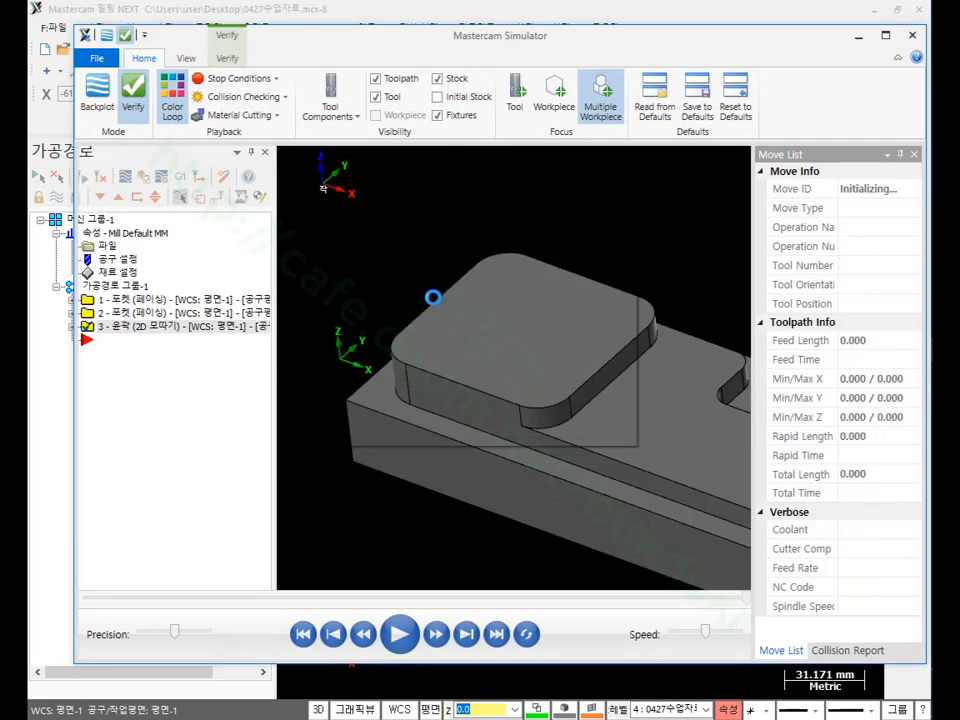
scroll(409, 257, "up", 2)
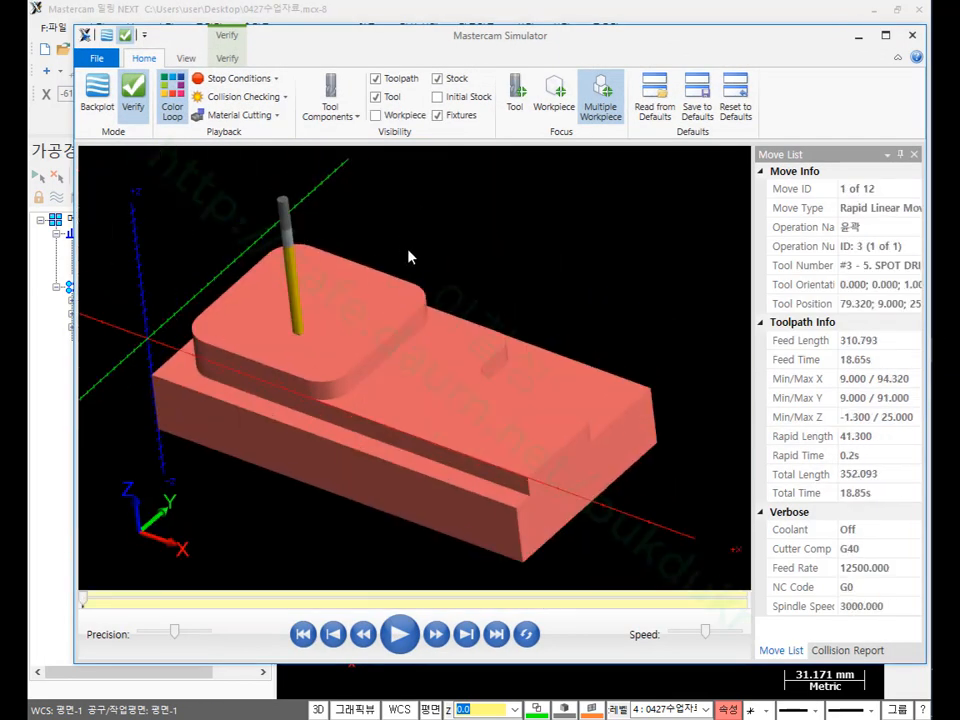
left_click(399, 633)
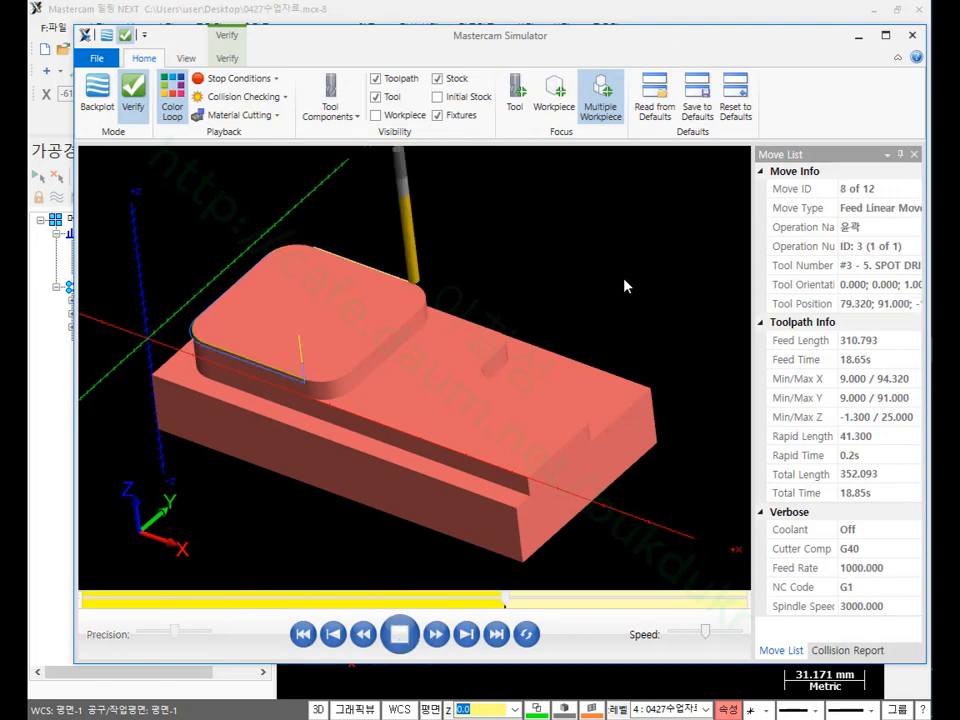
scroll(381, 343, "up", 5)
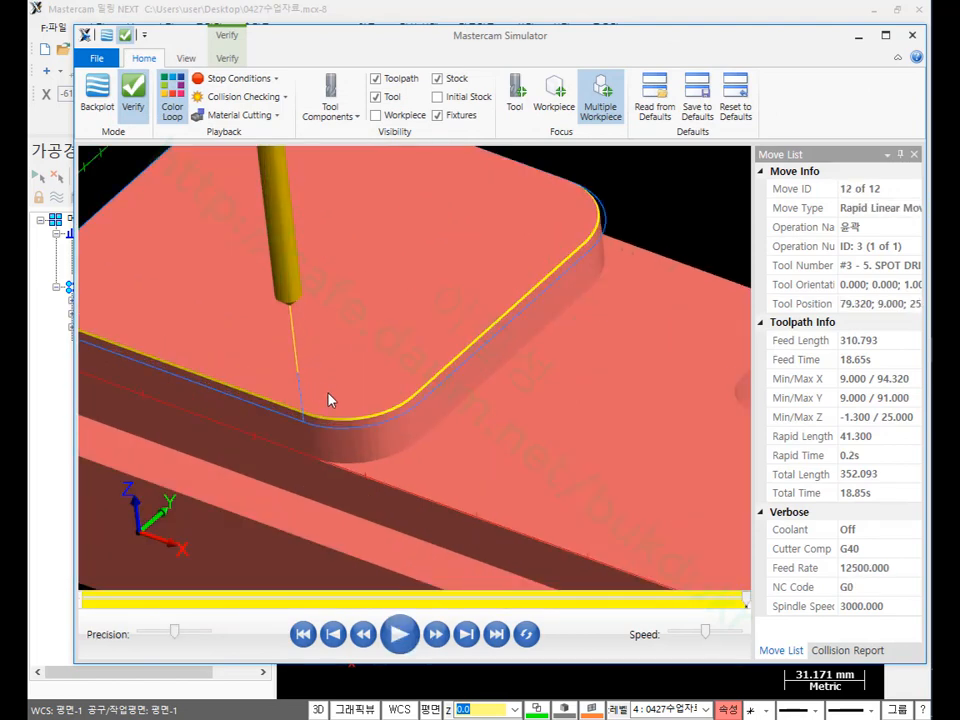
scroll(351, 412, "down", 5)
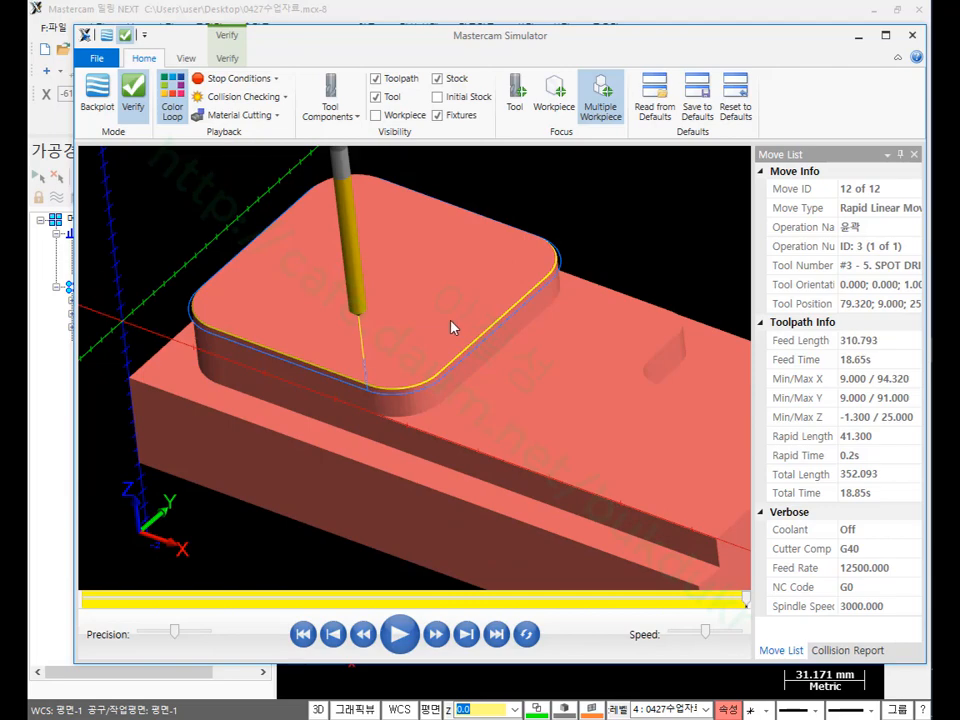
middle_click_drag(452, 326, 414, 306)
scroll(414, 306, "down", 5)
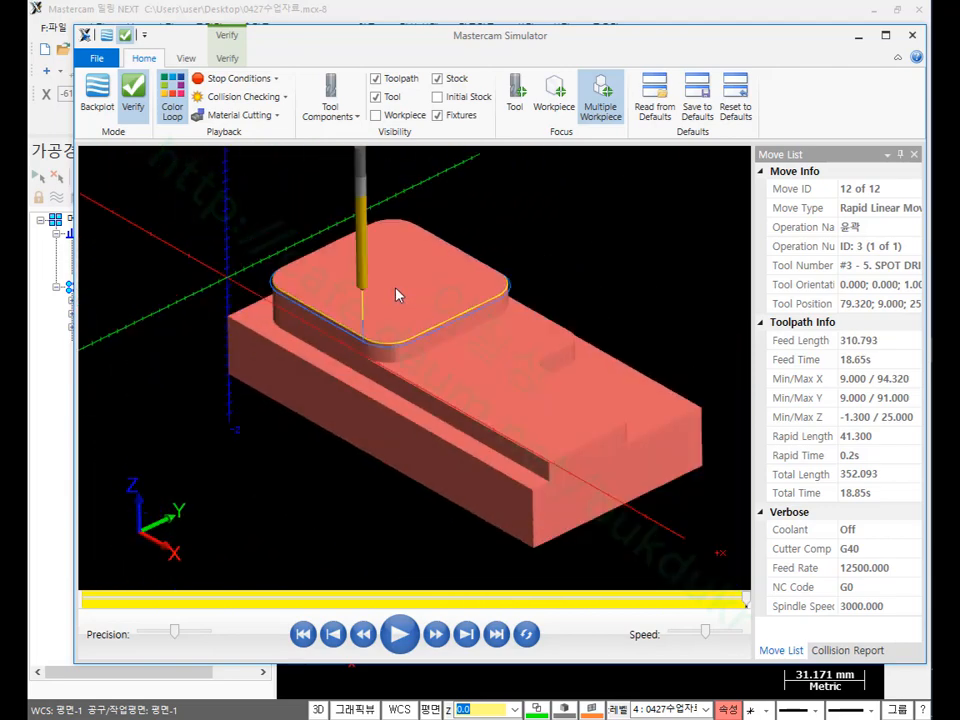
middle_click_drag(549, 473, 542, 431)
scroll(530, 410, "up", 5)
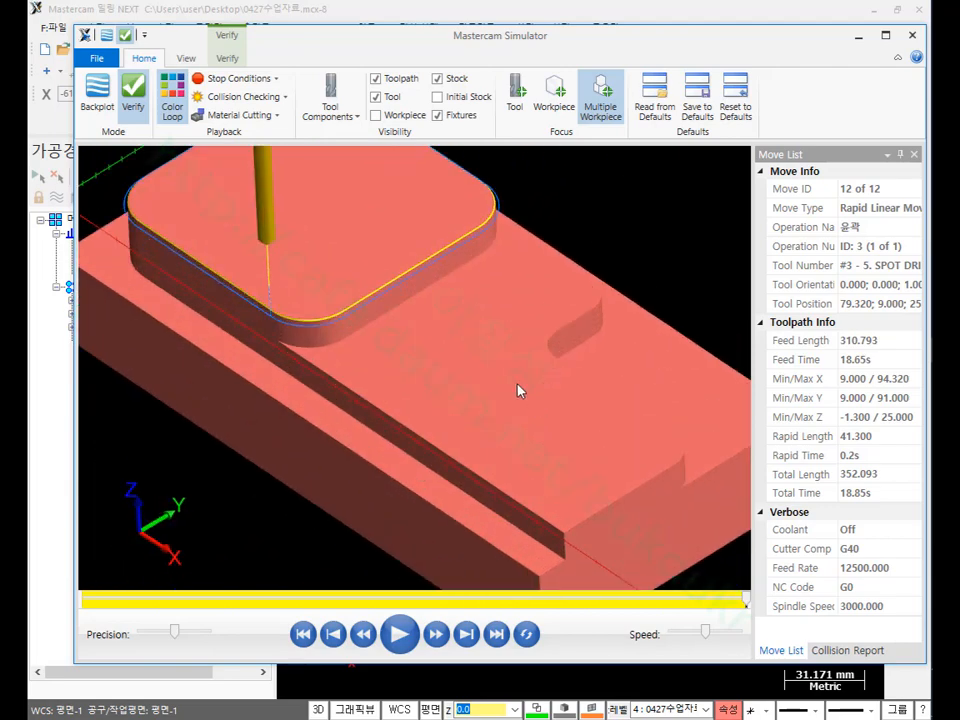
key("alt+F4")
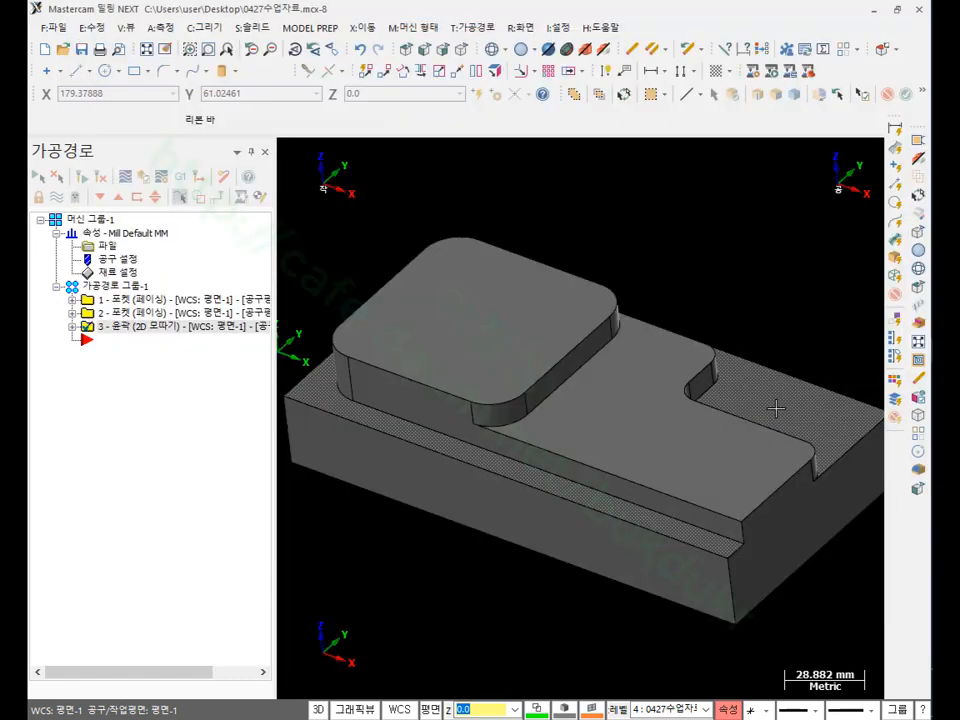
Step: Colour the top face of the middle step and the lower ledge face green on the solid model
scroll(787, 428, "up", 3)
scroll(677, 285, "down", 3)
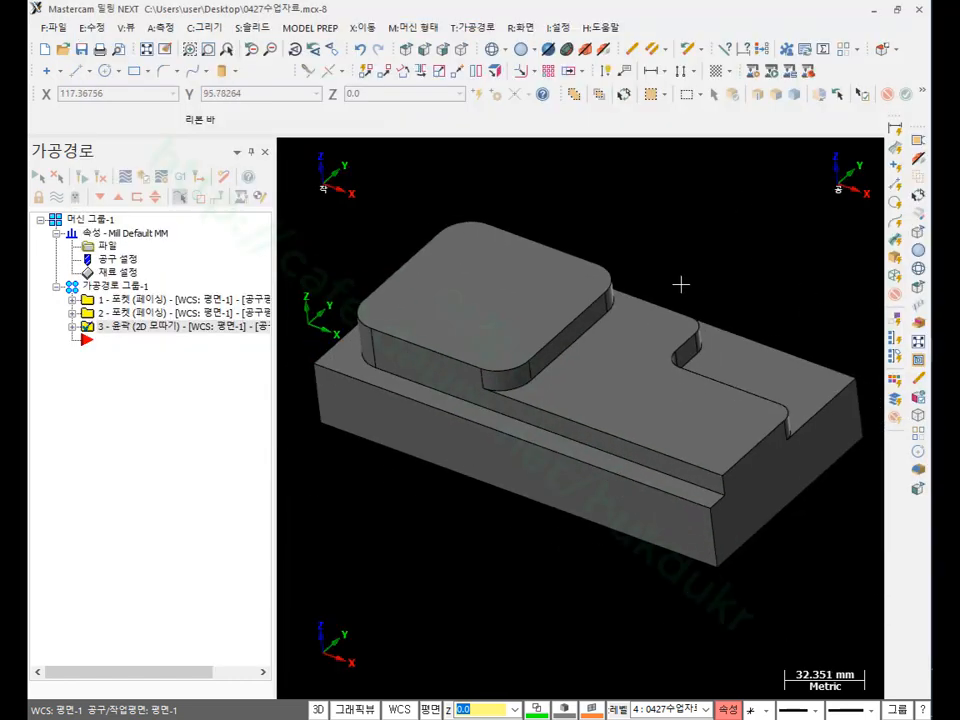
mouse_move(681, 283)
middle_mouse_down()
mouse_move(688, 266)
mouse_move(630, 241)
mouse_move(579, 274)
mouse_move(666, 272)
middle_mouse_up()
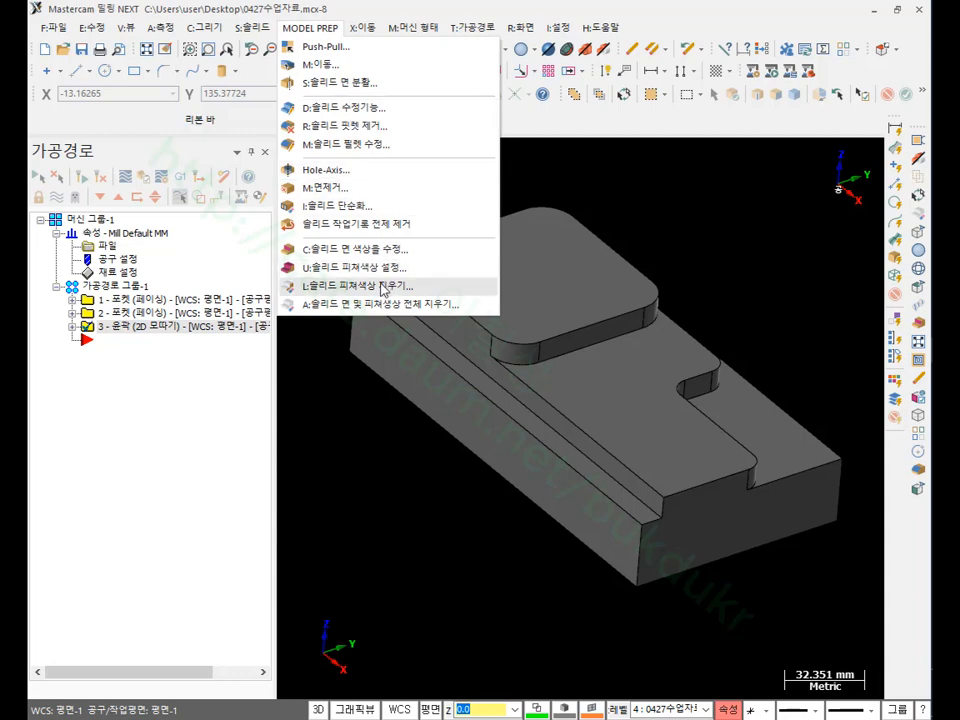
left_click(345, 249)
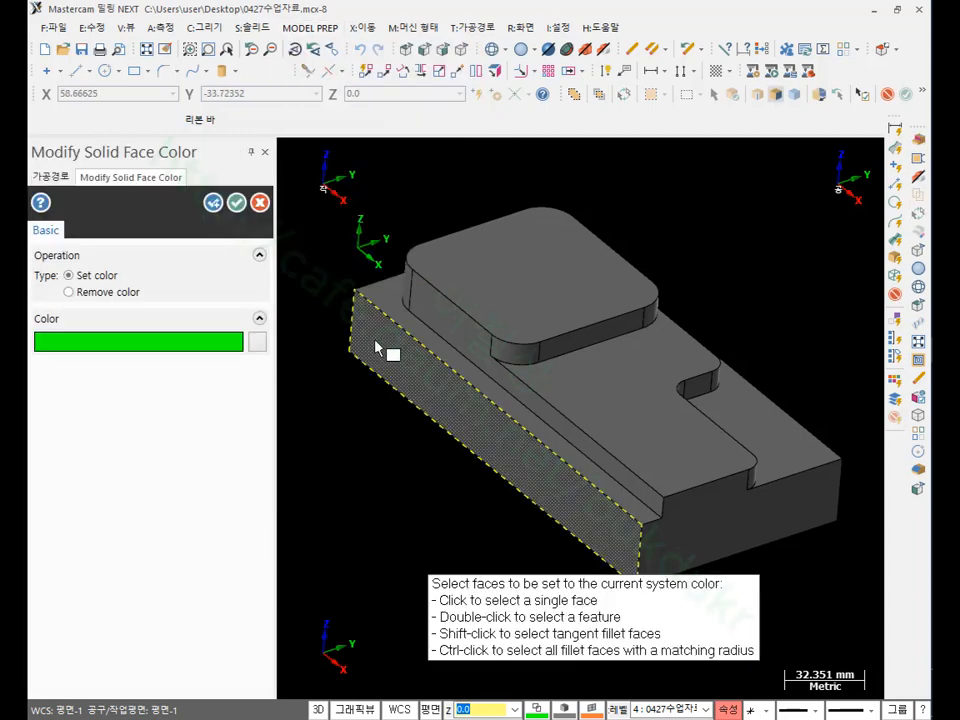
left_click(643, 430)
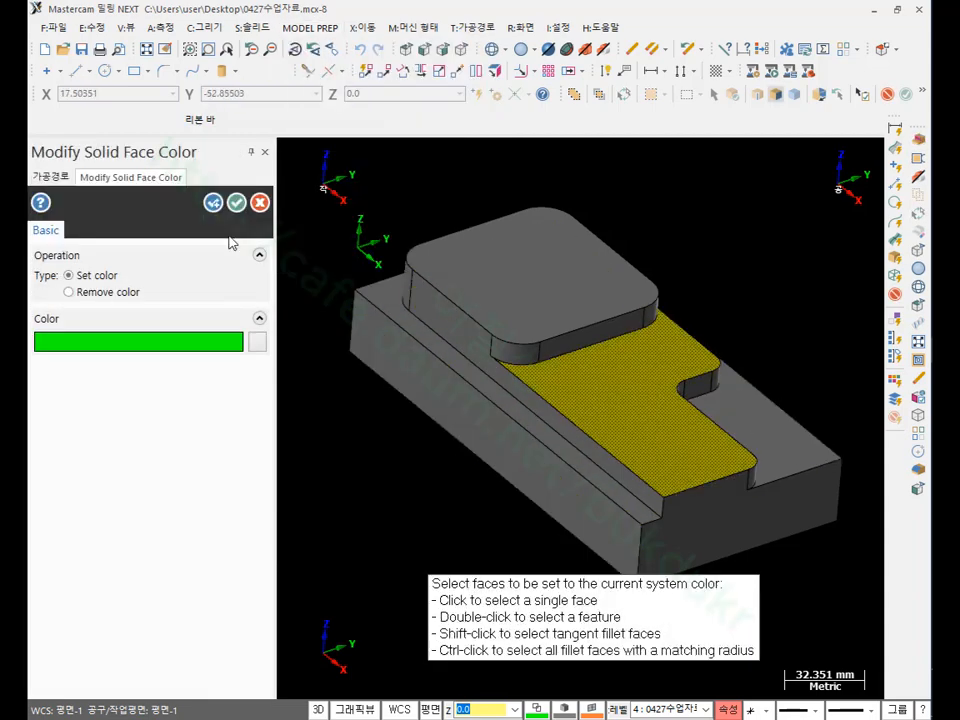
left_click(418, 333)
left_click(236, 202)
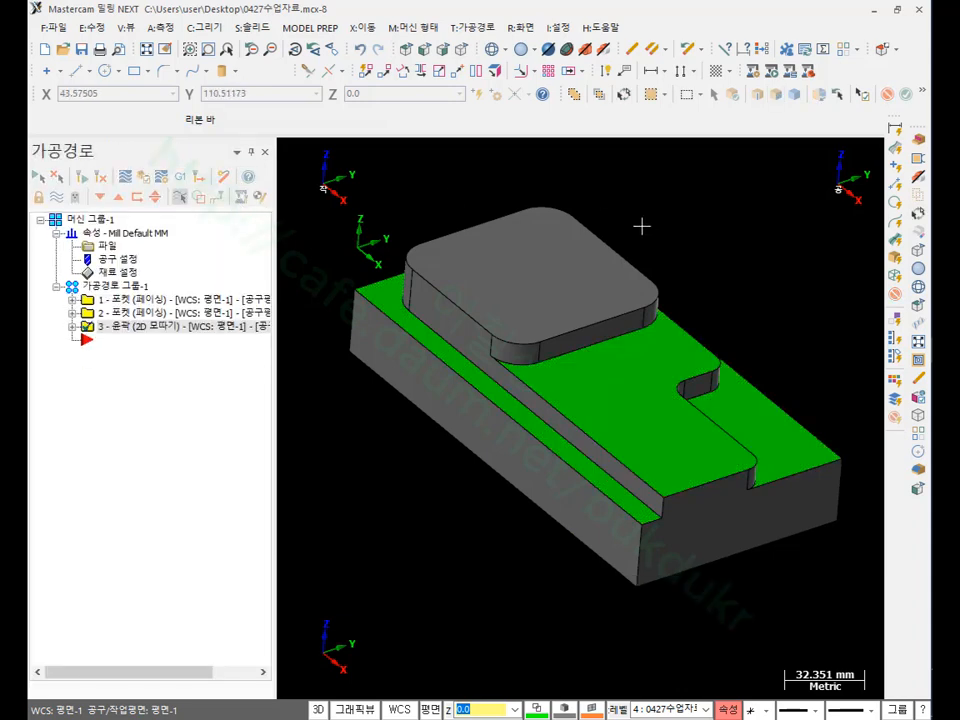
mouse_move(641, 223)
middle_mouse_down()
mouse_move(606, 236)
mouse_move(617, 233)
middle_mouse_up()
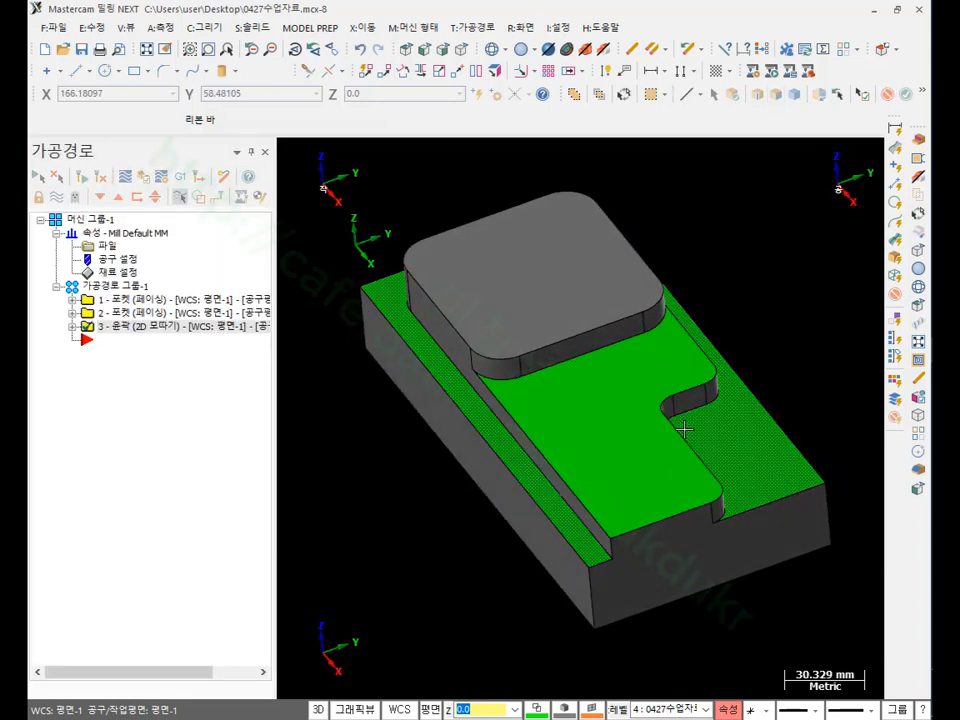
scroll(617, 233, "up", 2)
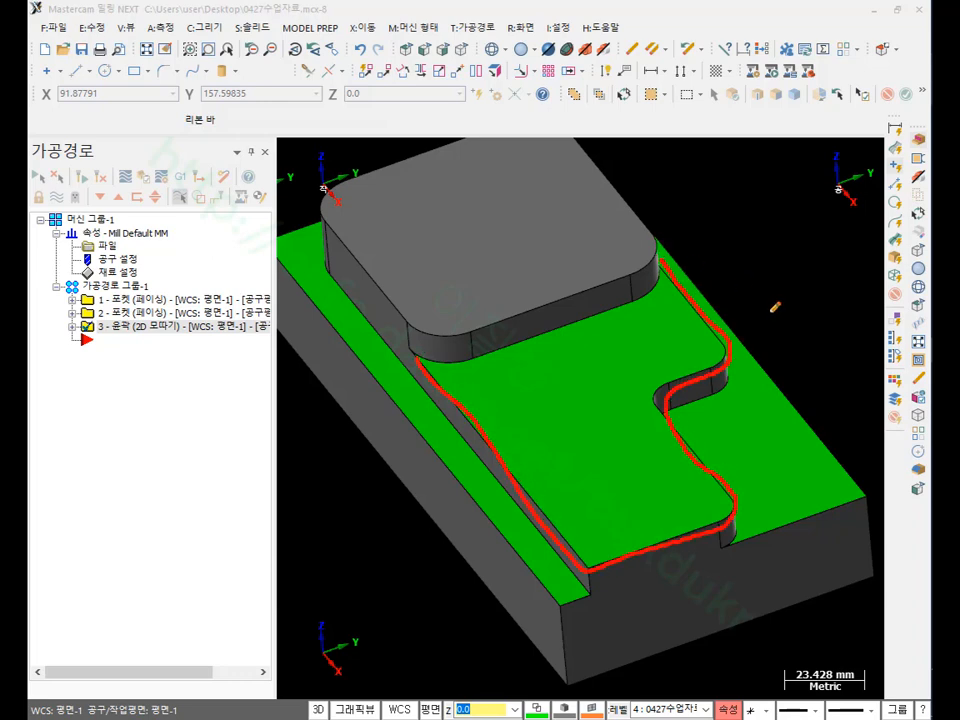
right_click(784, 242)
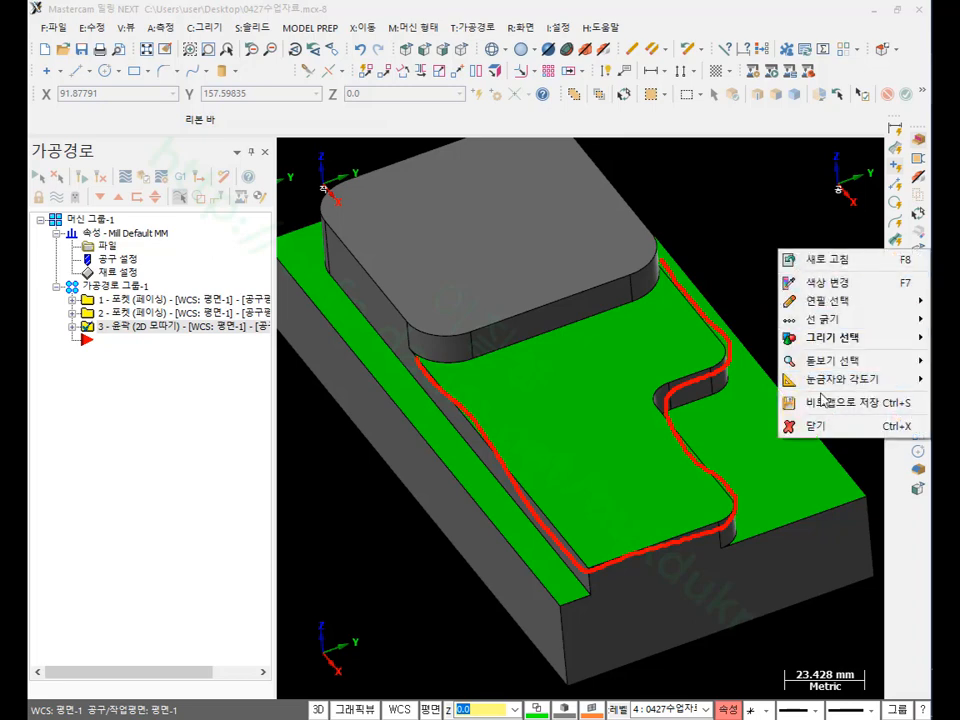
left_click(814, 422)
scroll(621, 300, "down", 2)
scroll(658, 282, "up", 1)
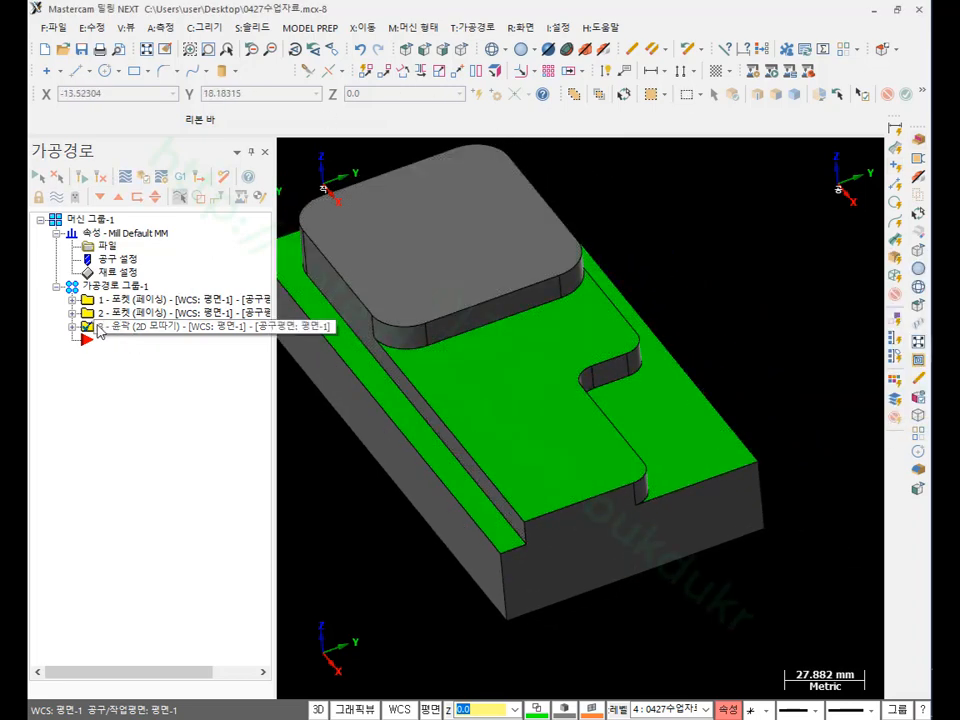
Step: Duplicate the 2D chamfer operation after the existing operations and open the copy's chain geometry
right_click_drag(130, 326, 100, 385)
left_click(157, 450)
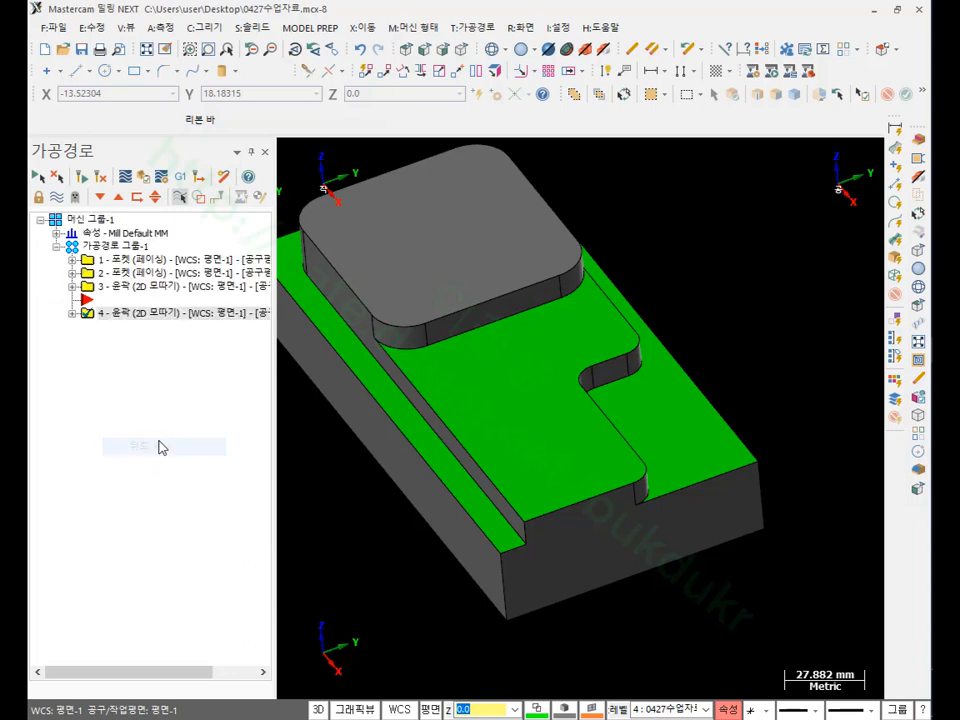
left_click(133, 354)
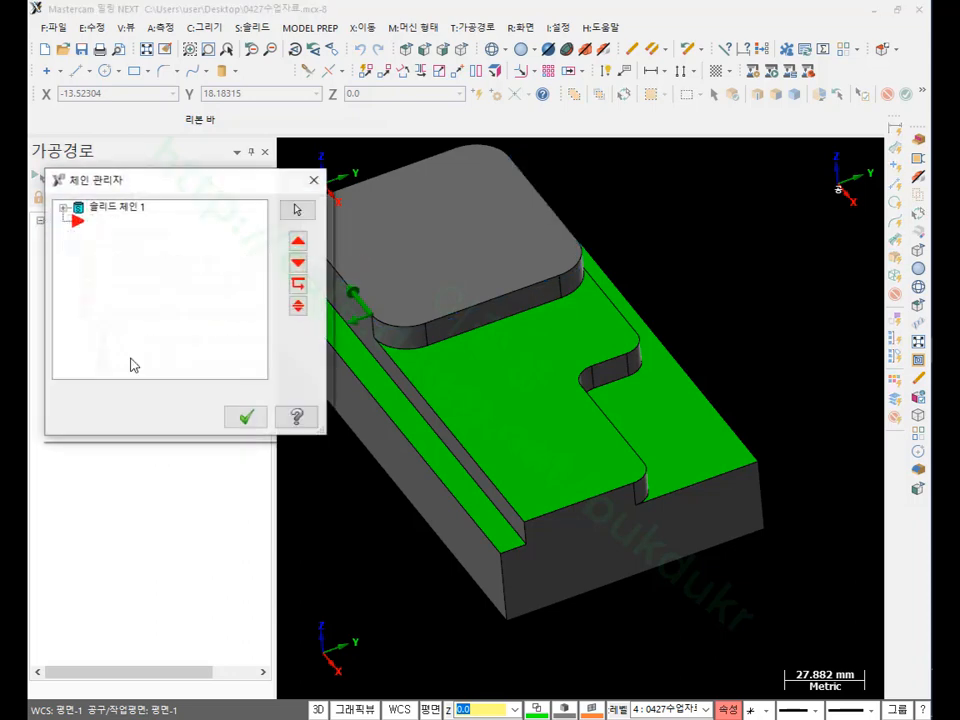
Step: Rechain the copy's geometry as a partial solid loop along the middle step's outer top edges, using its green top face as reference
right_click(110, 287)
left_click(188, 343)
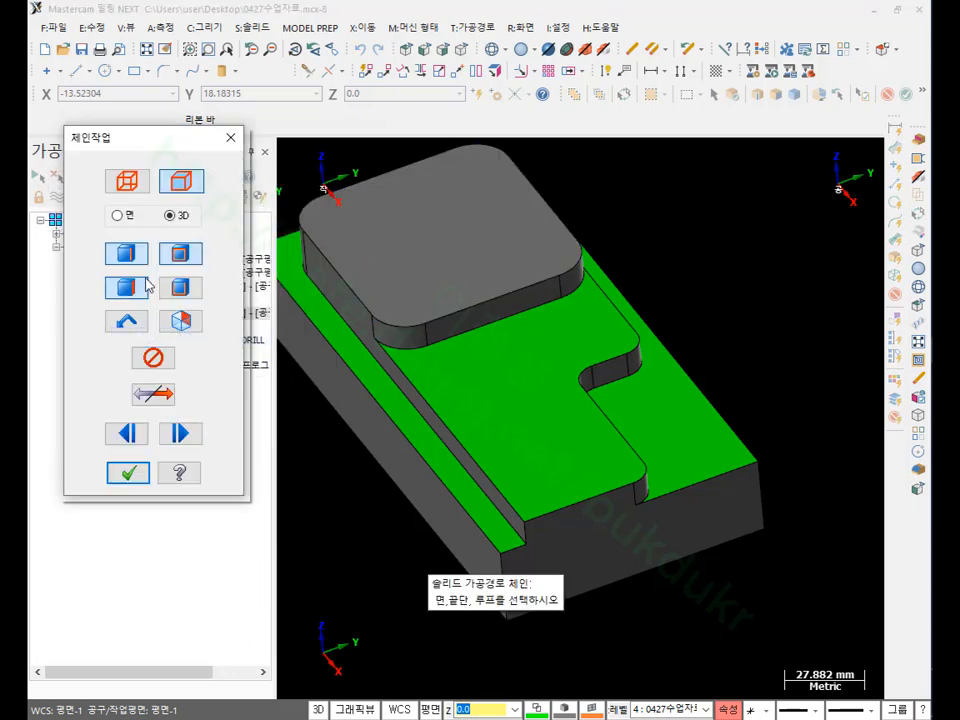
left_click(287, 347)
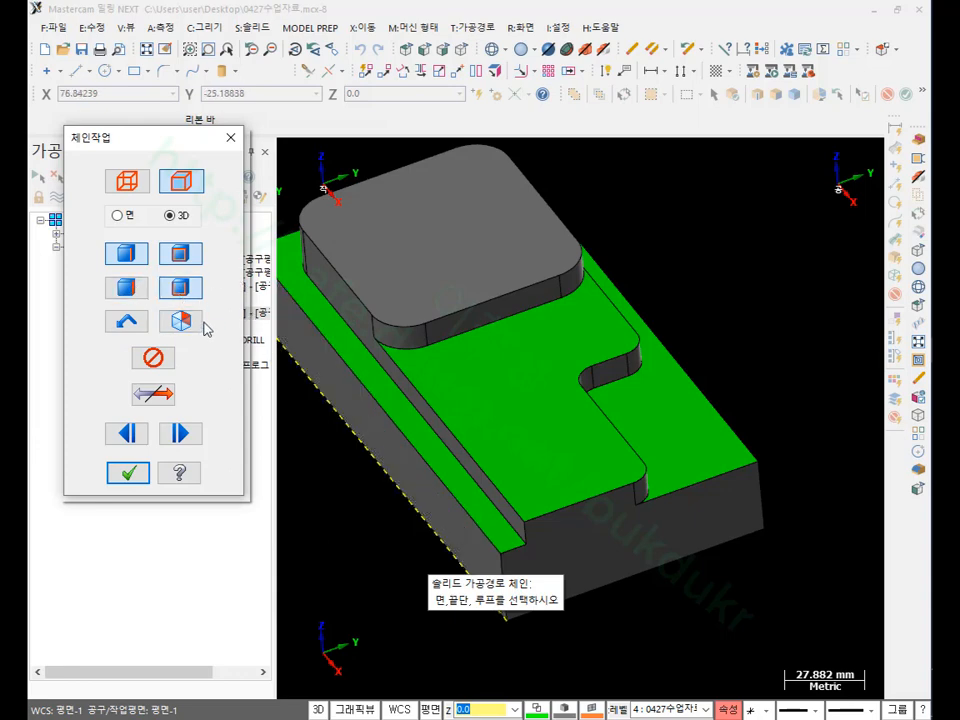
left_click(182, 288)
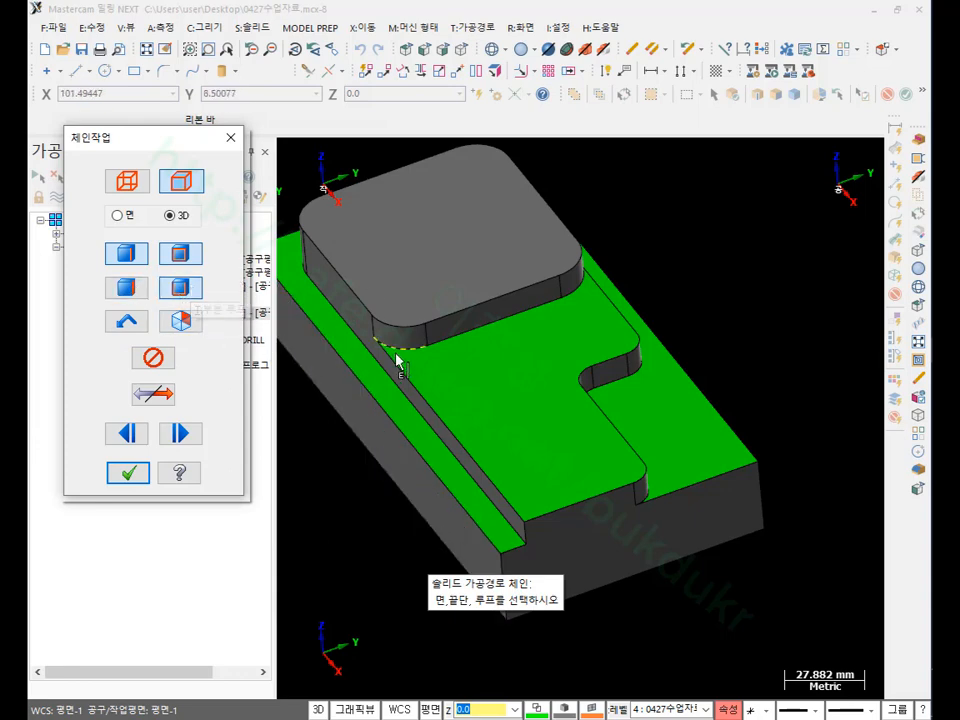
left_click(395, 362)
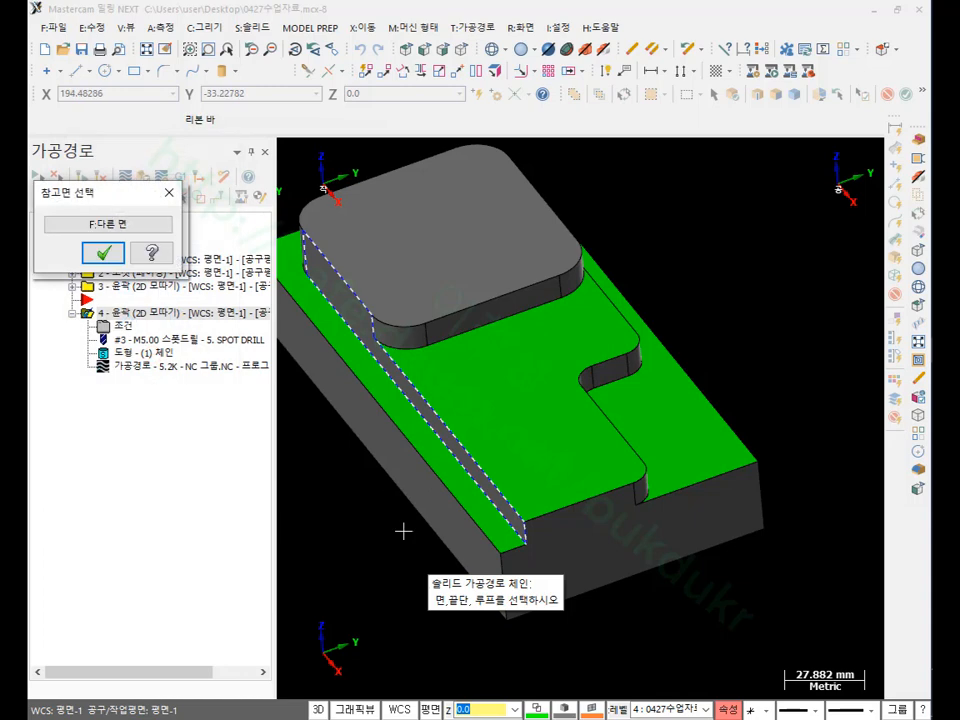
left_click(110, 224)
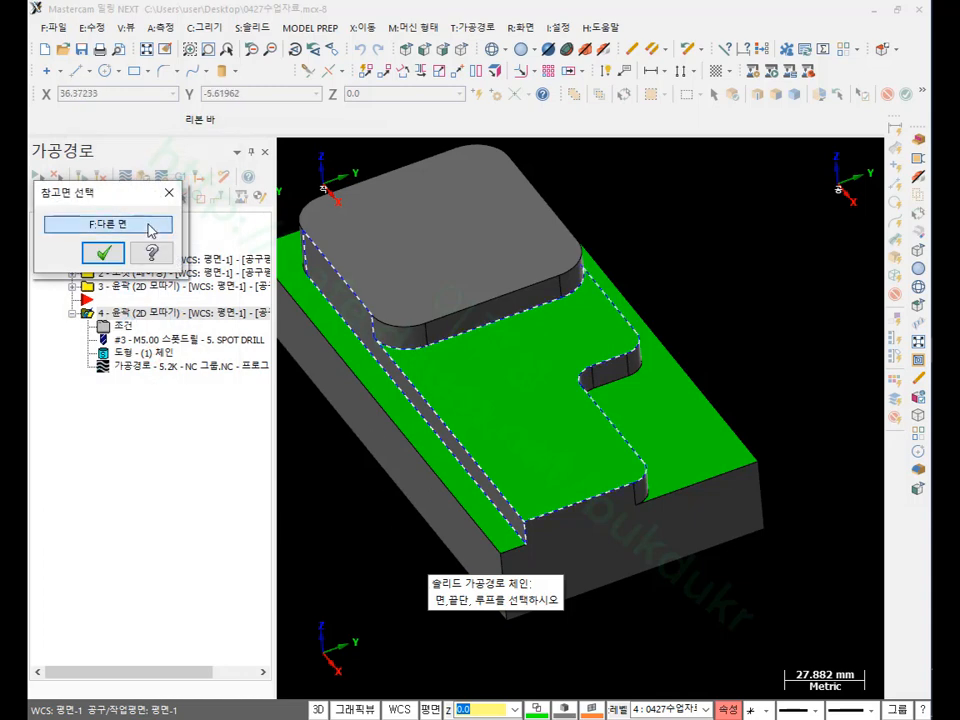
left_click(102, 254)
scroll(621, 249, "up", 5)
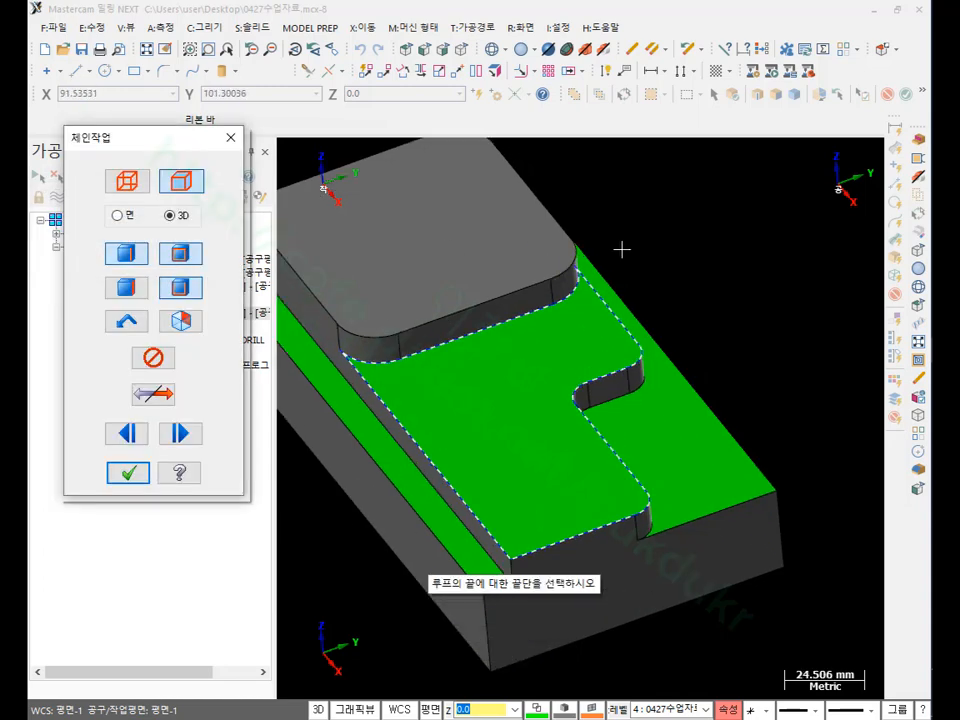
left_click(588, 345)
scroll(771, 231, "down", 5)
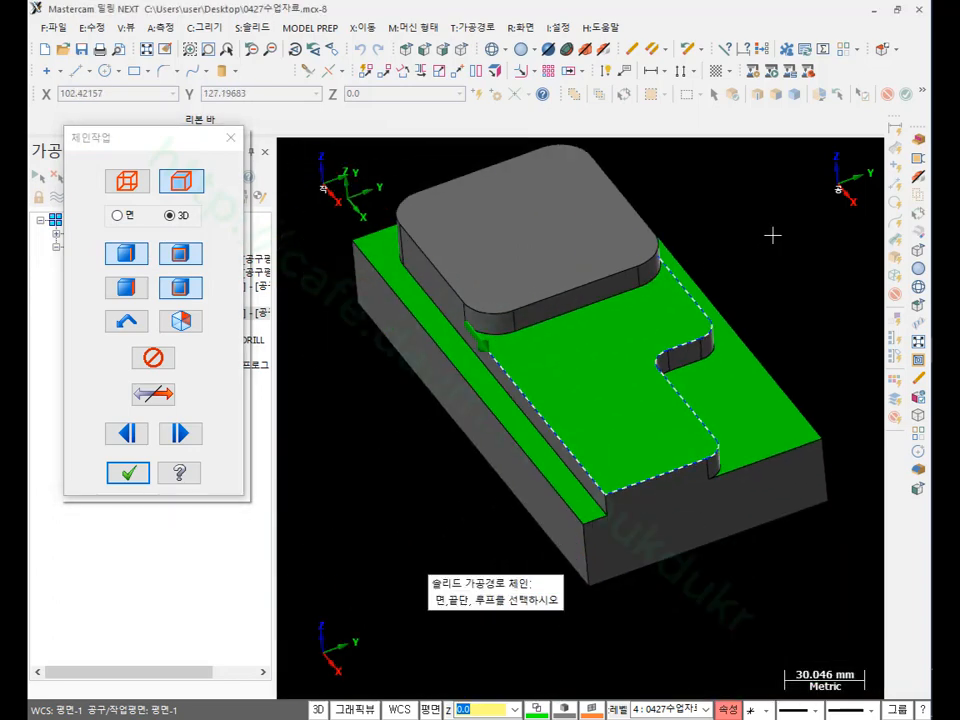
middle_click_drag(787, 233, 832, 237)
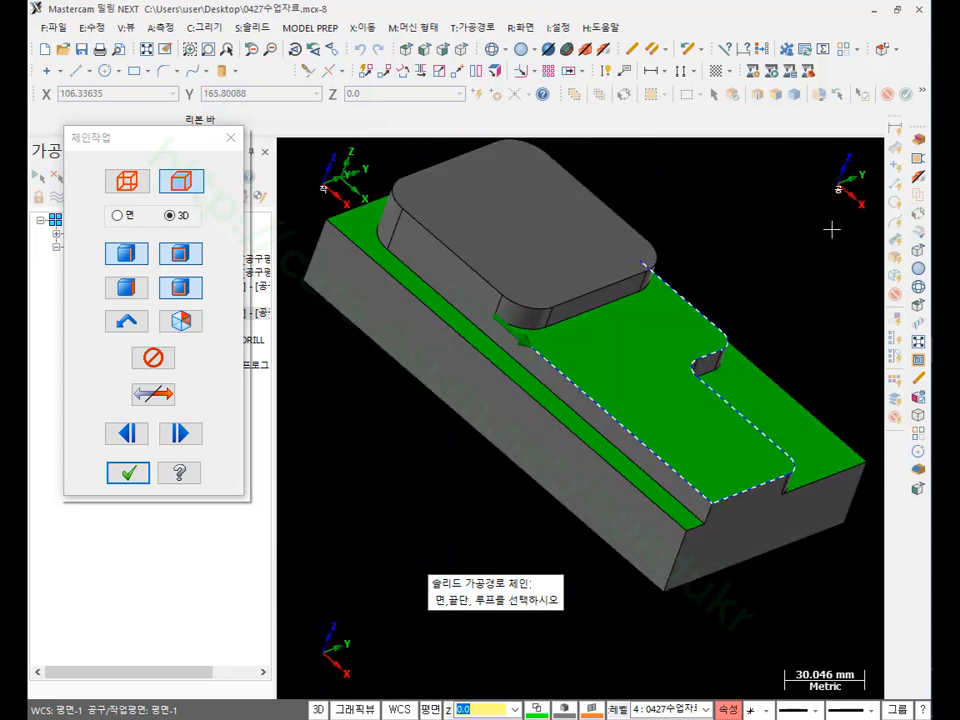
left_click(128, 472)
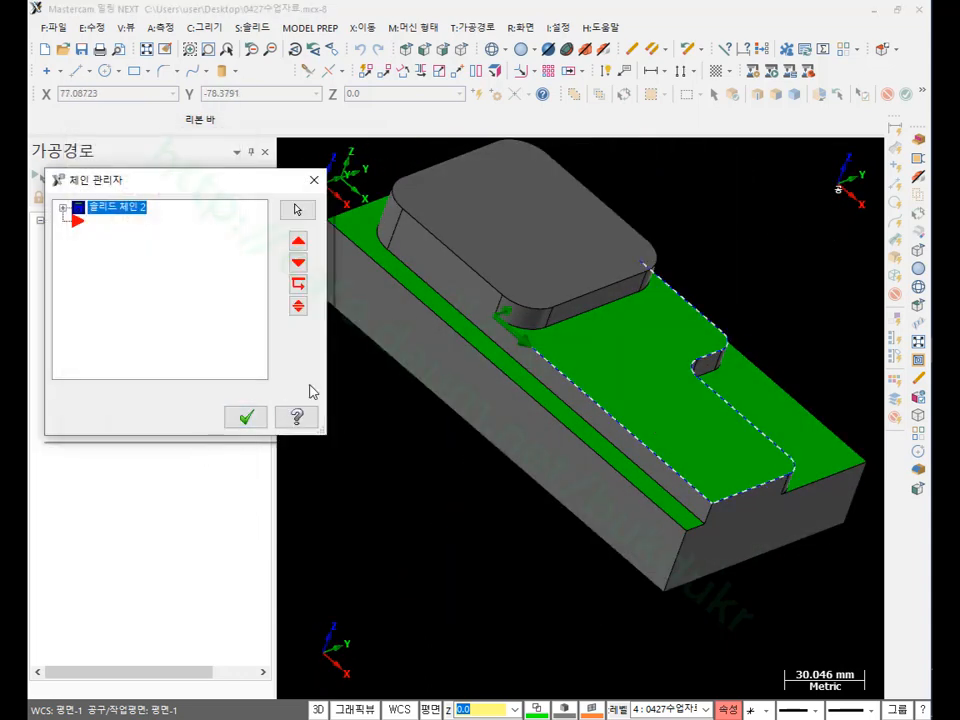
Step: Reverse the direction of the chain along the middle step's edge
scroll(552, 292, "up", 1)
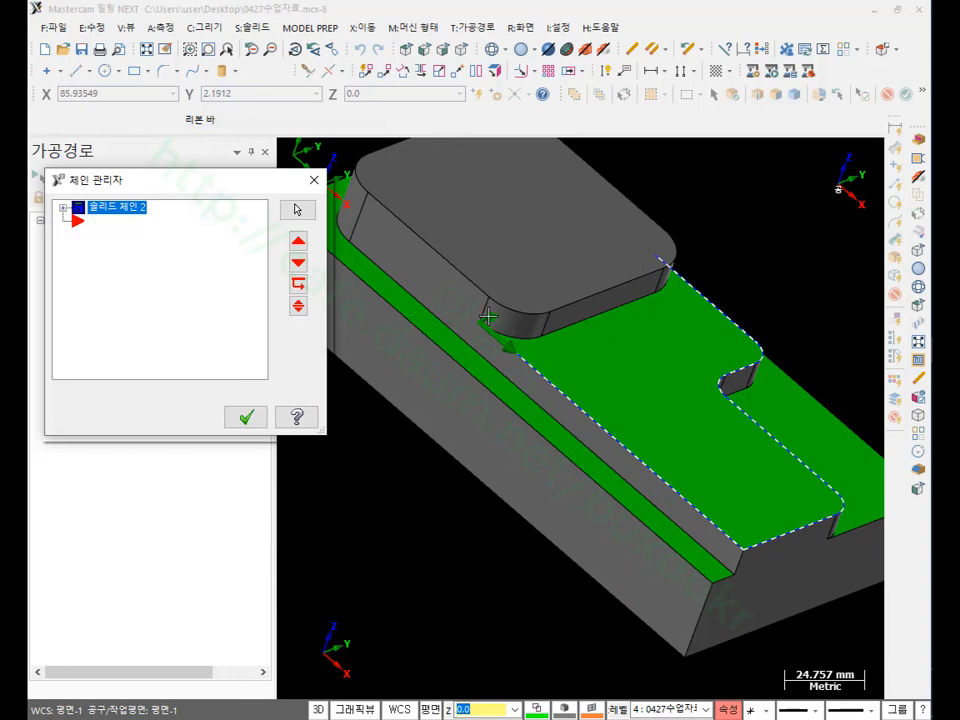
middle_click_drag(597, 289, 560, 315)
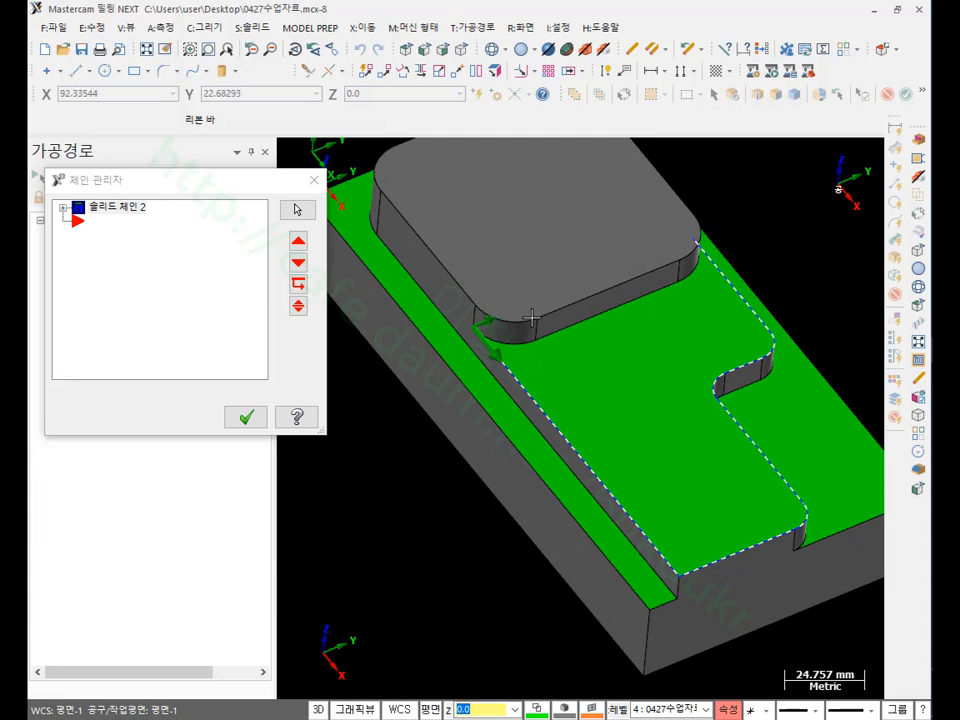
right_click(93, 211)
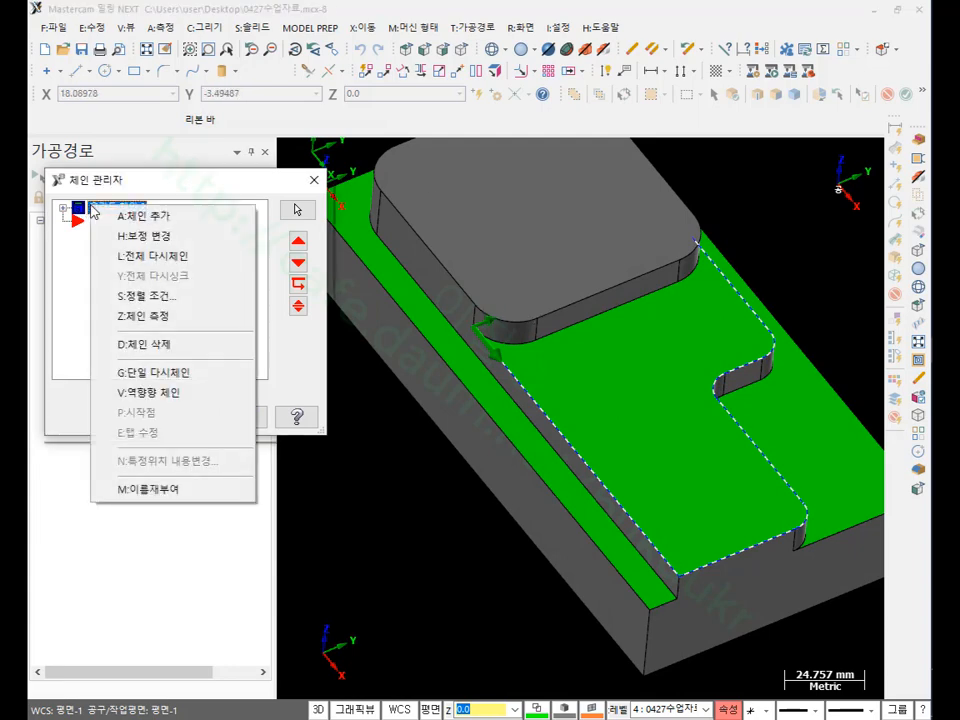
left_click(152, 393)
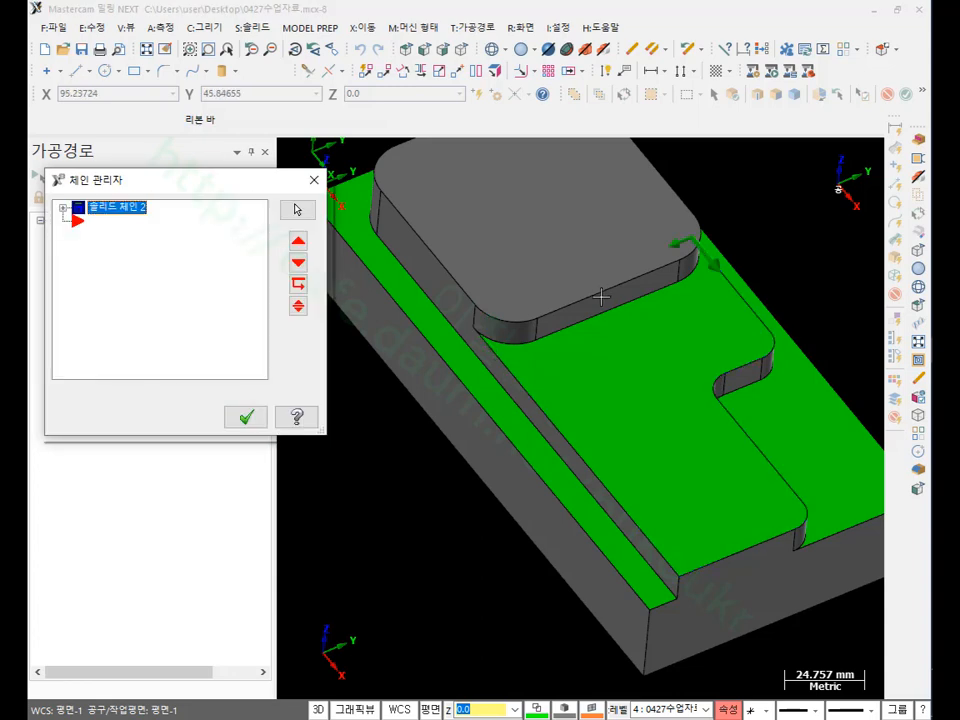
Step: Switch the chain's compensation side so the tool offsets to the outside of the middle step, and check the direction arrows
middle_click_drag(603, 297, 473, 356)
scroll(590, 363, "up", 1)
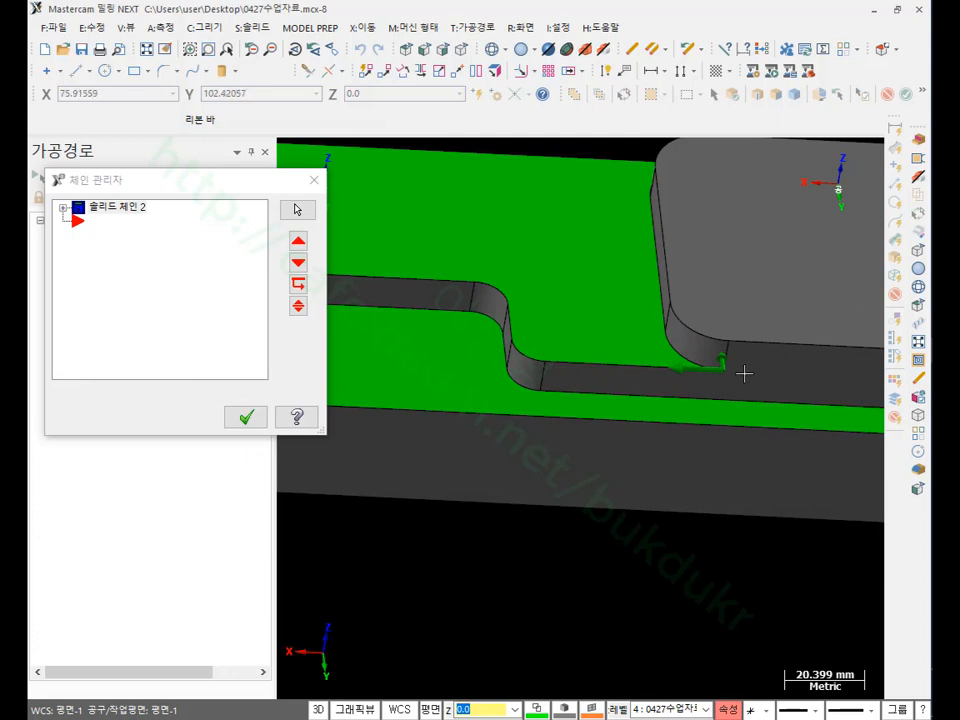
scroll(748, 394, "down", 2)
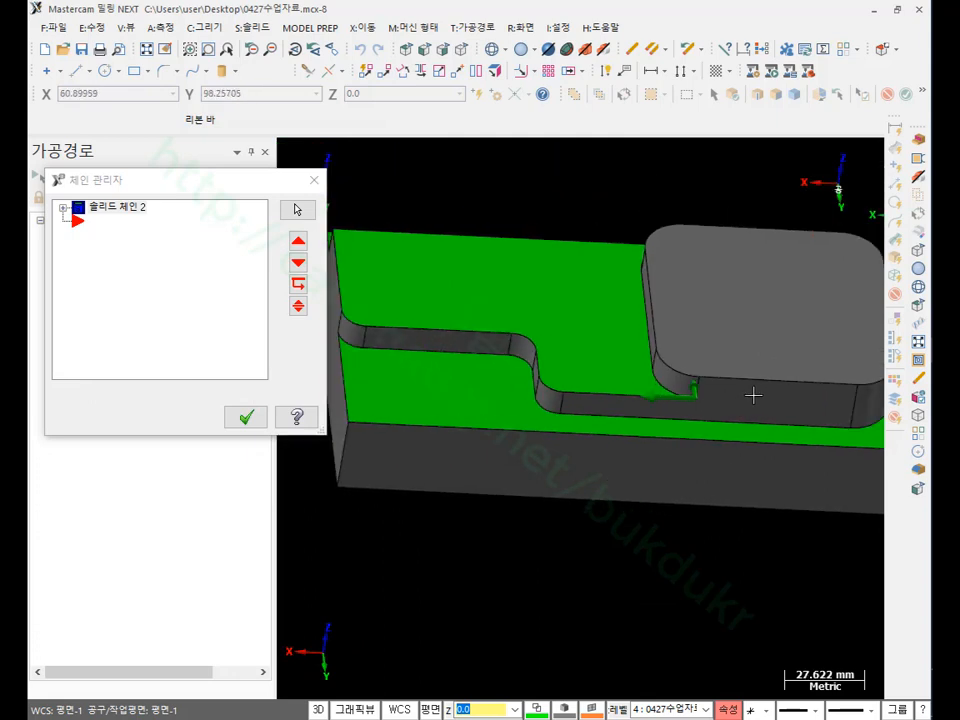
scroll(720, 396, "up", 1)
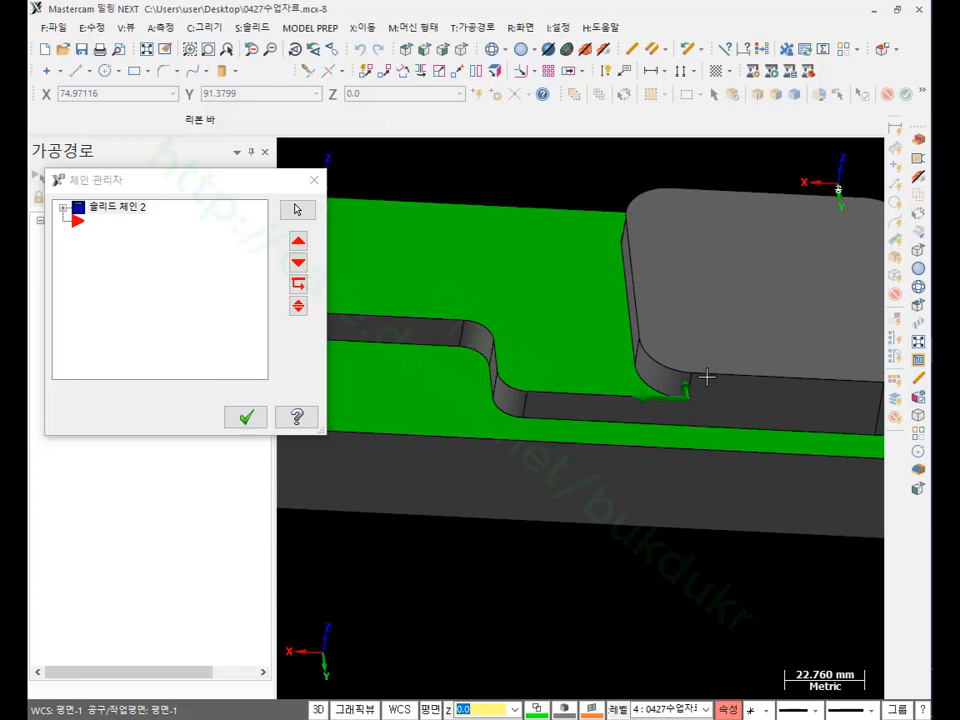
right_click(104, 210)
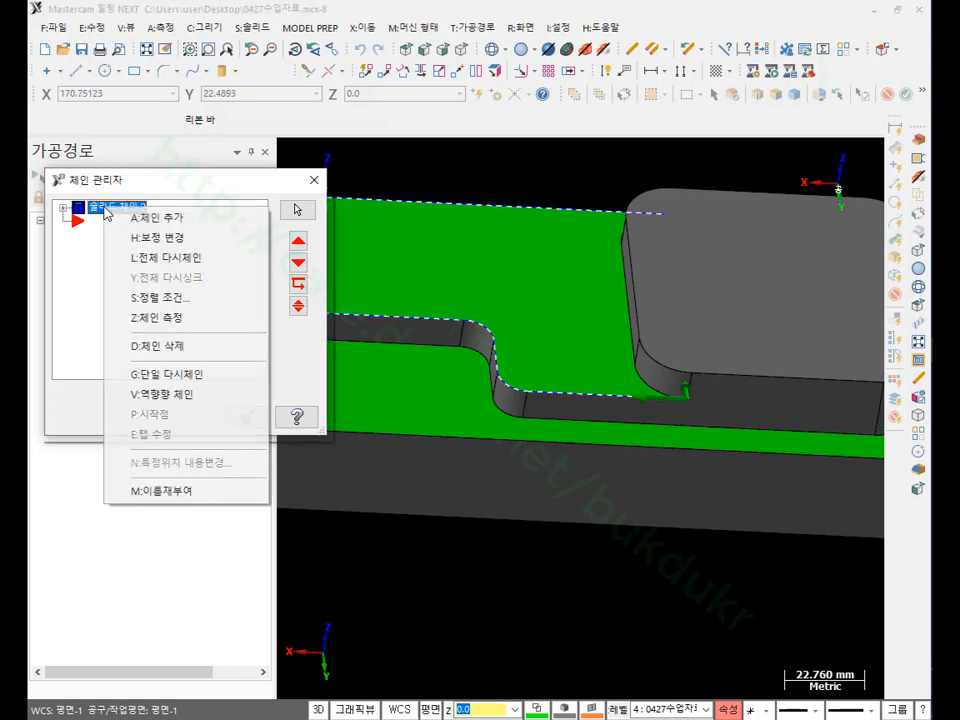
left_click(148, 239)
scroll(744, 414, "up", 2)
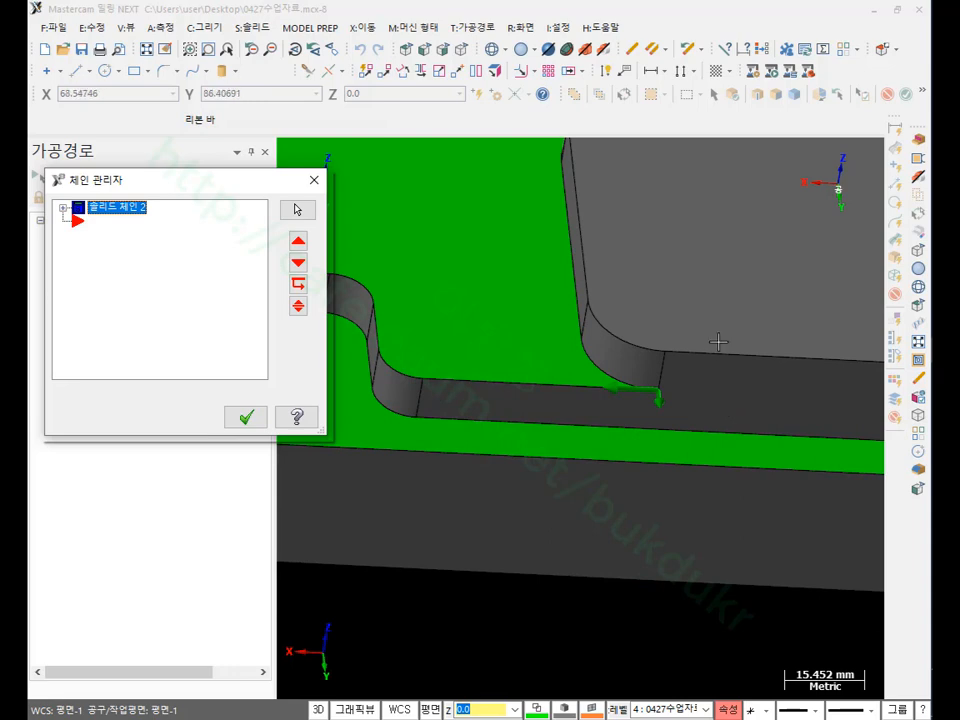
scroll(718, 339, "down", 2)
middle_click_drag(718, 339, 726, 366)
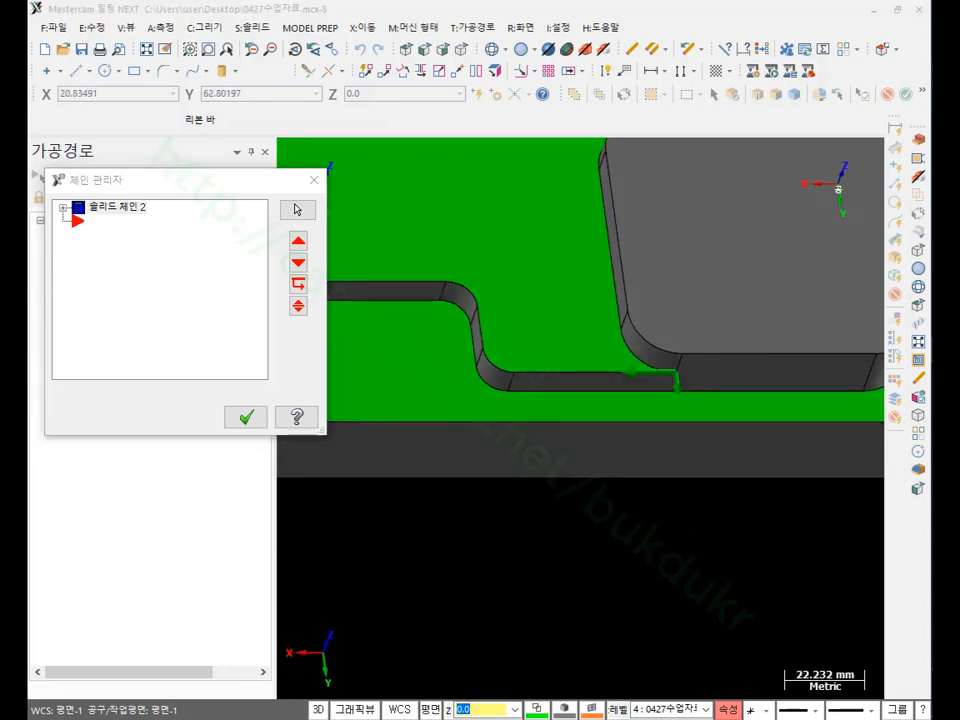
mouse_move(692, 359)
left_mouse_down()
mouse_move(672, 395)
mouse_move(688, 409)
mouse_move(649, 576)
mouse_move(720, 478)
mouse_move(732, 248)
left_mouse_up()
mouse_move(650, 323)
left_mouse_down()
mouse_move(632, 572)
mouse_move(640, 566)
left_mouse_up()
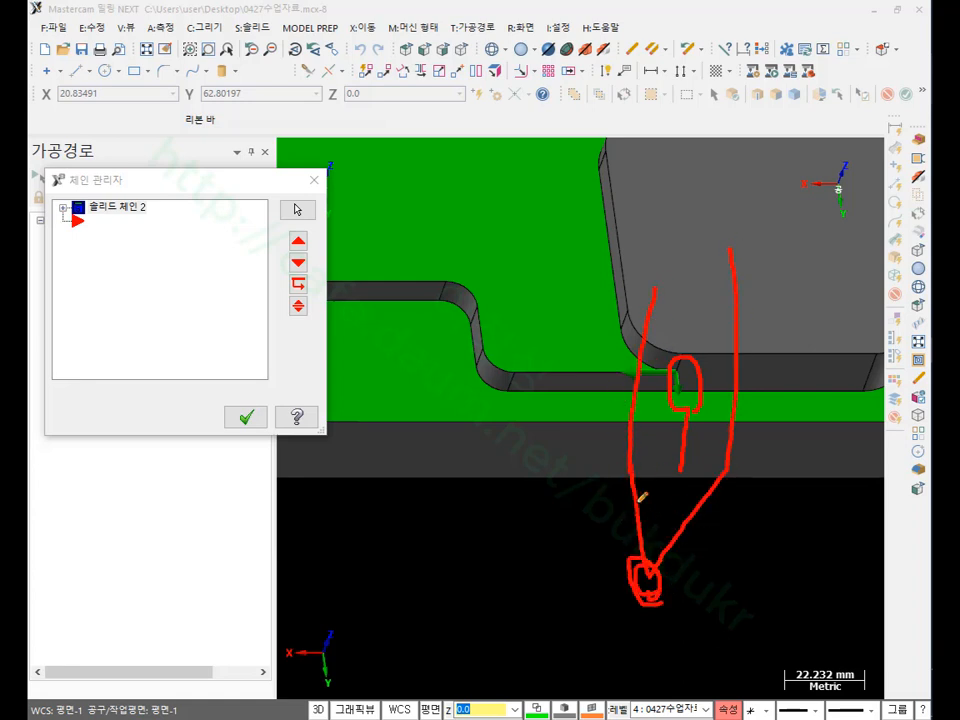
left_click_drag(636, 503, 494, 489)
left_click_drag(636, 497, 592, 684)
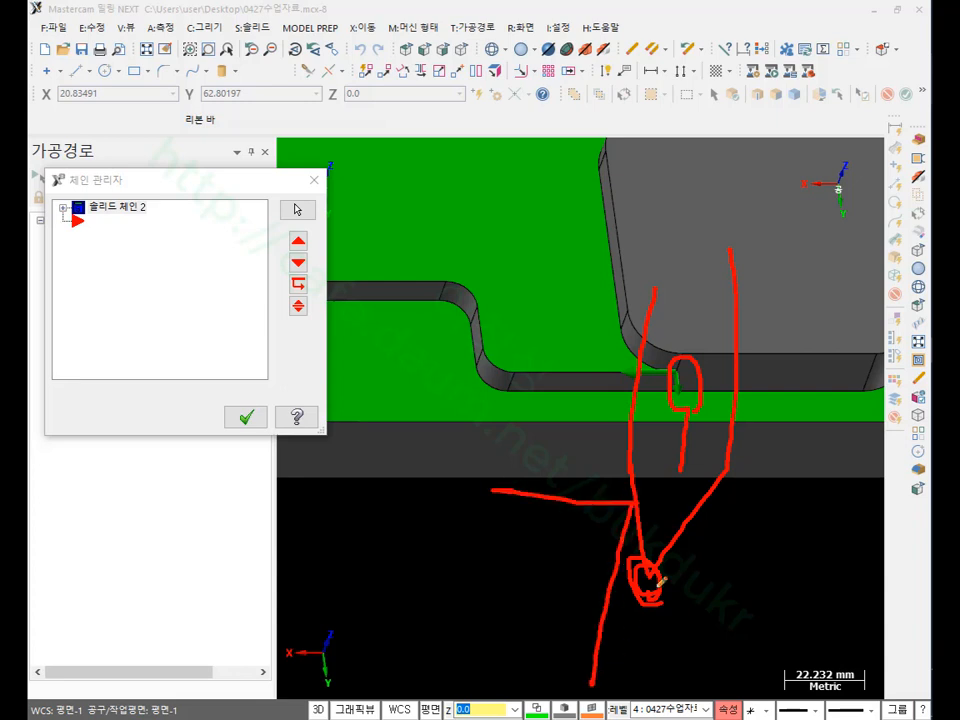
left_click_drag(662, 581, 640, 568)
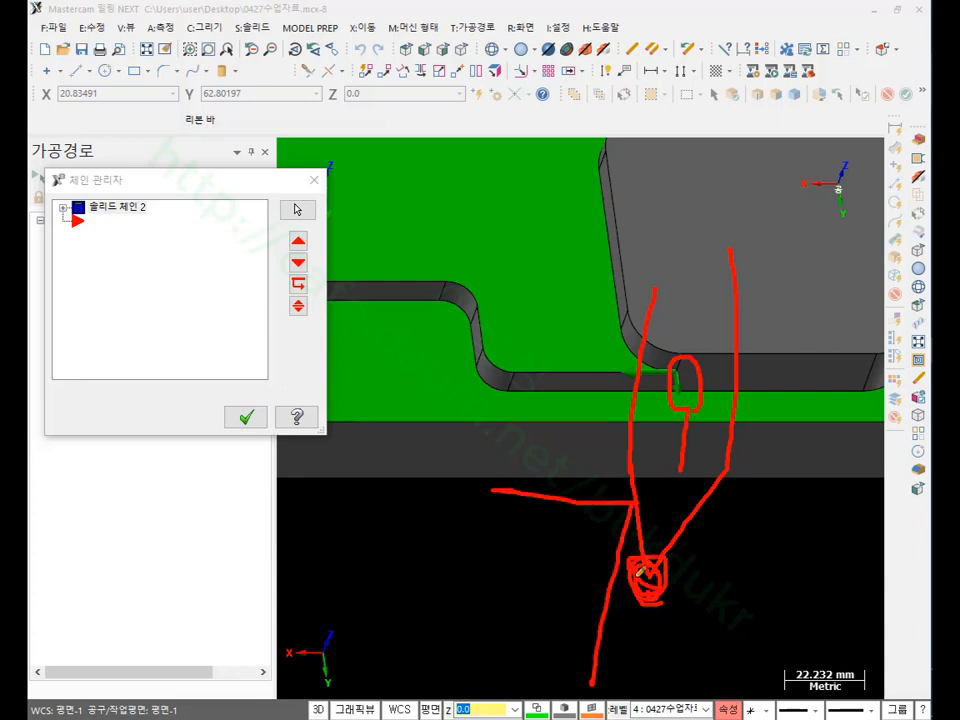
right_click(532, 353)
left_click(580, 533)
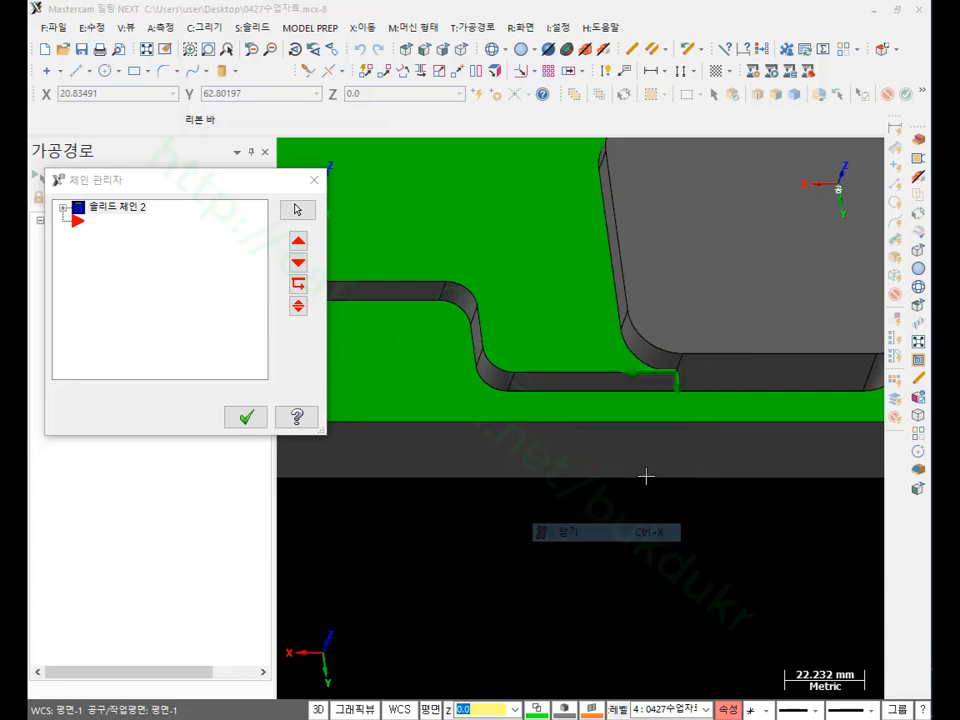
Step: Accept the rechained edge, check the copied chamfer's cut parameters and regenerate its toolpath
left_click(245, 417)
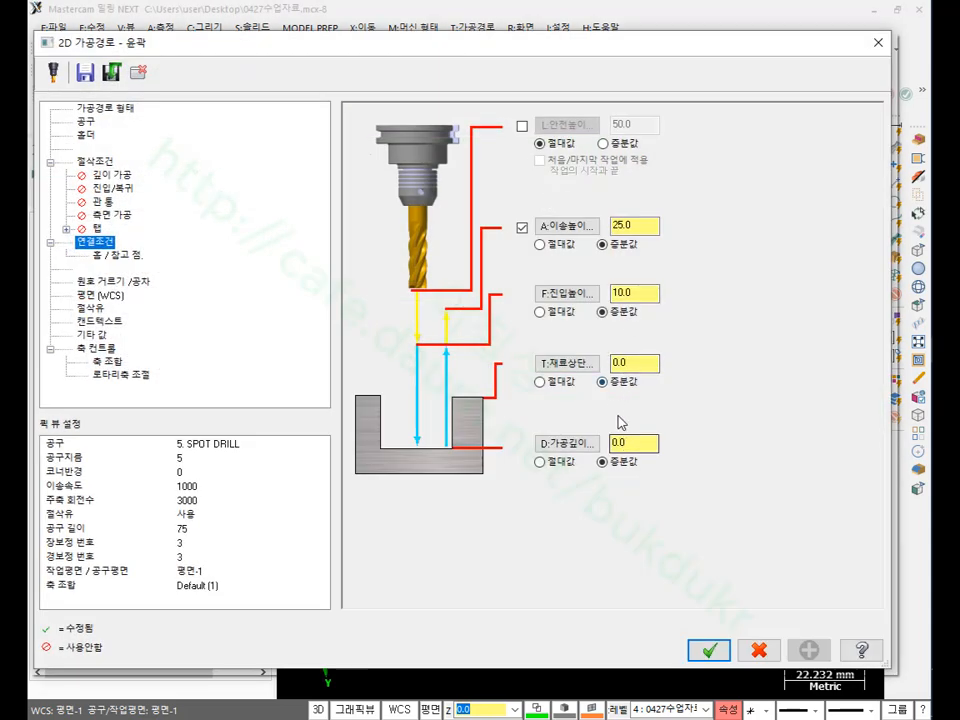
left_click(100, 162)
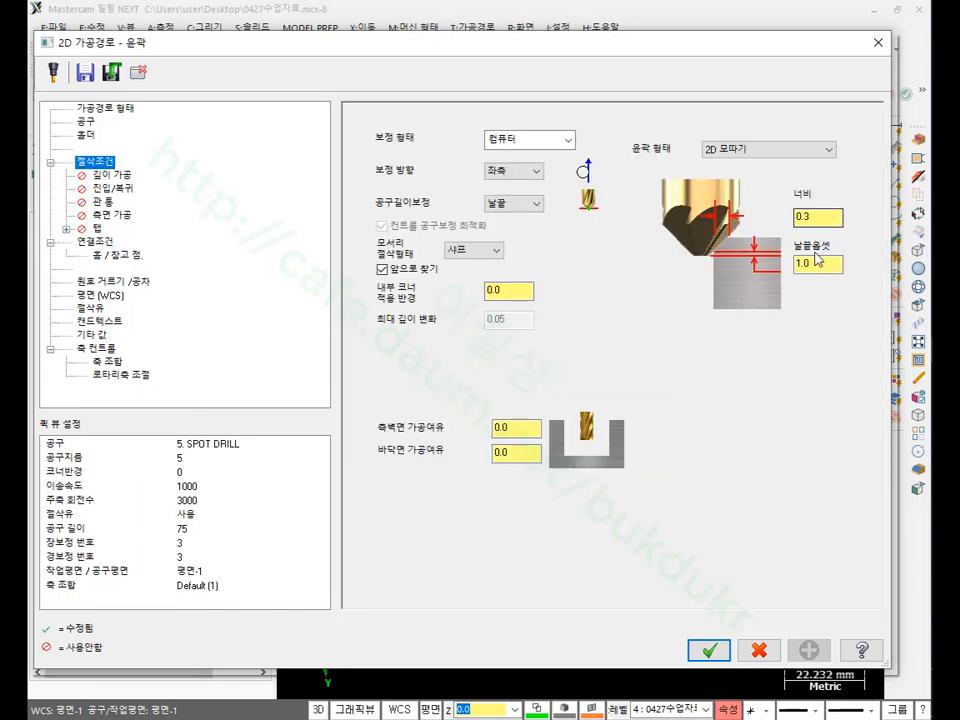
left_click(708, 649)
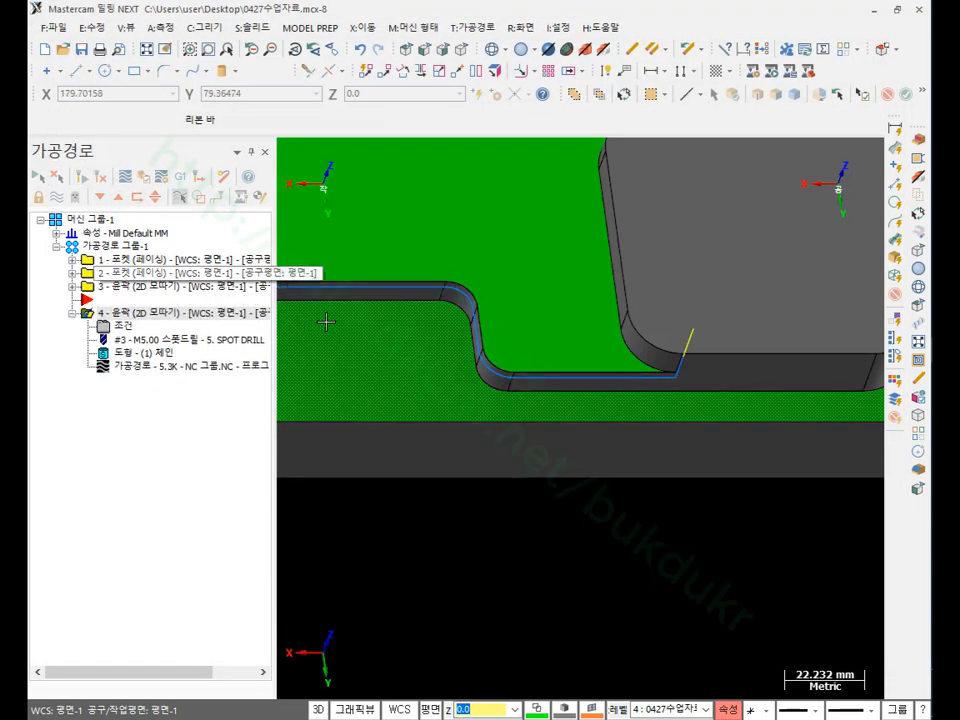
Step: Run a Verify simulation of the copied chamfer and inspect the cut where the chain meets the upper step's rounded corner
left_click(158, 180)
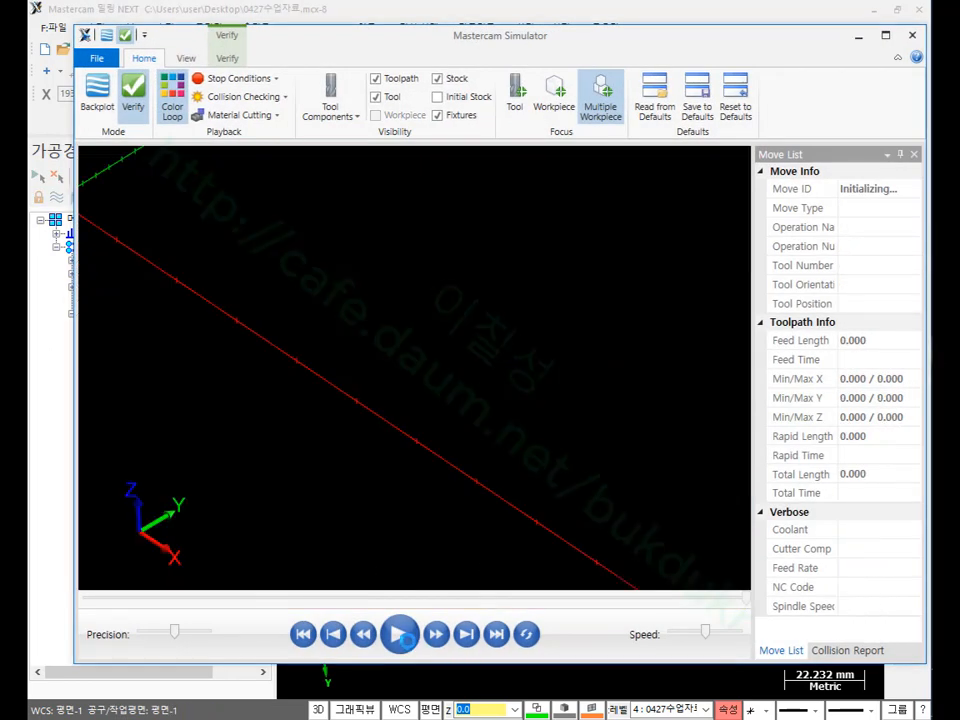
left_click(400, 634)
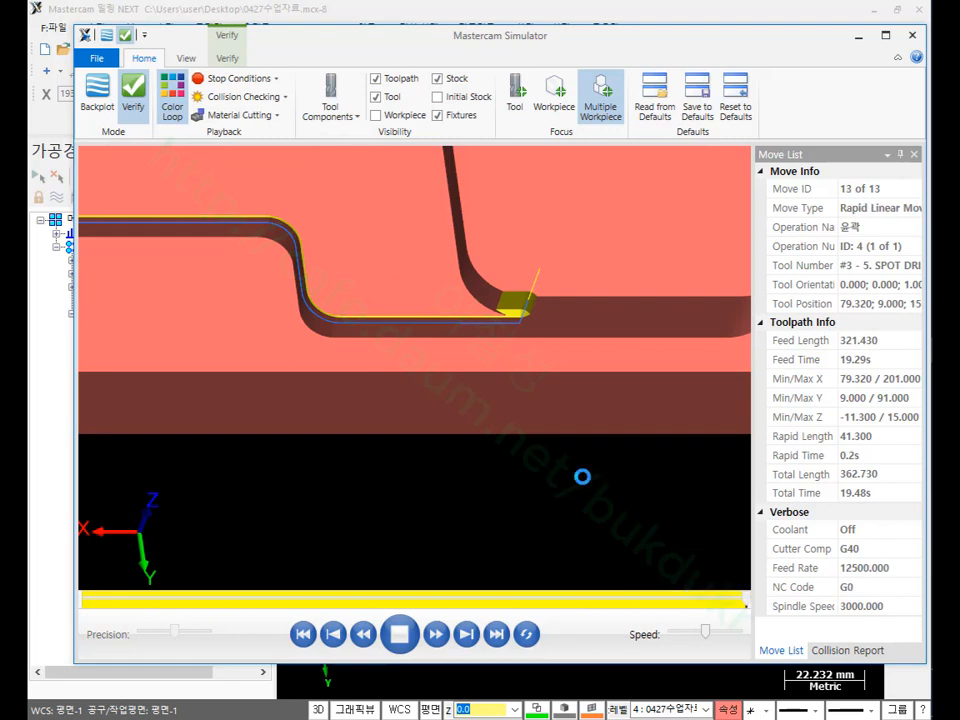
middle_click_drag(556, 507, 545, 352)
scroll(510, 328, "up", 6)
middle_click_drag(498, 322, 454, 221)
scroll(454, 221, "down", 5)
middle_click_drag(519, 441, 482, 443)
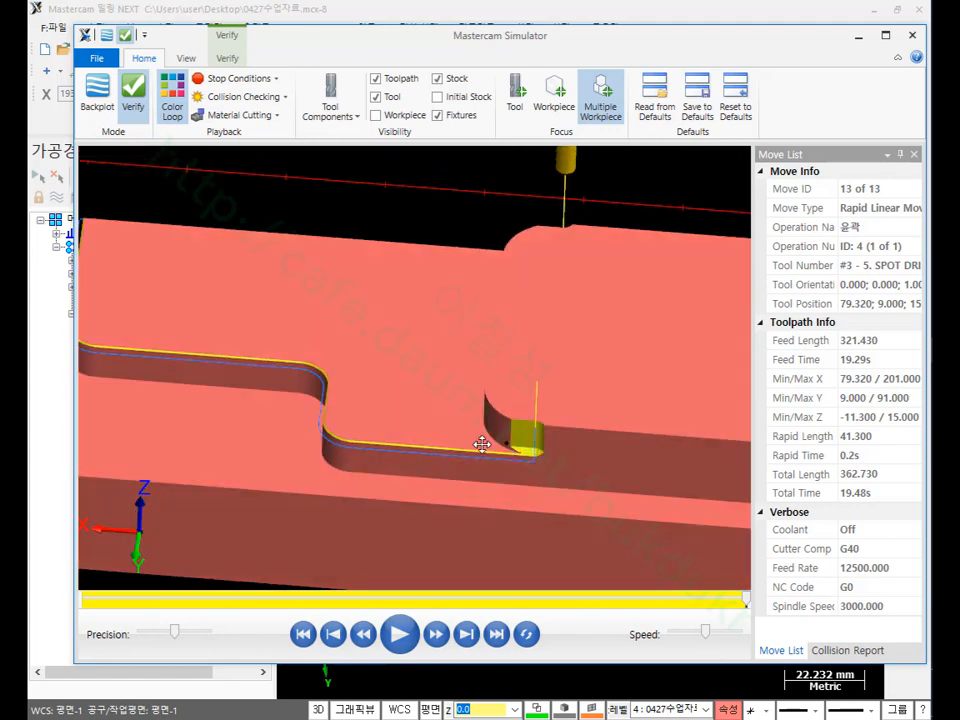
scroll(532, 459, "up", 10)
scroll(535, 459, "down", 4)
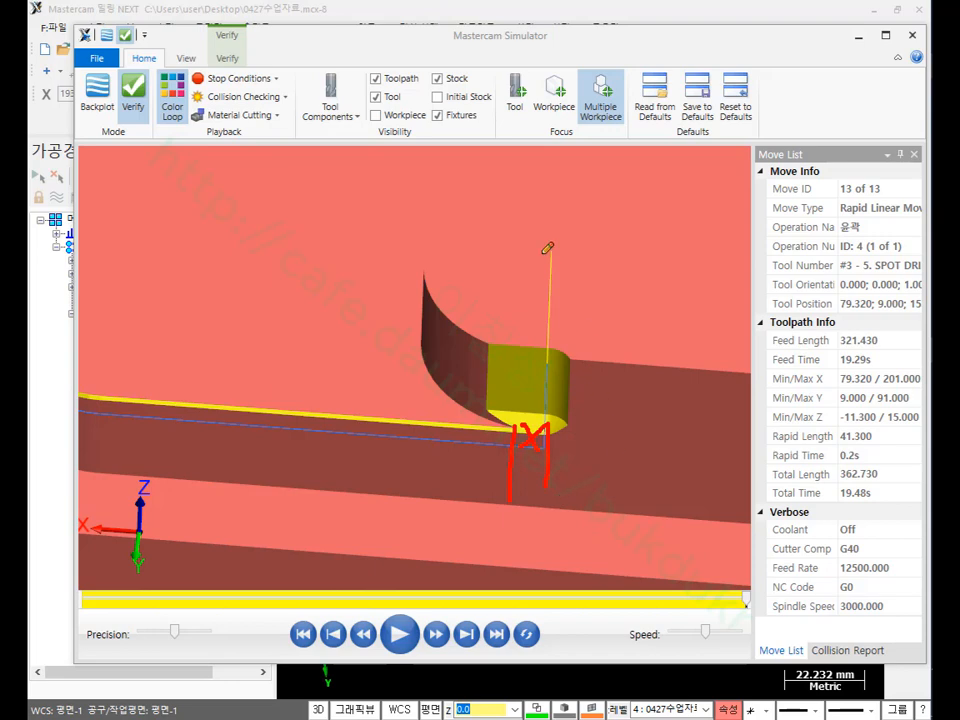
mouse_move(553, 218)
left_mouse_down()
mouse_move(580, 292)
mouse_move(596, 214)
mouse_move(623, 299)
left_mouse_up()
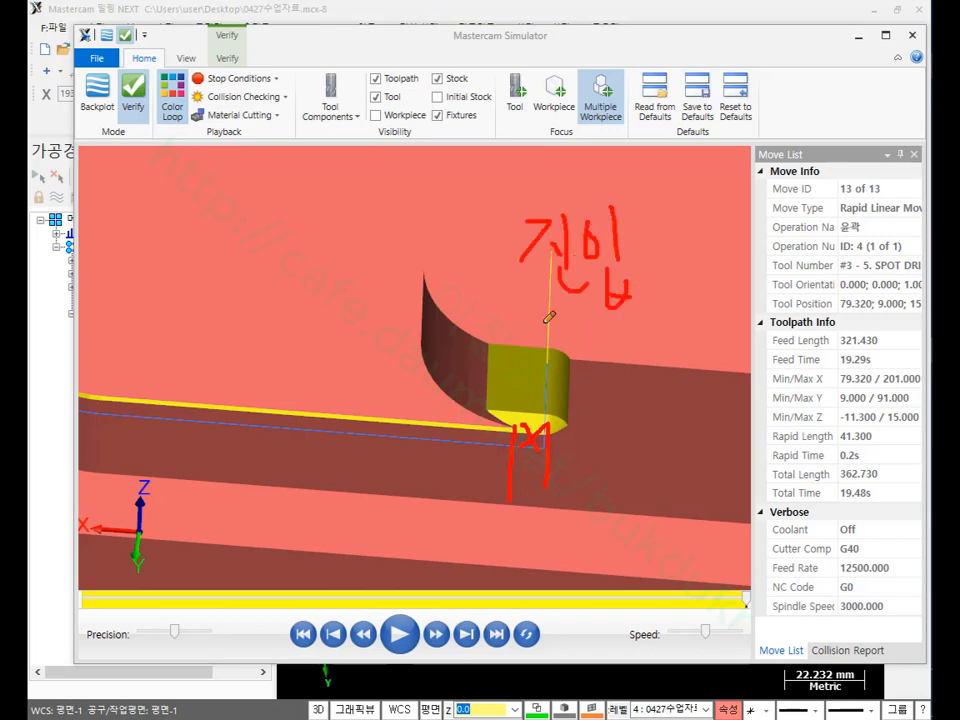
left_click_drag(545, 322, 652, 324)
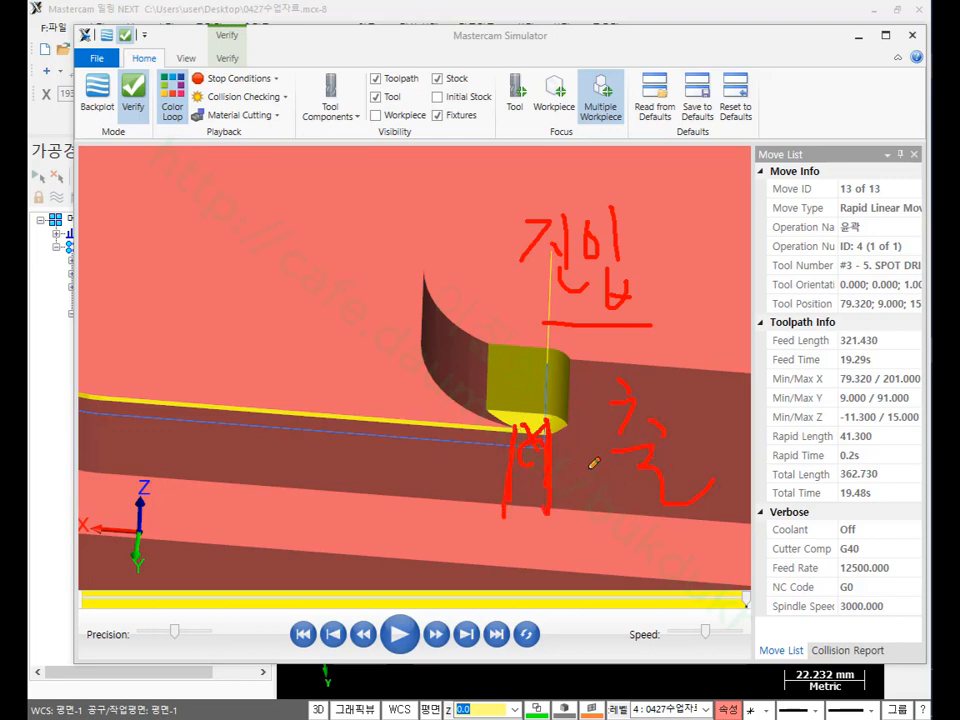
right_click(716, 302)
left_click(755, 478)
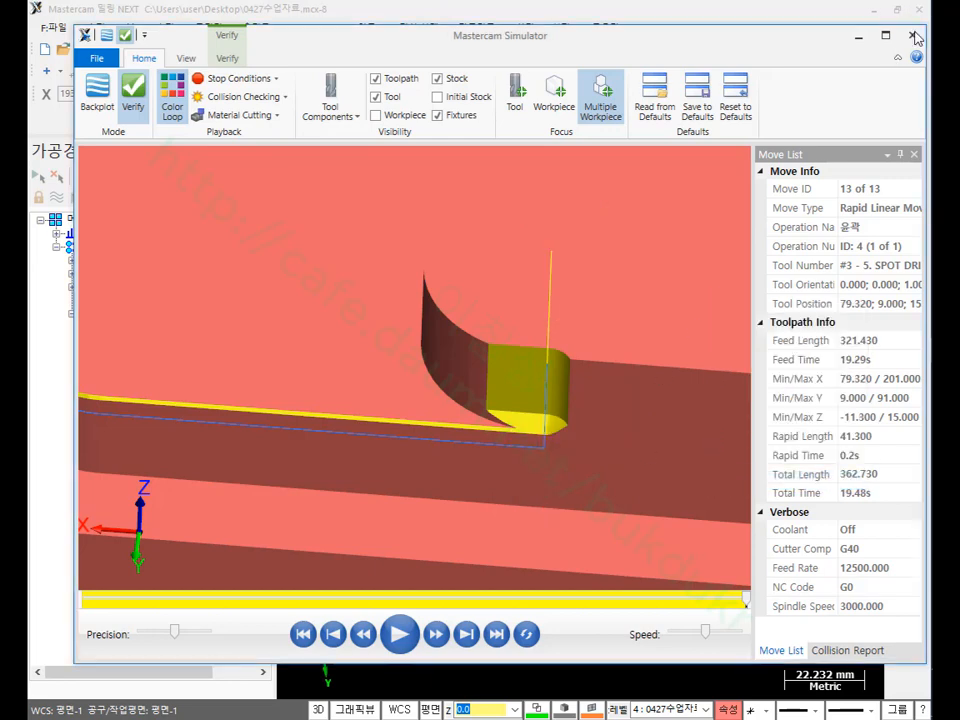
Step: Close the simulation and enable lead in/out in the copied chamfer's parameters
left_click(827, 17)
left_click(122, 327)
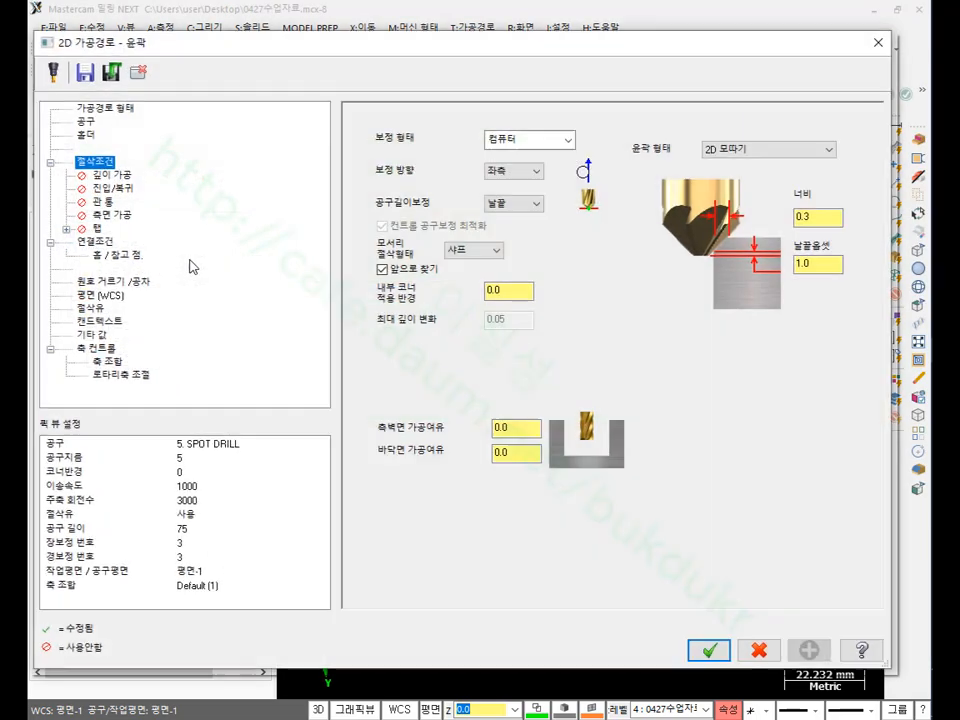
left_click(117, 188)
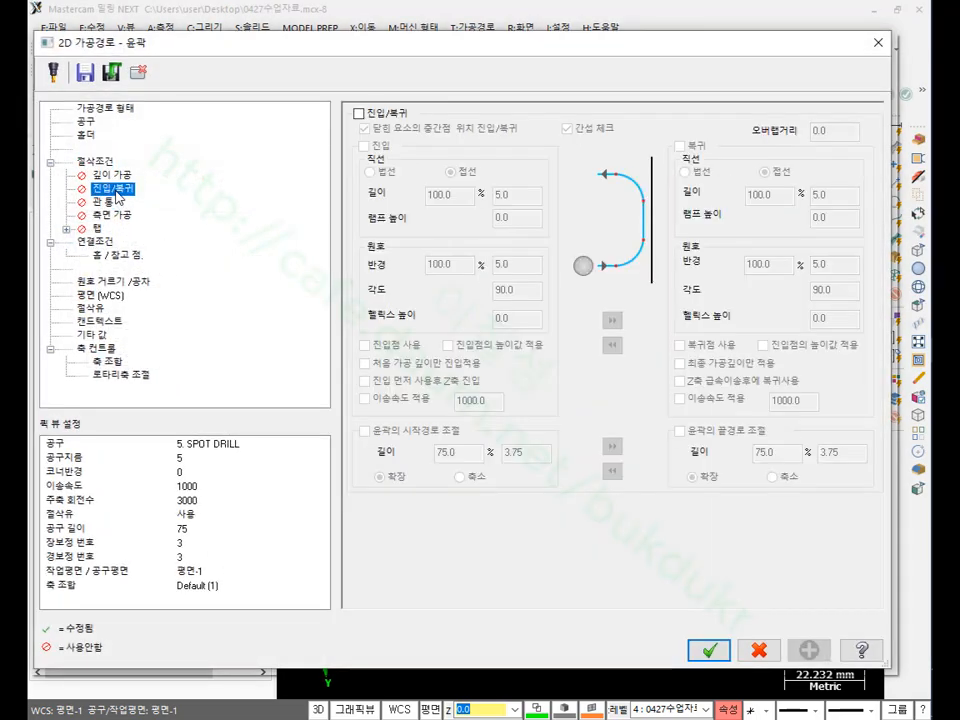
left_click(362, 114)
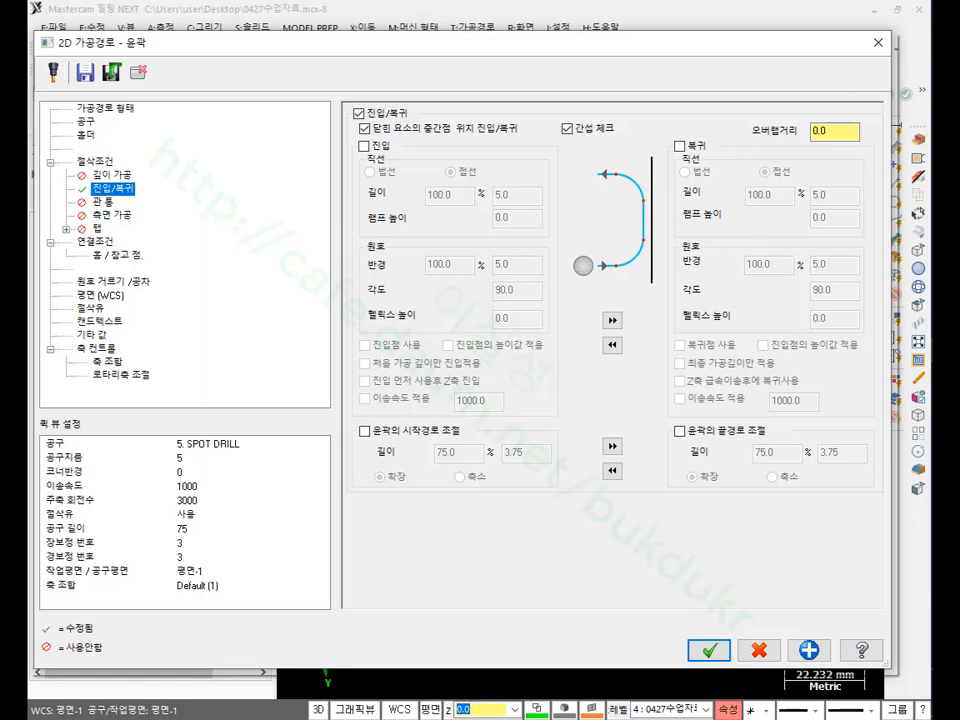
mouse_move(495, 520)
left_mouse_down()
mouse_move(321, 443)
mouse_move(589, 407)
mouse_move(882, 413)
mouse_move(806, 493)
mouse_move(427, 497)
left_mouse_up()
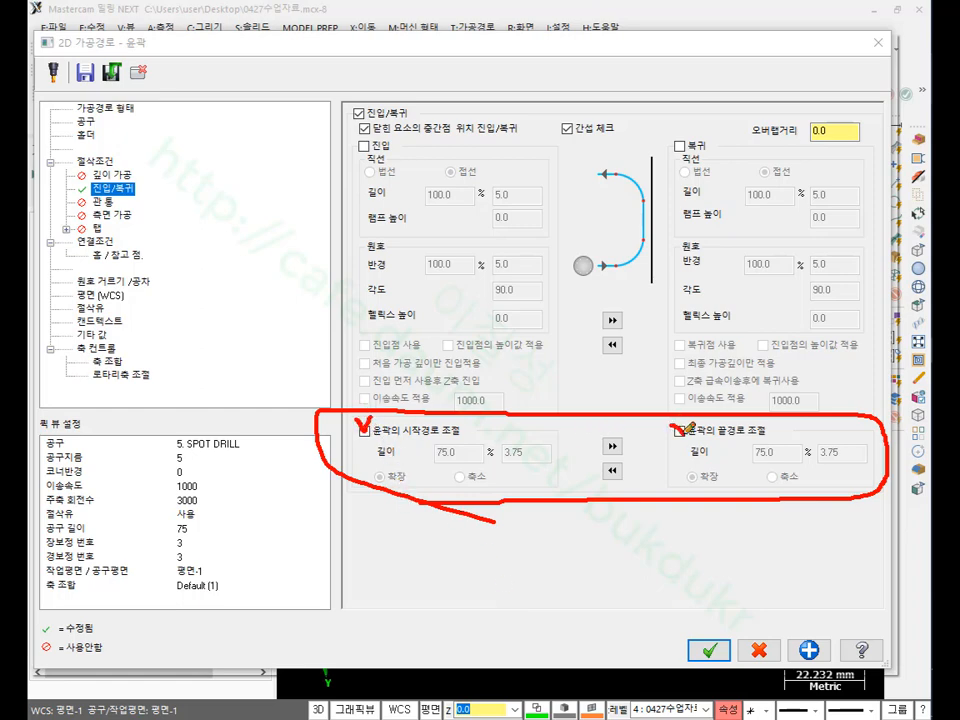
mouse_move(398, 474)
left_mouse_down()
mouse_move(370, 478)
mouse_move(401, 477)
left_mouse_up()
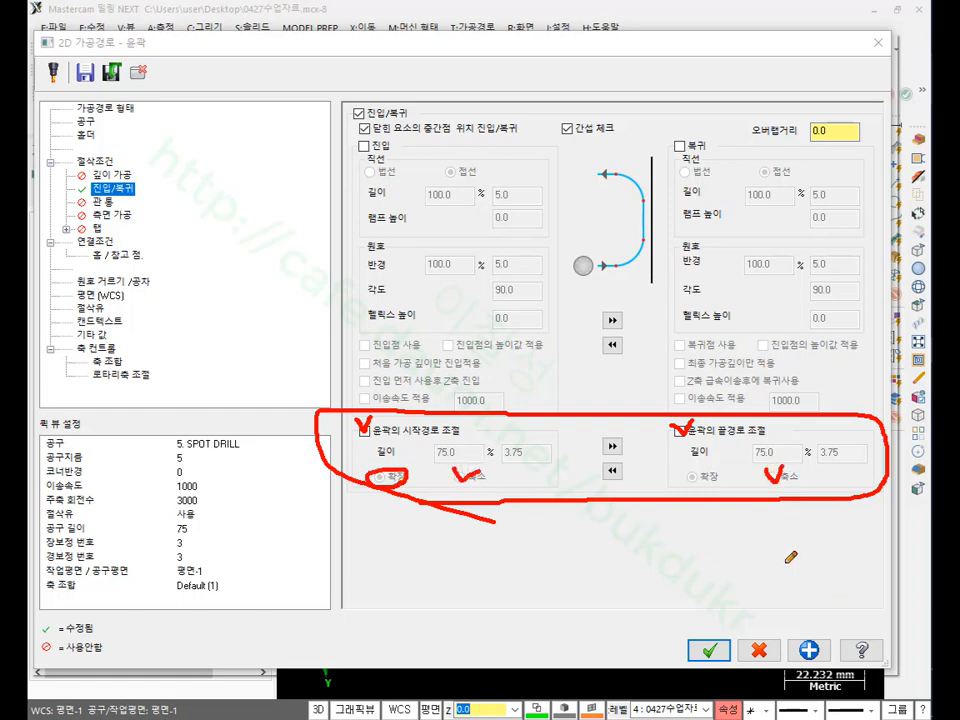
mouse_move(447, 450)
left_mouse_down()
mouse_move(461, 453)
mouse_move(442, 449)
left_mouse_up()
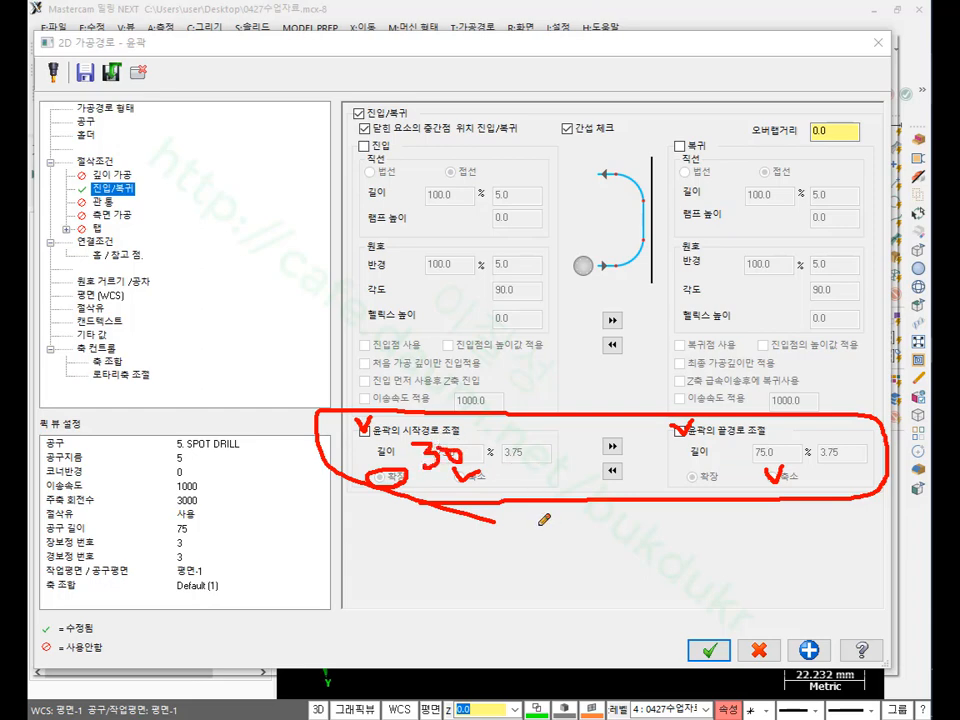
right_click(613, 385)
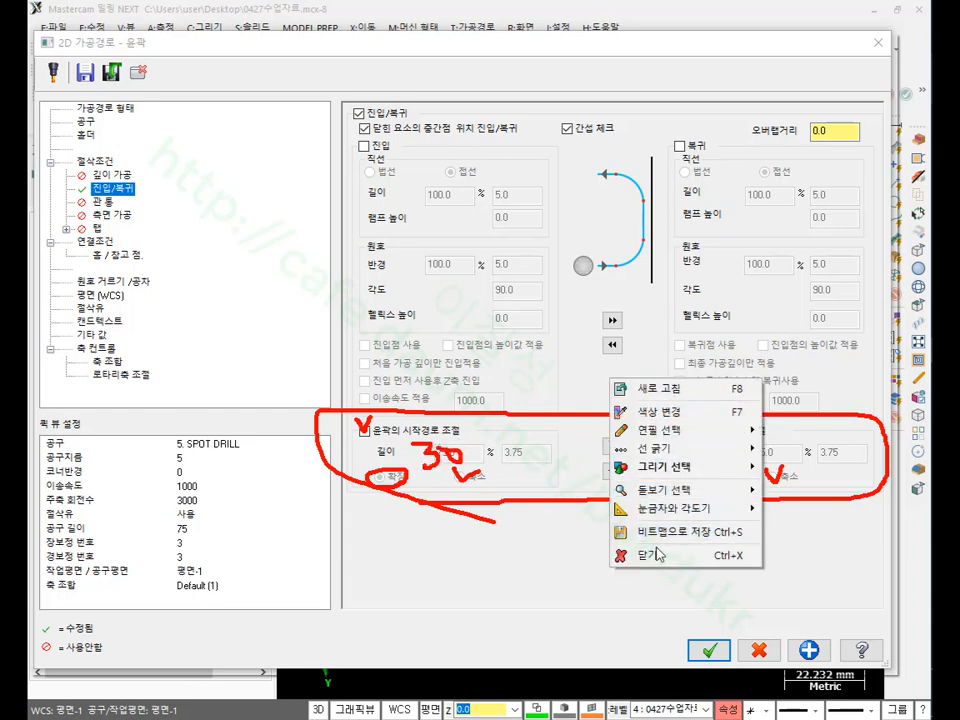
left_click(652, 560)
Step: Shorten the contour start by 30% of the tool diameter, copy the setting to the contour end, and update the toolpath
left_click(365, 431)
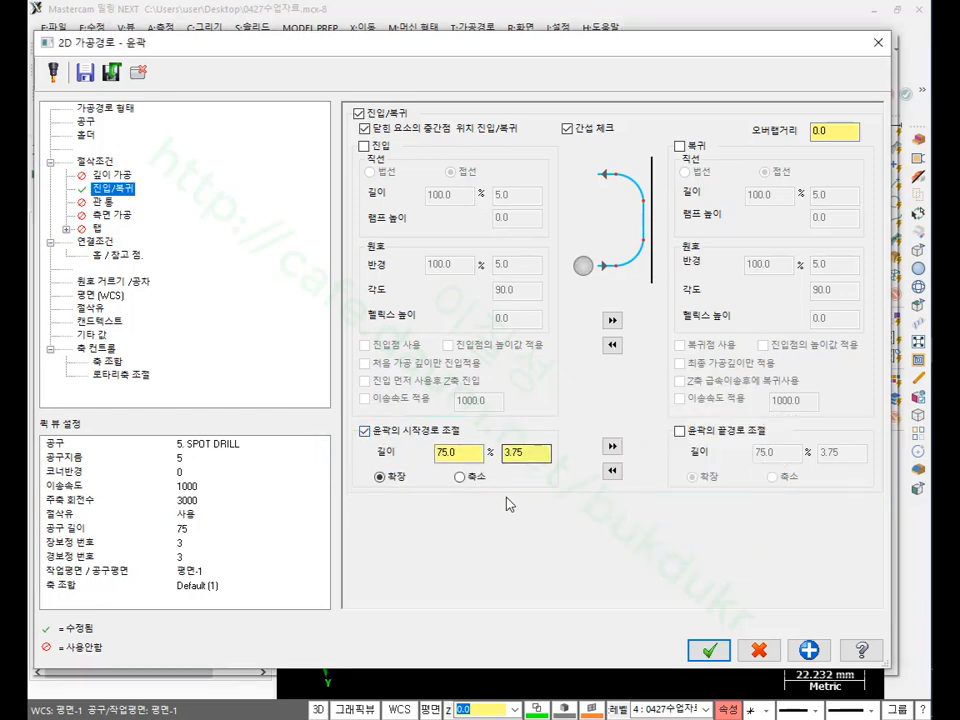
left_click(459, 477)
double_click(442, 452)
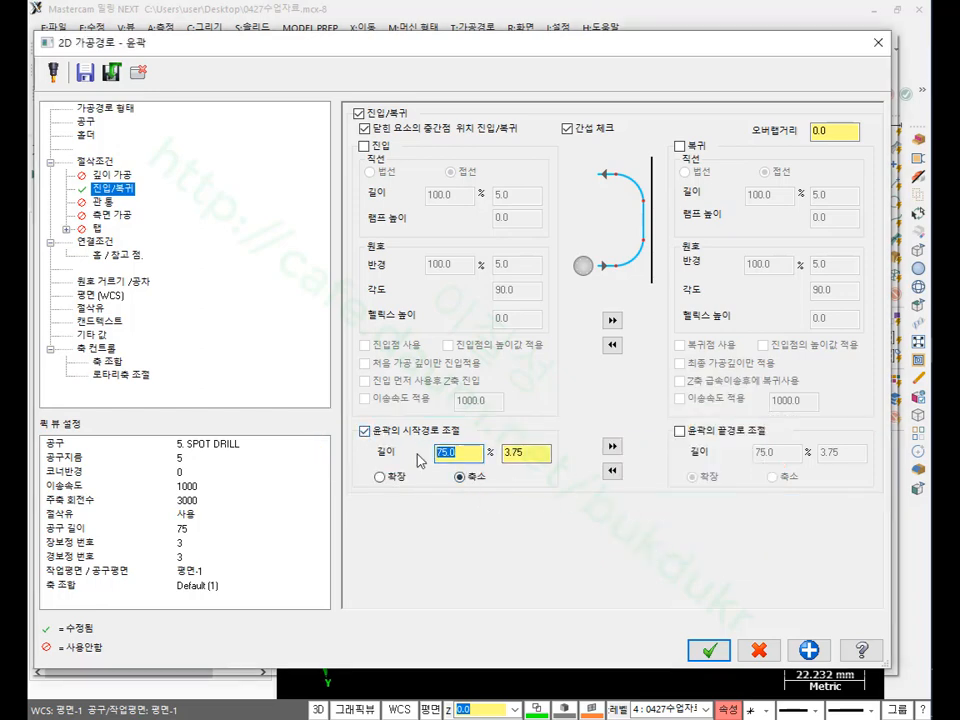
type("30")
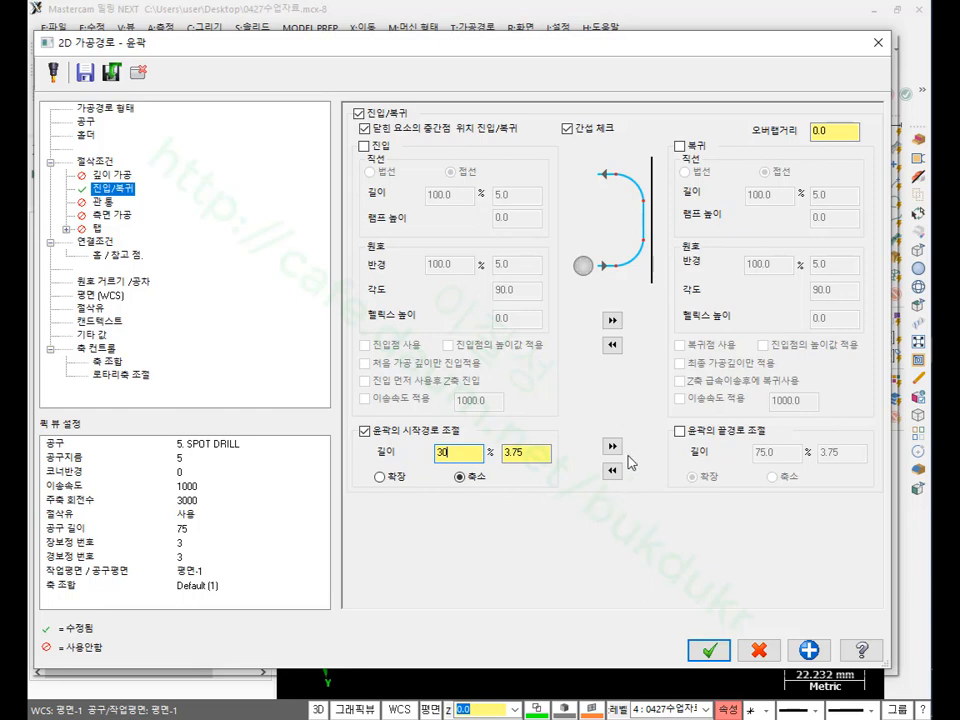
left_click(613, 445)
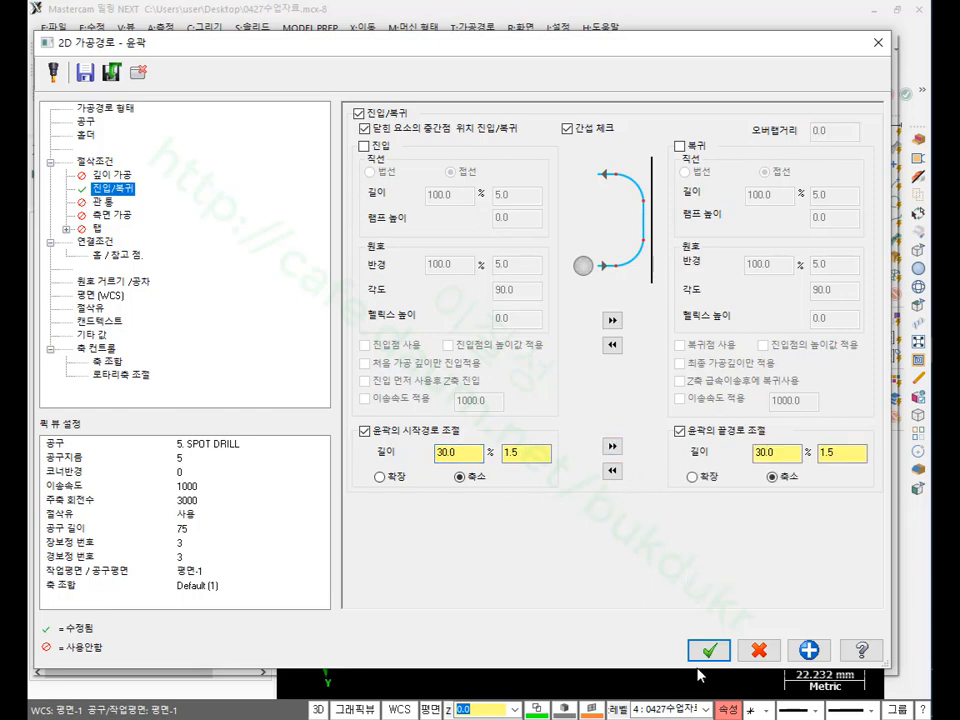
left_click(709, 650)
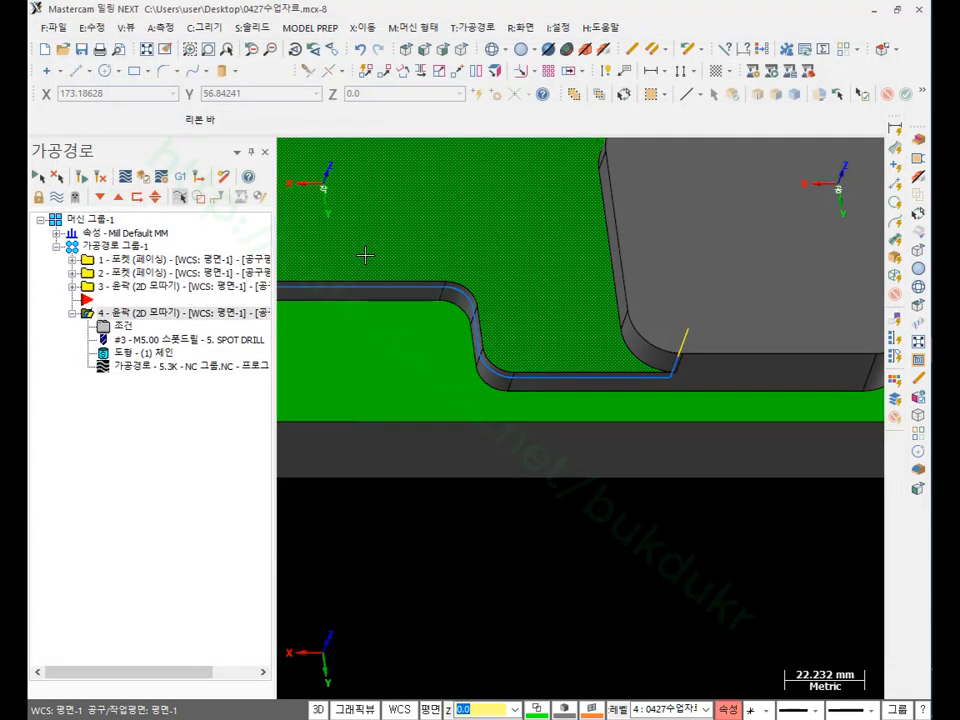
Step: Backplot the shortened chamfer in top view and check the tool's position at the upper step's rounded corner
scroll(670, 340, "up", 5)
left_click(406, 52)
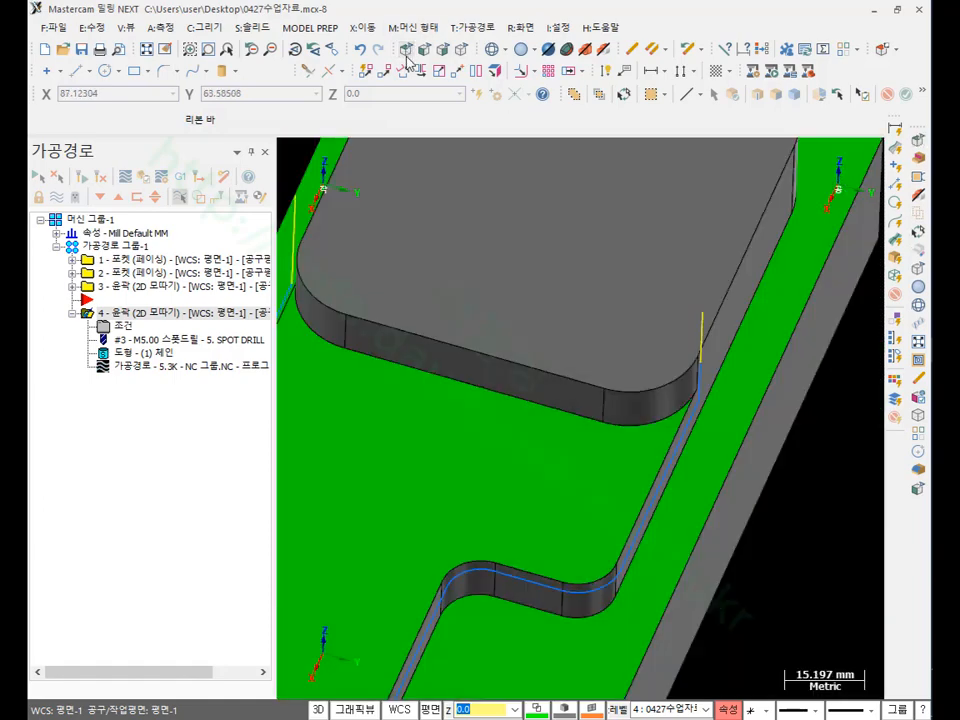
left_click(406, 49)
scroll(660, 380, "up", 6)
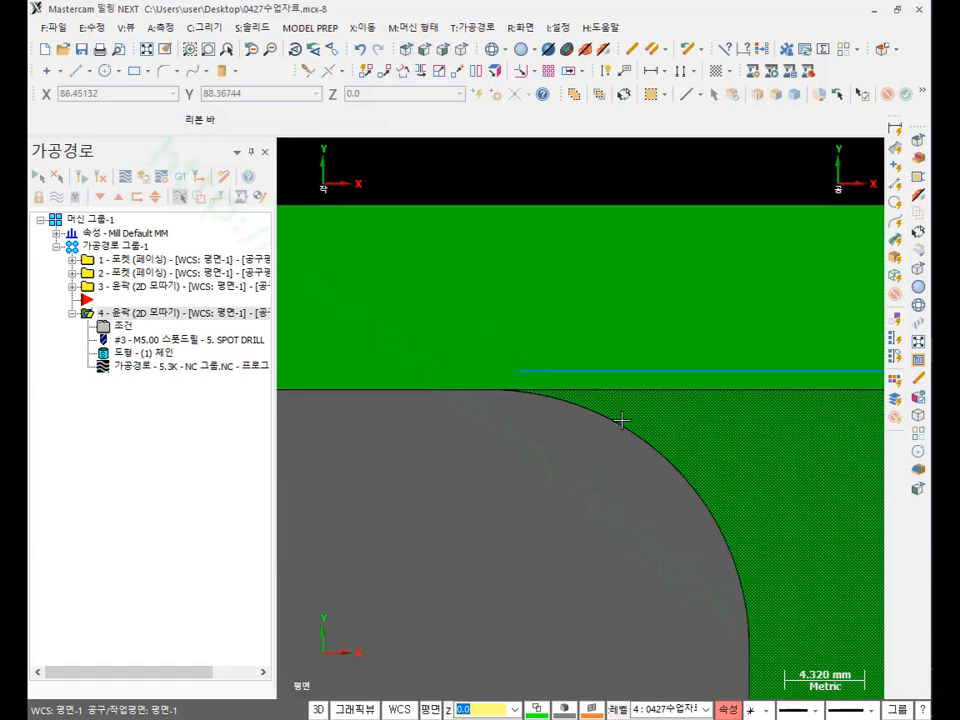
left_click(124, 176)
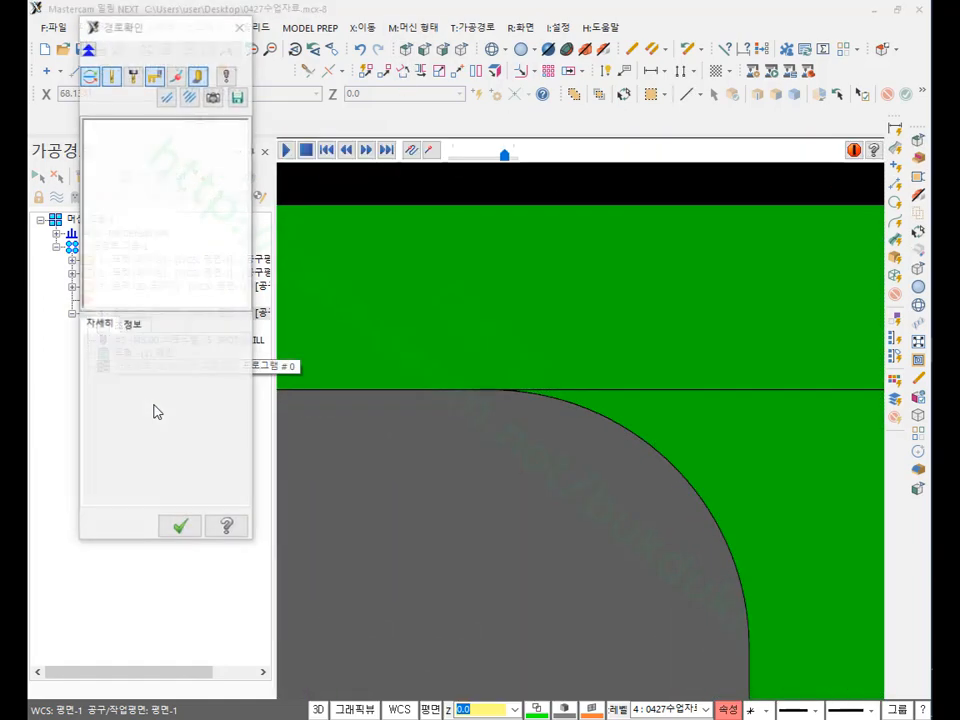
scroll(536, 360, "up", 2)
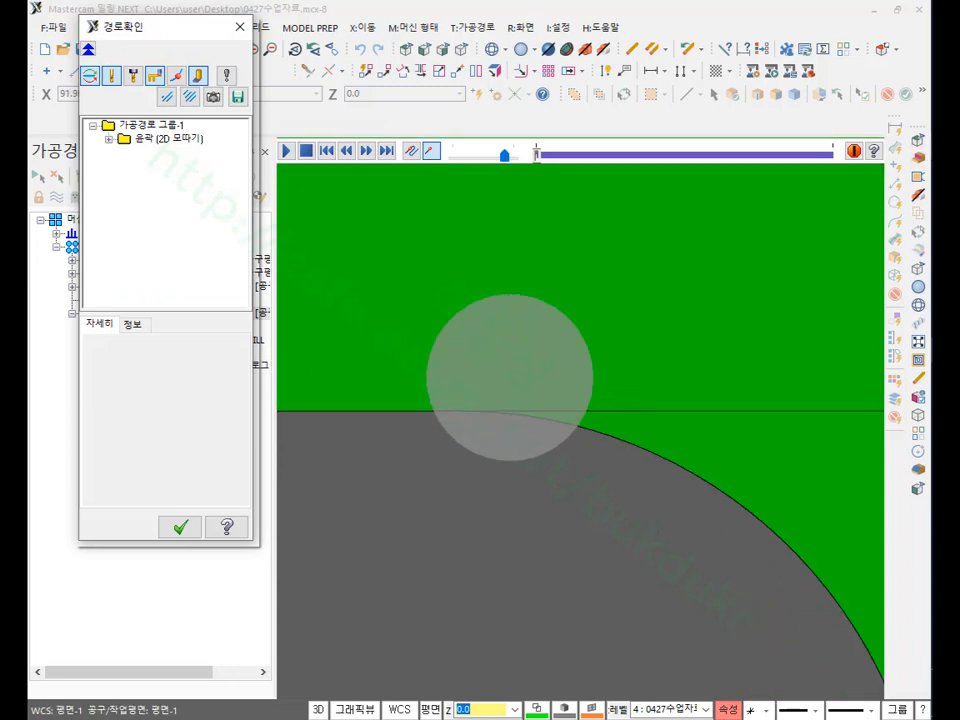
left_click(797, 282)
mouse_move(443, 419)
left_mouse_down()
mouse_move(472, 413)
mouse_move(584, 441)
left_mouse_up()
left_click_drag(455, 414, 646, 411)
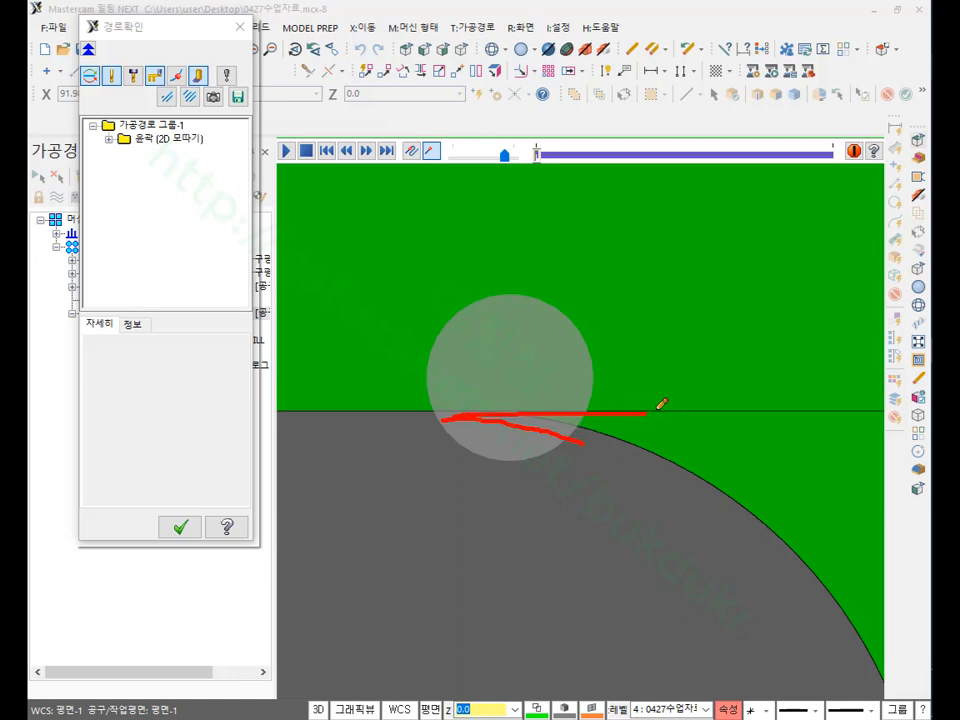
mouse_move(646, 437)
left_mouse_down()
mouse_move(627, 350)
mouse_move(776, 444)
mouse_move(646, 437)
left_mouse_up()
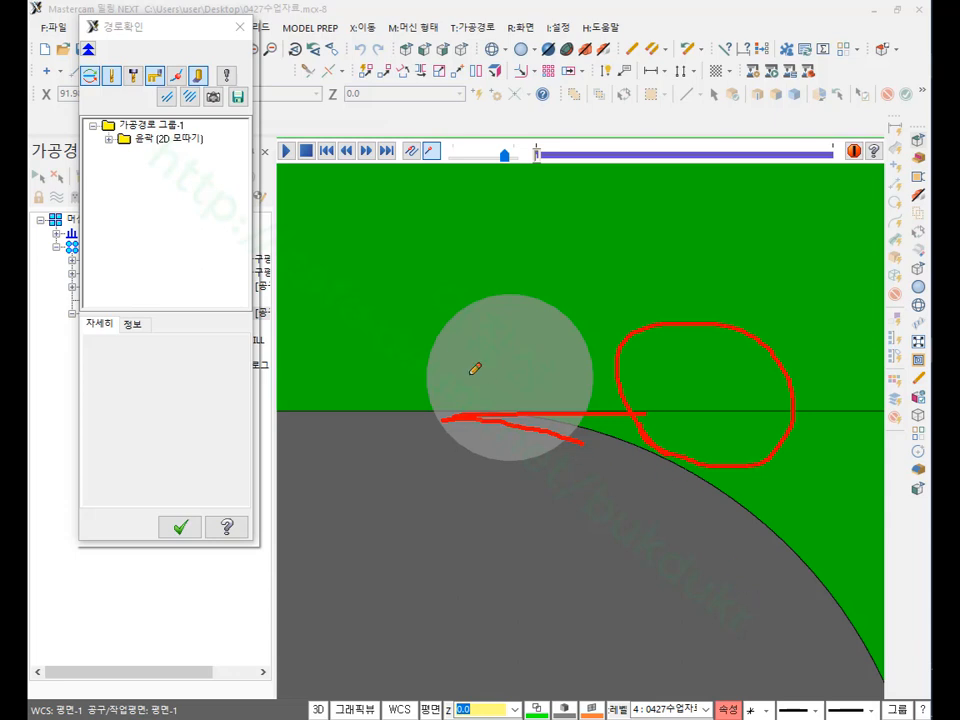
left_click_drag(447, 358, 442, 505)
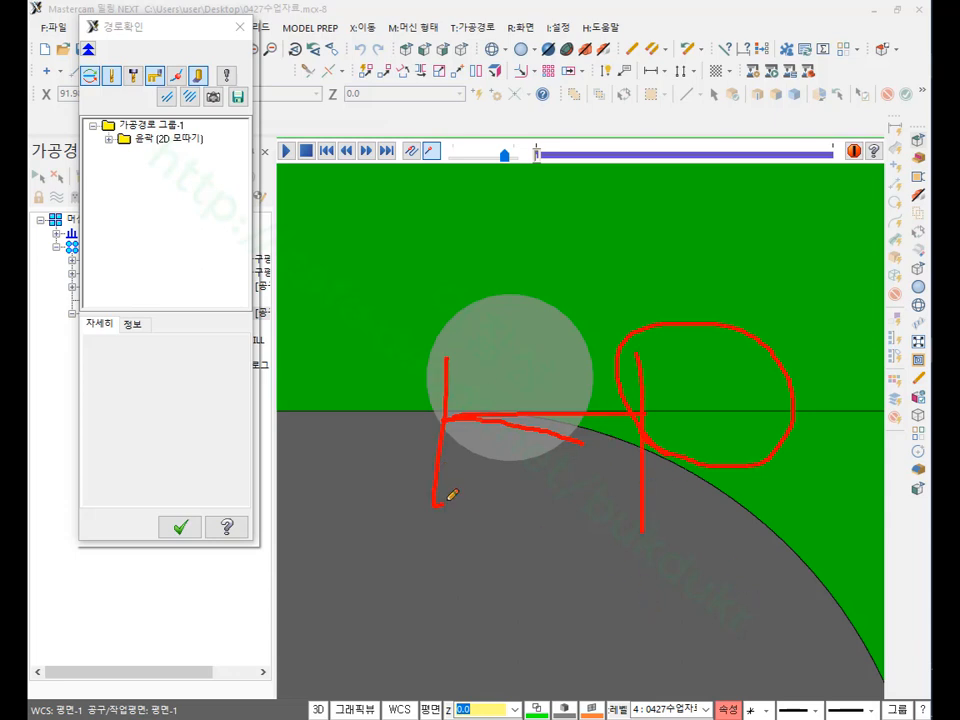
right_click(643, 330)
left_click(681, 510)
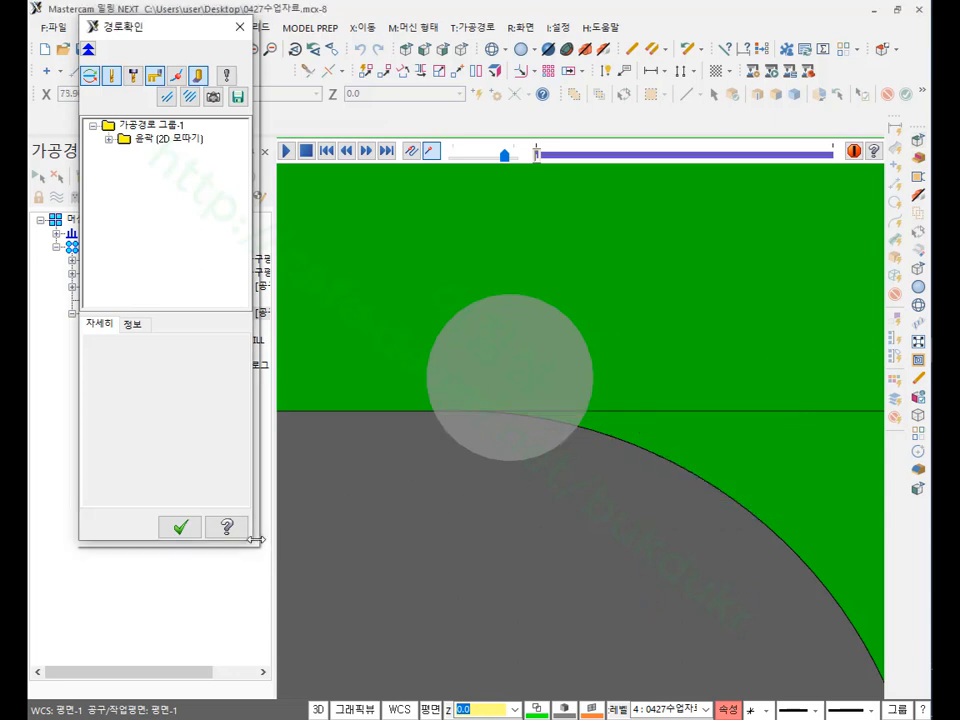
Step: Close the backplot and set the copied chamfer's tip offset to 2 in its cut parameters
left_click(180, 527)
left_click(130, 326)
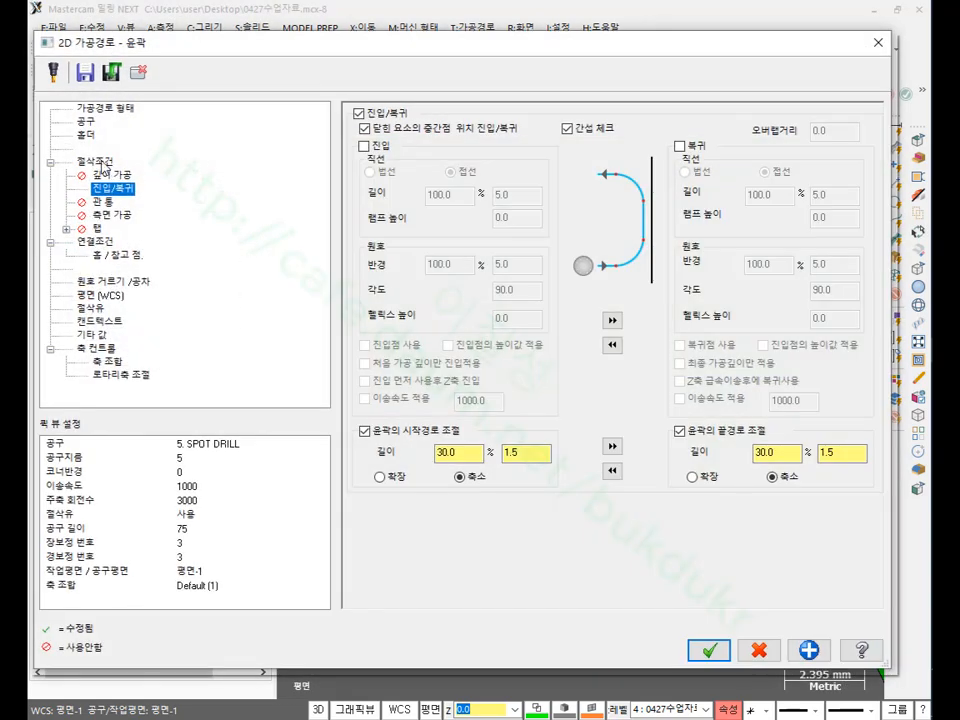
left_click(97, 162)
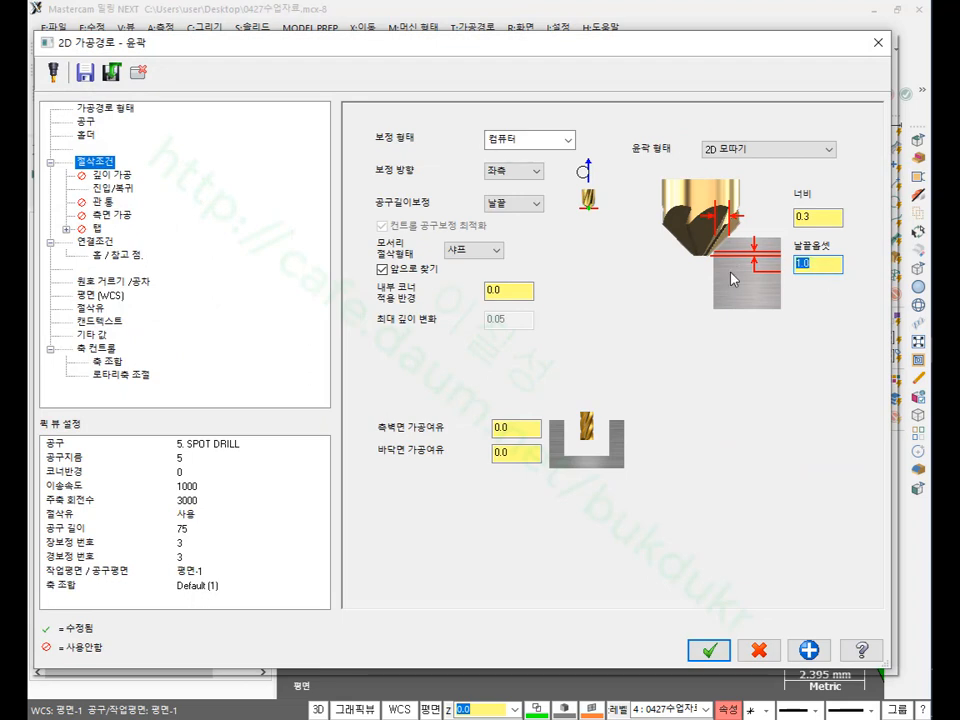
left_click(830, 213)
left_click(829, 217)
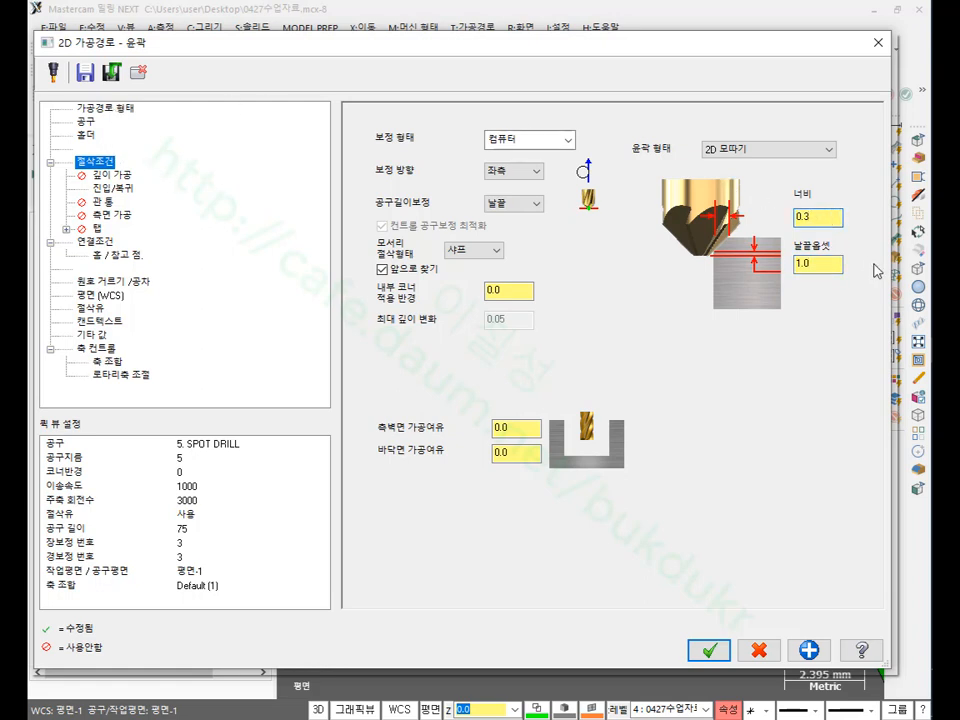
left_click_drag(824, 263, 770, 272)
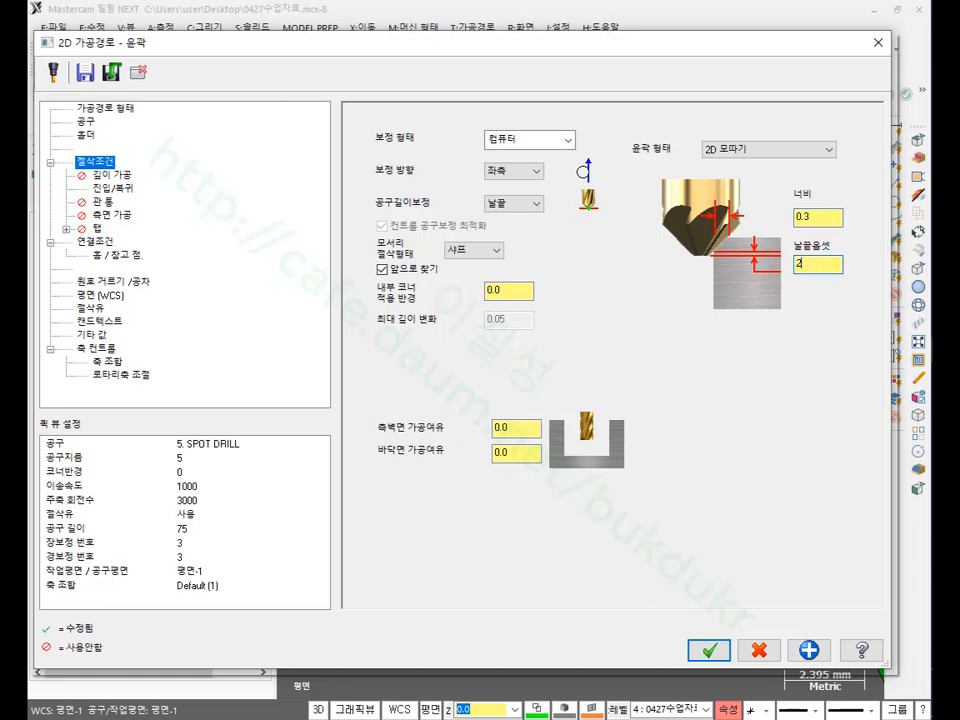
left_click(826, 222)
left_click(709, 650)
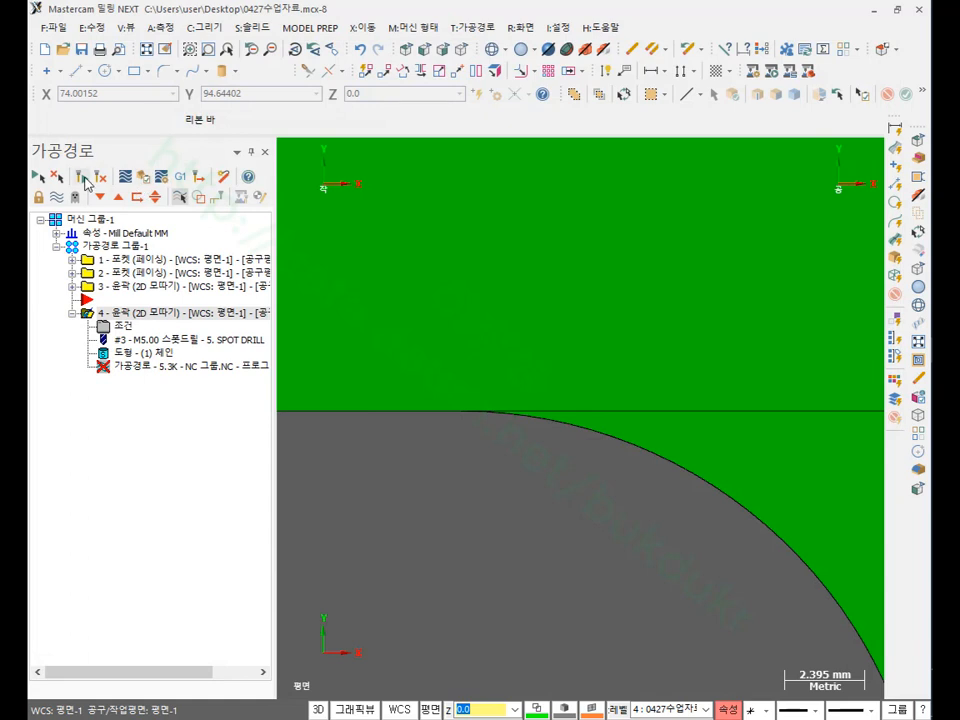
Step: Backplot the copied chamfer with its new tip offset to check the tool against the upper step, and close the backplot
left_click(86, 180)
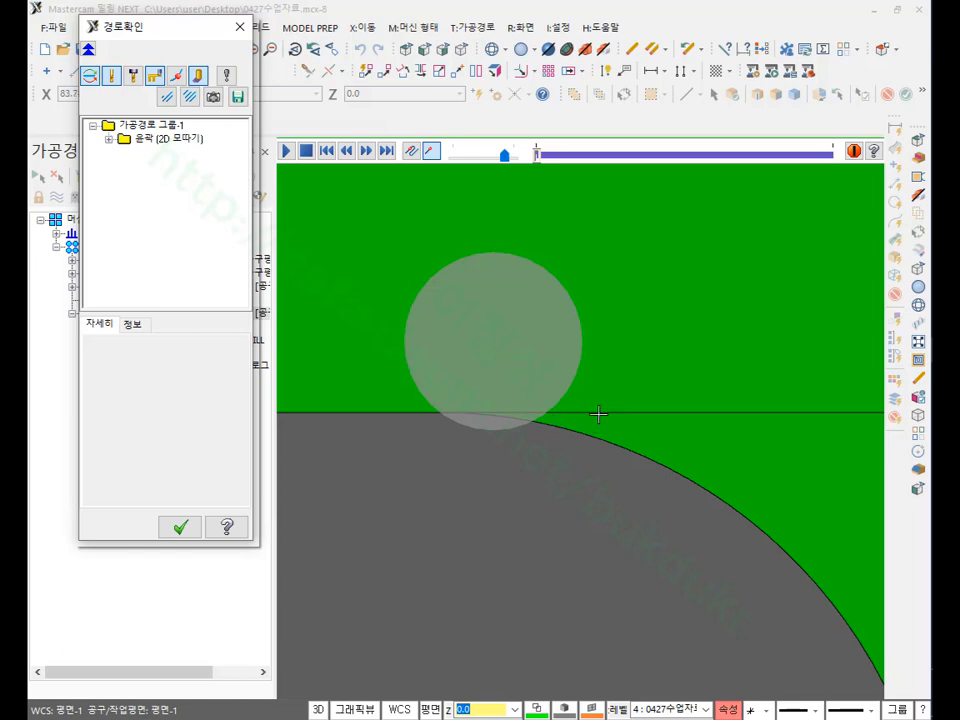
left_click(180, 527)
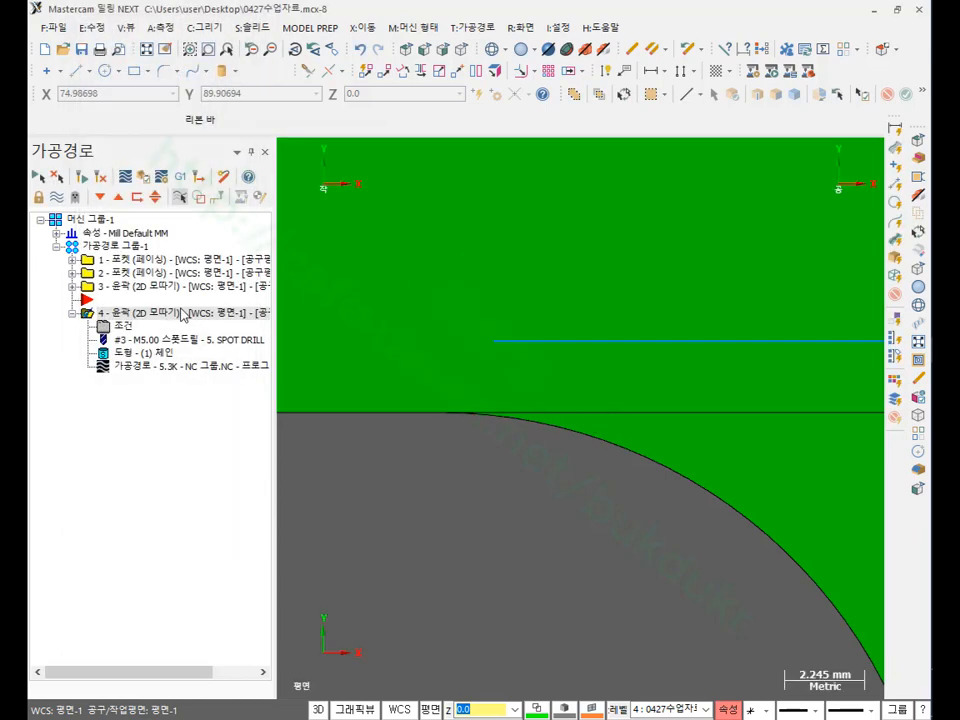
Step: Shorten the copied chamfer's contour start and end by 60% of the tool diameter, and backplot the regenerated path
left_click(122, 330)
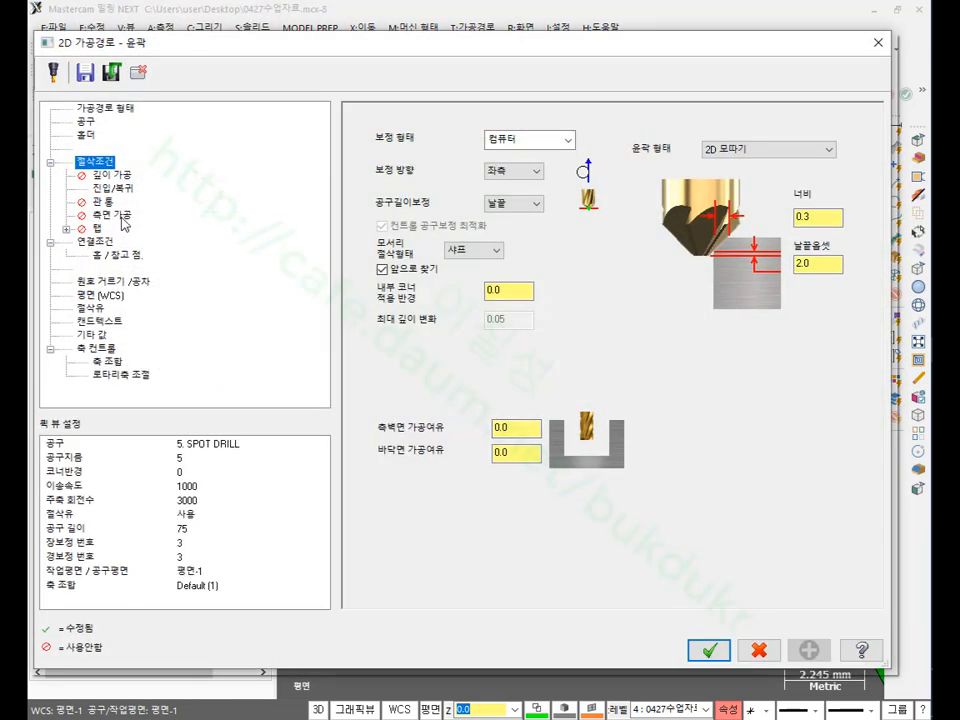
left_click(124, 189)
left_click_drag(481, 452, 378, 459)
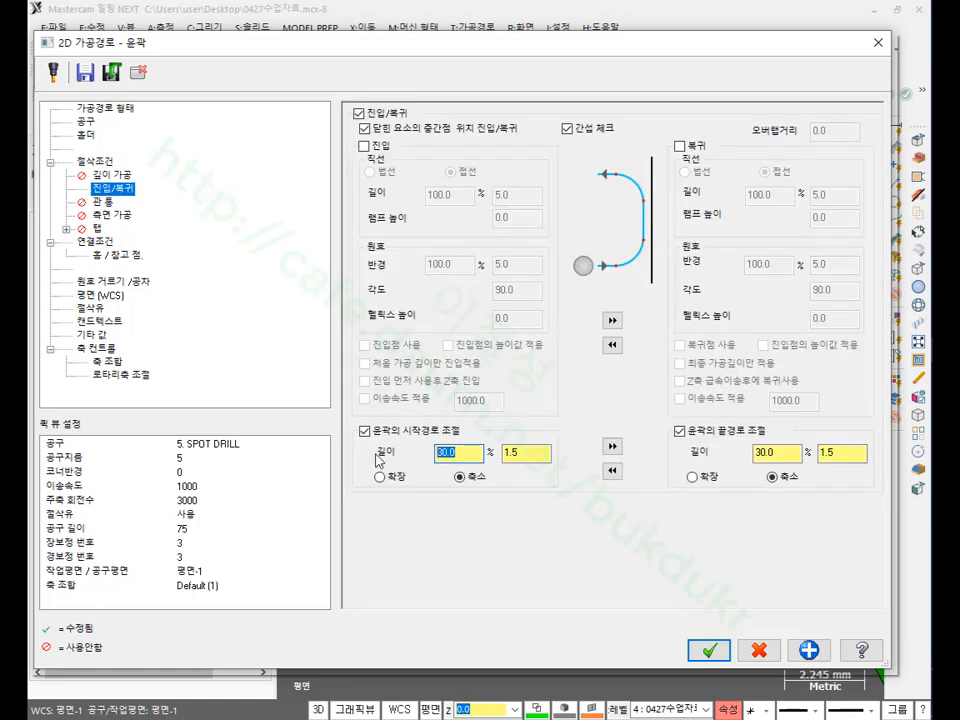
type("60")
left_click(612, 446)
left_click(708, 650)
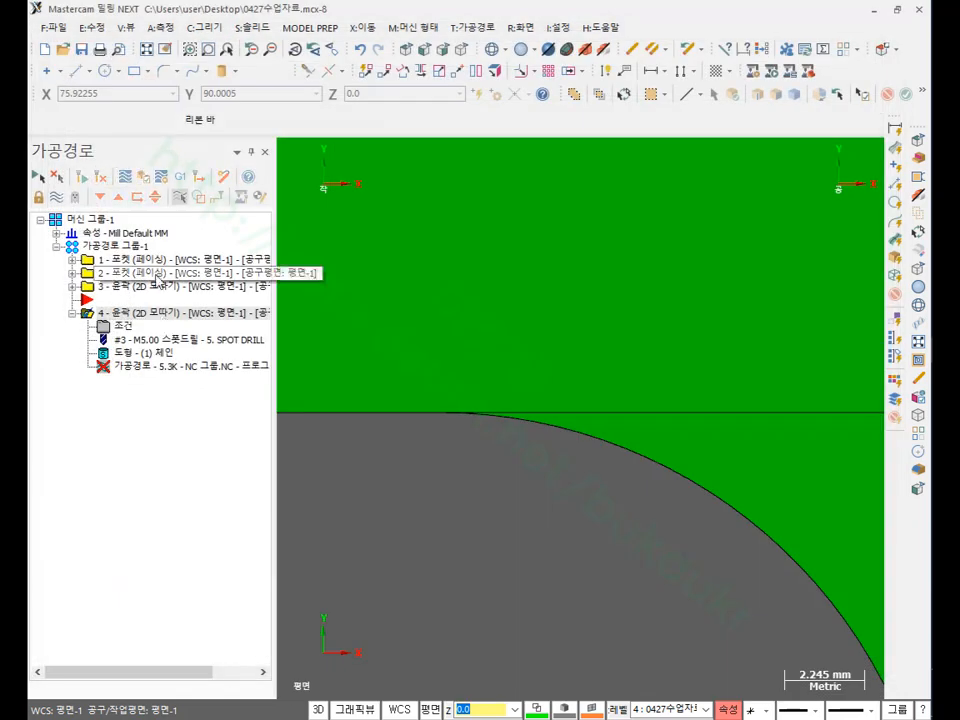
left_click(129, 368)
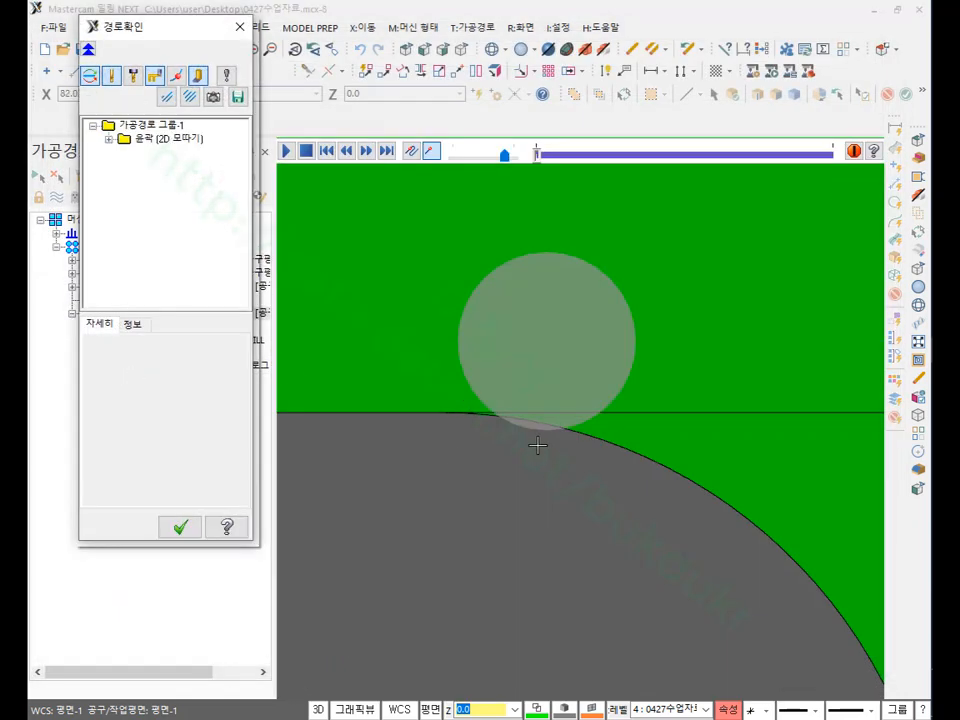
left_click(185, 525)
Step: Set the contour start shortening to 90% of the tool diameter, copy it to the contour end, and accept the parameters
left_click(122, 327)
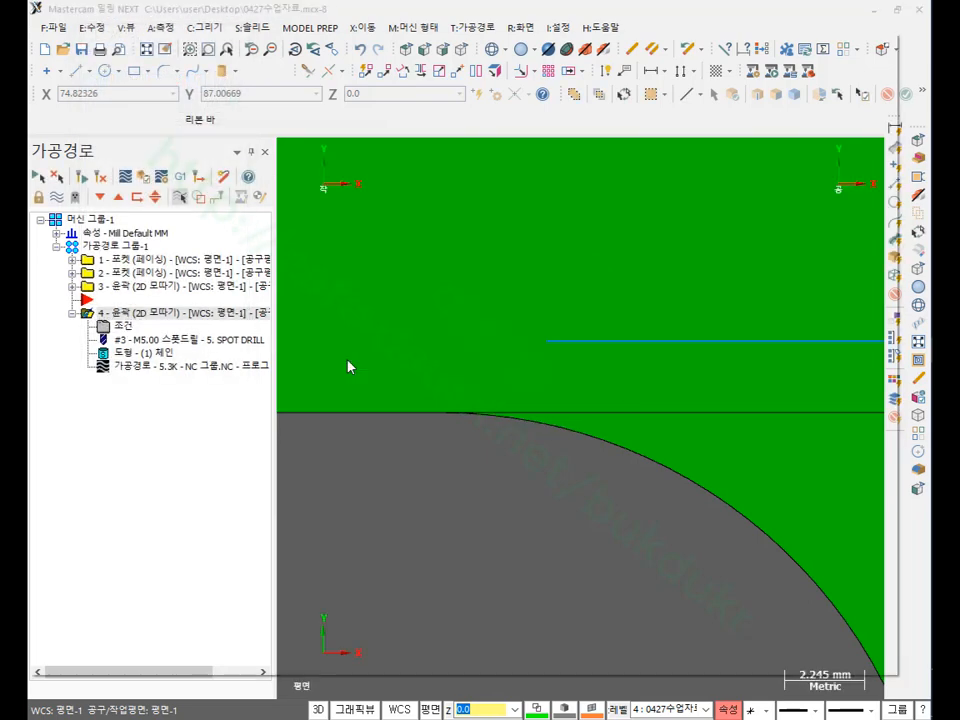
double_click(457, 456)
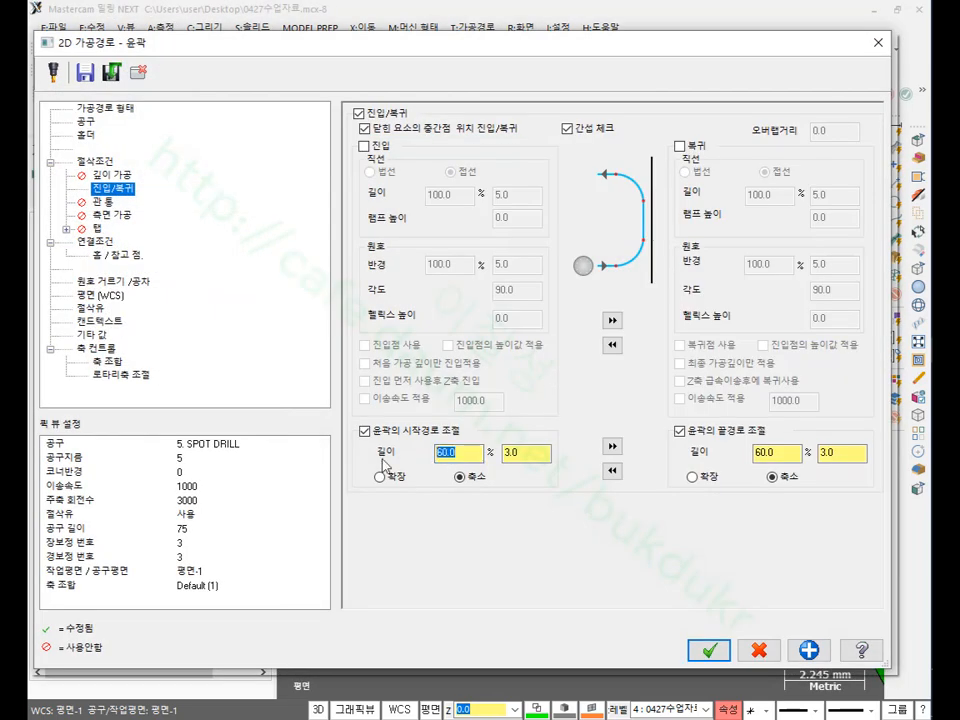
type("90")
left_click(612, 444)
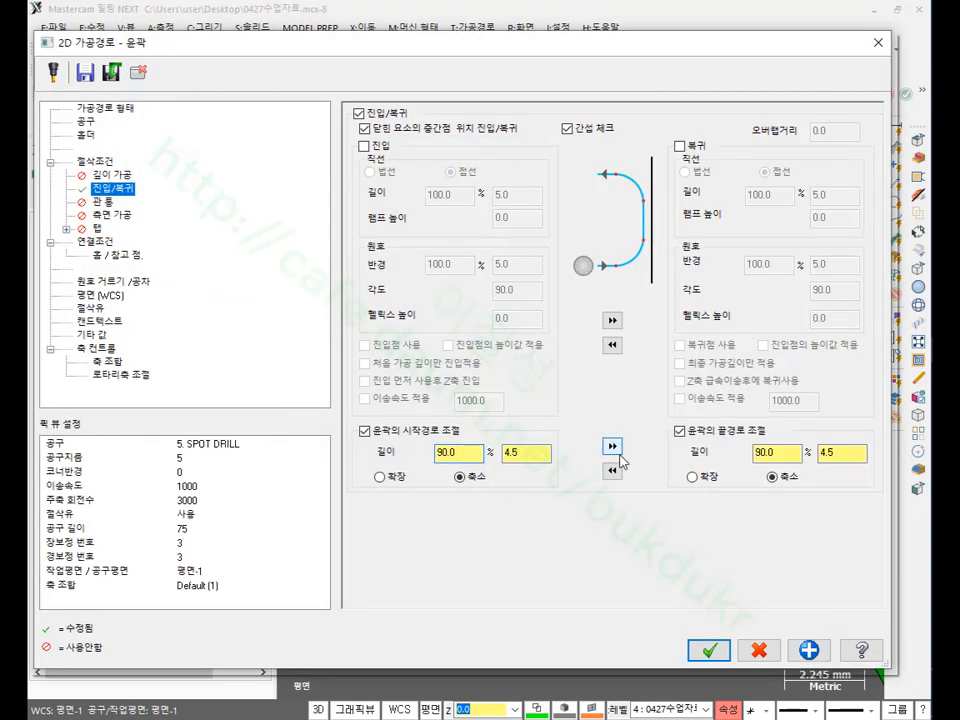
left_click(707, 650)
Step: Backplot the chamfer and examine up close the gap between the tool and the upper step's rounded corner
left_click(81, 177)
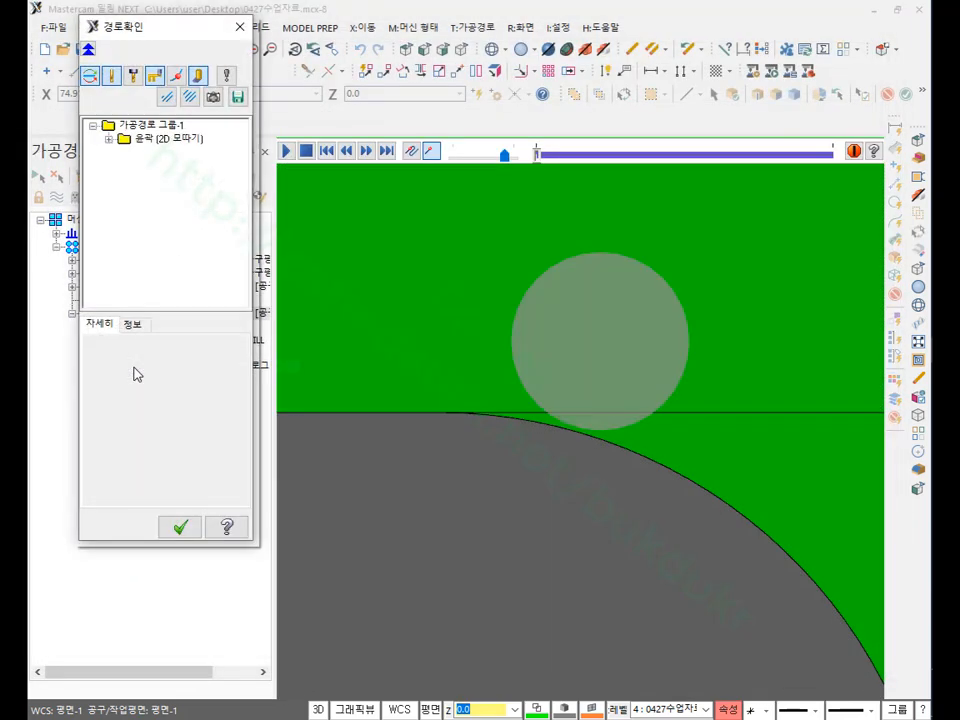
scroll(591, 416, "up", 5)
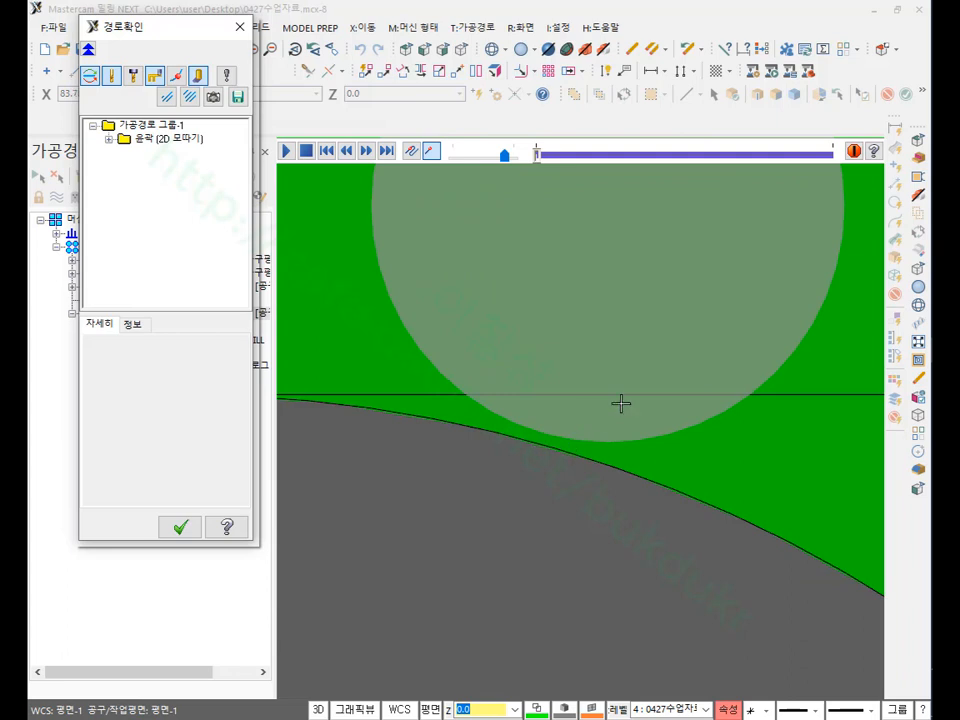
key("ctrl+2")
mouse_move(561, 465)
left_mouse_down()
mouse_move(552, 455)
mouse_move(548, 472)
left_mouse_up()
right_click(486, 500)
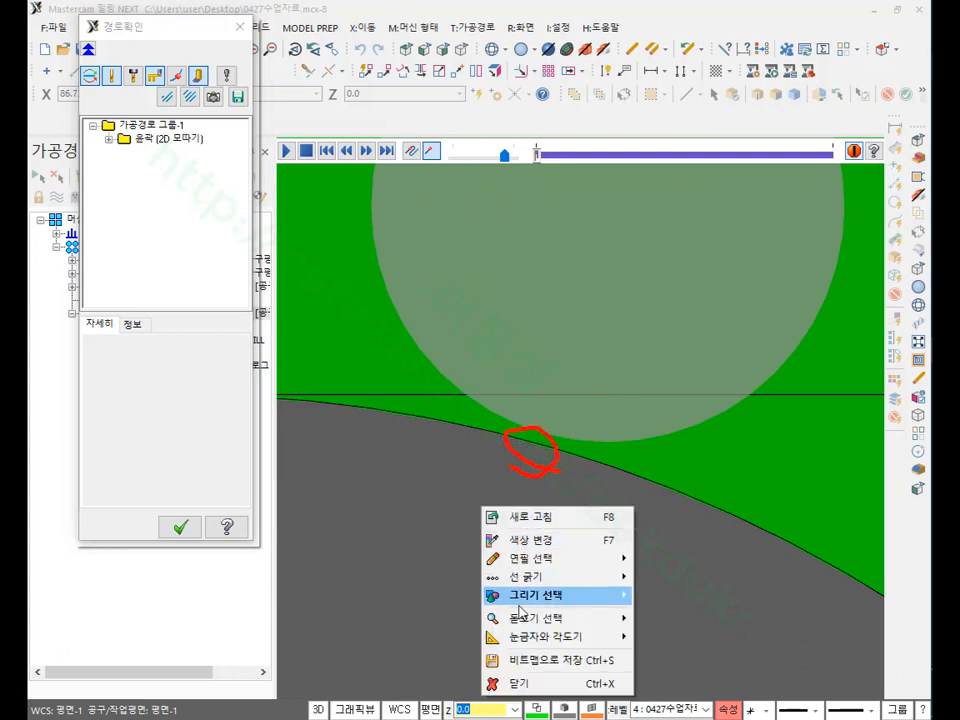
left_click(492, 681)
left_click(197, 520)
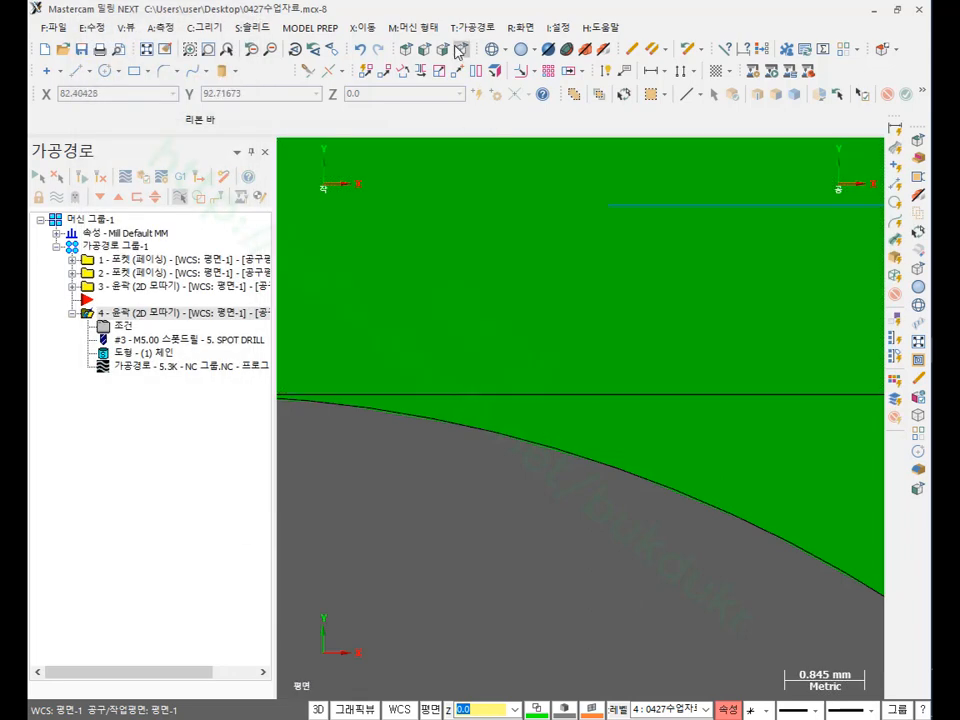
Step: Switch to the isometric view and run the solid verification of the copied chamfer operation
left_click(458, 52)
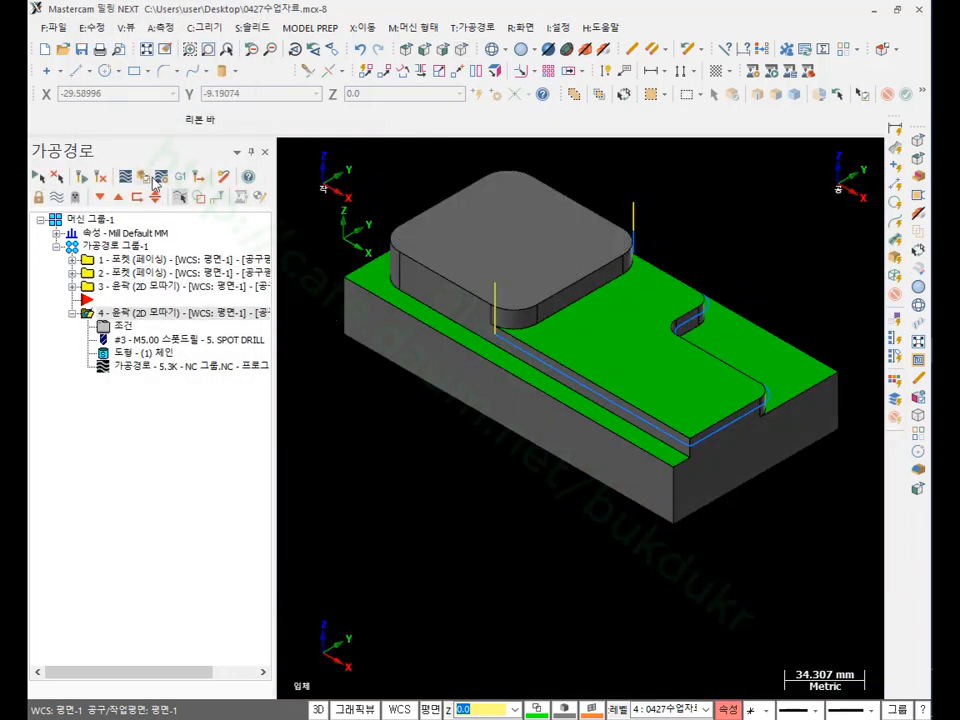
left_click(158, 178)
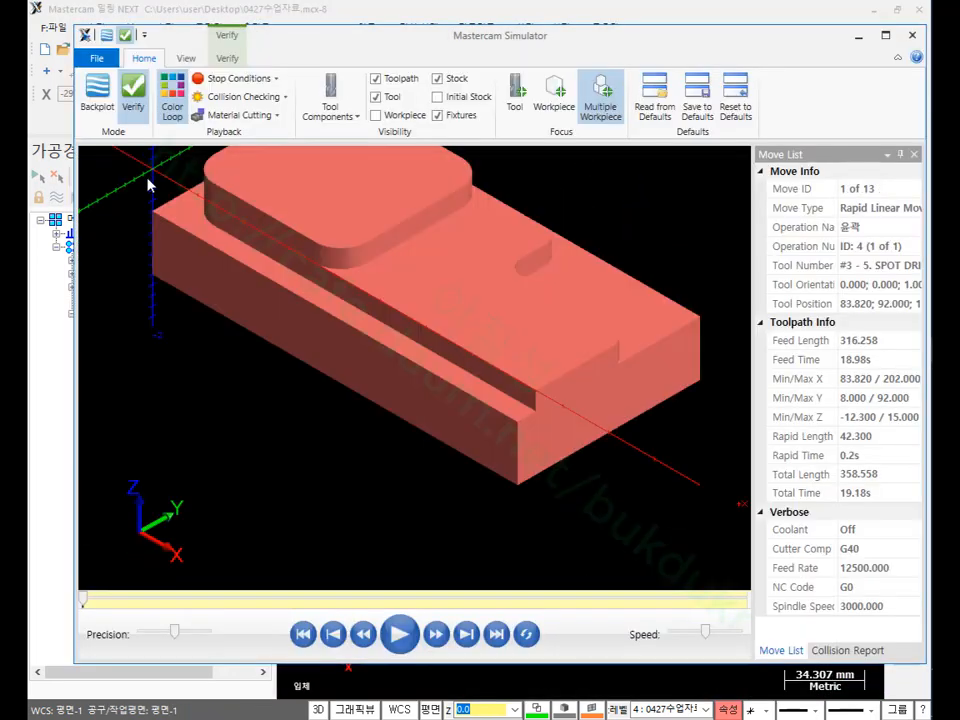
left_click(399, 633)
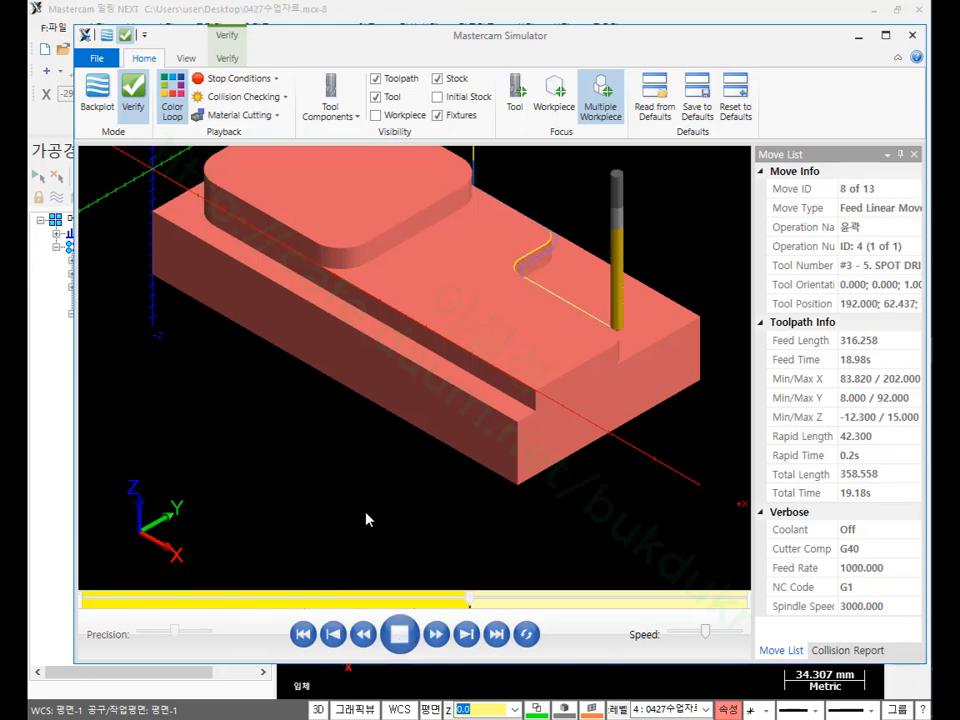
Step: Examine both ends of the chamfer beside the upper step's rounded corners for gouging, and close the simulation
scroll(366, 519, "up", 2)
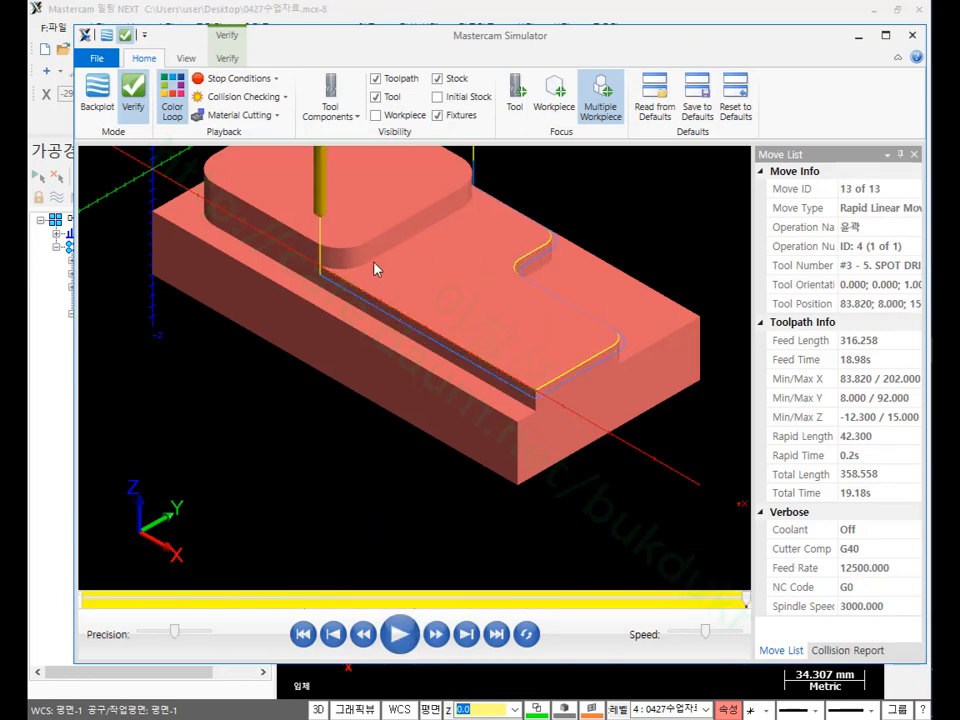
scroll(290, 257, "up", 3)
scroll(354, 343, "up", 3)
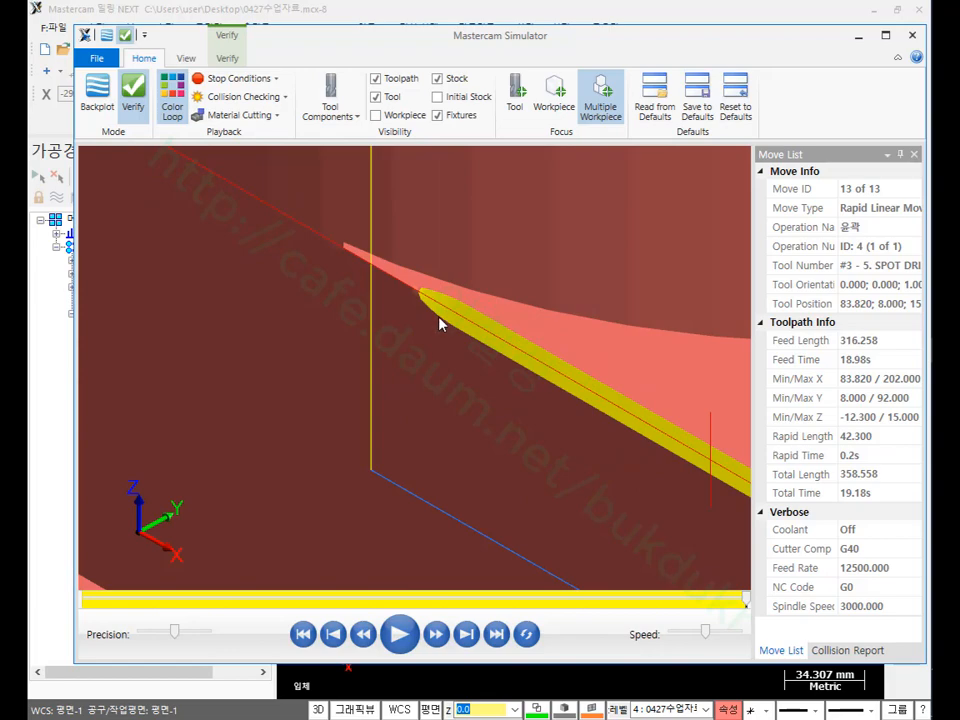
middle_click_drag(439, 321, 618, 334)
scroll(618, 334, "up", 8)
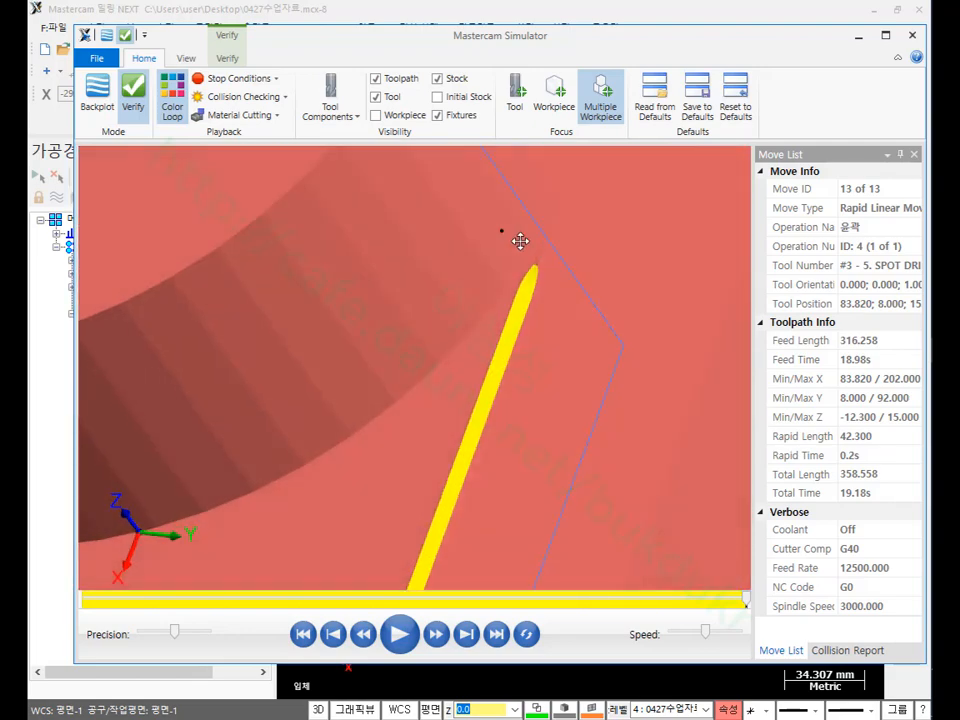
scroll(519, 240, "down", 2)
scroll(549, 268, "down", 3)
middle_click_drag(551, 270, 613, 339)
scroll(677, 404, "up", 2)
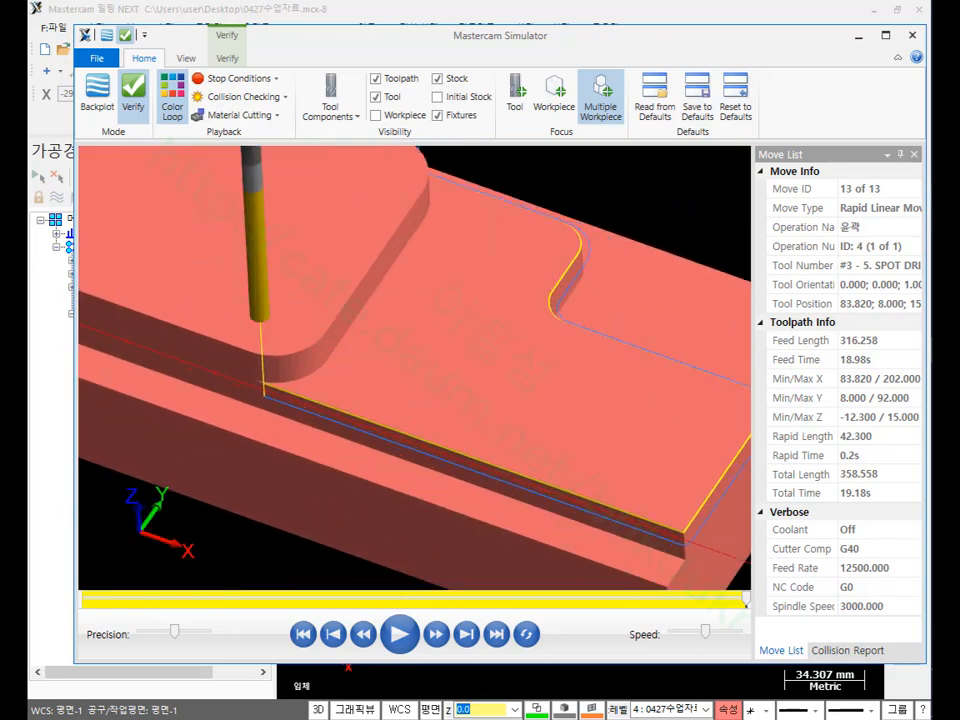
key("Escape")
Step: Duplicate 2D chamfer operation 4 at the end of the toolpath list
scroll(611, 336, "up", 2)
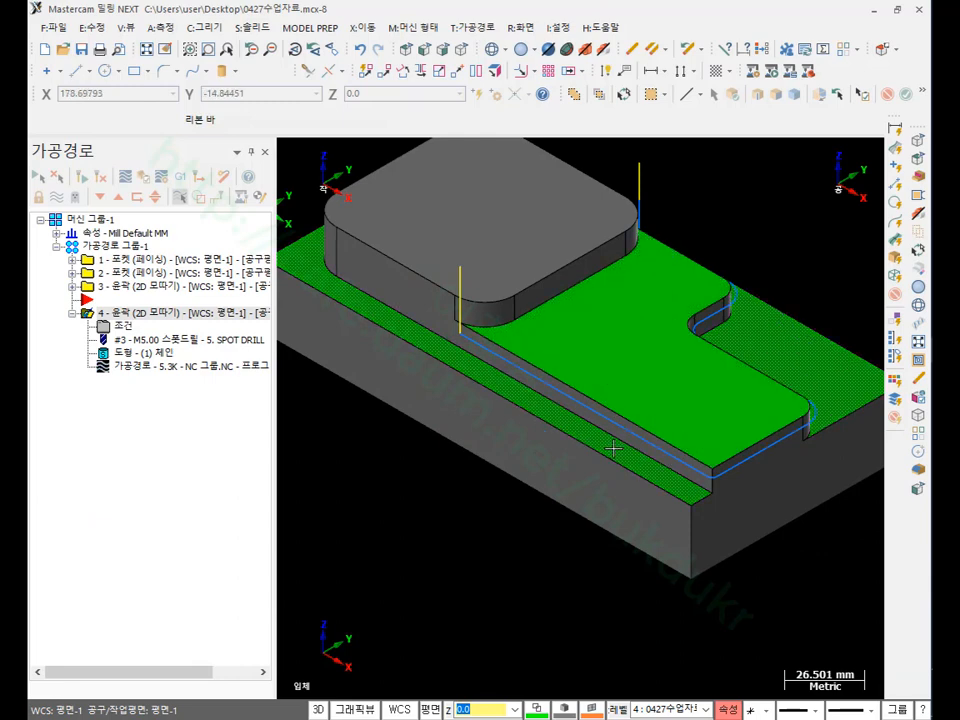
scroll(619, 444, "down", 1)
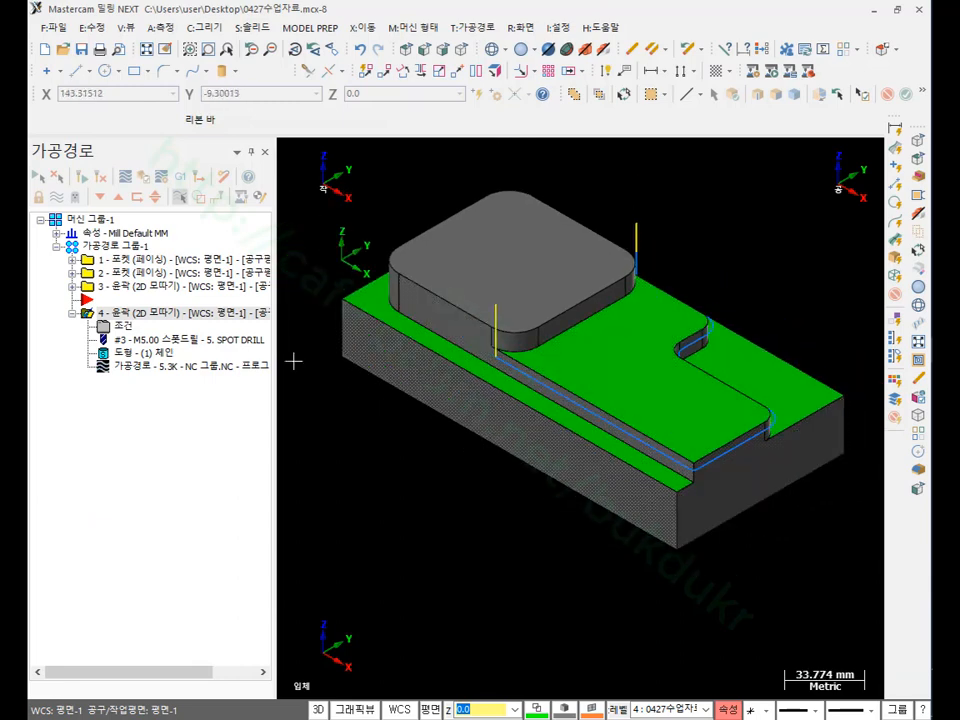
right_click_drag(180, 313, 118, 414)
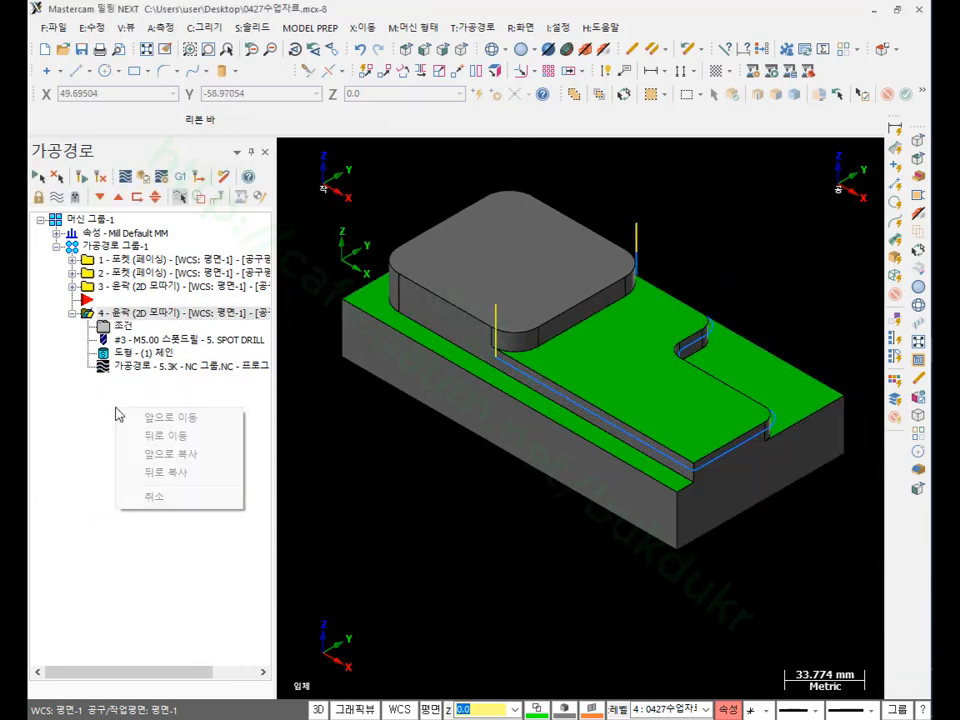
left_click(165, 472)
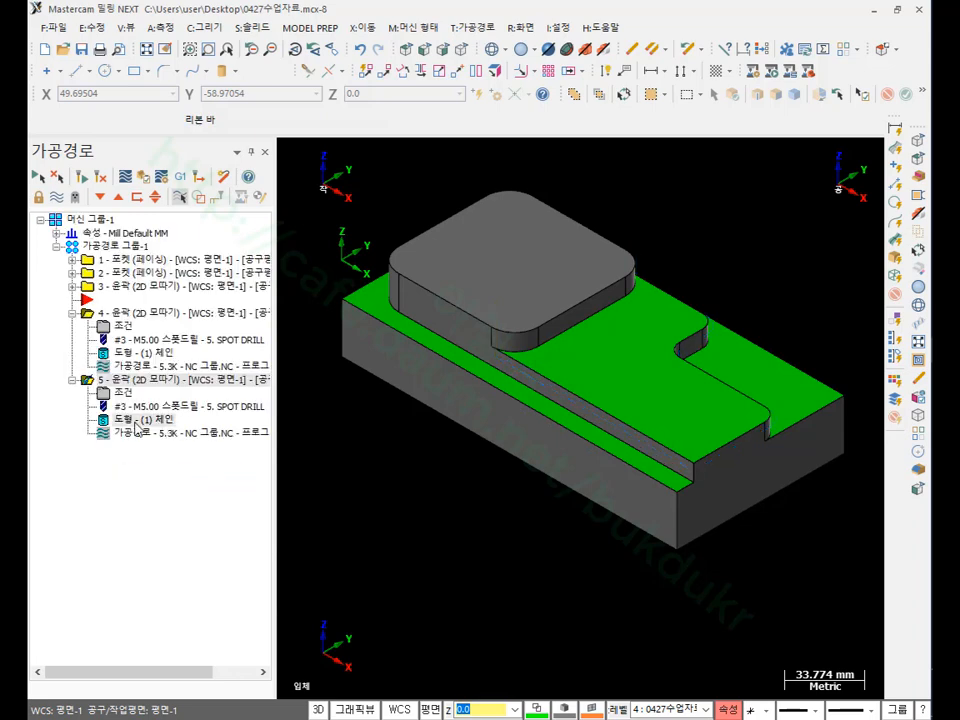
Step: Rechain the new chamfer copy's geometry, starting a partial loop at the lower step's short end edge on the narrow ledge
left_click(137, 421)
right_click(146, 244)
left_click(229, 297)
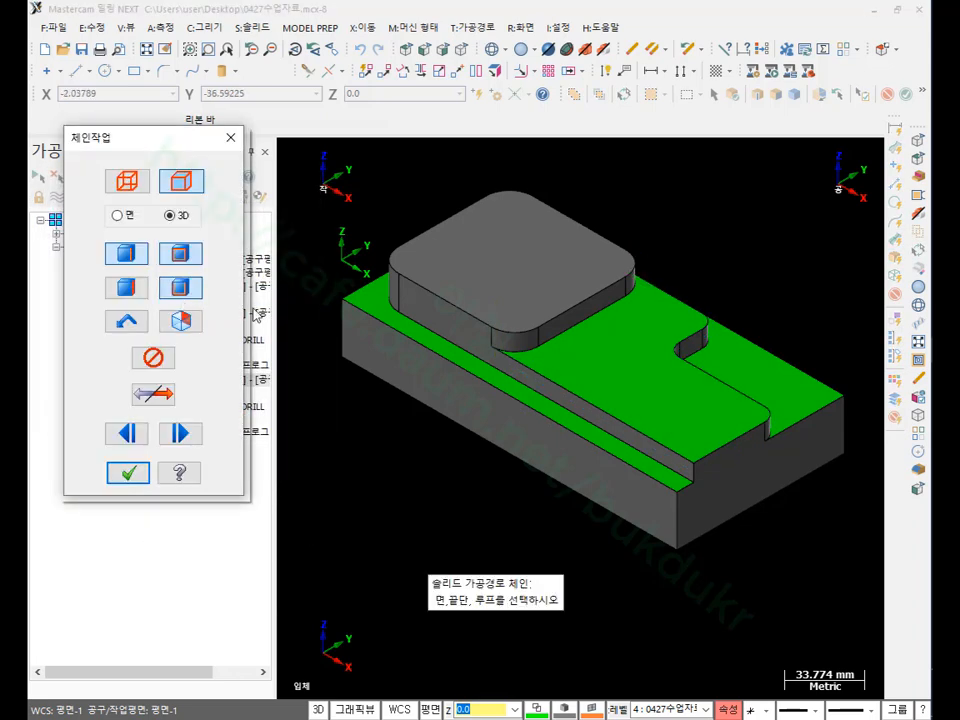
scroll(761, 506, "up", 8)
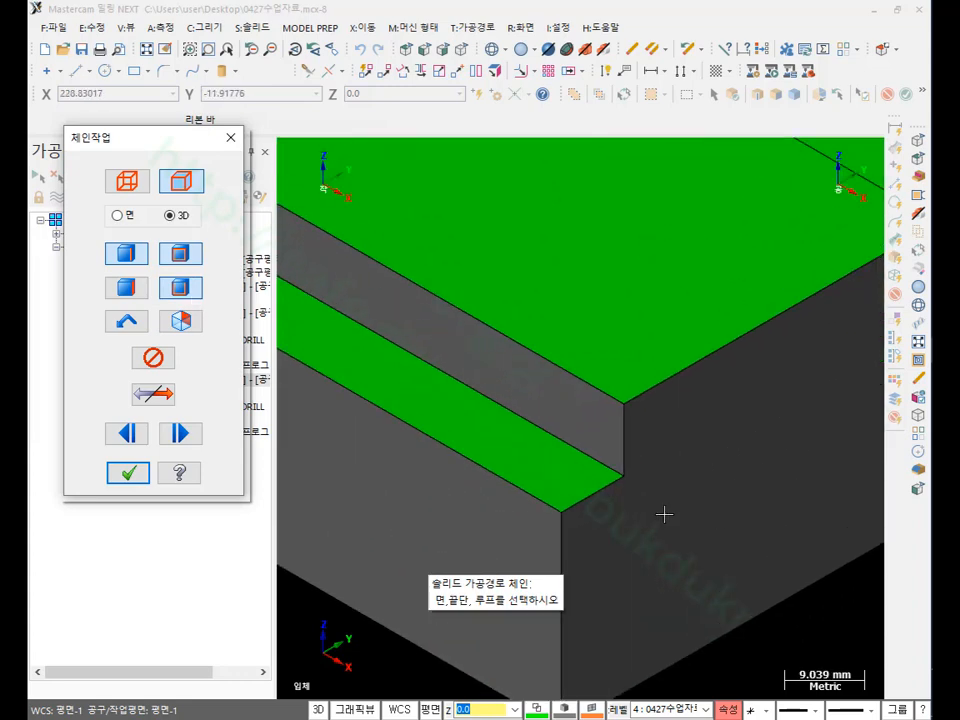
left_click(598, 481)
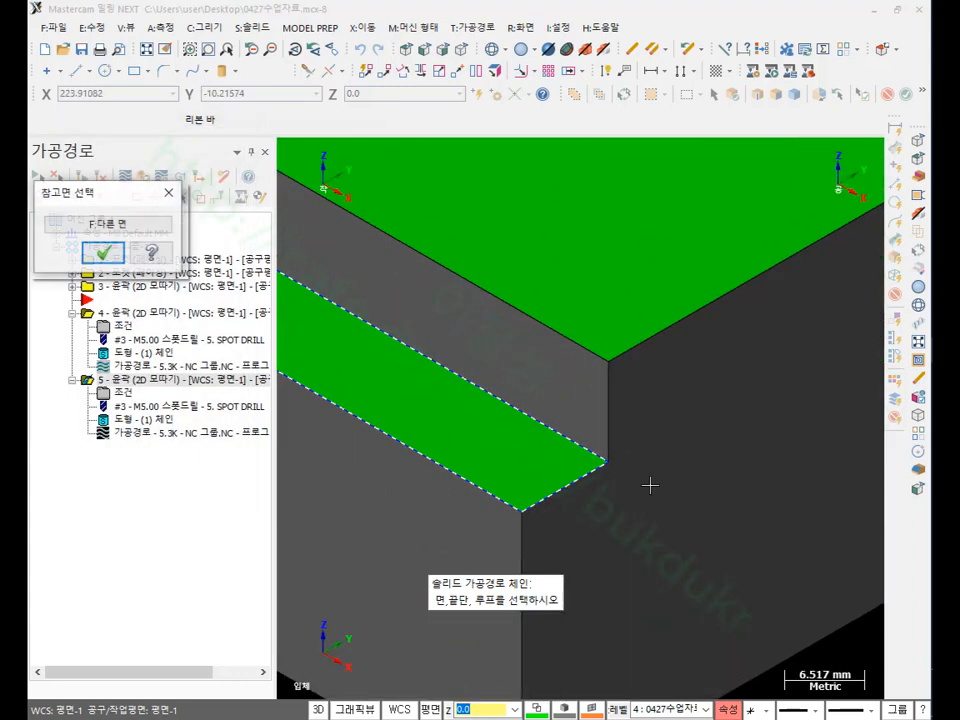
Step: Accept the lower step's floor as the reference face and end the partial loop at the wide ledge's end edge
scroll(770, 535, "down", 9)
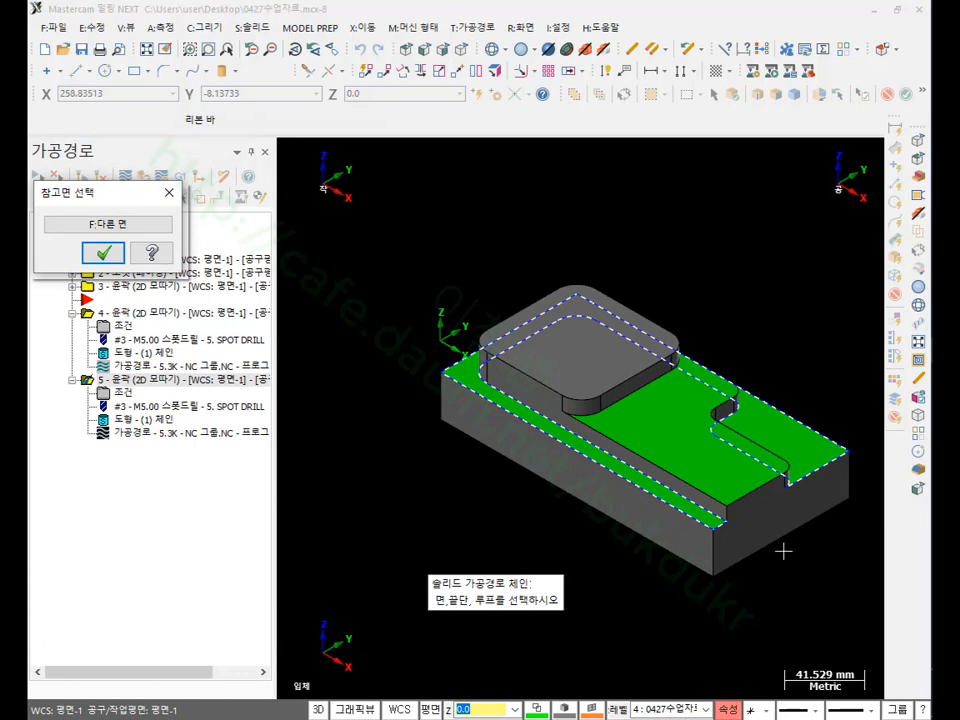
scroll(799, 549, "up", 1)
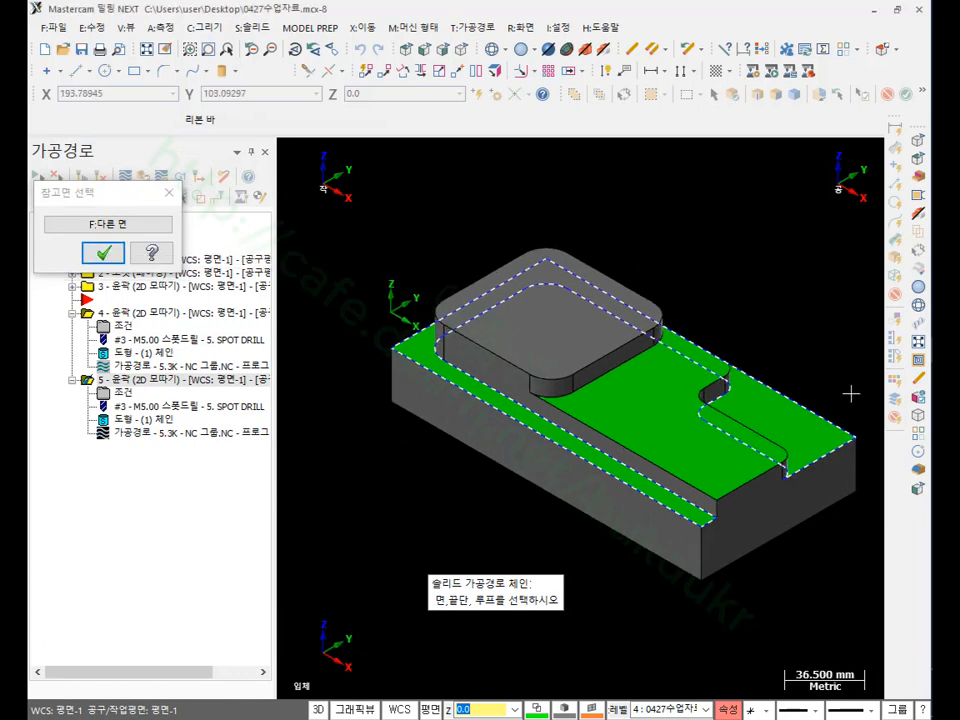
scroll(845, 463, "up", 6)
scroll(815, 474, "up", 6)
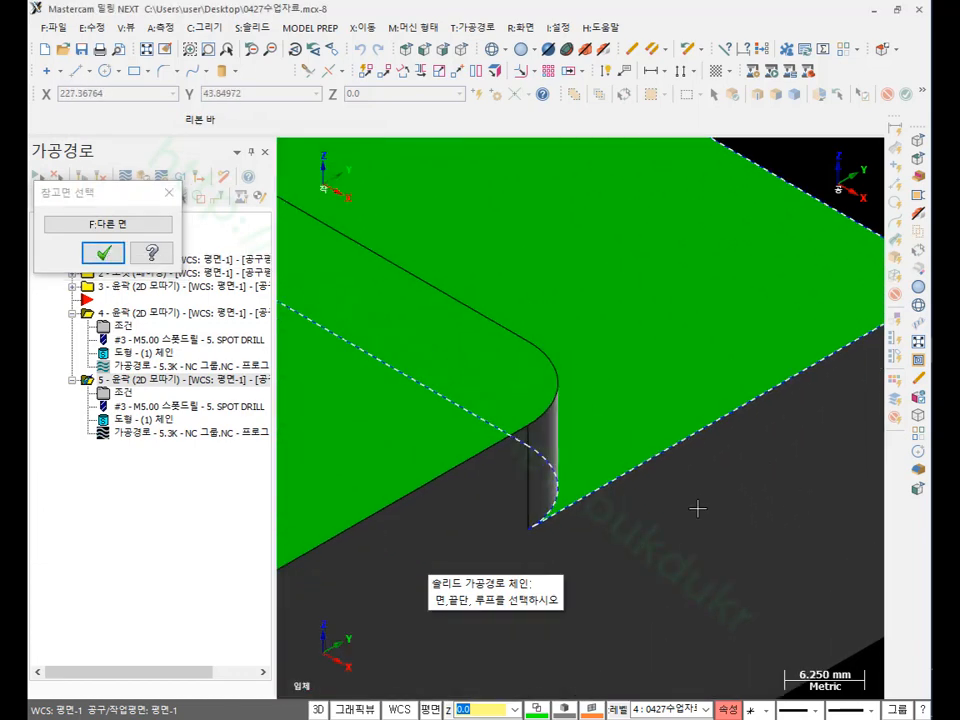
scroll(724, 458, "down", 5)
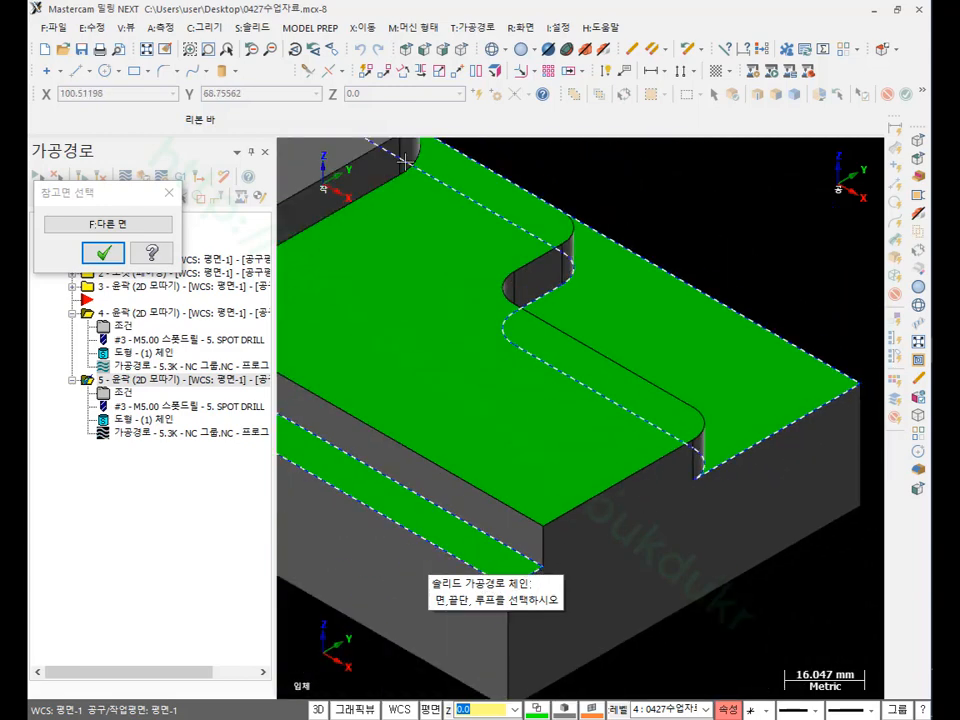
scroll(759, 452, "up", 3)
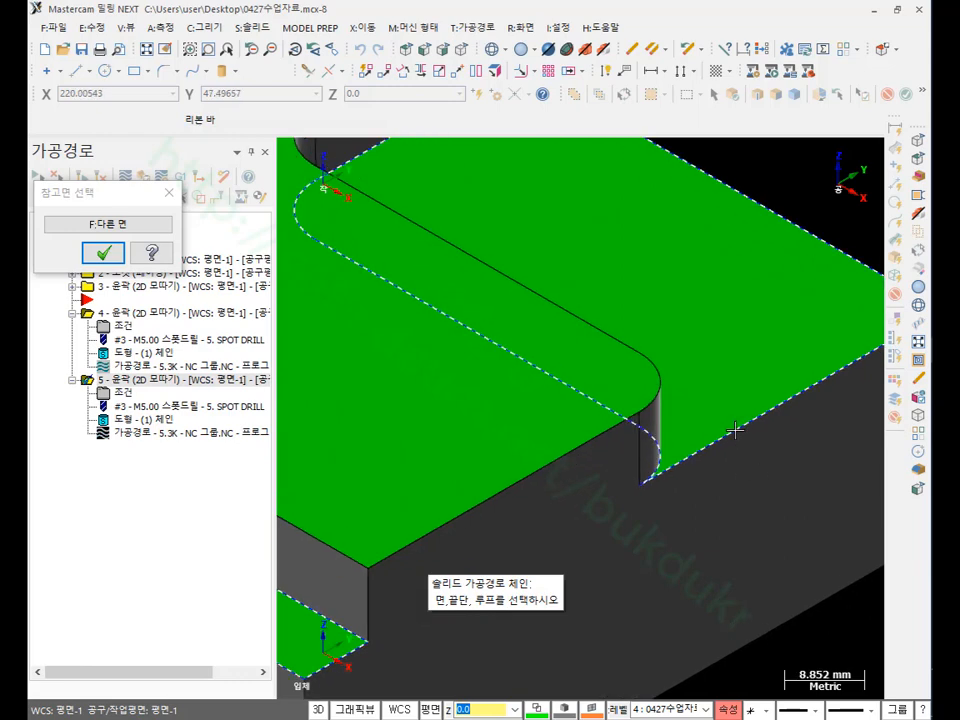
left_click(100, 252)
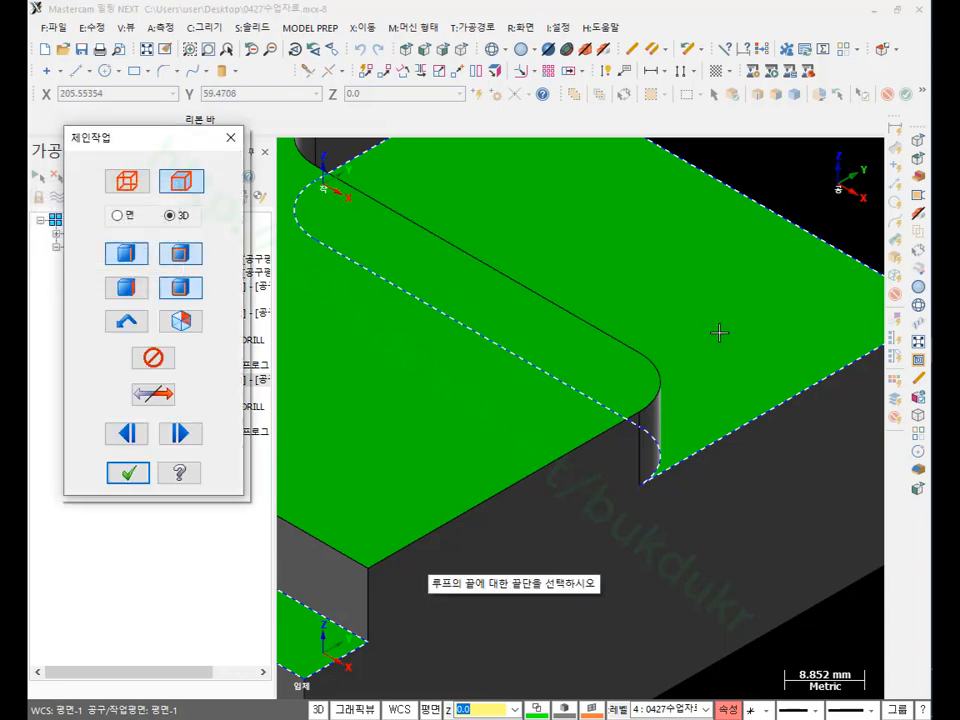
left_click(771, 413)
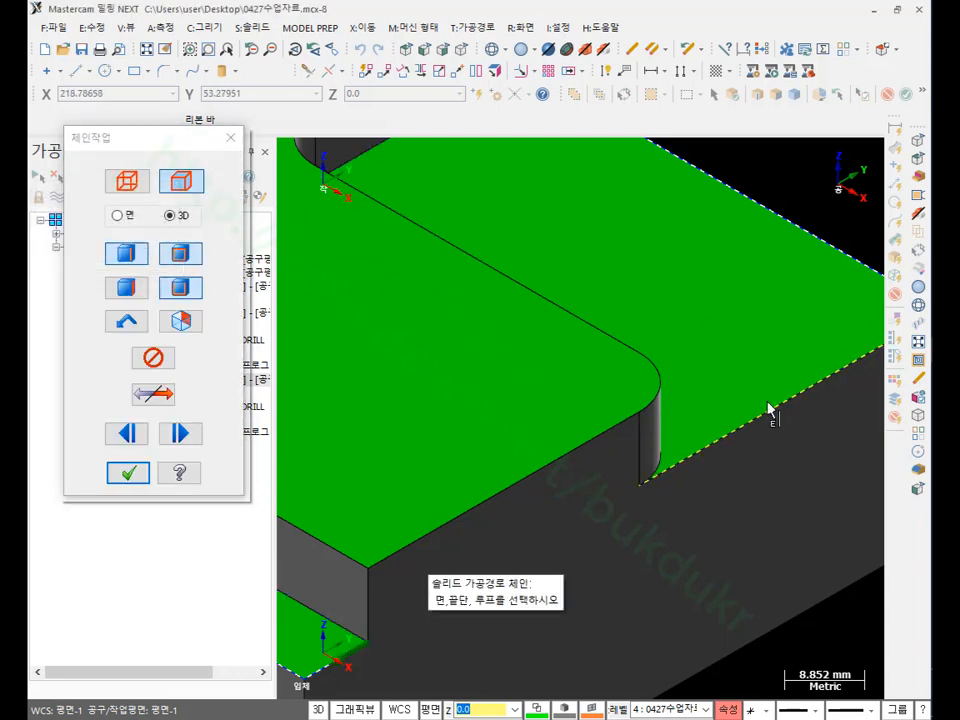
scroll(771, 577, "down", 5)
scroll(785, 580, "down", 2)
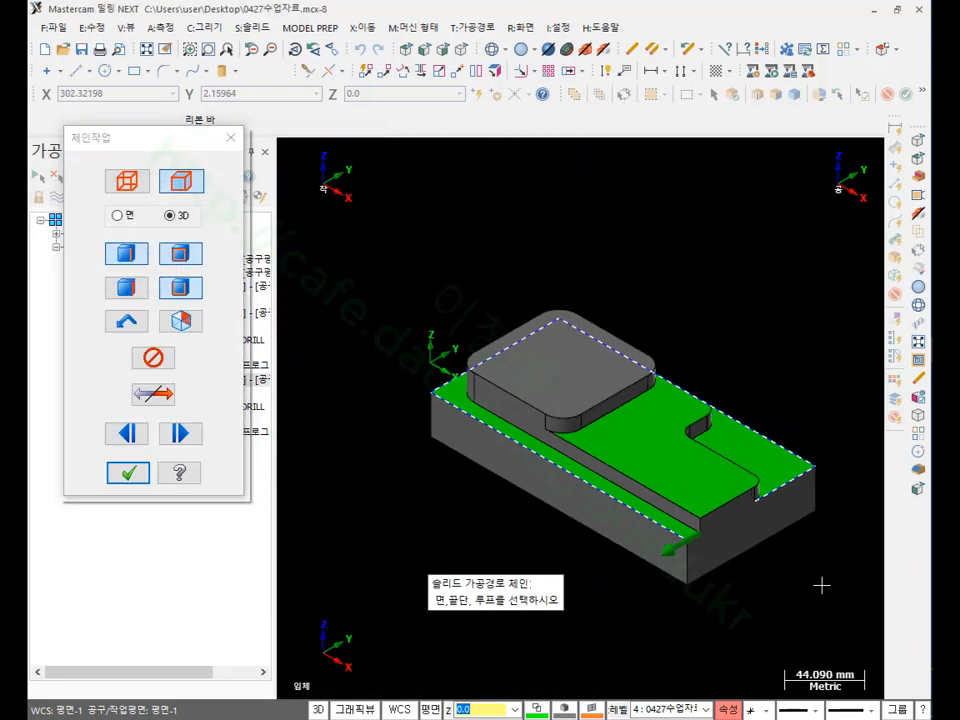
Step: Examine in top view where the partial chain starts, runs and ends along the lower step's outer edges
left_click(410, 50)
scroll(576, 302, "down", 9)
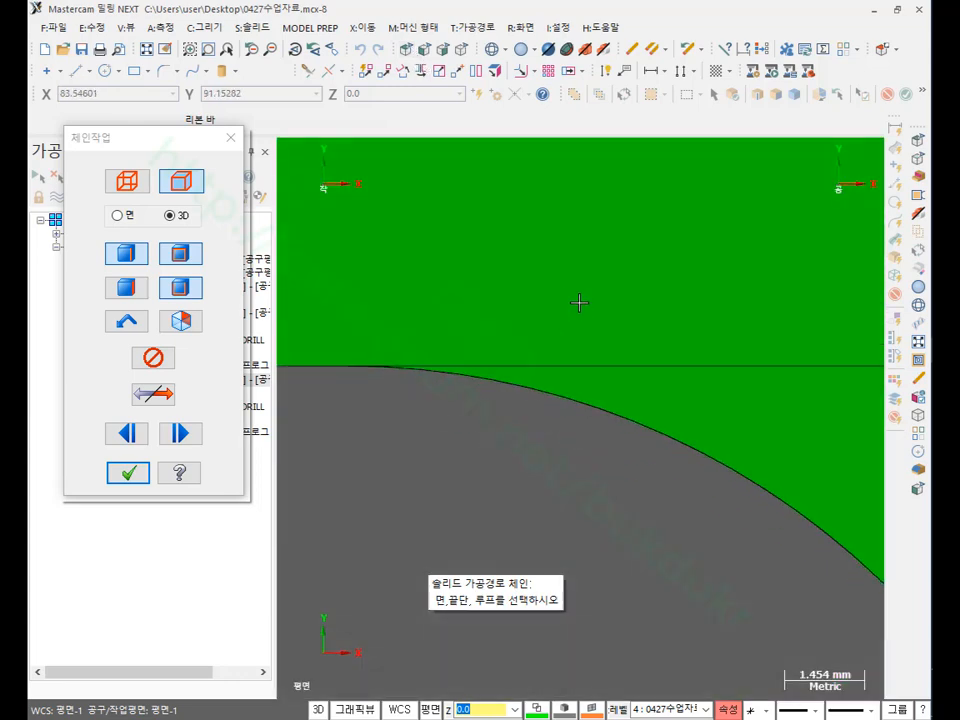
left_click(147, 48)
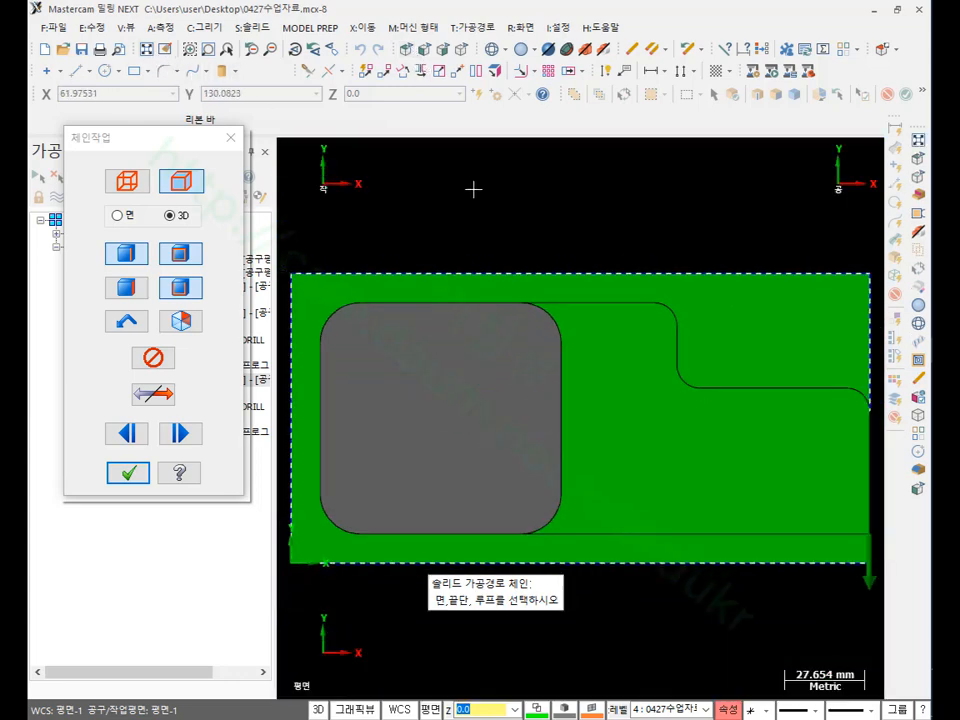
scroll(482, 197, "down", 1)
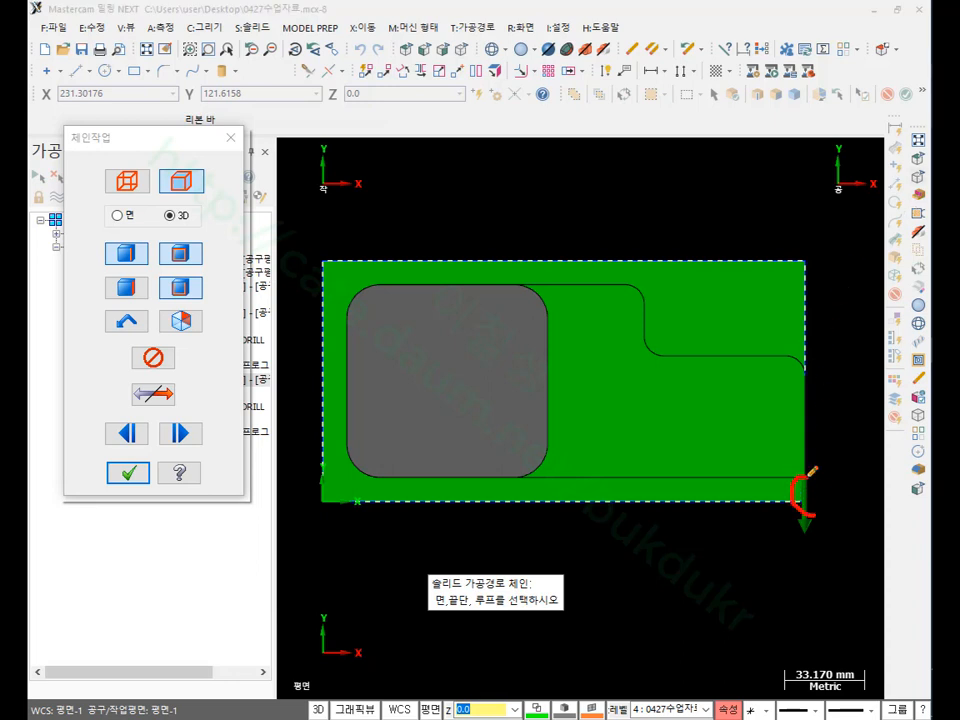
mouse_move(800, 506)
left_mouse_down()
mouse_move(480, 516)
mouse_move(326, 497)
mouse_move(327, 318)
mouse_move(396, 254)
mouse_move(690, 253)
mouse_move(808, 265)
mouse_move(808, 340)
left_mouse_up()
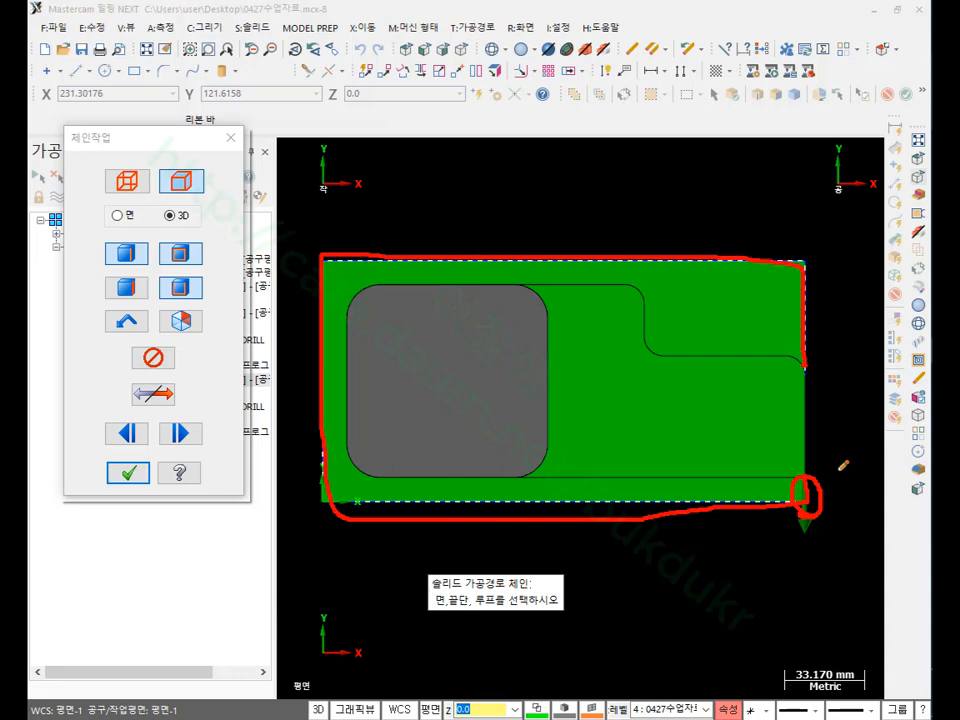
mouse_move(745, 357)
left_mouse_down()
mouse_move(642, 332)
mouse_move(615, 282)
mouse_move(515, 277)
left_mouse_up()
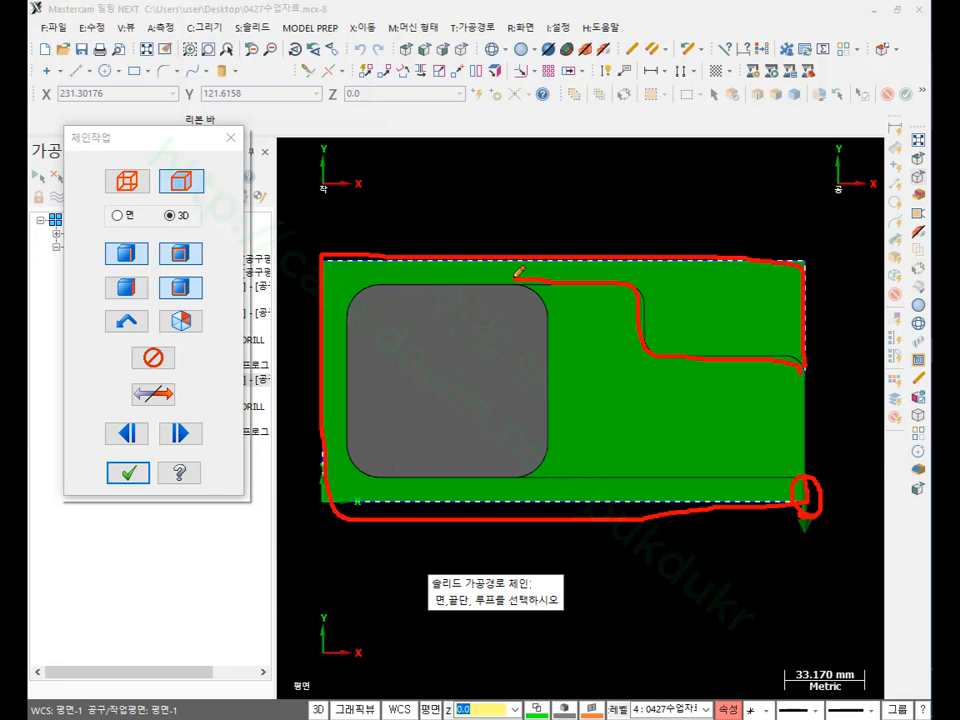
right_click(653, 168)
left_click(690, 345)
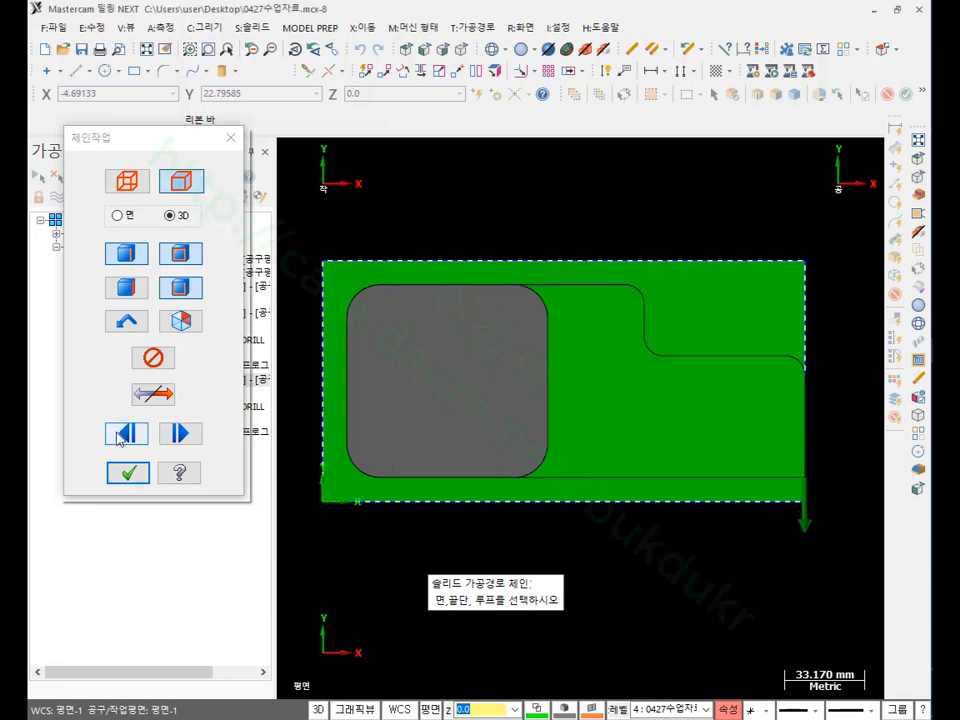
Step: Accept the partial chain as the chamfer copy's geometry and regenerate operation 5
left_click(130, 474)
left_click(248, 415)
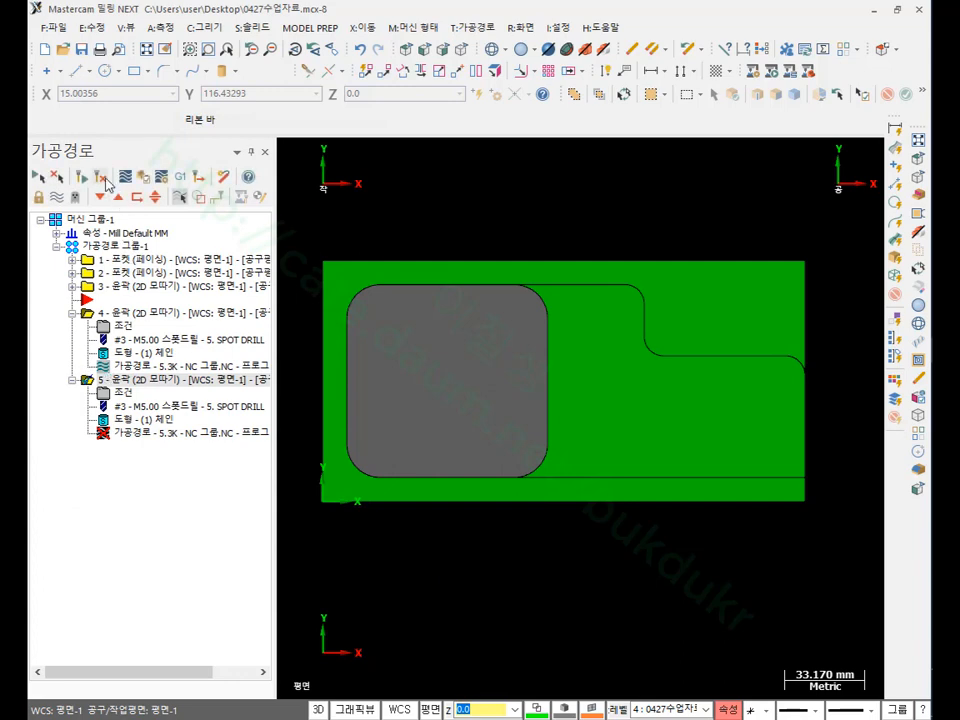
left_click(86, 180)
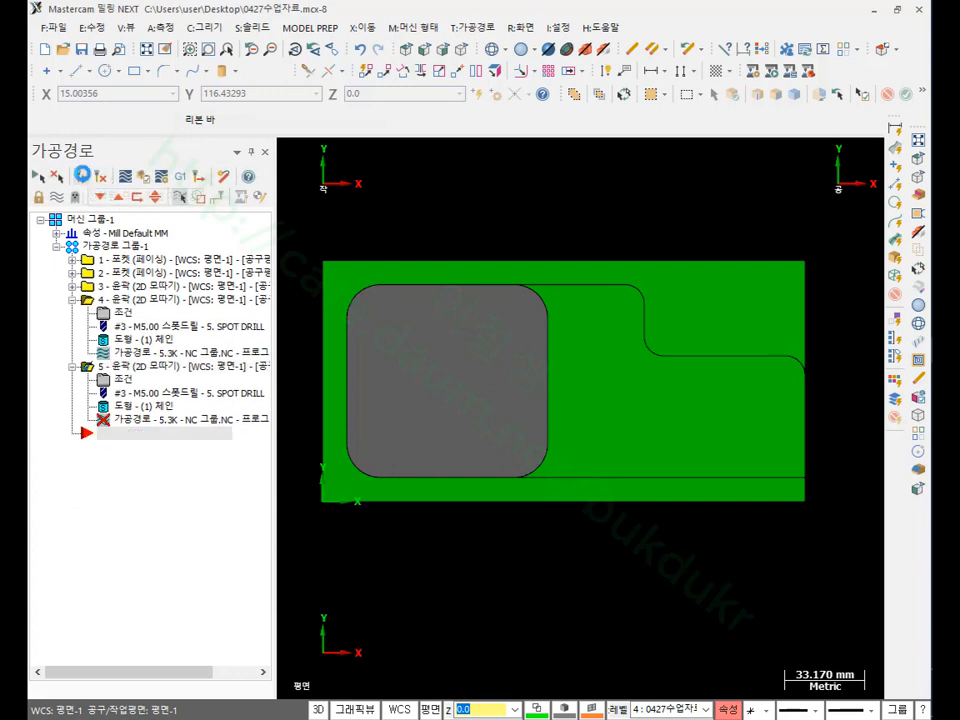
Step: Simulate operation 5 in Verify and examine both ends of the lower-step chamfer beside the middle step's walls
left_click(468, 52)
scroll(722, 583, "up", 4)
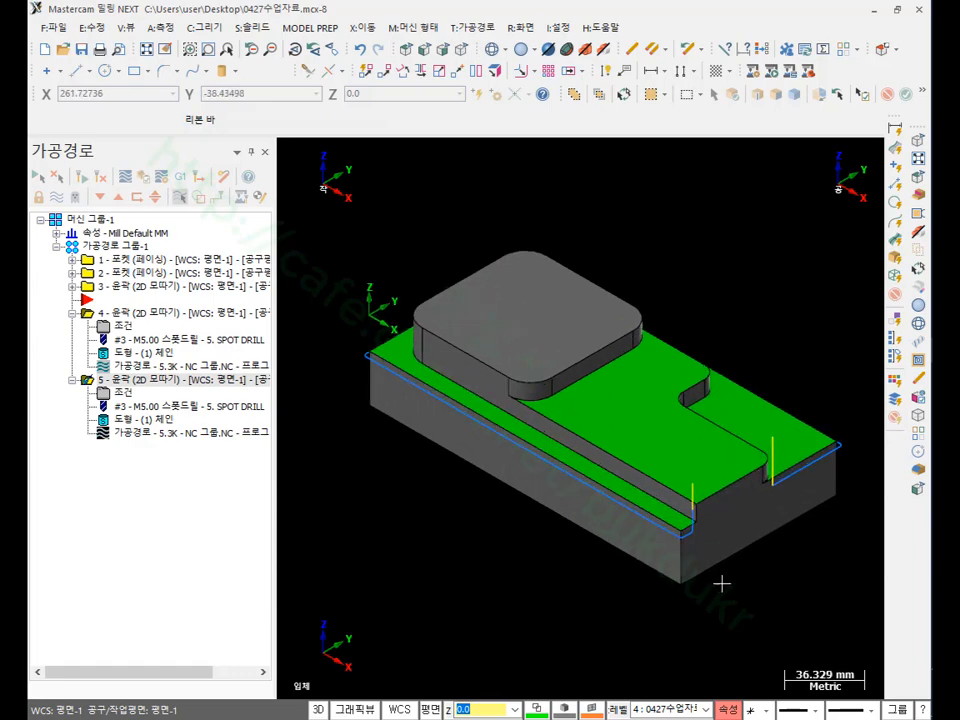
left_click(145, 177)
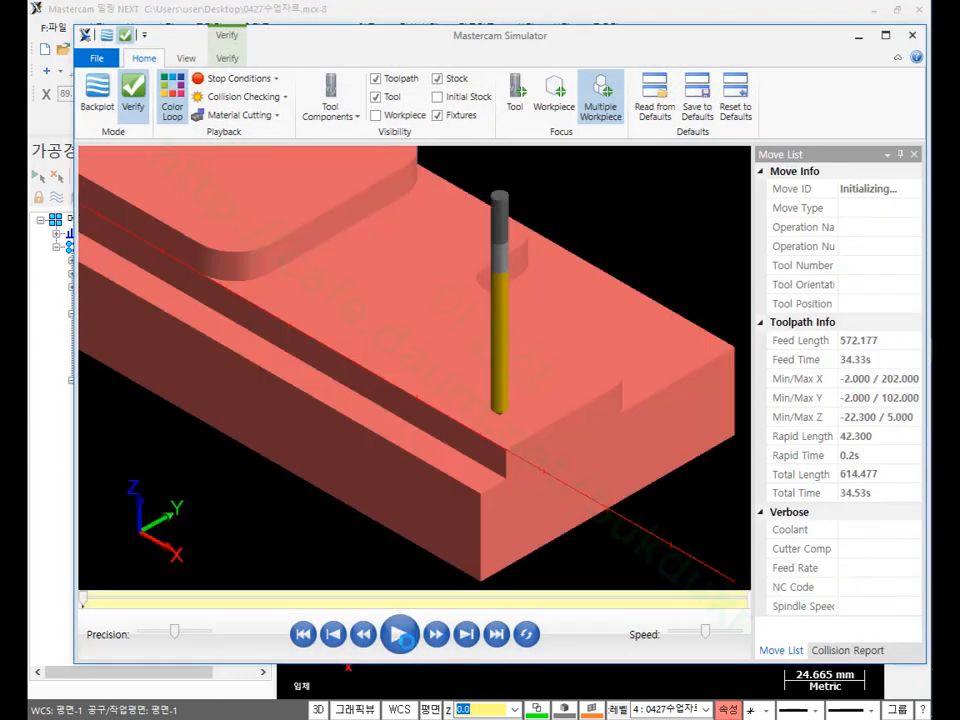
left_click(400, 635)
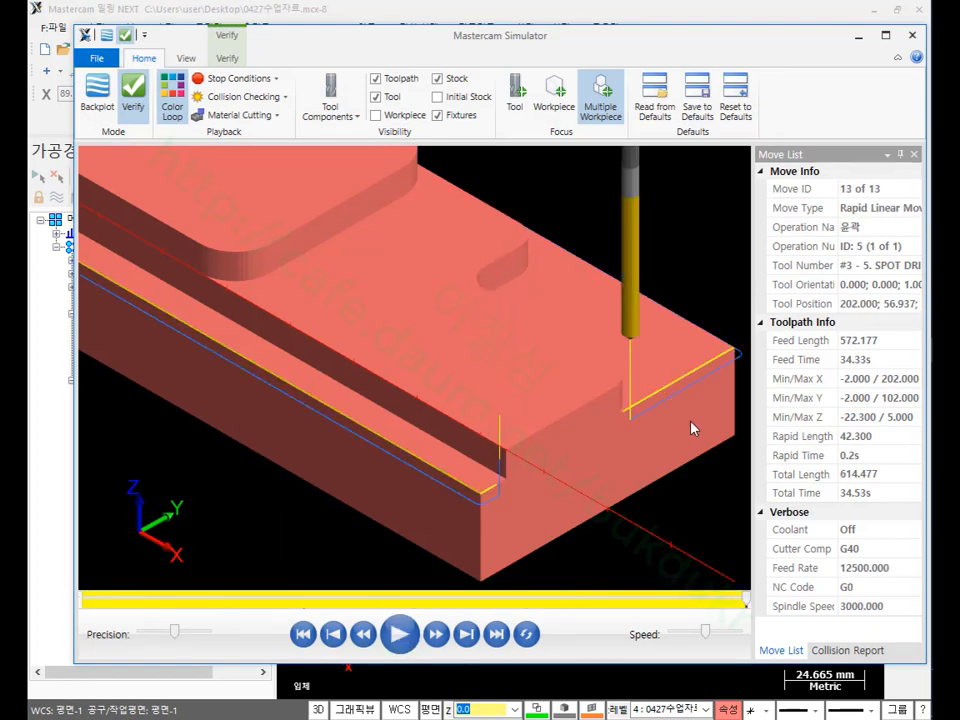
scroll(670, 423, "up", 2)
scroll(598, 403, "up", 5)
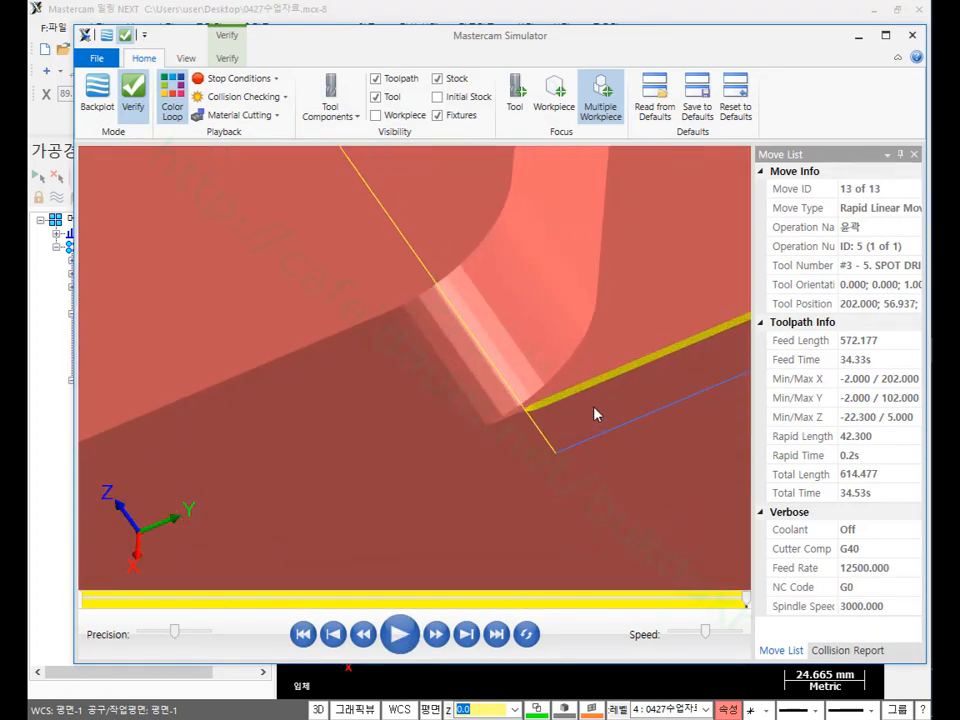
middle_click_drag(539, 408, 515, 401)
scroll(636, 347, "down", 3)
middle_click_drag(592, 371, 542, 447)
scroll(510, 482, "up", 5)
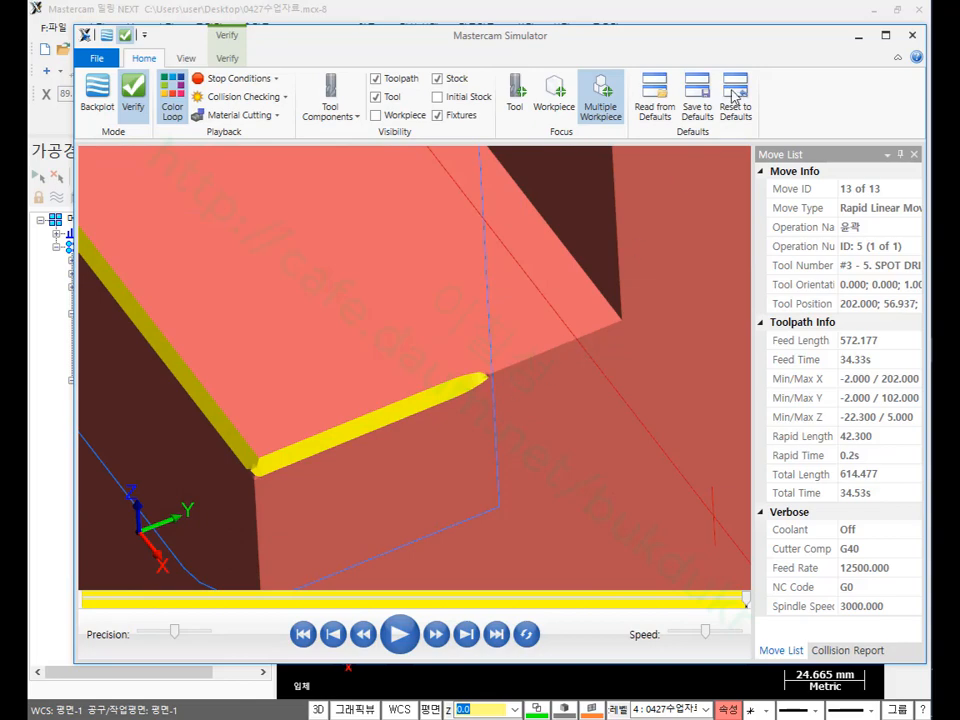
left_click(858, 35)
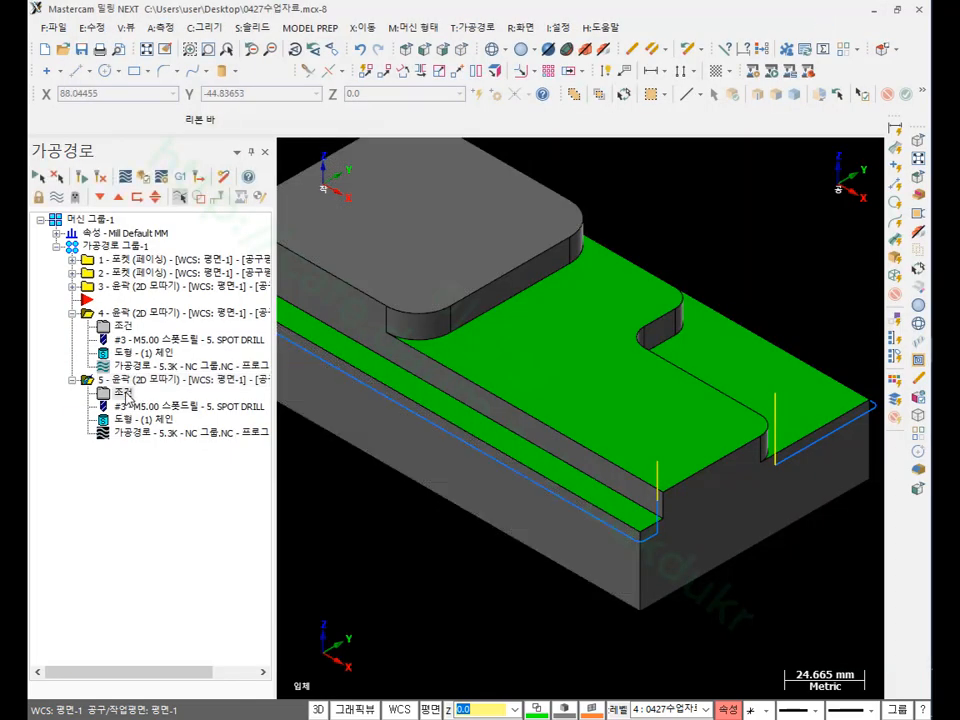
Step: Set operation 5's contour start shortening to 30% in the lead in/out parameters and regenerate the toolpath
left_click(103, 393)
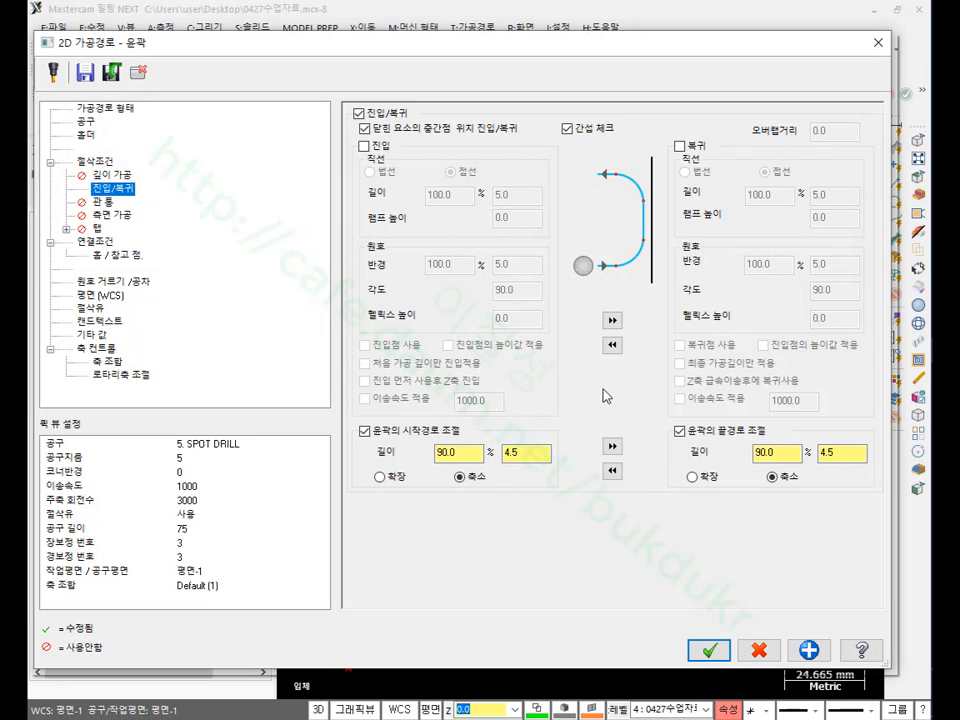
double_click(461, 454)
type("30")
left_click(709, 650)
left_click(101, 176)
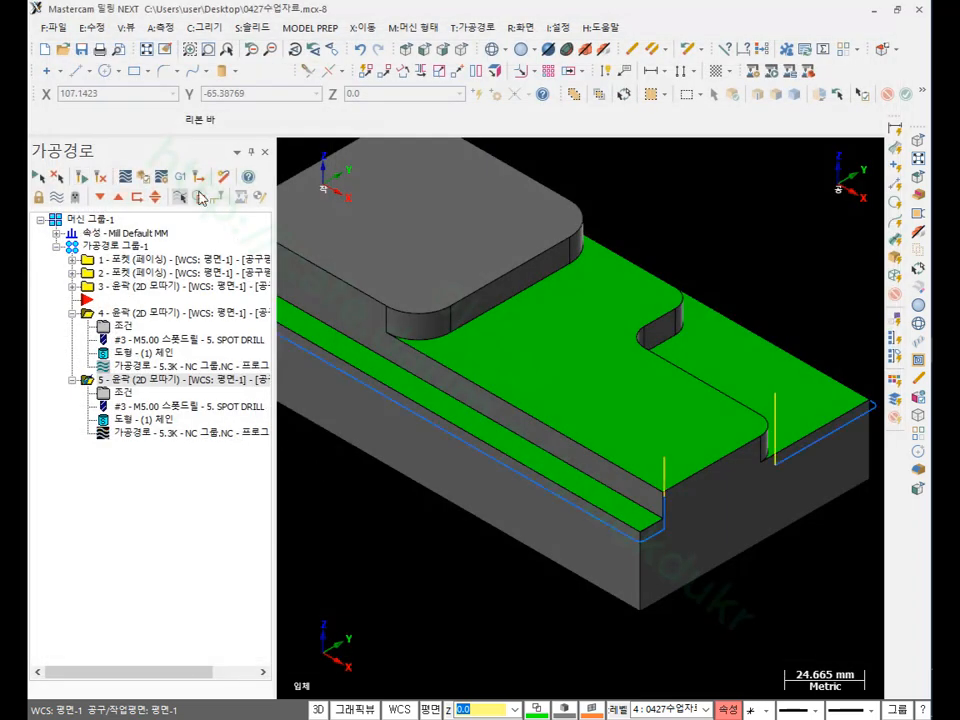
Step: Simulate operation 5 again, examine the chamfer ends on the narrow and wide ledges, and close the simulation
left_click(144, 176)
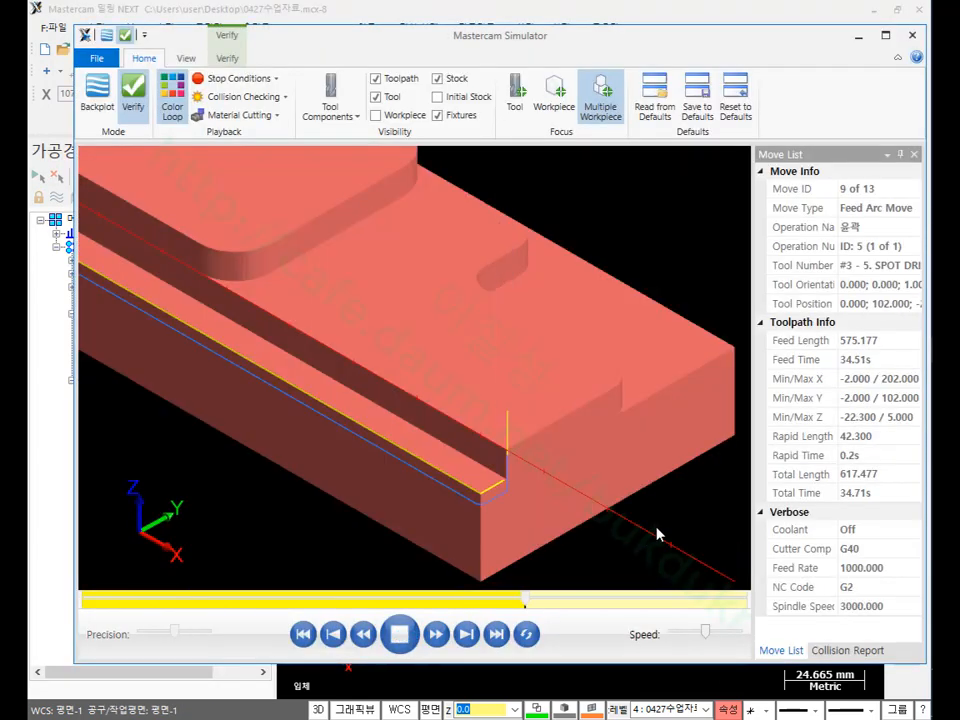
scroll(513, 463, "up", 3)
scroll(513, 463, "up", 3)
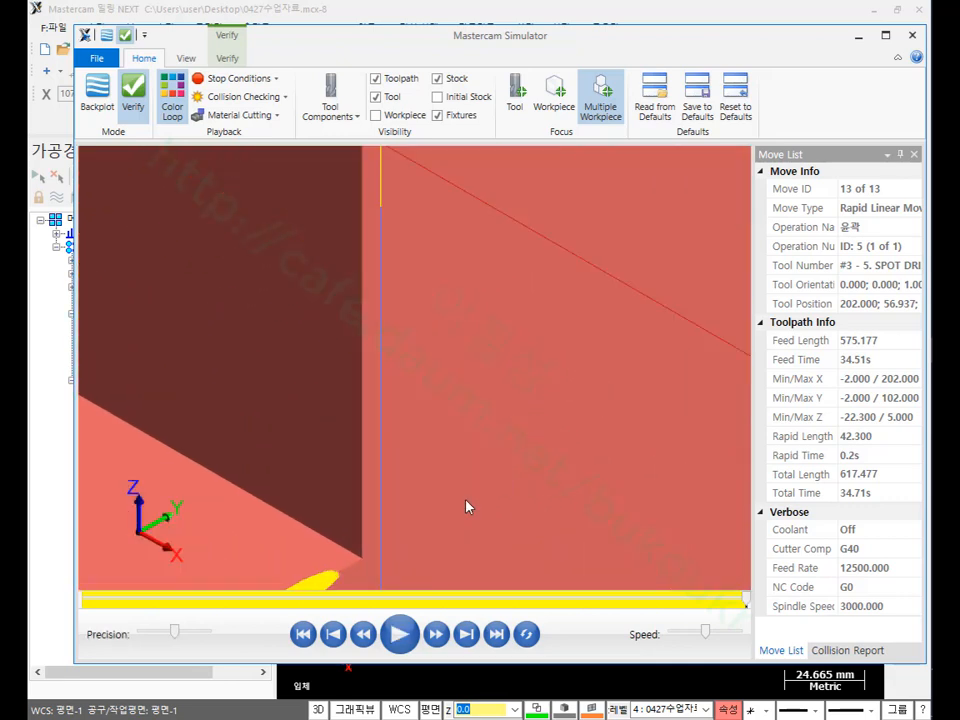
scroll(398, 517, "down", 2)
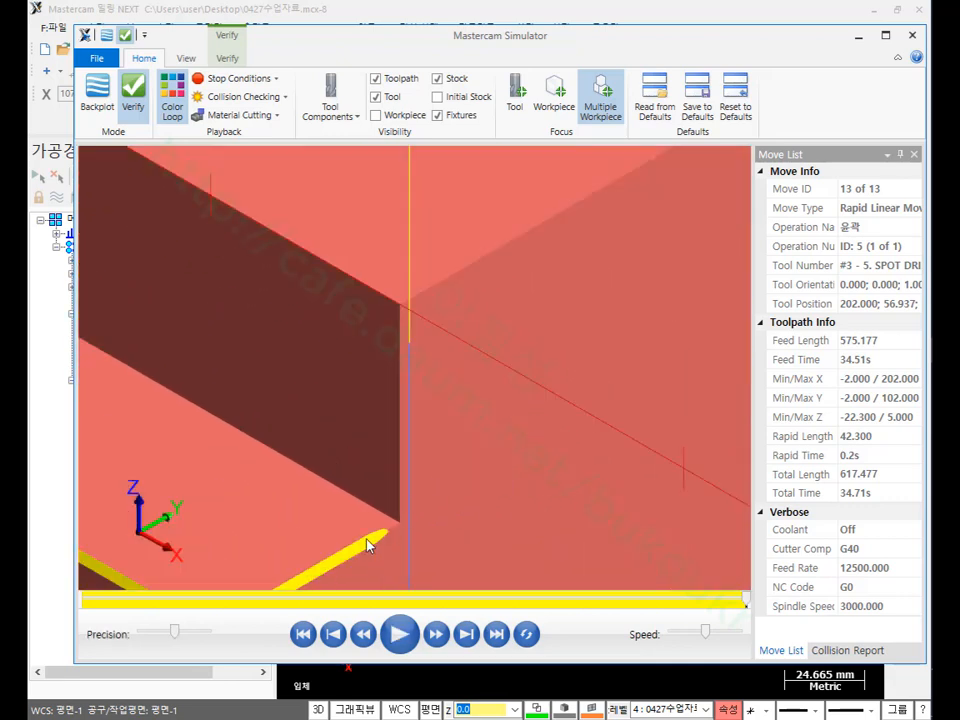
scroll(572, 396, "down", 3)
scroll(542, 377, "up", 2)
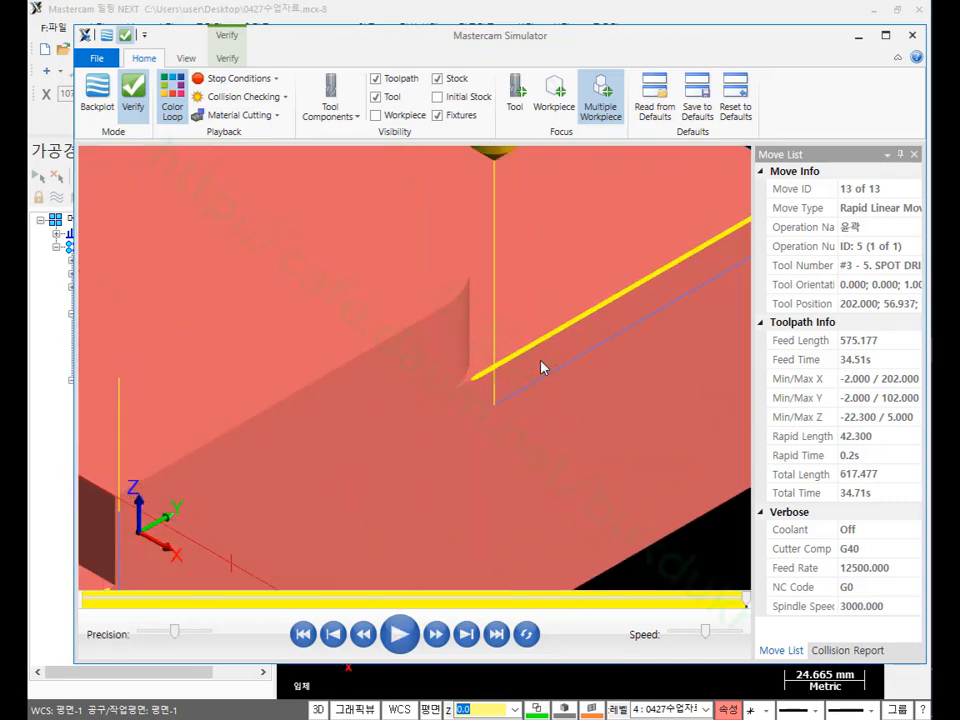
middle_click_drag(542, 369, 484, 317)
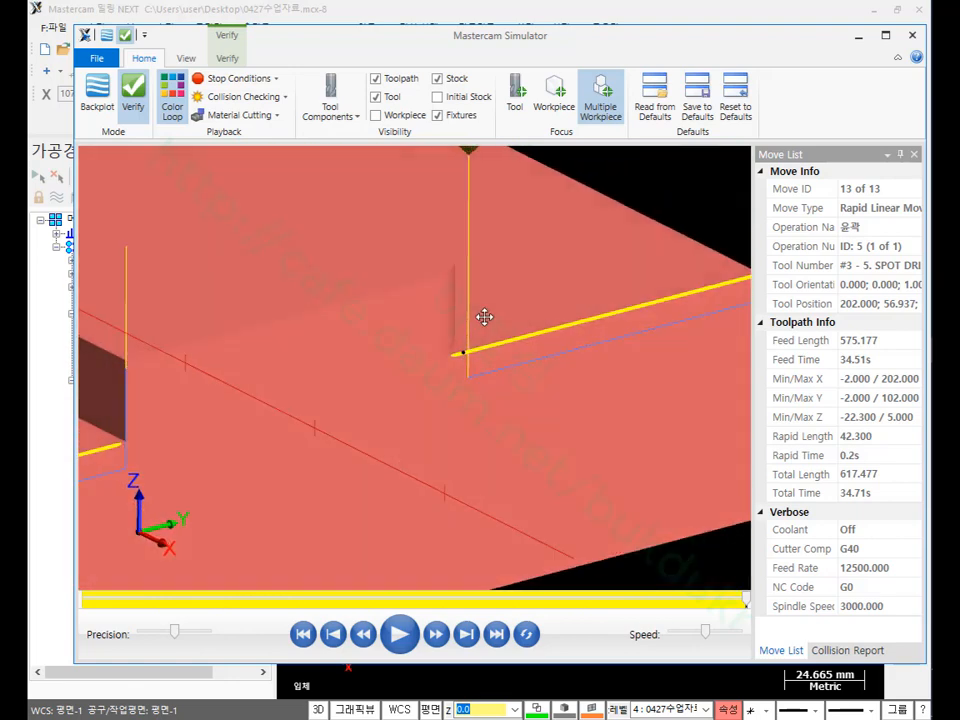
scroll(546, 354, "down", 3)
scroll(546, 353, "up", 5)
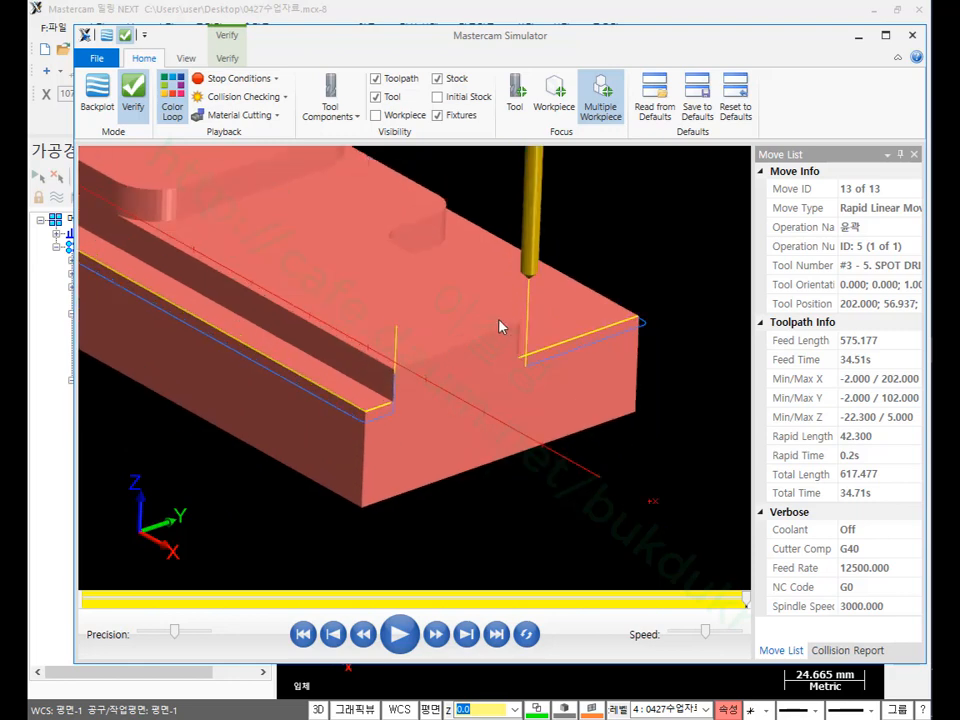
scroll(622, 393, "down", 4)
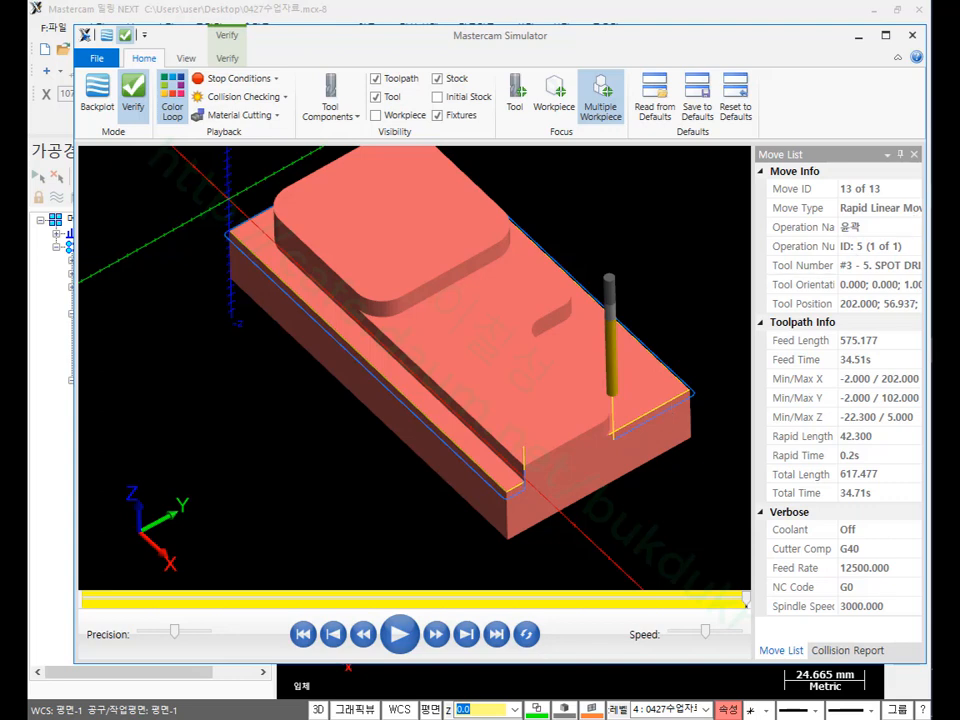
left_click(912, 34)
Step: Isolate the pocket part with the round and oblong islands, and turn off operation 5's toolpath display
scroll(688, 347, "down", 4)
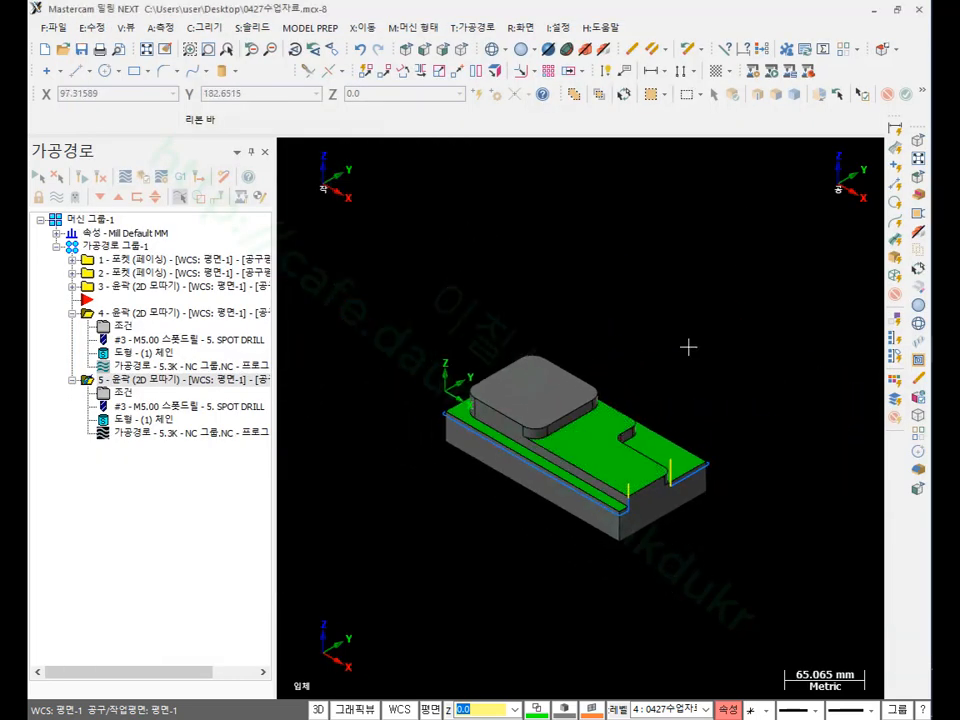
scroll(688, 347, "down", 2)
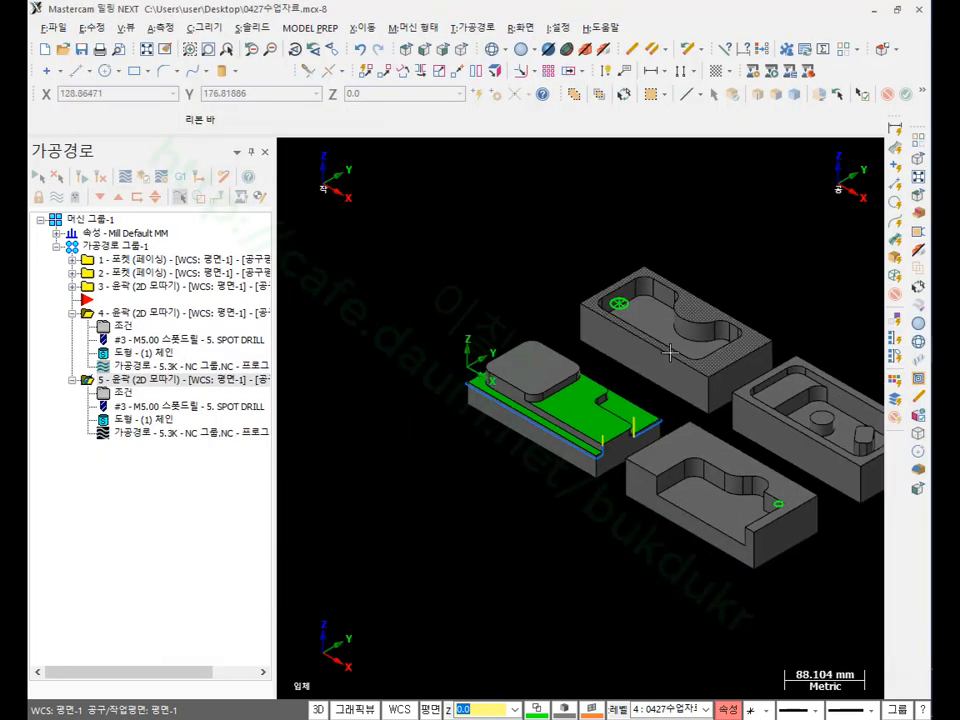
left_click(800, 420)
key("alt+e")
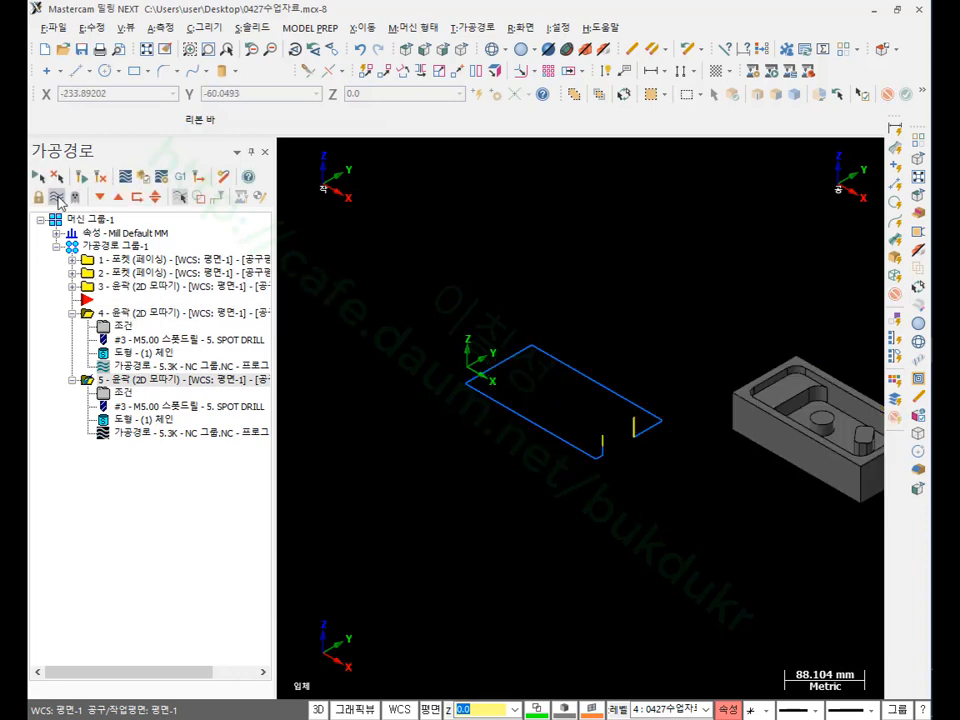
scroll(527, 339, "down", 2)
scroll(800, 395, "up", 6)
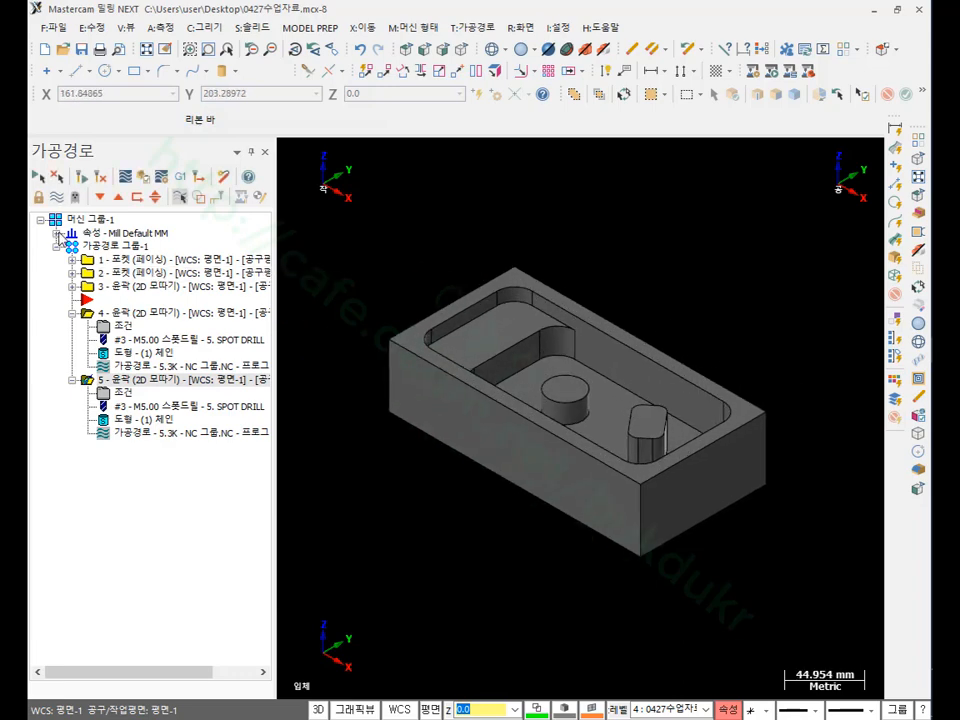
Step: Define the machine group's stock as a displayed rectangular block fitted to all solids
left_click(56, 232)
left_click(122, 273)
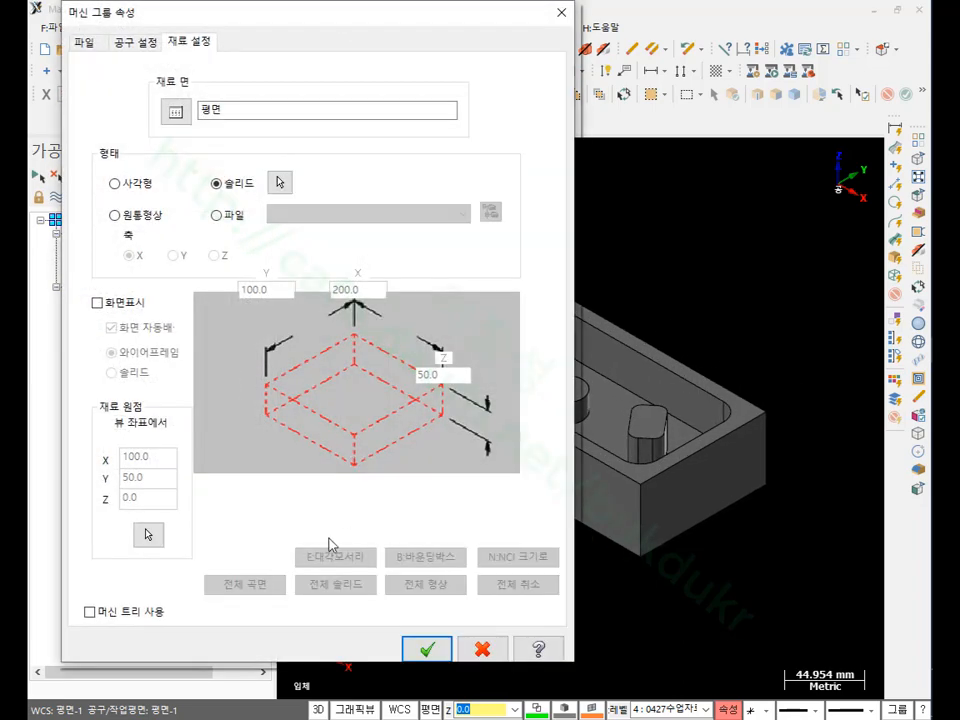
left_click(98, 302)
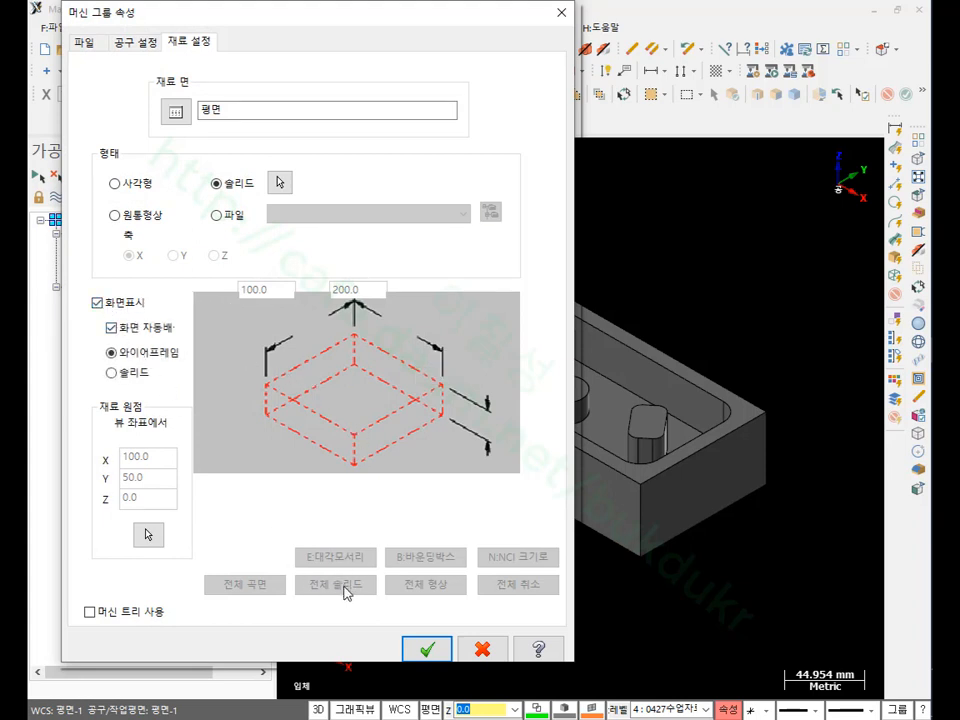
left_click(115, 184)
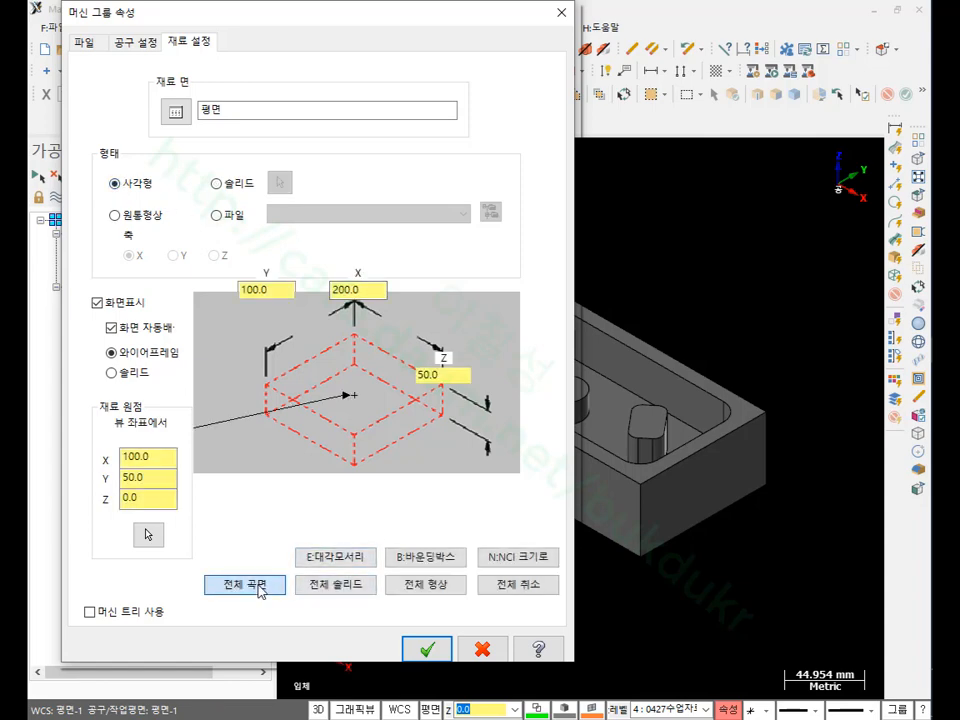
left_click(337, 584)
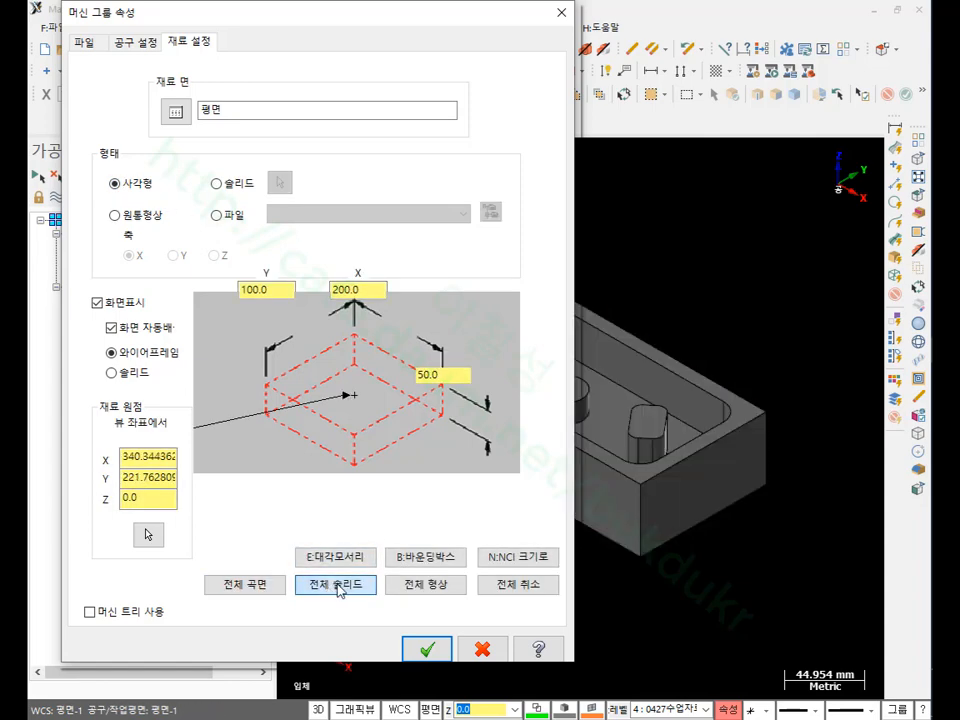
left_click(428, 648)
scroll(670, 328, "up", 2)
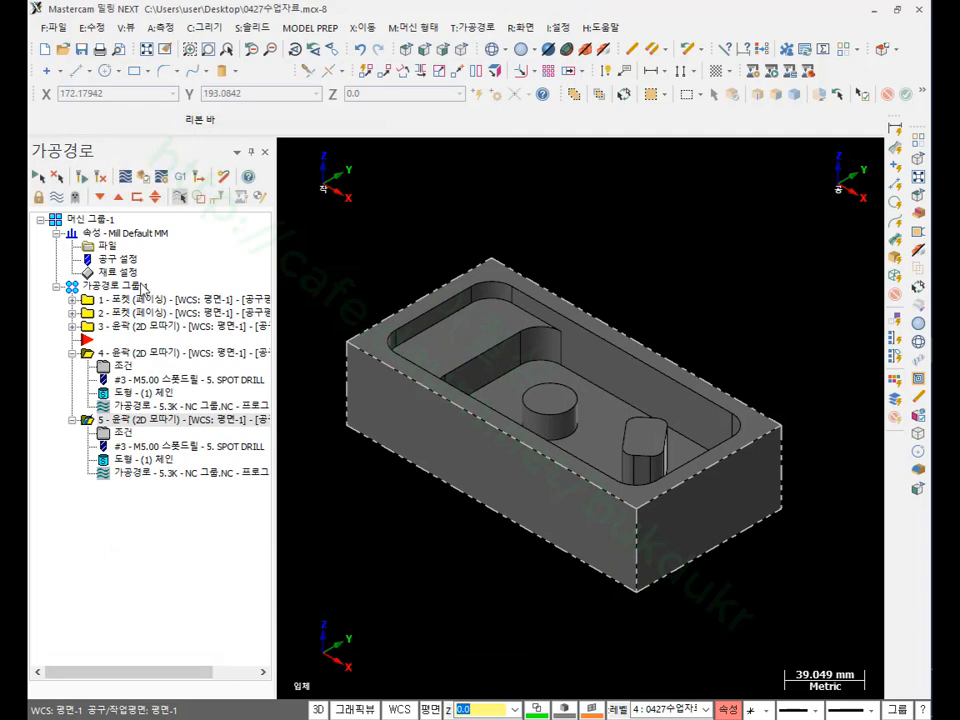
Step: Turn off the stock display in the machine group's stock setup
left_click(110, 271)
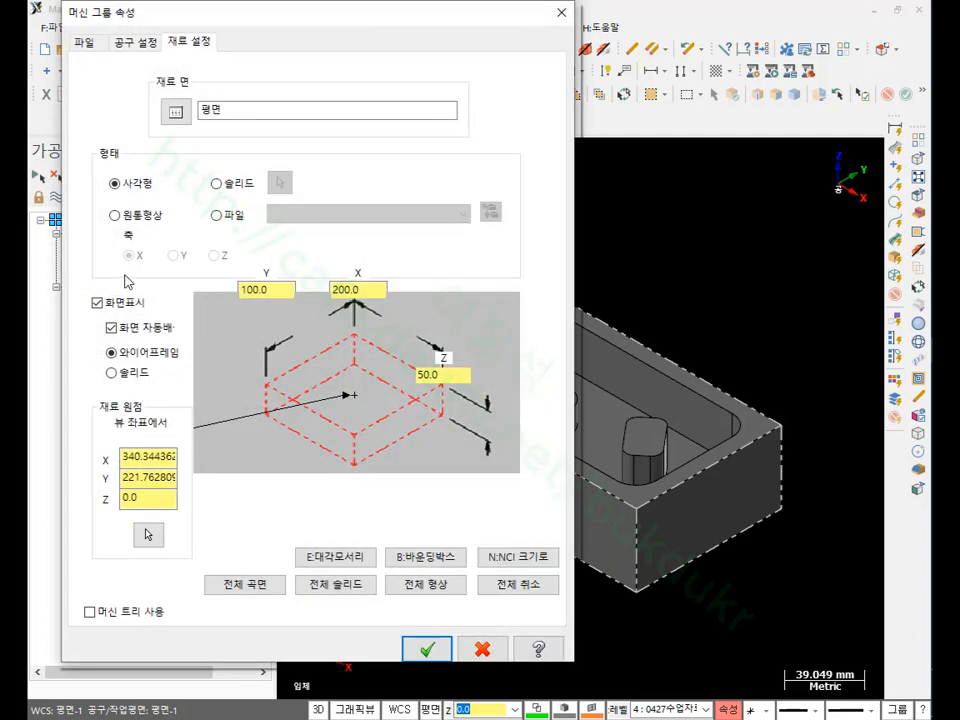
left_click(97, 302)
left_click(426, 648)
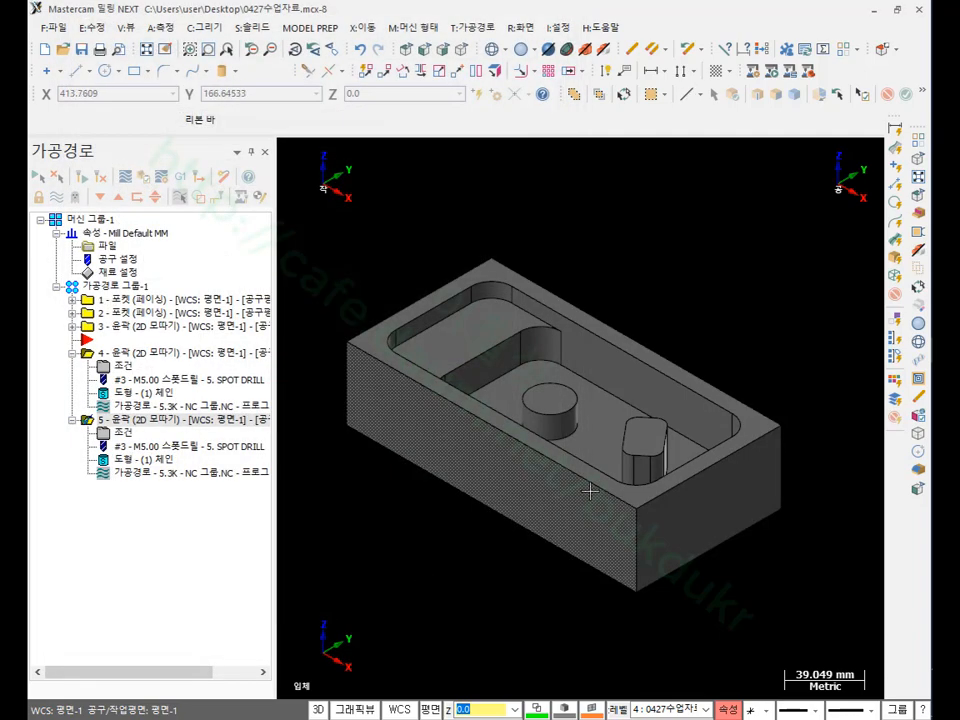
scroll(462, 427, "up", 2)
scroll(462, 427, "up", 2)
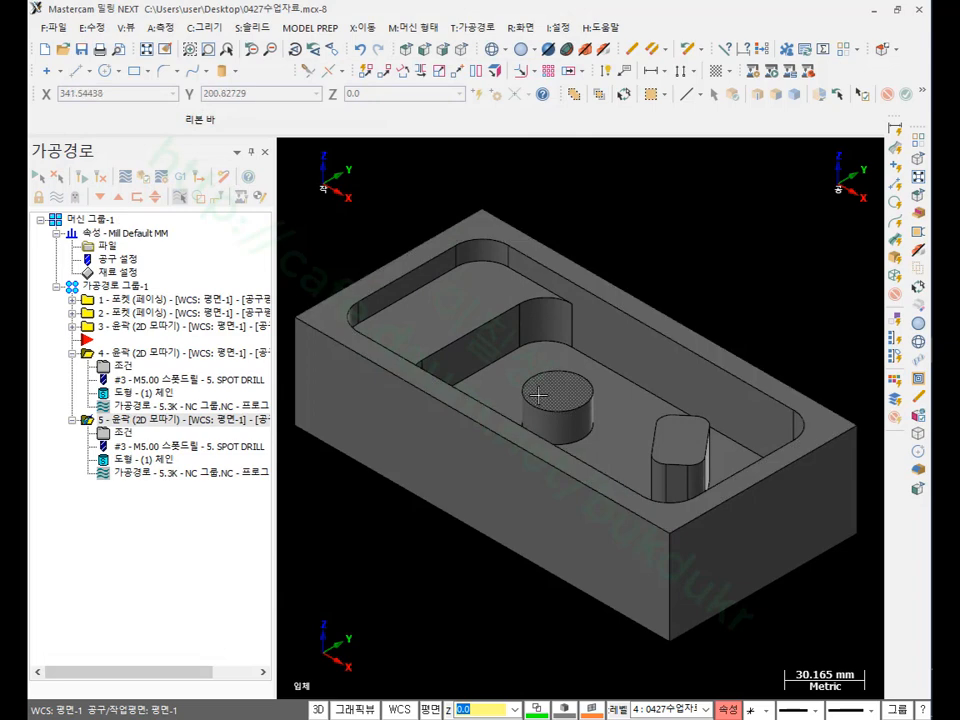
Step: Delete all five facing and chamfer operations from the toolpath group
left_click(72, 353)
left_click(110, 287)
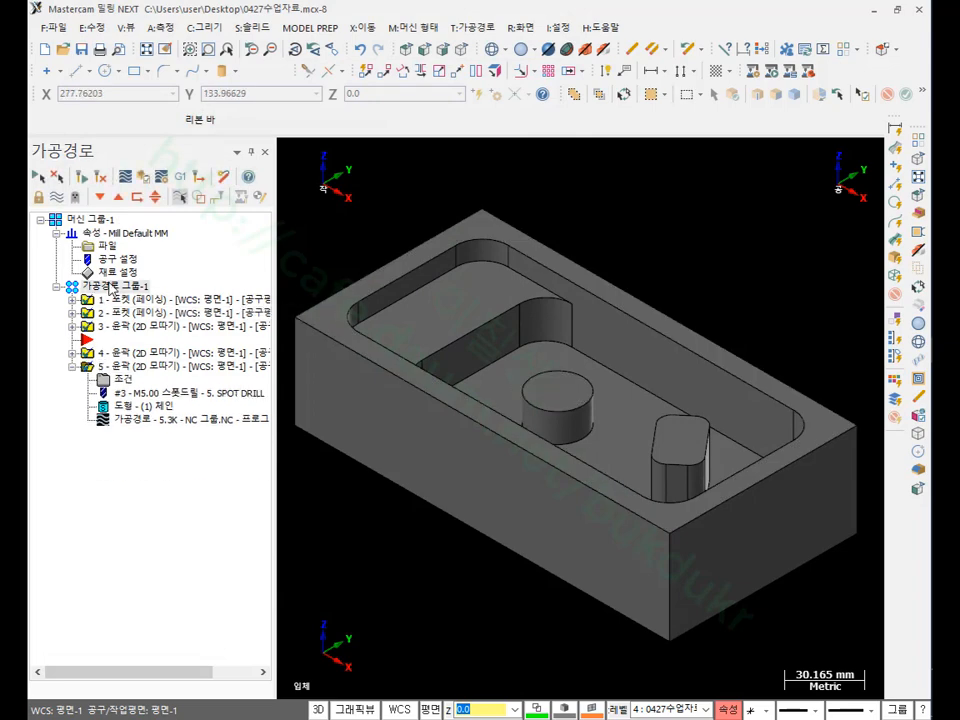
key("Delete")
left_click(538, 416)
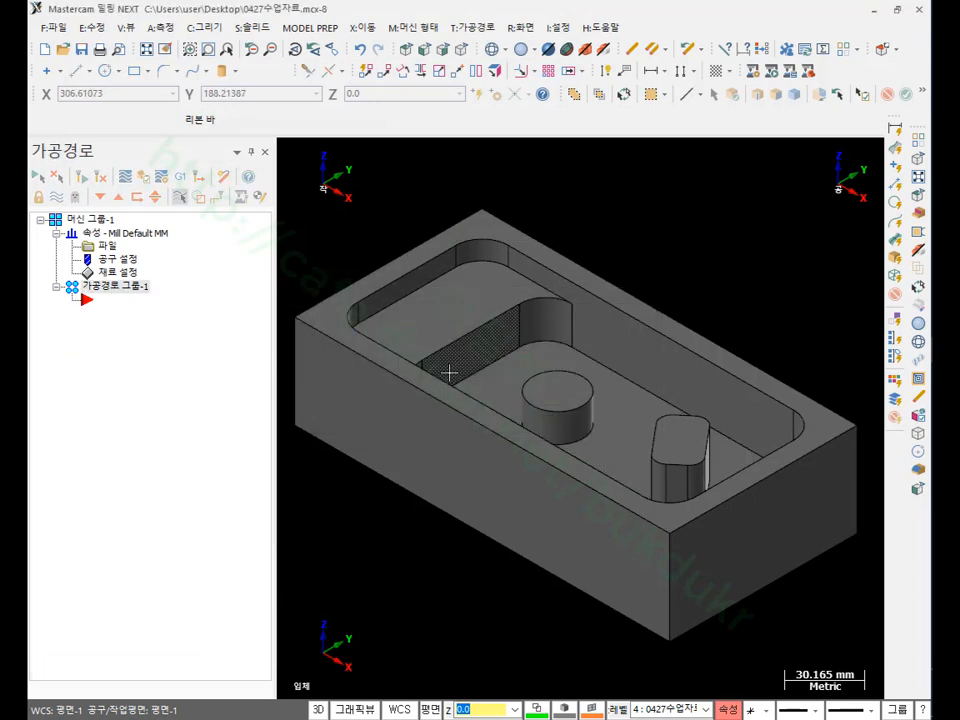
Step: Measure the positions of points on the pocket's ledge, round island top, oblong island top and upper rim
scroll(662, 422, "up", 4)
scroll(647, 387, "down", 4)
mouse_move(614, 346)
middle_mouse_down()
mouse_move(620, 368)
mouse_move(612, 360)
middle_mouse_up()
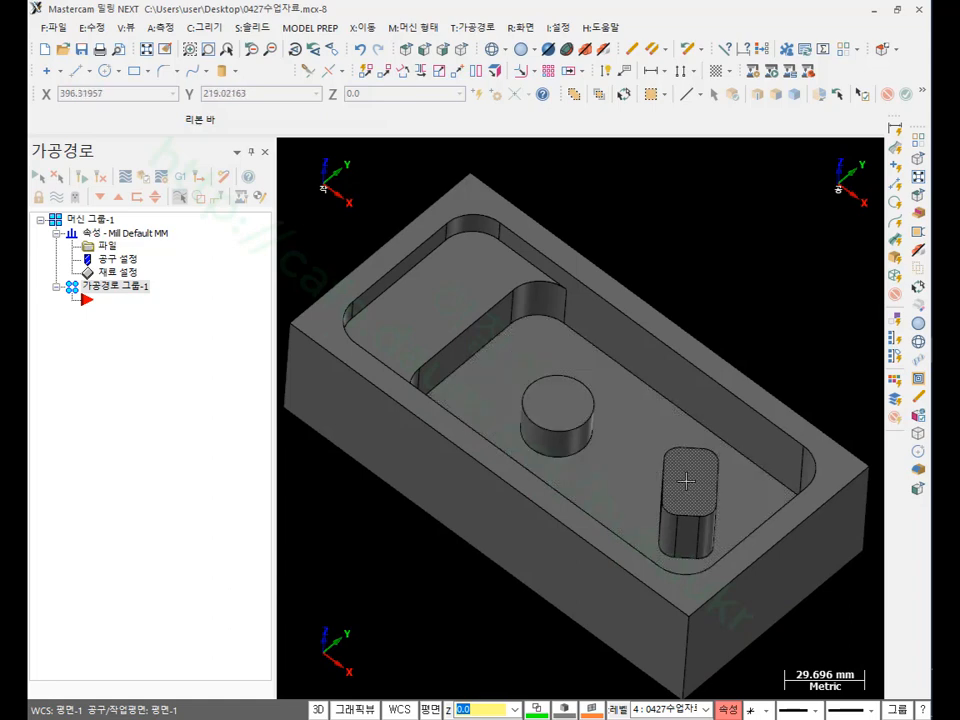
mouse_move(680, 479)
middle_mouse_down()
mouse_move(673, 432)
mouse_move(735, 463)
middle_mouse_up()
scroll(540, 448, "up", 2)
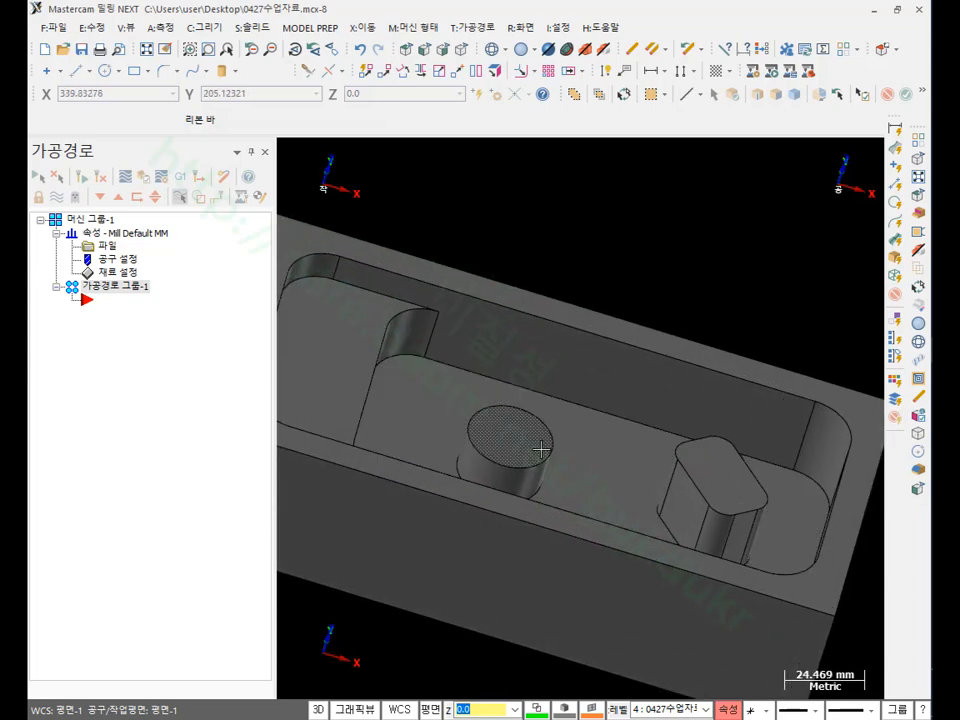
left_click(145, 24)
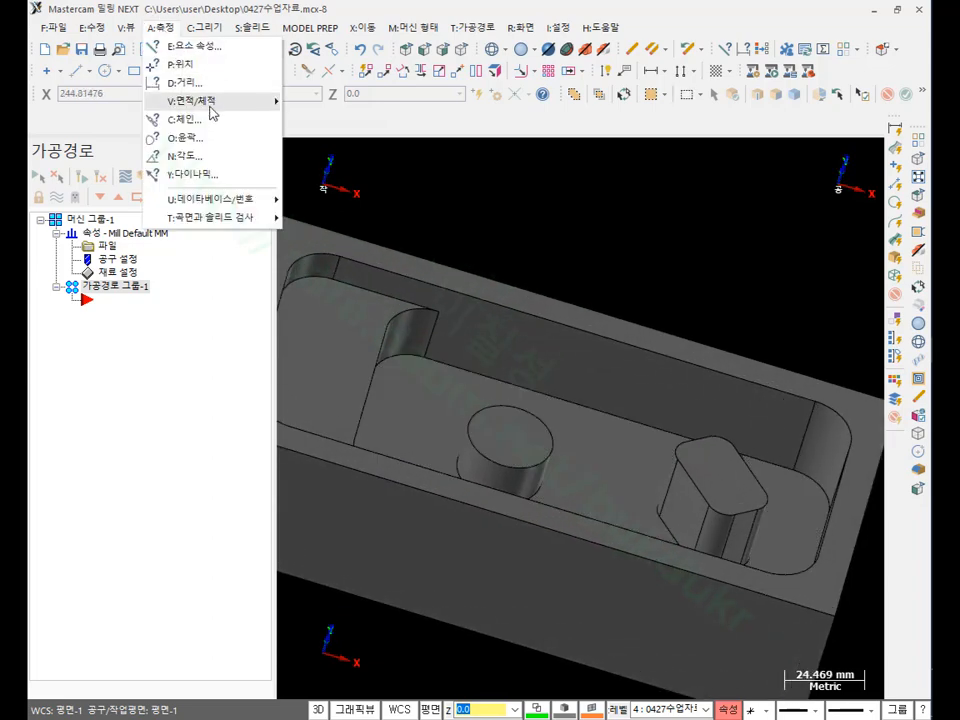
left_click(180, 64)
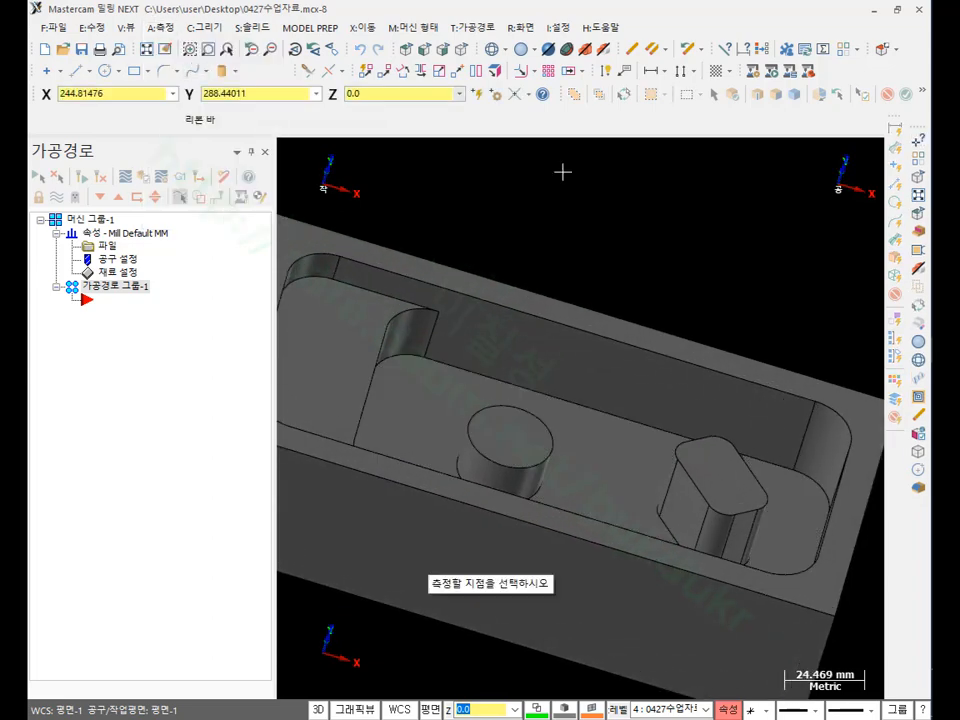
left_click(402, 325)
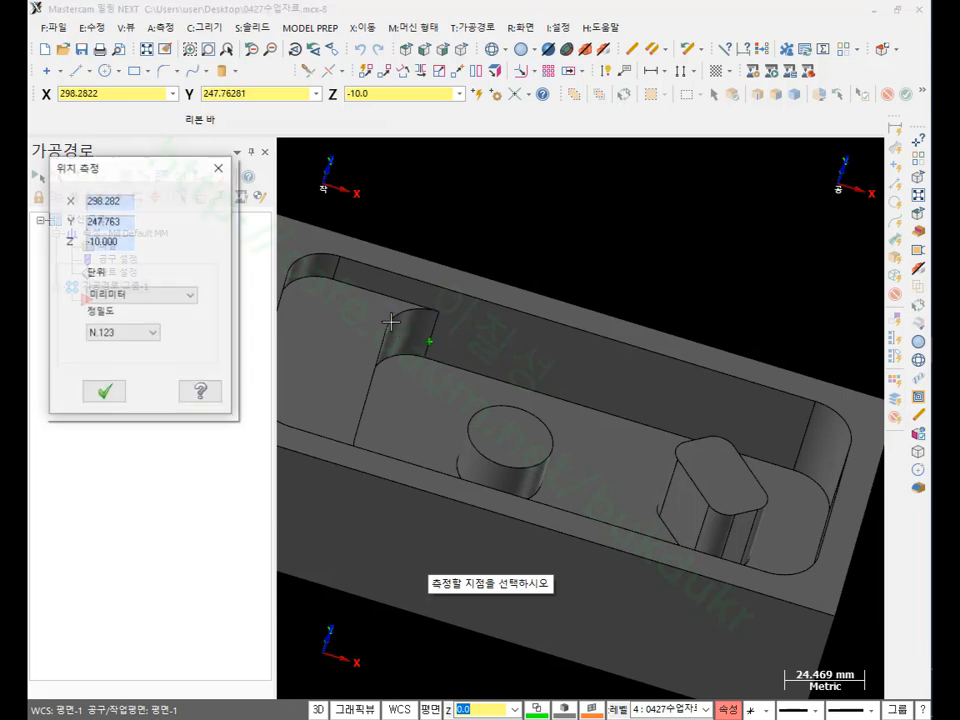
left_click(531, 417)
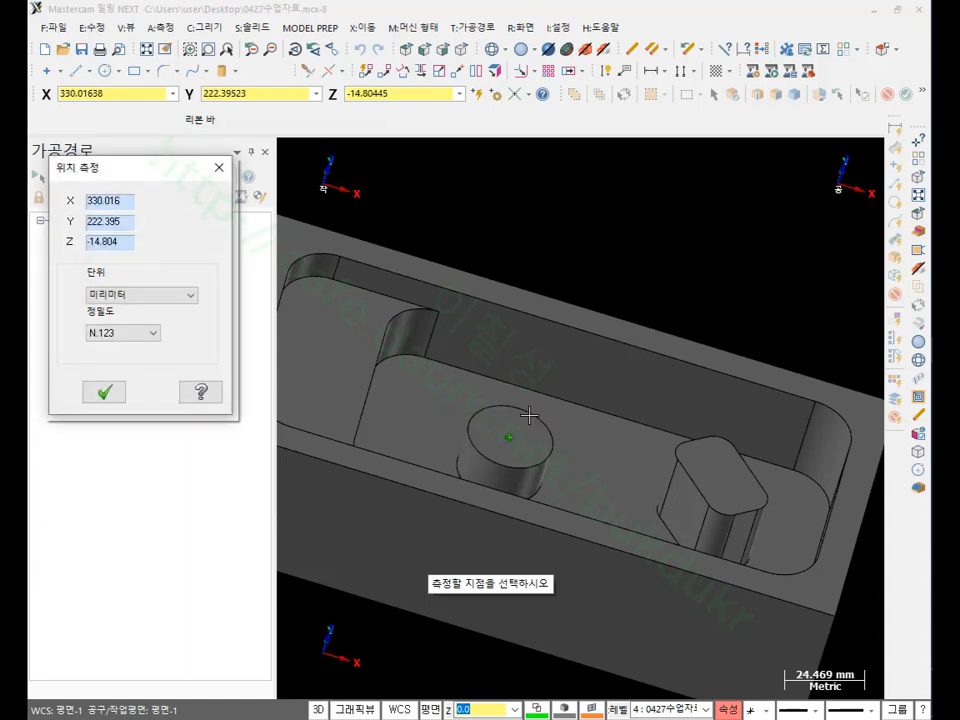
left_click(681, 452)
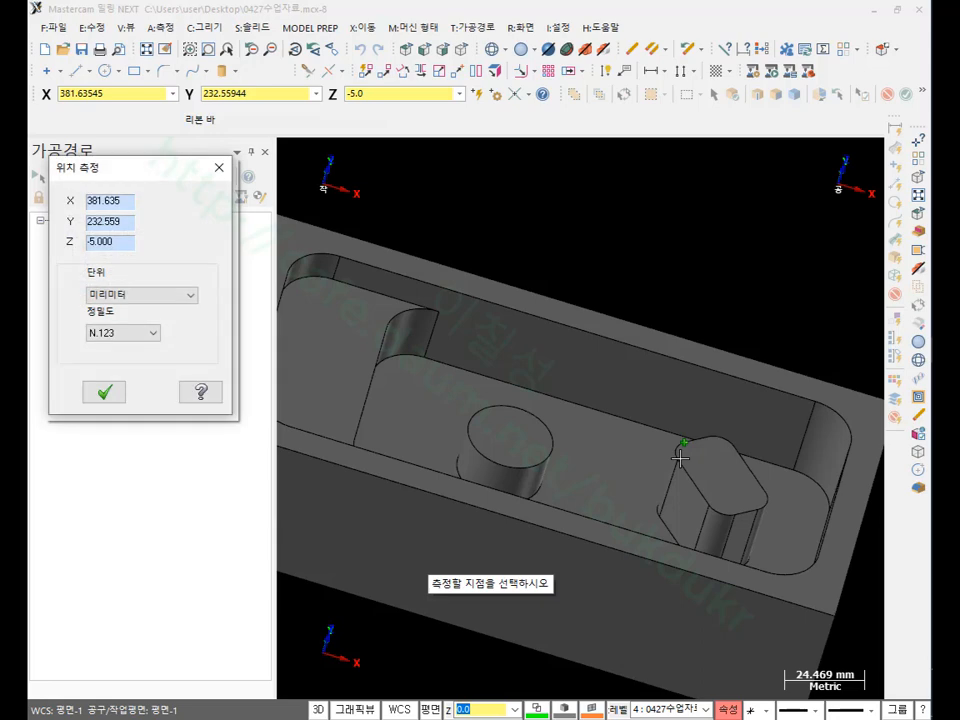
scroll(692, 368, "down", 1)
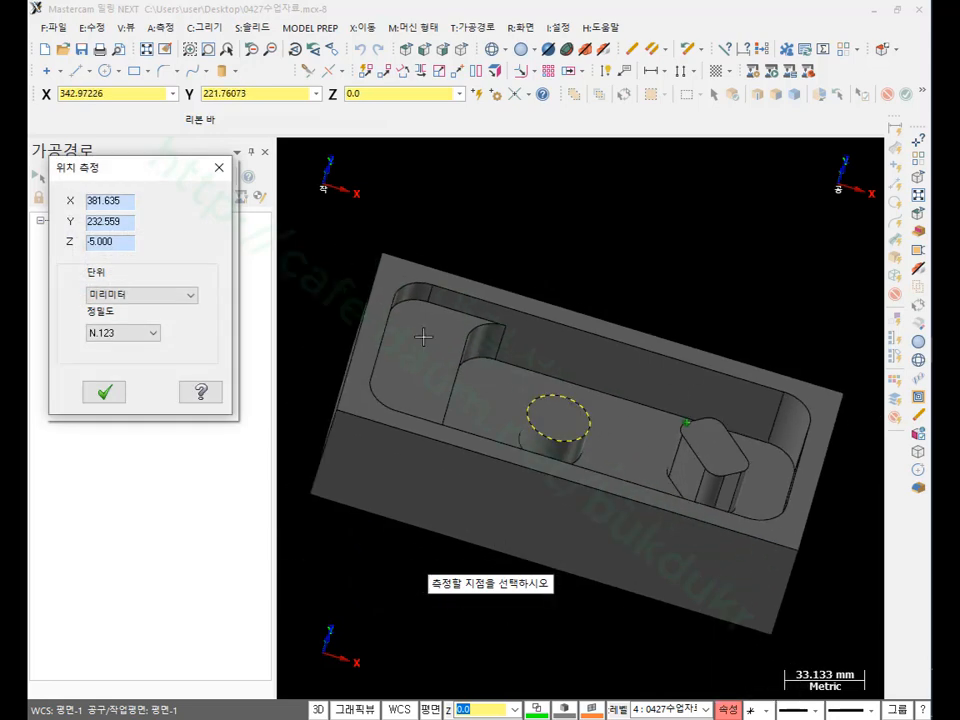
left_click(414, 286)
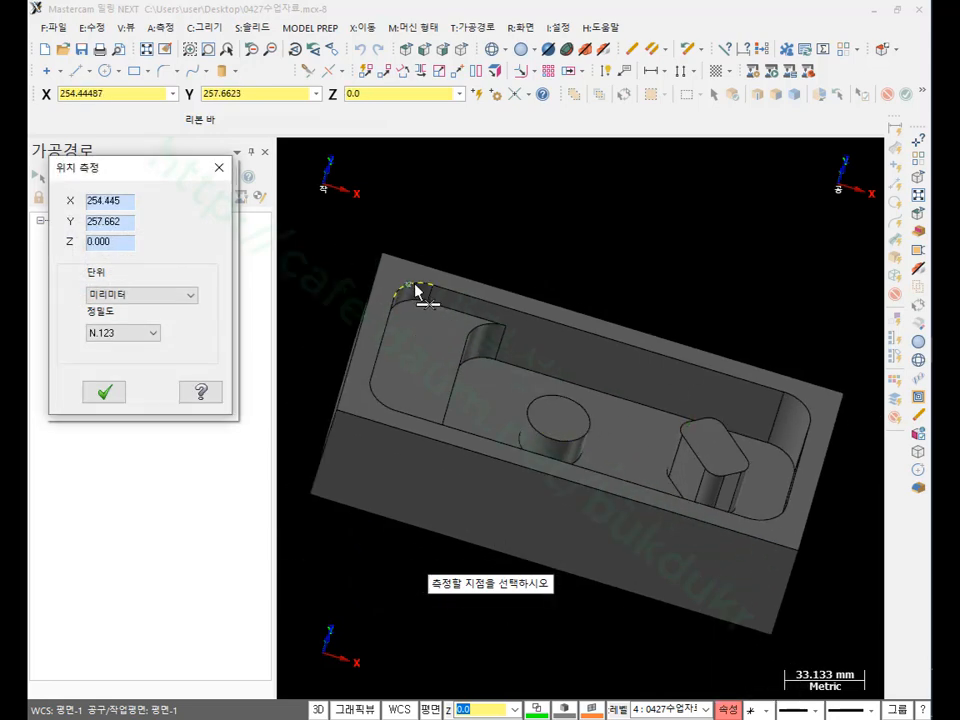
left_click(105, 392)
Step: Start a 2D pocket toolpath and chain the pocket's upper rim loop, accepting its reference face
scroll(638, 309, "down", 1)
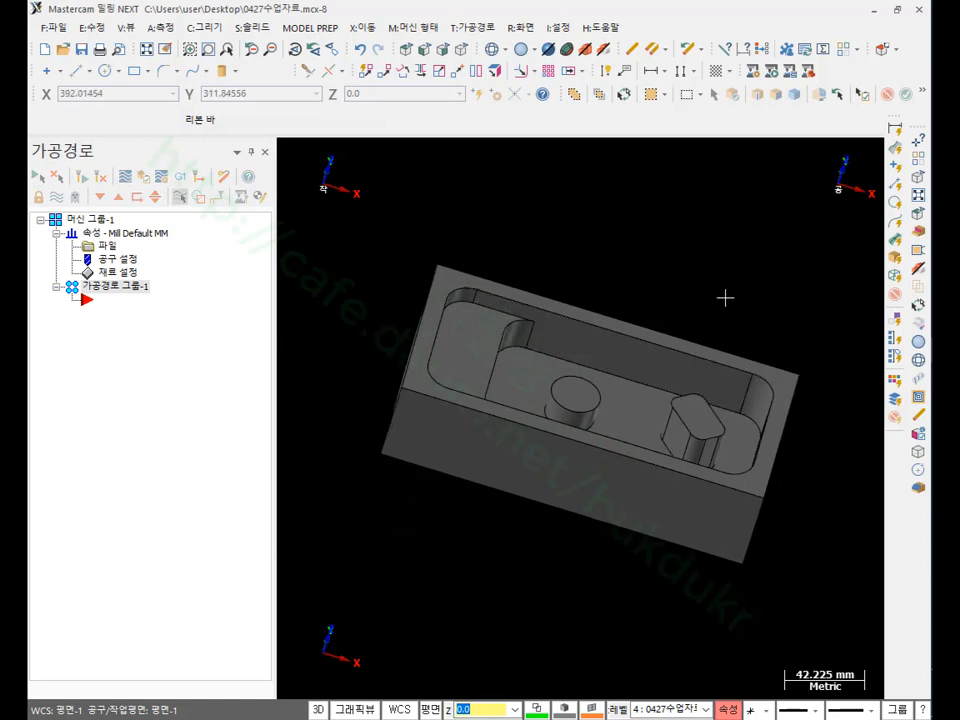
left_click(476, 32)
left_click(489, 79)
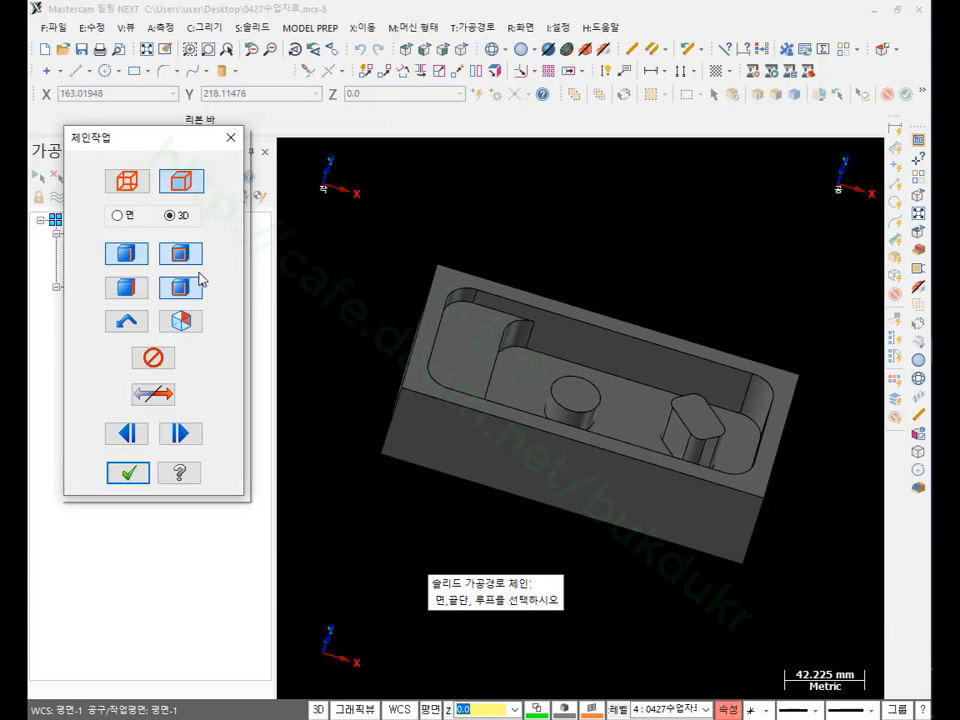
left_click(553, 316)
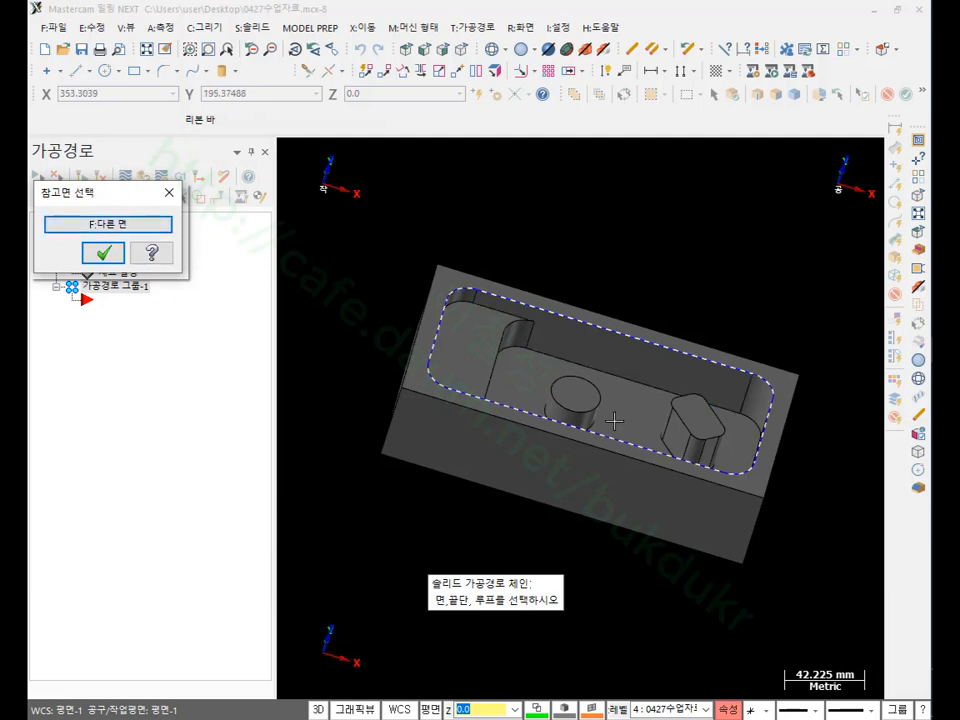
scroll(671, 388, "up", 2)
left_click(103, 252)
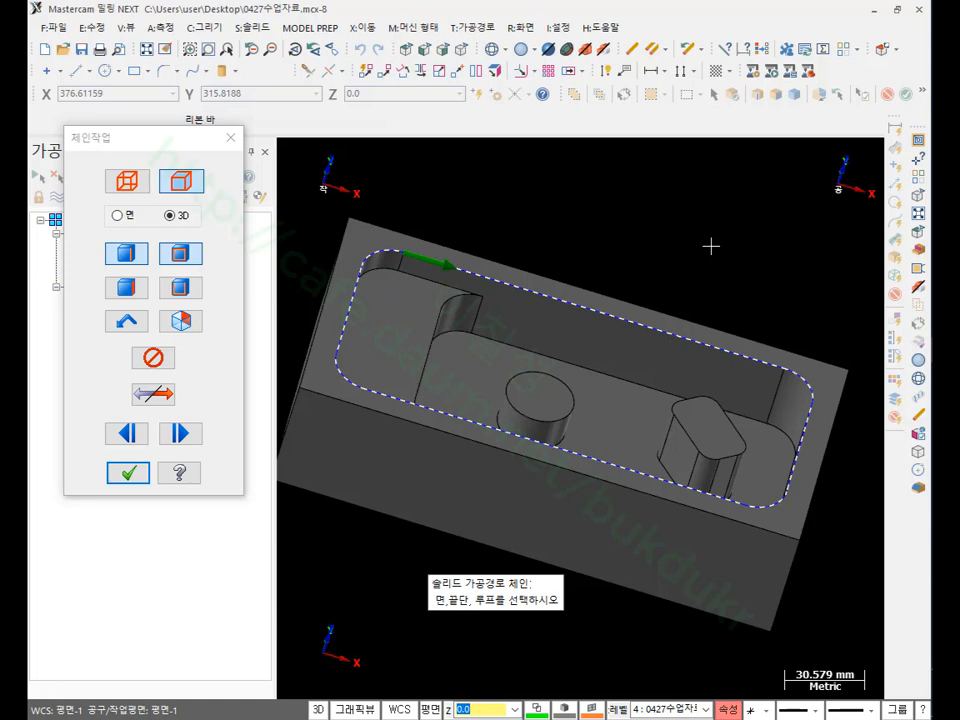
Step: Add the ledge face and the top faces of the round and oblong islands to the pocket chains, and accept the chaining
left_click(140, 289)
left_click(405, 338)
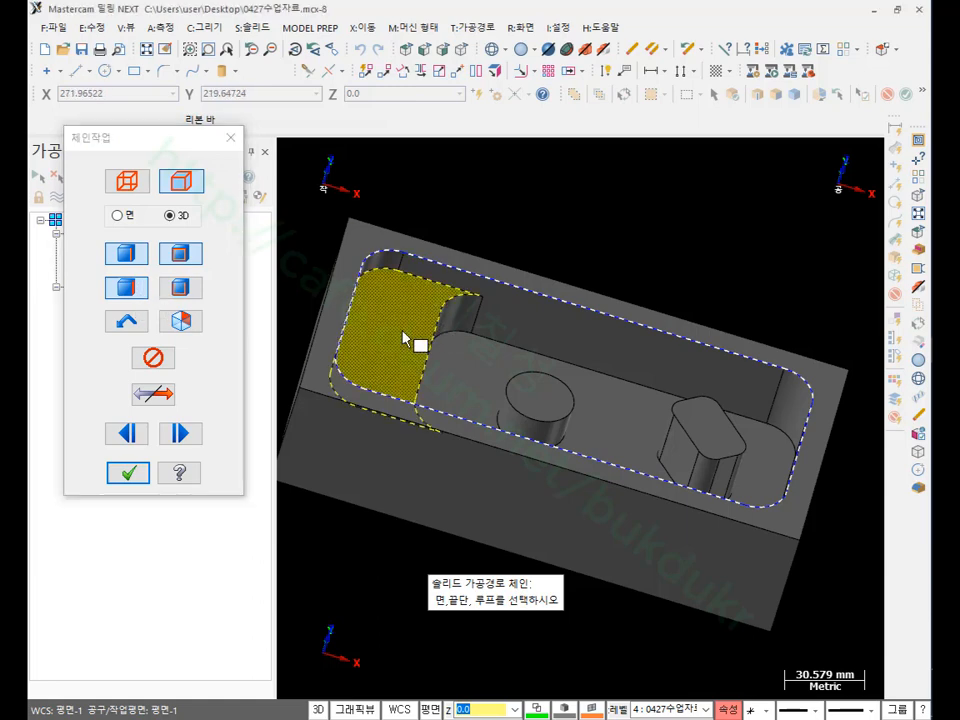
left_click(540, 399)
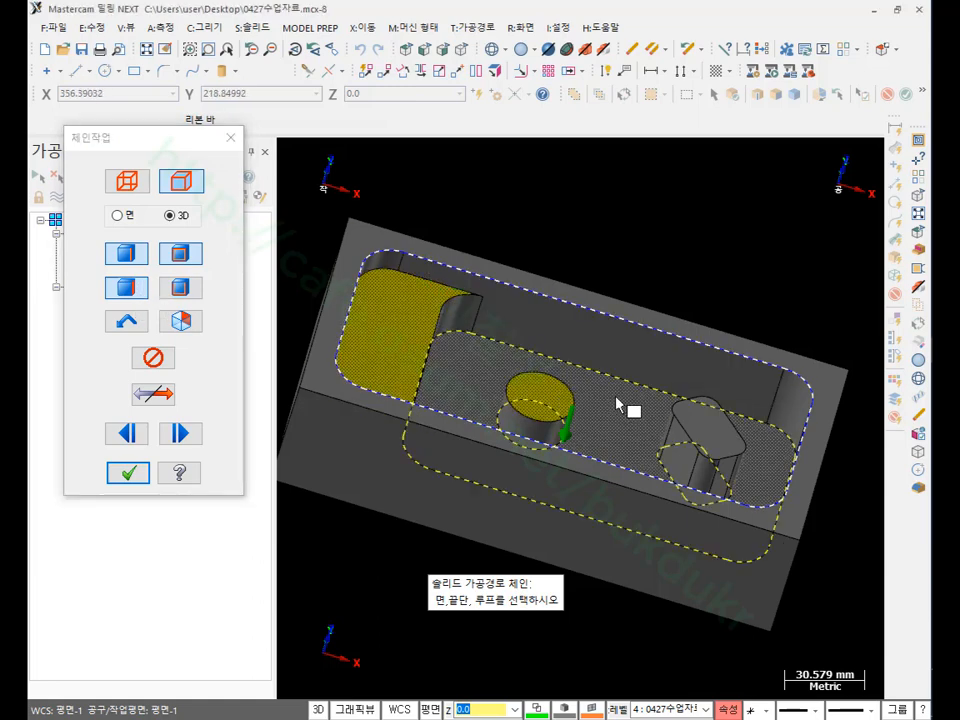
left_click(718, 432)
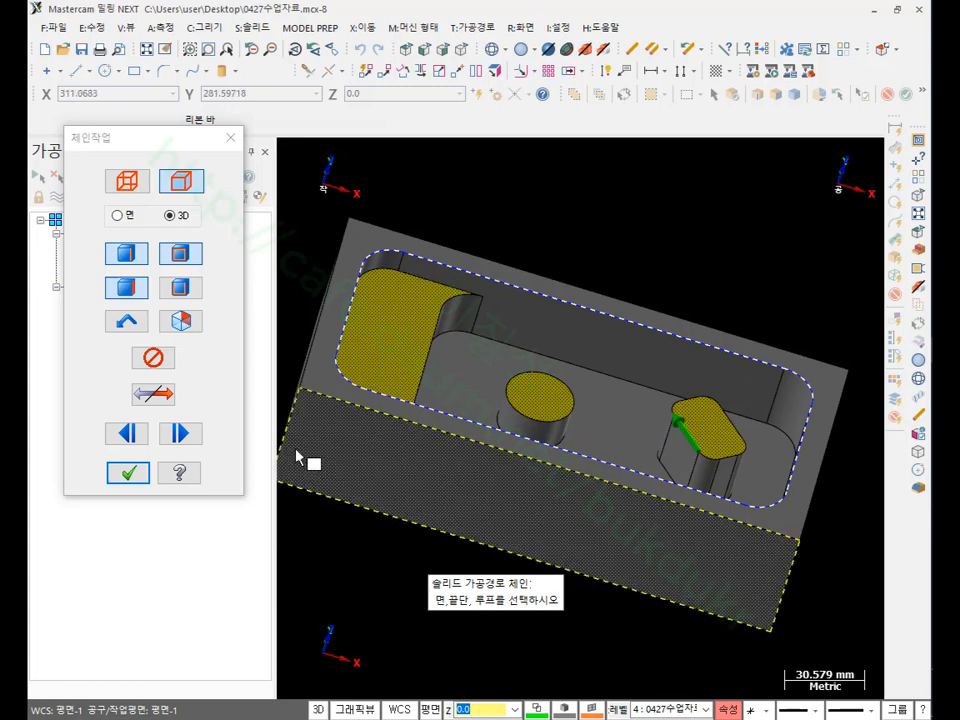
left_click(130, 473)
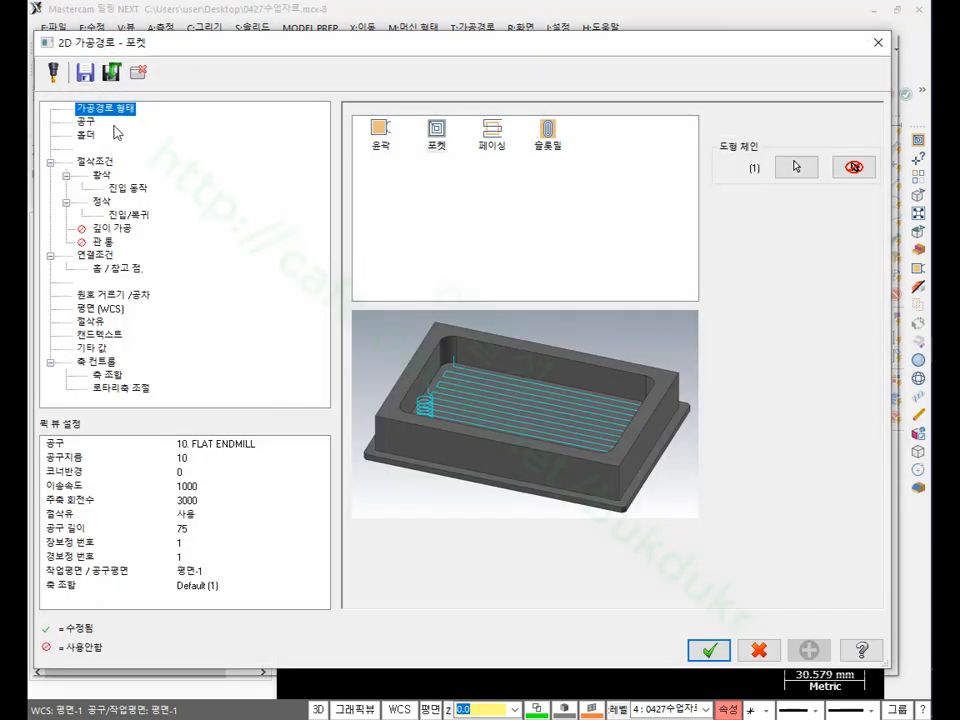
Step: Set the pocket type to island facing with an approach distance of 6.0 in the cut parameters
left_click(86, 121)
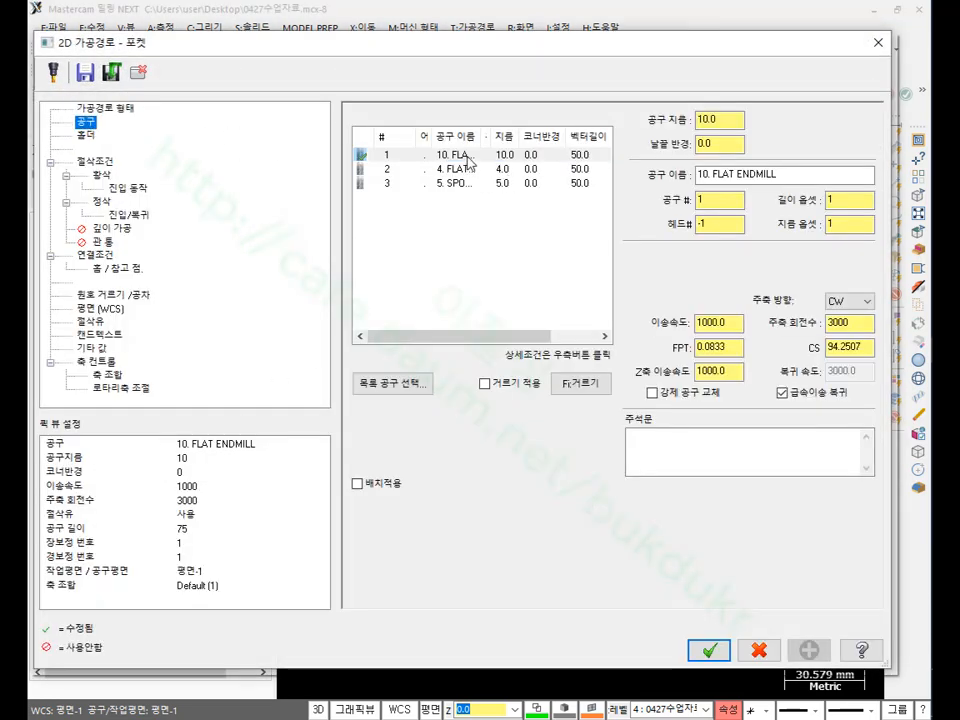
left_click(186, 164)
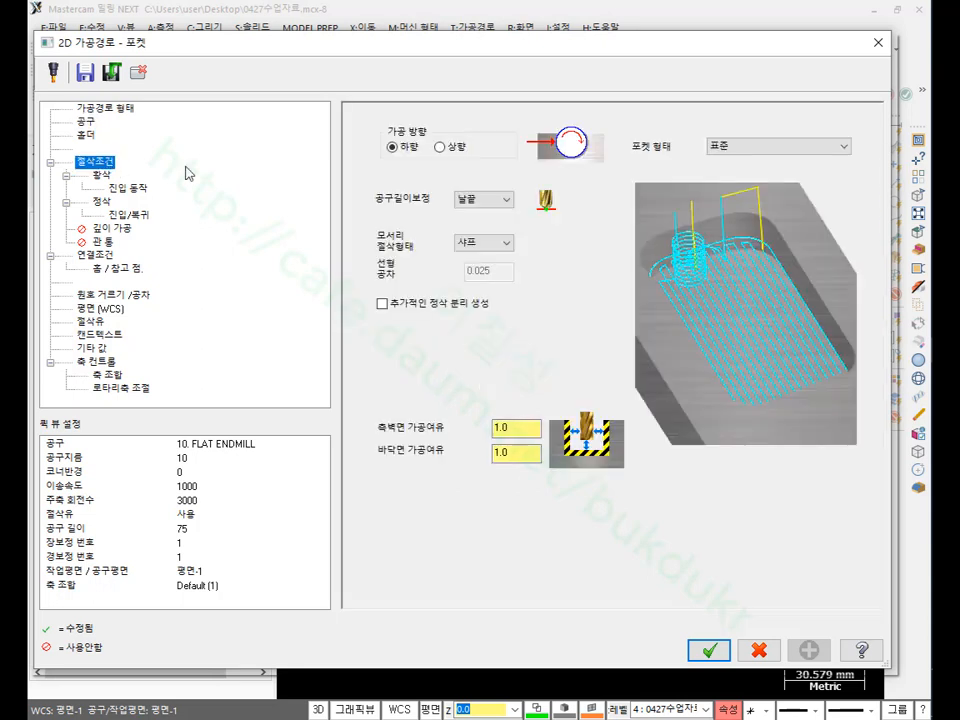
left_click(737, 150)
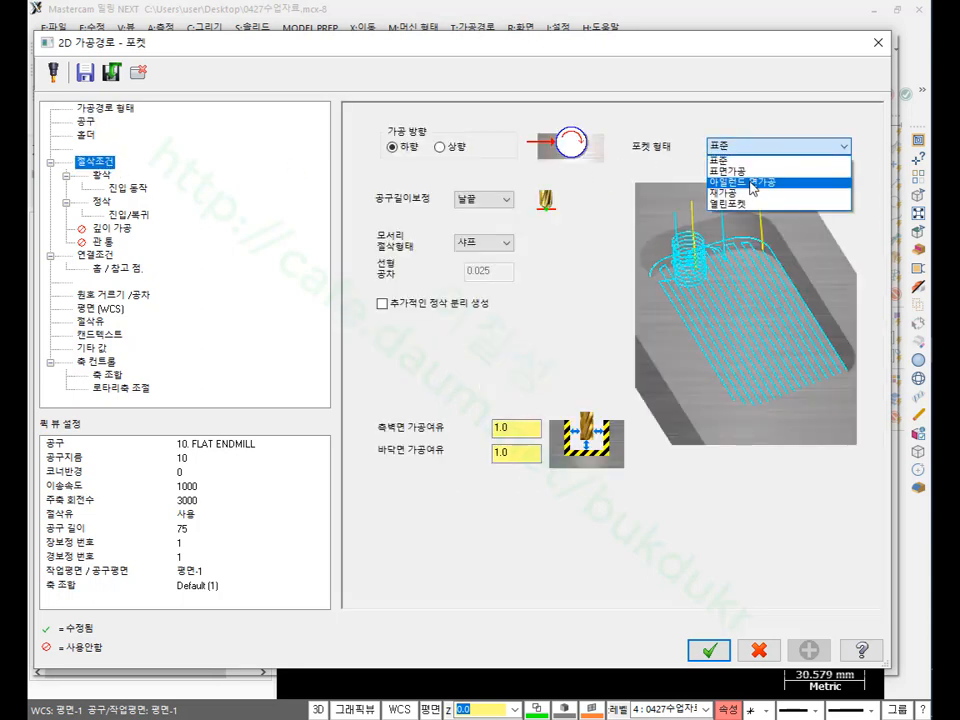
left_click(752, 184)
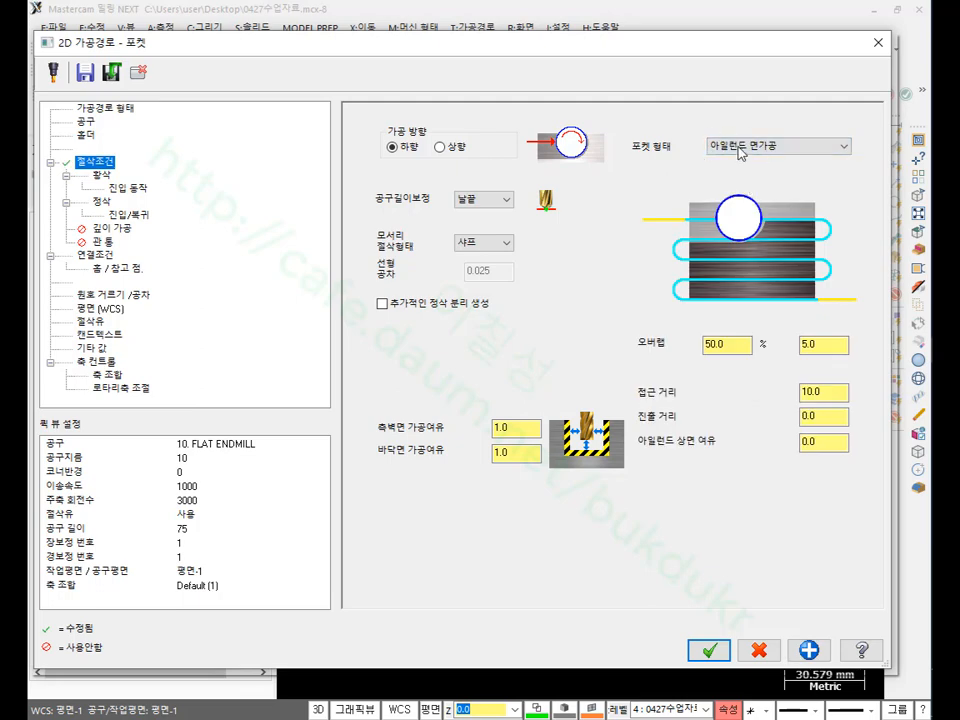
left_click(834, 393)
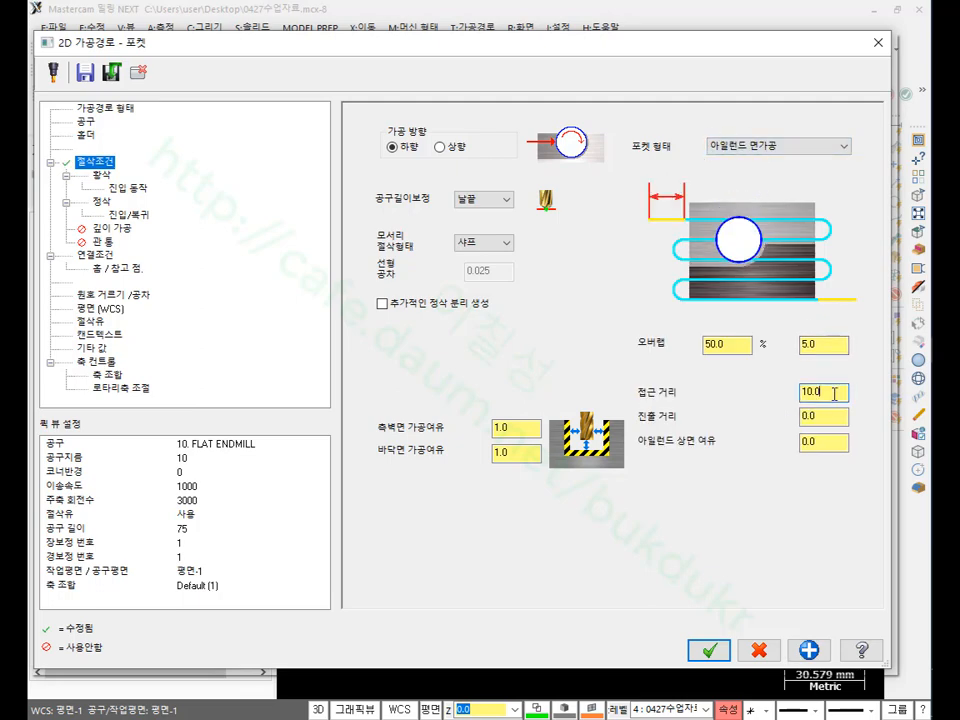
left_click_drag(834, 393, 763, 408)
type("6.0")
left_click(830, 416)
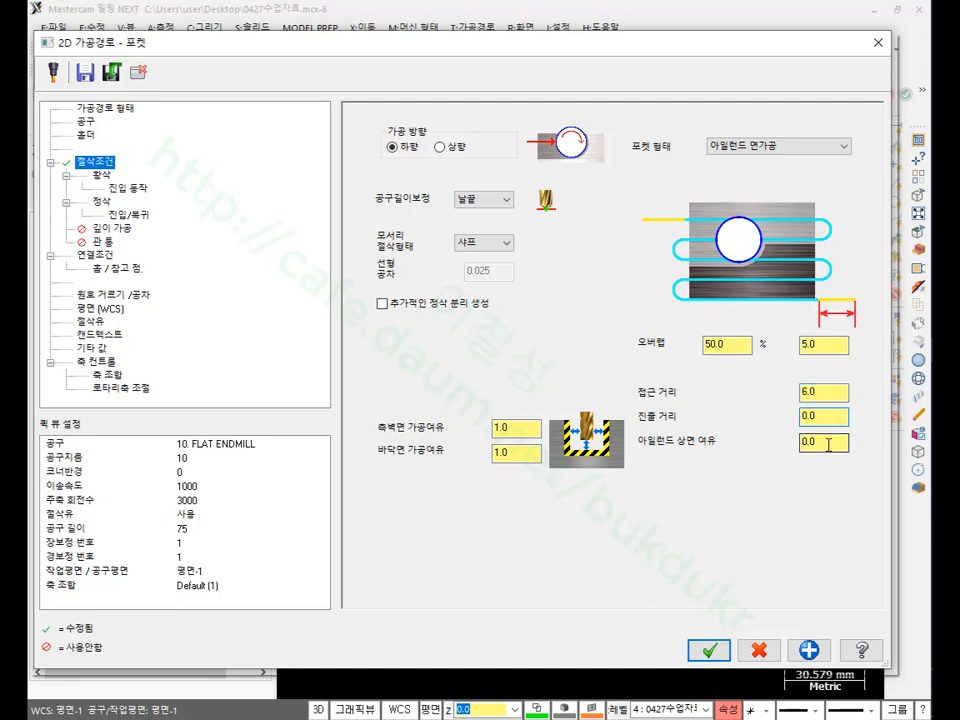
left_click(829, 446)
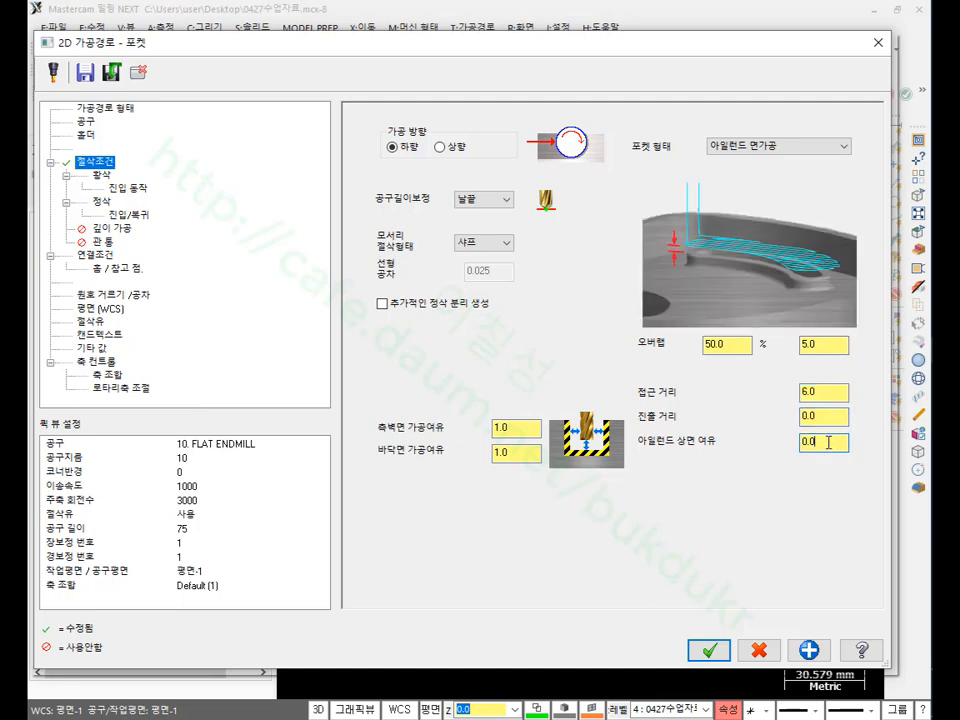
Step: Set the stock to leave on both the walls and the floor to 0.0
left_click_drag(525, 430, 466, 437)
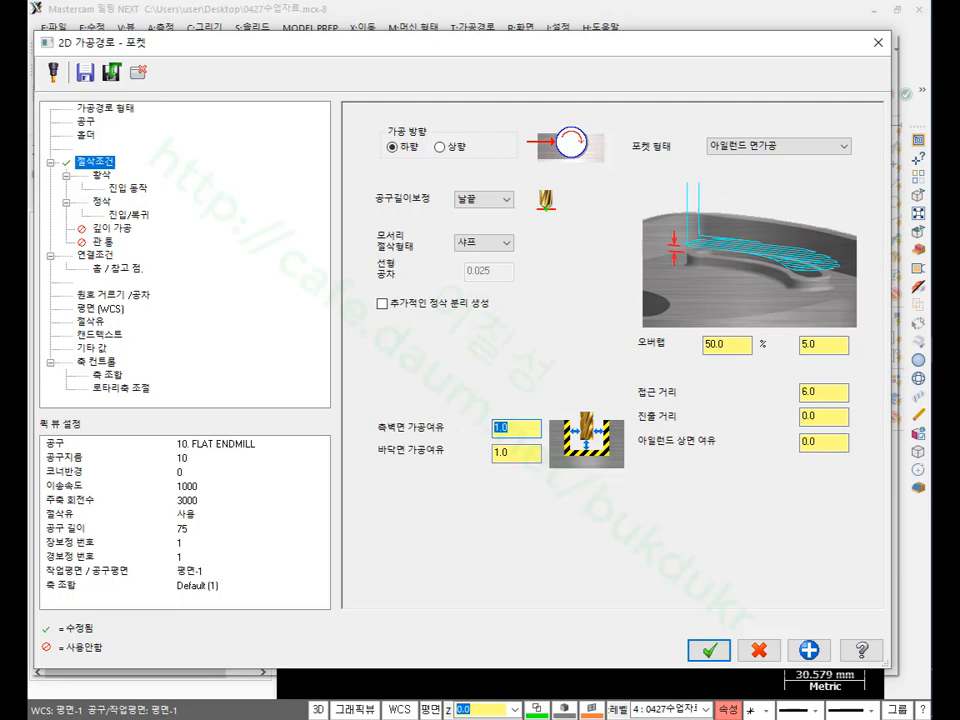
type("0.0")
left_click_drag(525, 453, 494, 453)
type("0.0")
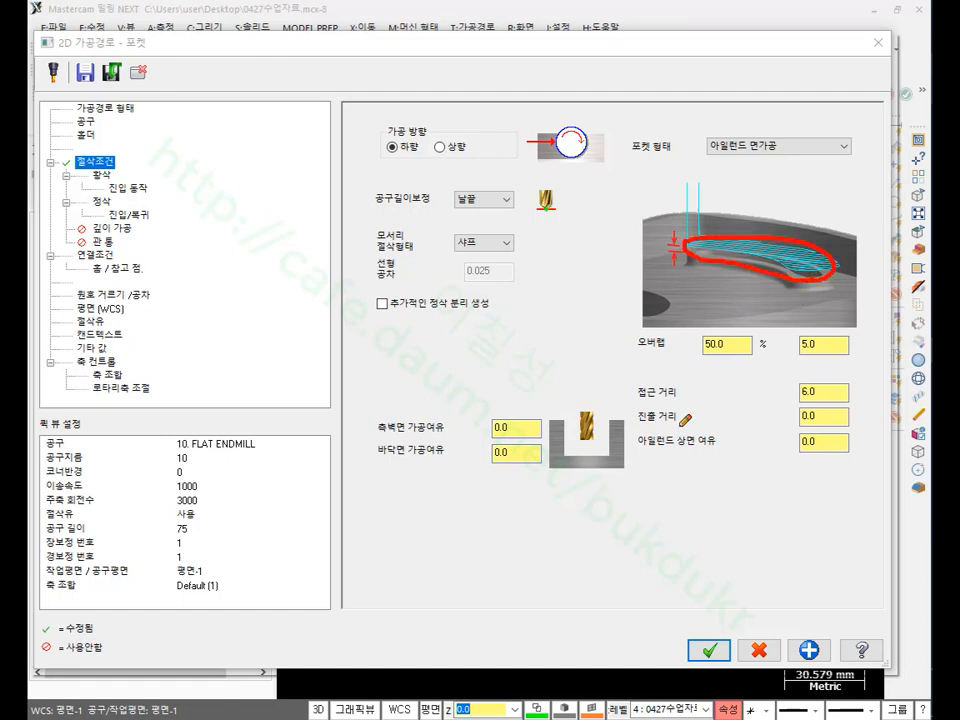
left_click_drag(633, 450, 741, 447)
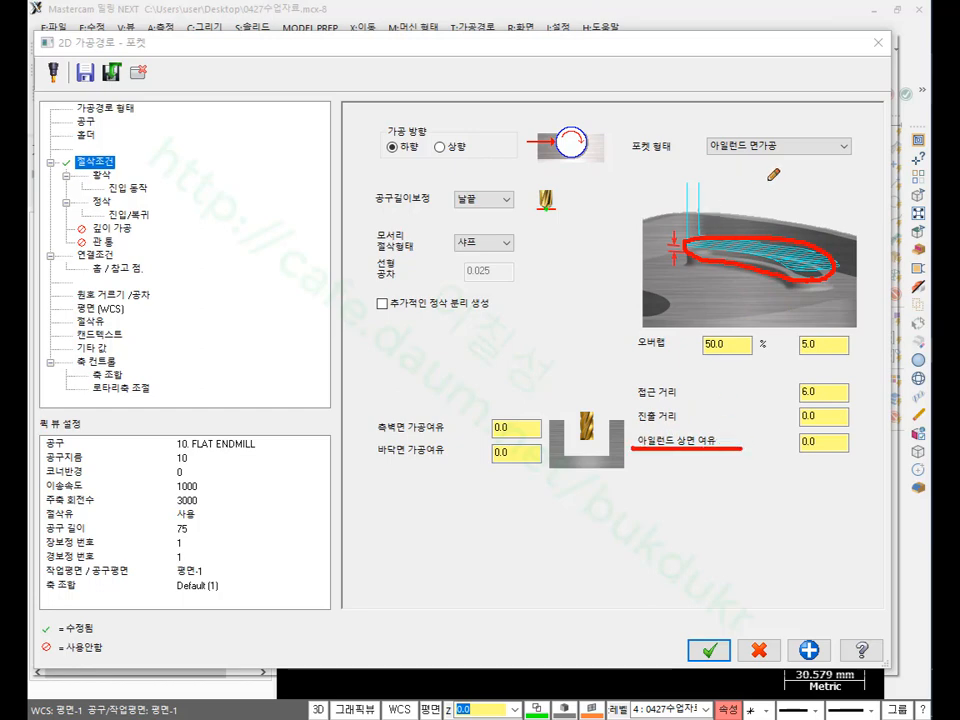
mouse_move(740, 130)
left_mouse_down()
mouse_move(683, 150)
mouse_move(765, 178)
mouse_move(724, 125)
left_mouse_up()
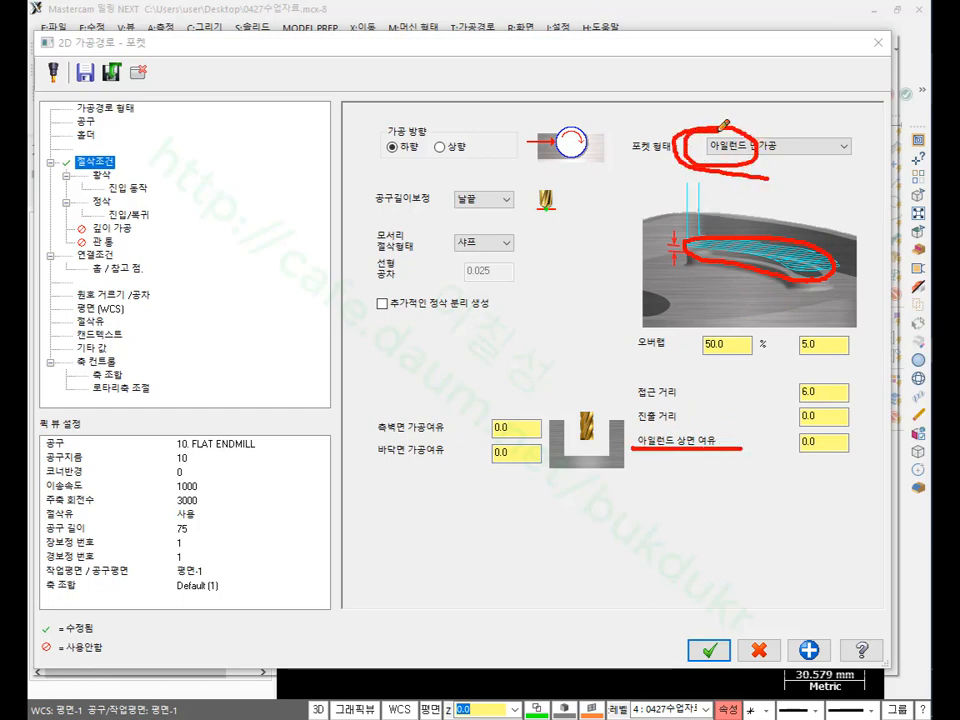
mouse_move(135, 130)
left_mouse_down()
mouse_move(484, 436)
mouse_move(594, 166)
left_mouse_up()
mouse_move(248, 246)
left_mouse_down()
mouse_move(225, 274)
mouse_move(281, 234)
mouse_move(300, 242)
left_mouse_up()
mouse_move(505, 258)
left_mouse_down()
mouse_move(497, 264)
mouse_move(527, 257)
left_mouse_up()
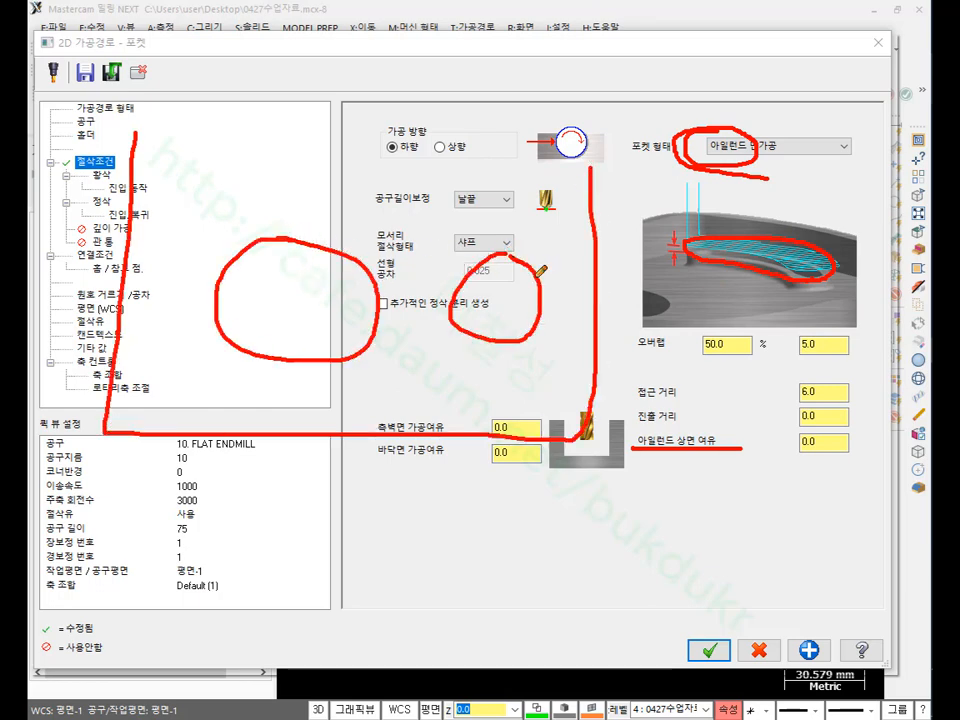
right_click(536, 242)
left_click(578, 413)
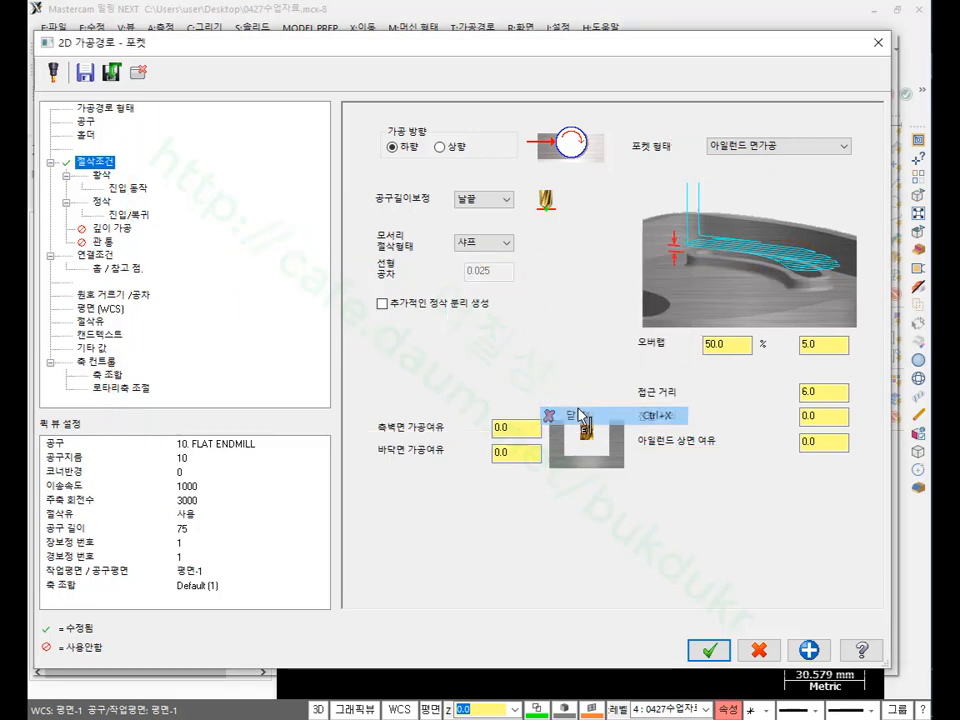
Step: Set the roughing method to constant overlap spiral and open the entry motion settings
left_click(100, 175)
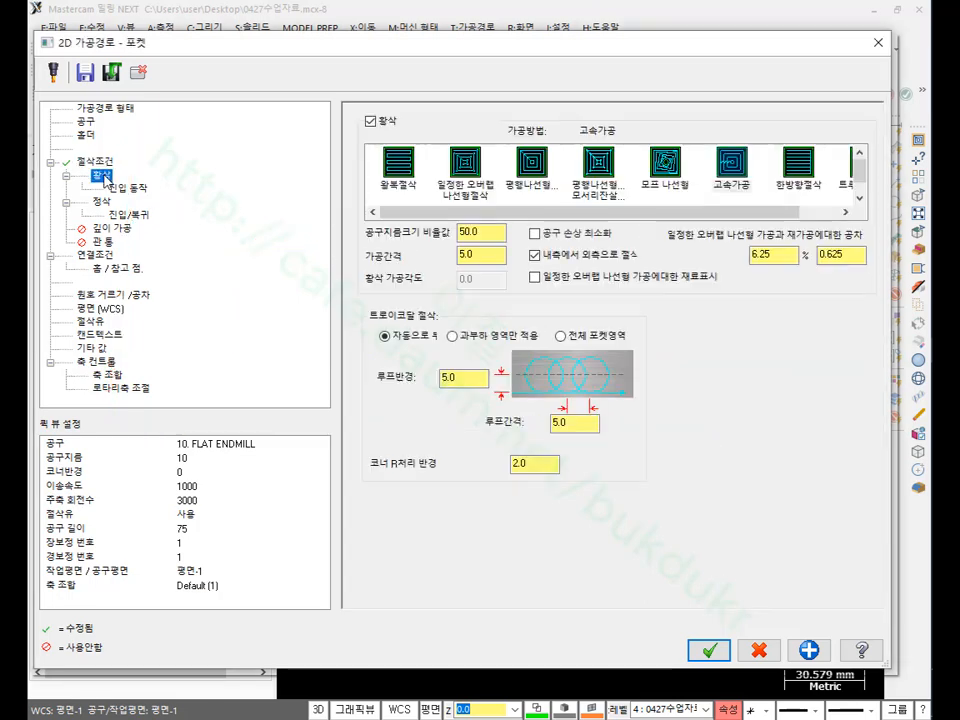
left_click(467, 175)
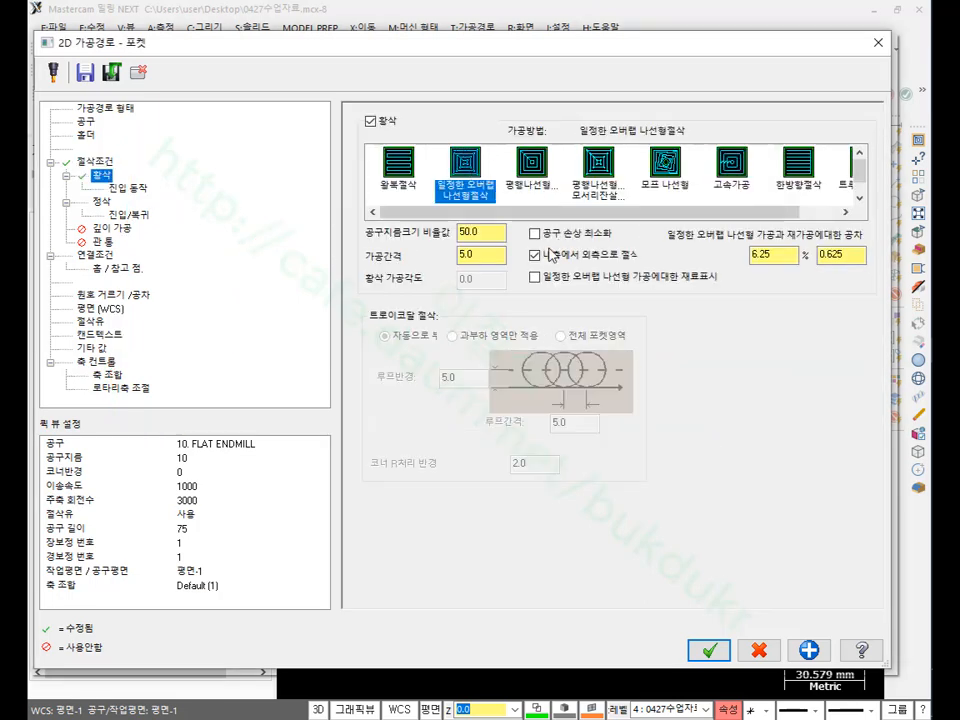
left_click(137, 189)
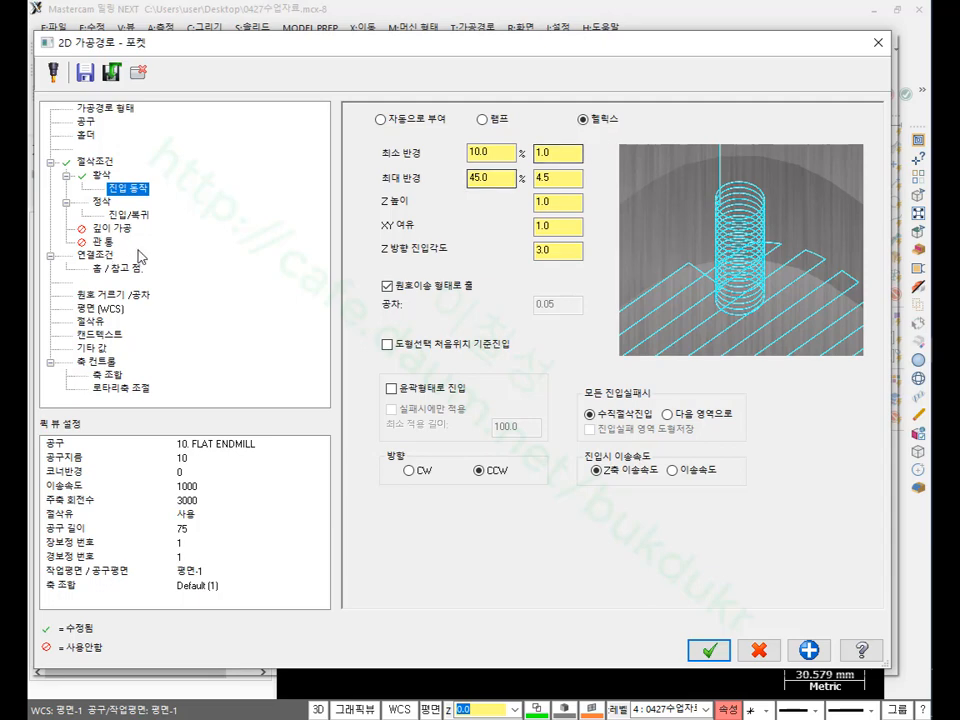
Step: Set the finish pass lead-in and lead-out to a line length of 1.0 and an arc radius of 1.0
left_click(101, 201)
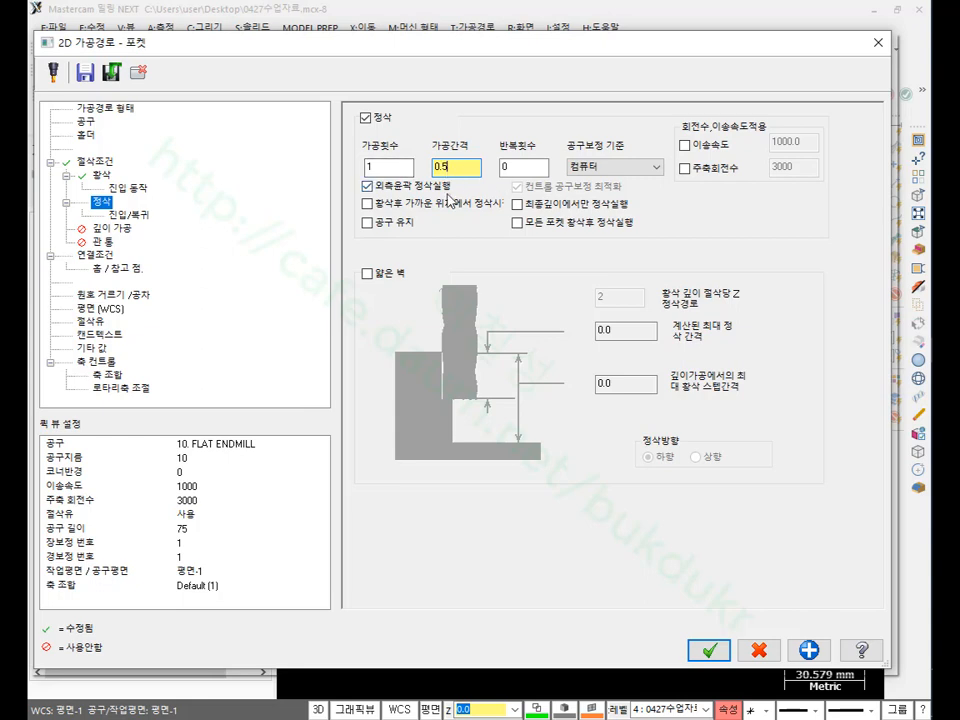
left_click(150, 215)
left_click_drag(517, 211, 463, 214)
type("1")
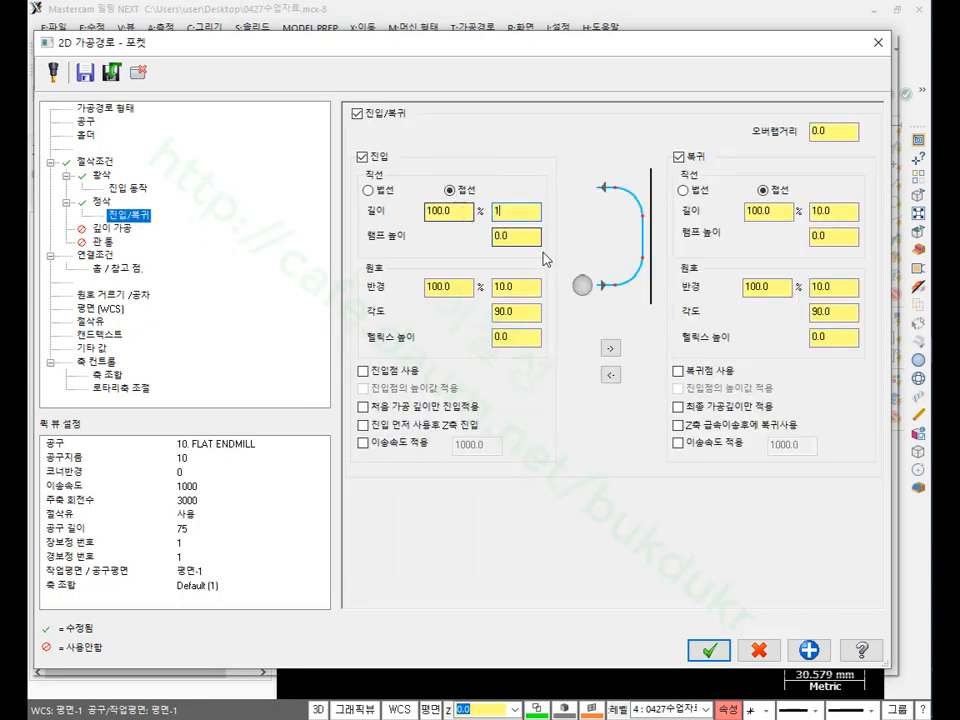
left_click_drag(518, 288, 443, 289)
type("1")
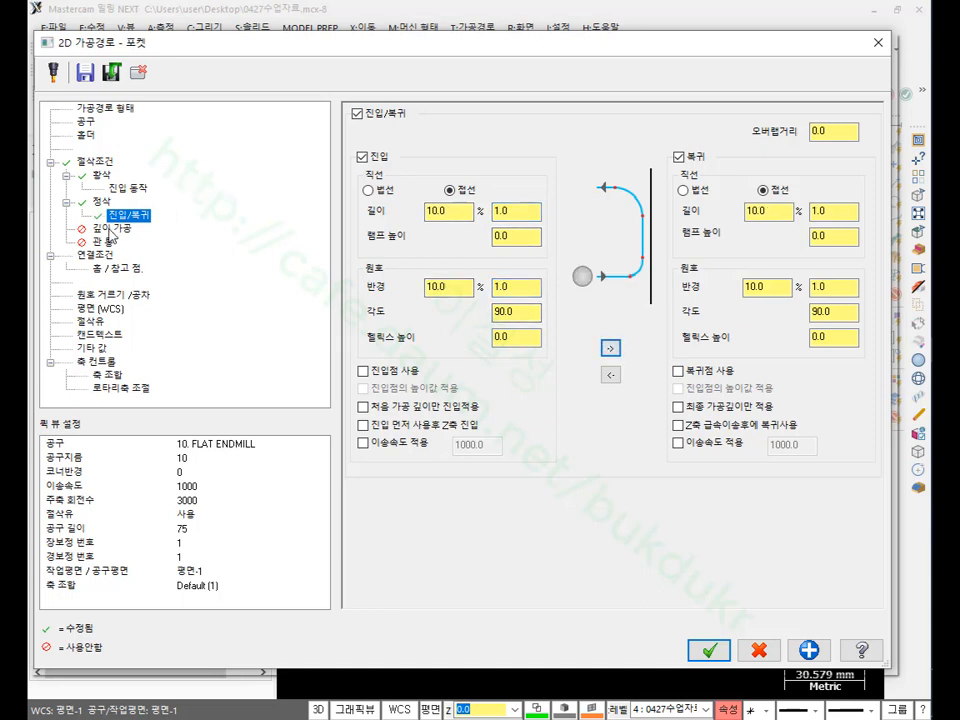
Step: Enable depth cuts for the pocket with a maximum rough step of 2.0 and 0 finish cuts
left_click(133, 232)
left_click(383, 127)
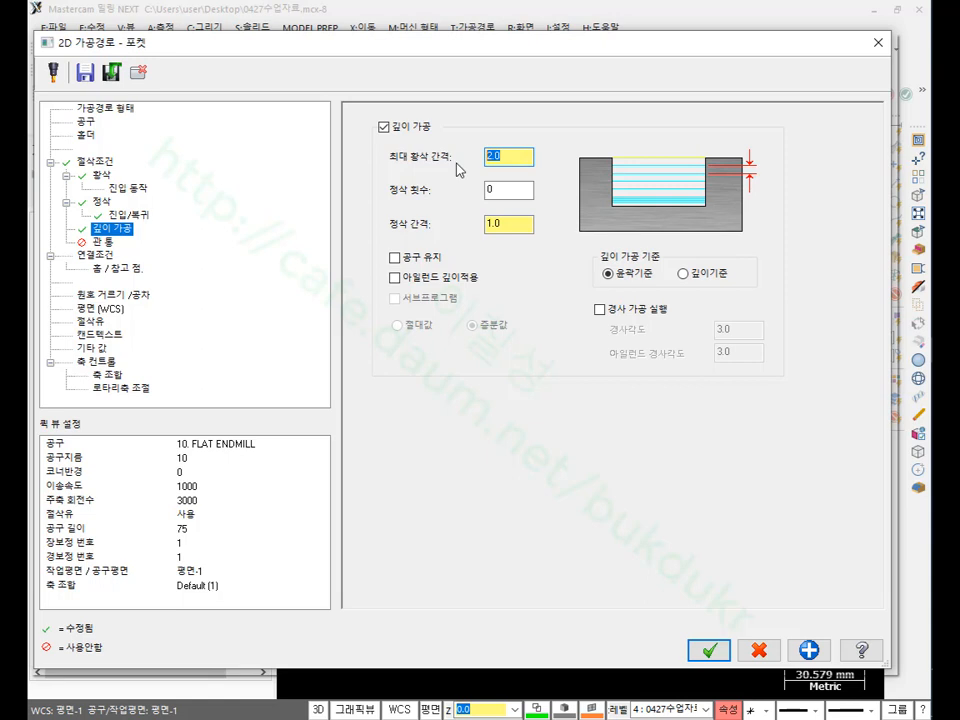
left_click(509, 190)
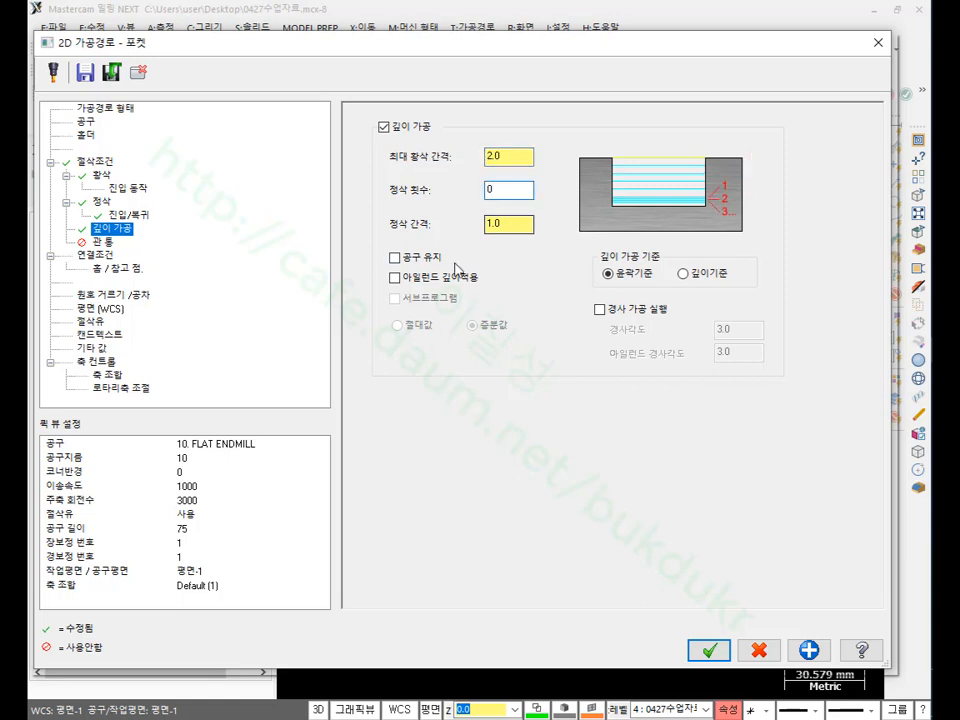
Step: Set the top of stock to 0.0 from the pocket's upper rim and the depth to -30.0 from its floor, and generate the toolpath
left_click(106, 256)
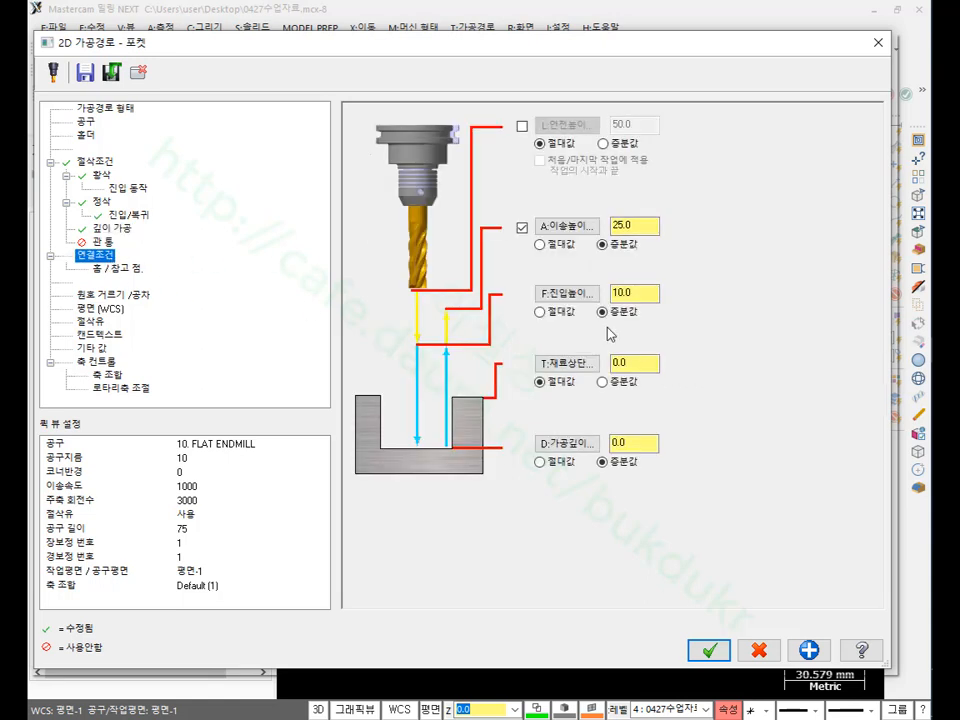
left_click(589, 372)
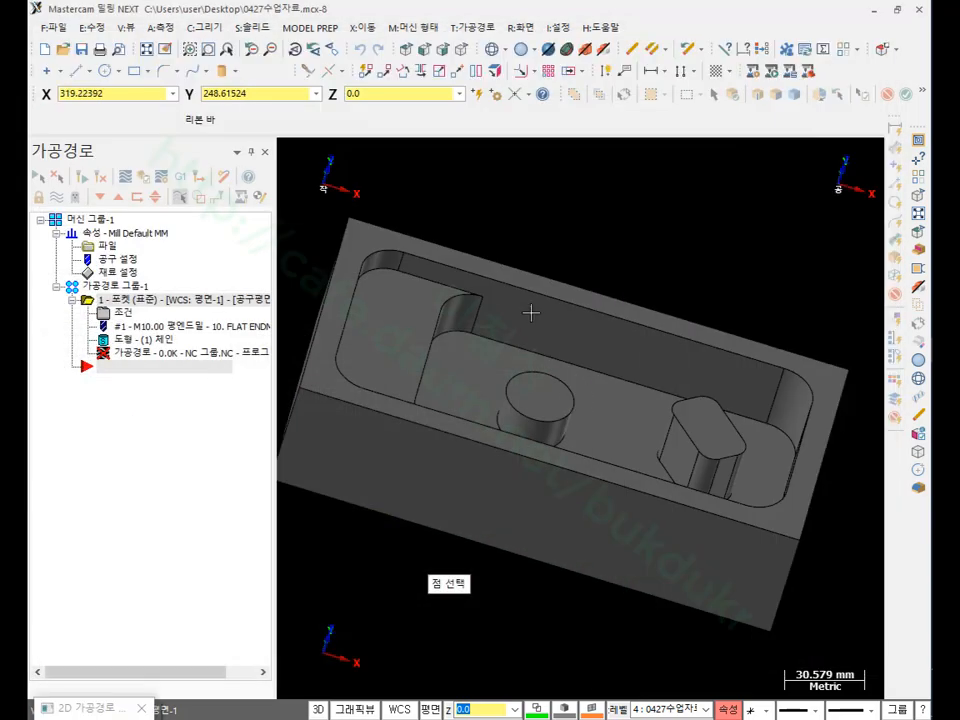
left_click(397, 250)
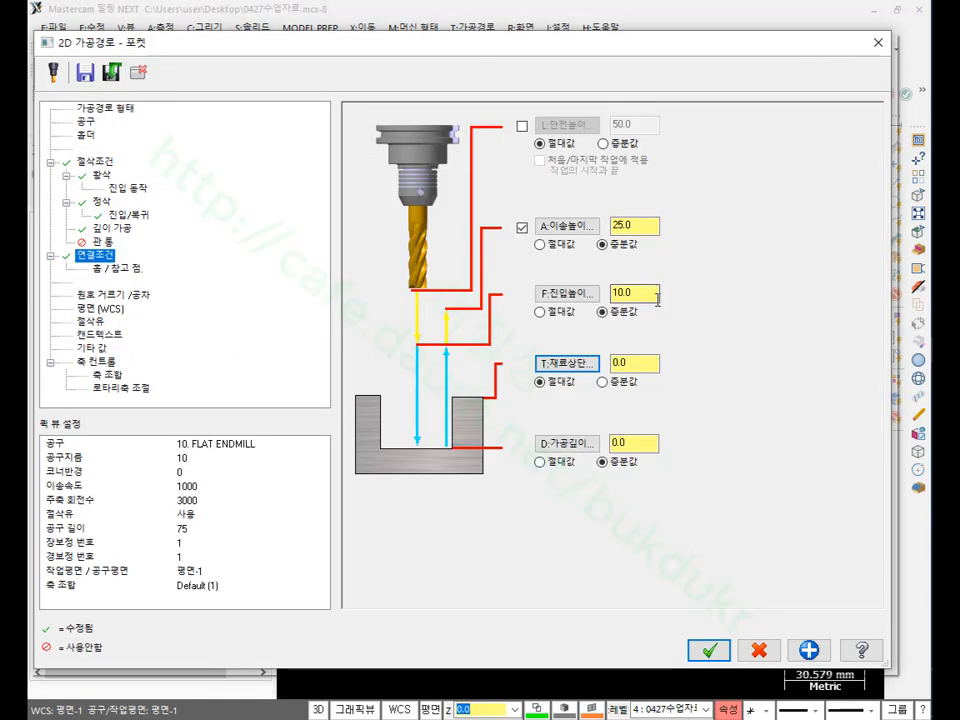
left_click(576, 446)
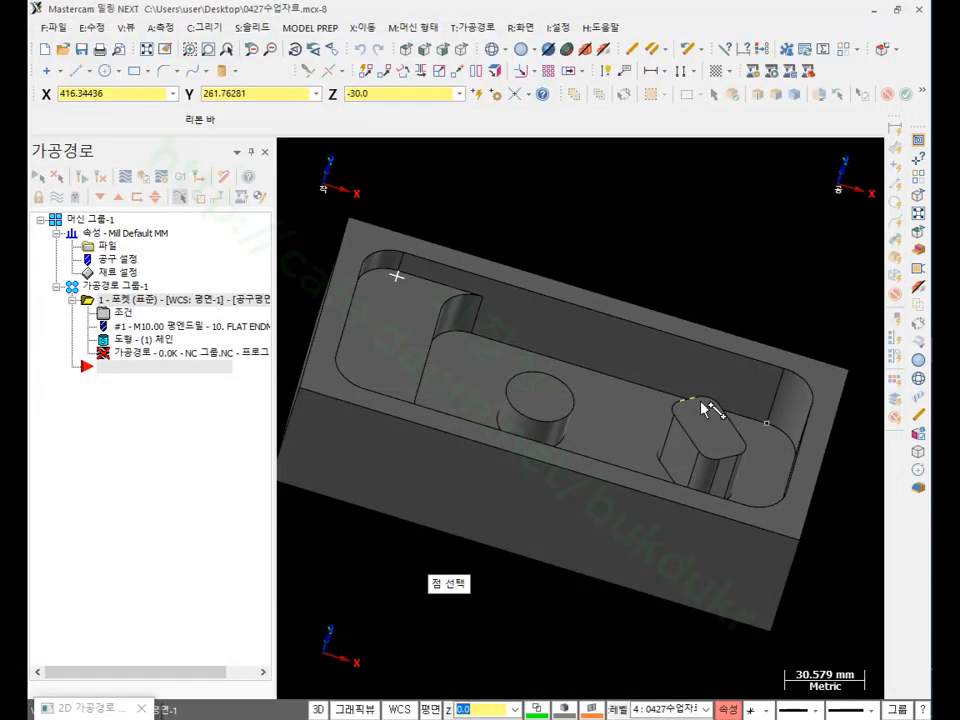
left_click(775, 425)
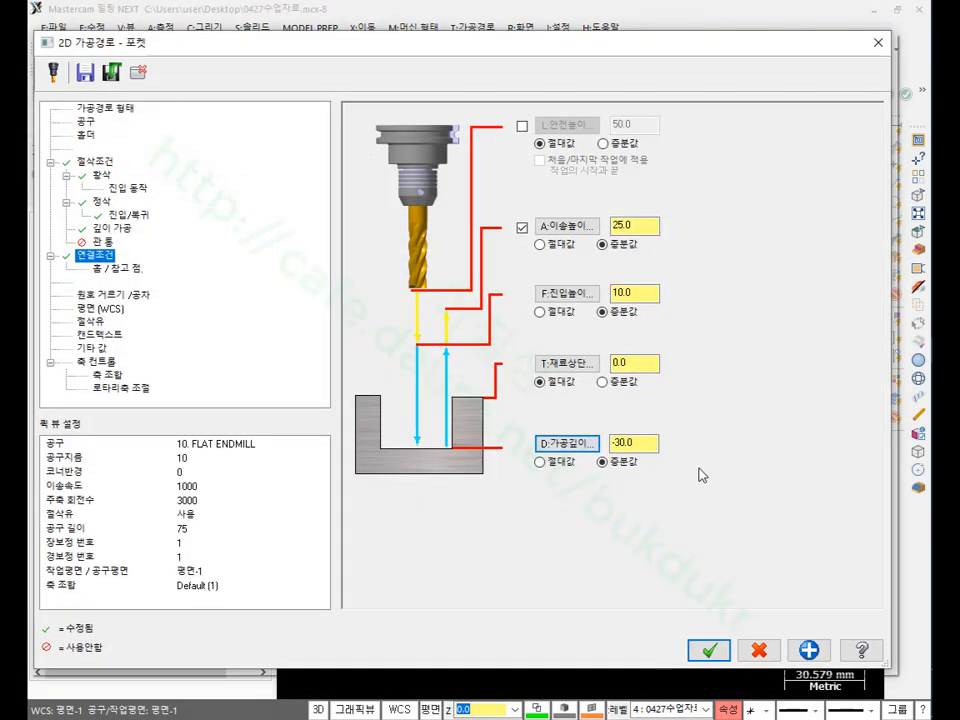
left_click(708, 650)
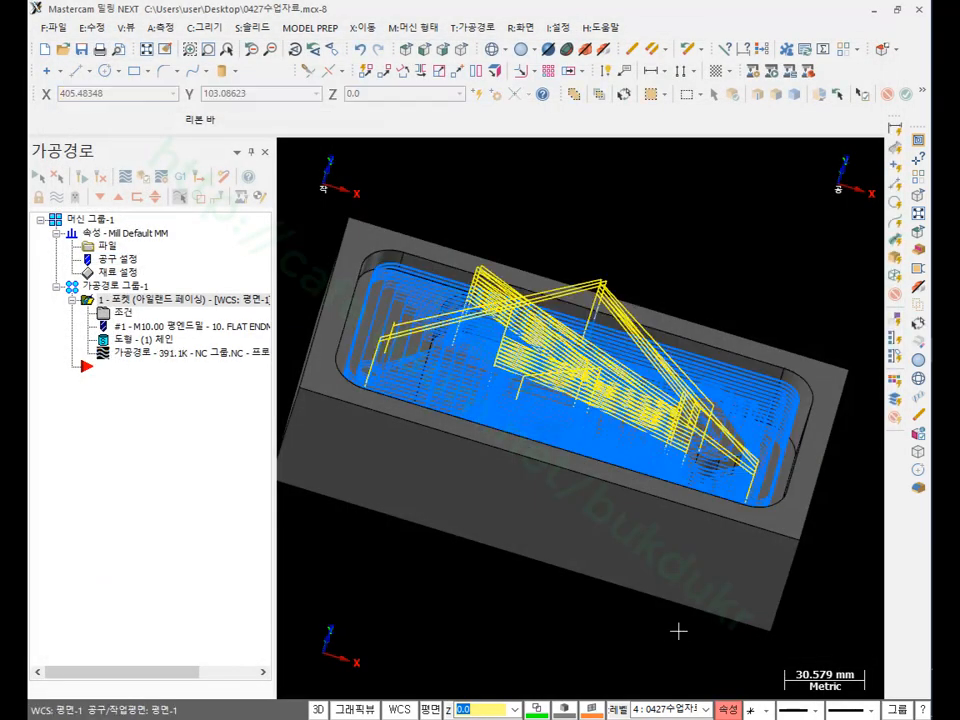
Step: View the part isometrically and check the pocket operation's chains in the chain manager
scroll(440, 287, "down", 1)
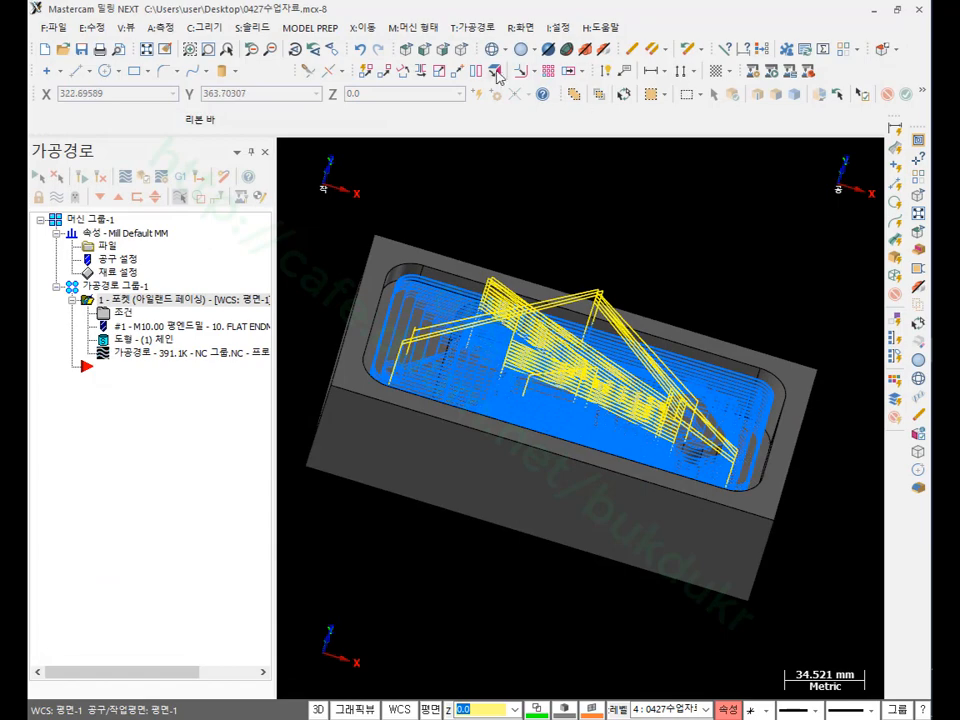
left_click(463, 52)
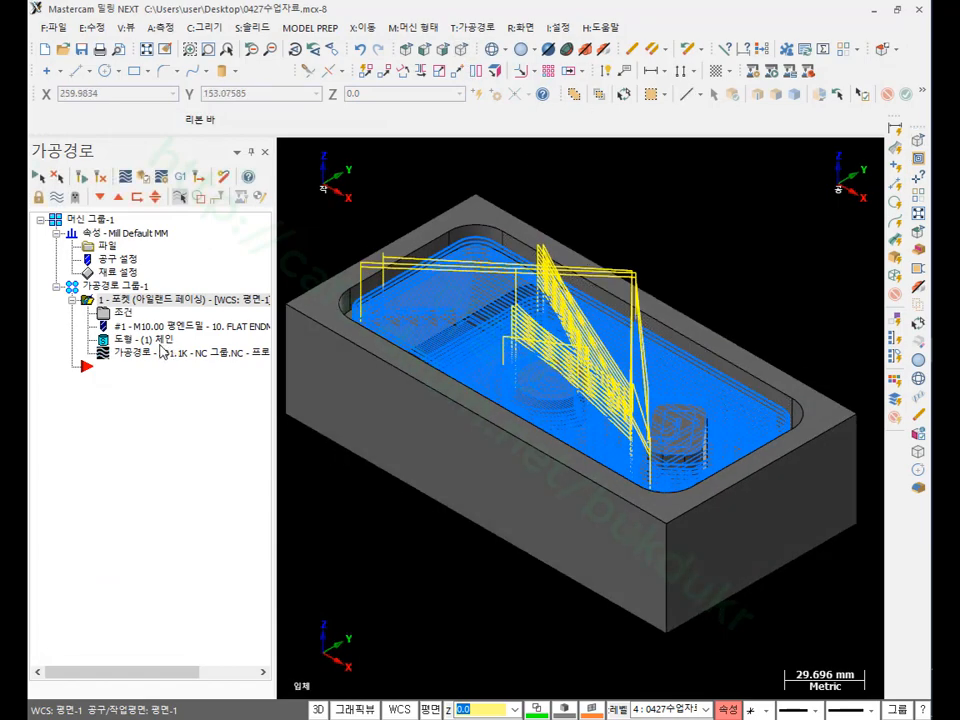
left_click(125, 340)
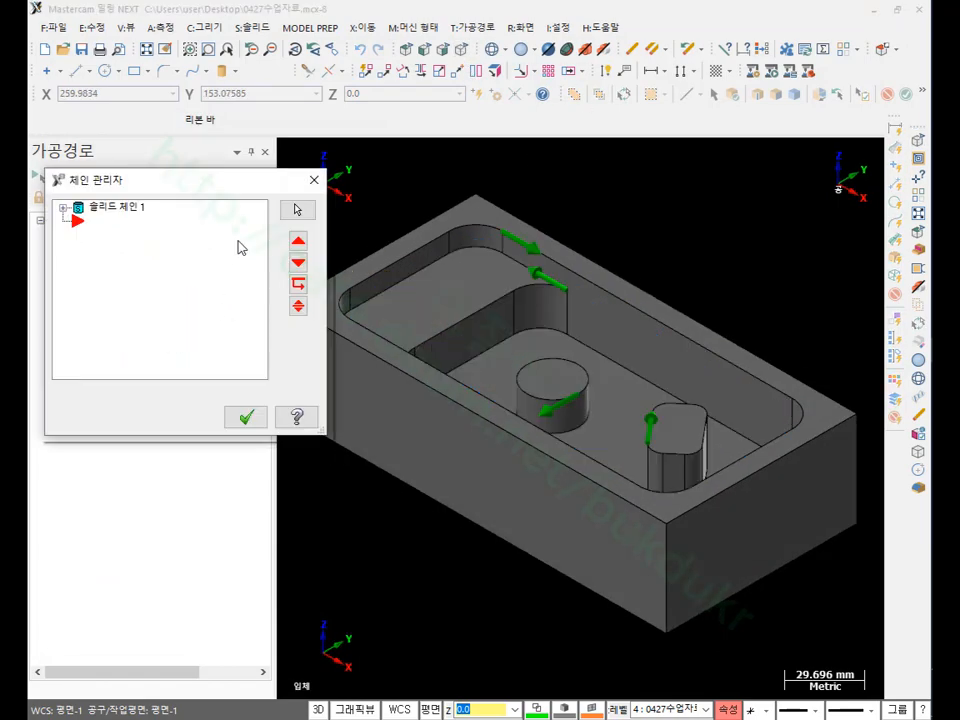
left_click(313, 181)
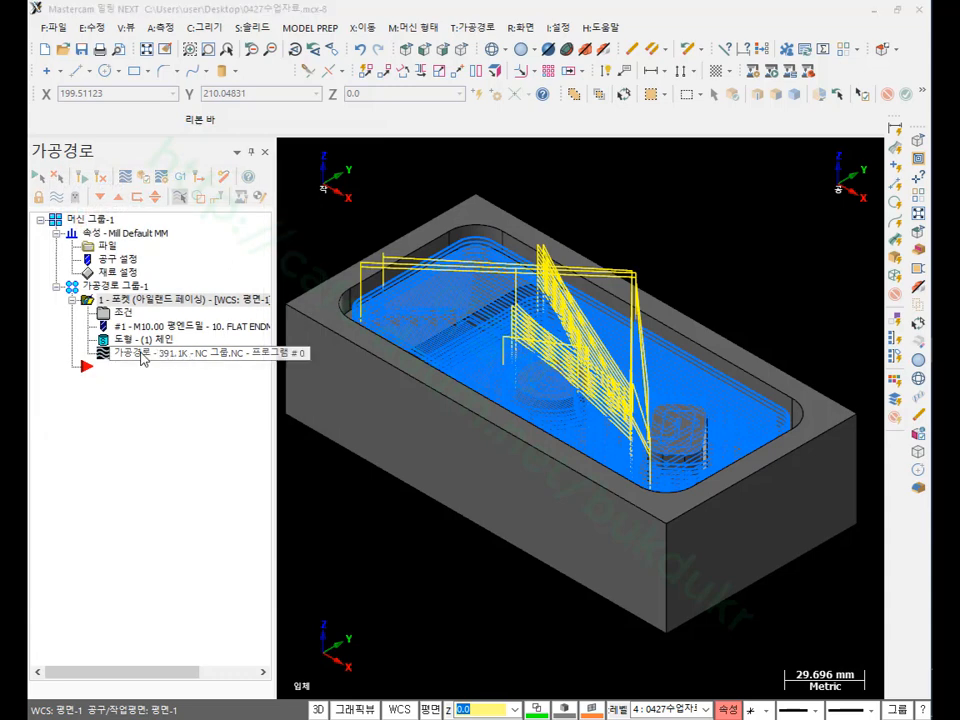
Step: Open the backplot of the island-facing pocket with an enlarged pass list and turn off the swept-path shading
left_click(170, 165)
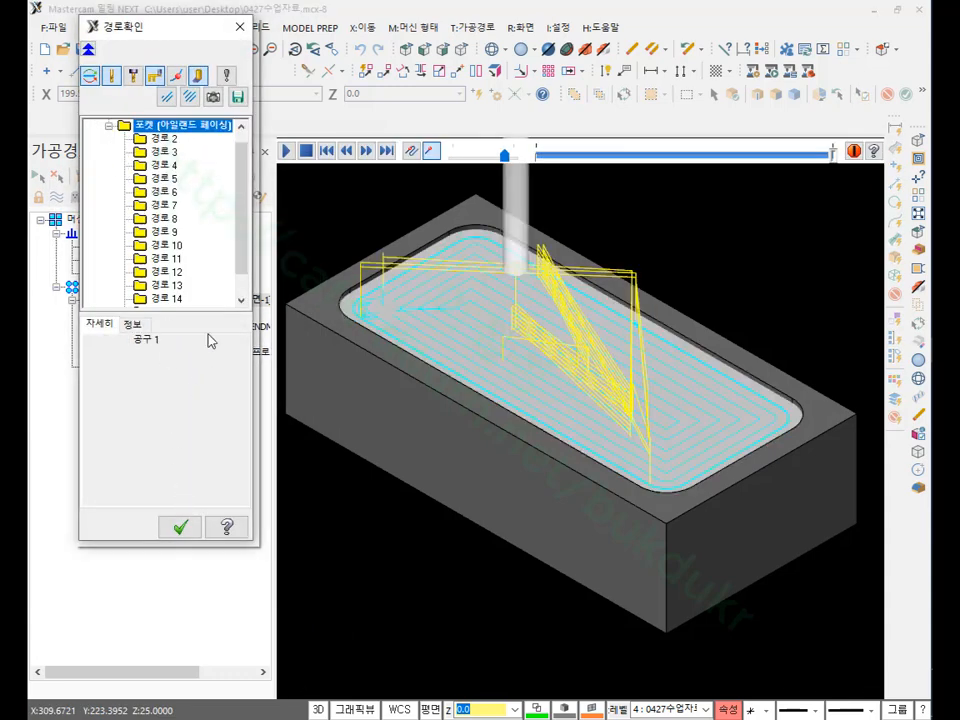
left_click_drag(239, 545, 241, 650)
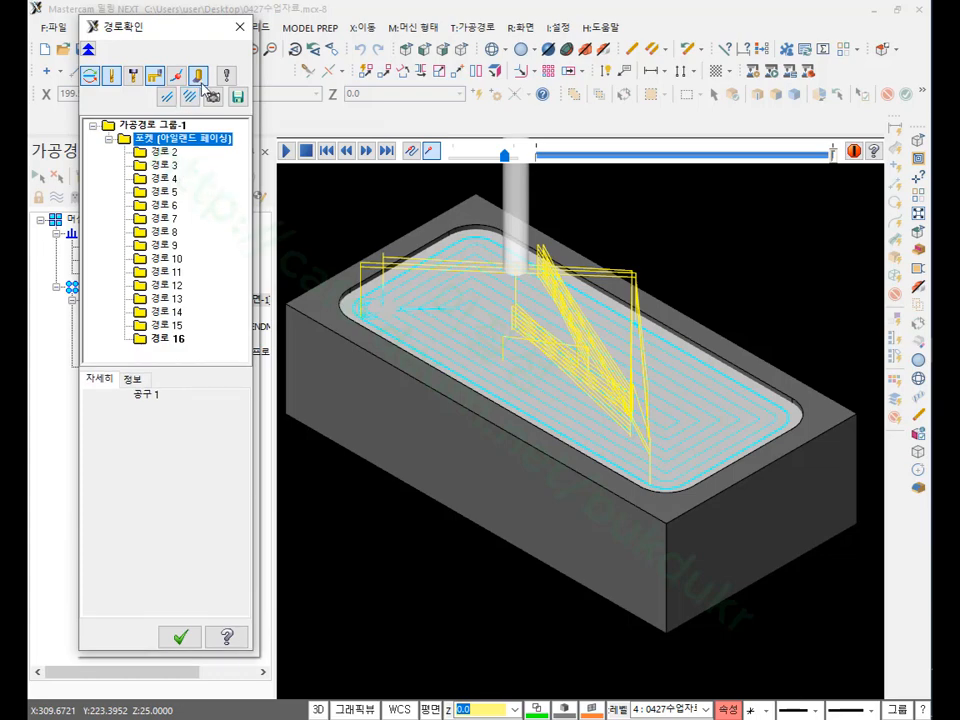
left_click(155, 75)
scroll(427, 289, "up", 3)
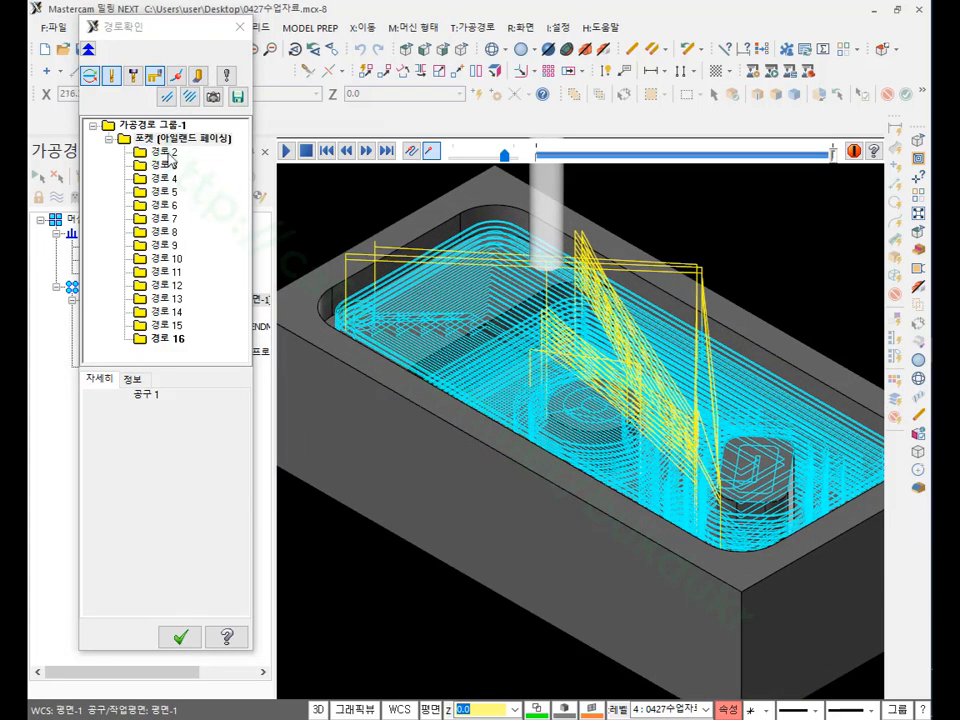
Step: Display depth passes 2, 3 and 4 of the pocket toolpath one after another in the backplot
left_click(165, 152)
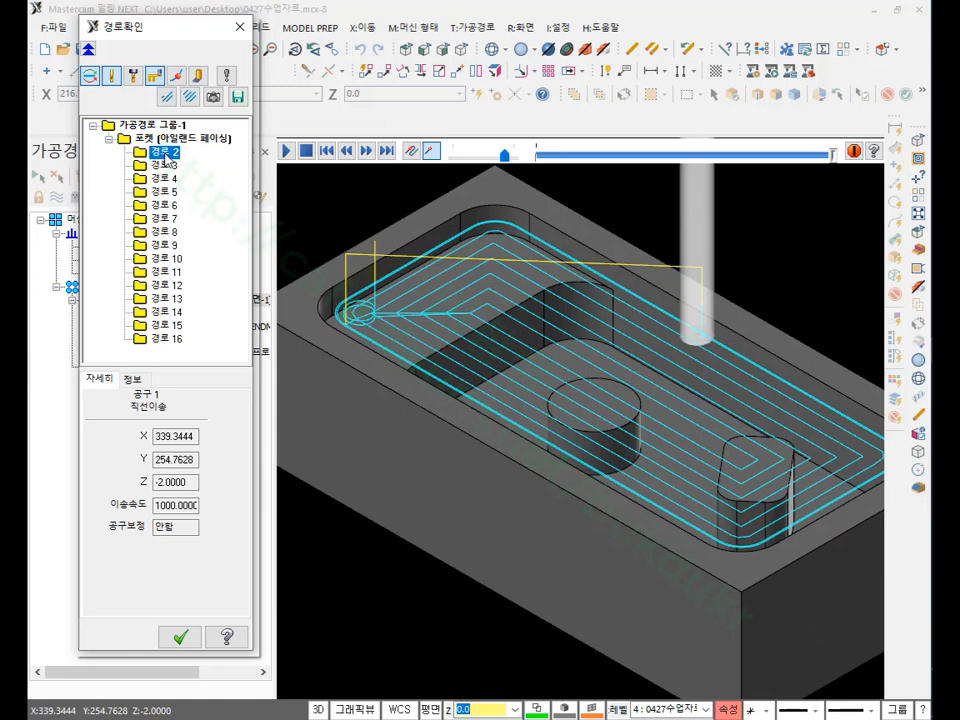
left_click(165, 164)
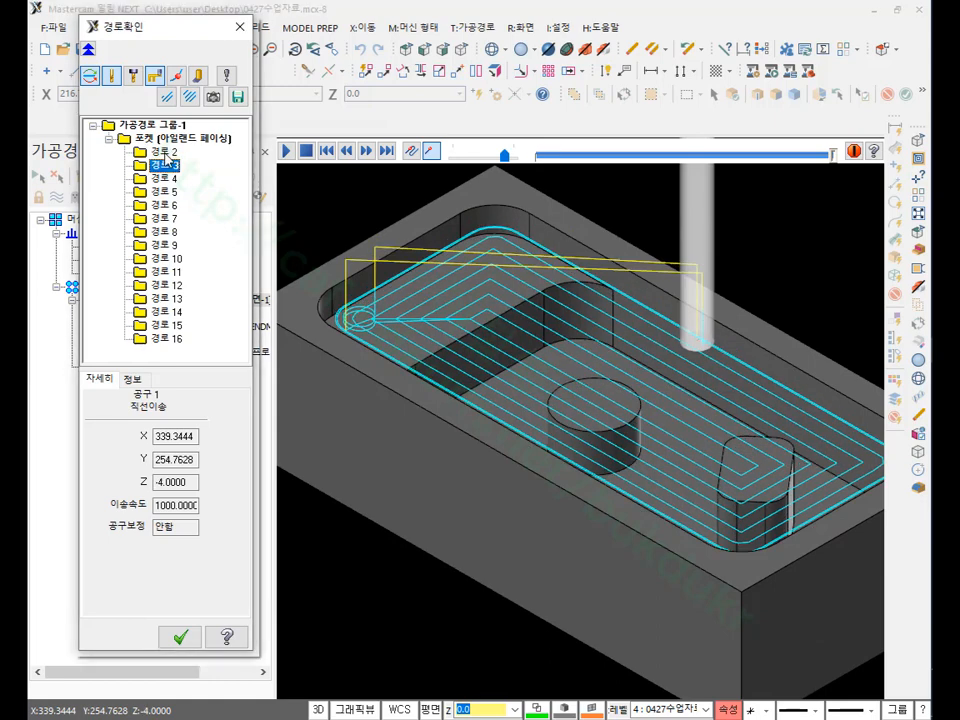
key("Down")
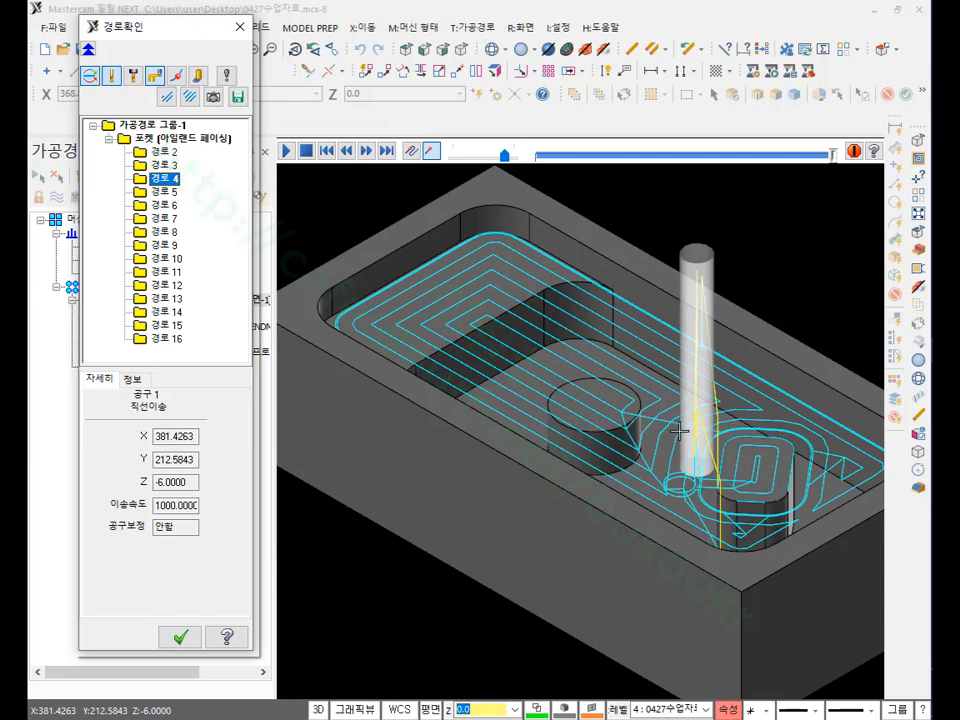
Step: Examine pass 4 up close, comparing the tool's Z depth on top of the oblong island with that on the surrounding area
scroll(773, 492, "up", 4)
middle_click_drag(763, 483, 450, 416)
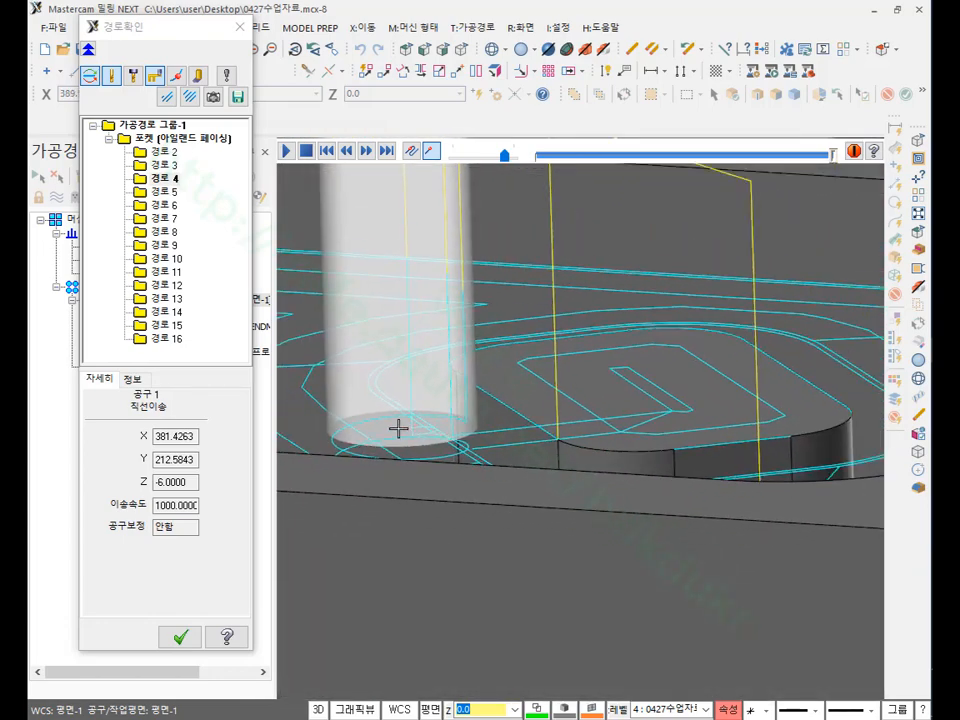
left_click(634, 387)
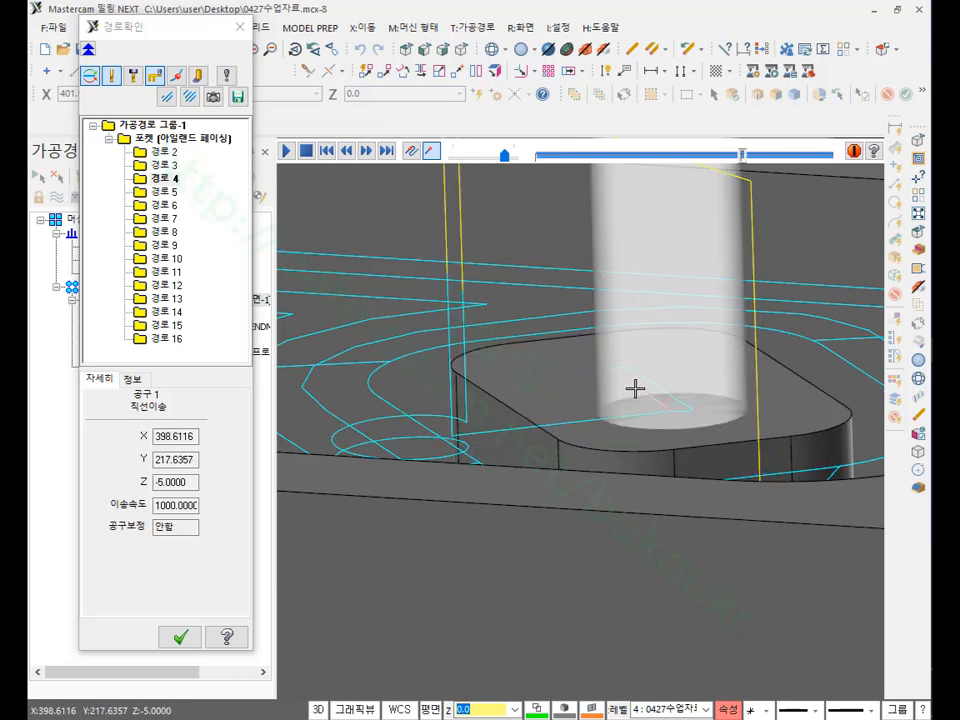
left_click(157, 553)
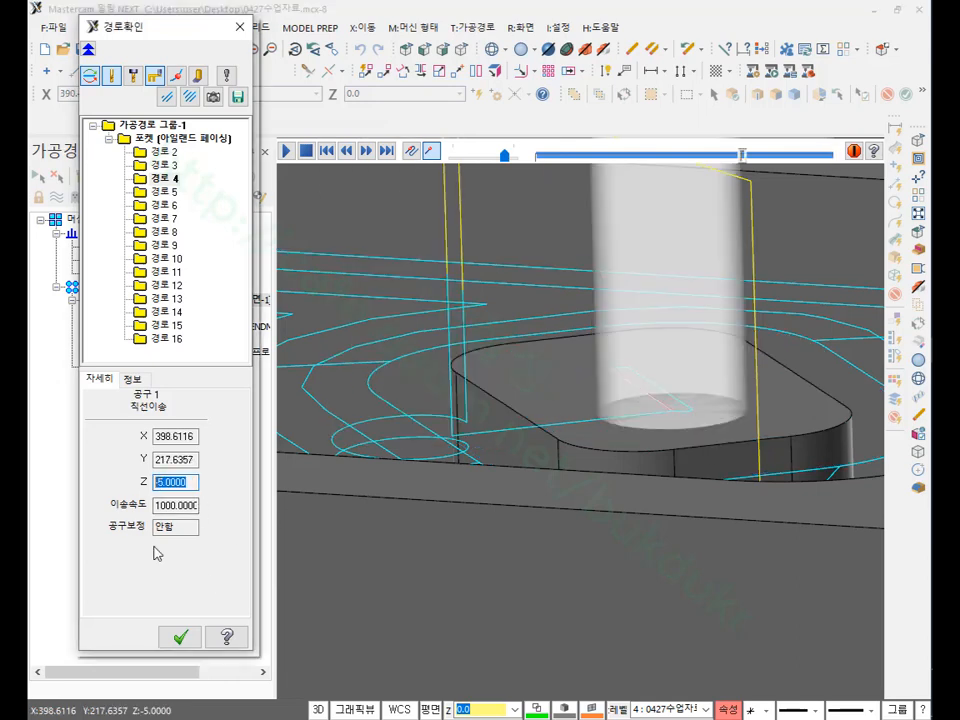
scroll(759, 305, "down", 3)
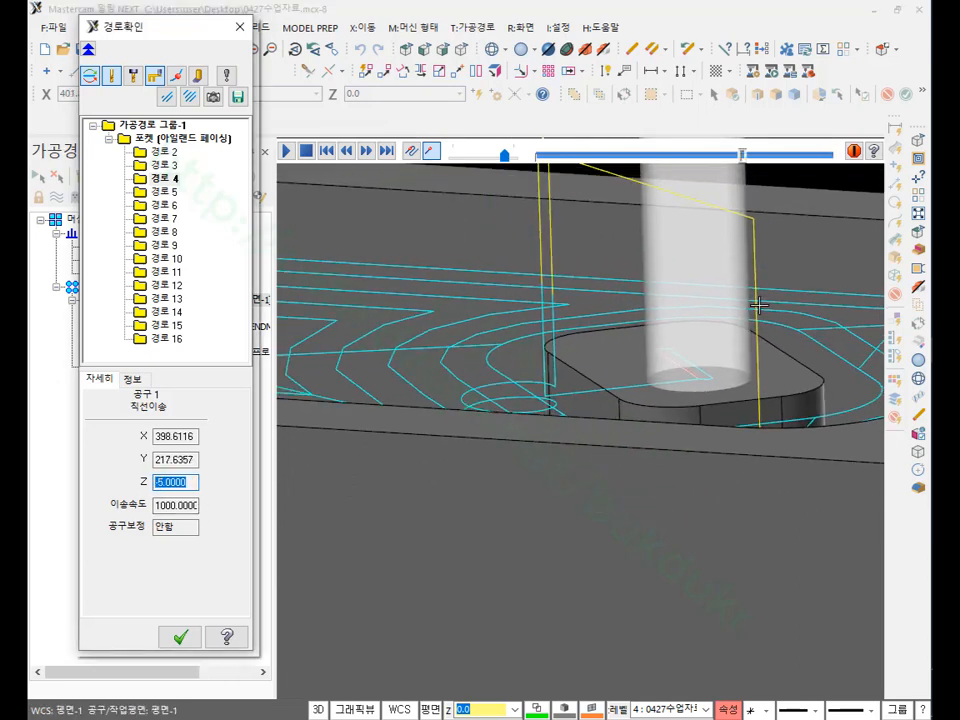
left_click(440, 368)
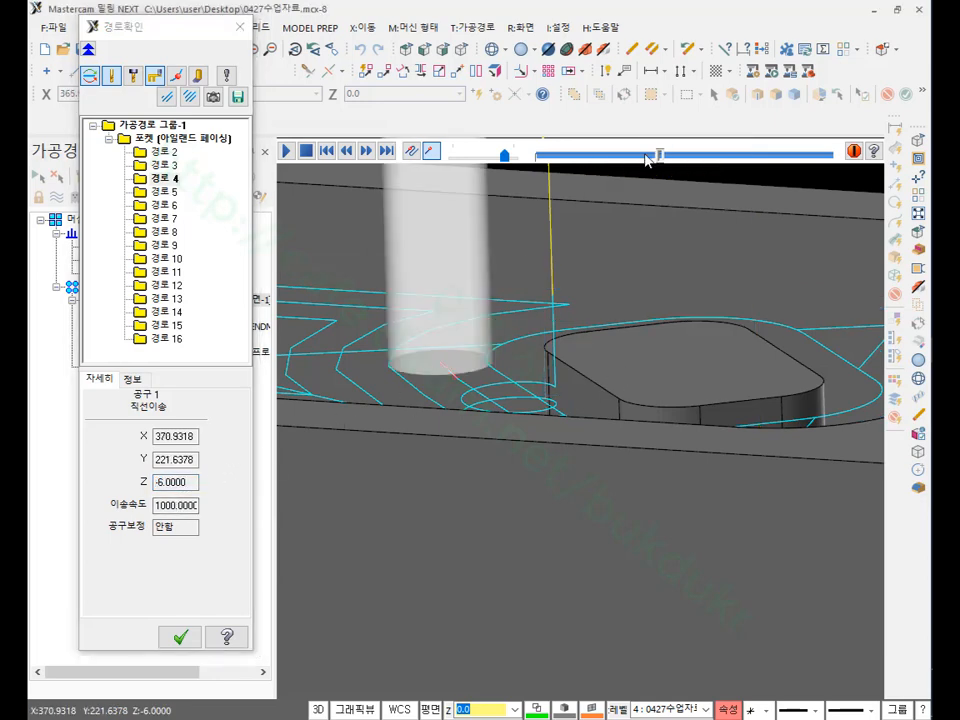
left_click_drag(660, 155, 739, 156)
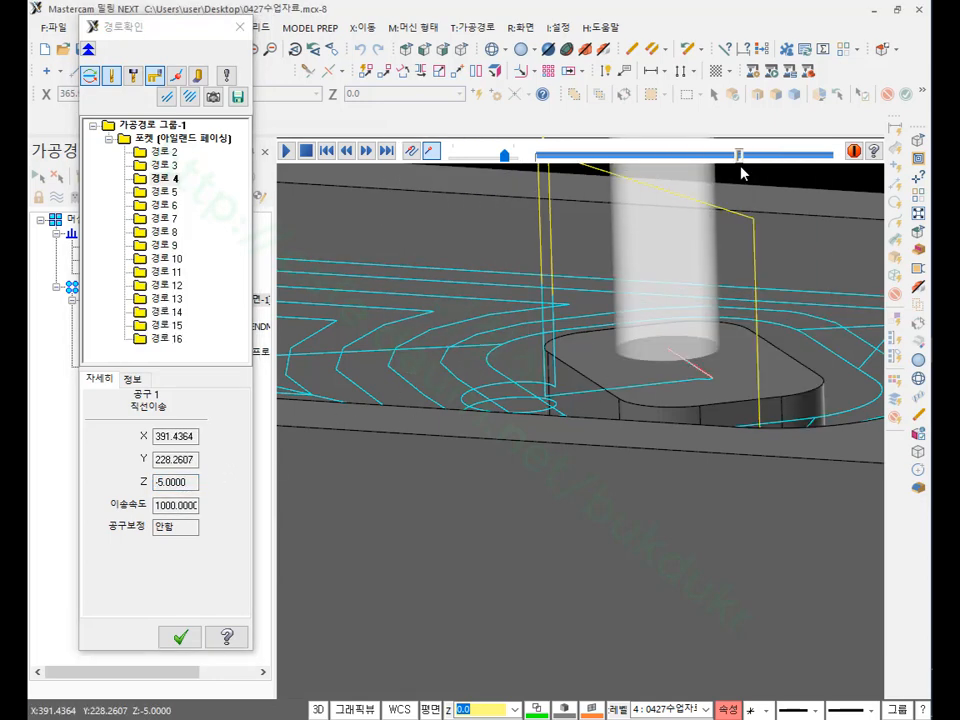
left_click(709, 380)
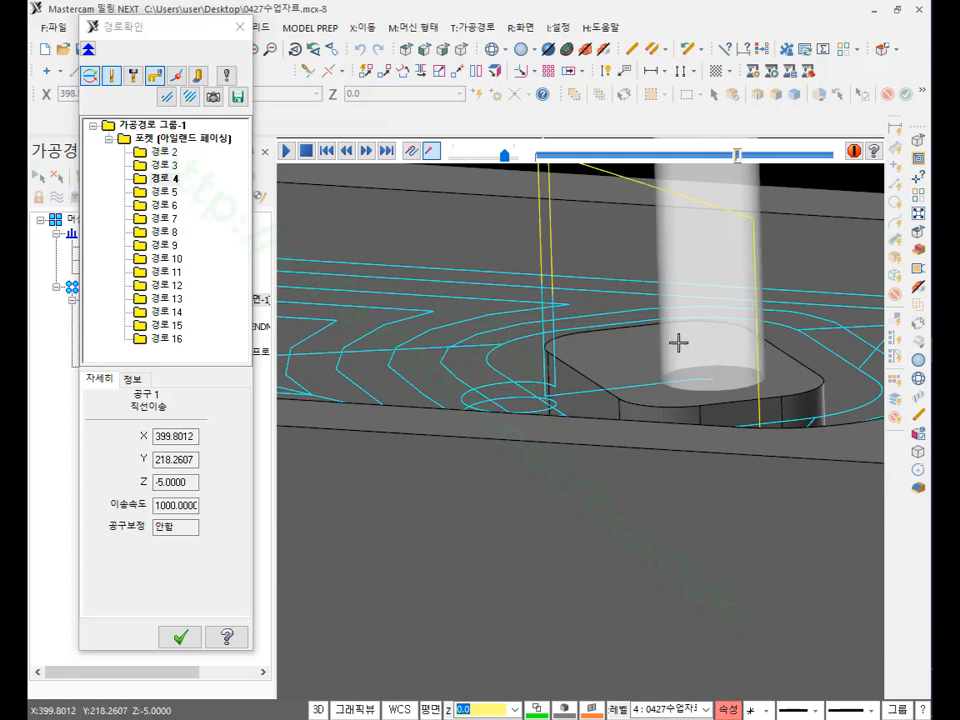
Step: Display passes 5 and 6 and inspect their toolpaths over the ledge and around the islands
left_click(164, 191)
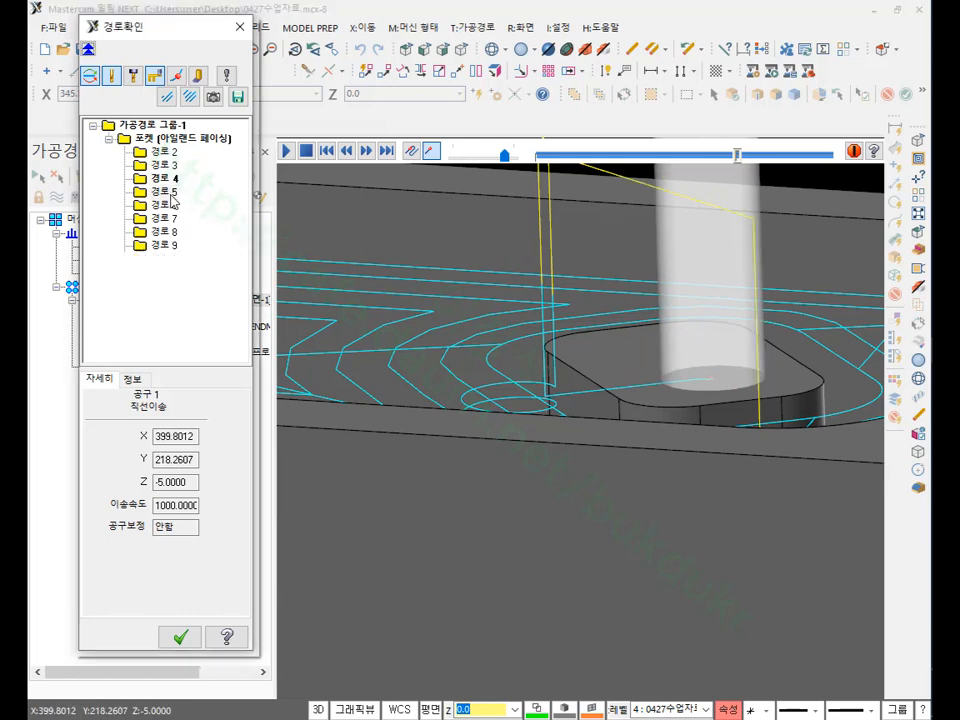
middle_click_drag(707, 313, 752, 468)
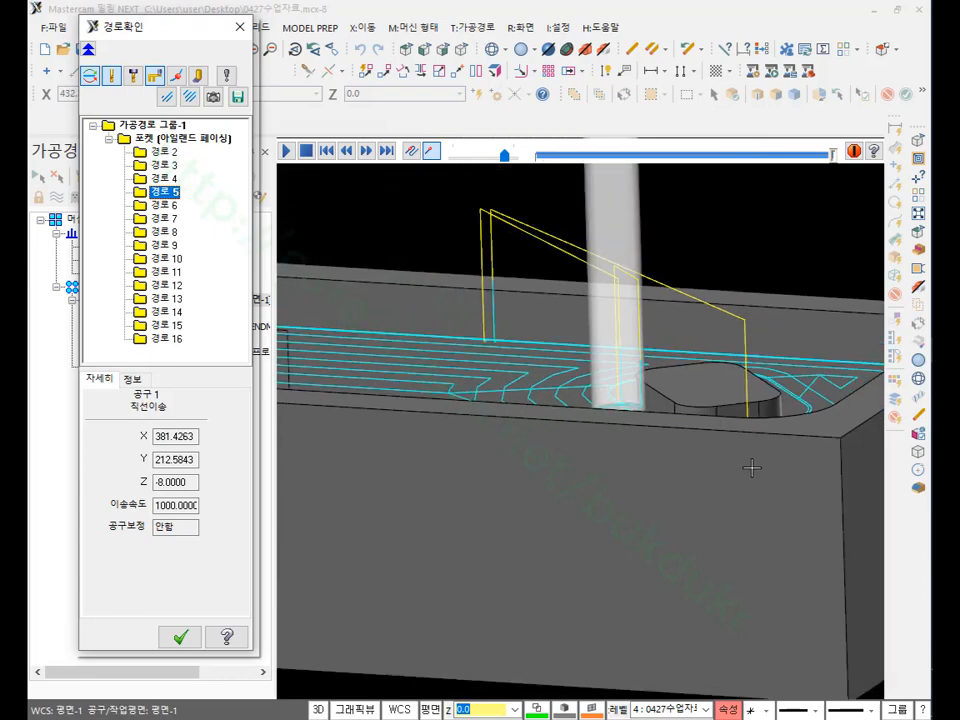
scroll(752, 468, "down", 4)
scroll(535, 356, "up", 6)
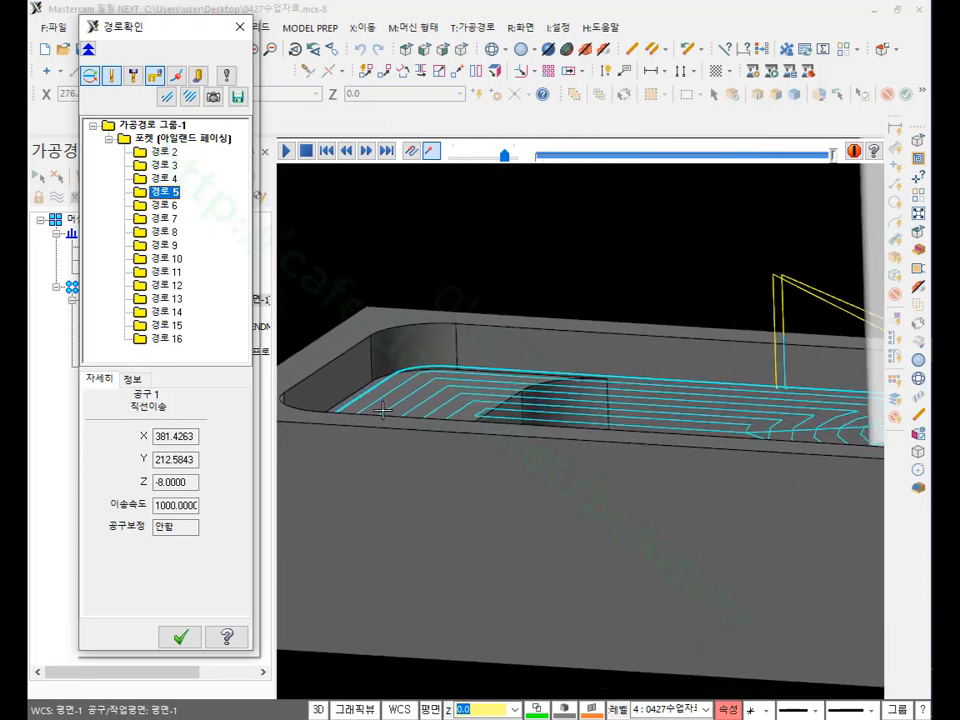
middle_click_drag(535, 356, 516, 394)
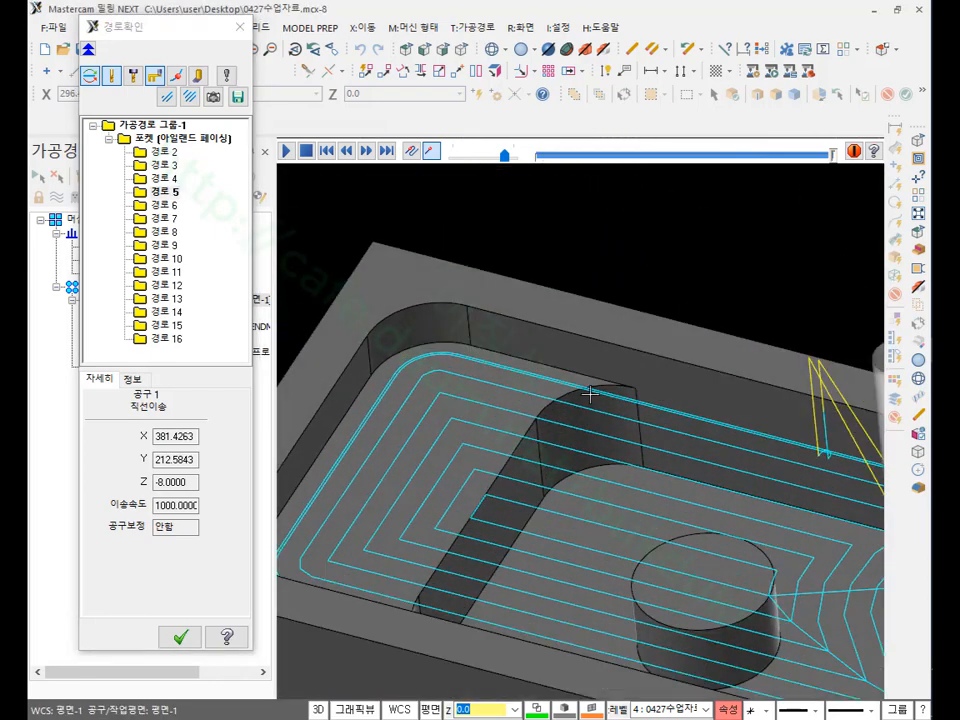
left_click(165, 205)
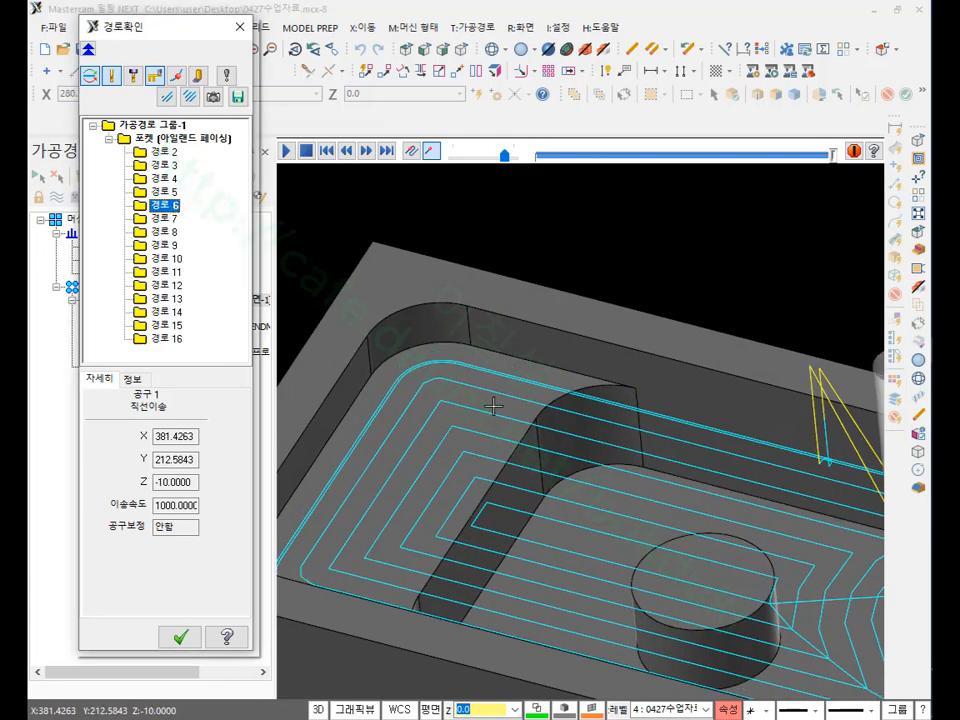
scroll(493, 403, "down", 3)
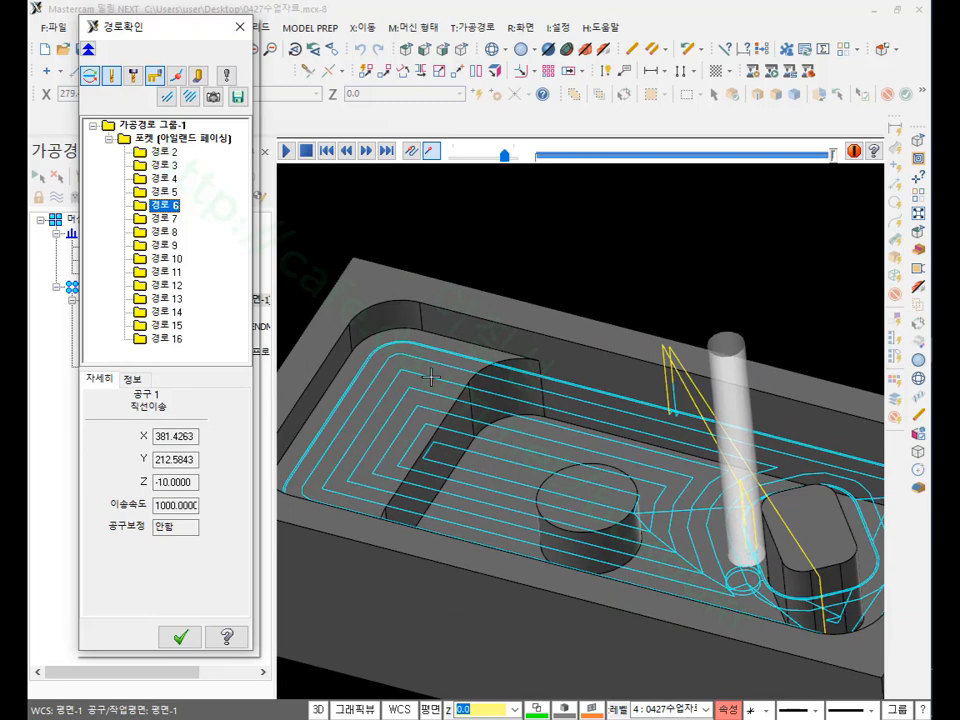
scroll(760, 470, "up", 4)
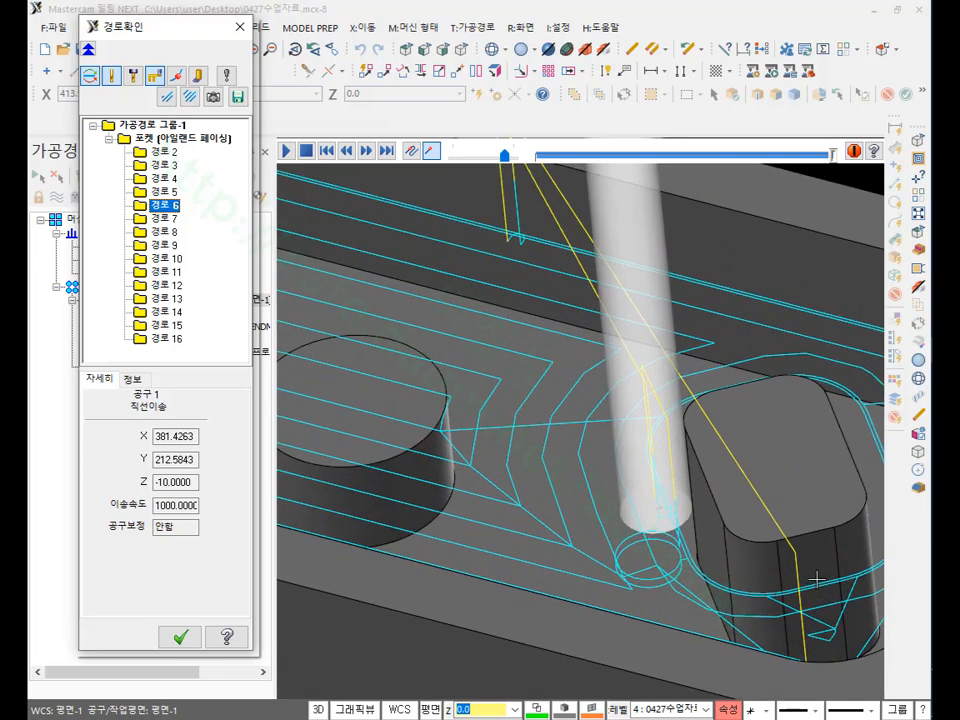
Step: Display passes 7, 8 and 9 of the pocket toolpath and check pass 9's Z depth on top of the round island
scroll(613, 455, "down", 4)
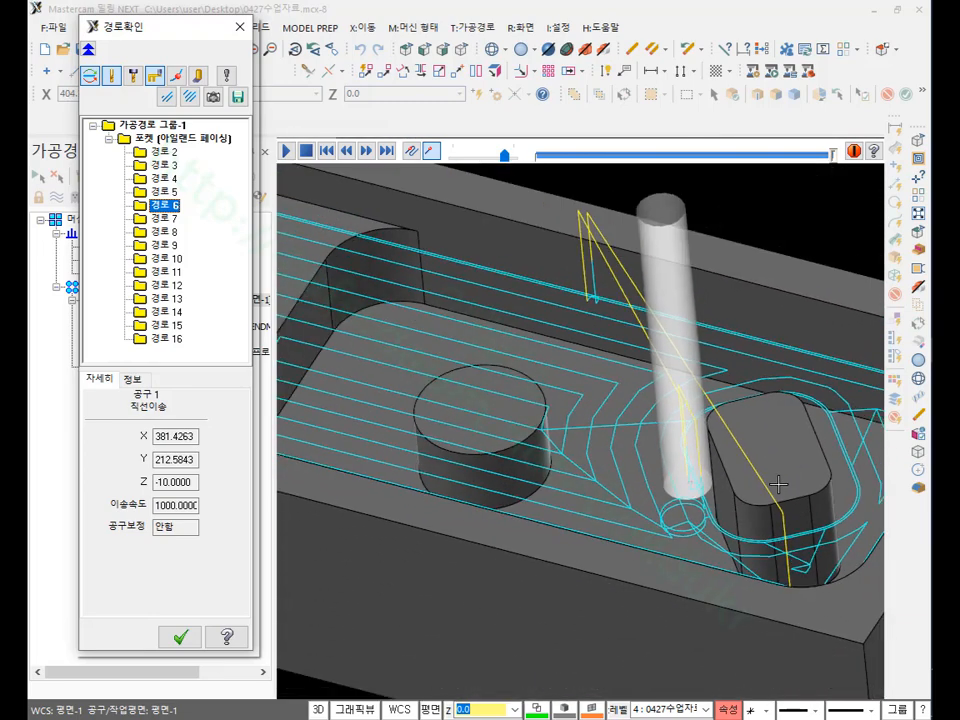
left_click(165, 218)
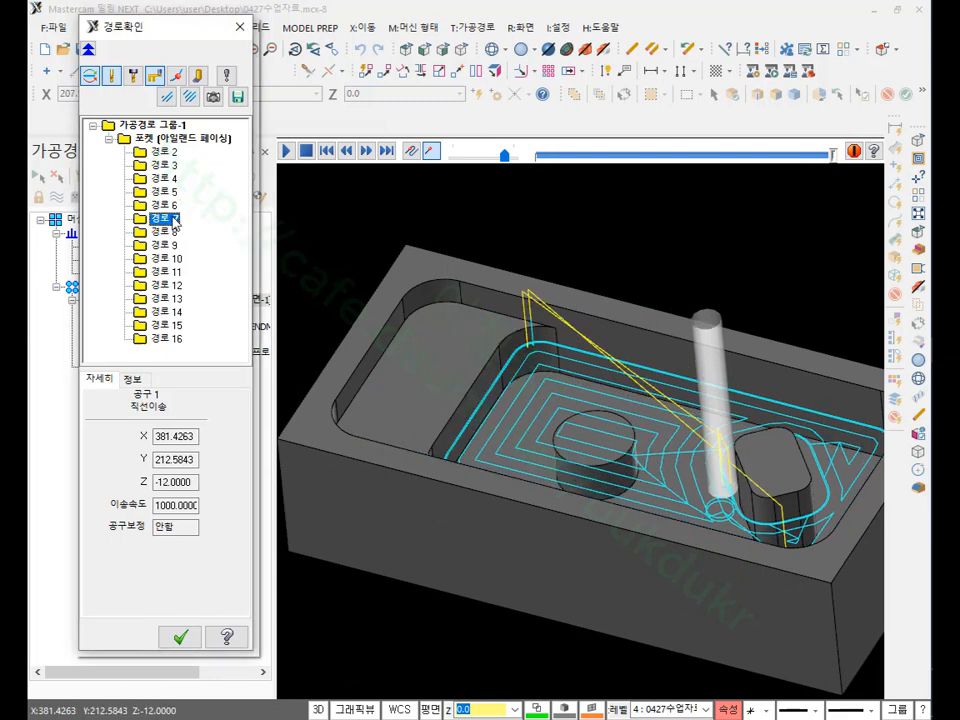
key("Down")
key("Down")
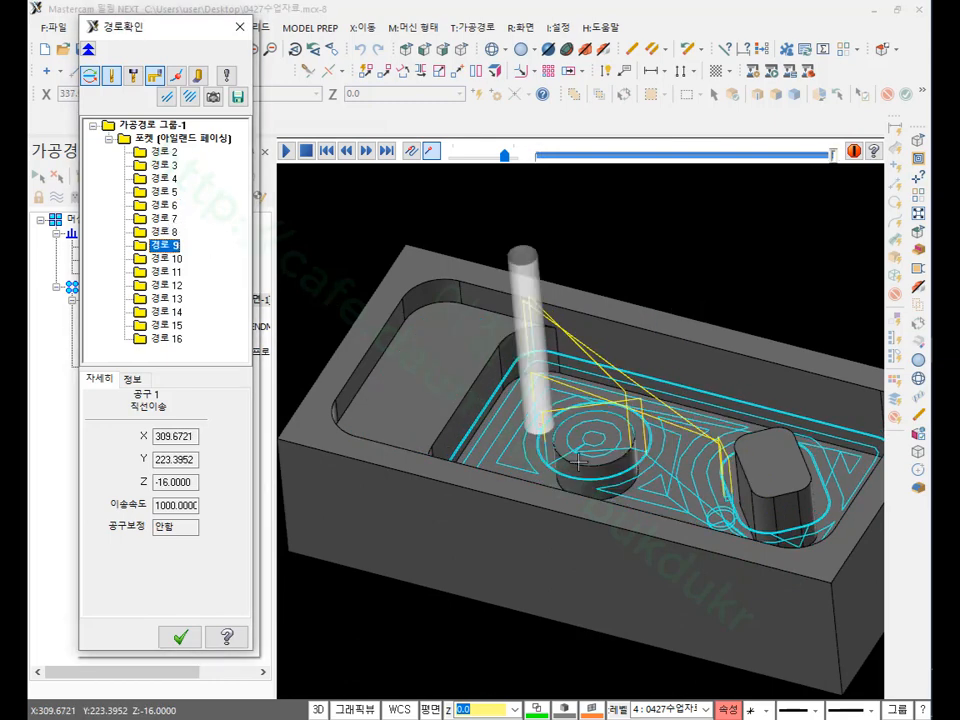
scroll(604, 488, "up", 5)
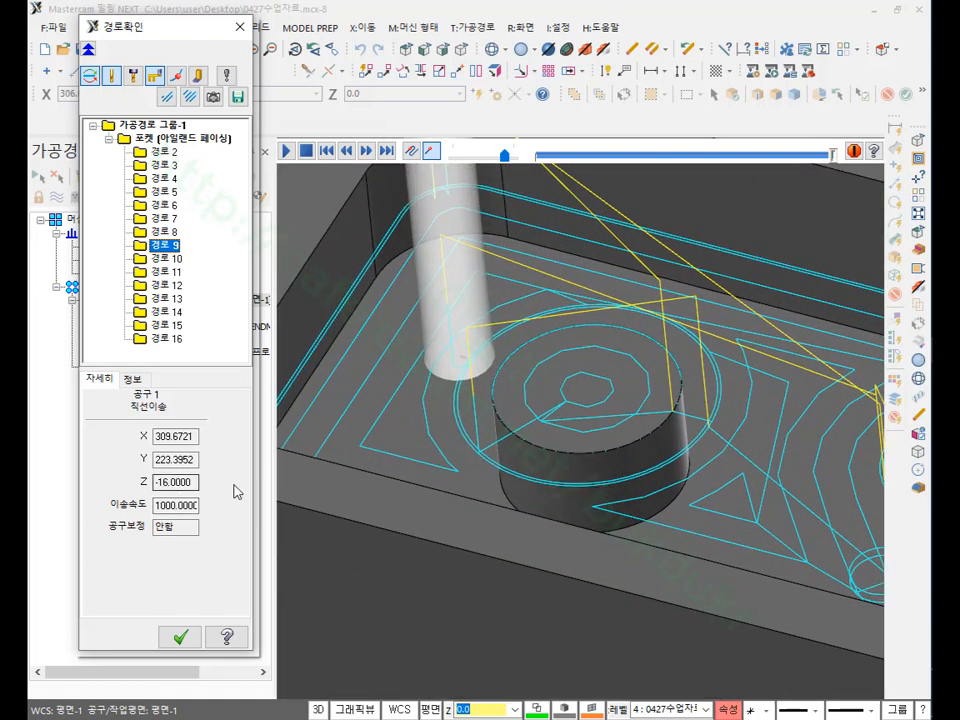
left_click(565, 385)
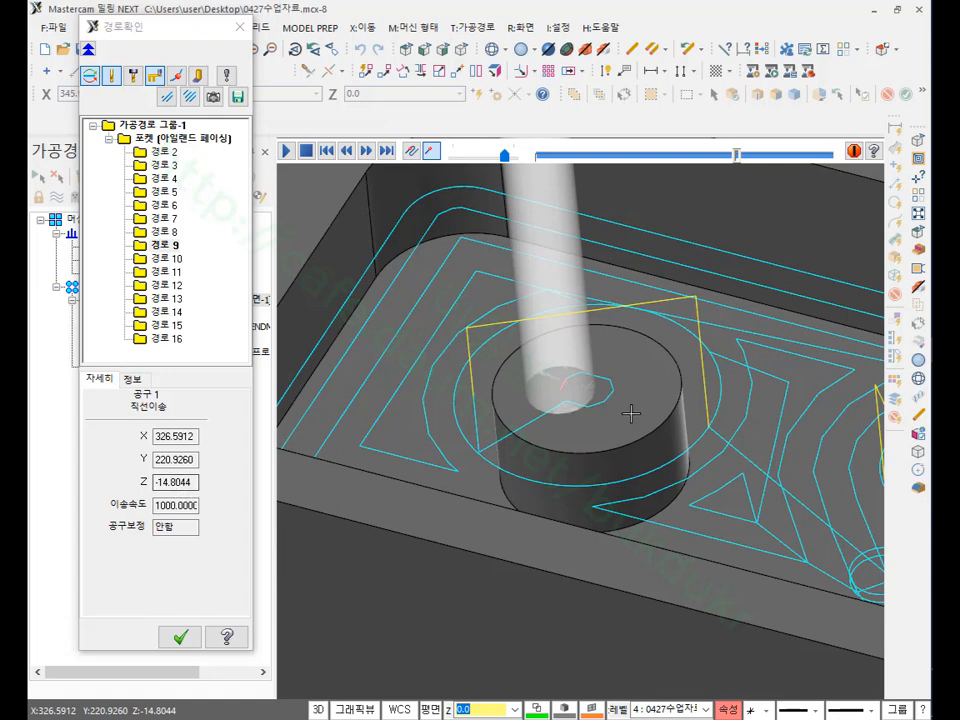
Step: Display passes 10 through 16, check the Z depth of the last pass on the pocket floor, and close the backplot
left_click(172, 258)
key("Down")
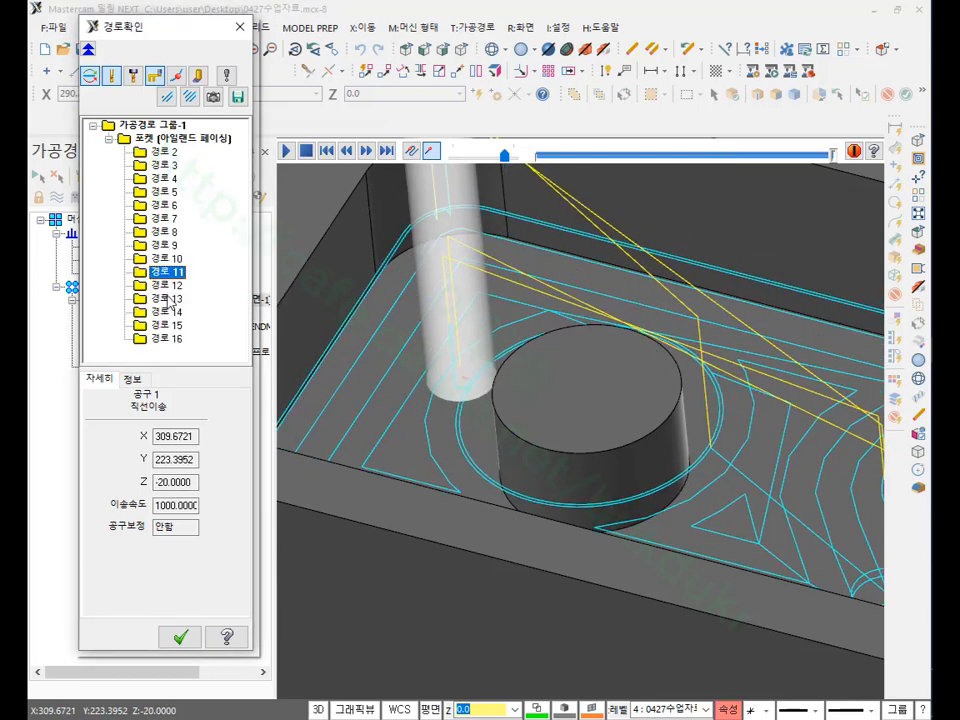
key("Down")
key("Down")
key("Down")
key("Down")
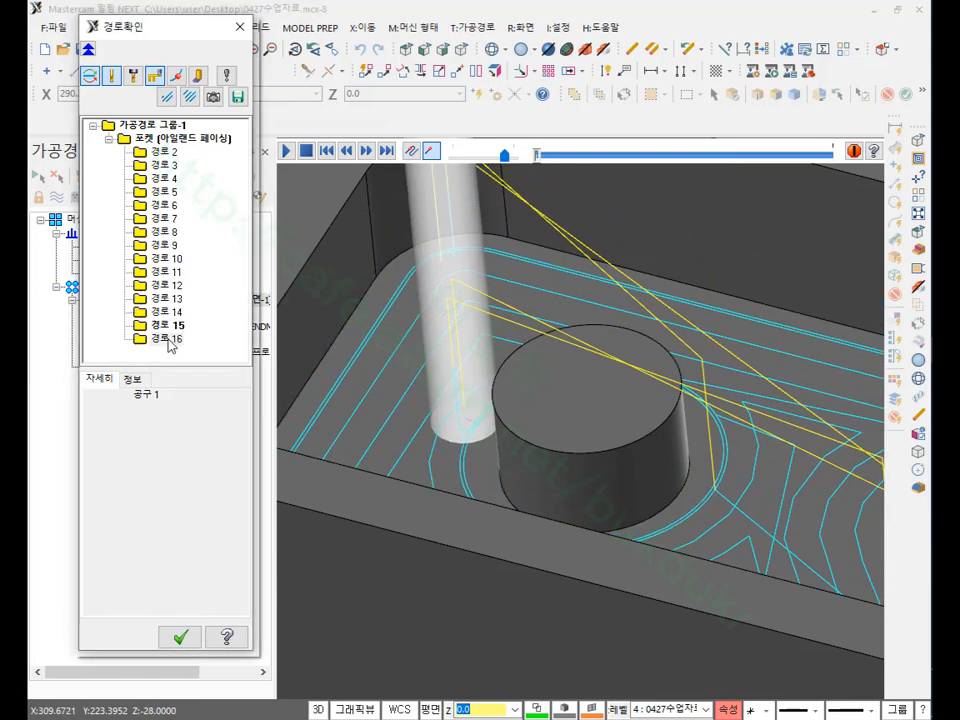
left_click(167, 339)
left_click(440, 412)
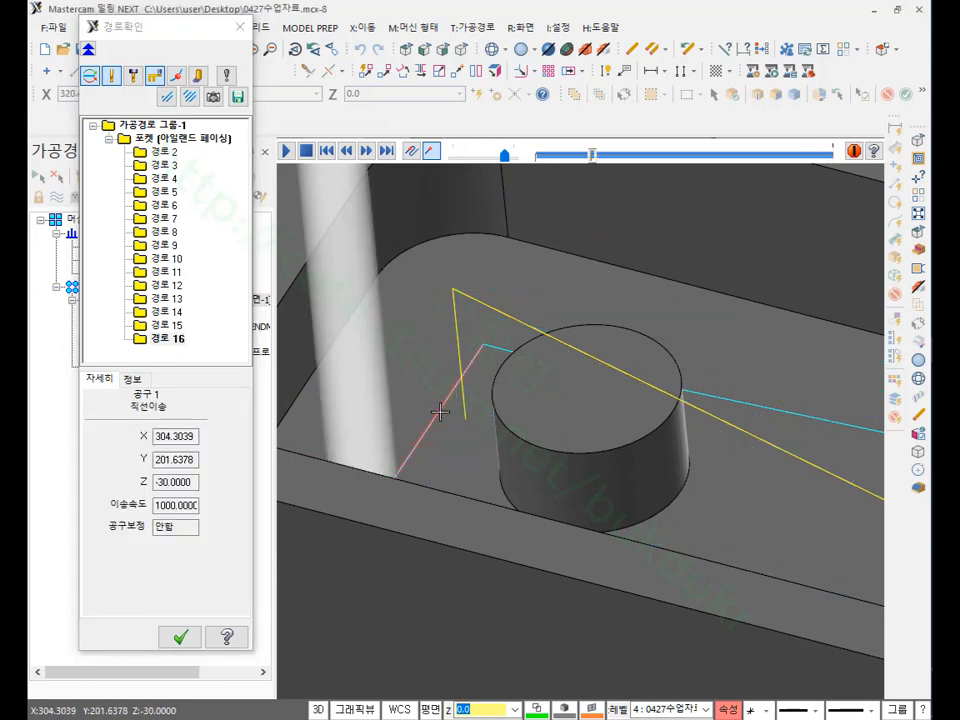
left_click_drag(195, 484, 121, 508)
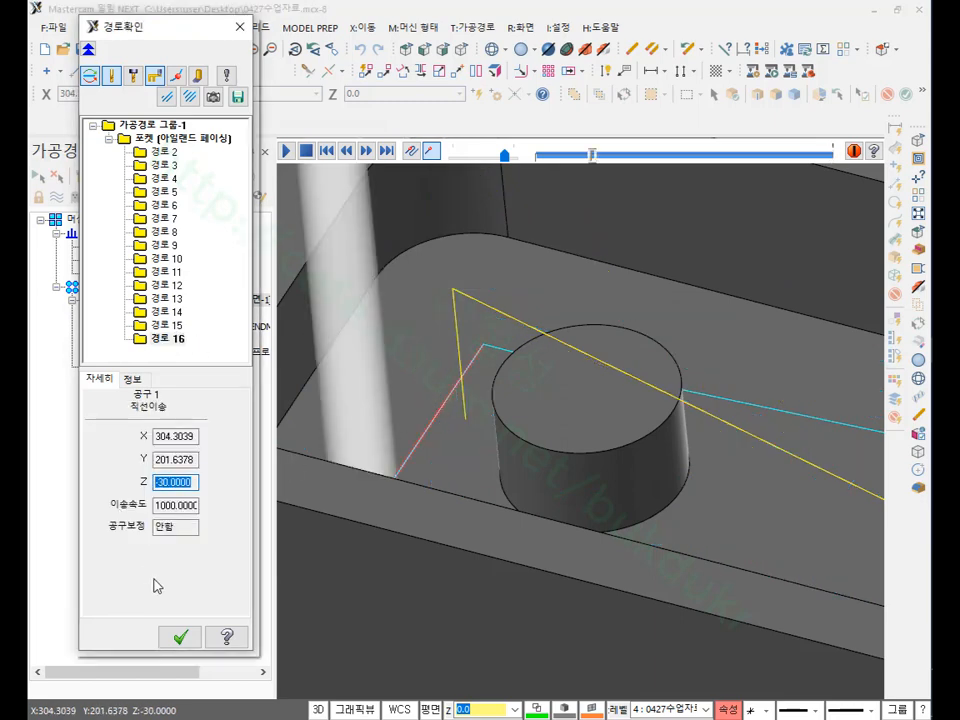
left_click(182, 636)
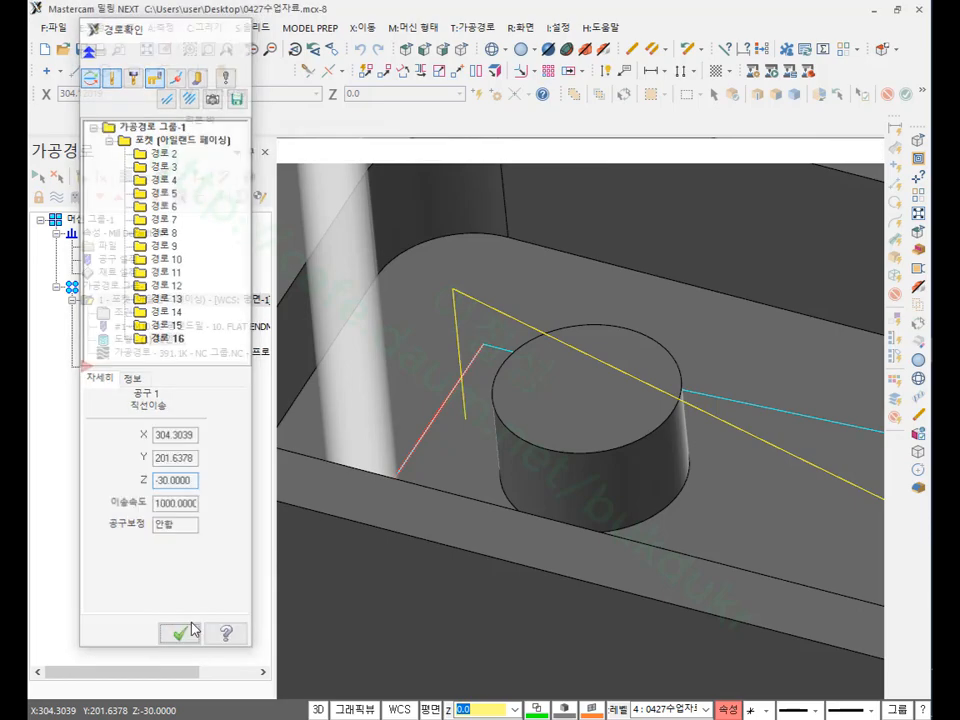
Step: Run the verify simulation of the pocket operation, hide the toolpath and show the workpiece over the machined stock
scroll(568, 408, "down", 2)
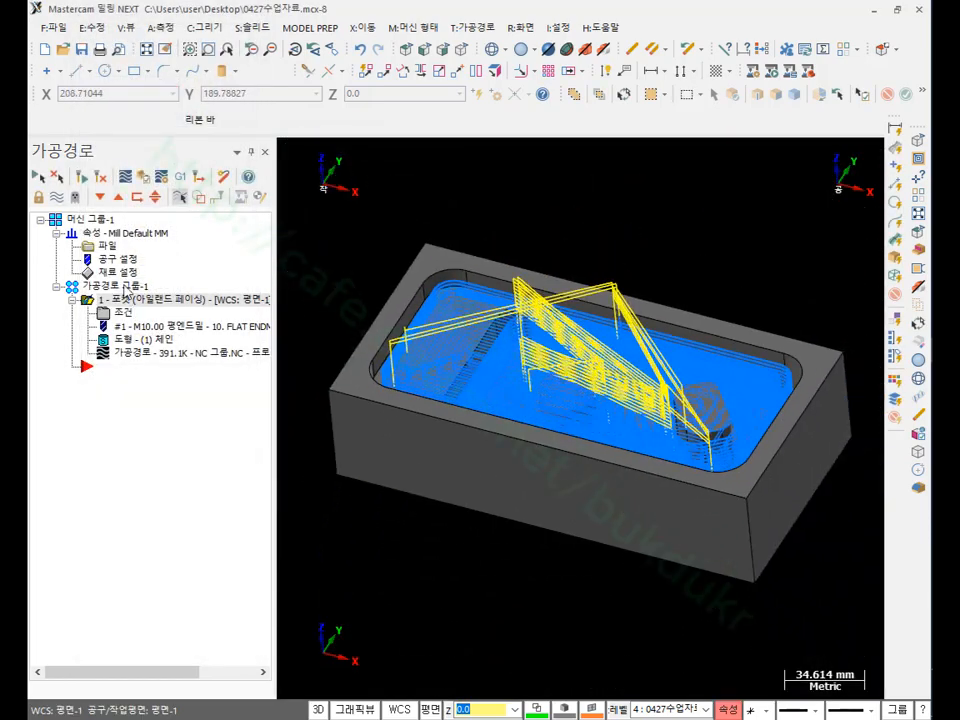
left_click(145, 177)
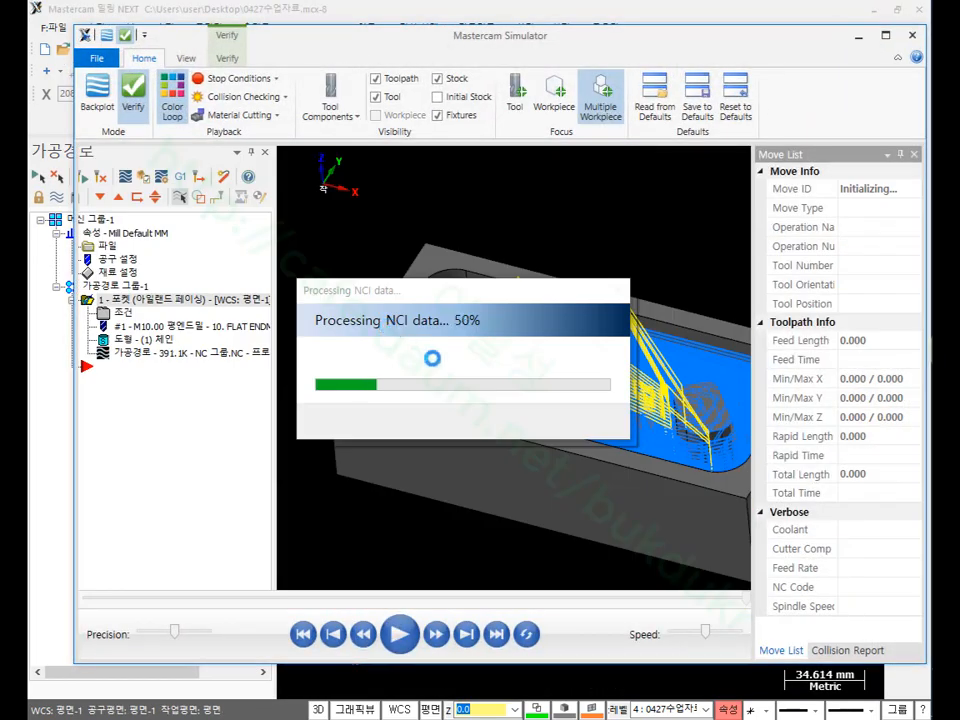
left_click(399, 633)
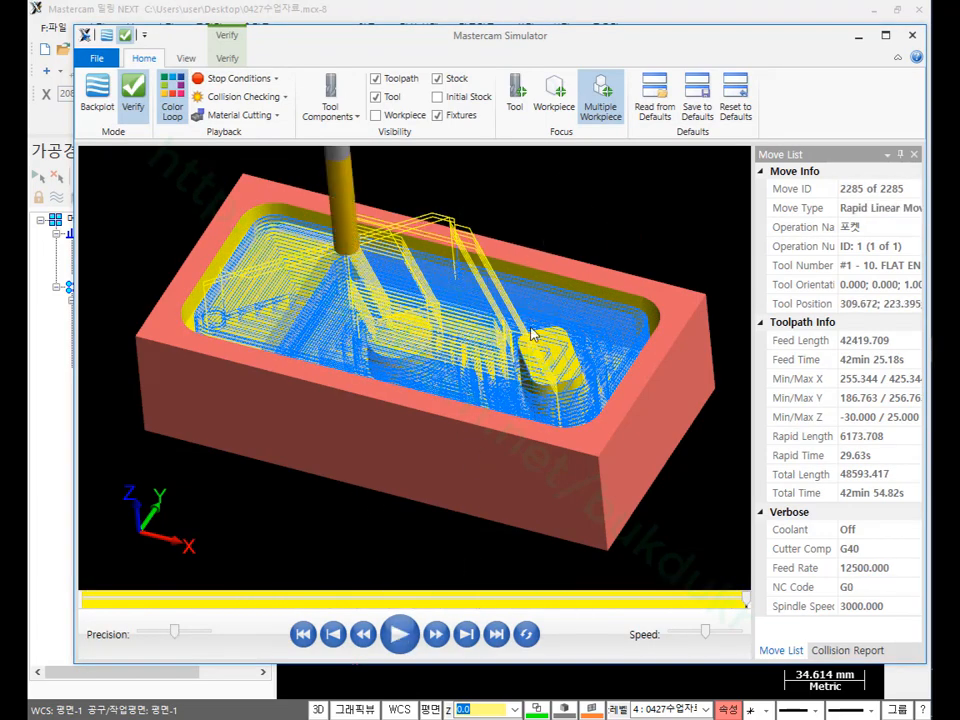
left_click(396, 80)
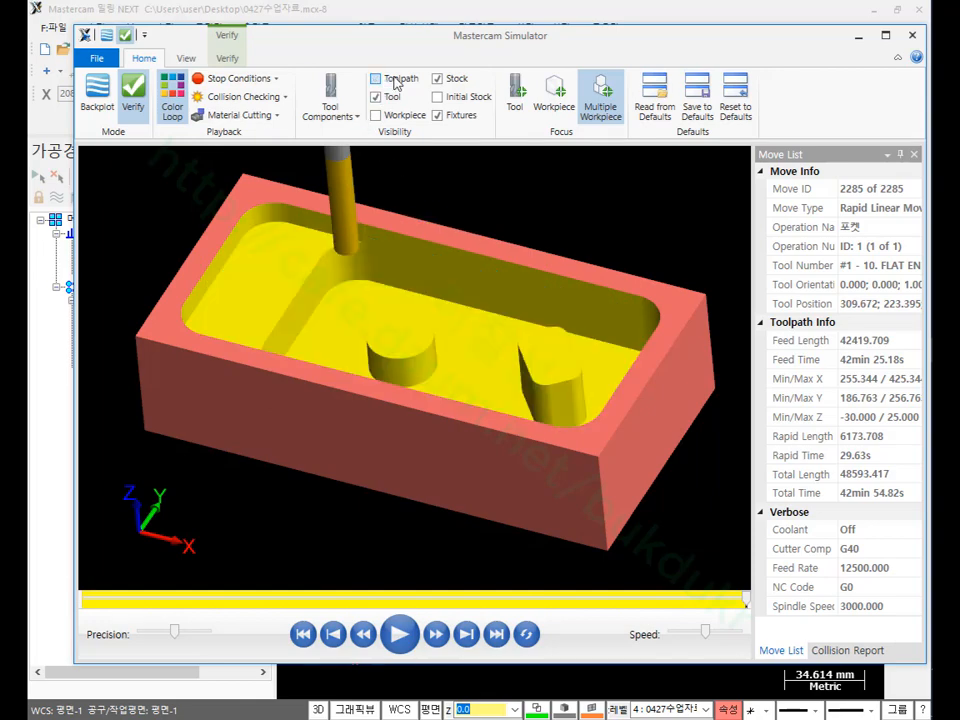
left_click(376, 115)
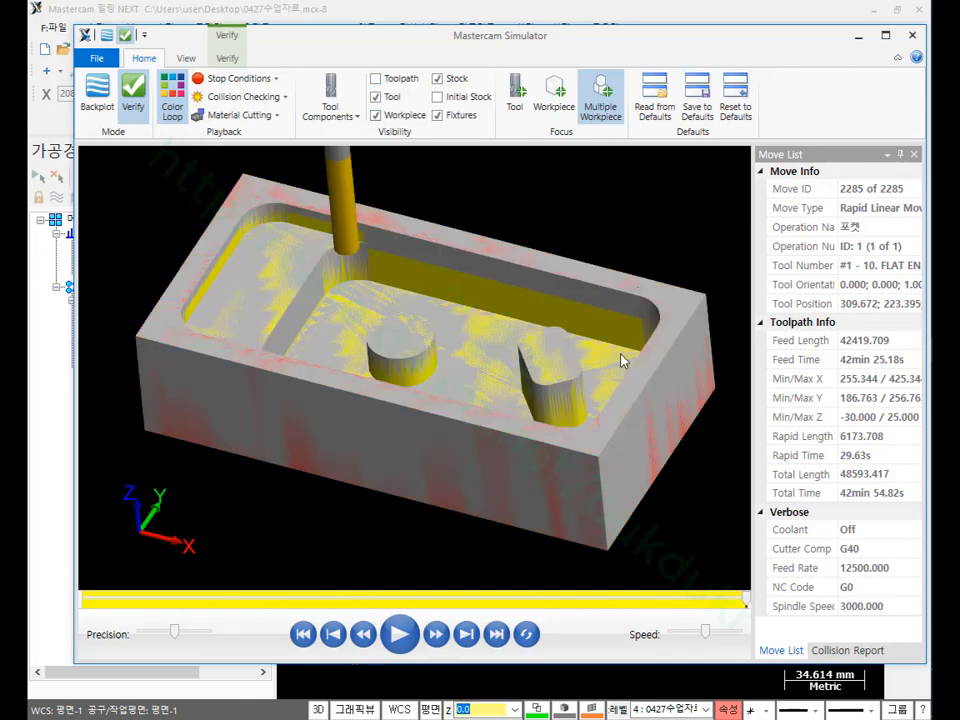
Step: Inspect the islands and pocket floor against the workpiece from several views, and close the simulator
scroll(572, 376, "up", 3)
mouse_move(572, 376)
middle_mouse_down()
mouse_move(564, 350)
mouse_move(574, 366)
mouse_move(598, 364)
mouse_move(572, 355)
middle_mouse_up()
scroll(572, 355, "down", 6)
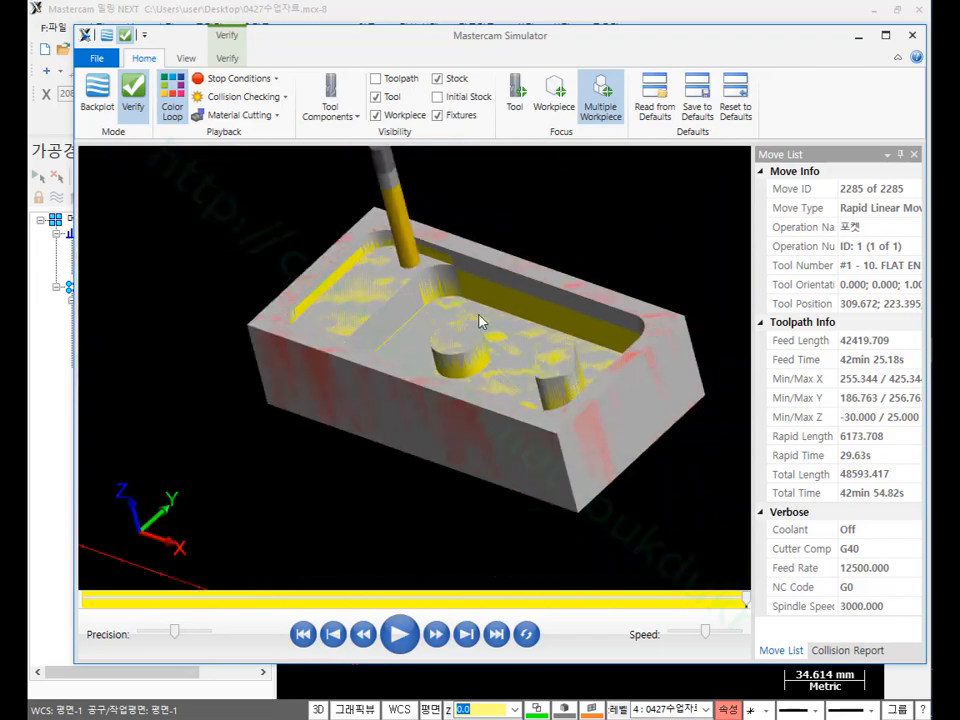
scroll(502, 341, "up", 8)
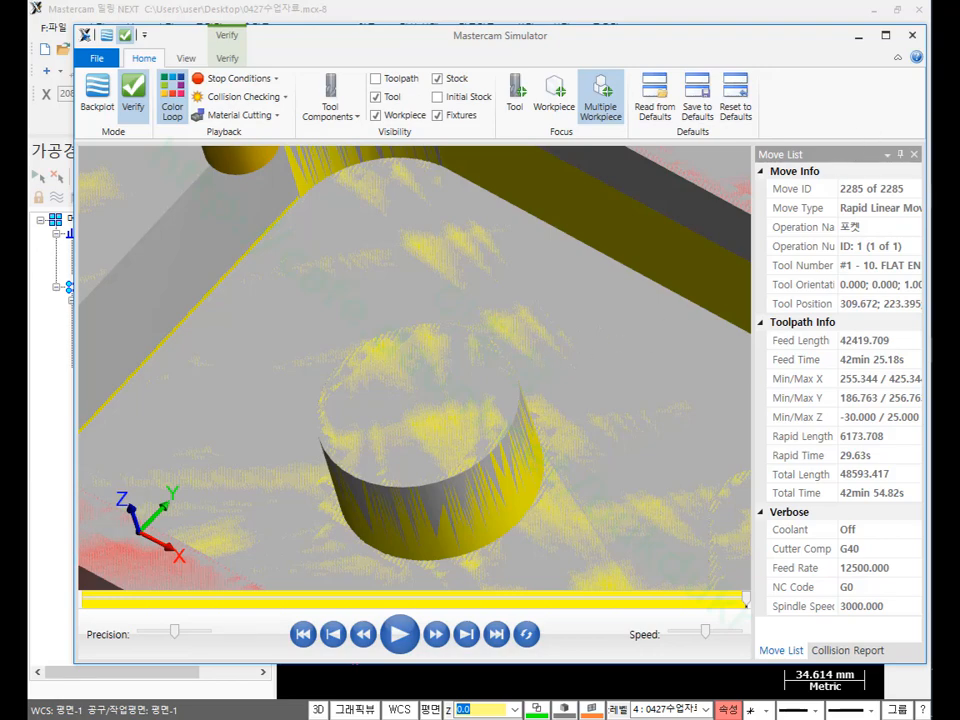
left_click(912, 35)
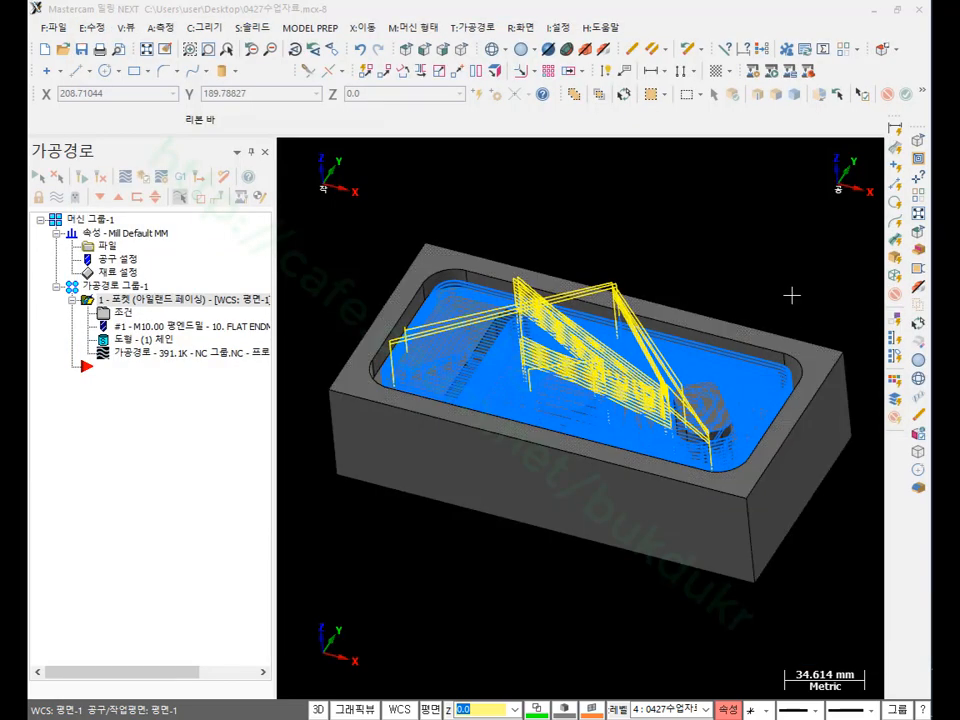
Step: Set the operation's pocket type to 표준 (standard) and turn off the island depth option (아일런드 깊이적용) in the depth cuts
left_click(122, 312)
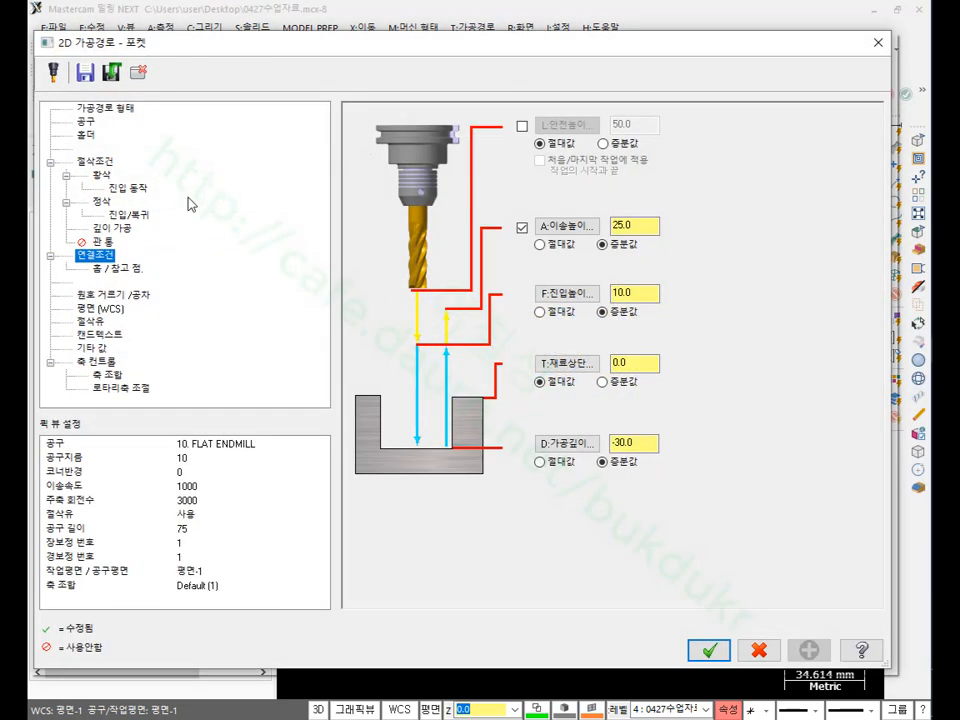
left_click(112, 228)
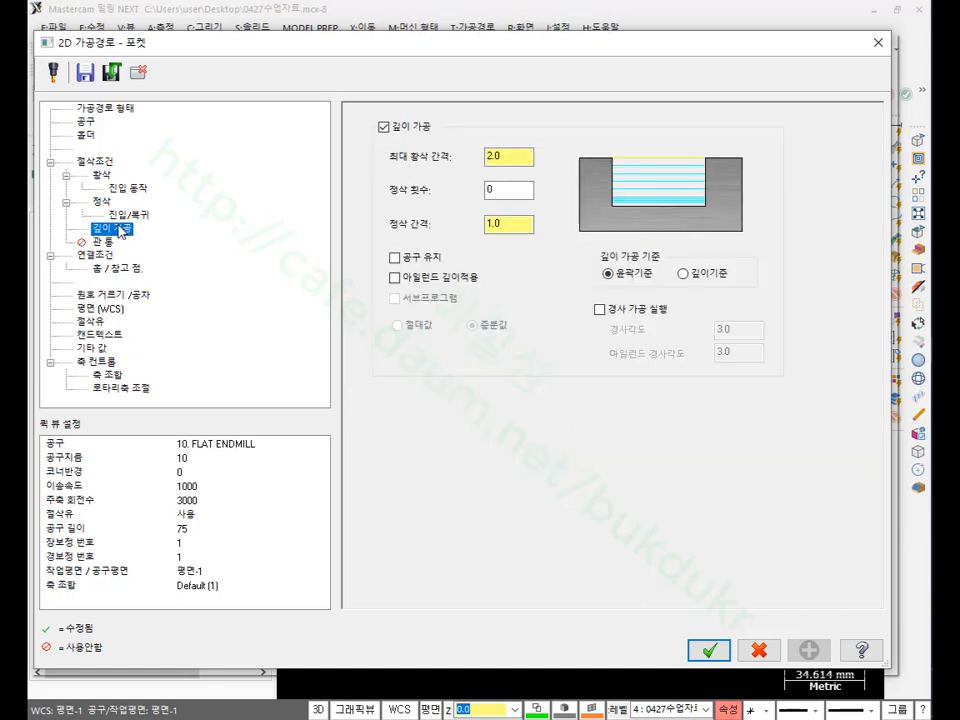
left_click(441, 283)
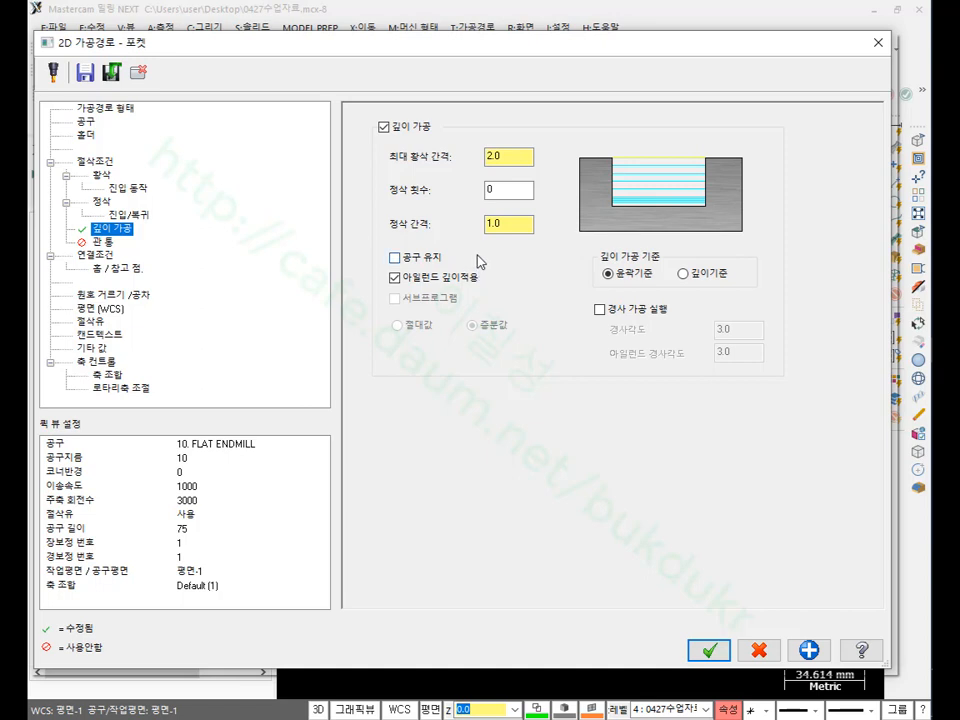
left_click(95, 161)
left_click(730, 146)
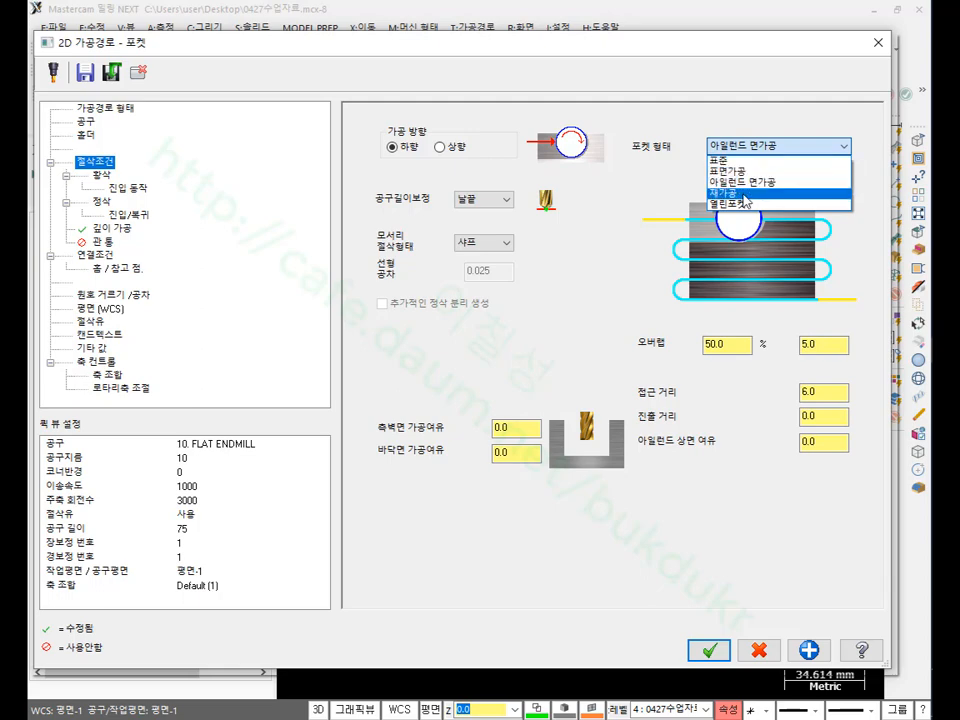
left_click(740, 160)
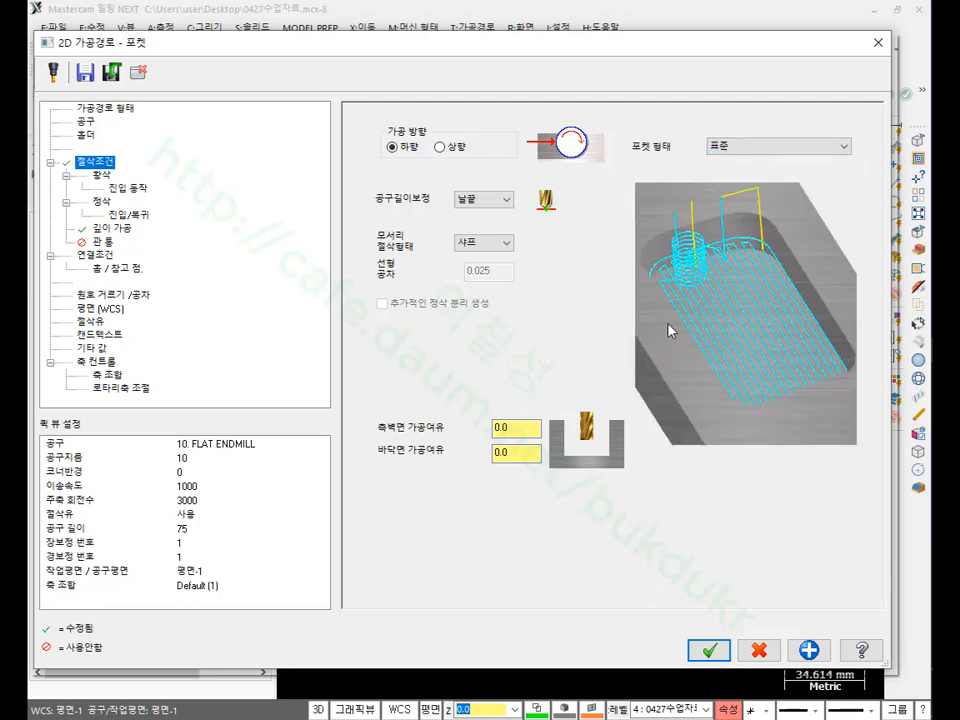
left_click(126, 227)
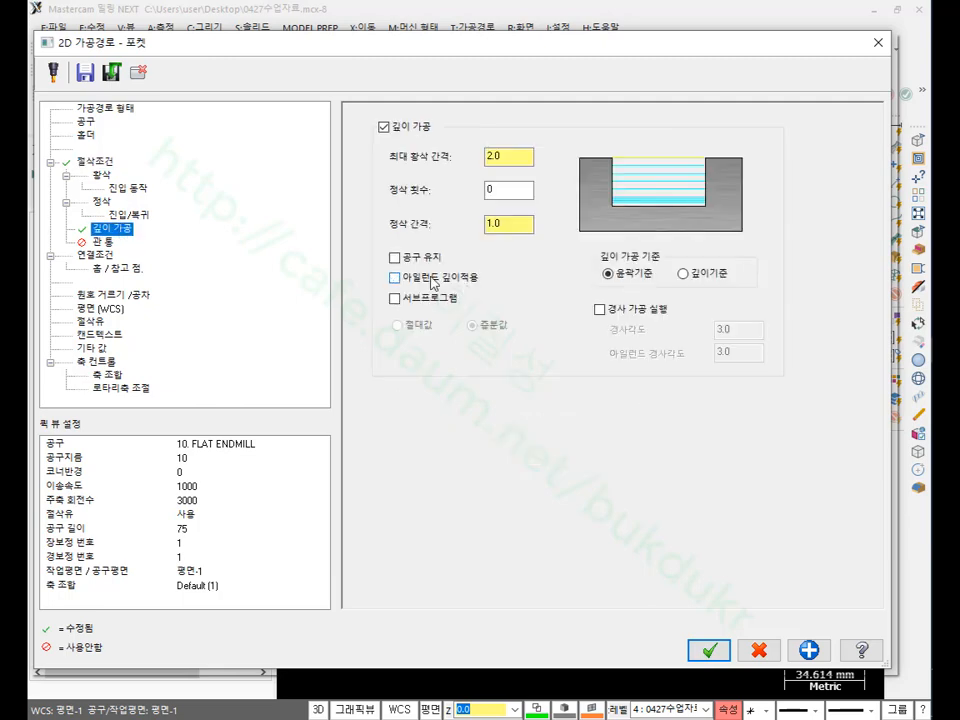
left_click(709, 650)
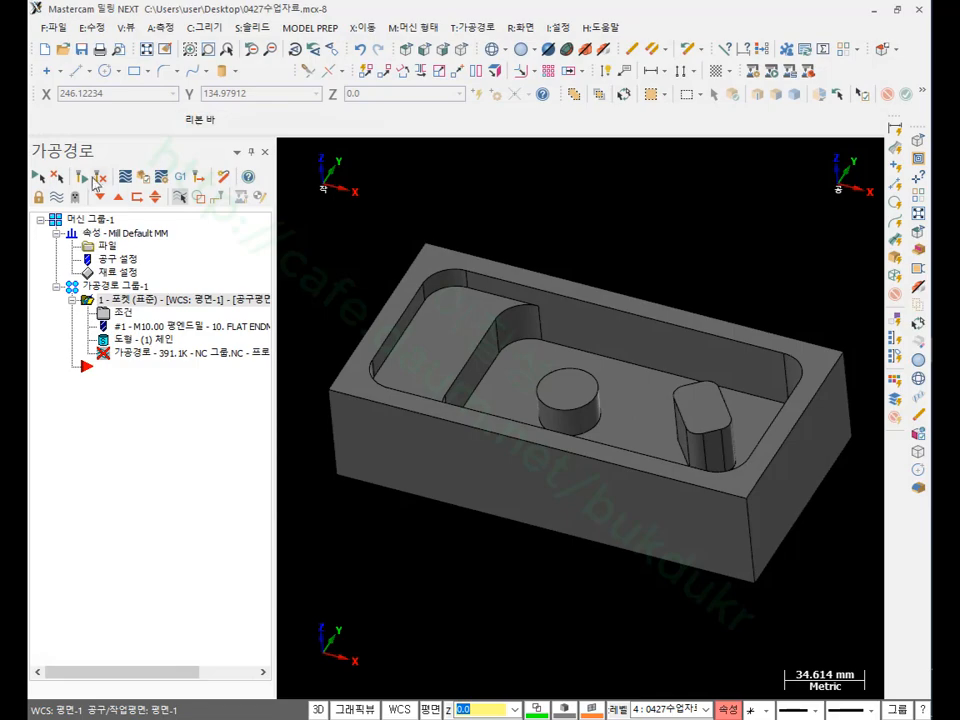
Step: Regenerate the standard pocket toolpath and inspect its passes around the round and oblong islands
left_click(96, 178)
scroll(620, 418, "up", 5)
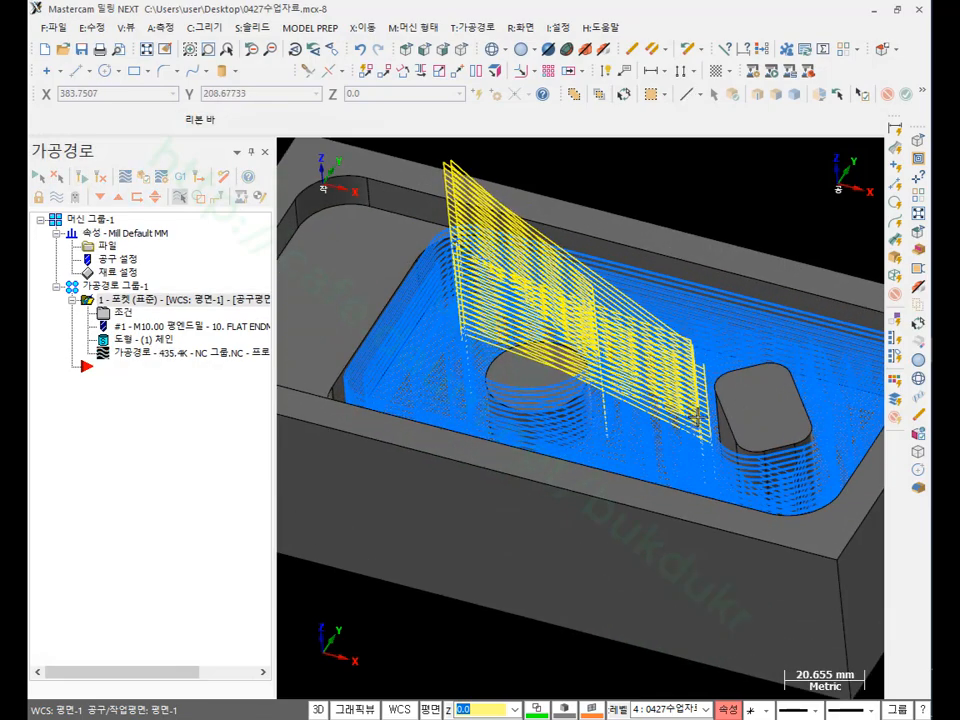
mouse_move(642, 335)
middle_mouse_down()
mouse_move(668, 342)
mouse_move(697, 327)
mouse_move(649, 337)
middle_mouse_up()
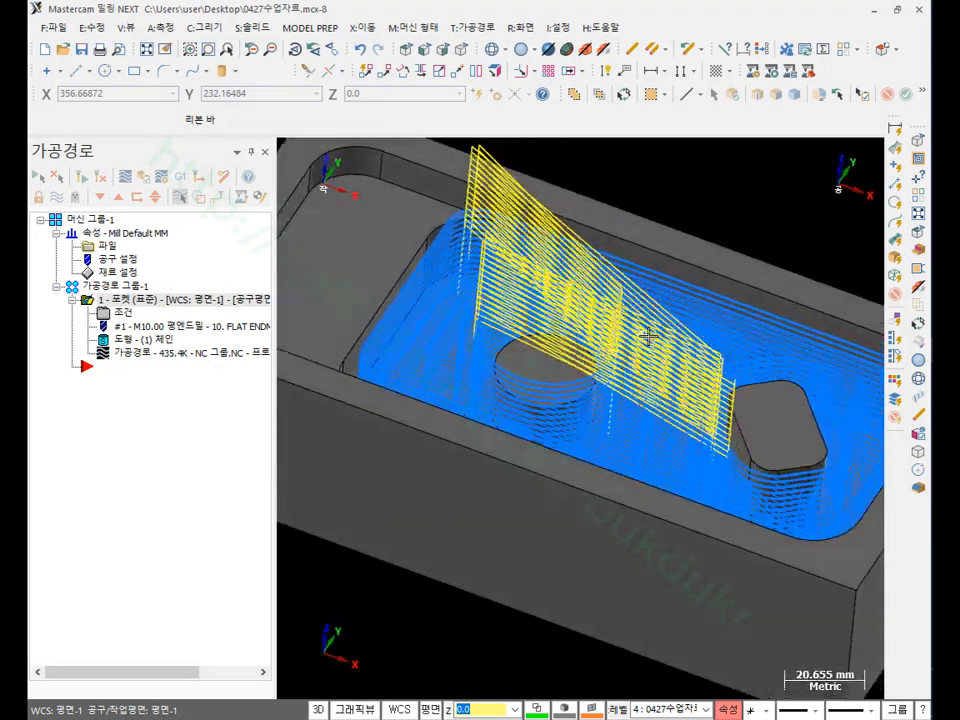
scroll(649, 337, "up", 3)
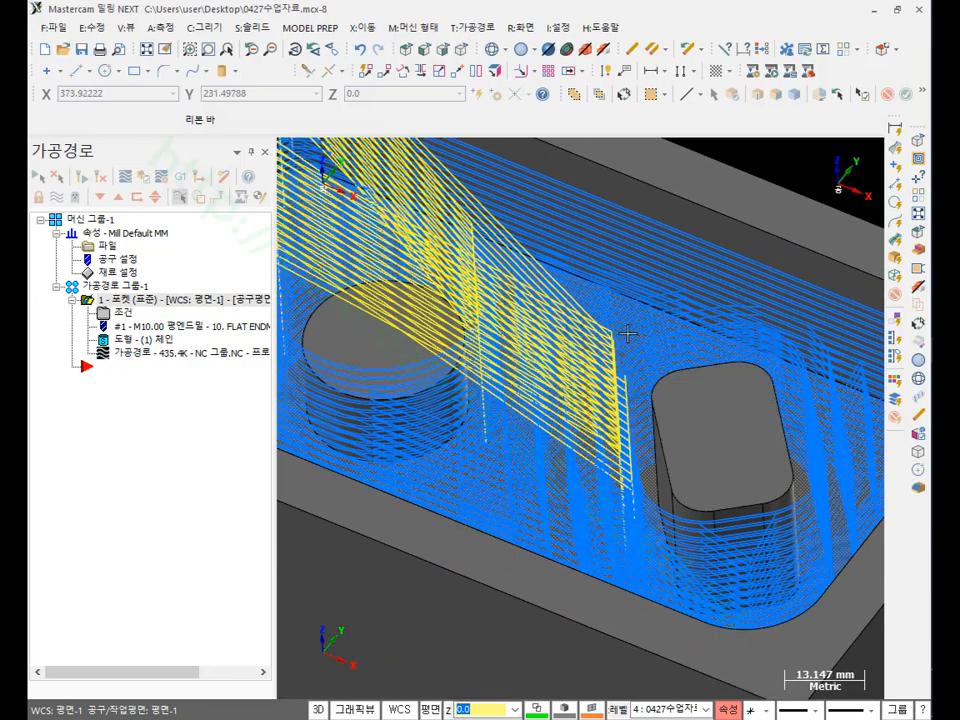
scroll(627, 333, "down", 5)
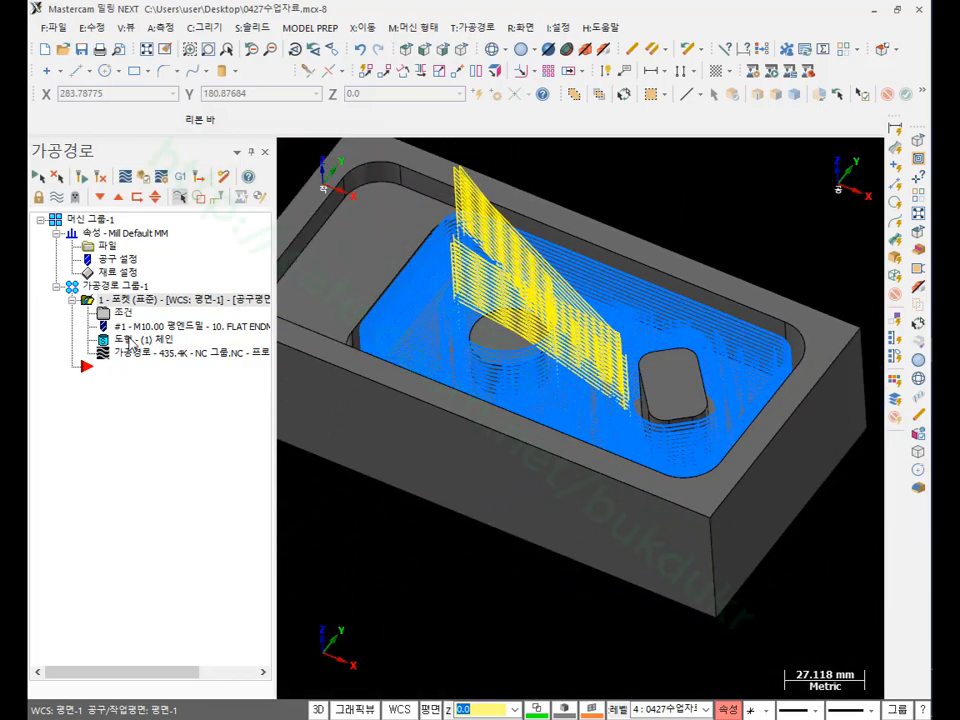
Step: Turn on the island depth option (아일런드 깊이적용) in the depth cuts, regenerate the toolpath and inspect it over both islands
left_click(122, 312)
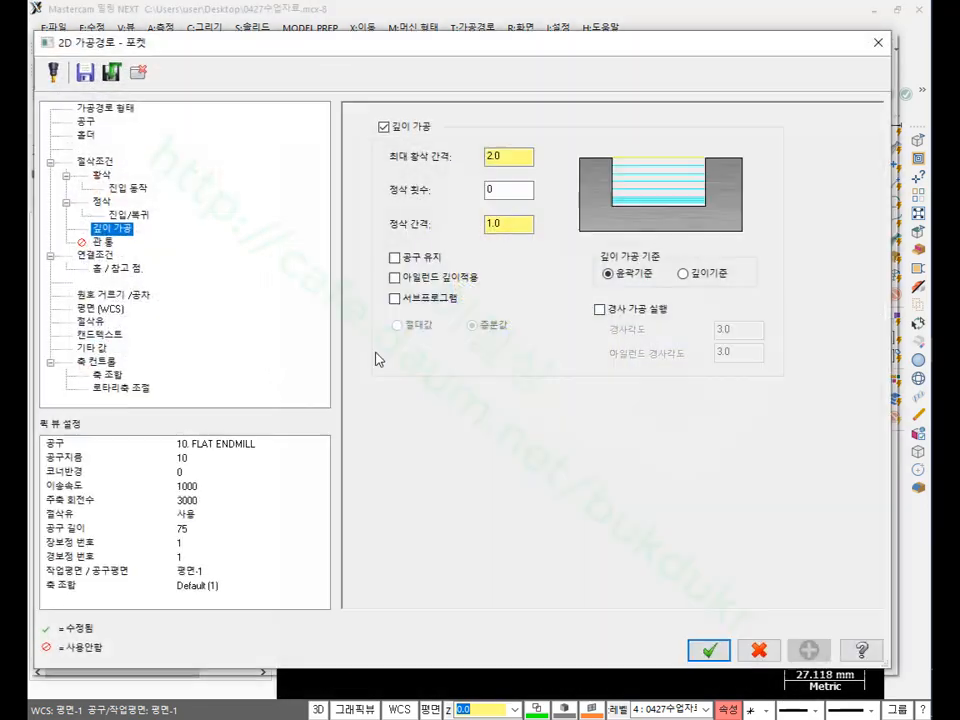
left_click(396, 278)
left_click(712, 648)
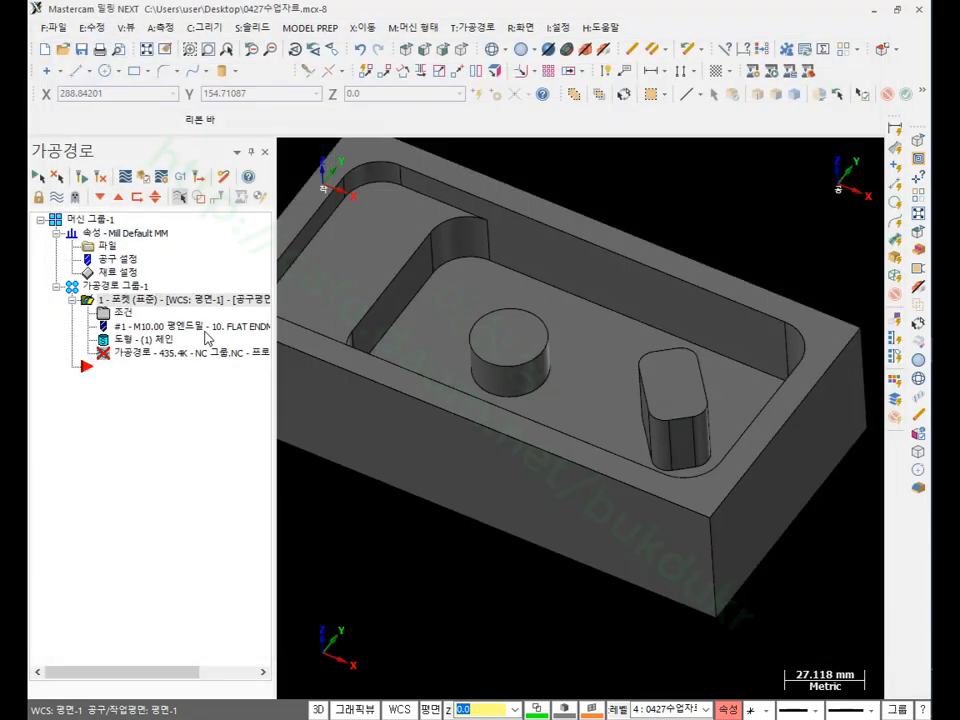
left_click(82, 178)
scroll(588, 316, "up", 5)
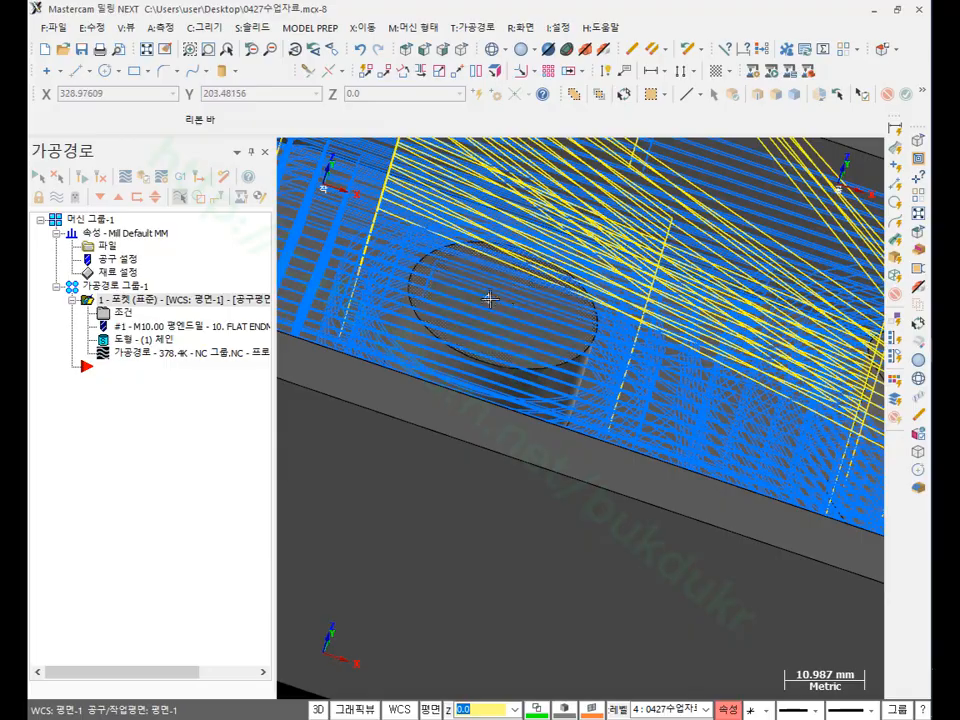
mouse_move(489, 298)
middle_mouse_down()
mouse_move(497, 311)
mouse_move(744, 366)
mouse_move(560, 330)
middle_mouse_up()
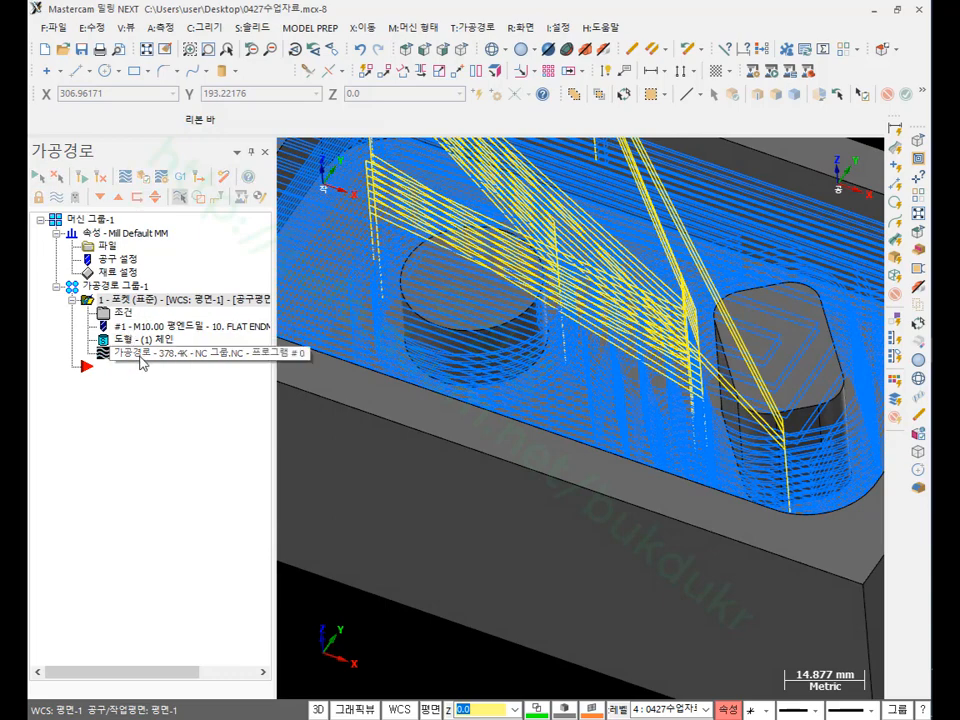
Step: Open the backplot of the standard pocket, expand its pass list and display pass 2
left_click(125, 352)
left_click(108, 139)
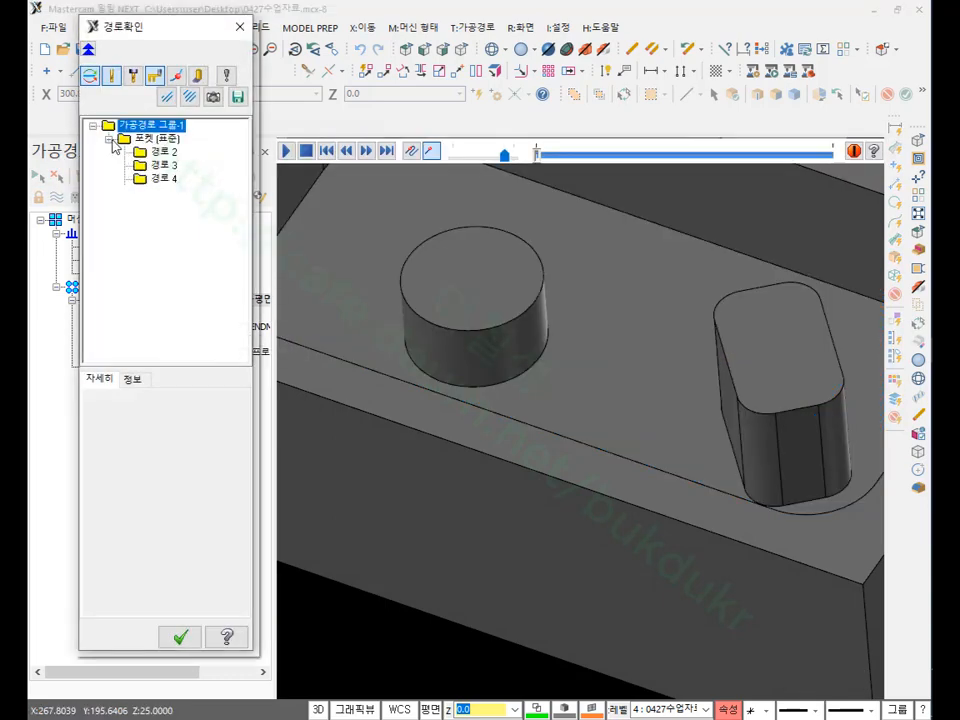
left_click(162, 154)
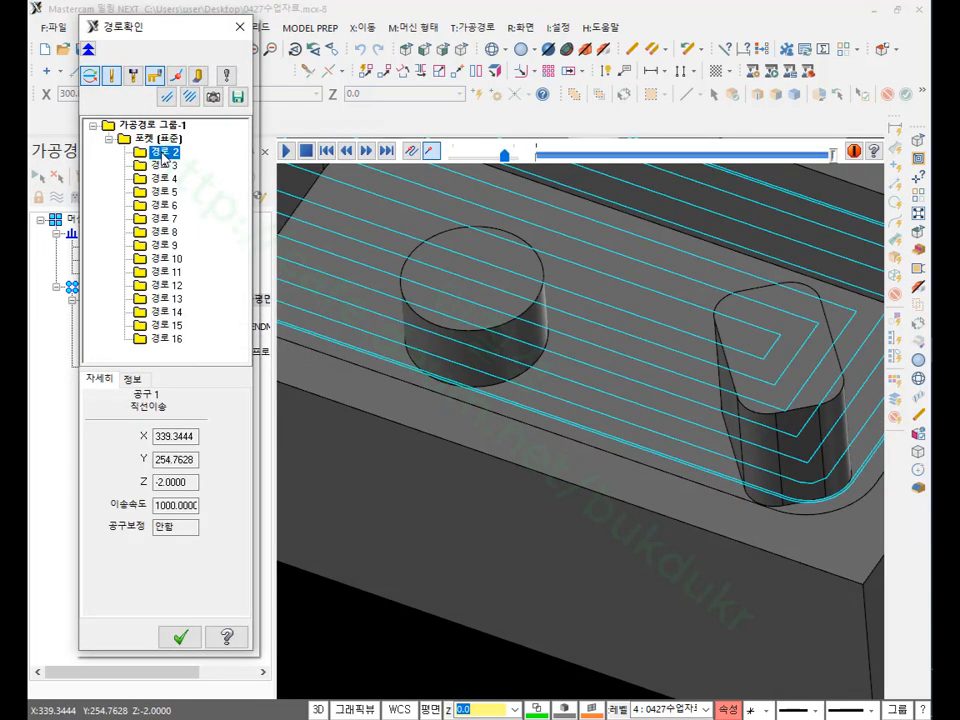
Step: Step through backplot passes 3 to 9, examine the cuts over the oblong and round islands, and close the backplot
key("Down")
key("Down")
key("Down")
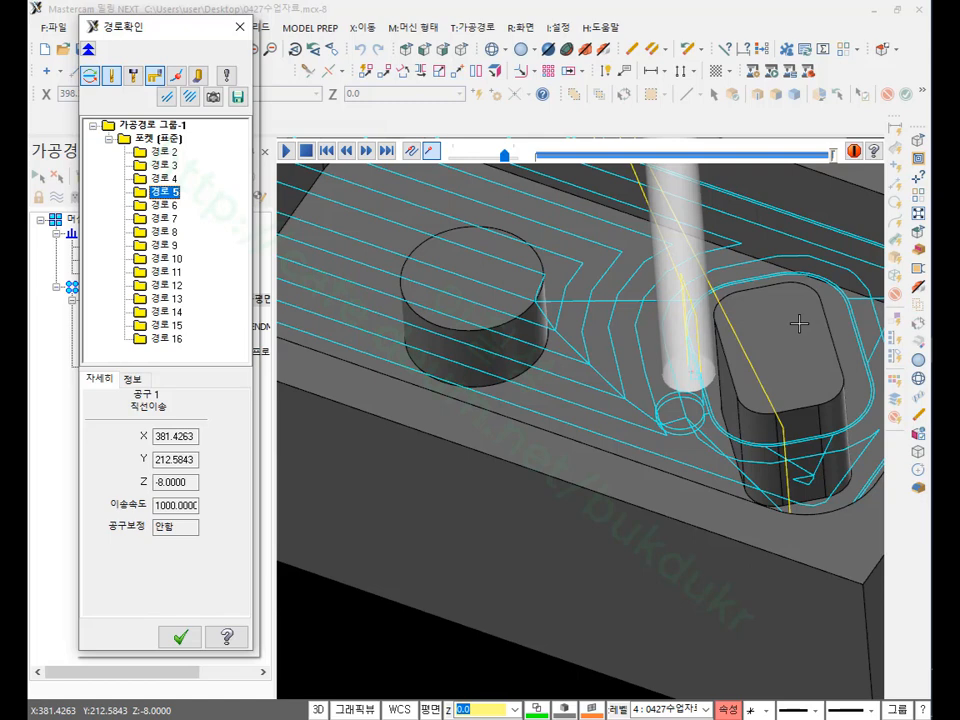
key("Down")
key("Down")
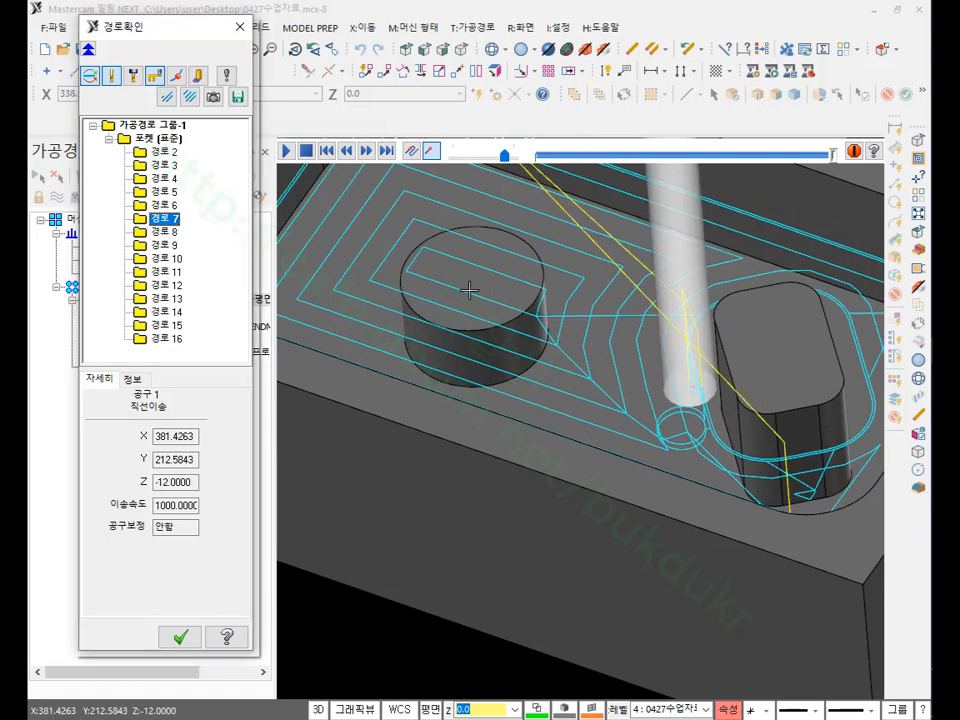
key("Down")
key("Down")
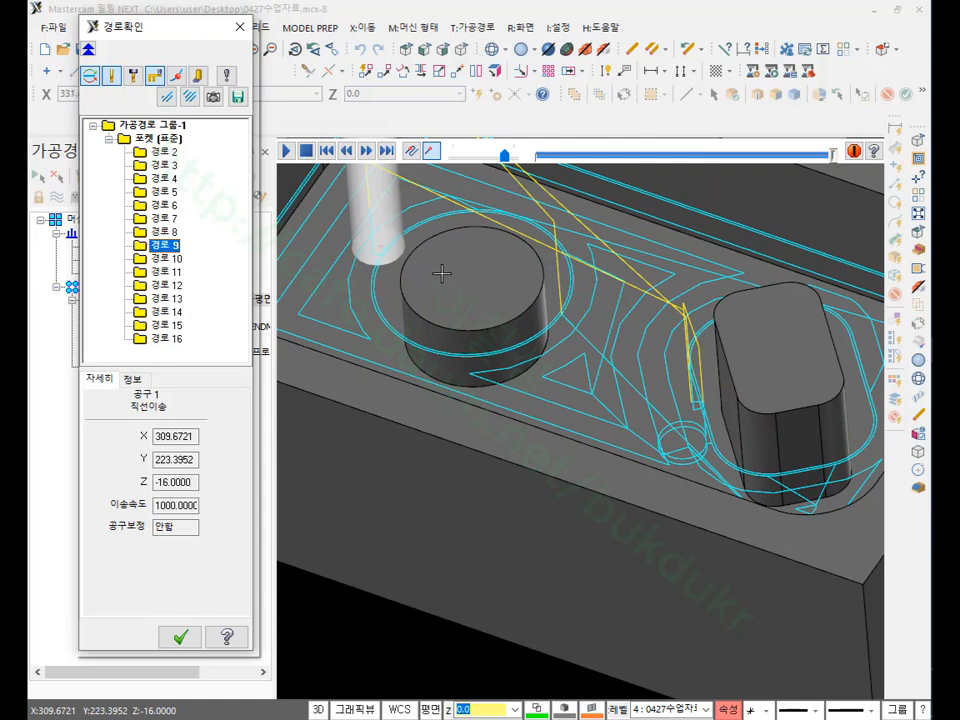
scroll(473, 288, "up", 2)
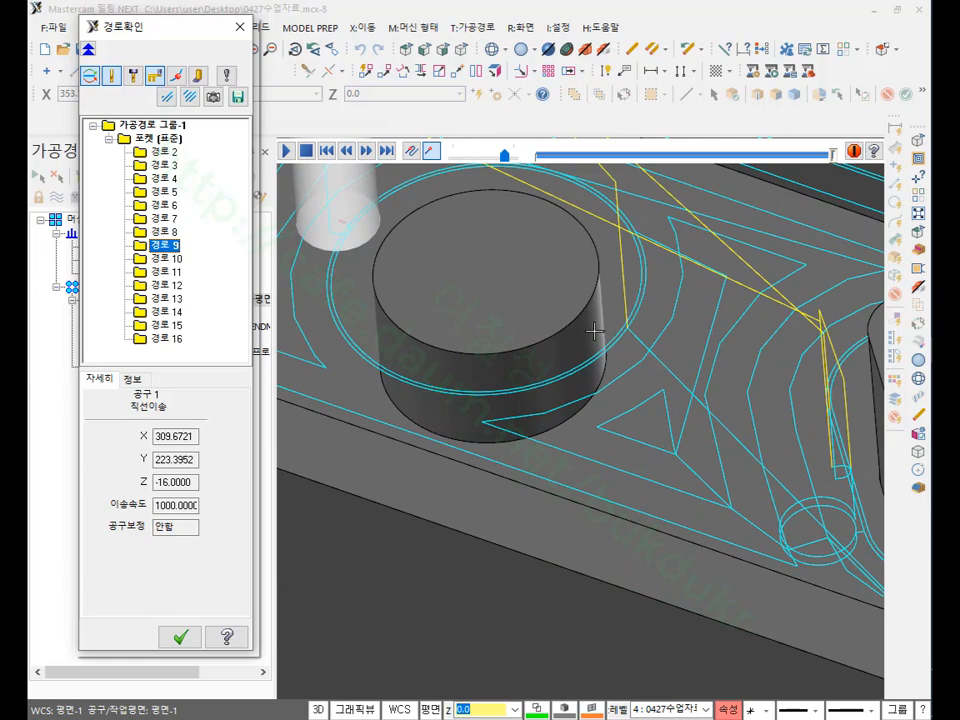
left_click(180, 636)
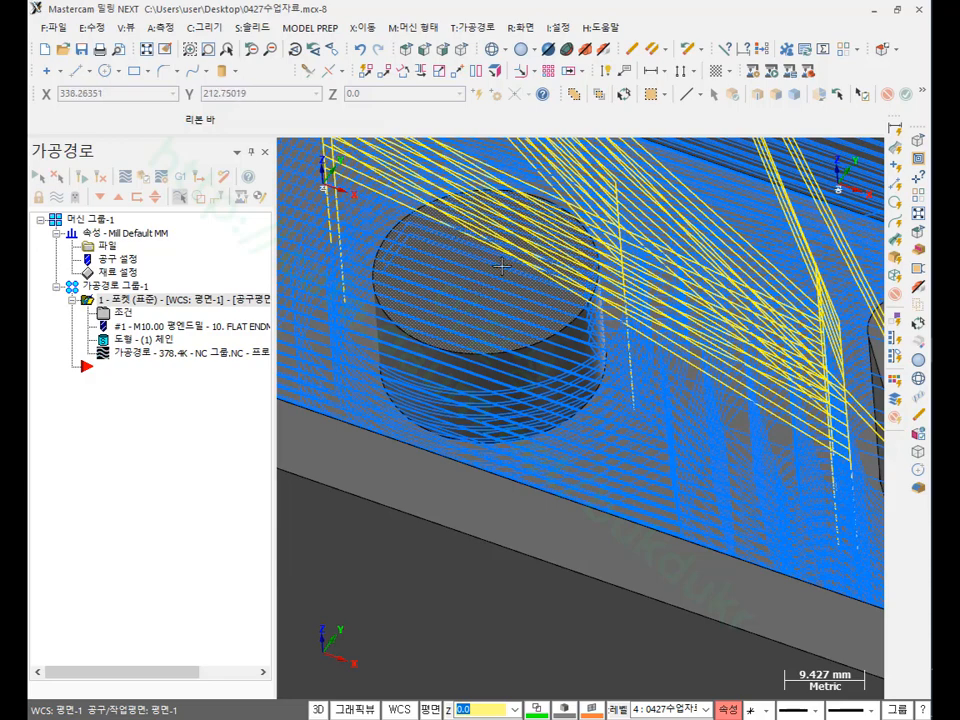
Step: Turn off the island depth option (아일런드 깊이적용) in the pocket's depth cuts, regenerate the toolpath and inspect it around both islands
left_click(121, 312)
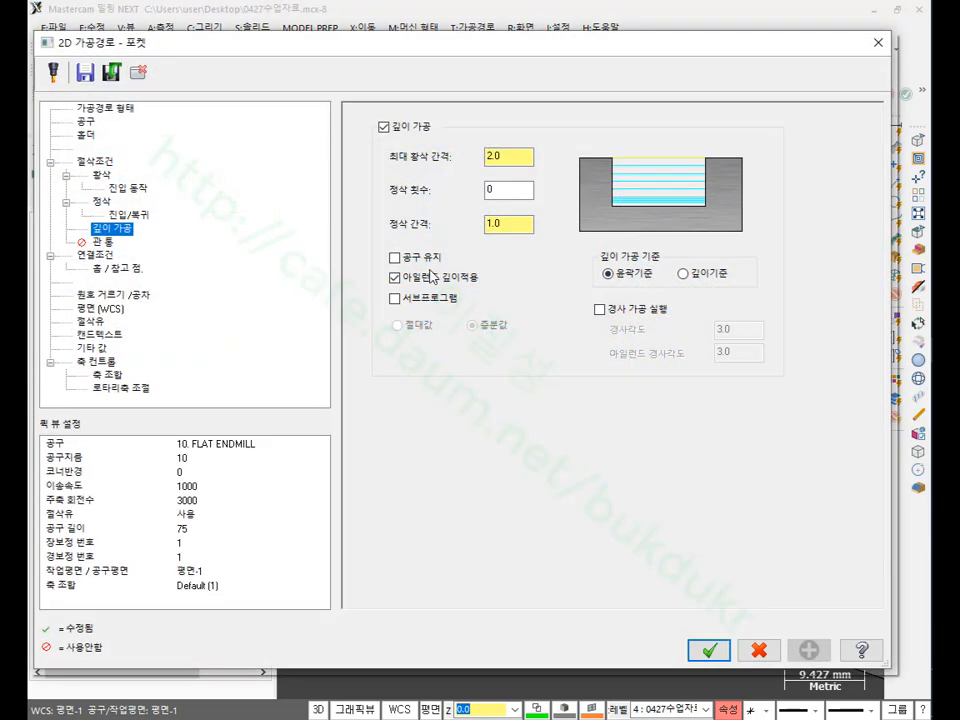
left_click(433, 277)
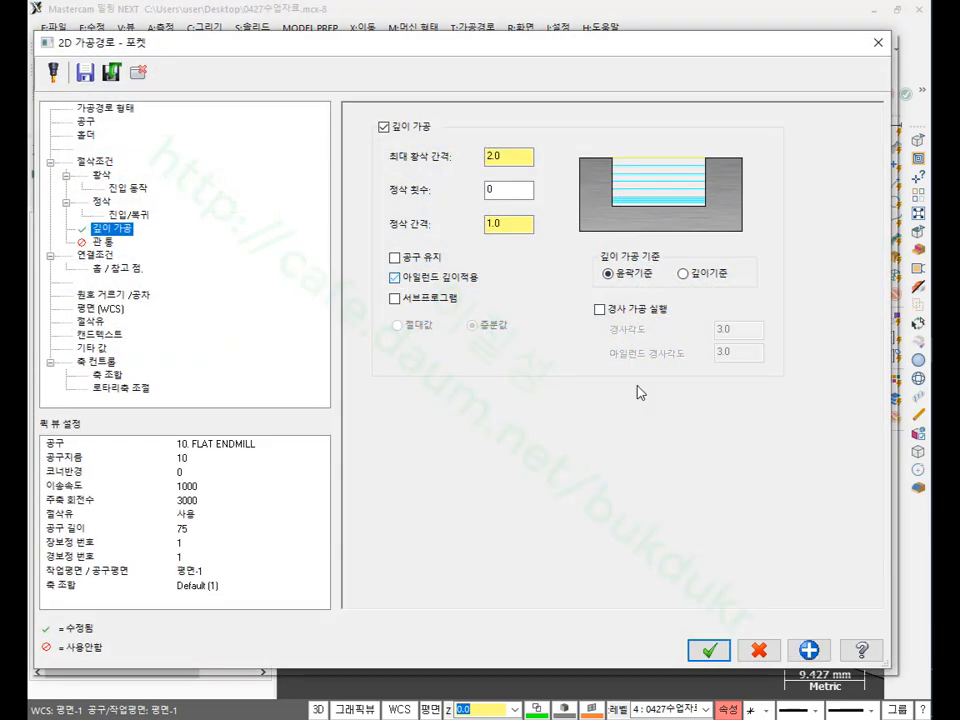
left_click(709, 651)
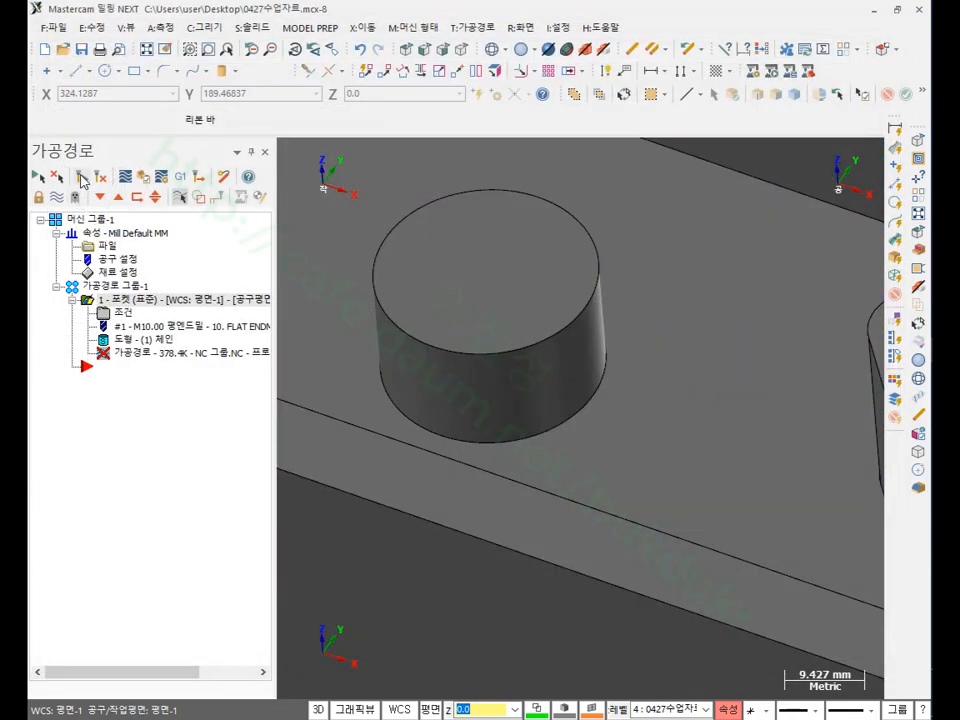
scroll(656, 345, "down", 5)
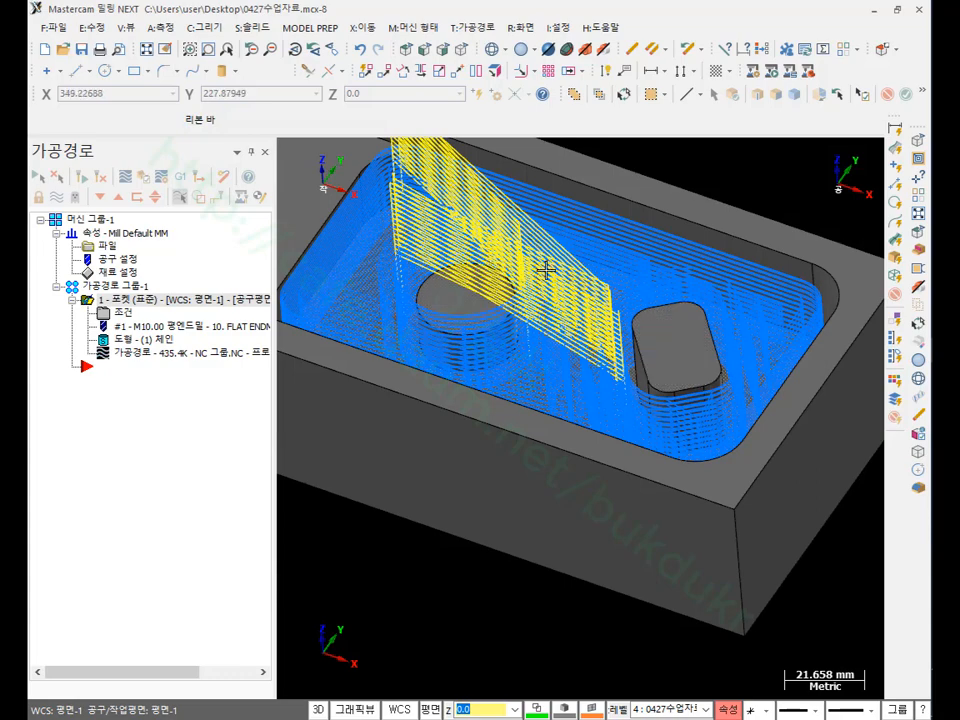
scroll(675, 337, "up", 3)
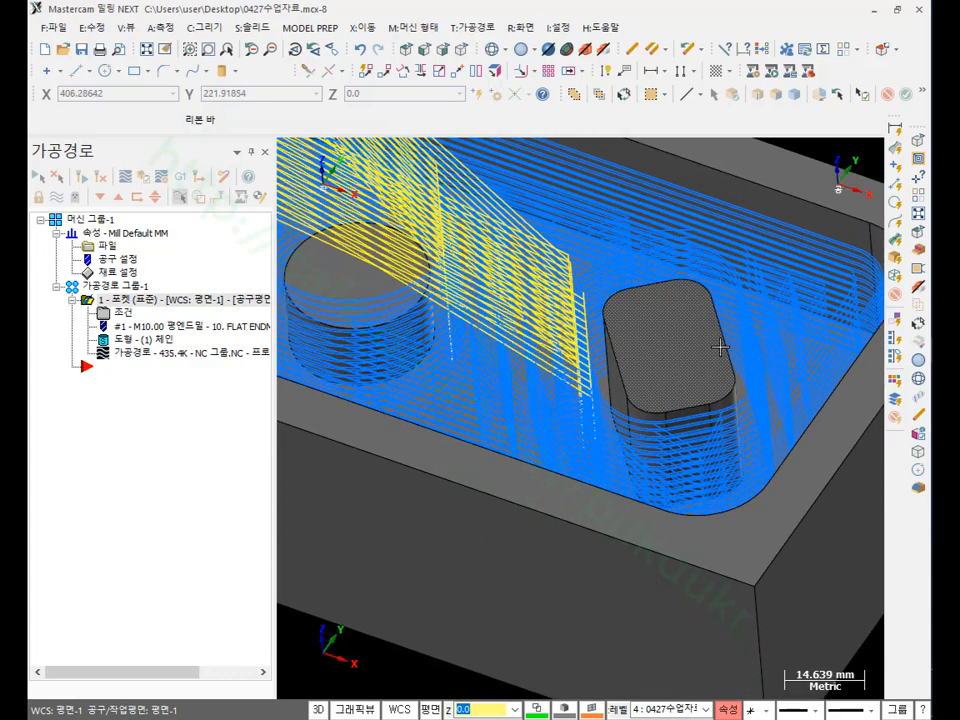